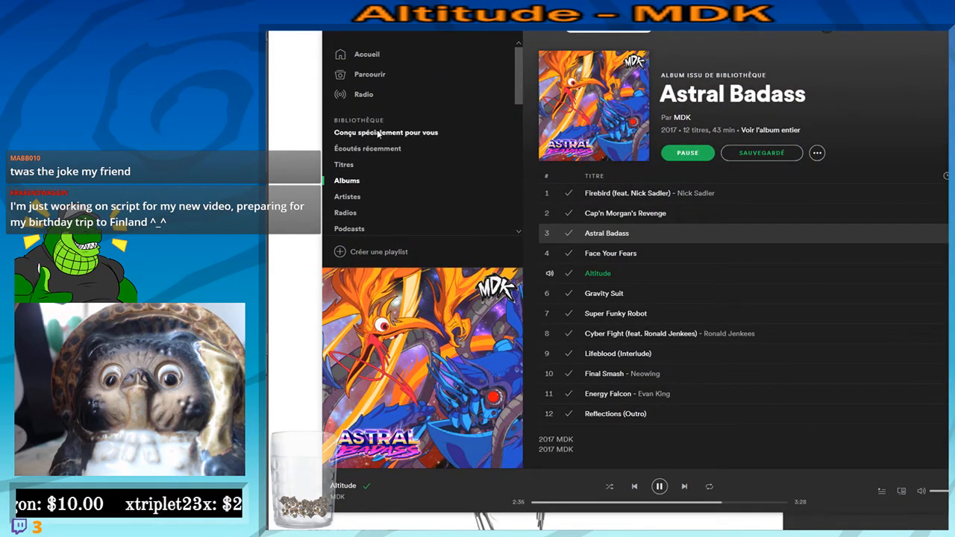
Browse Spotify's Discover section and look through its album and playlist recommendations
{"action": "left_click", "coordinate": [382, 75]}
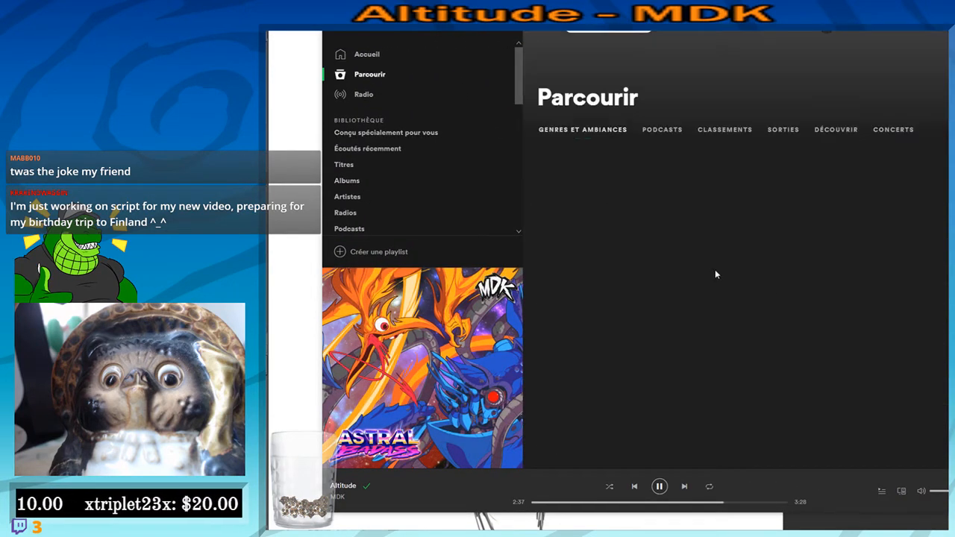
{"action": "left_click", "coordinate": [836, 130]}
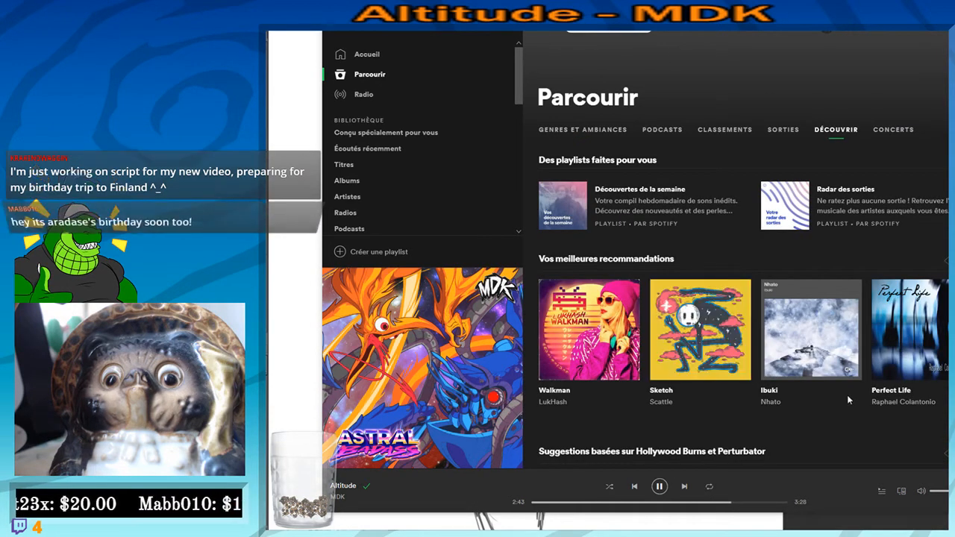
{"action": "scroll", "coordinate": [847, 395], "scroll_direction": "down", "scroll_amount": 3}
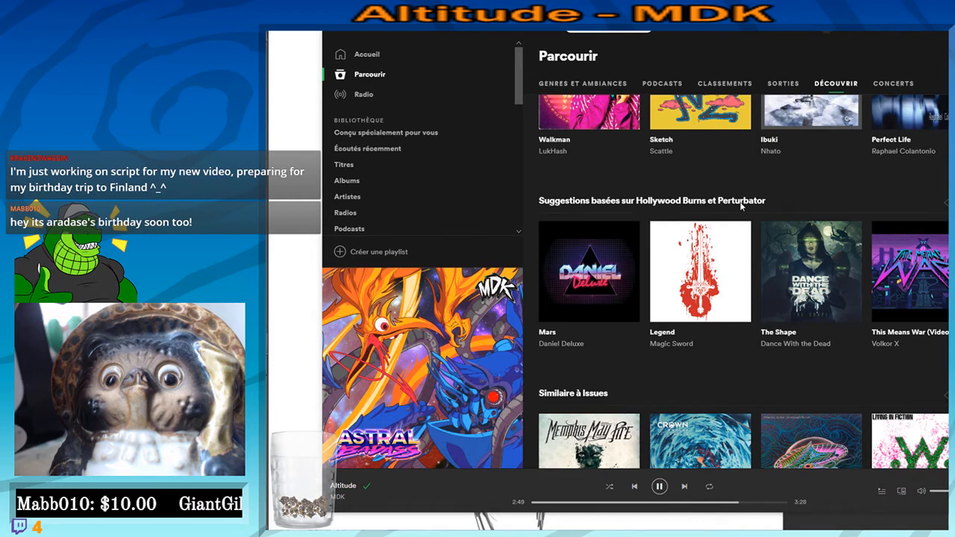
{"action": "scroll", "coordinate": [766, 365], "scroll_direction": "down", "scroll_amount": 3}
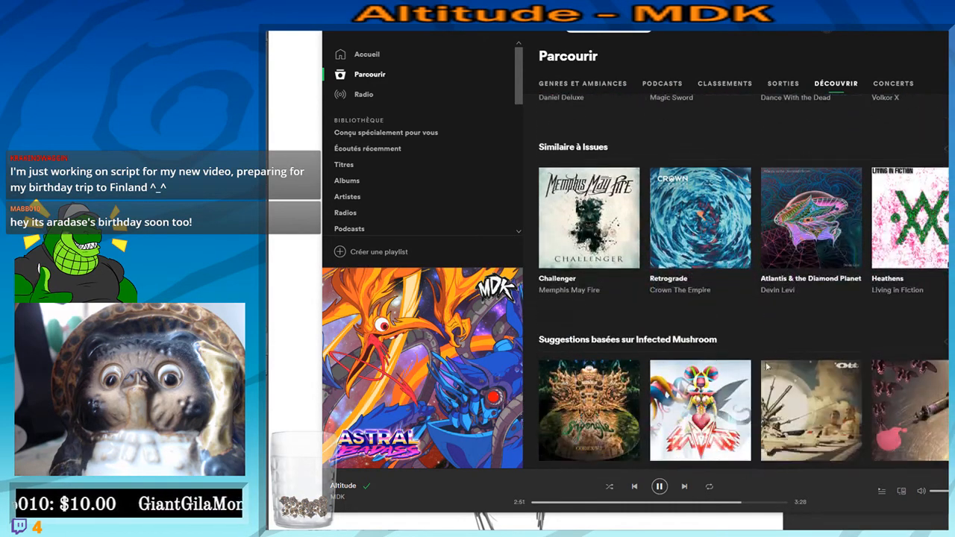
{"action": "scroll", "coordinate": [765, 365], "scroll_direction": "down", "scroll_amount": 3}
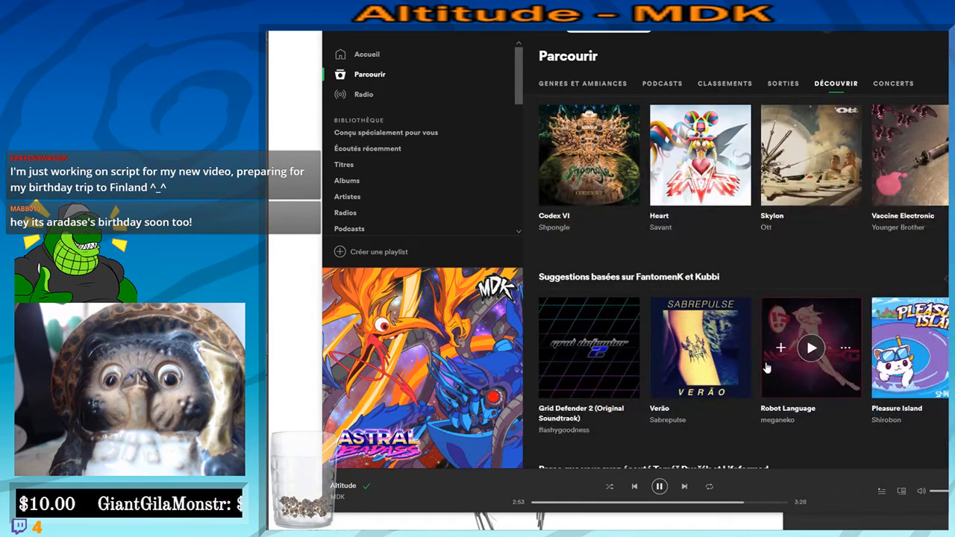
{"action": "scroll", "coordinate": [766, 366], "scroll_direction": "up", "scroll_amount": 1}
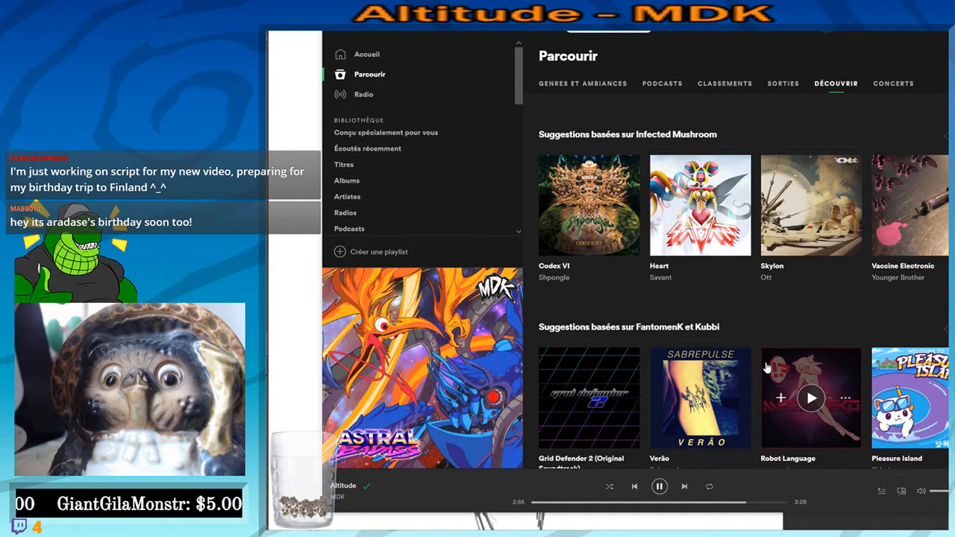
{"action": "scroll", "coordinate": [696, 292], "scroll_direction": "down", "scroll_amount": 3}
{"action": "scroll", "coordinate": [695, 358], "scroll_direction": "down", "scroll_amount": 4}
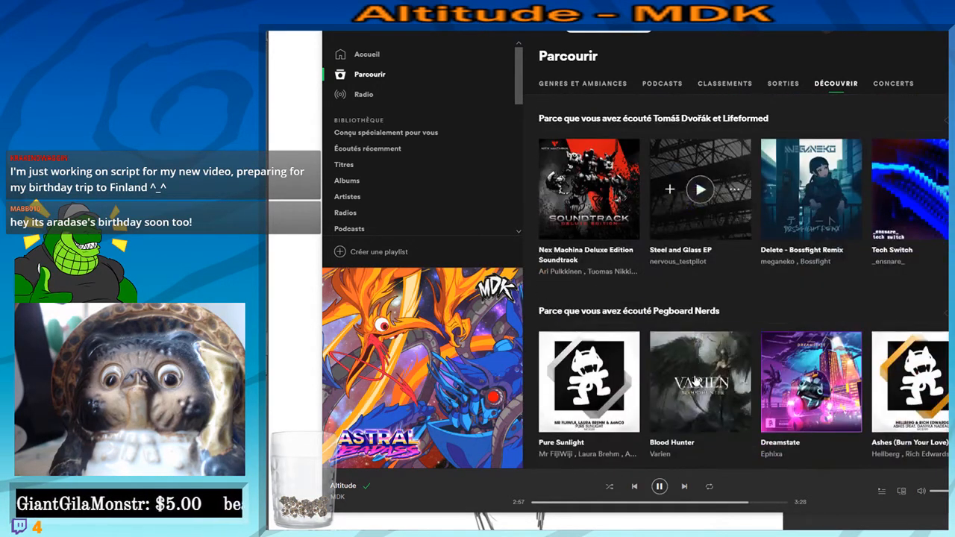
{"action": "scroll", "coordinate": [695, 378], "scroll_direction": "down", "scroll_amount": 3}
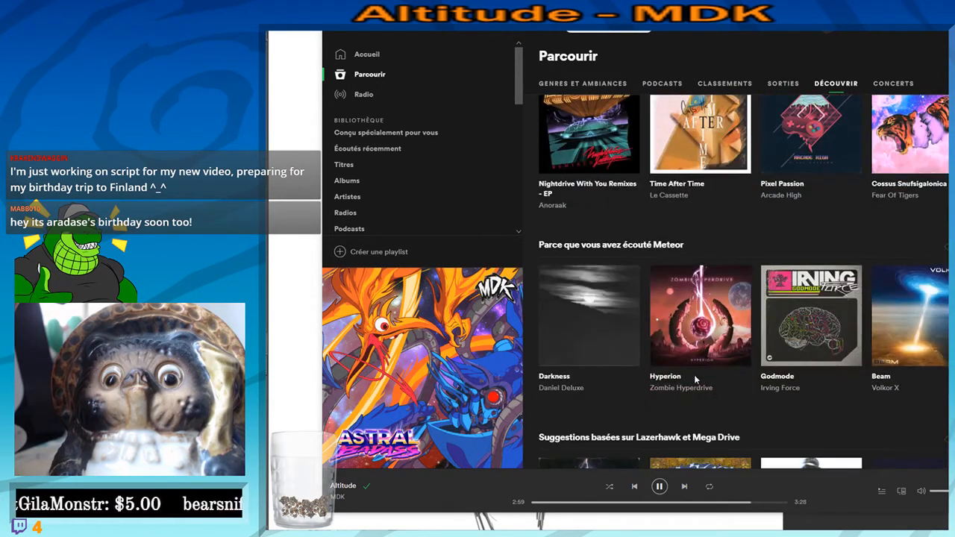
{"action": "scroll", "coordinate": [694, 380], "scroll_direction": "down", "scroll_amount": 3}
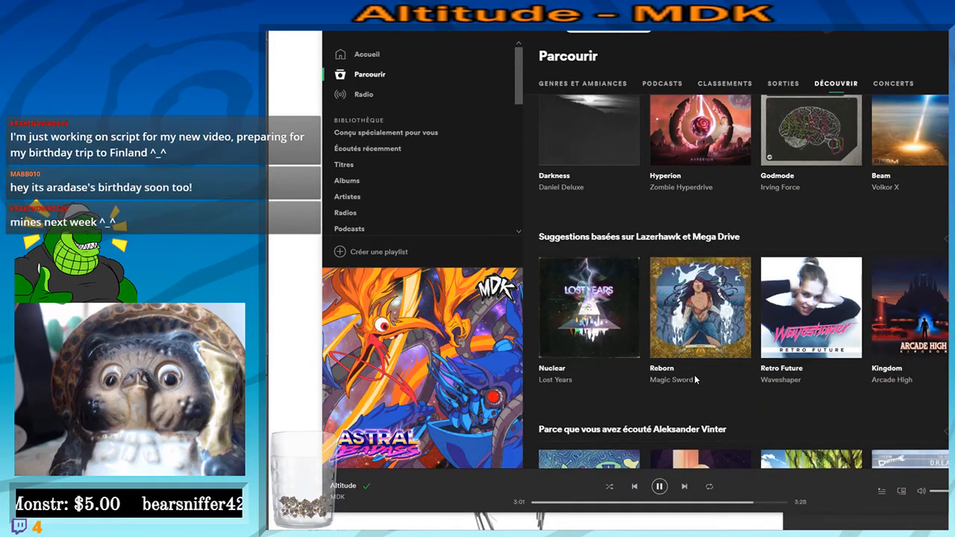
{"action": "scroll", "coordinate": [694, 379], "scroll_direction": "down", "scroll_amount": 3}
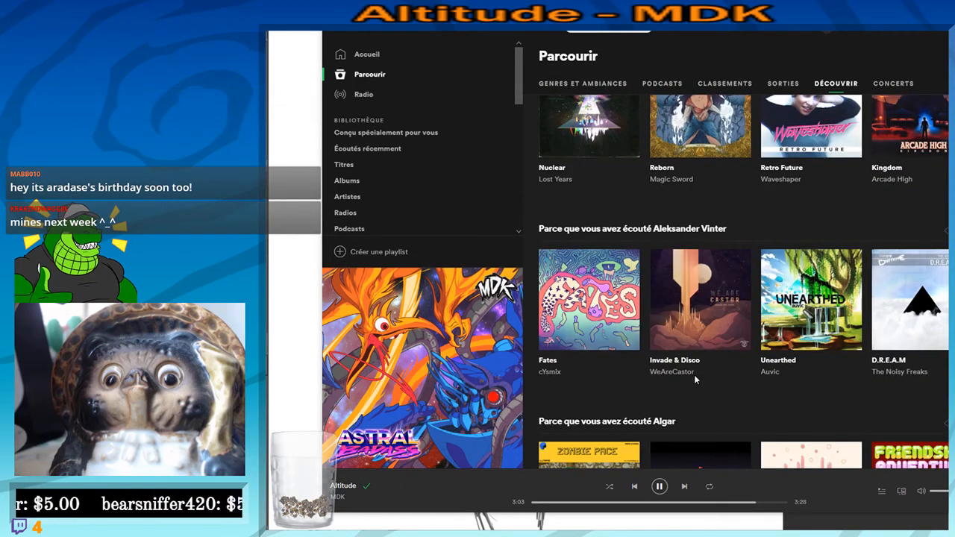
{"action": "scroll", "coordinate": [694, 379], "scroll_direction": "down", "scroll_amount": 3}
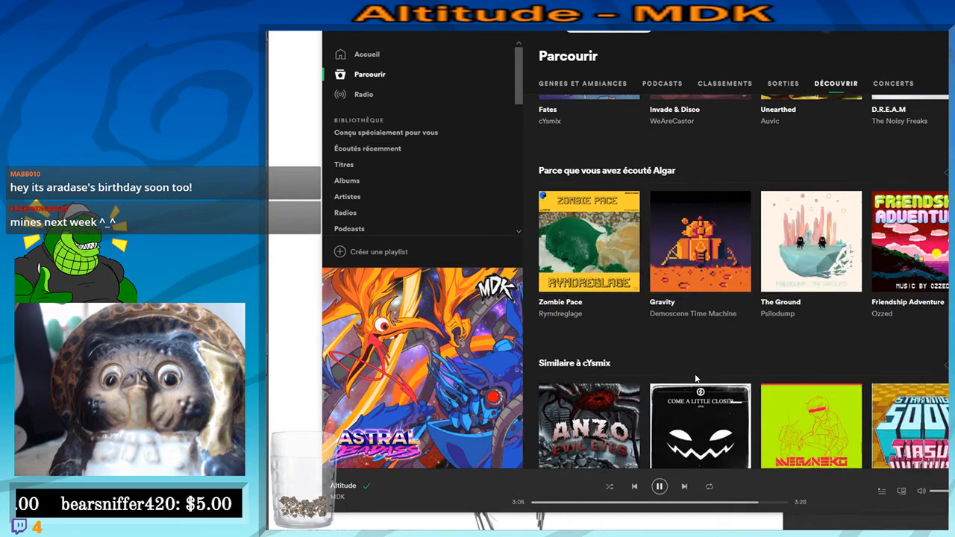
{"action": "scroll", "coordinate": [695, 379], "scroll_direction": "down", "scroll_amount": 1}
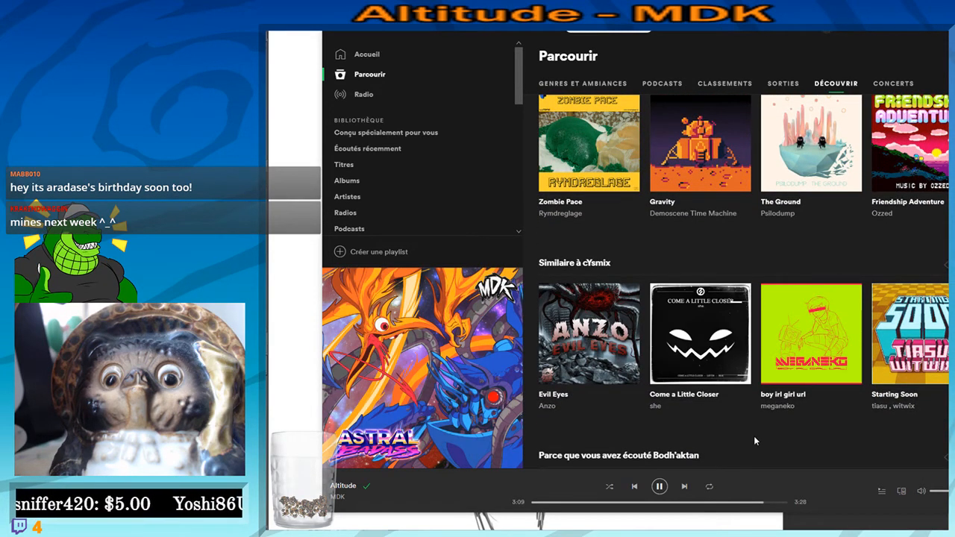
{"action": "scroll", "coordinate": [754, 440], "scroll_direction": "down", "scroll_amount": 2}
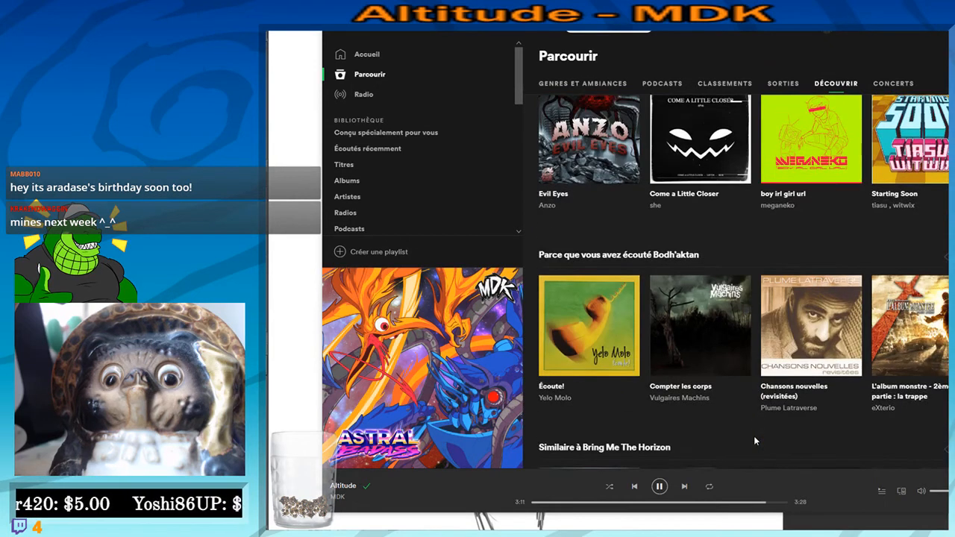
{"action": "mouse_move", "coordinate": [581, 361]}
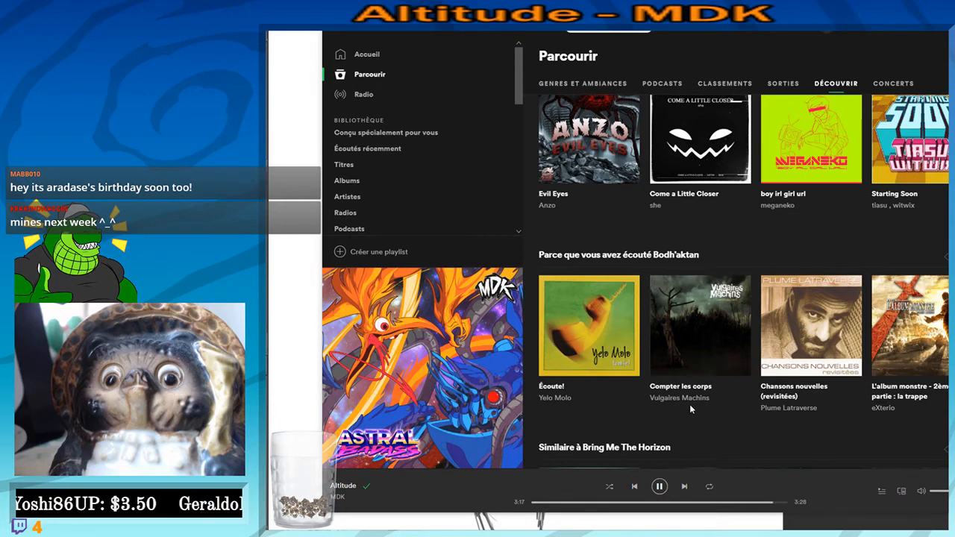
{"action": "scroll", "coordinate": [759, 363], "scroll_direction": "down", "scroll_amount": 2}
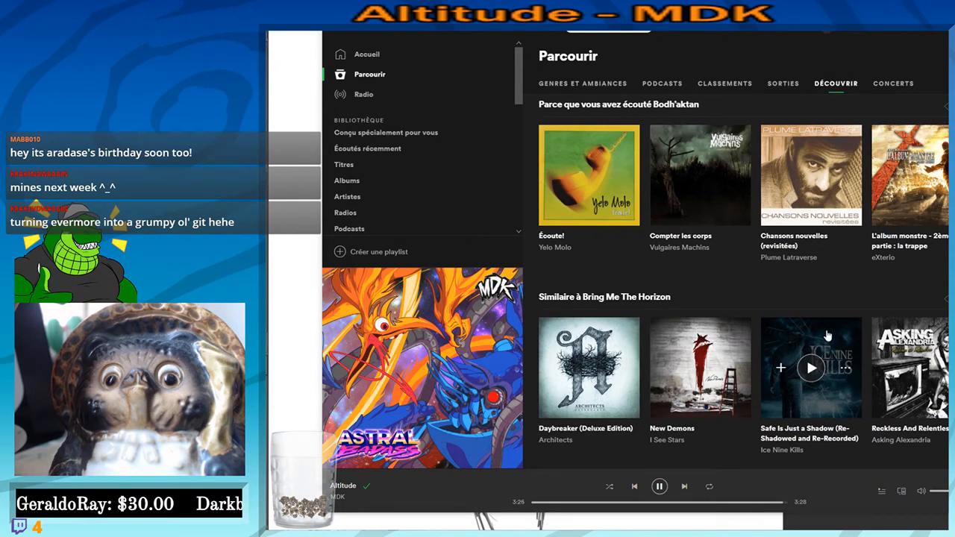
{"action": "scroll", "coordinate": [827, 336], "scroll_direction": "down", "scroll_amount": 3}
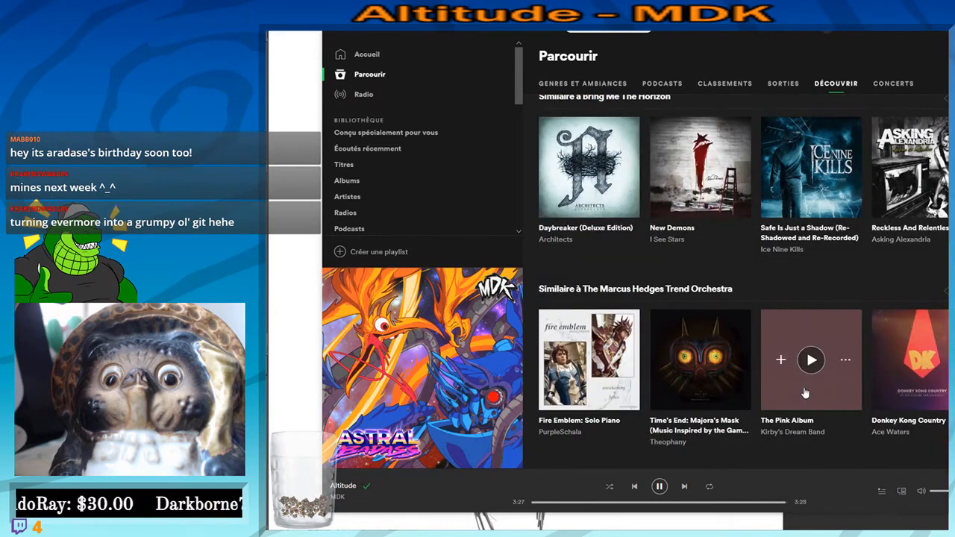
{"action": "scroll", "coordinate": [806, 393], "scroll_direction": "down", "scroll_amount": 2}
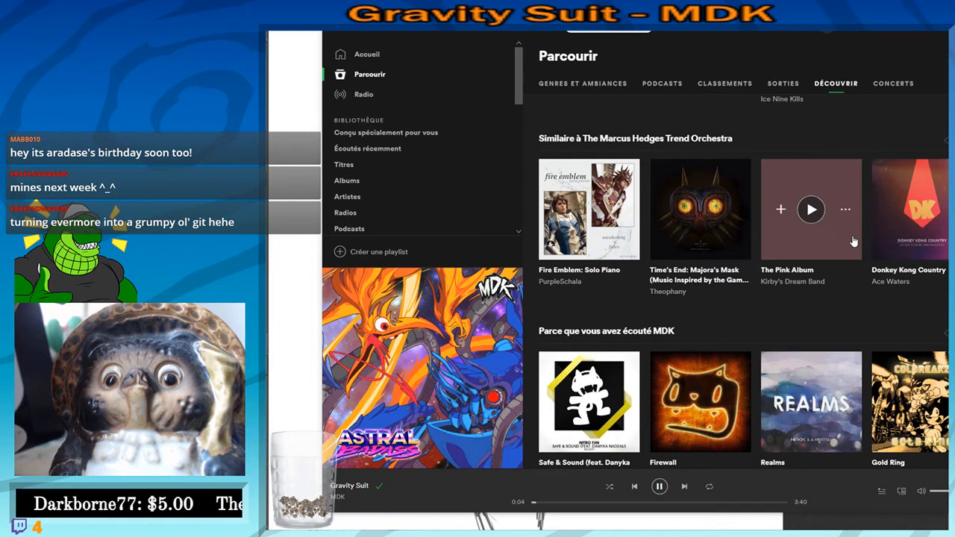
{"action": "scroll", "coordinate": [791, 324], "scroll_direction": "down", "scroll_amount": 1}
{"action": "scroll", "coordinate": [790, 320], "scroll_direction": "down", "scroll_amount": 3}
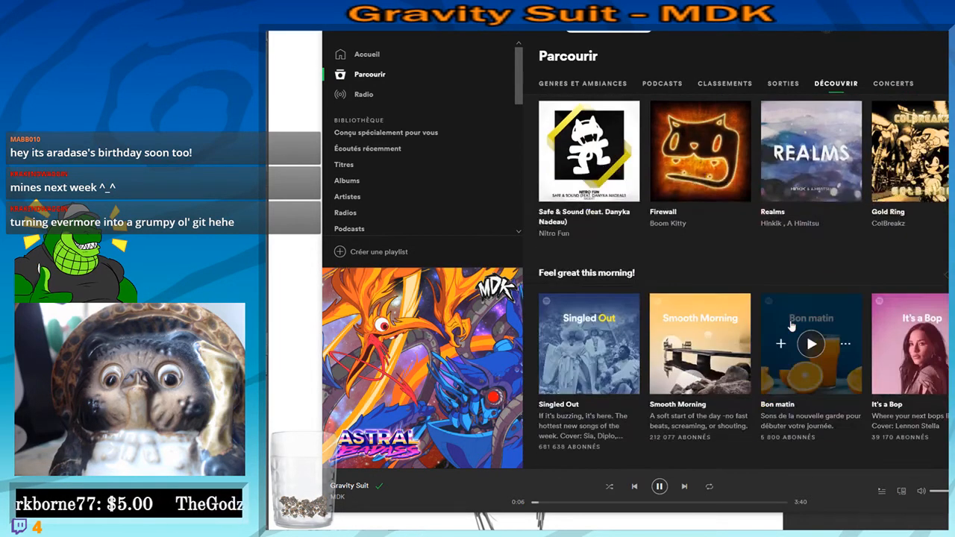
{"action": "scroll", "coordinate": [790, 320], "scroll_direction": "up", "scroll_amount": 3}
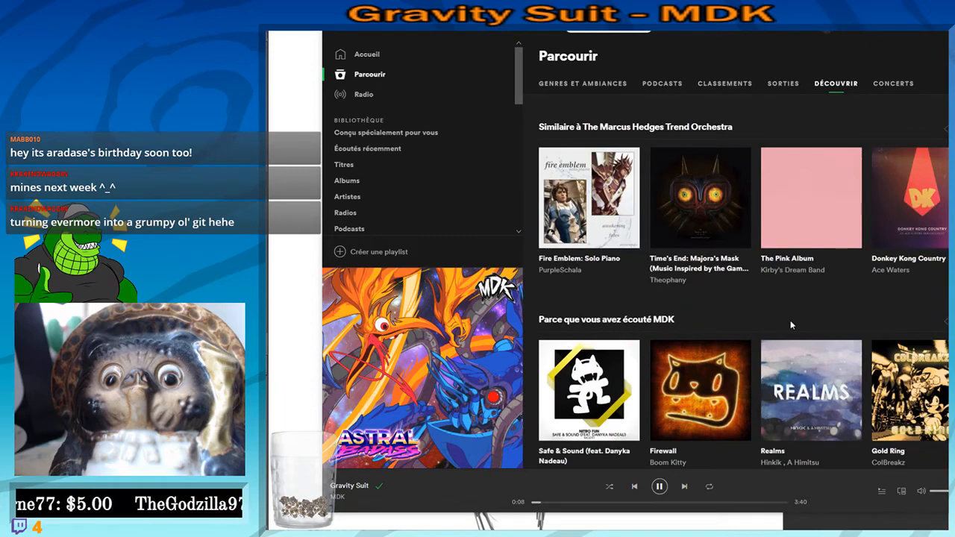
{"action": "scroll", "coordinate": [792, 323], "scroll_direction": "up", "scroll_amount": 4}
{"action": "scroll", "coordinate": [796, 351], "scroll_direction": "up", "scroll_amount": 4}
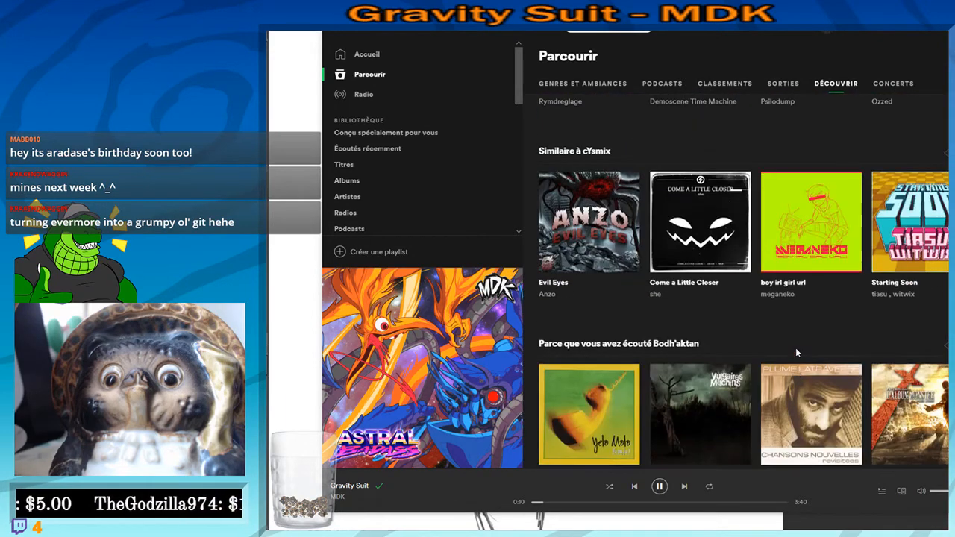
Switch to the drawing application and sketch a flame rising from the tip of the character's tail
{"action": "key", "text": "alt+Tab"}
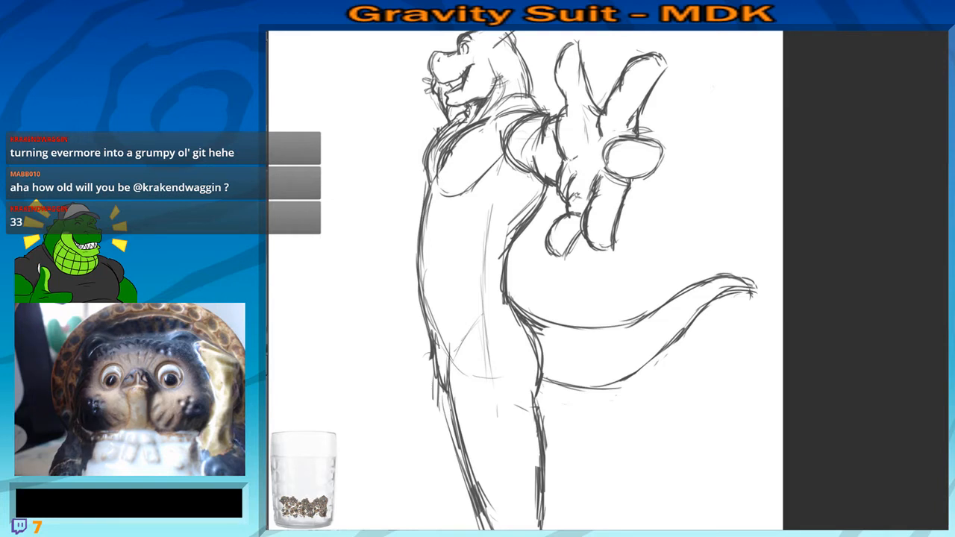
{"action": "mouse_move", "coordinate": [617, 300]}
{"action": "left_mouse_down"}
{"action": "mouse_move", "coordinate": [650, 294]}
{"action": "mouse_move", "coordinate": [643, 324]}
{"action": "left_mouse_up"}
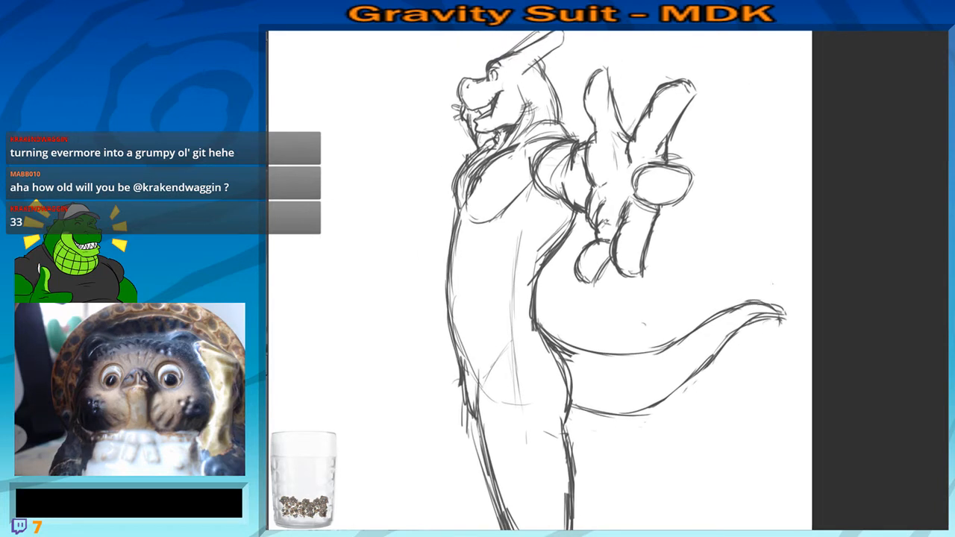
{"action": "mouse_move", "coordinate": [760, 287]}
{"action": "left_mouse_down"}
{"action": "mouse_move", "coordinate": [771, 253]}
{"action": "mouse_move", "coordinate": [803, 224]}
{"action": "left_mouse_up"}
{"action": "mouse_move", "coordinate": [773, 252]}
{"action": "left_mouse_down"}
{"action": "mouse_move", "coordinate": [754, 294]}
{"action": "mouse_move", "coordinate": [765, 329]}
{"action": "mouse_move", "coordinate": [794, 318]}
{"action": "mouse_move", "coordinate": [811, 230]}
{"action": "mouse_move", "coordinate": [789, 274]}
{"action": "mouse_move", "coordinate": [800, 301]}
{"action": "mouse_move", "coordinate": [773, 327]}
{"action": "left_mouse_up"}
{"action": "left_click_drag", "start_coordinate": [733, 272], "coordinate": [849, 253]}
{"action": "scroll", "coordinate": [849, 208], "scroll_direction": "down", "scroll_amount": 4}
{"action": "scroll", "coordinate": [849, 208], "scroll_direction": "up", "scroll_amount": 2}
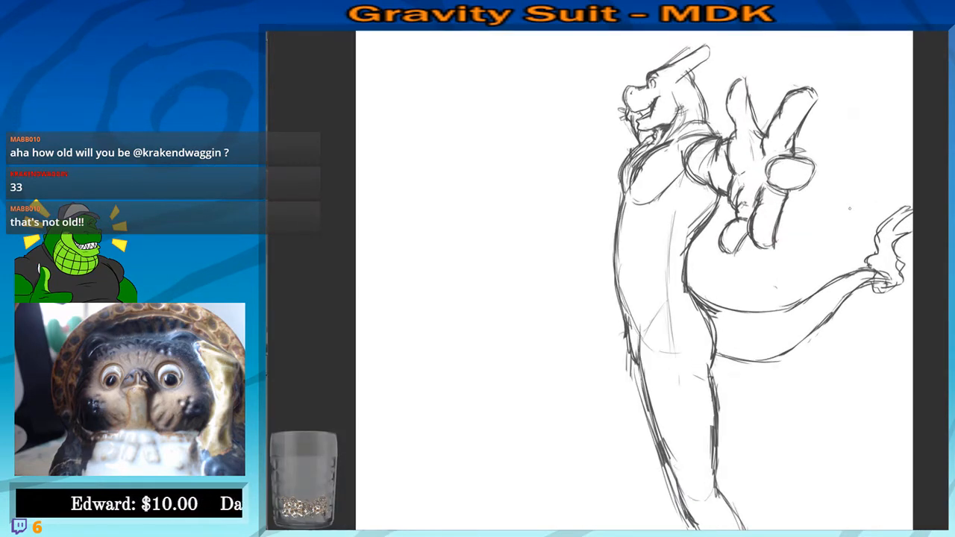
Sketch a curved line across the top of the thigh and reinforce the contours of the hip and upper leg
{"action": "left_click_drag", "start_coordinate": [707, 387], "coordinate": [678, 236]}
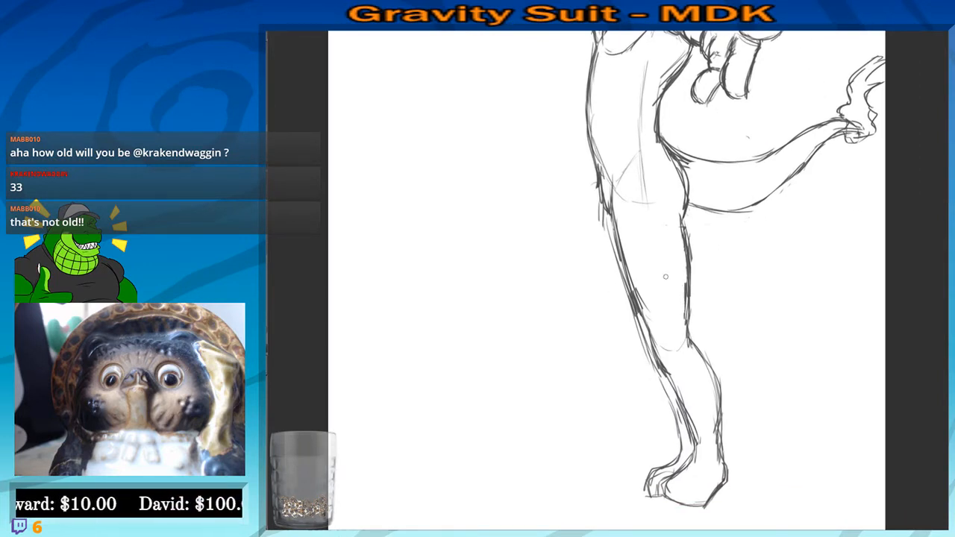
{"action": "left_click_drag", "start_coordinate": [677, 221], "coordinate": [675, 267]}
{"action": "mouse_move", "coordinate": [615, 255]}
{"action": "left_mouse_down"}
{"action": "mouse_move", "coordinate": [653, 253]}
{"action": "mouse_move", "coordinate": [680, 268]}
{"action": "left_mouse_up"}
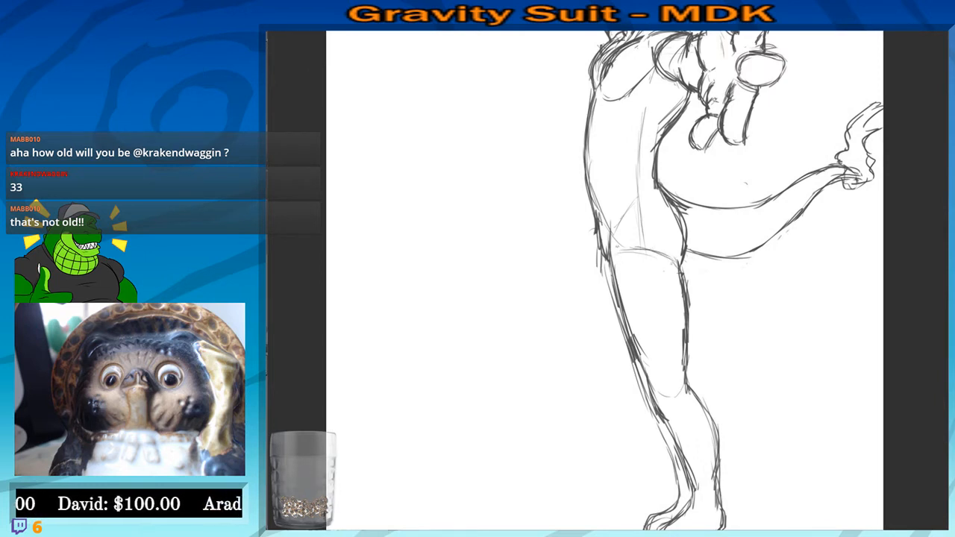
{"action": "left_click_drag", "start_coordinate": [612, 245], "coordinate": [616, 273]}
{"action": "left_click_drag", "start_coordinate": [610, 221], "coordinate": [626, 338]}
{"action": "mouse_move", "coordinate": [659, 408]}
{"action": "left_mouse_down"}
{"action": "mouse_move", "coordinate": [642, 390]}
{"action": "mouse_move", "coordinate": [633, 500]}
{"action": "left_mouse_up"}
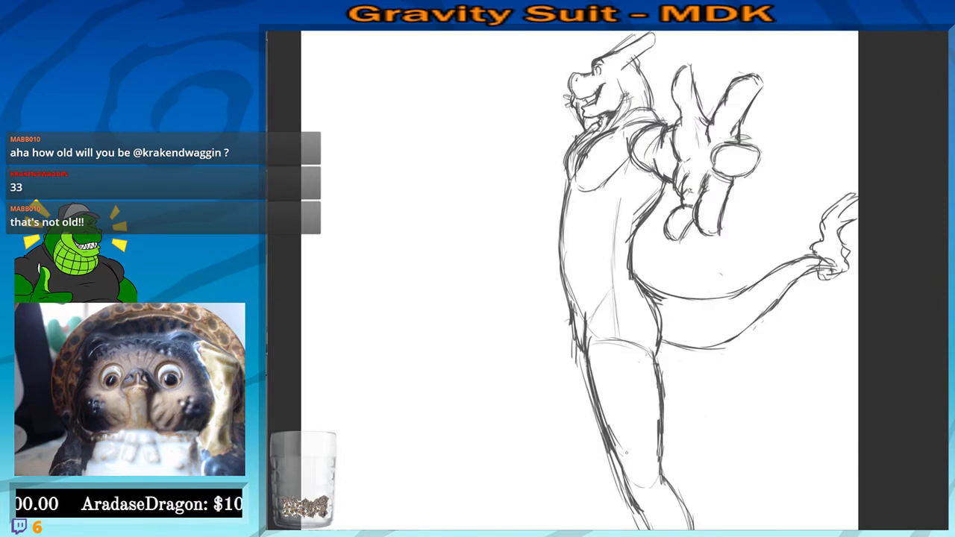
{"action": "left_click_drag", "start_coordinate": [724, 382], "coordinate": [770, 396]}
{"action": "left_click_drag", "start_coordinate": [640, 353], "coordinate": [700, 369]}
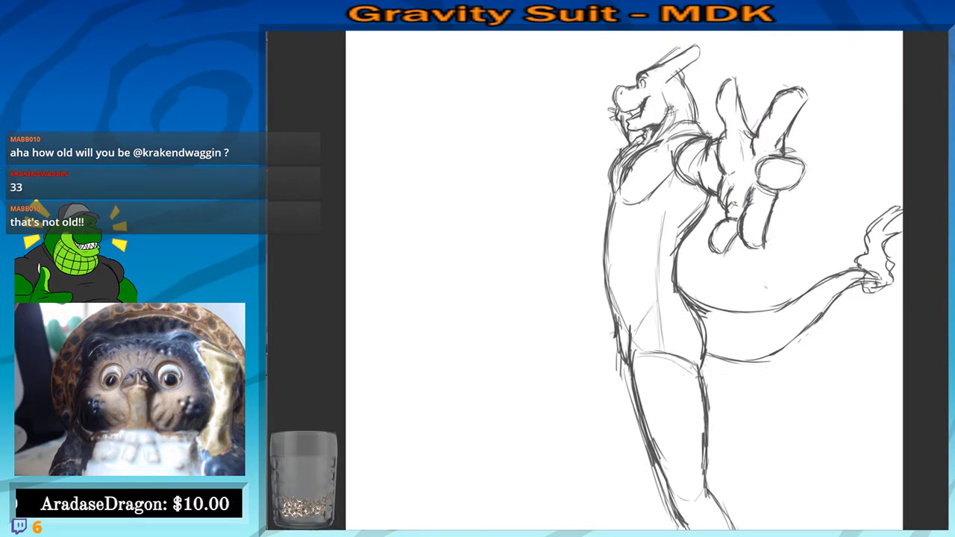
{"action": "left_click_drag", "start_coordinate": [700, 318], "coordinate": [705, 367]}
Erase the foot and redraw the shin and calf lines of the lower leg down to the ankle
{"action": "mouse_move", "coordinate": [706, 475]}
{"action": "left_mouse_down"}
{"action": "mouse_move", "coordinate": [706, 307]}
{"action": "mouse_move", "coordinate": [714, 377]}
{"action": "mouse_move", "coordinate": [695, 231]}
{"action": "left_mouse_up"}
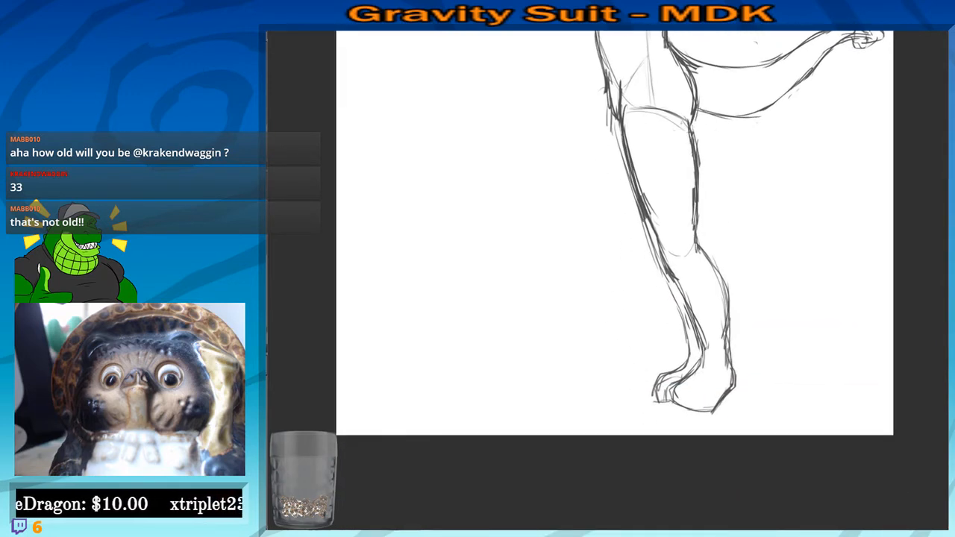
{"action": "mouse_move", "coordinate": [716, 369]}
{"action": "left_mouse_down"}
{"action": "mouse_move", "coordinate": [704, 355]}
{"action": "mouse_move", "coordinate": [680, 397]}
{"action": "mouse_move", "coordinate": [633, 378]}
{"action": "mouse_move", "coordinate": [661, 352]}
{"action": "mouse_move", "coordinate": [690, 347]}
{"action": "left_mouse_up"}
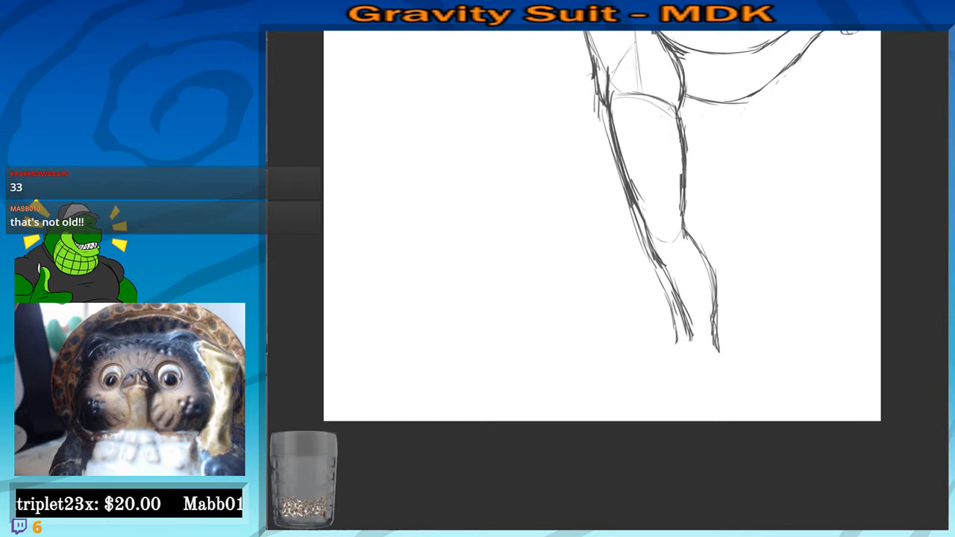
{"action": "scroll", "coordinate": [694, 245], "scroll_direction": "up", "scroll_amount": 3}
{"action": "left_click_drag", "start_coordinate": [694, 245], "coordinate": [695, 259]}
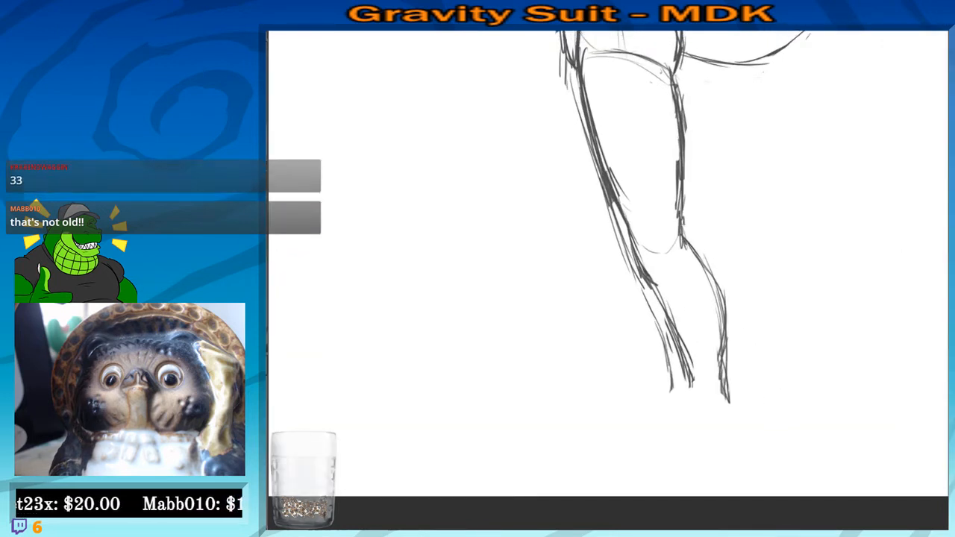
{"action": "left_click_drag", "start_coordinate": [728, 306], "coordinate": [721, 397]}
{"action": "left_click_drag", "start_coordinate": [628, 230], "coordinate": [683, 385]}
{"action": "scroll", "coordinate": [642, 261], "scroll_direction": "down", "scroll_amount": 3}
{"action": "scroll", "coordinate": [642, 261], "scroll_direction": "up", "scroll_amount": 3}
{"action": "left_click_drag", "start_coordinate": [673, 327], "coordinate": [688, 395]}
{"action": "left_click_drag", "start_coordinate": [685, 360], "coordinate": [693, 400]}
{"action": "scroll", "coordinate": [686, 336], "scroll_direction": "down", "scroll_amount": 2}
Sketch a new foot below the ankle with a blunt toe end, a rounded heel and a sole along the underside
{"action": "mouse_move", "coordinate": [694, 290]}
{"action": "left_mouse_down"}
{"action": "mouse_move", "coordinate": [701, 318]}
{"action": "mouse_move", "coordinate": [660, 327]}
{"action": "mouse_move", "coordinate": [646, 343]}
{"action": "left_mouse_up"}
{"action": "mouse_move", "coordinate": [687, 316]}
{"action": "left_mouse_down"}
{"action": "mouse_move", "coordinate": [646, 333]}
{"action": "mouse_move", "coordinate": [654, 358]}
{"action": "mouse_move", "coordinate": [679, 366]}
{"action": "mouse_move", "coordinate": [738, 345]}
{"action": "left_mouse_up"}
{"action": "left_click_drag", "start_coordinate": [742, 310], "coordinate": [746, 340]}
{"action": "left_click_drag", "start_coordinate": [745, 344], "coordinate": [684, 362]}
{"action": "left_click_drag", "start_coordinate": [704, 198], "coordinate": [708, 471]}
{"action": "left_click_drag", "start_coordinate": [700, 506], "coordinate": [705, 267]}
{"action": "mouse_move", "coordinate": [697, 310]}
{"action": "left_mouse_down"}
{"action": "mouse_move", "coordinate": [691, 339]}
{"action": "mouse_move", "coordinate": [650, 367]}
{"action": "left_mouse_up"}
{"action": "left_click_drag", "start_coordinate": [686, 345], "coordinate": [652, 353]}
{"action": "mouse_move", "coordinate": [652, 354]}
{"action": "left_mouse_down"}
{"action": "mouse_move", "coordinate": [651, 373]}
{"action": "mouse_move", "coordinate": [676, 408]}
{"action": "mouse_move", "coordinate": [749, 387]}
{"action": "mouse_move", "coordinate": [694, 405]}
{"action": "left_mouse_up"}
{"action": "left_click_drag", "start_coordinate": [744, 388], "coordinate": [686, 409]}
{"action": "left_click_drag", "start_coordinate": [707, 300], "coordinate": [691, 329]}
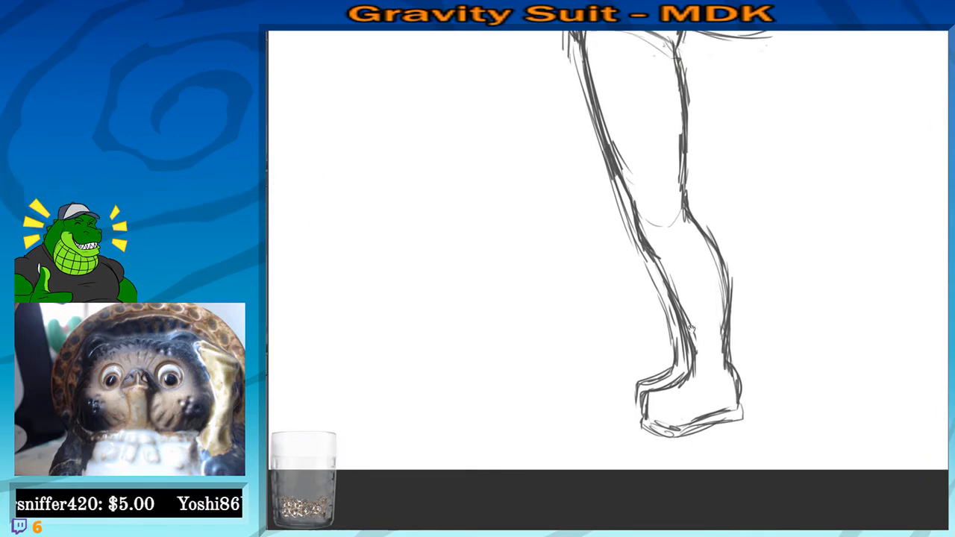
Redraw the rounded shoulder of the outstretched arm, reinforce the line joining it to the neck, and clean up the opposite shoulder's lines
{"action": "left_click_drag", "start_coordinate": [703, 235], "coordinate": [730, 392]}
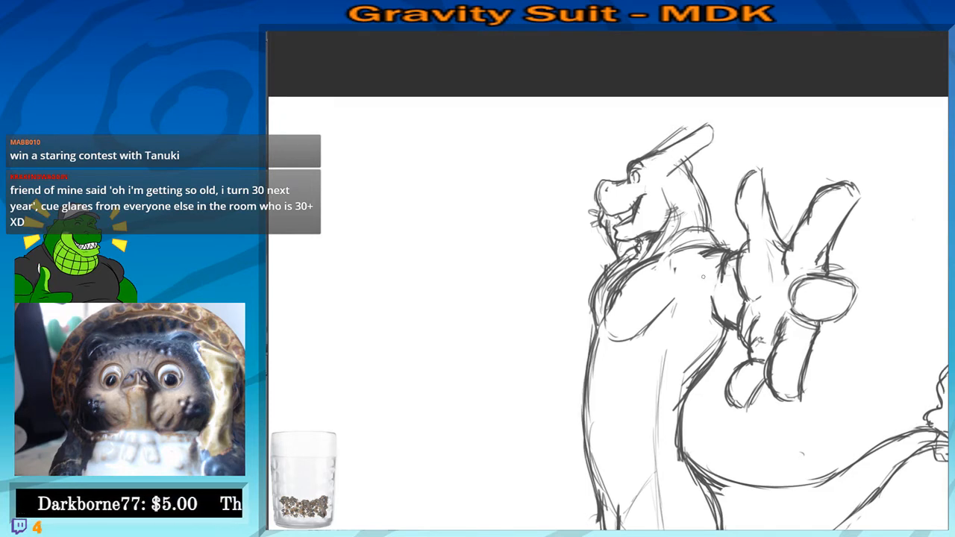
{"action": "scroll", "coordinate": [726, 278], "scroll_direction": "up", "scroll_amount": 3}
{"action": "mouse_move", "coordinate": [717, 248]}
{"action": "left_mouse_down"}
{"action": "mouse_move", "coordinate": [692, 257]}
{"action": "mouse_move", "coordinate": [684, 276]}
{"action": "mouse_move", "coordinate": [705, 309]}
{"action": "left_mouse_up"}
{"action": "left_click_drag", "start_coordinate": [681, 273], "coordinate": [703, 306]}
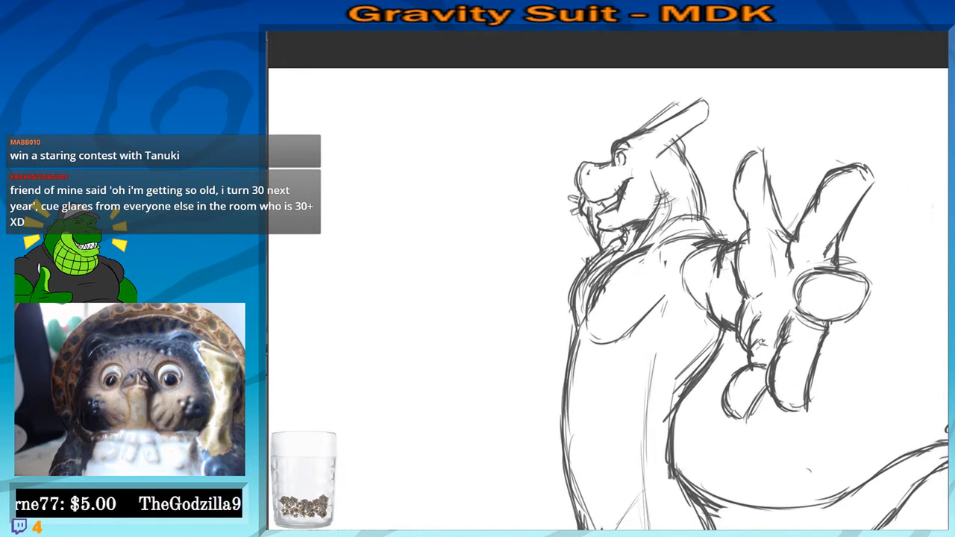
{"action": "left_click_drag", "start_coordinate": [702, 241], "coordinate": [662, 255]}
{"action": "mouse_move", "coordinate": [681, 240]}
{"action": "left_mouse_down"}
{"action": "mouse_move", "coordinate": [658, 261]}
{"action": "mouse_move", "coordinate": [657, 304]}
{"action": "left_mouse_up"}
{"action": "left_click_drag", "start_coordinate": [648, 266], "coordinate": [654, 262]}
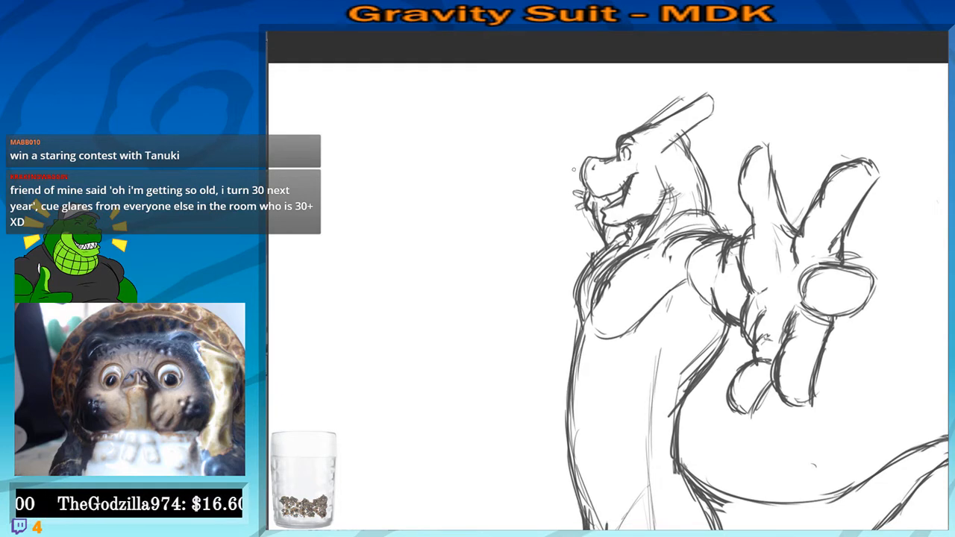
{"action": "left_click_drag", "start_coordinate": [633, 369], "coordinate": [618, 271]}
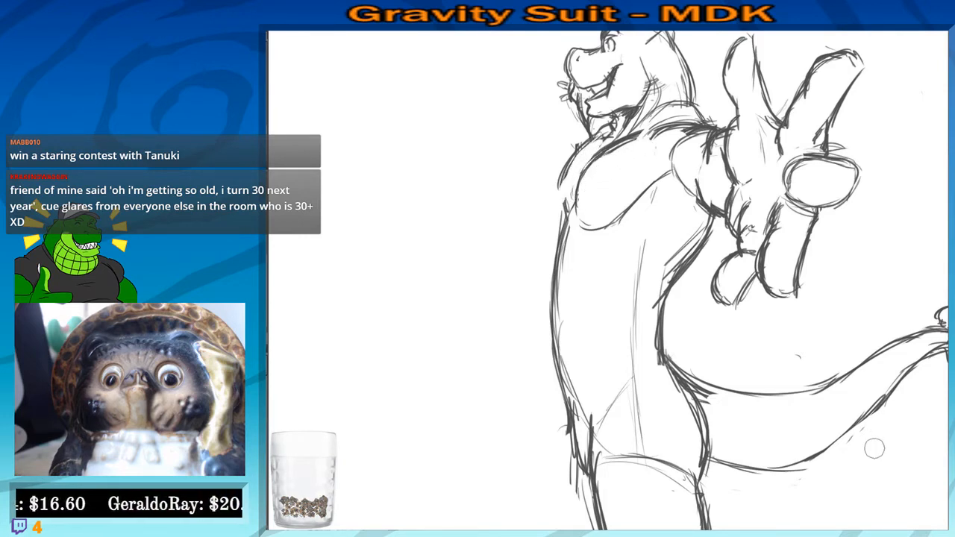
Reinforce the front contour of the torso from the far shoulder down along the belly
{"action": "mouse_move", "coordinate": [576, 156]}
{"action": "left_mouse_down"}
{"action": "mouse_move", "coordinate": [558, 193]}
{"action": "mouse_move", "coordinate": [564, 212]}
{"action": "left_mouse_up"}
{"action": "left_click_drag", "start_coordinate": [562, 174], "coordinate": [555, 348]}
{"action": "left_click_drag", "start_coordinate": [554, 242], "coordinate": [550, 316]}
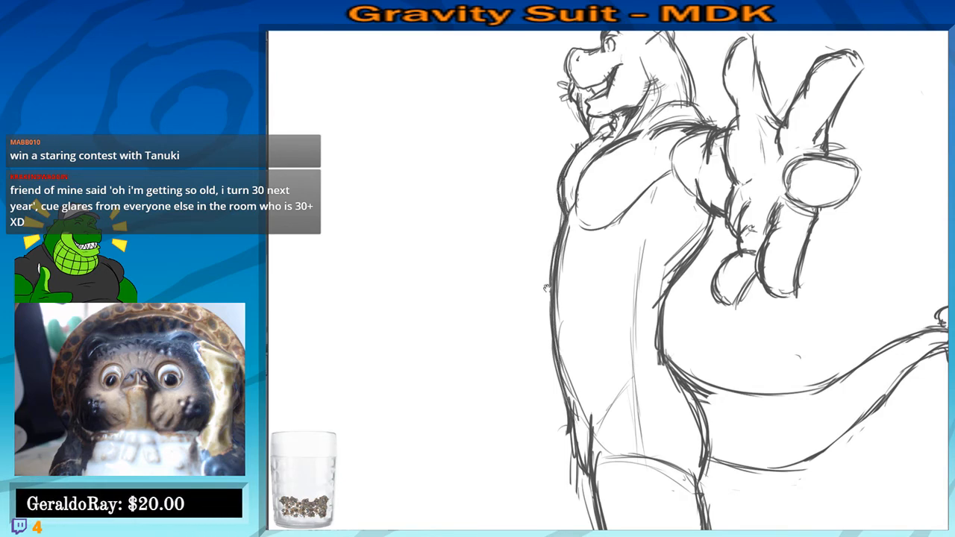
{"action": "left_click_drag", "start_coordinate": [497, 212], "coordinate": [493, 160]}
{"action": "scroll", "coordinate": [492, 159], "scroll_direction": "down", "scroll_amount": 5}
{"action": "left_click_drag", "start_coordinate": [612, 236], "coordinate": [628, 303]}
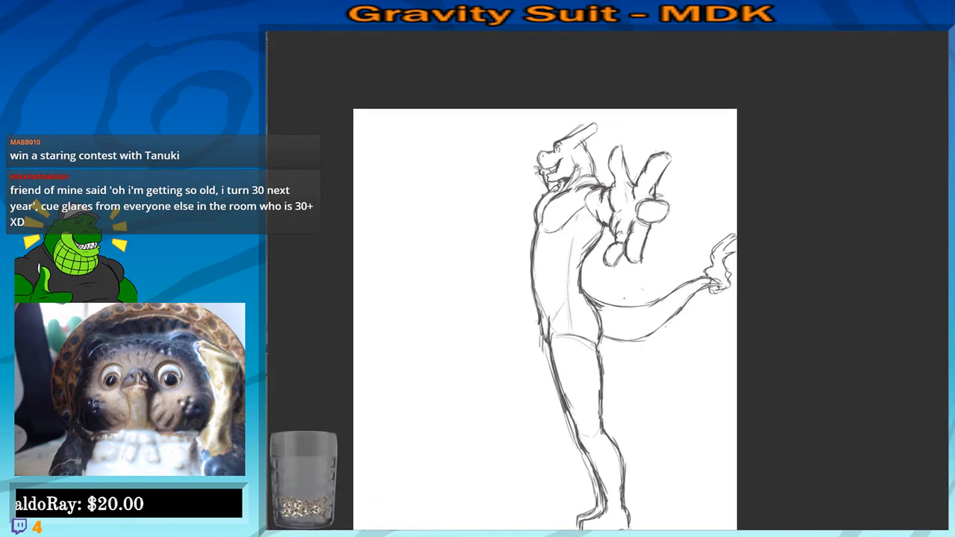
{"action": "scroll", "coordinate": [628, 302], "scroll_direction": "up", "scroll_amount": 7}
{"action": "left_click_drag", "start_coordinate": [555, 165], "coordinate": [602, 308]}
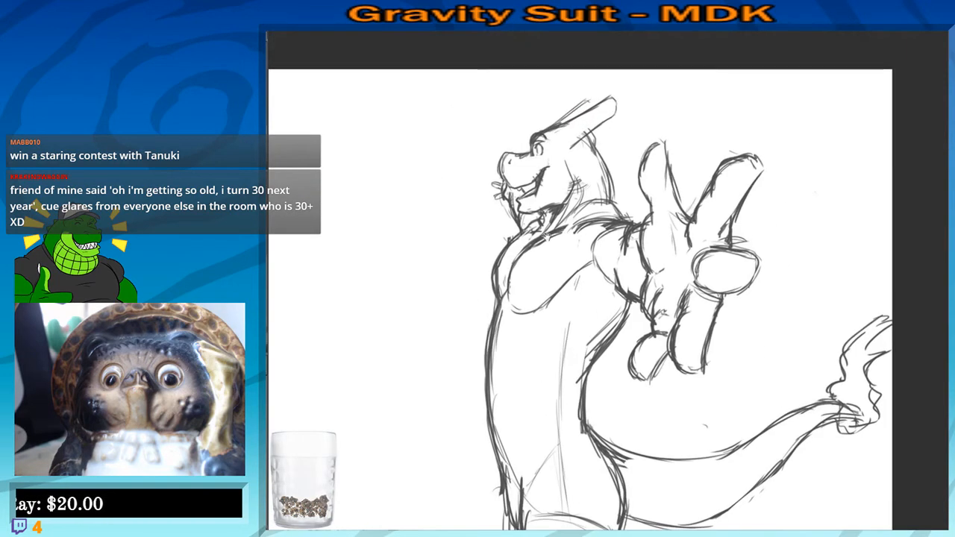
{"action": "left_click_drag", "start_coordinate": [538, 232], "coordinate": [605, 202]}
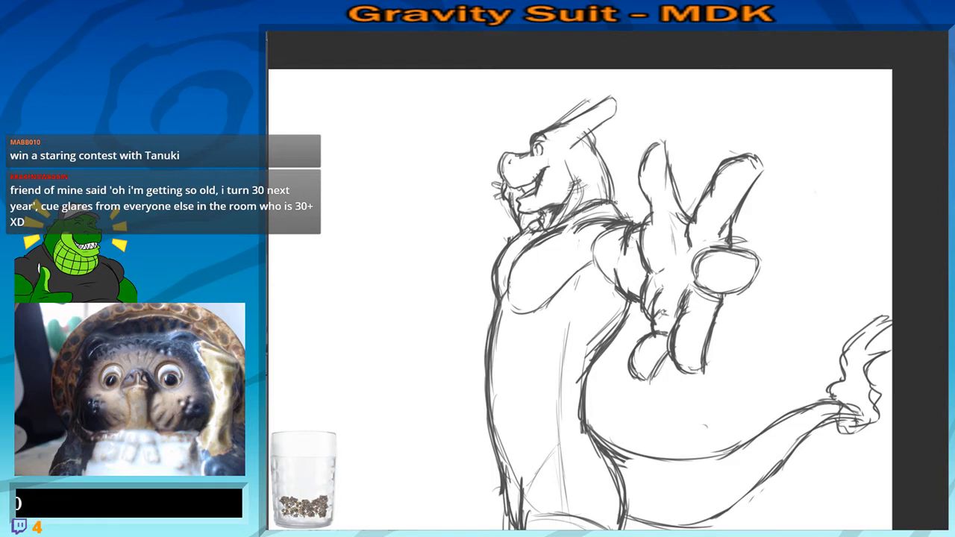
{"action": "mouse_move", "coordinate": [494, 279]}
{"action": "left_mouse_down"}
{"action": "mouse_move", "coordinate": [487, 340]}
{"action": "mouse_move", "coordinate": [510, 274]}
{"action": "mouse_move", "coordinate": [505, 284]}
{"action": "left_mouse_up"}
{"action": "left_click_drag", "start_coordinate": [586, 311], "coordinate": [520, 341]}
{"action": "left_click_drag", "start_coordinate": [567, 167], "coordinate": [581, 185]}
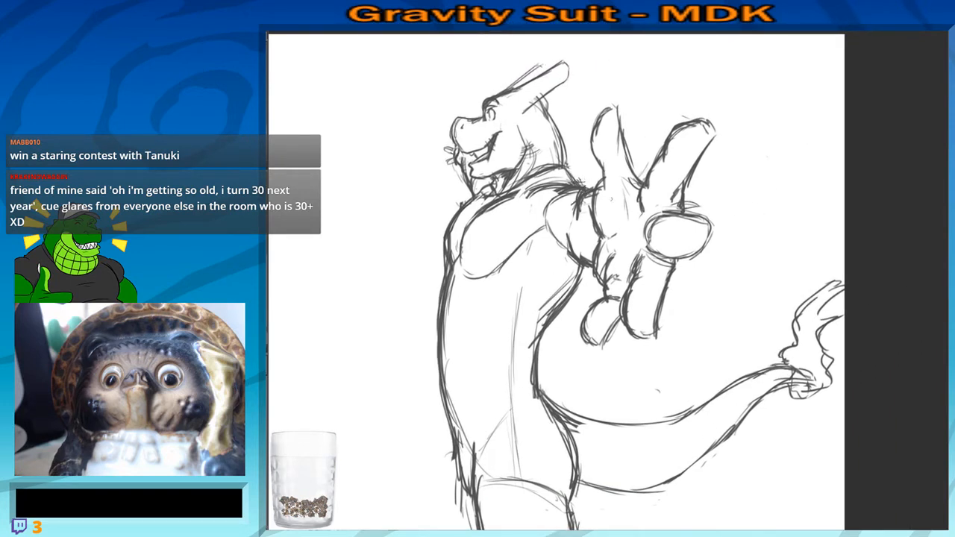
Sketch the near wing's outer edge as a long curve from behind the raised finger's tip down to the tail flame
{"action": "left_click_drag", "start_coordinate": [676, 130], "coordinate": [674, 140]}
{"action": "mouse_move", "coordinate": [675, 134]}
{"action": "left_mouse_down"}
{"action": "mouse_move", "coordinate": [655, 186]}
{"action": "mouse_move", "coordinate": [691, 162]}
{"action": "mouse_move", "coordinate": [622, 186]}
{"action": "mouse_move", "coordinate": [662, 225]}
{"action": "mouse_move", "coordinate": [705, 338]}
{"action": "left_mouse_up"}
{"action": "mouse_move", "coordinate": [648, 203]}
{"action": "left_mouse_down"}
{"action": "mouse_move", "coordinate": [702, 316]}
{"action": "mouse_move", "coordinate": [705, 363]}
{"action": "left_mouse_up"}
{"action": "left_click_drag", "start_coordinate": [638, 276], "coordinate": [657, 252]}
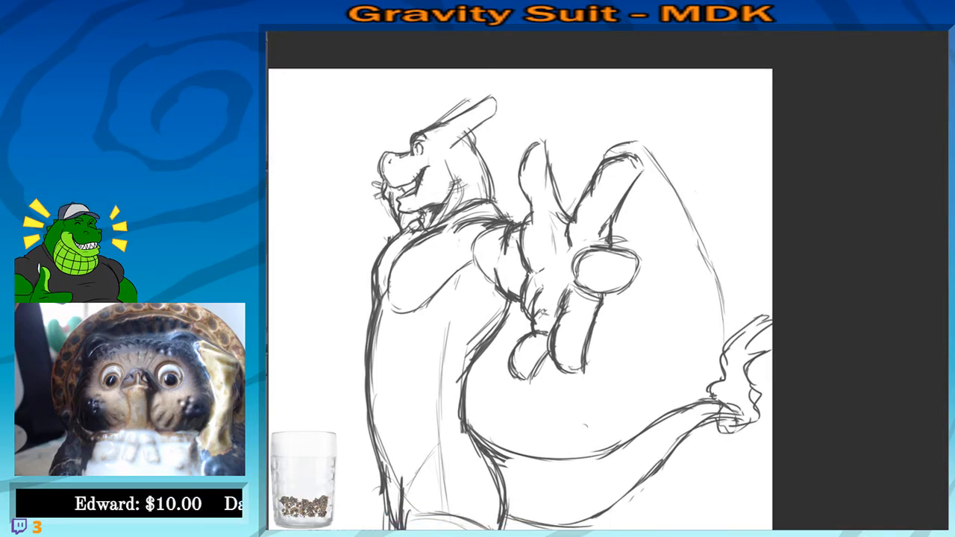
{"action": "mouse_move", "coordinate": [639, 159]}
{"action": "left_mouse_down"}
{"action": "mouse_move", "coordinate": [712, 293]}
{"action": "mouse_move", "coordinate": [722, 352]}
{"action": "left_mouse_up"}
Sketch the near wing's inner rib lines and a scalloped lower membrane edge meeting at a point above the tail
{"action": "left_click_drag", "start_coordinate": [636, 191], "coordinate": [649, 364]}
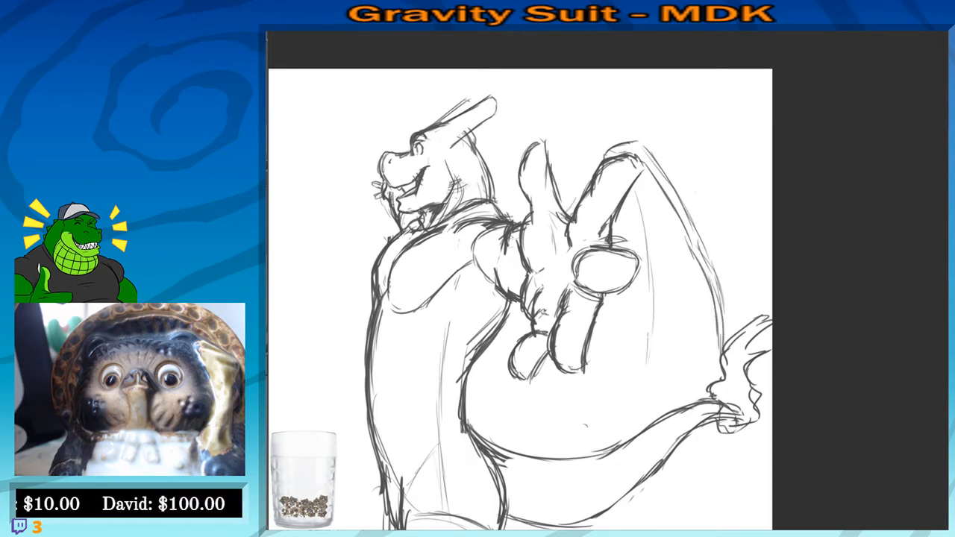
{"action": "left_click_drag", "start_coordinate": [647, 273], "coordinate": [638, 377]}
{"action": "left_click_drag", "start_coordinate": [475, 363], "coordinate": [522, 335]}
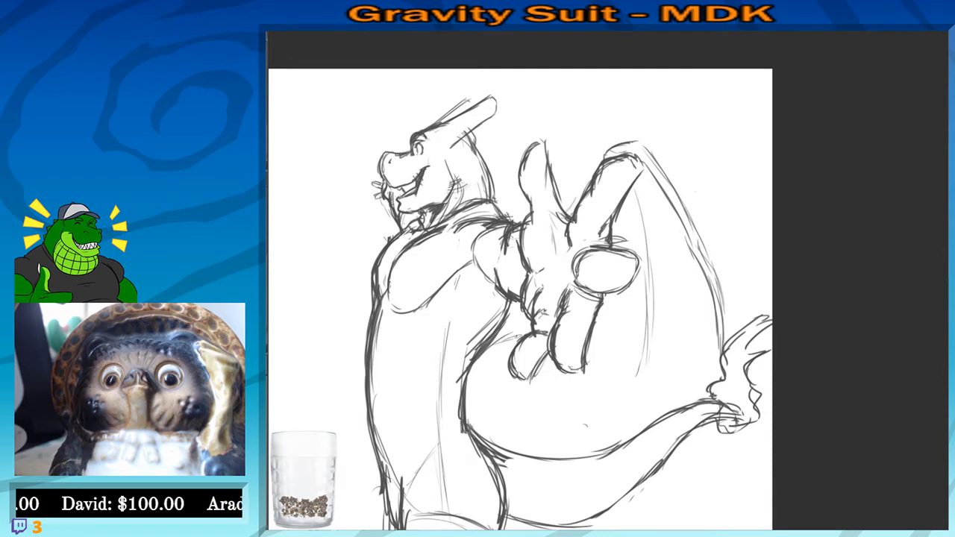
{"action": "mouse_move", "coordinate": [603, 347]}
{"action": "left_mouse_down"}
{"action": "mouse_move", "coordinate": [633, 377]}
{"action": "mouse_move", "coordinate": [706, 329]}
{"action": "mouse_move", "coordinate": [723, 339]}
{"action": "left_mouse_up"}
{"action": "left_click_drag", "start_coordinate": [687, 346], "coordinate": [687, 412]}
{"action": "left_click_drag", "start_coordinate": [666, 306], "coordinate": [642, 229]}
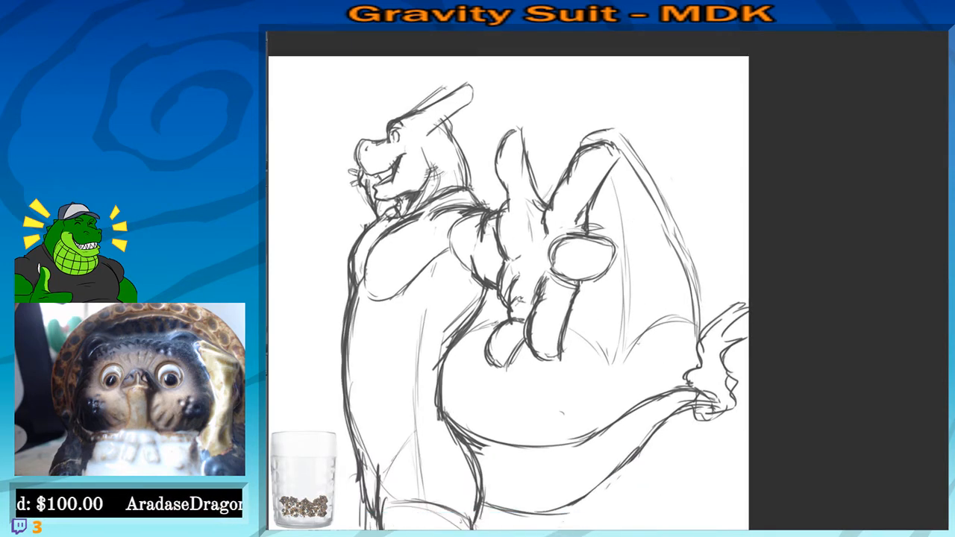
{"action": "left_click_drag", "start_coordinate": [629, 322], "coordinate": [611, 392]}
{"action": "mouse_move", "coordinate": [618, 376]}
{"action": "left_mouse_down"}
{"action": "mouse_move", "coordinate": [646, 335]}
{"action": "mouse_move", "coordinate": [670, 321]}
{"action": "left_mouse_up"}
{"action": "left_click_drag", "start_coordinate": [611, 346], "coordinate": [613, 382]}
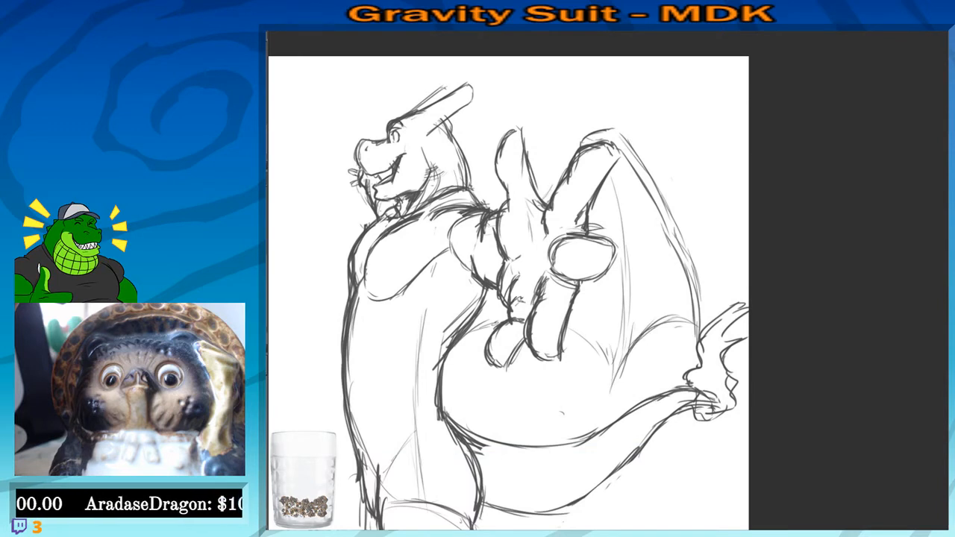
Sketch a short claw projecting upward from the top joint of the near wing
{"action": "left_click_drag", "start_coordinate": [564, 106], "coordinate": [586, 162]}
{"action": "left_click_drag", "start_coordinate": [629, 186], "coordinate": [613, 155]}
{"action": "mouse_move", "coordinate": [611, 155]}
{"action": "left_mouse_down"}
{"action": "mouse_move", "coordinate": [602, 159]}
{"action": "mouse_move", "coordinate": [617, 184]}
{"action": "left_mouse_up"}
{"action": "mouse_move", "coordinate": [608, 169]}
{"action": "left_mouse_down"}
{"action": "mouse_move", "coordinate": [617, 187]}
{"action": "mouse_move", "coordinate": [616, 151]}
{"action": "left_mouse_up"}
{"action": "left_click_drag", "start_coordinate": [616, 153], "coordinate": [629, 182]}
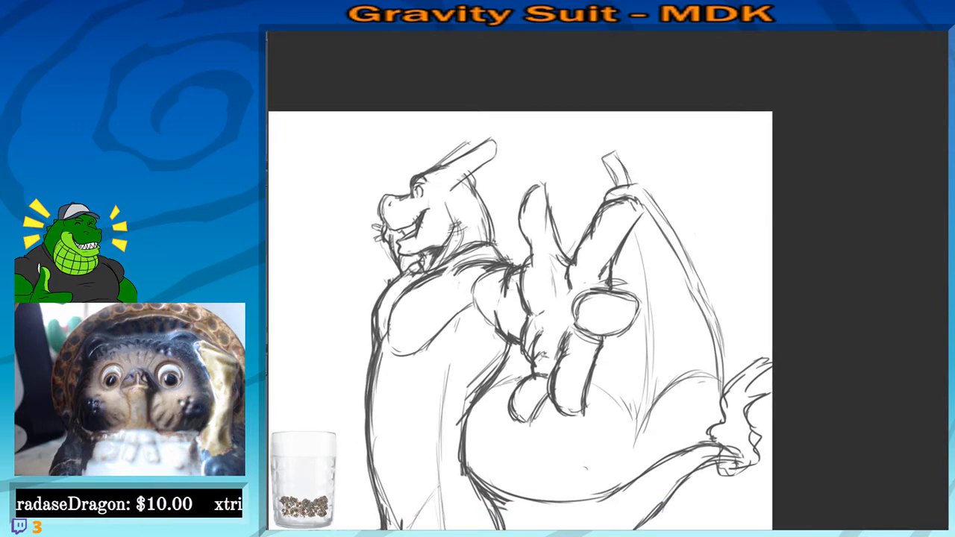
Sketch the visible part of the far wing between the two raised fingers, with its claw and curved membrane lines
{"action": "mouse_move", "coordinate": [521, 196]}
{"action": "left_mouse_down"}
{"action": "mouse_move", "coordinate": [580, 162]}
{"action": "mouse_move", "coordinate": [619, 203]}
{"action": "left_mouse_up"}
{"action": "left_click_drag", "start_coordinate": [614, 171], "coordinate": [620, 212]}
{"action": "left_click_drag", "start_coordinate": [626, 159], "coordinate": [659, 174]}
{"action": "left_click_drag", "start_coordinate": [621, 162], "coordinate": [614, 181]}
{"action": "mouse_move", "coordinate": [630, 179]}
{"action": "left_mouse_down"}
{"action": "mouse_move", "coordinate": [628, 224]}
{"action": "mouse_move", "coordinate": [621, 206]}
{"action": "mouse_move", "coordinate": [617, 213]}
{"action": "left_mouse_up"}
{"action": "mouse_move", "coordinate": [595, 179]}
{"action": "left_mouse_down"}
{"action": "mouse_move", "coordinate": [612, 207]}
{"action": "mouse_move", "coordinate": [626, 205]}
{"action": "mouse_move", "coordinate": [613, 232]}
{"action": "mouse_move", "coordinate": [605, 200]}
{"action": "mouse_move", "coordinate": [657, 217]}
{"action": "left_mouse_up"}
{"action": "left_click_drag", "start_coordinate": [642, 246], "coordinate": [621, 223]}
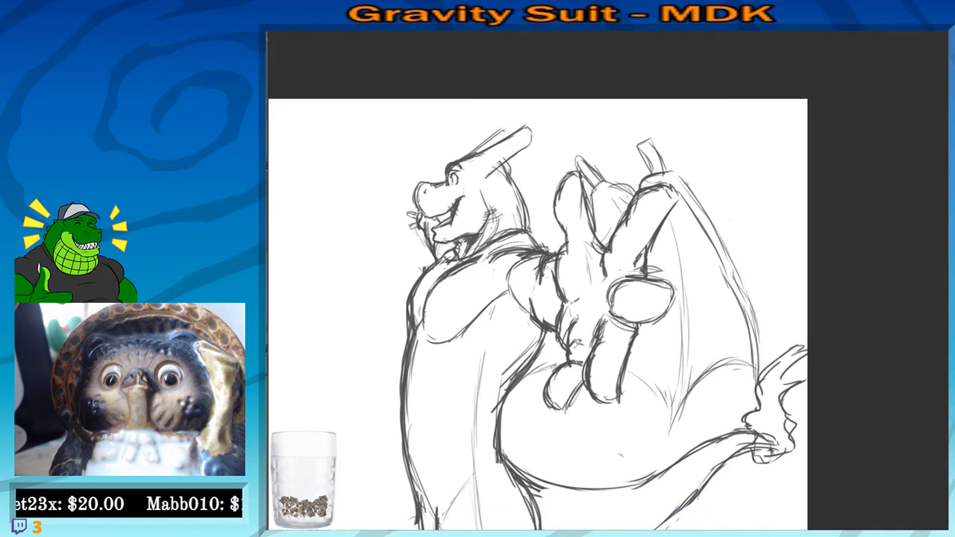
{"action": "mouse_move", "coordinate": [721, 258]}
{"action": "left_mouse_down"}
{"action": "mouse_move", "coordinate": [684, 230]}
{"action": "mouse_move", "coordinate": [716, 283]}
{"action": "mouse_move", "coordinate": [720, 314]}
{"action": "left_mouse_up"}
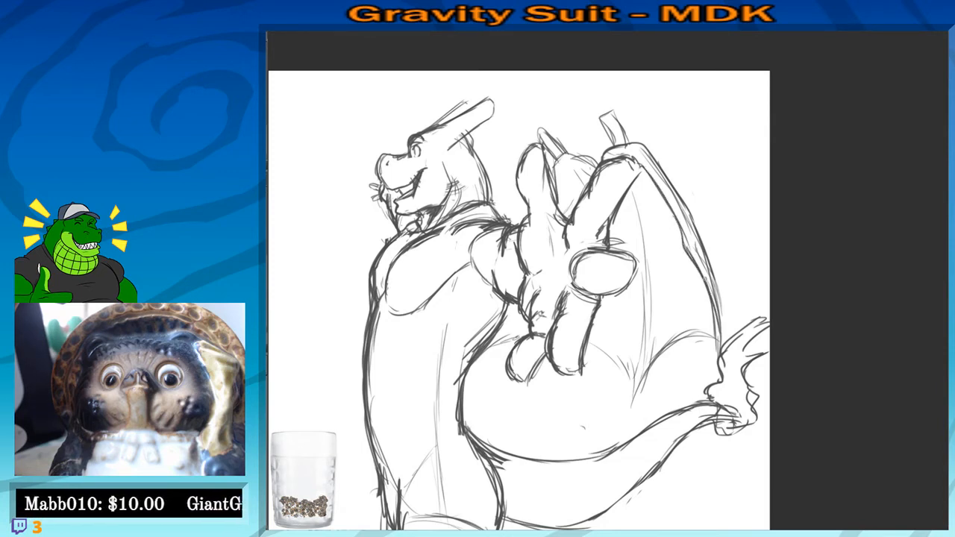
Try to thicken the lower part of the near wing's outer edge down to the tail flame, and undo those strokes
{"action": "left_click_drag", "start_coordinate": [712, 296], "coordinate": [721, 352]}
{"action": "left_click_drag", "start_coordinate": [694, 248], "coordinate": [723, 352]}
{"action": "left_click_drag", "start_coordinate": [624, 369], "coordinate": [603, 274]}
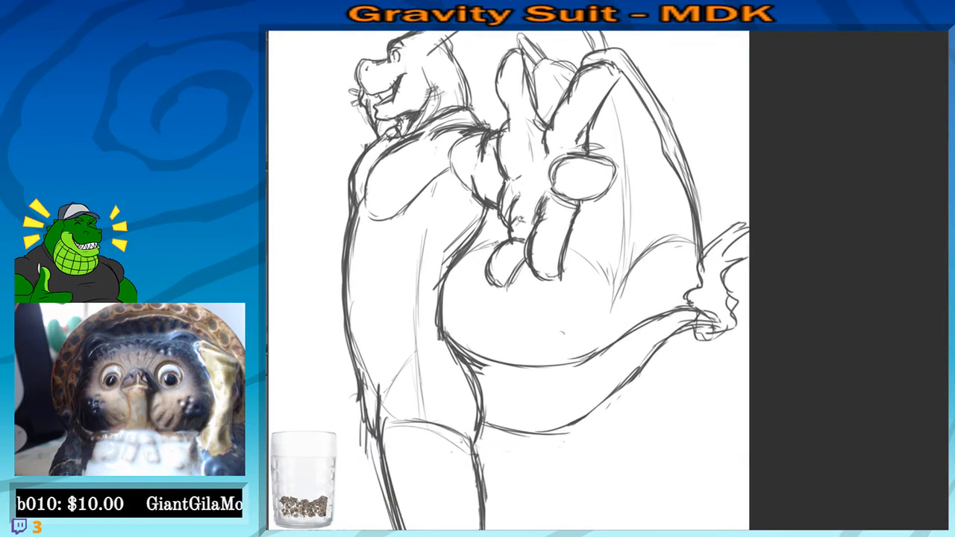
{"action": "left_click_drag", "start_coordinate": [692, 175], "coordinate": [710, 268]}
{"action": "left_click_drag", "start_coordinate": [702, 221], "coordinate": [709, 285]}
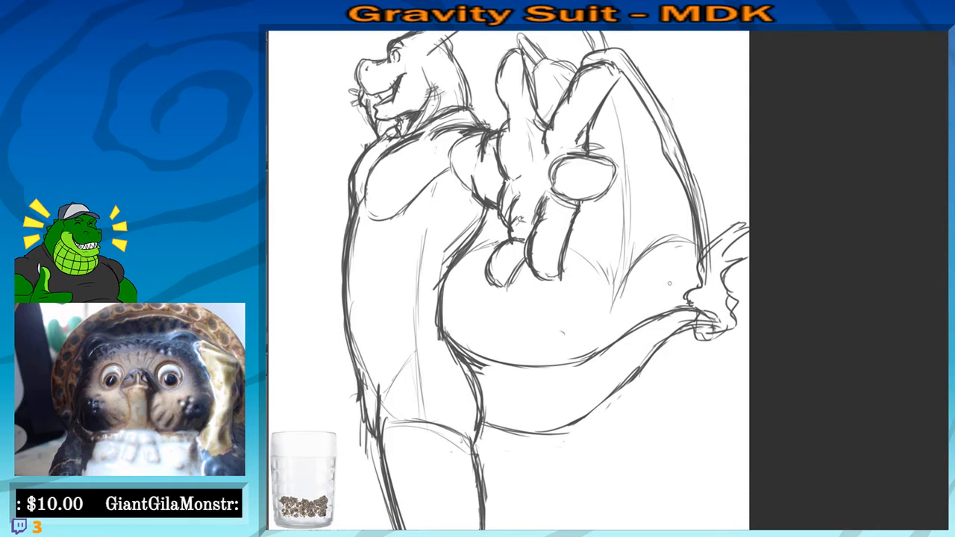
{"action": "key", "text": "ctrl+z"}
{"action": "key", "text": "ctrl+z"}
{"action": "key", "text": "ctrl+z"}
{"action": "key", "text": "ctrl+z"}
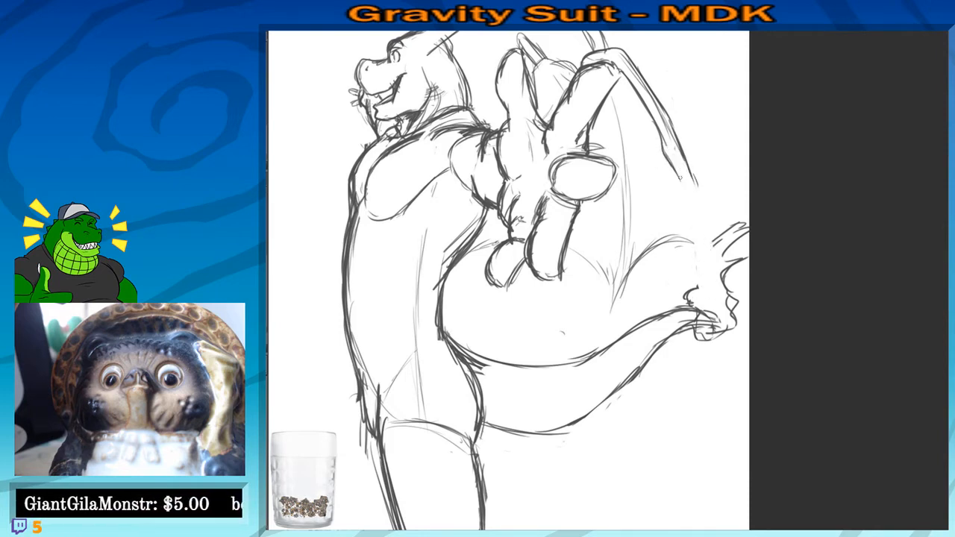
Redraw the lower part of the near wing's outer edge down to the tail tip and darken the membrane's scalloped curve
{"action": "left_click_drag", "start_coordinate": [677, 175], "coordinate": [704, 293]}
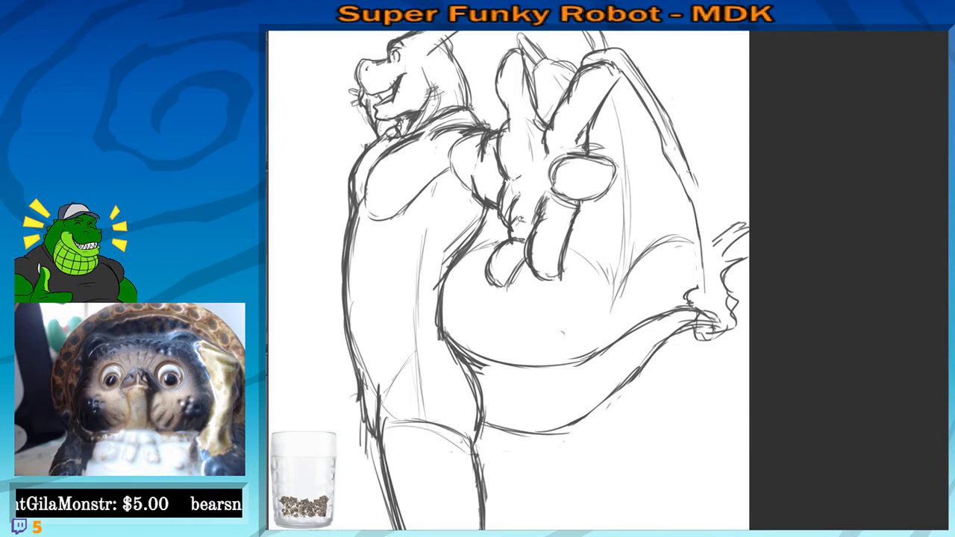
{"action": "mouse_move", "coordinate": [688, 171]}
{"action": "left_mouse_down"}
{"action": "mouse_move", "coordinate": [705, 215]}
{"action": "mouse_move", "coordinate": [706, 295]}
{"action": "left_mouse_up"}
{"action": "left_click_drag", "start_coordinate": [693, 283], "coordinate": [715, 261]}
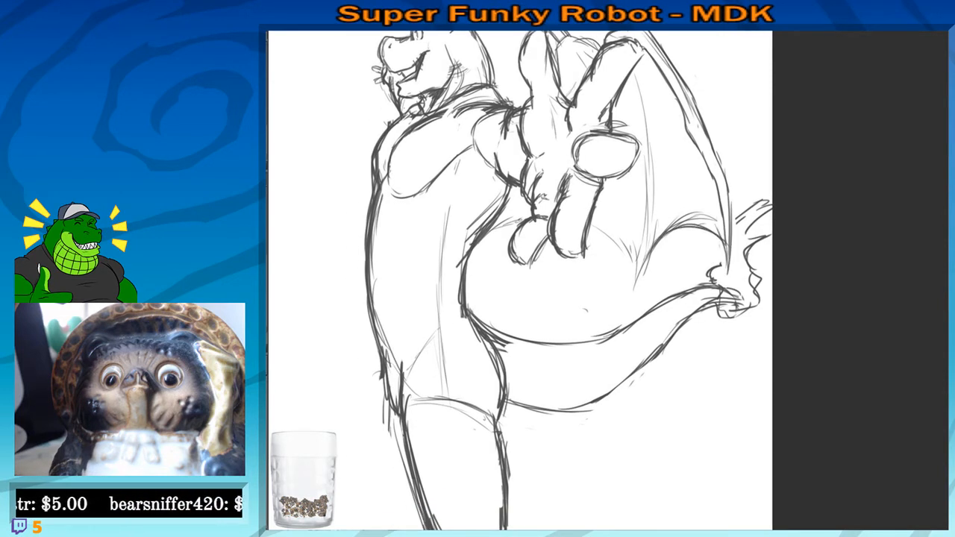
{"action": "left_click_drag", "start_coordinate": [650, 252], "coordinate": [710, 313]}
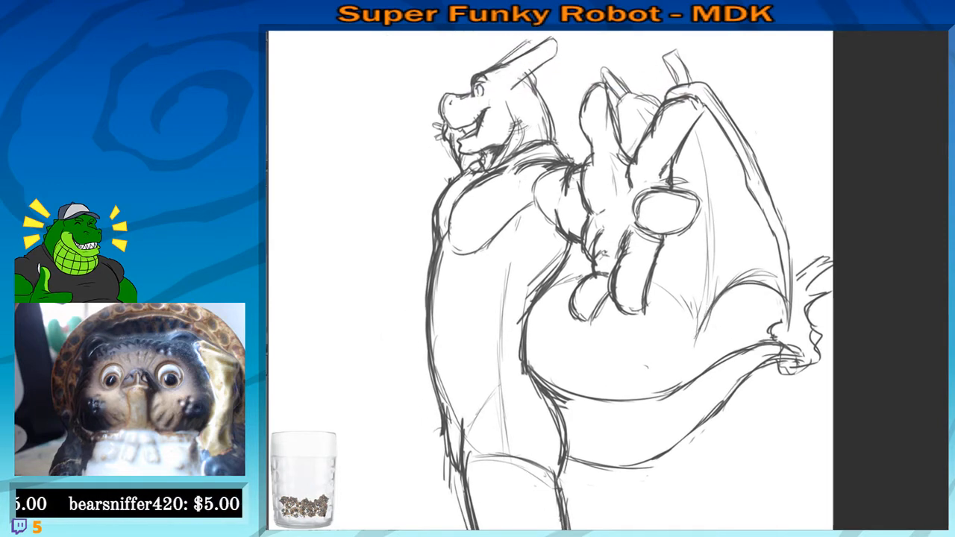
{"action": "left_click_drag", "start_coordinate": [652, 288], "coordinate": [693, 313]}
{"action": "left_click_drag", "start_coordinate": [601, 274], "coordinate": [684, 316]}
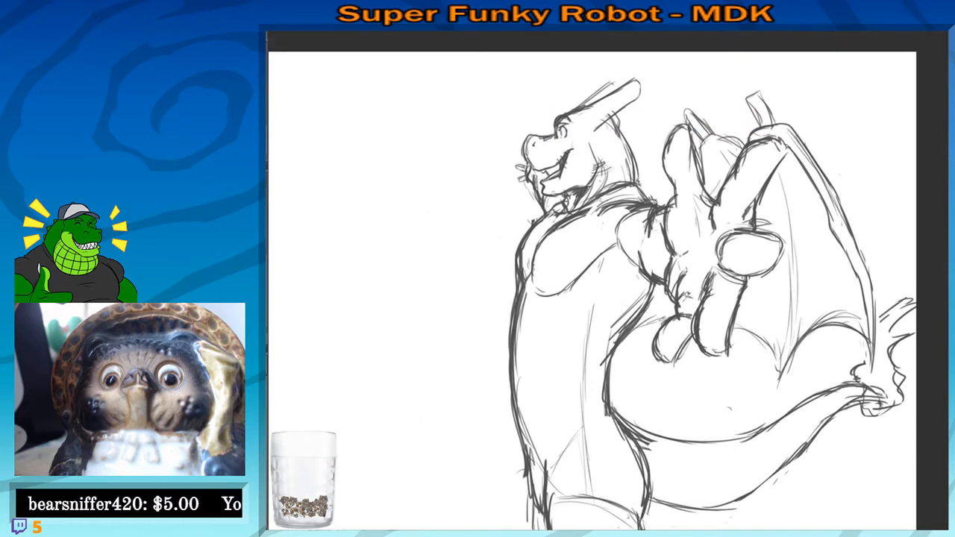
Sketch curved sleeve lines around the shoulder of the outstretched arm and darken its rounded edge
{"action": "mouse_move", "coordinate": [522, 259]}
{"action": "left_mouse_down"}
{"action": "mouse_move", "coordinate": [535, 435]}
{"action": "mouse_move", "coordinate": [539, 350]}
{"action": "mouse_move", "coordinate": [513, 380]}
{"action": "left_mouse_up"}
{"action": "left_click_drag", "start_coordinate": [625, 164], "coordinate": [623, 168]}
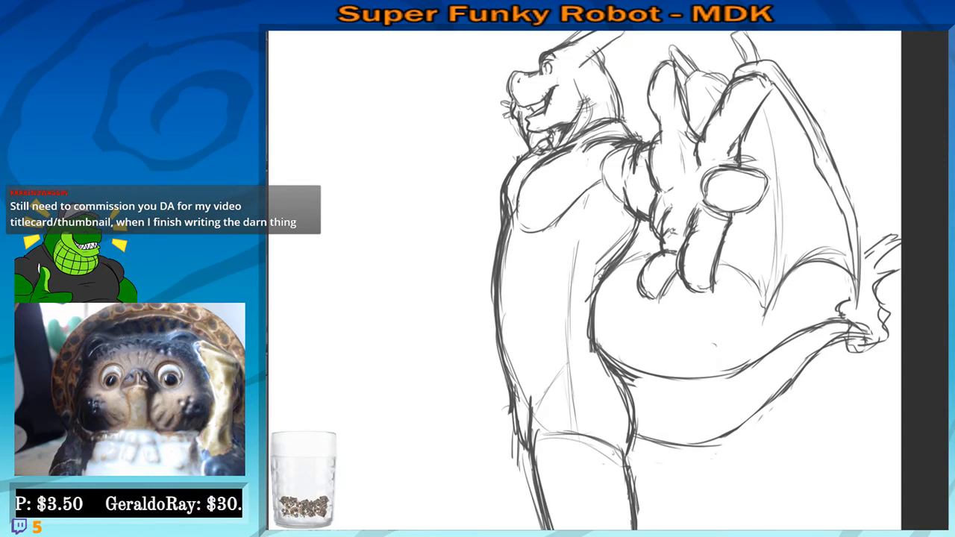
{"action": "left_click_drag", "start_coordinate": [557, 239], "coordinate": [570, 261]}
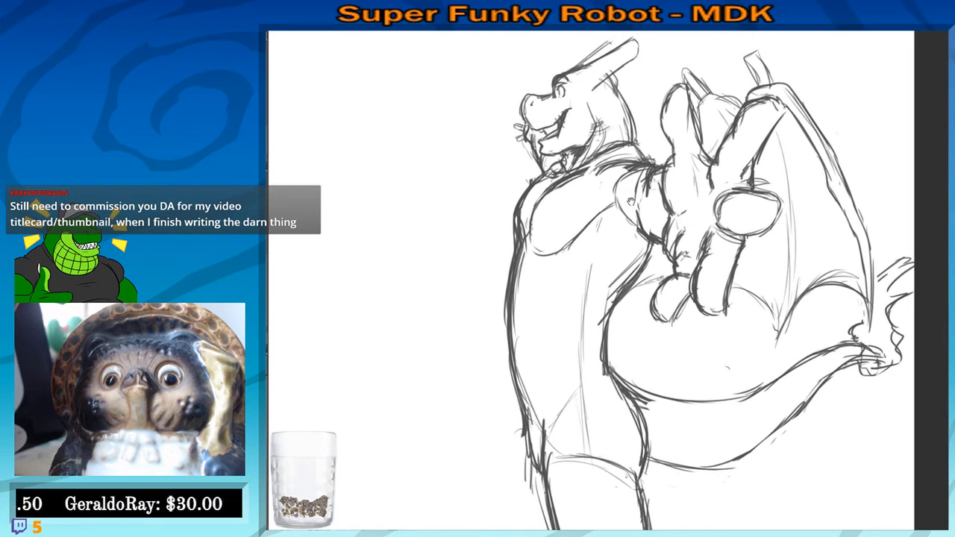
{"action": "left_click_drag", "start_coordinate": [639, 168], "coordinate": [622, 204]}
{"action": "mouse_move", "coordinate": [631, 177]}
{"action": "left_mouse_down"}
{"action": "mouse_move", "coordinate": [621, 211]}
{"action": "mouse_move", "coordinate": [633, 225]}
{"action": "left_mouse_up"}
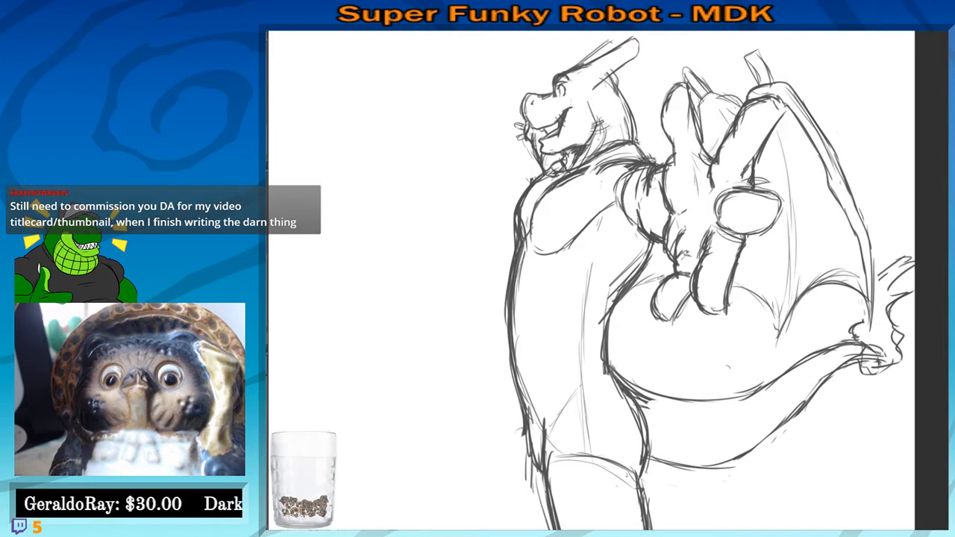
{"action": "mouse_move", "coordinate": [646, 164]}
{"action": "left_mouse_down"}
{"action": "mouse_move", "coordinate": [621, 200]}
{"action": "mouse_move", "coordinate": [631, 238]}
{"action": "left_mouse_up"}
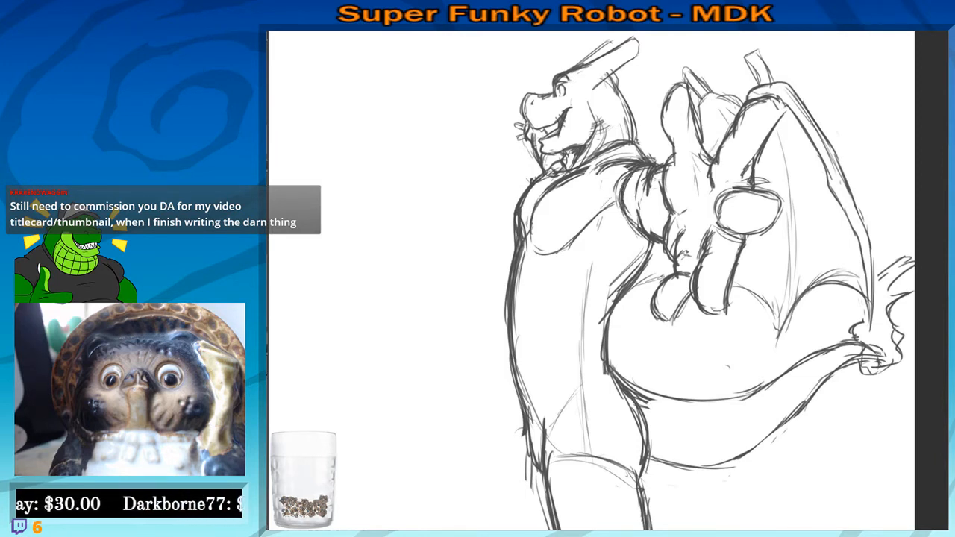
{"action": "mouse_move", "coordinate": [626, 165]}
{"action": "left_mouse_down"}
{"action": "mouse_move", "coordinate": [613, 200]}
{"action": "mouse_move", "coordinate": [640, 236]}
{"action": "left_mouse_up"}
Add short fold lines on the chest beside the armpit of the outstretched arm
{"action": "mouse_move", "coordinate": [618, 178]}
{"action": "left_mouse_down"}
{"action": "mouse_move", "coordinate": [614, 222]}
{"action": "mouse_move", "coordinate": [590, 226]}
{"action": "mouse_move", "coordinate": [618, 234]}
{"action": "left_mouse_up"}
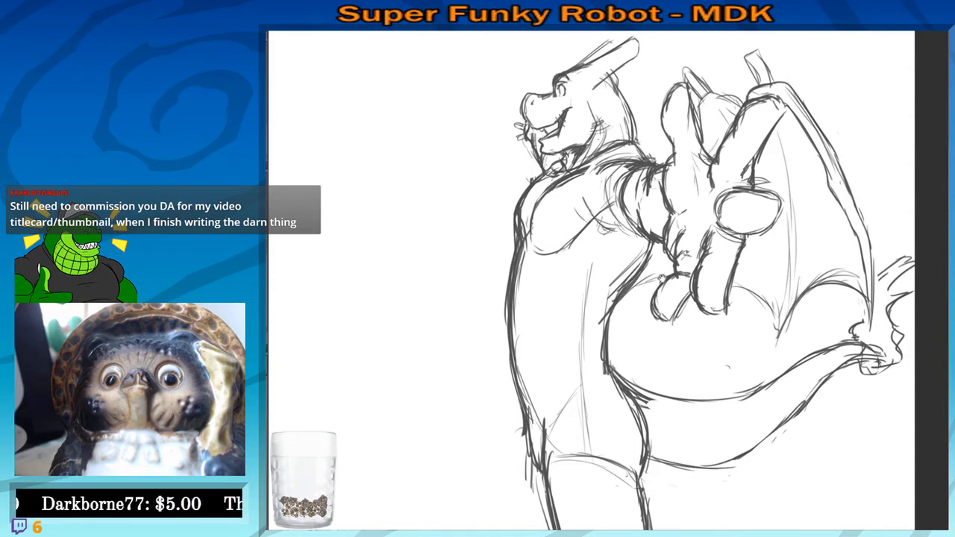
{"action": "left_click_drag", "start_coordinate": [663, 278], "coordinate": [669, 267]}
{"action": "left_click_drag", "start_coordinate": [568, 226], "coordinate": [601, 241]}
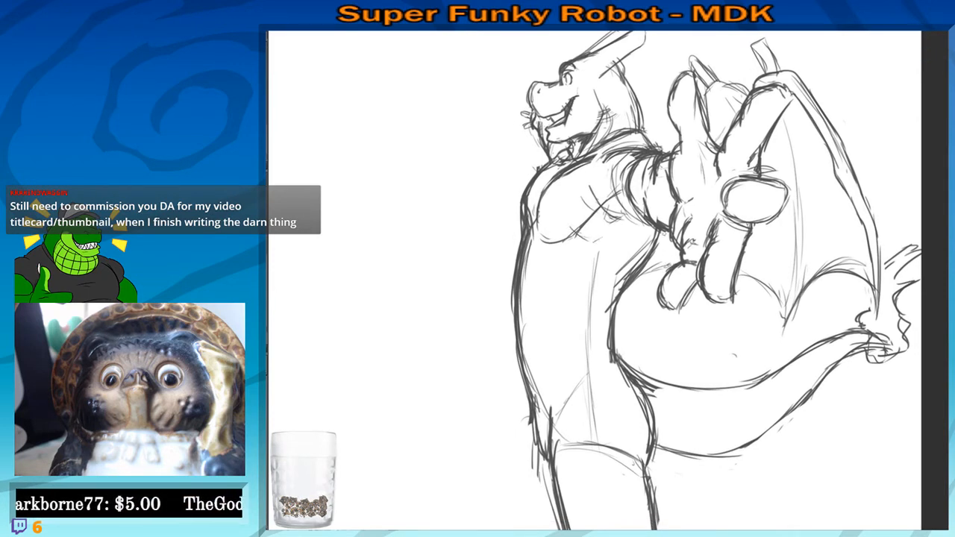
Sketch a curved shirt hem across the waist and replace the lower back line with flared cloth folds above the tail
{"action": "mouse_move", "coordinate": [664, 229]}
{"action": "left_mouse_down"}
{"action": "mouse_move", "coordinate": [617, 316]}
{"action": "mouse_move", "coordinate": [627, 333]}
{"action": "left_mouse_up"}
{"action": "mouse_move", "coordinate": [630, 327]}
{"action": "left_mouse_down"}
{"action": "mouse_move", "coordinate": [625, 301]}
{"action": "mouse_move", "coordinate": [616, 301]}
{"action": "mouse_move", "coordinate": [636, 300]}
{"action": "left_mouse_up"}
{"action": "left_click_drag", "start_coordinate": [636, 300], "coordinate": [645, 328]}
{"action": "mouse_move", "coordinate": [514, 359]}
{"action": "left_mouse_down"}
{"action": "mouse_move", "coordinate": [526, 392]}
{"action": "mouse_move", "coordinate": [588, 396]}
{"action": "mouse_move", "coordinate": [631, 360]}
{"action": "left_mouse_up"}
{"action": "mouse_move", "coordinate": [679, 342]}
{"action": "left_mouse_down"}
{"action": "mouse_move", "coordinate": [665, 361]}
{"action": "mouse_move", "coordinate": [653, 351]}
{"action": "mouse_move", "coordinate": [647, 369]}
{"action": "mouse_move", "coordinate": [572, 394]}
{"action": "mouse_move", "coordinate": [528, 383]}
{"action": "left_mouse_up"}
{"action": "mouse_move", "coordinate": [533, 391]}
{"action": "left_mouse_down"}
{"action": "mouse_move", "coordinate": [595, 383]}
{"action": "mouse_move", "coordinate": [671, 344]}
{"action": "left_mouse_up"}
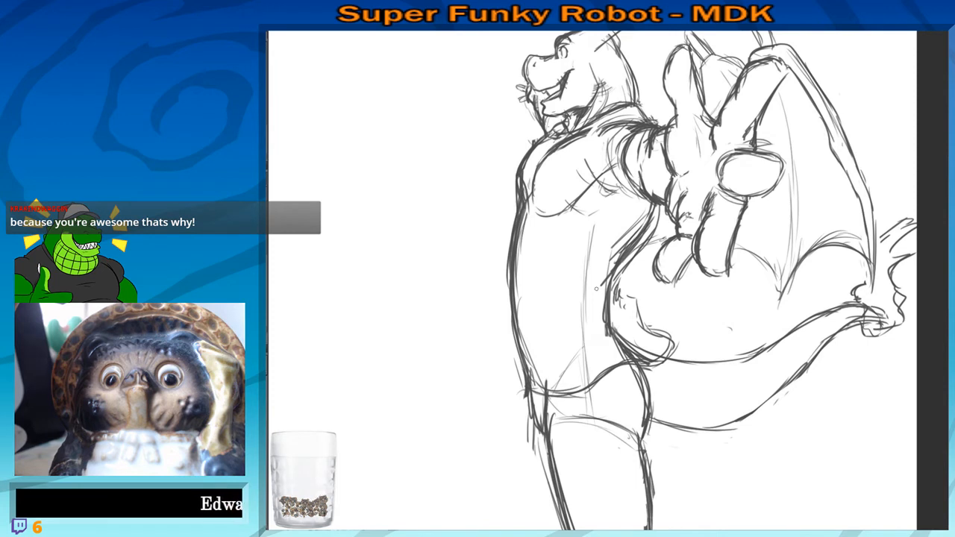
{"action": "left_click_drag", "start_coordinate": [608, 281], "coordinate": [649, 288]}
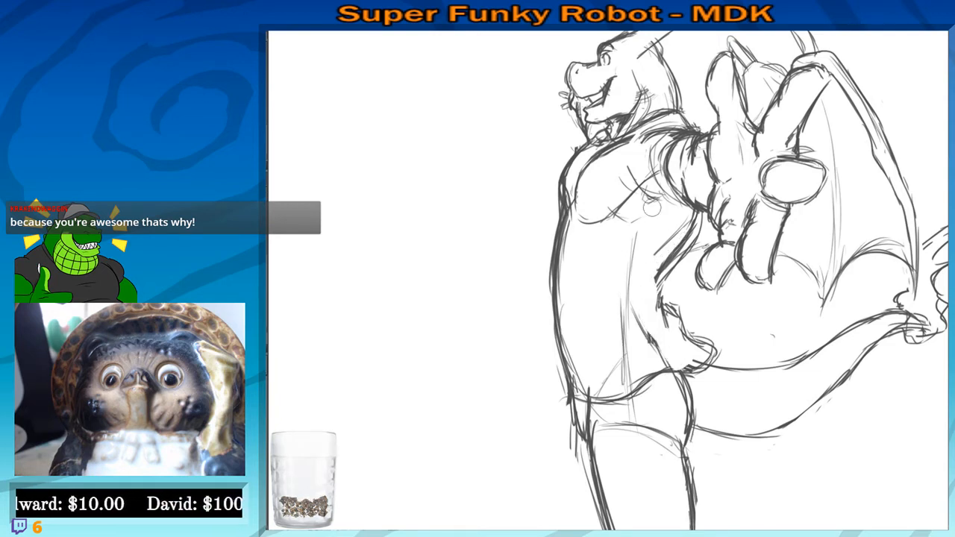
Reinforce the front contour of the hip and upper thigh, and darken the curved line across the thigh's top
{"action": "left_click_drag", "start_coordinate": [715, 253], "coordinate": [730, 209]}
{"action": "left_click_drag", "start_coordinate": [631, 400], "coordinate": [664, 361]}
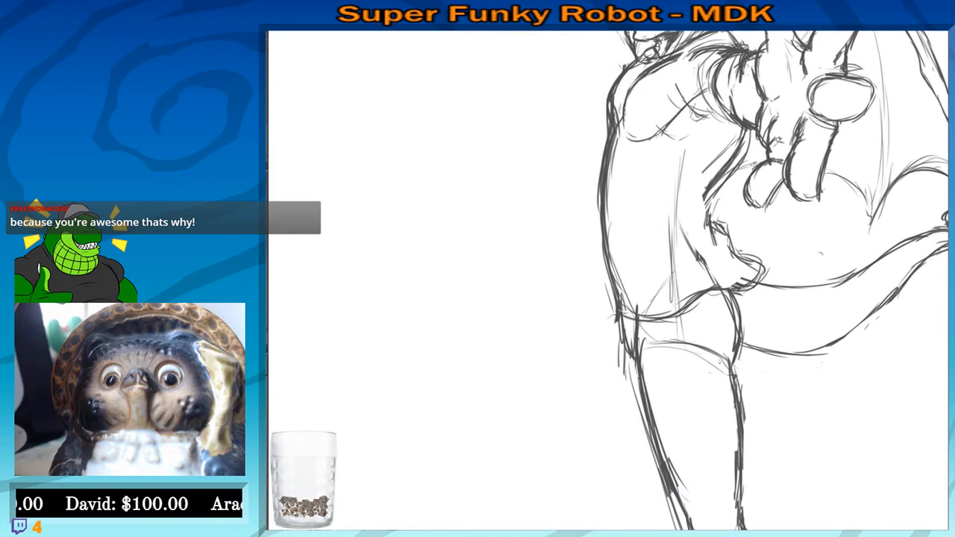
{"action": "left_click_drag", "start_coordinate": [618, 318], "coordinate": [638, 399]}
{"action": "left_click_drag", "start_coordinate": [635, 361], "coordinate": [646, 420]}
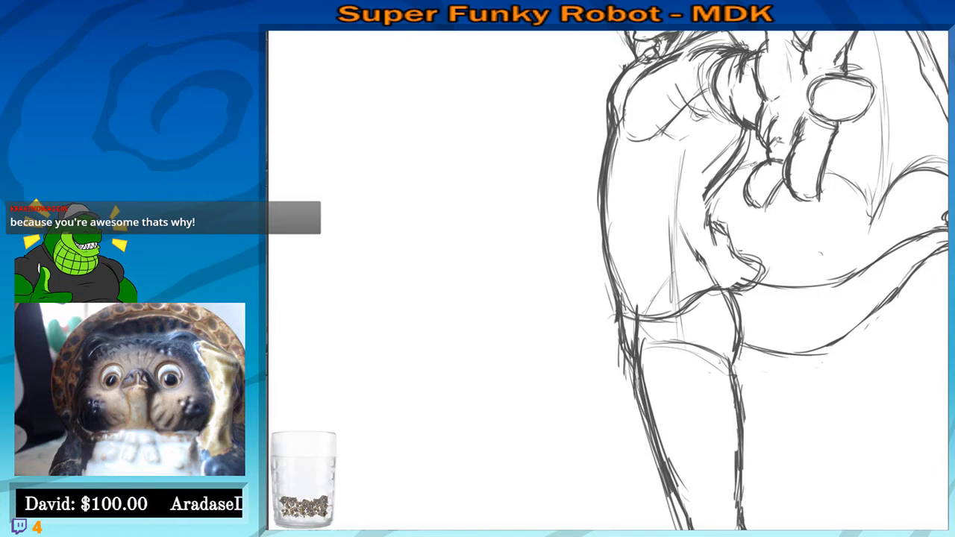
{"action": "left_click_drag", "start_coordinate": [660, 340], "coordinate": [727, 356]}
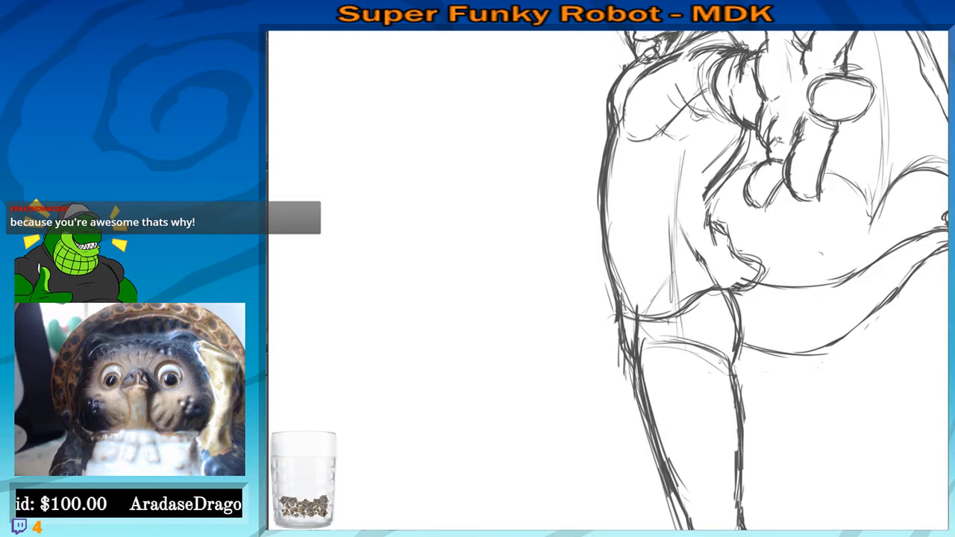
Sketch a short hooked curve running from the shirt hem down over the top of the thigh
{"action": "mouse_move", "coordinate": [667, 318]}
{"action": "left_mouse_down"}
{"action": "mouse_move", "coordinate": [672, 359]}
{"action": "mouse_move", "coordinate": [694, 365]}
{"action": "left_mouse_up"}
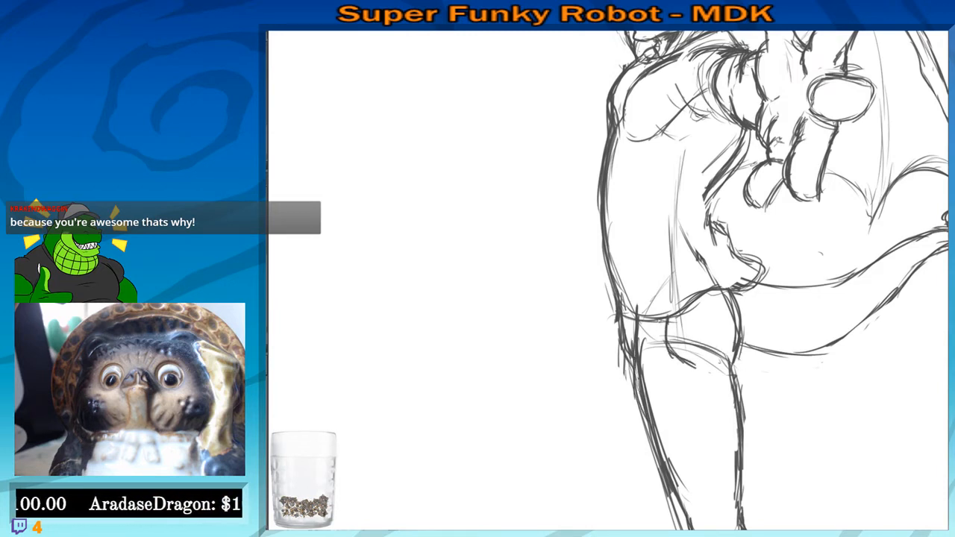
{"action": "mouse_move", "coordinate": [659, 321]}
{"action": "left_mouse_down"}
{"action": "mouse_move", "coordinate": [660, 351]}
{"action": "mouse_move", "coordinate": [689, 343]}
{"action": "mouse_move", "coordinate": [703, 353]}
{"action": "left_mouse_up"}
{"action": "mouse_move", "coordinate": [666, 335]}
{"action": "left_mouse_down"}
{"action": "mouse_move", "coordinate": [691, 357]}
{"action": "mouse_move", "coordinate": [720, 316]}
{"action": "left_mouse_up"}
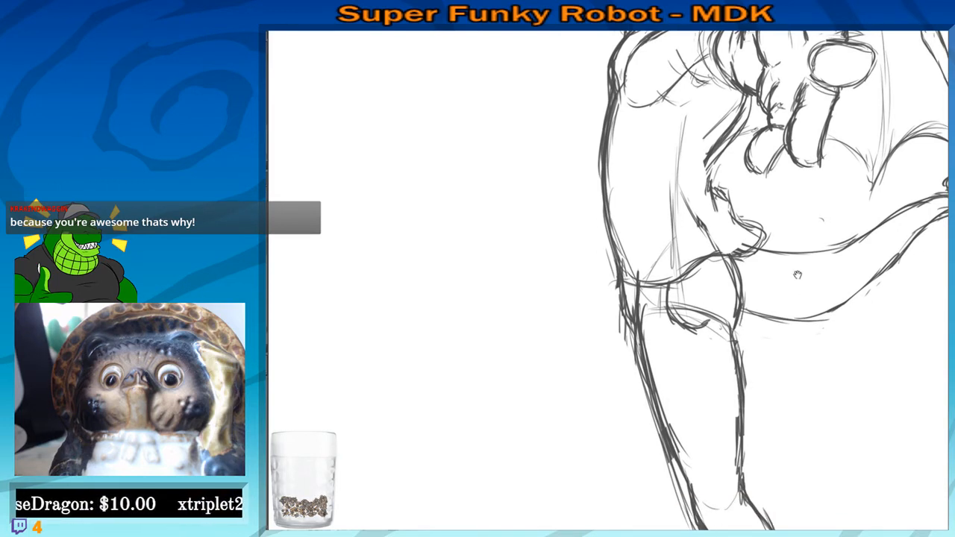
Thicken the front and back contours of the hip and thigh below the shirt hem
{"action": "left_click_drag", "start_coordinate": [736, 259], "coordinate": [743, 345]}
{"action": "left_click_drag", "start_coordinate": [631, 322], "coordinate": [625, 343]}
{"action": "left_click_drag", "start_coordinate": [633, 283], "coordinate": [639, 366]}
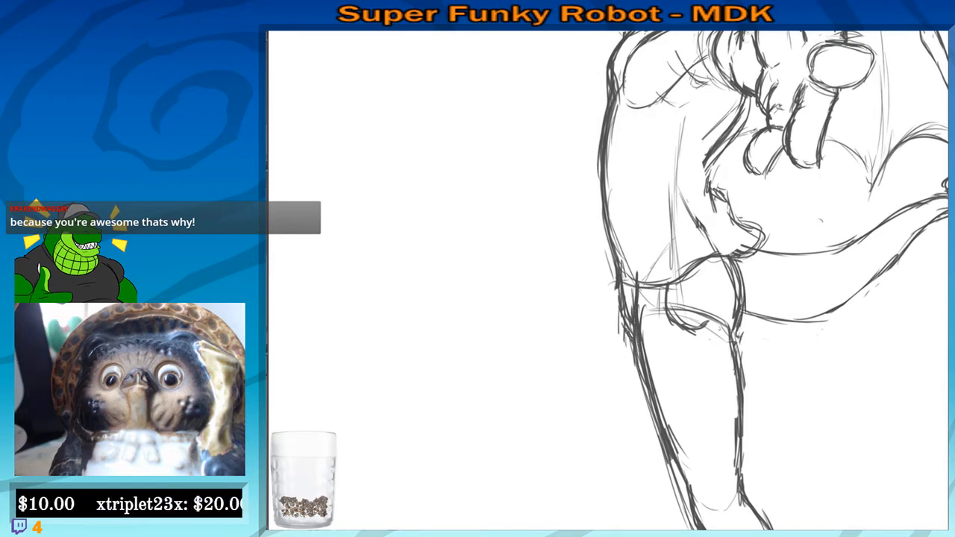
{"action": "left_click_drag", "start_coordinate": [633, 326], "coordinate": [649, 426]}
{"action": "left_click_drag", "start_coordinate": [639, 388], "coordinate": [646, 412]}
Sketch a curved trouser-leg hem across the leg above the knee, extending slightly past the back of the thigh
{"action": "mouse_move", "coordinate": [672, 418]}
{"action": "left_mouse_down"}
{"action": "mouse_move", "coordinate": [655, 365]}
{"action": "mouse_move", "coordinate": [677, 378]}
{"action": "mouse_move", "coordinate": [739, 347]}
{"action": "left_mouse_up"}
{"action": "left_click_drag", "start_coordinate": [694, 361], "coordinate": [753, 344]}
{"action": "left_click_drag", "start_coordinate": [652, 381], "coordinate": [751, 348]}
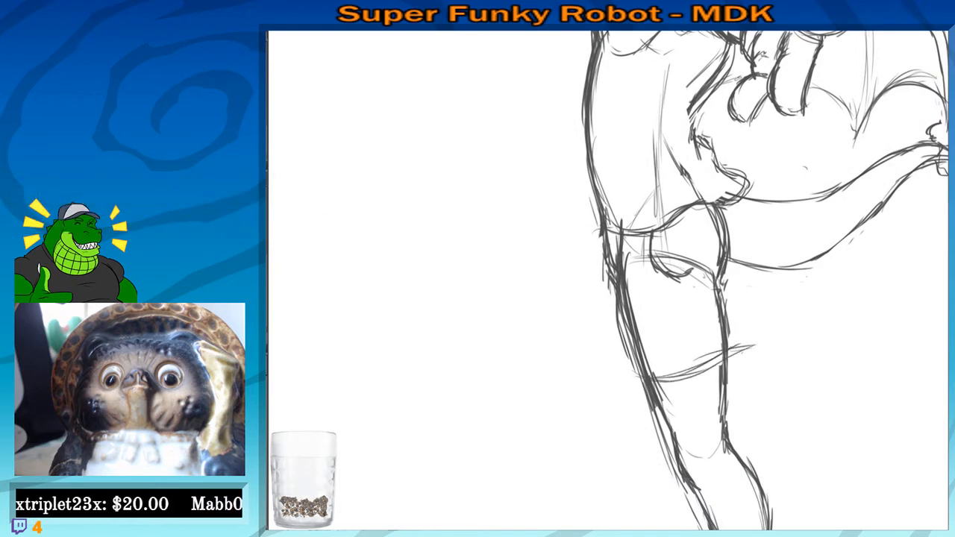
Sketch the flared back edge of the shorts leg, from below the hip down to the hem's overhanging end
{"action": "left_click_drag", "start_coordinate": [734, 246], "coordinate": [729, 324]}
{"action": "left_click_drag", "start_coordinate": [733, 293], "coordinate": [764, 371]}
{"action": "left_click_drag", "start_coordinate": [744, 321], "coordinate": [758, 353]}
{"action": "left_click_drag", "start_coordinate": [747, 358], "coordinate": [752, 328]}
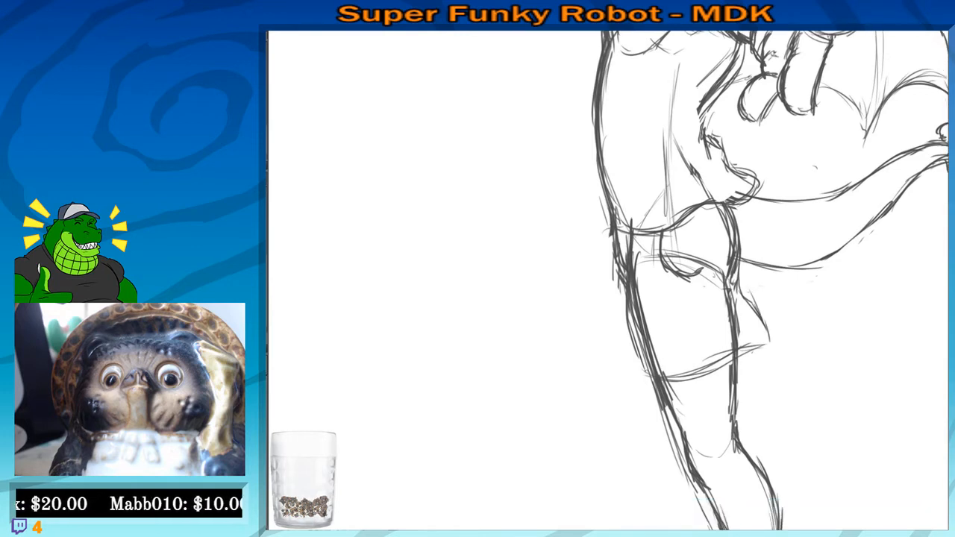
Add a narrow curved cuff band along the shorts hem and reinforce the flared back edge above it
{"action": "mouse_move", "coordinate": [639, 369]}
{"action": "left_mouse_down"}
{"action": "mouse_move", "coordinate": [640, 382]}
{"action": "mouse_move", "coordinate": [691, 394]}
{"action": "mouse_move", "coordinate": [730, 381]}
{"action": "left_mouse_up"}
{"action": "mouse_move", "coordinate": [736, 377]}
{"action": "left_mouse_down"}
{"action": "mouse_move", "coordinate": [765, 365]}
{"action": "mouse_move", "coordinate": [782, 344]}
{"action": "left_mouse_up"}
{"action": "mouse_move", "coordinate": [772, 334]}
{"action": "left_mouse_down"}
{"action": "mouse_move", "coordinate": [782, 337]}
{"action": "mouse_move", "coordinate": [770, 358]}
{"action": "mouse_move", "coordinate": [739, 379]}
{"action": "left_mouse_up"}
{"action": "left_click_drag", "start_coordinate": [779, 339], "coordinate": [744, 357]}
{"action": "mouse_move", "coordinate": [641, 365]}
{"action": "left_mouse_down"}
{"action": "mouse_move", "coordinate": [638, 382]}
{"action": "mouse_move", "coordinate": [679, 374]}
{"action": "mouse_move", "coordinate": [774, 338]}
{"action": "left_mouse_up"}
{"action": "key", "text": "ctrl+z"}
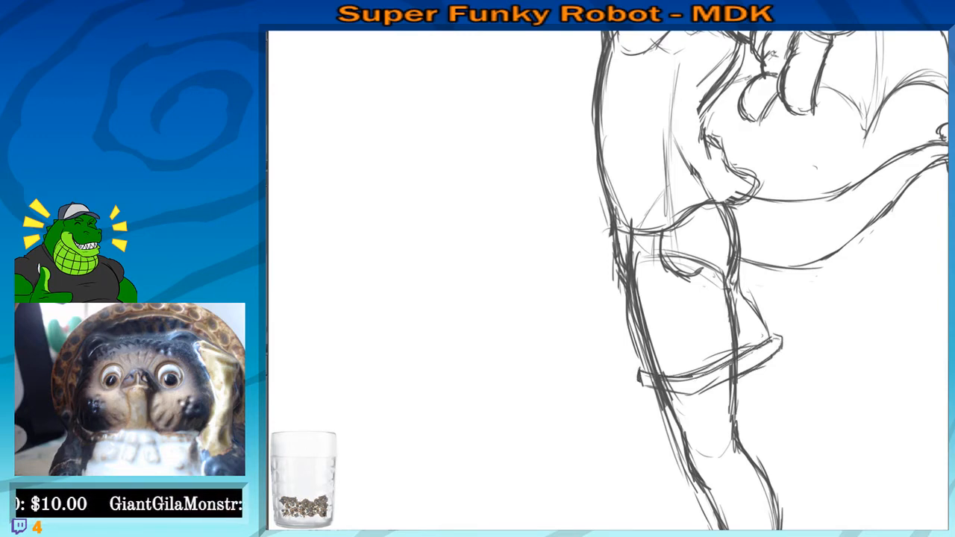
{"action": "left_click_drag", "start_coordinate": [737, 279], "coordinate": [772, 342]}
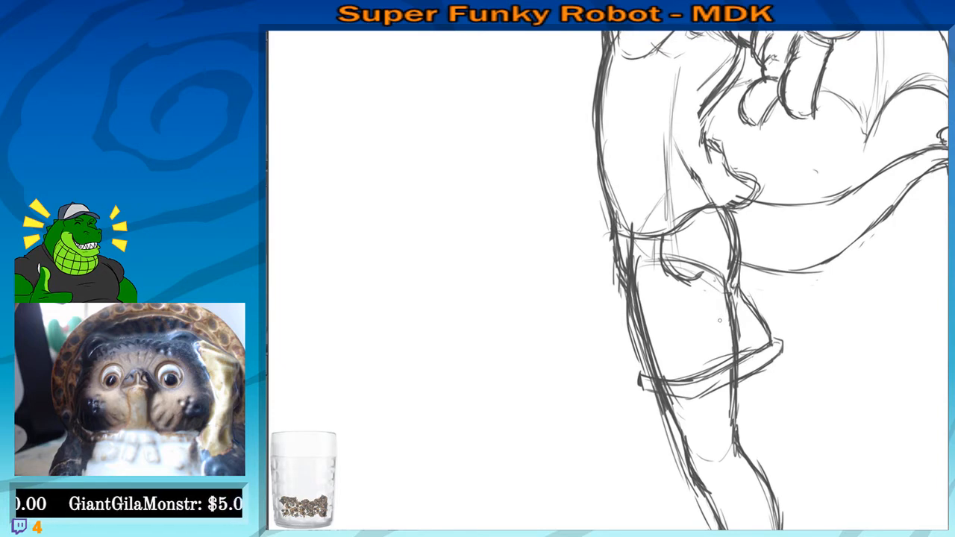
Erase the old back thigh contour and the curved guideline inside the shorts, and thin the lines around the hip
{"action": "mouse_move", "coordinate": [717, 289]}
{"action": "left_mouse_down"}
{"action": "mouse_move", "coordinate": [732, 318]}
{"action": "mouse_move", "coordinate": [725, 346]}
{"action": "left_mouse_up"}
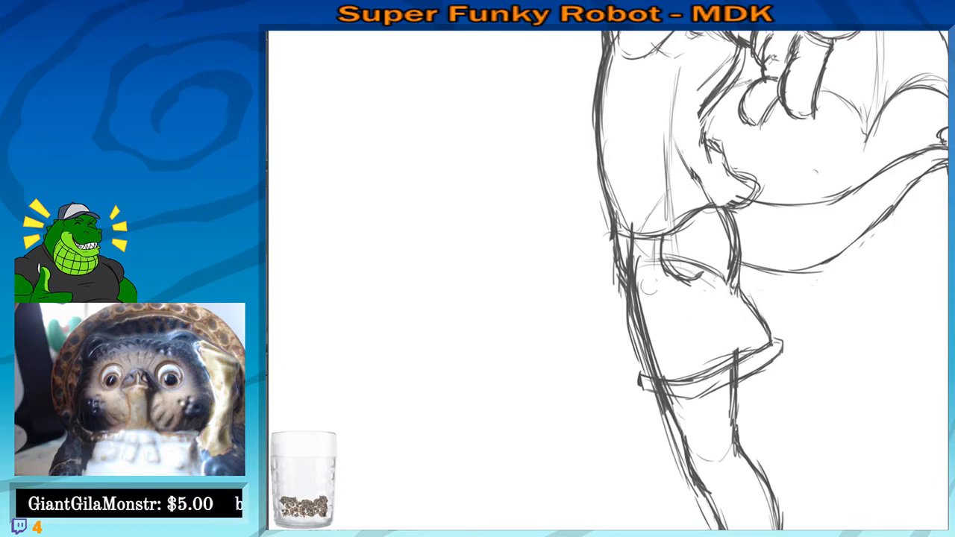
{"action": "left_click_drag", "start_coordinate": [645, 261], "coordinate": [640, 282]}
{"action": "mouse_move", "coordinate": [682, 258]}
{"action": "left_mouse_down"}
{"action": "mouse_move", "coordinate": [703, 256]}
{"action": "mouse_move", "coordinate": [722, 286]}
{"action": "left_mouse_up"}
{"action": "mouse_move", "coordinate": [717, 242]}
{"action": "left_mouse_down"}
{"action": "mouse_move", "coordinate": [721, 275]}
{"action": "mouse_move", "coordinate": [691, 234]}
{"action": "mouse_move", "coordinate": [715, 221]}
{"action": "mouse_move", "coordinate": [708, 291]}
{"action": "left_mouse_up"}
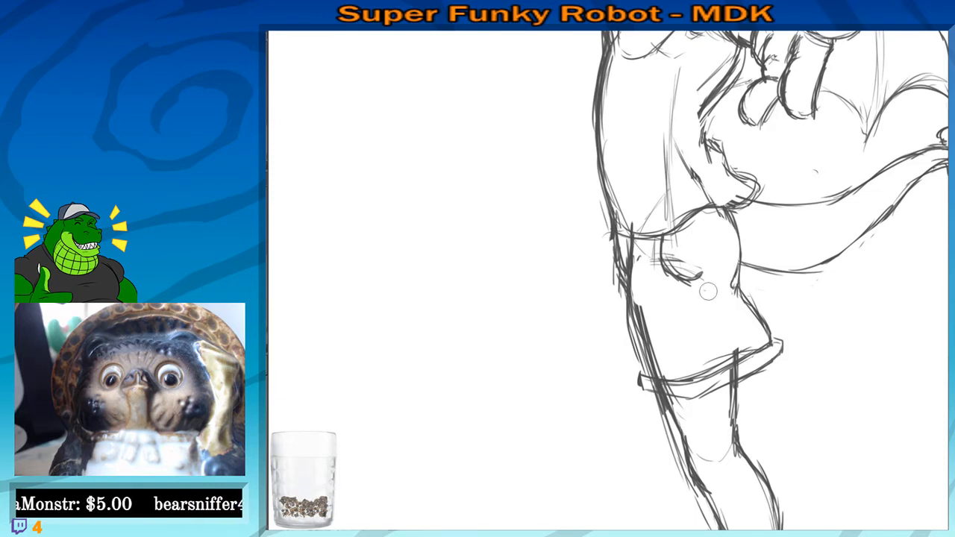
{"action": "left_click_drag", "start_coordinate": [731, 211], "coordinate": [742, 342]}
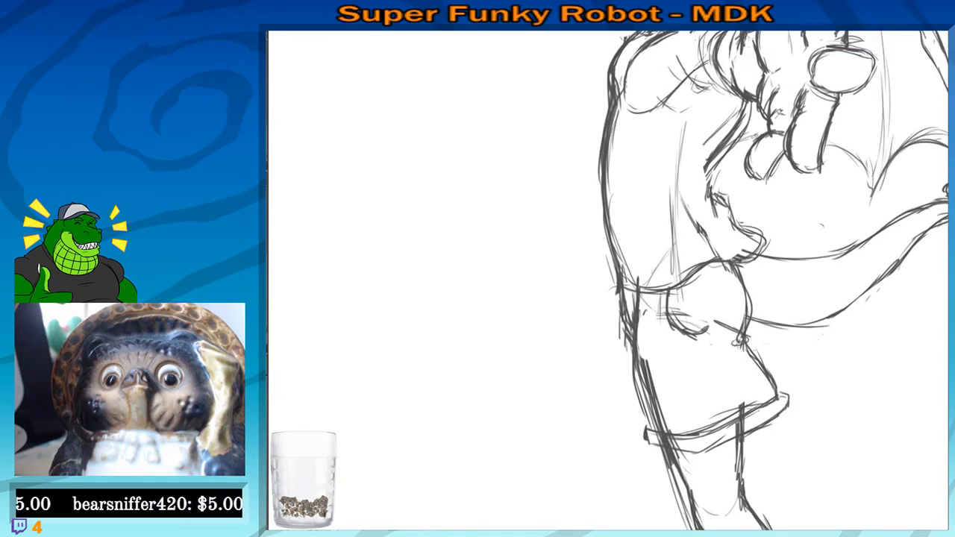
{"action": "left_click_drag", "start_coordinate": [733, 286], "coordinate": [743, 313]}
Replace the hooked curve on the upper thigh with an angled line that continues as a side seam down to the cuff
{"action": "scroll", "coordinate": [740, 313], "scroll_direction": "up", "scroll_amount": 3}
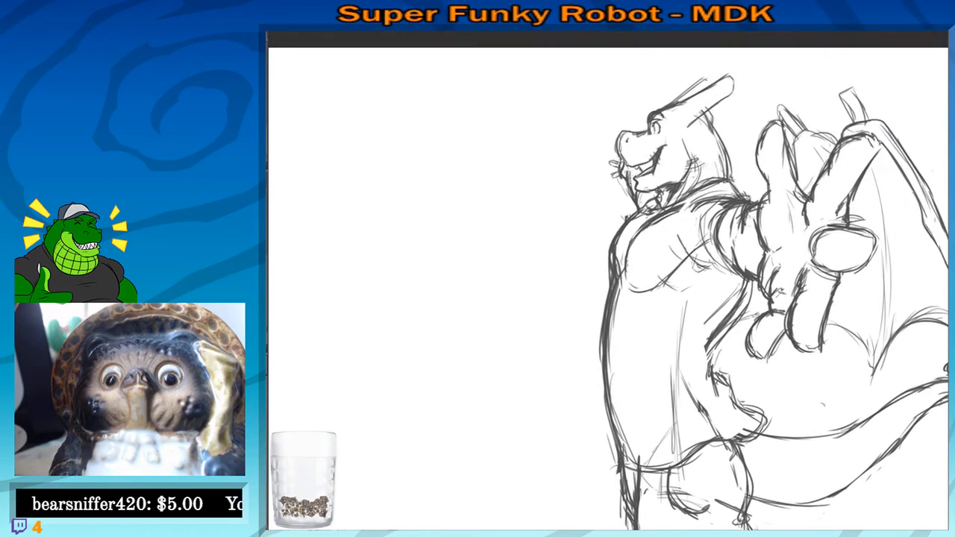
{"action": "scroll", "coordinate": [726, 478], "scroll_direction": "down", "scroll_amount": 4}
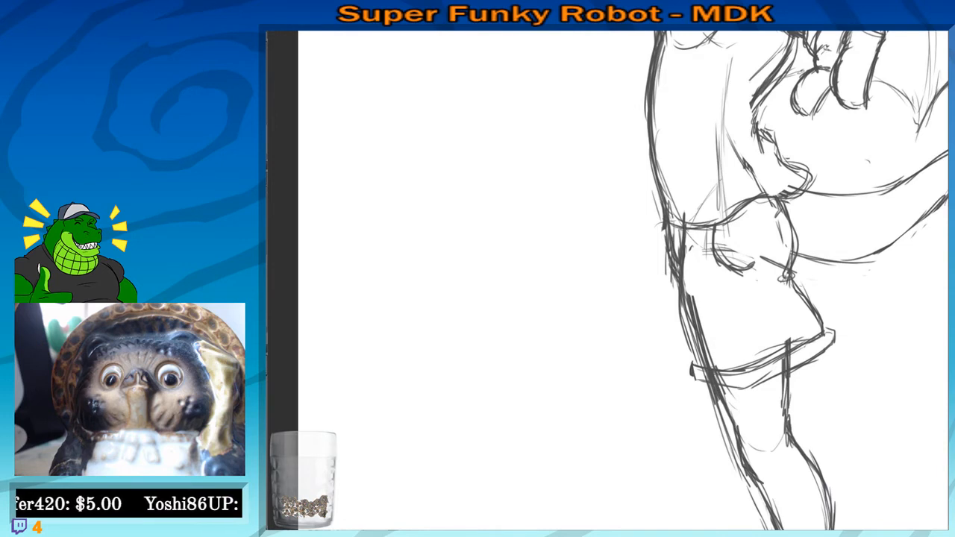
{"action": "mouse_move", "coordinate": [706, 243]}
{"action": "left_mouse_down"}
{"action": "mouse_move", "coordinate": [738, 246]}
{"action": "mouse_move", "coordinate": [734, 268]}
{"action": "left_mouse_up"}
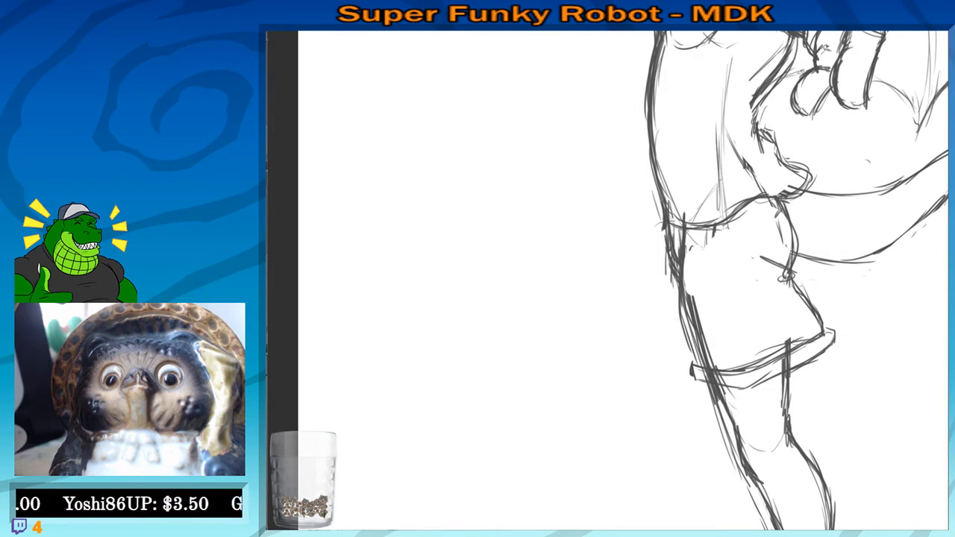
{"action": "mouse_move", "coordinate": [714, 247]}
{"action": "left_mouse_down"}
{"action": "mouse_move", "coordinate": [752, 261]}
{"action": "mouse_move", "coordinate": [780, 358]}
{"action": "left_mouse_up"}
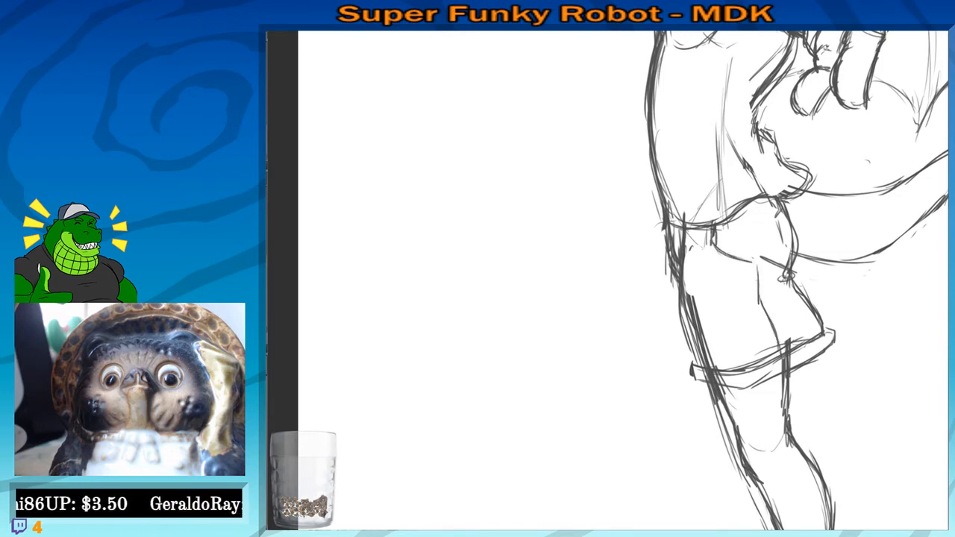
{"action": "left_click_drag", "start_coordinate": [754, 262], "coordinate": [767, 314]}
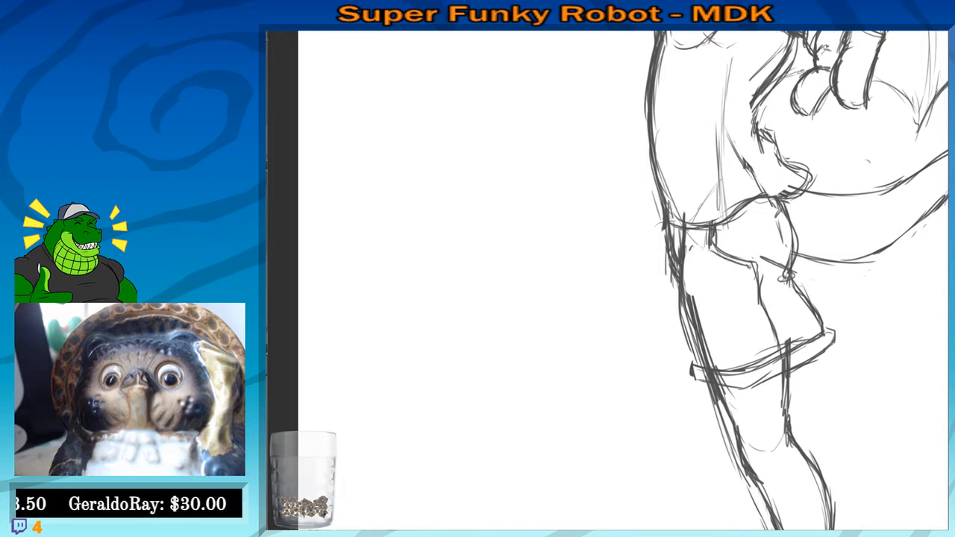
{"action": "mouse_move", "coordinate": [767, 314]}
{"action": "left_mouse_down"}
{"action": "mouse_move", "coordinate": [749, 285]}
{"action": "mouse_move", "coordinate": [777, 353]}
{"action": "left_mouse_up"}
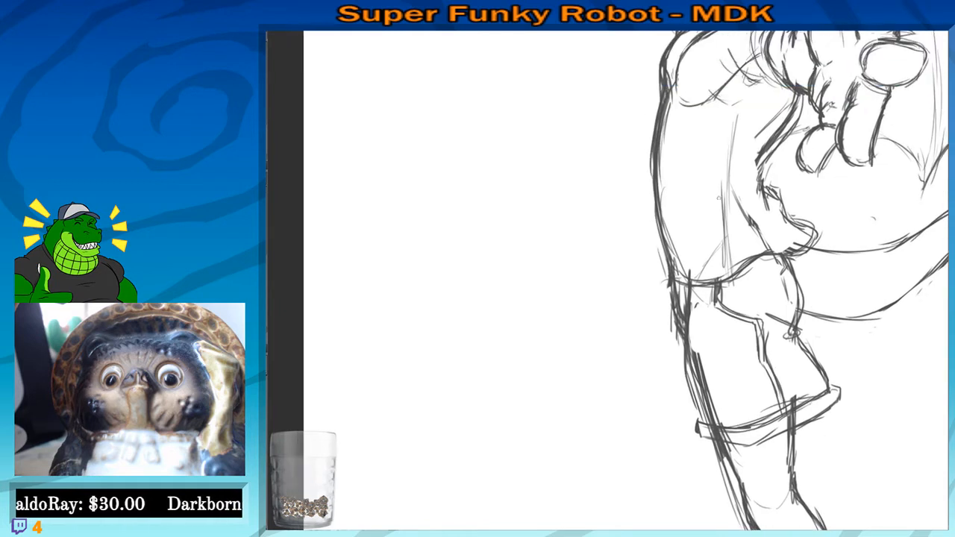
Reduce the thick, overlapping strokes along the front of the shorts to a cleaner contour line
{"action": "left_click_drag", "start_coordinate": [763, 282], "coordinate": [756, 284]}
{"action": "left_click_drag", "start_coordinate": [731, 325], "coordinate": [736, 319]}
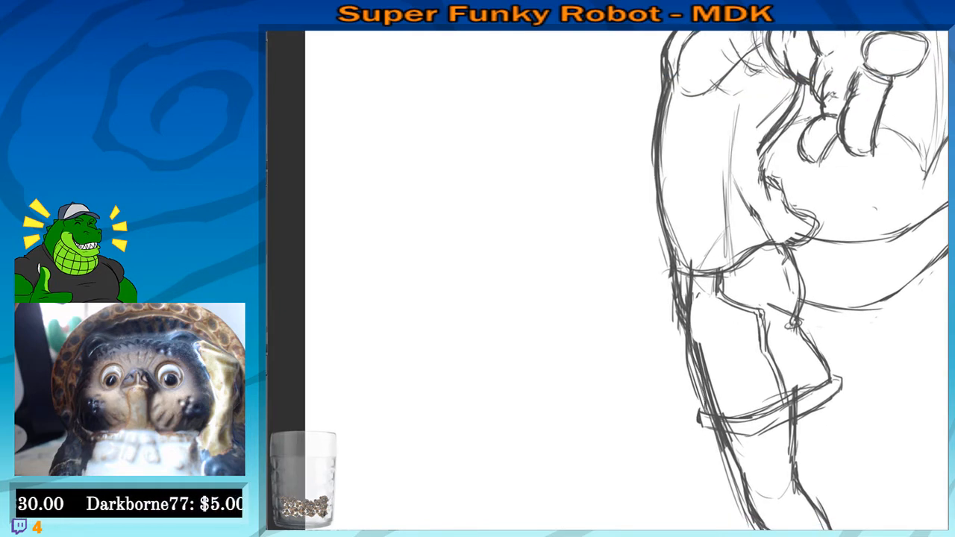
{"action": "left_click_drag", "start_coordinate": [665, 326], "coordinate": [660, 317]}
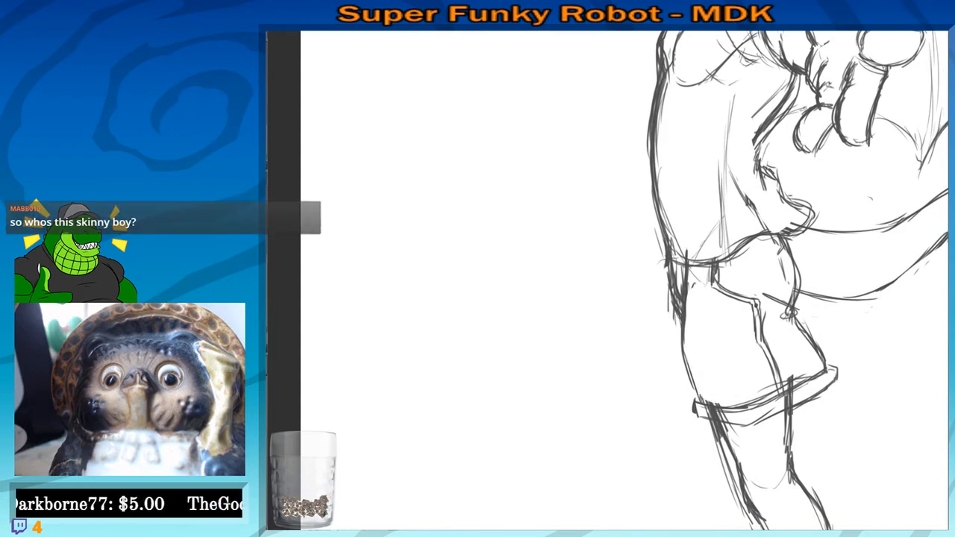
{"action": "mouse_move", "coordinate": [700, 304]}
{"action": "left_mouse_down"}
{"action": "mouse_move", "coordinate": [707, 291]}
{"action": "mouse_move", "coordinate": [715, 317]}
{"action": "left_mouse_up"}
{"action": "left_click_drag", "start_coordinate": [699, 272], "coordinate": [699, 365]}
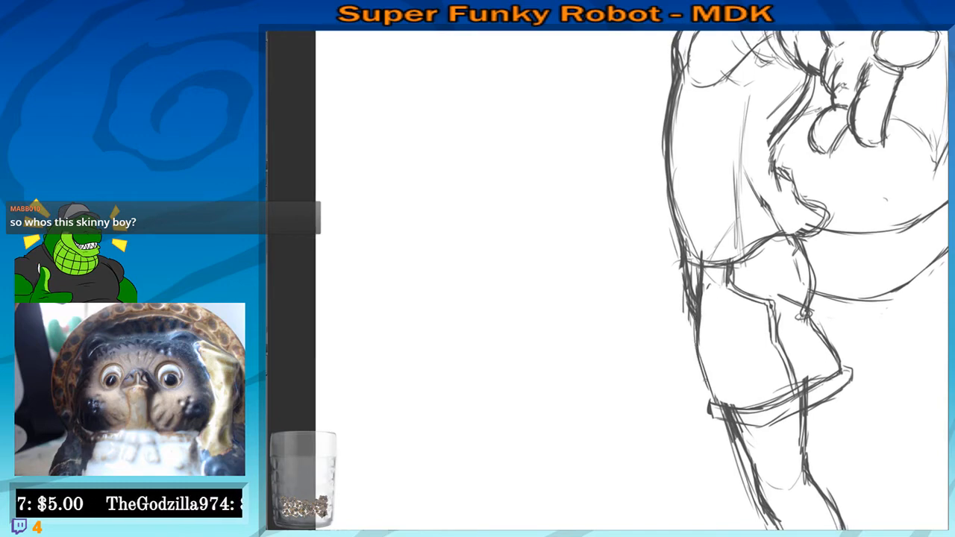
Clear the leg lines out of the front of the cuff band and tidy the cuff's outline
{"action": "mouse_move", "coordinate": [698, 115]}
{"action": "left_mouse_down"}
{"action": "mouse_move", "coordinate": [677, 282]}
{"action": "mouse_move", "coordinate": [681, 369]}
{"action": "left_mouse_up"}
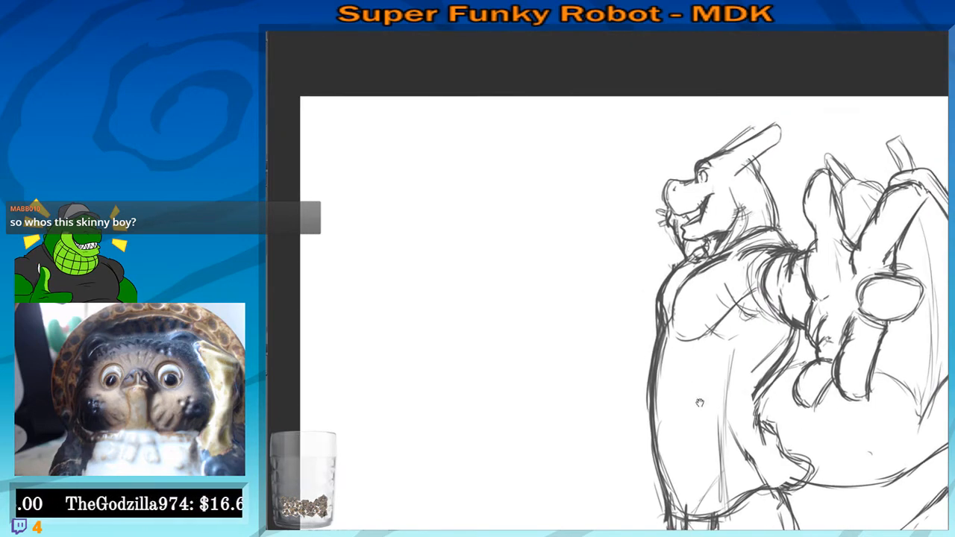
{"action": "left_click_drag", "start_coordinate": [739, 390], "coordinate": [692, 253]}
{"action": "left_click_drag", "start_coordinate": [749, 467], "coordinate": [738, 351]}
{"action": "left_click_drag", "start_coordinate": [738, 426], "coordinate": [762, 296]}
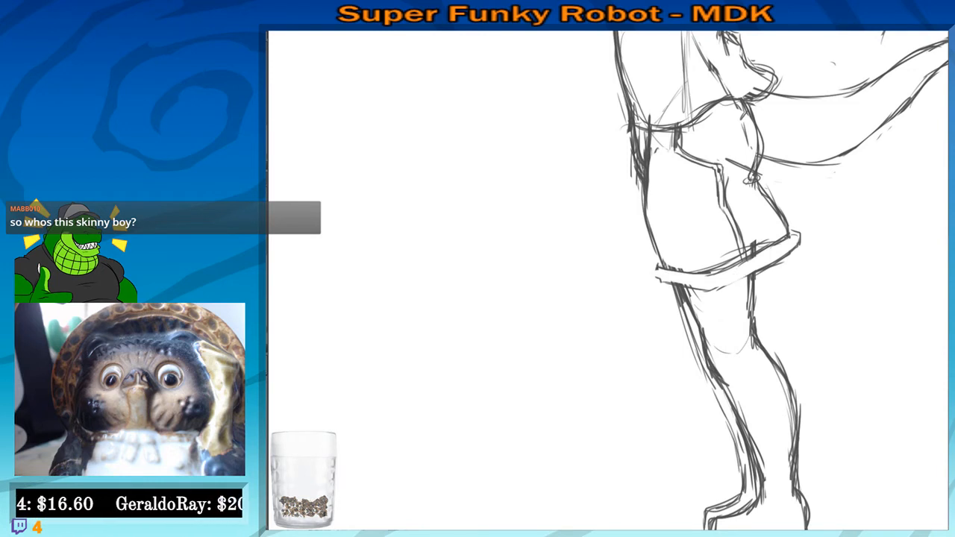
{"action": "left_click_drag", "start_coordinate": [658, 279], "coordinate": [697, 287]}
{"action": "mouse_move", "coordinate": [771, 256]}
{"action": "left_mouse_down"}
{"action": "mouse_move", "coordinate": [749, 288]}
{"action": "mouse_move", "coordinate": [664, 309]}
{"action": "mouse_move", "coordinate": [728, 305]}
{"action": "mouse_move", "coordinate": [777, 274]}
{"action": "mouse_move", "coordinate": [777, 261]}
{"action": "left_mouse_up"}
Refine the tail tip by darkening its upper strokes and the outline where it joins the tail
{"action": "mouse_move", "coordinate": [746, 211]}
{"action": "left_mouse_down"}
{"action": "mouse_move", "coordinate": [734, 373]}
{"action": "mouse_move", "coordinate": [685, 394]}
{"action": "left_mouse_up"}
{"action": "left_click_drag", "start_coordinate": [858, 223], "coordinate": [842, 290]}
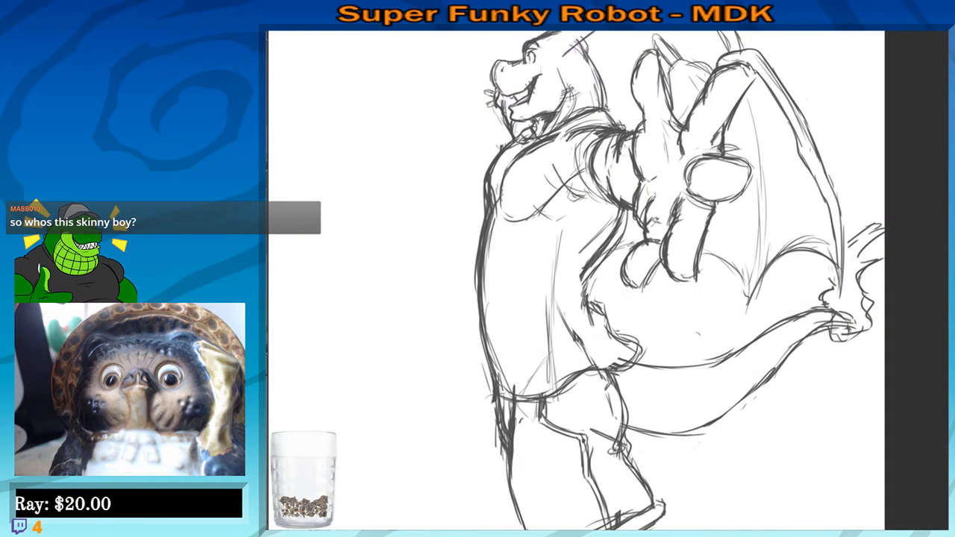
{"action": "mouse_move", "coordinate": [848, 245]}
{"action": "left_mouse_down"}
{"action": "mouse_move", "coordinate": [884, 221]}
{"action": "mouse_move", "coordinate": [861, 262]}
{"action": "mouse_move", "coordinate": [872, 259]}
{"action": "left_mouse_up"}
{"action": "left_click_drag", "start_coordinate": [884, 259], "coordinate": [862, 285]}
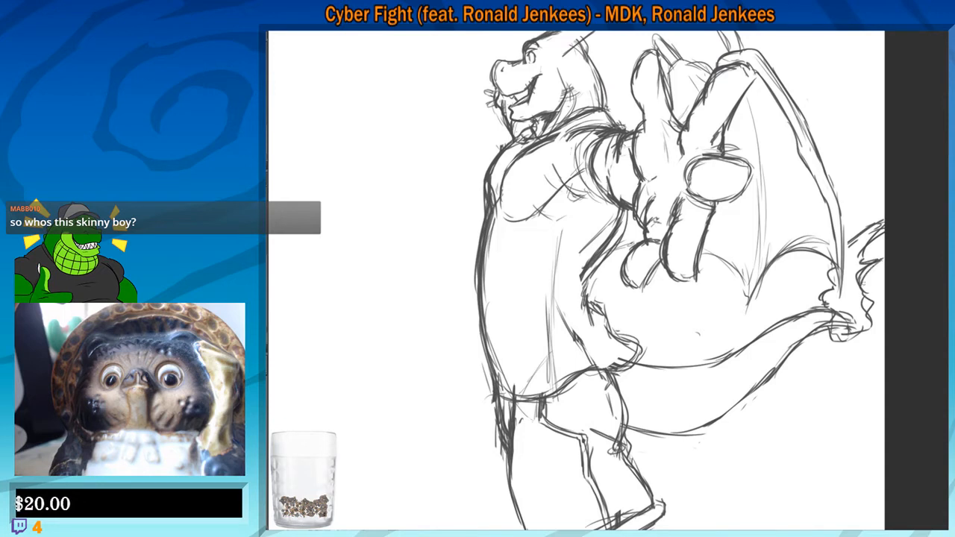
{"action": "left_click_drag", "start_coordinate": [835, 338], "coordinate": [872, 327]}
Examine the whole figure from the head down to the shorts, lower leg and foot
{"action": "left_click_drag", "start_coordinate": [756, 448], "coordinate": [779, 468]}
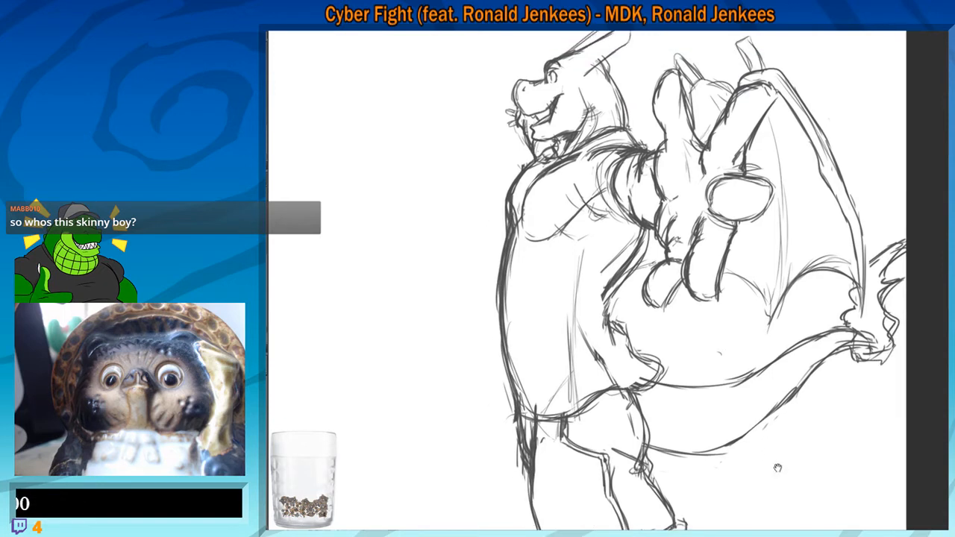
{"action": "left_click_drag", "start_coordinate": [721, 176], "coordinate": [748, 267]}
{"action": "left_click_drag", "start_coordinate": [764, 414], "coordinate": [777, 328]}
{"action": "scroll", "coordinate": [740, 224], "scroll_direction": "down", "scroll_amount": 3}
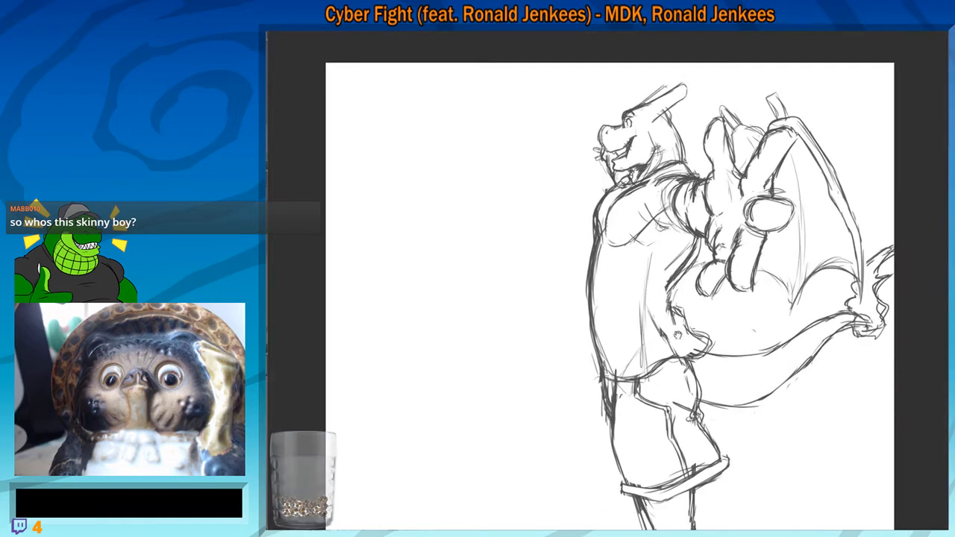
{"action": "left_click_drag", "start_coordinate": [678, 335], "coordinate": [697, 158]}
{"action": "left_click_drag", "start_coordinate": [774, 406], "coordinate": [788, 308]}
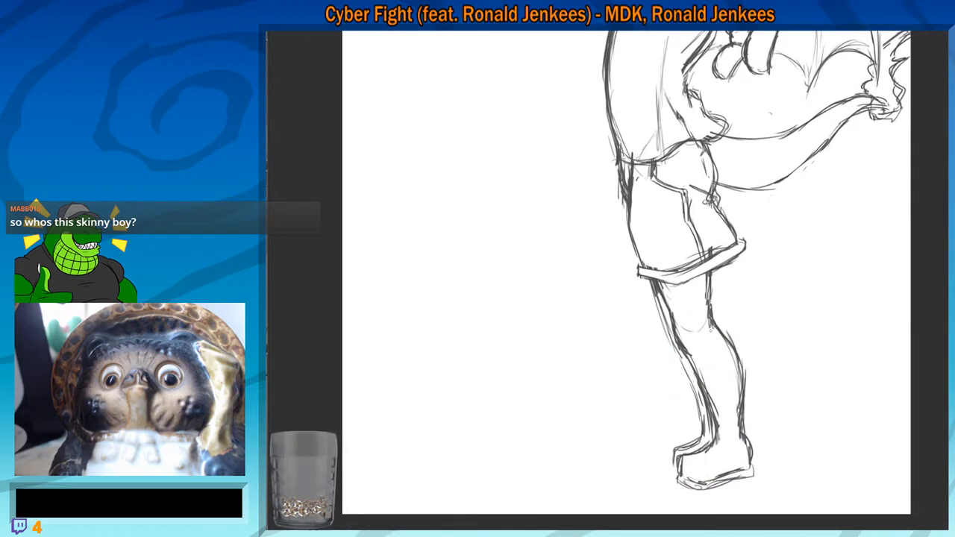
{"action": "scroll", "coordinate": [710, 330], "scroll_direction": "up", "scroll_amount": 1}
{"action": "left_click_drag", "start_coordinate": [747, 374], "coordinate": [748, 396]}
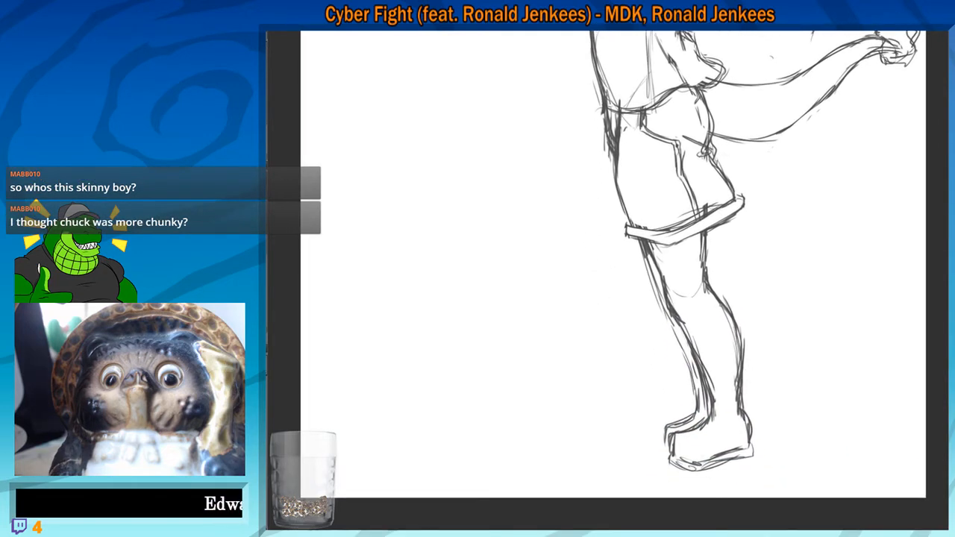
Erase the rough sole lines beneath the shoe and thin the heel's overlapping strokes
{"action": "scroll", "coordinate": [735, 314], "scroll_direction": "up", "scroll_amount": 4}
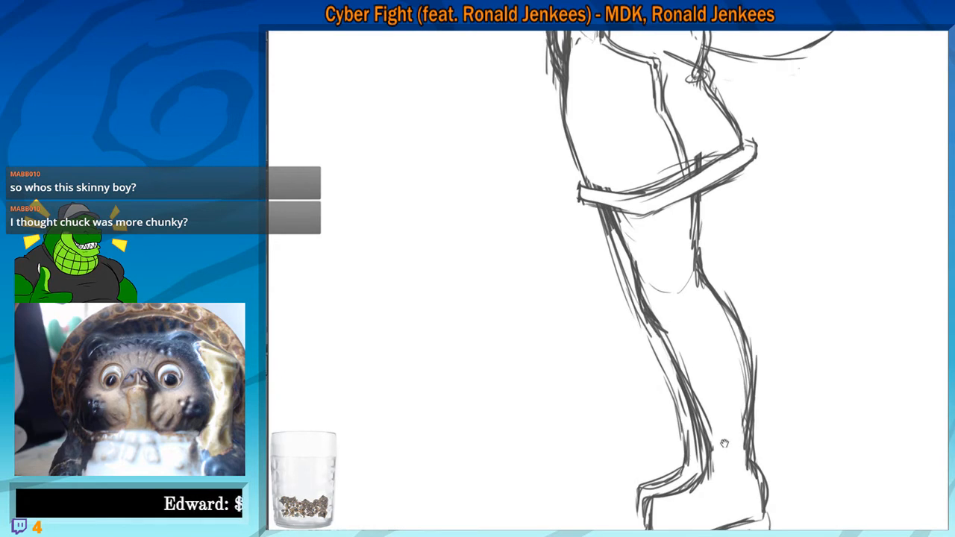
{"action": "left_click_drag", "start_coordinate": [725, 443], "coordinate": [718, 321]}
{"action": "scroll", "coordinate": [682, 246], "scroll_direction": "up", "scroll_amount": 1}
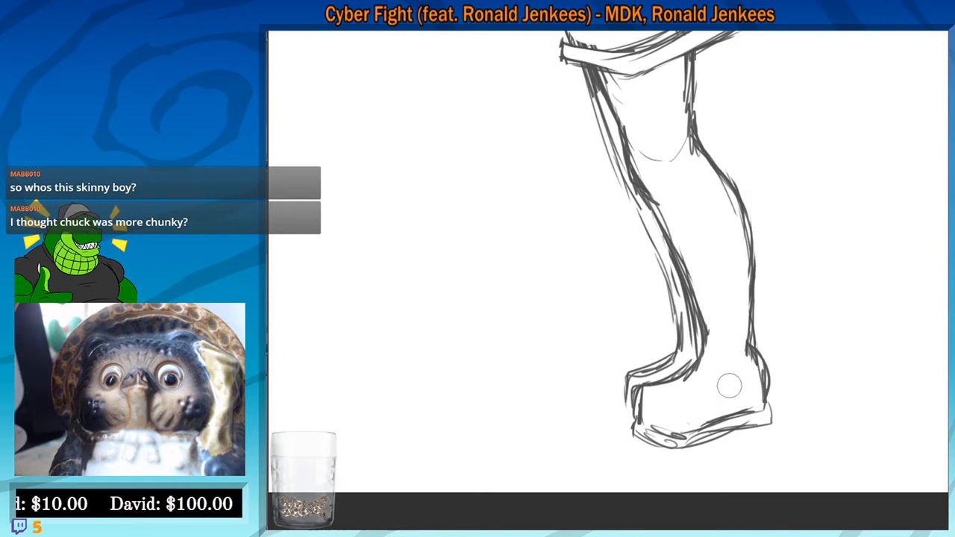
{"action": "scroll", "coordinate": [729, 385], "scroll_direction": "up", "scroll_amount": 4}
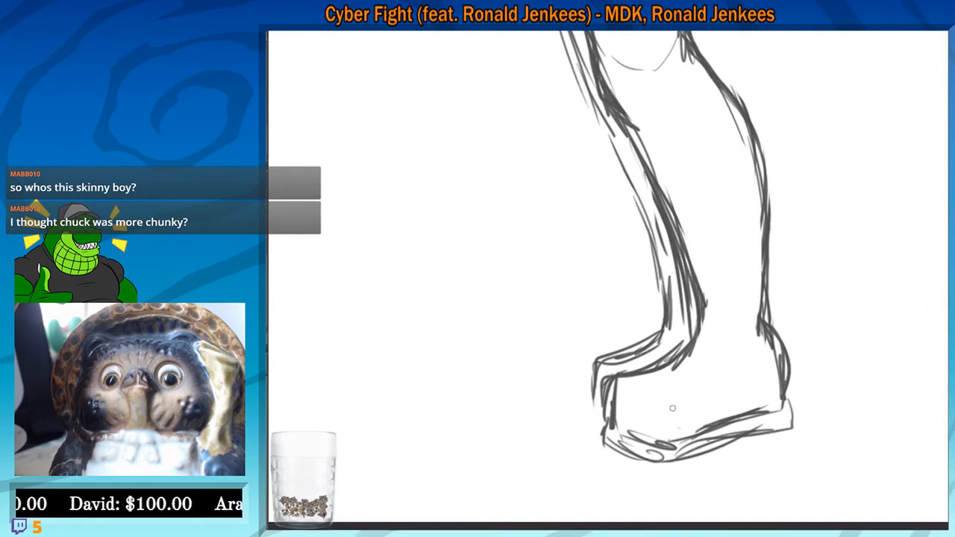
{"action": "mouse_move", "coordinate": [594, 452]}
{"action": "left_mouse_down"}
{"action": "mouse_move", "coordinate": [741, 449]}
{"action": "mouse_move", "coordinate": [782, 432]}
{"action": "left_mouse_up"}
{"action": "mouse_move", "coordinate": [757, 346]}
{"action": "left_mouse_down"}
{"action": "mouse_move", "coordinate": [770, 377]}
{"action": "mouse_move", "coordinate": [757, 356]}
{"action": "mouse_move", "coordinate": [761, 379]}
{"action": "left_mouse_up"}
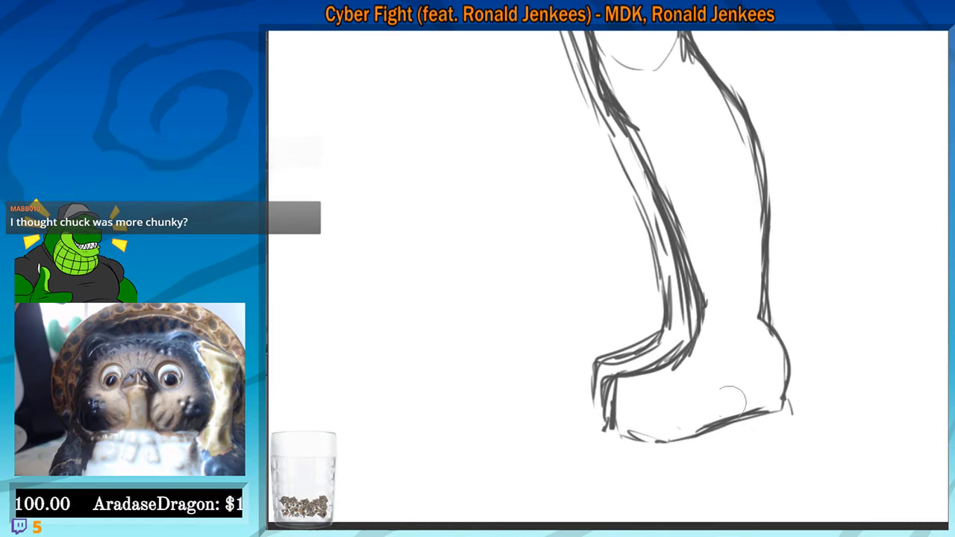
Redraw the shoe's lower edge from toe to heel and darken the rounded back of the heel
{"action": "scroll", "coordinate": [637, 395], "scroll_direction": "up", "scroll_amount": 2}
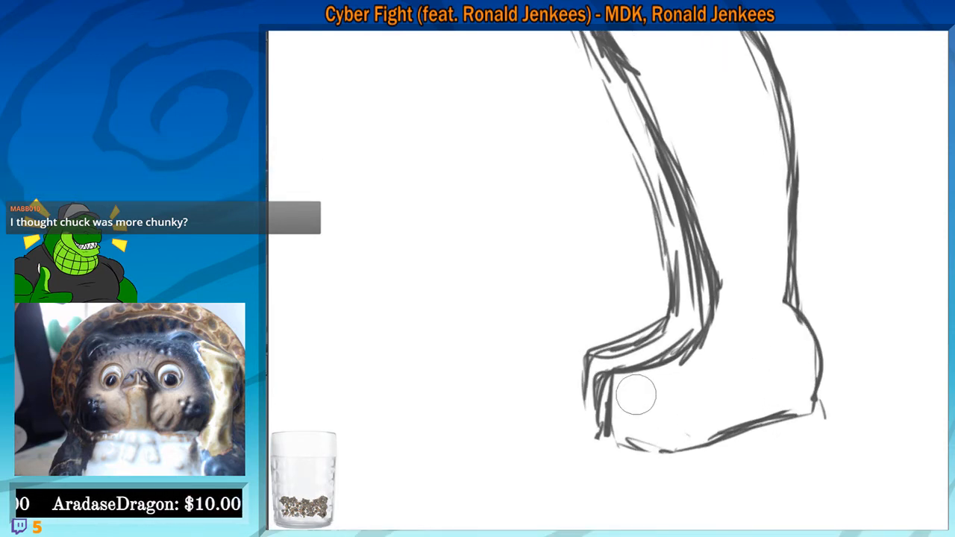
{"action": "key", "text": "b"}
{"action": "left_click_drag", "start_coordinate": [632, 388], "coordinate": [631, 382]}
{"action": "mouse_move", "coordinate": [606, 429]}
{"action": "left_mouse_down"}
{"action": "mouse_move", "coordinate": [666, 450]}
{"action": "mouse_move", "coordinate": [708, 448]}
{"action": "mouse_move", "coordinate": [814, 409]}
{"action": "left_mouse_up"}
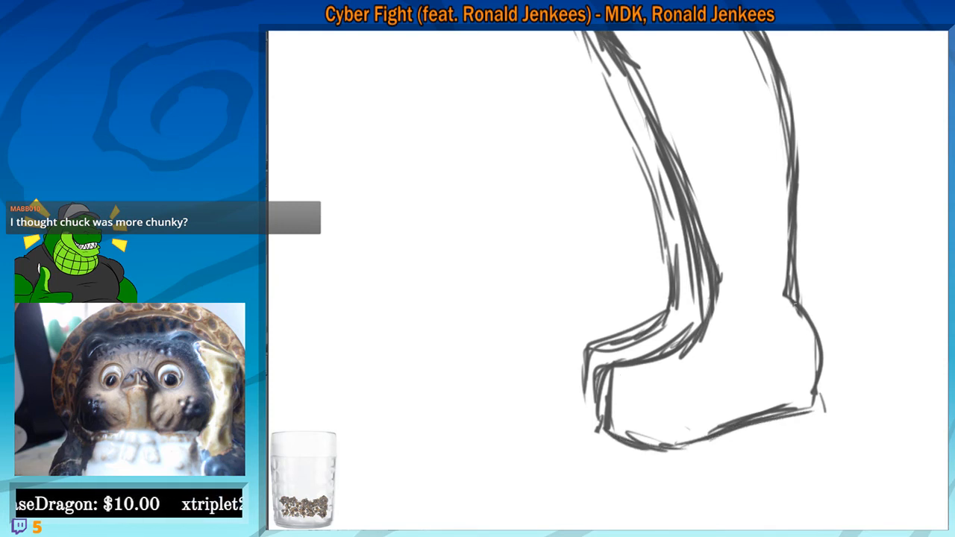
{"action": "mouse_move", "coordinate": [796, 303]}
{"action": "left_mouse_down"}
{"action": "mouse_move", "coordinate": [819, 372]}
{"action": "mouse_move", "coordinate": [816, 409]}
{"action": "mouse_move", "coordinate": [813, 345]}
{"action": "left_mouse_up"}
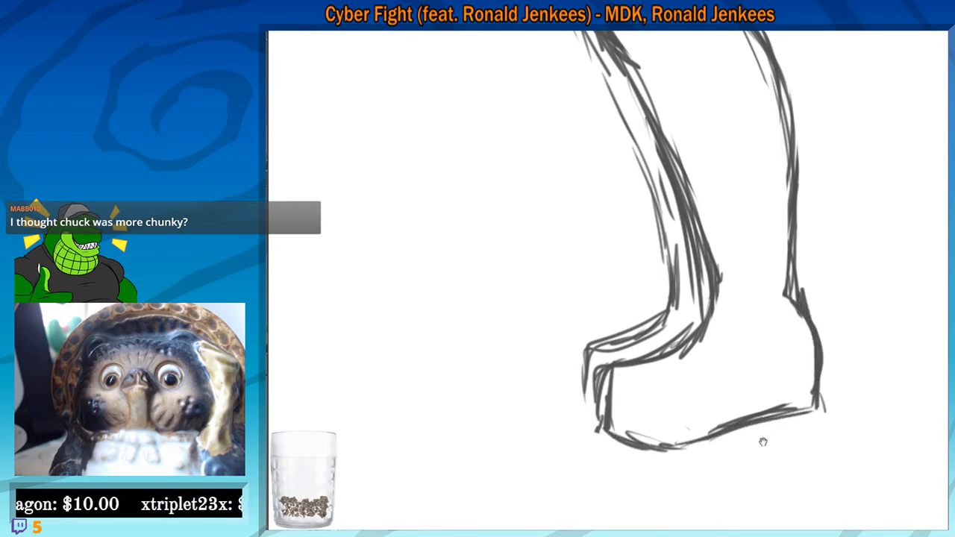
Draw a thick sole under the shoe with an arched notch separating the forefoot from the heel
{"action": "left_click_drag", "start_coordinate": [762, 442], "coordinate": [750, 398]}
{"action": "mouse_move", "coordinate": [583, 385]}
{"action": "left_mouse_down"}
{"action": "mouse_move", "coordinate": [584, 407]}
{"action": "mouse_move", "coordinate": [609, 422]}
{"action": "mouse_move", "coordinate": [660, 424]}
{"action": "mouse_move", "coordinate": [728, 396]}
{"action": "mouse_move", "coordinate": [798, 384]}
{"action": "mouse_move", "coordinate": [805, 358]}
{"action": "mouse_move", "coordinate": [813, 383]}
{"action": "mouse_move", "coordinate": [737, 394]}
{"action": "mouse_move", "coordinate": [641, 425]}
{"action": "left_mouse_up"}
{"action": "mouse_move", "coordinate": [701, 412]}
{"action": "left_mouse_down"}
{"action": "mouse_move", "coordinate": [642, 428]}
{"action": "mouse_move", "coordinate": [613, 415]}
{"action": "left_mouse_up"}
{"action": "mouse_move", "coordinate": [779, 366]}
{"action": "left_mouse_down"}
{"action": "mouse_move", "coordinate": [764, 381]}
{"action": "mouse_move", "coordinate": [798, 392]}
{"action": "left_mouse_up"}
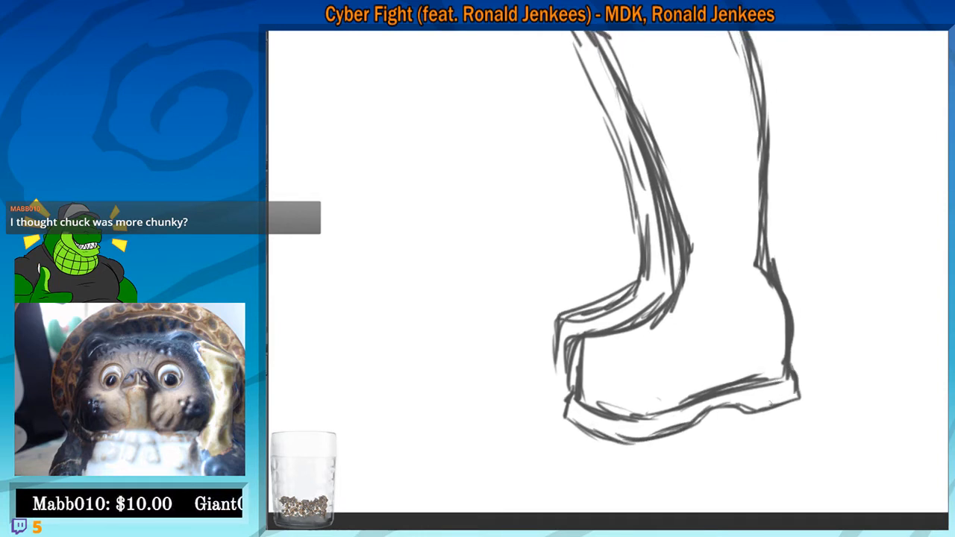
{"action": "left_click_drag", "start_coordinate": [747, 410], "coordinate": [717, 411]}
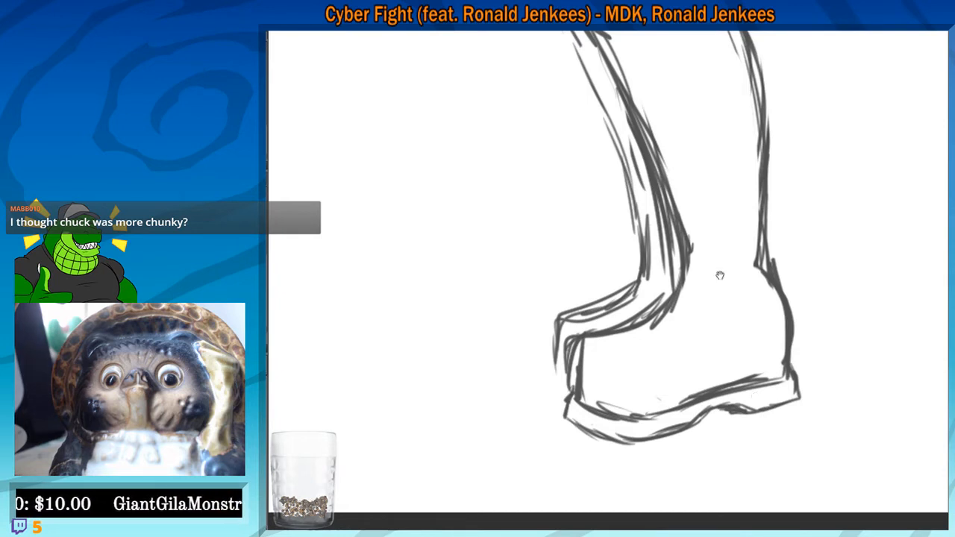
Sketch a raised tongue at the front of the ankle and a rounded collar band wrapping around the back of the shoe
{"action": "left_click_drag", "start_coordinate": [745, 247], "coordinate": [752, 329]}
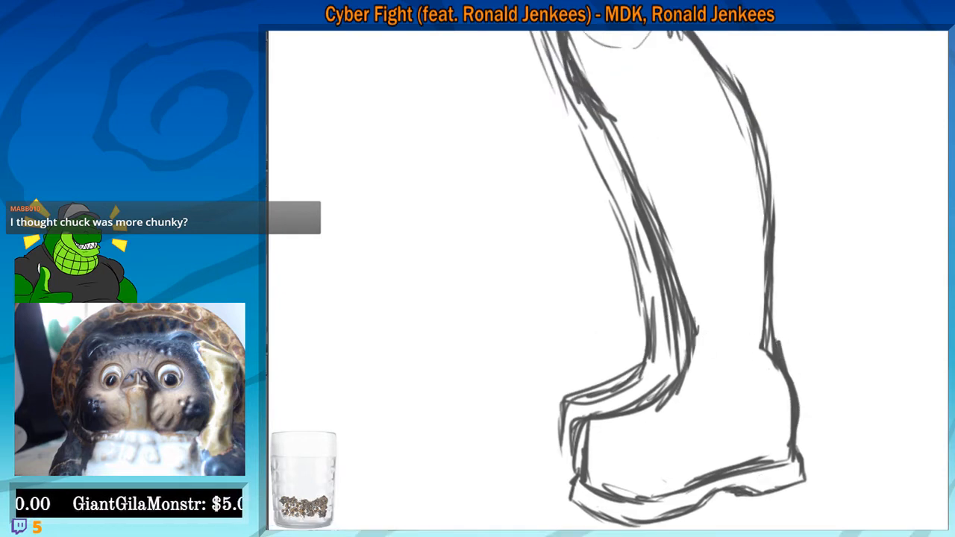
{"action": "mouse_move", "coordinate": [699, 292]}
{"action": "left_mouse_down"}
{"action": "mouse_move", "coordinate": [666, 305]}
{"action": "mouse_move", "coordinate": [686, 369]}
{"action": "left_mouse_up"}
{"action": "mouse_move", "coordinate": [700, 301]}
{"action": "left_mouse_down"}
{"action": "mouse_move", "coordinate": [718, 357]}
{"action": "mouse_move", "coordinate": [780, 336]}
{"action": "mouse_move", "coordinate": [773, 329]}
{"action": "mouse_move", "coordinate": [782, 345]}
{"action": "left_mouse_up"}
{"action": "mouse_move", "coordinate": [723, 346]}
{"action": "left_mouse_down"}
{"action": "mouse_move", "coordinate": [725, 366]}
{"action": "mouse_move", "coordinate": [773, 368]}
{"action": "left_mouse_up"}
{"action": "left_click_drag", "start_coordinate": [781, 327], "coordinate": [785, 362]}
{"action": "mouse_move", "coordinate": [730, 373]}
{"action": "left_mouse_down"}
{"action": "mouse_move", "coordinate": [777, 368]}
{"action": "mouse_move", "coordinate": [730, 373]}
{"action": "mouse_move", "coordinate": [746, 352]}
{"action": "left_mouse_up"}
{"action": "mouse_move", "coordinate": [771, 324]}
{"action": "left_mouse_down"}
{"action": "mouse_move", "coordinate": [787, 357]}
{"action": "mouse_move", "coordinate": [772, 368]}
{"action": "left_mouse_up"}
Erase the leg lines overlapping the shoe's collar and tongue, and clean up their outlines
{"action": "left_click_drag", "start_coordinate": [746, 298], "coordinate": [709, 300]}
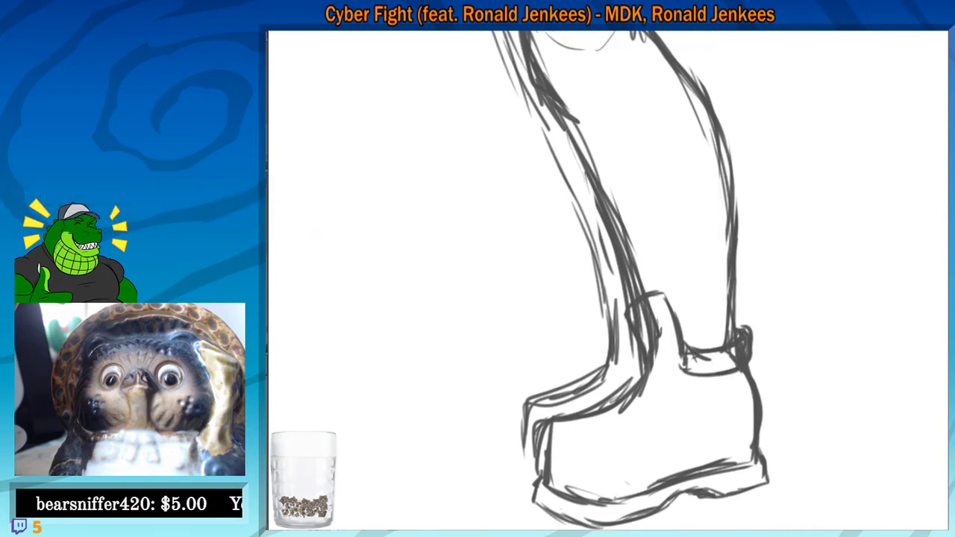
{"action": "mouse_move", "coordinate": [754, 351]}
{"action": "left_mouse_down"}
{"action": "mouse_move", "coordinate": [757, 341]}
{"action": "mouse_move", "coordinate": [741, 337]}
{"action": "mouse_move", "coordinate": [737, 353]}
{"action": "mouse_move", "coordinate": [698, 362]}
{"action": "left_mouse_up"}
{"action": "left_click_drag", "start_coordinate": [648, 317], "coordinate": [657, 339]}
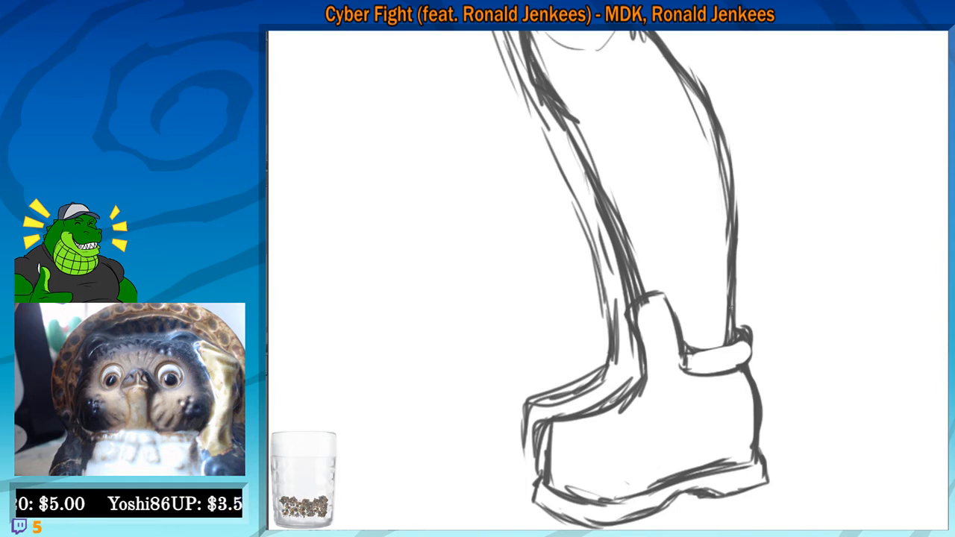
{"action": "mouse_move", "coordinate": [678, 319]}
{"action": "left_mouse_down"}
{"action": "mouse_move", "coordinate": [716, 322]}
{"action": "mouse_move", "coordinate": [743, 311]}
{"action": "mouse_move", "coordinate": [737, 345]}
{"action": "left_mouse_up"}
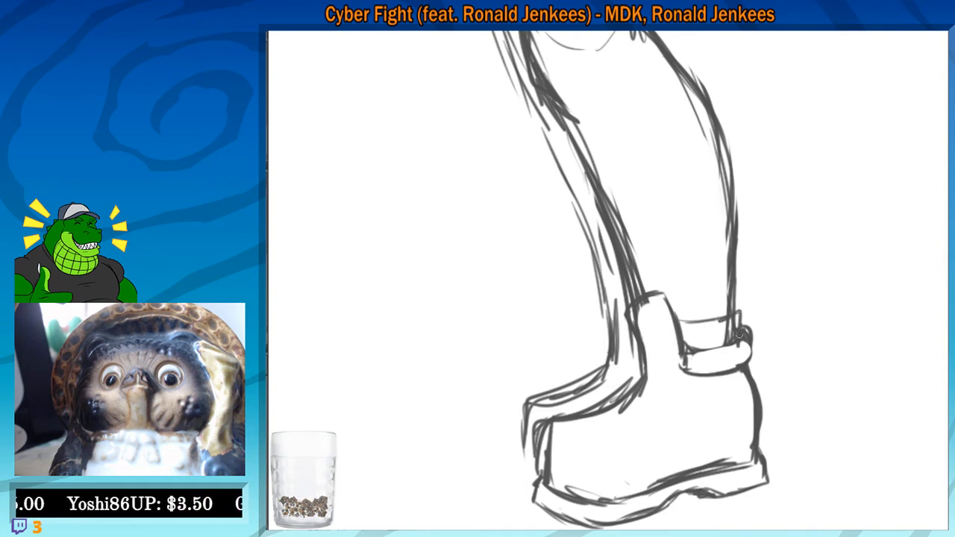
{"action": "mouse_move", "coordinate": [692, 403]}
{"action": "left_mouse_down"}
{"action": "mouse_move", "coordinate": [723, 314]}
{"action": "mouse_move", "coordinate": [685, 329]}
{"action": "mouse_move", "coordinate": [674, 348]}
{"action": "left_mouse_up"}
{"action": "key", "text": "ctrl+z"}
{"action": "key", "text": "ctrl+z"}
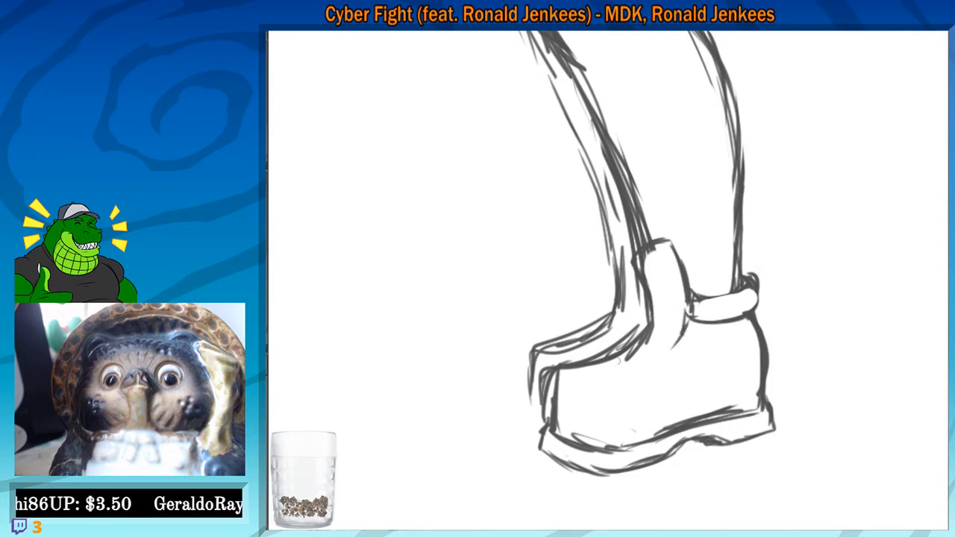
Extend the shoe tongue's edge in a curve toward the toe, and sketch the far shoe's tongue, toe and sole behind it
{"action": "mouse_move", "coordinate": [581, 366]}
{"action": "left_mouse_down"}
{"action": "mouse_move", "coordinate": [645, 360]}
{"action": "mouse_move", "coordinate": [676, 347]}
{"action": "mouse_move", "coordinate": [691, 324]}
{"action": "left_mouse_up"}
{"action": "mouse_move", "coordinate": [606, 377]}
{"action": "left_mouse_down"}
{"action": "mouse_move", "coordinate": [678, 344]}
{"action": "mouse_move", "coordinate": [644, 287]}
{"action": "left_mouse_up"}
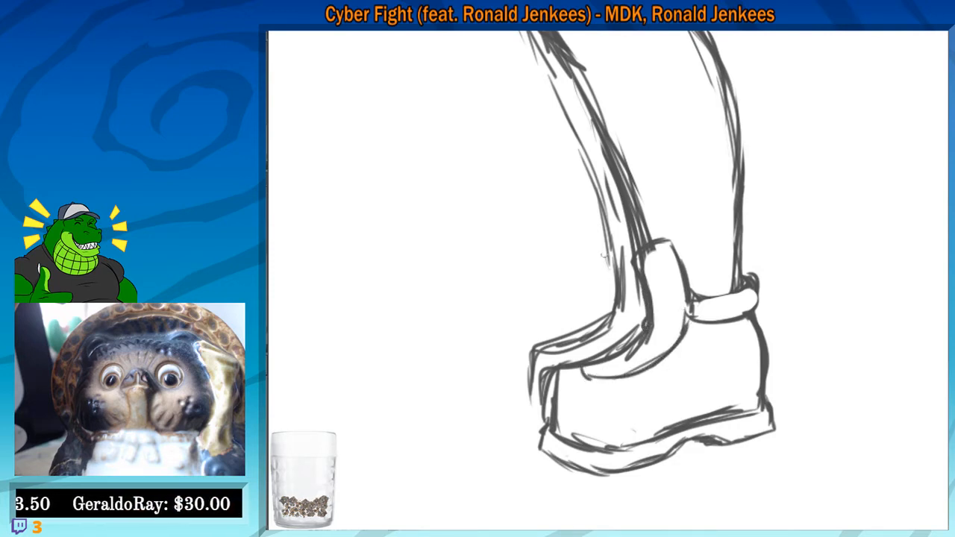
{"action": "mouse_move", "coordinate": [605, 255]}
{"action": "left_mouse_down"}
{"action": "mouse_move", "coordinate": [614, 315]}
{"action": "mouse_move", "coordinate": [556, 345]}
{"action": "mouse_move", "coordinate": [528, 415]}
{"action": "left_mouse_up"}
{"action": "left_click_drag", "start_coordinate": [528, 406], "coordinate": [545, 420]}
{"action": "mouse_move", "coordinate": [574, 418]}
{"action": "left_mouse_down"}
{"action": "mouse_move", "coordinate": [597, 341]}
{"action": "mouse_move", "coordinate": [543, 351]}
{"action": "left_mouse_up"}
{"action": "key", "text": "ctrl+z"}
{"action": "left_click_drag", "start_coordinate": [545, 352], "coordinate": [567, 359]}
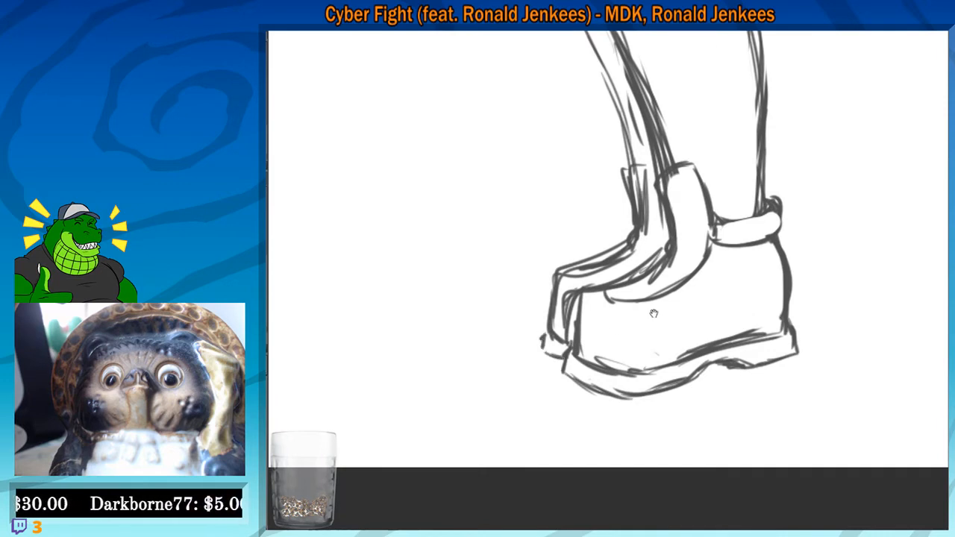
Reinforce the far shoe's instep with extra lines running from the ankle down to the toe
{"action": "mouse_move", "coordinate": [727, 207]}
{"action": "left_mouse_down"}
{"action": "mouse_move", "coordinate": [676, 303]}
{"action": "mouse_move", "coordinate": [659, 423]}
{"action": "mouse_move", "coordinate": [672, 347]}
{"action": "left_mouse_up"}
{"action": "mouse_move", "coordinate": [515, 363]}
{"action": "left_mouse_down"}
{"action": "mouse_move", "coordinate": [557, 349]}
{"action": "mouse_move", "coordinate": [596, 301]}
{"action": "left_mouse_up"}
{"action": "mouse_move", "coordinate": [593, 252]}
{"action": "left_mouse_down"}
{"action": "mouse_move", "coordinate": [599, 309]}
{"action": "mouse_move", "coordinate": [521, 356]}
{"action": "left_mouse_up"}
{"action": "left_click_drag", "start_coordinate": [601, 303], "coordinate": [612, 306]}
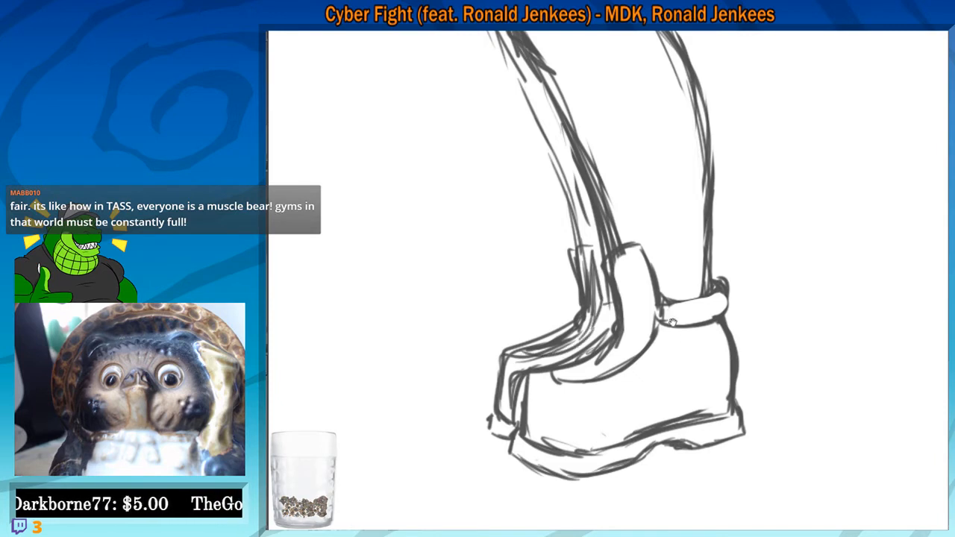
Draw a curved heel-panel seam on the near shoe, running from below the collar band down to the sole
{"action": "left_click_drag", "start_coordinate": [673, 322], "coordinate": [660, 313]}
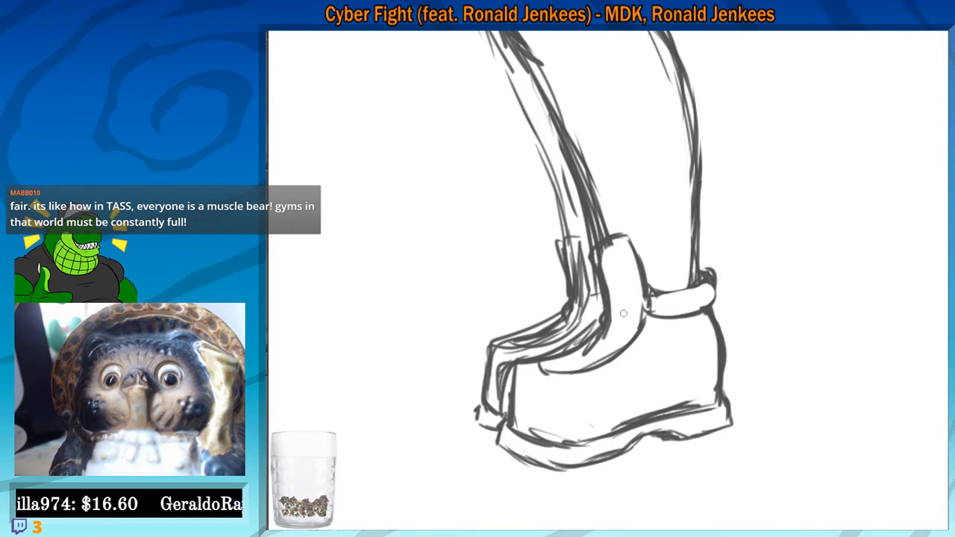
{"action": "left_click_drag", "start_coordinate": [685, 328], "coordinate": [686, 325]}
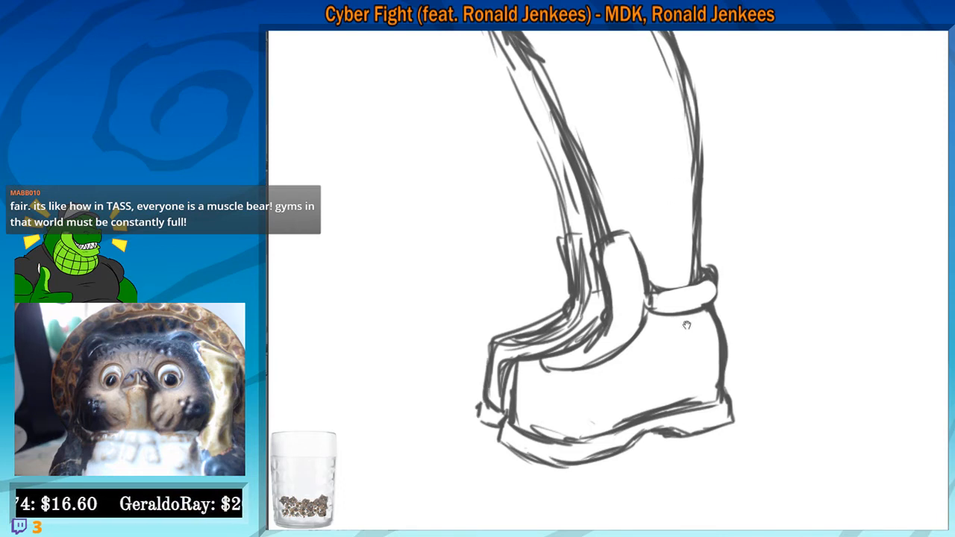
{"action": "mouse_move", "coordinate": [579, 409]}
{"action": "left_mouse_down"}
{"action": "mouse_move", "coordinate": [565, 395]}
{"action": "mouse_move", "coordinate": [680, 392]}
{"action": "left_mouse_up"}
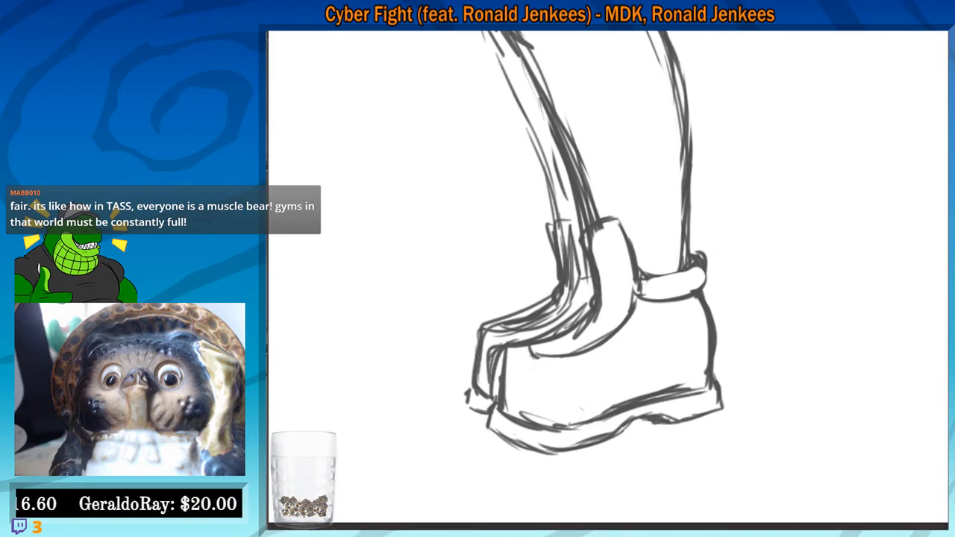
{"action": "left_click_drag", "start_coordinate": [714, 311], "coordinate": [721, 376]}
{"action": "mouse_move", "coordinate": [698, 314]}
{"action": "left_mouse_down"}
{"action": "mouse_move", "coordinate": [677, 333]}
{"action": "mouse_move", "coordinate": [650, 391]}
{"action": "left_mouse_up"}
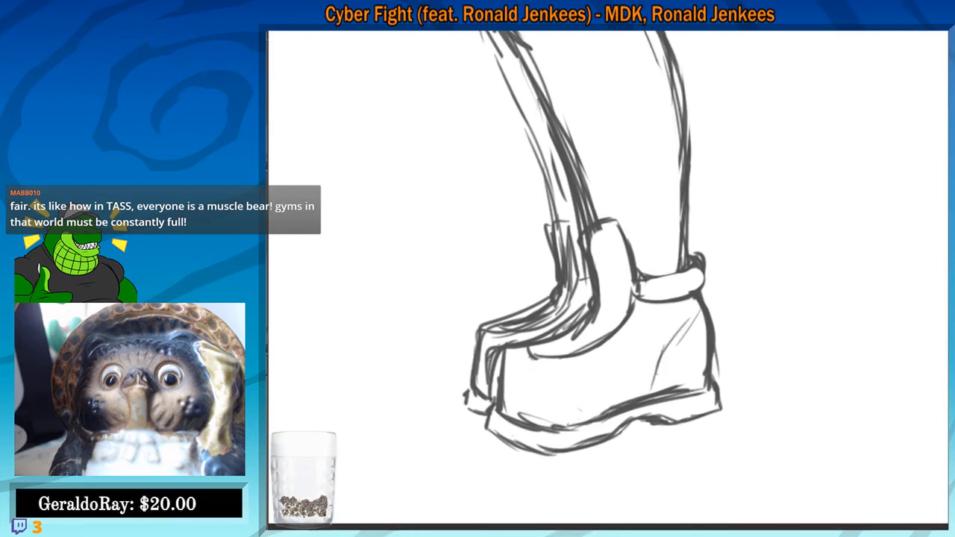
{"action": "key", "text": "ctrl+z"}
{"action": "mouse_move", "coordinate": [701, 307]}
{"action": "left_mouse_down"}
{"action": "mouse_move", "coordinate": [650, 395]}
{"action": "mouse_move", "coordinate": [700, 307]}
{"action": "left_mouse_up"}
{"action": "mouse_move", "coordinate": [691, 317]}
{"action": "left_mouse_down"}
{"action": "mouse_move", "coordinate": [651, 394]}
{"action": "mouse_move", "coordinate": [693, 317]}
{"action": "left_mouse_up"}
{"action": "left_click_drag", "start_coordinate": [647, 347], "coordinate": [671, 314]}
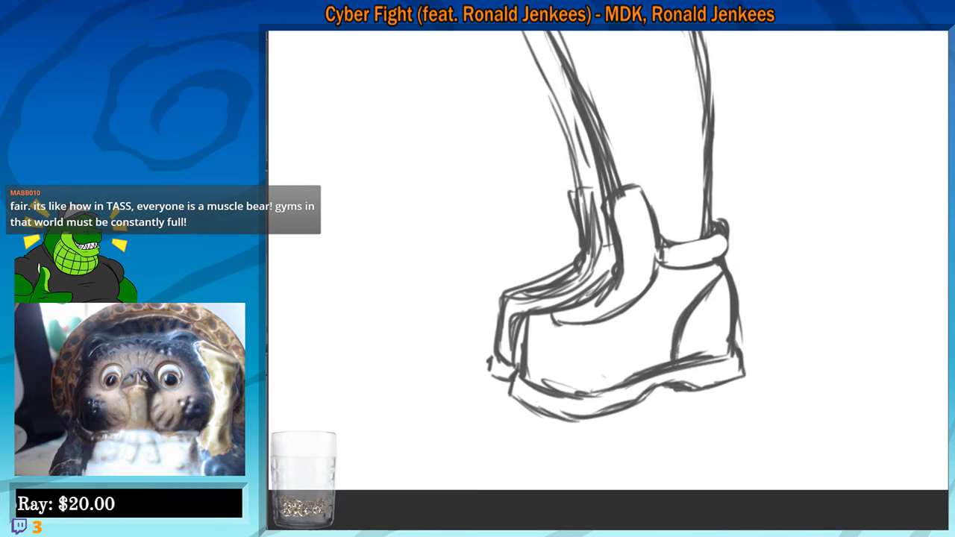
{"action": "mouse_move", "coordinate": [539, 317]}
{"action": "left_mouse_down"}
{"action": "mouse_move", "coordinate": [577, 325]}
{"action": "mouse_move", "coordinate": [626, 306]}
{"action": "mouse_move", "coordinate": [651, 275]}
{"action": "mouse_move", "coordinate": [603, 316]}
{"action": "left_mouse_up"}
Review the whole character from the shoes up to the head, along with the empty canvas area in front of it
{"action": "left_click_drag", "start_coordinate": [560, 291], "coordinate": [578, 446]}
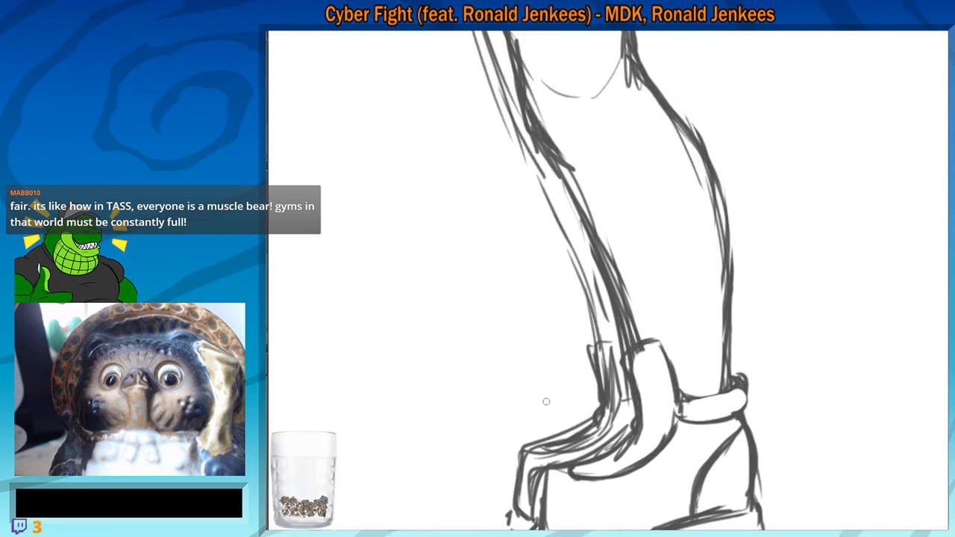
{"action": "scroll", "coordinate": [546, 402], "scroll_direction": "down", "scroll_amount": 3}
{"action": "left_click_drag", "start_coordinate": [562, 177], "coordinate": [525, 384]}
{"action": "left_click_drag", "start_coordinate": [622, 232], "coordinate": [607, 385]}
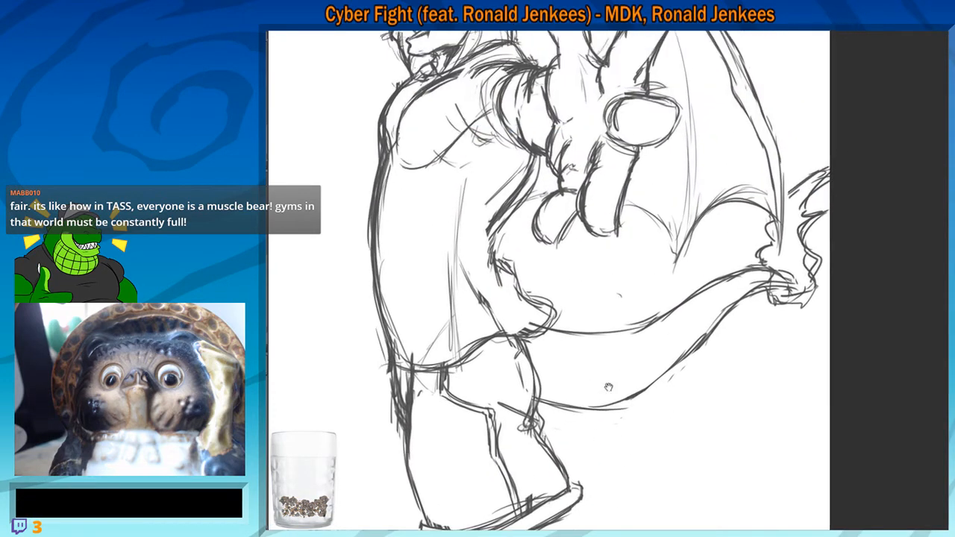
{"action": "left_click_drag", "start_coordinate": [573, 256], "coordinate": [602, 405]}
{"action": "left_click_drag", "start_coordinate": [567, 294], "coordinate": [595, 286]}
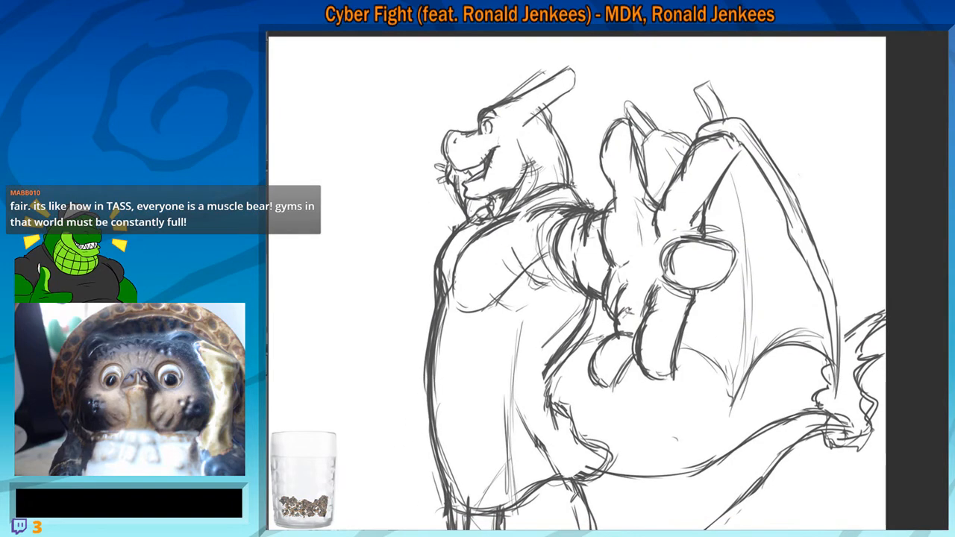
{"action": "scroll", "coordinate": [455, 141], "scroll_direction": "down", "scroll_amount": 3}
{"action": "scroll", "coordinate": [596, 194], "scroll_direction": "up", "scroll_amount": 1}
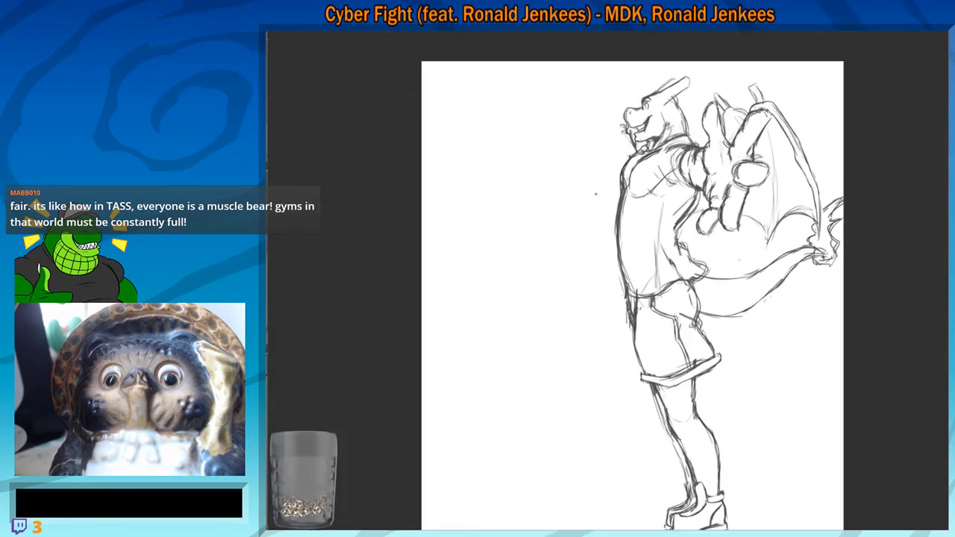
{"action": "left_click_drag", "start_coordinate": [542, 218], "coordinate": [560, 308]}
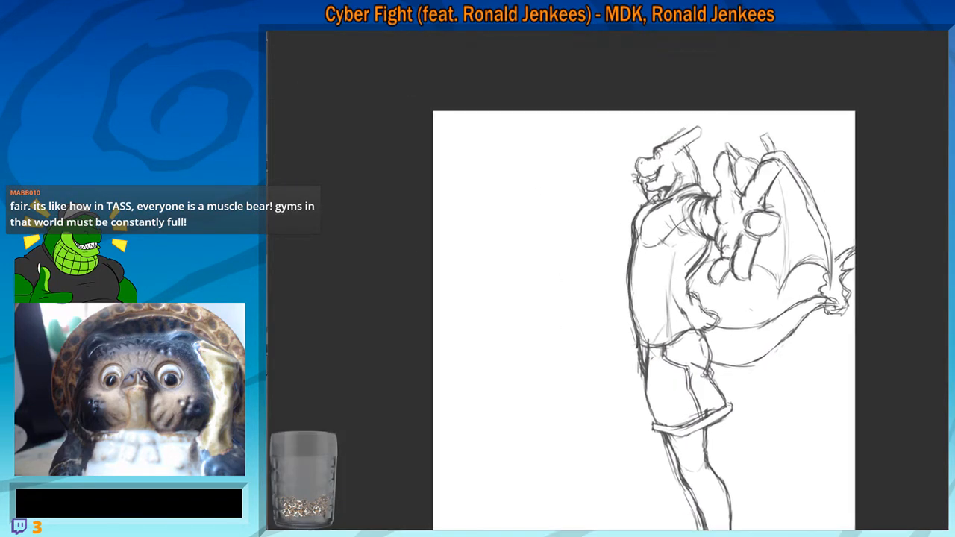
{"action": "scroll", "coordinate": [531, 268], "scroll_direction": "up", "scroll_amount": 4}
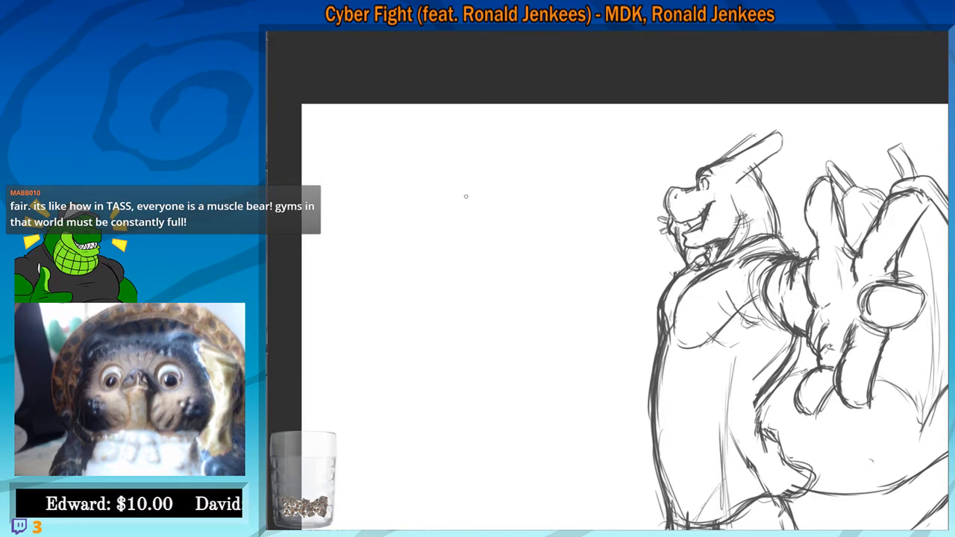
{"action": "mouse_move", "coordinate": [461, 283]}
{"action": "left_mouse_down"}
{"action": "mouse_move", "coordinate": [514, 294]}
{"action": "mouse_move", "coordinate": [513, 303]}
{"action": "left_mouse_up"}
{"action": "left_click_drag", "start_coordinate": [480, 241], "coordinate": [484, 239]}
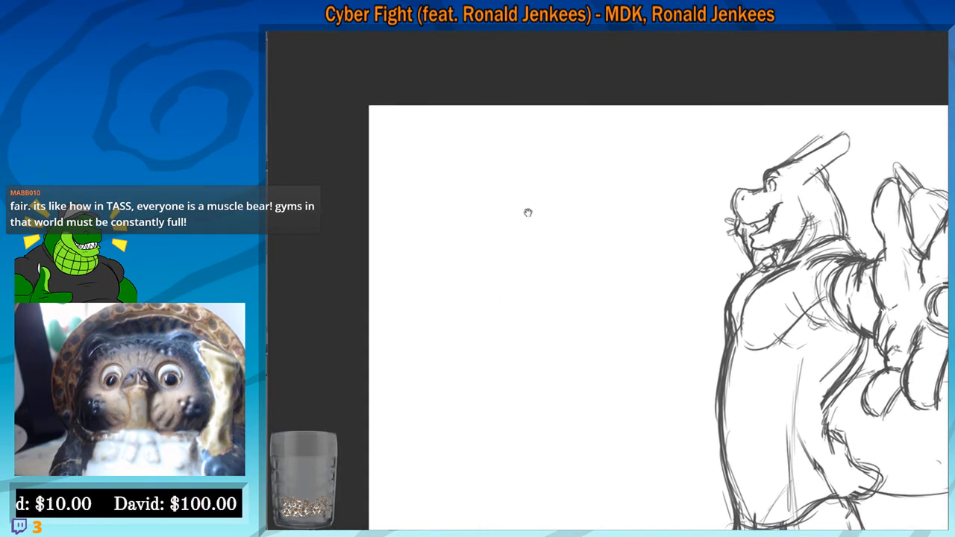
{"action": "mouse_move", "coordinate": [528, 213]}
{"action": "left_mouse_down"}
{"action": "mouse_move", "coordinate": [505, 186]}
{"action": "mouse_move", "coordinate": [462, 179]}
{"action": "mouse_move", "coordinate": [482, 171]}
{"action": "mouse_move", "coordinate": [475, 218]}
{"action": "left_mouse_up"}
{"action": "left_click_drag", "start_coordinate": [396, 136], "coordinate": [401, 231]}
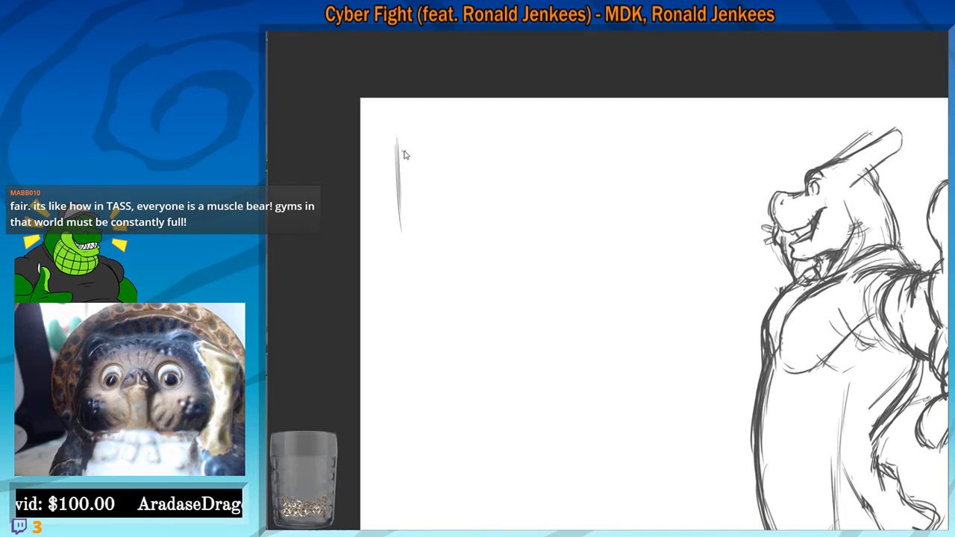
{"action": "key", "text": "ctrl+z"}
{"action": "key", "text": "ctrl+z"}
{"action": "left_click_drag", "start_coordinate": [388, 143], "coordinate": [394, 215]}
{"action": "left_click_drag", "start_coordinate": [389, 124], "coordinate": [395, 231]}
{"action": "left_click_drag", "start_coordinate": [390, 147], "coordinate": [396, 244]}
{"action": "mouse_move", "coordinate": [390, 146]}
{"action": "left_mouse_down"}
{"action": "mouse_move", "coordinate": [399, 243]}
{"action": "mouse_move", "coordinate": [382, 161]}
{"action": "mouse_move", "coordinate": [384, 221]}
{"action": "left_mouse_up"}
{"action": "key", "text": "ctrl+z"}
{"action": "mouse_move", "coordinate": [433, 191]}
{"action": "left_mouse_down"}
{"action": "mouse_move", "coordinate": [355, 217]}
{"action": "mouse_move", "coordinate": [398, 212]}
{"action": "left_mouse_up"}
{"action": "key", "text": "ctrl+z"}
Draw a straight-edged black four-sided frame with a slanted lower edge in the canvas's upper-left corner
{"action": "scroll", "coordinate": [317, 162], "scroll_direction": "down", "scroll_amount": 5}
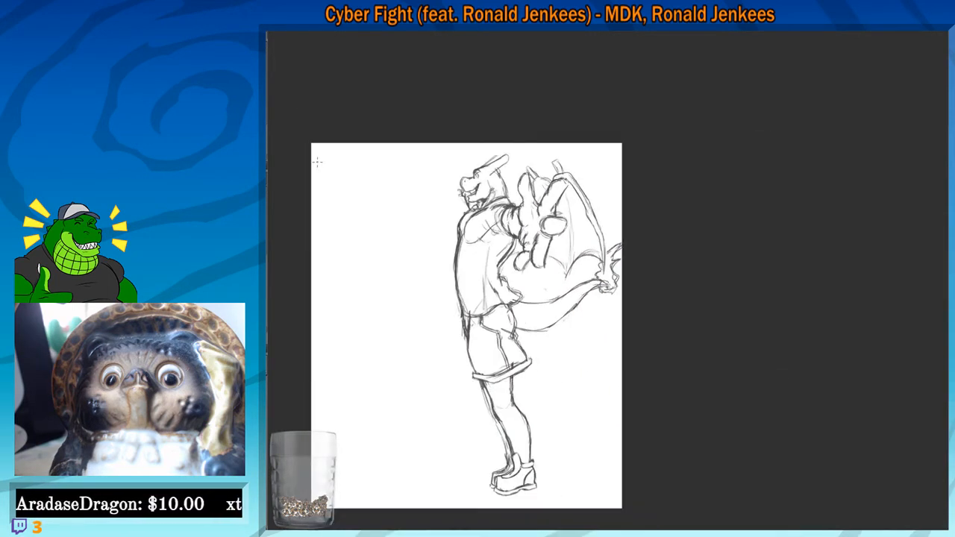
{"action": "left_click_drag", "start_coordinate": [394, 291], "coordinate": [440, 230]}
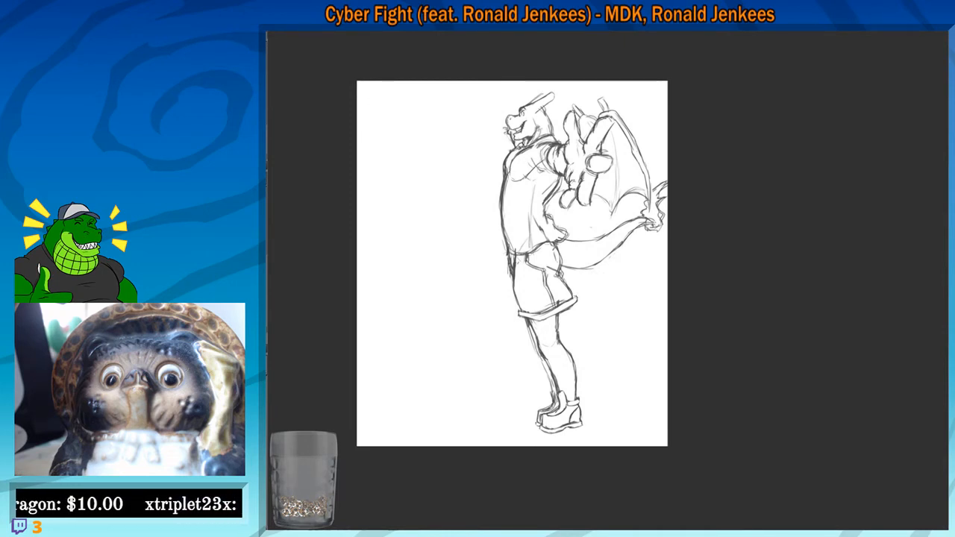
{"action": "left_click_drag", "start_coordinate": [507, 300], "coordinate": [537, 418]}
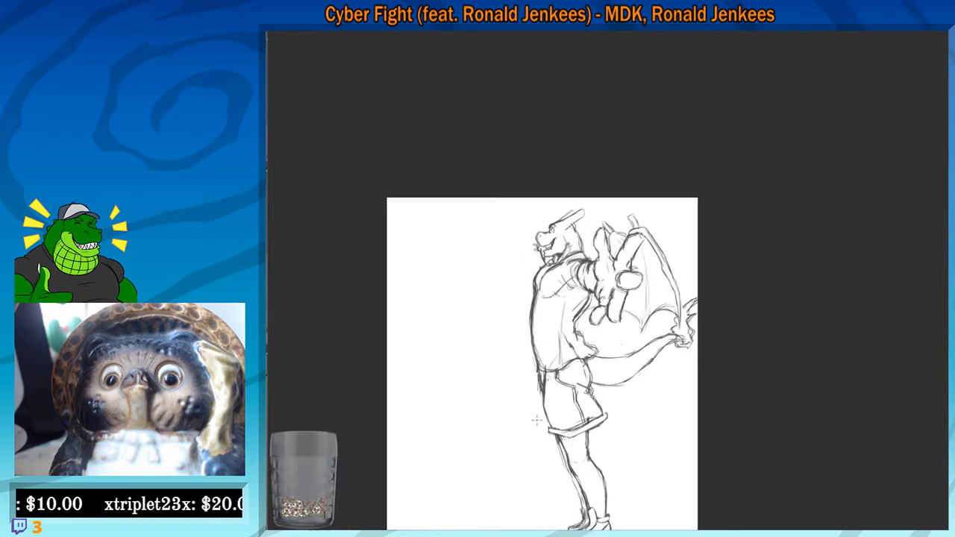
{"action": "scroll", "coordinate": [536, 419], "scroll_direction": "up", "scroll_amount": 4}
{"action": "left_click_drag", "start_coordinate": [456, 194], "coordinate": [531, 237]}
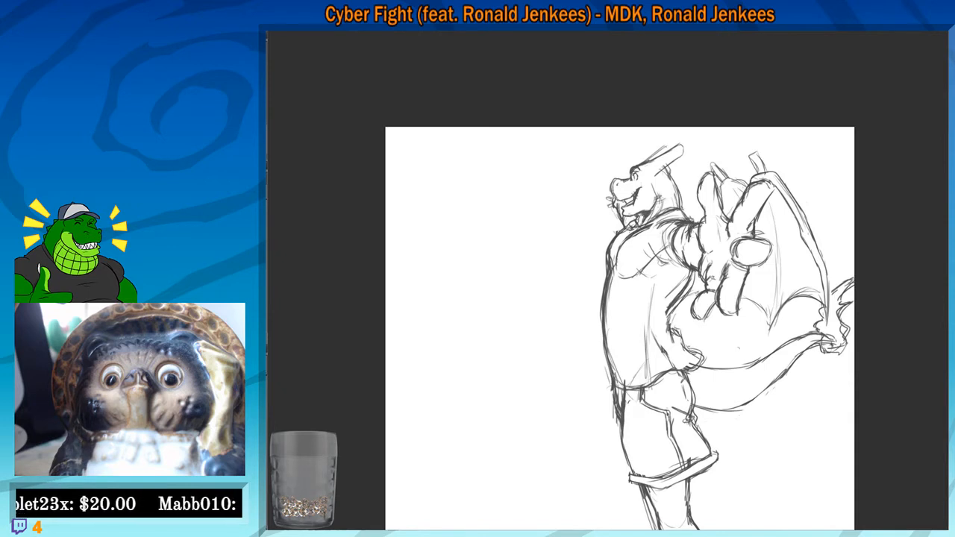
{"action": "left_click_drag", "start_coordinate": [399, 287], "coordinate": [388, 287]}
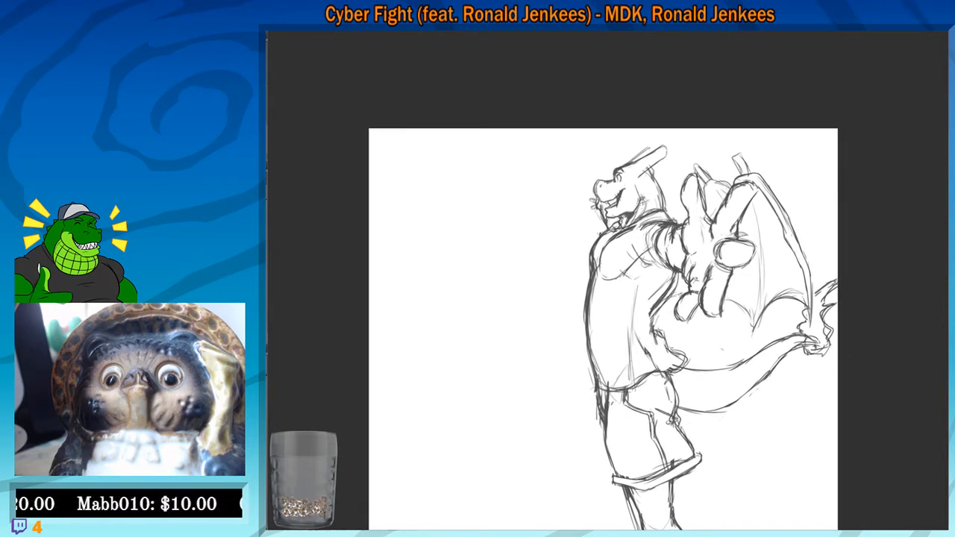
{"action": "left_click_drag", "start_coordinate": [493, 305], "coordinate": [491, 299]}
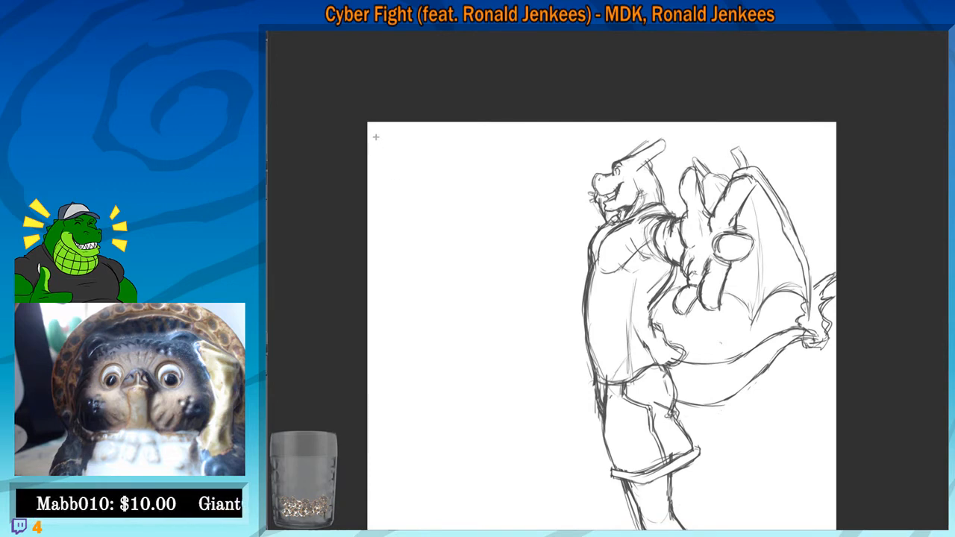
{"action": "mouse_move", "coordinate": [373, 158]}
{"action": "left_mouse_down"}
{"action": "mouse_move", "coordinate": [375, 195]}
{"action": "mouse_move", "coordinate": [410, 215]}
{"action": "mouse_move", "coordinate": [504, 198]}
{"action": "mouse_move", "coordinate": [501, 133]}
{"action": "mouse_move", "coordinate": [374, 129]}
{"action": "left_mouse_up"}
{"action": "left_click_drag", "start_coordinate": [404, 233], "coordinate": [428, 247]}
Examine the new frame's size and placement against the full figure and the remaining empty canvas
{"action": "scroll", "coordinate": [415, 237], "scroll_direction": "up", "scroll_amount": 4}
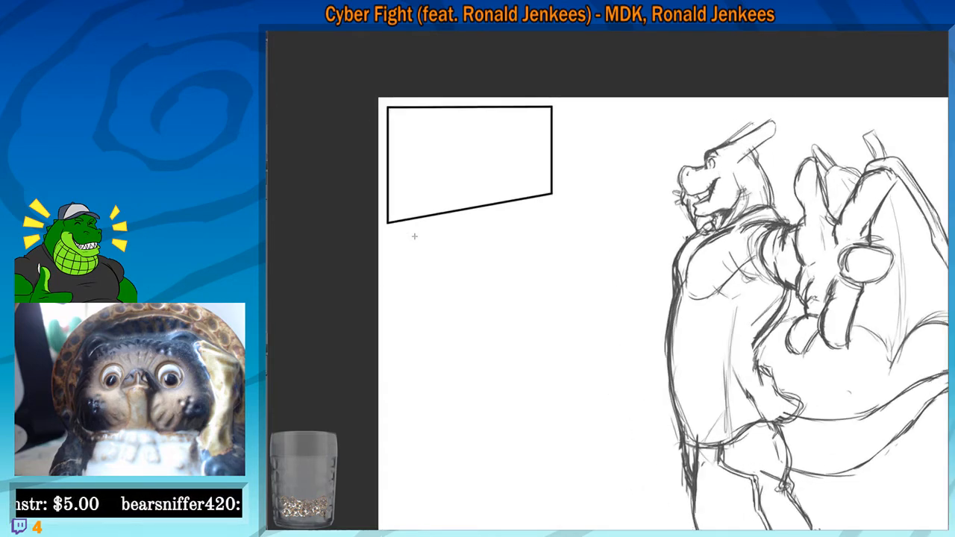
{"action": "left_click_drag", "start_coordinate": [500, 170], "coordinate": [506, 309]}
{"action": "scroll", "coordinate": [506, 309], "scroll_direction": "up", "scroll_amount": 3}
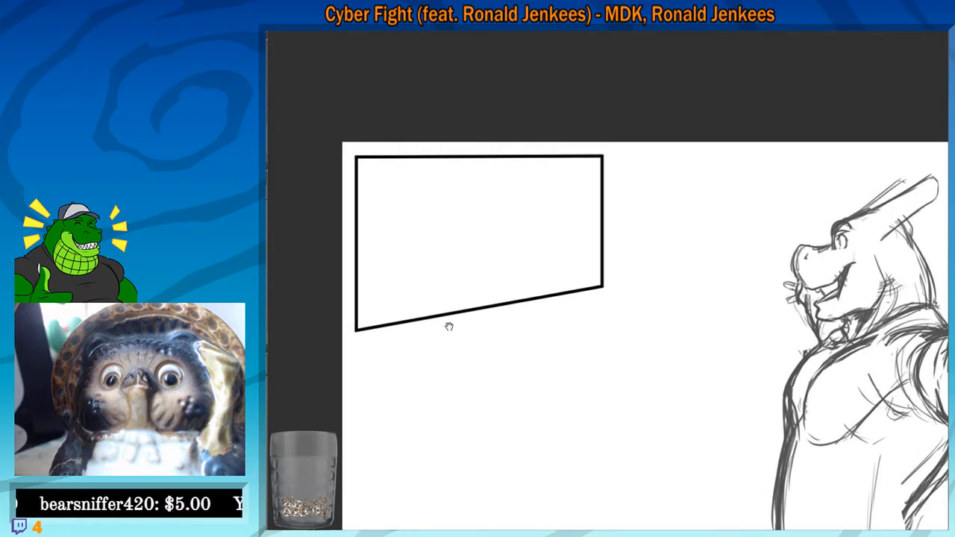
{"action": "left_click_drag", "start_coordinate": [448, 326], "coordinate": [413, 181]}
{"action": "scroll", "coordinate": [413, 181], "scroll_direction": "down", "scroll_amount": 5}
{"action": "left_click_drag", "start_coordinate": [453, 359], "coordinate": [455, 268]}
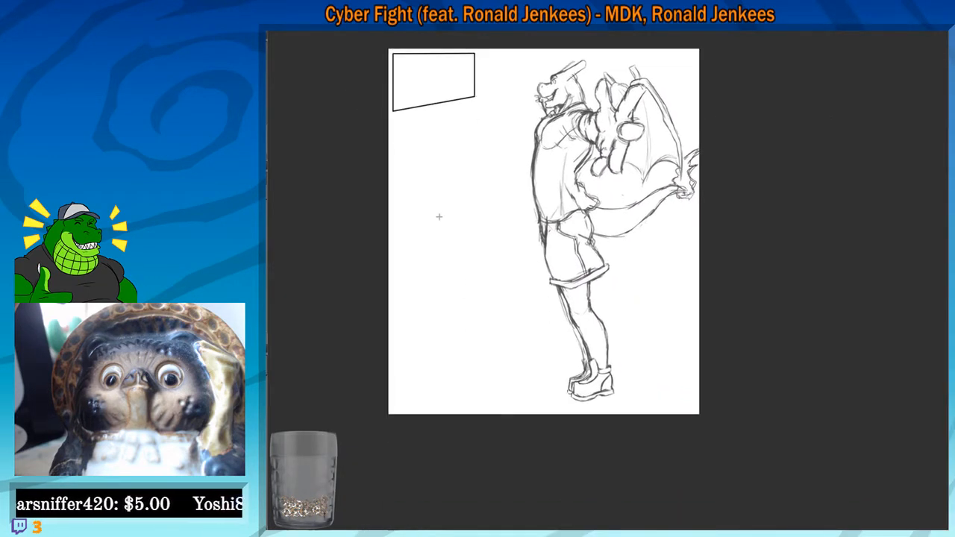
{"action": "scroll", "coordinate": [439, 216], "scroll_direction": "up", "scroll_amount": 3}
{"action": "left_click_drag", "start_coordinate": [506, 340], "coordinate": [505, 309]}
{"action": "left_click_drag", "start_coordinate": [450, 324], "coordinate": [452, 323]}
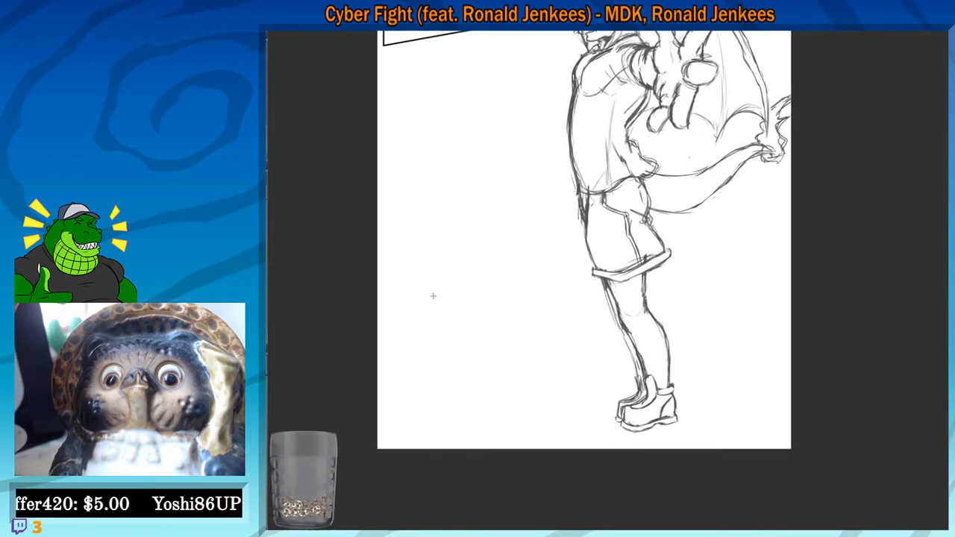
{"action": "scroll", "coordinate": [433, 326], "scroll_direction": "up", "scroll_amount": 3}
{"action": "scroll", "coordinate": [420, 288], "scroll_direction": "up", "scroll_amount": 2}
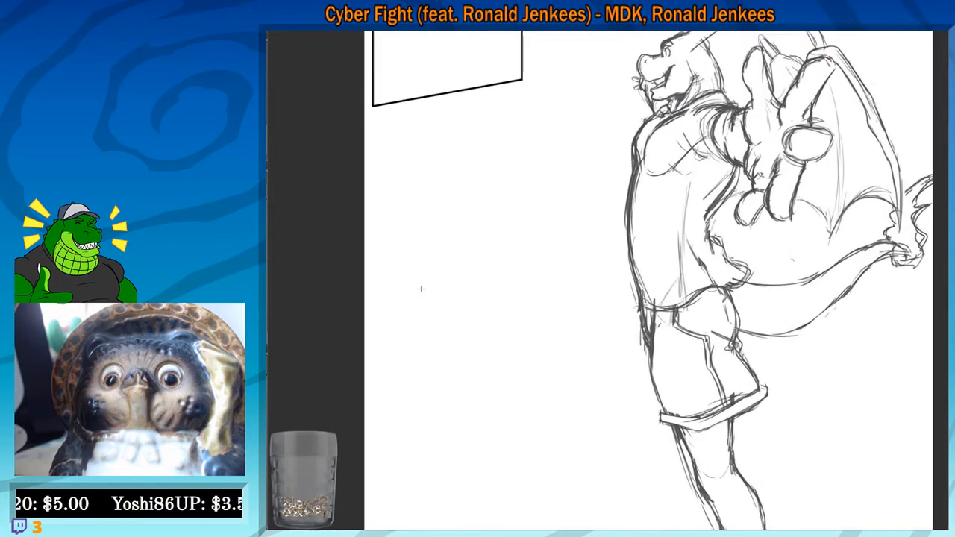
{"action": "scroll", "coordinate": [384, 177], "scroll_direction": "down", "scroll_amount": 4}
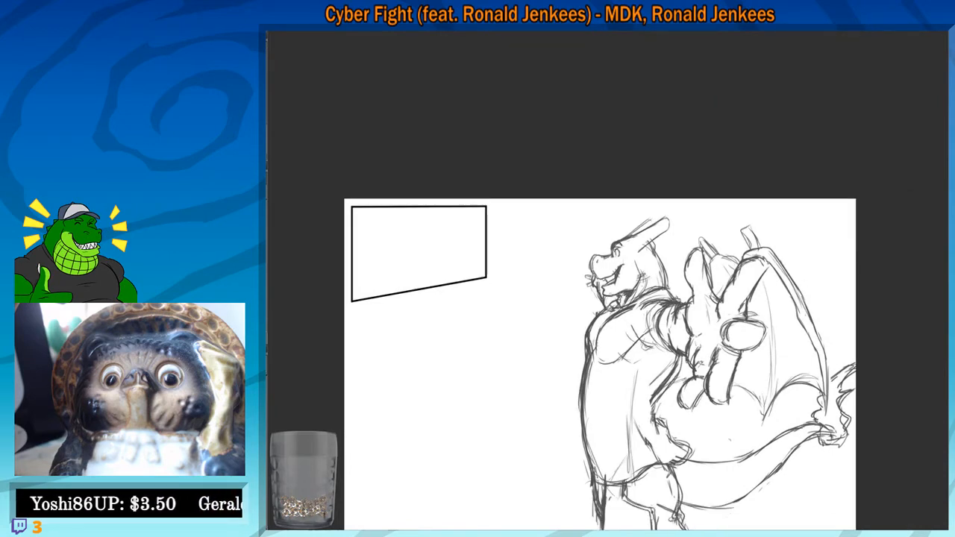
{"action": "scroll", "coordinate": [453, 312], "scroll_direction": "up", "scroll_amount": 3}
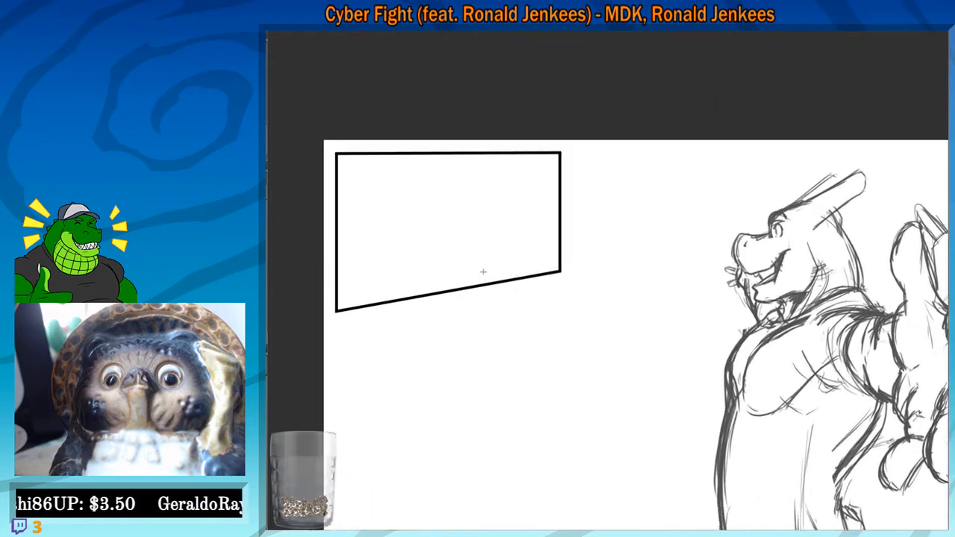
{"action": "left_click_drag", "start_coordinate": [419, 240], "coordinate": [427, 226]}
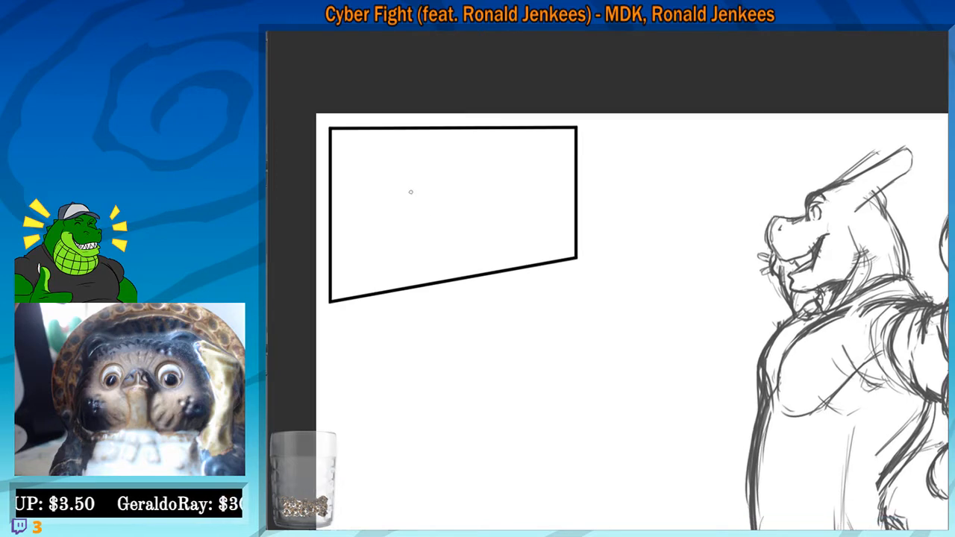
Sketch a round head construction circle inside the frame, with a vertical center line and a curved horizontal eye line
{"action": "scroll", "coordinate": [410, 192], "scroll_direction": "up", "scroll_amount": 3}
{"action": "left_click_drag", "start_coordinate": [508, 213], "coordinate": [512, 239]}
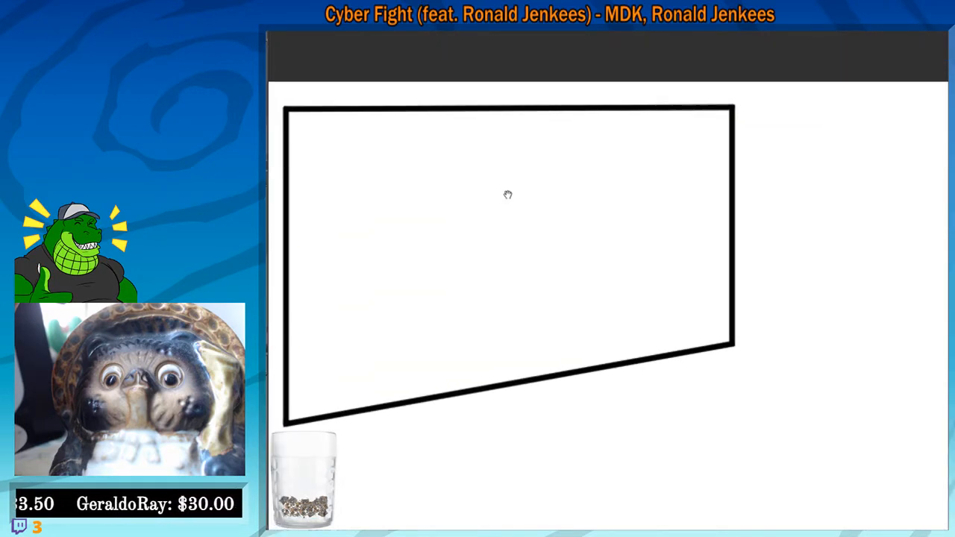
{"action": "mouse_move", "coordinate": [507, 195]}
{"action": "left_mouse_down"}
{"action": "mouse_move", "coordinate": [543, 168]}
{"action": "mouse_move", "coordinate": [582, 224]}
{"action": "mouse_move", "coordinate": [539, 163]}
{"action": "mouse_move", "coordinate": [476, 232]}
{"action": "mouse_move", "coordinate": [519, 258]}
{"action": "left_mouse_up"}
{"action": "left_click_drag", "start_coordinate": [529, 181], "coordinate": [542, 193]}
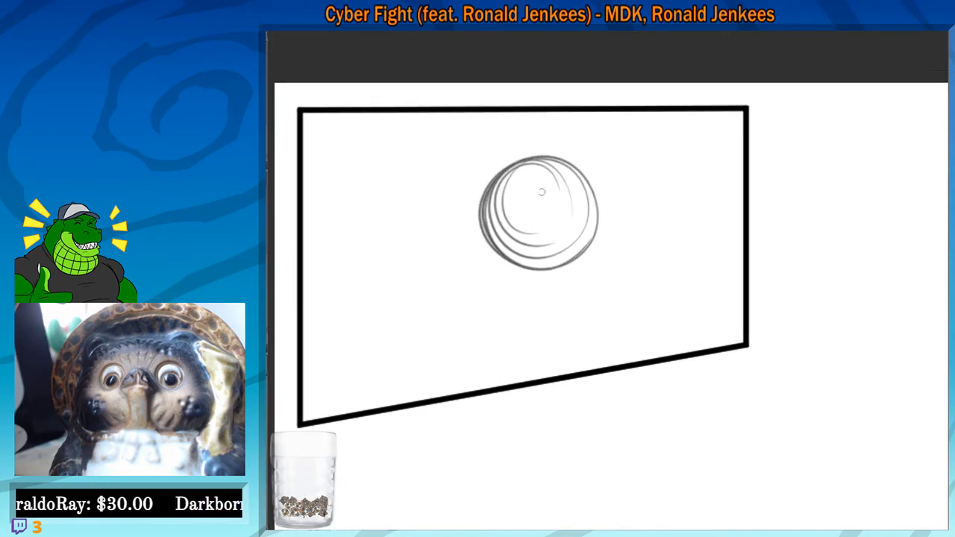
{"action": "left_click_drag", "start_coordinate": [522, 159], "coordinate": [539, 269]}
{"action": "left_click_drag", "start_coordinate": [522, 164], "coordinate": [546, 297]}
{"action": "left_click_drag", "start_coordinate": [464, 253], "coordinate": [610, 218]}
Try a side-turned head on the construction circle: sketch the brow, rounded snout and upper lip line
{"action": "mouse_move", "coordinate": [514, 159]}
{"action": "left_mouse_down"}
{"action": "mouse_move", "coordinate": [485, 177]}
{"action": "mouse_move", "coordinate": [476, 224]}
{"action": "mouse_move", "coordinate": [481, 187]}
{"action": "mouse_move", "coordinate": [487, 235]}
{"action": "left_mouse_up"}
{"action": "mouse_move", "coordinate": [515, 160]}
{"action": "left_mouse_down"}
{"action": "mouse_move", "coordinate": [478, 195]}
{"action": "mouse_move", "coordinate": [484, 233]}
{"action": "mouse_move", "coordinate": [474, 230]}
{"action": "mouse_move", "coordinate": [461, 274]}
{"action": "left_mouse_up"}
{"action": "left_click_drag", "start_coordinate": [513, 217], "coordinate": [455, 262]}
{"action": "left_click_drag", "start_coordinate": [470, 222], "coordinate": [451, 291]}
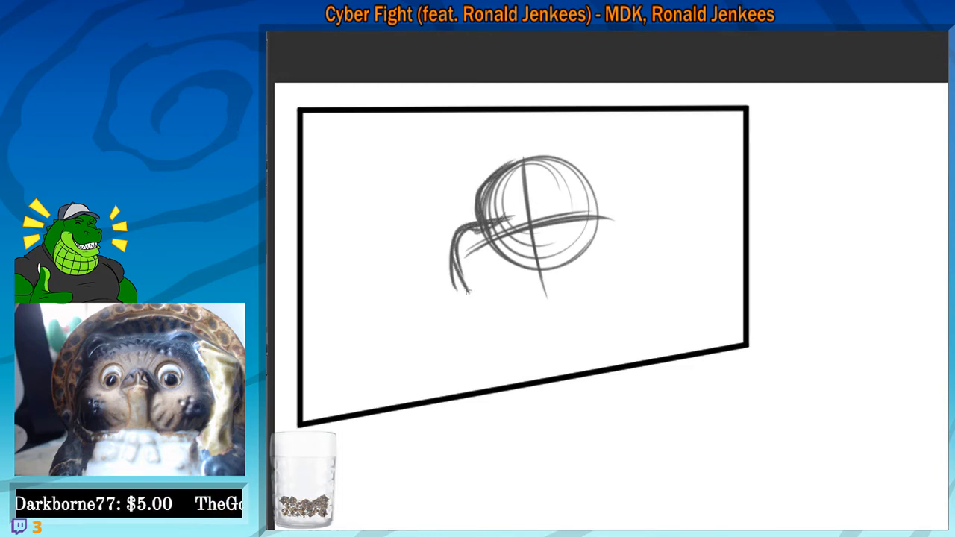
{"action": "mouse_move", "coordinate": [473, 250]}
{"action": "left_mouse_down"}
{"action": "mouse_move", "coordinate": [456, 299]}
{"action": "mouse_move", "coordinate": [546, 296]}
{"action": "left_mouse_up"}
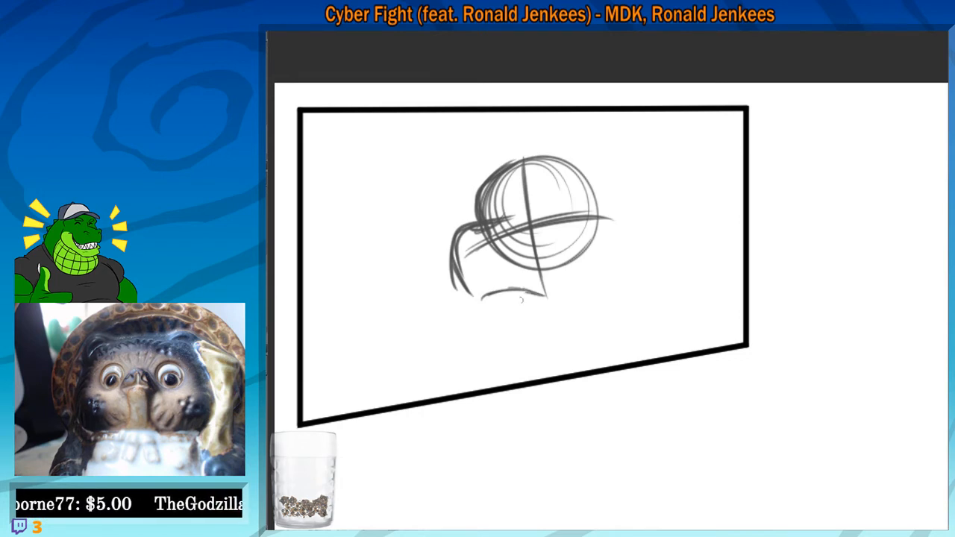
{"action": "left_click_drag", "start_coordinate": [485, 300], "coordinate": [542, 297]}
Try adding a lower jaw, a back-of-head line, a nostril and a darker lip line to the head sketch
{"action": "mouse_move", "coordinate": [480, 320]}
{"action": "left_mouse_down"}
{"action": "mouse_move", "coordinate": [509, 340]}
{"action": "mouse_move", "coordinate": [540, 339]}
{"action": "left_mouse_up"}
{"action": "mouse_move", "coordinate": [595, 200]}
{"action": "left_mouse_down"}
{"action": "mouse_move", "coordinate": [613, 257]}
{"action": "mouse_move", "coordinate": [591, 291]}
{"action": "mouse_move", "coordinate": [532, 340]}
{"action": "mouse_move", "coordinate": [593, 285]}
{"action": "mouse_move", "coordinate": [606, 206]}
{"action": "left_mouse_up"}
{"action": "scroll", "coordinate": [589, 298], "scroll_direction": "up", "scroll_amount": 1}
{"action": "left_click_drag", "start_coordinate": [606, 308], "coordinate": [705, 347]}
{"action": "left_click_drag", "start_coordinate": [578, 250], "coordinate": [532, 273]}
{"action": "scroll", "coordinate": [531, 272], "scroll_direction": "up", "scroll_amount": 1}
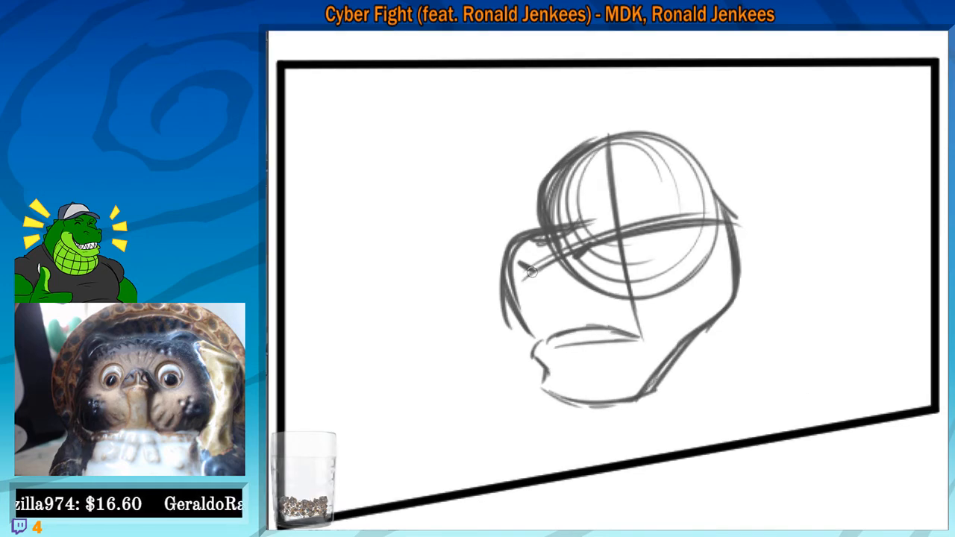
{"action": "left_click_drag", "start_coordinate": [534, 345], "coordinate": [635, 336]}
Erase the entire head sketch inside the frame, leaving only the black border
{"action": "left_click_drag", "start_coordinate": [588, 191], "coordinate": [581, 281]}
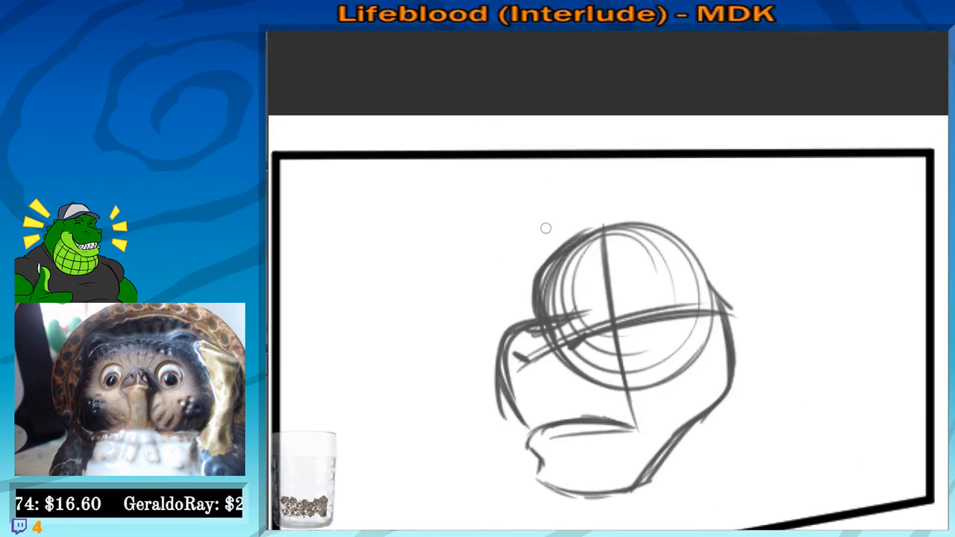
{"action": "scroll", "coordinate": [545, 228], "scroll_direction": "up", "scroll_amount": 2}
{"action": "mouse_move", "coordinate": [569, 247]}
{"action": "left_mouse_down"}
{"action": "mouse_move", "coordinate": [543, 266]}
{"action": "mouse_move", "coordinate": [546, 342]}
{"action": "left_mouse_up"}
{"action": "mouse_move", "coordinate": [643, 325]}
{"action": "left_mouse_down"}
{"action": "mouse_move", "coordinate": [571, 303]}
{"action": "mouse_move", "coordinate": [573, 291]}
{"action": "left_mouse_up"}
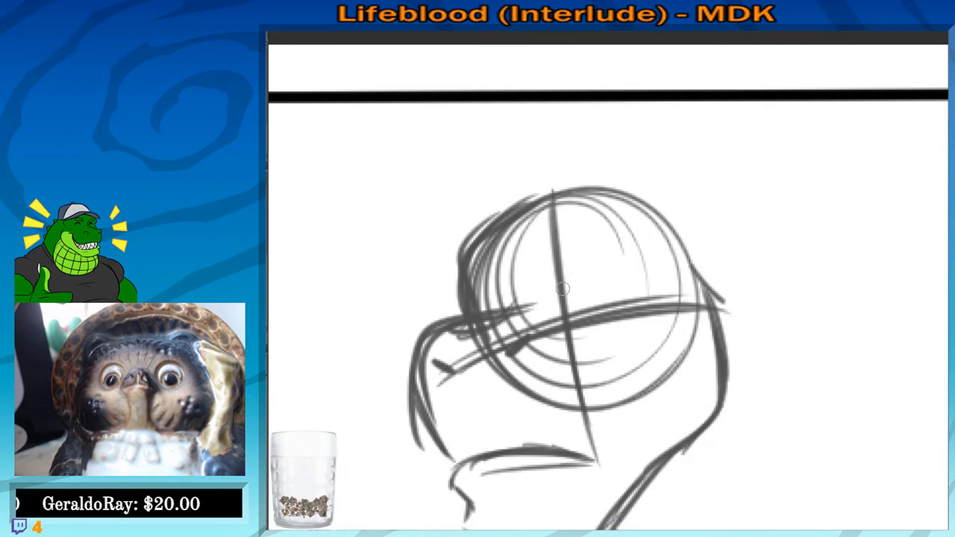
{"action": "scroll", "coordinate": [563, 288], "scroll_direction": "down", "scroll_amount": 3}
{"action": "mouse_move", "coordinate": [540, 342]}
{"action": "left_mouse_down"}
{"action": "mouse_move", "coordinate": [503, 380]}
{"action": "mouse_move", "coordinate": [620, 375]}
{"action": "mouse_move", "coordinate": [495, 337]}
{"action": "mouse_move", "coordinate": [532, 281]}
{"action": "left_mouse_up"}
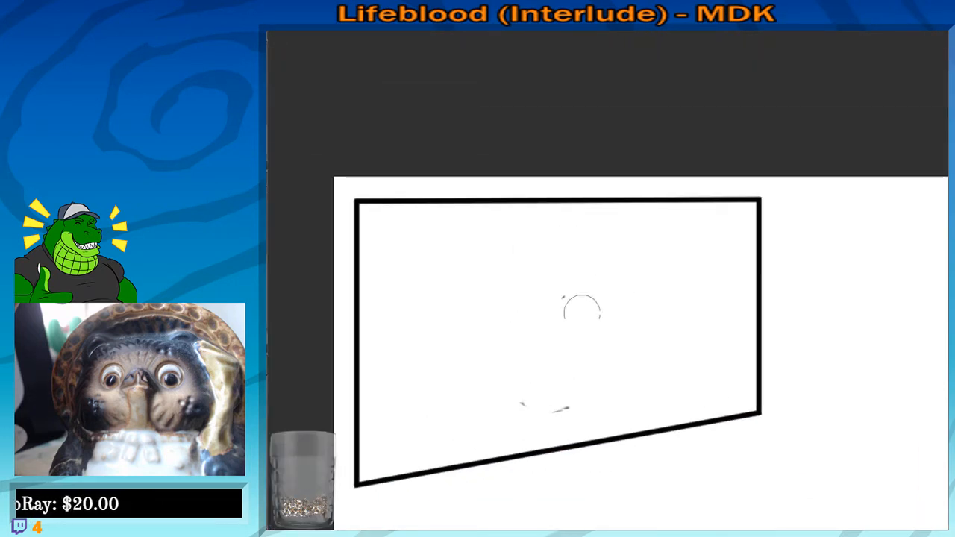
{"action": "mouse_move", "coordinate": [581, 307]}
{"action": "left_mouse_down"}
{"action": "mouse_move", "coordinate": [515, 395]}
{"action": "mouse_move", "coordinate": [514, 324]}
{"action": "left_mouse_up"}
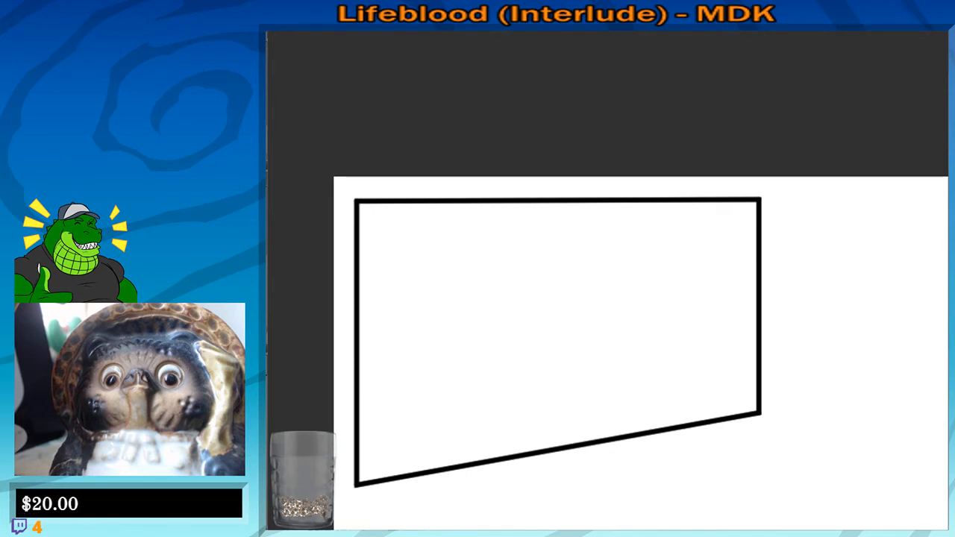
Sketch a smaller head construction circle in the frame with a vertical center line and a curved horizontal eye line
{"action": "mouse_move", "coordinate": [577, 276]}
{"action": "left_mouse_down"}
{"action": "mouse_move", "coordinate": [575, 266]}
{"action": "mouse_move", "coordinate": [552, 299]}
{"action": "mouse_move", "coordinate": [623, 284]}
{"action": "mouse_move", "coordinate": [597, 329]}
{"action": "mouse_move", "coordinate": [575, 228]}
{"action": "mouse_move", "coordinate": [627, 313]}
{"action": "mouse_move", "coordinate": [597, 329]}
{"action": "mouse_move", "coordinate": [631, 310]}
{"action": "left_mouse_up"}
{"action": "mouse_move", "coordinate": [567, 220]}
{"action": "left_mouse_down"}
{"action": "mouse_move", "coordinate": [564, 328]}
{"action": "mouse_move", "coordinate": [578, 349]}
{"action": "left_mouse_up"}
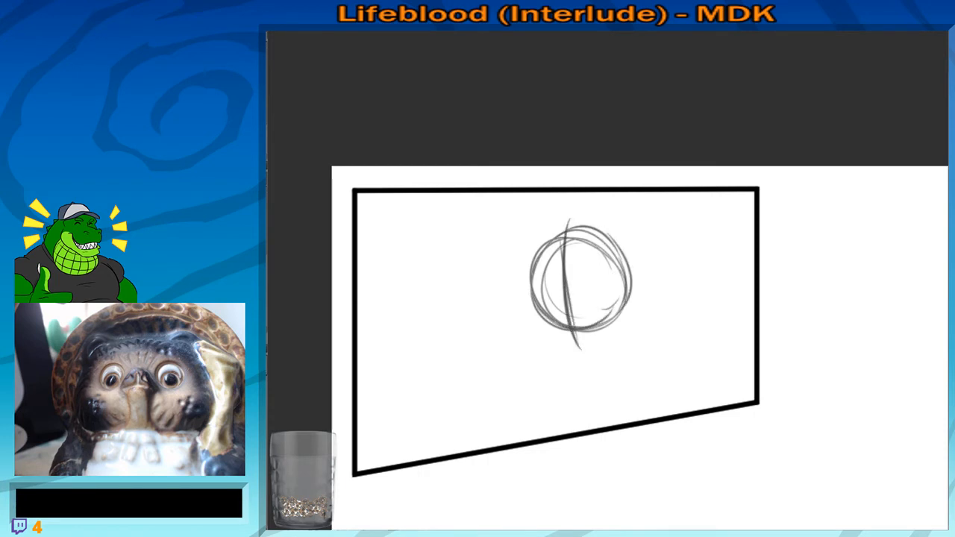
{"action": "left_click_drag", "start_coordinate": [534, 286], "coordinate": [615, 264]}
{"action": "left_click_drag", "start_coordinate": [506, 301], "coordinate": [621, 269]}
{"action": "key", "text": "ctrl+z"}
{"action": "left_click_drag", "start_coordinate": [548, 294], "coordinate": [662, 272]}
Sketch the brow, rounded snout, wide-open mouth with teeth, lower jaw and cheek line around the construction circle
{"action": "mouse_move", "coordinate": [556, 274]}
{"action": "left_mouse_down"}
{"action": "mouse_move", "coordinate": [589, 224]}
{"action": "mouse_move", "coordinate": [551, 278]}
{"action": "mouse_move", "coordinate": [544, 271]}
{"action": "mouse_move", "coordinate": [510, 308]}
{"action": "mouse_move", "coordinate": [515, 321]}
{"action": "left_mouse_up"}
{"action": "mouse_move", "coordinate": [518, 271]}
{"action": "left_mouse_down"}
{"action": "mouse_move", "coordinate": [511, 297]}
{"action": "mouse_move", "coordinate": [573, 322]}
{"action": "left_mouse_up"}
{"action": "mouse_move", "coordinate": [617, 297]}
{"action": "left_mouse_down"}
{"action": "mouse_move", "coordinate": [630, 283]}
{"action": "mouse_move", "coordinate": [575, 322]}
{"action": "mouse_move", "coordinate": [631, 282]}
{"action": "mouse_move", "coordinate": [606, 349]}
{"action": "mouse_move", "coordinate": [552, 363]}
{"action": "mouse_move", "coordinate": [611, 337]}
{"action": "left_mouse_up"}
{"action": "left_click_drag", "start_coordinate": [556, 324], "coordinate": [561, 354]}
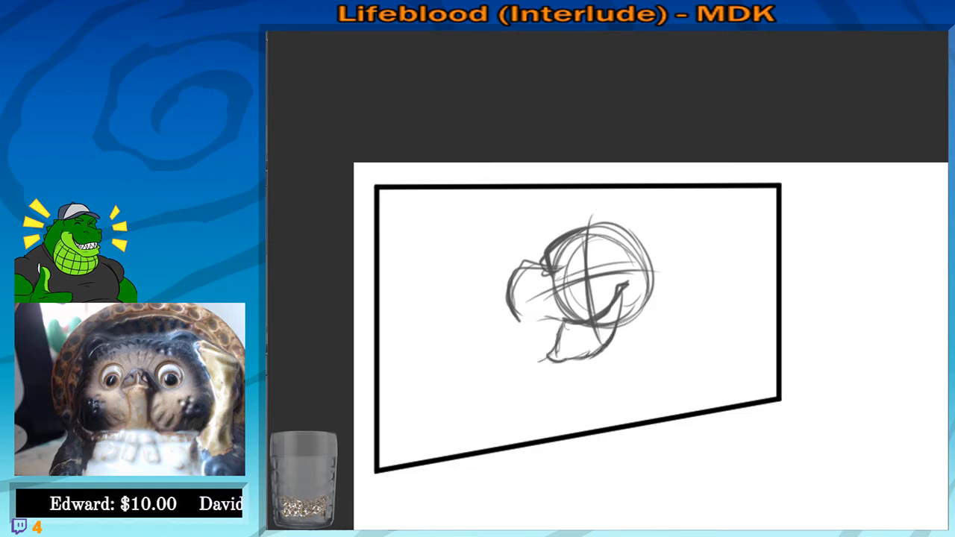
{"action": "mouse_move", "coordinate": [526, 322]}
{"action": "left_mouse_down"}
{"action": "mouse_move", "coordinate": [568, 330]}
{"action": "mouse_move", "coordinate": [536, 364]}
{"action": "mouse_move", "coordinate": [540, 387]}
{"action": "mouse_move", "coordinate": [608, 377]}
{"action": "left_mouse_up"}
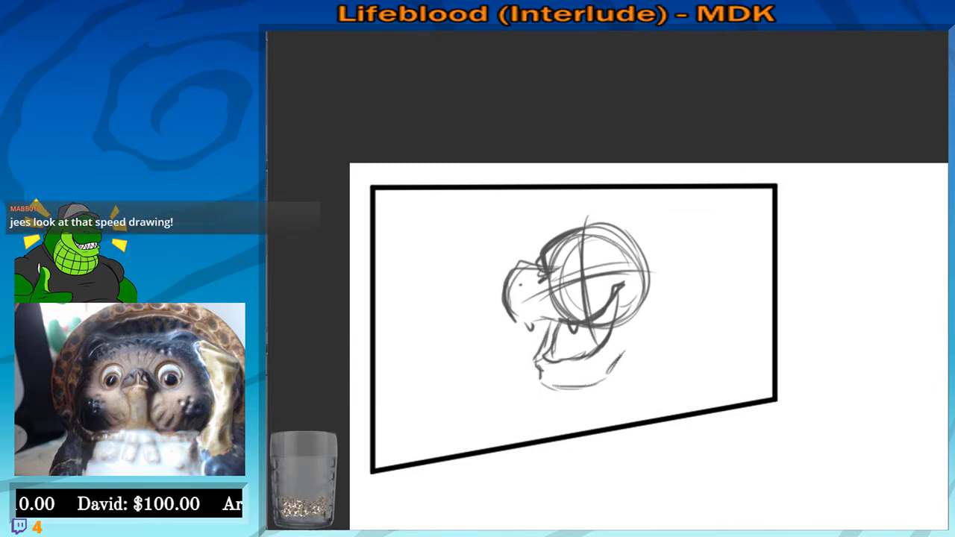
{"action": "mouse_move", "coordinate": [651, 285]}
{"action": "left_mouse_down"}
{"action": "mouse_move", "coordinate": [660, 321]}
{"action": "mouse_move", "coordinate": [633, 348]}
{"action": "left_mouse_up"}
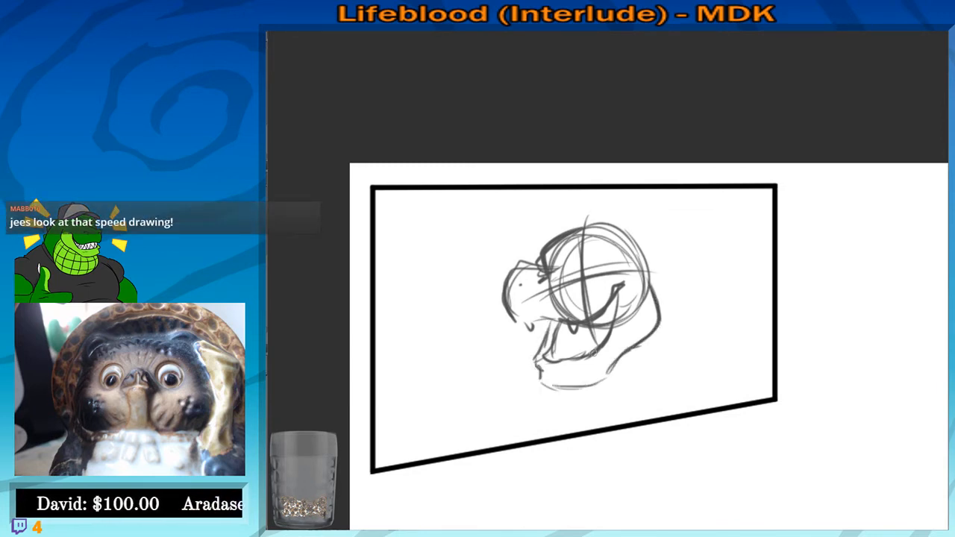
Draw the near eye with a narrow oval pupil and add an eyebrow above it
{"action": "scroll", "coordinate": [593, 351], "scroll_direction": "up", "scroll_amount": 1}
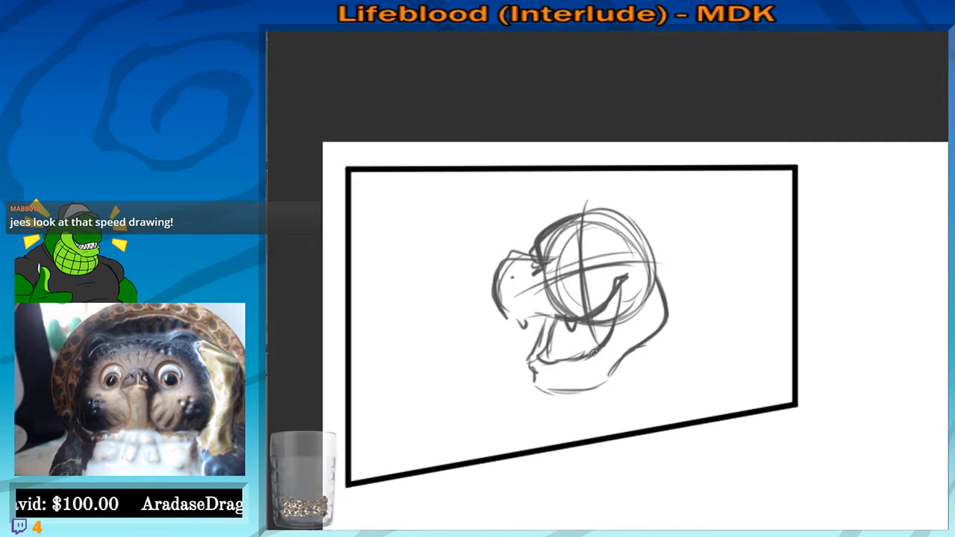
{"action": "scroll", "coordinate": [582, 258], "scroll_direction": "up", "scroll_amount": 3}
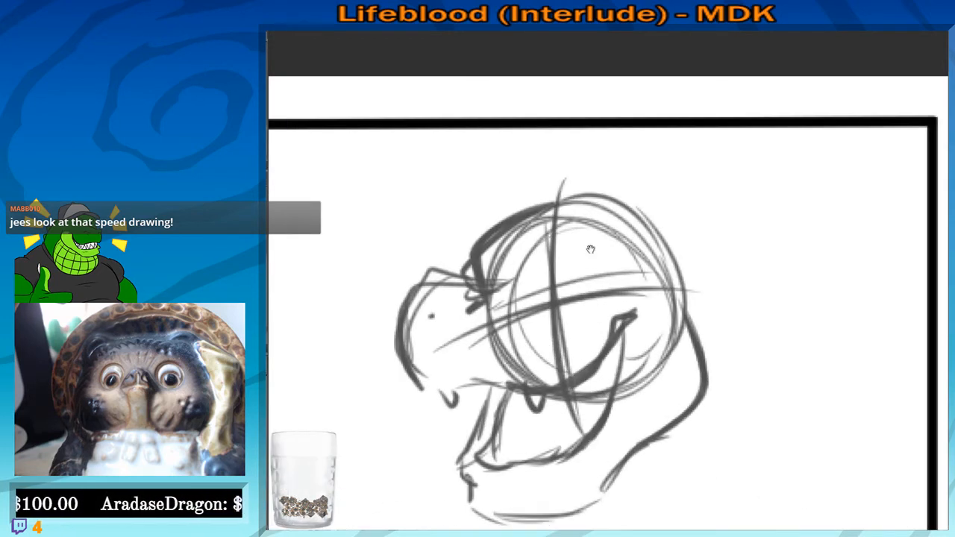
{"action": "mouse_move", "coordinate": [561, 272]}
{"action": "left_mouse_down"}
{"action": "mouse_move", "coordinate": [582, 244]}
{"action": "mouse_move", "coordinate": [608, 262]}
{"action": "mouse_move", "coordinate": [597, 293]}
{"action": "left_mouse_up"}
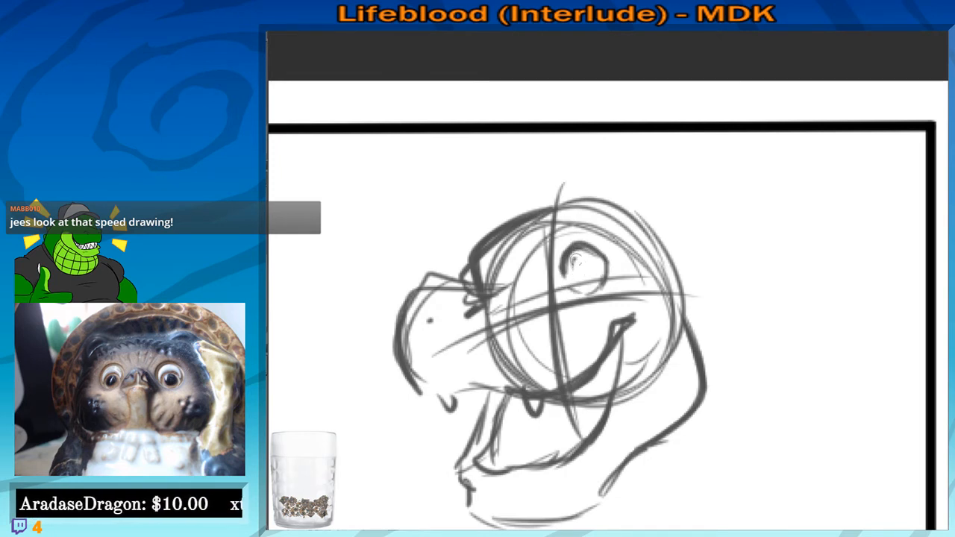
{"action": "key", "text": "ctrl+z"}
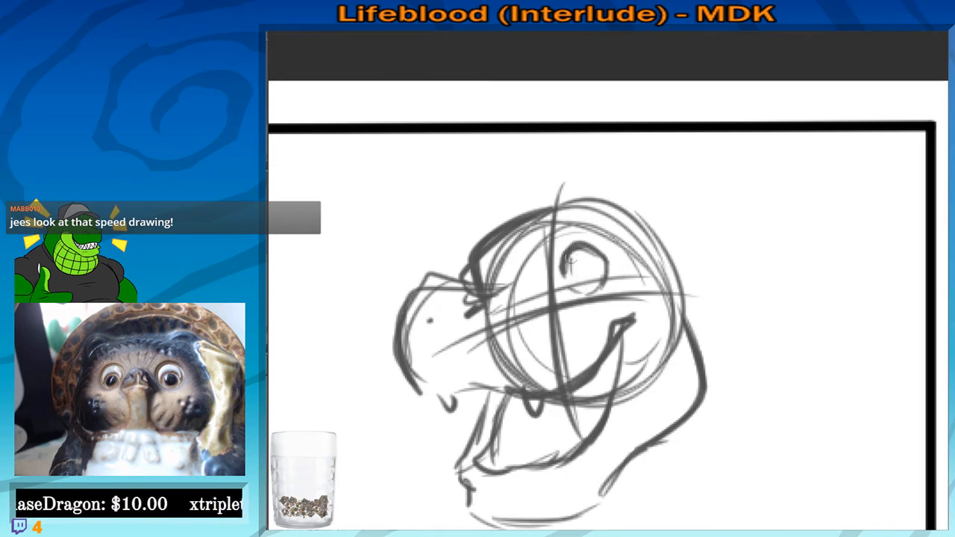
{"action": "mouse_move", "coordinate": [574, 255]}
{"action": "left_mouse_down"}
{"action": "mouse_move", "coordinate": [586, 290]}
{"action": "mouse_move", "coordinate": [578, 283]}
{"action": "left_mouse_up"}
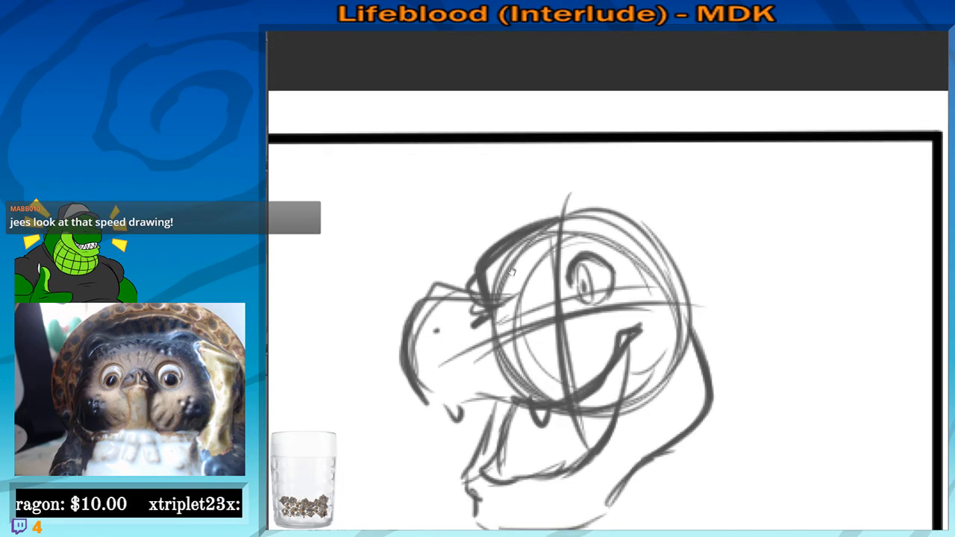
{"action": "mouse_move", "coordinate": [560, 237]}
{"action": "left_mouse_down"}
{"action": "mouse_move", "coordinate": [605, 234]}
{"action": "mouse_move", "coordinate": [595, 240]}
{"action": "left_mouse_up"}
{"action": "left_click", "coordinate": [597, 248]}
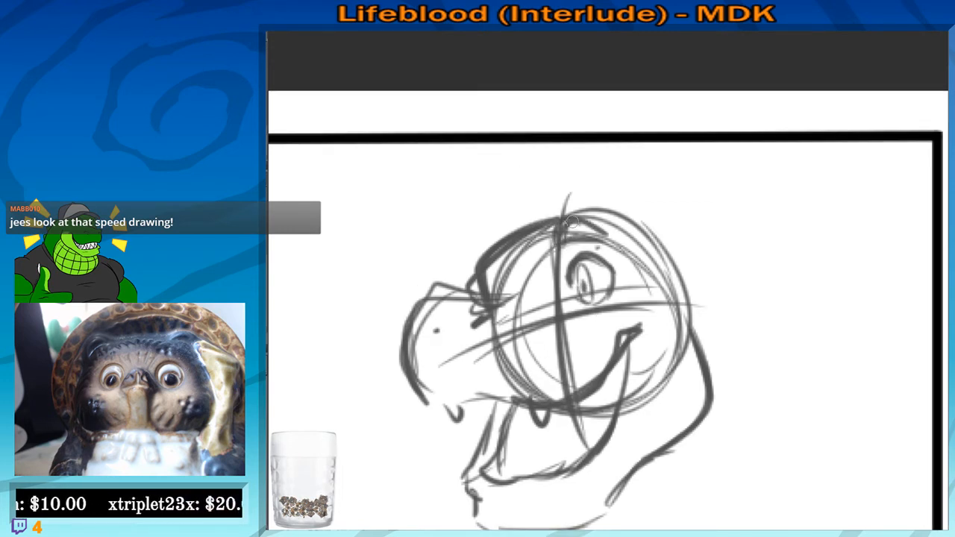
Add inner mouth lines, strengthen the mouth corner and sketch the far eye beneath the brow
{"action": "scroll", "coordinate": [475, 192], "scroll_direction": "down", "scroll_amount": 2}
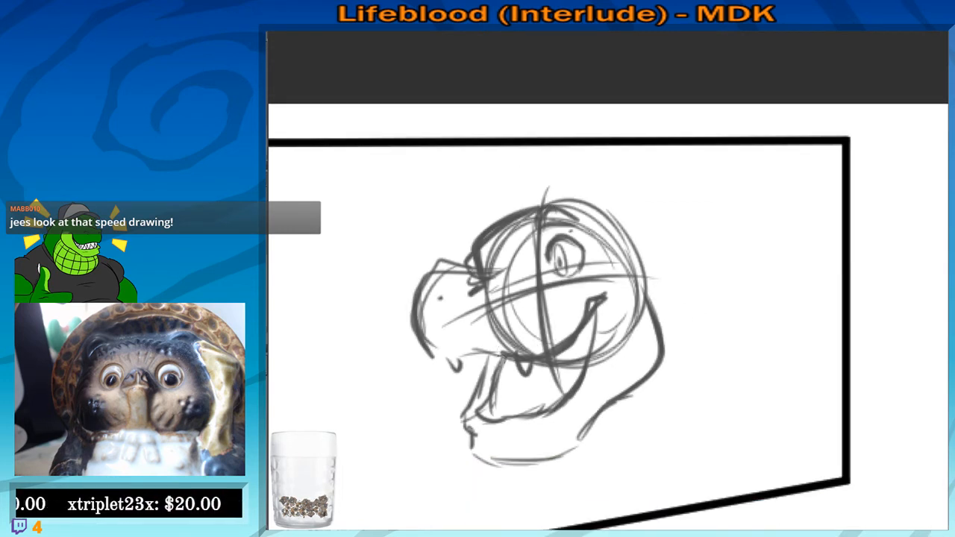
{"action": "left_click_drag", "start_coordinate": [510, 362], "coordinate": [502, 401]}
{"action": "left_click_drag", "start_coordinate": [537, 348], "coordinate": [535, 350]}
{"action": "mouse_move", "coordinate": [595, 327]}
{"action": "left_mouse_down"}
{"action": "mouse_move", "coordinate": [589, 362]}
{"action": "mouse_move", "coordinate": [592, 350]}
{"action": "left_mouse_up"}
{"action": "mouse_move", "coordinate": [604, 300]}
{"action": "left_mouse_down"}
{"action": "mouse_move", "coordinate": [588, 314]}
{"action": "mouse_move", "coordinate": [609, 294]}
{"action": "left_mouse_up"}
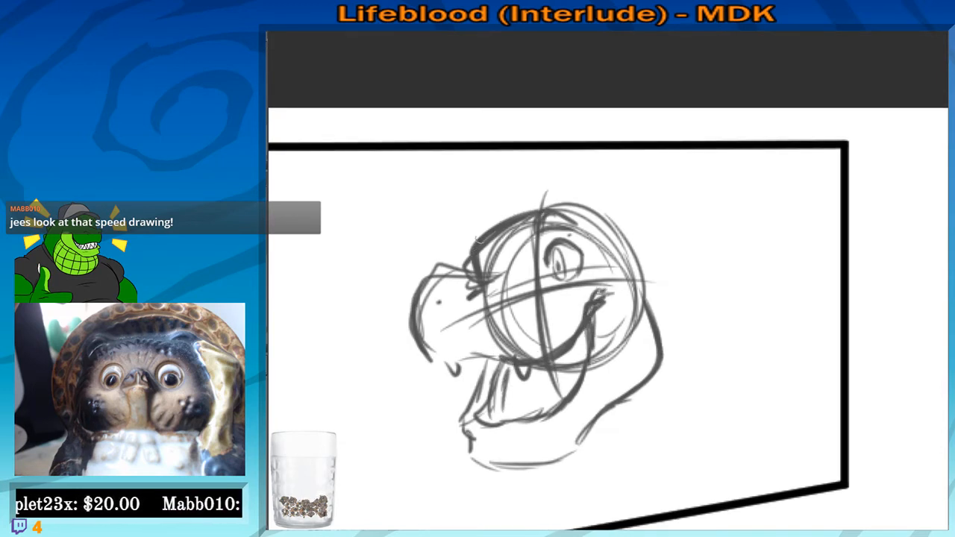
{"action": "left_click_drag", "start_coordinate": [475, 238], "coordinate": [496, 259]}
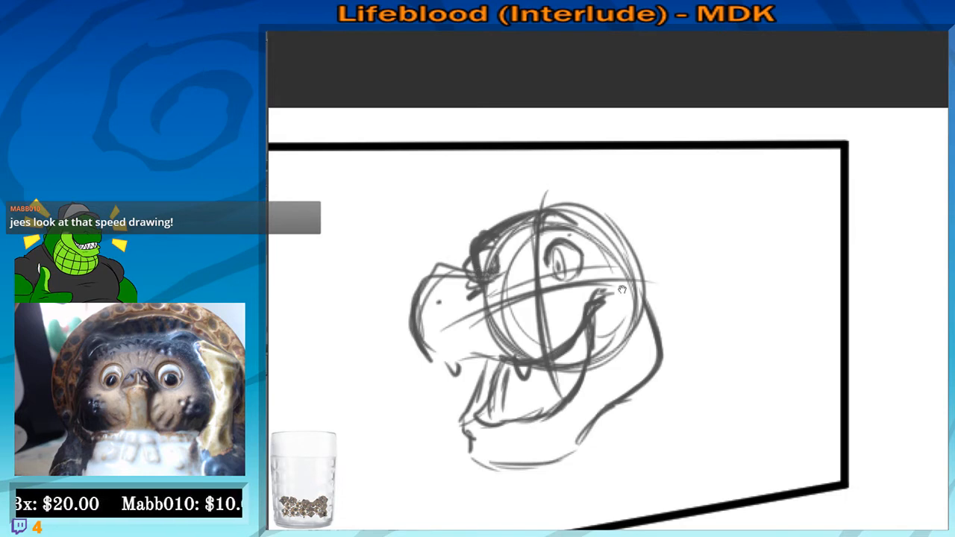
{"action": "left_click_drag", "start_coordinate": [622, 290], "coordinate": [601, 305]}
Sketch two blunt horns on top of the head, undoing unwanted strokes on the far one
{"action": "mouse_move", "coordinate": [543, 224]}
{"action": "left_mouse_down"}
{"action": "mouse_move", "coordinate": [635, 175]}
{"action": "mouse_move", "coordinate": [599, 241]}
{"action": "left_mouse_up"}
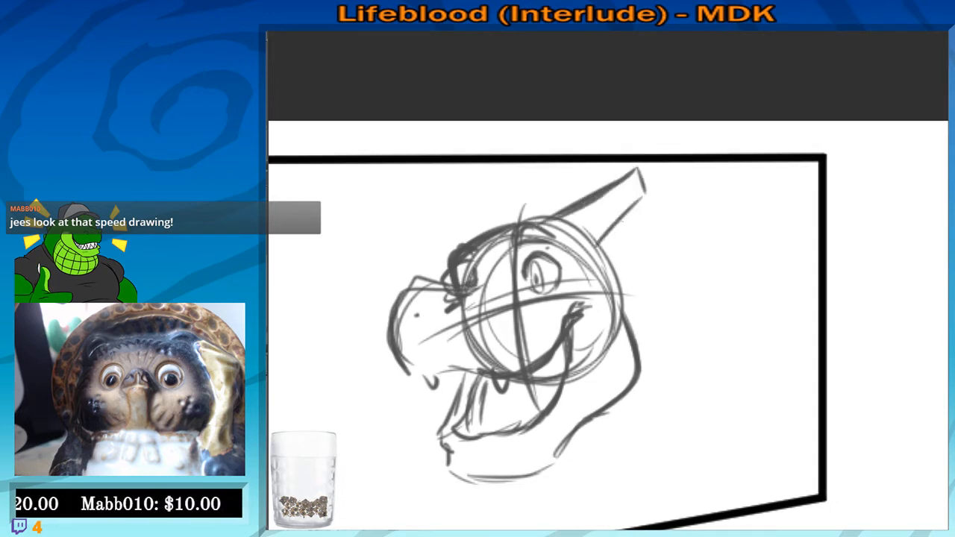
{"action": "left_click_drag", "start_coordinate": [646, 191], "coordinate": [587, 254]}
{"action": "mouse_move", "coordinate": [459, 247]}
{"action": "left_mouse_down"}
{"action": "mouse_move", "coordinate": [474, 180]}
{"action": "mouse_move", "coordinate": [483, 227]}
{"action": "left_mouse_up"}
{"action": "mouse_move", "coordinate": [476, 179]}
{"action": "left_mouse_down"}
{"action": "mouse_move", "coordinate": [449, 241]}
{"action": "mouse_move", "coordinate": [486, 171]}
{"action": "left_mouse_up"}
{"action": "mouse_move", "coordinate": [487, 170]}
{"action": "left_mouse_down"}
{"action": "mouse_move", "coordinate": [480, 235]}
{"action": "mouse_move", "coordinate": [495, 207]}
{"action": "mouse_move", "coordinate": [461, 246]}
{"action": "mouse_move", "coordinate": [510, 171]}
{"action": "mouse_move", "coordinate": [522, 221]}
{"action": "mouse_move", "coordinate": [468, 230]}
{"action": "mouse_move", "coordinate": [538, 233]}
{"action": "left_mouse_up"}
{"action": "key", "text": "ctrl+z"}
{"action": "key", "text": "ctrl+z"}
{"action": "key", "text": "ctrl+z"}
{"action": "key", "text": "ctrl+z"}
{"action": "key", "text": "ctrl+z"}
{"action": "key", "text": "ctrl+z"}
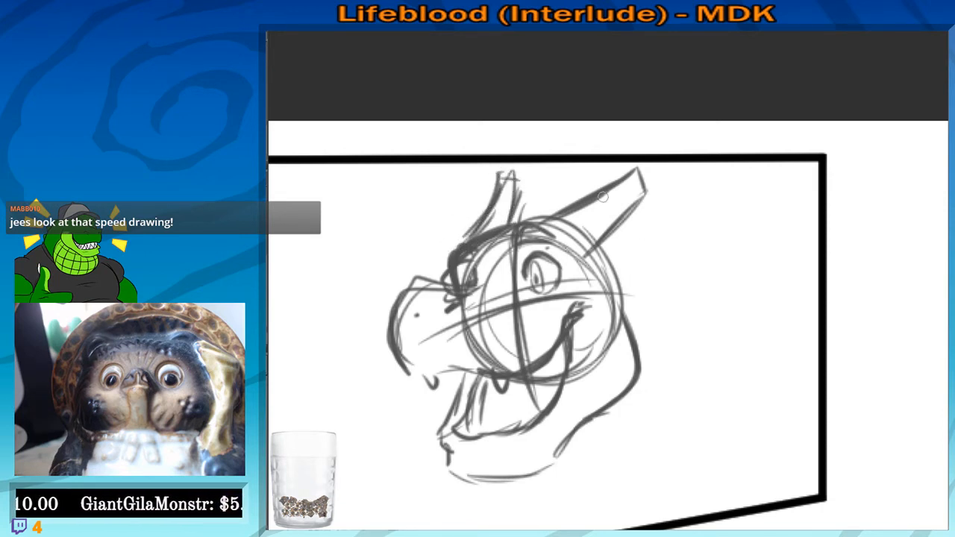
Draw the back of the head below the near horn and extend it into a thick, sloping nape, undoing failed strokes
{"action": "scroll", "coordinate": [602, 197], "scroll_direction": "down", "scroll_amount": 2}
{"action": "left_click_drag", "start_coordinate": [611, 232], "coordinate": [635, 264]}
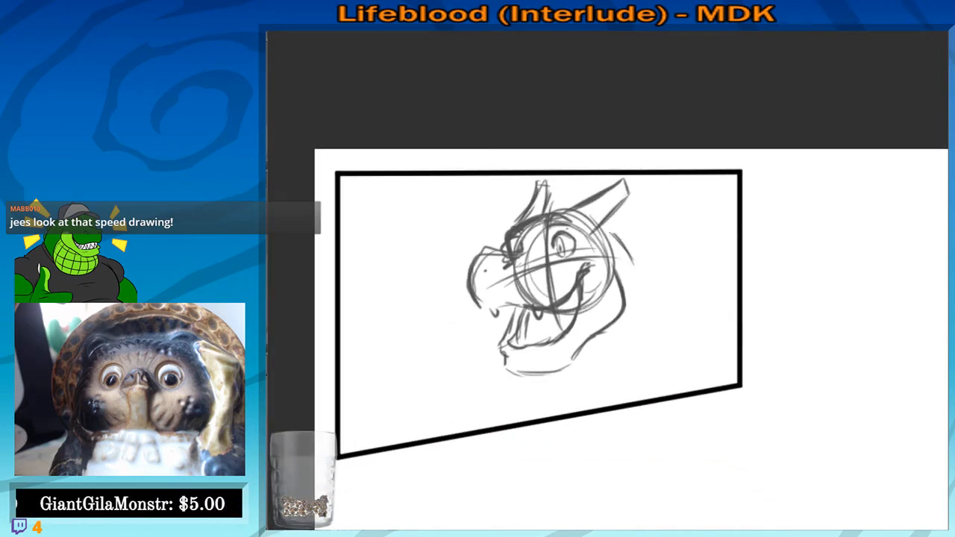
{"action": "key", "text": "ctrl+z"}
{"action": "left_click_drag", "start_coordinate": [610, 224], "coordinate": [638, 261]}
{"action": "key", "text": "ctrl+z"}
{"action": "mouse_move", "coordinate": [610, 217]}
{"action": "left_mouse_down"}
{"action": "mouse_move", "coordinate": [647, 267]}
{"action": "mouse_move", "coordinate": [643, 328]}
{"action": "left_mouse_up"}
{"action": "key", "text": "ctrl+z"}
{"action": "key", "text": "ctrl+z"}
{"action": "mouse_move", "coordinate": [610, 216]}
{"action": "left_mouse_down"}
{"action": "mouse_move", "coordinate": [635, 271]}
{"action": "mouse_move", "coordinate": [670, 302]}
{"action": "left_mouse_up"}
{"action": "left_click_drag", "start_coordinate": [634, 253], "coordinate": [676, 324]}
{"action": "mouse_move", "coordinate": [628, 246]}
{"action": "left_mouse_down"}
{"action": "mouse_move", "coordinate": [654, 284]}
{"action": "mouse_move", "coordinate": [671, 342]}
{"action": "left_mouse_up"}
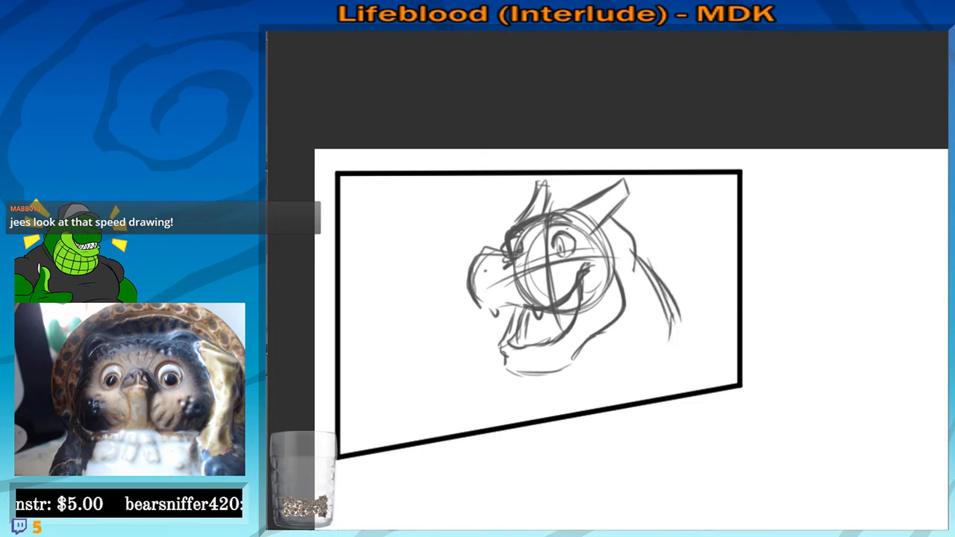
Sketch the throat, the curved base of the neck and both shoulders reaching the frame's edges
{"action": "left_click_drag", "start_coordinate": [629, 287], "coordinate": [624, 386]}
{"action": "mouse_move", "coordinate": [579, 363]}
{"action": "left_mouse_down"}
{"action": "mouse_move", "coordinate": [604, 373]}
{"action": "mouse_move", "coordinate": [573, 381]}
{"action": "mouse_move", "coordinate": [574, 391]}
{"action": "left_mouse_up"}
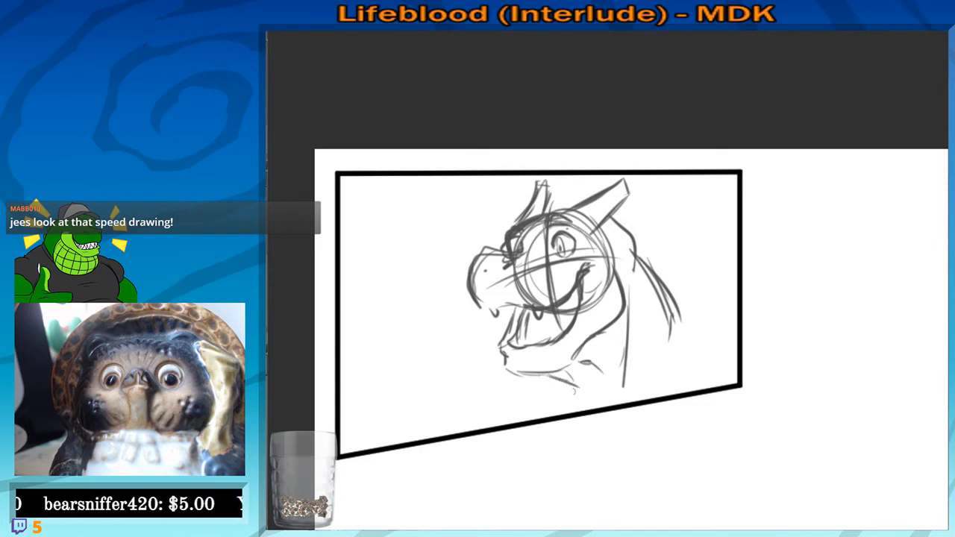
{"action": "mouse_move", "coordinate": [675, 318]}
{"action": "left_mouse_down"}
{"action": "mouse_move", "coordinate": [649, 400]}
{"action": "mouse_move", "coordinate": [714, 353]}
{"action": "mouse_move", "coordinate": [738, 381]}
{"action": "left_mouse_up"}
{"action": "left_click_drag", "start_coordinate": [521, 274], "coordinate": [567, 236]}
{"action": "left_click_drag", "start_coordinate": [608, 349], "coordinate": [575, 382]}
{"action": "mouse_move", "coordinate": [594, 363]}
{"action": "left_mouse_down"}
{"action": "mouse_move", "coordinate": [580, 378]}
{"action": "mouse_move", "coordinate": [660, 365]}
{"action": "mouse_move", "coordinate": [723, 288]}
{"action": "left_mouse_up"}
{"action": "mouse_move", "coordinate": [657, 355]}
{"action": "left_mouse_down"}
{"action": "mouse_move", "coordinate": [712, 318]}
{"action": "mouse_move", "coordinate": [619, 355]}
{"action": "mouse_move", "coordinate": [697, 331]}
{"action": "left_mouse_up"}
{"action": "left_click_drag", "start_coordinate": [613, 348], "coordinate": [574, 381]}
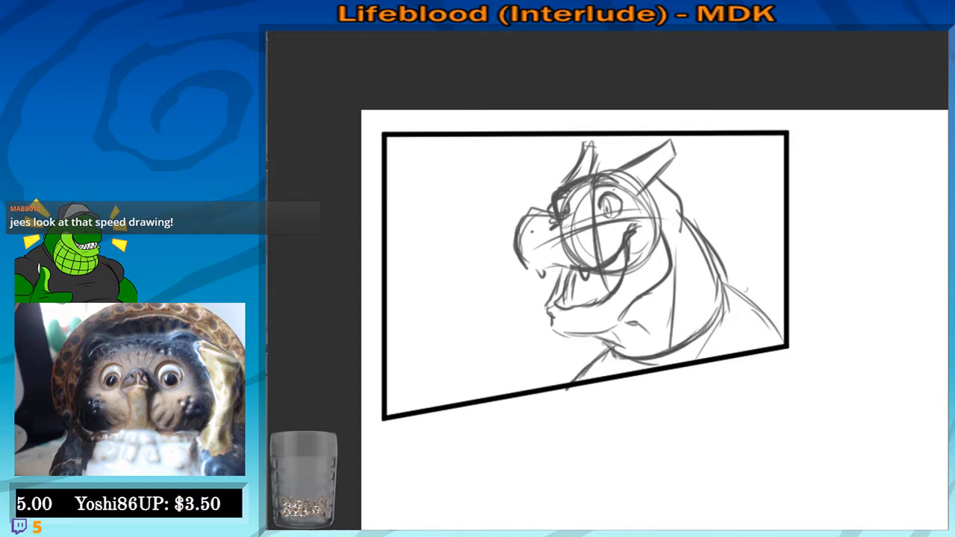
Darken the base of the neck, erase the outer shoulder lines and redraw both shoulders out to the frame
{"action": "mouse_move", "coordinate": [725, 274]}
{"action": "left_mouse_down"}
{"action": "mouse_move", "coordinate": [715, 335]}
{"action": "mouse_move", "coordinate": [725, 327]}
{"action": "left_mouse_up"}
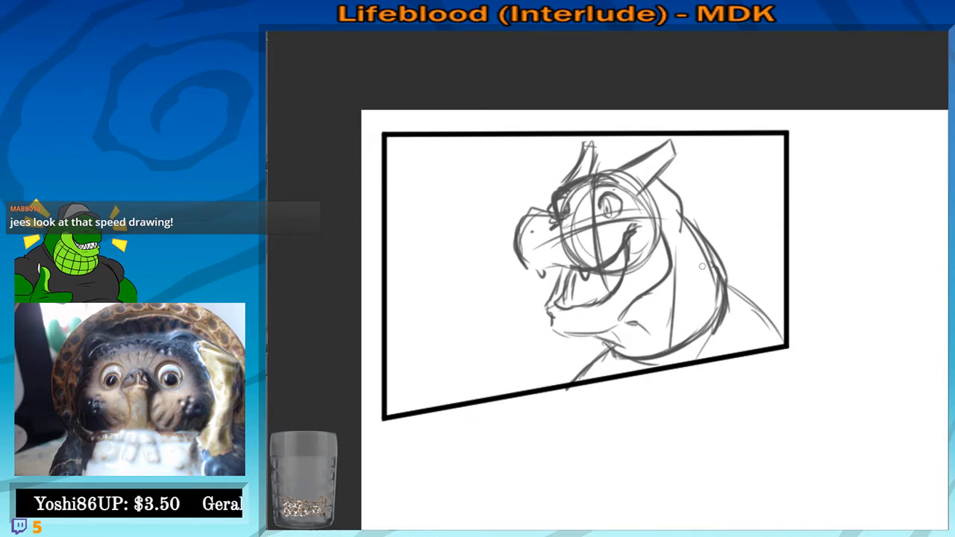
{"action": "key", "text": "e"}
{"action": "left_click_drag", "start_coordinate": [713, 217], "coordinate": [726, 237]}
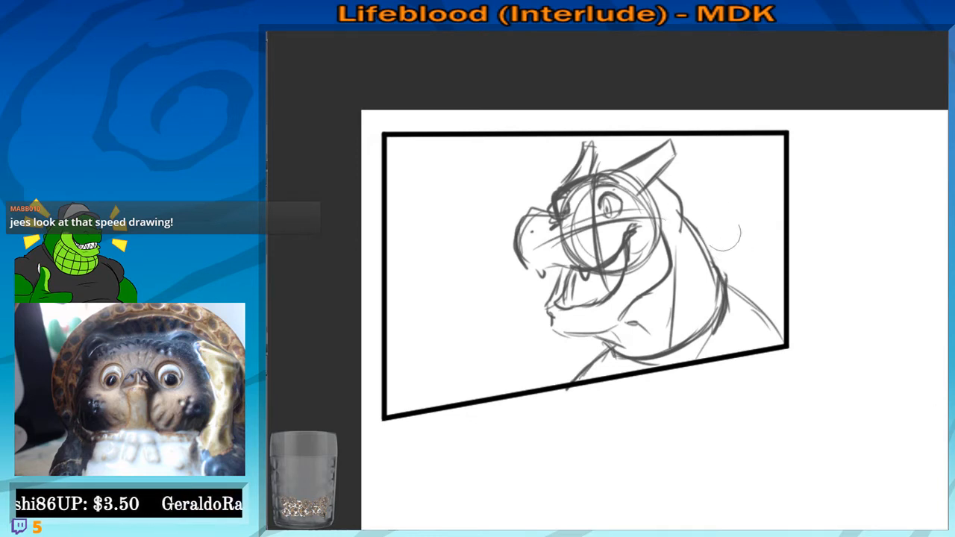
{"action": "mouse_move", "coordinate": [769, 288]}
{"action": "left_mouse_down"}
{"action": "mouse_move", "coordinate": [763, 314]}
{"action": "mouse_move", "coordinate": [779, 316]}
{"action": "left_mouse_up"}
{"action": "left_click_drag", "start_coordinate": [590, 369], "coordinate": [573, 388]}
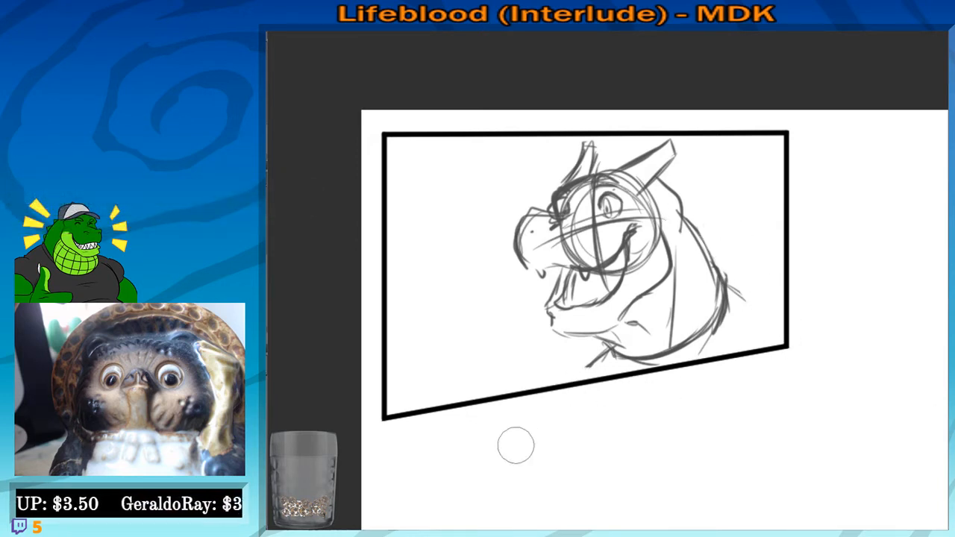
{"action": "left_click_drag", "start_coordinate": [736, 247], "coordinate": [691, 227]}
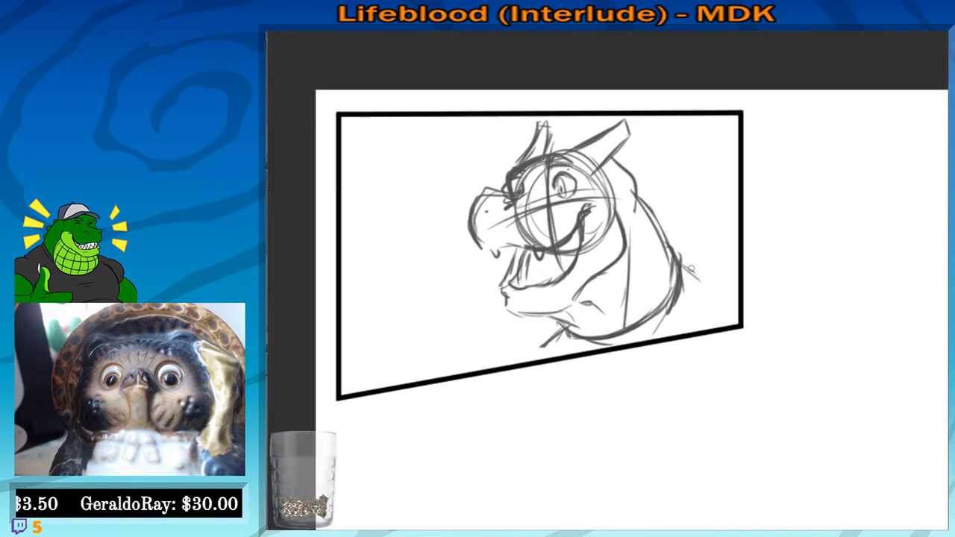
{"action": "left_click_drag", "start_coordinate": [691, 268], "coordinate": [738, 300]}
{"action": "mouse_move", "coordinate": [547, 331]}
{"action": "left_mouse_down"}
{"action": "mouse_move", "coordinate": [514, 354]}
{"action": "mouse_move", "coordinate": [565, 327]}
{"action": "left_mouse_up"}
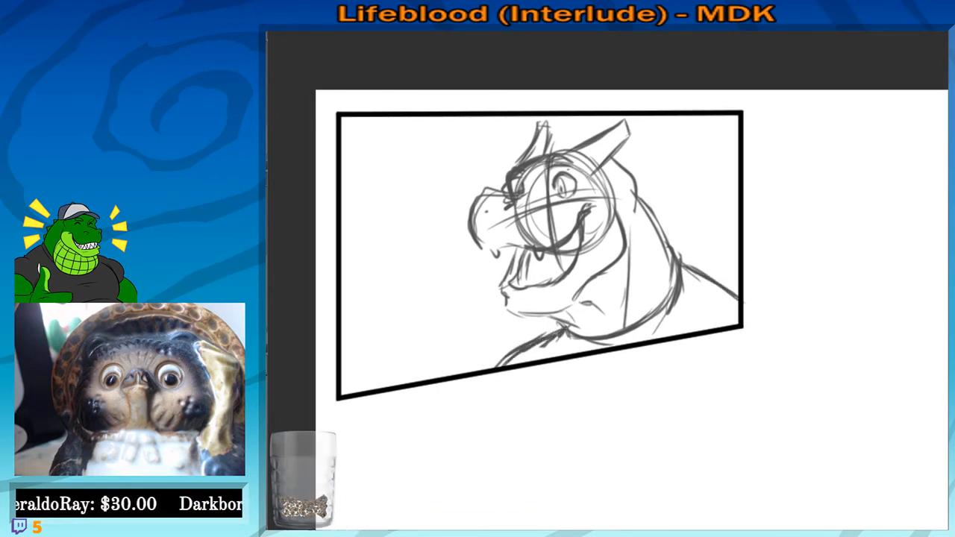
Strengthen the nape and lower jaw outlines and erase the stray throat lines beneath the chin
{"action": "left_click_drag", "start_coordinate": [633, 187], "coordinate": [678, 272]}
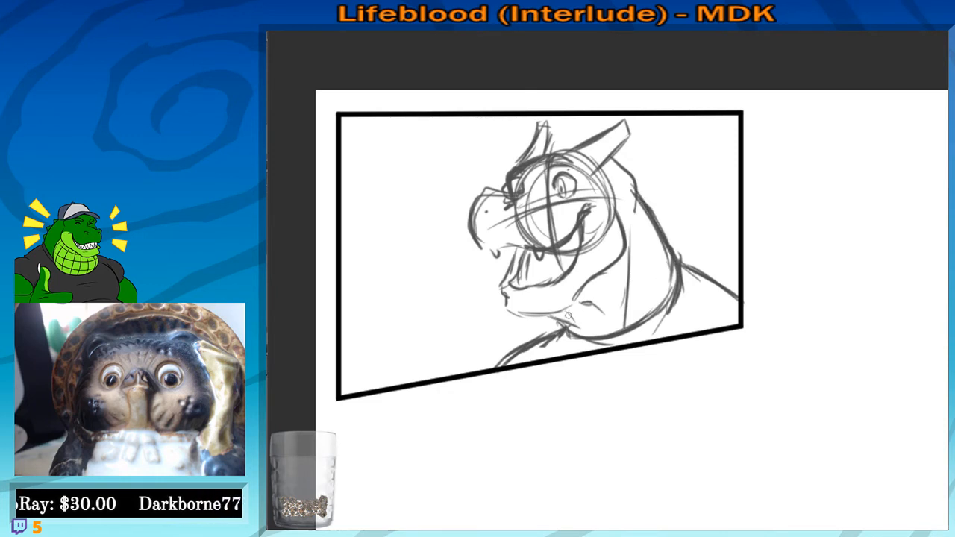
{"action": "mouse_move", "coordinate": [567, 313]}
{"action": "left_mouse_down"}
{"action": "mouse_move", "coordinate": [571, 324]}
{"action": "mouse_move", "coordinate": [605, 306]}
{"action": "mouse_move", "coordinate": [627, 273]}
{"action": "mouse_move", "coordinate": [575, 307]}
{"action": "mouse_move", "coordinate": [613, 307]}
{"action": "left_mouse_up"}
{"action": "key", "text": "e"}
Draw a curved contour down the side of the neck and a short throat line below the chin, undoing unwanted strokes
{"action": "key", "text": "b"}
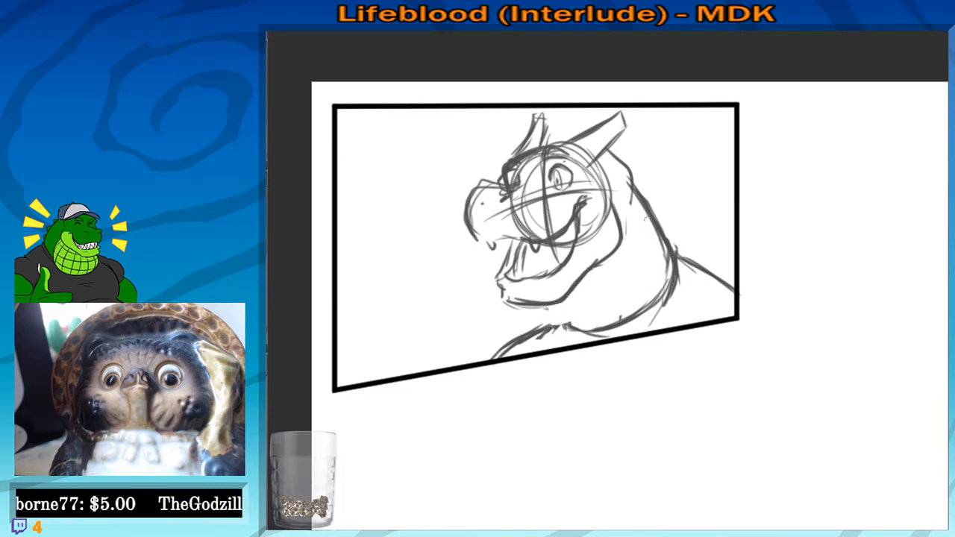
{"action": "left_click_drag", "start_coordinate": [621, 221], "coordinate": [639, 304]}
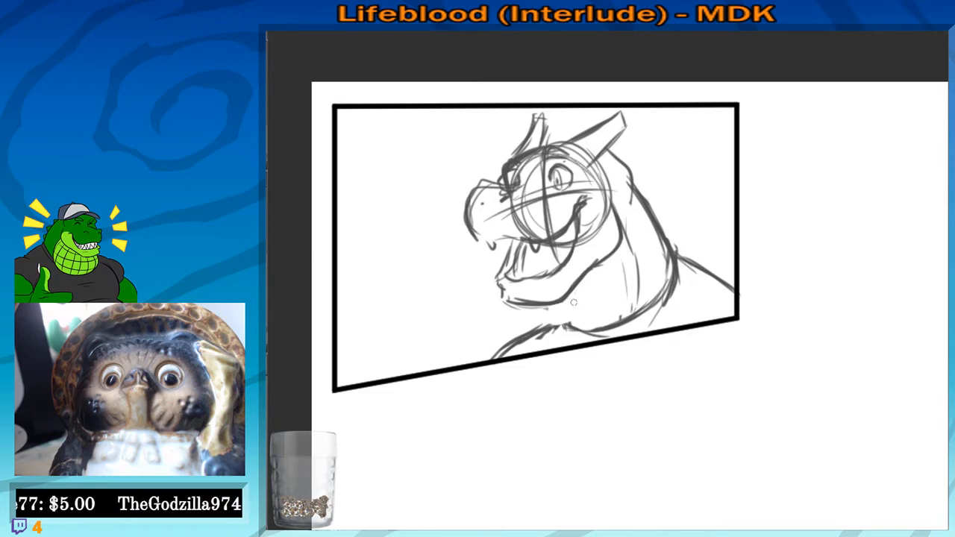
{"action": "left_click_drag", "start_coordinate": [573, 302], "coordinate": [578, 326]}
{"action": "key", "text": "ctrl+z"}
{"action": "key", "text": "ctrl+z"}
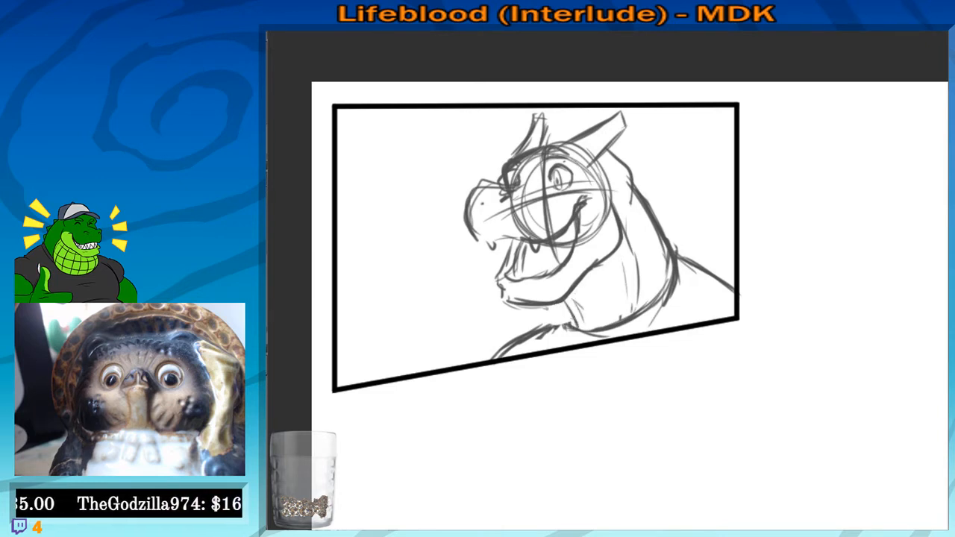
Add short strokes at the neck base and rear shoulder, erase the rough front shoulder and redraw it as a clean line past the frame
{"action": "mouse_move", "coordinate": [664, 236]}
{"action": "left_mouse_down"}
{"action": "mouse_move", "coordinate": [673, 267]}
{"action": "mouse_move", "coordinate": [648, 325]}
{"action": "left_mouse_up"}
{"action": "left_click_drag", "start_coordinate": [677, 256], "coordinate": [717, 266]}
{"action": "mouse_move", "coordinate": [563, 331]}
{"action": "left_mouse_down"}
{"action": "mouse_move", "coordinate": [486, 368]}
{"action": "mouse_move", "coordinate": [550, 321]}
{"action": "mouse_move", "coordinate": [542, 324]}
{"action": "left_mouse_up"}
{"action": "key", "text": "e"}
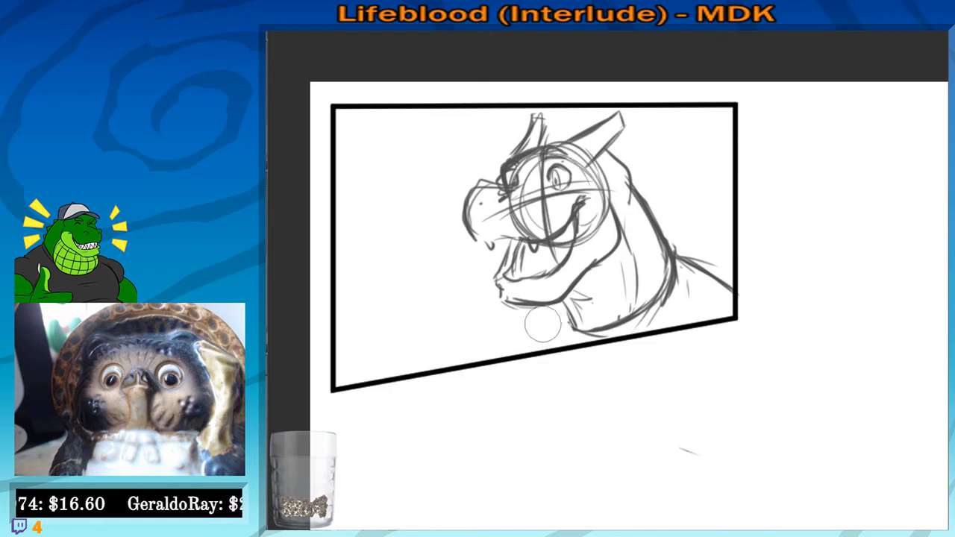
{"action": "key", "text": "b"}
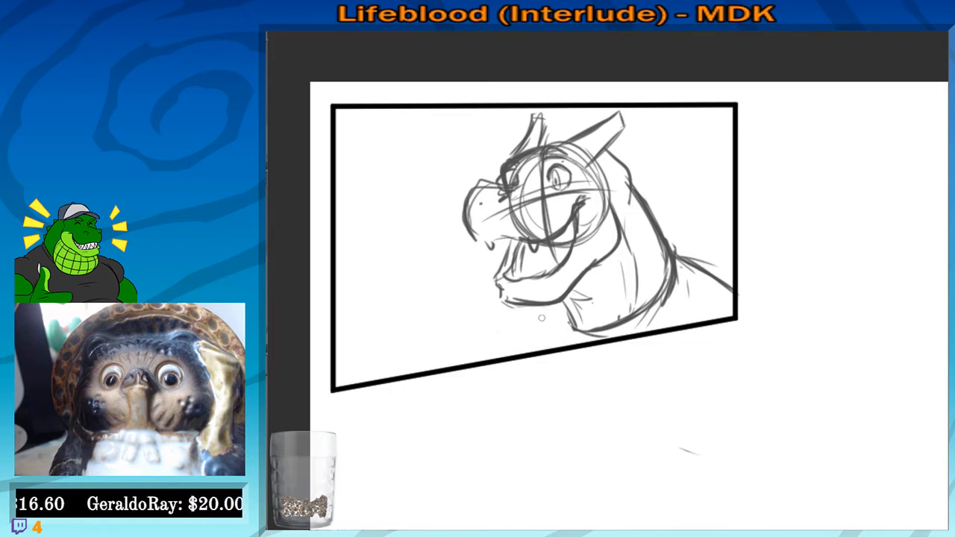
{"action": "mouse_move", "coordinate": [563, 303]}
{"action": "left_mouse_down"}
{"action": "mouse_move", "coordinate": [500, 357]}
{"action": "mouse_move", "coordinate": [574, 323]}
{"action": "mouse_move", "coordinate": [598, 333]}
{"action": "left_mouse_up"}
{"action": "left_click_drag", "start_coordinate": [534, 323], "coordinate": [480, 372]}
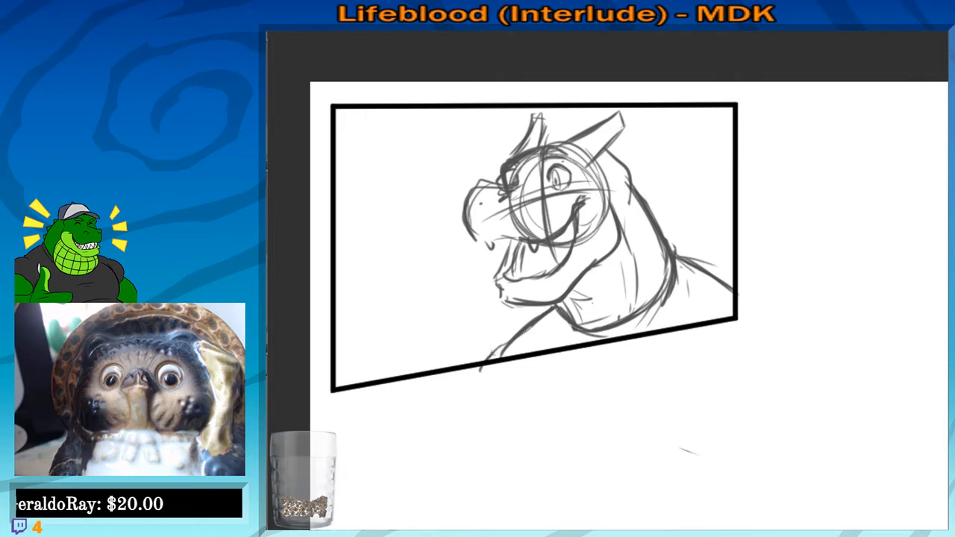
Sketch a narrow diamond shape in front of the muzzle inside the inset panel, with a short dash between them
{"action": "left_click_drag", "start_coordinate": [594, 348], "coordinate": [670, 377]}
{"action": "scroll", "coordinate": [533, 309], "scroll_direction": "down", "scroll_amount": 4}
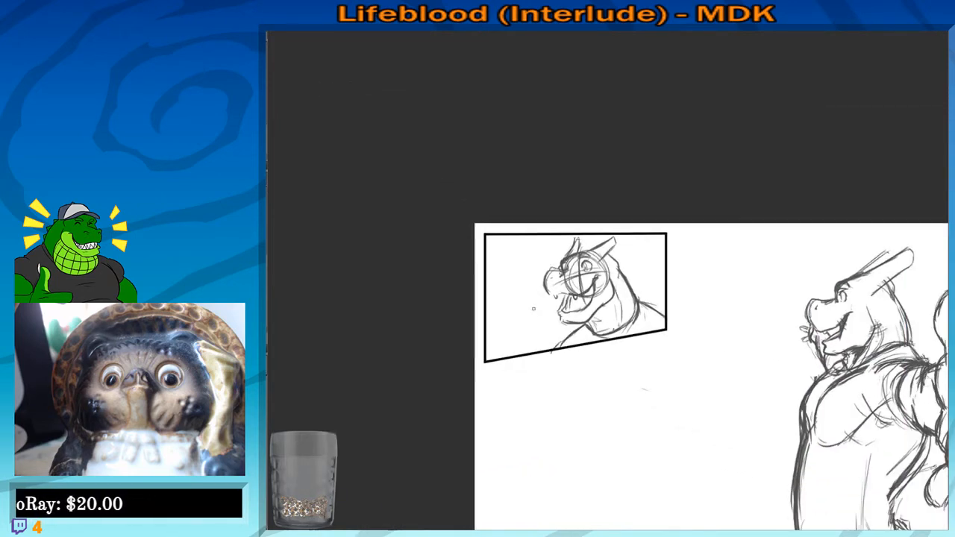
{"action": "left_click_drag", "start_coordinate": [617, 405], "coordinate": [613, 271]}
{"action": "scroll", "coordinate": [586, 228], "scroll_direction": "up", "scroll_amount": 2}
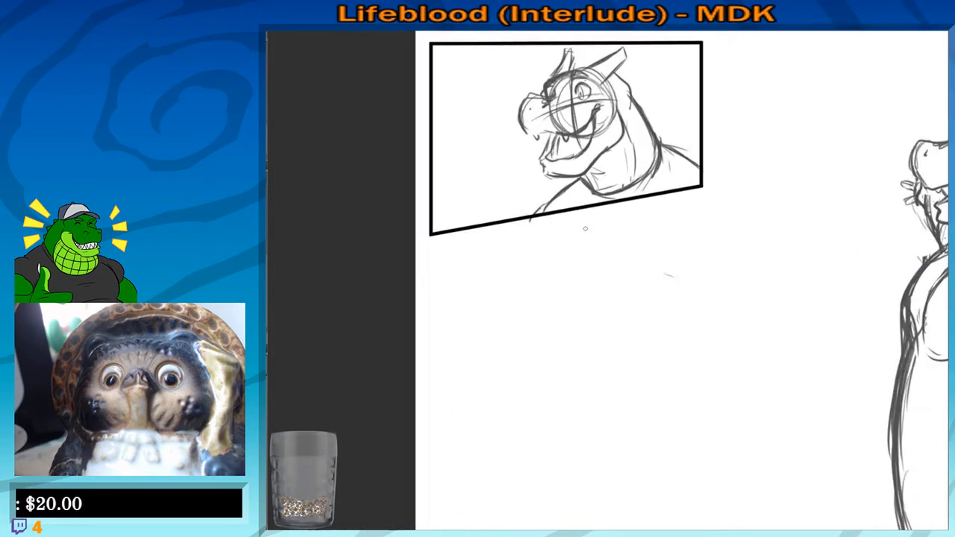
{"action": "left_click_drag", "start_coordinate": [505, 234], "coordinate": [496, 319]}
{"action": "mouse_move", "coordinate": [446, 209]}
{"action": "left_mouse_down"}
{"action": "mouse_move", "coordinate": [437, 248]}
{"action": "mouse_move", "coordinate": [461, 289]}
{"action": "left_mouse_up"}
{"action": "left_click_drag", "start_coordinate": [438, 255], "coordinate": [457, 286]}
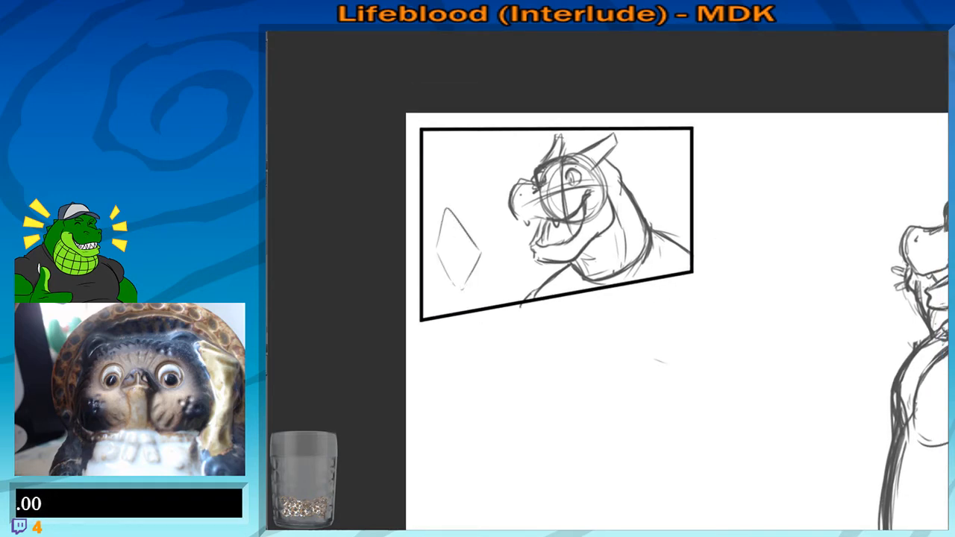
{"action": "left_click_drag", "start_coordinate": [492, 251], "coordinate": [506, 236]}
Lightly sketch a large round bubble below the inset panel with a small pointed tail aimed at the standing figure
{"action": "left_click_drag", "start_coordinate": [701, 221], "coordinate": [618, 162]}
{"action": "scroll", "coordinate": [615, 161], "scroll_direction": "down", "scroll_amount": 2}
{"action": "left_click_drag", "start_coordinate": [620, 250], "coordinate": [600, 199]}
{"action": "key", "text": "ctrl+z"}
{"action": "mouse_move", "coordinate": [550, 173]}
{"action": "left_mouse_down"}
{"action": "mouse_move", "coordinate": [502, 227]}
{"action": "mouse_move", "coordinate": [512, 253]}
{"action": "left_mouse_up"}
{"action": "mouse_move", "coordinate": [589, 180]}
{"action": "left_mouse_down"}
{"action": "mouse_move", "coordinate": [546, 275]}
{"action": "mouse_move", "coordinate": [566, 176]}
{"action": "left_mouse_up"}
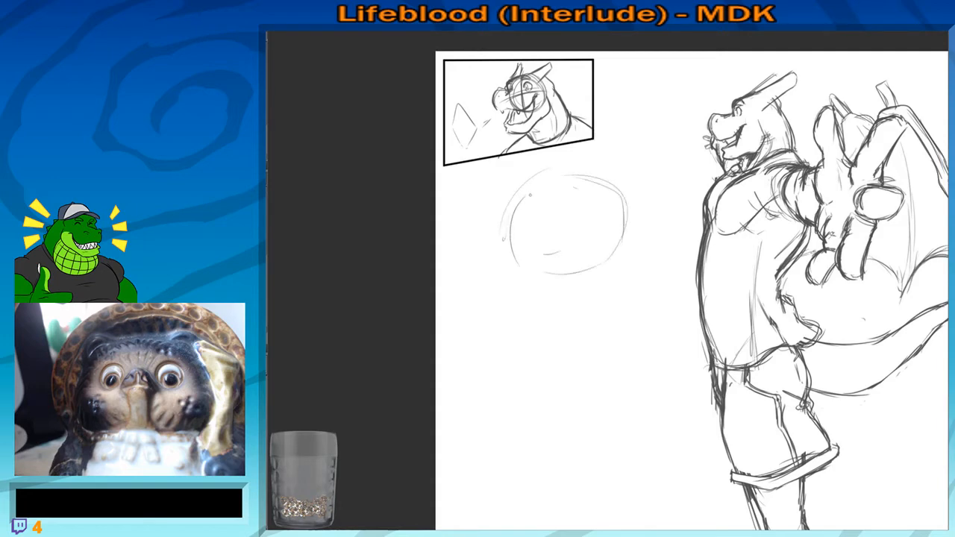
{"action": "left_click_drag", "start_coordinate": [623, 196], "coordinate": [628, 204]}
{"action": "scroll", "coordinate": [350, 336], "scroll_direction": "down", "scroll_amount": 1}
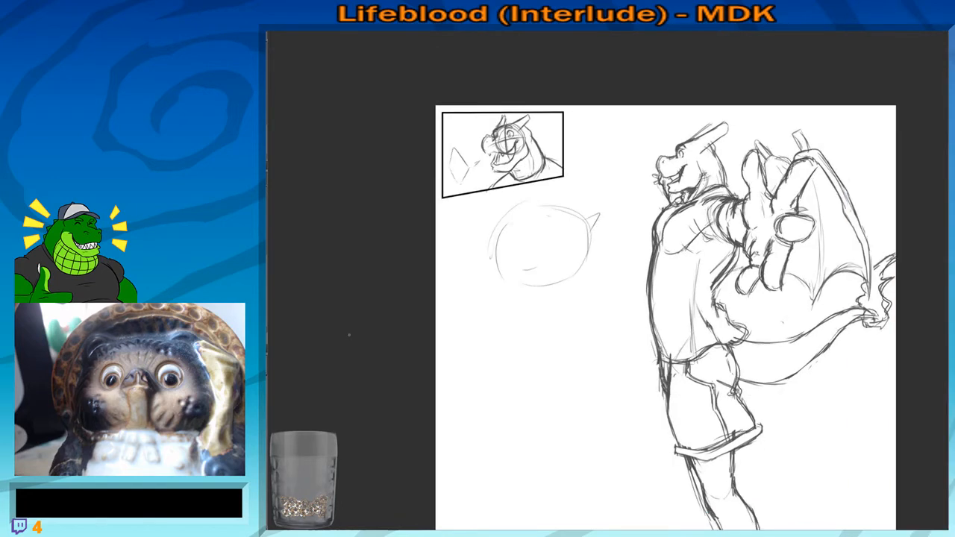
Examine the whole page's composition and the empty space beside the figure's torso and legs
{"action": "left_click_drag", "start_coordinate": [519, 314], "coordinate": [516, 190]}
{"action": "scroll", "coordinate": [517, 190], "scroll_direction": "down", "scroll_amount": 2}
{"action": "left_click_drag", "start_coordinate": [545, 264], "coordinate": [559, 300]}
{"action": "scroll", "coordinate": [542, 252], "scroll_direction": "up", "scroll_amount": 1}
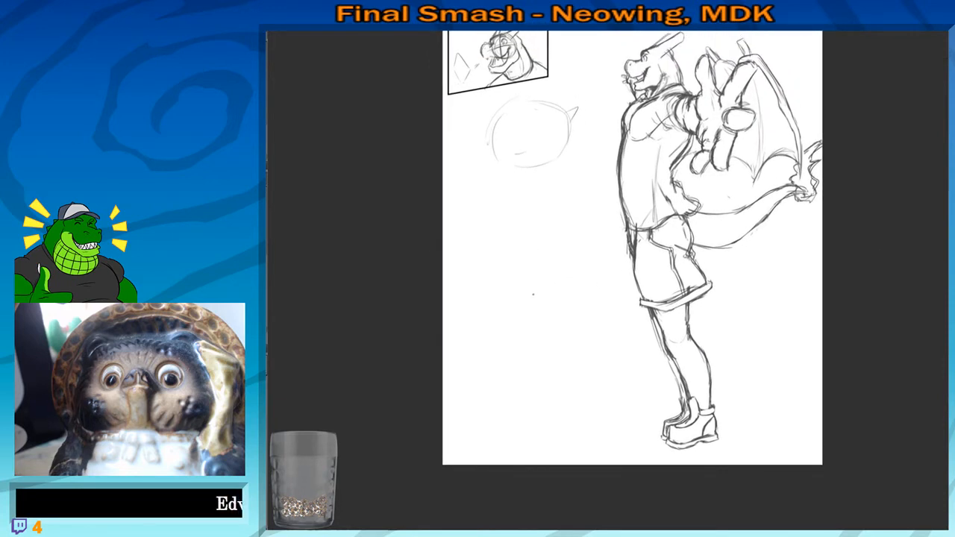
{"action": "left_click_drag", "start_coordinate": [541, 336], "coordinate": [544, 331]}
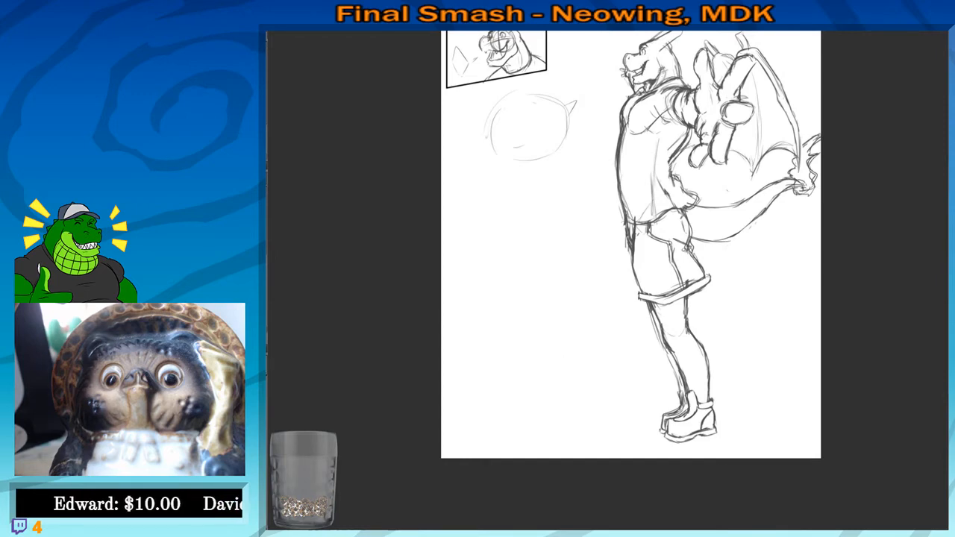
{"action": "scroll", "coordinate": [459, 242], "scroll_direction": "up", "scroll_amount": 4}
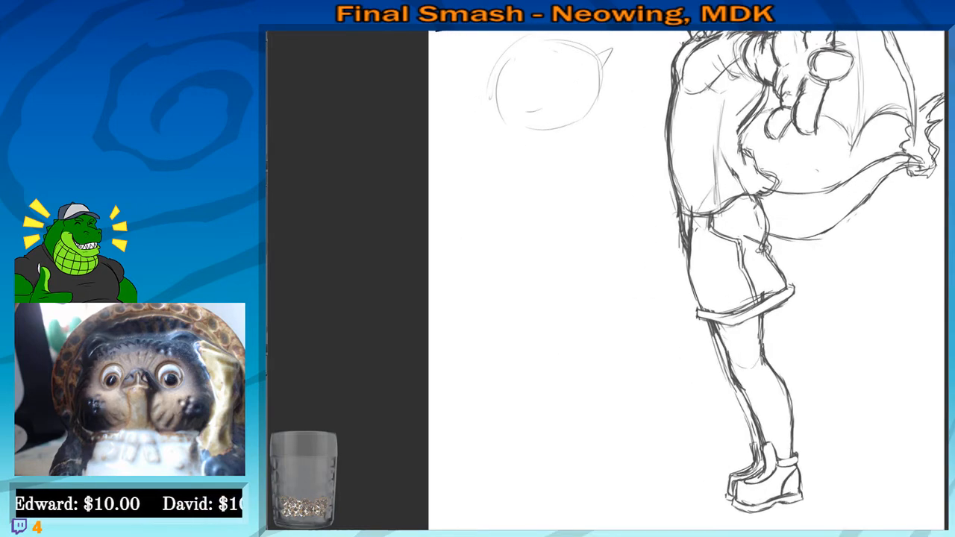
{"action": "left_click_drag", "start_coordinate": [423, 234], "coordinate": [383, 190]}
{"action": "scroll", "coordinate": [452, 380], "scroll_direction": "up", "scroll_amount": 5}
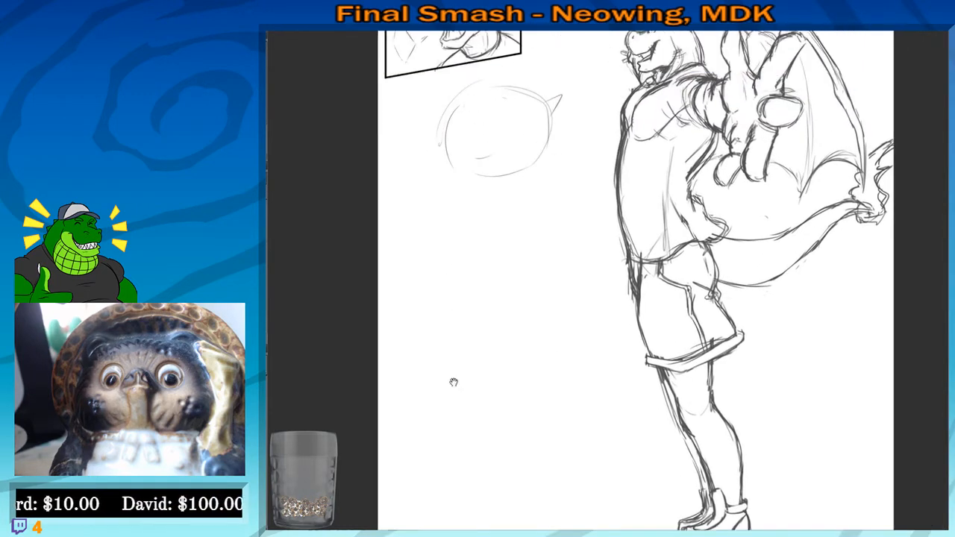
{"action": "scroll", "coordinate": [379, 270], "scroll_direction": "down", "scroll_amount": 4}
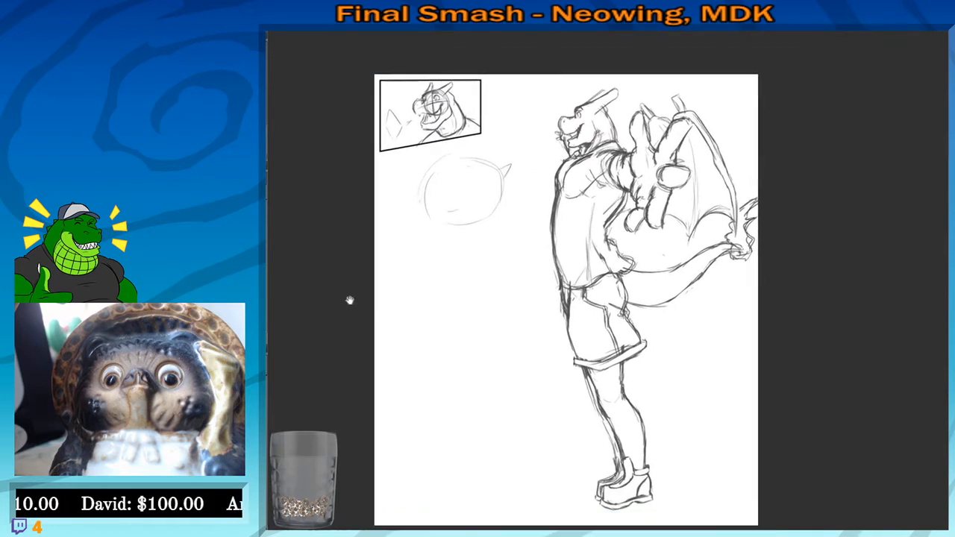
{"action": "left_click_drag", "start_coordinate": [454, 278], "coordinate": [516, 286]}
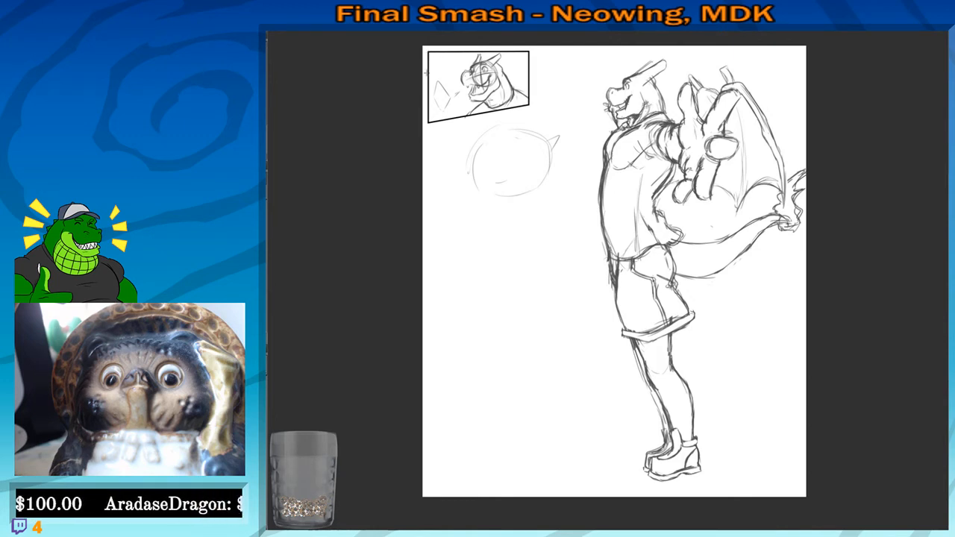
Draw straight margin lines down the page's left edge and across its bottom edge, undoing the unwanted bottom stroke
{"action": "left_click_drag", "start_coordinate": [427, 73], "coordinate": [427, 497]}
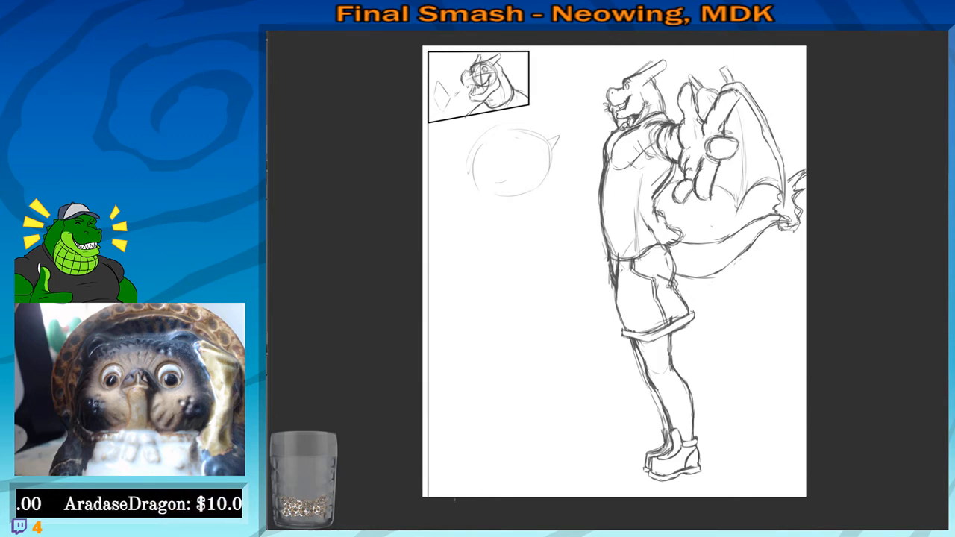
{"action": "left_click_drag", "start_coordinate": [473, 375], "coordinate": [463, 408]}
{"action": "left_click_drag", "start_coordinate": [472, 466], "coordinate": [456, 331]}
{"action": "scroll", "coordinate": [441, 365], "scroll_direction": "up", "scroll_amount": 1}
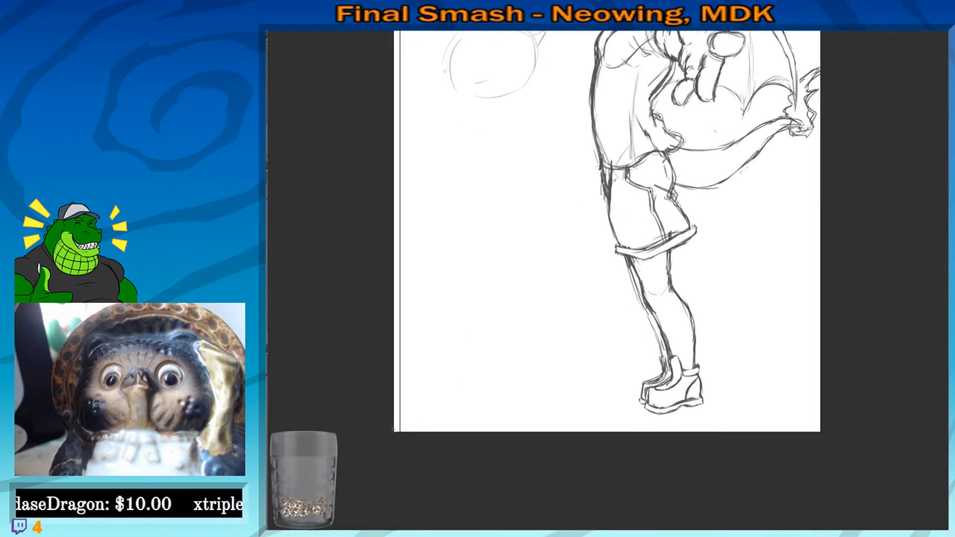
{"action": "left_click_drag", "start_coordinate": [394, 430], "coordinate": [510, 424]}
{"action": "key", "text": "ctrl+z"}
{"action": "left_click_drag", "start_coordinate": [424, 426], "coordinate": [820, 427]}
Draw a four-sided panel frame with a downward-slanting top edge beside the figure's legs, undoing the first attempt
{"action": "mouse_move", "coordinate": [377, 311]}
{"action": "left_mouse_down"}
{"action": "mouse_move", "coordinate": [401, 470]}
{"action": "mouse_move", "coordinate": [393, 404]}
{"action": "left_mouse_up"}
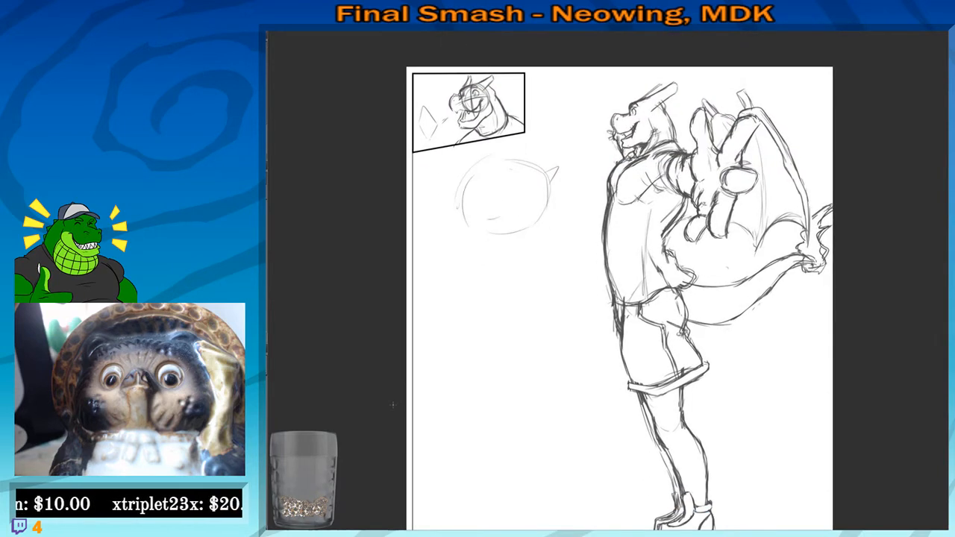
{"action": "scroll", "coordinate": [393, 404], "scroll_direction": "up", "scroll_amount": 2}
{"action": "left_click_drag", "start_coordinate": [413, 340], "coordinate": [351, 274]}
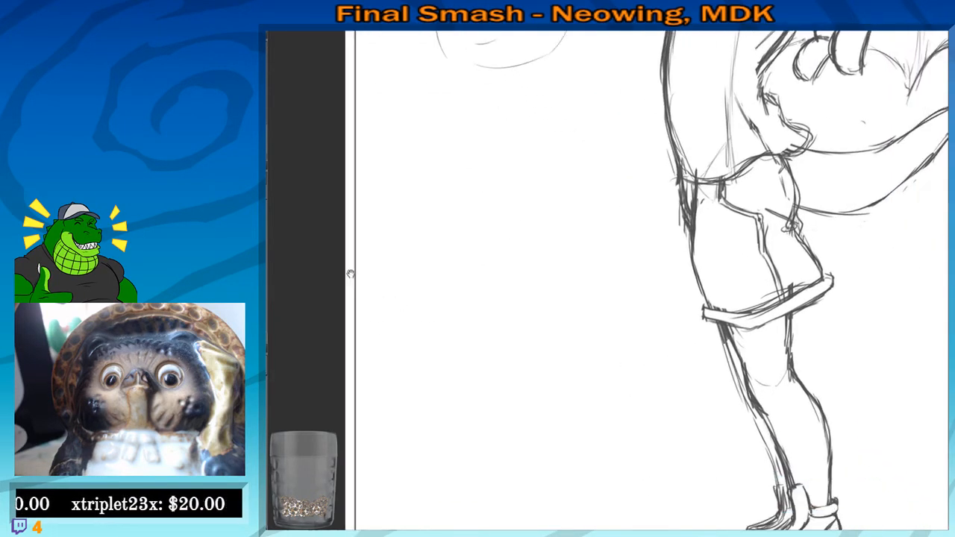
{"action": "left_click_drag", "start_coordinate": [517, 384], "coordinate": [524, 302]}
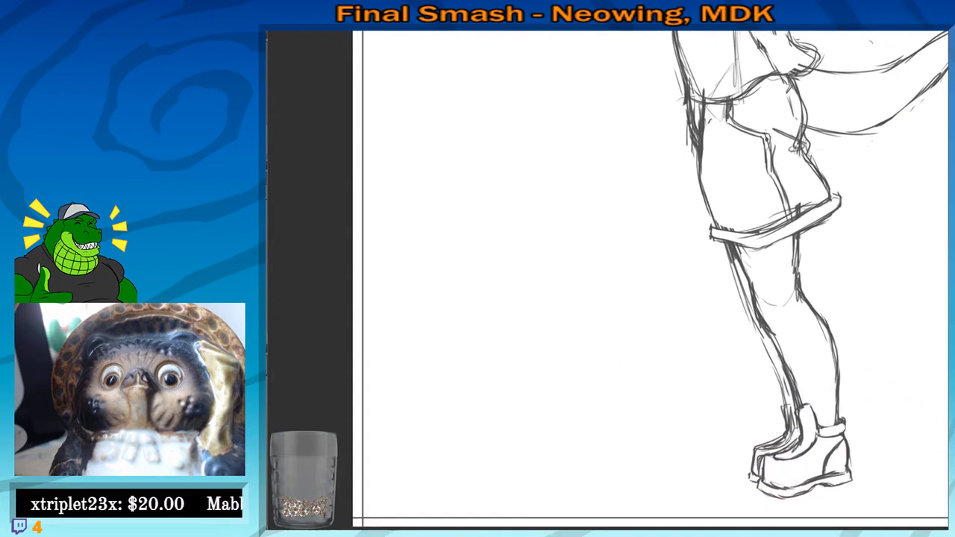
{"action": "left_click_drag", "start_coordinate": [413, 298], "coordinate": [462, 309]}
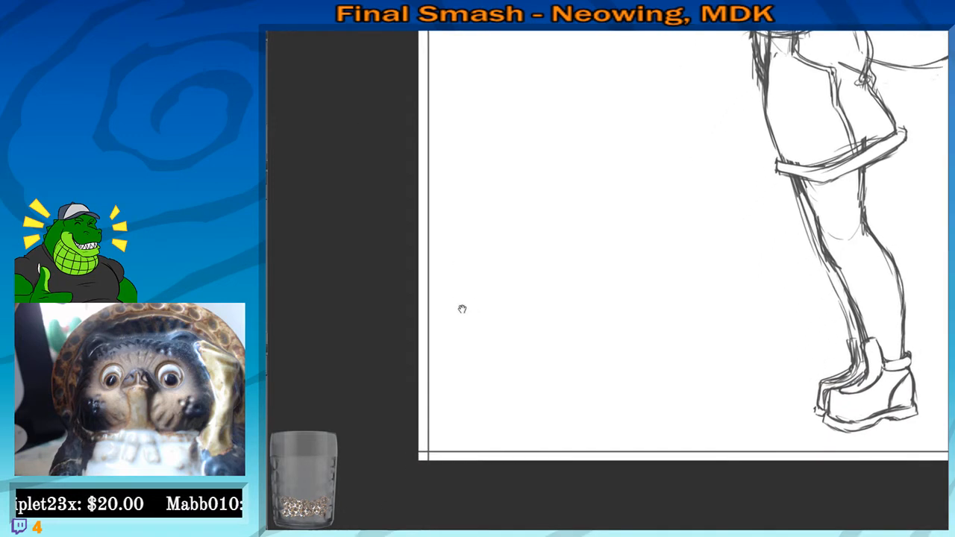
{"action": "scroll", "coordinate": [447, 272], "scroll_direction": "up", "scroll_amount": 4}
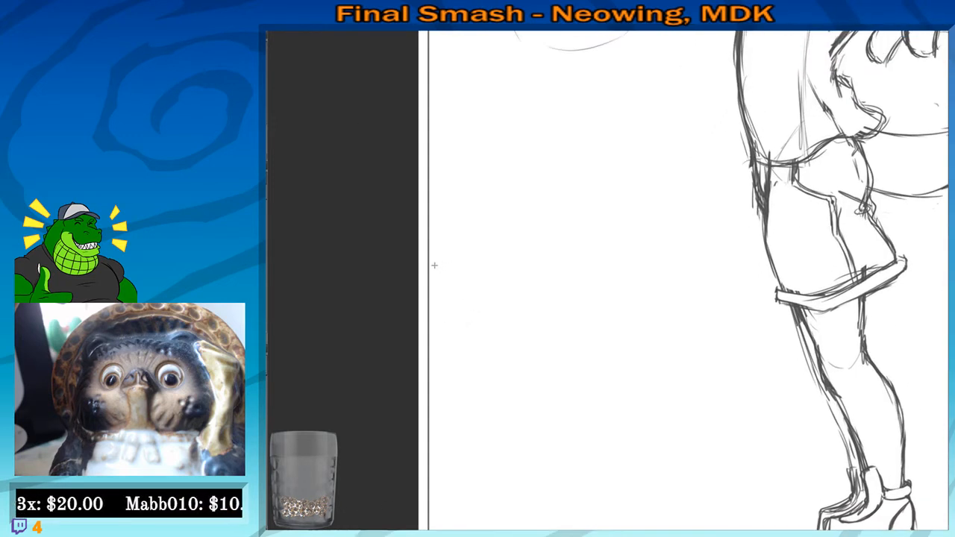
{"action": "mouse_move", "coordinate": [435, 263]}
{"action": "left_mouse_down"}
{"action": "mouse_move", "coordinate": [439, 380]}
{"action": "mouse_move", "coordinate": [567, 362]}
{"action": "mouse_move", "coordinate": [639, 378]}
{"action": "mouse_move", "coordinate": [636, 313]}
{"action": "left_mouse_up"}
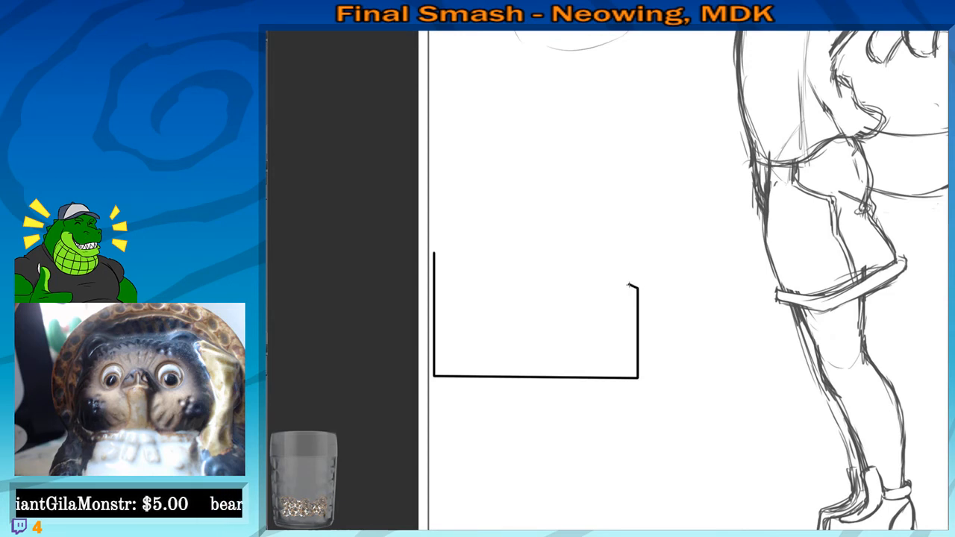
{"action": "key", "text": "ctrl+z"}
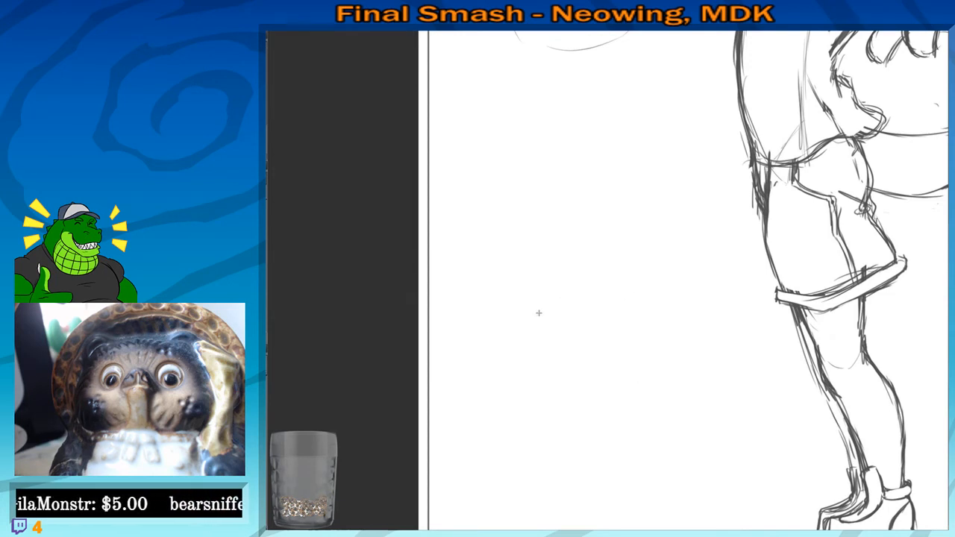
{"action": "mouse_move", "coordinate": [441, 251]}
{"action": "left_mouse_down"}
{"action": "mouse_move", "coordinate": [447, 394]}
{"action": "mouse_move", "coordinate": [621, 399]}
{"action": "mouse_move", "coordinate": [645, 326]}
{"action": "mouse_move", "coordinate": [497, 249]}
{"action": "mouse_move", "coordinate": [442, 251]}
{"action": "left_mouse_up"}
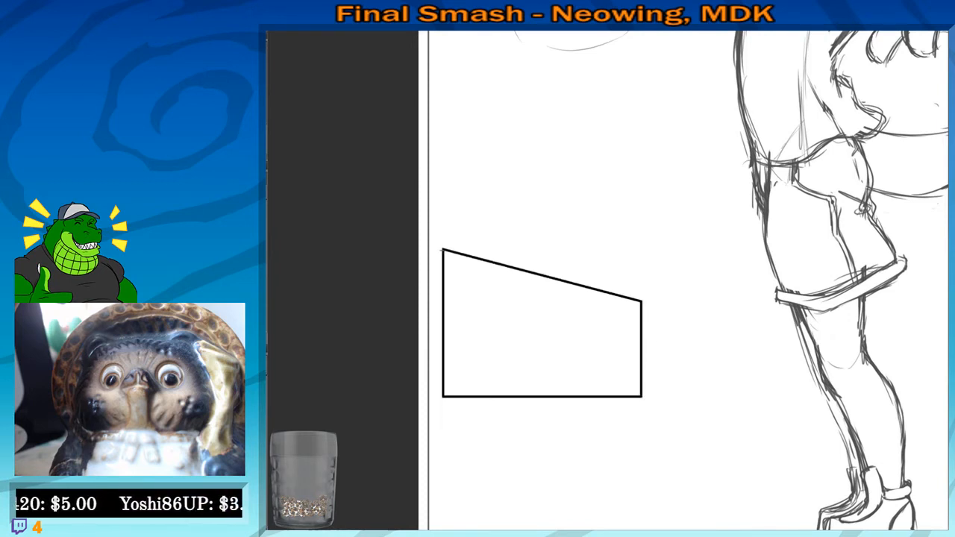
Select the new slanted panel frame with a freehand outline, move it flush against the left margin line and deselect it
{"action": "left_click_drag", "start_coordinate": [514, 365], "coordinate": [512, 310]}
{"action": "scroll", "coordinate": [496, 249], "scroll_direction": "down", "scroll_amount": 2}
{"action": "left_click_drag", "start_coordinate": [349, 188], "coordinate": [324, 281]}
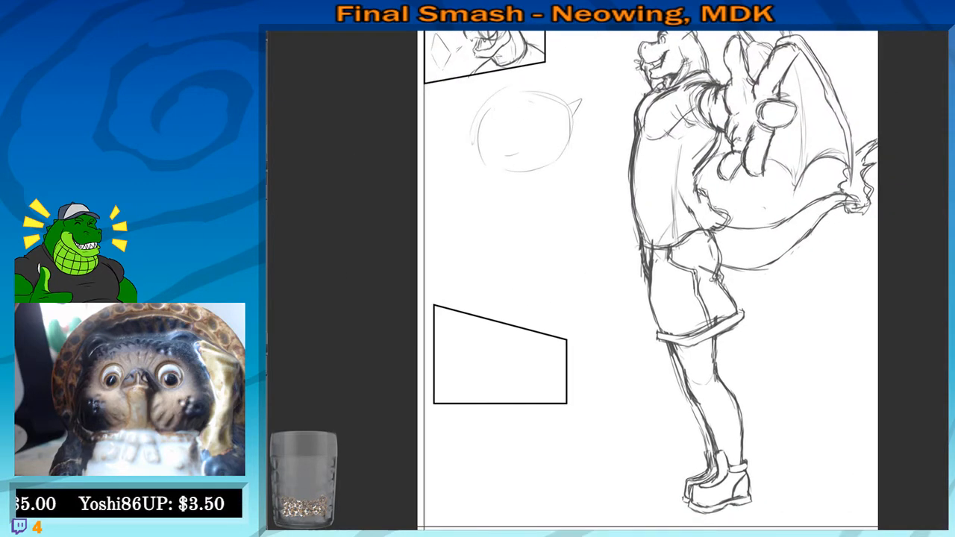
{"action": "left_click_drag", "start_coordinate": [397, 244], "coordinate": [403, 191]}
{"action": "mouse_move", "coordinate": [470, 217]}
{"action": "left_mouse_down"}
{"action": "mouse_move", "coordinate": [428, 358]}
{"action": "mouse_move", "coordinate": [550, 230]}
{"action": "left_mouse_up"}
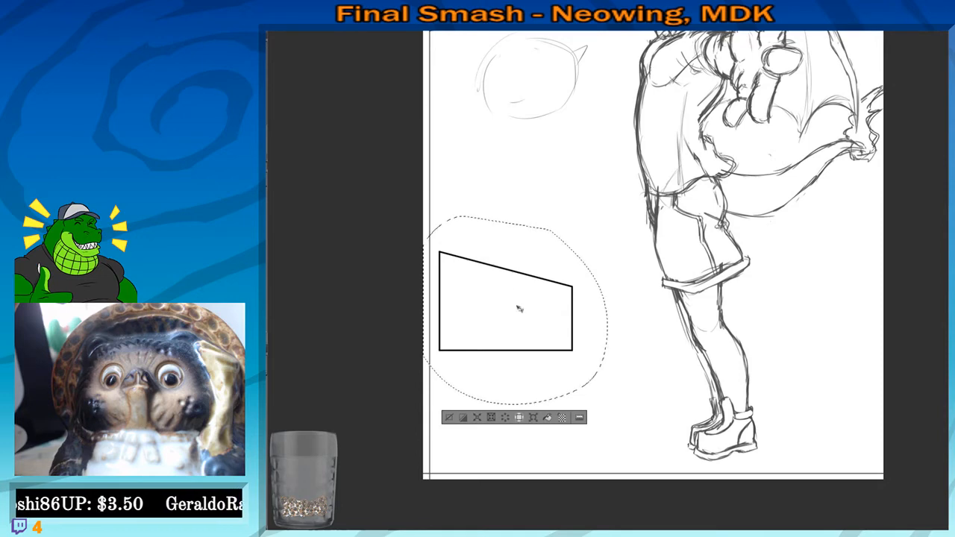
{"action": "left_click_drag", "start_coordinate": [516, 306], "coordinate": [509, 283]}
{"action": "left_click_drag", "start_coordinate": [573, 211], "coordinate": [596, 273]}
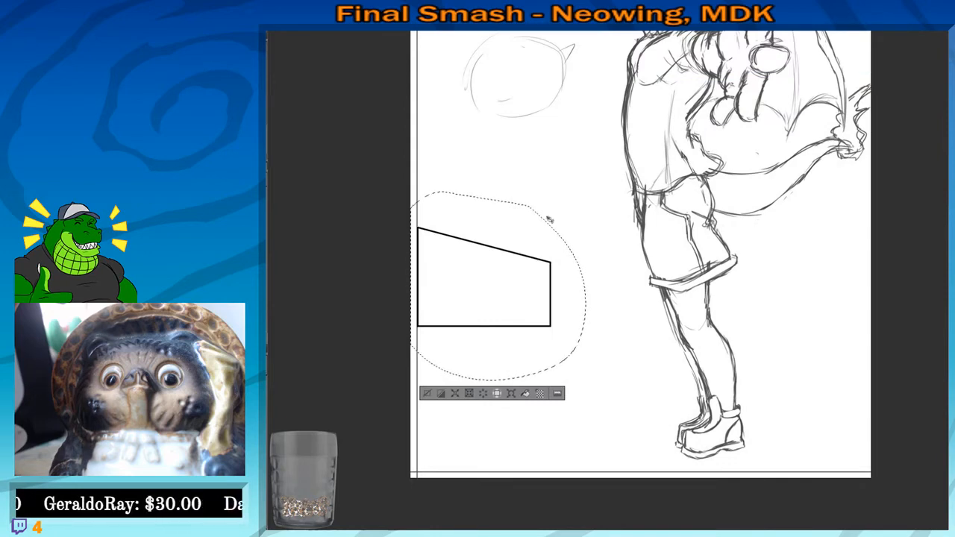
{"action": "scroll", "coordinate": [549, 219], "scroll_direction": "up", "scroll_amount": 2}
{"action": "key", "text": "ctrl+d"}
Examine the slanted panel frame against the left margin, the empty space beneath it and the whole page's composition
{"action": "scroll", "coordinate": [549, 220], "scroll_direction": "up", "scroll_amount": 2}
{"action": "scroll", "coordinate": [422, 271], "scroll_direction": "down", "scroll_amount": 5}
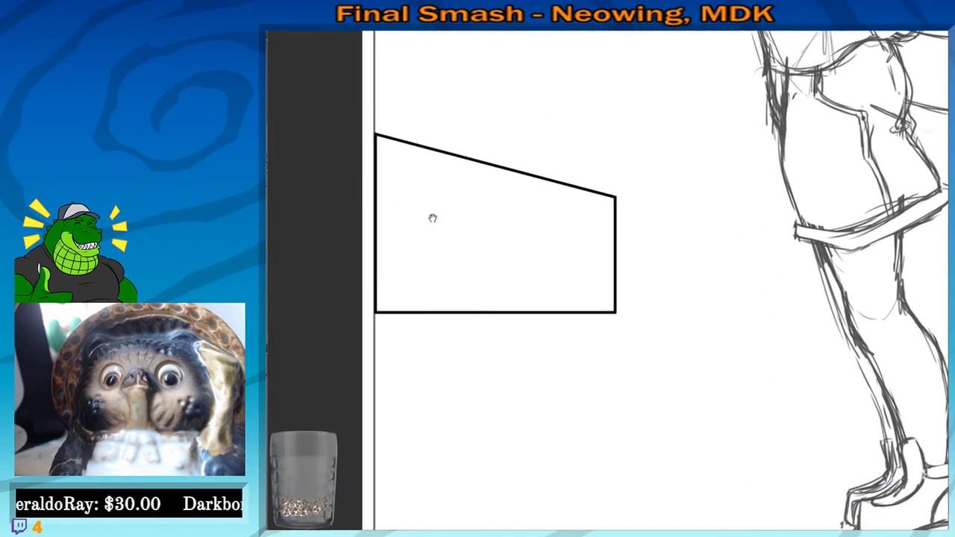
{"action": "scroll", "coordinate": [395, 250], "scroll_direction": "down", "scroll_amount": 3}
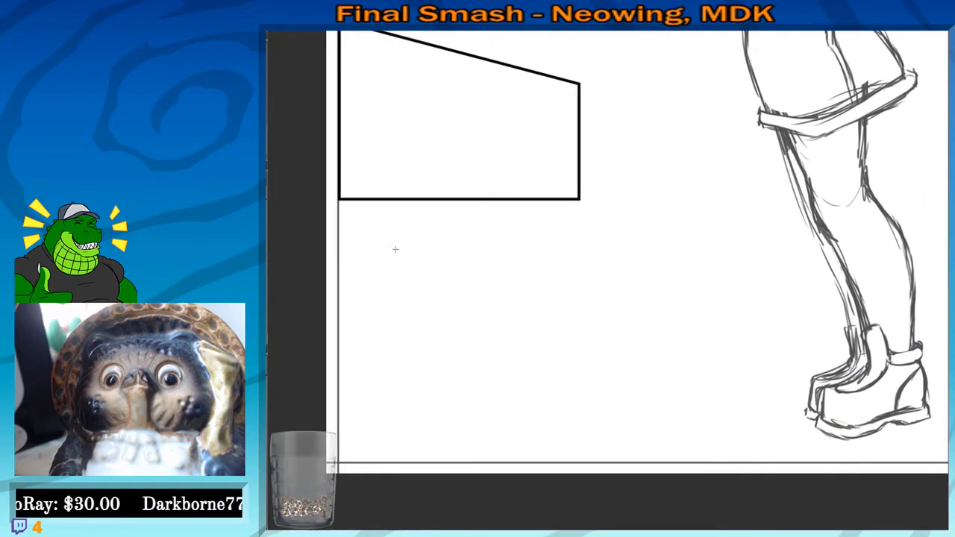
{"action": "scroll", "coordinate": [533, 329], "scroll_direction": "up", "scroll_amount": 2}
{"action": "scroll", "coordinate": [544, 250], "scroll_direction": "down", "scroll_amount": 1}
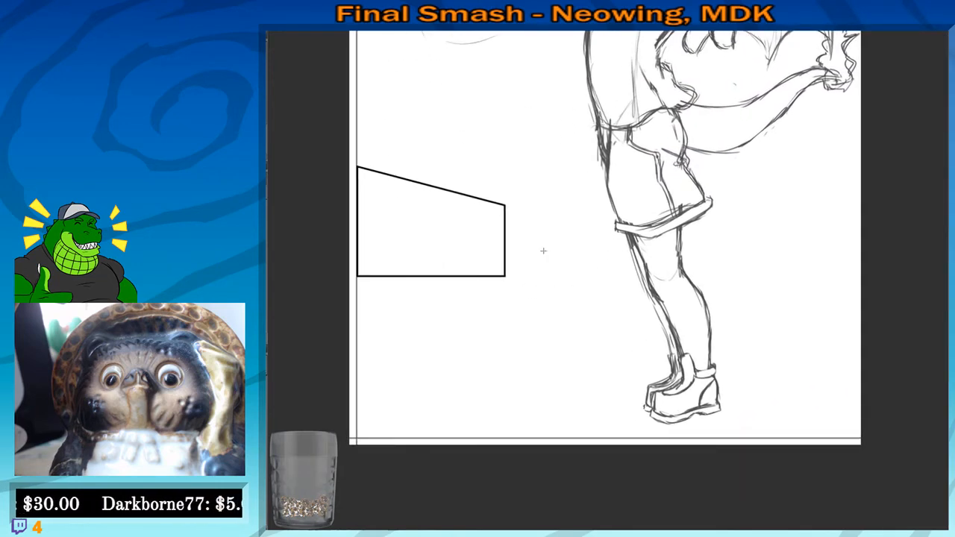
{"action": "scroll", "coordinate": [543, 251], "scroll_direction": "down", "scroll_amount": 2}
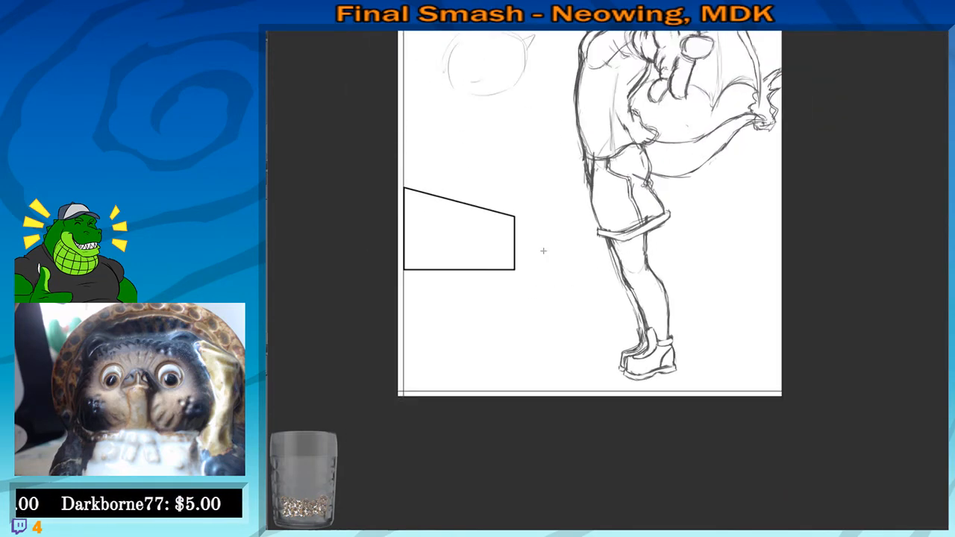
{"action": "scroll", "coordinate": [550, 185], "scroll_direction": "up", "scroll_amount": 2}
{"action": "scroll", "coordinate": [529, 398], "scroll_direction": "down", "scroll_amount": 1}
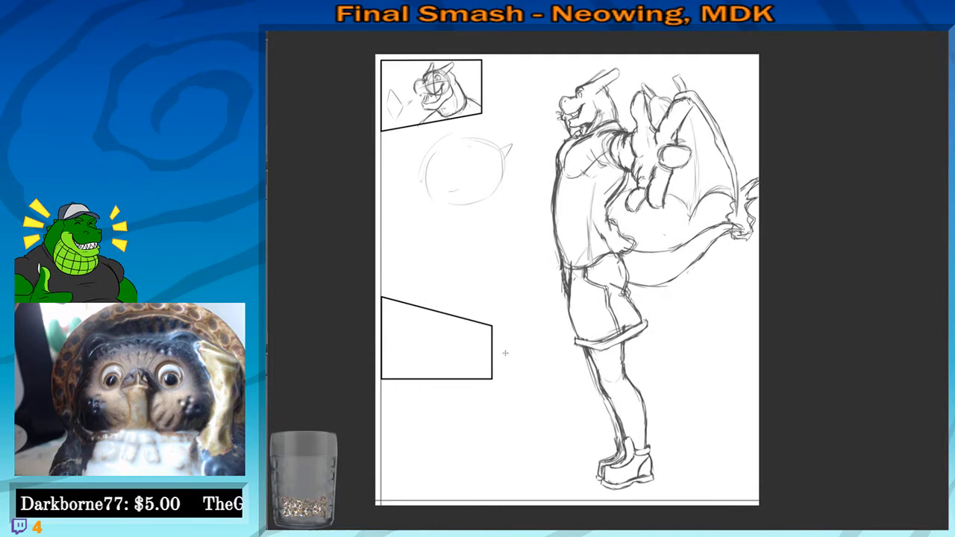
{"action": "left_click_drag", "start_coordinate": [510, 382], "coordinate": [544, 343]}
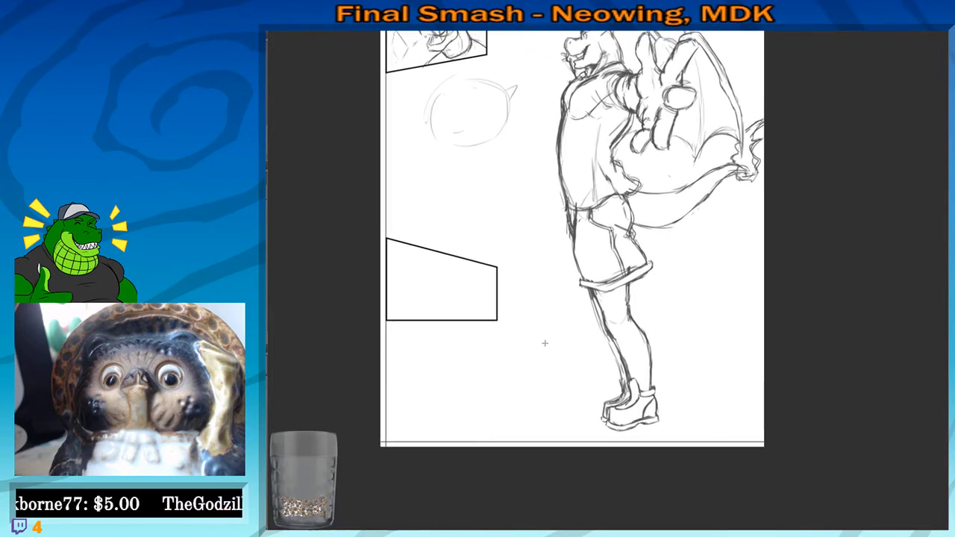
{"action": "scroll", "coordinate": [526, 327], "scroll_direction": "up", "scroll_amount": 1}
{"action": "scroll", "coordinate": [529, 399], "scroll_direction": "down", "scroll_amount": 3}
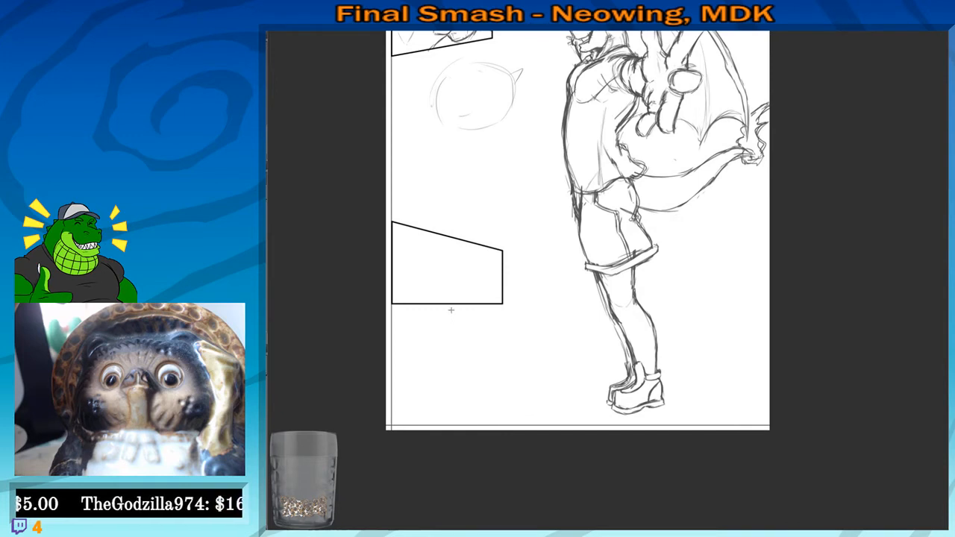
Draw a wide rectangular panel frame just below the slanted panel, offset towards the figure's legs
{"action": "mouse_move", "coordinate": [451, 309]}
{"action": "left_mouse_down"}
{"action": "mouse_move", "coordinate": [449, 363]}
{"action": "mouse_move", "coordinate": [499, 379]}
{"action": "mouse_move", "coordinate": [572, 382]}
{"action": "left_mouse_up"}
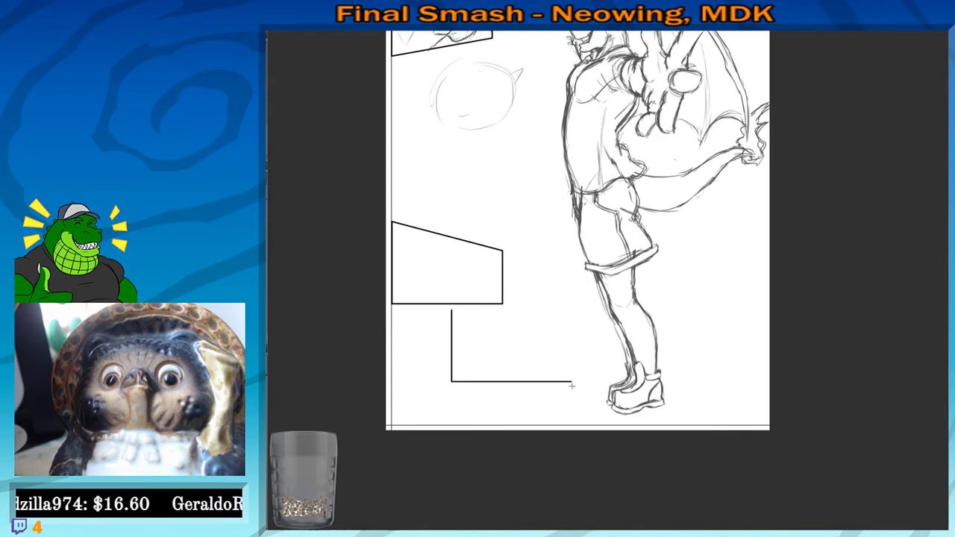
{"action": "mouse_move", "coordinate": [578, 386]}
{"action": "left_mouse_down"}
{"action": "mouse_move", "coordinate": [574, 322]}
{"action": "mouse_move", "coordinate": [544, 311]}
{"action": "mouse_move", "coordinate": [458, 310]}
{"action": "left_mouse_up"}
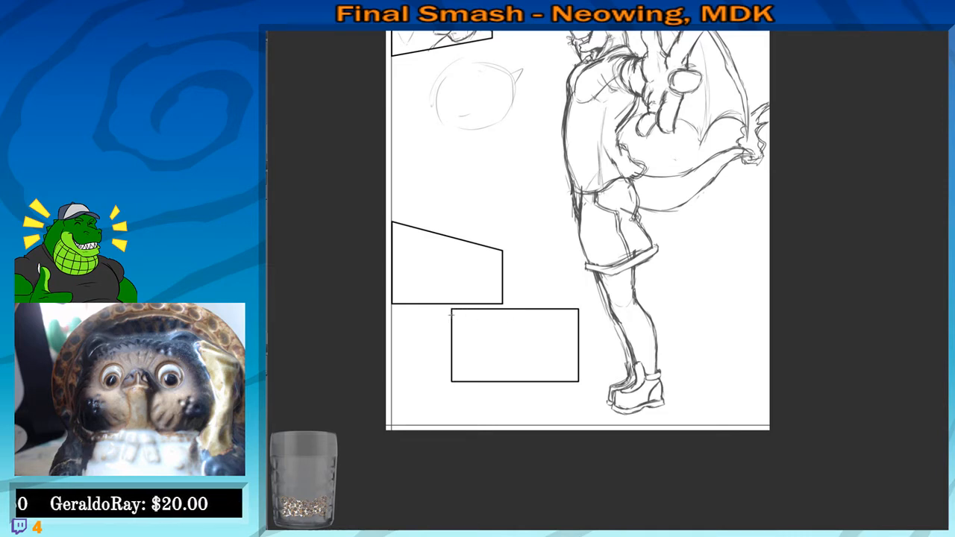
{"action": "mouse_move", "coordinate": [451, 320]}
{"action": "left_mouse_down"}
{"action": "mouse_move", "coordinate": [448, 339]}
{"action": "mouse_move", "coordinate": [441, 271]}
{"action": "left_mouse_up"}
{"action": "scroll", "coordinate": [440, 271], "scroll_direction": "up", "scroll_amount": 5}
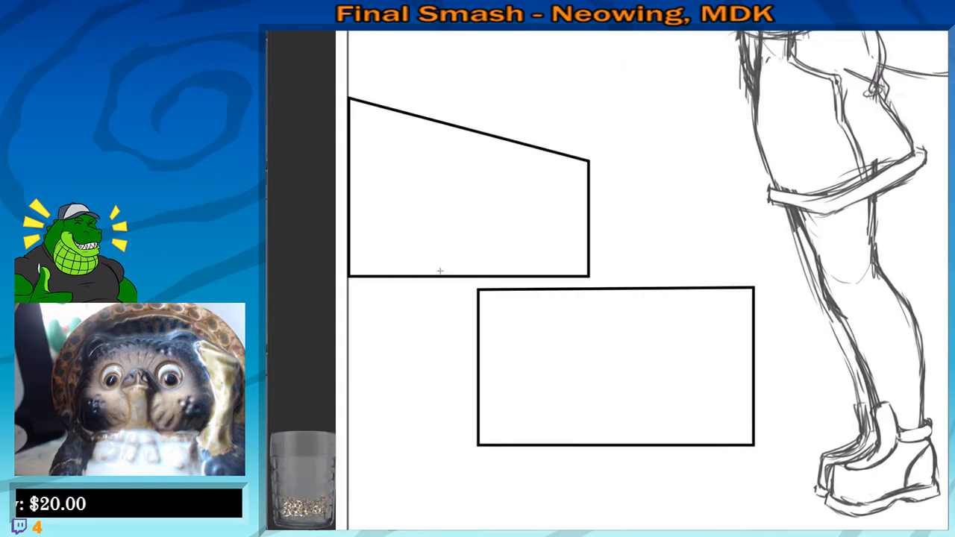
{"action": "left_click_drag", "start_coordinate": [356, 222], "coordinate": [282, 179]}
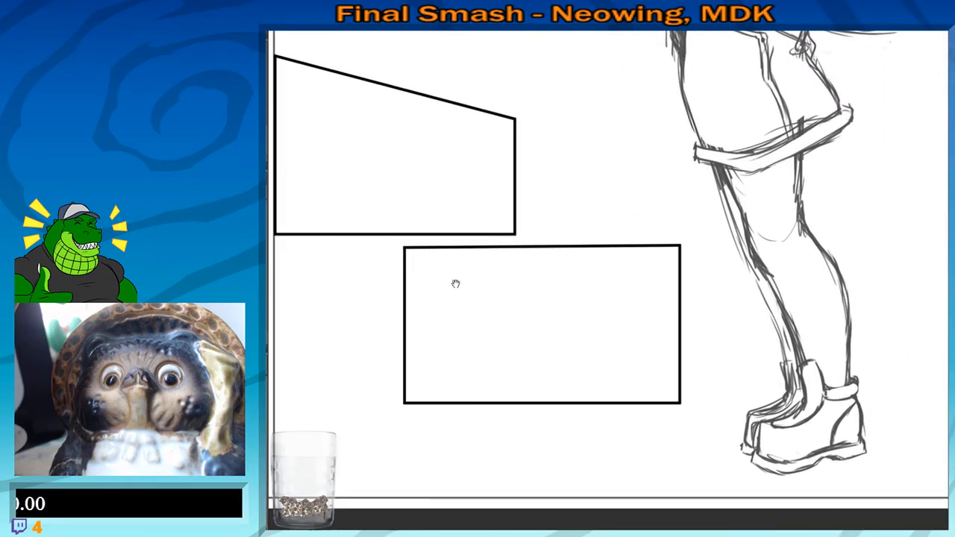
Select the rectangular panel frame with a freehand outline, shift it closer to the left margin line and deselect it
{"action": "scroll", "coordinate": [456, 284], "scroll_direction": "down", "scroll_amount": 3}
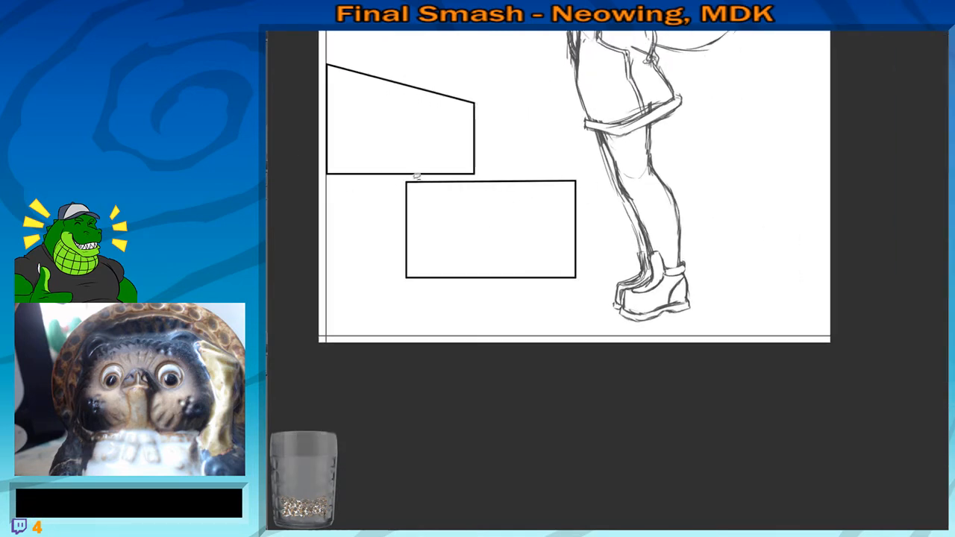
{"action": "mouse_move", "coordinate": [416, 179]}
{"action": "left_mouse_down"}
{"action": "mouse_move", "coordinate": [499, 294]}
{"action": "mouse_move", "coordinate": [585, 268]}
{"action": "left_mouse_up"}
{"action": "key", "text": "ctrl+d"}
{"action": "mouse_move", "coordinate": [415, 176]}
{"action": "left_mouse_down"}
{"action": "mouse_move", "coordinate": [458, 286]}
{"action": "mouse_move", "coordinate": [578, 279]}
{"action": "mouse_move", "coordinate": [588, 175]}
{"action": "mouse_move", "coordinate": [415, 178]}
{"action": "left_mouse_up"}
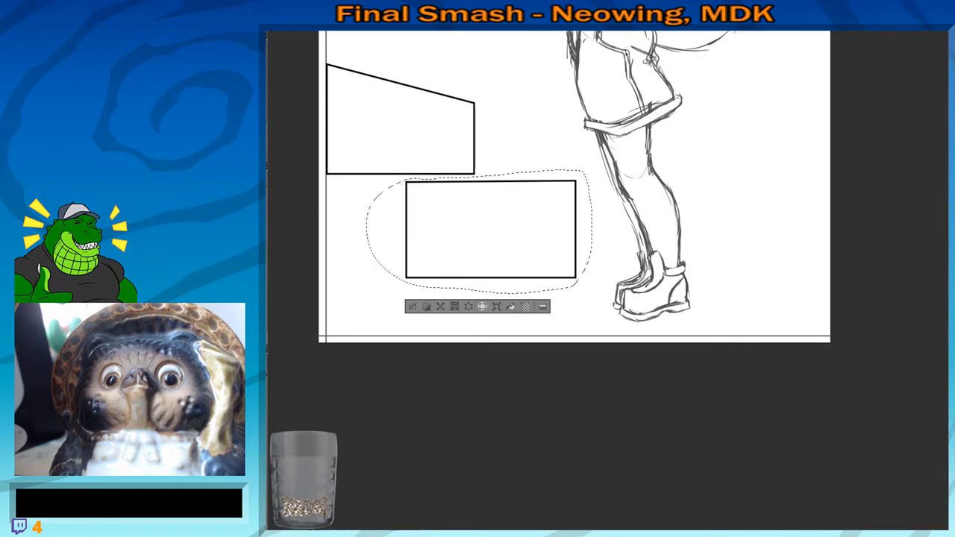
{"action": "left_click_drag", "start_coordinate": [492, 229], "coordinate": [448, 235]}
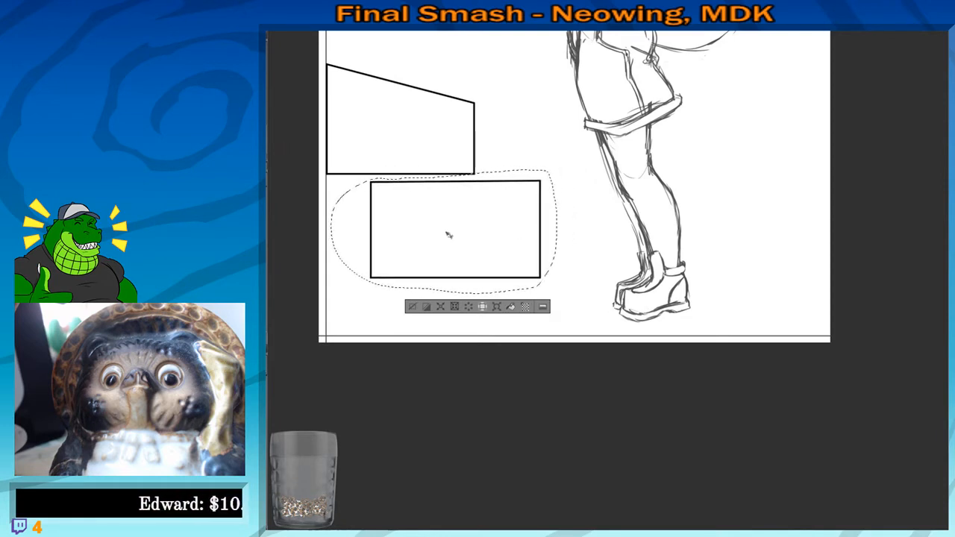
{"action": "left_click_drag", "start_coordinate": [448, 235], "coordinate": [448, 236]}
{"action": "mouse_move", "coordinate": [576, 173]}
{"action": "left_mouse_down"}
{"action": "mouse_move", "coordinate": [565, 196]}
{"action": "mouse_move", "coordinate": [505, 213]}
{"action": "left_mouse_up"}
{"action": "key", "text": "ctrl+d"}
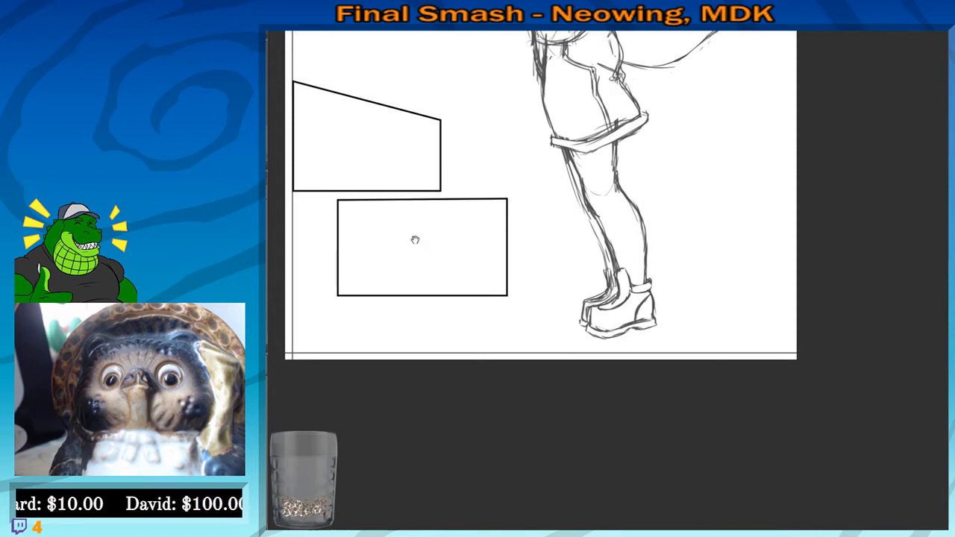
Draw a tall four-sided panel frame behind the figure's legs, its top edge slanting upward towards the right page edge
{"action": "left_click_drag", "start_coordinate": [596, 264], "coordinate": [569, 287]}
{"action": "scroll", "coordinate": [534, 267], "scroll_direction": "down", "scroll_amount": 1}
{"action": "left_click_drag", "start_coordinate": [614, 217], "coordinate": [611, 217]}
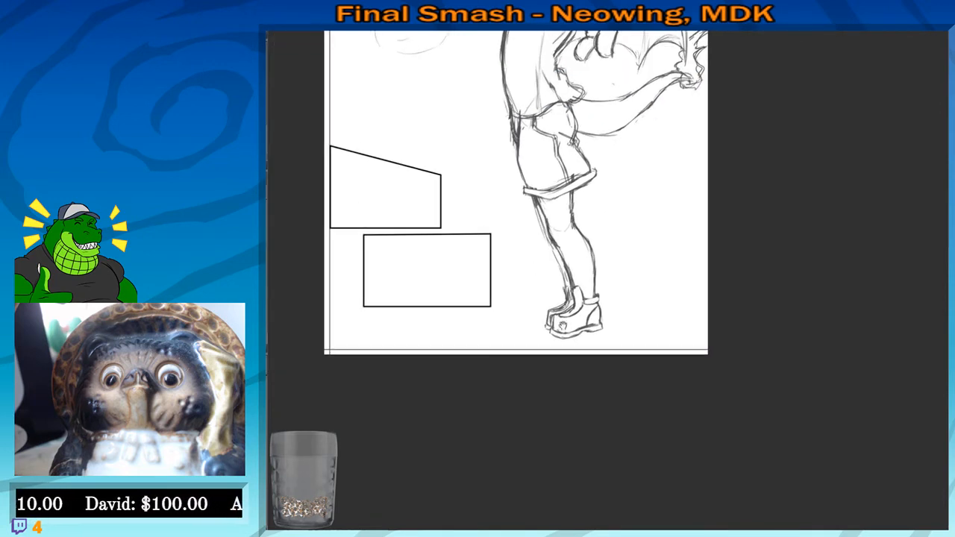
{"action": "left_click_drag", "start_coordinate": [564, 326], "coordinate": [564, 325]}
{"action": "left_click_drag", "start_coordinate": [685, 181], "coordinate": [685, 324]}
{"action": "mouse_move", "coordinate": [681, 329]}
{"action": "left_mouse_down"}
{"action": "mouse_move", "coordinate": [608, 327]}
{"action": "mouse_move", "coordinate": [596, 231]}
{"action": "left_mouse_up"}
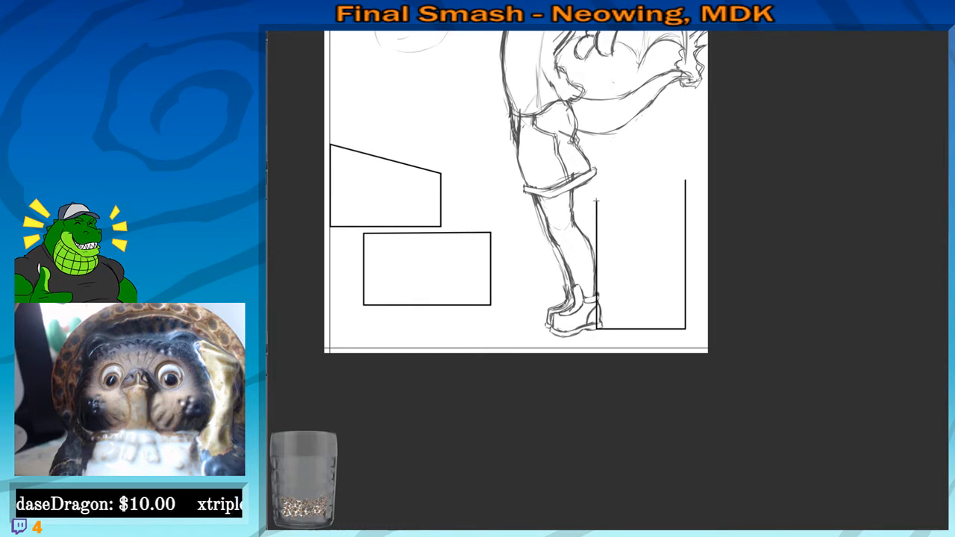
{"action": "left_click_drag", "start_coordinate": [620, 190], "coordinate": [686, 179]}
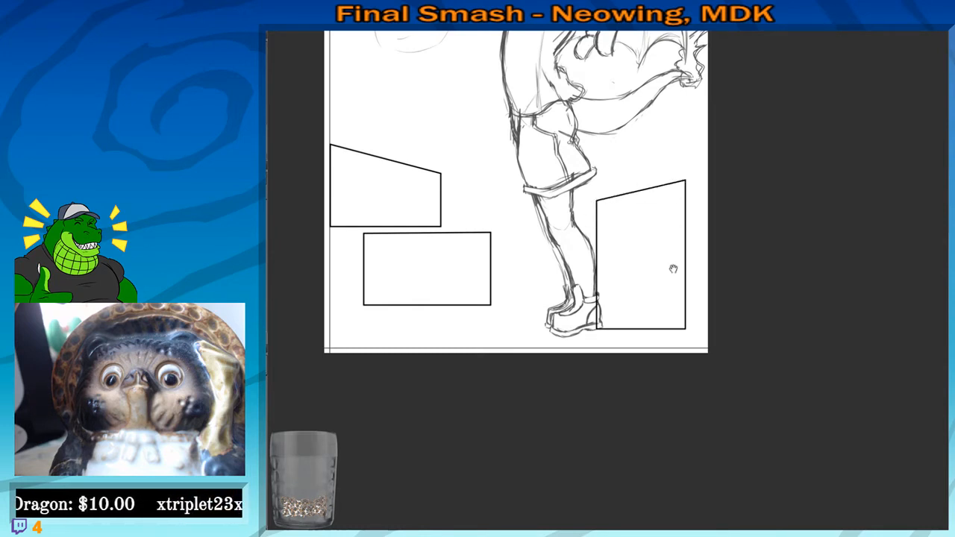
Select the tall panel frame with a freehand outline, move it clear of the boot towards the right page edge and deselect it
{"action": "left_click_drag", "start_coordinate": [673, 269], "coordinate": [619, 281]}
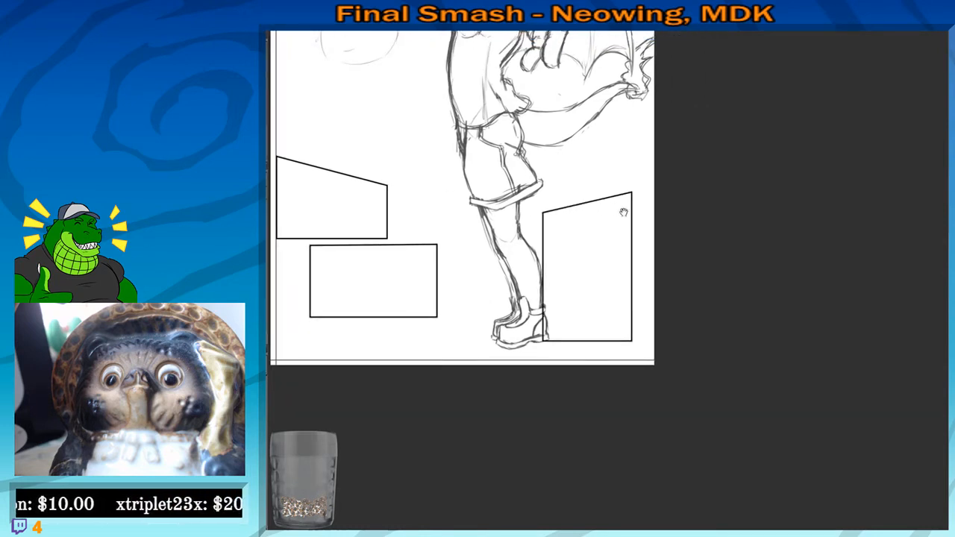
{"action": "mouse_move", "coordinate": [585, 183]}
{"action": "left_mouse_down"}
{"action": "mouse_move", "coordinate": [523, 239]}
{"action": "mouse_move", "coordinate": [575, 347]}
{"action": "mouse_move", "coordinate": [646, 298]}
{"action": "mouse_move", "coordinate": [603, 163]}
{"action": "left_mouse_up"}
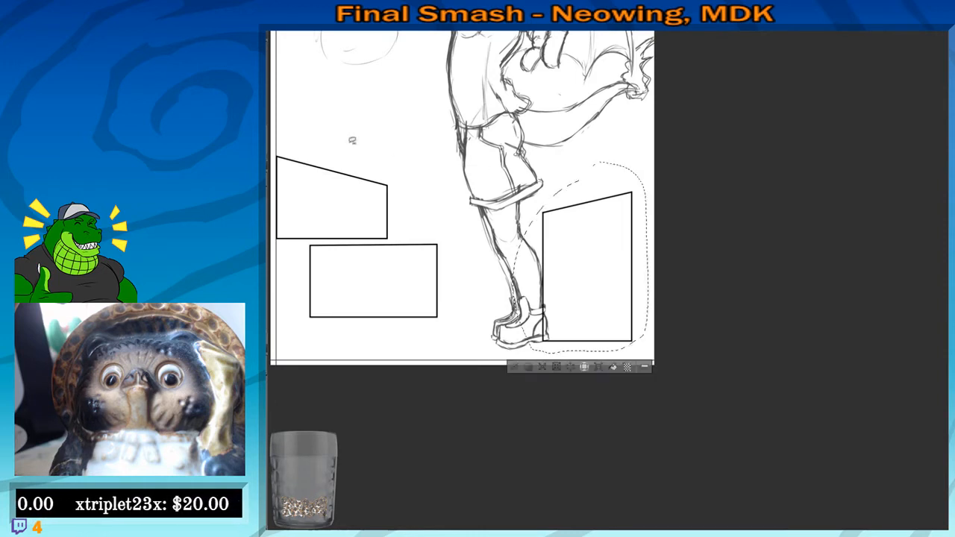
{"action": "mouse_move", "coordinate": [607, 254]}
{"action": "left_mouse_down"}
{"action": "mouse_move", "coordinate": [582, 227]}
{"action": "mouse_move", "coordinate": [579, 247]}
{"action": "left_mouse_up"}
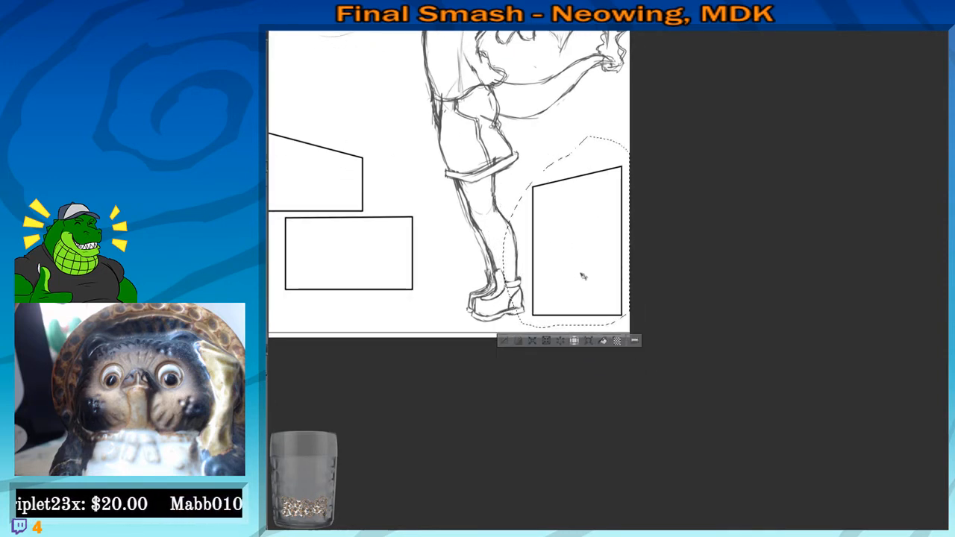
{"action": "left_click_drag", "start_coordinate": [667, 186], "coordinate": [702, 219]}
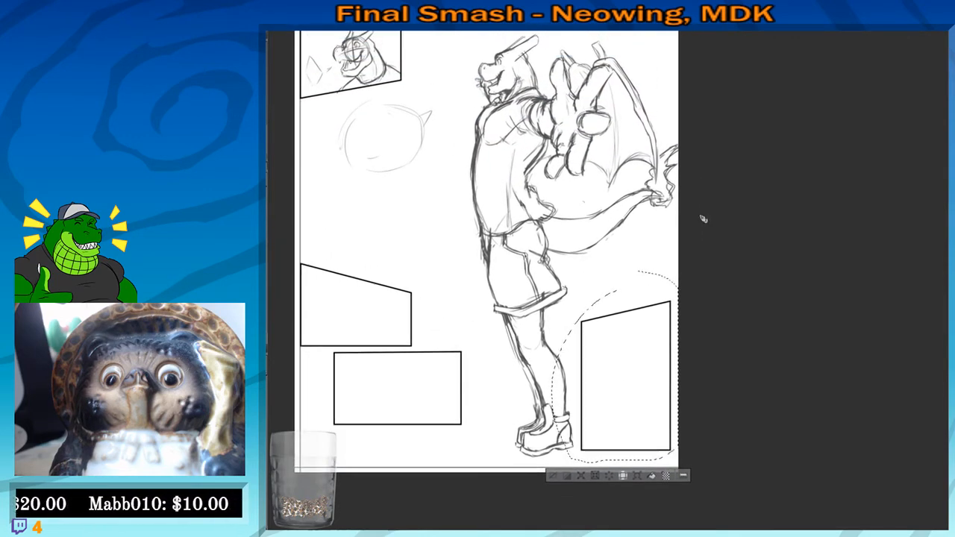
{"action": "key", "text": "Right"}
{"action": "key", "text": "Right"}
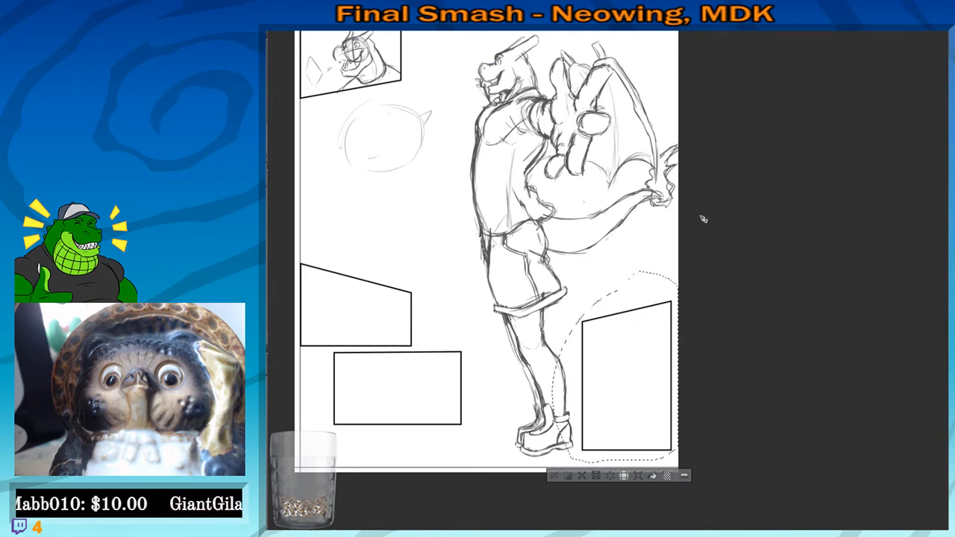
{"action": "key", "text": "ctrl+d"}
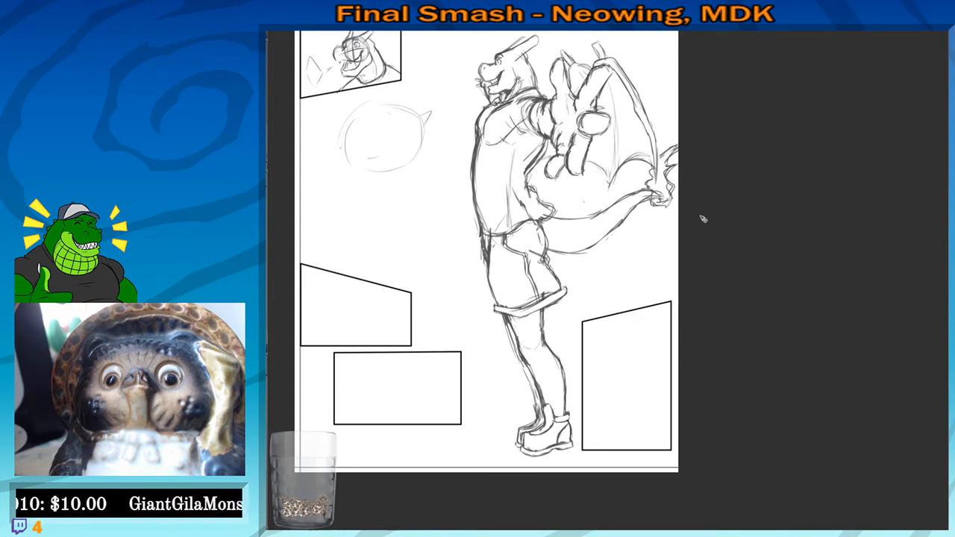
Examine the arrangement of the new panel frames around the legs and the slanted frame's empty interior
{"action": "left_click_drag", "start_coordinate": [511, 369], "coordinate": [591, 345]}
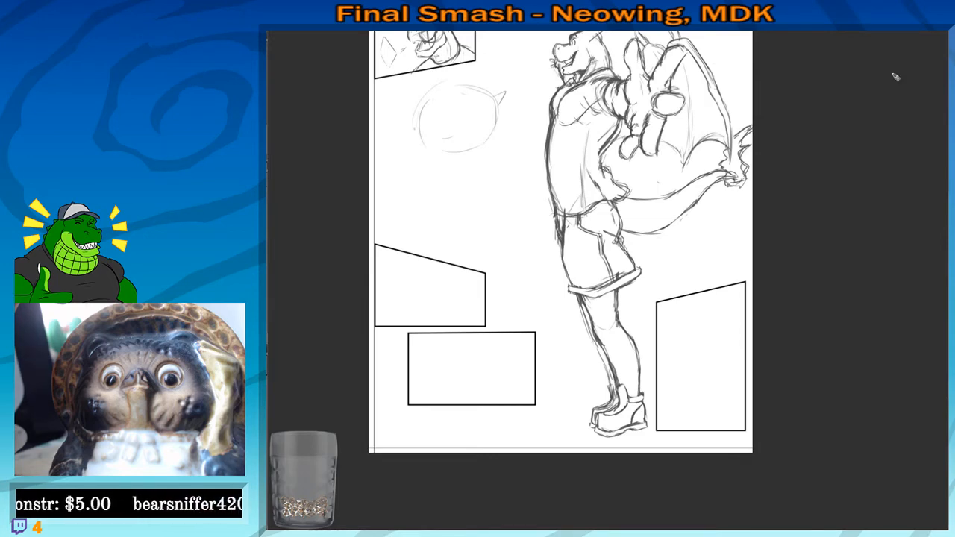
{"action": "left_click_drag", "start_coordinate": [400, 344], "coordinate": [432, 293]}
{"action": "scroll", "coordinate": [407, 261], "scroll_direction": "up", "scroll_amount": 6}
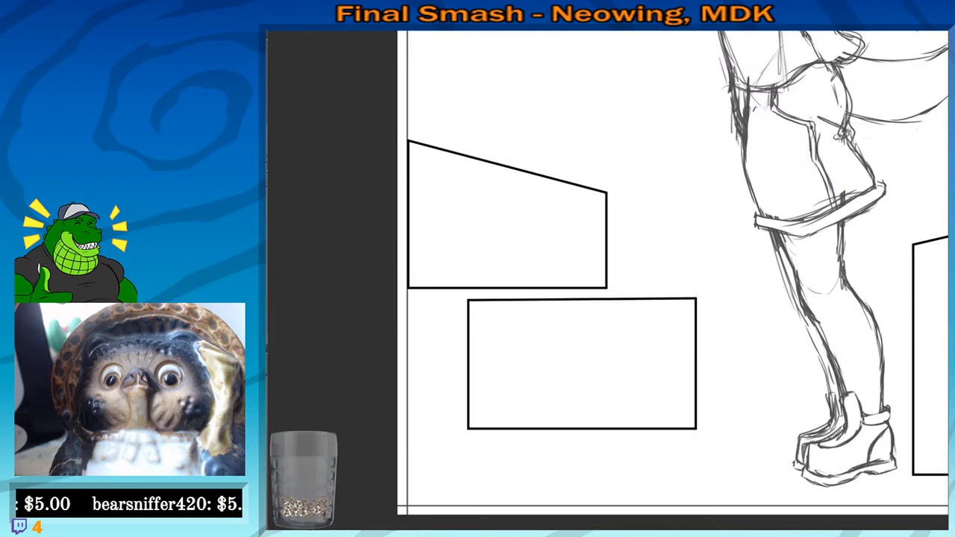
{"action": "left_click_drag", "start_coordinate": [472, 245], "coordinate": [476, 220]}
{"action": "scroll", "coordinate": [475, 220], "scroll_direction": "up", "scroll_amount": 6}
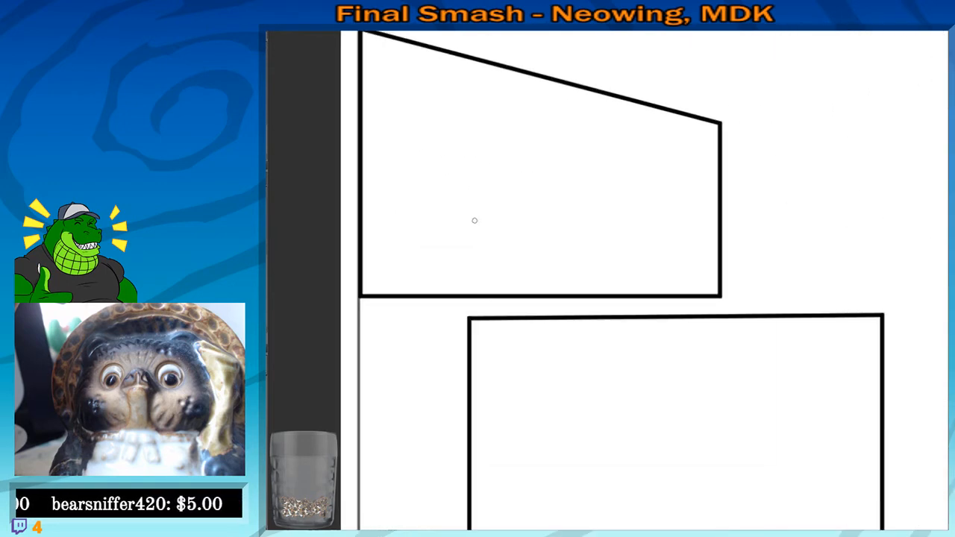
{"action": "left_click_drag", "start_coordinate": [547, 209], "coordinate": [523, 217]}
{"action": "scroll", "coordinate": [501, 167], "scroll_direction": "down", "scroll_amount": 5}
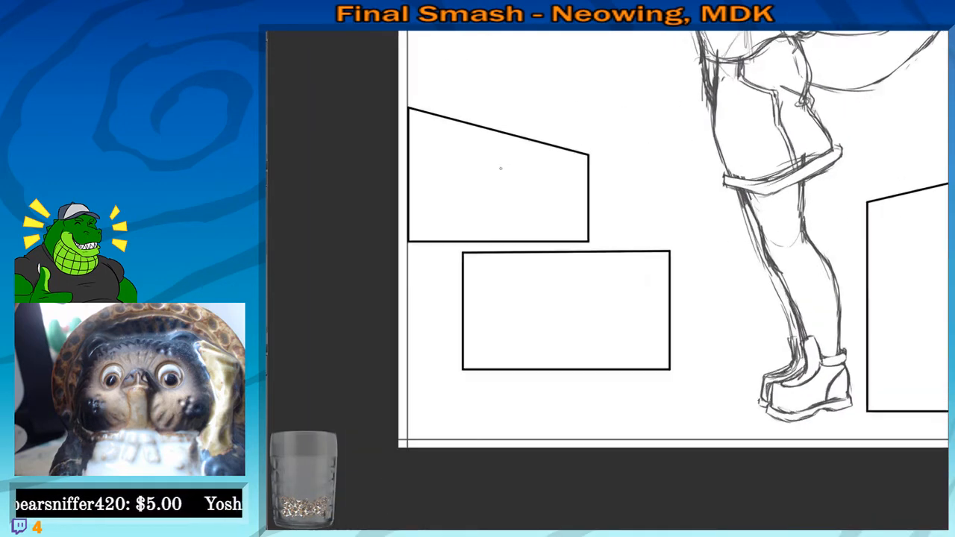
{"action": "scroll", "coordinate": [501, 168], "scroll_direction": "up", "scroll_amount": 5}
{"action": "scroll", "coordinate": [501, 168], "scroll_direction": "up", "scroll_amount": 1}
{"action": "left_click_drag", "start_coordinate": [508, 229], "coordinate": [495, 259]}
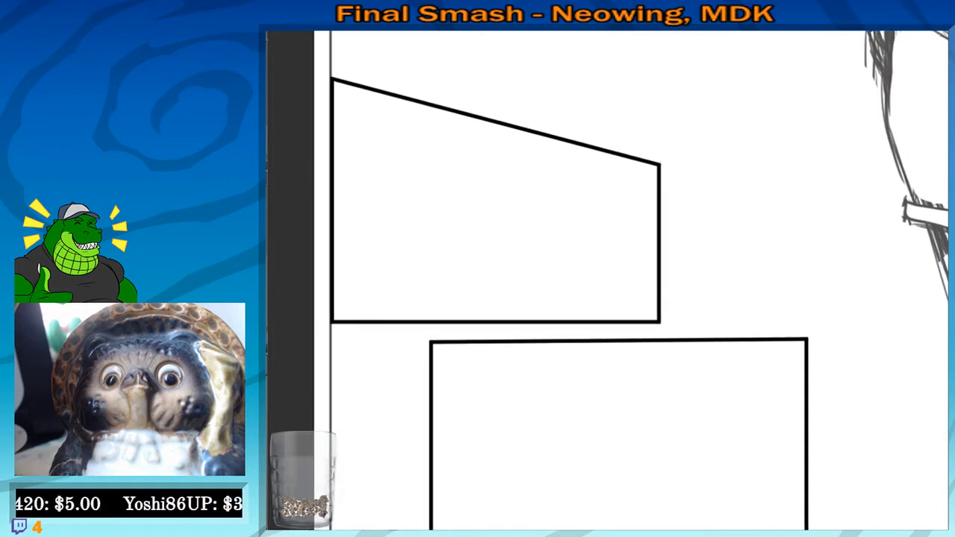
Sketch a rough head circle with curved vertical and horizontal face guidelines inside the slanted panel frame
{"action": "mouse_move", "coordinate": [481, 181]}
{"action": "left_mouse_down"}
{"action": "mouse_move", "coordinate": [514, 246]}
{"action": "mouse_move", "coordinate": [490, 175]}
{"action": "mouse_move", "coordinate": [459, 236]}
{"action": "mouse_move", "coordinate": [501, 250]}
{"action": "left_mouse_up"}
{"action": "mouse_move", "coordinate": [530, 193]}
{"action": "left_mouse_down"}
{"action": "mouse_move", "coordinate": [477, 183]}
{"action": "mouse_move", "coordinate": [532, 215]}
{"action": "mouse_move", "coordinate": [454, 209]}
{"action": "mouse_move", "coordinate": [514, 249]}
{"action": "mouse_move", "coordinate": [518, 174]}
{"action": "left_mouse_up"}
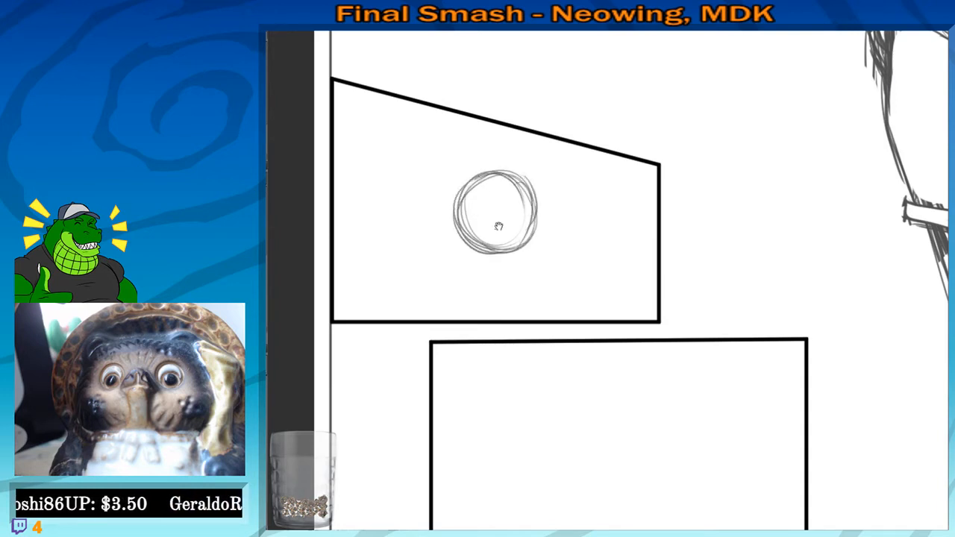
{"action": "left_click_drag", "start_coordinate": [498, 226], "coordinate": [492, 228]}
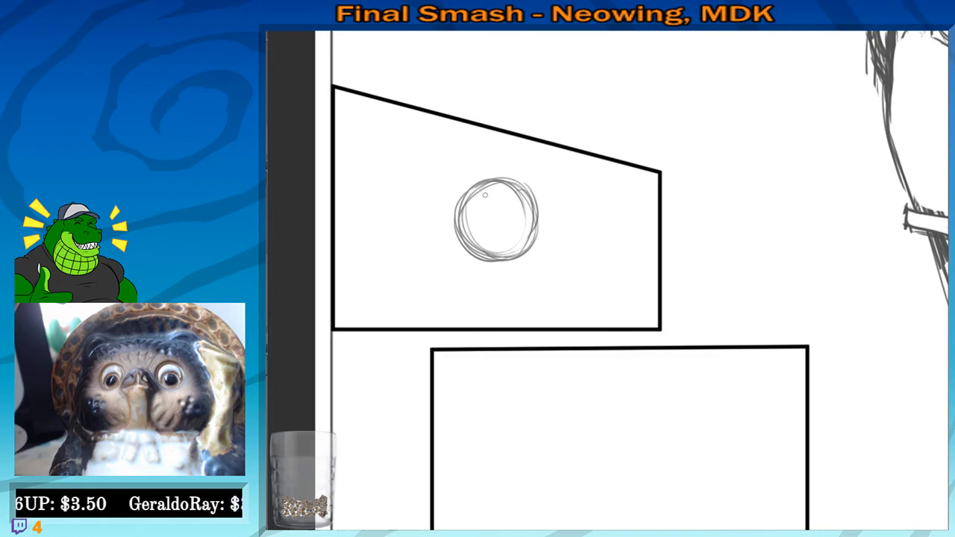
{"action": "left_click_drag", "start_coordinate": [484, 195], "coordinate": [492, 271]}
{"action": "mouse_move", "coordinate": [451, 238]}
{"action": "left_mouse_down"}
{"action": "mouse_move", "coordinate": [524, 226]}
{"action": "mouse_move", "coordinate": [515, 236]}
{"action": "left_mouse_up"}
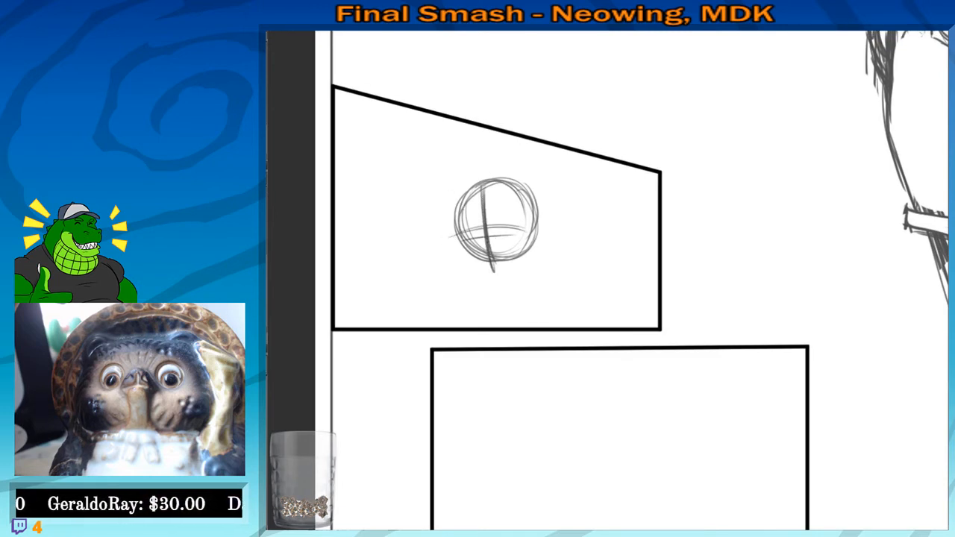
Sketch the curved snout and the brow contour along the front and top of the head circle
{"action": "mouse_move", "coordinate": [448, 221]}
{"action": "left_mouse_down"}
{"action": "mouse_move", "coordinate": [484, 208]}
{"action": "mouse_move", "coordinate": [442, 229]}
{"action": "mouse_move", "coordinate": [440, 258]}
{"action": "left_mouse_up"}
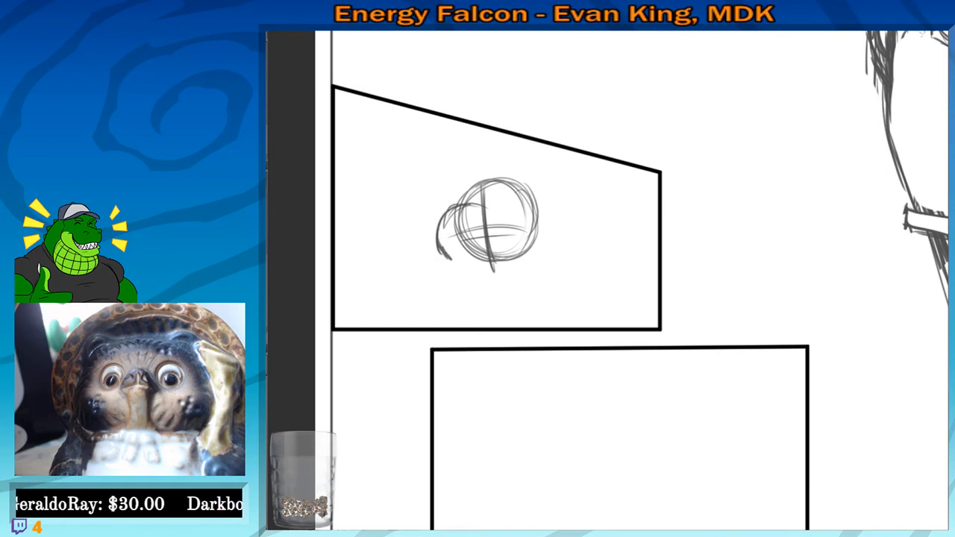
{"action": "left_click_drag", "start_coordinate": [477, 207], "coordinate": [438, 248]}
{"action": "mouse_move", "coordinate": [478, 207]}
{"action": "left_mouse_down"}
{"action": "mouse_move", "coordinate": [466, 215]}
{"action": "mouse_move", "coordinate": [478, 176]}
{"action": "mouse_move", "coordinate": [494, 176]}
{"action": "left_mouse_up"}
{"action": "left_click_drag", "start_coordinate": [478, 176], "coordinate": [505, 173]}
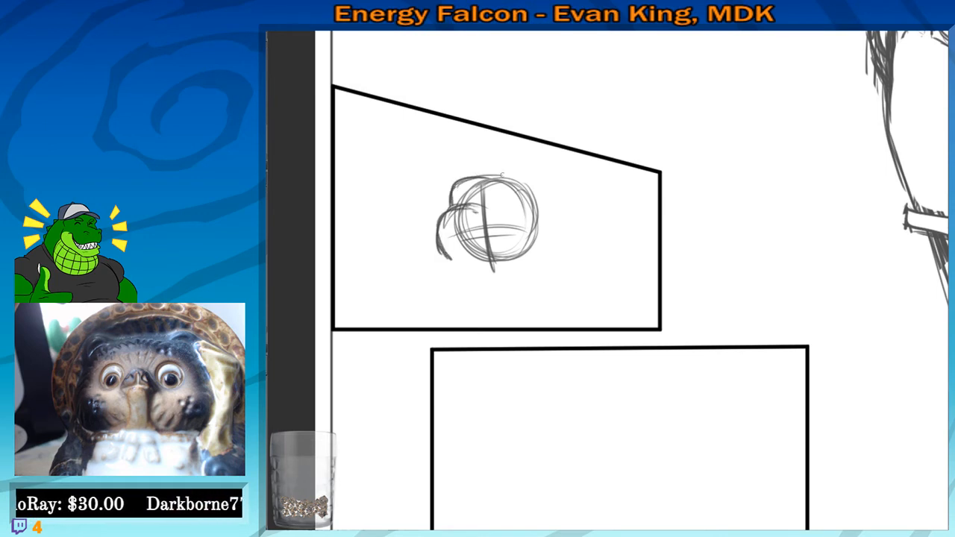
{"action": "left_click_drag", "start_coordinate": [454, 204], "coordinate": [482, 176]}
{"action": "left_click_drag", "start_coordinate": [457, 197], "coordinate": [519, 173]}
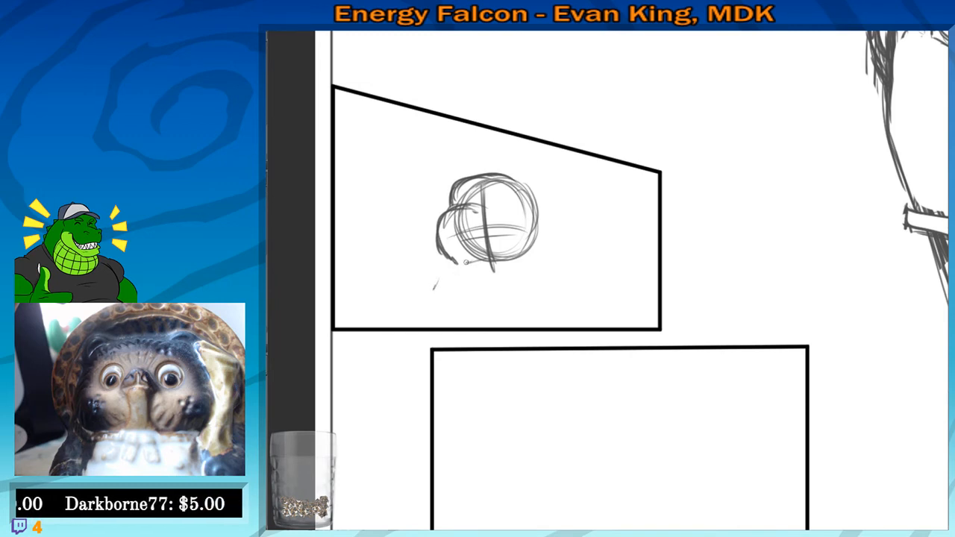
Sketch the chin and jaw contour beneath the head circle and a small pointed horn on top of the head
{"action": "left_click_drag", "start_coordinate": [465, 261], "coordinate": [503, 269]}
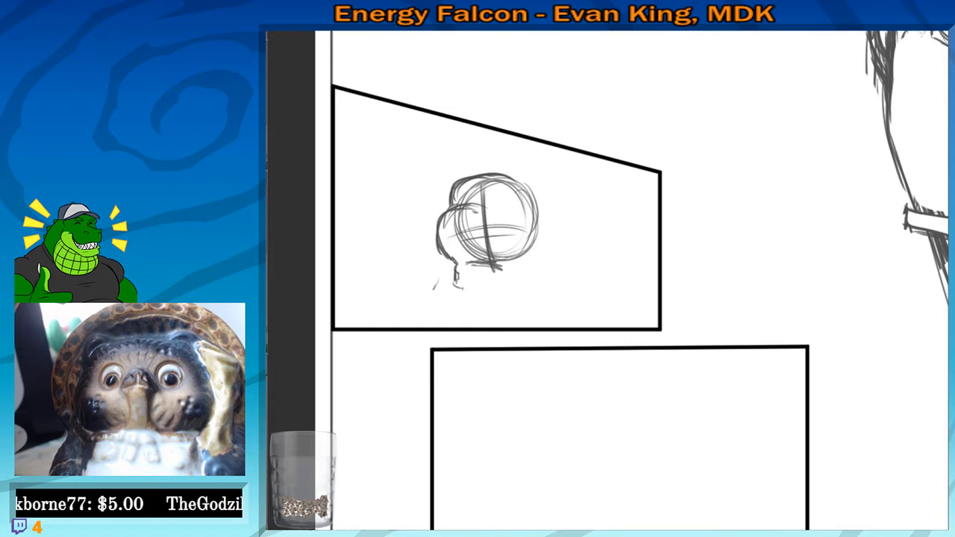
{"action": "mouse_move", "coordinate": [507, 285]}
{"action": "left_mouse_down"}
{"action": "mouse_move", "coordinate": [537, 253]}
{"action": "mouse_move", "coordinate": [541, 226]}
{"action": "mouse_move", "coordinate": [525, 278]}
{"action": "mouse_move", "coordinate": [463, 288]}
{"action": "mouse_move", "coordinate": [437, 246]}
{"action": "mouse_move", "coordinate": [448, 275]}
{"action": "left_mouse_up"}
{"action": "left_click_drag", "start_coordinate": [514, 209], "coordinate": [510, 211]}
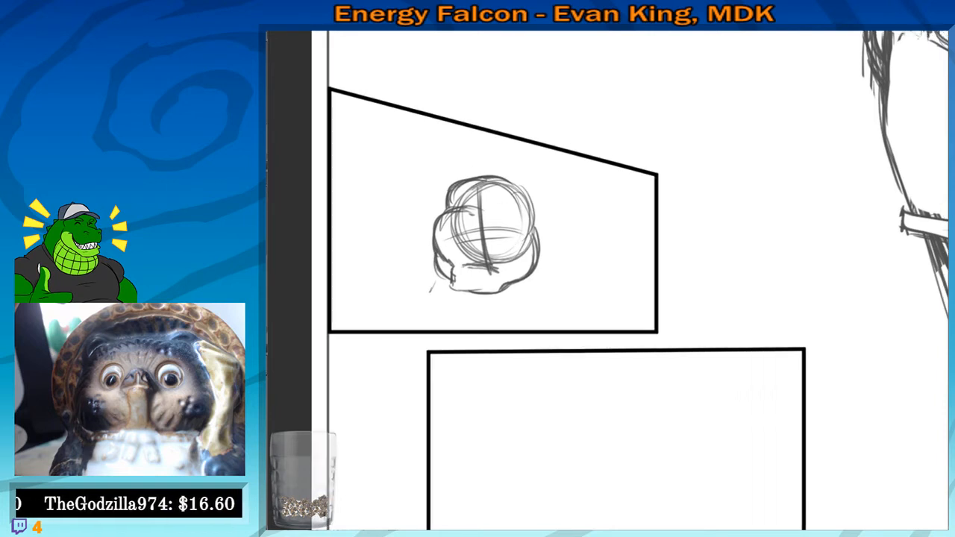
{"action": "mouse_move", "coordinate": [477, 179]}
{"action": "left_mouse_down"}
{"action": "mouse_move", "coordinate": [498, 155]}
{"action": "mouse_move", "coordinate": [507, 179]}
{"action": "mouse_move", "coordinate": [499, 158]}
{"action": "left_mouse_up"}
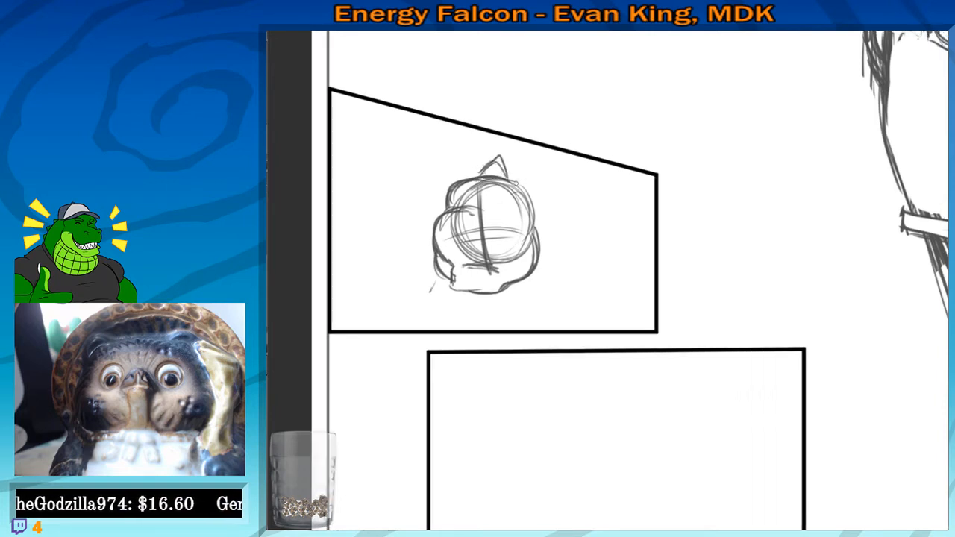
{"action": "left_click_drag", "start_coordinate": [491, 206], "coordinate": [515, 206]}
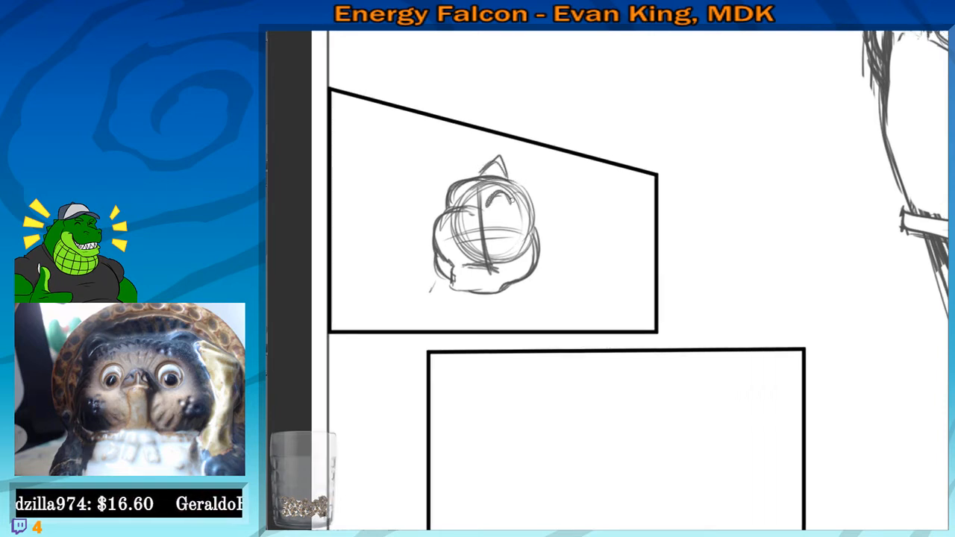
Erase the guidelines and inner circle strokes that cross the snout area of the portrait
{"action": "scroll", "coordinate": [387, 218], "scroll_direction": "up", "scroll_amount": 2}
{"action": "scroll", "coordinate": [507, 262], "scroll_direction": "up", "scroll_amount": 2}
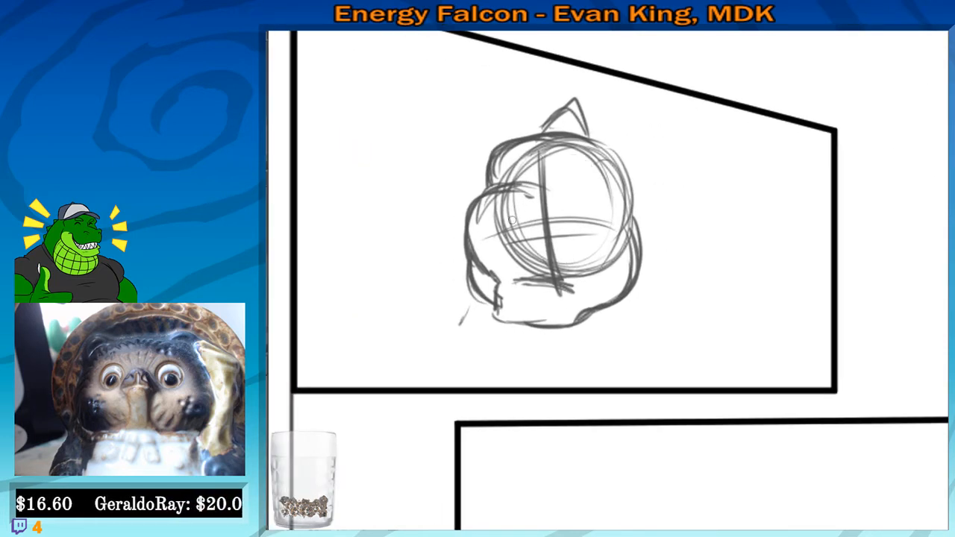
{"action": "mouse_move", "coordinate": [511, 219]}
{"action": "left_mouse_down"}
{"action": "mouse_move", "coordinate": [494, 224]}
{"action": "mouse_move", "coordinate": [505, 216]}
{"action": "mouse_move", "coordinate": [524, 250]}
{"action": "mouse_move", "coordinate": [520, 280]}
{"action": "mouse_move", "coordinate": [505, 209]}
{"action": "mouse_move", "coordinate": [518, 232]}
{"action": "mouse_move", "coordinate": [517, 284]}
{"action": "left_mouse_up"}
{"action": "key", "text": "b"}
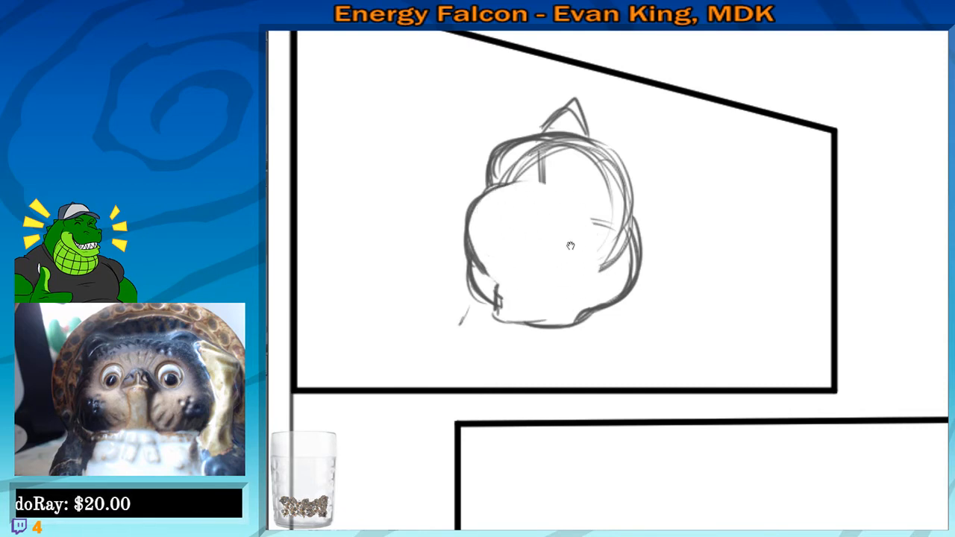
Redraw the snout's rounded upper contour and the mouth line with the chin below it
{"action": "left_click_drag", "start_coordinate": [571, 246], "coordinate": [579, 233]}
{"action": "mouse_move", "coordinate": [495, 179]}
{"action": "left_mouse_down"}
{"action": "mouse_move", "coordinate": [574, 192]}
{"action": "mouse_move", "coordinate": [486, 186]}
{"action": "mouse_move", "coordinate": [483, 250]}
{"action": "mouse_move", "coordinate": [555, 316]}
{"action": "mouse_move", "coordinate": [512, 290]}
{"action": "mouse_move", "coordinate": [524, 285]}
{"action": "mouse_move", "coordinate": [512, 272]}
{"action": "mouse_move", "coordinate": [600, 282]}
{"action": "left_mouse_up"}
{"action": "key", "text": "e"}
{"action": "key", "text": "b"}
{"action": "key", "text": "ctrl+z"}
{"action": "mouse_move", "coordinate": [507, 273]}
{"action": "left_mouse_down"}
{"action": "mouse_move", "coordinate": [526, 294]}
{"action": "mouse_move", "coordinate": [595, 288]}
{"action": "mouse_move", "coordinate": [631, 265]}
{"action": "left_mouse_up"}
{"action": "mouse_move", "coordinate": [509, 251]}
{"action": "left_mouse_down"}
{"action": "mouse_move", "coordinate": [594, 258]}
{"action": "mouse_move", "coordinate": [547, 243]}
{"action": "mouse_move", "coordinate": [587, 265]}
{"action": "left_mouse_up"}
{"action": "key", "text": "ctrl+z"}
{"action": "key", "text": "ctrl+z"}
Add two small nostril marks on the snout
{"action": "left_click_drag", "start_coordinate": [560, 218], "coordinate": [558, 221]}
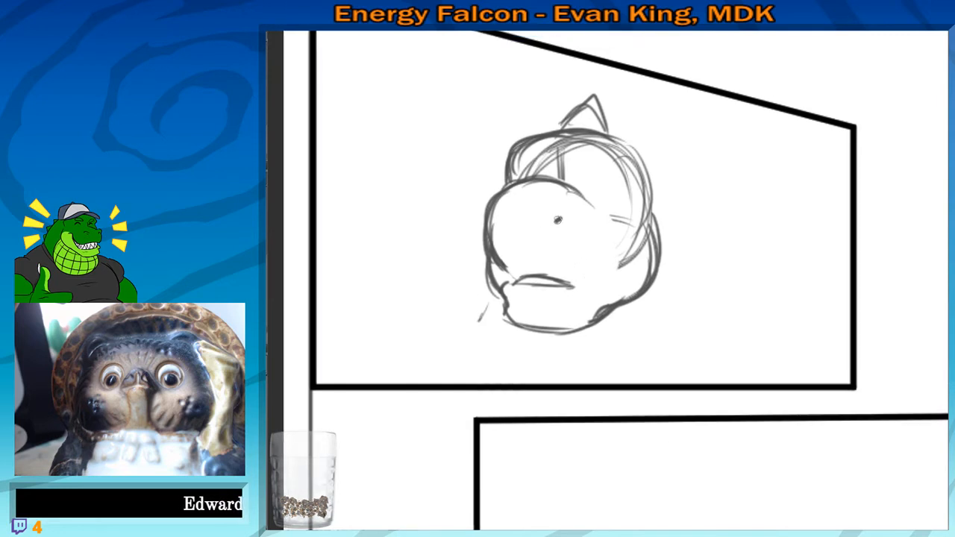
{"action": "left_click_drag", "start_coordinate": [498, 221], "coordinate": [500, 223]}
{"action": "mouse_move", "coordinate": [587, 257]}
{"action": "left_mouse_down"}
{"action": "mouse_move", "coordinate": [546, 331]}
{"action": "mouse_move", "coordinate": [608, 271]}
{"action": "mouse_move", "coordinate": [587, 258]}
{"action": "left_mouse_up"}
Erase the leftover circle and guideline strokes inside the forehead and cheek
{"action": "left_click_drag", "start_coordinate": [582, 182], "coordinate": [620, 284]}
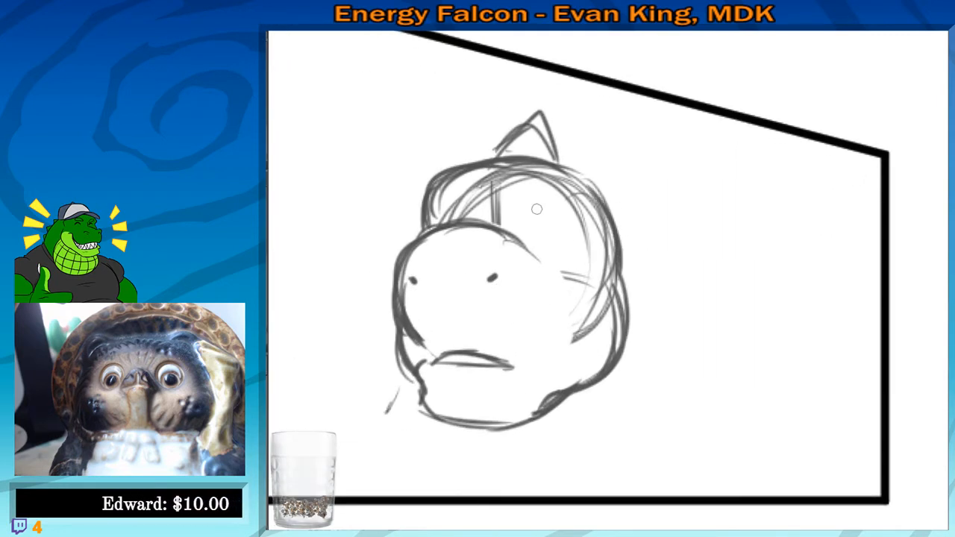
{"action": "key", "text": "e"}
{"action": "mouse_move", "coordinate": [469, 199]}
{"action": "left_mouse_down"}
{"action": "mouse_move", "coordinate": [564, 224]}
{"action": "mouse_move", "coordinate": [575, 256]}
{"action": "mouse_move", "coordinate": [565, 276]}
{"action": "left_mouse_up"}
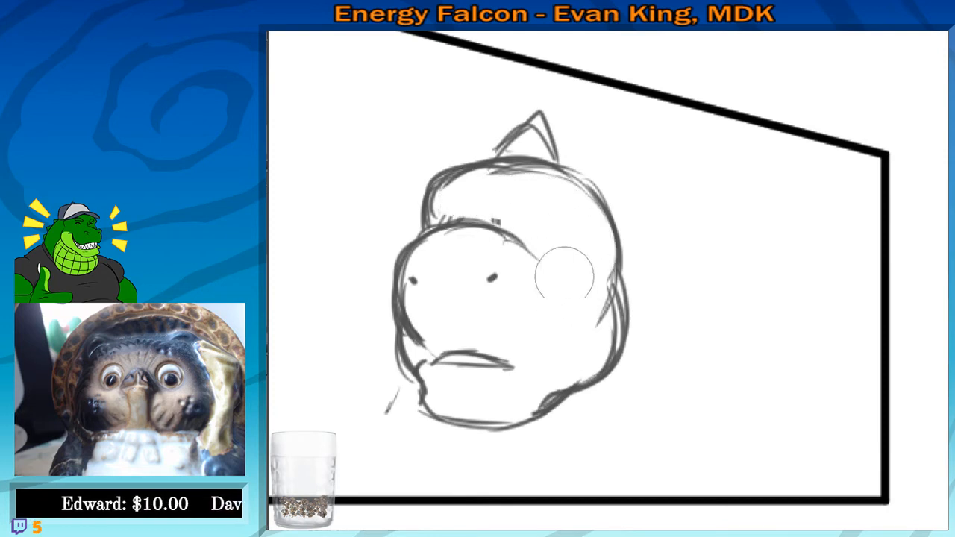
{"action": "key", "text": "b"}
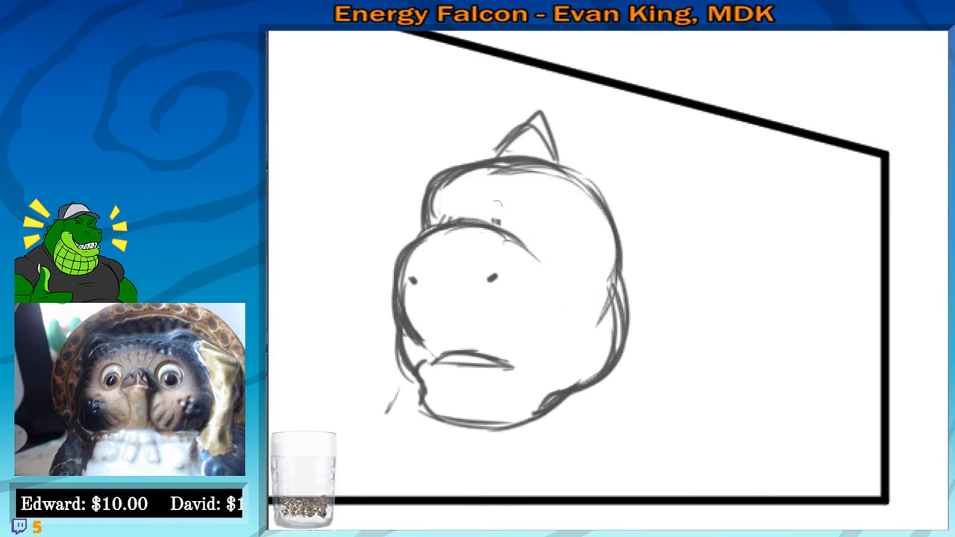
Sketch both eyes behind the snout, with a pupil and a raised curved eyebrow on the near eye
{"action": "mouse_move", "coordinate": [454, 224]}
{"action": "left_mouse_down"}
{"action": "mouse_move", "coordinate": [522, 249]}
{"action": "mouse_move", "coordinate": [530, 266]}
{"action": "left_mouse_up"}
{"action": "key", "text": "space"}
{"action": "mouse_move", "coordinate": [528, 241]}
{"action": "left_mouse_down"}
{"action": "mouse_move", "coordinate": [556, 207]}
{"action": "mouse_move", "coordinate": [567, 225]}
{"action": "mouse_move", "coordinate": [551, 206]}
{"action": "mouse_move", "coordinate": [555, 246]}
{"action": "mouse_move", "coordinate": [585, 226]}
{"action": "left_mouse_up"}
{"action": "key", "text": "space"}
{"action": "left_click_drag", "start_coordinate": [480, 230], "coordinate": [499, 228]}
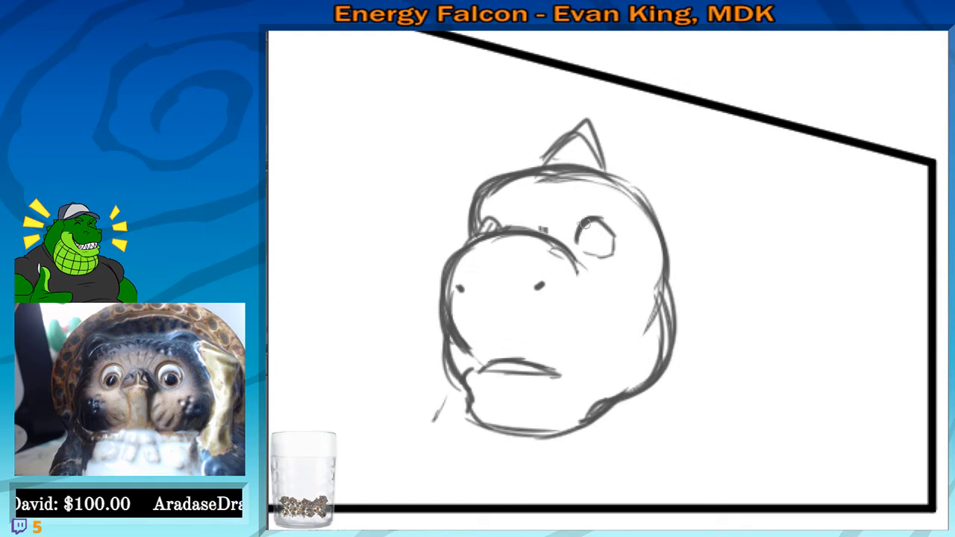
{"action": "mouse_move", "coordinate": [590, 225]}
{"action": "left_mouse_down"}
{"action": "mouse_move", "coordinate": [590, 255]}
{"action": "mouse_move", "coordinate": [585, 245]}
{"action": "left_mouse_up"}
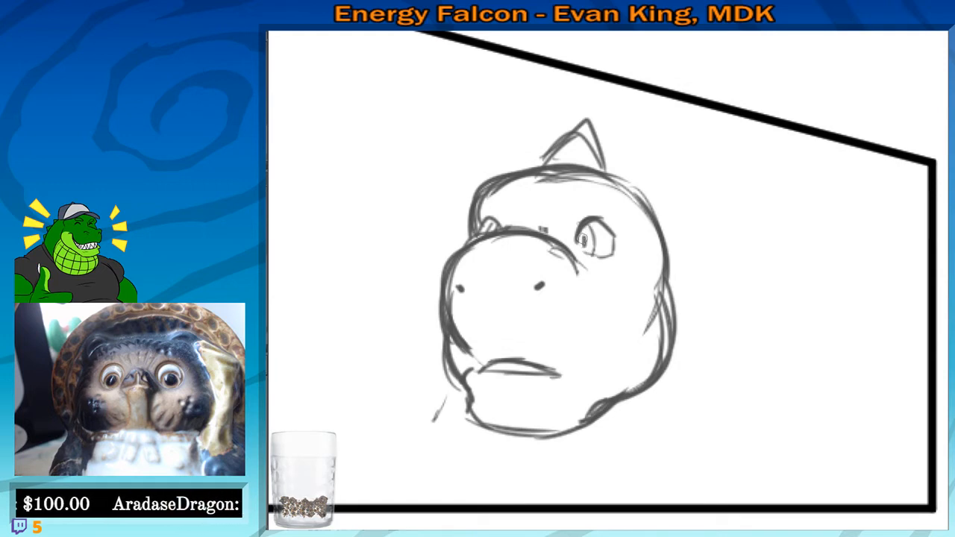
{"action": "mouse_move", "coordinate": [567, 213]}
{"action": "left_mouse_down"}
{"action": "mouse_move", "coordinate": [602, 194]}
{"action": "mouse_move", "coordinate": [618, 214]}
{"action": "left_mouse_up"}
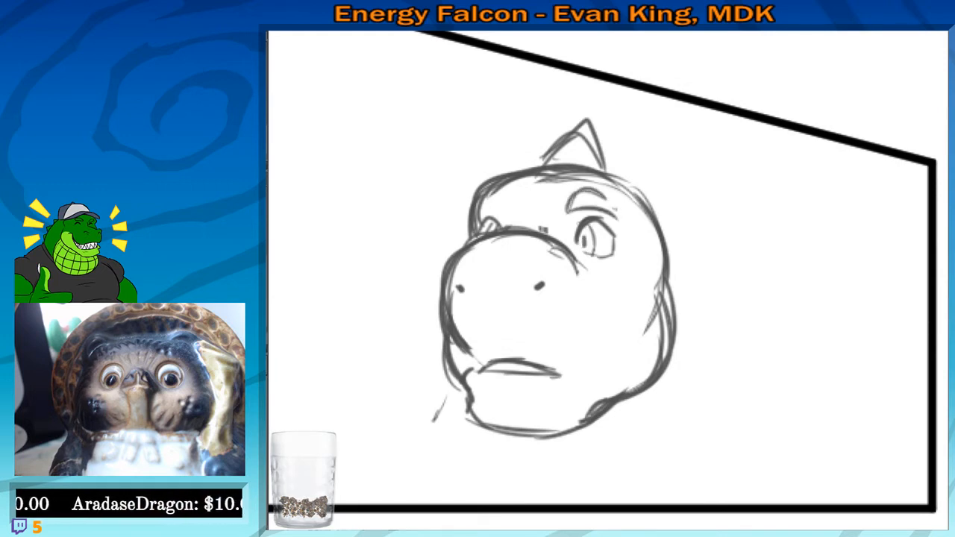
Strengthen the far-side face outline from the brow ridge down along the snout and cheek
{"action": "scroll", "coordinate": [538, 208], "scroll_direction": "down", "scroll_amount": 2}
{"action": "mouse_move", "coordinate": [478, 185]}
{"action": "left_mouse_down"}
{"action": "mouse_move", "coordinate": [466, 194]}
{"action": "mouse_move", "coordinate": [479, 219]}
{"action": "mouse_move", "coordinate": [482, 205]}
{"action": "mouse_move", "coordinate": [504, 216]}
{"action": "mouse_move", "coordinate": [481, 240]}
{"action": "mouse_move", "coordinate": [452, 313]}
{"action": "mouse_move", "coordinate": [473, 338]}
{"action": "left_mouse_up"}
{"action": "left_click_drag", "start_coordinate": [475, 248], "coordinate": [482, 340]}
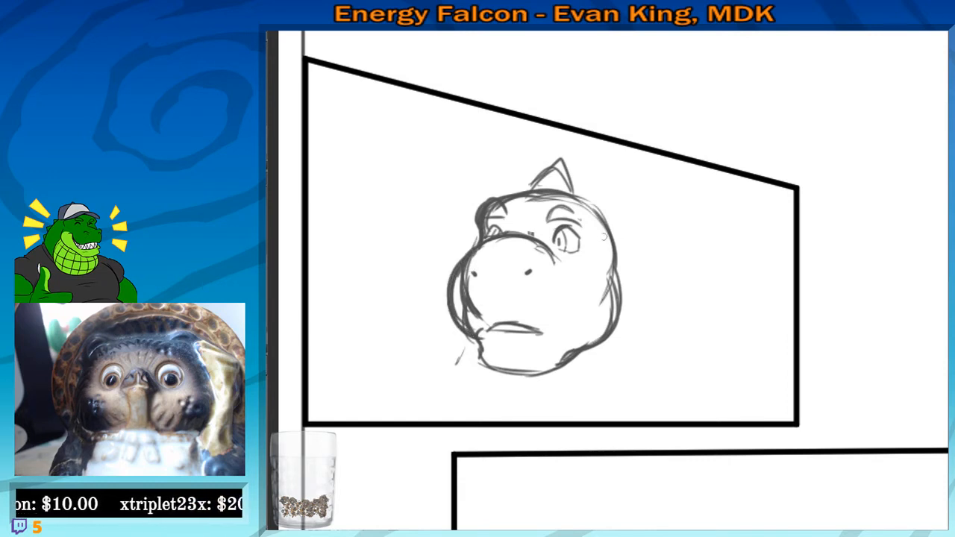
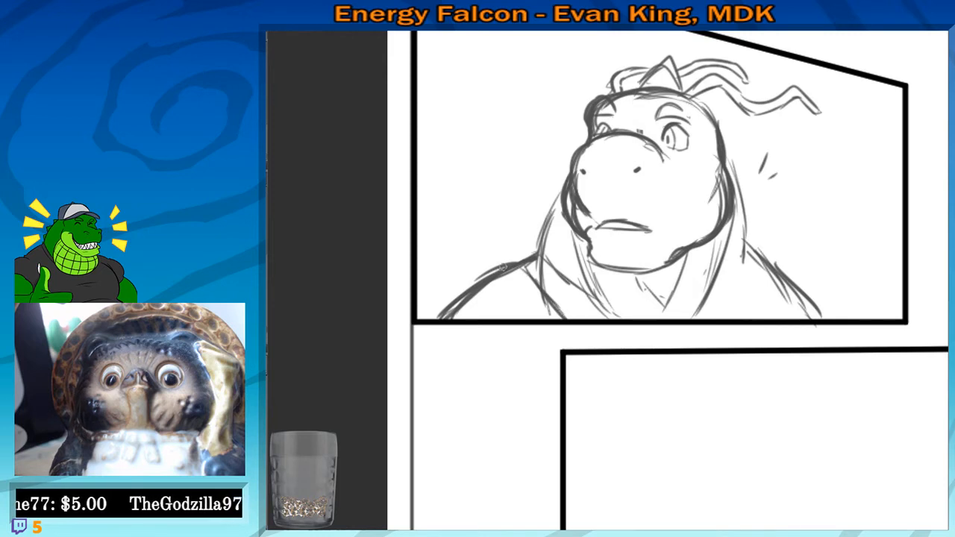
Sketch clothing seams and fold lines across the chest and extend the shoulder lines at the panel's lower edge
{"action": "left_click_drag", "start_coordinate": [776, 274], "coordinate": [769, 319]}
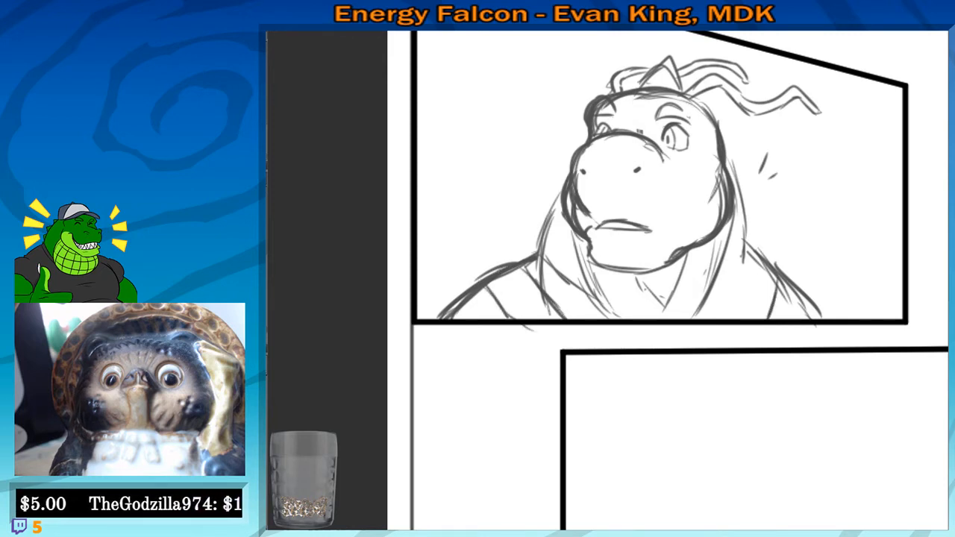
{"action": "left_click_drag", "start_coordinate": [744, 241], "coordinate": [714, 298]}
{"action": "left_click_drag", "start_coordinate": [688, 319], "coordinate": [784, 300]}
{"action": "mouse_move", "coordinate": [784, 300]}
{"action": "left_mouse_down"}
{"action": "mouse_move", "coordinate": [681, 321]}
{"action": "mouse_move", "coordinate": [619, 285]}
{"action": "left_mouse_up"}
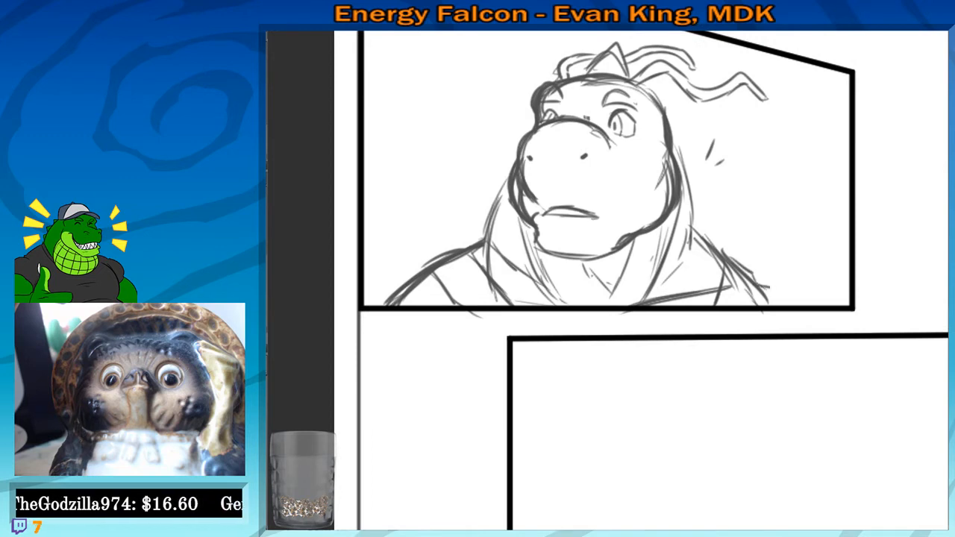
{"action": "left_click_drag", "start_coordinate": [755, 285], "coordinate": [808, 302]}
{"action": "left_click_drag", "start_coordinate": [755, 280], "coordinate": [751, 310]}
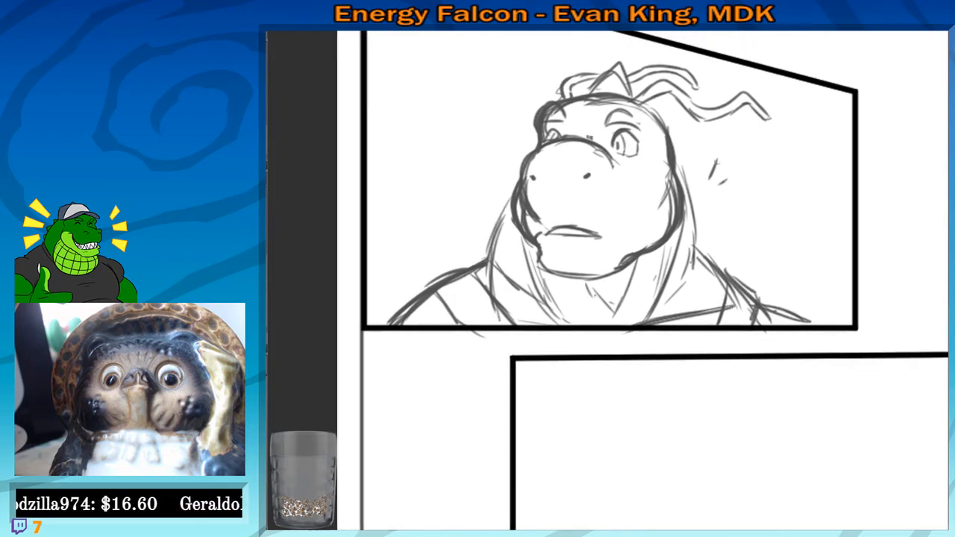
Sketch a raised wing with membrane lines behind the shoulder on the near-eye side, reaching the panel's edge
{"action": "left_click_drag", "start_coordinate": [776, 238], "coordinate": [736, 259]}
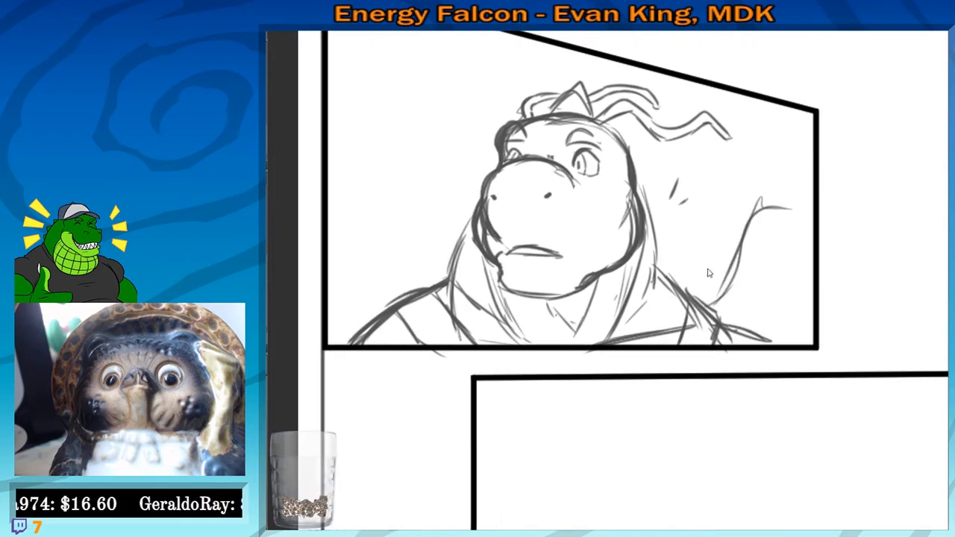
{"action": "mouse_move", "coordinate": [701, 312]}
{"action": "left_mouse_down"}
{"action": "mouse_move", "coordinate": [746, 218]}
{"action": "mouse_move", "coordinate": [791, 196]}
{"action": "left_mouse_up"}
{"action": "mouse_move", "coordinate": [736, 257]}
{"action": "left_mouse_down"}
{"action": "mouse_move", "coordinate": [800, 203]}
{"action": "mouse_move", "coordinate": [812, 227]}
{"action": "left_mouse_up"}
{"action": "left_click_drag", "start_coordinate": [756, 196], "coordinate": [721, 302]}
{"action": "mouse_move", "coordinate": [754, 226]}
{"action": "left_mouse_down"}
{"action": "mouse_move", "coordinate": [715, 315]}
{"action": "mouse_move", "coordinate": [755, 230]}
{"action": "mouse_move", "coordinate": [805, 224]}
{"action": "mouse_move", "coordinate": [813, 248]}
{"action": "mouse_move", "coordinate": [786, 325]}
{"action": "left_mouse_up"}
{"action": "mouse_move", "coordinate": [787, 282]}
{"action": "left_mouse_down"}
{"action": "mouse_move", "coordinate": [776, 345]}
{"action": "mouse_move", "coordinate": [838, 319]}
{"action": "mouse_move", "coordinate": [880, 333]}
{"action": "left_mouse_up"}
Sketch the arched frame of the second wing rising from the opposite shoulder to the panel's edge
{"action": "left_click_drag", "start_coordinate": [571, 294], "coordinate": [526, 259]}
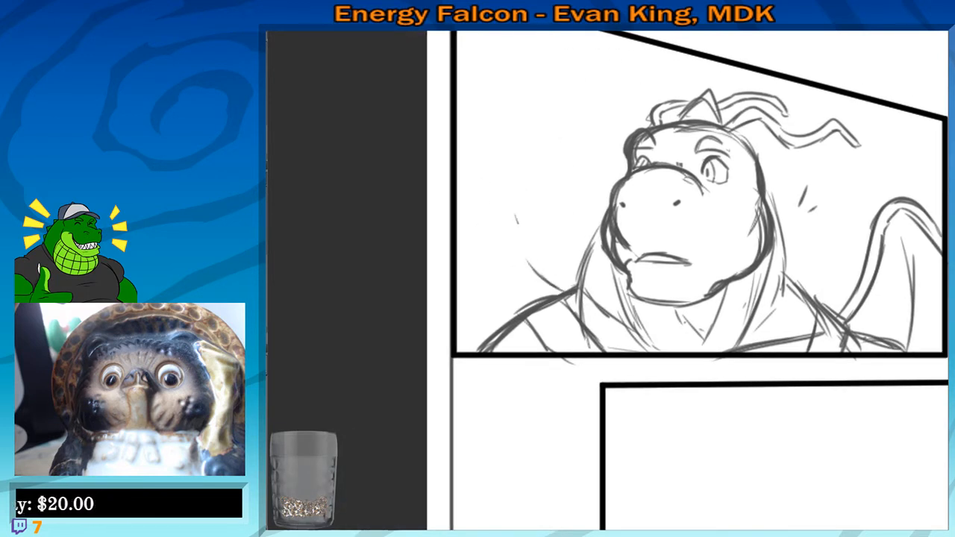
{"action": "left_click_drag", "start_coordinate": [567, 294], "coordinate": [527, 234]}
{"action": "left_click_drag", "start_coordinate": [543, 269], "coordinate": [515, 169]}
{"action": "mouse_move", "coordinate": [458, 190]}
{"action": "left_mouse_down"}
{"action": "mouse_move", "coordinate": [514, 200]}
{"action": "mouse_move", "coordinate": [439, 286]}
{"action": "mouse_move", "coordinate": [478, 293]}
{"action": "left_mouse_up"}
{"action": "mouse_move", "coordinate": [472, 236]}
{"action": "left_mouse_down"}
{"action": "mouse_move", "coordinate": [496, 333]}
{"action": "mouse_move", "coordinate": [513, 357]}
{"action": "left_mouse_up"}
{"action": "left_click_drag", "start_coordinate": [480, 297], "coordinate": [529, 365]}
{"action": "mouse_move", "coordinate": [435, 275]}
{"action": "left_mouse_down"}
{"action": "mouse_move", "coordinate": [485, 196]}
{"action": "mouse_move", "coordinate": [499, 283]}
{"action": "left_mouse_up"}
{"action": "mouse_move", "coordinate": [492, 229]}
{"action": "left_mouse_down"}
{"action": "mouse_move", "coordinate": [509, 294]}
{"action": "mouse_move", "coordinate": [548, 330]}
{"action": "left_mouse_up"}
{"action": "left_click_drag", "start_coordinate": [498, 259], "coordinate": [542, 322]}
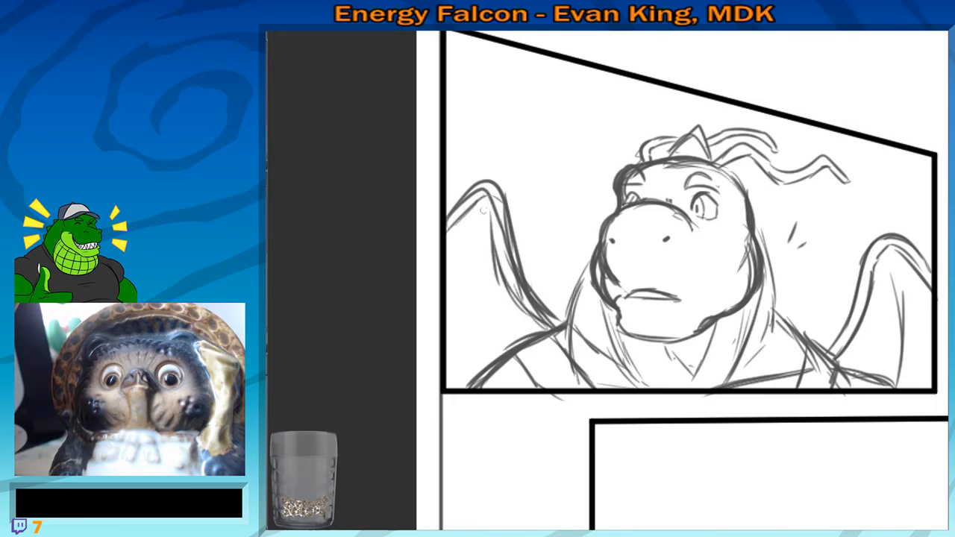
Add long curved membrane lines running down from the arch of the second wing
{"action": "left_click_drag", "start_coordinate": [478, 223], "coordinate": [456, 342]}
{"action": "left_click_drag", "start_coordinate": [473, 251], "coordinate": [456, 371]}
{"action": "left_click_drag", "start_coordinate": [468, 275], "coordinate": [454, 386]}
{"action": "mouse_move", "coordinate": [743, 239]}
{"action": "left_mouse_down"}
{"action": "mouse_move", "coordinate": [691, 278]}
{"action": "mouse_move", "coordinate": [719, 343]}
{"action": "left_mouse_up"}
Sketch a speech bubble with a tail beside the head, containing dots and a question mark
{"action": "left_click_drag", "start_coordinate": [489, 254], "coordinate": [507, 255]}
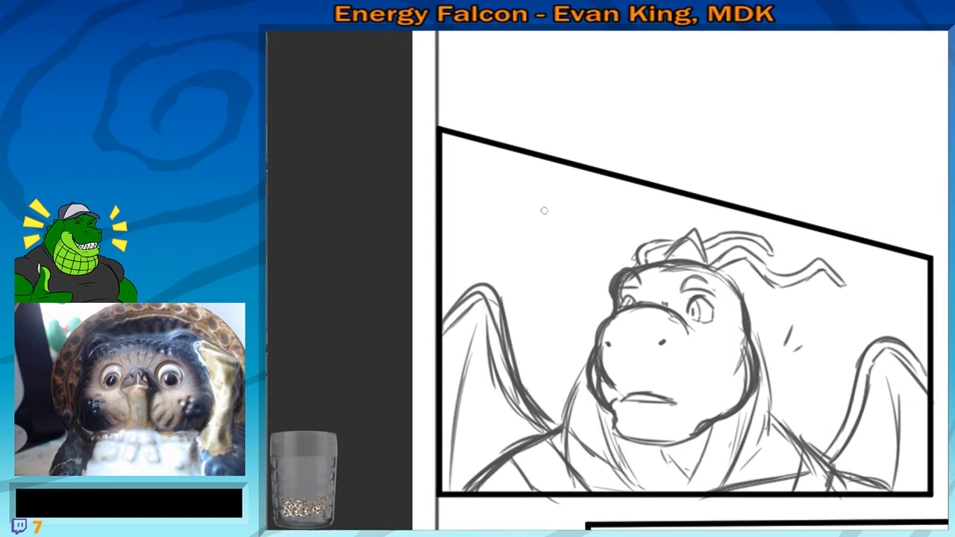
{"action": "mouse_move", "coordinate": [498, 202]}
{"action": "left_mouse_down"}
{"action": "mouse_move", "coordinate": [489, 257]}
{"action": "mouse_move", "coordinate": [567, 247]}
{"action": "left_mouse_up"}
{"action": "mouse_move", "coordinate": [486, 263]}
{"action": "left_mouse_down"}
{"action": "mouse_move", "coordinate": [556, 263]}
{"action": "mouse_move", "coordinate": [567, 296]}
{"action": "mouse_move", "coordinate": [566, 283]}
{"action": "left_mouse_up"}
{"action": "left_click_drag", "start_coordinate": [601, 303], "coordinate": [589, 305]}
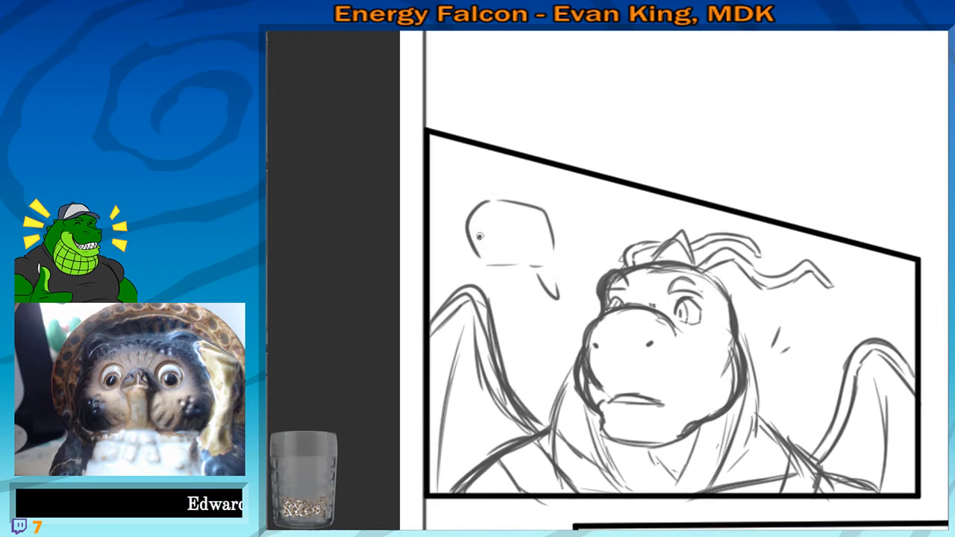
{"action": "key", "text": "ctrl+z"}
{"action": "key", "text": "ctrl+z"}
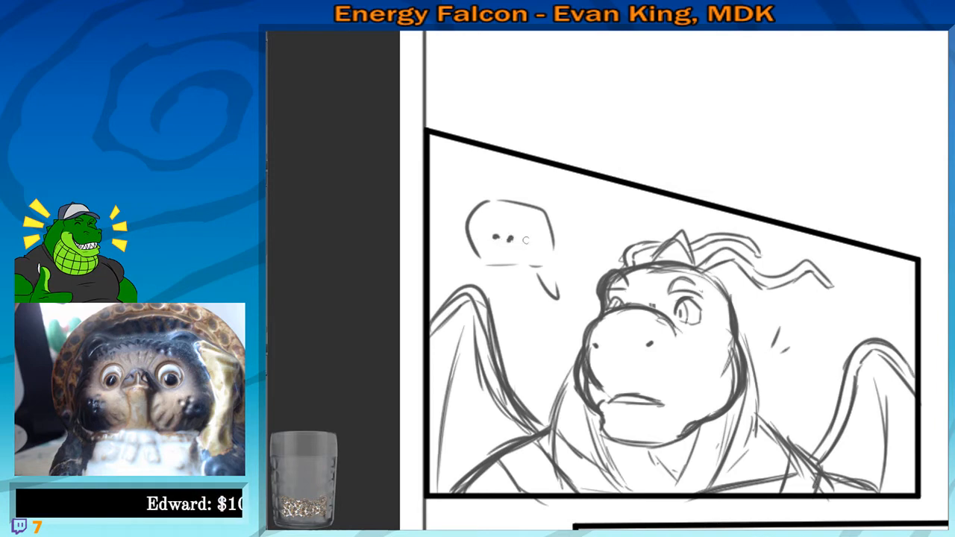
{"action": "key", "text": "ctrl+z"}
{"action": "key", "text": "ctrl+z"}
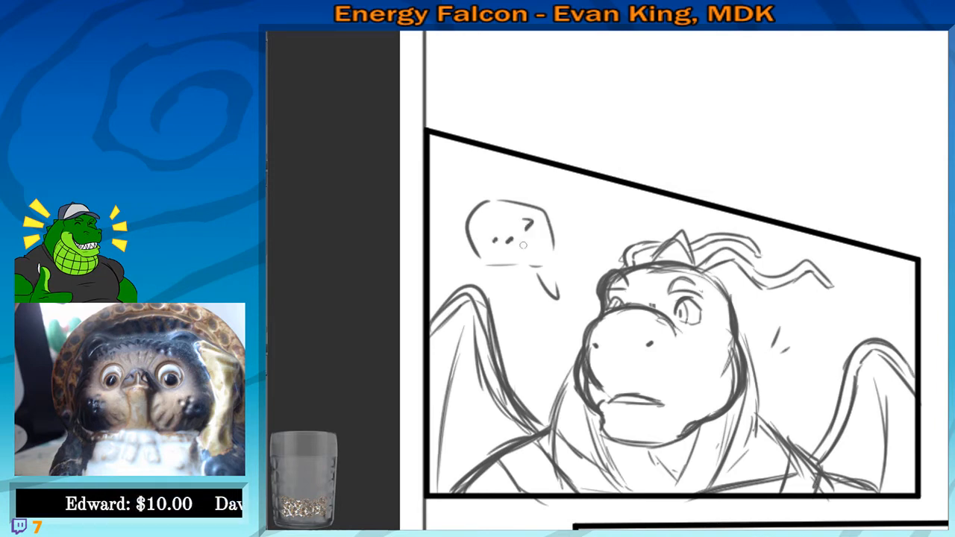
Sketch a rough head circle with overlapping strokes inside the empty rectangular panel below the slanted one
{"action": "scroll", "coordinate": [397, 269], "scroll_direction": "down", "scroll_amount": 3}
{"action": "left_click_drag", "start_coordinate": [562, 443], "coordinate": [546, 226]}
{"action": "scroll", "coordinate": [509, 123], "scroll_direction": "down", "scroll_amount": 5}
{"action": "left_click_drag", "start_coordinate": [574, 336], "coordinate": [517, 277]}
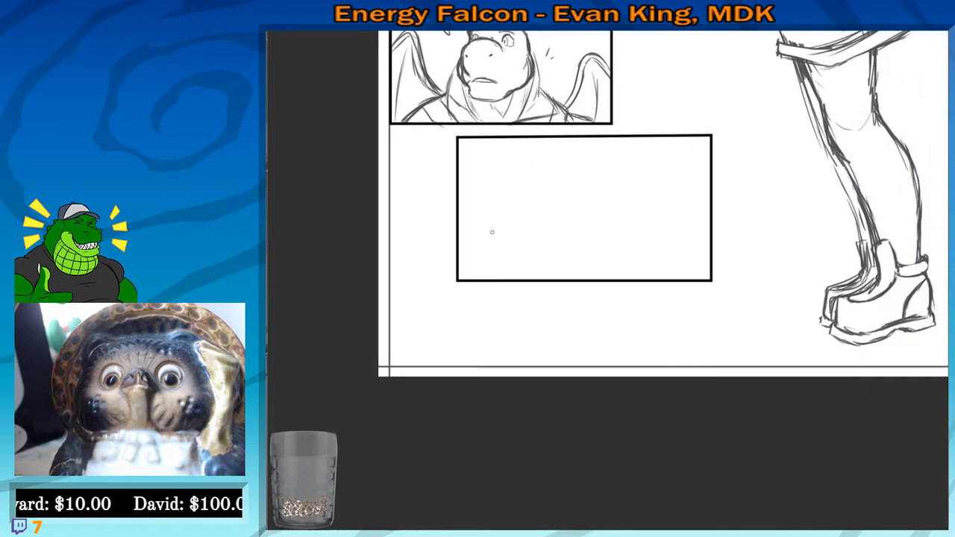
{"action": "scroll", "coordinate": [491, 232], "scroll_direction": "up", "scroll_amount": 1}
{"action": "scroll", "coordinate": [492, 232], "scroll_direction": "up", "scroll_amount": 1}
{"action": "left_click_drag", "start_coordinate": [588, 231], "coordinate": [556, 248]}
{"action": "scroll", "coordinate": [530, 232], "scroll_direction": "up", "scroll_amount": 6}
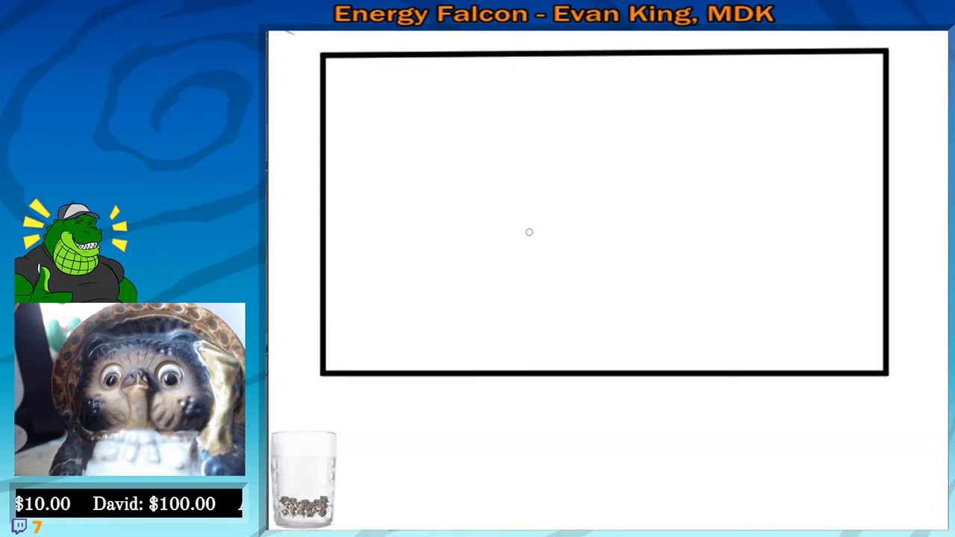
{"action": "mouse_move", "coordinate": [617, 194]}
{"action": "left_mouse_down"}
{"action": "mouse_move", "coordinate": [568, 217]}
{"action": "mouse_move", "coordinate": [623, 224]}
{"action": "mouse_move", "coordinate": [544, 223]}
{"action": "mouse_move", "coordinate": [646, 216]}
{"action": "mouse_move", "coordinate": [552, 261]}
{"action": "left_mouse_up"}
{"action": "mouse_move", "coordinate": [601, 158]}
{"action": "left_mouse_down"}
{"action": "mouse_move", "coordinate": [540, 209]}
{"action": "mouse_move", "coordinate": [614, 276]}
{"action": "mouse_move", "coordinate": [655, 254]}
{"action": "left_mouse_up"}
{"action": "mouse_move", "coordinate": [583, 158]}
{"action": "left_mouse_down"}
{"action": "mouse_move", "coordinate": [612, 157]}
{"action": "mouse_move", "coordinate": [645, 270]}
{"action": "left_mouse_up"}
{"action": "left_click_drag", "start_coordinate": [581, 284], "coordinate": [661, 206]}
{"action": "left_click_drag", "start_coordinate": [563, 209], "coordinate": [687, 221]}
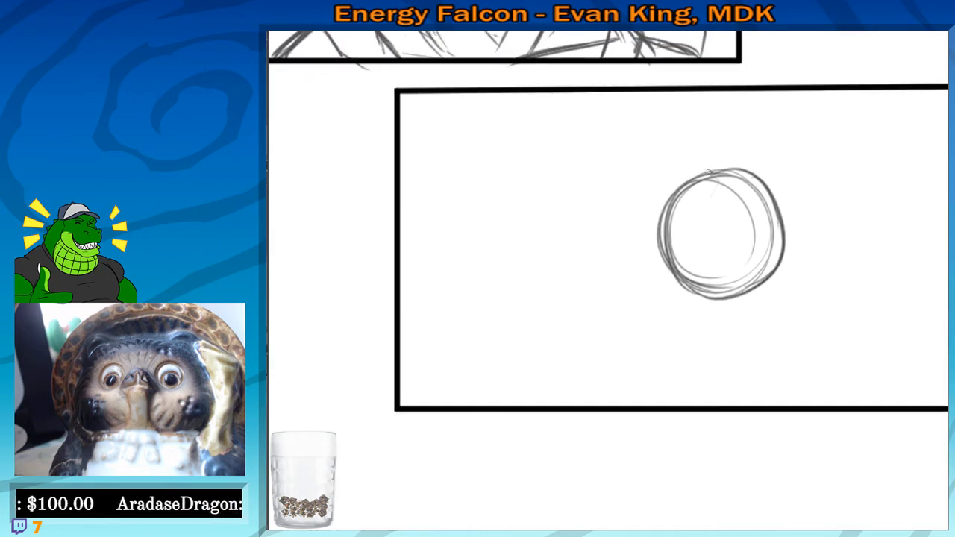
Sketch the brow ridge along the front of the head circle and the snout's top and front contour
{"action": "left_click_drag", "start_coordinate": [724, 166], "coordinate": [651, 183]}
{"action": "left_click_drag", "start_coordinate": [653, 186], "coordinate": [640, 203]}
{"action": "key", "text": "ctrl+z"}
{"action": "key", "text": "ctrl+z"}
{"action": "mouse_move", "coordinate": [731, 163]}
{"action": "left_mouse_down"}
{"action": "mouse_move", "coordinate": [645, 215]}
{"action": "mouse_move", "coordinate": [650, 203]}
{"action": "left_mouse_up"}
{"action": "mouse_move", "coordinate": [733, 166]}
{"action": "left_mouse_down"}
{"action": "mouse_move", "coordinate": [661, 186]}
{"action": "mouse_move", "coordinate": [651, 221]}
{"action": "mouse_move", "coordinate": [729, 161]}
{"action": "left_mouse_up"}
{"action": "key", "text": "ctrl+z"}
{"action": "key", "text": "ctrl+z"}
{"action": "key", "text": "ctrl+z"}
{"action": "mouse_move", "coordinate": [651, 212]}
{"action": "left_mouse_down"}
{"action": "mouse_move", "coordinate": [599, 221]}
{"action": "mouse_move", "coordinate": [567, 262]}
{"action": "mouse_move", "coordinate": [642, 216]}
{"action": "mouse_move", "coordinate": [561, 277]}
{"action": "left_mouse_up"}
{"action": "left_click_drag", "start_coordinate": [575, 240], "coordinate": [572, 291]}
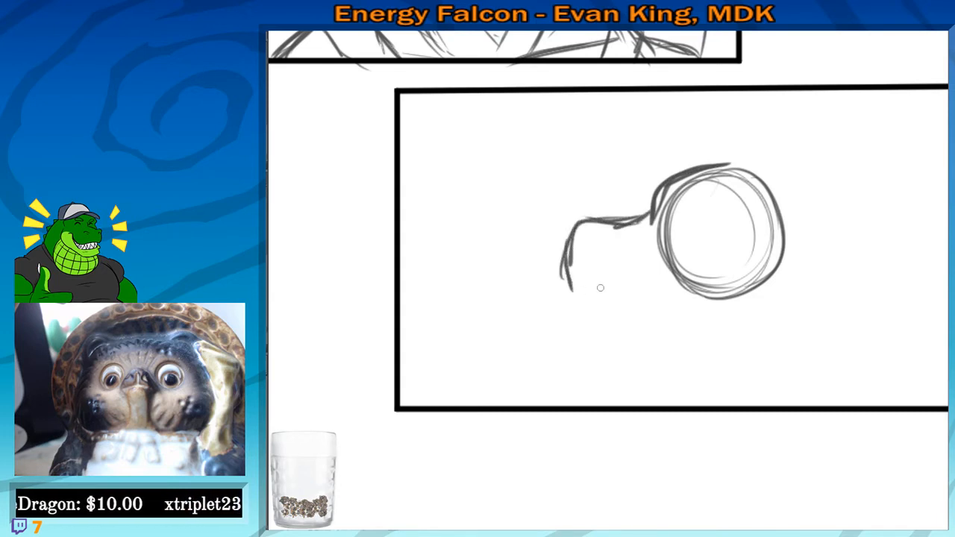
Draw the upper jaw's lower edge curving up into the head circle and add a nostril on the snout
{"action": "left_click_drag", "start_coordinate": [664, 297], "coordinate": [721, 255]}
{"action": "mouse_move", "coordinate": [665, 296]}
{"action": "left_mouse_down"}
{"action": "mouse_move", "coordinate": [699, 270]}
{"action": "mouse_move", "coordinate": [682, 249]}
{"action": "left_mouse_up"}
{"action": "key", "text": "ctrl+z"}
{"action": "key", "text": "ctrl+z"}
{"action": "key", "text": "ctrl+z"}
{"action": "key", "text": "ctrl+z"}
{"action": "mouse_move", "coordinate": [555, 267]}
{"action": "left_mouse_down"}
{"action": "mouse_move", "coordinate": [578, 279]}
{"action": "mouse_move", "coordinate": [672, 232]}
{"action": "mouse_move", "coordinate": [636, 270]}
{"action": "mouse_move", "coordinate": [573, 277]}
{"action": "mouse_move", "coordinate": [657, 244]}
{"action": "mouse_move", "coordinate": [582, 227]}
{"action": "left_mouse_up"}
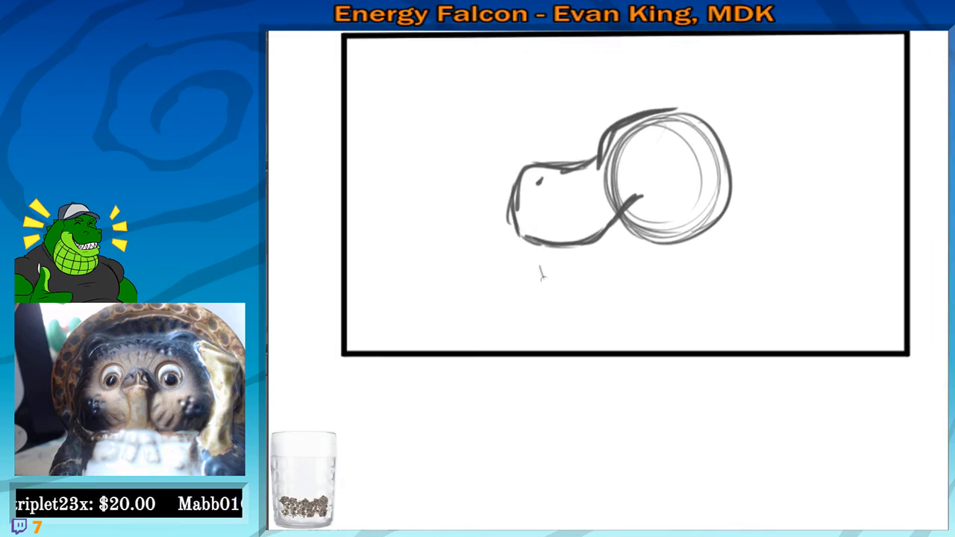
Sketch the open lower jaw from the lip and chin back up to the head circle
{"action": "left_click_drag", "start_coordinate": [538, 267], "coordinate": [589, 261]}
{"action": "key", "text": "ctrl+z"}
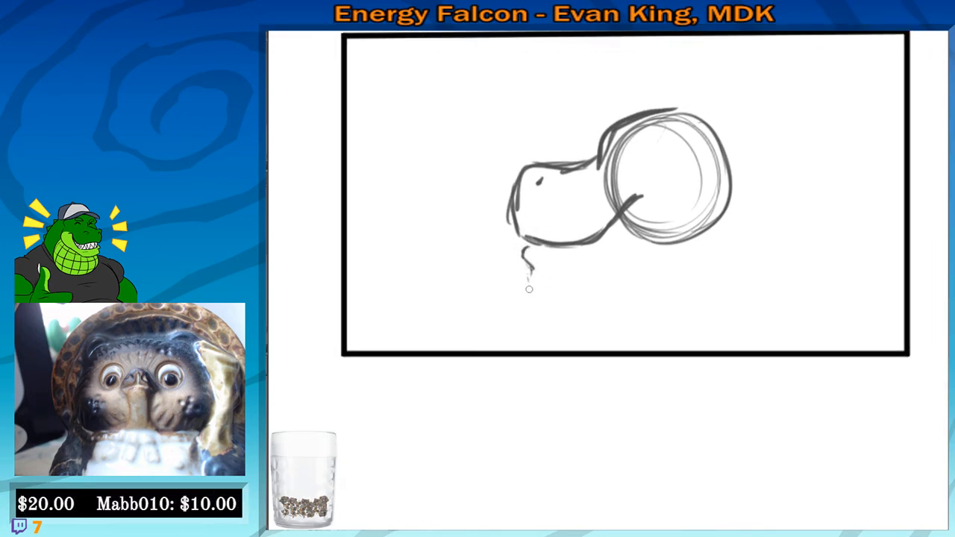
{"action": "mouse_move", "coordinate": [529, 289]}
{"action": "left_mouse_down"}
{"action": "mouse_move", "coordinate": [567, 297]}
{"action": "mouse_move", "coordinate": [666, 271]}
{"action": "left_mouse_up"}
{"action": "mouse_move", "coordinate": [695, 190]}
{"action": "left_mouse_down"}
{"action": "mouse_move", "coordinate": [699, 250]}
{"action": "mouse_move", "coordinate": [596, 283]}
{"action": "left_mouse_up"}
{"action": "left_click_drag", "start_coordinate": [600, 284], "coordinate": [666, 274]}
{"action": "left_click_drag", "start_coordinate": [616, 177], "coordinate": [592, 222]}
Draw the horn's long straight upper edge back from the brow over the head circle and mark its squared tip
{"action": "scroll", "coordinate": [592, 222], "scroll_direction": "down", "scroll_amount": 2}
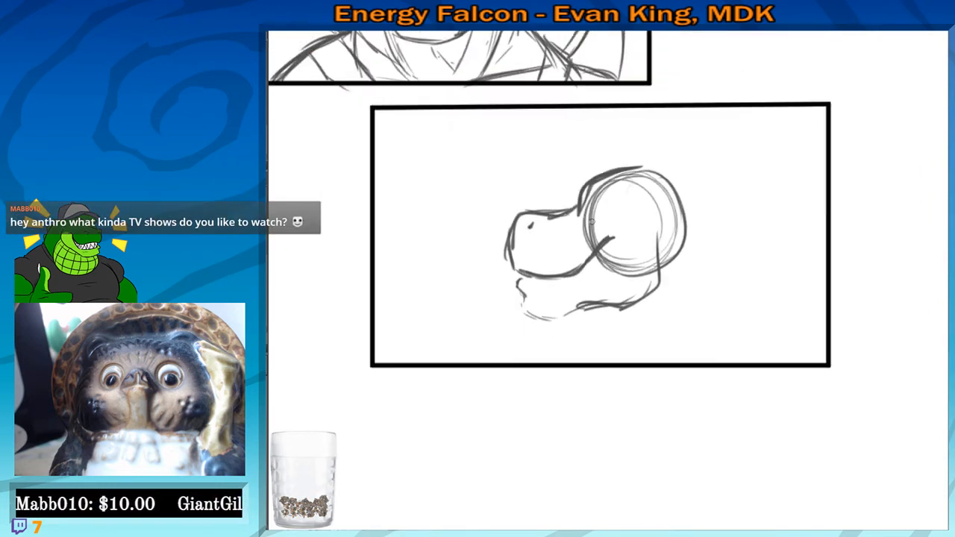
{"action": "scroll", "coordinate": [450, 236], "scroll_direction": "up", "scroll_amount": 4}
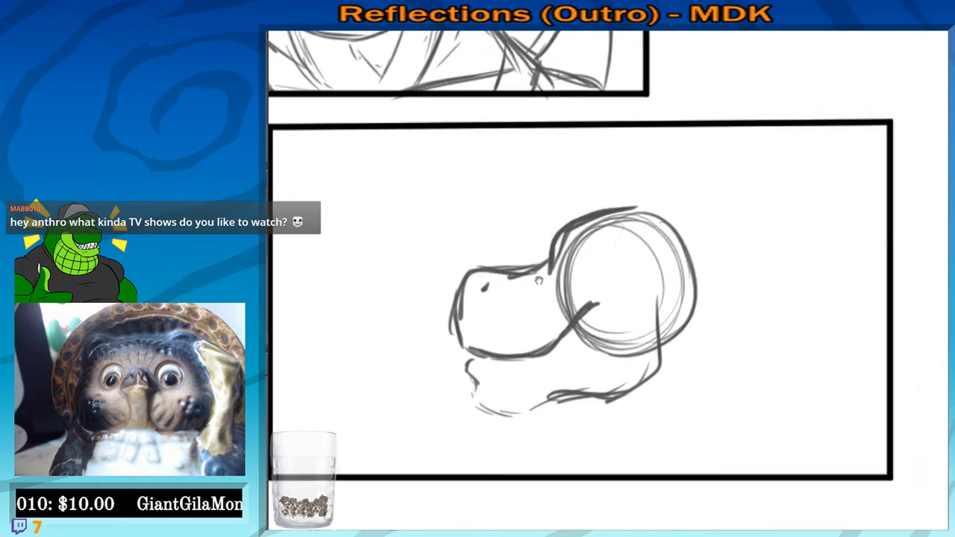
{"action": "left_click_drag", "start_coordinate": [539, 281], "coordinate": [529, 283]}
{"action": "scroll", "coordinate": [469, 258], "scroll_direction": "up", "scroll_amount": 2}
{"action": "mouse_move", "coordinate": [605, 243]}
{"action": "left_mouse_down"}
{"action": "mouse_move", "coordinate": [478, 268]}
{"action": "mouse_move", "coordinate": [703, 182]}
{"action": "left_mouse_up"}
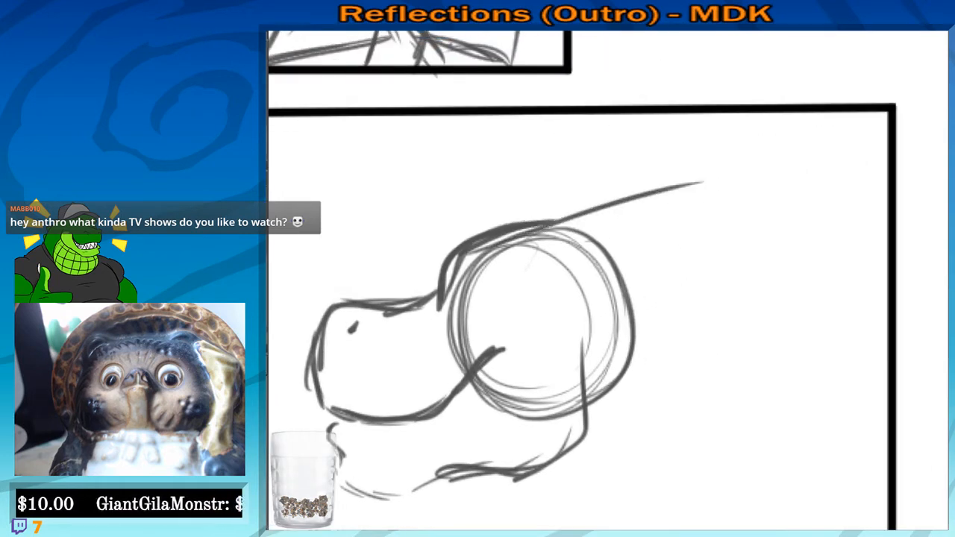
{"action": "key", "text": "ctrl+z"}
{"action": "left_click_drag", "start_coordinate": [470, 257], "coordinate": [703, 172]}
{"action": "mouse_move", "coordinate": [543, 221]}
{"action": "left_mouse_down"}
{"action": "mouse_move", "coordinate": [701, 172]}
{"action": "mouse_move", "coordinate": [725, 212]}
{"action": "left_mouse_up"}
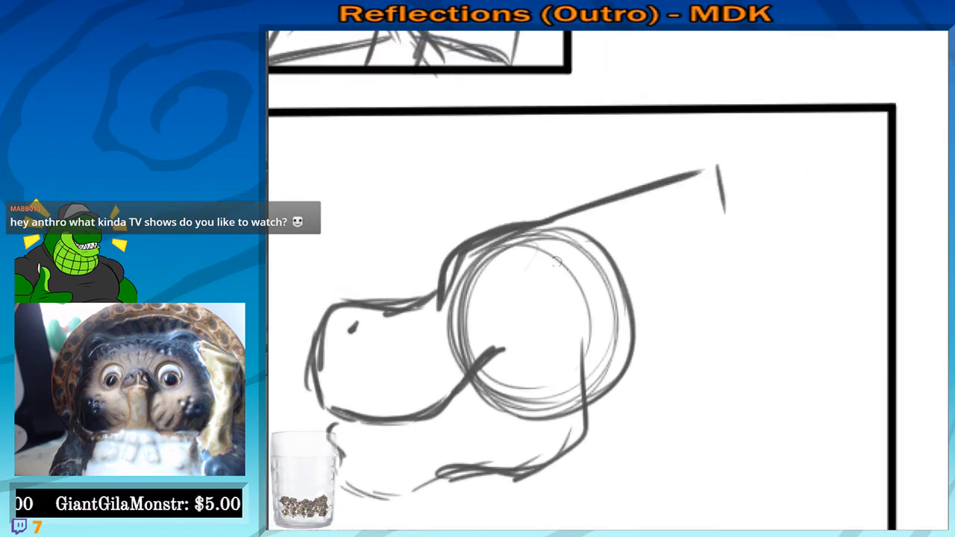
Draw the horn's lower edge parallel to the upper one, close its blunt end and reinforce the horn base
{"action": "left_click_drag", "start_coordinate": [554, 275], "coordinate": [728, 202]}
{"action": "key", "text": "ctrl+z"}
{"action": "mouse_move", "coordinate": [552, 282]}
{"action": "left_mouse_down"}
{"action": "mouse_move", "coordinate": [728, 206]}
{"action": "mouse_move", "coordinate": [698, 213]}
{"action": "left_mouse_up"}
{"action": "left_click_drag", "start_coordinate": [693, 175], "coordinate": [721, 208]}
{"action": "left_click_drag", "start_coordinate": [523, 224], "coordinate": [636, 177]}
{"action": "mouse_move", "coordinate": [505, 281]}
{"action": "left_mouse_down"}
{"action": "mouse_move", "coordinate": [614, 226]}
{"action": "mouse_move", "coordinate": [624, 200]}
{"action": "mouse_move", "coordinate": [565, 270]}
{"action": "mouse_move", "coordinate": [607, 213]}
{"action": "left_mouse_up"}
Erase the guide circle's lines across the face and darken the chin contour and the back of the jaw
{"action": "key", "text": "e"}
{"action": "mouse_move", "coordinate": [640, 309]}
{"action": "left_mouse_down"}
{"action": "mouse_move", "coordinate": [631, 352]}
{"action": "mouse_move", "coordinate": [642, 323]}
{"action": "left_mouse_up"}
{"action": "scroll", "coordinate": [760, 454], "scroll_direction": "down", "scroll_amount": 1}
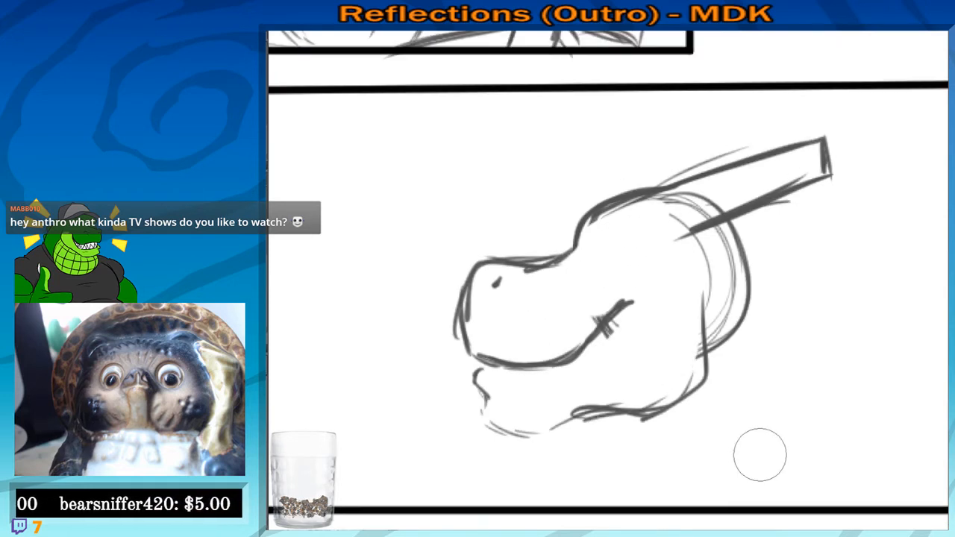
{"action": "key", "text": "b"}
{"action": "left_click_drag", "start_coordinate": [552, 336], "coordinate": [546, 241]}
{"action": "mouse_move", "coordinate": [483, 303]}
{"action": "left_mouse_down"}
{"action": "mouse_move", "coordinate": [529, 340]}
{"action": "mouse_move", "coordinate": [596, 315]}
{"action": "mouse_move", "coordinate": [662, 314]}
{"action": "mouse_move", "coordinate": [665, 305]}
{"action": "left_mouse_up"}
{"action": "left_click_drag", "start_coordinate": [691, 199], "coordinate": [693, 284]}
{"action": "left_click_drag", "start_coordinate": [702, 257], "coordinate": [656, 345]}
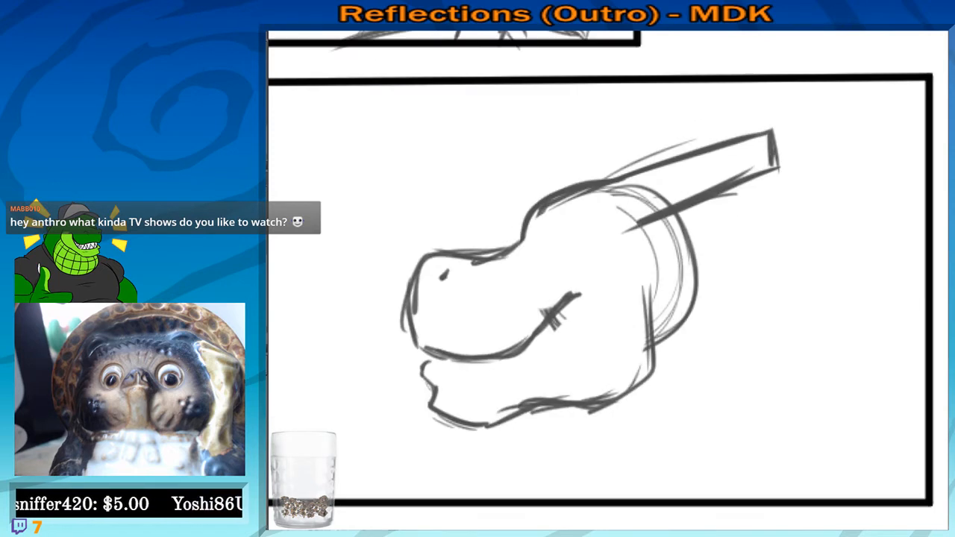
Thicken the horn's upper edge with overlapping strokes
{"action": "left_click_drag", "start_coordinate": [616, 174], "coordinate": [728, 133]}
{"action": "mouse_move", "coordinate": [611, 178]}
{"action": "left_mouse_down"}
{"action": "mouse_move", "coordinate": [727, 132]}
{"action": "mouse_move", "coordinate": [739, 138]}
{"action": "left_mouse_up"}
{"action": "left_click_drag", "start_coordinate": [618, 257], "coordinate": [621, 255]}
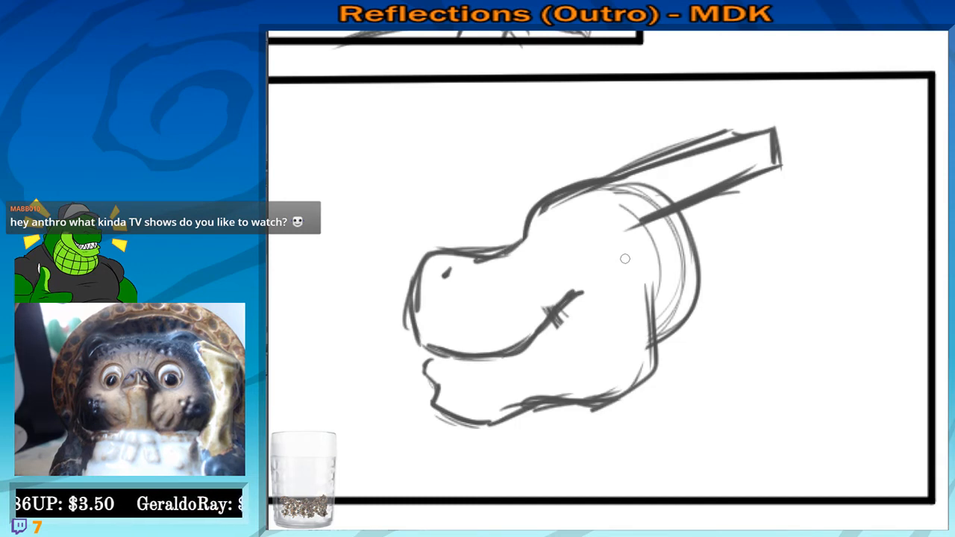
Add a small pointed fang beneath the front of the upper lip
{"action": "left_click_drag", "start_coordinate": [556, 401], "coordinate": [610, 356]}
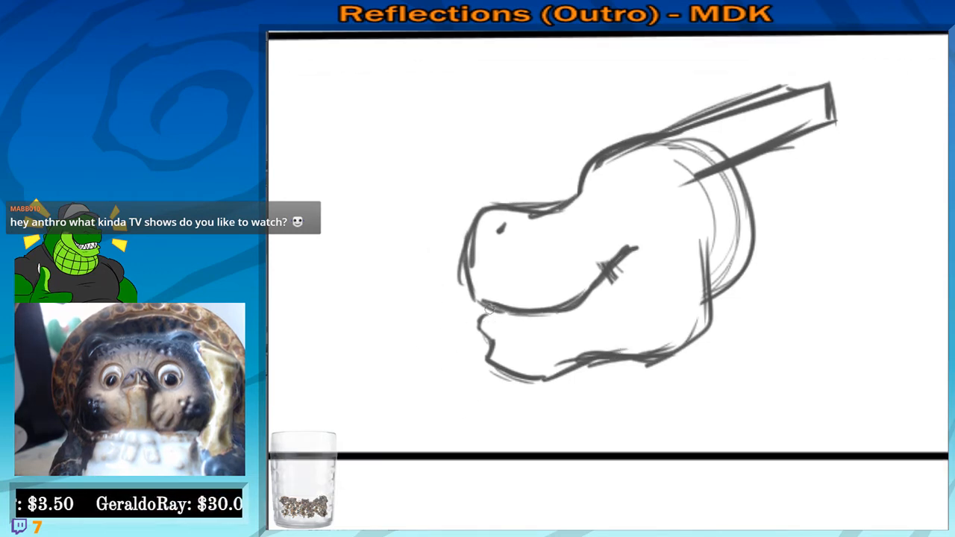
{"action": "left_click_drag", "start_coordinate": [616, 314], "coordinate": [582, 326]}
{"action": "key", "text": "ctrl+z"}
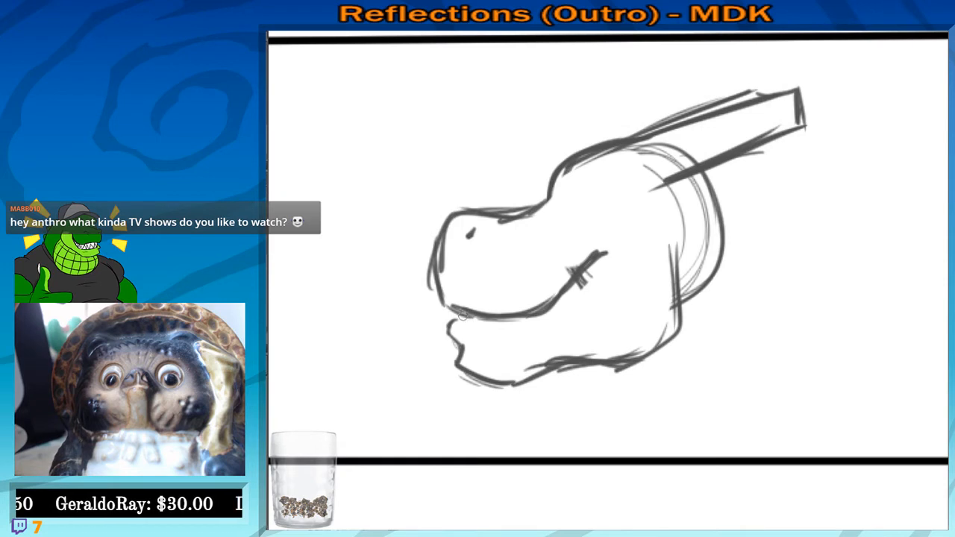
{"action": "left_click_drag", "start_coordinate": [464, 317], "coordinate": [479, 322]}
{"action": "left_click_drag", "start_coordinate": [648, 282], "coordinate": [608, 287]}
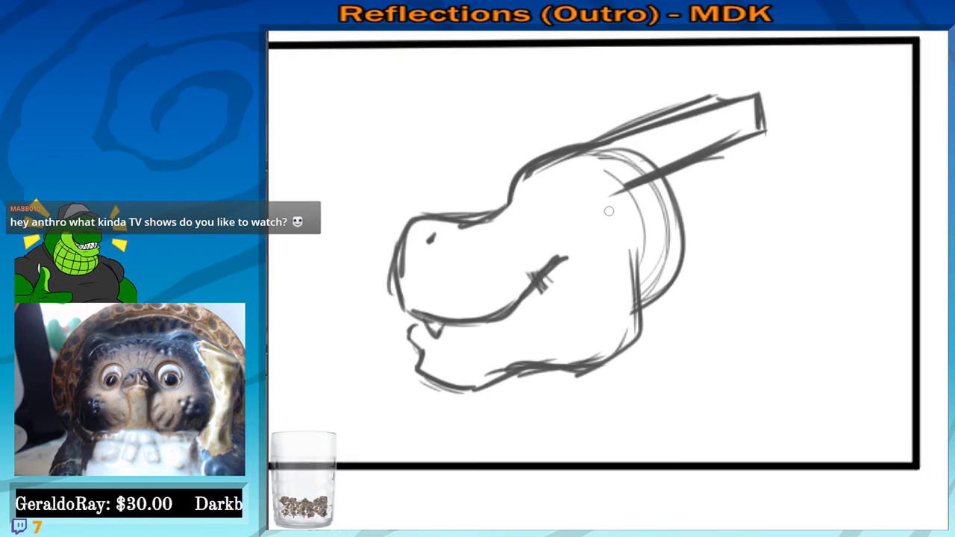
Sketch the back of the neck sloping down behind the head and the throat line under the jaw
{"action": "scroll", "coordinate": [609, 211], "scroll_direction": "down", "scroll_amount": 1}
{"action": "mouse_move", "coordinate": [660, 165]}
{"action": "left_mouse_down"}
{"action": "mouse_move", "coordinate": [682, 197]}
{"action": "mouse_move", "coordinate": [679, 224]}
{"action": "mouse_move", "coordinate": [709, 257]}
{"action": "mouse_move", "coordinate": [744, 343]}
{"action": "left_mouse_up"}
{"action": "left_click_drag", "start_coordinate": [720, 262], "coordinate": [748, 368]}
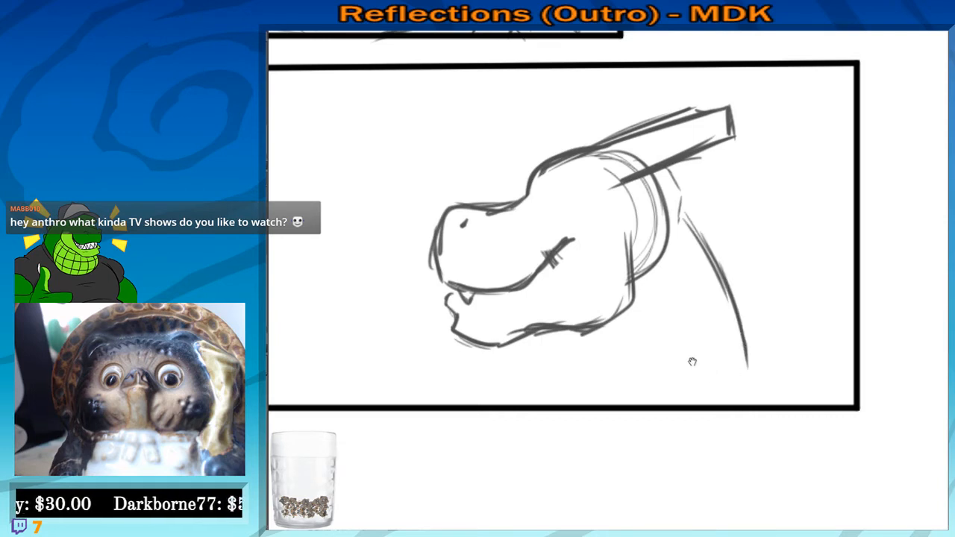
{"action": "left_click_drag", "start_coordinate": [647, 332], "coordinate": [681, 291]}
{"action": "left_click_drag", "start_coordinate": [546, 297], "coordinate": [608, 315]}
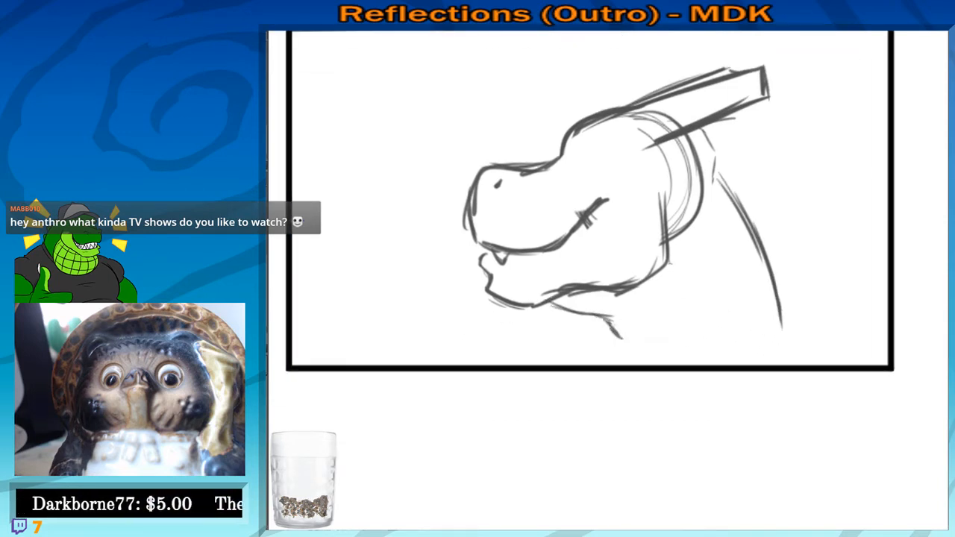
Draw the inner neck line down to the panel's lower edge and lightly sketch the curve at the neck base
{"action": "left_click_drag", "start_coordinate": [670, 262], "coordinate": [662, 365]}
{"action": "left_click_drag", "start_coordinate": [676, 281], "coordinate": [661, 362]}
{"action": "key", "text": "ctrl+z"}
{"action": "key", "text": "ctrl+z"}
{"action": "mouse_move", "coordinate": [688, 247]}
{"action": "left_mouse_down"}
{"action": "mouse_move", "coordinate": [686, 320]}
{"action": "mouse_move", "coordinate": [664, 365]}
{"action": "left_mouse_up"}
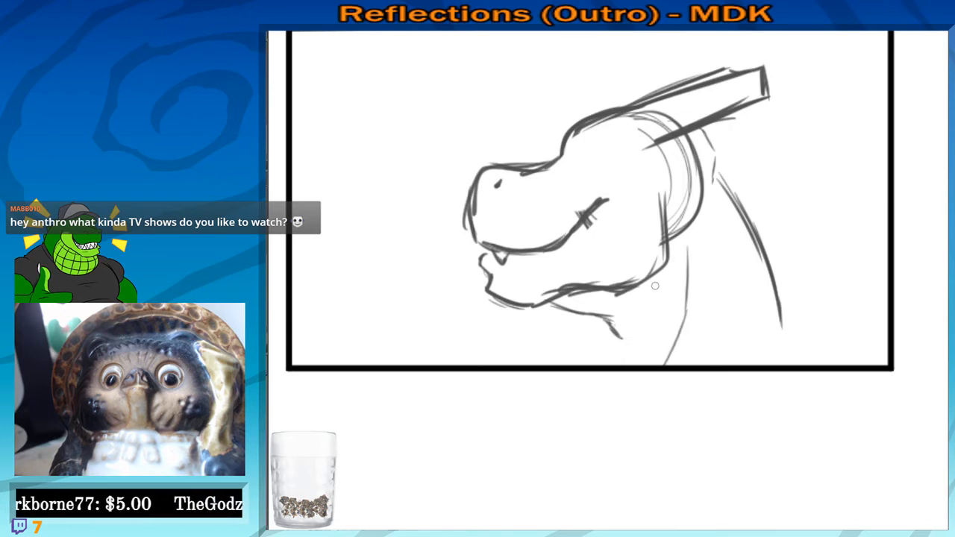
{"action": "mouse_move", "coordinate": [655, 286]}
{"action": "left_mouse_down"}
{"action": "mouse_move", "coordinate": [635, 366]}
{"action": "mouse_move", "coordinate": [742, 321]}
{"action": "mouse_move", "coordinate": [767, 324]}
{"action": "mouse_move", "coordinate": [794, 345]}
{"action": "left_mouse_up"}
{"action": "left_click_drag", "start_coordinate": [733, 333], "coordinate": [797, 346]}
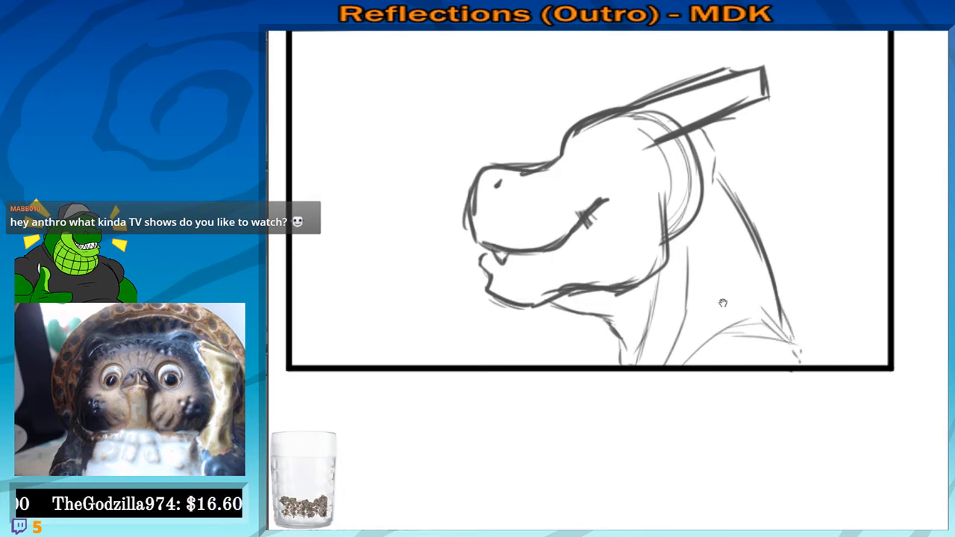
Add a raised brow bump above the snout and a closed eye beneath it
{"action": "left_click_drag", "start_coordinate": [723, 303], "coordinate": [829, 401]}
{"action": "mouse_move", "coordinate": [675, 224]}
{"action": "left_mouse_down"}
{"action": "mouse_move", "coordinate": [670, 241]}
{"action": "mouse_move", "coordinate": [705, 221]}
{"action": "mouse_move", "coordinate": [697, 254]}
{"action": "left_mouse_up"}
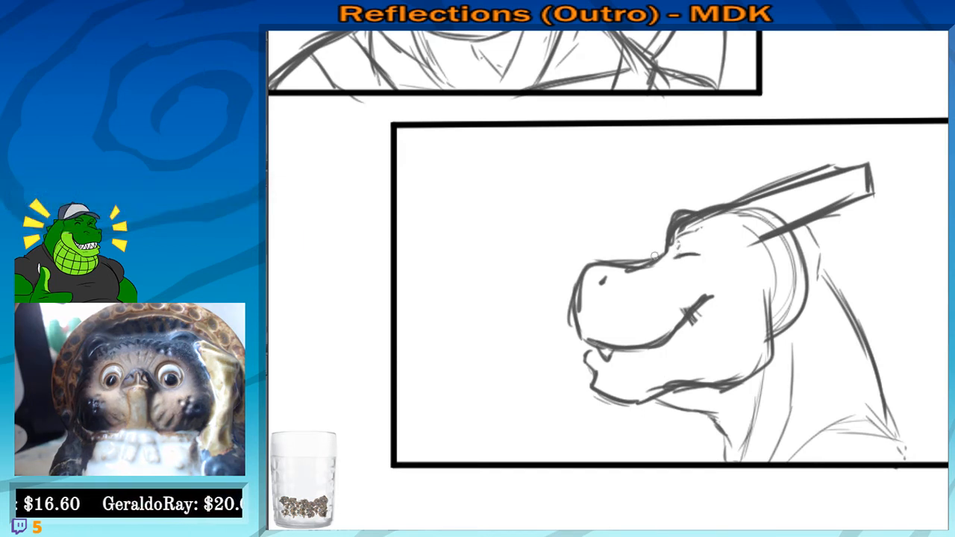
Erase the tick marks and mouth line, then redraw the mouth curving up toward the cheek
{"action": "left_click_drag", "start_coordinate": [716, 316], "coordinate": [700, 347]}
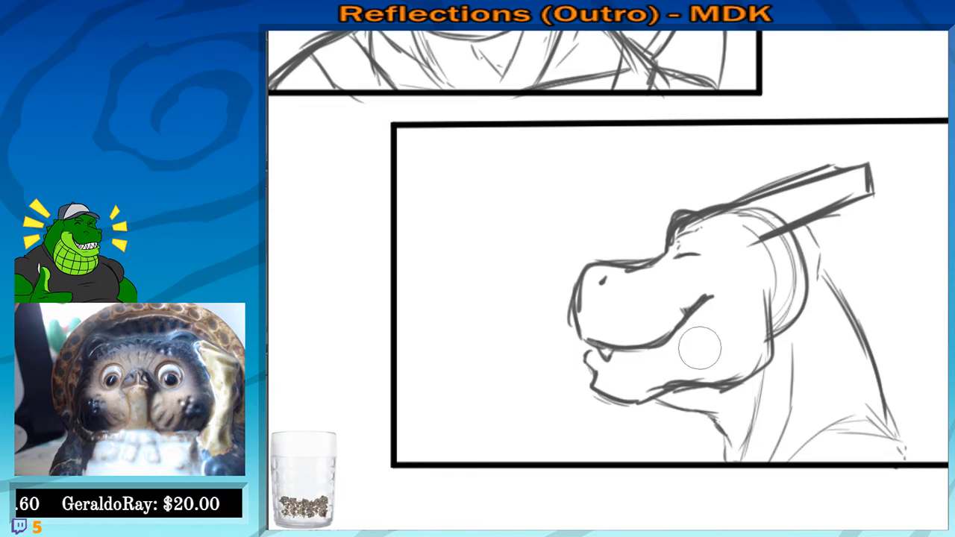
{"action": "mouse_move", "coordinate": [717, 283]}
{"action": "left_mouse_down"}
{"action": "mouse_move", "coordinate": [700, 323]}
{"action": "mouse_move", "coordinate": [667, 337]}
{"action": "left_mouse_up"}
{"action": "scroll", "coordinate": [666, 340], "scroll_direction": "up", "scroll_amount": 3}
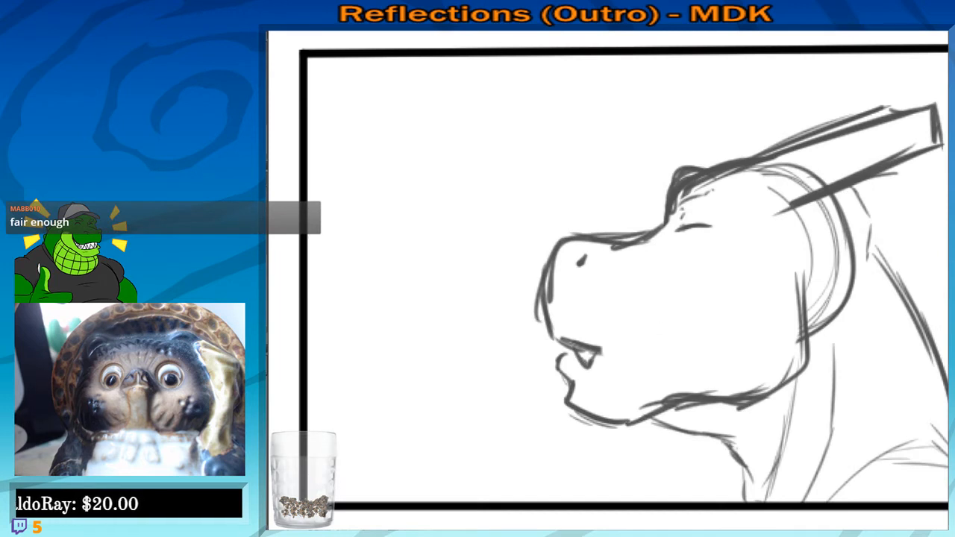
{"action": "mouse_move", "coordinate": [599, 349]}
{"action": "left_mouse_down"}
{"action": "mouse_move", "coordinate": [631, 351]}
{"action": "mouse_move", "coordinate": [709, 292]}
{"action": "mouse_move", "coordinate": [648, 345]}
{"action": "mouse_move", "coordinate": [688, 306]}
{"action": "left_mouse_up"}
{"action": "key", "text": "ctrl+z"}
{"action": "left_click_drag", "start_coordinate": [644, 348], "coordinate": [747, 267]}
{"action": "mouse_move", "coordinate": [603, 309]}
{"action": "left_mouse_down"}
{"action": "mouse_move", "coordinate": [667, 319]}
{"action": "mouse_move", "coordinate": [702, 311]}
{"action": "mouse_move", "coordinate": [629, 330]}
{"action": "mouse_move", "coordinate": [612, 321]}
{"action": "left_mouse_up"}
Erase the rough snout front, lower lip and fang and redraw them with cleaner contours
{"action": "key", "text": "e"}
{"action": "mouse_move", "coordinate": [643, 247]}
{"action": "left_mouse_down"}
{"action": "mouse_move", "coordinate": [635, 237]}
{"action": "mouse_move", "coordinate": [601, 285]}
{"action": "left_mouse_up"}
{"action": "key", "text": "b"}
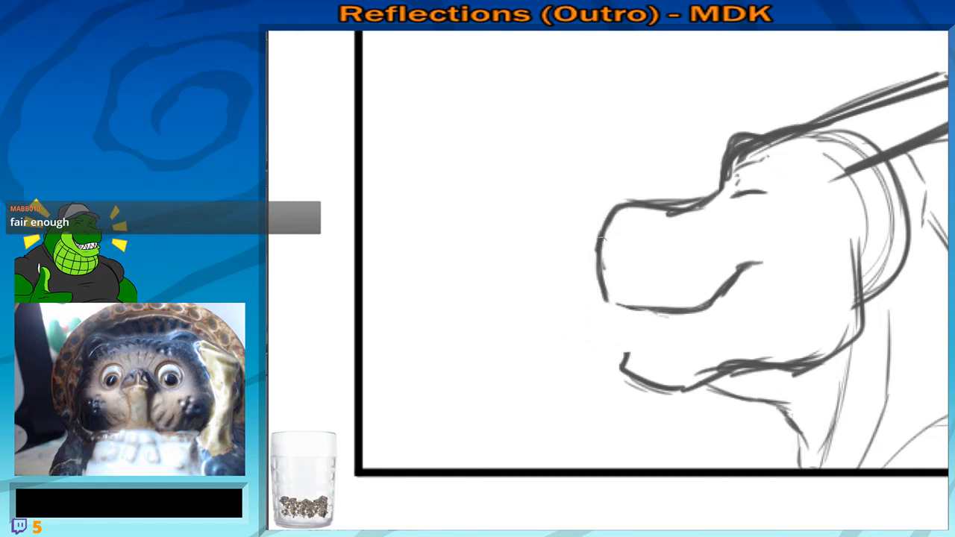
{"action": "mouse_move", "coordinate": [598, 238]}
{"action": "left_mouse_down"}
{"action": "mouse_move", "coordinate": [603, 288]}
{"action": "mouse_move", "coordinate": [623, 273]}
{"action": "mouse_move", "coordinate": [611, 282]}
{"action": "mouse_move", "coordinate": [626, 343]}
{"action": "mouse_move", "coordinate": [652, 351]}
{"action": "left_mouse_up"}
{"action": "left_click_drag", "start_coordinate": [629, 279], "coordinate": [645, 290]}
{"action": "left_click_drag", "start_coordinate": [696, 321], "coordinate": [668, 339]}
{"action": "key", "text": "ctrl+z"}
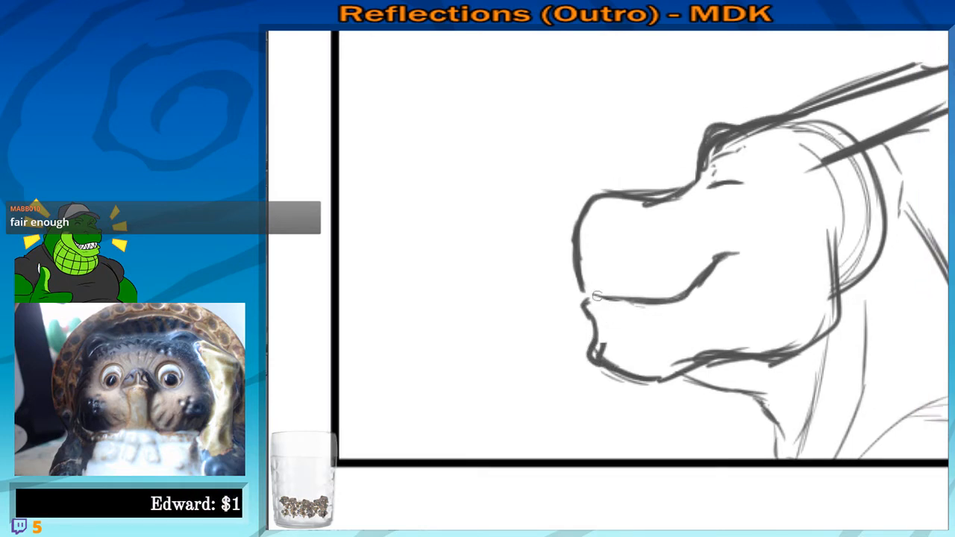
{"action": "left_click_drag", "start_coordinate": [600, 297], "coordinate": [611, 317]}
Darken the bump behind the head and extend the back of the neck down to the panel's lower edge
{"action": "mouse_move", "coordinate": [853, 241]}
{"action": "left_mouse_down"}
{"action": "mouse_move", "coordinate": [795, 245]}
{"action": "mouse_move", "coordinate": [727, 367]}
{"action": "left_mouse_up"}
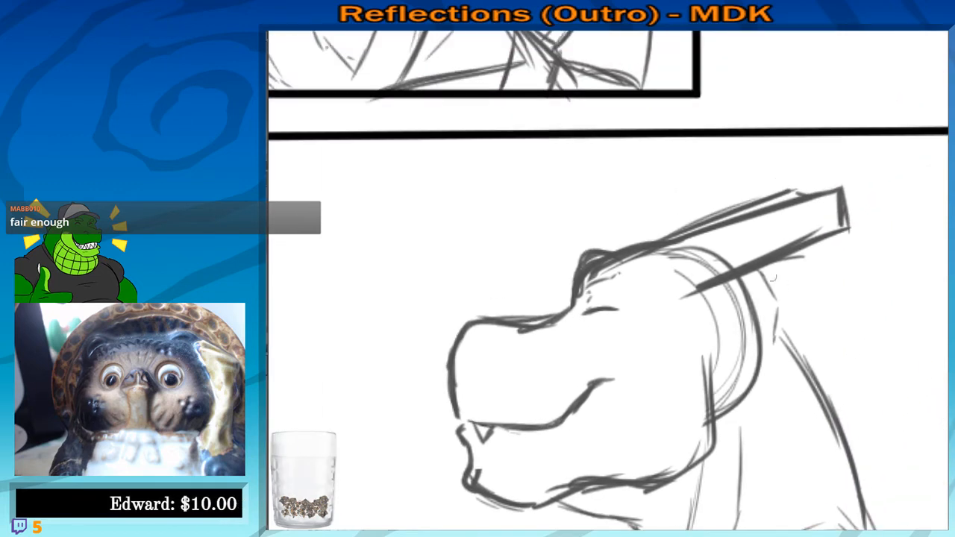
{"action": "mouse_move", "coordinate": [768, 268]}
{"action": "left_mouse_down"}
{"action": "mouse_move", "coordinate": [789, 344]}
{"action": "mouse_move", "coordinate": [756, 247]}
{"action": "mouse_move", "coordinate": [831, 450]}
{"action": "mouse_move", "coordinate": [777, 349]}
{"action": "left_mouse_up"}
{"action": "scroll", "coordinate": [700, 241], "scroll_direction": "down", "scroll_amount": 1}
{"action": "left_click_drag", "start_coordinate": [709, 291], "coordinate": [673, 248]}
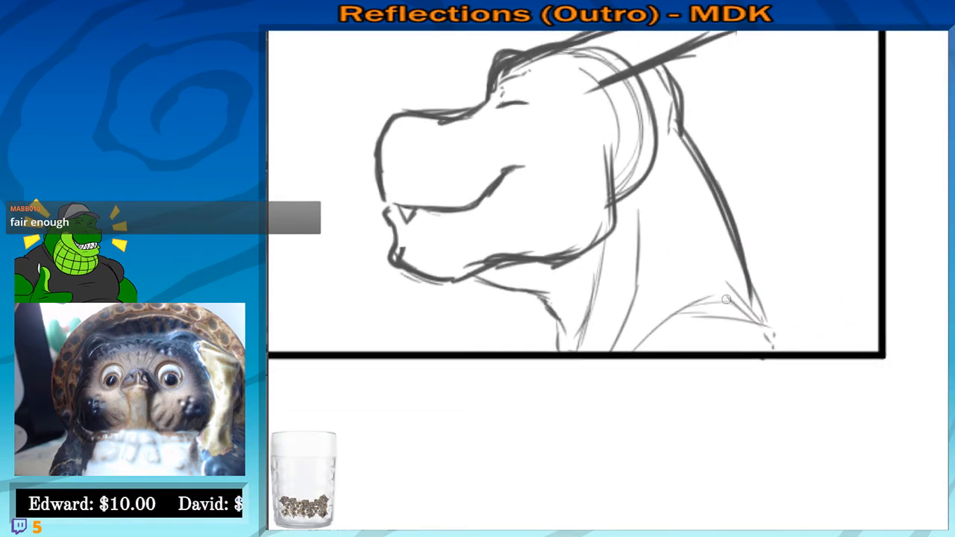
{"action": "left_click_drag", "start_coordinate": [749, 286], "coordinate": [784, 345]}
{"action": "mouse_move", "coordinate": [765, 308]}
{"action": "left_mouse_down"}
{"action": "mouse_move", "coordinate": [785, 349]}
{"action": "mouse_move", "coordinate": [791, 326]}
{"action": "mouse_move", "coordinate": [729, 313]}
{"action": "left_mouse_up"}
{"action": "left_click_drag", "start_coordinate": [734, 355], "coordinate": [747, 365]}
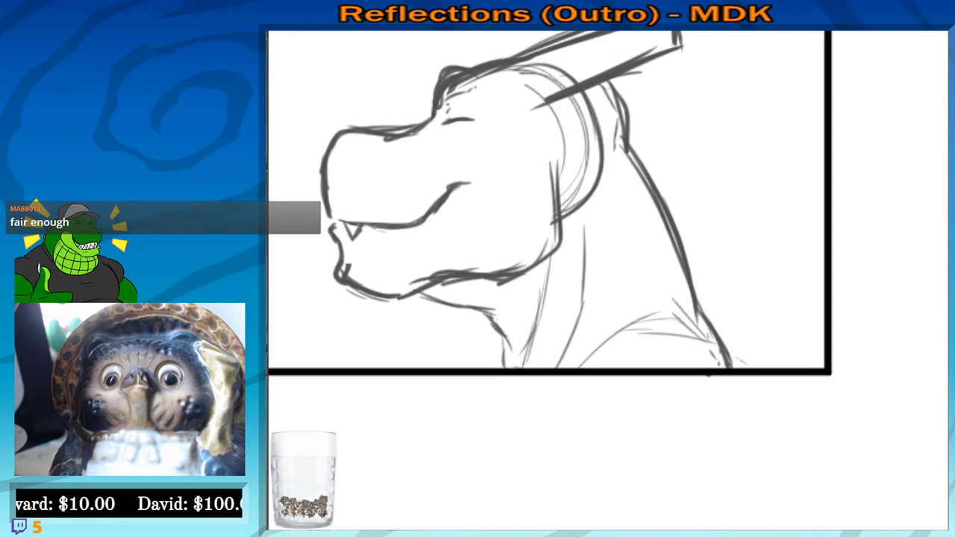
Sketch the wing as two lines rising from the shoulder base to the panel's side border behind the character
{"action": "left_click_drag", "start_coordinate": [824, 310], "coordinate": [777, 369]}
{"action": "mouse_move", "coordinate": [824, 312]}
{"action": "left_mouse_down"}
{"action": "mouse_move", "coordinate": [765, 379]}
{"action": "mouse_move", "coordinate": [773, 369]}
{"action": "left_mouse_up"}
{"action": "left_click_drag", "start_coordinate": [754, 260], "coordinate": [725, 246]}
{"action": "key", "text": "ctrl+z"}
{"action": "key", "text": "ctrl+z"}
{"action": "mouse_move", "coordinate": [794, 291]}
{"action": "left_mouse_down"}
{"action": "mouse_move", "coordinate": [734, 352]}
{"action": "mouse_move", "coordinate": [774, 199]}
{"action": "left_mouse_up"}
{"action": "mouse_move", "coordinate": [733, 318]}
{"action": "left_mouse_down"}
{"action": "mouse_move", "coordinate": [792, 165]}
{"action": "mouse_move", "coordinate": [718, 344]}
{"action": "left_mouse_up"}
{"action": "key", "text": "ctrl+z"}
{"action": "key", "text": "ctrl+z"}
{"action": "mouse_move", "coordinate": [779, 212]}
{"action": "left_mouse_down"}
{"action": "mouse_move", "coordinate": [752, 289]}
{"action": "mouse_move", "coordinate": [713, 349]}
{"action": "left_mouse_up"}
{"action": "left_click_drag", "start_coordinate": [704, 341], "coordinate": [715, 352]}
Outline the collar as a band sweeping across the neck base from the throat to the back of the neck
{"action": "left_click_drag", "start_coordinate": [529, 313], "coordinate": [659, 285]}
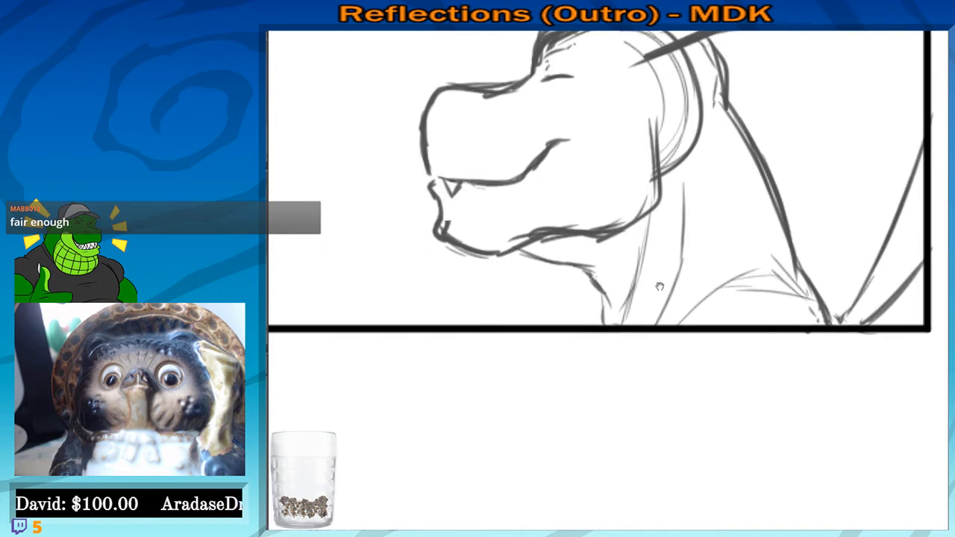
{"action": "mouse_move", "coordinate": [586, 305]}
{"action": "left_mouse_down"}
{"action": "mouse_move", "coordinate": [617, 325]}
{"action": "mouse_move", "coordinate": [685, 313]}
{"action": "left_mouse_up"}
{"action": "left_click_drag", "start_coordinate": [676, 325], "coordinate": [746, 286]}
{"action": "left_click_drag", "start_coordinate": [785, 255], "coordinate": [610, 338]}
{"action": "mouse_move", "coordinate": [668, 321]}
{"action": "left_mouse_down"}
{"action": "mouse_move", "coordinate": [788, 255]}
{"action": "mouse_move", "coordinate": [614, 323]}
{"action": "left_mouse_up"}
{"action": "left_click_drag", "start_coordinate": [599, 306], "coordinate": [621, 327]}
Fill the collar band across the neck base with diagonal hatching
{"action": "mouse_move", "coordinate": [684, 323]}
{"action": "left_mouse_down"}
{"action": "mouse_move", "coordinate": [807, 241]}
{"action": "mouse_move", "coordinate": [752, 298]}
{"action": "left_mouse_up"}
{"action": "left_click_drag", "start_coordinate": [793, 259], "coordinate": [676, 316]}
{"action": "left_click_drag", "start_coordinate": [788, 285], "coordinate": [689, 324]}
{"action": "mouse_move", "coordinate": [812, 288]}
{"action": "left_mouse_down"}
{"action": "mouse_move", "coordinate": [718, 326]}
{"action": "mouse_move", "coordinate": [742, 325]}
{"action": "left_mouse_up"}
{"action": "left_click_drag", "start_coordinate": [803, 307], "coordinate": [754, 326]}
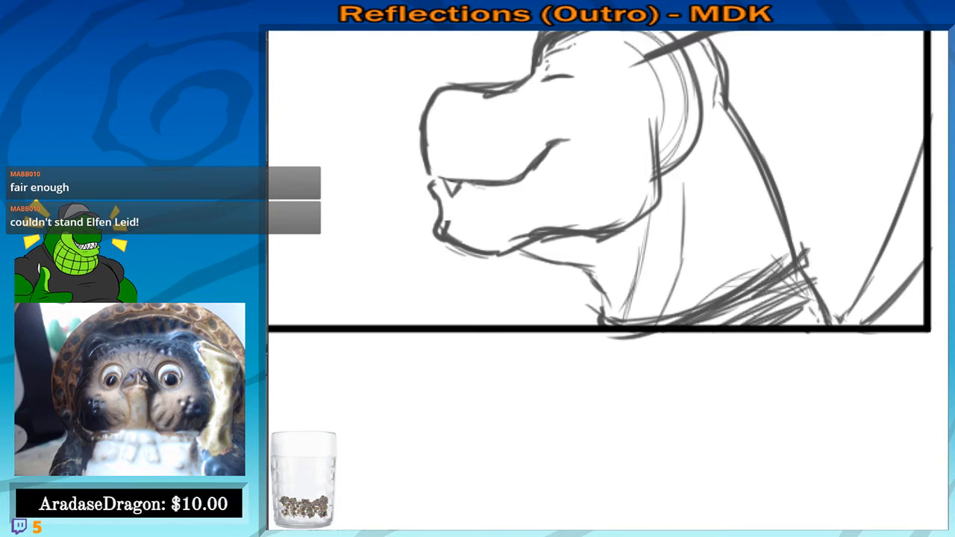
Hatch the collar's fold behind the neck and add more shading strokes along the panel's lower edge
{"action": "left_click_drag", "start_coordinate": [802, 275], "coordinate": [791, 325]}
{"action": "mouse_move", "coordinate": [805, 270]}
{"action": "left_mouse_down"}
{"action": "mouse_move", "coordinate": [807, 325]}
{"action": "mouse_move", "coordinate": [820, 326]}
{"action": "left_mouse_up"}
{"action": "left_click_drag", "start_coordinate": [816, 285], "coordinate": [831, 325]}
{"action": "left_click_drag", "start_coordinate": [807, 265], "coordinate": [846, 325]}
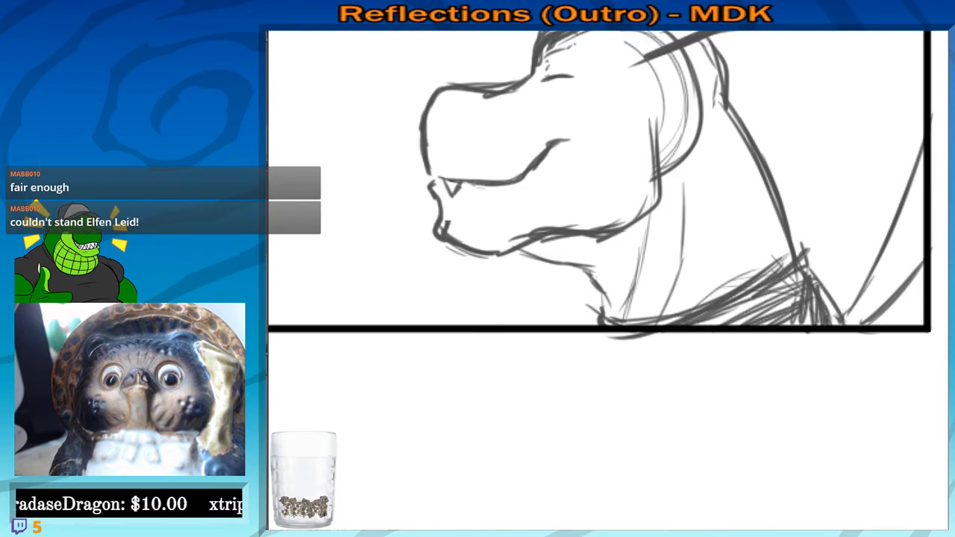
{"action": "left_click_drag", "start_coordinate": [792, 303], "coordinate": [672, 339]}
{"action": "left_click_drag", "start_coordinate": [780, 305], "coordinate": [643, 324]}
{"action": "left_click_drag", "start_coordinate": [728, 319], "coordinate": [579, 333]}
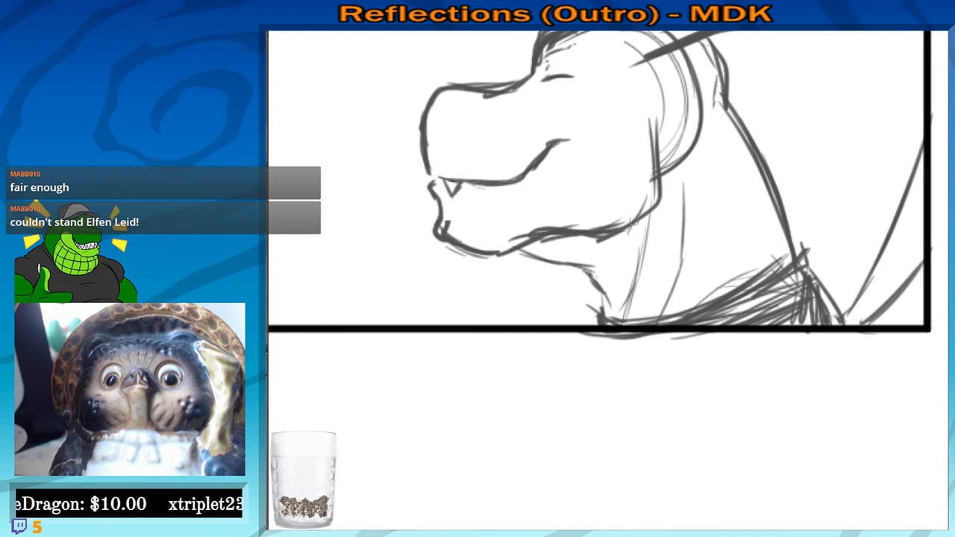
Crosshatch a shadow under the back of the jaw and darken the inner neck line
{"action": "mouse_move", "coordinate": [646, 216]}
{"action": "left_mouse_down"}
{"action": "mouse_move", "coordinate": [607, 252]}
{"action": "mouse_move", "coordinate": [634, 300]}
{"action": "left_mouse_up"}
{"action": "mouse_move", "coordinate": [628, 231]}
{"action": "left_mouse_down"}
{"action": "mouse_move", "coordinate": [617, 303]}
{"action": "mouse_move", "coordinate": [628, 283]}
{"action": "left_mouse_up"}
{"action": "left_click_drag", "start_coordinate": [651, 210], "coordinate": [632, 313]}
{"action": "left_click_drag", "start_coordinate": [637, 259], "coordinate": [627, 324]}
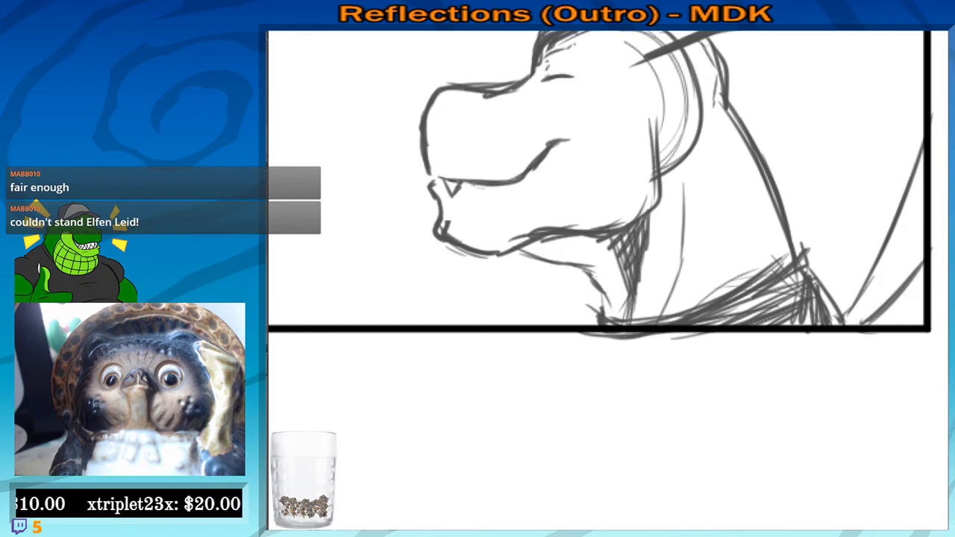
{"action": "left_click_drag", "start_coordinate": [672, 176], "coordinate": [679, 285]}
{"action": "left_click_drag", "start_coordinate": [685, 184], "coordinate": [656, 344]}
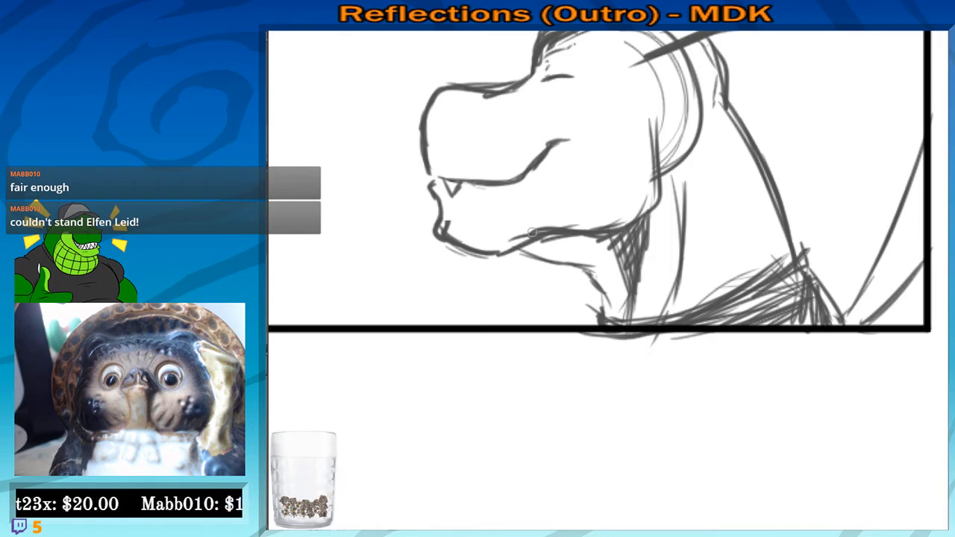
Darken the front of the throat, erase its thin upper line and redraw it from the underside of the jaw
{"action": "left_click_drag", "start_coordinate": [593, 295], "coordinate": [604, 299]}
{"action": "mouse_move", "coordinate": [603, 329]}
{"action": "left_mouse_down"}
{"action": "mouse_move", "coordinate": [611, 290]}
{"action": "mouse_move", "coordinate": [578, 267]}
{"action": "mouse_move", "coordinate": [594, 270]}
{"action": "mouse_move", "coordinate": [534, 297]}
{"action": "mouse_move", "coordinate": [554, 278]}
{"action": "mouse_move", "coordinate": [535, 303]}
{"action": "left_mouse_up"}
{"action": "key", "text": "e"}
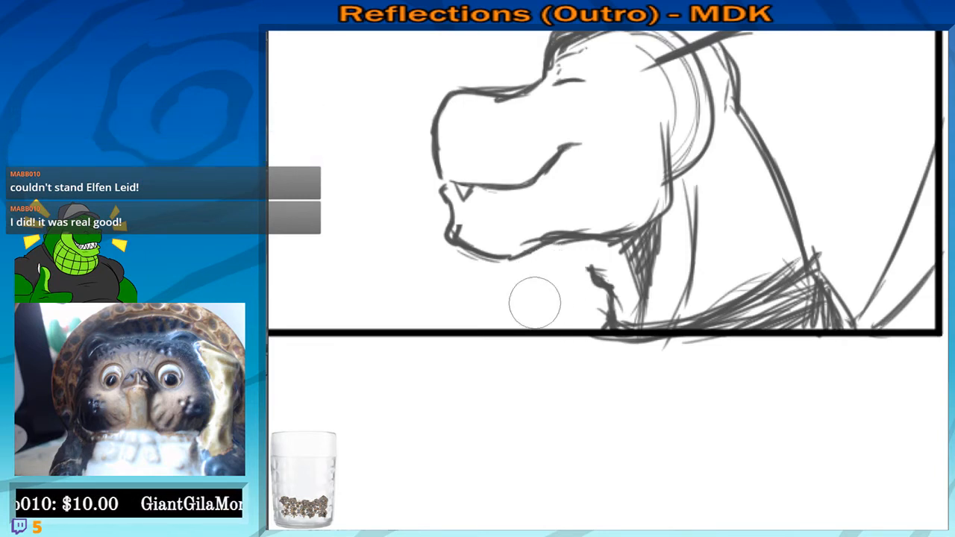
{"action": "key", "text": "b"}
{"action": "left_click_drag", "start_coordinate": [539, 247], "coordinate": [595, 274]}
{"action": "left_click_drag", "start_coordinate": [538, 249], "coordinate": [603, 282]}
{"action": "scroll", "coordinate": [573, 263], "scroll_direction": "down", "scroll_amount": 2}
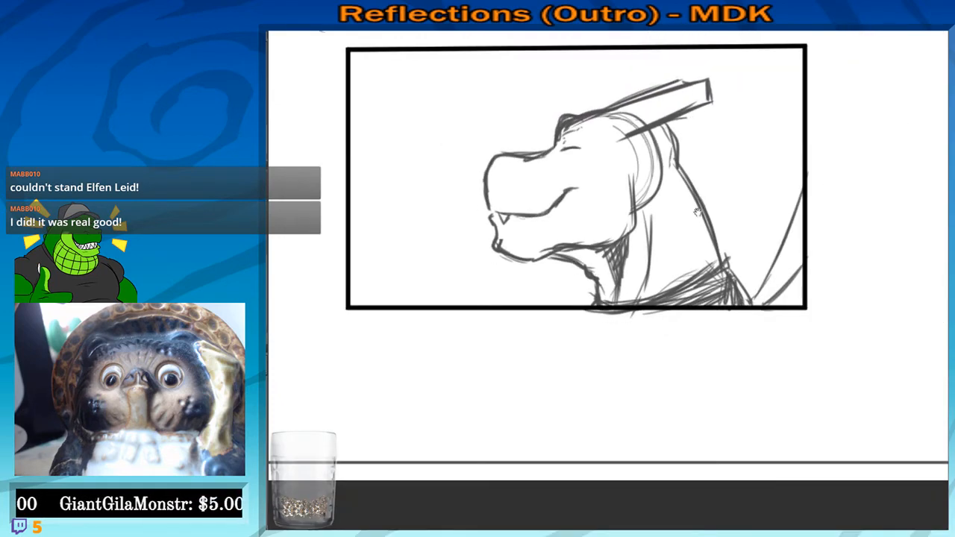
Erase the remaining head circle lines and redraw the back of the neck from beneath the horn, adding a nostril
{"action": "scroll", "coordinate": [696, 212], "scroll_direction": "up", "scroll_amount": 3}
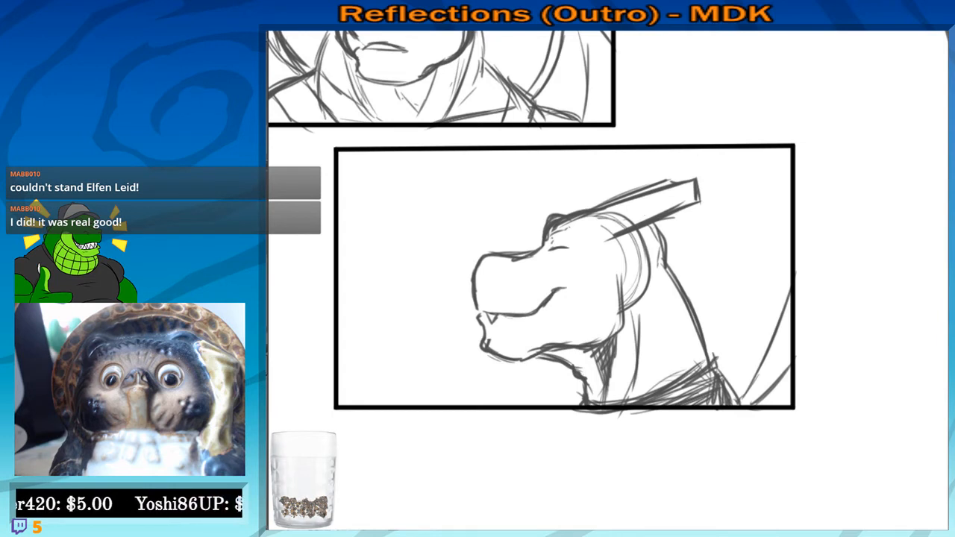
{"action": "mouse_move", "coordinate": [665, 266]}
{"action": "left_mouse_down"}
{"action": "mouse_move", "coordinate": [701, 259]}
{"action": "mouse_move", "coordinate": [696, 237]}
{"action": "mouse_move", "coordinate": [678, 284]}
{"action": "mouse_move", "coordinate": [688, 202]}
{"action": "mouse_move", "coordinate": [635, 223]}
{"action": "mouse_move", "coordinate": [682, 198]}
{"action": "left_mouse_up"}
{"action": "key", "text": "e"}
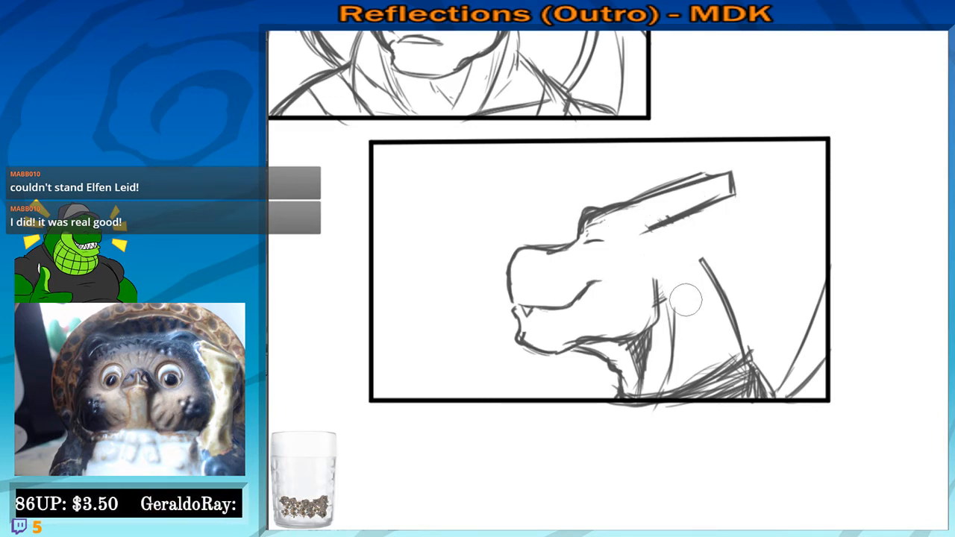
{"action": "key", "text": "b"}
{"action": "left_click_drag", "start_coordinate": [683, 222], "coordinate": [732, 307]}
{"action": "left_click_drag", "start_coordinate": [700, 258], "coordinate": [721, 304]}
{"action": "left_click_drag", "start_coordinate": [679, 222], "coordinate": [696, 254]}
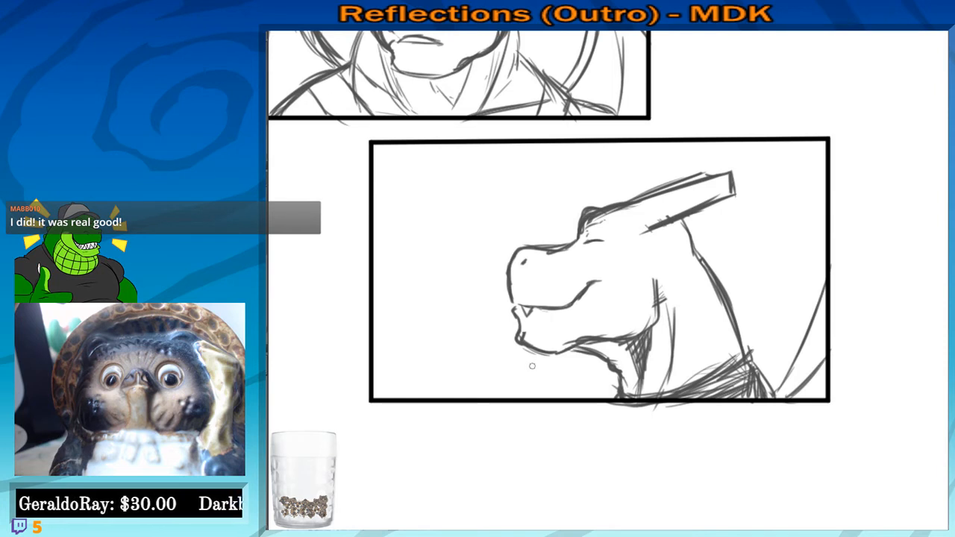
{"action": "left_click_drag", "start_coordinate": [634, 341], "coordinate": [629, 327]}
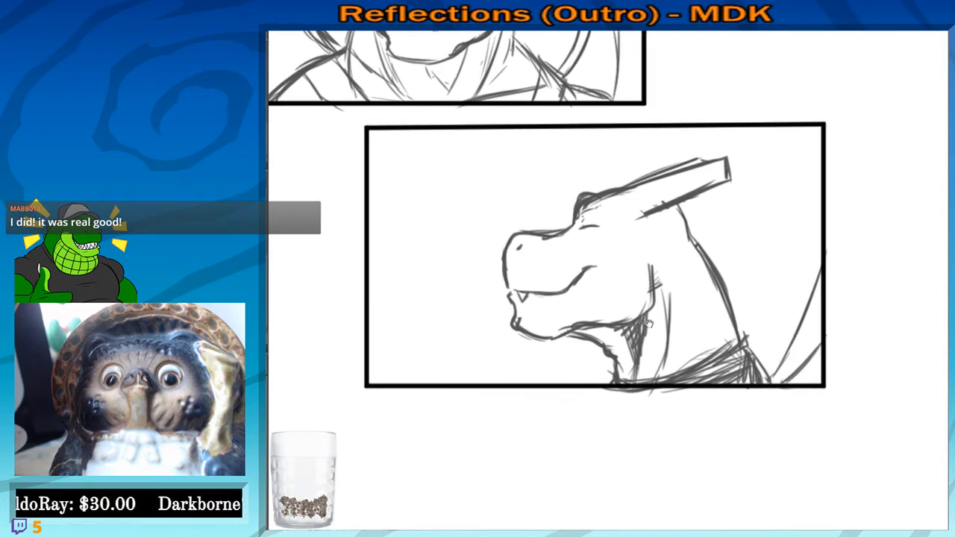
{"action": "mouse_move", "coordinate": [784, 370]}
{"action": "left_mouse_down"}
{"action": "mouse_move", "coordinate": [741, 367]}
{"action": "mouse_move", "coordinate": [803, 352]}
{"action": "left_mouse_up"}
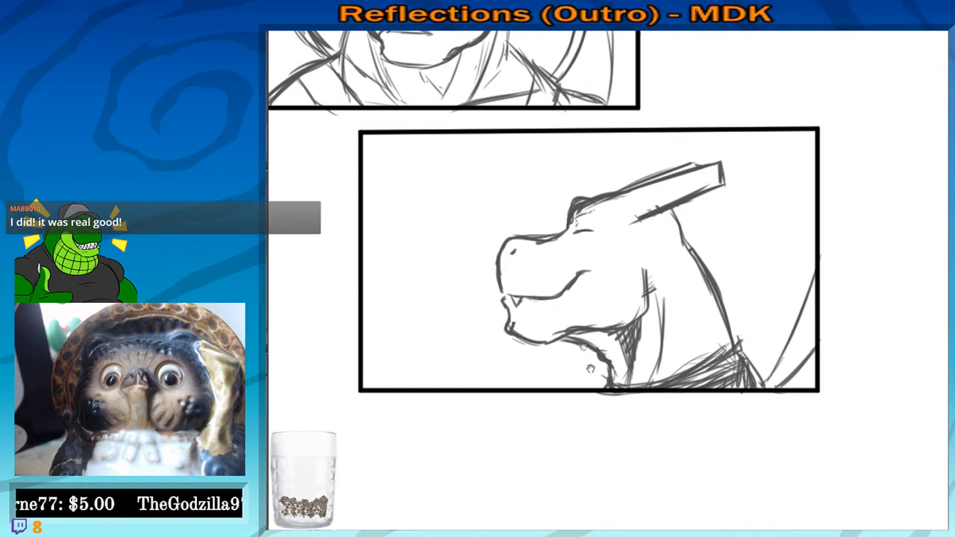
{"action": "mouse_move", "coordinate": [593, 366]}
{"action": "left_mouse_down"}
{"action": "mouse_move", "coordinate": [627, 362]}
{"action": "mouse_move", "coordinate": [621, 380]}
{"action": "mouse_move", "coordinate": [597, 338]}
{"action": "mouse_move", "coordinate": [608, 376]}
{"action": "left_mouse_up"}
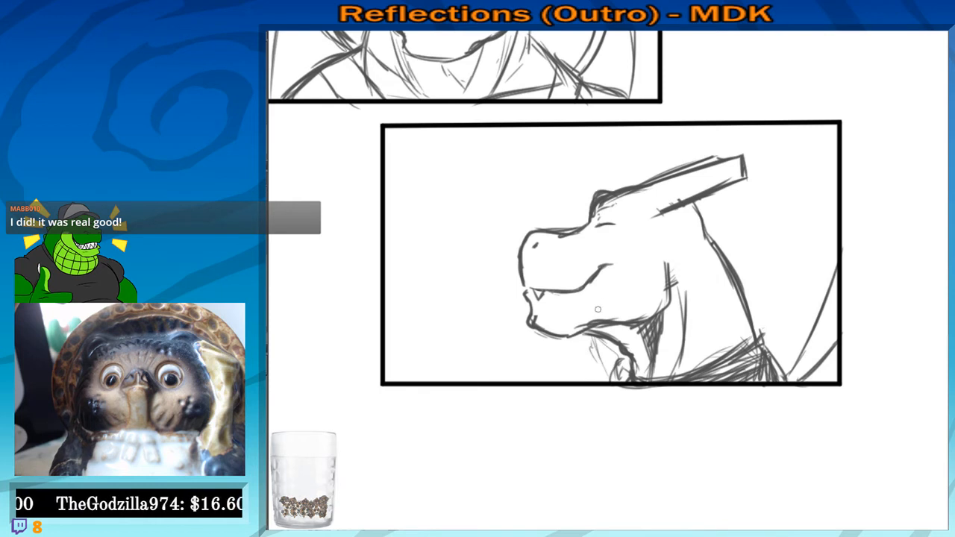
{"action": "key", "text": "ctrl+z"}
{"action": "key", "text": "ctrl+z"}
{"action": "mouse_move", "coordinate": [593, 312]}
{"action": "left_mouse_down"}
{"action": "mouse_move", "coordinate": [613, 347]}
{"action": "mouse_move", "coordinate": [594, 355]}
{"action": "left_mouse_up"}
{"action": "left_click", "coordinate": [613, 367]}
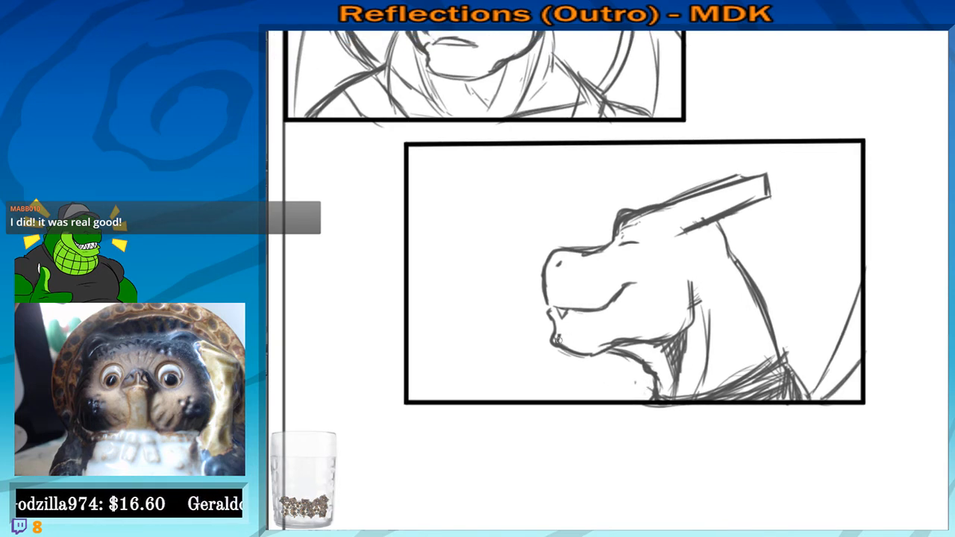
Review the sketched portrait panels and the full-body figure across the whole comic page
{"action": "left_click_drag", "start_coordinate": [567, 304], "coordinate": [627, 467]}
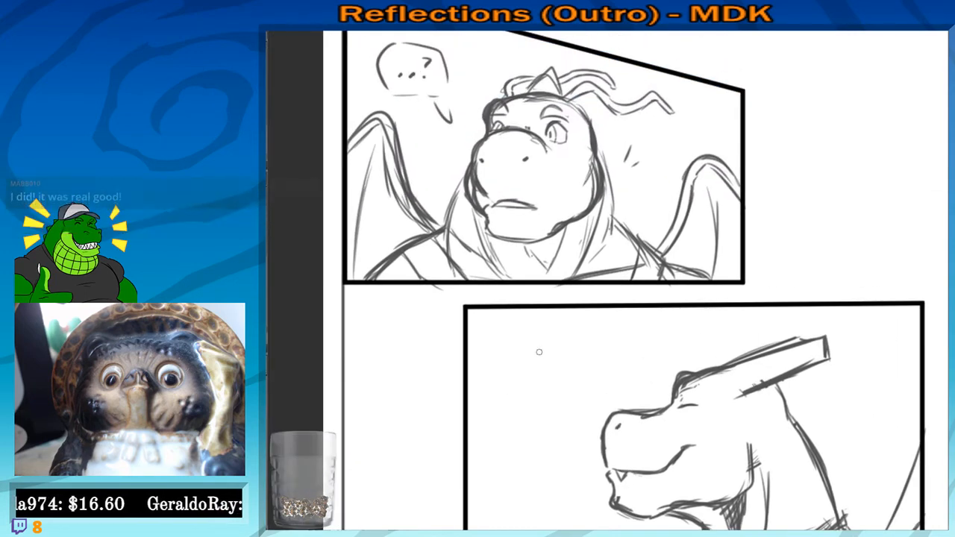
{"action": "scroll", "coordinate": [539, 351], "scroll_direction": "down", "scroll_amount": 2}
{"action": "left_click_drag", "start_coordinate": [541, 236], "coordinate": [526, 262]}
{"action": "scroll", "coordinate": [526, 263], "scroll_direction": "down", "scroll_amount": 5}
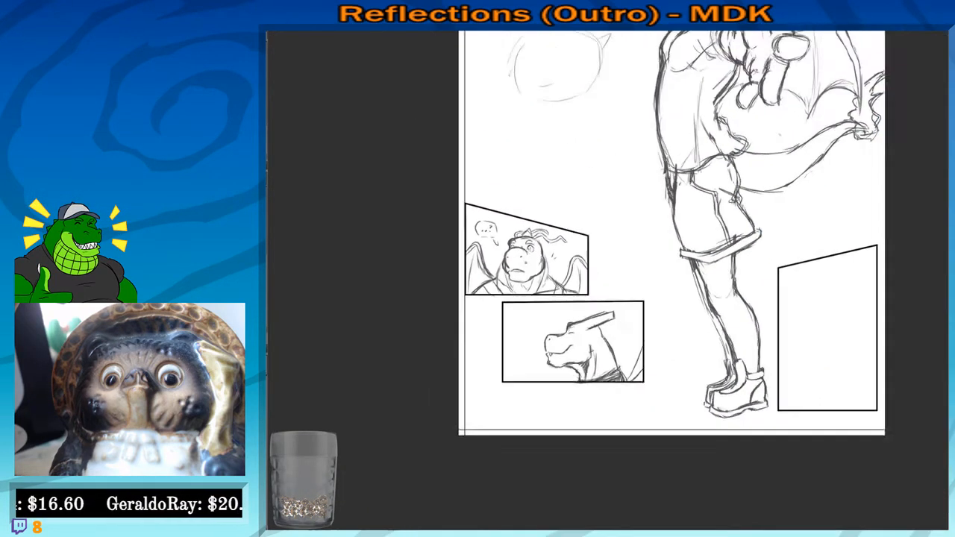
{"action": "left_click_drag", "start_coordinate": [606, 203], "coordinate": [575, 335]}
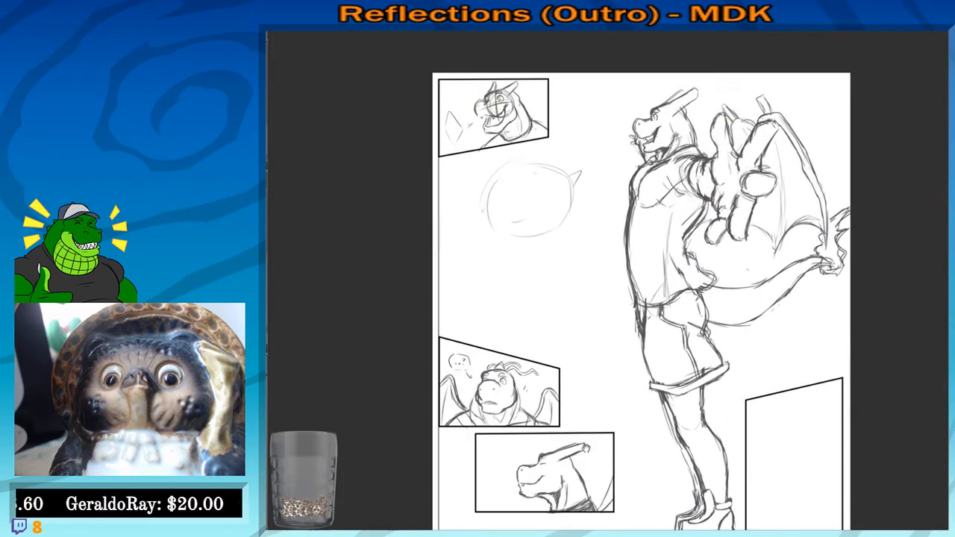
{"action": "left_click_drag", "start_coordinate": [567, 406], "coordinate": [522, 246]}
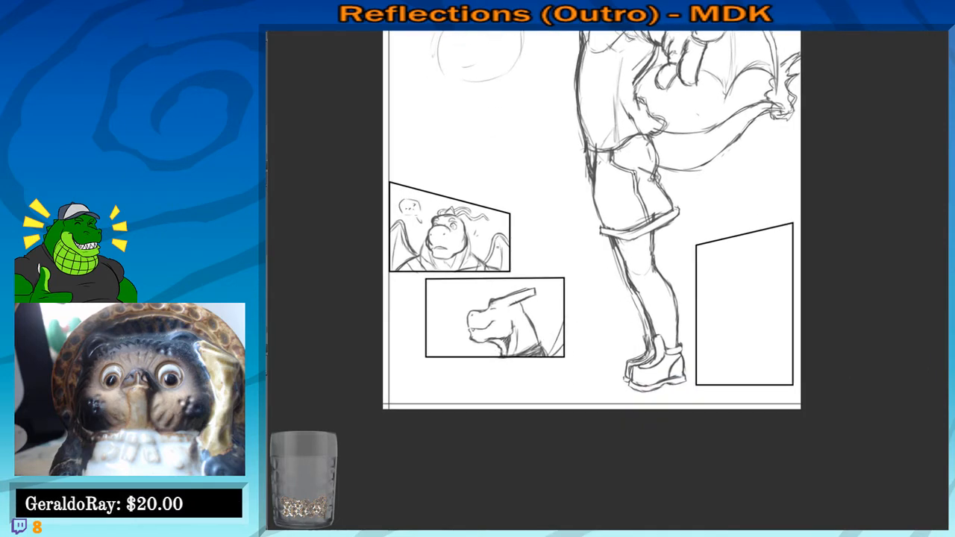
{"action": "scroll", "coordinate": [523, 246], "scroll_direction": "up", "scroll_amount": 4}
{"action": "left_click_drag", "start_coordinate": [727, 374], "coordinate": [520, 226]}
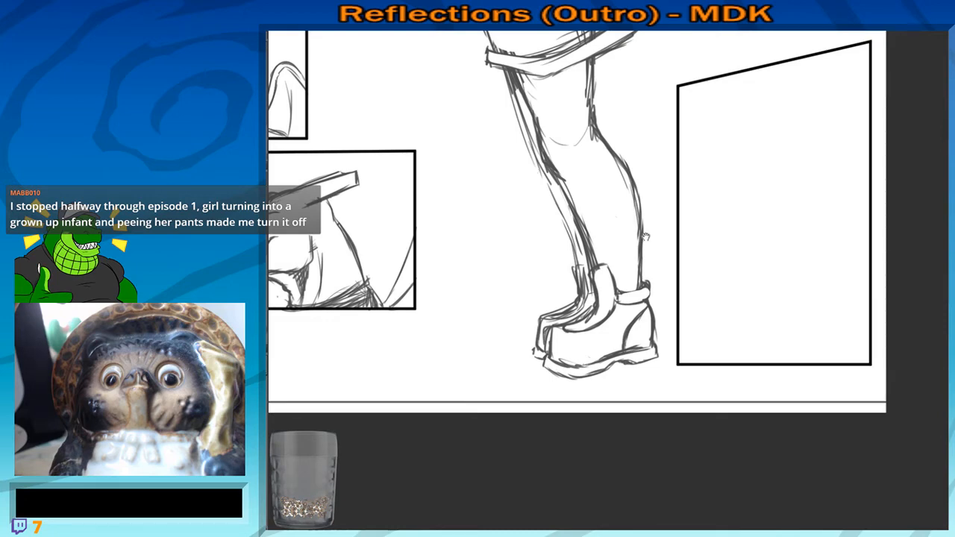
Sketch the kneecap curve and light contour lines on the standing figure's leg below the shorts
{"action": "scroll", "coordinate": [536, 170], "scroll_direction": "up", "scroll_amount": 4}
{"action": "left_click_drag", "start_coordinate": [744, 340], "coordinate": [690, 286]}
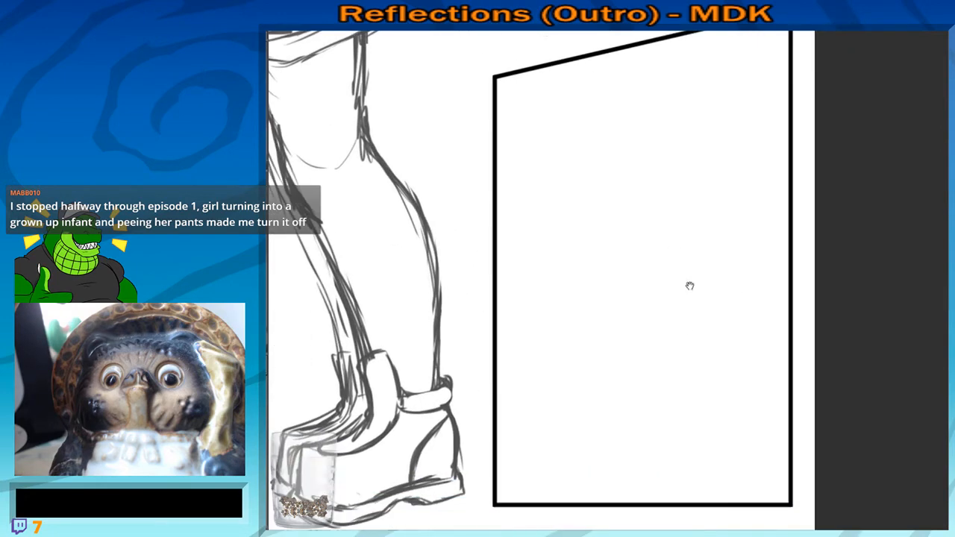
{"action": "left_click_drag", "start_coordinate": [641, 310], "coordinate": [762, 396]}
{"action": "mouse_move", "coordinate": [418, 230]}
{"action": "left_mouse_down"}
{"action": "mouse_move", "coordinate": [450, 266]}
{"action": "mouse_move", "coordinate": [468, 271]}
{"action": "mouse_move", "coordinate": [482, 252]}
{"action": "left_mouse_up"}
{"action": "mouse_move", "coordinate": [417, 180]}
{"action": "left_mouse_down"}
{"action": "mouse_move", "coordinate": [423, 237]}
{"action": "mouse_move", "coordinate": [455, 263]}
{"action": "left_mouse_up"}
{"action": "left_click_drag", "start_coordinate": [464, 171], "coordinate": [484, 243]}
{"action": "left_click_drag", "start_coordinate": [571, 302], "coordinate": [420, 215]}
{"action": "left_click_drag", "start_coordinate": [623, 291], "coordinate": [548, 275]}
{"action": "scroll", "coordinate": [512, 219], "scroll_direction": "down", "scroll_amount": 1}
{"action": "scroll", "coordinate": [512, 219], "scroll_direction": "down", "scroll_amount": 2}
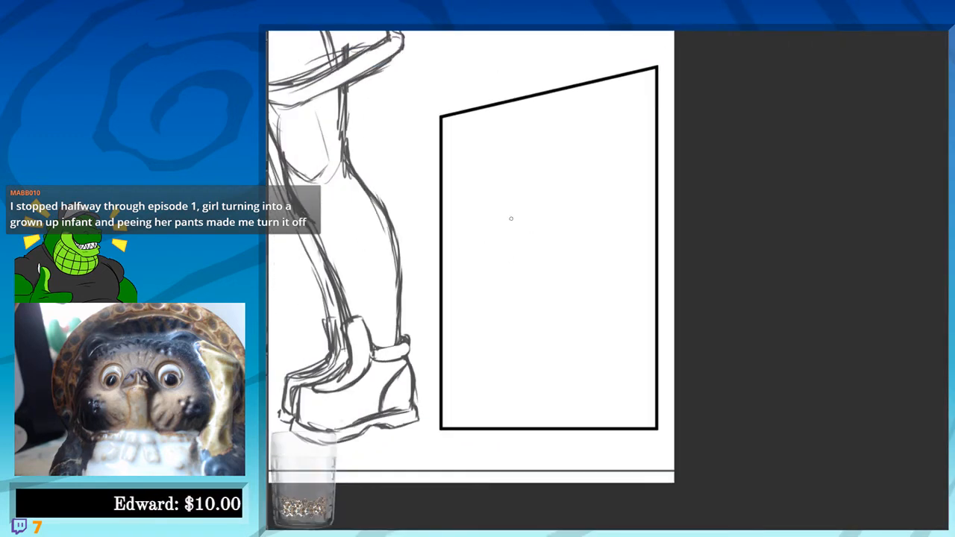
{"action": "scroll", "coordinate": [511, 219], "scroll_direction": "up", "scroll_amount": 1}
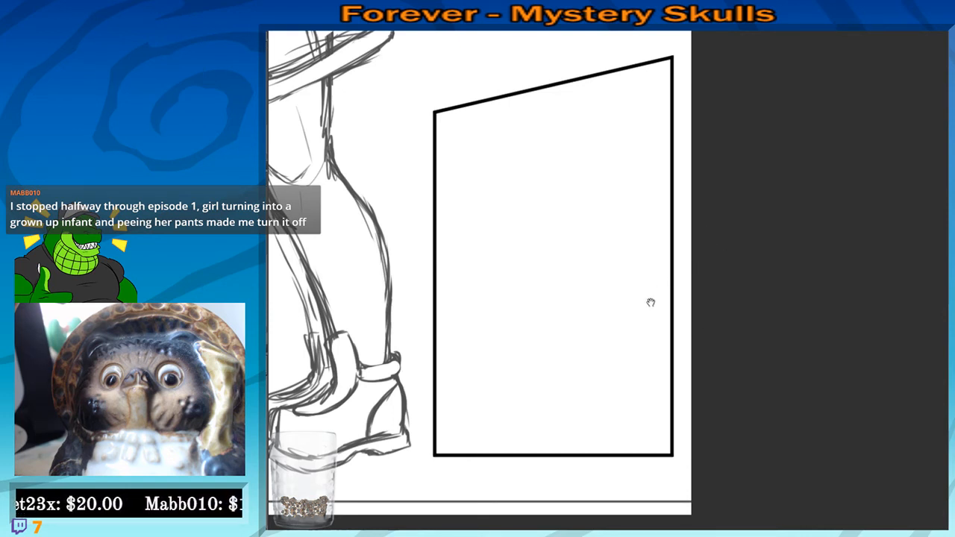
{"action": "mouse_move", "coordinate": [650, 301]}
{"action": "left_mouse_down"}
{"action": "mouse_move", "coordinate": [727, 285]}
{"action": "mouse_move", "coordinate": [705, 299]}
{"action": "left_mouse_up"}
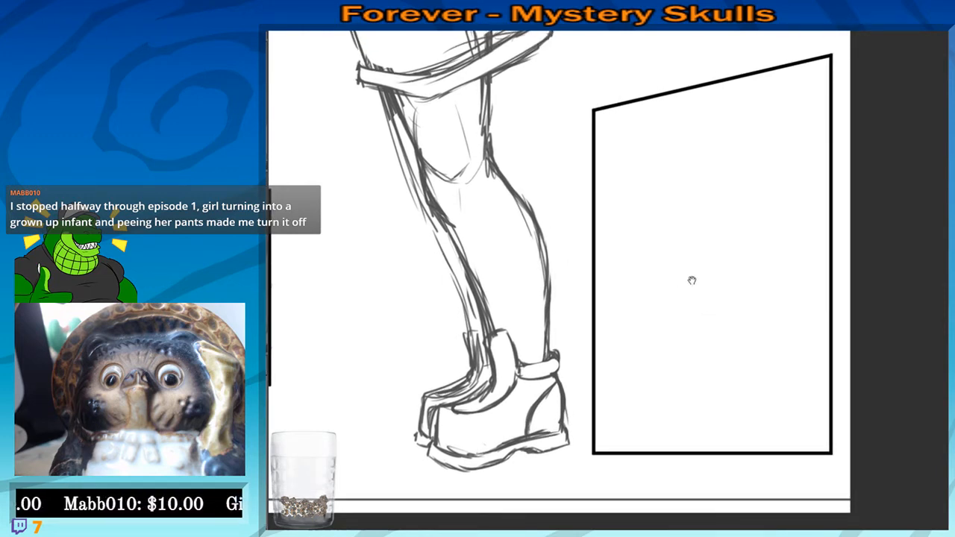
{"action": "left_click_drag", "start_coordinate": [691, 281], "coordinate": [627, 231]}
{"action": "scroll", "coordinate": [598, 246], "scroll_direction": "up", "scroll_amount": 1}
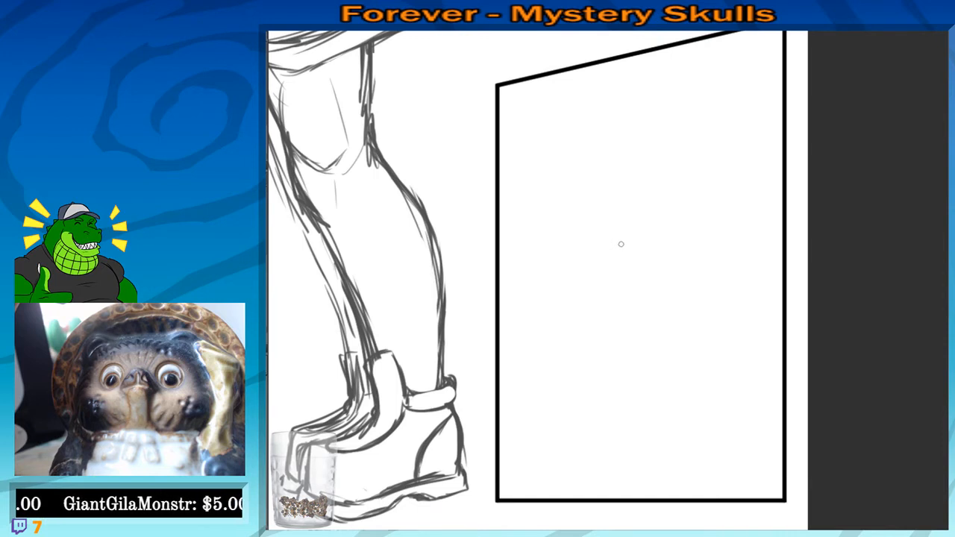
{"action": "mouse_move", "coordinate": [622, 245]}
{"action": "left_mouse_down"}
{"action": "mouse_move", "coordinate": [642, 239]}
{"action": "mouse_move", "coordinate": [629, 250]}
{"action": "left_mouse_up"}
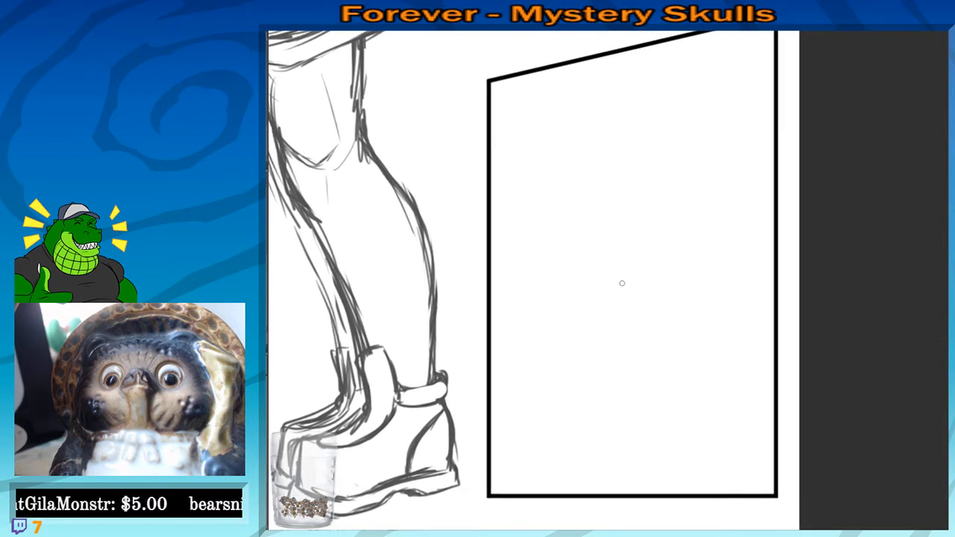
{"action": "scroll", "coordinate": [585, 223], "scroll_direction": "down", "scroll_amount": 6}
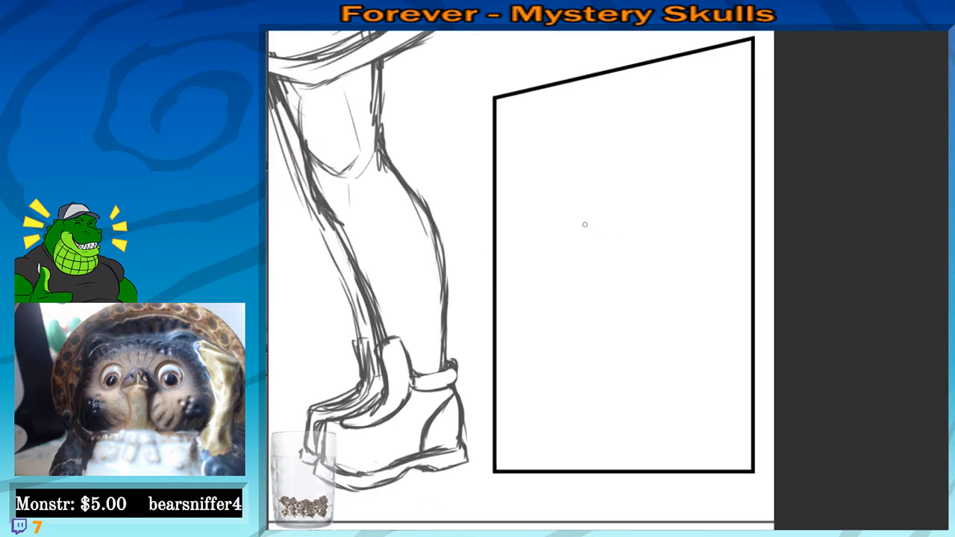
{"action": "scroll", "coordinate": [584, 223], "scroll_direction": "up", "scroll_amount": 5}
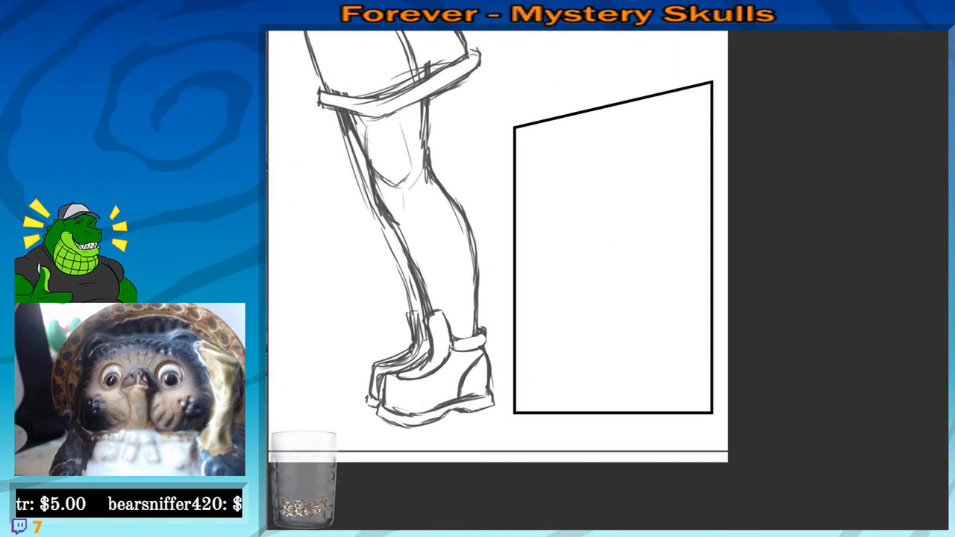
{"action": "scroll", "coordinate": [586, 186], "scroll_direction": "up", "scroll_amount": 3}
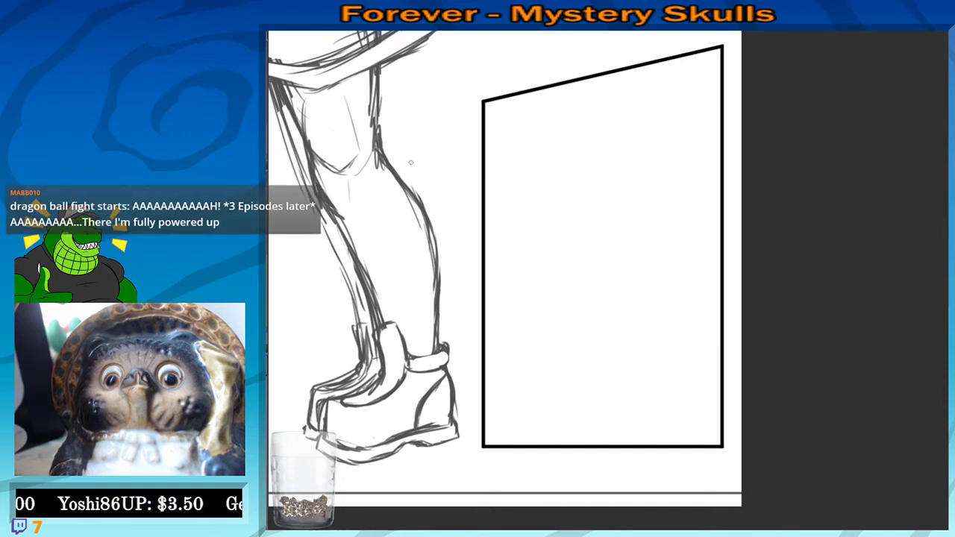
{"action": "mouse_move", "coordinate": [511, 185]}
{"action": "left_mouse_down"}
{"action": "mouse_move", "coordinate": [475, 199]}
{"action": "mouse_move", "coordinate": [464, 222]}
{"action": "left_mouse_up"}
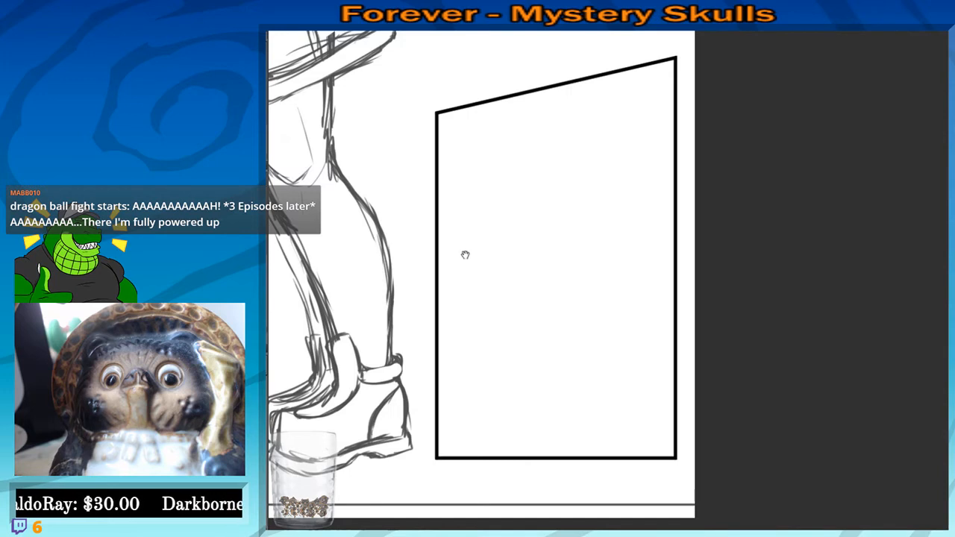
{"action": "left_click_drag", "start_coordinate": [443, 256], "coordinate": [495, 241]}
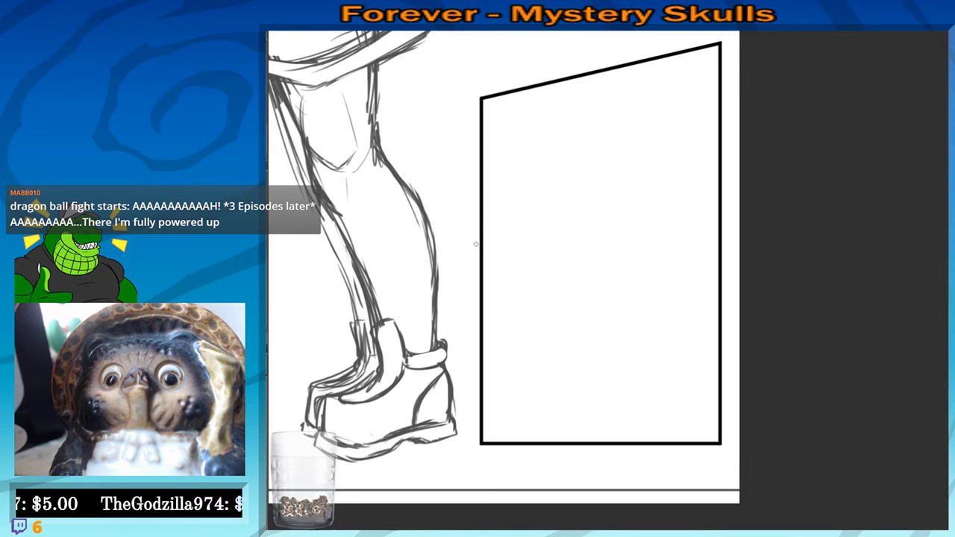
{"action": "left_click_drag", "start_coordinate": [598, 328], "coordinate": [597, 322]}
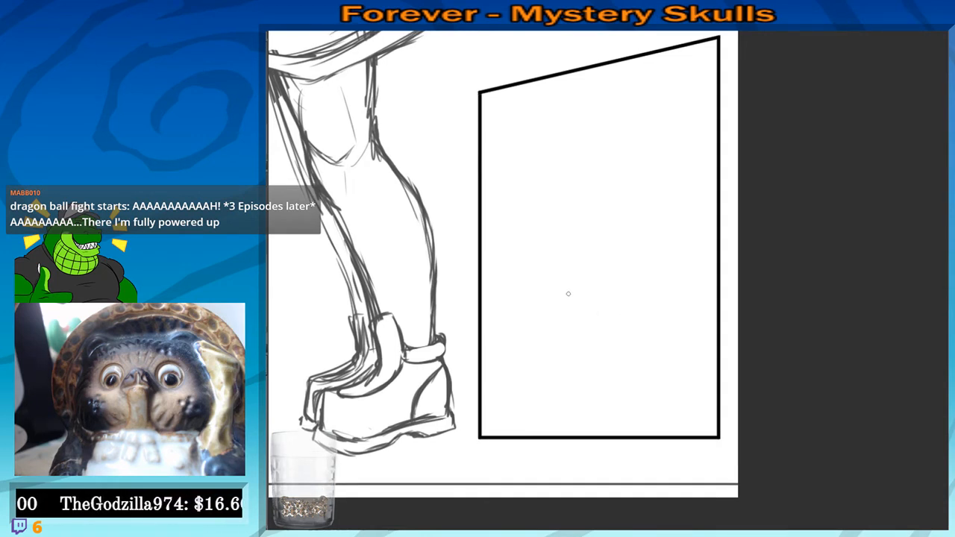
{"action": "scroll", "coordinate": [567, 294], "scroll_direction": "up", "scroll_amount": 1}
{"action": "left_click_drag", "start_coordinate": [506, 178], "coordinate": [508, 192]}
{"action": "scroll", "coordinate": [485, 175], "scroll_direction": "up", "scroll_amount": 1}
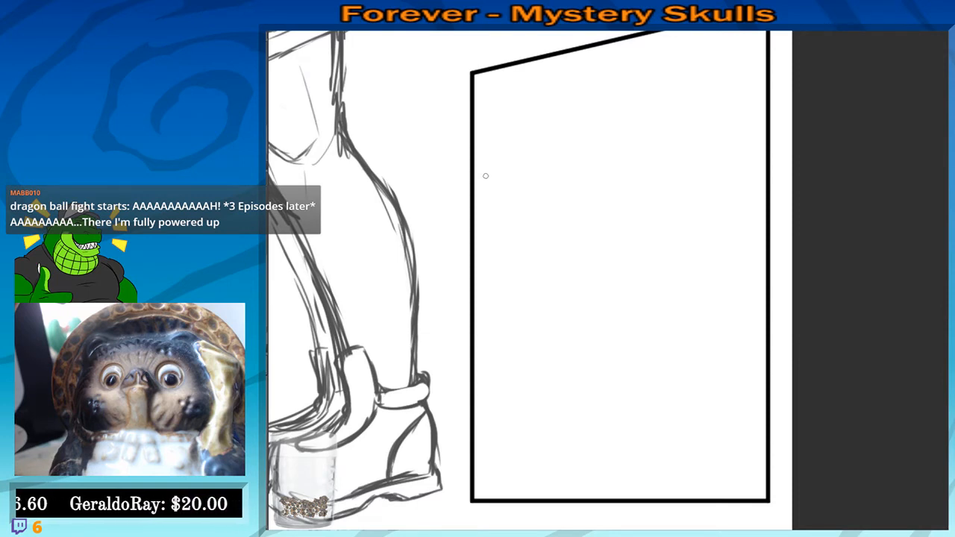
{"action": "mouse_move", "coordinate": [573, 277]}
{"action": "left_mouse_down"}
{"action": "mouse_move", "coordinate": [562, 288]}
{"action": "mouse_move", "coordinate": [526, 285]}
{"action": "left_mouse_up"}
{"action": "scroll", "coordinate": [530, 261], "scroll_direction": "down", "scroll_amount": 2}
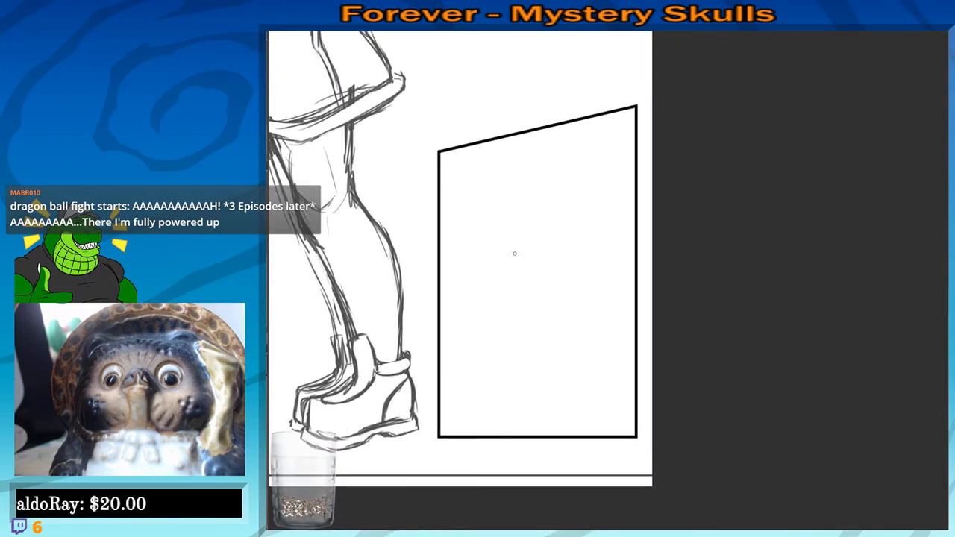
{"action": "left_click_drag", "start_coordinate": [516, 252], "coordinate": [512, 235]}
{"action": "scroll", "coordinate": [563, 189], "scroll_direction": "up", "scroll_amount": 1}
{"action": "left_click_drag", "start_coordinate": [568, 264], "coordinate": [572, 255]}
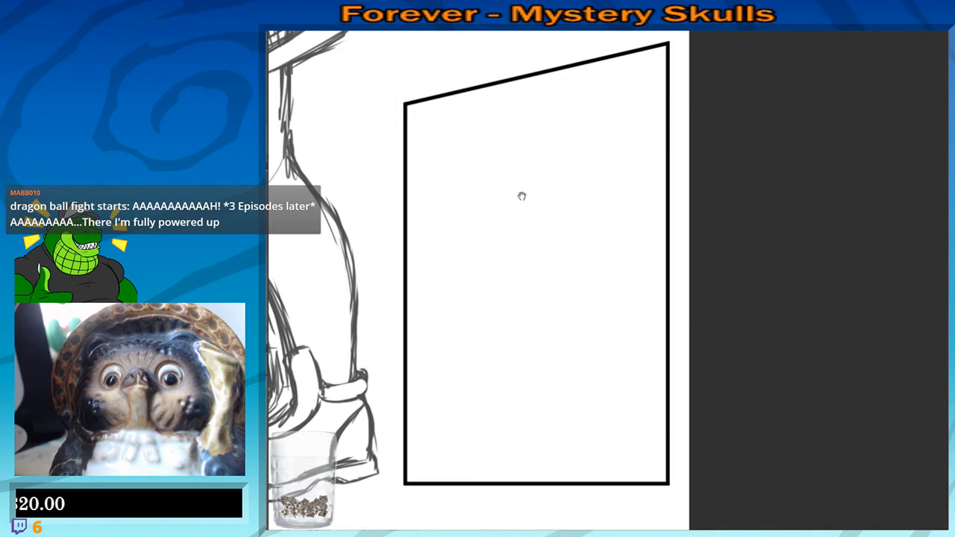
Sketch a loose circle for the head in the upper middle of the empty slanted panel beside the boots
{"action": "mouse_move", "coordinate": [571, 161]}
{"action": "left_mouse_down"}
{"action": "mouse_move", "coordinate": [561, 209]}
{"action": "mouse_move", "coordinate": [531, 199]}
{"action": "mouse_move", "coordinate": [589, 176]}
{"action": "mouse_move", "coordinate": [540, 152]}
{"action": "mouse_move", "coordinate": [569, 212]}
{"action": "mouse_move", "coordinate": [592, 196]}
{"action": "mouse_move", "coordinate": [559, 258]}
{"action": "left_mouse_up"}
{"action": "scroll", "coordinate": [515, 166], "scroll_direction": "down", "scroll_amount": 1}
{"action": "scroll", "coordinate": [515, 166], "scroll_direction": "down", "scroll_amount": 4}
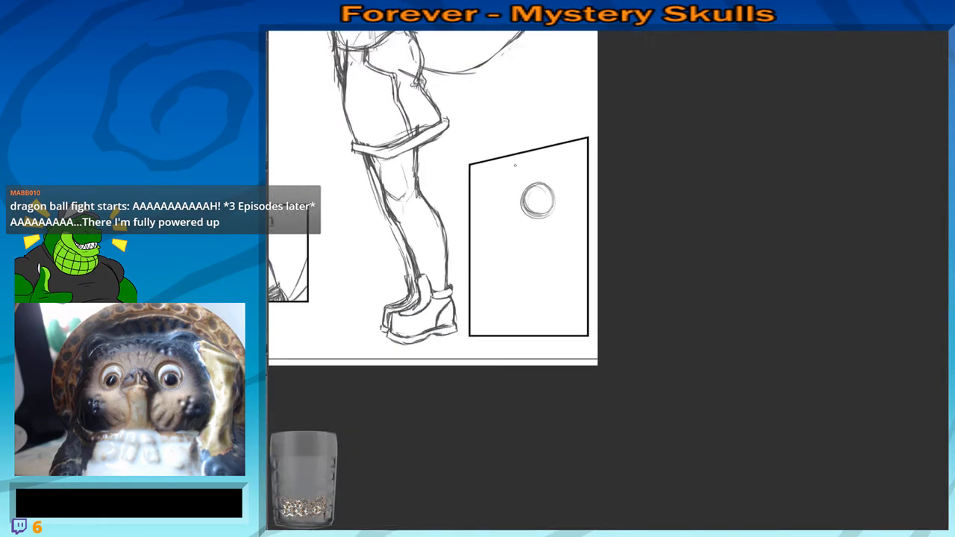
{"action": "scroll", "coordinate": [515, 166], "scroll_direction": "up", "scroll_amount": 2}
{"action": "left_click_drag", "start_coordinate": [520, 204], "coordinate": [519, 193]}
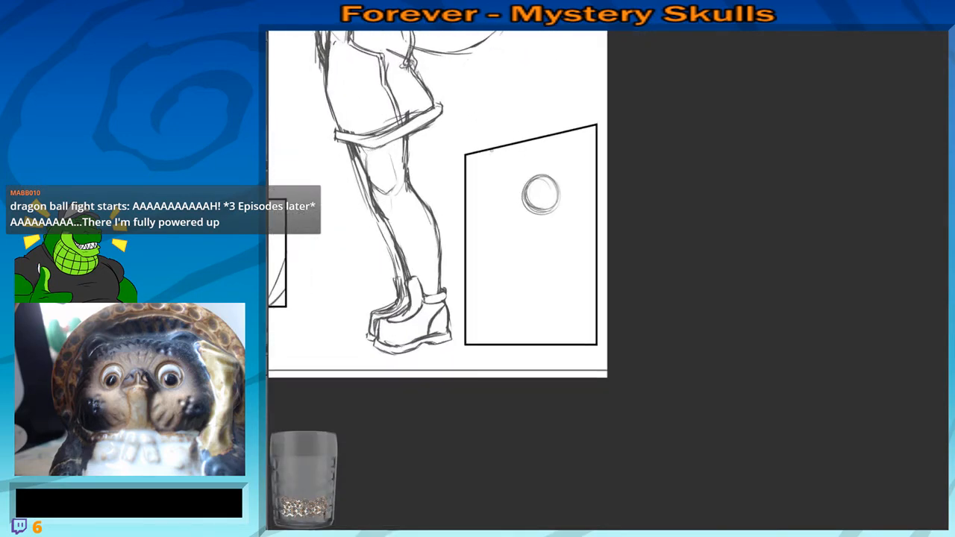
{"action": "scroll", "coordinate": [491, 152], "scroll_direction": "up", "scroll_amount": 5}
{"action": "left_click_drag", "start_coordinate": [684, 266], "coordinate": [596, 231]}
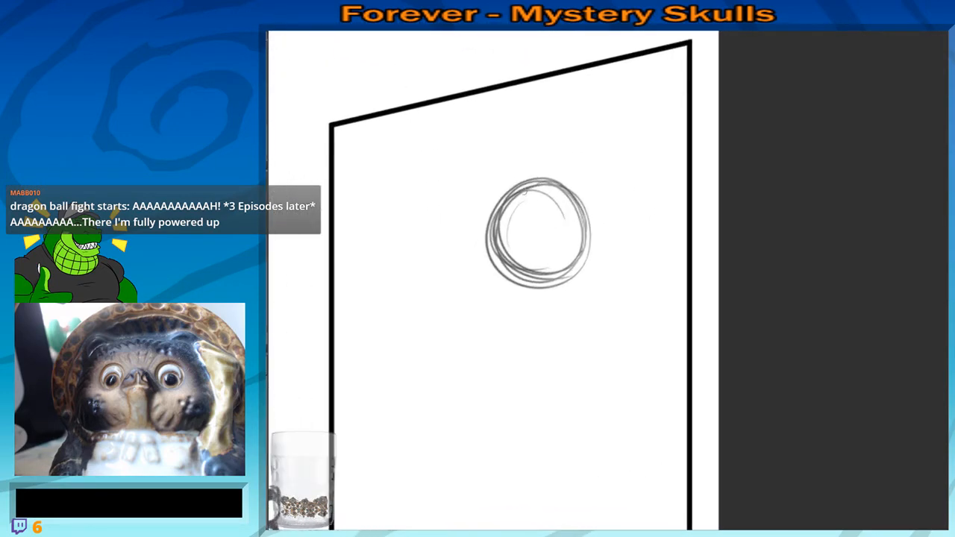
{"action": "left_click_drag", "start_coordinate": [547, 192], "coordinate": [533, 291]}
{"action": "left_click_drag", "start_coordinate": [489, 221], "coordinate": [578, 237]}
{"action": "mouse_move", "coordinate": [482, 226]}
{"action": "left_mouse_down"}
{"action": "mouse_move", "coordinate": [508, 223]}
{"action": "mouse_move", "coordinate": [581, 253]}
{"action": "mouse_move", "coordinate": [558, 264]}
{"action": "left_mouse_up"}
{"action": "key", "text": "ctrl+z"}
{"action": "key", "text": "ctrl+z"}
{"action": "key", "text": "ctrl+z"}
{"action": "key", "text": "ctrl+z"}
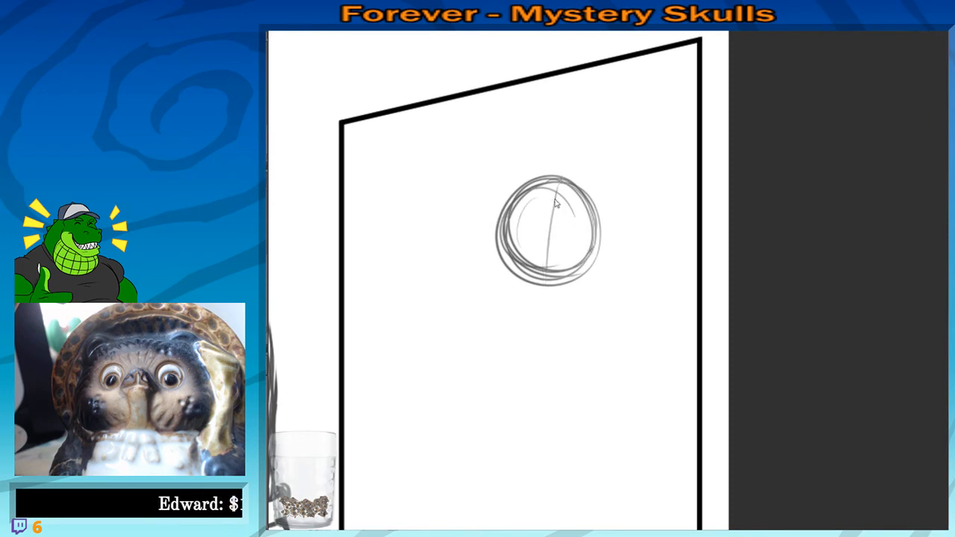
Draw a slightly tilted vertical centre guideline through the head circle
{"action": "left_click_drag", "start_coordinate": [554, 178], "coordinate": [547, 263]}
{"action": "key", "text": "ctrl+z"}
{"action": "key", "text": "ctrl+z"}
{"action": "left_click_drag", "start_coordinate": [551, 180], "coordinate": [546, 286]}
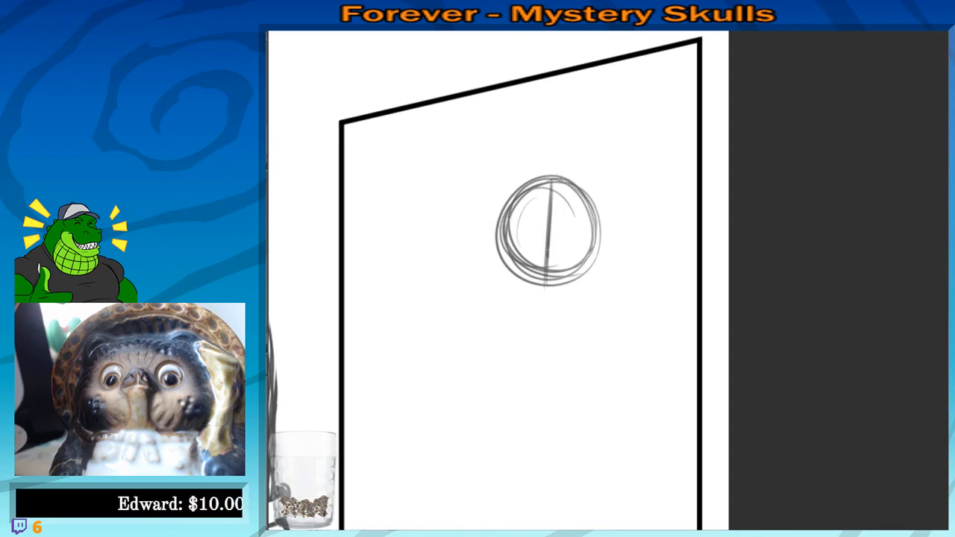
{"action": "left_click_drag", "start_coordinate": [503, 233], "coordinate": [601, 252]}
{"action": "left_click_drag", "start_coordinate": [486, 244], "coordinate": [618, 256]}
{"action": "key", "text": "ctrl+z"}
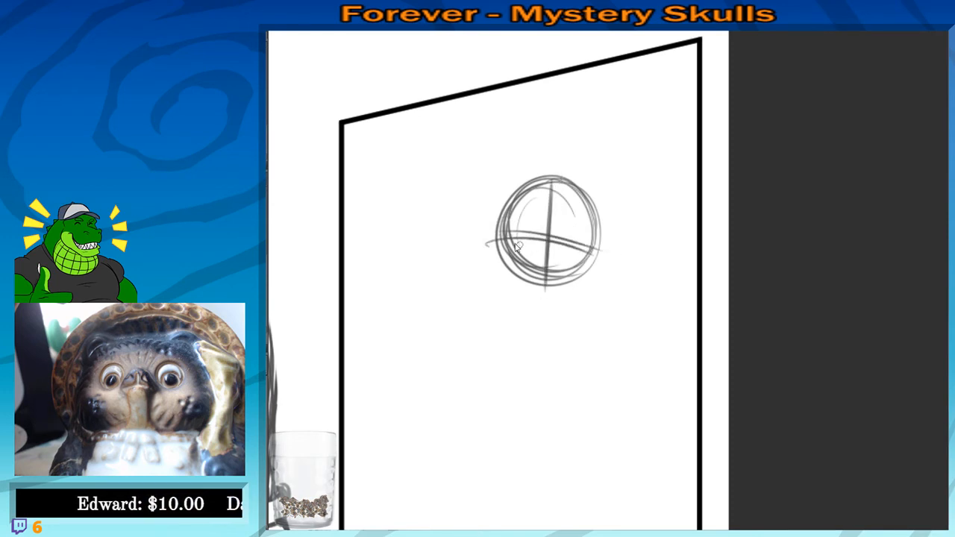
{"action": "key", "text": "ctrl+z"}
{"action": "key", "text": "ctrl+z"}
{"action": "left_click_drag", "start_coordinate": [500, 229], "coordinate": [602, 253]}
{"action": "key", "text": "ctrl+z"}
{"action": "key", "text": "ctrl+z"}
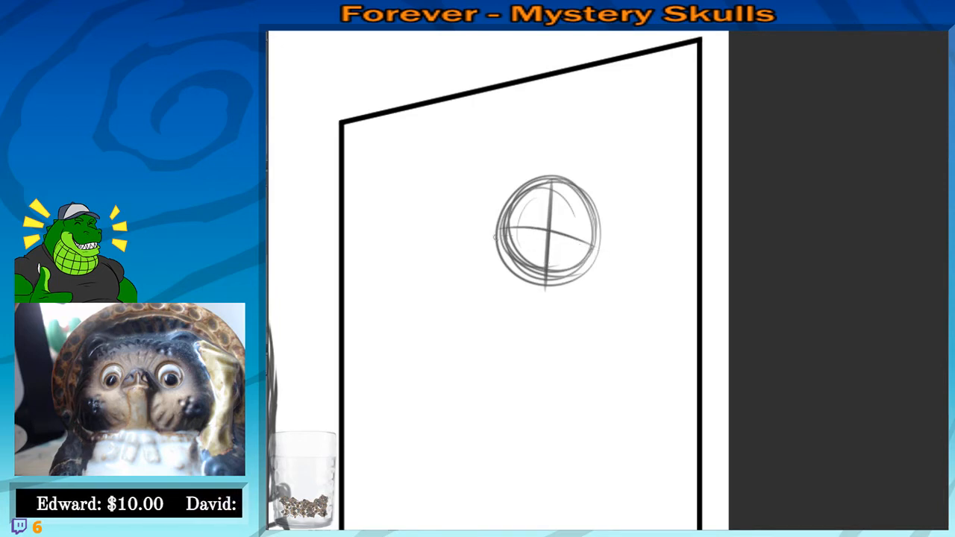
{"action": "left_click_drag", "start_coordinate": [498, 238], "coordinate": [601, 250]}
{"action": "key", "text": "ctrl+z"}
{"action": "mouse_move", "coordinate": [485, 235]}
{"action": "left_mouse_down"}
{"action": "mouse_move", "coordinate": [597, 232]}
{"action": "mouse_move", "coordinate": [610, 246]}
{"action": "mouse_move", "coordinate": [602, 249]}
{"action": "left_mouse_up"}
{"action": "key", "text": "ctrl+z"}
{"action": "key", "text": "ctrl+z"}
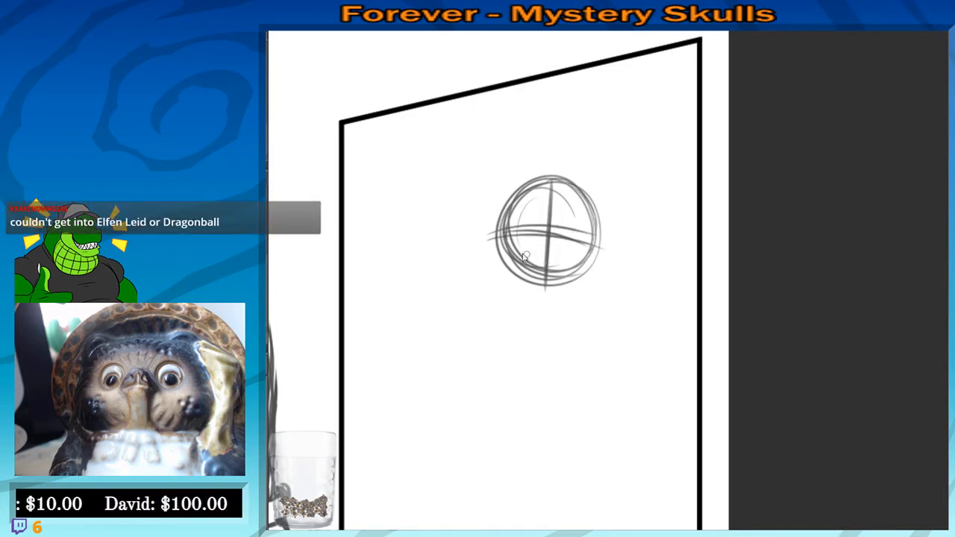
{"action": "key", "text": "ctrl+z"}
{"action": "key", "text": "ctrl+z"}
{"action": "left_click_drag", "start_coordinate": [499, 236], "coordinate": [597, 249]}
{"action": "key", "text": "ctrl+z"}
{"action": "key", "text": "ctrl+z"}
Draw a curved horizontal guideline across the head circle and outline the bulging cheek on its left side
{"action": "left_click_drag", "start_coordinate": [498, 238], "coordinate": [608, 252]}
{"action": "left_click_drag", "start_coordinate": [511, 194], "coordinate": [497, 233]}
{"action": "mouse_move", "coordinate": [539, 178]}
{"action": "left_mouse_down"}
{"action": "mouse_move", "coordinate": [487, 245]}
{"action": "mouse_move", "coordinate": [489, 269]}
{"action": "left_mouse_up"}
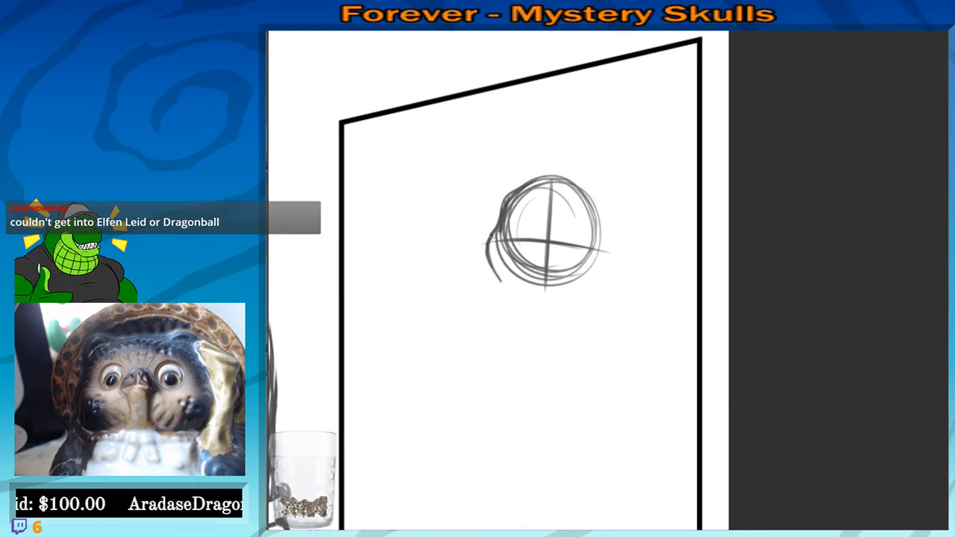
{"action": "left_click_drag", "start_coordinate": [492, 233], "coordinate": [518, 297]}
{"action": "mouse_move", "coordinate": [597, 213]}
{"action": "left_mouse_down"}
{"action": "mouse_move", "coordinate": [600, 268]}
{"action": "mouse_move", "coordinate": [568, 298]}
{"action": "left_mouse_up"}
{"action": "left_click_drag", "start_coordinate": [507, 280], "coordinate": [568, 304]}
{"action": "mouse_move", "coordinate": [555, 300]}
{"action": "left_mouse_down"}
{"action": "mouse_move", "coordinate": [598, 275]}
{"action": "mouse_move", "coordinate": [543, 304]}
{"action": "mouse_move", "coordinate": [584, 289]}
{"action": "mouse_move", "coordinate": [600, 254]}
{"action": "left_mouse_up"}
{"action": "key", "text": "ctrl+z"}
{"action": "key", "text": "ctrl+z"}
{"action": "key", "text": "ctrl+z"}
{"action": "key", "text": "ctrl+z"}
Sketch the rounded snout, mouth line and chin over the head guidelines, with two arched eye outlines above
{"action": "left_click_drag", "start_coordinate": [527, 304], "coordinate": [530, 287]}
{"action": "mouse_move", "coordinate": [540, 222]}
{"action": "left_mouse_down"}
{"action": "mouse_move", "coordinate": [528, 251]}
{"action": "mouse_move", "coordinate": [522, 221]}
{"action": "mouse_move", "coordinate": [532, 232]}
{"action": "mouse_move", "coordinate": [525, 242]}
{"action": "mouse_move", "coordinate": [566, 231]}
{"action": "mouse_move", "coordinate": [579, 247]}
{"action": "left_mouse_up"}
{"action": "mouse_move", "coordinate": [560, 240]}
{"action": "left_mouse_down"}
{"action": "mouse_move", "coordinate": [571, 231]}
{"action": "mouse_move", "coordinate": [563, 247]}
{"action": "mouse_move", "coordinate": [577, 247]}
{"action": "mouse_move", "coordinate": [569, 281]}
{"action": "mouse_move", "coordinate": [573, 270]}
{"action": "mouse_move", "coordinate": [534, 288]}
{"action": "mouse_move", "coordinate": [510, 285]}
{"action": "mouse_move", "coordinate": [554, 291]}
{"action": "left_mouse_up"}
{"action": "left_click_drag", "start_coordinate": [497, 261], "coordinate": [513, 284]}
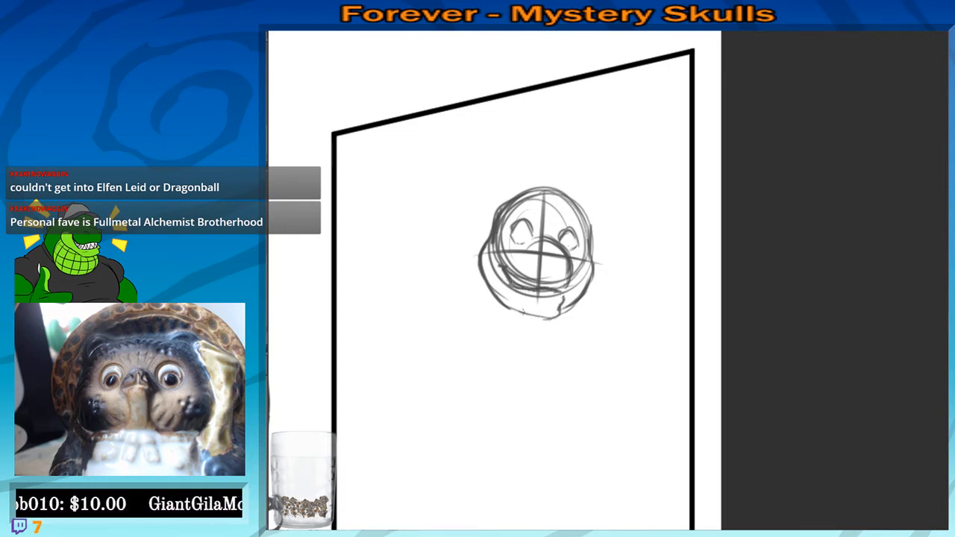
{"action": "mouse_move", "coordinate": [504, 308]}
{"action": "left_mouse_down"}
{"action": "mouse_move", "coordinate": [553, 321]}
{"action": "mouse_move", "coordinate": [570, 300]}
{"action": "left_mouse_up"}
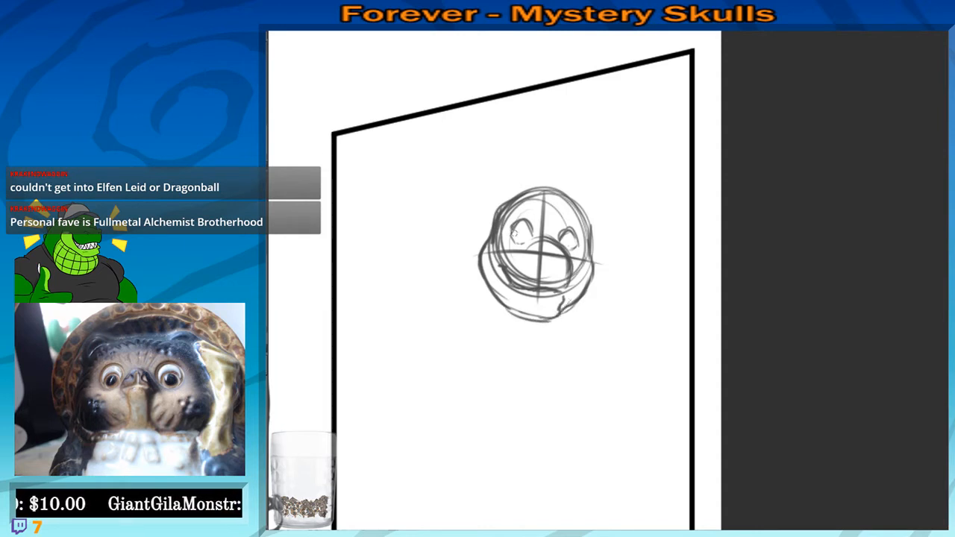
Add pupils and eyebrows to the face and a small pointed horn on top of the head
{"action": "mouse_move", "coordinate": [514, 225]}
{"action": "left_mouse_down"}
{"action": "mouse_move", "coordinate": [521, 242]}
{"action": "mouse_move", "coordinate": [565, 248]}
{"action": "left_mouse_up"}
{"action": "key", "text": "ctrl+z"}
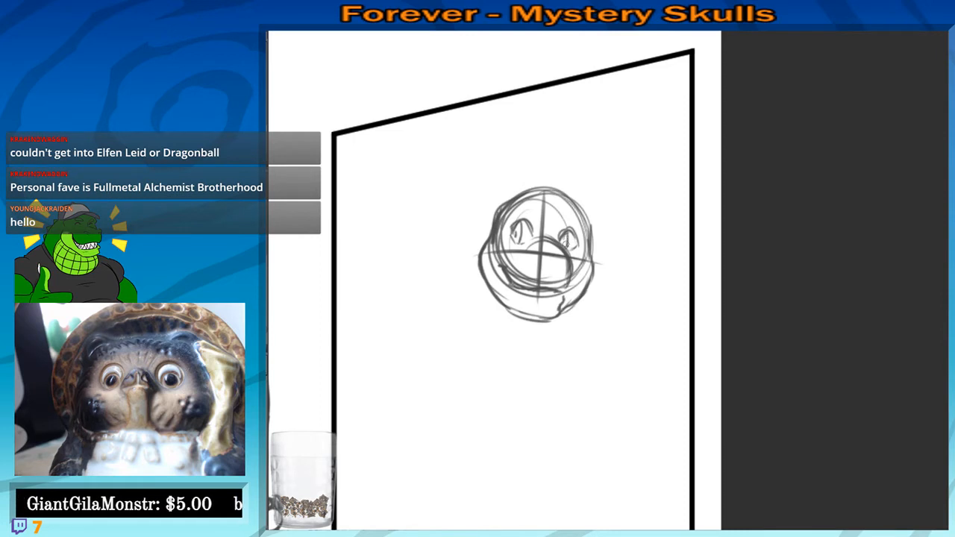
{"action": "mouse_move", "coordinate": [515, 215]}
{"action": "left_mouse_down"}
{"action": "mouse_move", "coordinate": [558, 216]}
{"action": "mouse_move", "coordinate": [561, 190]}
{"action": "left_mouse_up"}
{"action": "key", "text": "ctrl+z"}
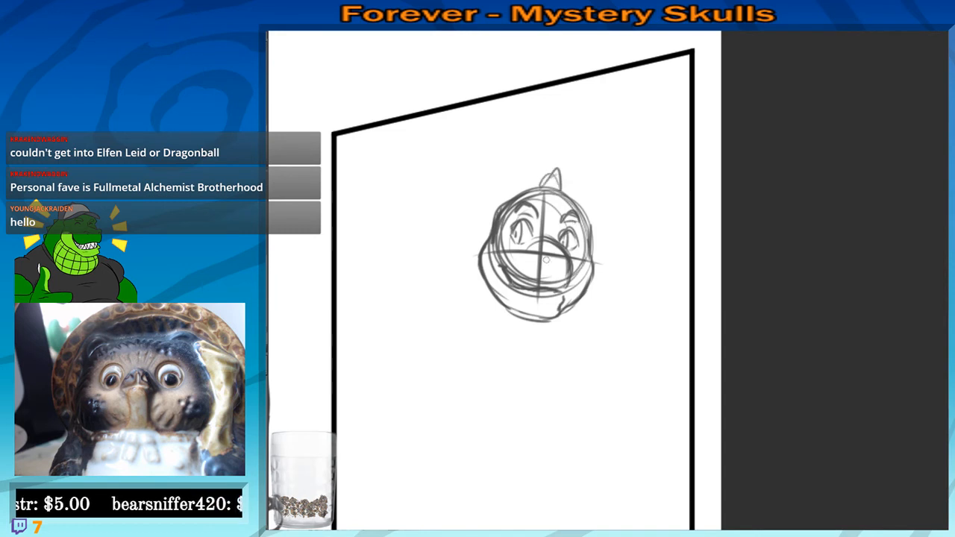
Add small nostril marks to the rounded snout
{"action": "left_click_drag", "start_coordinate": [565, 262], "coordinate": [562, 263]}
{"action": "left_click_drag", "start_coordinate": [555, 276], "coordinate": [564, 262]}
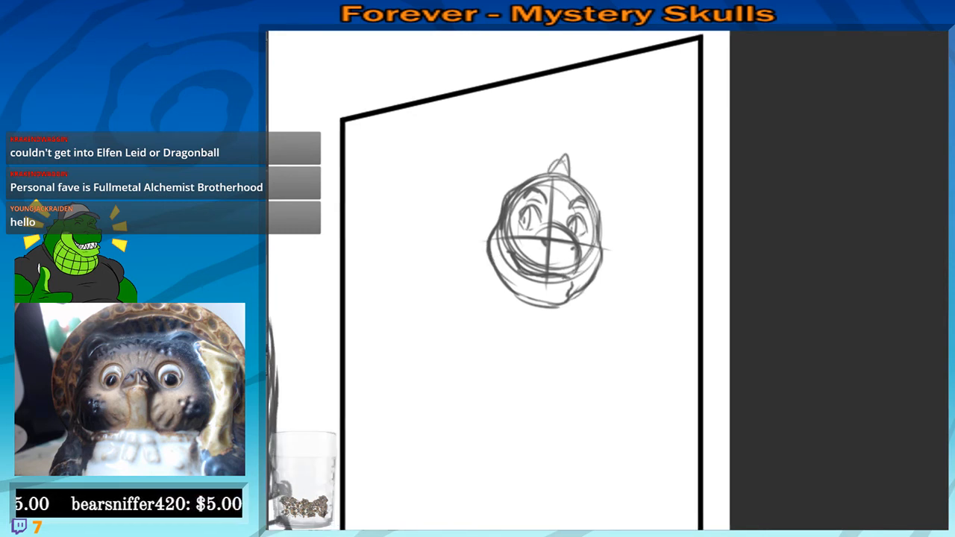
{"action": "left_click_drag", "start_coordinate": [515, 233], "coordinate": [514, 218]}
{"action": "scroll", "coordinate": [514, 214], "scroll_direction": "down", "scroll_amount": 2}
{"action": "left_click_drag", "start_coordinate": [523, 251], "coordinate": [517, 265]}
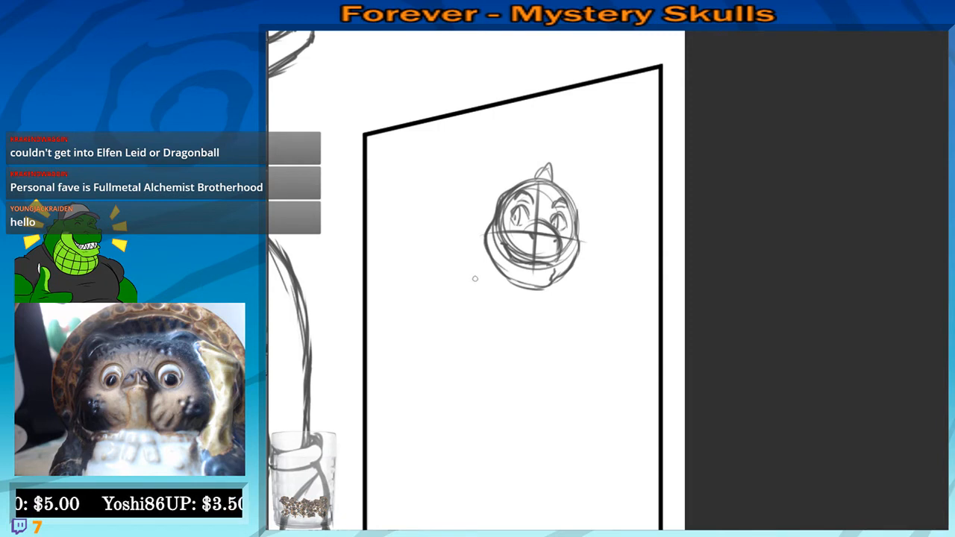
Sketch thick neck contours bulging down both sides of the head and a diagonal fold line under the chin
{"action": "scroll", "coordinate": [447, 250], "scroll_direction": "up", "scroll_amount": 3}
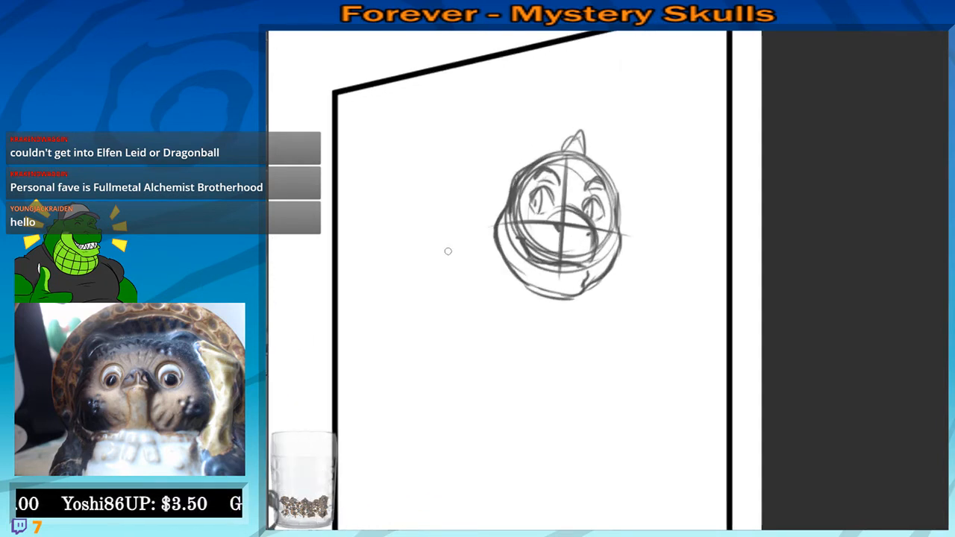
{"action": "left_click_drag", "start_coordinate": [520, 165], "coordinate": [473, 268]}
{"action": "mouse_move", "coordinate": [480, 285]}
{"action": "left_mouse_down"}
{"action": "mouse_move", "coordinate": [494, 194]}
{"action": "mouse_move", "coordinate": [473, 259]}
{"action": "mouse_move", "coordinate": [521, 318]}
{"action": "left_mouse_up"}
{"action": "left_click_drag", "start_coordinate": [481, 234], "coordinate": [515, 315]}
{"action": "mouse_move", "coordinate": [479, 236]}
{"action": "left_mouse_down"}
{"action": "mouse_move", "coordinate": [474, 259]}
{"action": "mouse_move", "coordinate": [497, 301]}
{"action": "left_mouse_up"}
{"action": "mouse_move", "coordinate": [619, 214]}
{"action": "left_mouse_down"}
{"action": "mouse_move", "coordinate": [625, 287]}
{"action": "mouse_move", "coordinate": [604, 313]}
{"action": "left_mouse_up"}
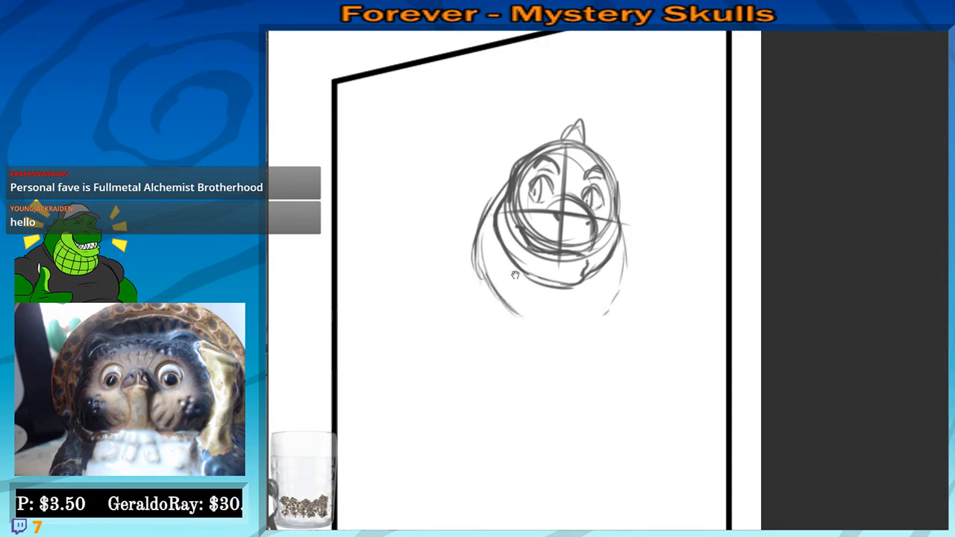
{"action": "left_click_drag", "start_coordinate": [514, 269], "coordinate": [565, 320]}
{"action": "scroll", "coordinate": [533, 288], "scroll_direction": "down", "scroll_amount": 2}
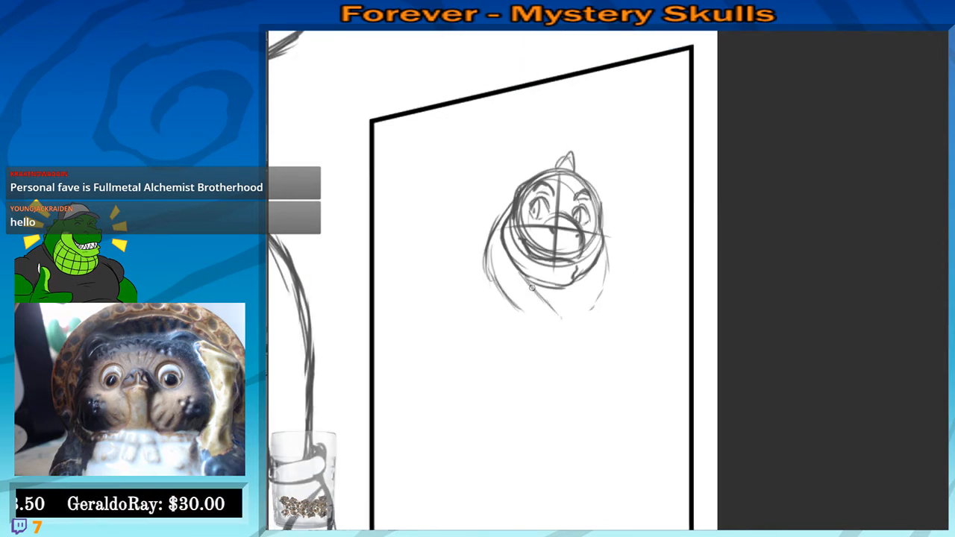
Draw sloping trapezius lines from both sides of the neck down towards the shoulders
{"action": "left_click_drag", "start_coordinate": [533, 288], "coordinate": [583, 238]}
{"action": "left_click_drag", "start_coordinate": [531, 214], "coordinate": [475, 270]}
{"action": "left_click_drag", "start_coordinate": [654, 224], "coordinate": [680, 273]}
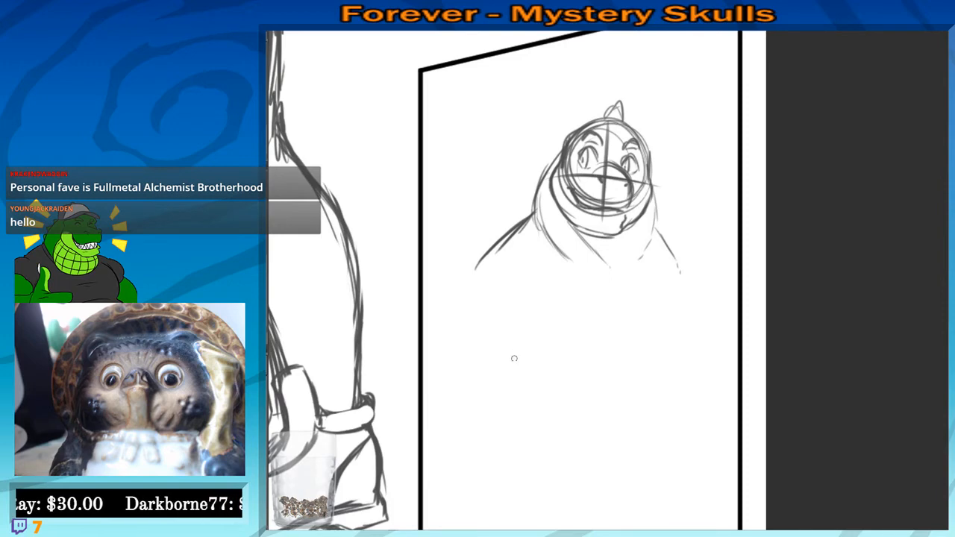
{"action": "scroll", "coordinate": [506, 290], "scroll_direction": "down", "scroll_amount": 4}
{"action": "left_click_drag", "start_coordinate": [544, 247], "coordinate": [565, 231]}
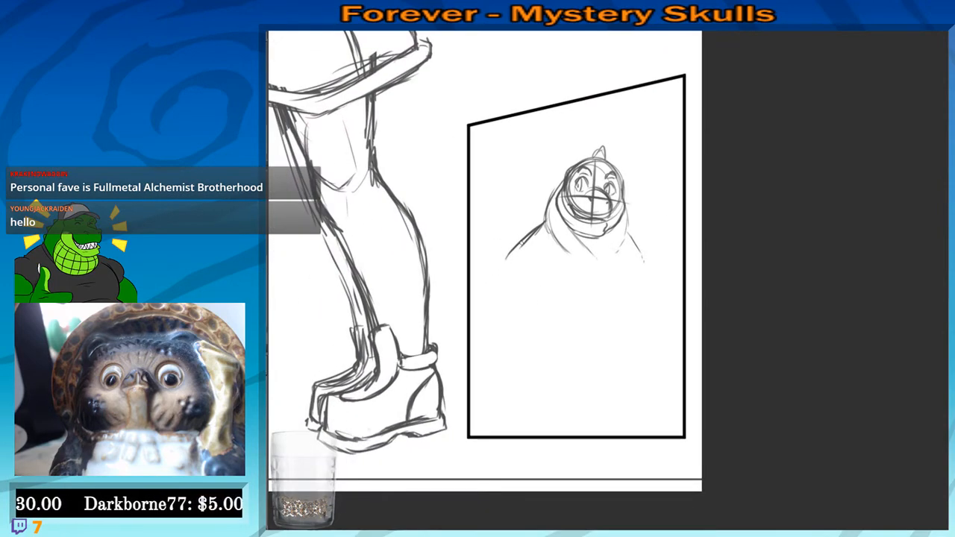
Rough in the rounded left shoulder, the collar line and the curved outline of the large left chest muscle
{"action": "scroll", "coordinate": [522, 244], "scroll_direction": "up", "scroll_amount": 1}
{"action": "mouse_move", "coordinate": [500, 252]}
{"action": "left_mouse_down"}
{"action": "mouse_move", "coordinate": [498, 238]}
{"action": "mouse_move", "coordinate": [512, 247]}
{"action": "mouse_move", "coordinate": [472, 260]}
{"action": "mouse_move", "coordinate": [467, 283]}
{"action": "mouse_move", "coordinate": [508, 248]}
{"action": "mouse_move", "coordinate": [600, 268]}
{"action": "mouse_move", "coordinate": [606, 278]}
{"action": "mouse_move", "coordinate": [634, 258]}
{"action": "mouse_move", "coordinate": [669, 267]}
{"action": "mouse_move", "coordinate": [676, 289]}
{"action": "left_mouse_up"}
{"action": "key", "text": "ctrl+z"}
{"action": "key", "text": "ctrl+z"}
{"action": "left_click_drag", "start_coordinate": [526, 282], "coordinate": [531, 315]}
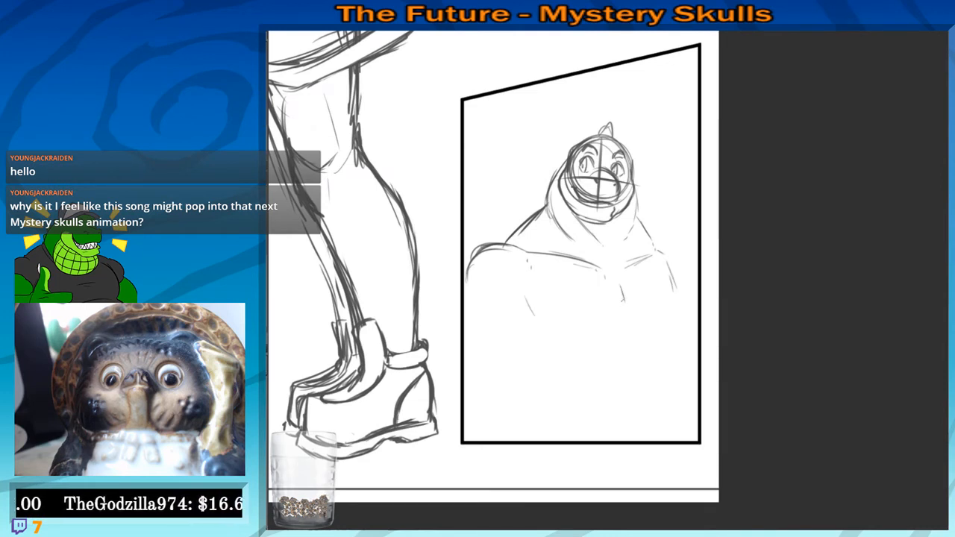
{"action": "left_click_drag", "start_coordinate": [618, 282], "coordinate": [627, 323]}
{"action": "left_click_drag", "start_coordinate": [528, 304], "coordinate": [534, 324]}
{"action": "left_click_drag", "start_coordinate": [556, 348], "coordinate": [593, 347]}
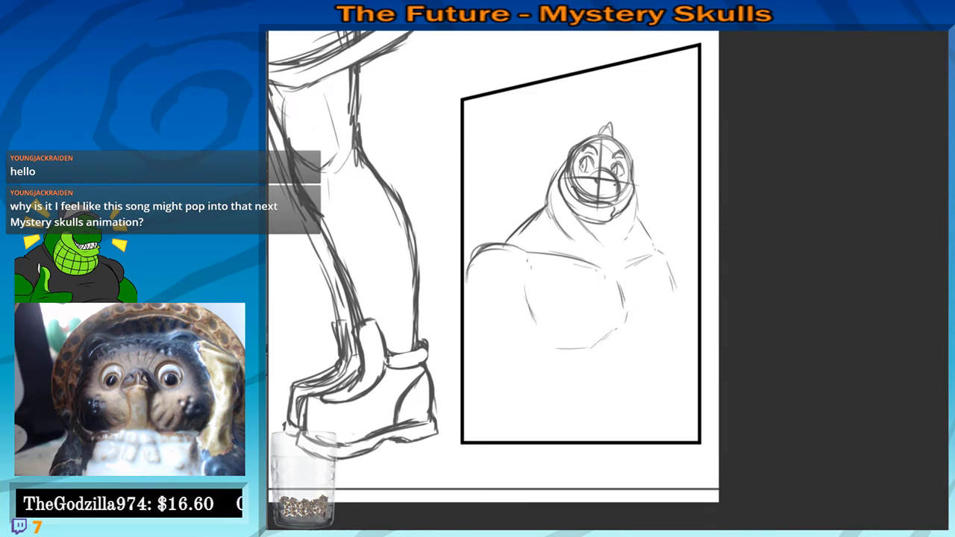
Outline the outer curve of the right chest muscle, close the left one's lower contour and add an armpit crease
{"action": "left_click_drag", "start_coordinate": [658, 259], "coordinate": [674, 321]}
{"action": "left_click_drag", "start_coordinate": [636, 221], "coordinate": [670, 257]}
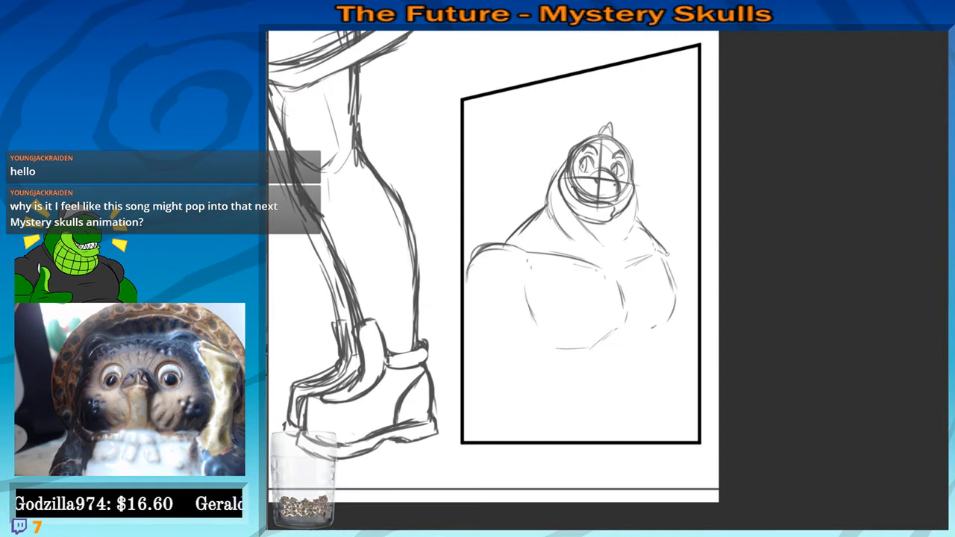
{"action": "mouse_move", "coordinate": [463, 281]}
{"action": "left_mouse_down"}
{"action": "mouse_move", "coordinate": [503, 248]}
{"action": "mouse_move", "coordinate": [527, 260]}
{"action": "mouse_move", "coordinate": [464, 260]}
{"action": "mouse_move", "coordinate": [457, 281]}
{"action": "left_mouse_up"}
{"action": "key", "text": "ctrl+z"}
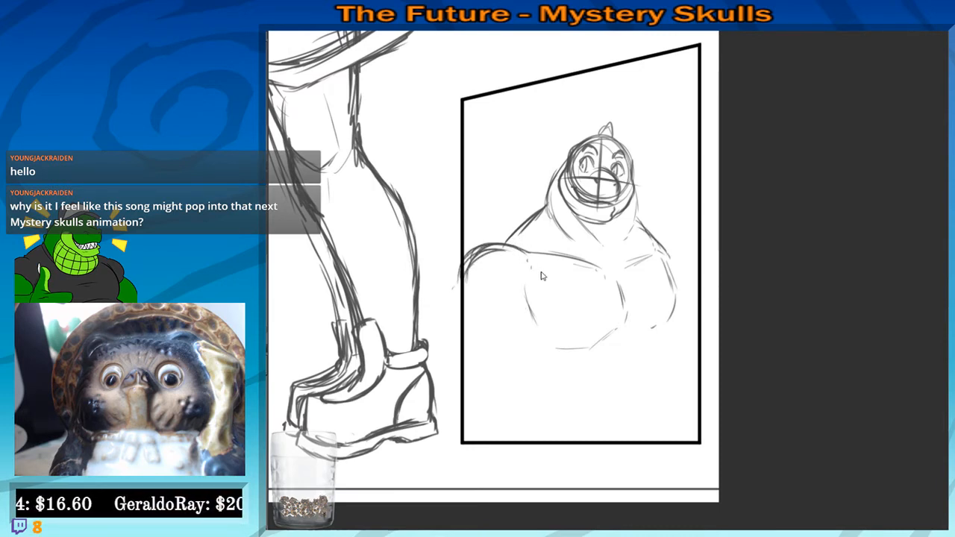
{"action": "mouse_move", "coordinate": [555, 274]}
{"action": "left_mouse_down"}
{"action": "mouse_move", "coordinate": [531, 307]}
{"action": "mouse_move", "coordinate": [538, 295]}
{"action": "mouse_move", "coordinate": [551, 340]}
{"action": "mouse_move", "coordinate": [564, 346]}
{"action": "left_mouse_up"}
{"action": "left_click_drag", "start_coordinate": [609, 263], "coordinate": [628, 316]}
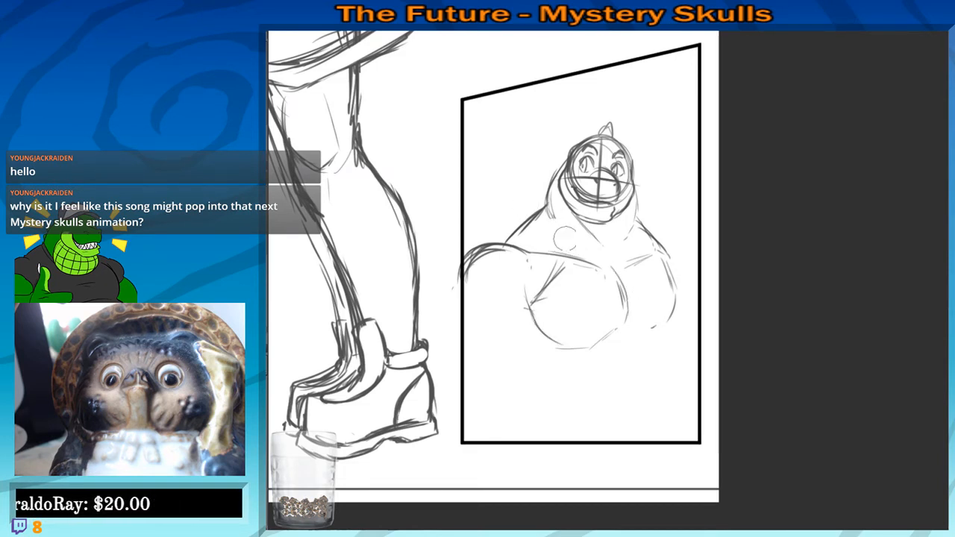
{"action": "left_click_drag", "start_coordinate": [770, 473], "coordinate": [785, 468]}
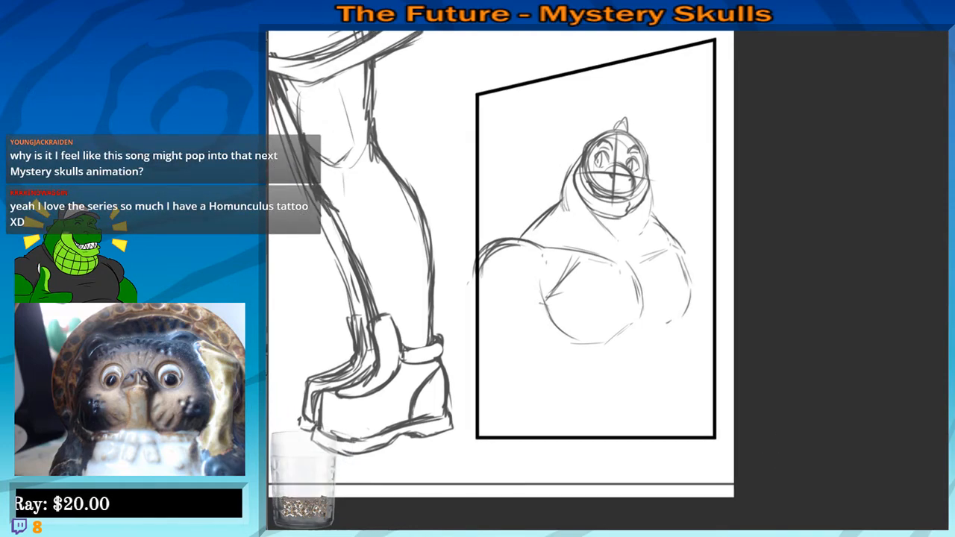
Reinforce the shoulder and collar lines and darken the upper and outer contours of the right chest muscle
{"action": "scroll", "coordinate": [524, 219], "scroll_direction": "up", "scroll_amount": 2}
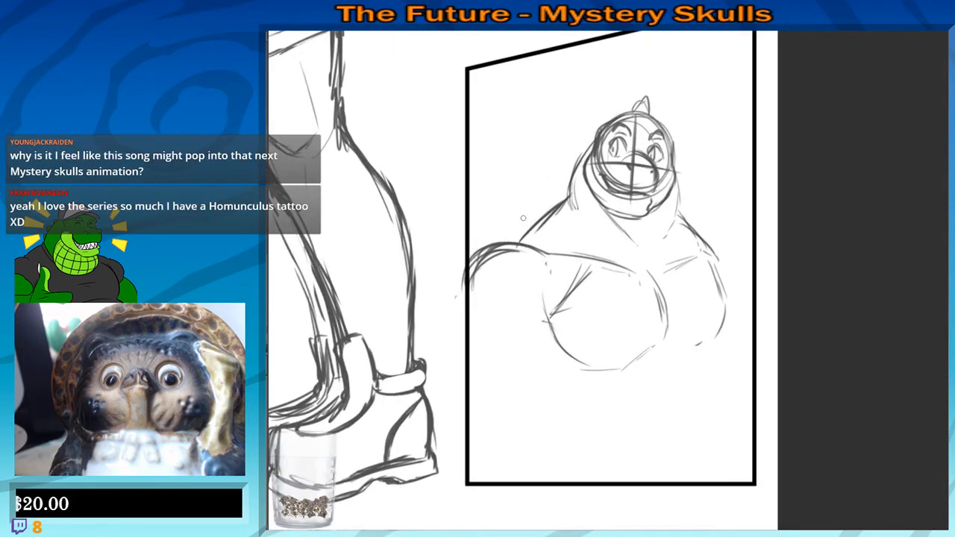
{"action": "mouse_move", "coordinate": [609, 251]}
{"action": "left_mouse_down"}
{"action": "mouse_move", "coordinate": [561, 260]}
{"action": "mouse_move", "coordinate": [549, 237]}
{"action": "mouse_move", "coordinate": [483, 255]}
{"action": "left_mouse_up"}
{"action": "mouse_move", "coordinate": [508, 227]}
{"action": "left_mouse_down"}
{"action": "mouse_move", "coordinate": [484, 255]}
{"action": "mouse_move", "coordinate": [557, 237]}
{"action": "mouse_move", "coordinate": [572, 245]}
{"action": "left_mouse_up"}
{"action": "left_click_drag", "start_coordinate": [657, 240], "coordinate": [684, 268]}
{"action": "left_click_drag", "start_coordinate": [631, 280], "coordinate": [680, 258]}
{"action": "mouse_move", "coordinate": [665, 278]}
{"action": "left_mouse_down"}
{"action": "mouse_move", "coordinate": [692, 258]}
{"action": "mouse_move", "coordinate": [698, 315]}
{"action": "mouse_move", "coordinate": [665, 358]}
{"action": "left_mouse_up"}
{"action": "left_click_drag", "start_coordinate": [701, 303], "coordinate": [671, 355]}
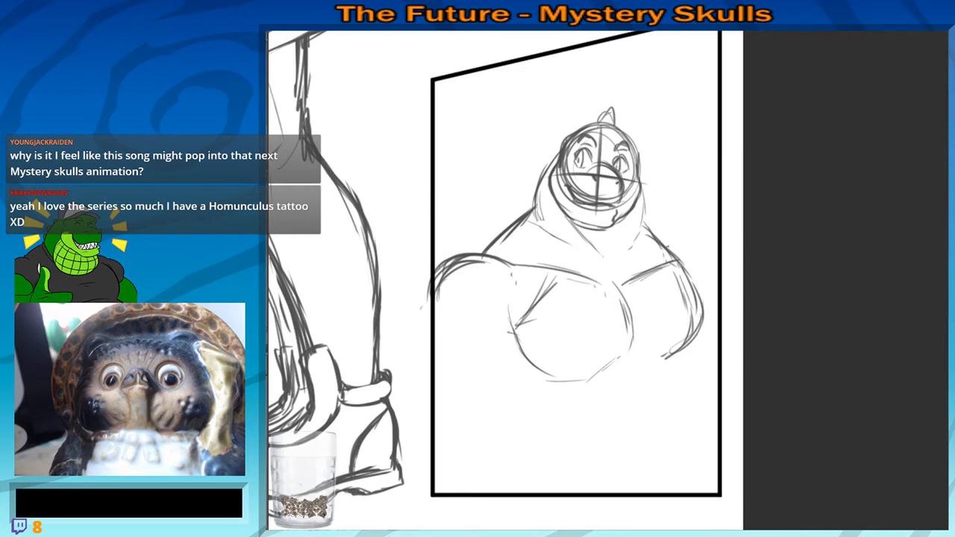
Sketch the right shoulder behind the chest and the torso's bulging right side down to the panel's bottom edge
{"action": "mouse_move", "coordinate": [670, 248]}
{"action": "left_mouse_down"}
{"action": "mouse_move", "coordinate": [712, 277]}
{"action": "mouse_move", "coordinate": [703, 305]}
{"action": "left_mouse_up"}
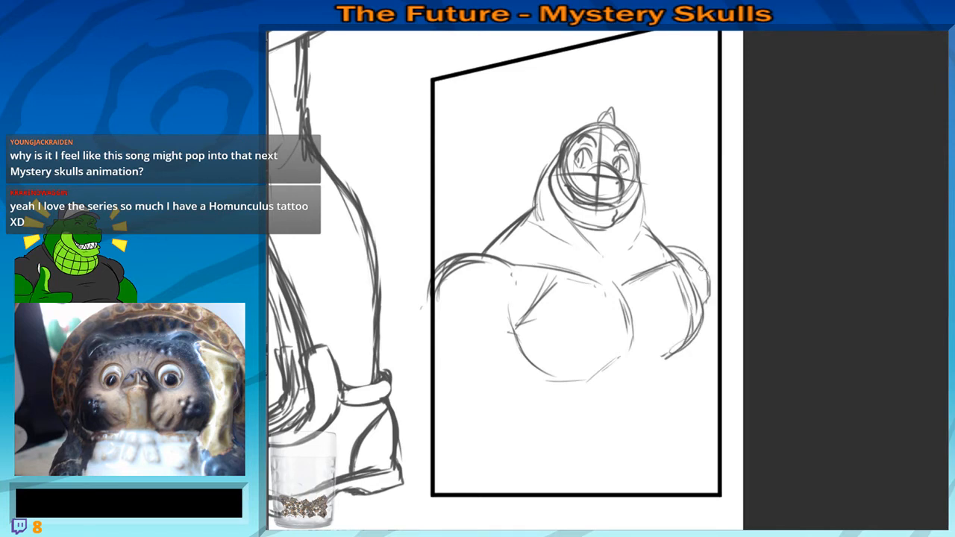
{"action": "mouse_move", "coordinate": [644, 364]}
{"action": "left_mouse_down"}
{"action": "mouse_move", "coordinate": [664, 326]}
{"action": "mouse_move", "coordinate": [722, 373]}
{"action": "mouse_move", "coordinate": [723, 418]}
{"action": "left_mouse_up"}
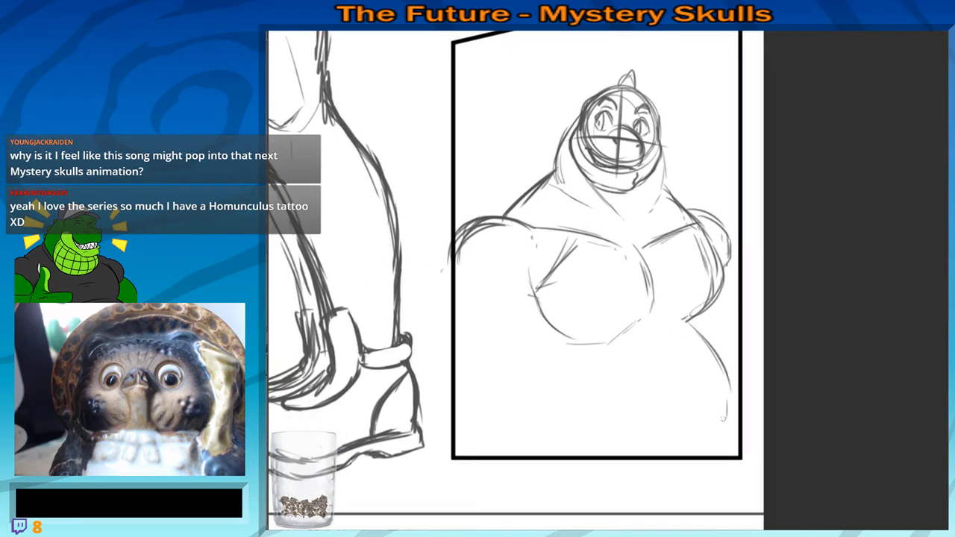
{"action": "key", "text": "ctrl+z"}
{"action": "mouse_move", "coordinate": [714, 311]}
{"action": "left_mouse_down"}
{"action": "mouse_move", "coordinate": [735, 438]}
{"action": "mouse_move", "coordinate": [725, 456]}
{"action": "left_mouse_up"}
Draw the underside of the left shoulder, the bulging arm below it and the start of the torso's left side
{"action": "left_click_drag", "start_coordinate": [576, 376], "coordinate": [652, 371]}
{"action": "left_click_drag", "start_coordinate": [533, 235], "coordinate": [572, 215]}
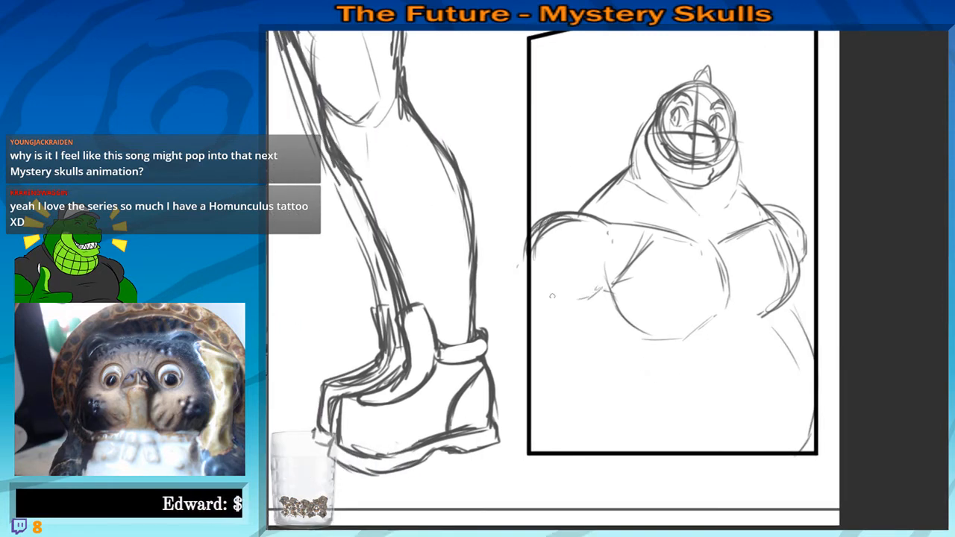
{"action": "mouse_move", "coordinate": [552, 297]}
{"action": "left_mouse_down"}
{"action": "mouse_move", "coordinate": [586, 303]}
{"action": "mouse_move", "coordinate": [531, 304]}
{"action": "left_mouse_up"}
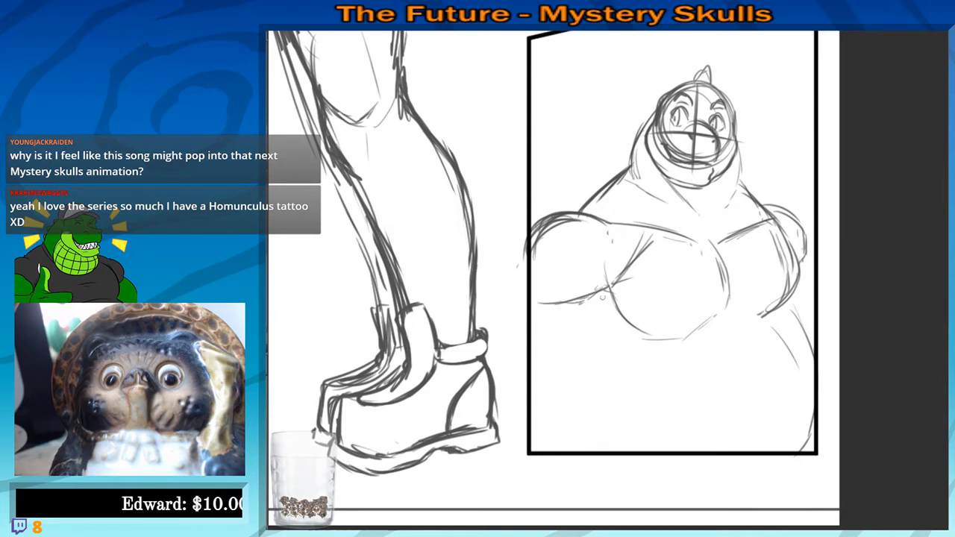
{"action": "mouse_move", "coordinate": [601, 297]}
{"action": "left_mouse_down"}
{"action": "mouse_move", "coordinate": [597, 351]}
{"action": "mouse_move", "coordinate": [561, 390]}
{"action": "mouse_move", "coordinate": [575, 355]}
{"action": "mouse_move", "coordinate": [530, 400]}
{"action": "mouse_move", "coordinate": [578, 377]}
{"action": "mouse_move", "coordinate": [573, 444]}
{"action": "left_mouse_up"}
{"action": "left_click_drag", "start_coordinate": [578, 396], "coordinate": [574, 433]}
{"action": "left_click_drag", "start_coordinate": [606, 349], "coordinate": [602, 363]}
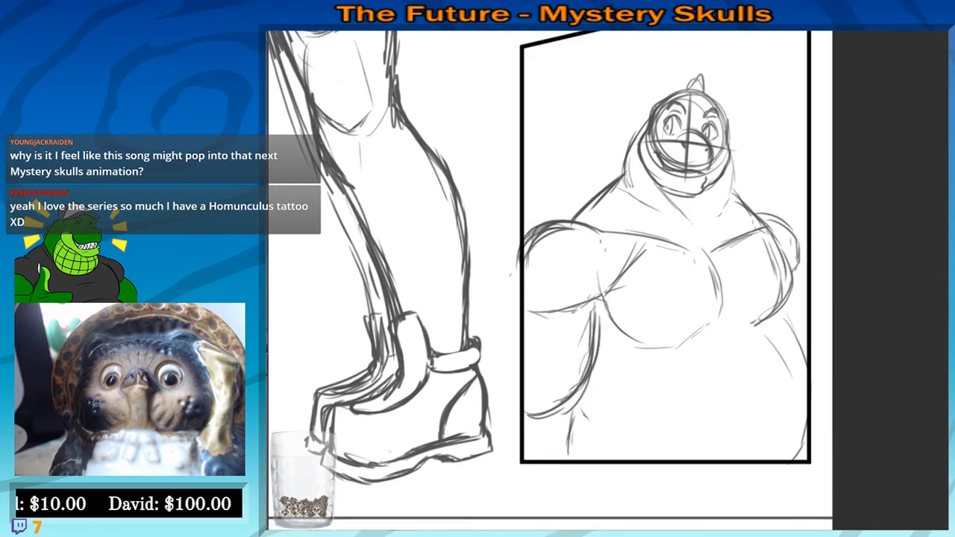
{"action": "left_click_drag", "start_coordinate": [525, 312], "coordinate": [597, 299]}
{"action": "mouse_move", "coordinate": [612, 249]}
{"action": "left_mouse_down"}
{"action": "mouse_move", "coordinate": [599, 306]}
{"action": "mouse_move", "coordinate": [597, 294]}
{"action": "left_mouse_up"}
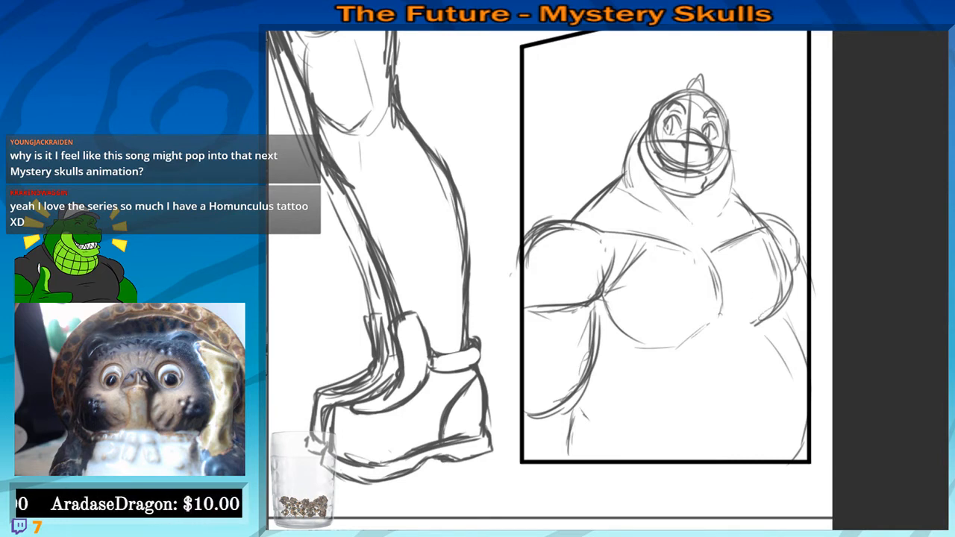
Add the lower arm lines beneath the bulging left arm, running down to the panel's bottom edge
{"action": "left_click_drag", "start_coordinate": [716, 413], "coordinate": [718, 393]}
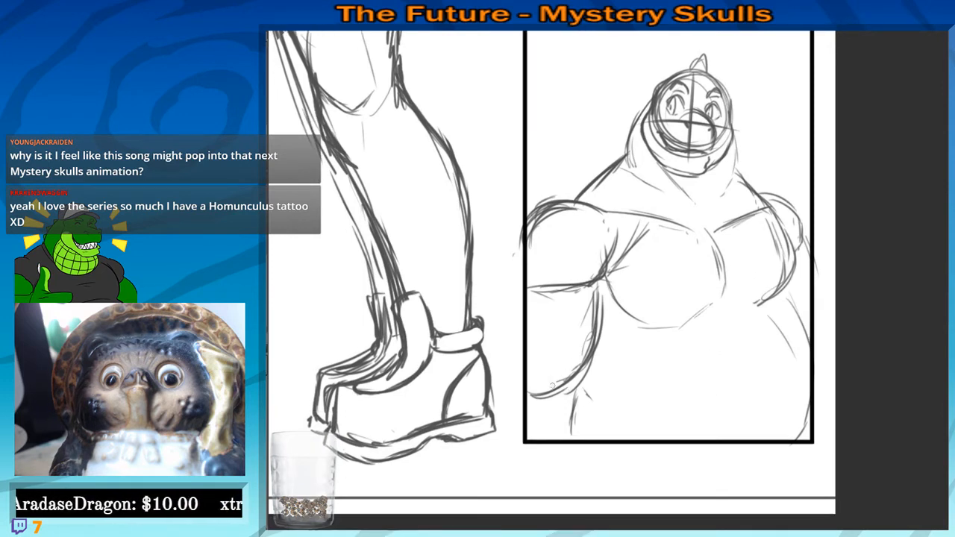
{"action": "left_click_drag", "start_coordinate": [569, 391], "coordinate": [559, 433]}
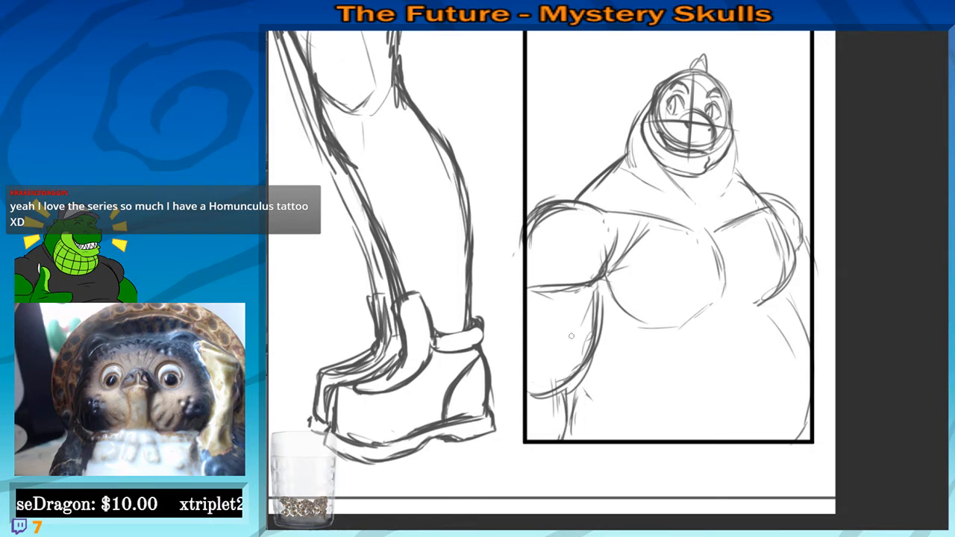
{"action": "left_click_drag", "start_coordinate": [571, 336], "coordinate": [569, 340]}
{"action": "left_click_drag", "start_coordinate": [524, 380], "coordinate": [547, 409]}
{"action": "left_click_drag", "start_coordinate": [640, 377], "coordinate": [622, 410]}
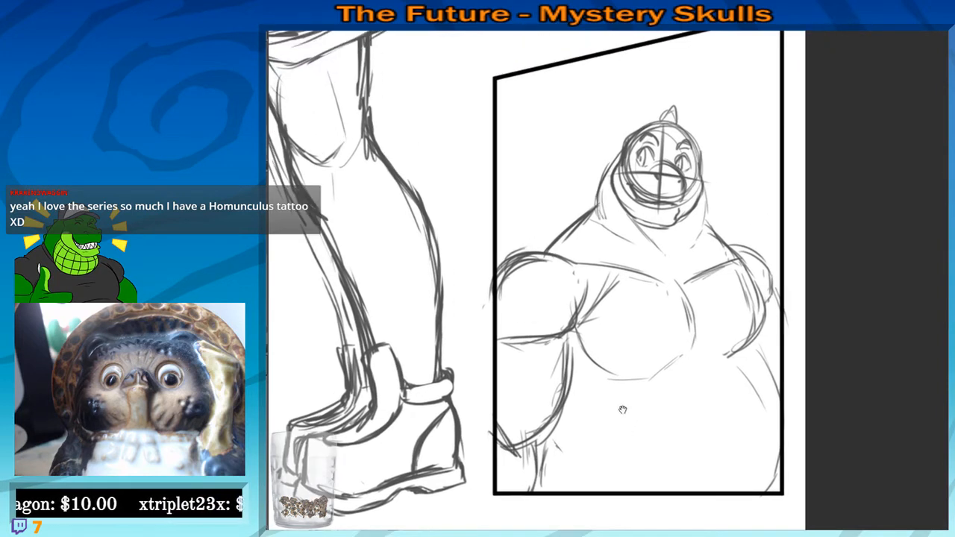
Darken the contours of the neck, both shoulder slopes and the top edge of the right chest muscle
{"action": "left_click_drag", "start_coordinate": [599, 216], "coordinate": [539, 252]}
{"action": "left_click_drag", "start_coordinate": [619, 140], "coordinate": [594, 213]}
{"action": "left_click_drag", "start_coordinate": [607, 163], "coordinate": [596, 217]}
{"action": "mouse_move", "coordinate": [621, 135]}
{"action": "left_mouse_down"}
{"action": "mouse_move", "coordinate": [593, 196]}
{"action": "mouse_move", "coordinate": [631, 234]}
{"action": "left_mouse_up"}
{"action": "mouse_move", "coordinate": [605, 221]}
{"action": "left_mouse_down"}
{"action": "mouse_move", "coordinate": [634, 246]}
{"action": "mouse_move", "coordinate": [536, 252]}
{"action": "left_mouse_up"}
{"action": "mouse_move", "coordinate": [723, 234]}
{"action": "left_mouse_down"}
{"action": "mouse_move", "coordinate": [773, 269]}
{"action": "mouse_move", "coordinate": [778, 306]}
{"action": "left_mouse_up"}
{"action": "mouse_move", "coordinate": [744, 264]}
{"action": "left_mouse_down"}
{"action": "mouse_move", "coordinate": [764, 323]}
{"action": "mouse_move", "coordinate": [685, 285]}
{"action": "left_mouse_up"}
{"action": "left_click_drag", "start_coordinate": [752, 288], "coordinate": [750, 286]}
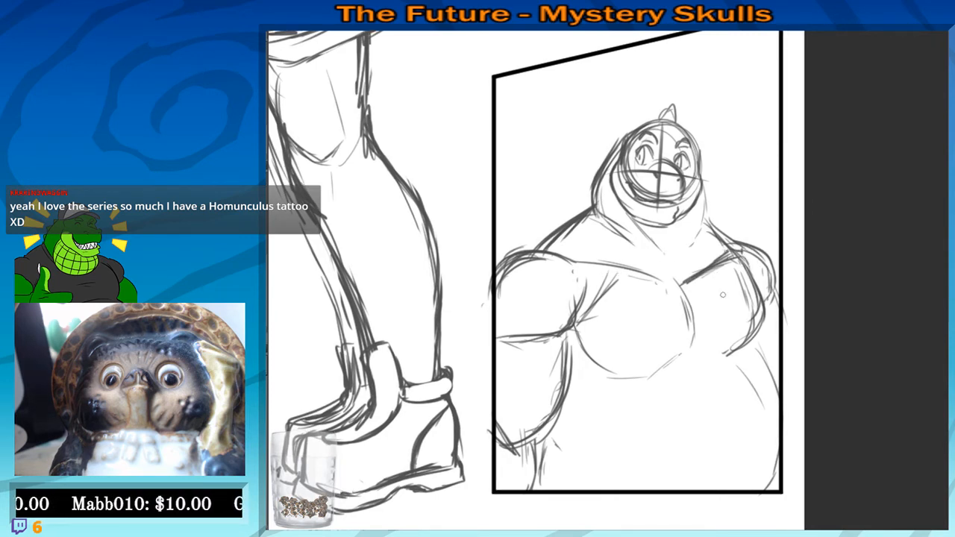
Draw the rounded top of the belly, curving from under the chest to the panel's right edge
{"action": "left_click_drag", "start_coordinate": [680, 354], "coordinate": [773, 355]}
{"action": "mouse_move", "coordinate": [698, 345]}
{"action": "left_mouse_down"}
{"action": "mouse_move", "coordinate": [779, 371]}
{"action": "mouse_move", "coordinate": [783, 433]}
{"action": "left_mouse_up"}
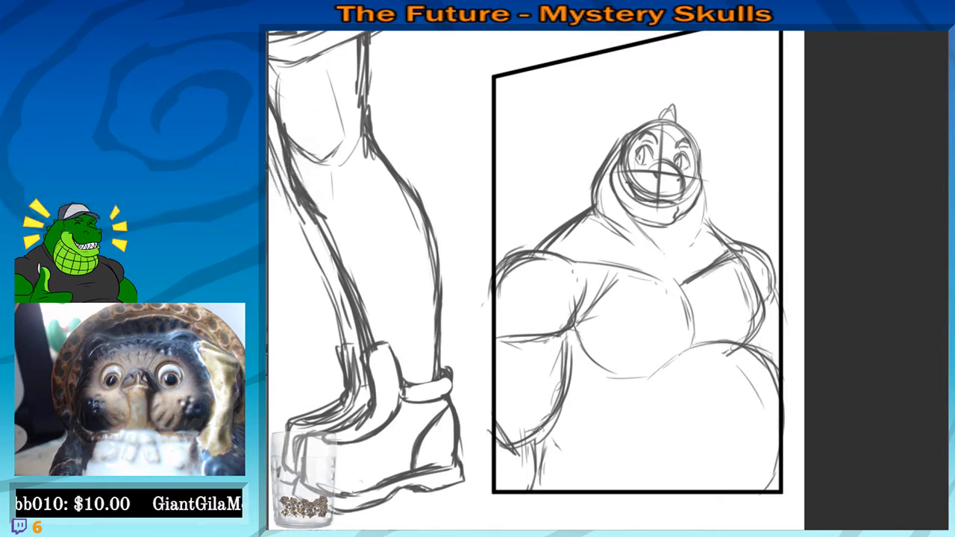
Add rough strokes to the figure's lower forearm and darken the outer contour of the head and neck on its left side
{"action": "mouse_move", "coordinate": [542, 430]}
{"action": "left_mouse_down"}
{"action": "mouse_move", "coordinate": [557, 450]}
{"action": "mouse_move", "coordinate": [536, 490]}
{"action": "left_mouse_up"}
{"action": "left_click_drag", "start_coordinate": [582, 300], "coordinate": [578, 359]}
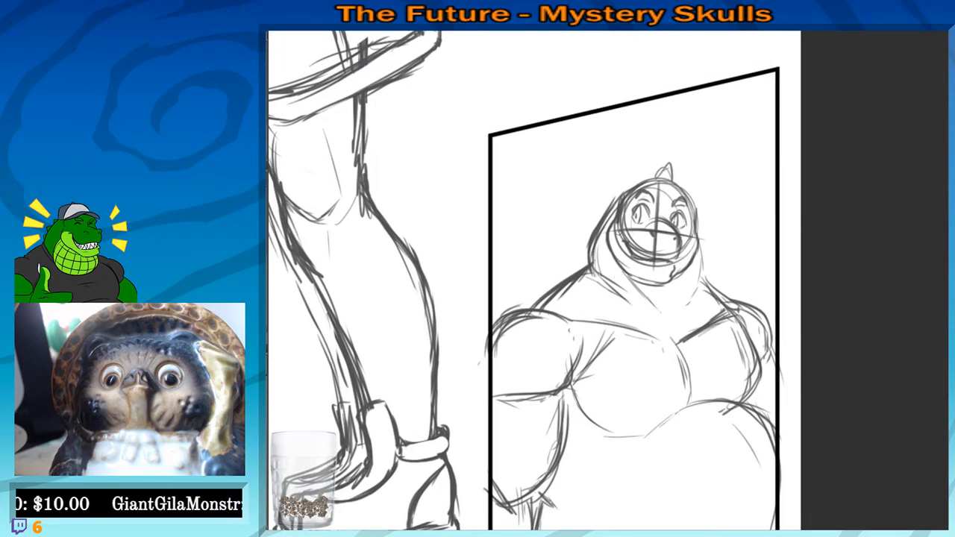
{"action": "scroll", "coordinate": [580, 205], "scroll_direction": "up", "scroll_amount": 1}
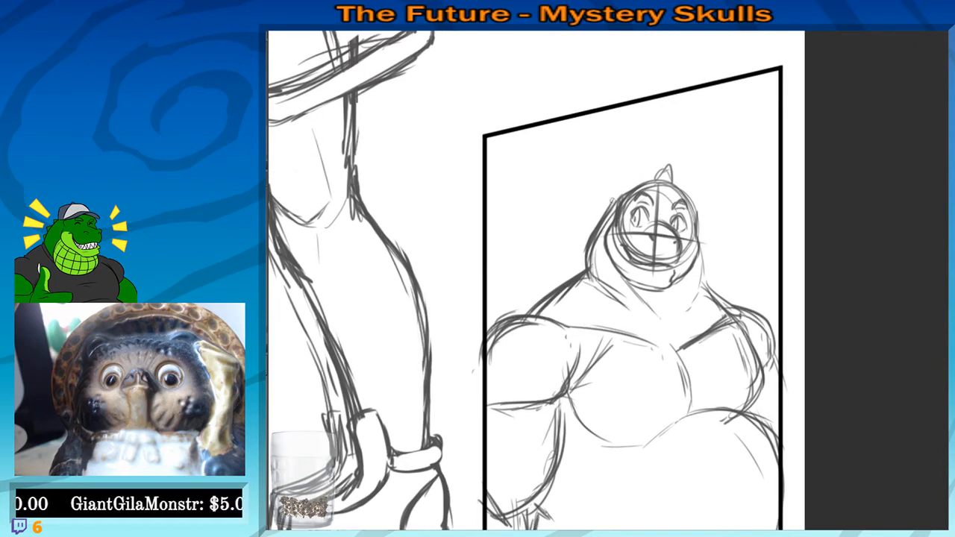
{"action": "left_click_drag", "start_coordinate": [613, 197], "coordinate": [626, 275]}
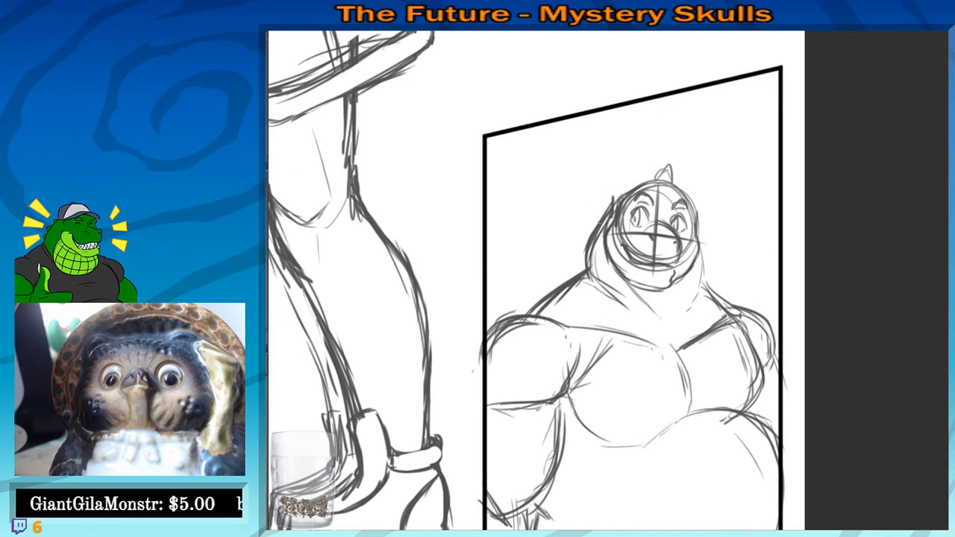
{"action": "left_click_drag", "start_coordinate": [608, 205], "coordinate": [588, 267]}
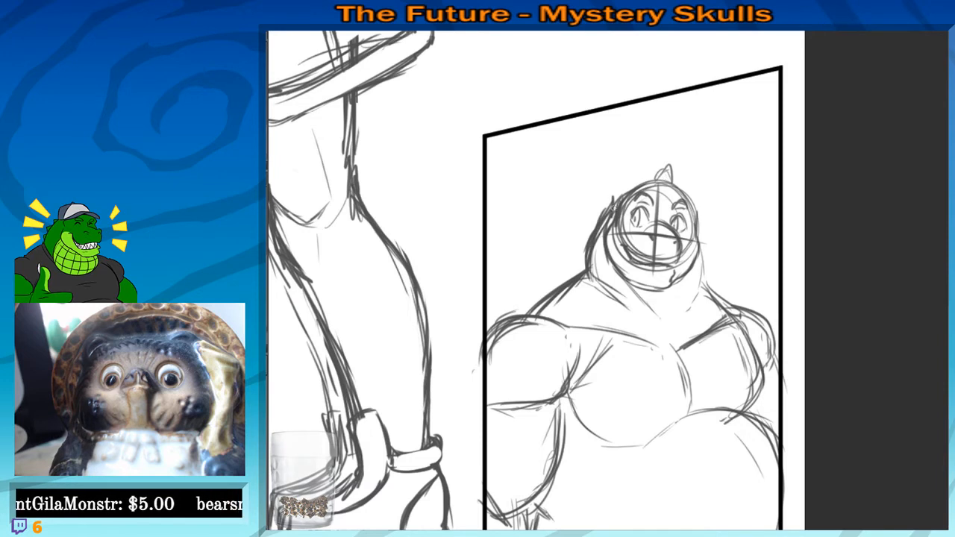
{"action": "mouse_move", "coordinate": [613, 209]}
{"action": "left_mouse_down"}
{"action": "mouse_move", "coordinate": [663, 180]}
{"action": "mouse_move", "coordinate": [702, 201]}
{"action": "left_mouse_up"}
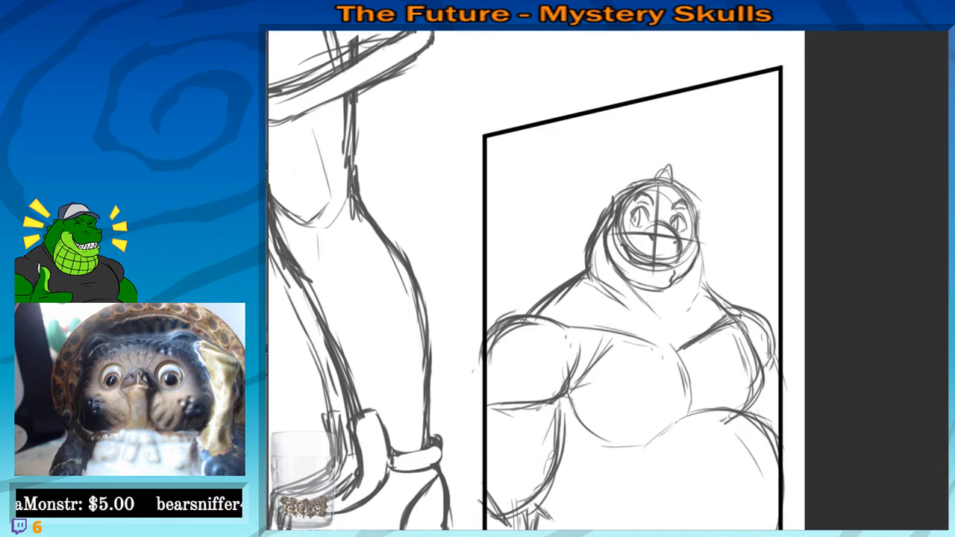
Sketch wavy hair strands streaming left from the top of the head, plus short tufts around the crest
{"action": "mouse_move", "coordinate": [633, 172]}
{"action": "left_mouse_down"}
{"action": "mouse_move", "coordinate": [591, 178]}
{"action": "mouse_move", "coordinate": [565, 202]}
{"action": "mouse_move", "coordinate": [631, 176]}
{"action": "left_mouse_up"}
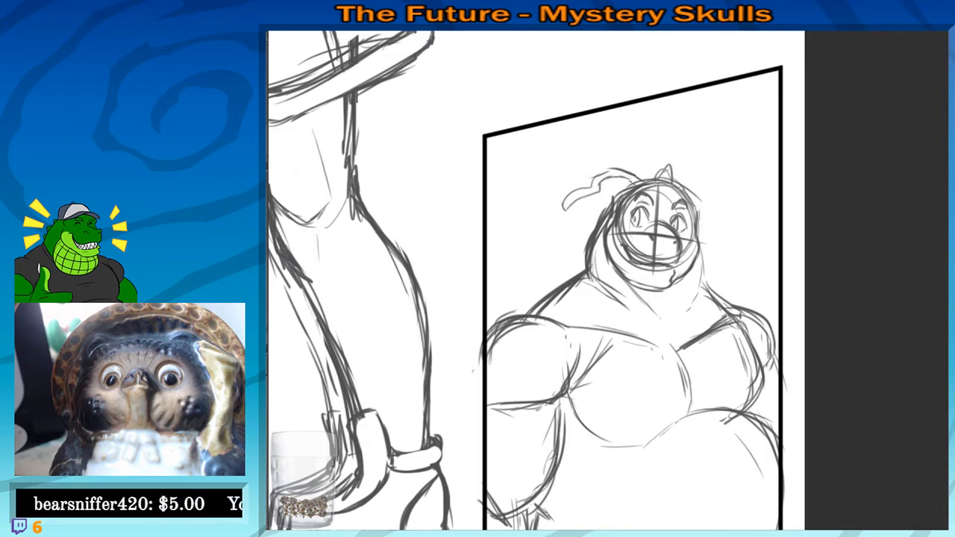
{"action": "mouse_move", "coordinate": [684, 196]}
{"action": "left_mouse_down"}
{"action": "mouse_move", "coordinate": [663, 159]}
{"action": "mouse_move", "coordinate": [644, 162]}
{"action": "mouse_move", "coordinate": [612, 149]}
{"action": "mouse_move", "coordinate": [635, 166]}
{"action": "mouse_move", "coordinate": [685, 172]}
{"action": "left_mouse_up"}
{"action": "left_click_drag", "start_coordinate": [716, 201], "coordinate": [713, 203]}
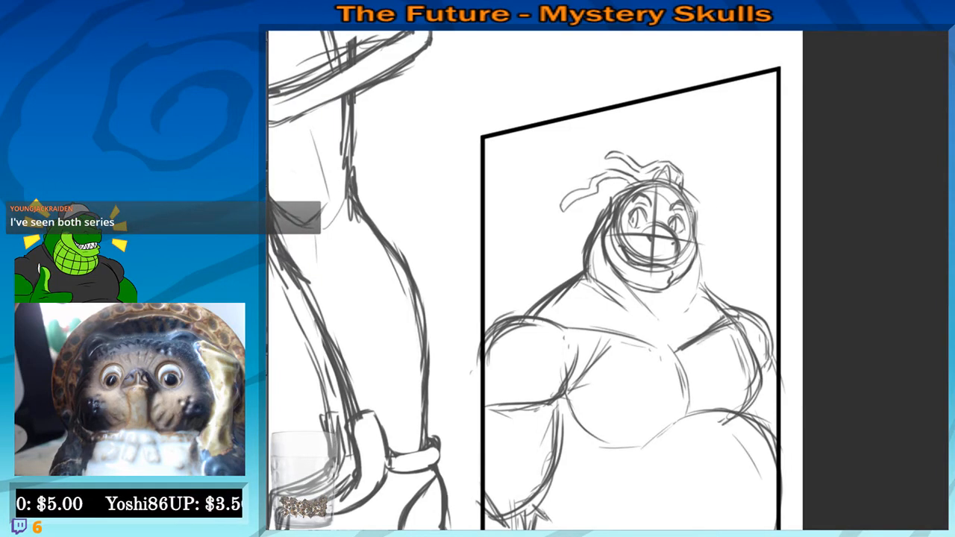
{"action": "left_click_drag", "start_coordinate": [615, 193], "coordinate": [620, 153]}
Rough in a sleeveless top with collar and strap lines over both shoulders and across the upper chest
{"action": "mouse_move", "coordinate": [535, 252]}
{"action": "left_mouse_down"}
{"action": "mouse_move", "coordinate": [581, 247]}
{"action": "mouse_move", "coordinate": [622, 287]}
{"action": "left_mouse_up"}
{"action": "mouse_move", "coordinate": [590, 247]}
{"action": "left_mouse_down"}
{"action": "mouse_move", "coordinate": [633, 288]}
{"action": "mouse_move", "coordinate": [662, 342]}
{"action": "mouse_move", "coordinate": [691, 342]}
{"action": "mouse_move", "coordinate": [738, 316]}
{"action": "left_mouse_up"}
{"action": "left_click_drag", "start_coordinate": [726, 256], "coordinate": [732, 323]}
{"action": "left_click_drag", "start_coordinate": [739, 282], "coordinate": [731, 320]}
{"action": "mouse_move", "coordinate": [732, 261]}
{"action": "left_mouse_down"}
{"action": "mouse_move", "coordinate": [738, 298]}
{"action": "mouse_move", "coordinate": [747, 267]}
{"action": "left_mouse_up"}
{"action": "left_click_drag", "start_coordinate": [745, 261], "coordinate": [749, 286]}
{"action": "mouse_move", "coordinate": [576, 241]}
{"action": "left_mouse_down"}
{"action": "mouse_move", "coordinate": [540, 259]}
{"action": "mouse_move", "coordinate": [589, 271]}
{"action": "mouse_move", "coordinate": [611, 291]}
{"action": "mouse_move", "coordinate": [626, 333]}
{"action": "left_mouse_up"}
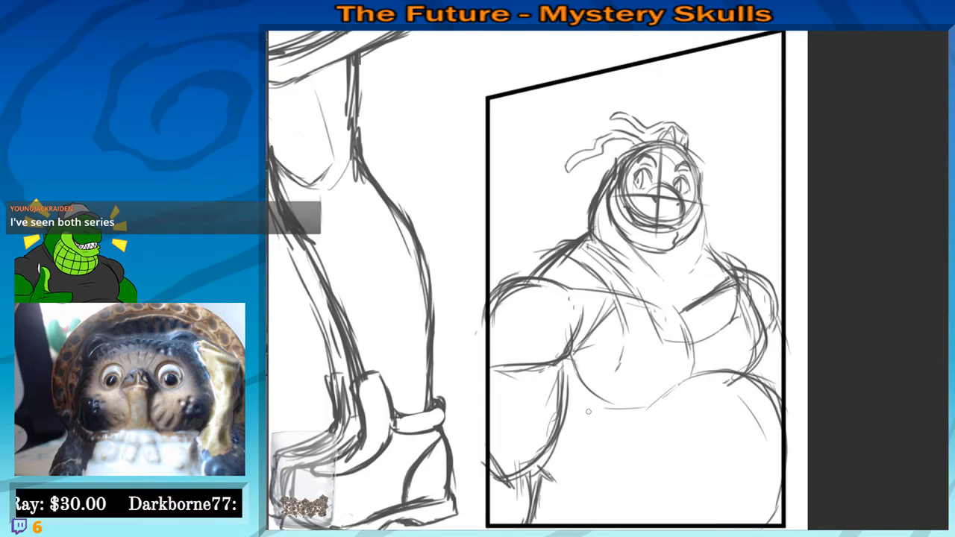
Sketch fabric folds under the chest and over the upper belly, and rough in the strap on the left shoulder
{"action": "left_click_drag", "start_coordinate": [711, 320], "coordinate": [685, 243]}
{"action": "left_click_drag", "start_coordinate": [674, 305], "coordinate": [635, 323]}
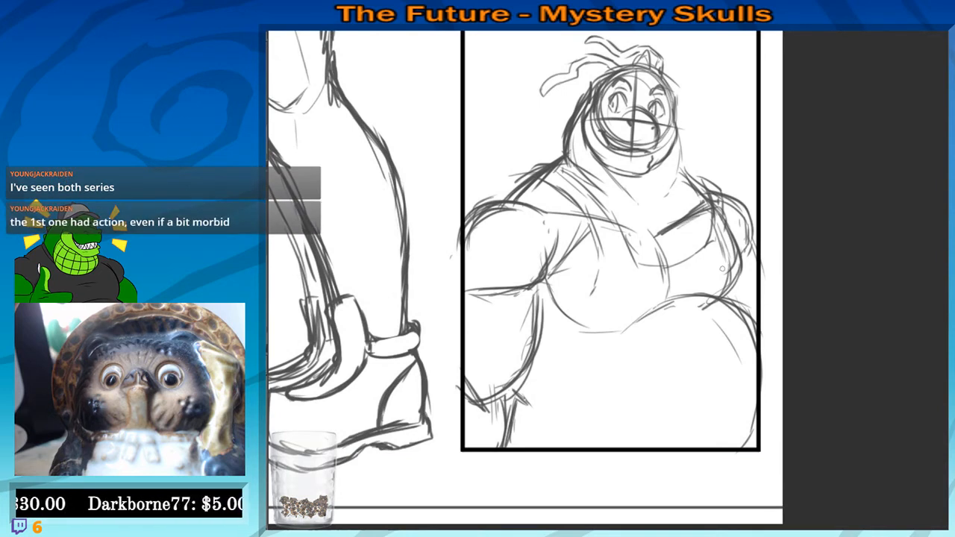
{"action": "left_click_drag", "start_coordinate": [711, 276], "coordinate": [618, 335]}
{"action": "mouse_move", "coordinate": [700, 298]}
{"action": "left_mouse_down"}
{"action": "mouse_move", "coordinate": [655, 331]}
{"action": "mouse_move", "coordinate": [658, 343]}
{"action": "left_mouse_up"}
{"action": "left_click_drag", "start_coordinate": [588, 304], "coordinate": [570, 321]}
{"action": "mouse_move", "coordinate": [603, 270]}
{"action": "left_mouse_down"}
{"action": "mouse_move", "coordinate": [564, 328]}
{"action": "mouse_move", "coordinate": [541, 324]}
{"action": "left_mouse_up"}
{"action": "left_click_drag", "start_coordinate": [594, 291], "coordinate": [553, 330]}
{"action": "mouse_move", "coordinate": [532, 172]}
{"action": "left_mouse_down"}
{"action": "mouse_move", "coordinate": [513, 187]}
{"action": "mouse_move", "coordinate": [537, 157]}
{"action": "mouse_move", "coordinate": [552, 163]}
{"action": "mouse_move", "coordinate": [570, 228]}
{"action": "left_mouse_up"}
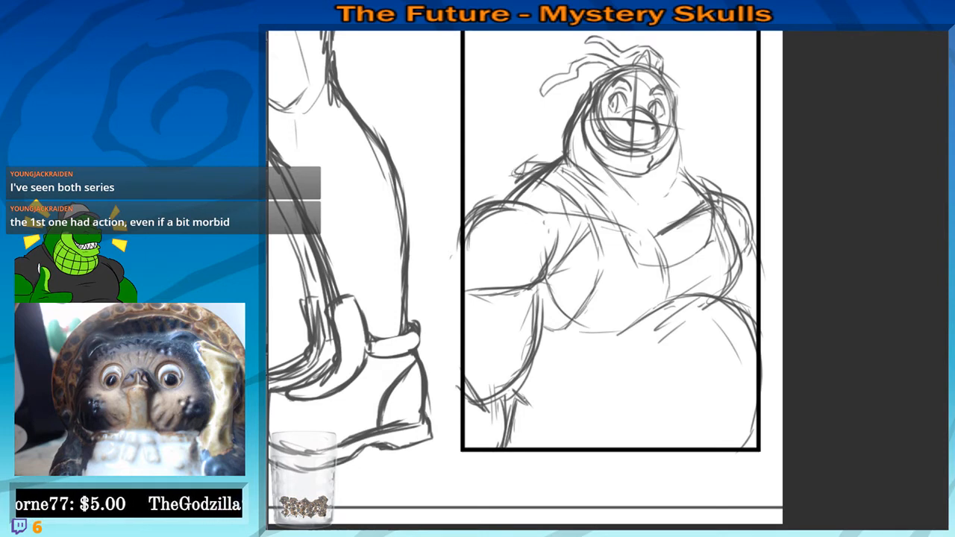
{"action": "left_click_drag", "start_coordinate": [571, 289], "coordinate": [551, 315]}
{"action": "left_click_drag", "start_coordinate": [626, 330], "coordinate": [615, 323]}
{"action": "left_click_drag", "start_coordinate": [725, 294], "coordinate": [742, 334]}
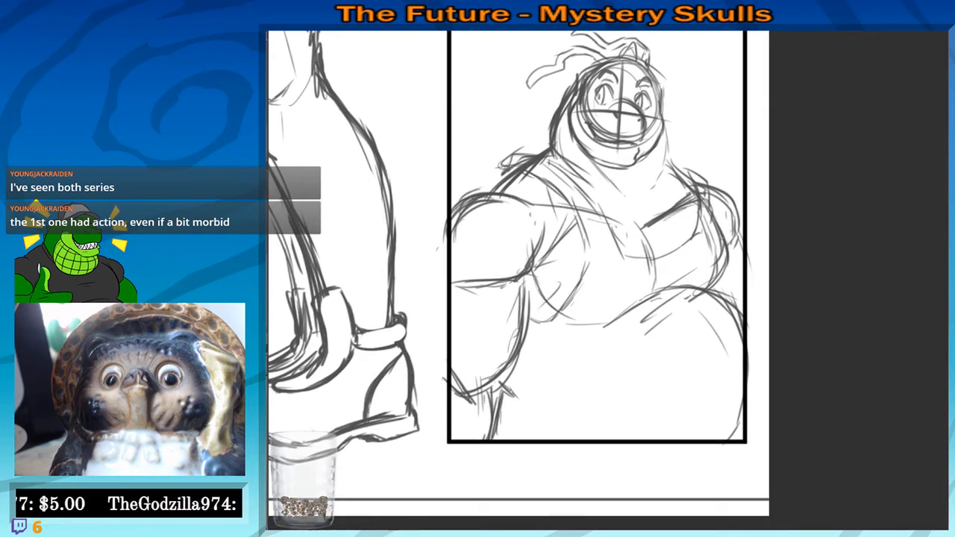
Define the top's armhole and bunched strap on the right shoulder with layered strokes
{"action": "left_click_drag", "start_coordinate": [720, 212], "coordinate": [735, 303]}
{"action": "left_click_drag", "start_coordinate": [727, 255], "coordinate": [724, 284]}
{"action": "mouse_move", "coordinate": [684, 163]}
{"action": "left_mouse_down"}
{"action": "mouse_move", "coordinate": [696, 207]}
{"action": "mouse_move", "coordinate": [688, 238]}
{"action": "left_mouse_up"}
{"action": "mouse_move", "coordinate": [678, 171]}
{"action": "left_mouse_down"}
{"action": "mouse_move", "coordinate": [685, 161]}
{"action": "mouse_move", "coordinate": [696, 177]}
{"action": "left_mouse_up"}
{"action": "left_click_drag", "start_coordinate": [701, 175], "coordinate": [711, 227]}
Add crease lines below the chest, at the waist and across the belly, and sketch the top's lower edge near the panel bottom
{"action": "mouse_move", "coordinate": [612, 305]}
{"action": "left_mouse_down"}
{"action": "mouse_move", "coordinate": [707, 252]}
{"action": "mouse_move", "coordinate": [660, 285]}
{"action": "left_mouse_up"}
{"action": "left_click_drag", "start_coordinate": [583, 334], "coordinate": [583, 331]}
{"action": "left_click_drag", "start_coordinate": [580, 283], "coordinate": [527, 327]}
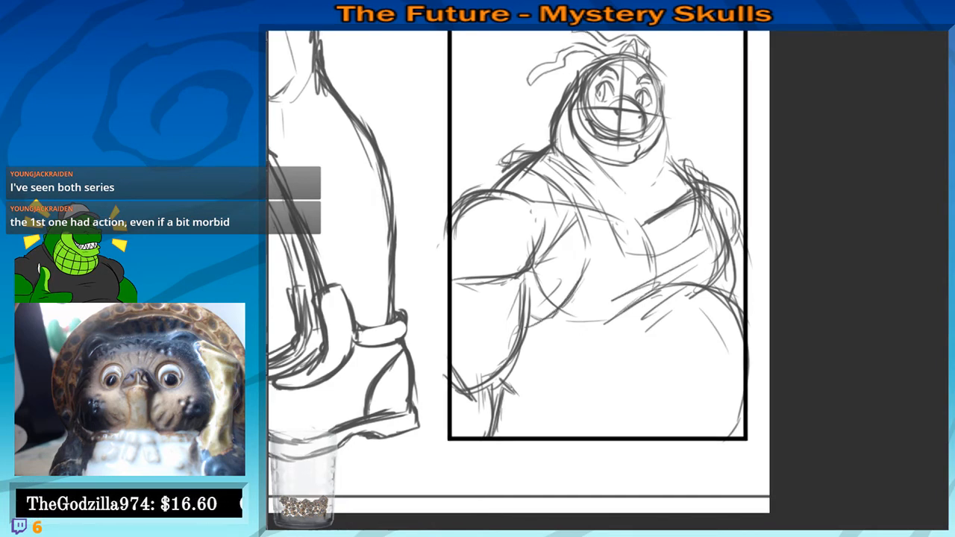
{"action": "left_click_drag", "start_coordinate": [582, 264], "coordinate": [553, 311]}
{"action": "mouse_move", "coordinate": [528, 342]}
{"action": "left_mouse_down"}
{"action": "mouse_move", "coordinate": [531, 358]}
{"action": "mouse_move", "coordinate": [556, 370]}
{"action": "mouse_move", "coordinate": [550, 356]}
{"action": "mouse_move", "coordinate": [528, 357]}
{"action": "left_mouse_up"}
{"action": "mouse_move", "coordinate": [523, 326]}
{"action": "left_mouse_down"}
{"action": "mouse_move", "coordinate": [505, 409]}
{"action": "mouse_move", "coordinate": [674, 377]}
{"action": "left_mouse_up"}
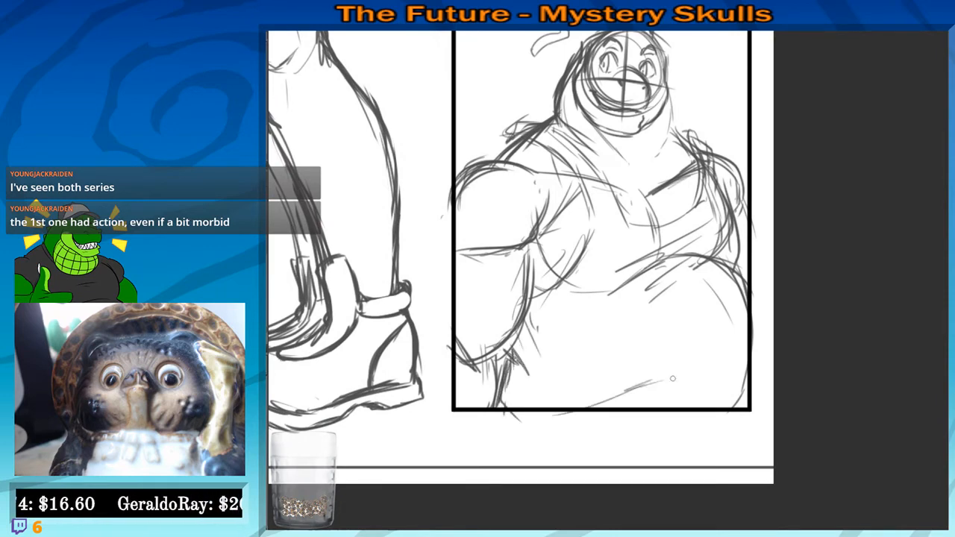
{"action": "left_click_drag", "start_coordinate": [607, 399], "coordinate": [672, 379]}
{"action": "mouse_move", "coordinate": [747, 354]}
{"action": "left_mouse_down"}
{"action": "mouse_move", "coordinate": [648, 422]}
{"action": "mouse_move", "coordinate": [729, 408]}
{"action": "left_mouse_up"}
{"action": "left_click_drag", "start_coordinate": [681, 314], "coordinate": [595, 341]}
Reinforce the neckline across the chest down to its central V and strengthen the collar beside the neck
{"action": "left_click_drag", "start_coordinate": [645, 253], "coordinate": [630, 419]}
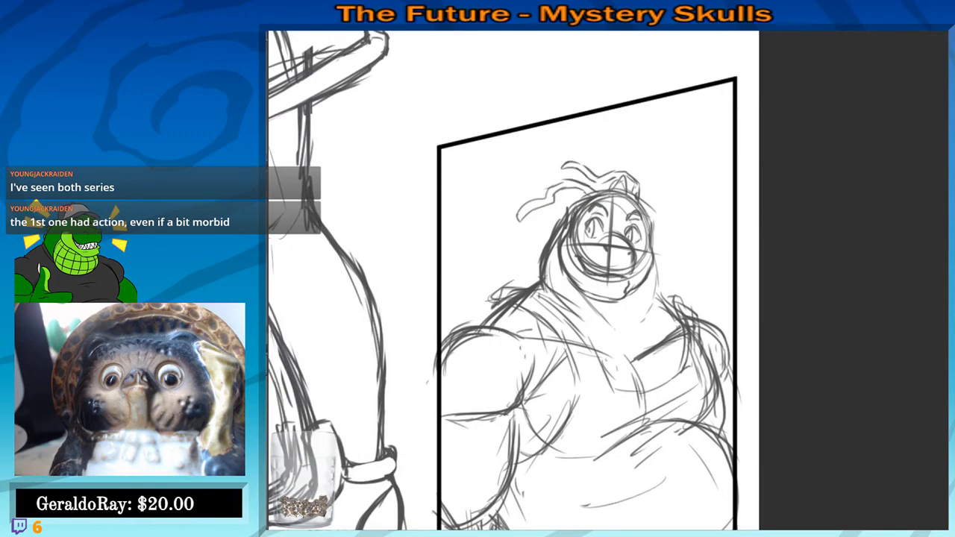
{"action": "mouse_move", "coordinate": [515, 333]}
{"action": "left_mouse_down"}
{"action": "mouse_move", "coordinate": [624, 351]}
{"action": "mouse_move", "coordinate": [637, 388]}
{"action": "left_mouse_up"}
{"action": "left_click_drag", "start_coordinate": [615, 295], "coordinate": [606, 289]}
{"action": "scroll", "coordinate": [607, 290], "scroll_direction": "up", "scroll_amount": 1}
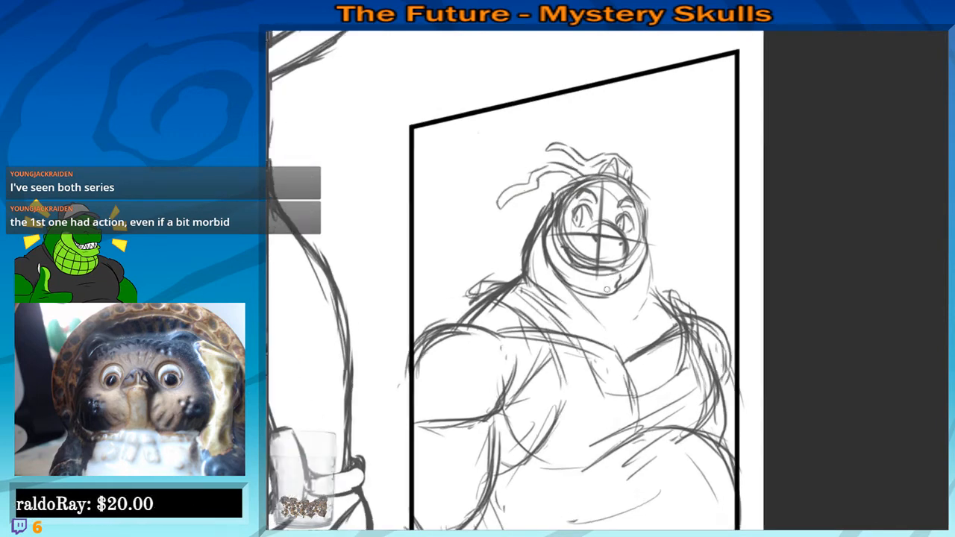
{"action": "scroll", "coordinate": [606, 289], "scroll_direction": "up", "scroll_amount": 1}
{"action": "scroll", "coordinate": [554, 274], "scroll_direction": "up", "scroll_amount": 1}
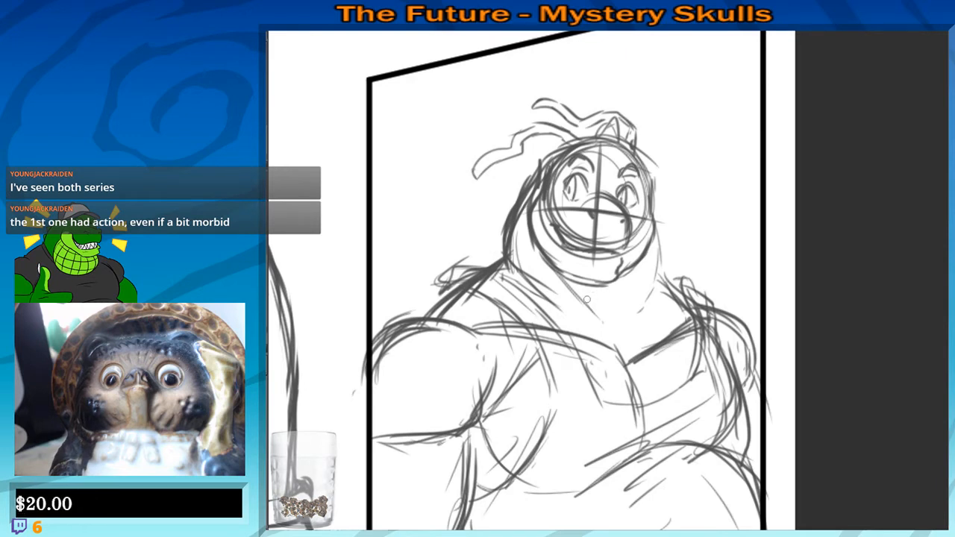
{"action": "mouse_move", "coordinate": [613, 340]}
{"action": "left_mouse_down"}
{"action": "mouse_move", "coordinate": [632, 365]}
{"action": "mouse_move", "coordinate": [694, 316]}
{"action": "mouse_move", "coordinate": [628, 358]}
{"action": "left_mouse_up"}
{"action": "left_click_drag", "start_coordinate": [539, 248], "coordinate": [577, 326]}
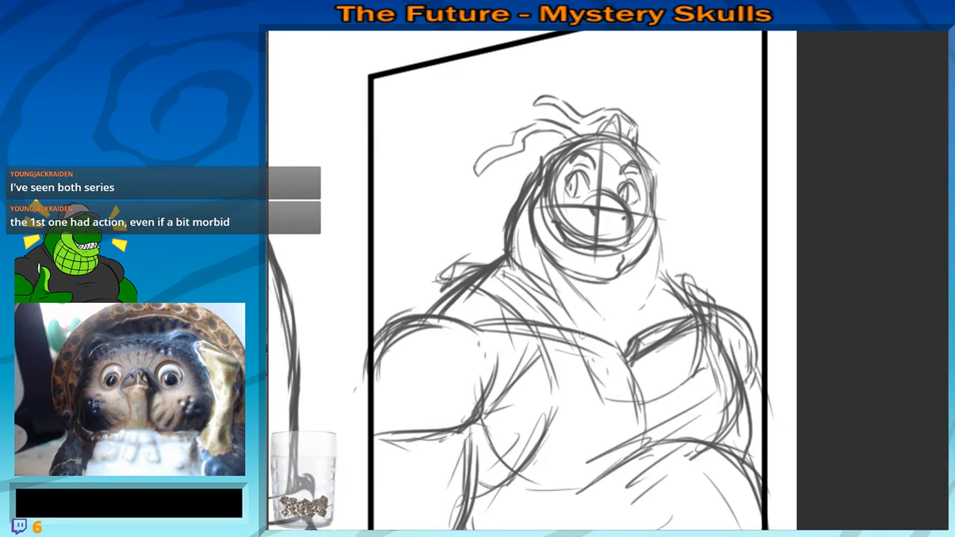
Draw converging neck lines from beneath the jaw down to the V of the neckline
{"action": "left_click_drag", "start_coordinate": [549, 276], "coordinate": [583, 333]}
{"action": "left_click_drag", "start_coordinate": [576, 281], "coordinate": [596, 324]}
{"action": "left_click_drag", "start_coordinate": [581, 288], "coordinate": [600, 325]}
{"action": "mouse_move", "coordinate": [644, 259]}
{"action": "left_mouse_down"}
{"action": "mouse_move", "coordinate": [639, 330]}
{"action": "mouse_move", "coordinate": [627, 339]}
{"action": "left_mouse_up"}
{"action": "left_click_drag", "start_coordinate": [576, 282], "coordinate": [612, 323]}
{"action": "left_click_drag", "start_coordinate": [571, 299], "coordinate": [601, 340]}
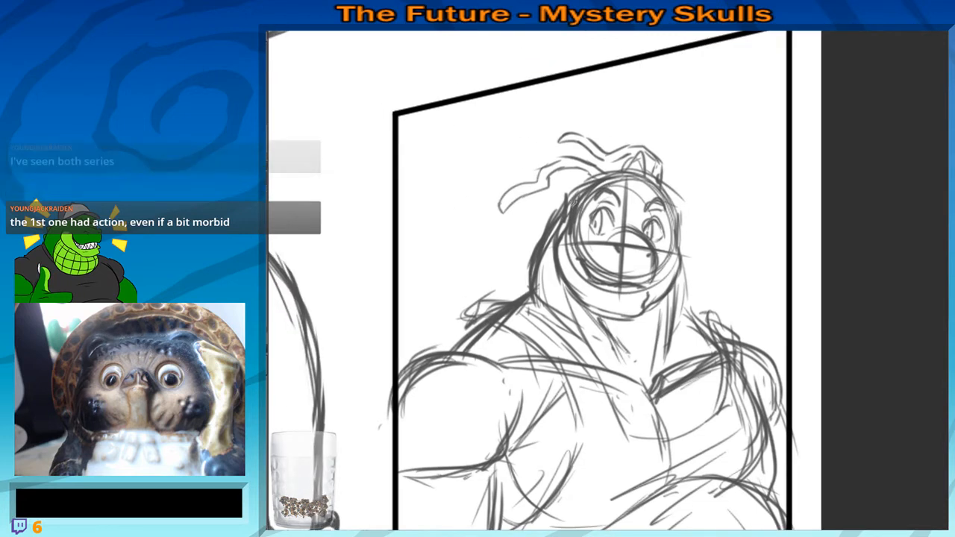
Strengthen the outline over the top and right side of the head with overlapping curved strokes
{"action": "mouse_move", "coordinate": [583, 179]}
{"action": "left_mouse_down"}
{"action": "mouse_move", "coordinate": [568, 211]}
{"action": "mouse_move", "coordinate": [569, 294]}
{"action": "mouse_move", "coordinate": [599, 313]}
{"action": "mouse_move", "coordinate": [648, 315]}
{"action": "mouse_move", "coordinate": [680, 248]}
{"action": "left_mouse_up"}
{"action": "left_click_drag", "start_coordinate": [673, 204], "coordinate": [680, 242]}
{"action": "mouse_move", "coordinate": [656, 183]}
{"action": "left_mouse_down"}
{"action": "mouse_move", "coordinate": [681, 229]}
{"action": "mouse_move", "coordinate": [682, 250]}
{"action": "left_mouse_up"}
{"action": "scroll", "coordinate": [544, 218], "scroll_direction": "down", "scroll_amount": 2}
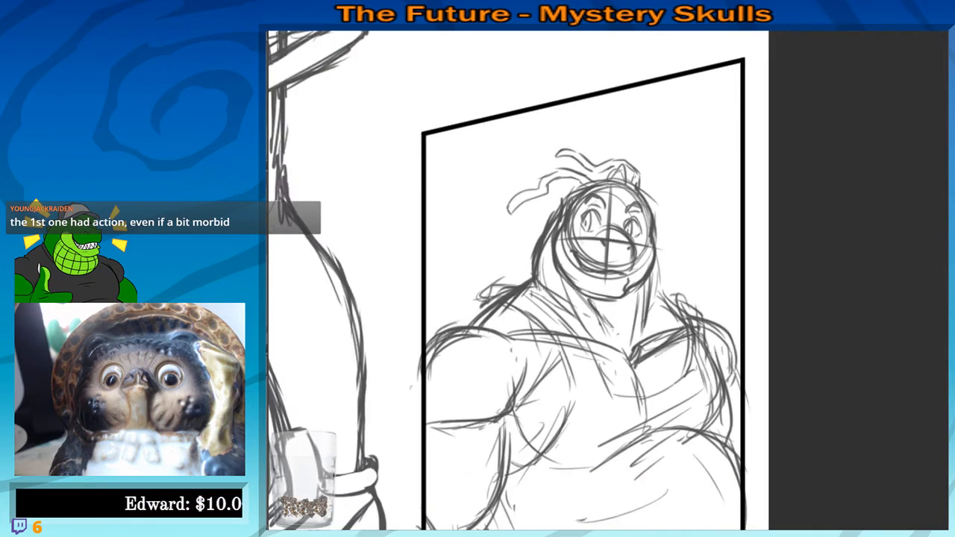
Erase the rough strap on the left shoulder and redraw it as a thick rolled edge with a curved armhole
{"action": "left_click_drag", "start_coordinate": [530, 249], "coordinate": [529, 240]}
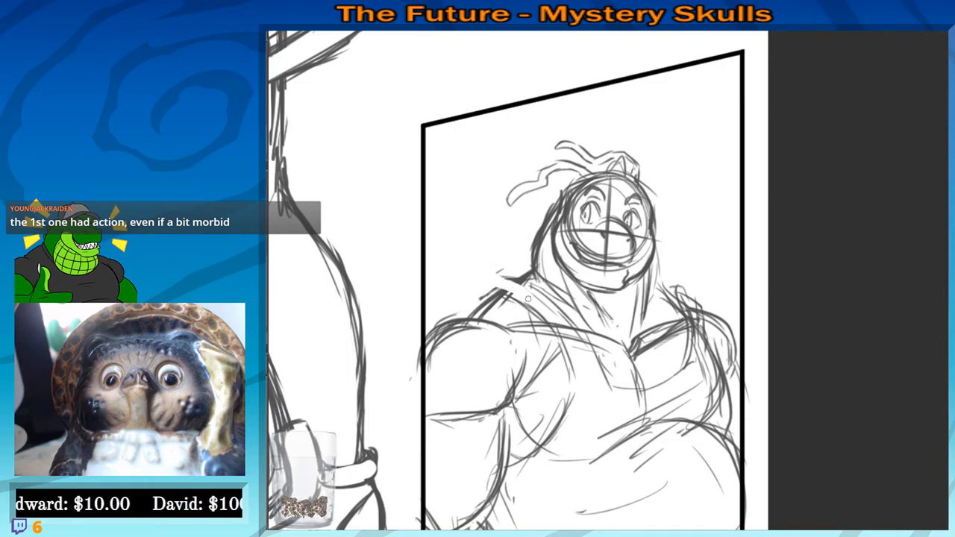
{"action": "left_click_drag", "start_coordinate": [503, 275], "coordinate": [479, 297]}
{"action": "mouse_move", "coordinate": [487, 278]}
{"action": "left_mouse_down"}
{"action": "mouse_move", "coordinate": [516, 272]}
{"action": "mouse_move", "coordinate": [567, 311]}
{"action": "mouse_move", "coordinate": [489, 291]}
{"action": "mouse_move", "coordinate": [567, 351]}
{"action": "mouse_move", "coordinate": [567, 395]}
{"action": "mouse_move", "coordinate": [566, 319]}
{"action": "mouse_move", "coordinate": [514, 415]}
{"action": "left_mouse_up"}
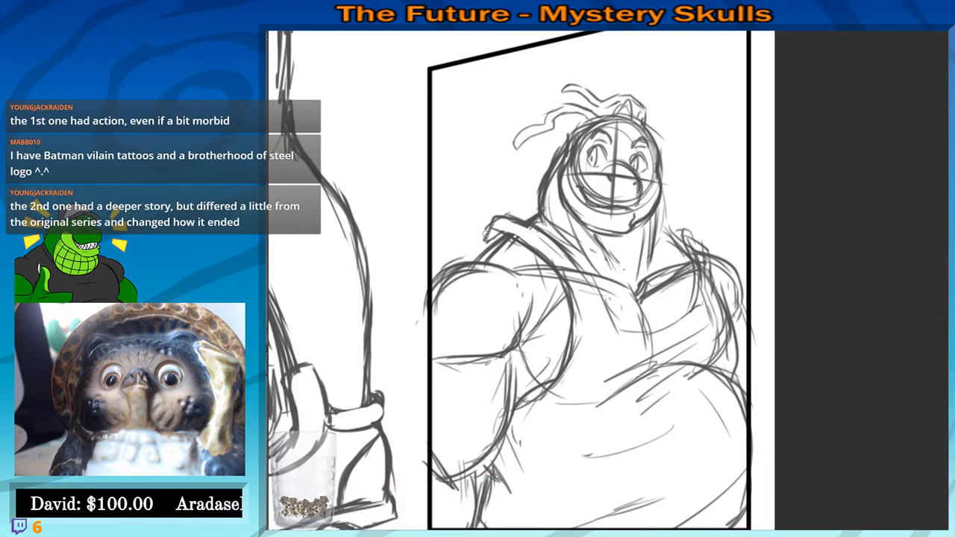
{"action": "mouse_move", "coordinate": [488, 230]}
{"action": "left_mouse_down"}
{"action": "mouse_move", "coordinate": [486, 243]}
{"action": "mouse_move", "coordinate": [501, 234]}
{"action": "mouse_move", "coordinate": [489, 238]}
{"action": "left_mouse_up"}
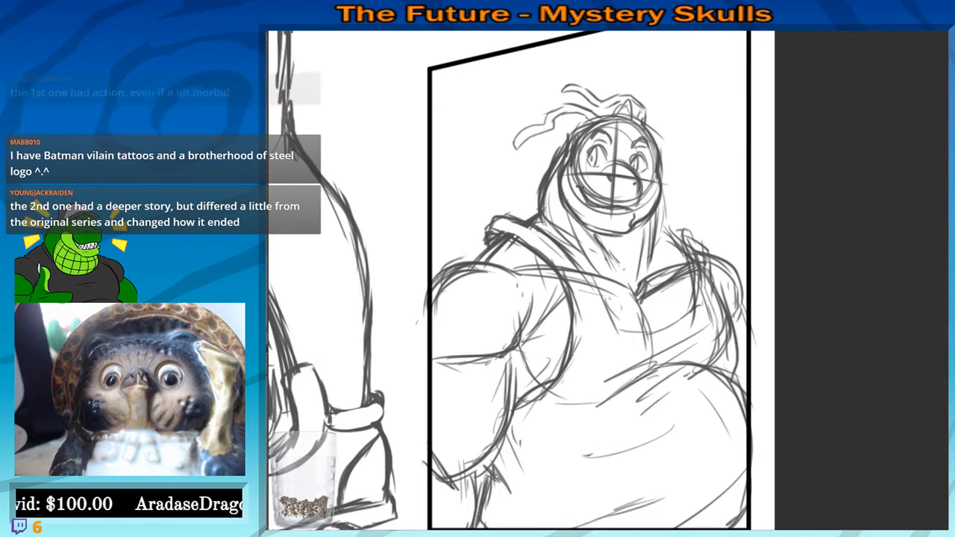
Sketch stretched fabric creases across the chest and along the underside of the chest toward the right arm
{"action": "left_click_drag", "start_coordinate": [529, 346], "coordinate": [657, 322]}
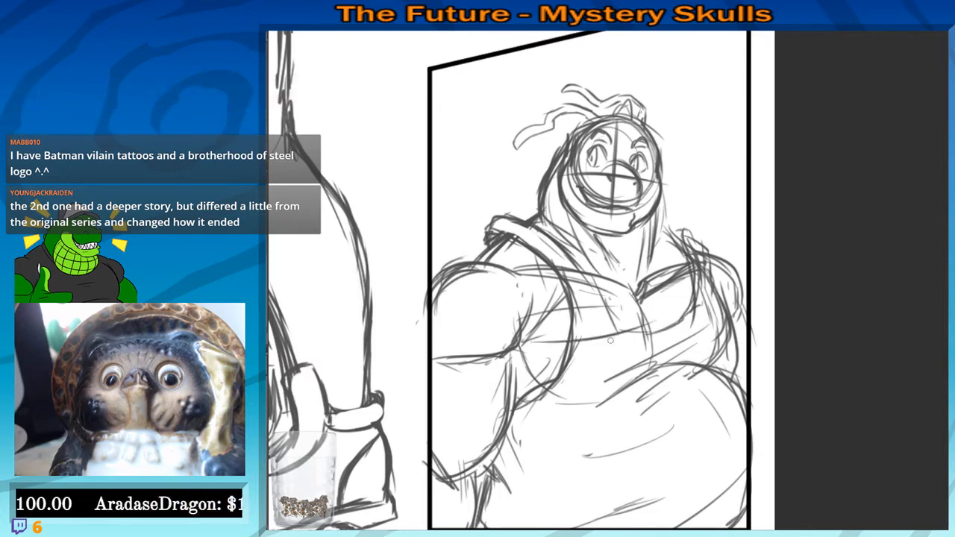
{"action": "left_click_drag", "start_coordinate": [556, 385], "coordinate": [626, 372]}
{"action": "left_click_drag", "start_coordinate": [651, 306], "coordinate": [705, 276]}
{"action": "left_click_drag", "start_coordinate": [650, 322], "coordinate": [680, 317]}
{"action": "left_click_drag", "start_coordinate": [597, 358], "coordinate": [583, 259]}
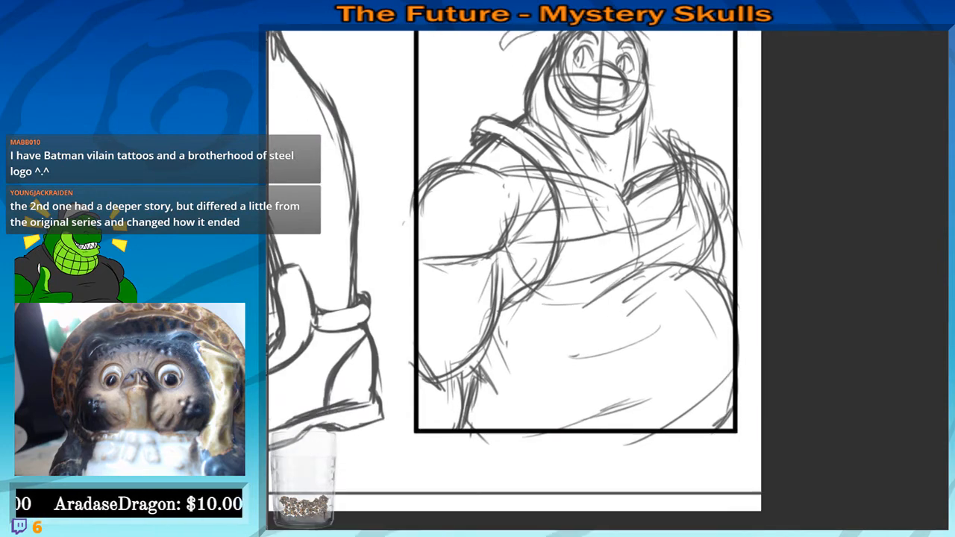
{"action": "left_click_drag", "start_coordinate": [637, 344], "coordinate": [649, 272]}
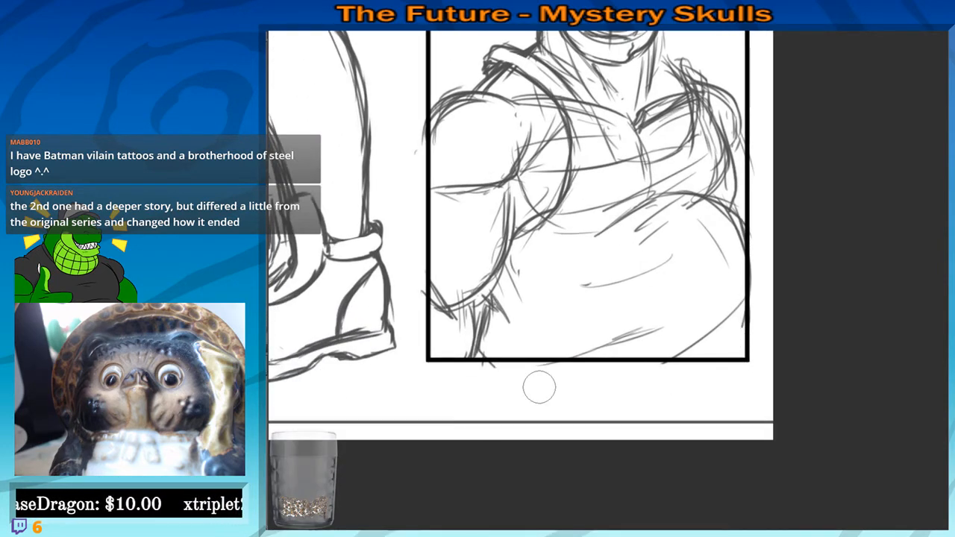
Block in the upper edge and arm of a wing rising behind the left shoulder
{"action": "mouse_move", "coordinate": [606, 128]}
{"action": "left_mouse_down"}
{"action": "mouse_move", "coordinate": [583, 250]}
{"action": "mouse_move", "coordinate": [500, 277]}
{"action": "left_mouse_up"}
{"action": "left_click_drag", "start_coordinate": [466, 237], "coordinate": [445, 226]}
{"action": "left_click_drag", "start_coordinate": [448, 231], "coordinate": [513, 231]}
{"action": "left_click_drag", "start_coordinate": [478, 159], "coordinate": [515, 156]}
{"action": "left_click_drag", "start_coordinate": [511, 162], "coordinate": [525, 227]}
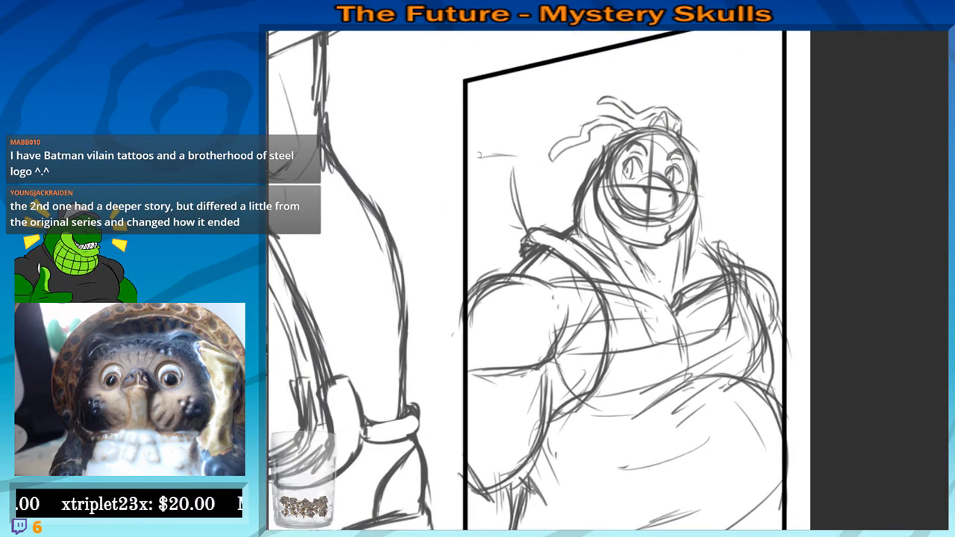
Round off the top of the wing, double its arm line and add a membrane line down toward the shoulder
{"action": "mouse_move", "coordinate": [469, 165]}
{"action": "left_mouse_down"}
{"action": "mouse_move", "coordinate": [502, 146]}
{"action": "mouse_move", "coordinate": [523, 209]}
{"action": "left_mouse_up"}
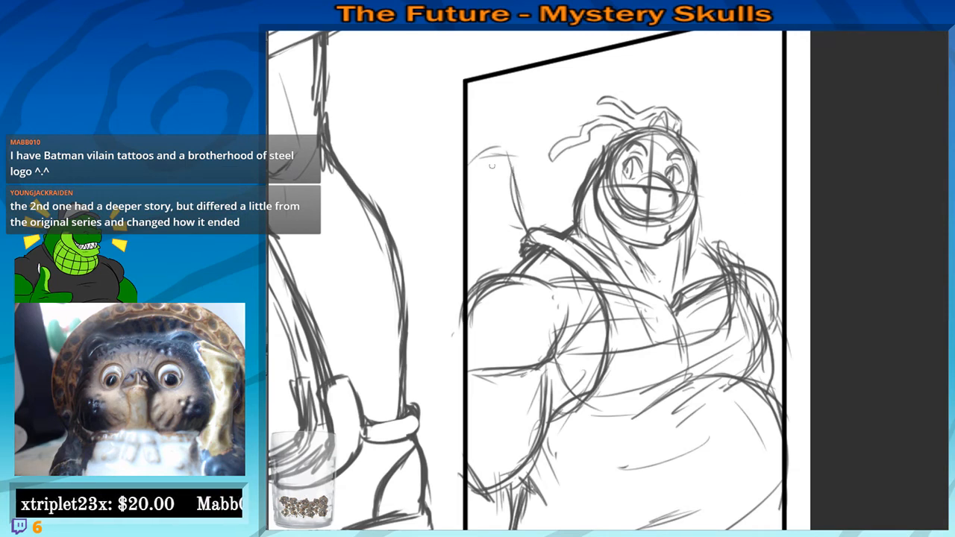
{"action": "mouse_move", "coordinate": [492, 166]}
{"action": "left_mouse_down"}
{"action": "mouse_move", "coordinate": [519, 247]}
{"action": "mouse_move", "coordinate": [471, 178]}
{"action": "mouse_move", "coordinate": [484, 160]}
{"action": "left_mouse_up"}
{"action": "left_click_drag", "start_coordinate": [485, 150], "coordinate": [507, 148]}
{"action": "left_click_drag", "start_coordinate": [515, 180], "coordinate": [520, 219]}
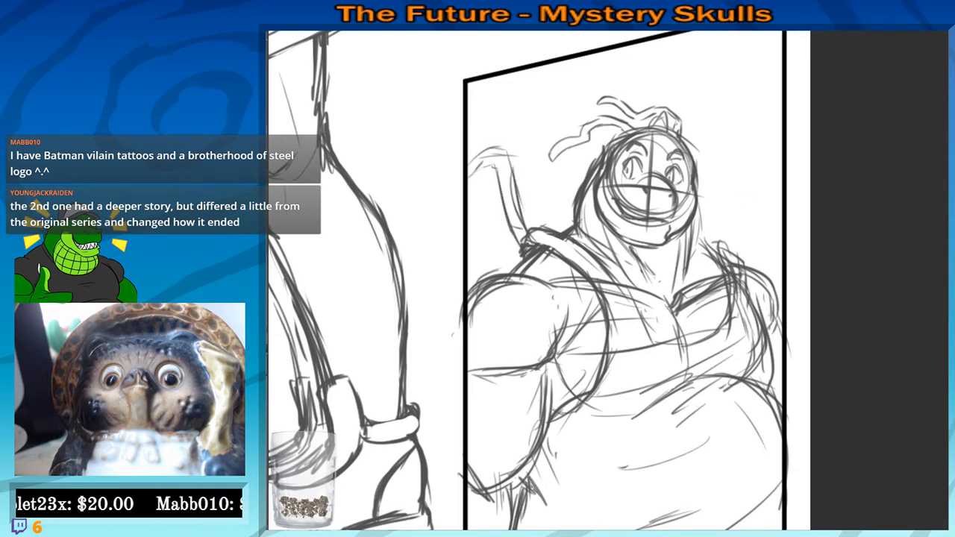
{"action": "left_click_drag", "start_coordinate": [716, 243], "coordinate": [719, 235]}
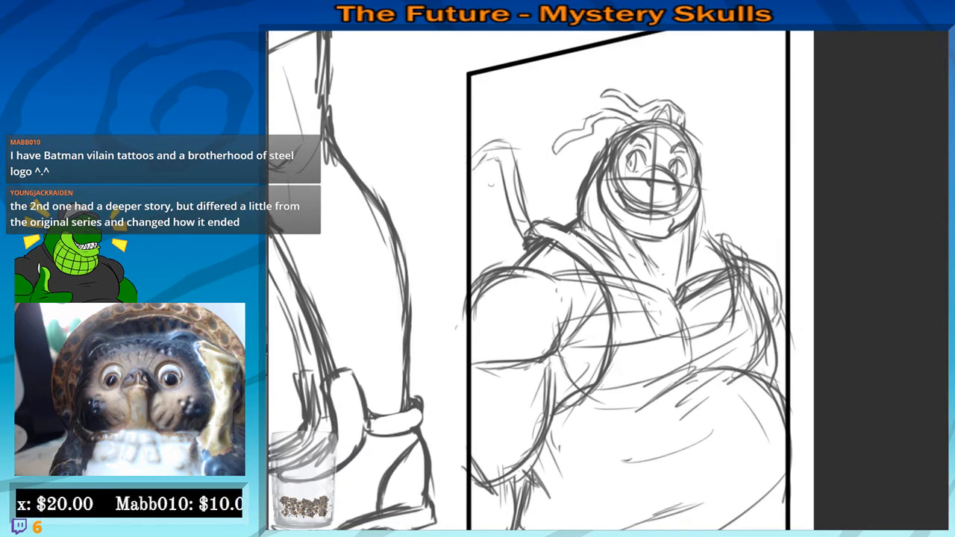
{"action": "left_click_drag", "start_coordinate": [497, 171], "coordinate": [476, 278]}
{"action": "left_click_drag", "start_coordinate": [709, 234], "coordinate": [723, 250]}
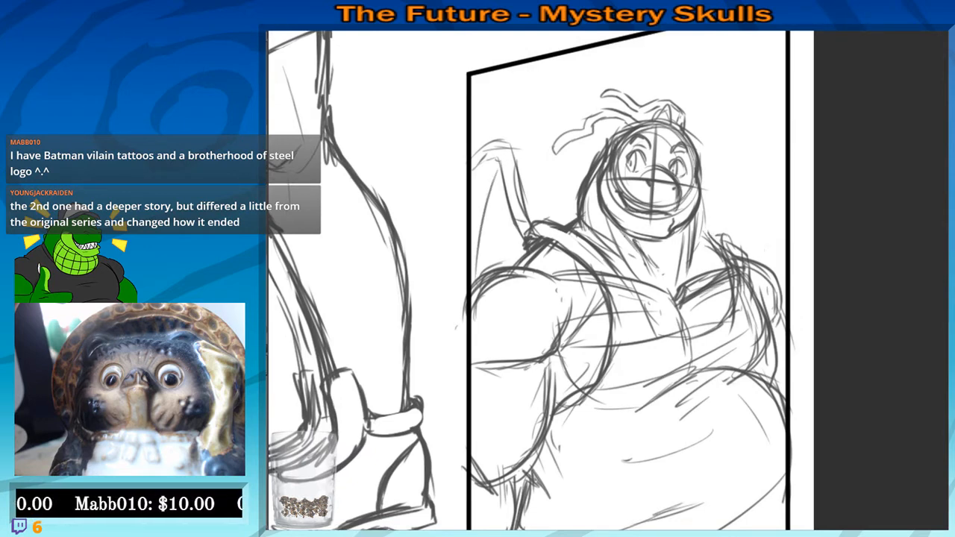
Examine the whole comic page to compare the sketched figure with the other panels
{"action": "left_click_drag", "start_coordinate": [617, 239], "coordinate": [688, 240]}
{"action": "left_click_drag", "start_coordinate": [637, 267], "coordinate": [679, 270]}
{"action": "scroll", "coordinate": [697, 217], "scroll_direction": "down", "scroll_amount": 6}
{"action": "left_click_drag", "start_coordinate": [697, 216], "coordinate": [772, 238]}
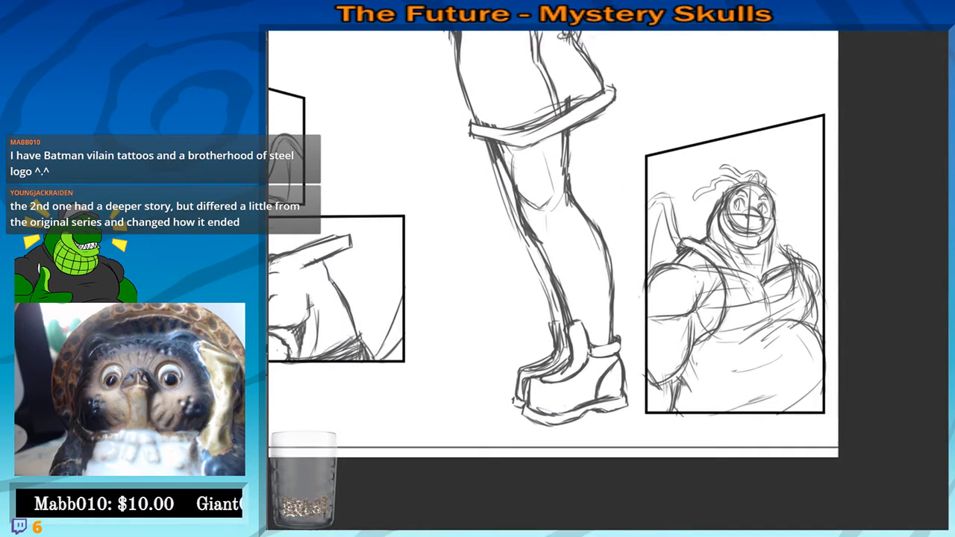
{"action": "scroll", "coordinate": [650, 273], "scroll_direction": "down", "scroll_amount": 4}
{"action": "mouse_move", "coordinate": [491, 206]}
{"action": "left_mouse_down"}
{"action": "mouse_move", "coordinate": [539, 296]}
{"action": "mouse_move", "coordinate": [550, 298]}
{"action": "left_mouse_up"}
{"action": "scroll", "coordinate": [513, 241], "scroll_direction": "down", "scroll_amount": 2}
{"action": "left_click_drag", "start_coordinate": [595, 257], "coordinate": [595, 261]}
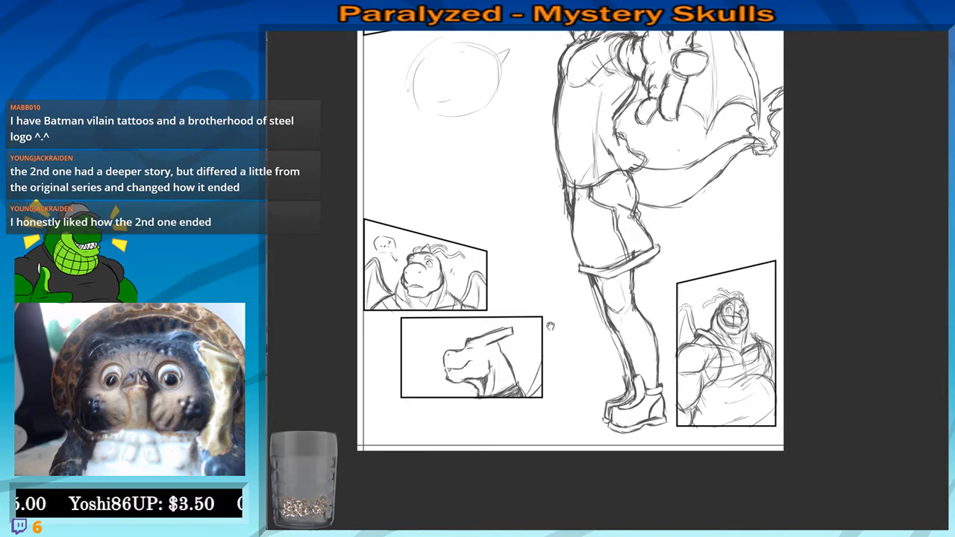
{"action": "left_click_drag", "start_coordinate": [550, 326], "coordinate": [550, 308]}
Sketch a rounded speech bubble overlapping the upper right edge of the figure's panel, with a small tail pointing toward the head
{"action": "scroll", "coordinate": [550, 308], "scroll_direction": "up", "scroll_amount": 2}
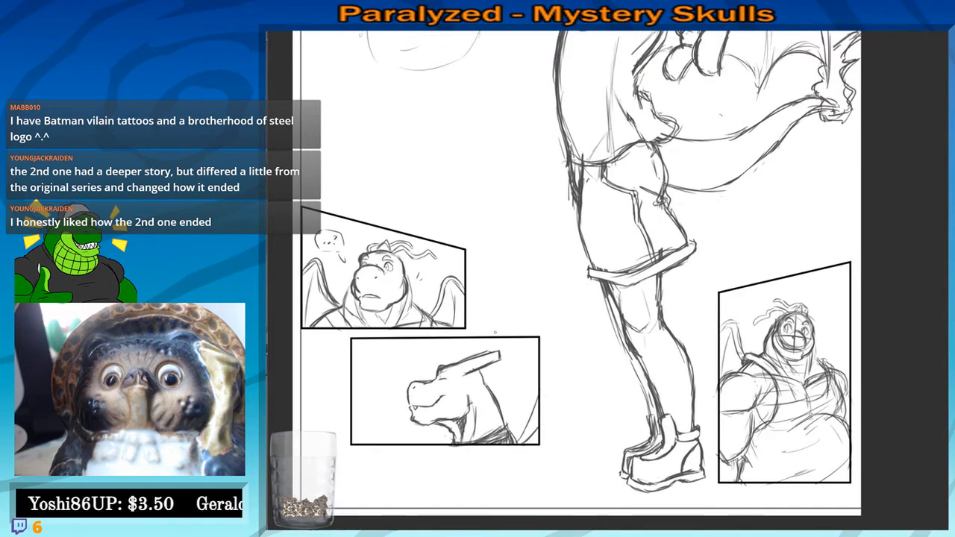
{"action": "scroll", "coordinate": [495, 333], "scroll_direction": "up", "scroll_amount": 1}
{"action": "left_click_drag", "start_coordinate": [495, 333], "coordinate": [533, 318]}
{"action": "mouse_move", "coordinate": [803, 280]}
{"action": "left_mouse_down"}
{"action": "mouse_move", "coordinate": [544, 220]}
{"action": "mouse_move", "coordinate": [535, 273]}
{"action": "left_mouse_up"}
{"action": "left_click_drag", "start_coordinate": [675, 225], "coordinate": [645, 273]}
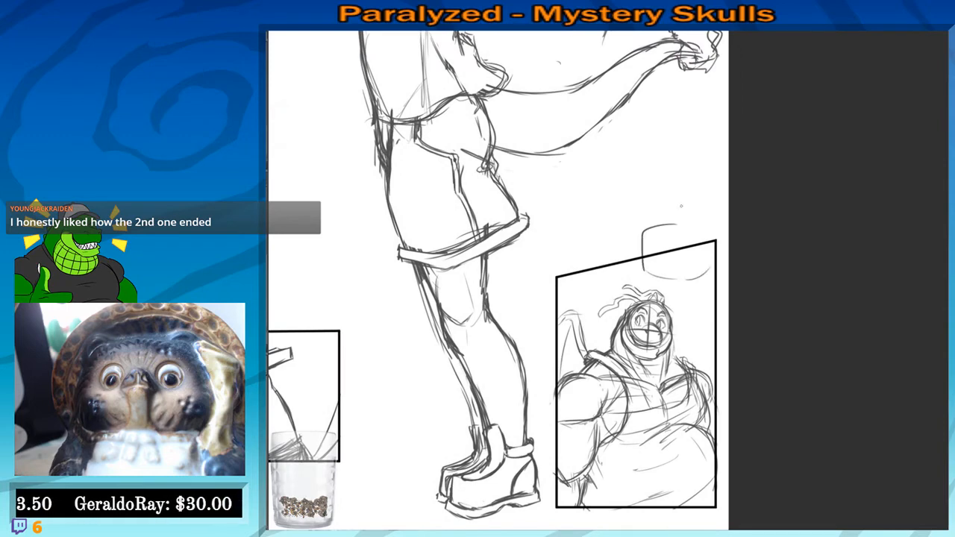
{"action": "mouse_move", "coordinate": [680, 206]}
{"action": "left_mouse_down"}
{"action": "mouse_move", "coordinate": [718, 246]}
{"action": "mouse_move", "coordinate": [711, 274]}
{"action": "left_mouse_up"}
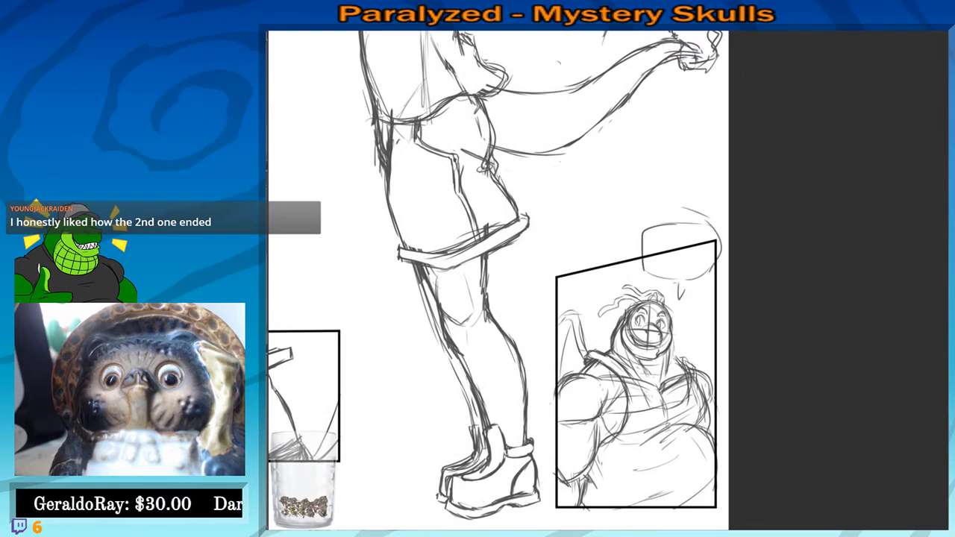
Examine the whole comic page and the winged figure's lower-right panel to check the overall composition
{"action": "left_click_drag", "start_coordinate": [657, 261], "coordinate": [708, 237]}
{"action": "key", "text": "ctrl+minus"}
{"action": "key", "text": "ctrl+minus"}
{"action": "left_click_drag", "start_coordinate": [533, 277], "coordinate": [514, 397]}
{"action": "key", "text": "ctrl+minus"}
{"action": "key", "text": "ctrl+minus"}
{"action": "scroll", "coordinate": [465, 302], "scroll_direction": "down", "scroll_amount": 2}
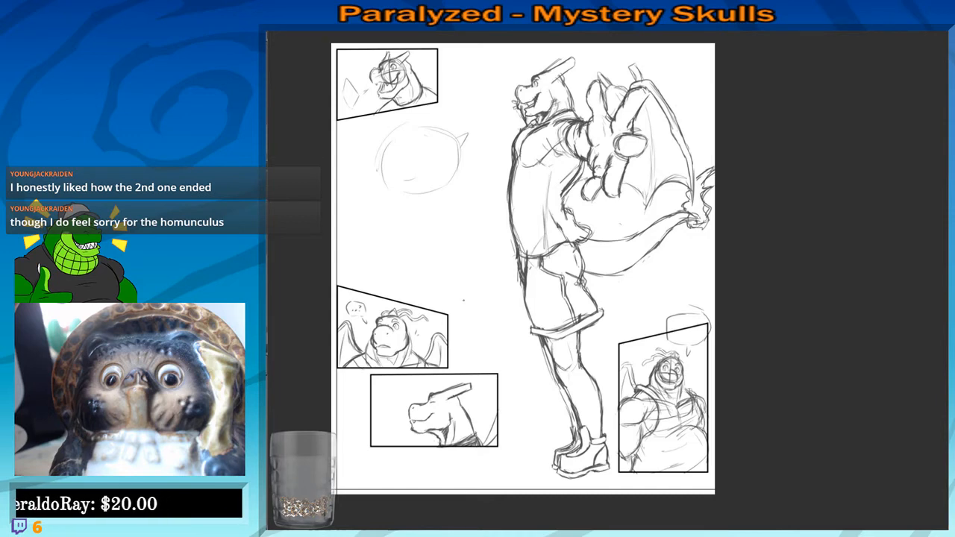
{"action": "scroll", "coordinate": [523, 261], "scroll_direction": "down", "scroll_amount": 3}
{"action": "scroll", "coordinate": [664, 211], "scroll_direction": "up", "scroll_amount": 2}
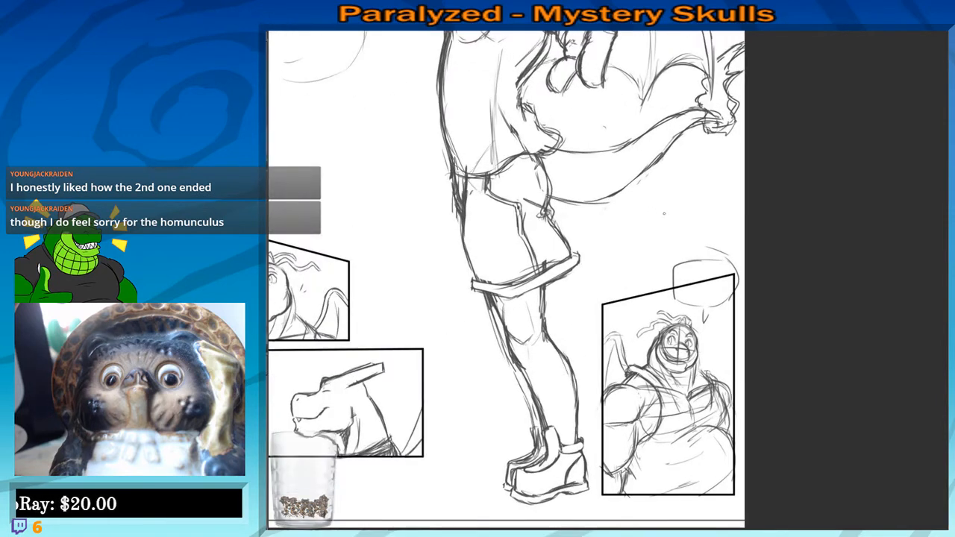
{"action": "left_click_drag", "start_coordinate": [557, 354], "coordinate": [516, 173]}
{"action": "scroll", "coordinate": [516, 173], "scroll_direction": "up", "scroll_amount": 2}
{"action": "left_click_drag", "start_coordinate": [639, 236], "coordinate": [639, 232]}
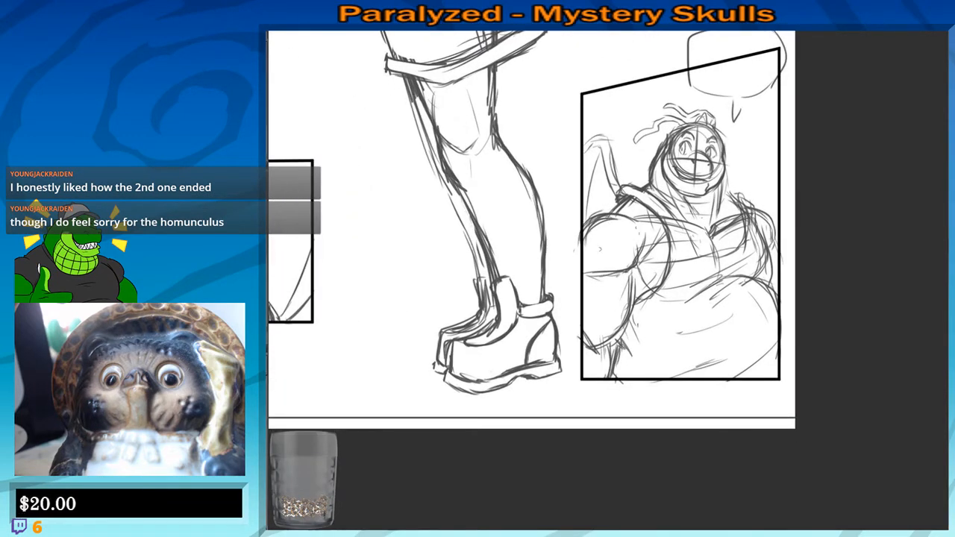
{"action": "left_click_drag", "start_coordinate": [587, 263], "coordinate": [634, 265]}
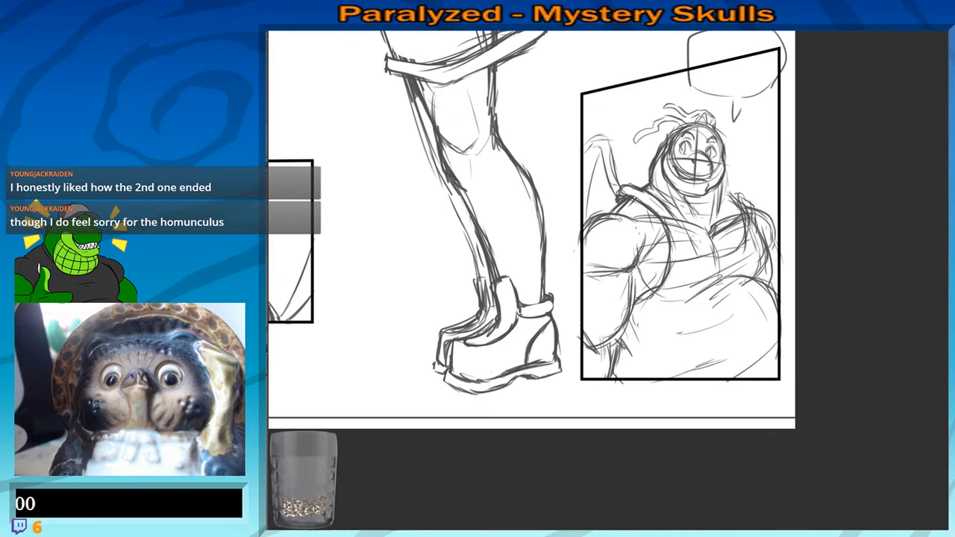
{"action": "mouse_move", "coordinate": [601, 226]}
{"action": "left_mouse_down"}
{"action": "mouse_move", "coordinate": [641, 218]}
{"action": "mouse_move", "coordinate": [596, 289]}
{"action": "left_mouse_up"}
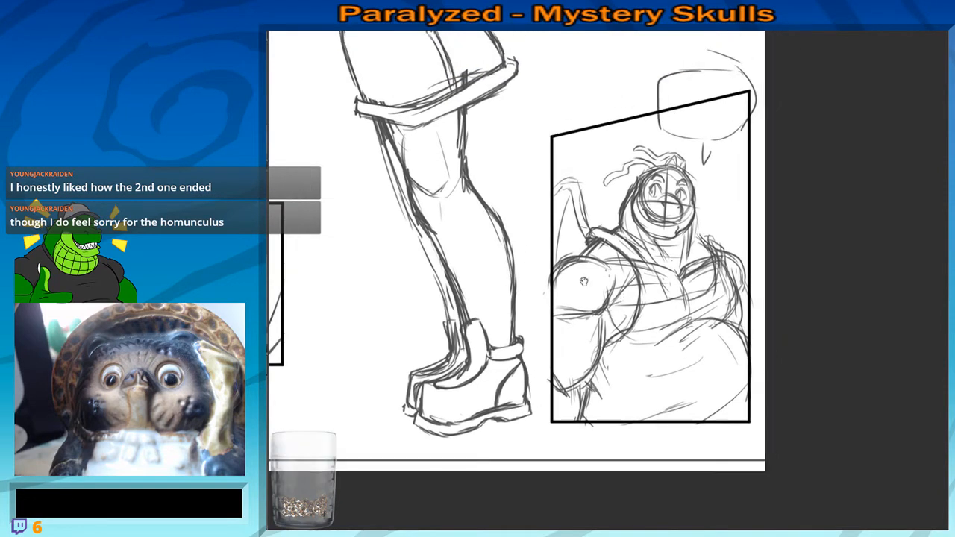
{"action": "key", "text": "ctrl+minus"}
{"action": "key", "text": "ctrl+minus"}
{"action": "left_click_drag", "start_coordinate": [552, 262], "coordinate": [676, 332]}
{"action": "key", "text": "ctrl+minus"}
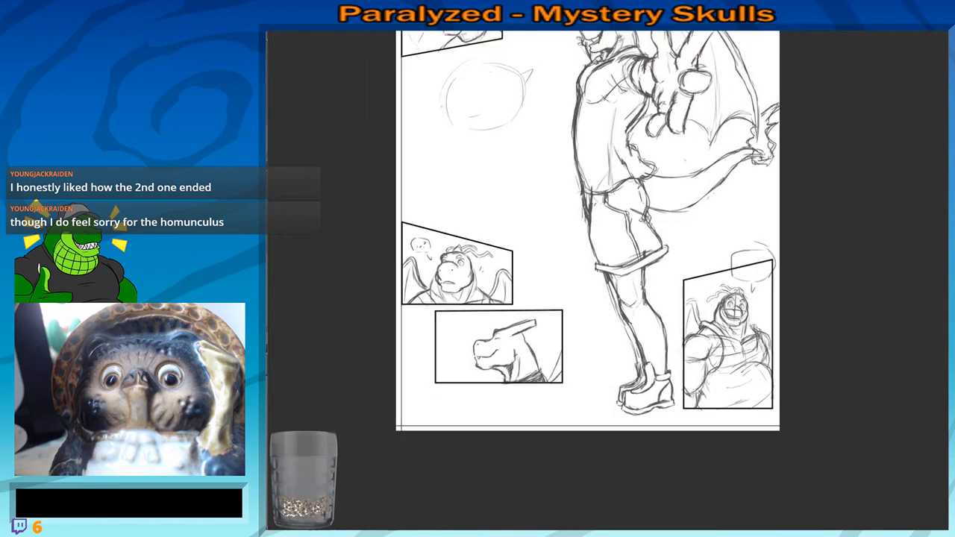
{"action": "left_click_drag", "start_coordinate": [540, 229], "coordinate": [502, 308]}
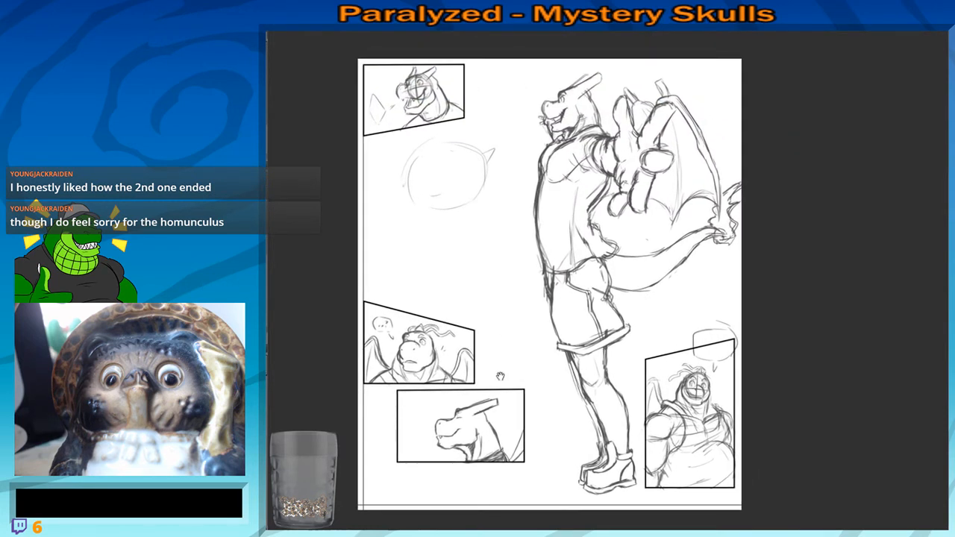
{"action": "left_click_drag", "start_coordinate": [504, 395], "coordinate": [502, 386]}
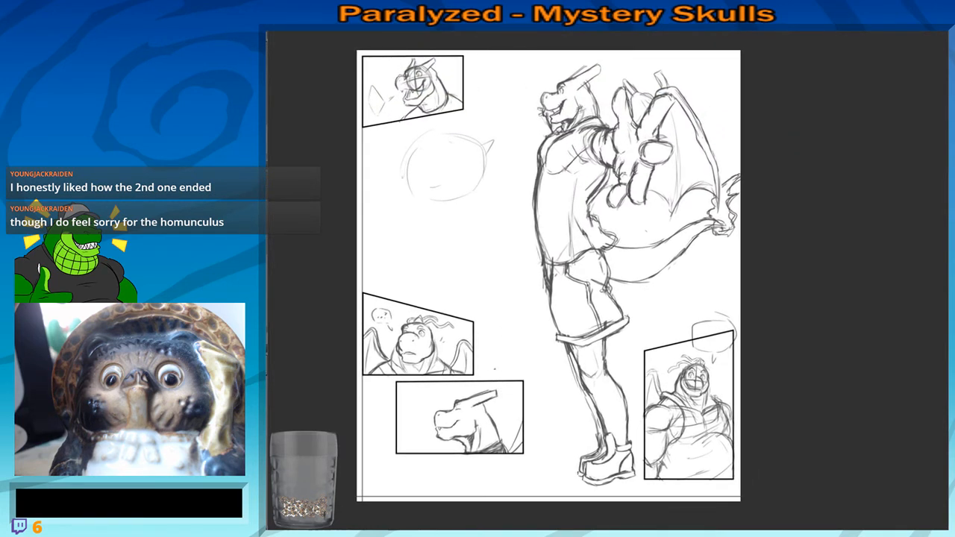
Sketch a ground line across the foot of the page to the standing figure's boots, with shadow strokes behind the feet
{"action": "left_click_drag", "start_coordinate": [593, 348], "coordinate": [602, 313]}
{"action": "left_click_drag", "start_coordinate": [554, 338], "coordinate": [591, 309]}
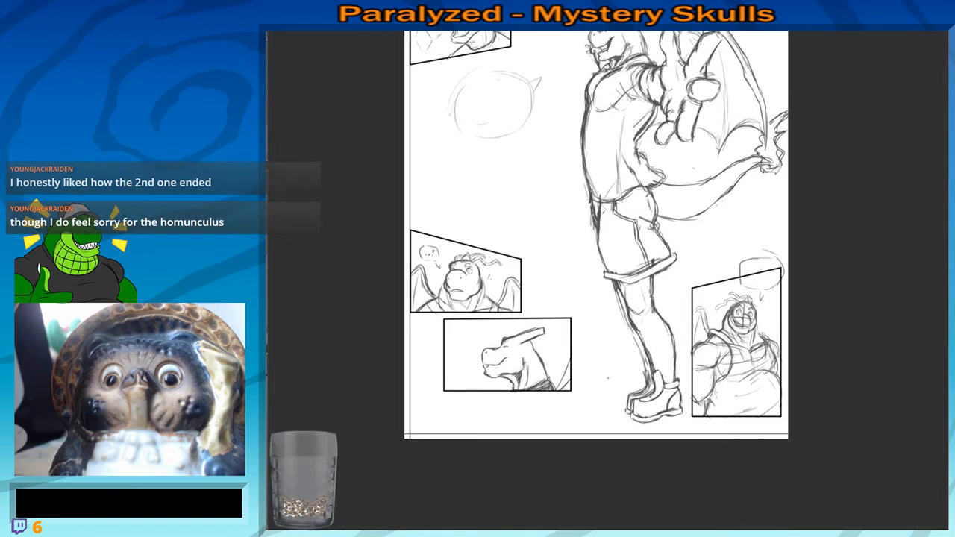
{"action": "mouse_move", "coordinate": [412, 405]}
{"action": "left_mouse_down"}
{"action": "mouse_move", "coordinate": [452, 394]}
{"action": "mouse_move", "coordinate": [587, 395]}
{"action": "mouse_move", "coordinate": [646, 375]}
{"action": "mouse_move", "coordinate": [524, 398]}
{"action": "mouse_move", "coordinate": [442, 393]}
{"action": "left_mouse_up"}
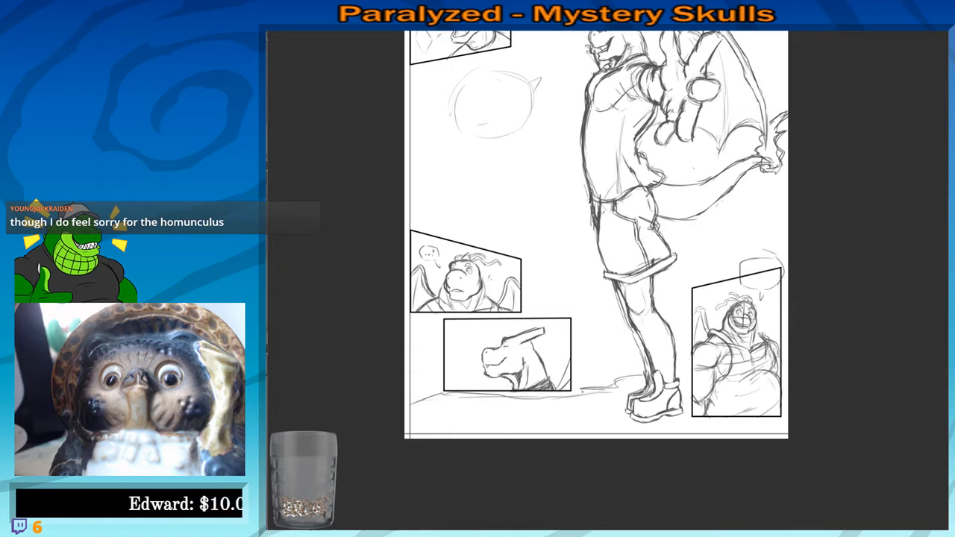
{"action": "mouse_move", "coordinate": [588, 388]}
{"action": "left_mouse_down"}
{"action": "mouse_move", "coordinate": [634, 377]}
{"action": "mouse_move", "coordinate": [637, 405]}
{"action": "left_mouse_up"}
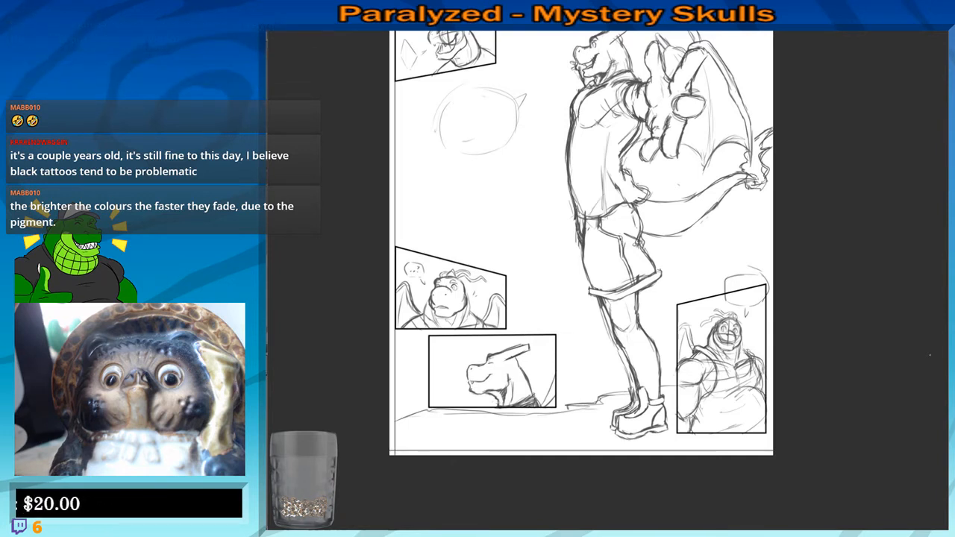
Strengthen the collar and extend the shoulder line past the right border of the top-left panel
{"action": "left_click_drag", "start_coordinate": [801, 195], "coordinate": [776, 266]}
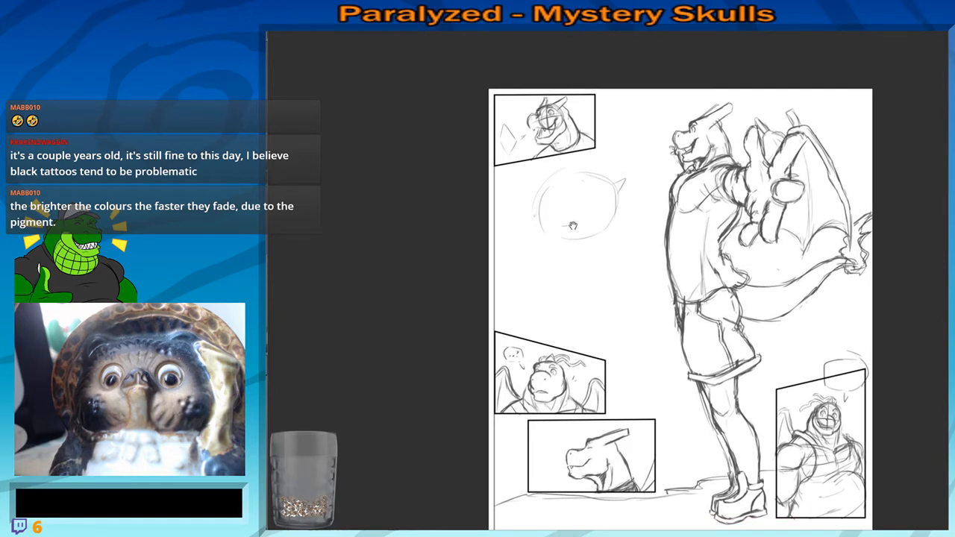
{"action": "scroll", "coordinate": [563, 203], "scroll_direction": "up", "scroll_amount": 3}
{"action": "scroll", "coordinate": [562, 204], "scroll_direction": "up", "scroll_amount": 2}
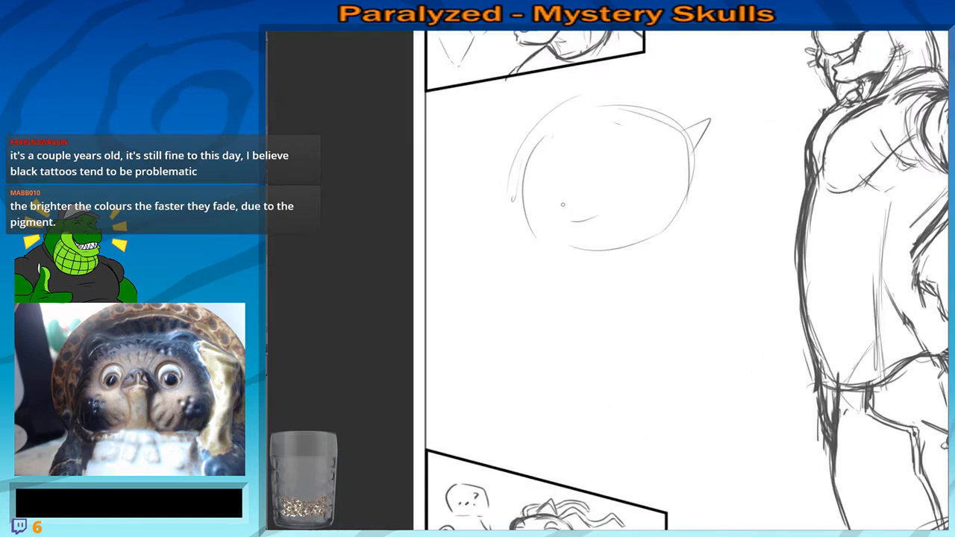
{"action": "left_click_drag", "start_coordinate": [487, 154], "coordinate": [530, 346]}
{"action": "scroll", "coordinate": [524, 342], "scroll_direction": "up", "scroll_amount": 2}
{"action": "scroll", "coordinate": [524, 342], "scroll_direction": "up", "scroll_amount": 2}
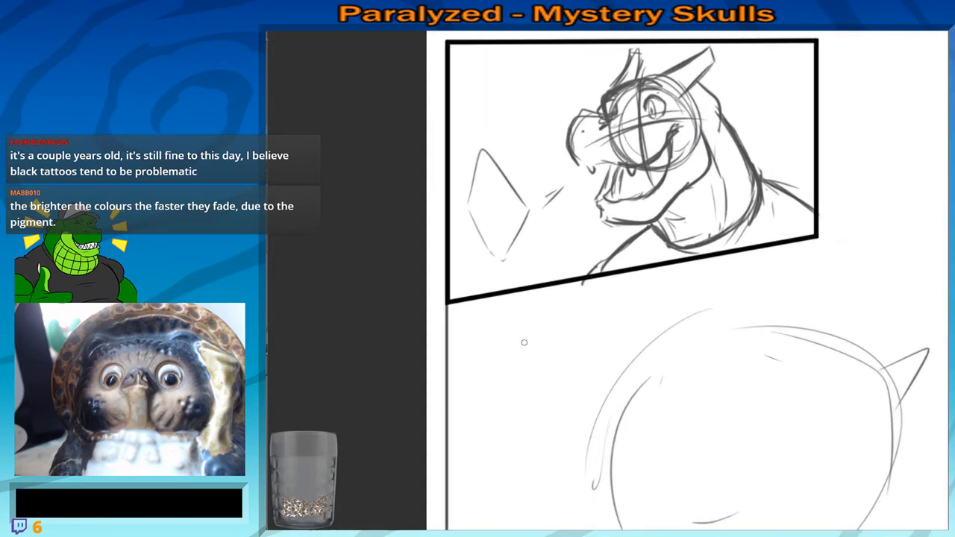
{"action": "left_click_drag", "start_coordinate": [765, 176], "coordinate": [812, 222]}
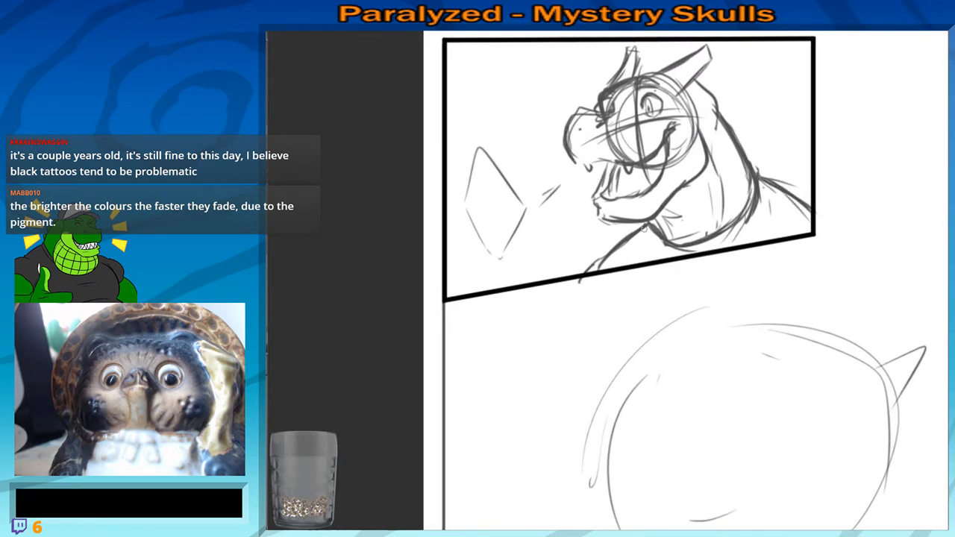
{"action": "mouse_move", "coordinate": [646, 224]}
{"action": "left_mouse_down"}
{"action": "mouse_move", "coordinate": [671, 248]}
{"action": "mouse_move", "coordinate": [705, 251]}
{"action": "mouse_move", "coordinate": [759, 183]}
{"action": "left_mouse_up"}
{"action": "mouse_move", "coordinate": [727, 246]}
{"action": "left_mouse_down"}
{"action": "mouse_move", "coordinate": [758, 181]}
{"action": "mouse_move", "coordinate": [823, 224]}
{"action": "left_mouse_up"}
{"action": "left_click_drag", "start_coordinate": [742, 199], "coordinate": [688, 248]}
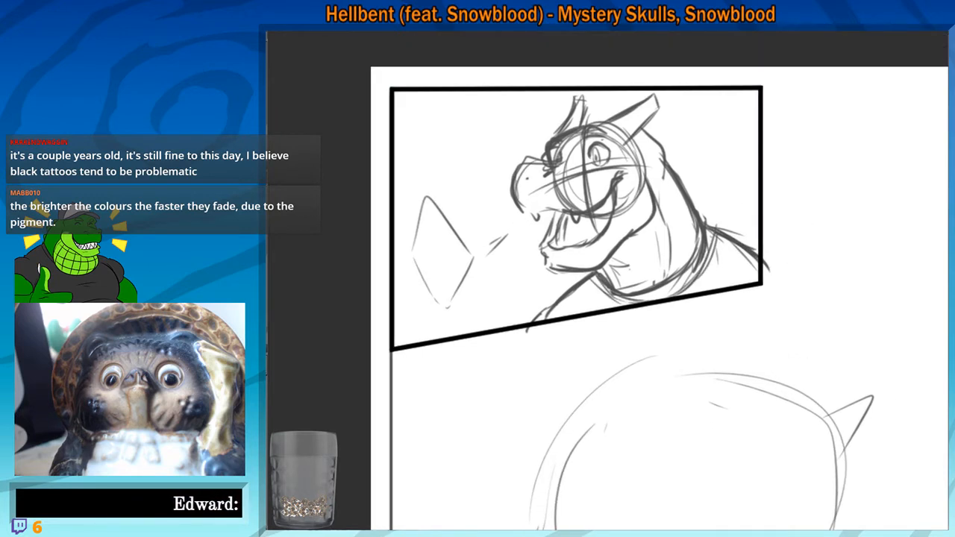
Darken the front shoulder and lower collar edge in the top-left panel, adding a short wing line behind the back shoulder
{"action": "mouse_move", "coordinate": [597, 276]}
{"action": "left_mouse_down"}
{"action": "mouse_move", "coordinate": [532, 319]}
{"action": "mouse_move", "coordinate": [589, 275]}
{"action": "mouse_move", "coordinate": [572, 287]}
{"action": "left_mouse_up"}
{"action": "left_click_drag", "start_coordinate": [758, 205], "coordinate": [736, 244]}
{"action": "mouse_move", "coordinate": [758, 206]}
{"action": "left_mouse_down"}
{"action": "mouse_move", "coordinate": [738, 240]}
{"action": "mouse_move", "coordinate": [745, 245]}
{"action": "left_mouse_up"}
{"action": "left_click_drag", "start_coordinate": [657, 308], "coordinate": [726, 289]}
{"action": "left_click_drag", "start_coordinate": [643, 263], "coordinate": [601, 239]}
Try to sketch a large raised wing in front of the snout, over the diamond-shaped bubble in the top-left panel
{"action": "left_click_drag", "start_coordinate": [581, 201], "coordinate": [634, 267]}
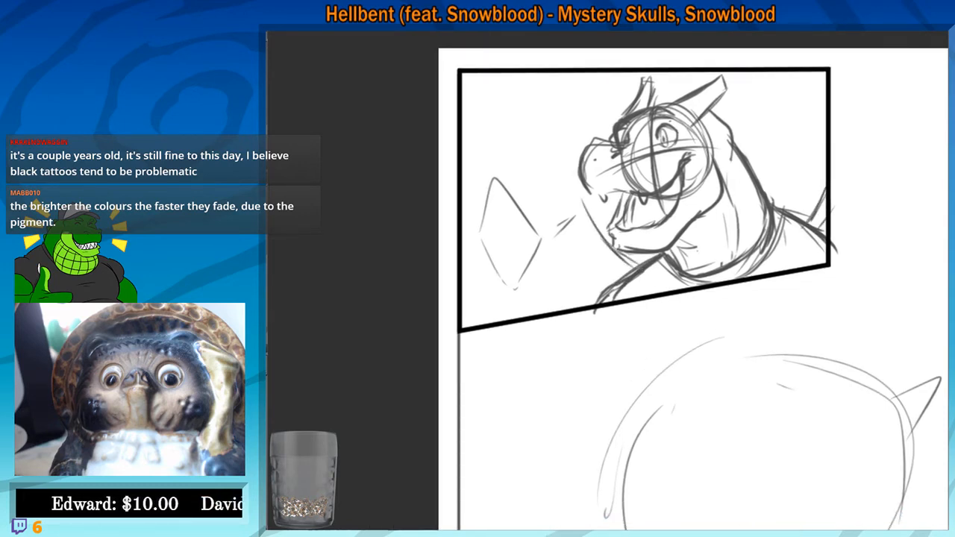
{"action": "mouse_move", "coordinate": [518, 158]}
{"action": "left_mouse_down"}
{"action": "mouse_move", "coordinate": [552, 153]}
{"action": "mouse_move", "coordinate": [556, 140]}
{"action": "left_mouse_up"}
{"action": "left_click_drag", "start_coordinate": [556, 142], "coordinate": [583, 214]}
{"action": "left_click_drag", "start_coordinate": [565, 161], "coordinate": [606, 243]}
{"action": "left_click_drag", "start_coordinate": [579, 199], "coordinate": [620, 256]}
{"action": "left_click_drag", "start_coordinate": [572, 186], "coordinate": [615, 250]}
{"action": "left_click_drag", "start_coordinate": [502, 154], "coordinate": [556, 140]}
{"action": "mouse_move", "coordinate": [532, 152]}
{"action": "left_mouse_down"}
{"action": "mouse_move", "coordinate": [560, 145]}
{"action": "mouse_move", "coordinate": [488, 192]}
{"action": "left_mouse_up"}
{"action": "left_click_drag", "start_coordinate": [481, 210], "coordinate": [462, 285]}
{"action": "left_click_drag", "start_coordinate": [474, 230], "coordinate": [464, 300]}
{"action": "mouse_move", "coordinate": [518, 162]}
{"action": "left_mouse_down"}
{"action": "mouse_move", "coordinate": [539, 159]}
{"action": "mouse_move", "coordinate": [614, 258]}
{"action": "left_mouse_up"}
{"action": "mouse_move", "coordinate": [574, 222]}
{"action": "left_mouse_down"}
{"action": "mouse_move", "coordinate": [630, 273]}
{"action": "mouse_move", "coordinate": [548, 191]}
{"action": "mouse_move", "coordinate": [481, 243]}
{"action": "left_mouse_up"}
{"action": "left_click_drag", "start_coordinate": [515, 179], "coordinate": [474, 265]}
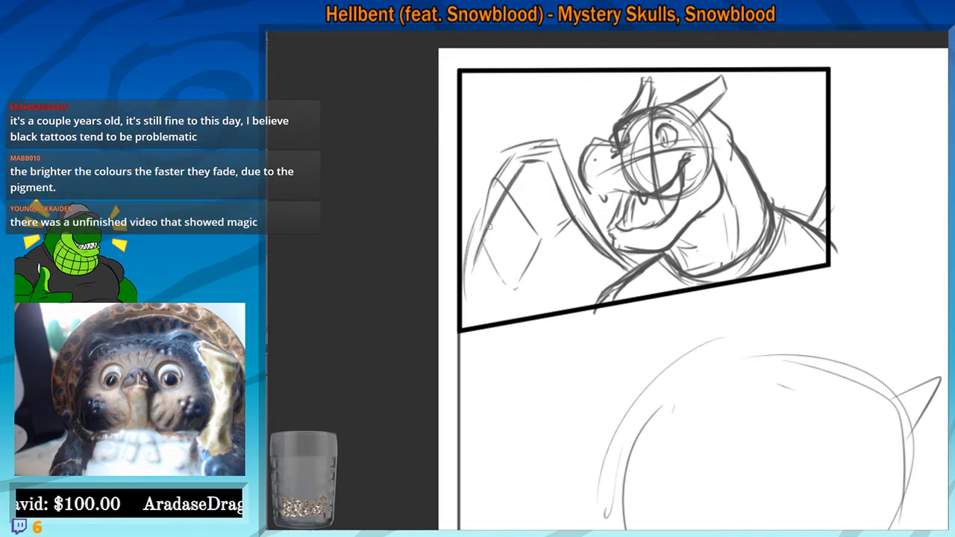
{"action": "left_click_drag", "start_coordinate": [493, 224], "coordinate": [465, 327]}
{"action": "left_click_drag", "start_coordinate": [508, 152], "coordinate": [469, 244]}
{"action": "left_click_drag", "start_coordinate": [479, 209], "coordinate": [463, 298]}
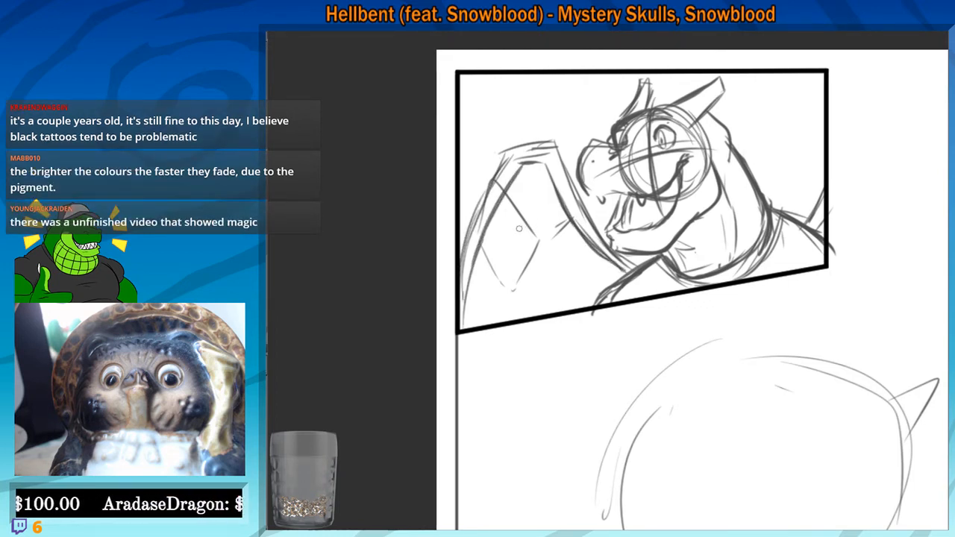
Undo all strokes of the raised wing in the top-left panel
{"action": "key", "text": "ctrl+z"}
{"action": "key", "text": "ctrl+z"}
{"action": "key", "text": "ctrl+z"}
{"action": "key", "text": "ctrl+z"}
{"action": "key", "text": "ctrl+z"}
{"action": "key", "text": "ctrl+z"}
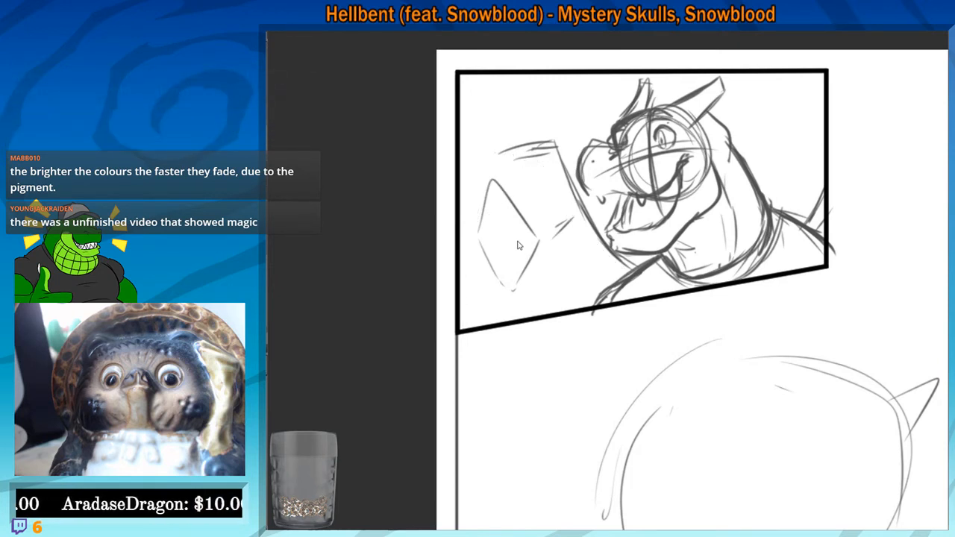
{"action": "key", "text": "ctrl+z"}
{"action": "key", "text": "ctrl+z"}
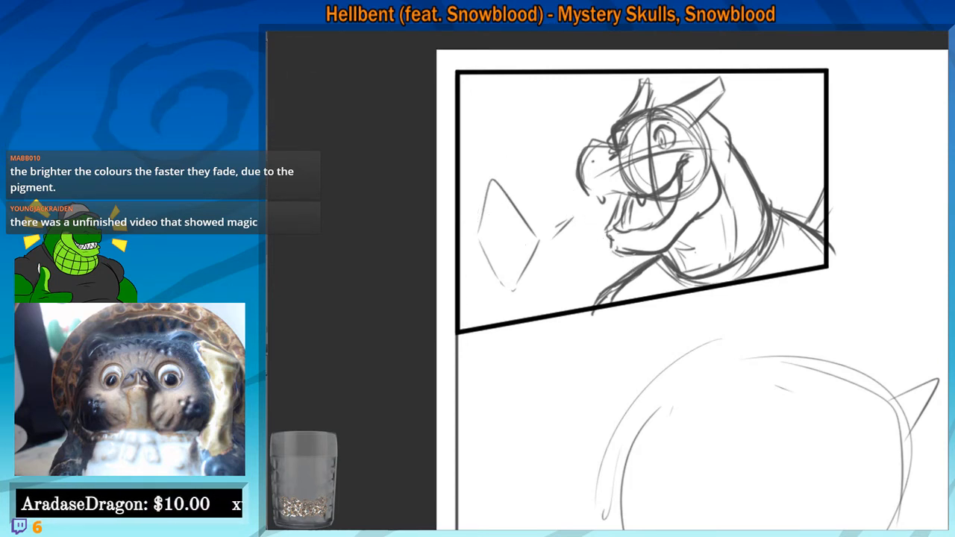
Enlarge the long back horn and darken the brow and front horn lines of the character in the top-left panel
{"action": "mouse_move", "coordinate": [661, 109]}
{"action": "left_mouse_down"}
{"action": "mouse_move", "coordinate": [718, 68]}
{"action": "mouse_move", "coordinate": [739, 70]}
{"action": "mouse_move", "coordinate": [695, 115]}
{"action": "left_mouse_up"}
{"action": "left_click_drag", "start_coordinate": [736, 76], "coordinate": [694, 116]}
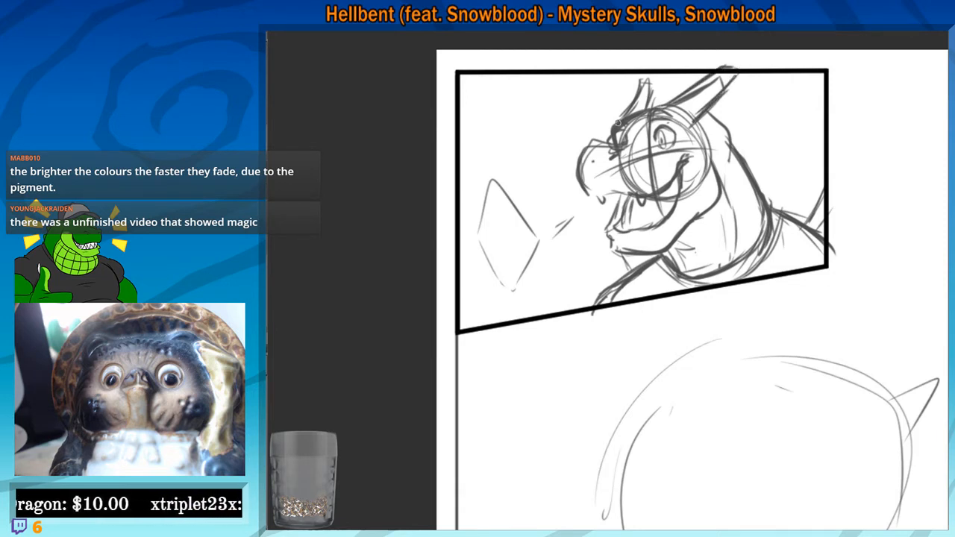
{"action": "mouse_move", "coordinate": [618, 126]}
{"action": "left_mouse_down"}
{"action": "mouse_move", "coordinate": [640, 91]}
{"action": "mouse_move", "coordinate": [666, 106]}
{"action": "left_mouse_up"}
Sketch the outer curve of a wing from above the snout down toward the lower border of the top-left panel
{"action": "left_click_drag", "start_coordinate": [672, 226], "coordinate": [679, 209]}
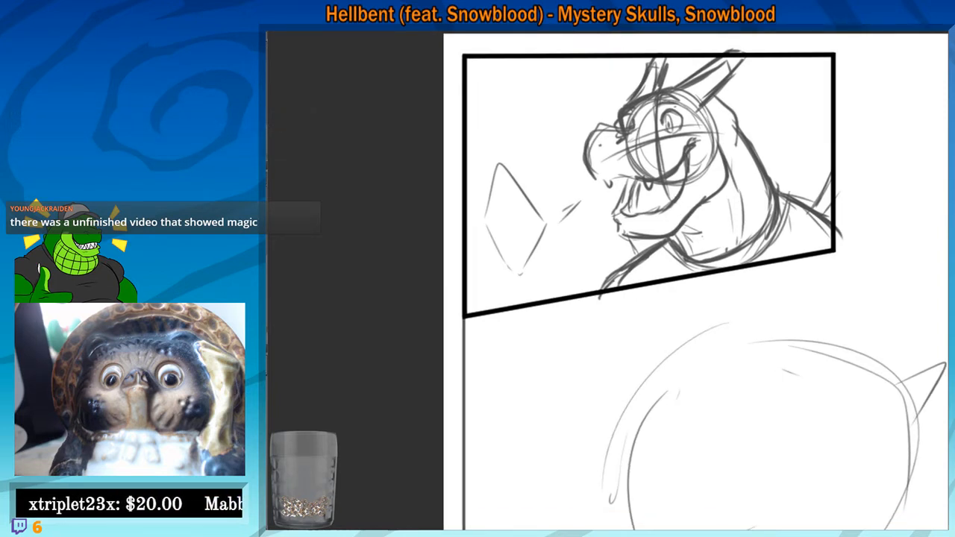
{"action": "left_click_drag", "start_coordinate": [651, 292], "coordinate": [669, 289]}
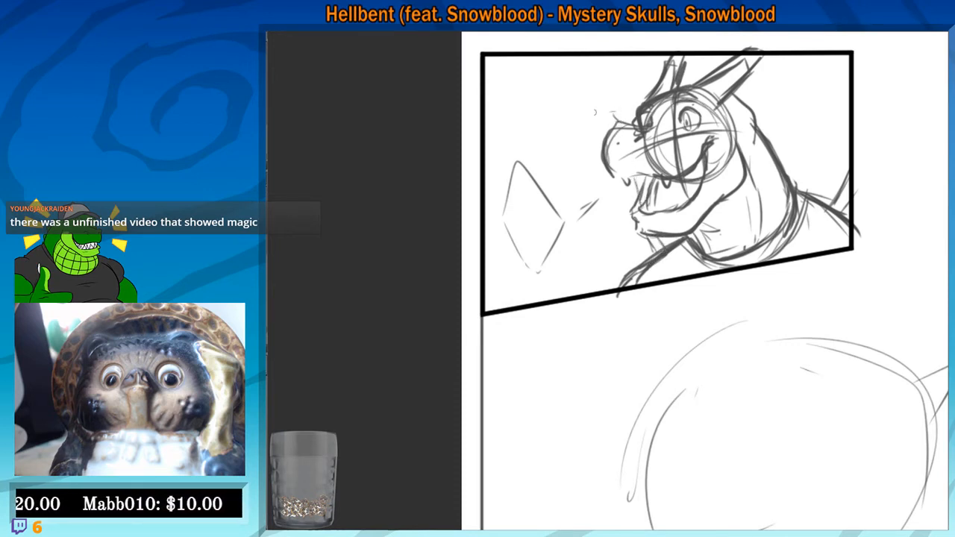
{"action": "left_click_drag", "start_coordinate": [609, 112], "coordinate": [571, 175]}
{"action": "mouse_move", "coordinate": [589, 132]}
{"action": "left_mouse_down"}
{"action": "mouse_move", "coordinate": [570, 219]}
{"action": "mouse_move", "coordinate": [575, 264]}
{"action": "left_mouse_up"}
{"action": "left_click_drag", "start_coordinate": [571, 195], "coordinate": [583, 293]}
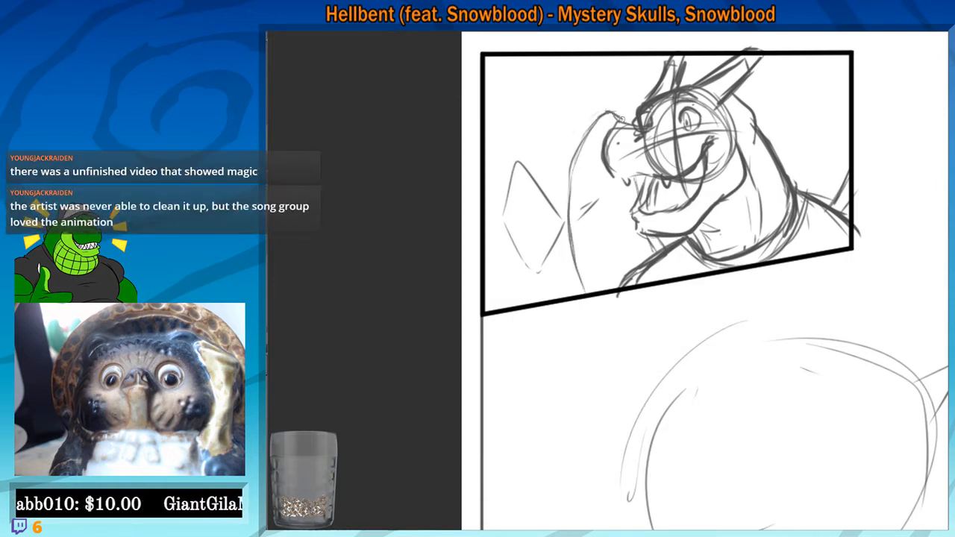
Double the wing's arm line, add membrane lines below the snout and sketch a short claw at the wing's top
{"action": "left_click_drag", "start_coordinate": [602, 121], "coordinate": [608, 127]}
{"action": "left_click_drag", "start_coordinate": [625, 184], "coordinate": [647, 249]}
{"action": "mouse_move", "coordinate": [599, 129]}
{"action": "left_mouse_down"}
{"action": "mouse_move", "coordinate": [574, 199]}
{"action": "mouse_move", "coordinate": [597, 335]}
{"action": "left_mouse_up"}
{"action": "left_click_drag", "start_coordinate": [605, 153], "coordinate": [616, 291]}
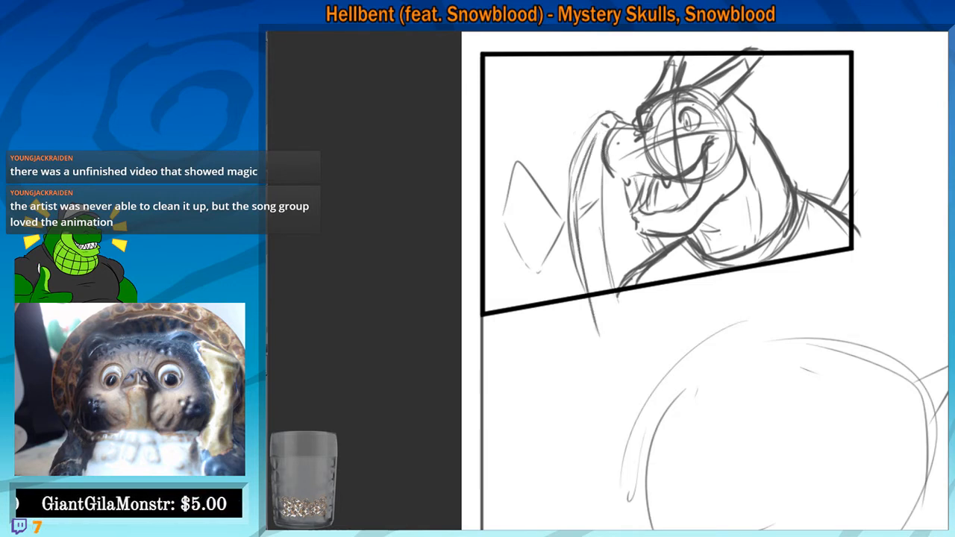
{"action": "left_click_drag", "start_coordinate": [604, 201], "coordinate": [608, 268]}
{"action": "mouse_move", "coordinate": [610, 115]}
{"action": "left_mouse_down"}
{"action": "mouse_move", "coordinate": [638, 78]}
{"action": "mouse_move", "coordinate": [623, 120]}
{"action": "mouse_move", "coordinate": [568, 182]}
{"action": "mouse_move", "coordinate": [584, 286]}
{"action": "mouse_move", "coordinate": [586, 153]}
{"action": "mouse_move", "coordinate": [605, 129]}
{"action": "left_mouse_up"}
{"action": "key", "text": "ctrl+z"}
{"action": "key", "text": "ctrl+z"}
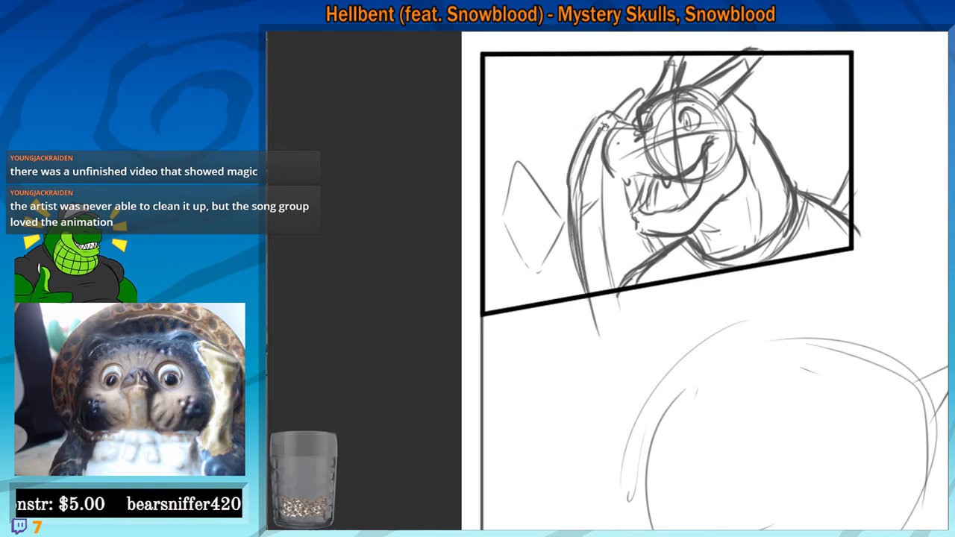
Erase the wing lines that overshoot the lower border of the top-left panel
{"action": "left_click_drag", "start_coordinate": [602, 277], "coordinate": [597, 281]}
{"action": "scroll", "coordinate": [531, 190], "scroll_direction": "down", "scroll_amount": 1}
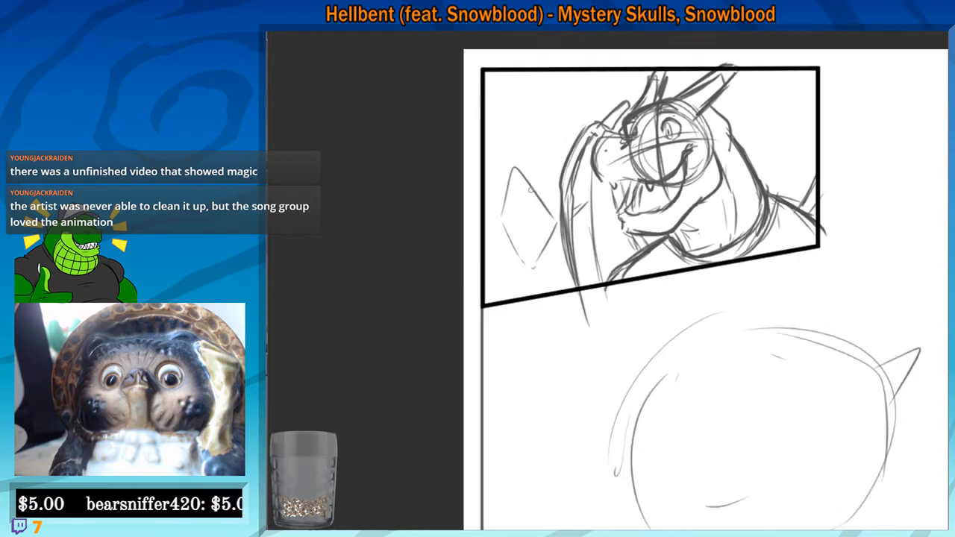
{"action": "left_click_drag", "start_coordinate": [489, 225], "coordinate": [487, 225]}
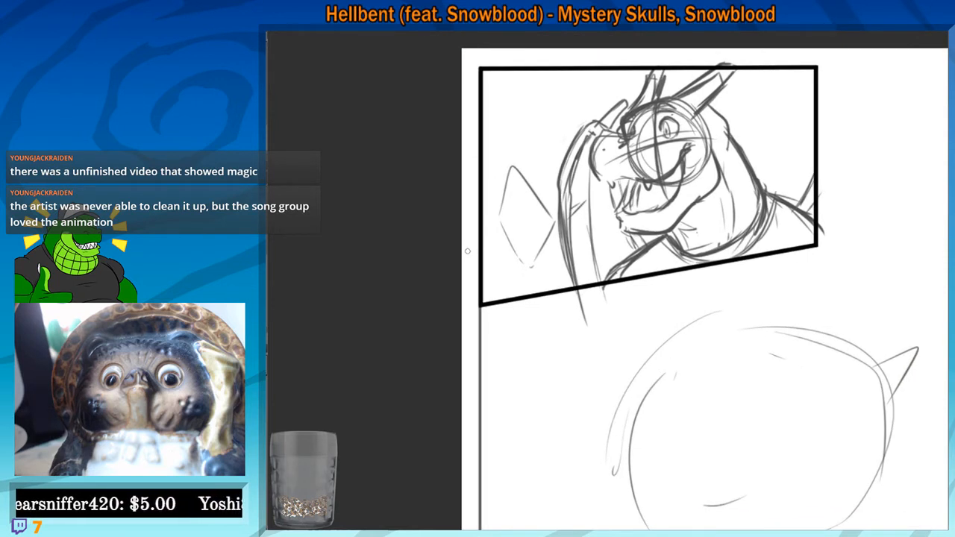
{"action": "left_click_drag", "start_coordinate": [478, 246], "coordinate": [487, 300]}
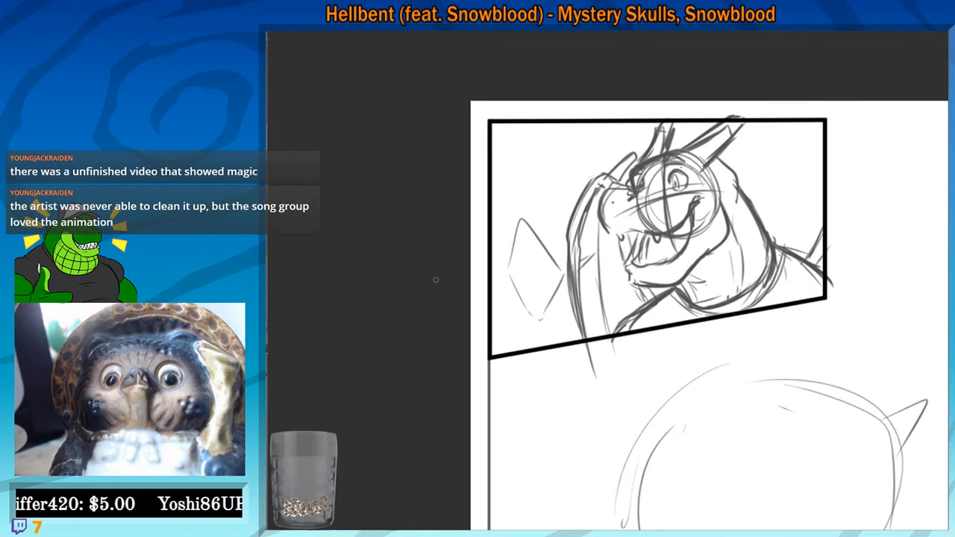
{"action": "key", "text": "ctrl+minus"}
{"action": "key", "text": "ctrl+plus"}
{"action": "key", "text": "ctrl+plus"}
{"action": "left_click_drag", "start_coordinate": [563, 197], "coordinate": [517, 210]}
{"action": "key", "text": "e"}
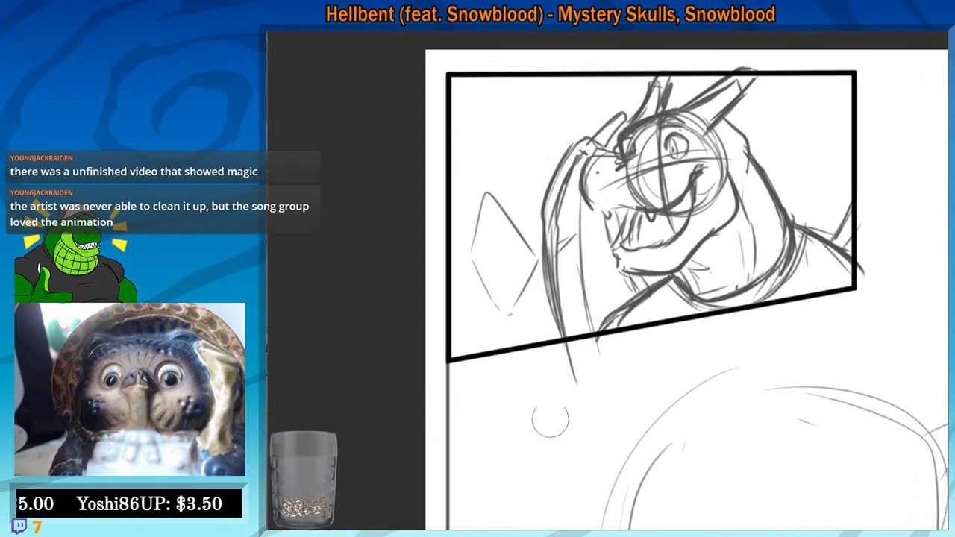
{"action": "scroll", "coordinate": [659, 366], "scroll_direction": "down", "scroll_amount": 1}
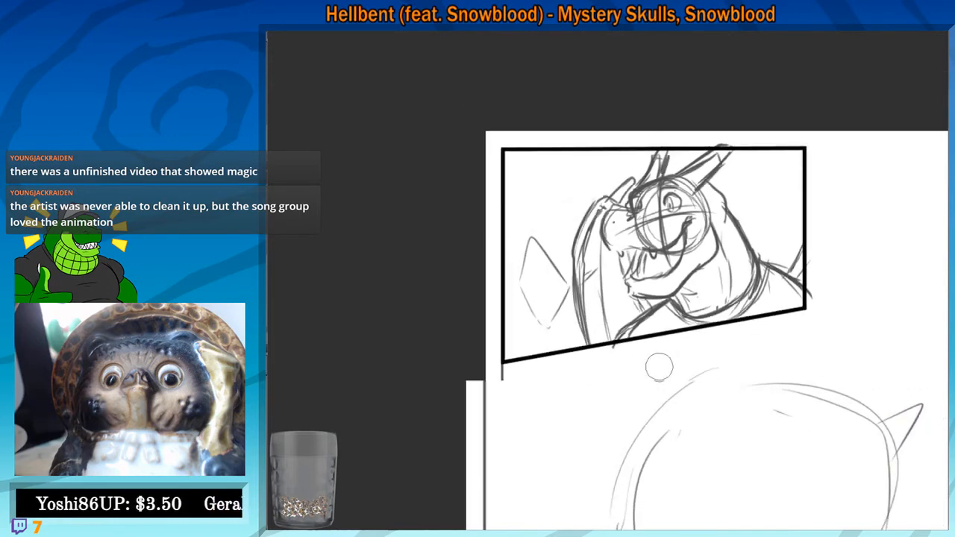
Examine the full comic page to compare the reworked top-left panel with the other panels
{"action": "scroll", "coordinate": [659, 367], "scroll_direction": "down", "scroll_amount": 3}
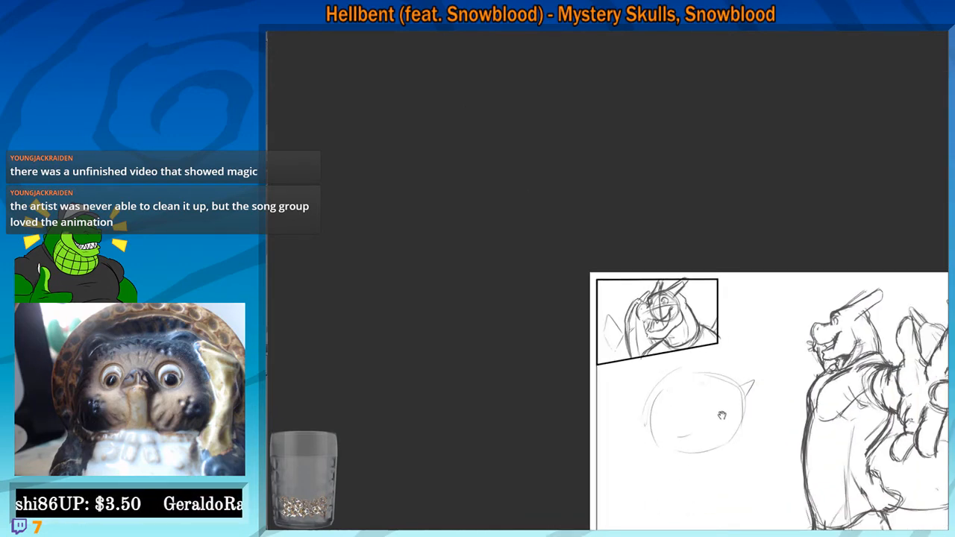
{"action": "left_click_drag", "start_coordinate": [746, 531], "coordinate": [669, 184]}
{"action": "left_click_drag", "start_coordinate": [712, 319], "coordinate": [641, 364]}
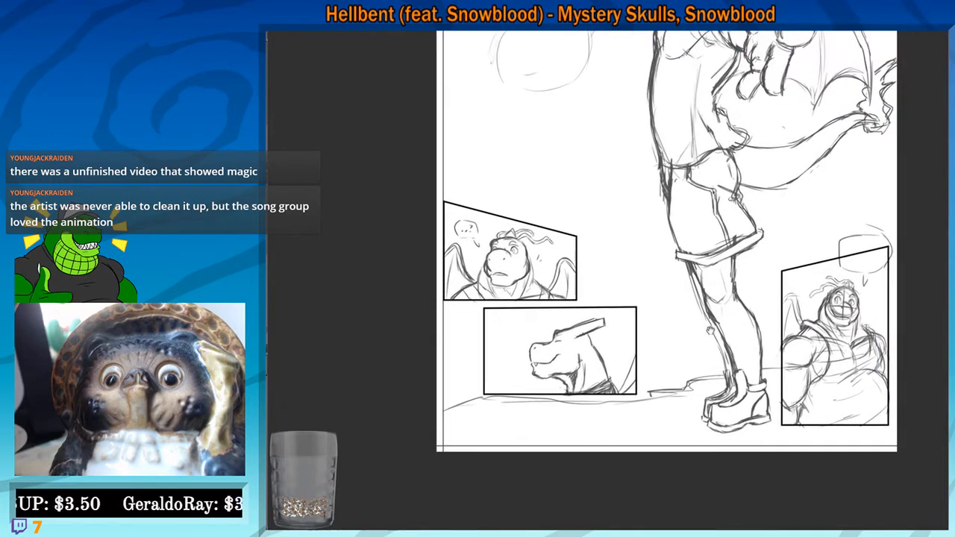
{"action": "left_click_drag", "start_coordinate": [713, 338], "coordinate": [714, 375]}
{"action": "left_click_drag", "start_coordinate": [710, 315], "coordinate": [724, 377]}
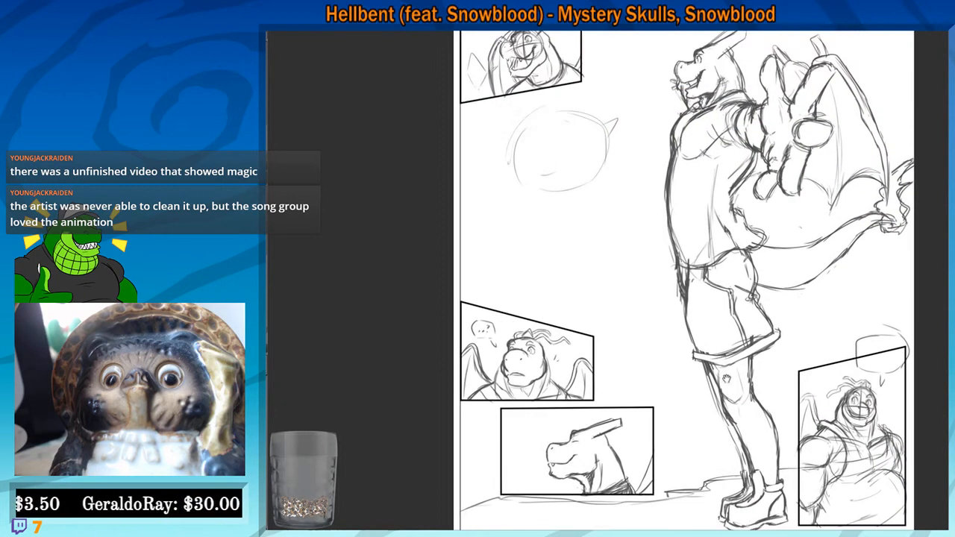
Examine the full comic page from the top-left panel down to the ground line and lower panels
{"action": "left_click_drag", "start_coordinate": [716, 334], "coordinate": [725, 395]}
{"action": "left_click_drag", "start_coordinate": [722, 430], "coordinate": [712, 311]}
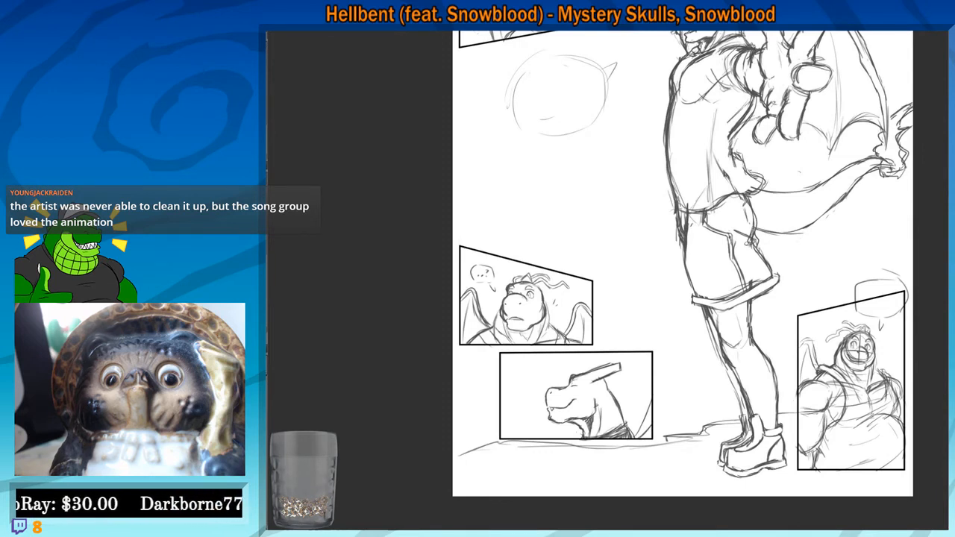
{"action": "key", "text": "ctrl+z"}
{"action": "key", "text": "ctrl+y"}
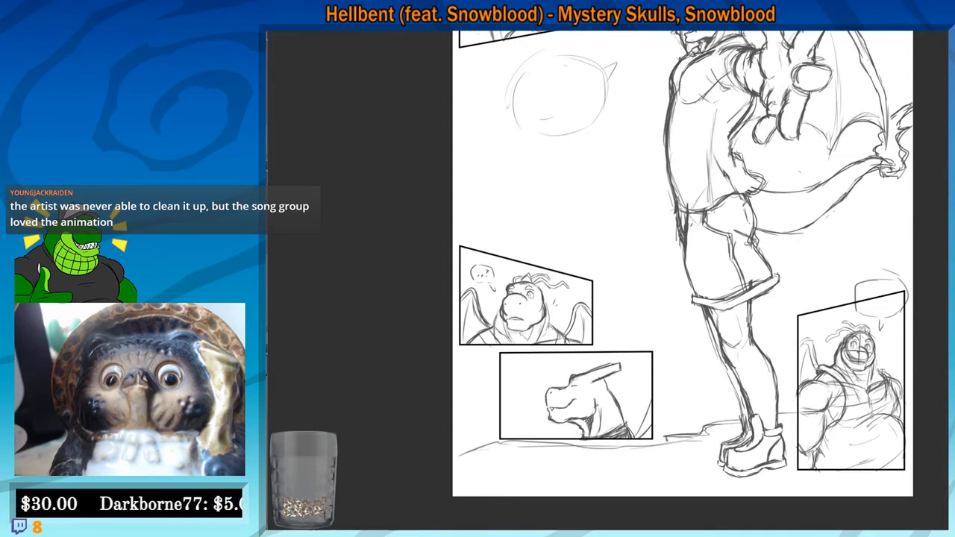
{"action": "left_click_drag", "start_coordinate": [890, 301], "coordinate": [898, 393]}
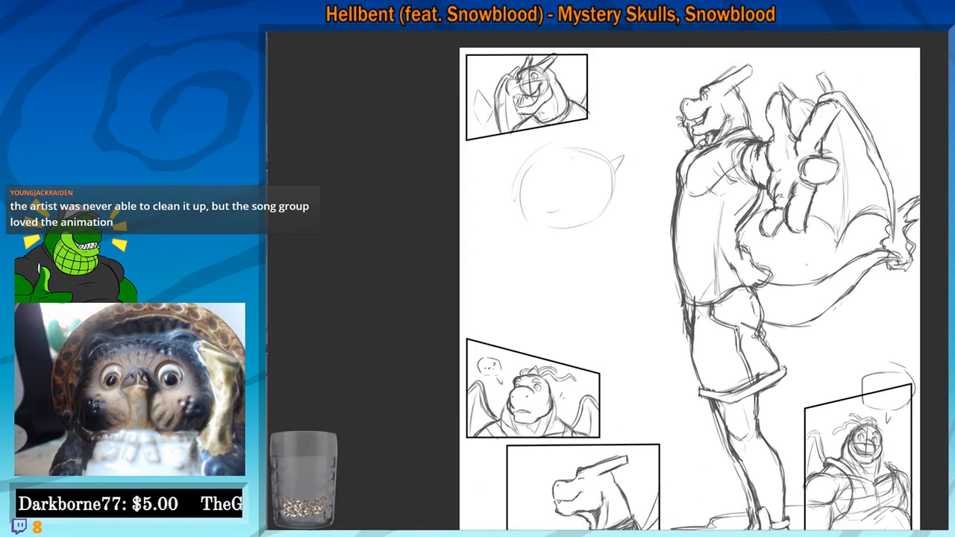
{"action": "key", "text": "ctrl+z"}
{"action": "key", "text": "ctrl+y"}
{"action": "scroll", "coordinate": [690, 282], "scroll_direction": "down", "scroll_amount": 2}
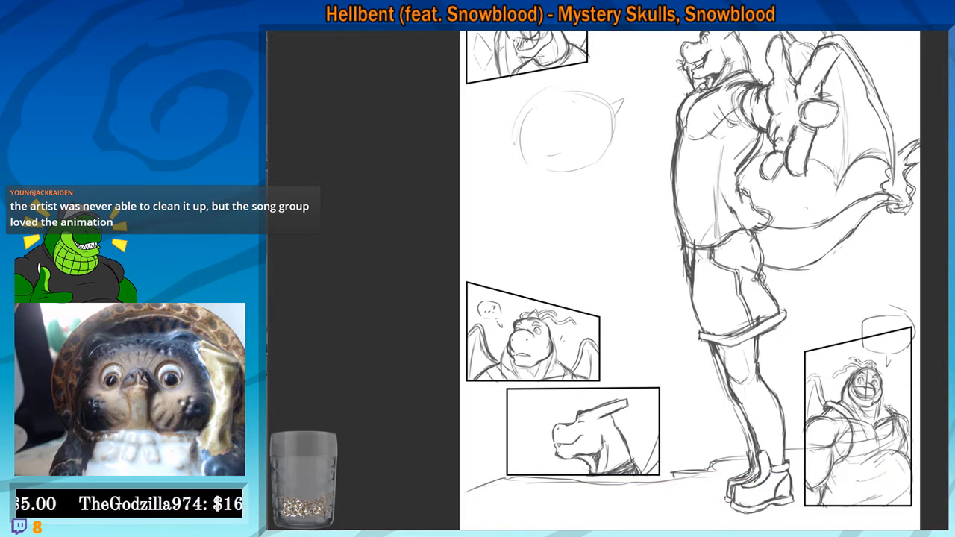
{"action": "left_click_drag", "start_coordinate": [576, 292], "coordinate": [547, 275]}
{"action": "scroll", "coordinate": [576, 341], "scroll_direction": "down", "scroll_amount": 1}
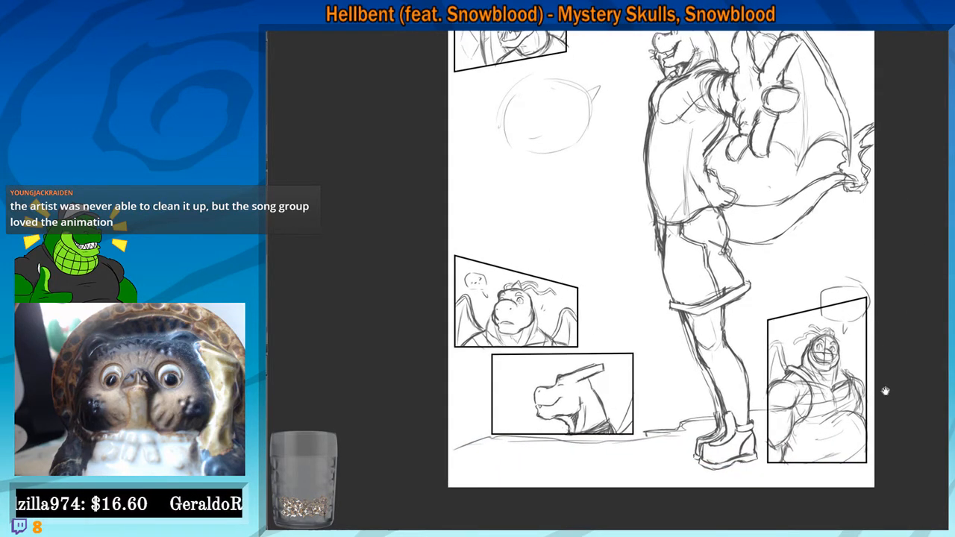
{"action": "scroll", "coordinate": [885, 389], "scroll_direction": "up", "scroll_amount": 2}
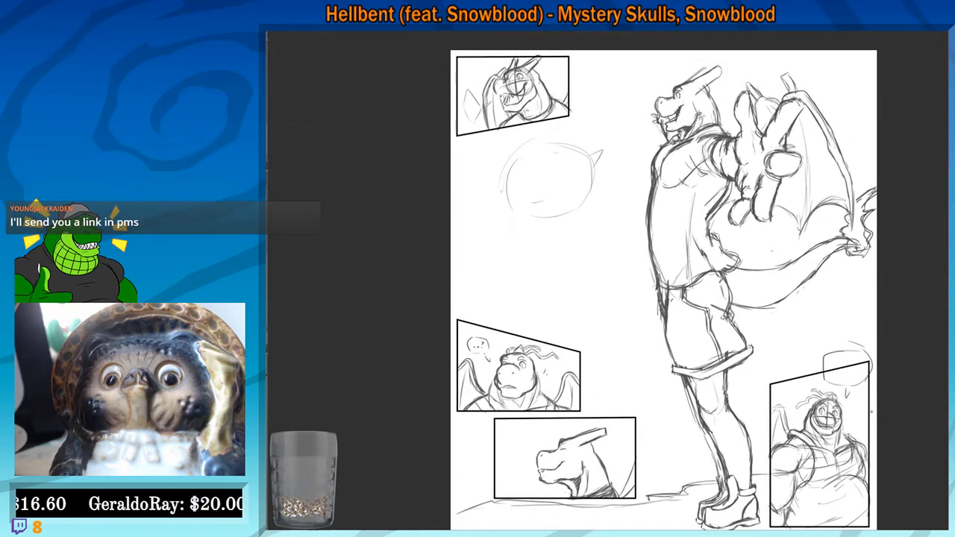
{"action": "left_click_drag", "start_coordinate": [860, 414], "coordinate": [856, 376]}
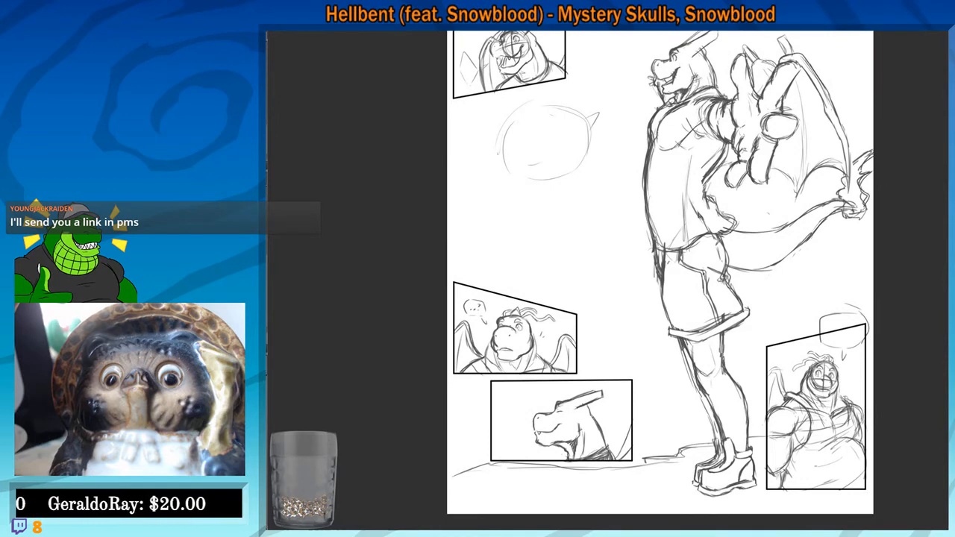
Lower the opacity of the rough sketch so its lines become pale grey guides for inking
{"action": "key", "text": "4"}
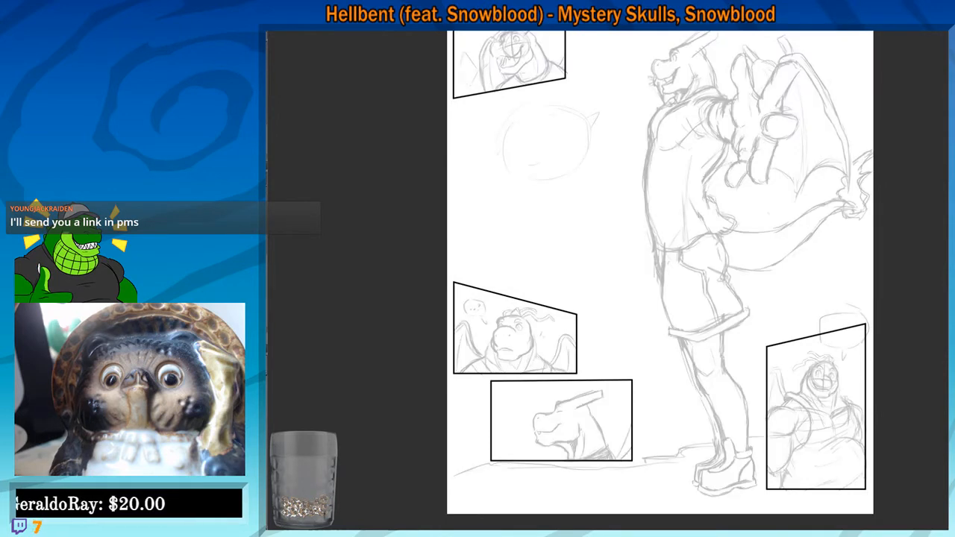
{"action": "key", "text": "3"}
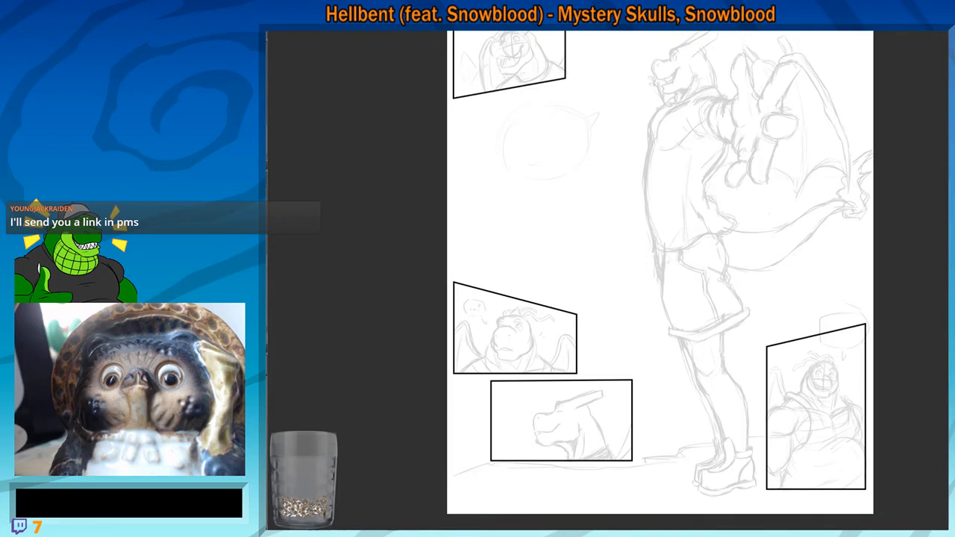
Ink the front edge of the dragon's snout in the top-left panel with one black curved stroke
{"action": "left_click_drag", "start_coordinate": [809, 335], "coordinate": [805, 403]}
{"action": "left_click_drag", "start_coordinate": [717, 377], "coordinate": [786, 376]}
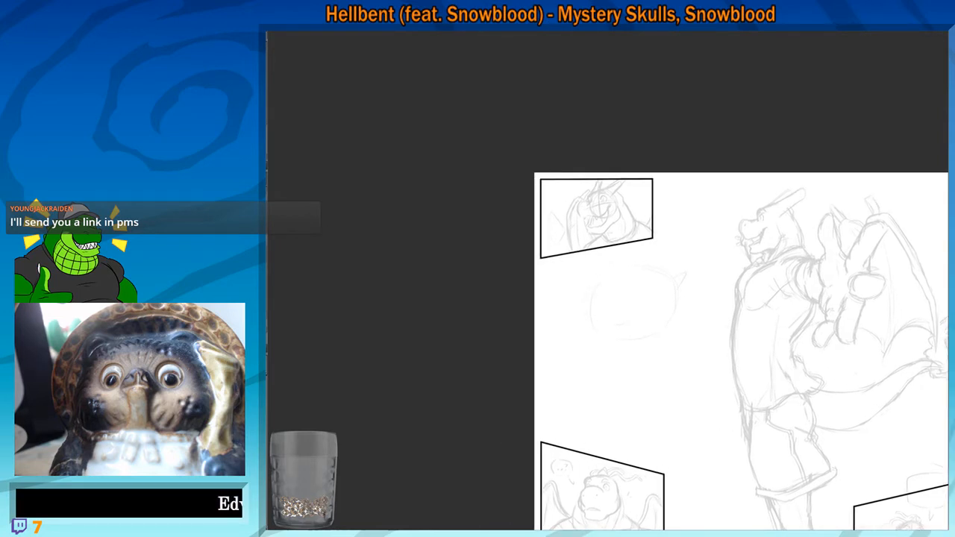
{"action": "left_click_drag", "start_coordinate": [408, 317], "coordinate": [359, 227]}
{"action": "left_click_drag", "start_coordinate": [398, 193], "coordinate": [368, 263]}
{"action": "scroll", "coordinate": [368, 263], "scroll_direction": "up", "scroll_amount": 5}
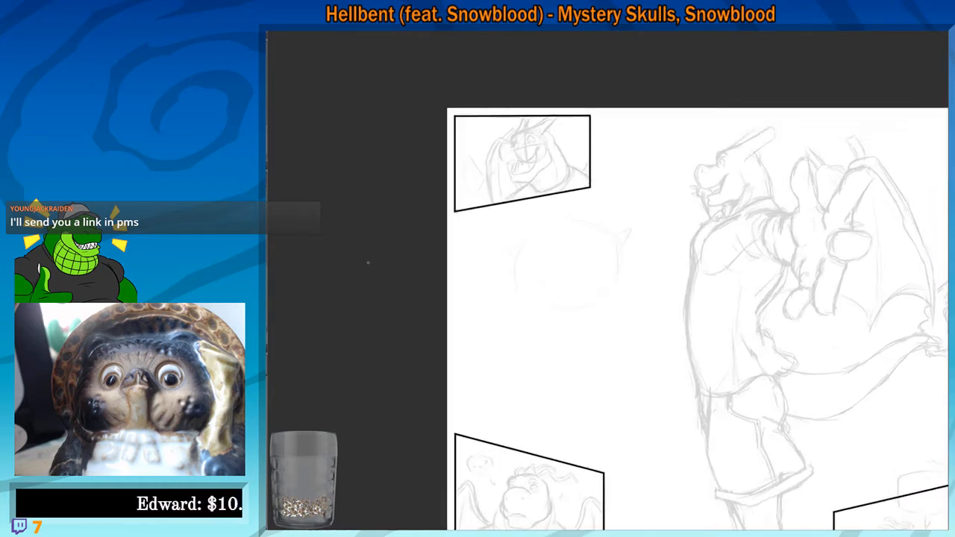
{"action": "scroll", "coordinate": [368, 263], "scroll_direction": "up", "scroll_amount": 5}
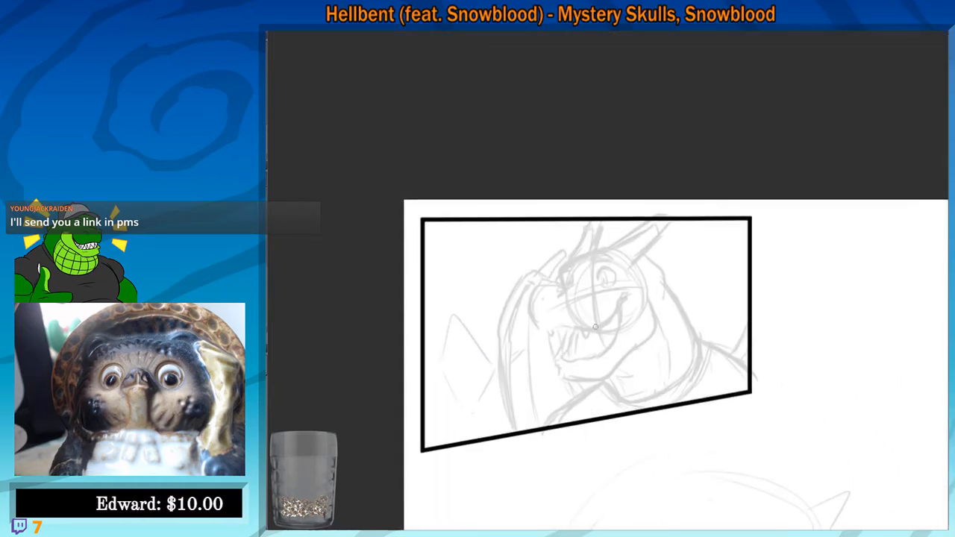
{"action": "scroll", "coordinate": [594, 327], "scroll_direction": "up", "scroll_amount": 3}
{"action": "scroll", "coordinate": [594, 327], "scroll_direction": "up", "scroll_amount": 3}
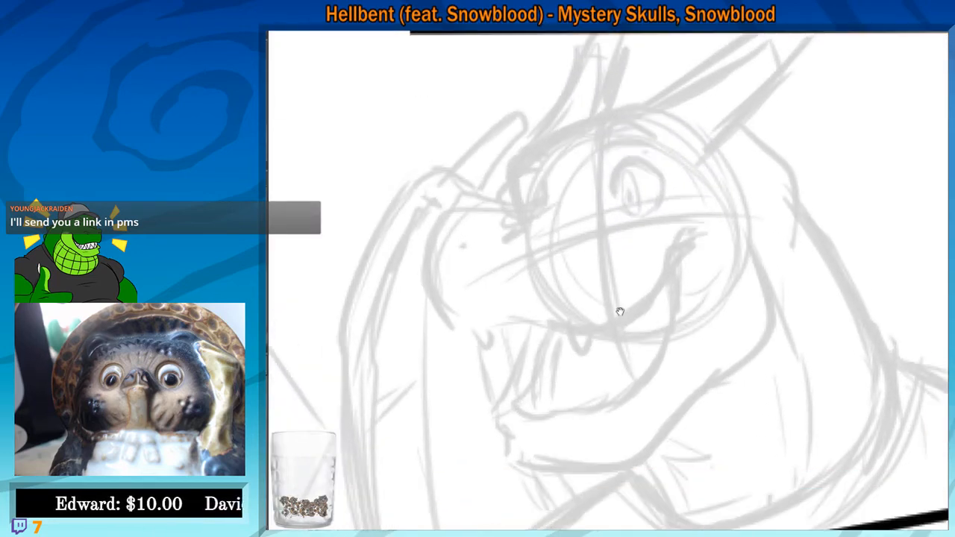
{"action": "scroll", "coordinate": [603, 343], "scroll_direction": "up", "scroll_amount": 3}
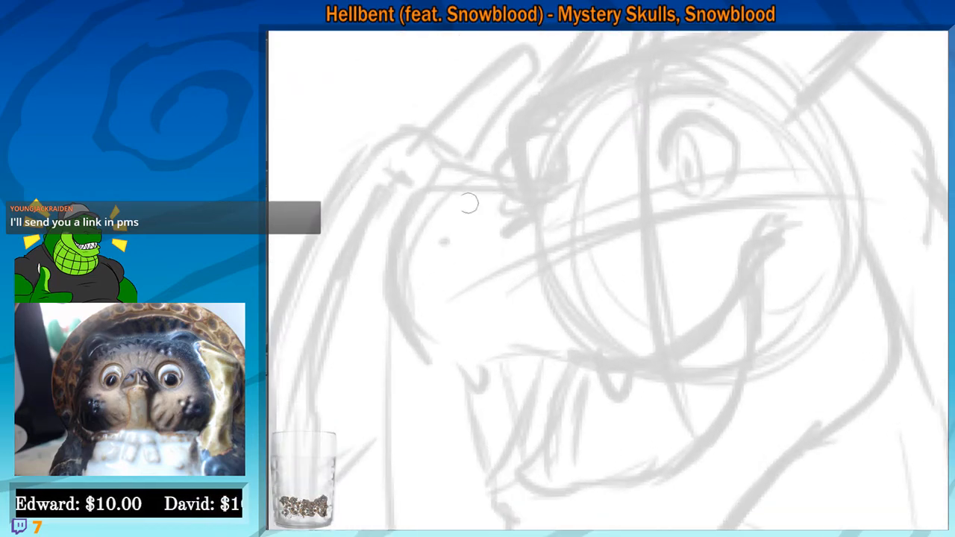
{"action": "left_click_drag", "start_coordinate": [418, 194], "coordinate": [446, 381]}
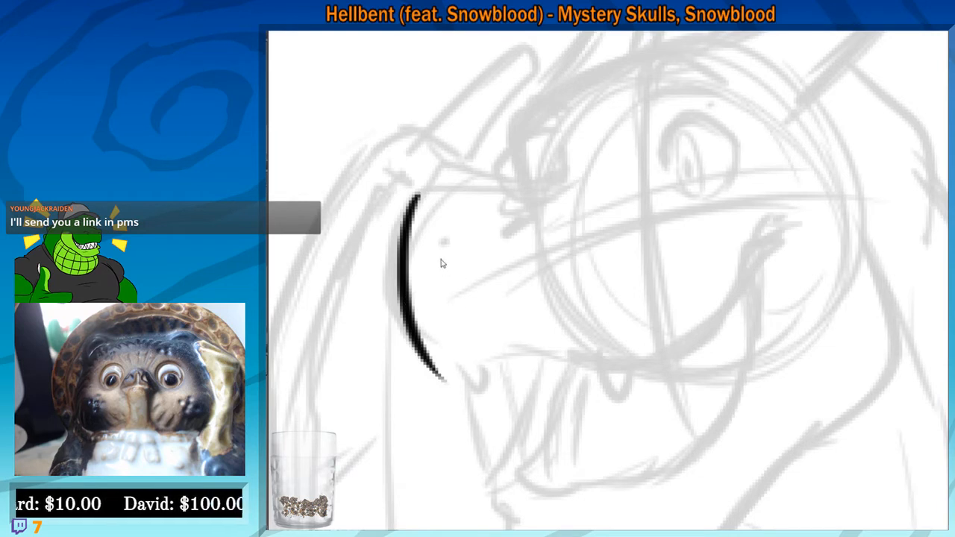
{"action": "key", "text": "ctrl+z"}
{"action": "left_click_drag", "start_coordinate": [416, 197], "coordinate": [448, 364]}
Ink the top line of the snout with a short upward crease at its end, and add both nostrils
{"action": "left_click_drag", "start_coordinate": [415, 196], "coordinate": [553, 200]}
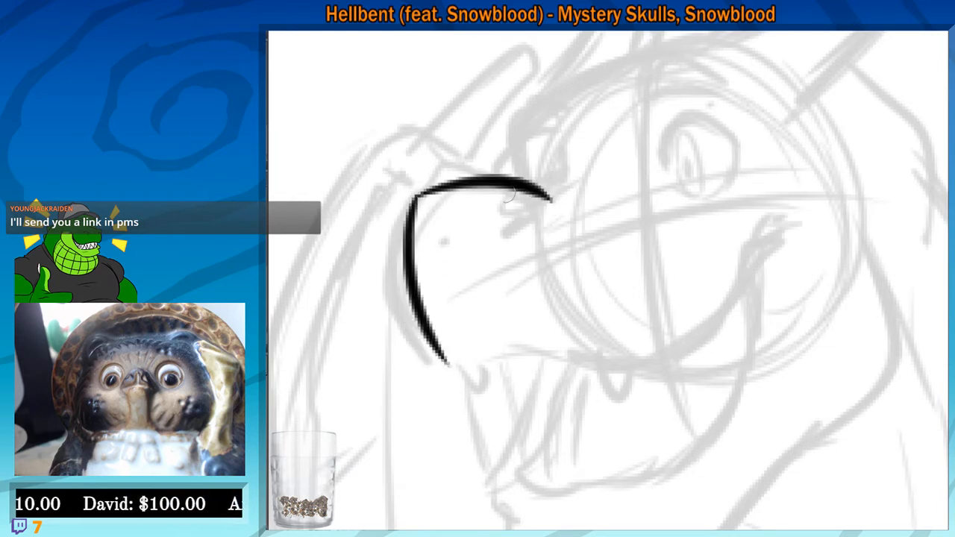
{"action": "key", "text": "ctrl+z"}
{"action": "left_click_drag", "start_coordinate": [412, 197], "coordinate": [562, 203]}
{"action": "mouse_move", "coordinate": [524, 215]}
{"action": "left_mouse_down"}
{"action": "mouse_move", "coordinate": [515, 225]}
{"action": "mouse_move", "coordinate": [562, 182]}
{"action": "left_mouse_up"}
{"action": "key", "text": "ctrl+z"}
{"action": "key", "text": "ctrl+z"}
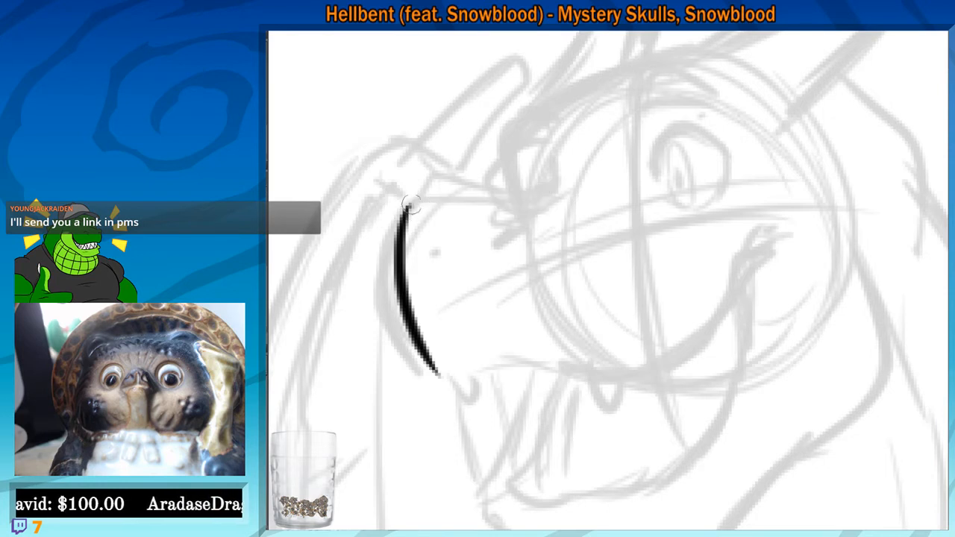
{"action": "mouse_move", "coordinate": [411, 203]}
{"action": "left_mouse_down"}
{"action": "mouse_move", "coordinate": [567, 197]}
{"action": "mouse_move", "coordinate": [531, 185]}
{"action": "mouse_move", "coordinate": [552, 169]}
{"action": "mouse_move", "coordinate": [501, 188]}
{"action": "mouse_move", "coordinate": [541, 180]}
{"action": "left_mouse_up"}
{"action": "key", "text": "ctrl+z"}
{"action": "left_click_drag", "start_coordinate": [495, 258], "coordinate": [493, 253]}
{"action": "left_click_drag", "start_coordinate": [514, 235], "coordinate": [484, 254]}
{"action": "left_click_drag", "start_coordinate": [396, 239], "coordinate": [407, 252]}
Ink the wavy upper lip from the snout's tip back and up to the corner of the grin
{"action": "left_click_drag", "start_coordinate": [448, 326], "coordinate": [431, 232]}
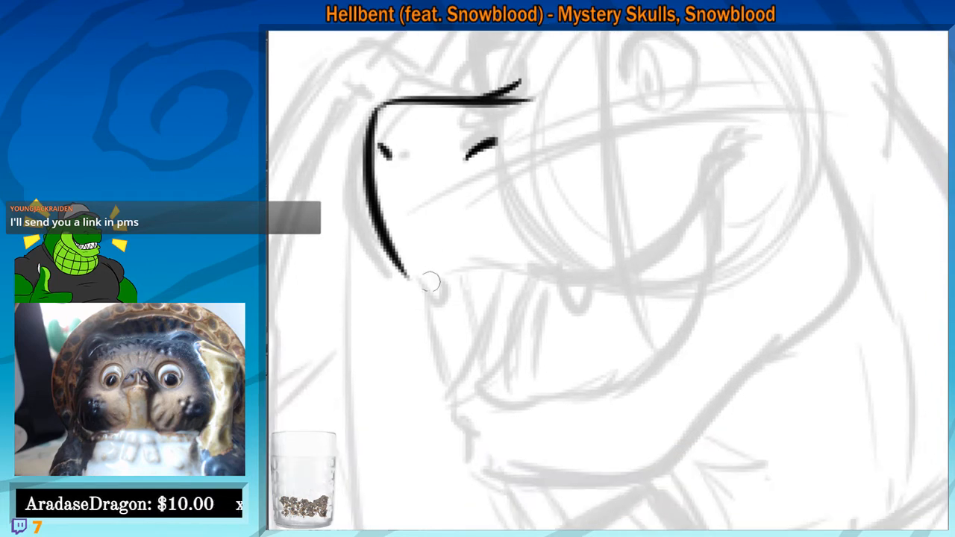
{"action": "left_click_drag", "start_coordinate": [409, 281], "coordinate": [493, 262]}
{"action": "left_click_drag", "start_coordinate": [413, 280], "coordinate": [635, 275]}
{"action": "left_click_drag", "start_coordinate": [662, 226], "coordinate": [637, 234]}
{"action": "left_click_drag", "start_coordinate": [602, 282], "coordinate": [684, 184]}
{"action": "left_click_drag", "start_coordinate": [678, 219], "coordinate": [641, 278]}
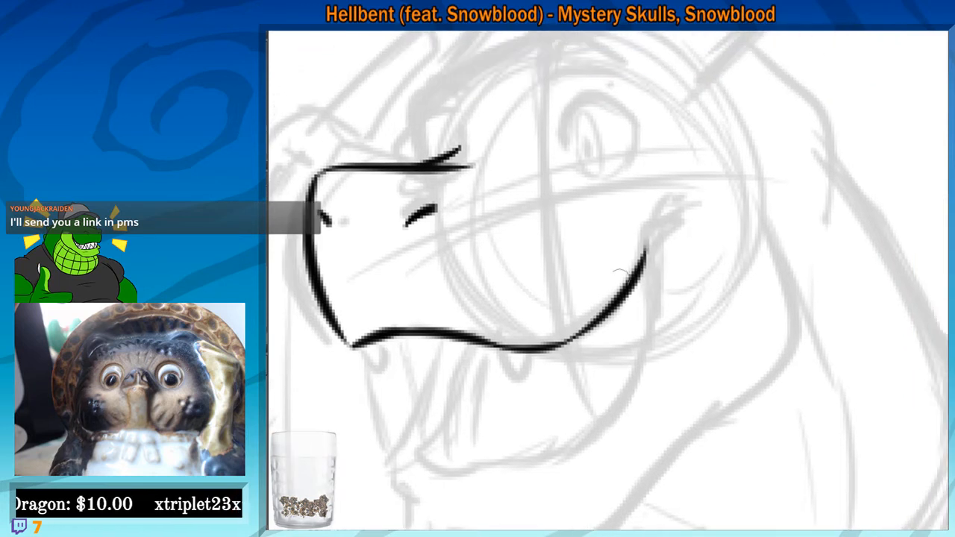
{"action": "key", "text": "ctrl+z"}
{"action": "left_click_drag", "start_coordinate": [557, 345], "coordinate": [679, 206]}
{"action": "left_click_drag", "start_coordinate": [660, 214], "coordinate": [633, 276]}
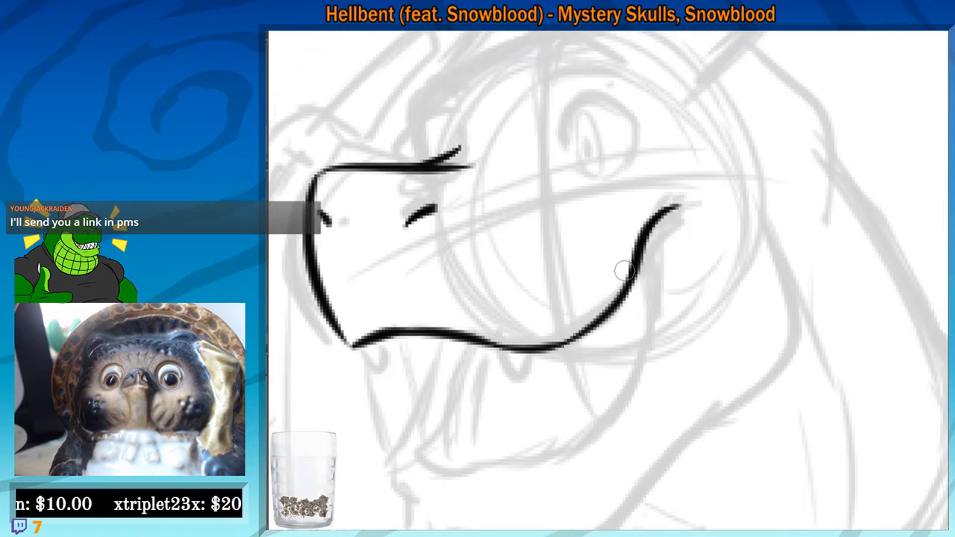
{"action": "left_click_drag", "start_coordinate": [663, 215], "coordinate": [633, 271]}
Ink two pointed fangs below the upper lip, one mid-mouth and one at the snout's tip
{"action": "mouse_move", "coordinate": [558, 363]}
{"action": "left_mouse_down"}
{"action": "mouse_move", "coordinate": [569, 302]}
{"action": "mouse_move", "coordinate": [522, 299]}
{"action": "mouse_move", "coordinate": [559, 292]}
{"action": "mouse_move", "coordinate": [560, 305]}
{"action": "mouse_move", "coordinate": [565, 291]}
{"action": "left_mouse_up"}
{"action": "key", "text": "ctrl+z"}
{"action": "left_click_drag", "start_coordinate": [514, 314], "coordinate": [578, 322]}
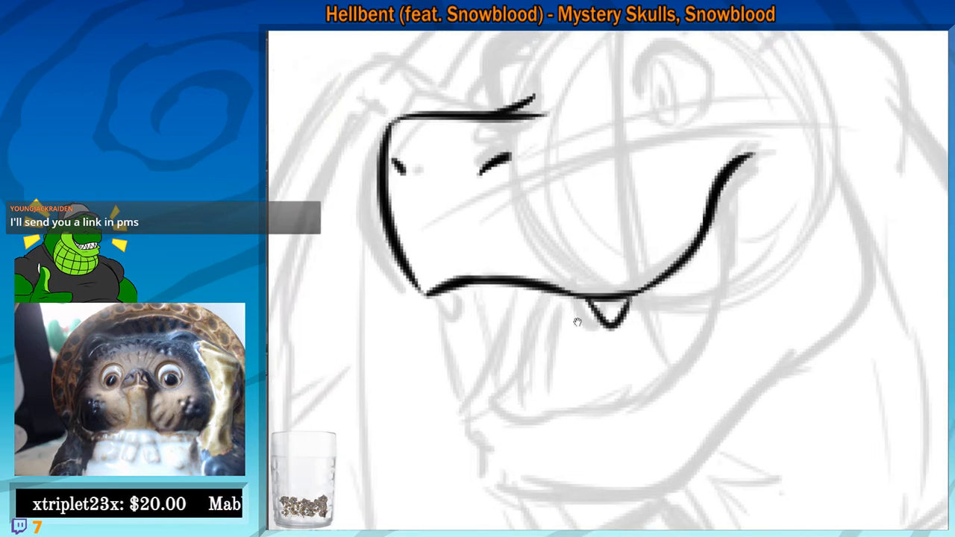
{"action": "mouse_move", "coordinate": [436, 295]}
{"action": "left_mouse_down"}
{"action": "mouse_move", "coordinate": [463, 286]}
{"action": "mouse_move", "coordinate": [426, 227]}
{"action": "mouse_move", "coordinate": [401, 231]}
{"action": "left_mouse_up"}
Ink the tongue's long curved edge and a short line beside it inside the open mouth
{"action": "left_click_drag", "start_coordinate": [540, 247], "coordinate": [523, 317]}
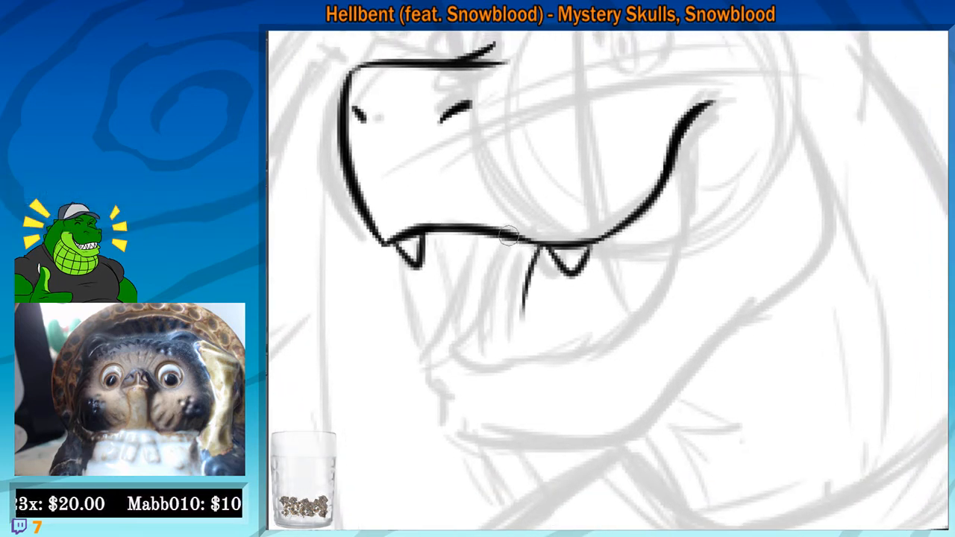
{"action": "left_click_drag", "start_coordinate": [515, 232], "coordinate": [474, 336]}
{"action": "key", "text": "ctrl+z"}
{"action": "mouse_move", "coordinate": [520, 233]}
{"action": "left_mouse_down"}
{"action": "mouse_move", "coordinate": [469, 351]}
{"action": "mouse_move", "coordinate": [511, 368]}
{"action": "left_mouse_up"}
Ink the slanted inner cheek line and the outer mouth edge running down from the corner of the grin
{"action": "left_click_drag", "start_coordinate": [595, 319], "coordinate": [553, 327]}
{"action": "left_click_drag", "start_coordinate": [627, 202], "coordinate": [576, 335]}
{"action": "left_click_drag", "start_coordinate": [613, 248], "coordinate": [581, 338]}
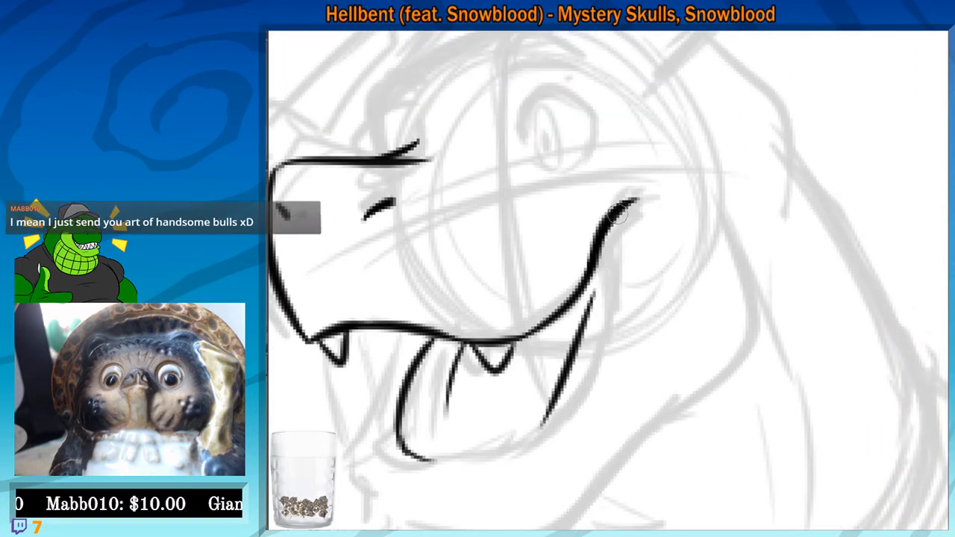
{"action": "left_click_drag", "start_coordinate": [607, 226], "coordinate": [585, 381]}
{"action": "left_click_drag", "start_coordinate": [566, 363], "coordinate": [584, 334]}
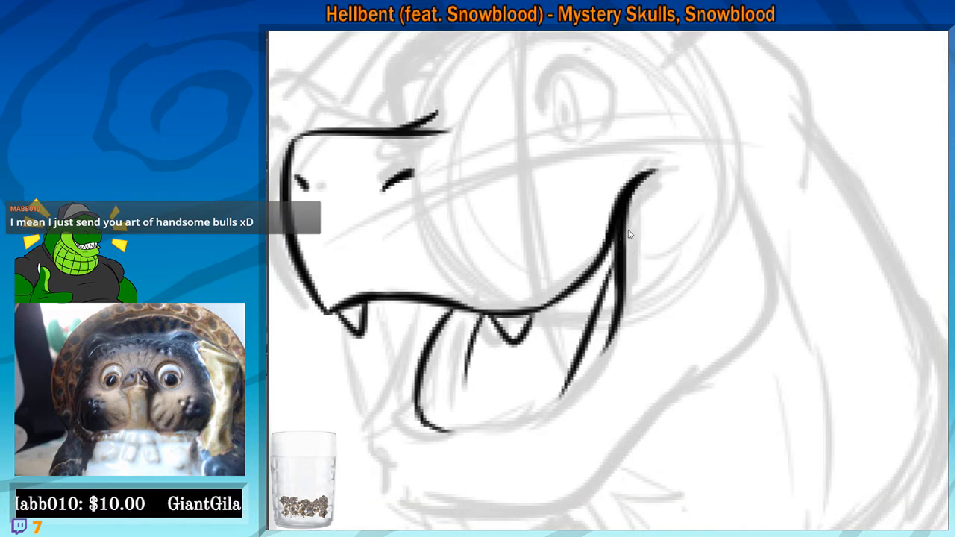
{"action": "key", "text": "ctrl+z"}
{"action": "left_click_drag", "start_coordinate": [622, 224], "coordinate": [605, 344]}
Ink the lower lip along the bottom of the open mouth and join it to the mouth edge at the cheek
{"action": "left_click_drag", "start_coordinate": [519, 330], "coordinate": [578, 273]}
{"action": "left_click_drag", "start_coordinate": [481, 373], "coordinate": [609, 360]}
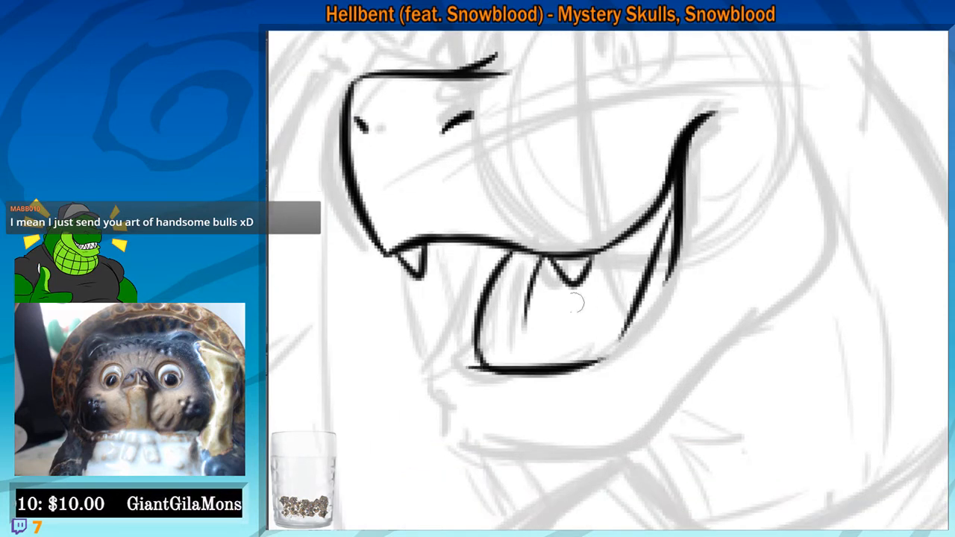
{"action": "key", "text": "ctrl+z"}
{"action": "mouse_move", "coordinate": [455, 348]}
{"action": "left_mouse_down"}
{"action": "mouse_move", "coordinate": [625, 340]}
{"action": "mouse_move", "coordinate": [675, 241]}
{"action": "mouse_move", "coordinate": [596, 359]}
{"action": "left_mouse_up"}
{"action": "key", "text": "ctrl+z"}
Ink the far mouth edge, the front bump of the lower lip, and the chin with the jaw's underside
{"action": "left_click_drag", "start_coordinate": [489, 240], "coordinate": [451, 358]}
{"action": "key", "text": "ctrl+z"}
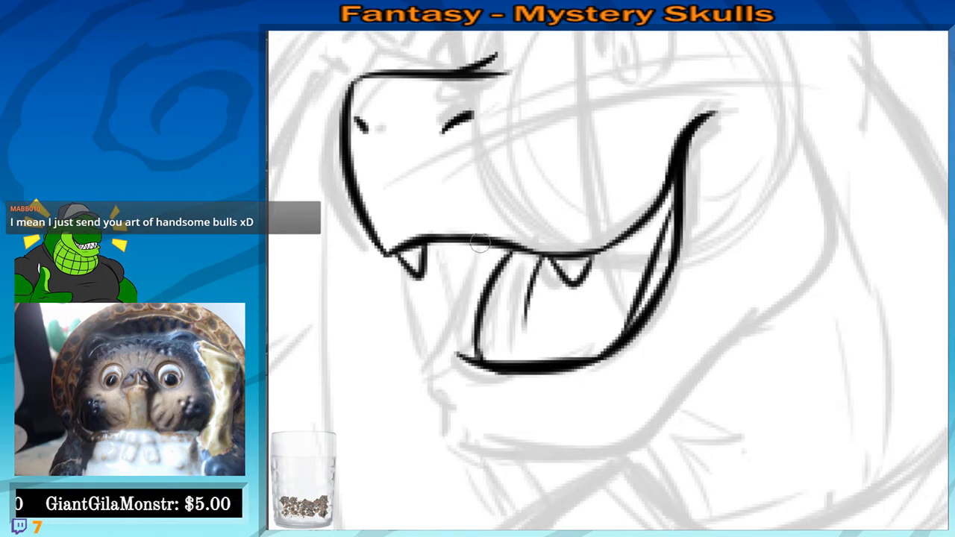
{"action": "mouse_move", "coordinate": [485, 241]}
{"action": "left_mouse_down"}
{"action": "mouse_move", "coordinate": [448, 340]}
{"action": "mouse_move", "coordinate": [435, 345]}
{"action": "mouse_move", "coordinate": [445, 395]}
{"action": "left_mouse_up"}
{"action": "key", "text": "ctrl+z"}
{"action": "mouse_move", "coordinate": [462, 326]}
{"action": "left_mouse_down"}
{"action": "mouse_move", "coordinate": [434, 370]}
{"action": "mouse_move", "coordinate": [453, 387]}
{"action": "mouse_move", "coordinate": [444, 391]}
{"action": "mouse_move", "coordinate": [575, 466]}
{"action": "mouse_move", "coordinate": [615, 462]}
{"action": "left_mouse_up"}
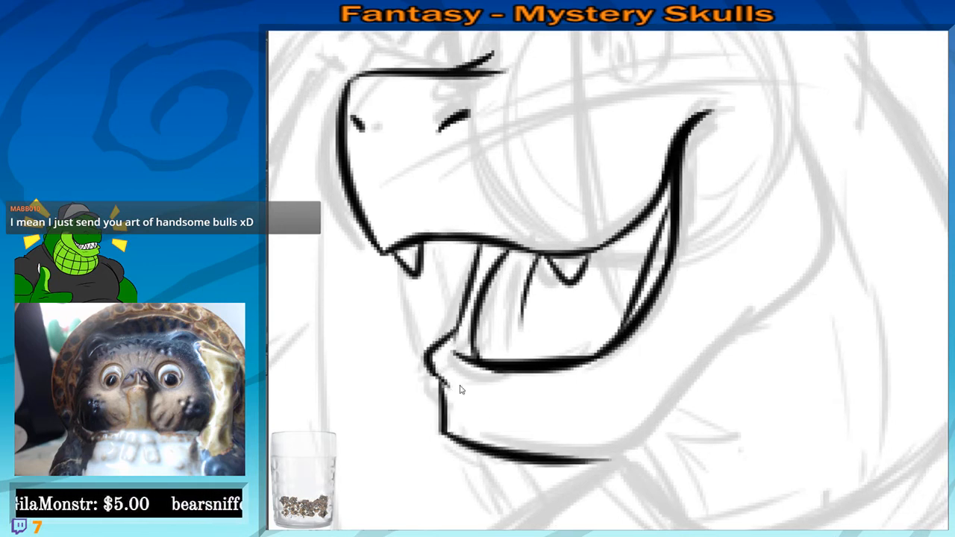
{"action": "key", "text": "ctrl+z"}
{"action": "key", "text": "ctrl+z"}
{"action": "mouse_move", "coordinate": [433, 366]}
{"action": "left_mouse_down"}
{"action": "mouse_move", "coordinate": [451, 387]}
{"action": "mouse_move", "coordinate": [597, 440]}
{"action": "left_mouse_up"}
{"action": "left_click_drag", "start_coordinate": [570, 401], "coordinate": [620, 384]}
{"action": "key", "text": "ctrl+z"}
{"action": "left_click_drag", "start_coordinate": [527, 442], "coordinate": [613, 424]}
Ink the back of the jaw from the chin's underside up past the cheek to beside the head circle
{"action": "left_click_drag", "start_coordinate": [686, 302], "coordinate": [616, 454]}
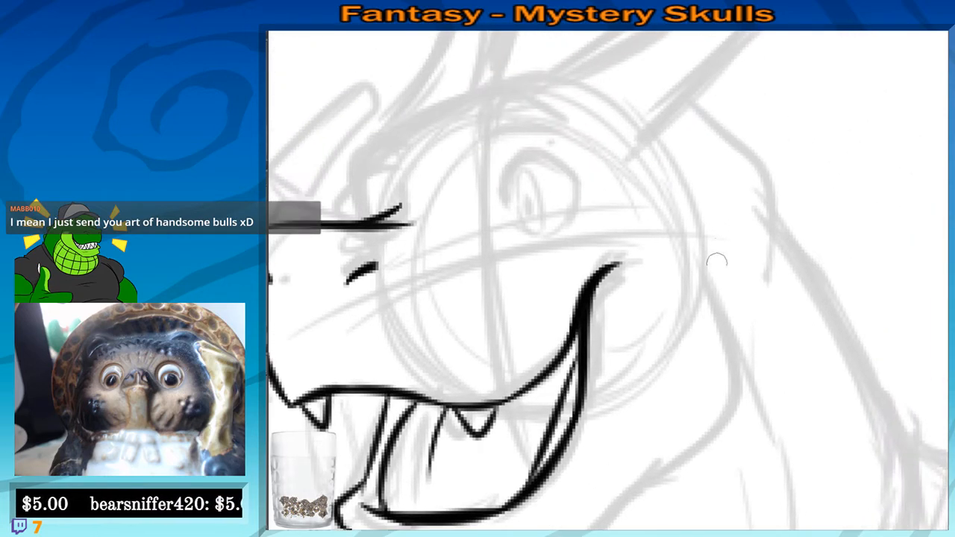
{"action": "mouse_move", "coordinate": [692, 247]}
{"action": "left_mouse_down"}
{"action": "mouse_move", "coordinate": [735, 387]}
{"action": "mouse_move", "coordinate": [679, 271]}
{"action": "mouse_move", "coordinate": [674, 328]}
{"action": "mouse_move", "coordinate": [554, 420]}
{"action": "left_mouse_up"}
{"action": "key", "text": "ctrl+z"}
{"action": "mouse_move", "coordinate": [681, 334]}
{"action": "left_mouse_down"}
{"action": "mouse_move", "coordinate": [552, 424]}
{"action": "mouse_move", "coordinate": [615, 386]}
{"action": "left_mouse_up"}
{"action": "left_click_drag", "start_coordinate": [678, 339], "coordinate": [701, 246]}
{"action": "left_click_drag", "start_coordinate": [677, 112], "coordinate": [686, 280]}
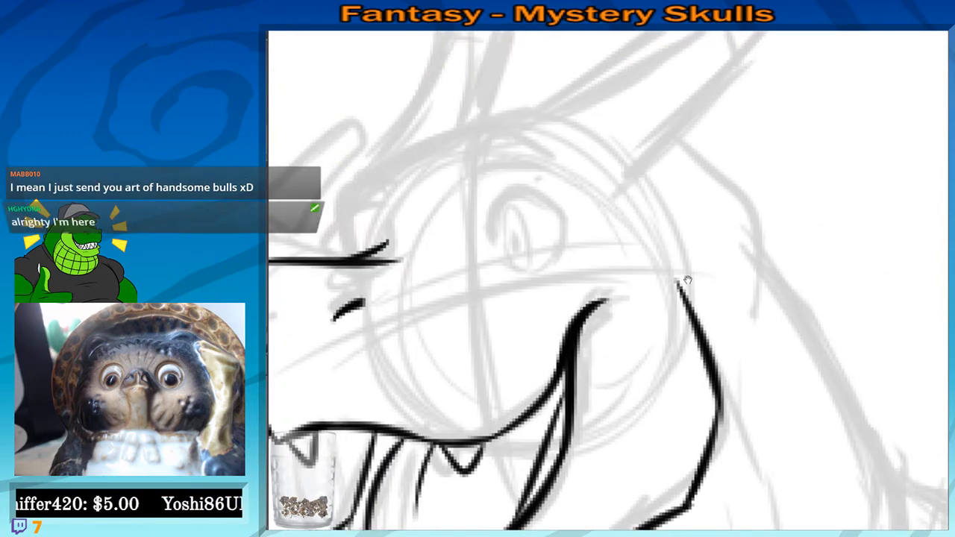
Ink a short line at the back of the head below the horn, and thicken the top of the tongue's edge
{"action": "mouse_move", "coordinate": [653, 192]}
{"action": "left_mouse_down"}
{"action": "mouse_move", "coordinate": [678, 279]}
{"action": "mouse_move", "coordinate": [663, 248]}
{"action": "left_mouse_up"}
{"action": "key", "text": "ctrl+z"}
{"action": "mouse_move", "coordinate": [625, 299]}
{"action": "left_mouse_down"}
{"action": "mouse_move", "coordinate": [714, 233]}
{"action": "mouse_move", "coordinate": [738, 290]}
{"action": "left_mouse_up"}
{"action": "left_click_drag", "start_coordinate": [681, 250], "coordinate": [672, 201]}
{"action": "mouse_move", "coordinate": [670, 297]}
{"action": "left_mouse_down"}
{"action": "mouse_move", "coordinate": [661, 336]}
{"action": "mouse_move", "coordinate": [675, 373]}
{"action": "left_mouse_up"}
{"action": "left_click_drag", "start_coordinate": [525, 348], "coordinate": [581, 278]}
{"action": "left_click_drag", "start_coordinate": [556, 310], "coordinate": [547, 335]}
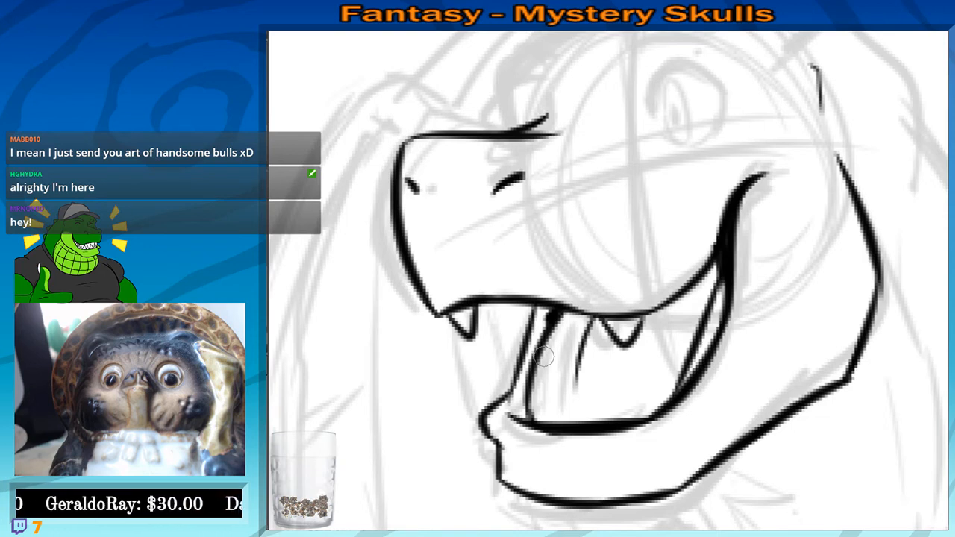
Ink the near eye's outline with a thick arched upper lid and a rounded lower lid
{"action": "left_click_drag", "start_coordinate": [748, 238], "coordinate": [723, 349]}
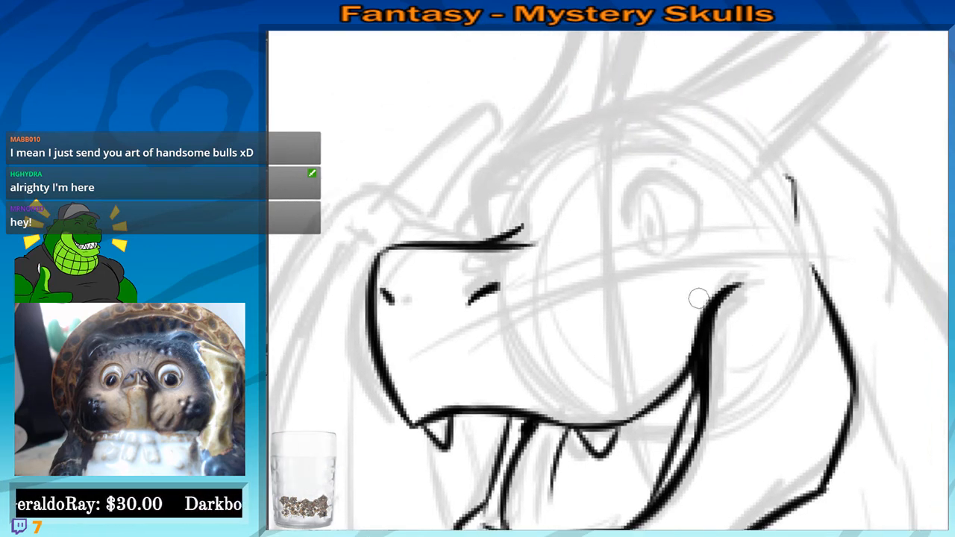
{"action": "scroll", "coordinate": [698, 299], "scroll_direction": "up", "scroll_amount": 1}
{"action": "scroll", "coordinate": [698, 299], "scroll_direction": "up", "scroll_amount": 2}
{"action": "left_click_drag", "start_coordinate": [727, 267], "coordinate": [714, 359]}
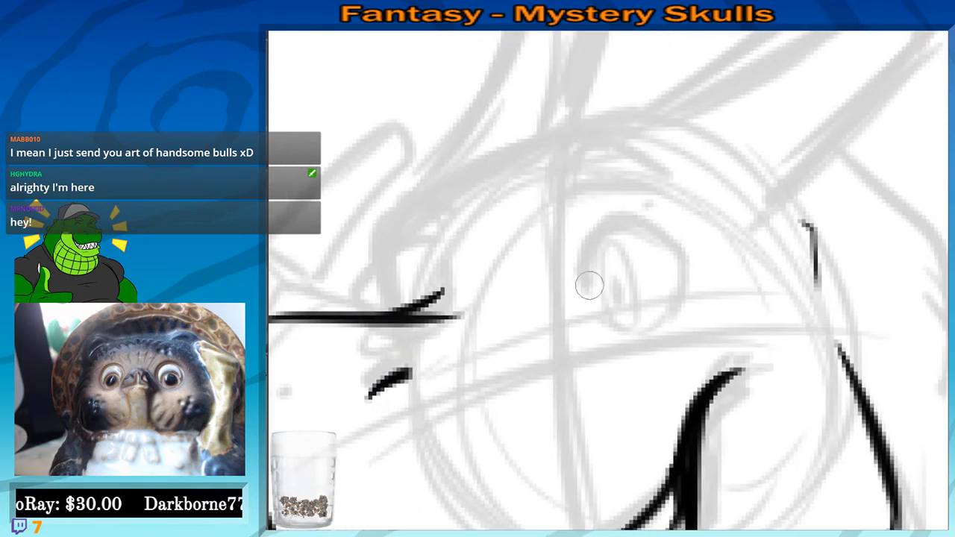
{"action": "left_click_drag", "start_coordinate": [589, 284], "coordinate": [686, 272]}
{"action": "key", "text": "ctrl+z"}
{"action": "left_click_drag", "start_coordinate": [589, 288], "coordinate": [685, 282]}
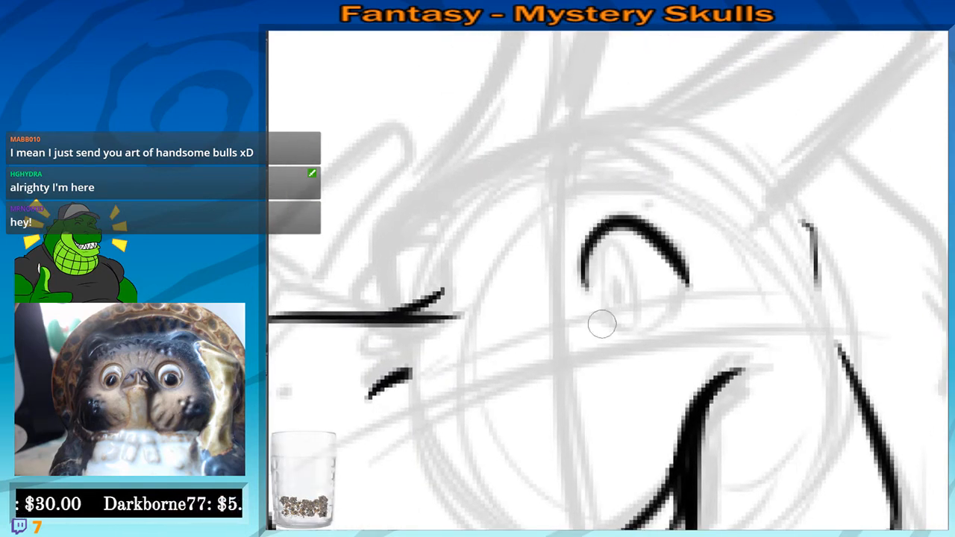
{"action": "mouse_move", "coordinate": [601, 321]}
{"action": "left_mouse_down"}
{"action": "mouse_move", "coordinate": [672, 274]}
{"action": "mouse_move", "coordinate": [676, 320]}
{"action": "left_mouse_up"}
Ink a narrow upright oval iris inside the near eye
{"action": "mouse_move", "coordinate": [612, 253]}
{"action": "left_mouse_down"}
{"action": "mouse_move", "coordinate": [603, 320]}
{"action": "mouse_move", "coordinate": [625, 262]}
{"action": "mouse_move", "coordinate": [635, 325]}
{"action": "left_mouse_up"}
{"action": "key", "text": "ctrl+z"}
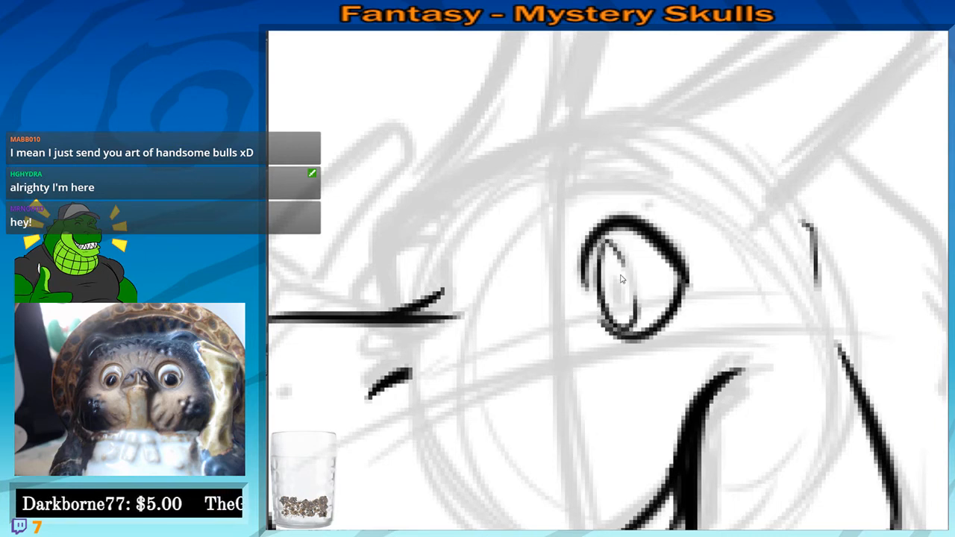
{"action": "key", "text": "ctrl+z"}
{"action": "mouse_move", "coordinate": [601, 254]}
{"action": "left_mouse_down"}
{"action": "mouse_move", "coordinate": [635, 282]}
{"action": "mouse_move", "coordinate": [636, 314]}
{"action": "left_mouse_up"}
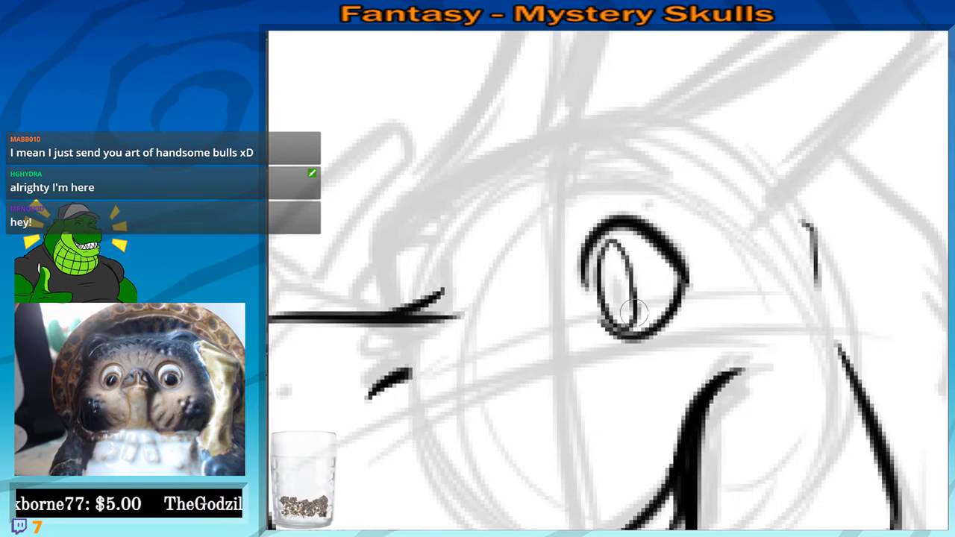
Ink a small slit pupil inside the near eye's iris, and a thick arched eyebrow with a short crease line beneath it
{"action": "mouse_move", "coordinate": [614, 274]}
{"action": "left_mouse_down"}
{"action": "mouse_move", "coordinate": [618, 301]}
{"action": "mouse_move", "coordinate": [612, 274]}
{"action": "left_mouse_up"}
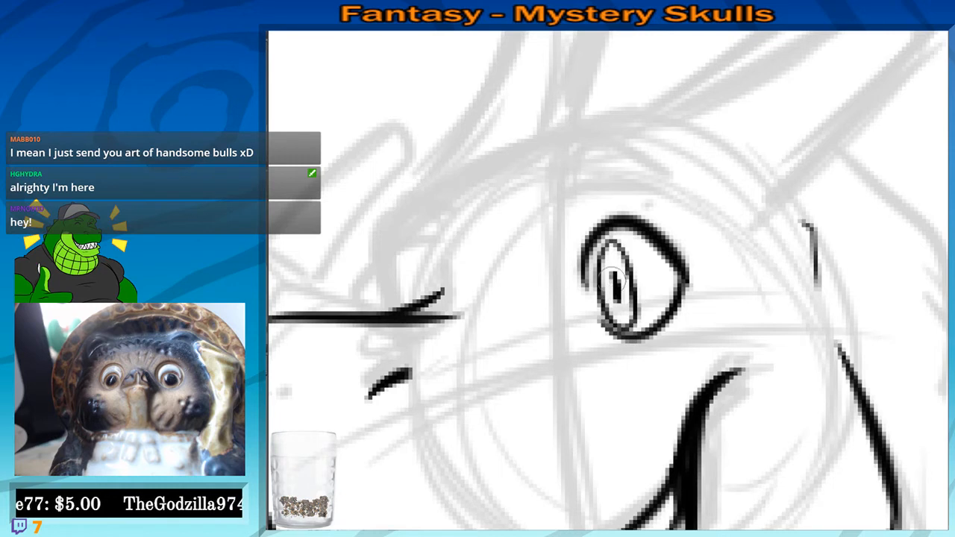
{"action": "mouse_move", "coordinate": [598, 178]}
{"action": "left_mouse_down"}
{"action": "mouse_move", "coordinate": [651, 228]}
{"action": "mouse_move", "coordinate": [633, 309]}
{"action": "left_mouse_up"}
{"action": "key", "text": "ctrl+z"}
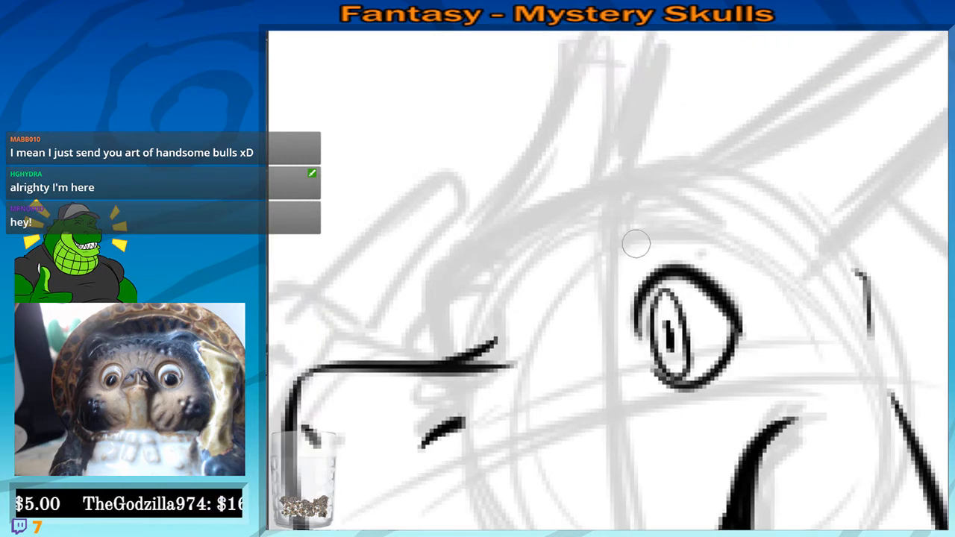
{"action": "left_click_drag", "start_coordinate": [634, 248], "coordinate": [631, 288]}
{"action": "left_click_drag", "start_coordinate": [600, 232], "coordinate": [728, 203]}
{"action": "left_click_drag", "start_coordinate": [602, 240], "coordinate": [747, 209]}
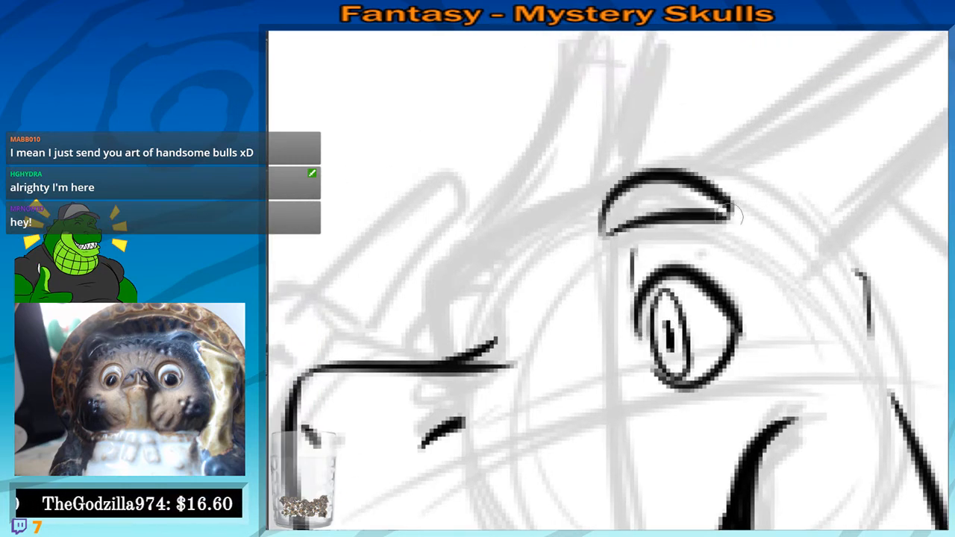
{"action": "mouse_move", "coordinate": [423, 269]}
{"action": "left_mouse_down"}
{"action": "mouse_move", "coordinate": [552, 240]}
{"action": "mouse_move", "coordinate": [540, 243]}
{"action": "mouse_move", "coordinate": [623, 237]}
{"action": "mouse_move", "coordinate": [586, 213]}
{"action": "mouse_move", "coordinate": [606, 177]}
{"action": "left_mouse_up"}
{"action": "key", "text": "ctrl+z"}
{"action": "key", "text": "ctrl+z"}
Ink the far eye on top of the snout with its arched brow, lid, narrow iris, pupil and outer socket line
{"action": "mouse_move", "coordinate": [551, 243]}
{"action": "left_mouse_down"}
{"action": "mouse_move", "coordinate": [597, 208]}
{"action": "mouse_move", "coordinate": [621, 215]}
{"action": "mouse_move", "coordinate": [593, 224]}
{"action": "left_mouse_up"}
{"action": "mouse_move", "coordinate": [568, 258]}
{"action": "left_mouse_down"}
{"action": "mouse_move", "coordinate": [591, 221]}
{"action": "mouse_move", "coordinate": [613, 265]}
{"action": "mouse_move", "coordinate": [565, 234]}
{"action": "mouse_move", "coordinate": [612, 270]}
{"action": "mouse_move", "coordinate": [617, 264]}
{"action": "mouse_move", "coordinate": [597, 272]}
{"action": "left_mouse_up"}
{"action": "key", "text": "ctrl+z"}
{"action": "key", "text": "ctrl+z"}
{"action": "left_click_drag", "start_coordinate": [585, 238], "coordinate": [606, 274]}
{"action": "left_click_drag", "start_coordinate": [602, 317], "coordinate": [611, 330]}
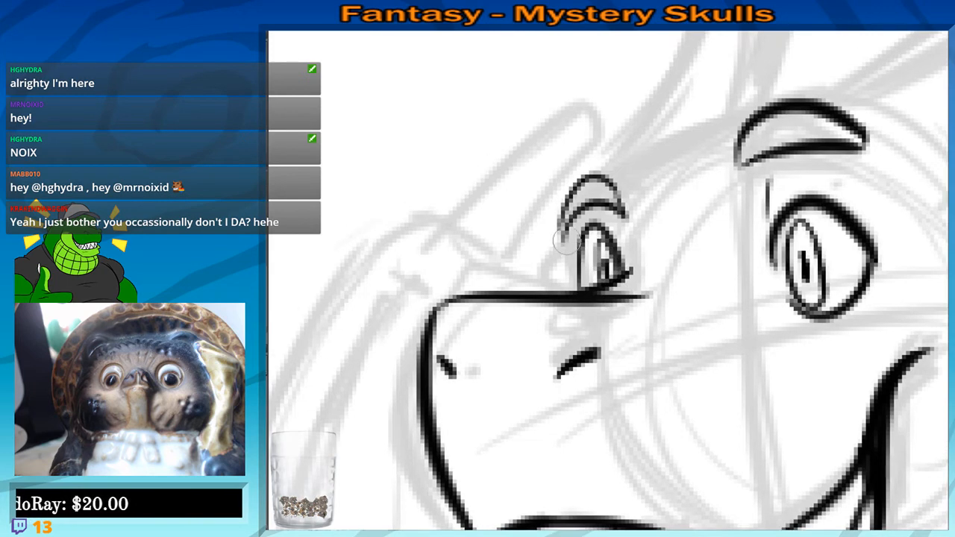
{"action": "left_click_drag", "start_coordinate": [567, 241], "coordinate": [574, 293]}
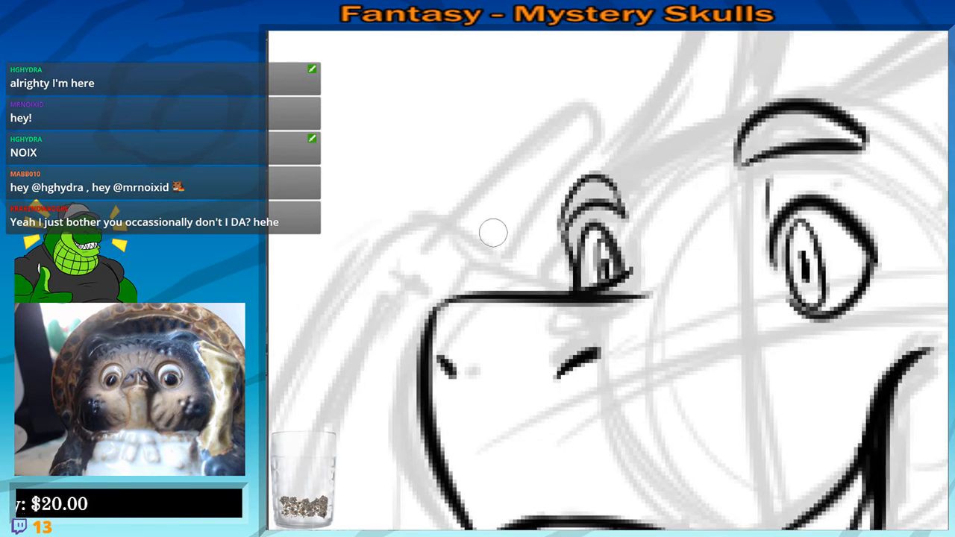
Ink the forehead as one gentle curve from the far brow up to the near eyebrow
{"action": "scroll", "coordinate": [493, 233], "scroll_direction": "down", "scroll_amount": 5}
{"action": "scroll", "coordinate": [493, 233], "scroll_direction": "up", "scroll_amount": 2}
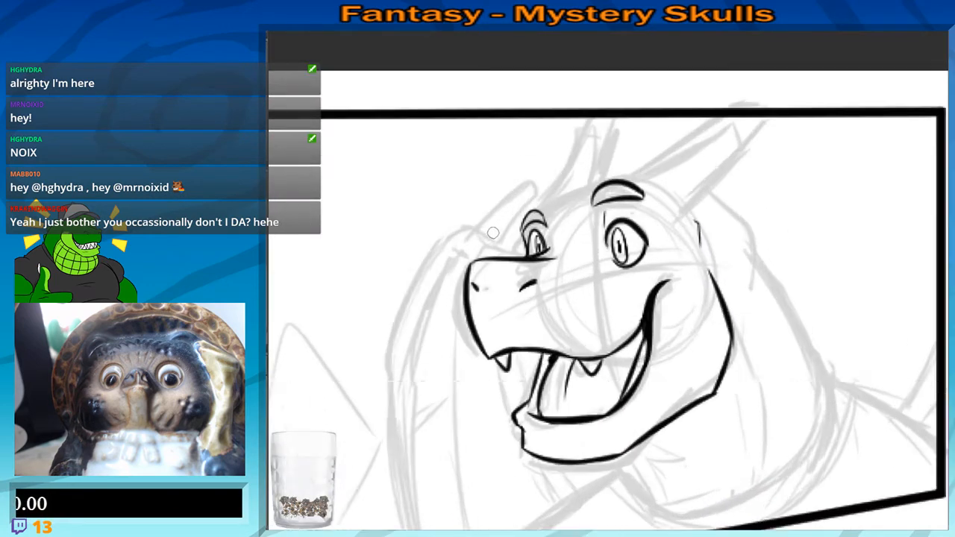
{"action": "scroll", "coordinate": [494, 233], "scroll_direction": "up", "scroll_amount": 3}
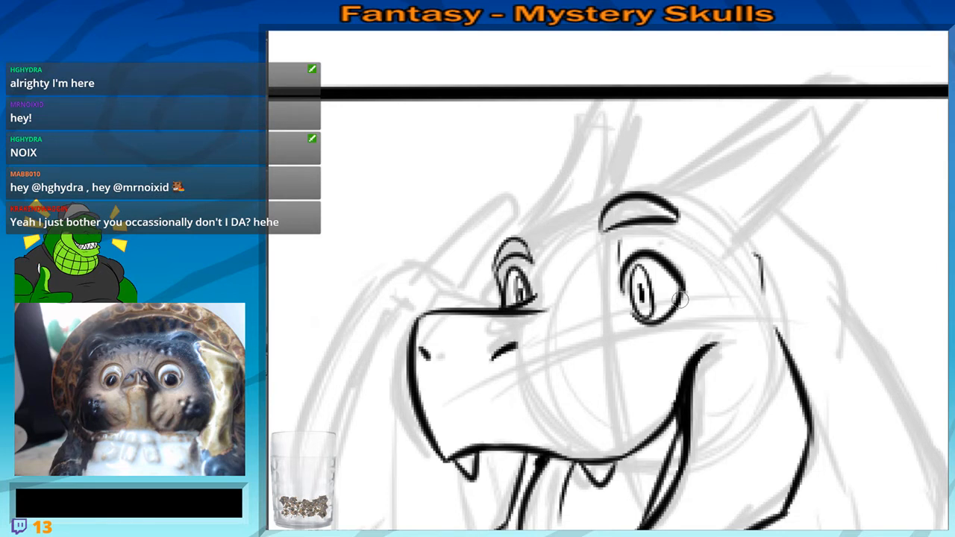
{"action": "left_click_drag", "start_coordinate": [570, 205], "coordinate": [570, 212]}
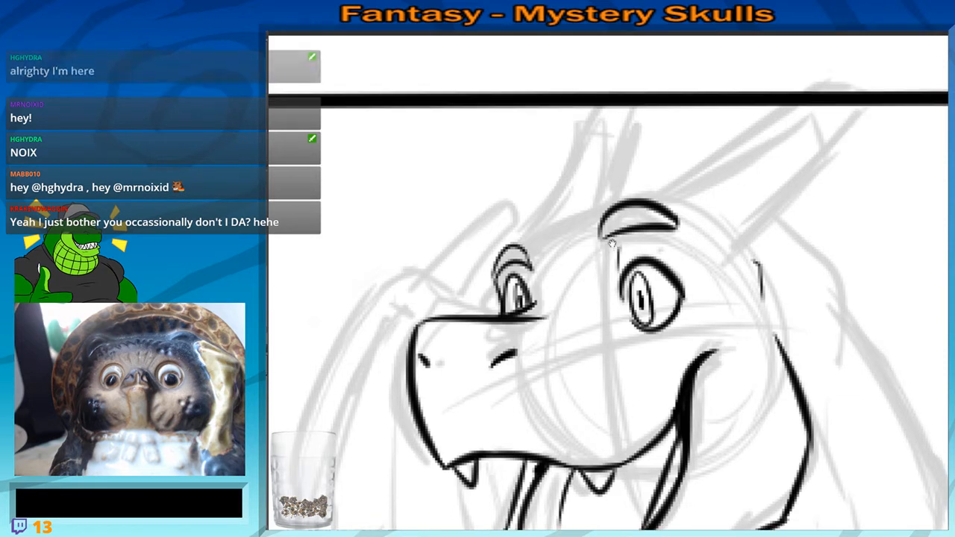
{"action": "left_click_drag", "start_coordinate": [513, 244], "coordinate": [599, 196]}
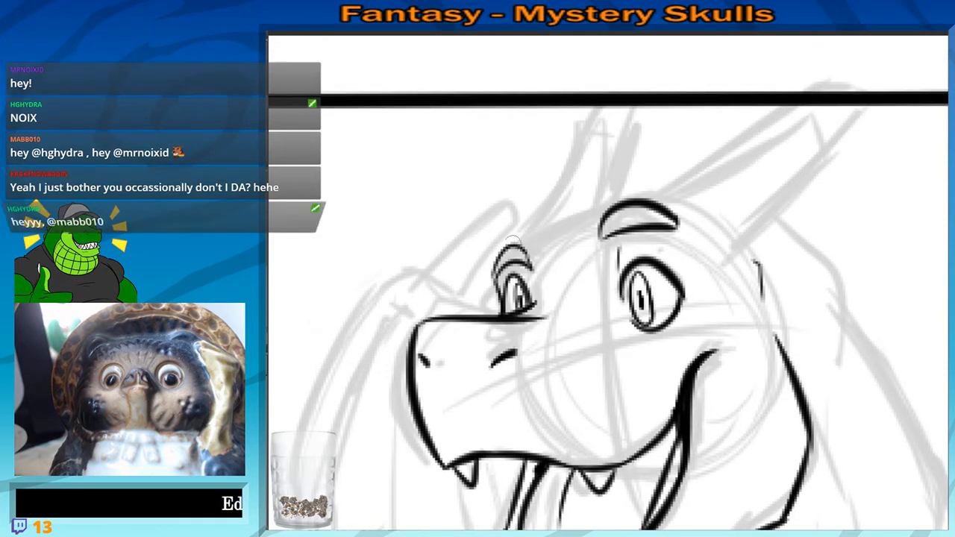
{"action": "left_click_drag", "start_coordinate": [495, 260], "coordinate": [605, 206]}
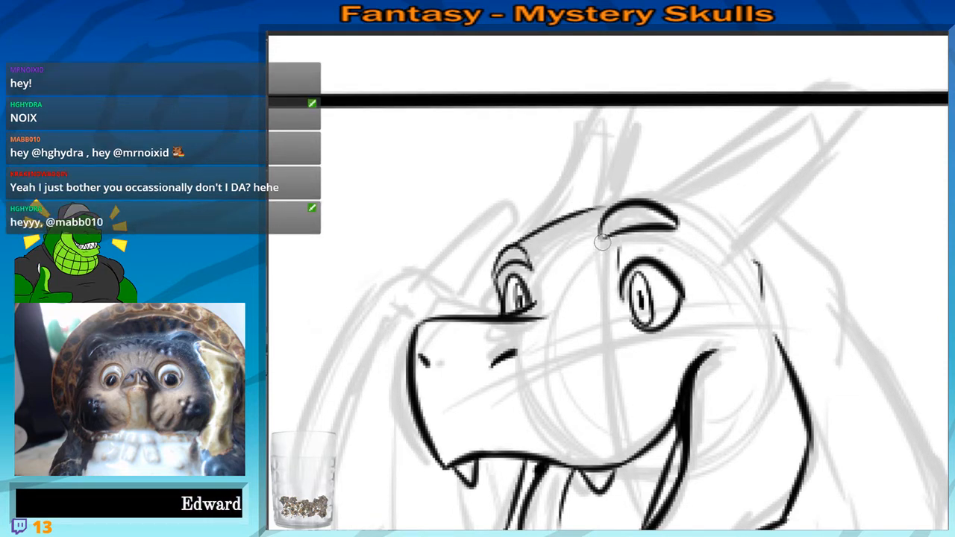
Ink both edges of the near horn between the head and the panel's top border
{"action": "left_click_drag", "start_coordinate": [711, 164], "coordinate": [640, 183]}
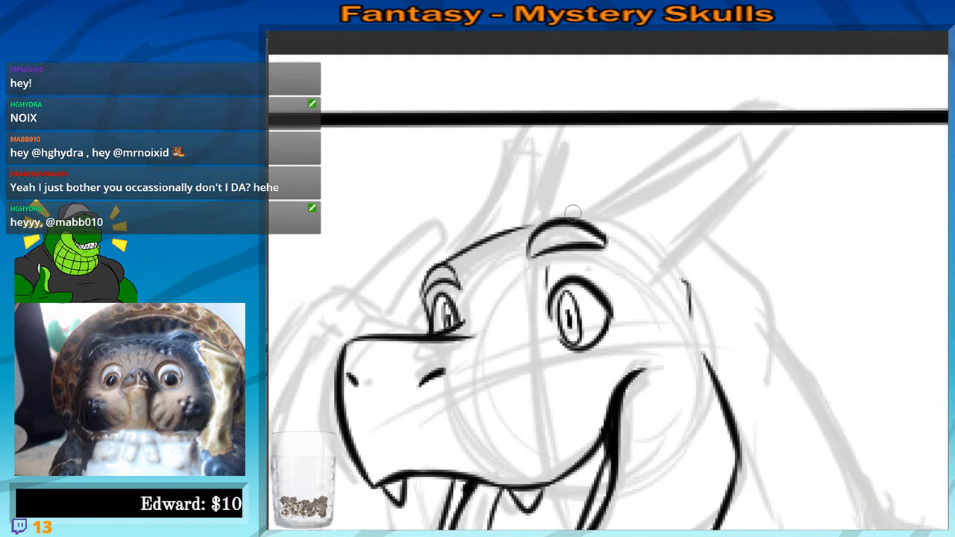
{"action": "left_click_drag", "start_coordinate": [572, 213], "coordinate": [750, 118]}
{"action": "key", "text": "ctrl+z"}
{"action": "left_click_drag", "start_coordinate": [579, 214], "coordinate": [732, 117]}
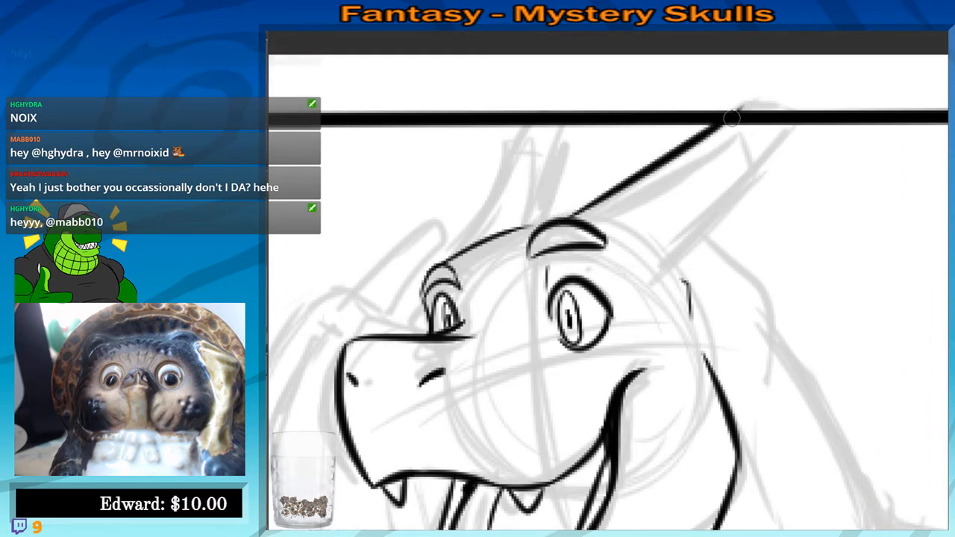
{"action": "key", "text": "ctrl+z"}
{"action": "left_click_drag", "start_coordinate": [574, 216], "coordinate": [718, 122]}
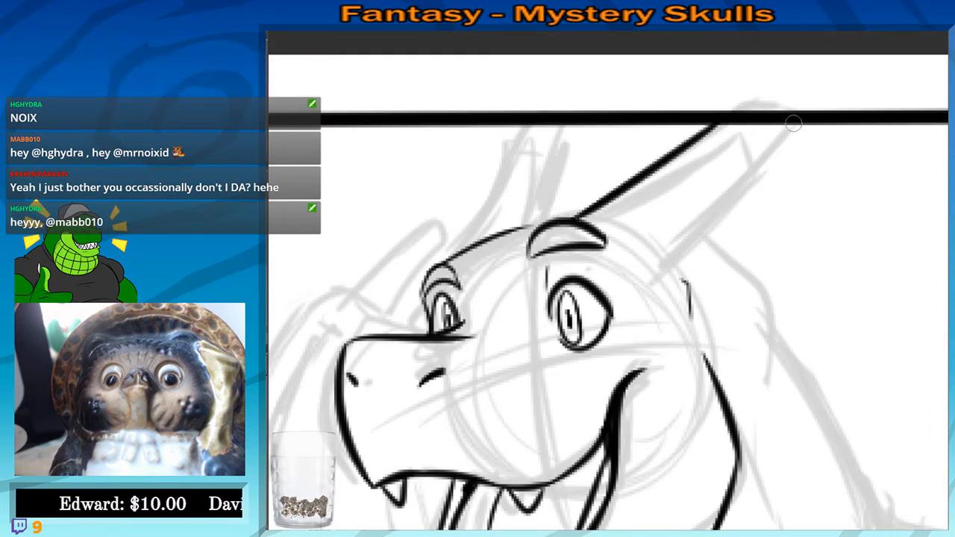
{"action": "mouse_move", "coordinate": [793, 123]}
{"action": "left_mouse_down"}
{"action": "mouse_move", "coordinate": [648, 279]}
{"action": "mouse_move", "coordinate": [738, 252]}
{"action": "left_mouse_up"}
Ink both edges of the far horn from the top border down to the forehead, extending the forehead line behind the near eyebrow
{"action": "mouse_move", "coordinate": [522, 238]}
{"action": "left_mouse_down"}
{"action": "mouse_move", "coordinate": [625, 109]}
{"action": "mouse_move", "coordinate": [626, 202]}
{"action": "left_mouse_up"}
{"action": "key", "text": "ctrl+z"}
{"action": "left_click_drag", "start_coordinate": [660, 113], "coordinate": [608, 200]}
{"action": "key", "text": "ctrl+z"}
{"action": "left_click_drag", "start_coordinate": [567, 227], "coordinate": [640, 202]}
{"action": "left_click_drag", "start_coordinate": [660, 112], "coordinate": [606, 199]}
{"action": "key", "text": "ctrl+z"}
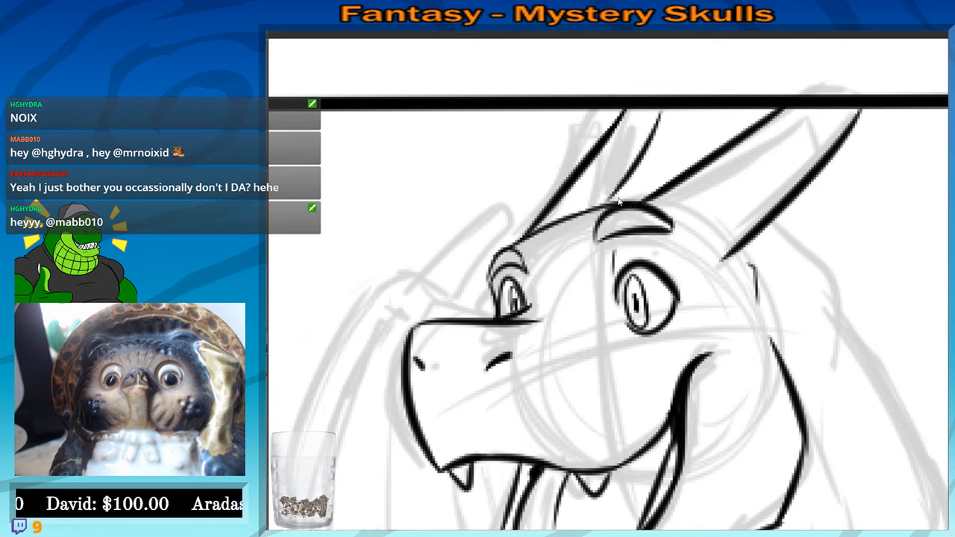
{"action": "key", "text": "ctrl+z"}
{"action": "mouse_move", "coordinate": [660, 113]}
{"action": "left_mouse_down"}
{"action": "mouse_move", "coordinate": [605, 199]}
{"action": "mouse_move", "coordinate": [639, 202]}
{"action": "left_mouse_up"}
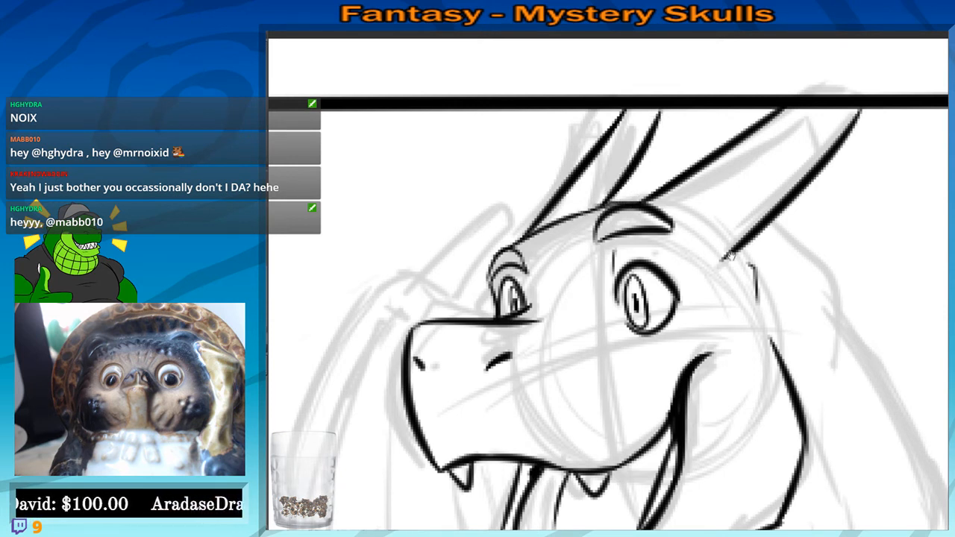
{"action": "left_click_drag", "start_coordinate": [732, 256], "coordinate": [641, 195]}
{"action": "mouse_move", "coordinate": [681, 167]}
{"action": "left_mouse_down"}
{"action": "mouse_move", "coordinate": [753, 247]}
{"action": "mouse_move", "coordinate": [707, 224]}
{"action": "left_mouse_up"}
{"action": "key", "text": "ctrl+z"}
{"action": "left_click_drag", "start_coordinate": [651, 139], "coordinate": [716, 191]}
{"action": "left_click_drag", "start_coordinate": [719, 212], "coordinate": [695, 201]}
{"action": "key", "text": "ctrl+z"}
{"action": "left_click_drag", "start_coordinate": [639, 126], "coordinate": [696, 186]}
{"action": "left_click_drag", "start_coordinate": [710, 220], "coordinate": [682, 200]}
{"action": "key", "text": "ctrl+z"}
{"action": "mouse_move", "coordinate": [608, 107]}
{"action": "left_mouse_down"}
{"action": "mouse_move", "coordinate": [677, 182]}
{"action": "mouse_move", "coordinate": [679, 174]}
{"action": "mouse_move", "coordinate": [645, 178]}
{"action": "left_mouse_up"}
{"action": "left_click_drag", "start_coordinate": [687, 200], "coordinate": [695, 221]}
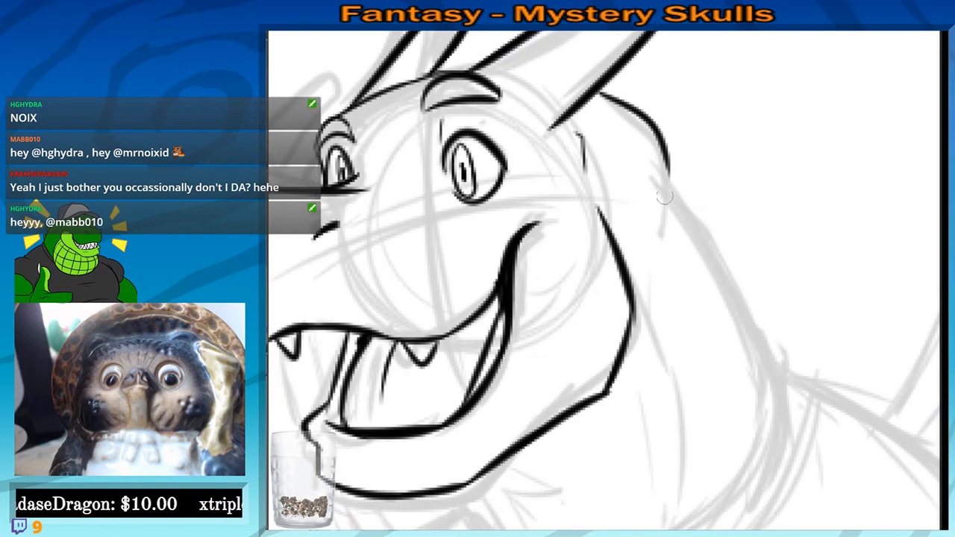
{"action": "key", "text": "ctrl+z"}
Ink the back of the neck as a long curve from behind the near horn down to the shoulder
{"action": "mouse_move", "coordinate": [600, 93]}
{"action": "left_mouse_down"}
{"action": "mouse_move", "coordinate": [639, 123]}
{"action": "mouse_move", "coordinate": [789, 383]}
{"action": "mouse_move", "coordinate": [792, 439]}
{"action": "left_mouse_up"}
{"action": "key", "text": "ctrl+z"}
{"action": "left_click_drag", "start_coordinate": [792, 438], "coordinate": [788, 425]}
{"action": "mouse_move", "coordinate": [625, 107]}
{"action": "left_mouse_down"}
{"action": "mouse_move", "coordinate": [795, 384]}
{"action": "mouse_move", "coordinate": [785, 393]}
{"action": "left_mouse_up"}
{"action": "key", "text": "ctrl+z"}
{"action": "left_click_drag", "start_coordinate": [625, 103], "coordinate": [785, 370]}
{"action": "left_click_drag", "start_coordinate": [761, 415], "coordinate": [761, 385]}
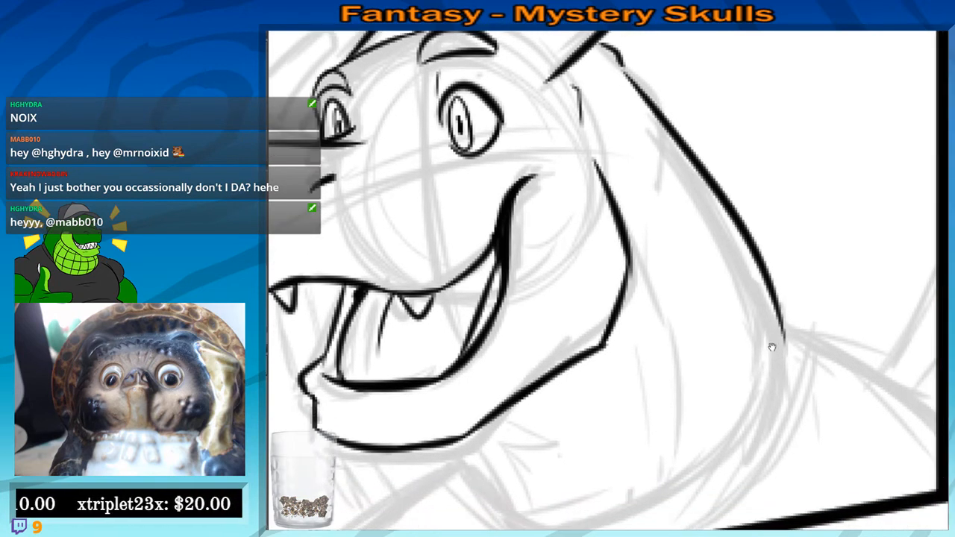
{"action": "key", "text": "ctrl+z"}
{"action": "mouse_move", "coordinate": [626, 66]}
{"action": "left_mouse_down"}
{"action": "mouse_move", "coordinate": [768, 352]}
{"action": "mouse_move", "coordinate": [750, 328]}
{"action": "left_mouse_up"}
Ink a thick curved neck line down from the back of the jaw, plus short thin crease lines on the throat
{"action": "left_click_drag", "start_coordinate": [695, 350], "coordinate": [783, 242]}
{"action": "left_click_drag", "start_coordinate": [718, 135], "coordinate": [735, 382]}
{"action": "key", "text": "ctrl+z"}
{"action": "left_click_drag", "start_coordinate": [718, 137], "coordinate": [743, 379]}
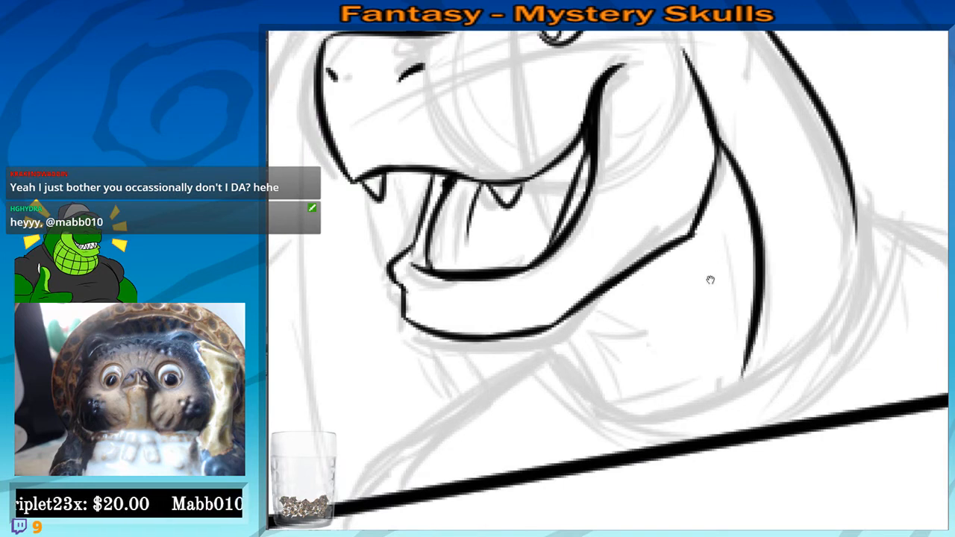
{"action": "left_click_drag", "start_coordinate": [693, 250], "coordinate": [706, 382]}
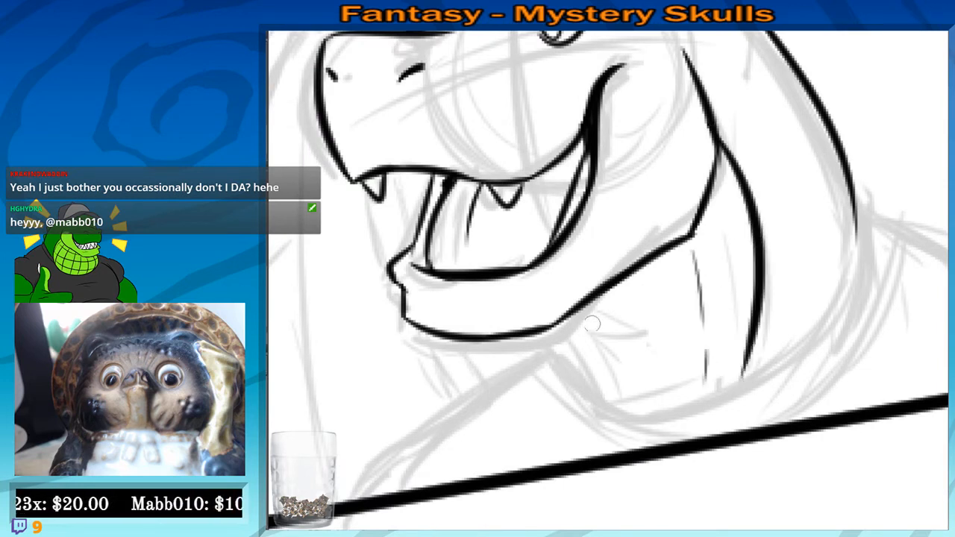
{"action": "mouse_move", "coordinate": [561, 324]}
{"action": "left_mouse_down"}
{"action": "mouse_move", "coordinate": [653, 352]}
{"action": "mouse_move", "coordinate": [665, 395]}
{"action": "left_mouse_up"}
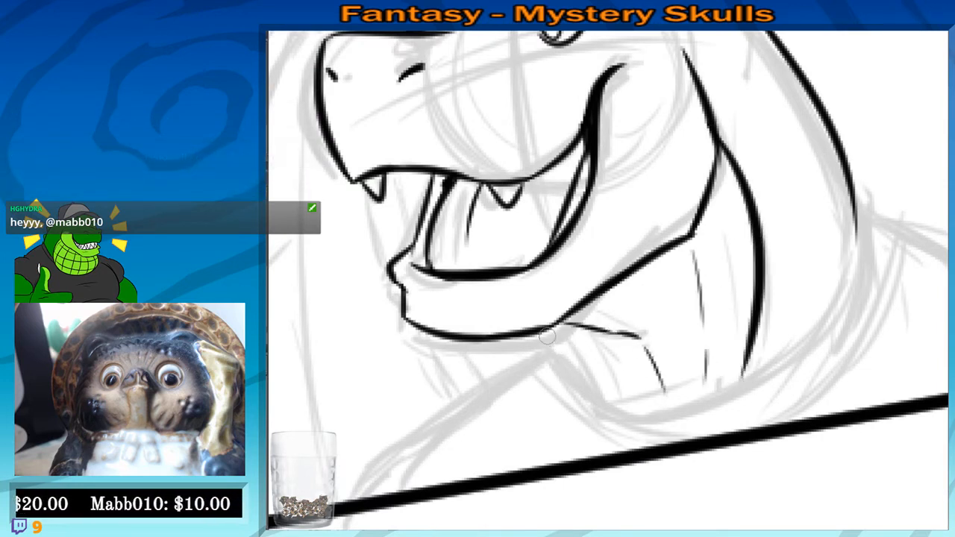
Ink the neckline curving from under the chin round to the back of the neck, and the collar's outer edge beside it
{"action": "left_click_drag", "start_coordinate": [549, 334], "coordinate": [610, 407]}
{"action": "key", "text": "ctrl+z"}
{"action": "key", "text": "ctrl+z"}
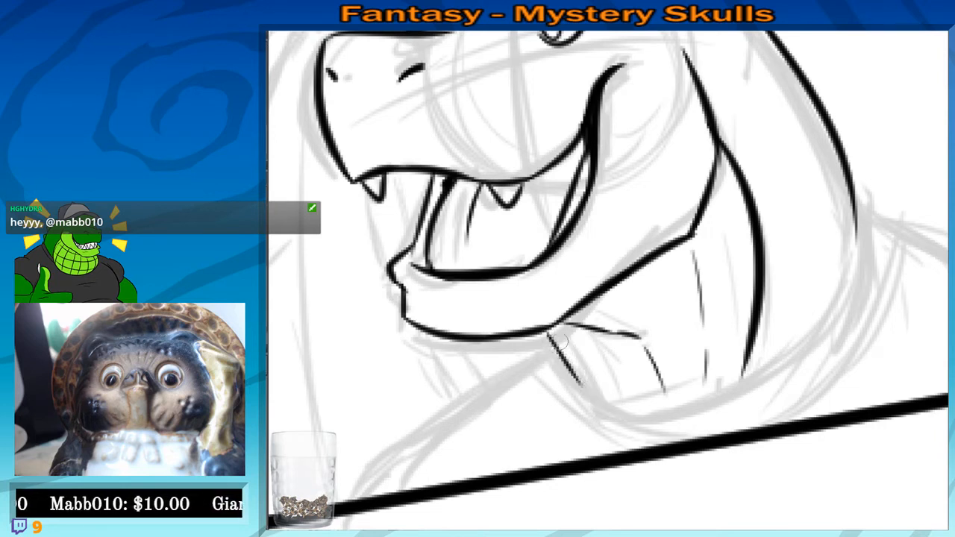
{"action": "mouse_move", "coordinate": [548, 333]}
{"action": "left_mouse_down"}
{"action": "mouse_move", "coordinate": [603, 402]}
{"action": "mouse_move", "coordinate": [683, 422]}
{"action": "left_mouse_up"}
{"action": "left_click_drag", "start_coordinate": [756, 401], "coordinate": [756, 394]}
{"action": "mouse_move", "coordinate": [856, 212]}
{"action": "left_mouse_down"}
{"action": "mouse_move", "coordinate": [743, 385]}
{"action": "mouse_move", "coordinate": [657, 409]}
{"action": "left_mouse_up"}
{"action": "left_click_drag", "start_coordinate": [857, 195], "coordinate": [883, 215]}
{"action": "mouse_move", "coordinate": [883, 241]}
{"action": "left_mouse_down"}
{"action": "mouse_move", "coordinate": [758, 205]}
{"action": "mouse_move", "coordinate": [684, 350]}
{"action": "left_mouse_up"}
Ink the far shoulder sloping from the collar to the panel's bottom border, with the sleeve's edge crossing the arm
{"action": "mouse_move", "coordinate": [421, 315]}
{"action": "left_mouse_down"}
{"action": "mouse_move", "coordinate": [538, 295]}
{"action": "mouse_move", "coordinate": [527, 311]}
{"action": "mouse_move", "coordinate": [572, 351]}
{"action": "left_mouse_up"}
{"action": "key", "text": "ctrl+z"}
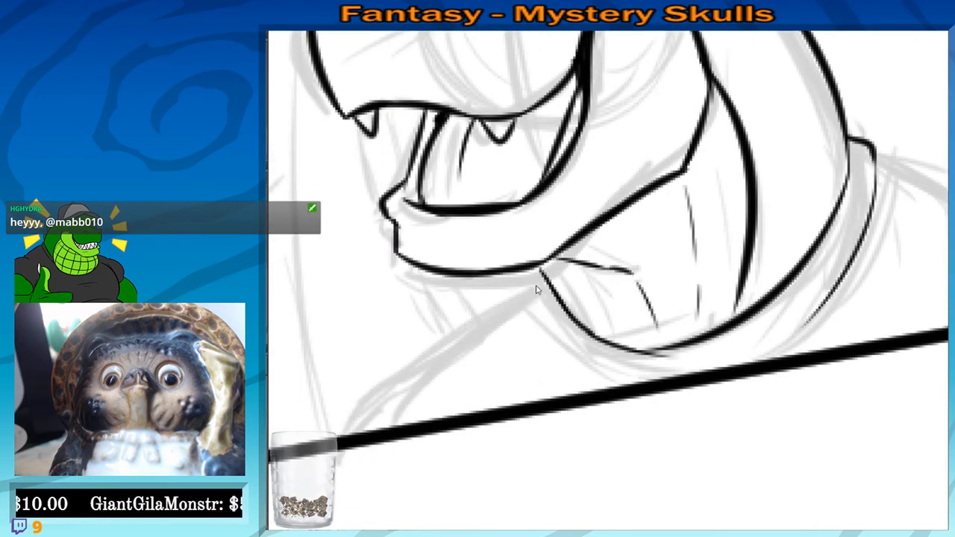
{"action": "mouse_move", "coordinate": [535, 270]}
{"action": "left_mouse_down"}
{"action": "mouse_move", "coordinate": [523, 302]}
{"action": "mouse_move", "coordinate": [555, 329]}
{"action": "mouse_move", "coordinate": [597, 323]}
{"action": "left_mouse_up"}
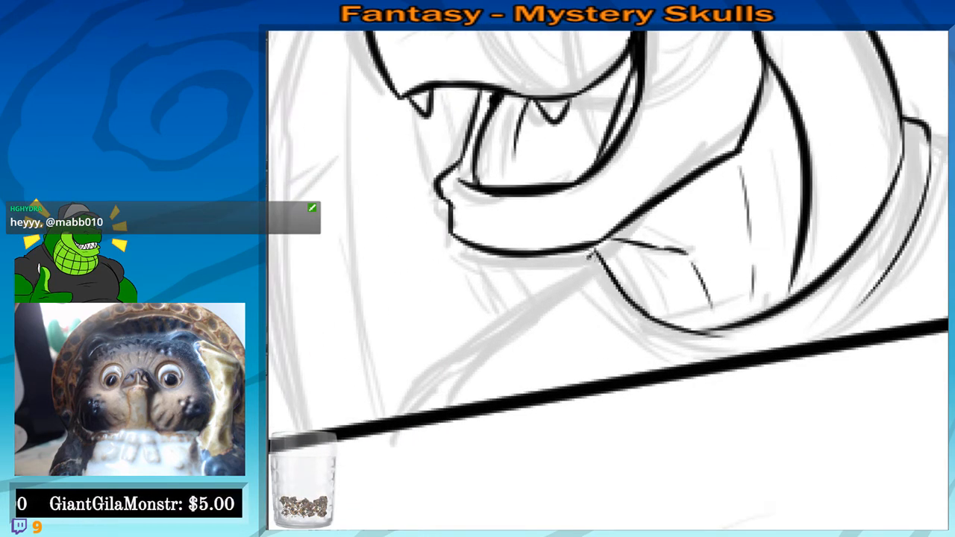
{"action": "mouse_move", "coordinate": [578, 274]}
{"action": "left_mouse_down"}
{"action": "mouse_move", "coordinate": [451, 362]}
{"action": "mouse_move", "coordinate": [455, 380]}
{"action": "mouse_move", "coordinate": [594, 306]}
{"action": "mouse_move", "coordinate": [522, 342]}
{"action": "left_mouse_up"}
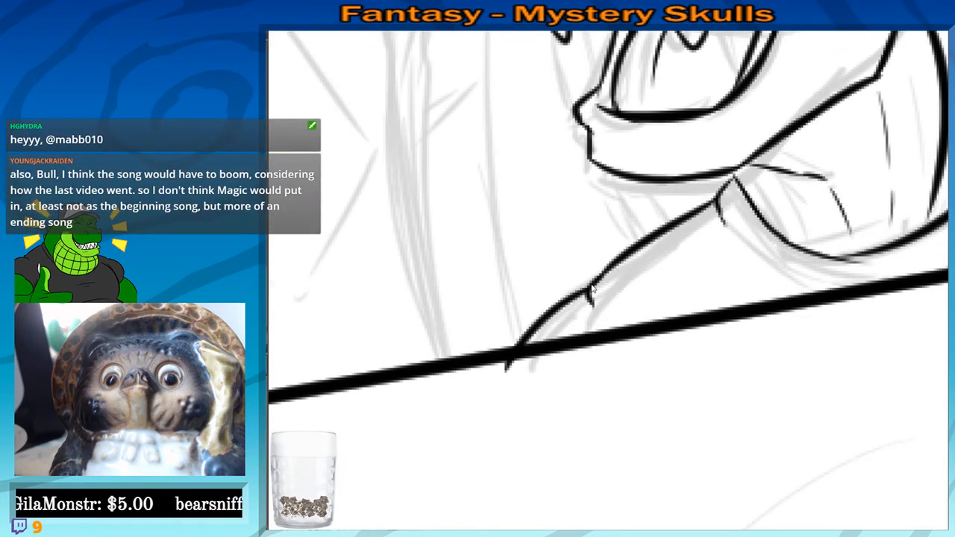
{"action": "key", "text": "ctrl+z"}
{"action": "left_click_drag", "start_coordinate": [588, 290], "coordinate": [524, 339]}
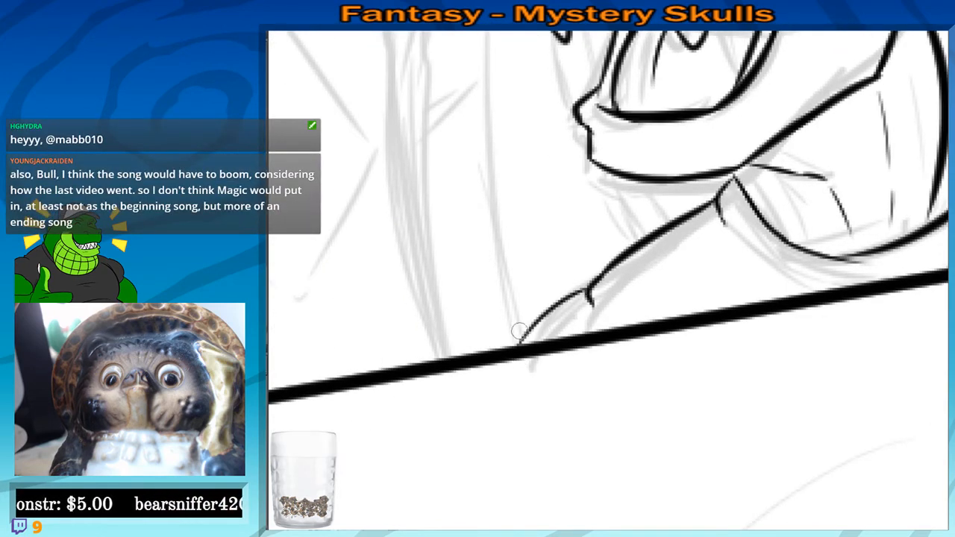
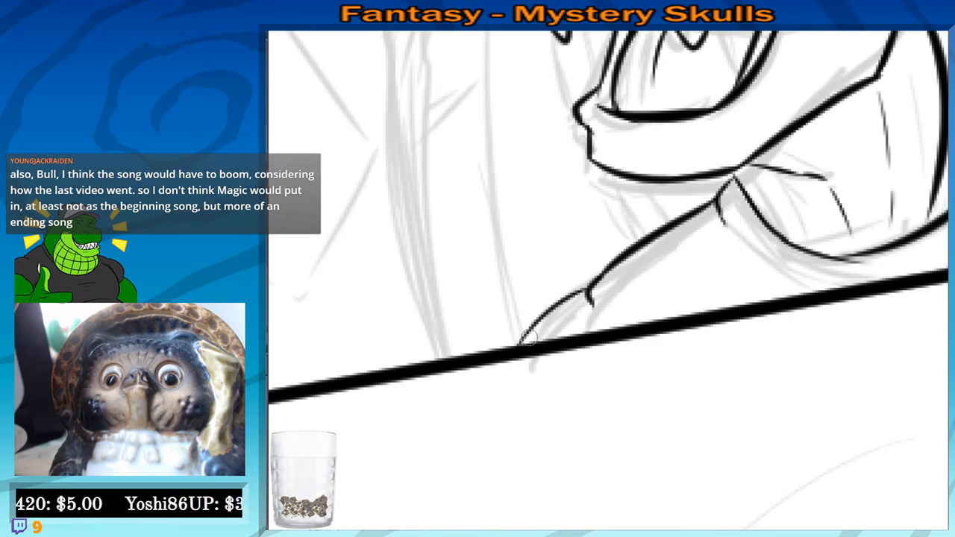
{"action": "left_click_drag", "start_coordinate": [552, 322], "coordinate": [598, 326]}
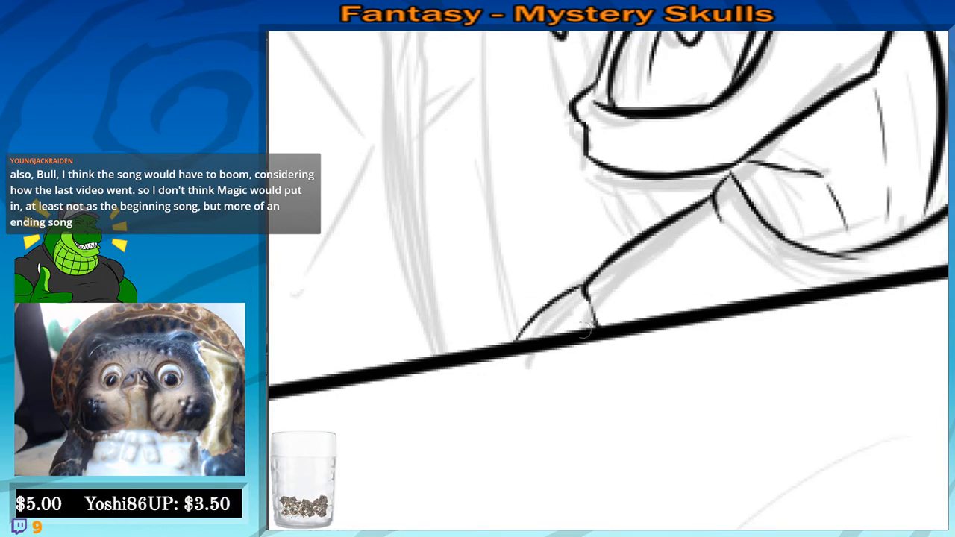
Ink the near shoulder as a smooth curve from the collar's back corner to the panel's side border
{"action": "left_click_drag", "start_coordinate": [820, 295], "coordinate": [493, 378]}
{"action": "left_click_drag", "start_coordinate": [732, 137], "coordinate": [840, 179]}
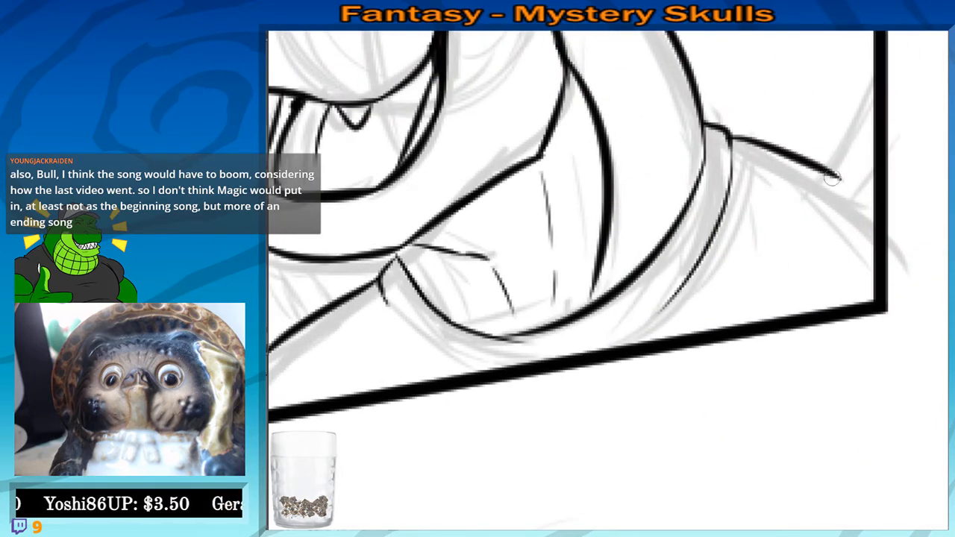
{"action": "left_click_drag", "start_coordinate": [729, 248], "coordinate": [686, 269]}
{"action": "key", "text": "ctrl+z"}
{"action": "left_click_drag", "start_coordinate": [691, 161], "coordinate": [806, 215]}
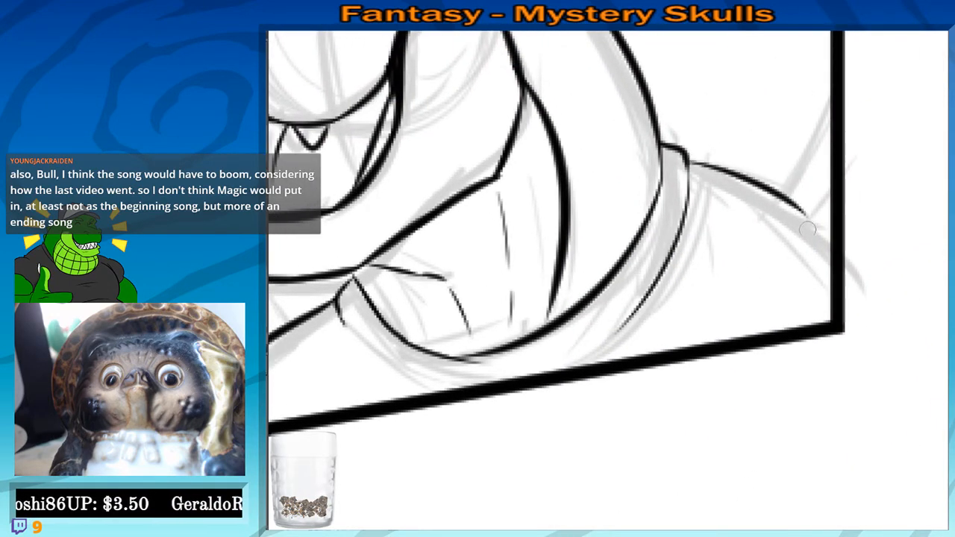
{"action": "key", "text": "ctrl+z"}
{"action": "left_click_drag", "start_coordinate": [686, 162], "coordinate": [826, 222]}
{"action": "key", "text": "ctrl+z"}
{"action": "left_click_drag", "start_coordinate": [691, 161], "coordinate": [848, 231]}
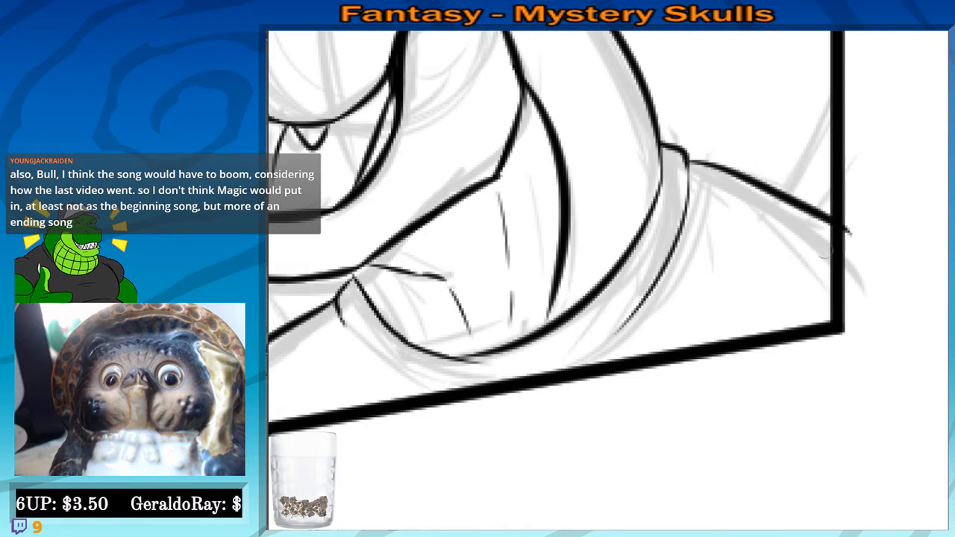
{"action": "left_click_drag", "start_coordinate": [795, 174], "coordinate": [783, 186]}
{"action": "key", "text": "ctrl+z"}
{"action": "mouse_move", "coordinate": [677, 173]}
{"action": "left_mouse_down"}
{"action": "mouse_move", "coordinate": [782, 222]}
{"action": "mouse_move", "coordinate": [824, 255]}
{"action": "left_mouse_up"}
{"action": "left_click_drag", "start_coordinate": [777, 252], "coordinate": [770, 281]}
{"action": "key", "text": "ctrl+z"}
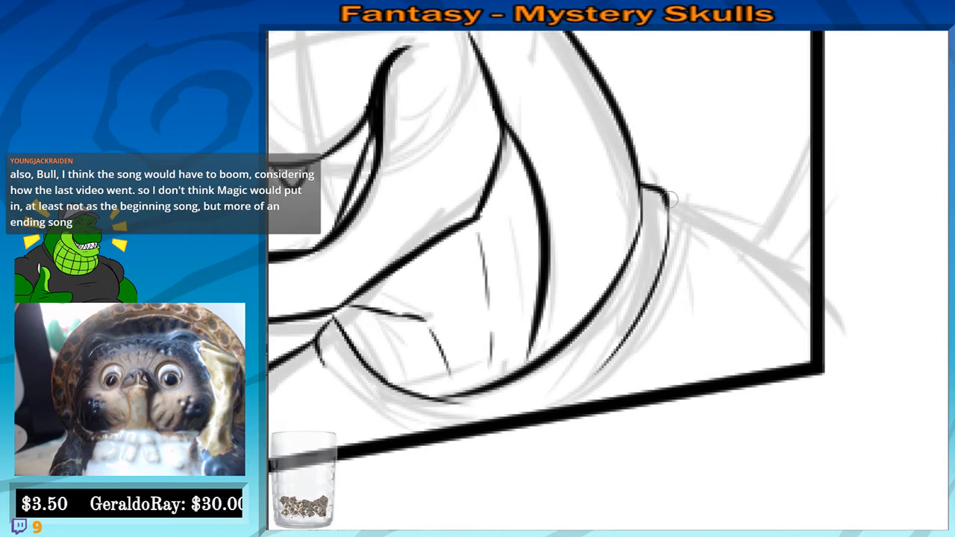
{"action": "left_click_drag", "start_coordinate": [670, 200], "coordinate": [811, 263]}
Ink a short slanted line rising from behind the near shoulder to the panel's side border
{"action": "left_click_drag", "start_coordinate": [699, 206], "coordinate": [651, 281]}
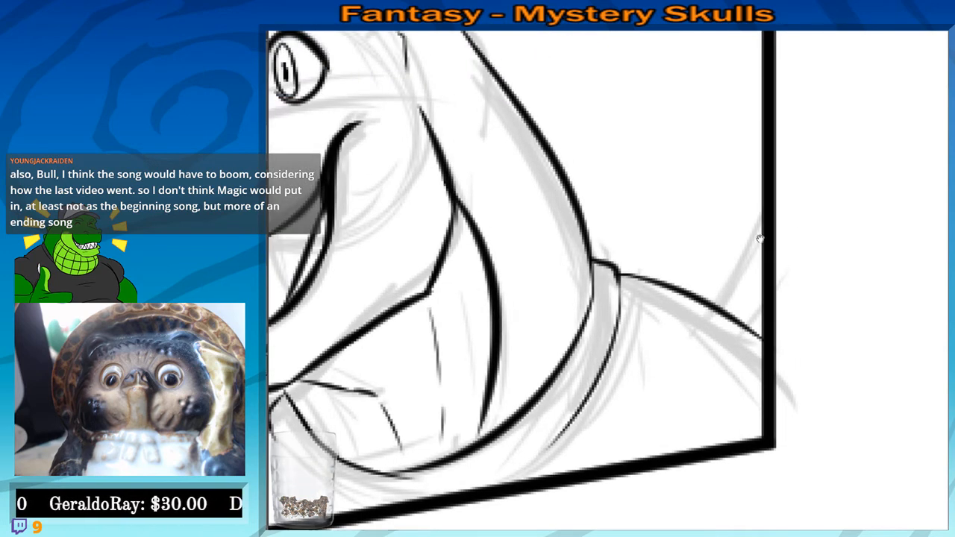
{"action": "mouse_move", "coordinate": [763, 224]}
{"action": "left_mouse_down"}
{"action": "mouse_move", "coordinate": [721, 299]}
{"action": "mouse_move", "coordinate": [763, 218]}
{"action": "left_mouse_up"}
{"action": "left_click_drag", "start_coordinate": [765, 262], "coordinate": [757, 226]}
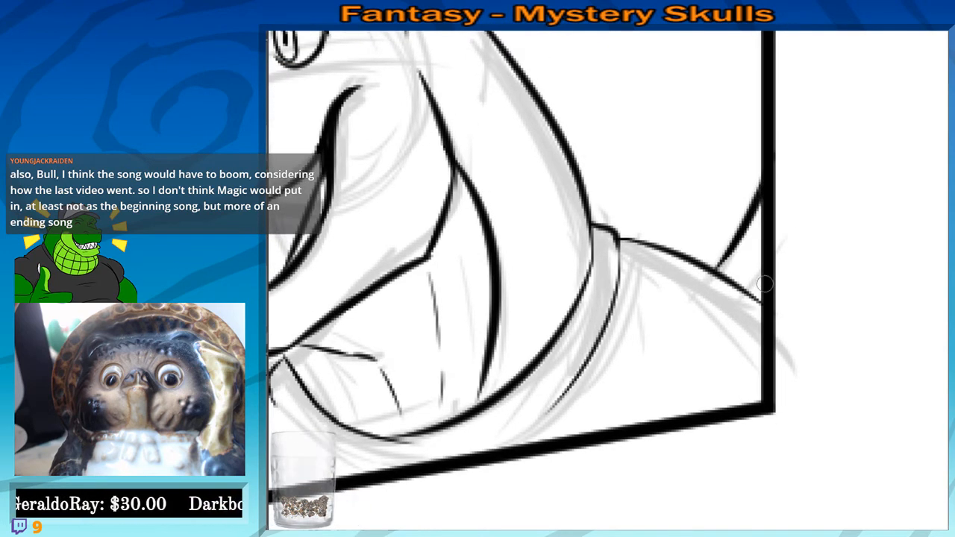
{"action": "left_click_drag", "start_coordinate": [763, 285], "coordinate": [750, 296]}
{"action": "mouse_move", "coordinate": [707, 272]}
{"action": "left_mouse_down"}
{"action": "mouse_move", "coordinate": [841, 227]}
{"action": "mouse_move", "coordinate": [880, 250]}
{"action": "left_mouse_up"}
{"action": "key", "text": "ctrl+z"}
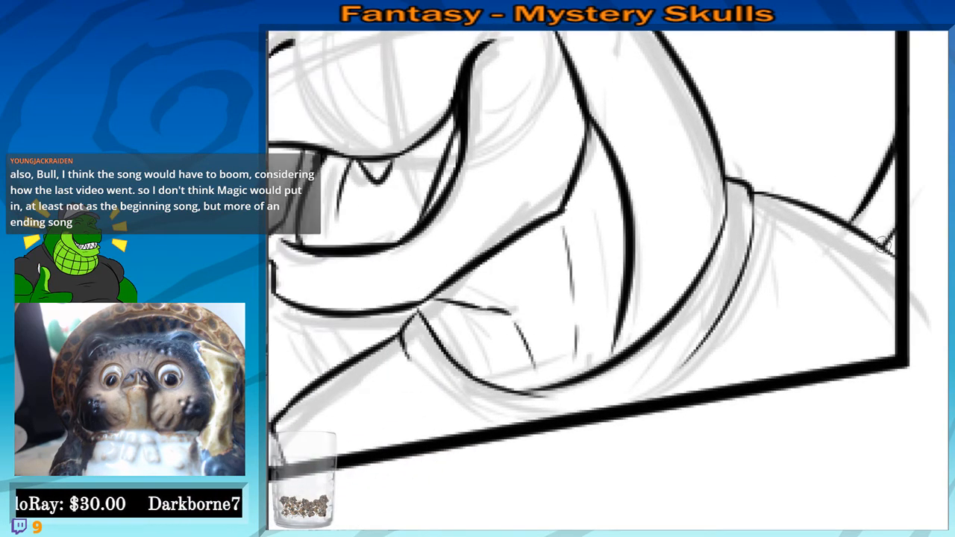
{"action": "mouse_move", "coordinate": [579, 363]}
{"action": "left_mouse_down"}
{"action": "mouse_move", "coordinate": [631, 330]}
{"action": "mouse_move", "coordinate": [843, 330]}
{"action": "left_mouse_up"}
{"action": "scroll", "coordinate": [704, 273], "scroll_direction": "down", "scroll_amount": 3}
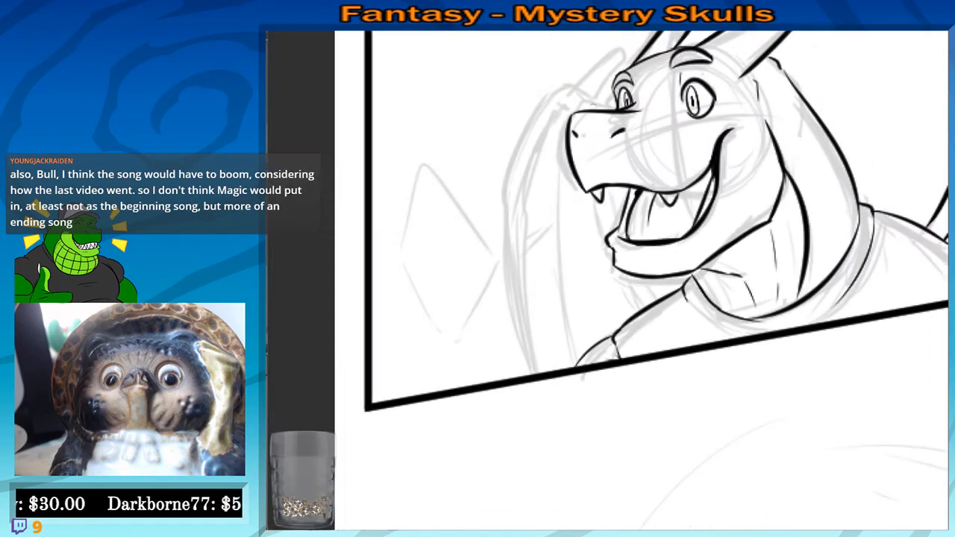
Ink the claw at the top of the far wing behind the snout, with its two long edges and its tip
{"action": "mouse_move", "coordinate": [560, 64]}
{"action": "left_mouse_down"}
{"action": "mouse_move", "coordinate": [560, 193]}
{"action": "mouse_move", "coordinate": [614, 162]}
{"action": "mouse_move", "coordinate": [590, 225]}
{"action": "left_mouse_up"}
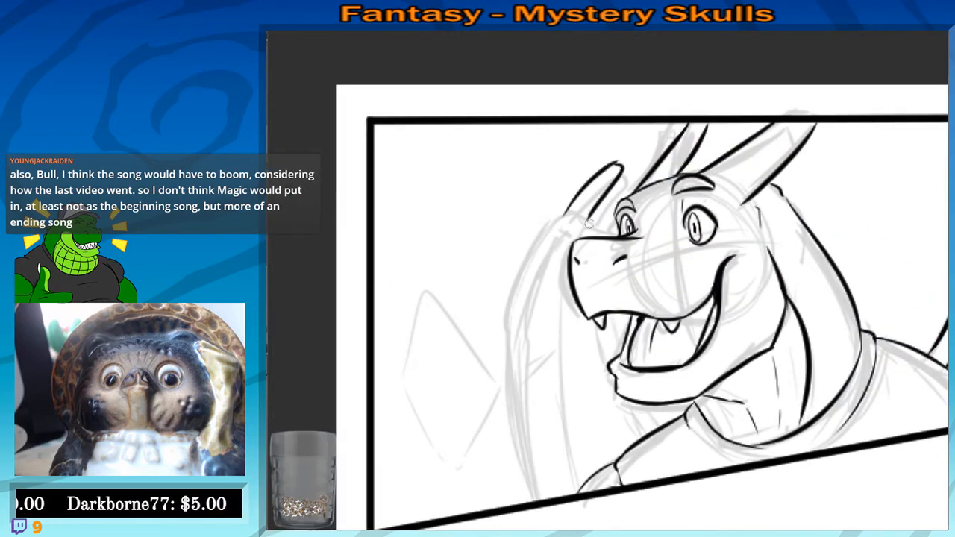
{"action": "key", "text": "ctrl+z"}
{"action": "left_click_drag", "start_coordinate": [613, 162], "coordinate": [593, 224]}
{"action": "key", "text": "ctrl+z"}
{"action": "left_click_drag", "start_coordinate": [621, 161], "coordinate": [595, 222]}
{"action": "key", "text": "ctrl+z"}
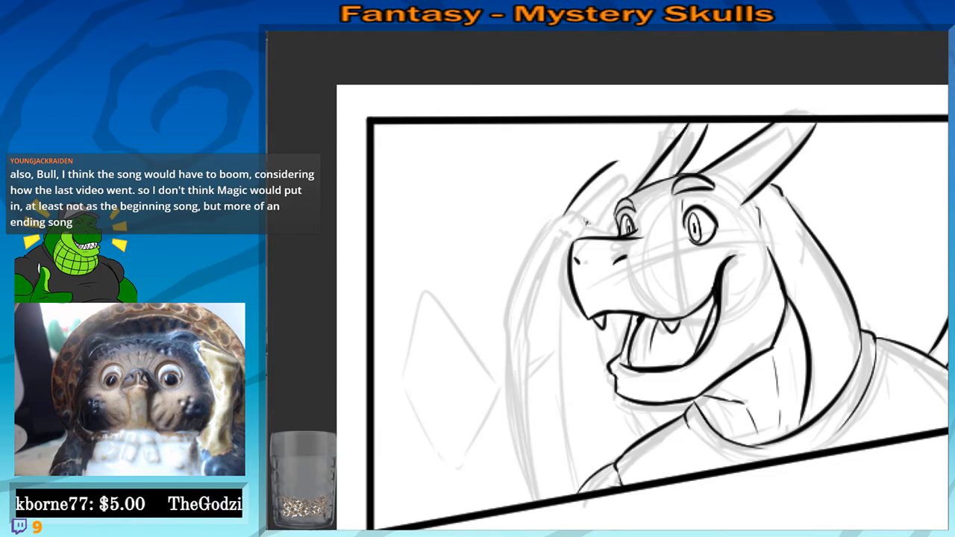
{"action": "left_click_drag", "start_coordinate": [619, 162], "coordinate": [605, 224]}
{"action": "key", "text": "ctrl+z"}
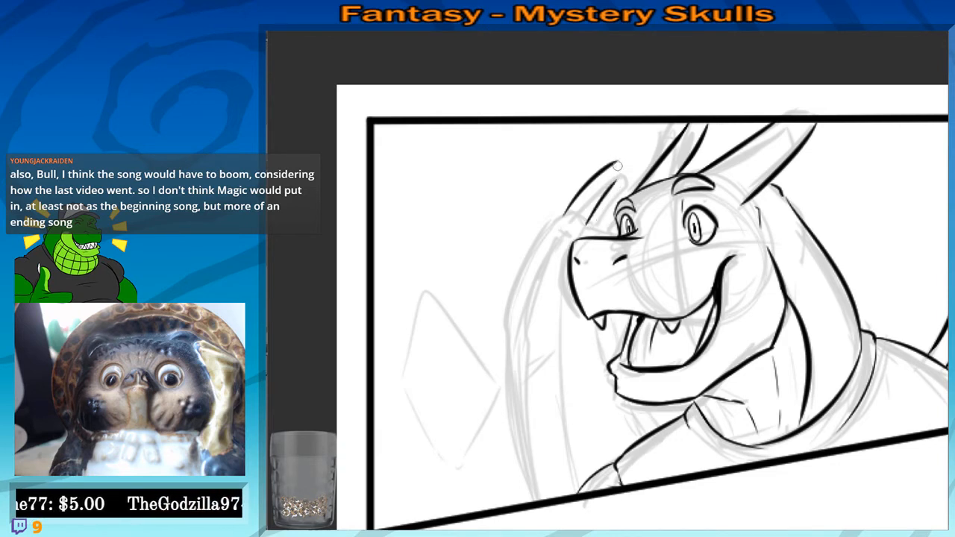
{"action": "mouse_move", "coordinate": [620, 162]}
{"action": "left_mouse_down"}
{"action": "mouse_move", "coordinate": [606, 193]}
{"action": "mouse_move", "coordinate": [620, 167]}
{"action": "left_mouse_up"}
Ink the outer edge of the far wing as a bent line from the claw's base to the panel's bottom border
{"action": "mouse_move", "coordinate": [612, 220]}
{"action": "left_mouse_down"}
{"action": "mouse_move", "coordinate": [608, 210]}
{"action": "mouse_move", "coordinate": [518, 248]}
{"action": "left_mouse_up"}
{"action": "key", "text": "ctrl+z"}
{"action": "mouse_move", "coordinate": [561, 201]}
{"action": "left_mouse_down"}
{"action": "mouse_move", "coordinate": [526, 228]}
{"action": "mouse_move", "coordinate": [521, 246]}
{"action": "mouse_move", "coordinate": [526, 216]}
{"action": "left_mouse_up"}
{"action": "key", "text": "ctrl+z"}
{"action": "key", "text": "ctrl+z"}
{"action": "mouse_move", "coordinate": [561, 178]}
{"action": "left_mouse_down"}
{"action": "mouse_move", "coordinate": [494, 295]}
{"action": "mouse_move", "coordinate": [503, 403]}
{"action": "left_mouse_up"}
{"action": "left_click_drag", "start_coordinate": [494, 423], "coordinate": [489, 389]}
{"action": "key", "text": "ctrl+z"}
{"action": "mouse_move", "coordinate": [512, 216]}
{"action": "left_mouse_down"}
{"action": "mouse_move", "coordinate": [494, 369]}
{"action": "mouse_move", "coordinate": [514, 443]}
{"action": "left_mouse_up"}
{"action": "key", "text": "ctrl+z"}
{"action": "left_click_drag", "start_coordinate": [498, 345], "coordinate": [507, 440]}
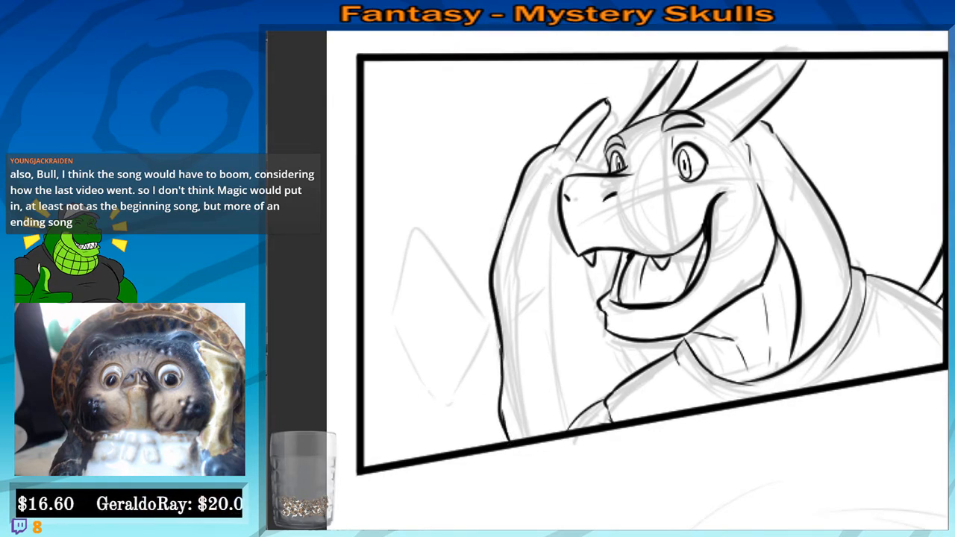
Ink the inner edge of the far wing's arm beside the outer edge, plus the short line joining the claw's base to the snout
{"action": "mouse_move", "coordinate": [557, 170]}
{"action": "left_mouse_down"}
{"action": "mouse_move", "coordinate": [568, 178]}
{"action": "mouse_move", "coordinate": [513, 282]}
{"action": "left_mouse_up"}
{"action": "key", "text": "ctrl+z"}
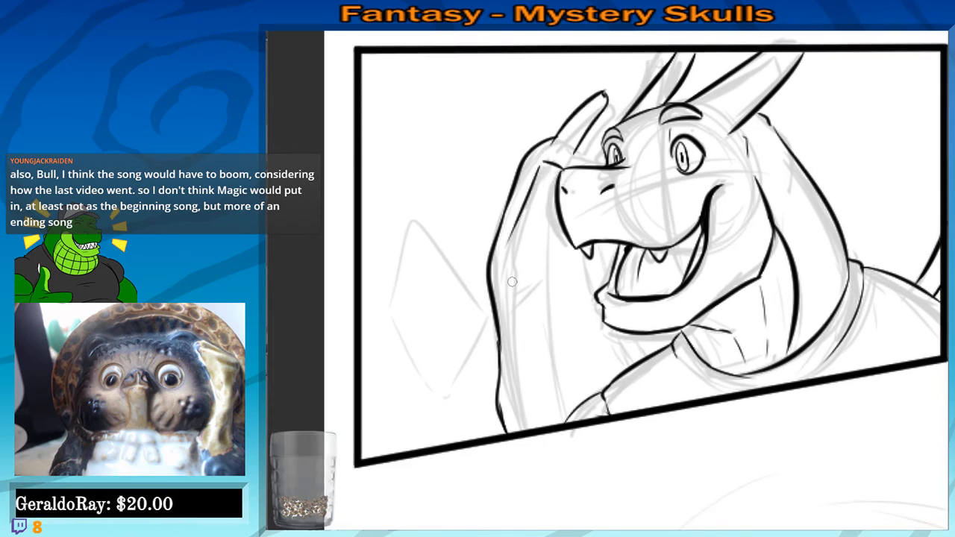
{"action": "key", "text": "ctrl+z"}
{"action": "mouse_move", "coordinate": [544, 155]}
{"action": "left_mouse_down"}
{"action": "mouse_move", "coordinate": [502, 281]}
{"action": "mouse_move", "coordinate": [508, 348]}
{"action": "mouse_move", "coordinate": [498, 267]}
{"action": "mouse_move", "coordinate": [504, 390]}
{"action": "left_mouse_up"}
{"action": "key", "text": "ctrl+z"}
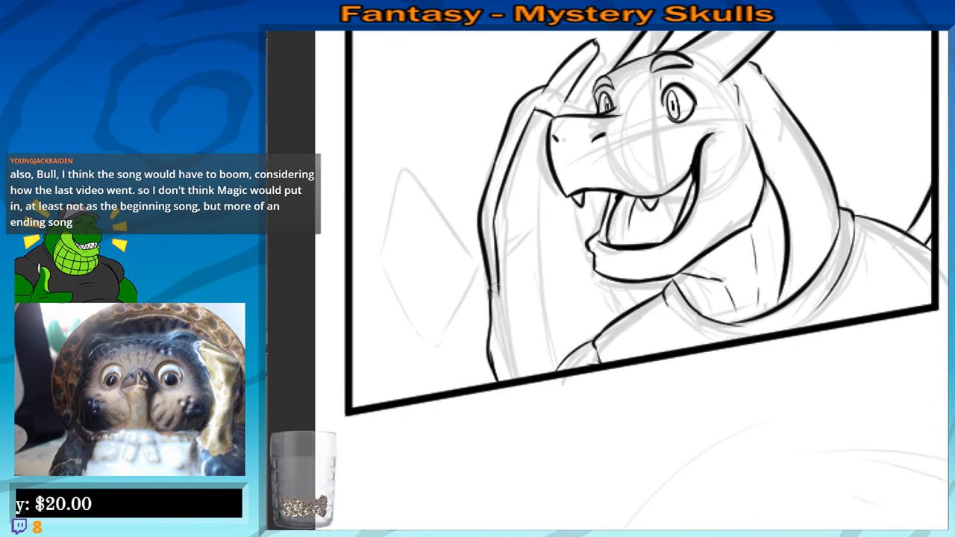
{"action": "left_click_drag", "start_coordinate": [497, 288], "coordinate": [504, 383]}
{"action": "left_click_drag", "start_coordinate": [525, 272], "coordinate": [523, 276]}
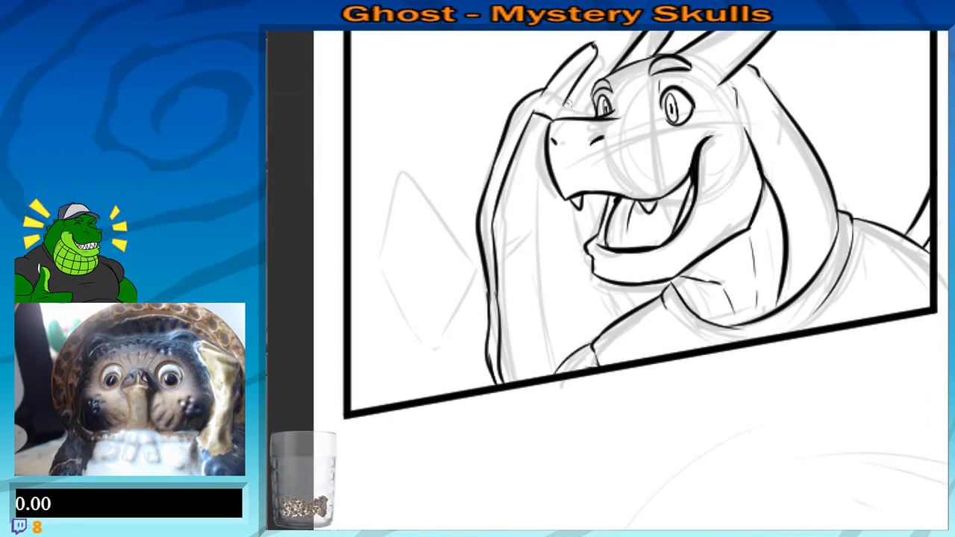
{"action": "left_click_drag", "start_coordinate": [613, 193], "coordinate": [597, 214]}
{"action": "left_click_drag", "start_coordinate": [549, 123], "coordinate": [553, 126]}
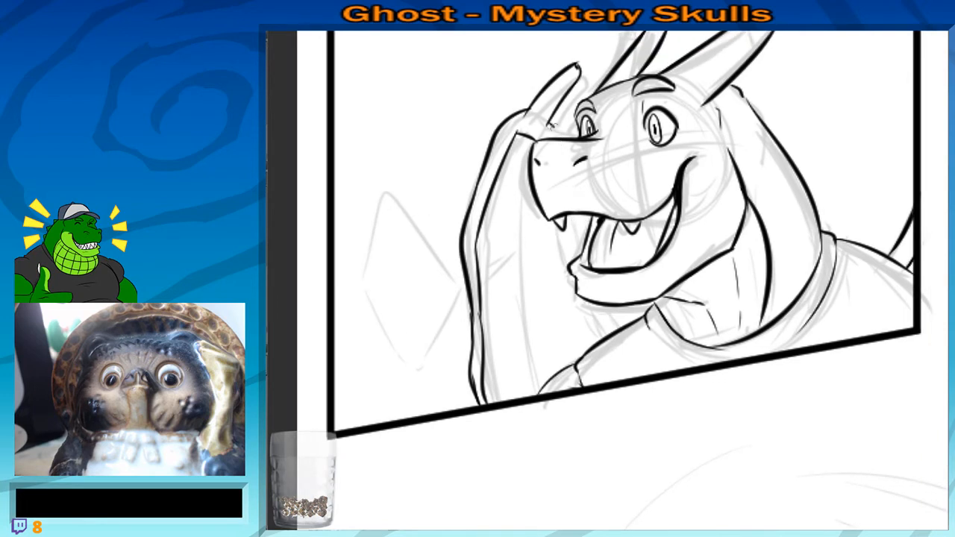
{"action": "left_click_drag", "start_coordinate": [590, 219], "coordinate": [586, 217]}
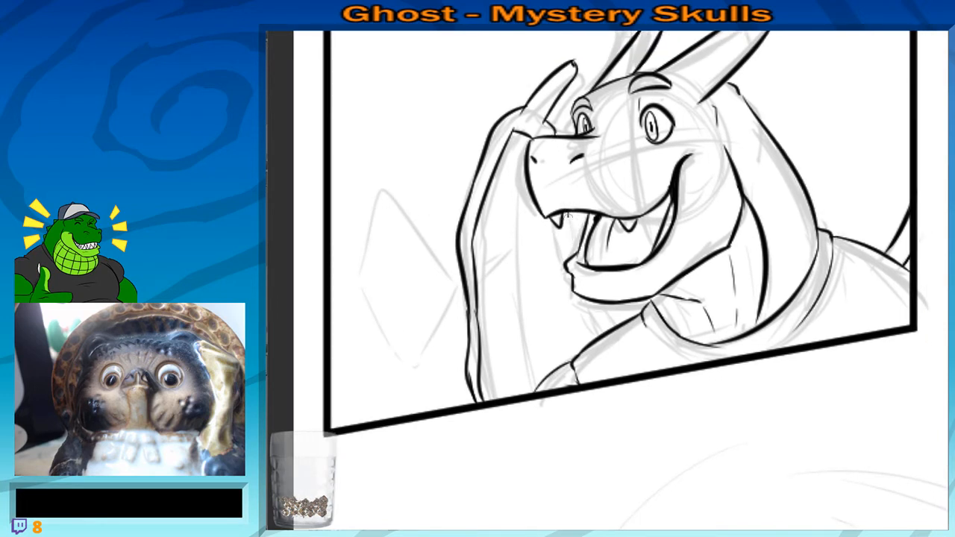
Ink the far edge of the open mouth behind the front fang and the small jagged lines beneath the chin
{"action": "mouse_move", "coordinate": [577, 253]}
{"action": "left_mouse_down"}
{"action": "mouse_move", "coordinate": [575, 239]}
{"action": "mouse_move", "coordinate": [571, 254]}
{"action": "left_mouse_up"}
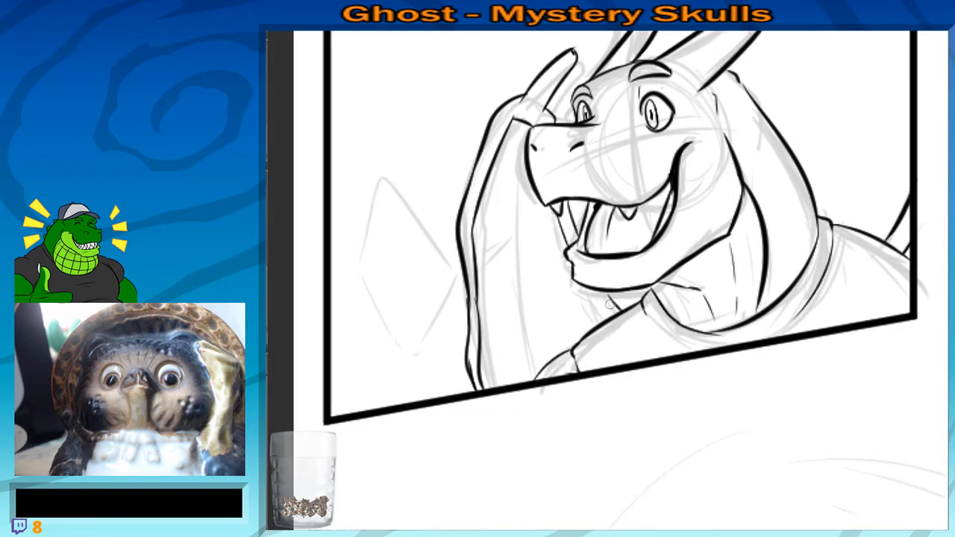
{"action": "mouse_move", "coordinate": [611, 300]}
{"action": "left_mouse_down"}
{"action": "mouse_move", "coordinate": [630, 297]}
{"action": "mouse_move", "coordinate": [611, 319]}
{"action": "left_mouse_up"}
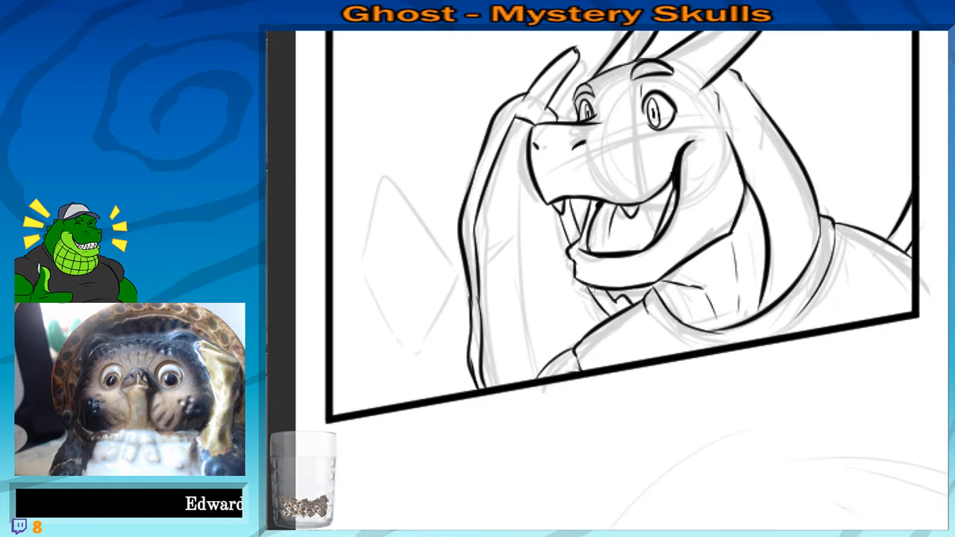
{"action": "mouse_move", "coordinate": [586, 288]}
{"action": "left_mouse_down"}
{"action": "mouse_move", "coordinate": [612, 308]}
{"action": "mouse_move", "coordinate": [575, 267]}
{"action": "left_mouse_up"}
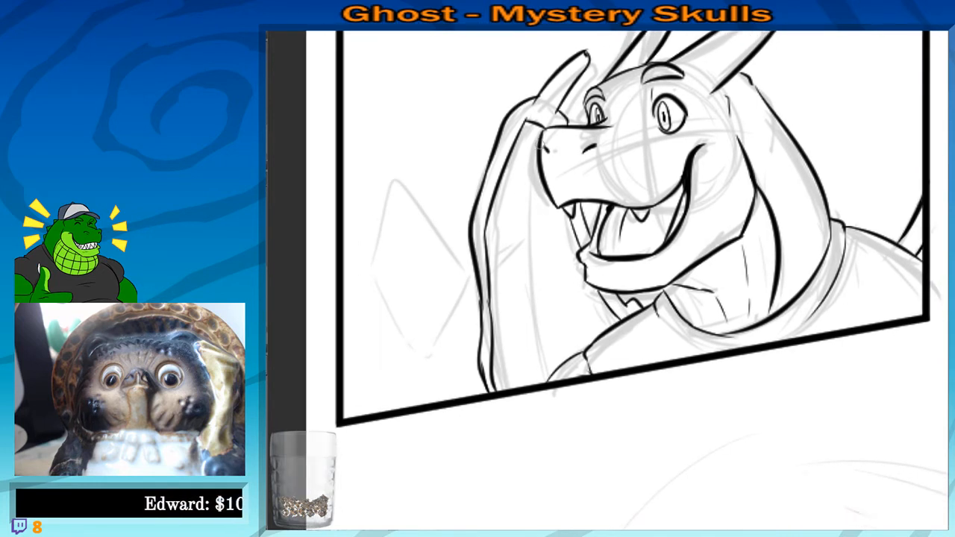
Ink the wing membrane's long edge from behind the snout to the panel's bottom border, erasing what overshoots the border
{"action": "left_click_drag", "start_coordinate": [532, 170], "coordinate": [536, 371]}
{"action": "key", "text": "ctrl+z"}
{"action": "left_click_drag", "start_coordinate": [533, 170], "coordinate": [541, 401]}
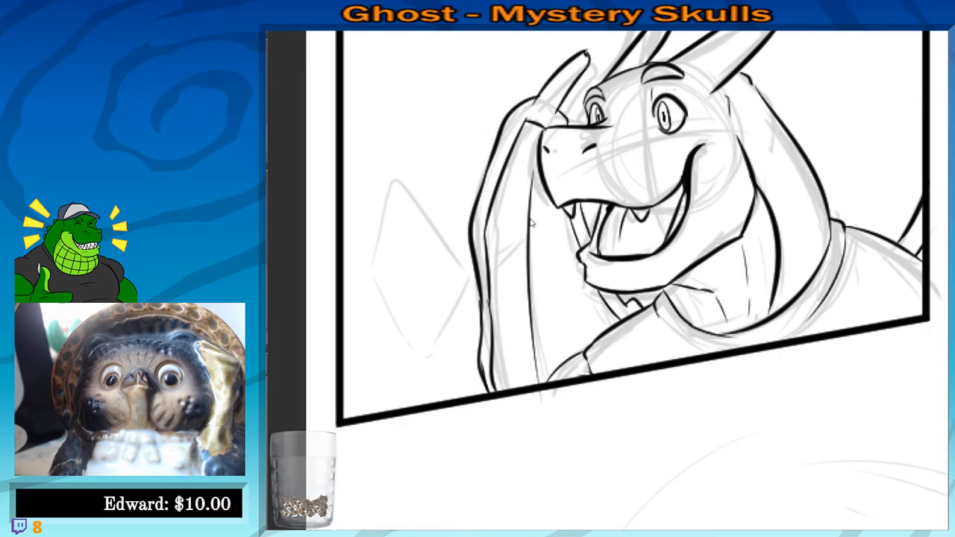
{"action": "key", "text": "ctrl+z"}
{"action": "mouse_move", "coordinate": [532, 173]}
{"action": "left_mouse_down"}
{"action": "mouse_move", "coordinate": [545, 412]}
{"action": "mouse_move", "coordinate": [557, 423]}
{"action": "left_mouse_up"}
{"action": "key", "text": "e"}
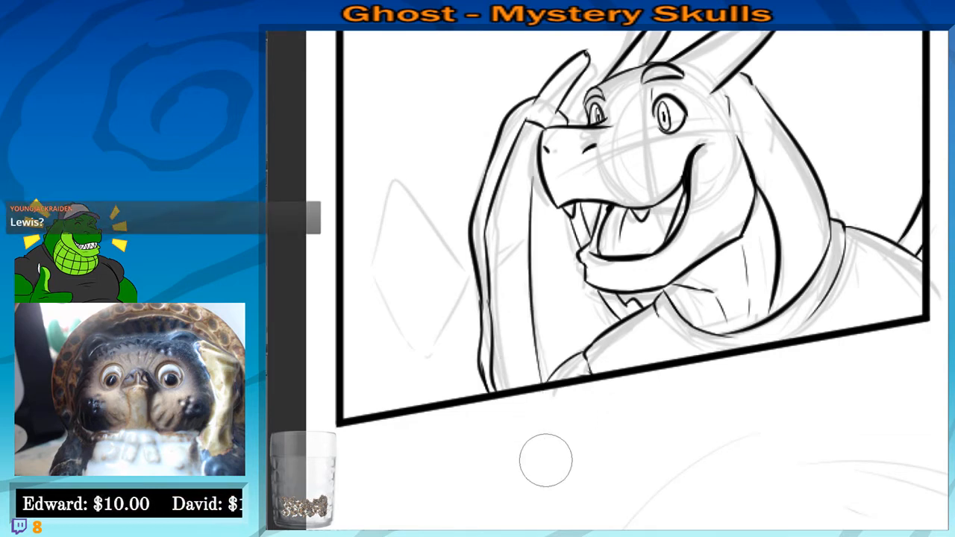
{"action": "left_click_drag", "start_coordinate": [753, 150], "coordinate": [698, 204]}
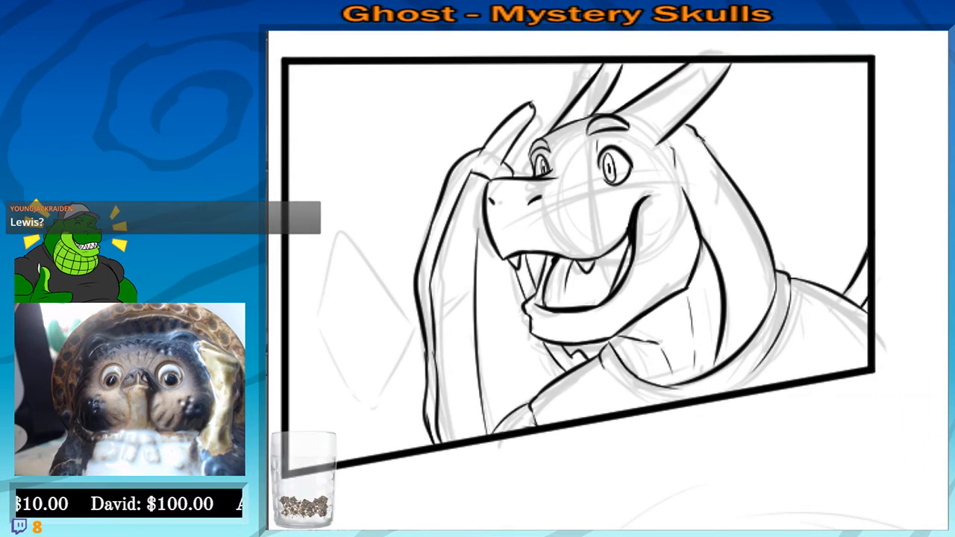
{"action": "left_click_drag", "start_coordinate": [627, 216], "coordinate": [680, 236]}
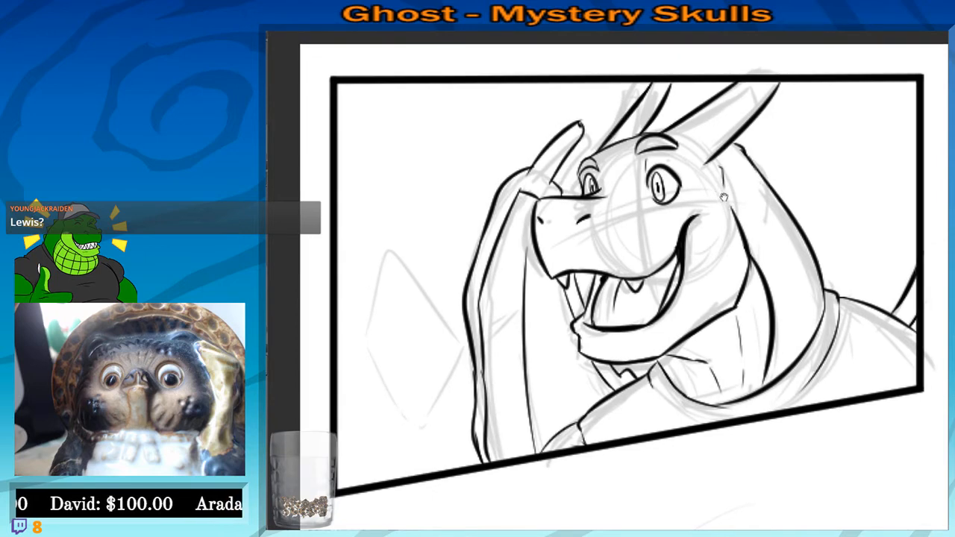
{"action": "left_click_drag", "start_coordinate": [724, 283], "coordinate": [702, 233]}
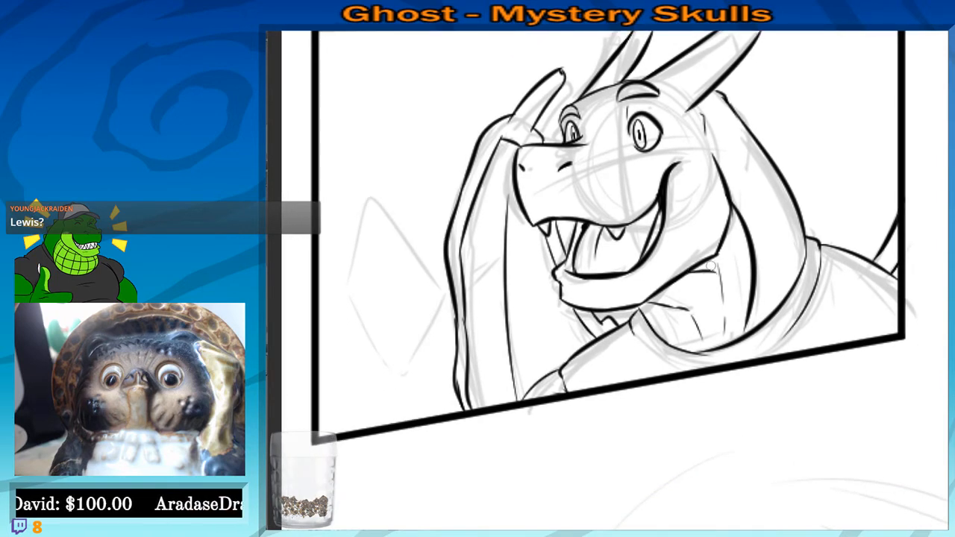
{"action": "scroll", "coordinate": [679, 286], "scroll_direction": "up", "scroll_amount": 1}
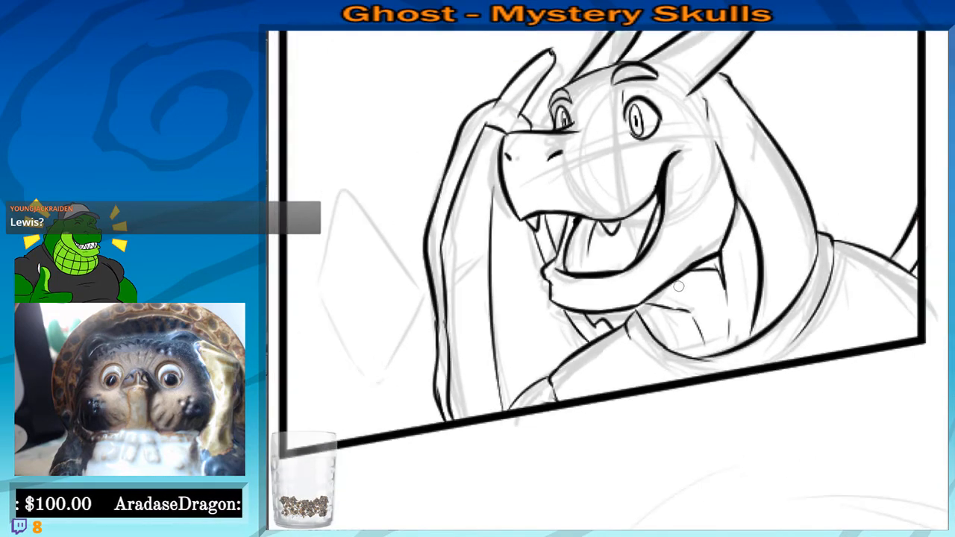
{"action": "key", "text": "ctrl+z"}
{"action": "key", "text": "ctrl+z"}
{"action": "key", "text": "ctrl+z"}
Outline the shadow under the jaw and down the side of the neck, and fill it with solid black
{"action": "left_click_drag", "start_coordinate": [645, 305], "coordinate": [723, 269]}
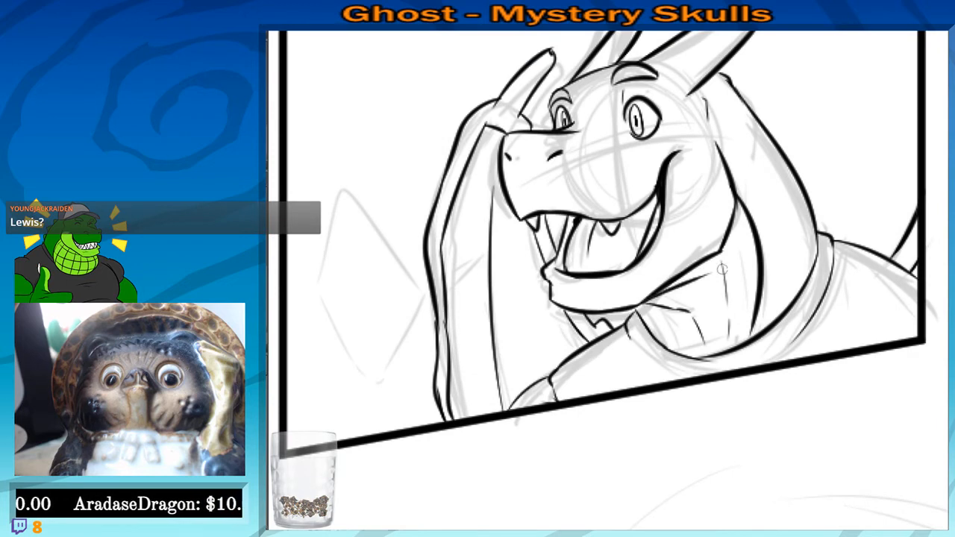
{"action": "left_click_drag", "start_coordinate": [675, 288], "coordinate": [714, 275]}
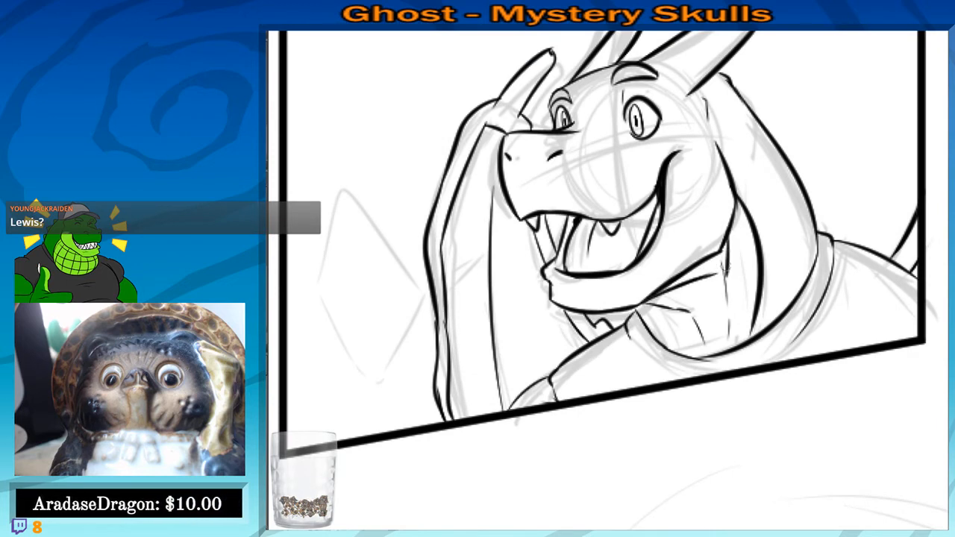
{"action": "mouse_move", "coordinate": [654, 298]}
{"action": "left_mouse_down"}
{"action": "mouse_move", "coordinate": [728, 244]}
{"action": "mouse_move", "coordinate": [705, 273]}
{"action": "mouse_move", "coordinate": [711, 265]}
{"action": "left_mouse_up"}
{"action": "mouse_move", "coordinate": [656, 297]}
{"action": "left_mouse_down"}
{"action": "mouse_move", "coordinate": [726, 259]}
{"action": "mouse_move", "coordinate": [728, 316]}
{"action": "left_mouse_up"}
{"action": "left_click_drag", "start_coordinate": [726, 240], "coordinate": [730, 333]}
{"action": "mouse_move", "coordinate": [722, 273]}
{"action": "left_mouse_down"}
{"action": "mouse_move", "coordinate": [729, 327]}
{"action": "mouse_move", "coordinate": [728, 313]}
{"action": "left_mouse_up"}
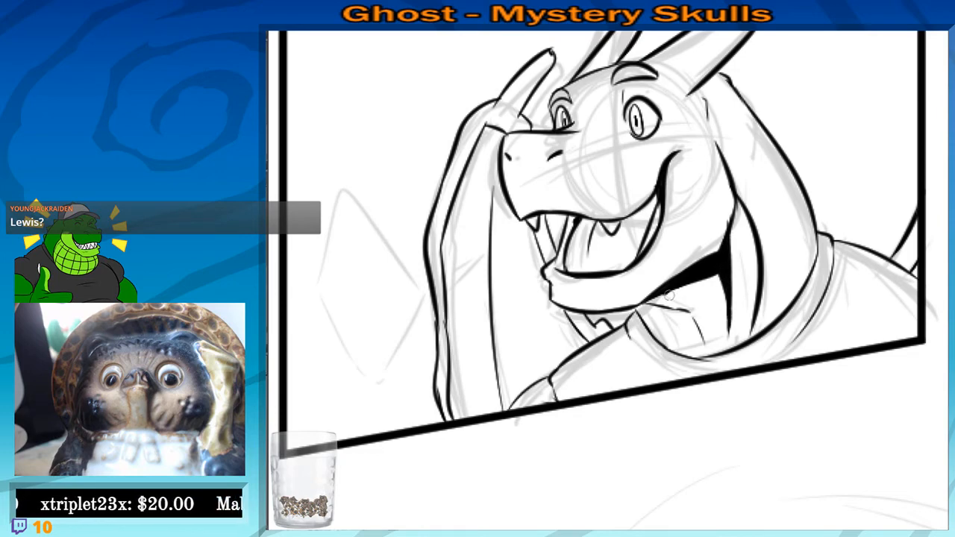
{"action": "mouse_move", "coordinate": [670, 296]}
{"action": "left_mouse_down"}
{"action": "mouse_move", "coordinate": [713, 276]}
{"action": "mouse_move", "coordinate": [685, 286]}
{"action": "mouse_move", "coordinate": [726, 355]}
{"action": "mouse_move", "coordinate": [656, 303]}
{"action": "left_mouse_up"}
Rework the tip of the far wing's claw into a clean, angular end joining its two edges
{"action": "scroll", "coordinate": [685, 340], "scroll_direction": "down", "scroll_amount": 2}
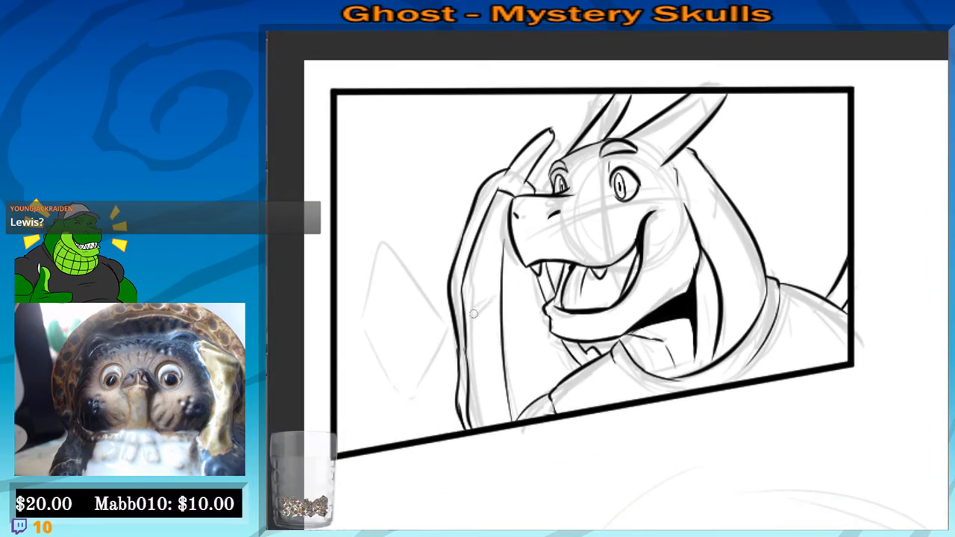
{"action": "left_click_drag", "start_coordinate": [504, 331], "coordinate": [446, 486]}
{"action": "scroll", "coordinate": [483, 309], "scroll_direction": "up", "scroll_amount": 5}
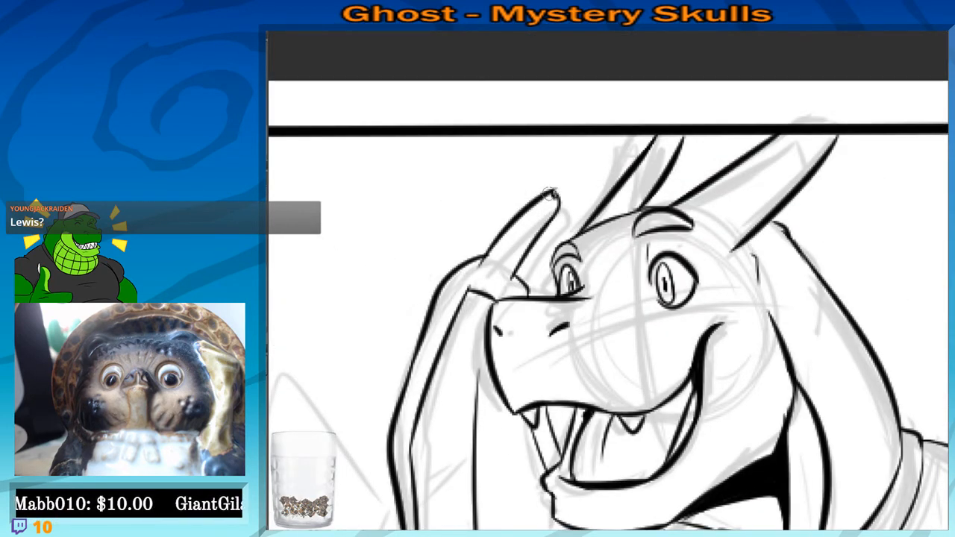
{"action": "left_click_drag", "start_coordinate": [550, 192], "coordinate": [559, 215]}
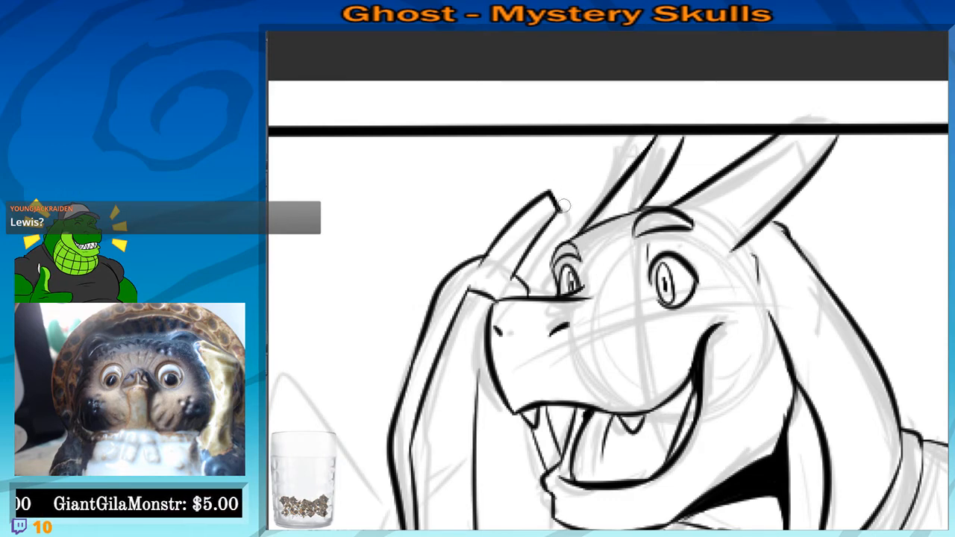
Close the far horn's tip at the panel's top border and redo the horn's back edge
{"action": "scroll", "coordinate": [600, 126], "scroll_direction": "down", "scroll_amount": 2}
{"action": "scroll", "coordinate": [590, 142], "scroll_direction": "down", "scroll_amount": 1}
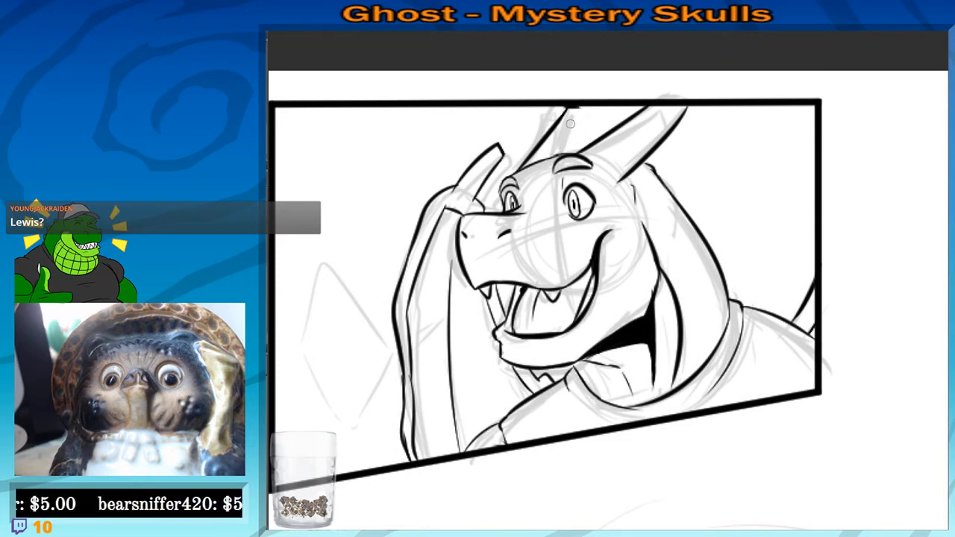
{"action": "key", "text": "ctrl+z"}
{"action": "mouse_move", "coordinate": [588, 109]}
{"action": "left_mouse_down"}
{"action": "mouse_move", "coordinate": [571, 153]}
{"action": "mouse_move", "coordinate": [587, 118]}
{"action": "mouse_move", "coordinate": [562, 153]}
{"action": "mouse_move", "coordinate": [591, 111]}
{"action": "mouse_move", "coordinate": [549, 132]}
{"action": "left_mouse_up"}
{"action": "key", "text": "ctrl+z"}
{"action": "key", "text": "ctrl+z"}
{"action": "scroll", "coordinate": [507, 109], "scroll_direction": "down", "scroll_amount": 2}
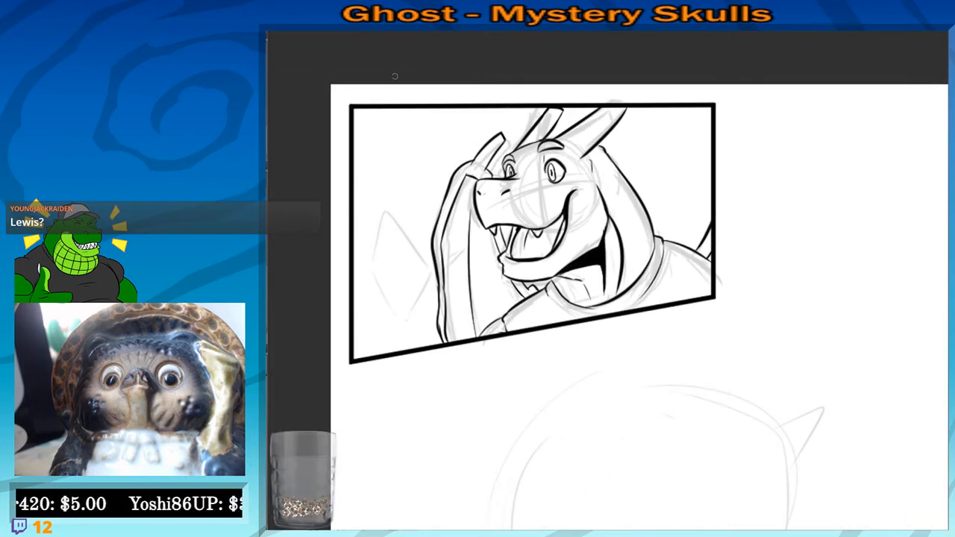
Thicken and clean up the lower part of the far wing's outer edge where it meets the panel's bottom border
{"action": "scroll", "coordinate": [608, 249], "scroll_direction": "down", "scroll_amount": 2}
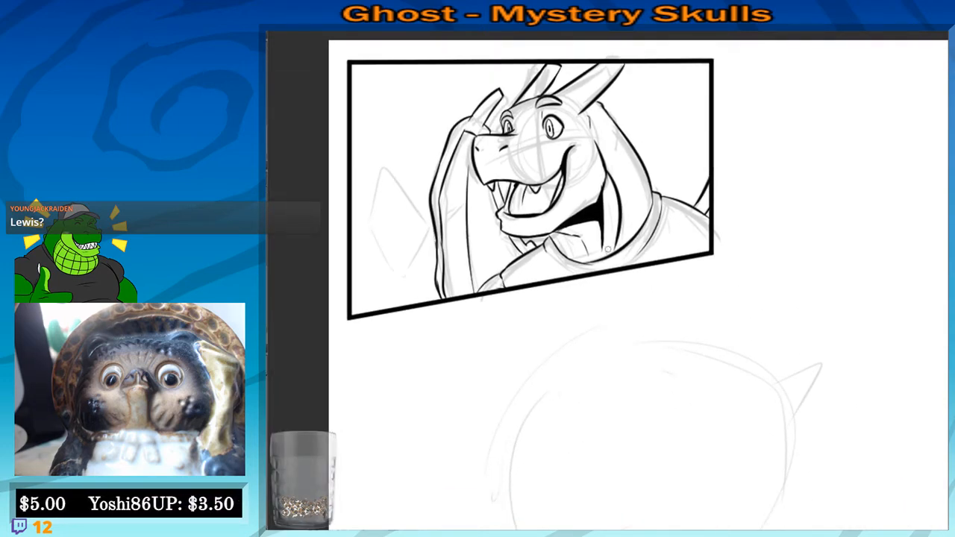
{"action": "scroll", "coordinate": [608, 249], "scroll_direction": "down", "scroll_amount": 1}
{"action": "scroll", "coordinate": [456, 255], "scroll_direction": "up", "scroll_amount": 4}
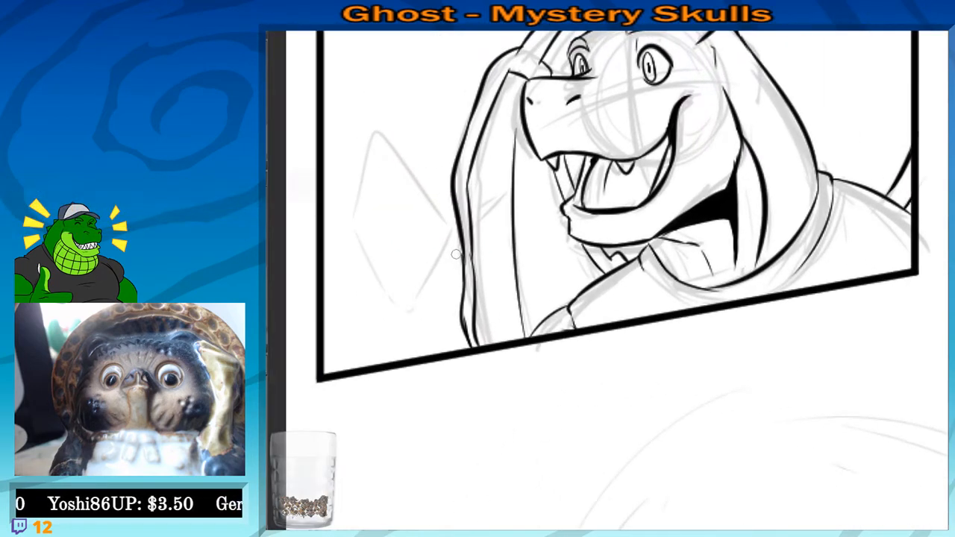
{"action": "scroll", "coordinate": [456, 254], "scroll_direction": "up", "scroll_amount": 2}
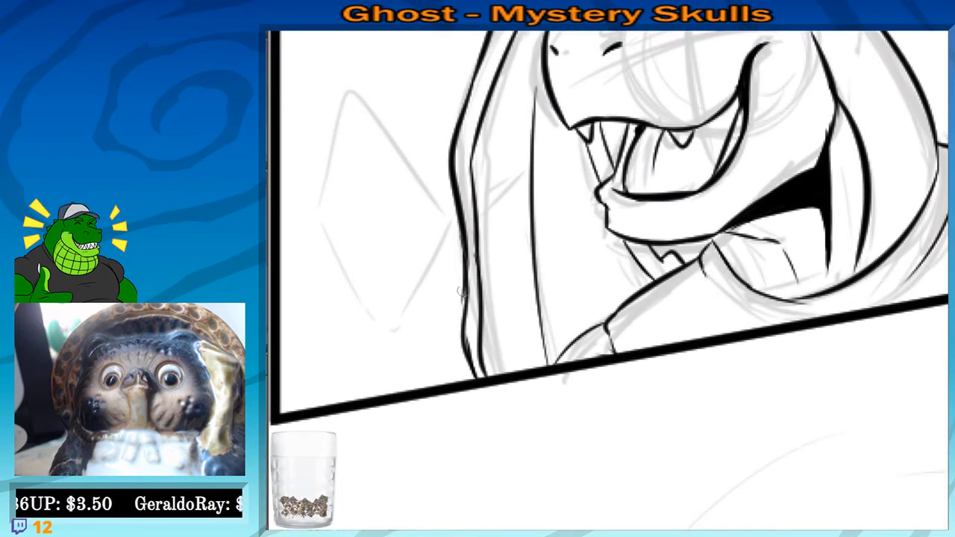
{"action": "left_click_drag", "start_coordinate": [465, 292], "coordinate": [475, 377]}
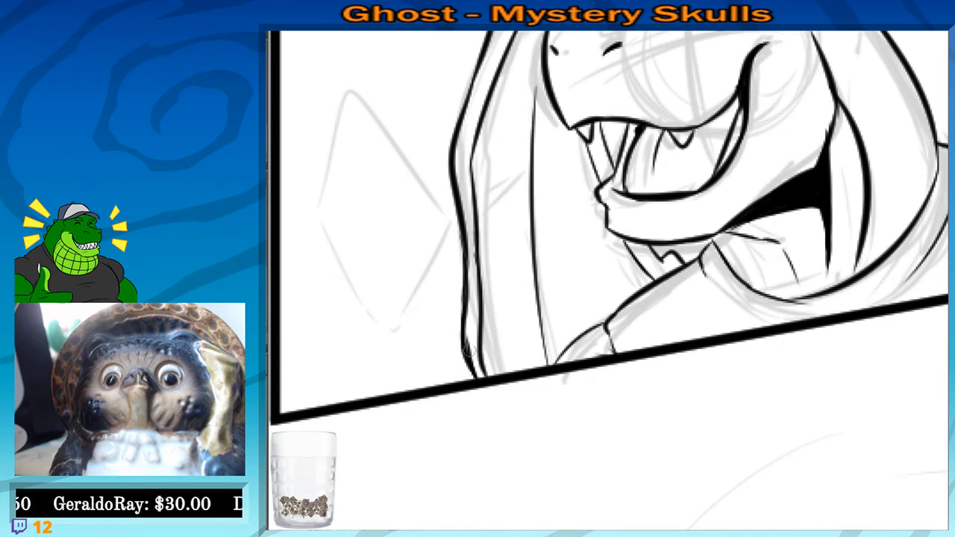
{"action": "left_click_drag", "start_coordinate": [471, 335], "coordinate": [480, 374]}
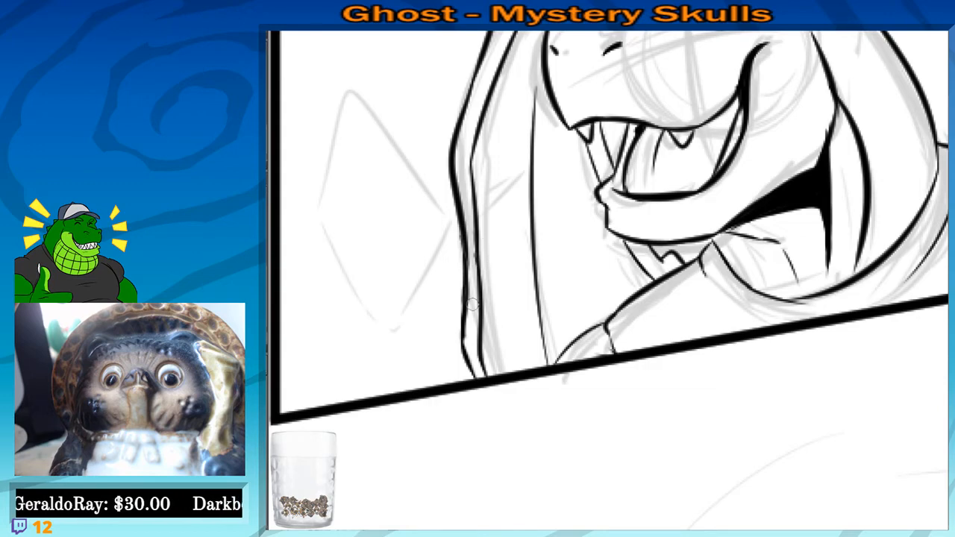
{"action": "scroll", "coordinate": [472, 304], "scroll_direction": "down", "scroll_amount": 2}
Fill the wedge between the line beneath the chin and the far shoulder with solid black
{"action": "left_click_drag", "start_coordinate": [630, 301], "coordinate": [543, 219]}
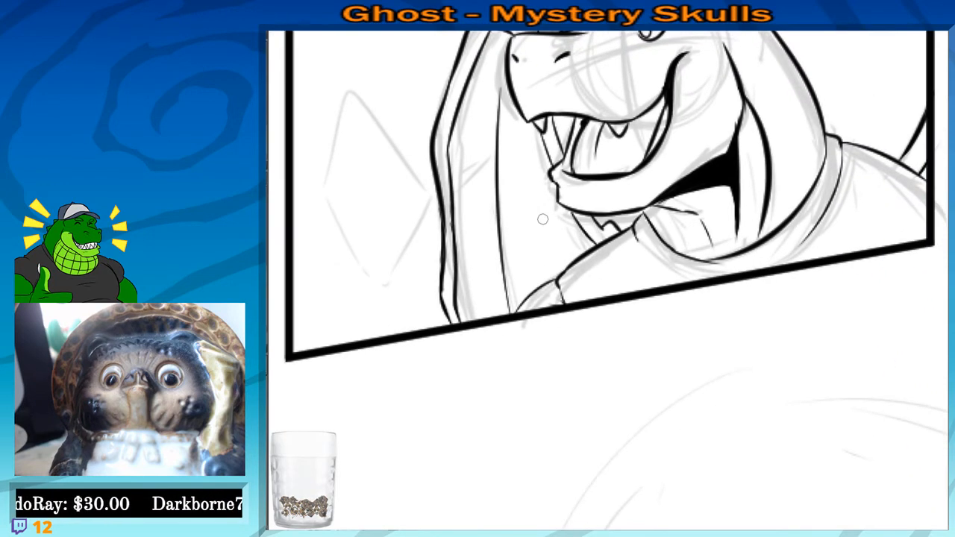
{"action": "scroll", "coordinate": [543, 219], "scroll_direction": "up", "scroll_amount": 3}
{"action": "scroll", "coordinate": [559, 263], "scroll_direction": "up", "scroll_amount": 4}
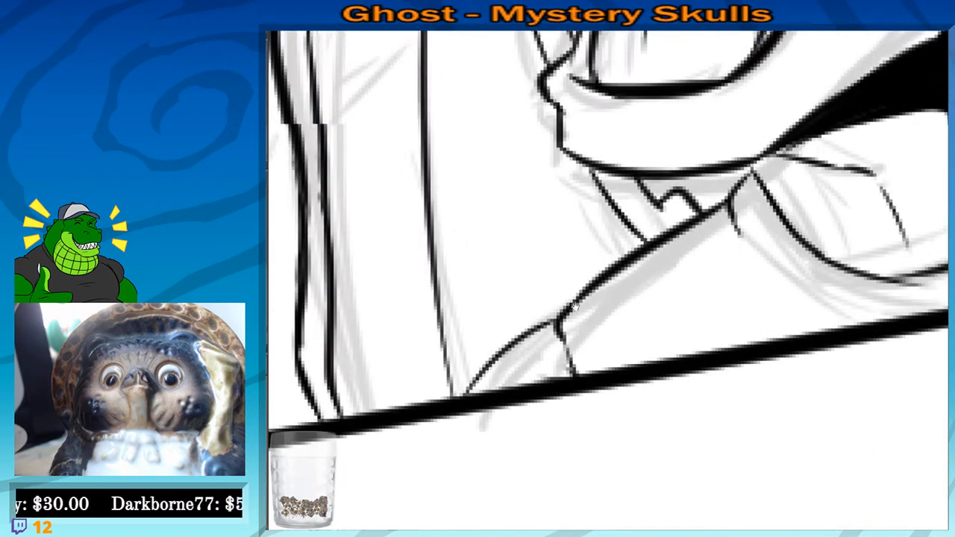
{"action": "mouse_move", "coordinate": [573, 210]}
{"action": "left_mouse_down"}
{"action": "mouse_move", "coordinate": [590, 243]}
{"action": "mouse_move", "coordinate": [587, 226]}
{"action": "left_mouse_up"}
{"action": "key", "text": "ctrl+z"}
{"action": "mouse_move", "coordinate": [570, 192]}
{"action": "left_mouse_down"}
{"action": "mouse_move", "coordinate": [593, 241]}
{"action": "mouse_move", "coordinate": [603, 237]}
{"action": "mouse_move", "coordinate": [563, 288]}
{"action": "left_mouse_up"}
{"action": "left_click_drag", "start_coordinate": [588, 253], "coordinate": [588, 232]}
{"action": "left_click_drag", "start_coordinate": [570, 199], "coordinate": [550, 307]}
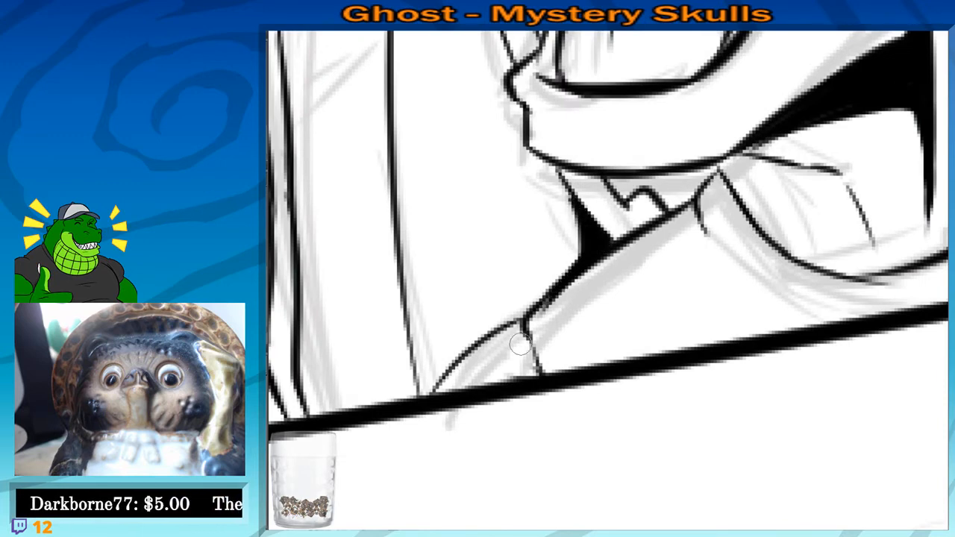
{"action": "scroll", "coordinate": [520, 345], "scroll_direction": "down", "scroll_amount": 2}
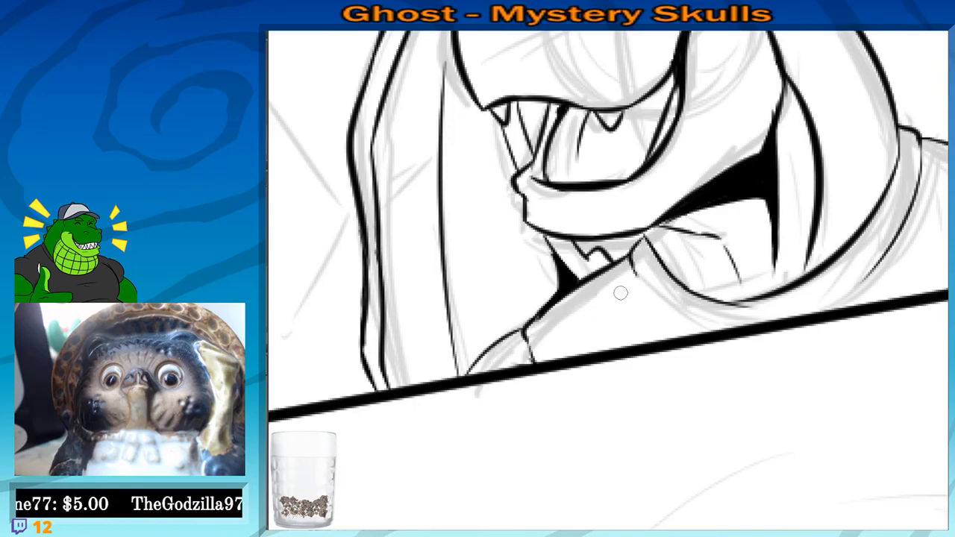
Ink the rounded outline of the muzzle and both nostrils on the character in the slanted-top panel near the page's lower-left corner
{"action": "scroll", "coordinate": [620, 293], "scroll_direction": "down", "scroll_amount": 2}
{"action": "scroll", "coordinate": [540, 193], "scroll_direction": "down", "scroll_amount": 2}
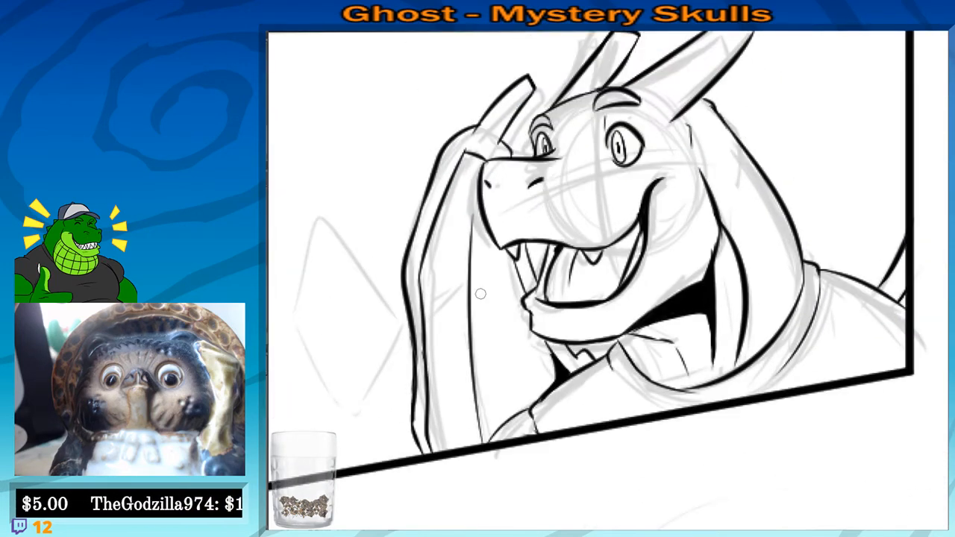
{"action": "scroll", "coordinate": [480, 294], "scroll_direction": "down", "scroll_amount": 3}
{"action": "left_click_drag", "start_coordinate": [662, 466], "coordinate": [580, 256]}
{"action": "left_click_drag", "start_coordinate": [535, 478], "coordinate": [571, 239]}
{"action": "left_click_drag", "start_coordinate": [549, 369], "coordinate": [586, 186]}
{"action": "left_click_drag", "start_coordinate": [539, 255], "coordinate": [572, 164]}
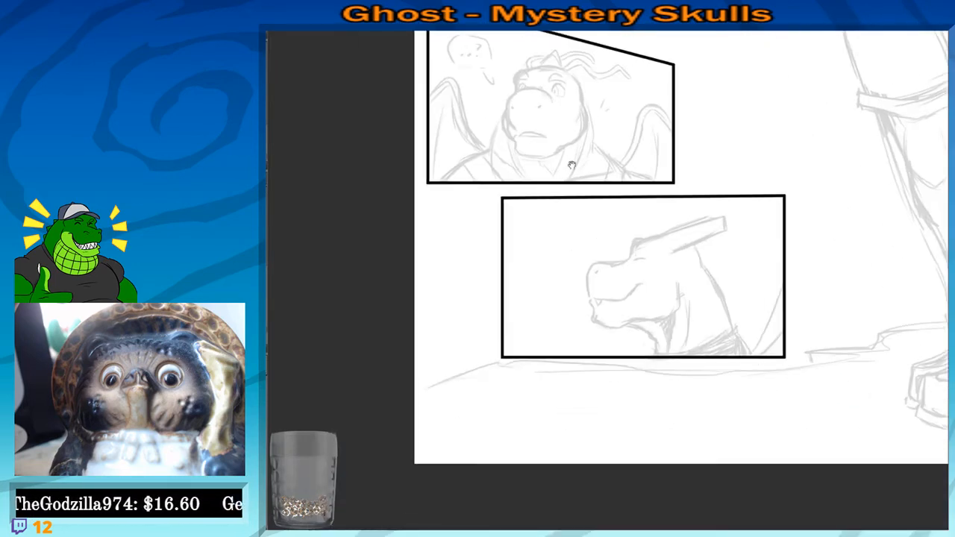
{"action": "scroll", "coordinate": [564, 153], "scroll_direction": "up", "scroll_amount": 1}
{"action": "scroll", "coordinate": [564, 153], "scroll_direction": "up", "scroll_amount": 5}
{"action": "left_click_drag", "start_coordinate": [472, 100], "coordinate": [550, 378]}
{"action": "scroll", "coordinate": [527, 359], "scroll_direction": "up", "scroll_amount": 2}
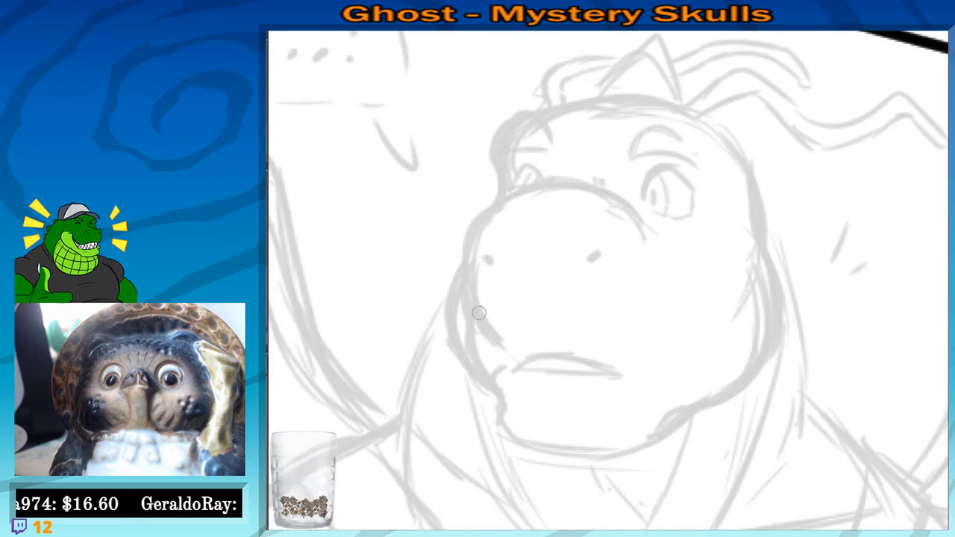
{"action": "left_click_drag", "start_coordinate": [479, 254], "coordinate": [661, 240]}
{"action": "key", "text": "ctrl+z"}
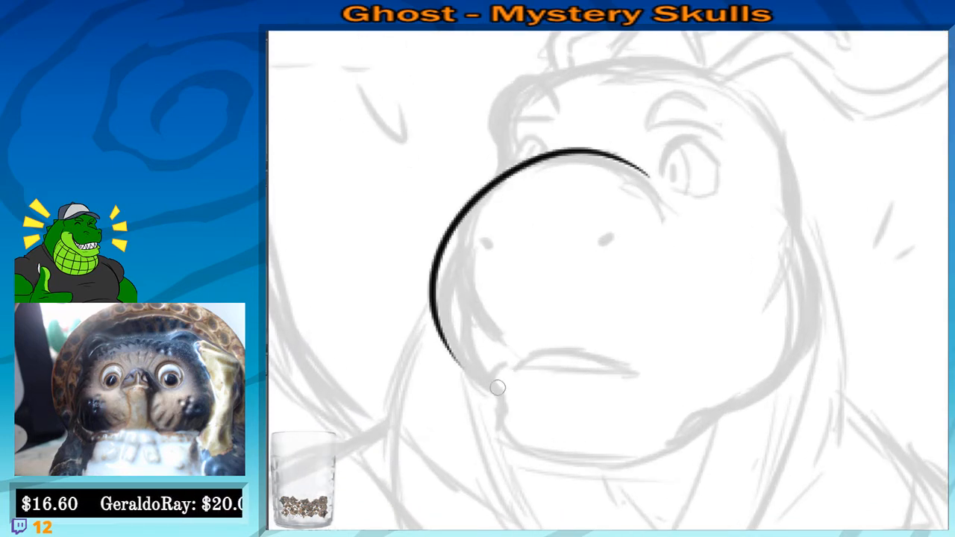
{"action": "key", "text": "ctrl+z"}
{"action": "mouse_move", "coordinate": [488, 332]}
{"action": "left_mouse_down"}
{"action": "mouse_move", "coordinate": [559, 149]}
{"action": "mouse_move", "coordinate": [611, 168]}
{"action": "mouse_move", "coordinate": [572, 151]}
{"action": "mouse_move", "coordinate": [480, 334]}
{"action": "left_mouse_up"}
{"action": "key", "text": "ctrl+z"}
{"action": "left_click_drag", "start_coordinate": [520, 258], "coordinate": [518, 277]}
{"action": "mouse_move", "coordinate": [553, 171]}
{"action": "left_mouse_down"}
{"action": "mouse_move", "coordinate": [676, 226]}
{"action": "mouse_move", "coordinate": [619, 241]}
{"action": "mouse_move", "coordinate": [626, 220]}
{"action": "mouse_move", "coordinate": [651, 257]}
{"action": "mouse_move", "coordinate": [638, 251]}
{"action": "left_mouse_up"}
{"action": "key", "text": "ctrl+z"}
{"action": "key", "text": "ctrl+z"}
{"action": "mouse_move", "coordinate": [561, 202]}
{"action": "left_mouse_down"}
{"action": "mouse_move", "coordinate": [585, 249]}
{"action": "mouse_move", "coordinate": [584, 227]}
{"action": "mouse_move", "coordinate": [659, 280]}
{"action": "mouse_move", "coordinate": [675, 208]}
{"action": "left_mouse_up"}
{"action": "key", "text": "ctrl+z"}
{"action": "left_click_drag", "start_coordinate": [608, 214], "coordinate": [579, 233]}
{"action": "left_click_drag", "start_coordinate": [460, 222], "coordinate": [468, 239]}
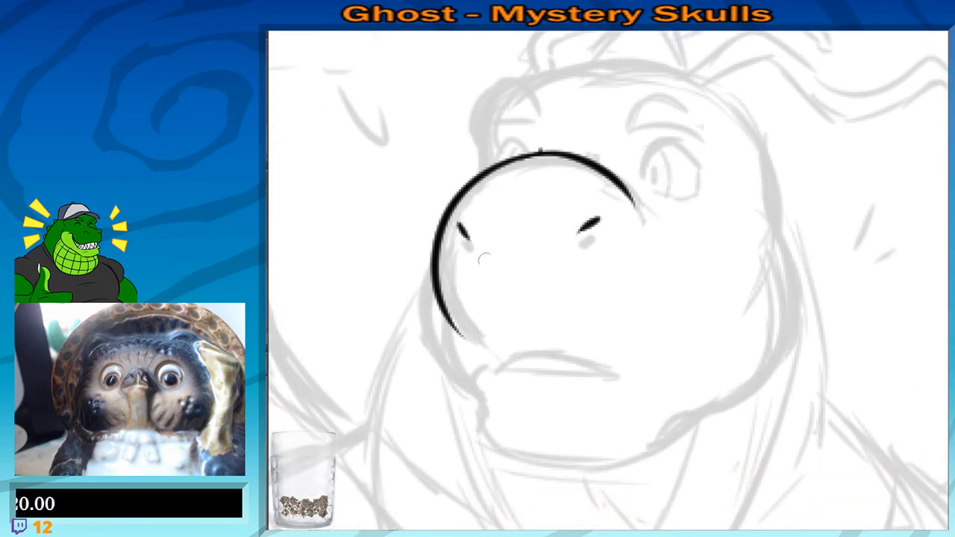
Ink the front of the lips, the chin and the underside of the lower jaw up to the near cheek
{"action": "mouse_move", "coordinate": [474, 317]}
{"action": "left_mouse_down"}
{"action": "mouse_move", "coordinate": [489, 254]}
{"action": "mouse_move", "coordinate": [489, 283]}
{"action": "mouse_move", "coordinate": [470, 264]}
{"action": "mouse_move", "coordinate": [472, 329]}
{"action": "mouse_move", "coordinate": [486, 296]}
{"action": "mouse_move", "coordinate": [611, 390]}
{"action": "left_mouse_up"}
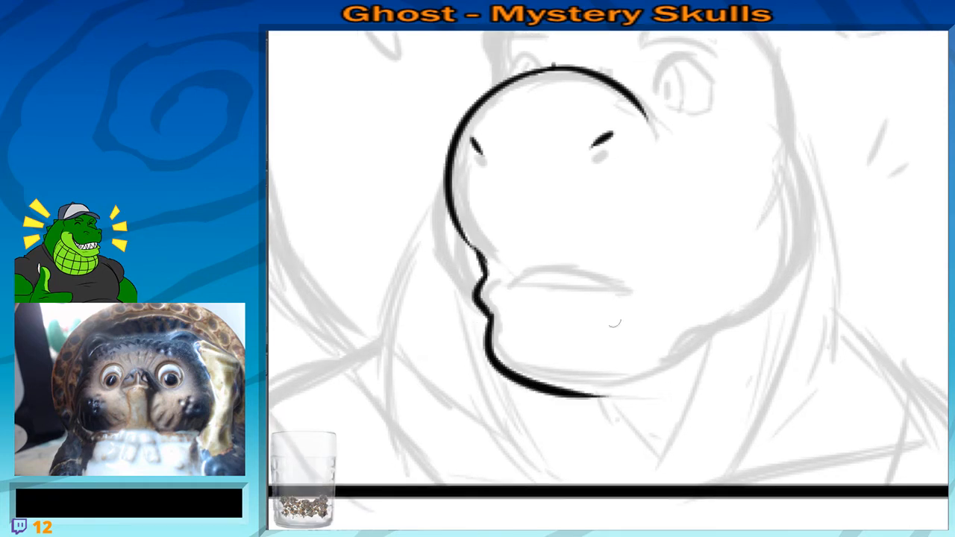
{"action": "key", "text": "ctrl+z"}
{"action": "left_click_drag", "start_coordinate": [489, 316], "coordinate": [647, 358]}
{"action": "key", "text": "ctrl+z"}
{"action": "mouse_move", "coordinate": [489, 316]}
{"action": "left_mouse_down"}
{"action": "mouse_move", "coordinate": [493, 338]}
{"action": "mouse_move", "coordinate": [678, 385]}
{"action": "left_mouse_up"}
{"action": "key", "text": "ctrl+z"}
{"action": "mouse_move", "coordinate": [485, 309]}
{"action": "left_mouse_down"}
{"action": "mouse_move", "coordinate": [501, 360]}
{"action": "mouse_move", "coordinate": [673, 370]}
{"action": "mouse_move", "coordinate": [655, 363]}
{"action": "mouse_move", "coordinate": [714, 333]}
{"action": "left_mouse_up"}
{"action": "key", "text": "ctrl+z"}
{"action": "mouse_move", "coordinate": [635, 383]}
{"action": "left_mouse_down"}
{"action": "mouse_move", "coordinate": [705, 337]}
{"action": "mouse_move", "coordinate": [781, 251]}
{"action": "left_mouse_up"}
{"action": "left_click_drag", "start_coordinate": [754, 245], "coordinate": [711, 321]}
Ink the bulging near cheek down into the jawline and the far cheek's curve behind the muzzle
{"action": "left_click_drag", "start_coordinate": [717, 203], "coordinate": [725, 382]}
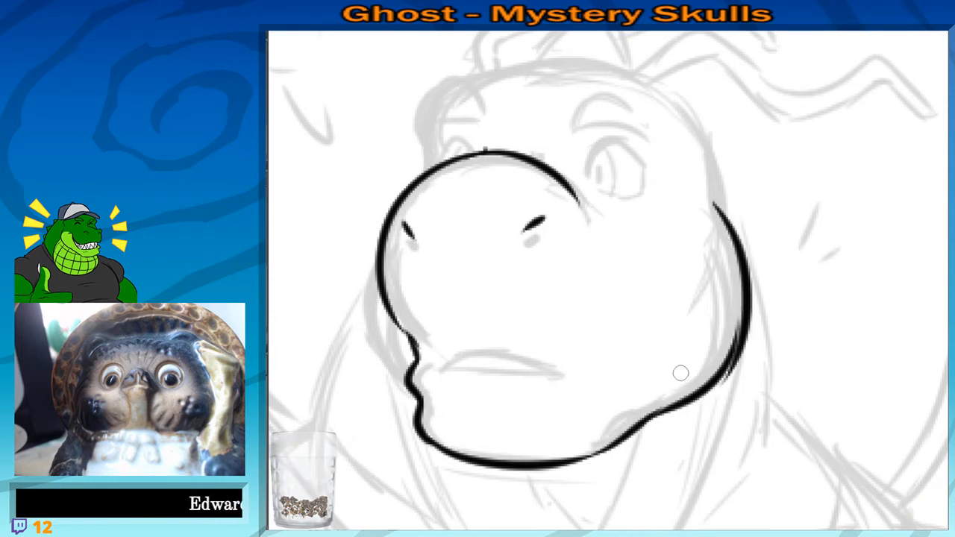
{"action": "key", "text": "ctrl+z"}
{"action": "left_click_drag", "start_coordinate": [717, 204], "coordinate": [727, 379]}
{"action": "key", "text": "ctrl+z"}
{"action": "left_click_drag", "start_coordinate": [714, 208], "coordinate": [725, 377]}
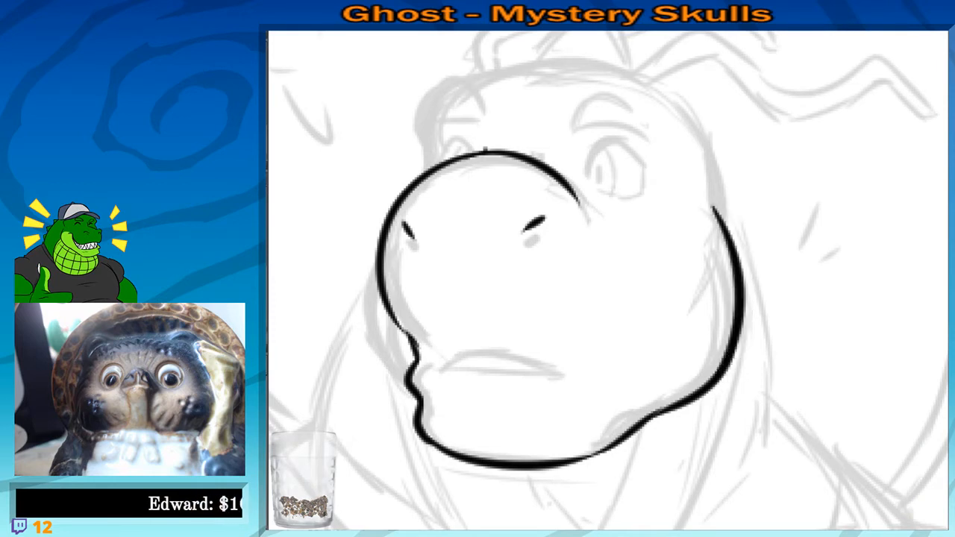
{"action": "key", "text": "ctrl+z"}
{"action": "mouse_move", "coordinate": [716, 216]}
{"action": "left_mouse_down"}
{"action": "mouse_move", "coordinate": [728, 246]}
{"action": "mouse_move", "coordinate": [735, 365]}
{"action": "left_mouse_up"}
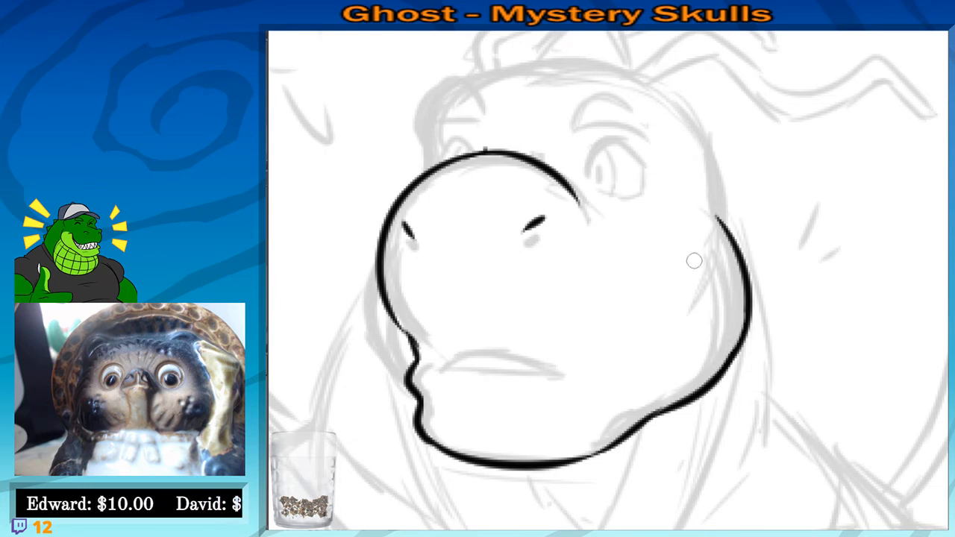
{"action": "left_click_drag", "start_coordinate": [377, 246], "coordinate": [399, 344]}
{"action": "left_click_drag", "start_coordinate": [425, 301], "coordinate": [448, 380]}
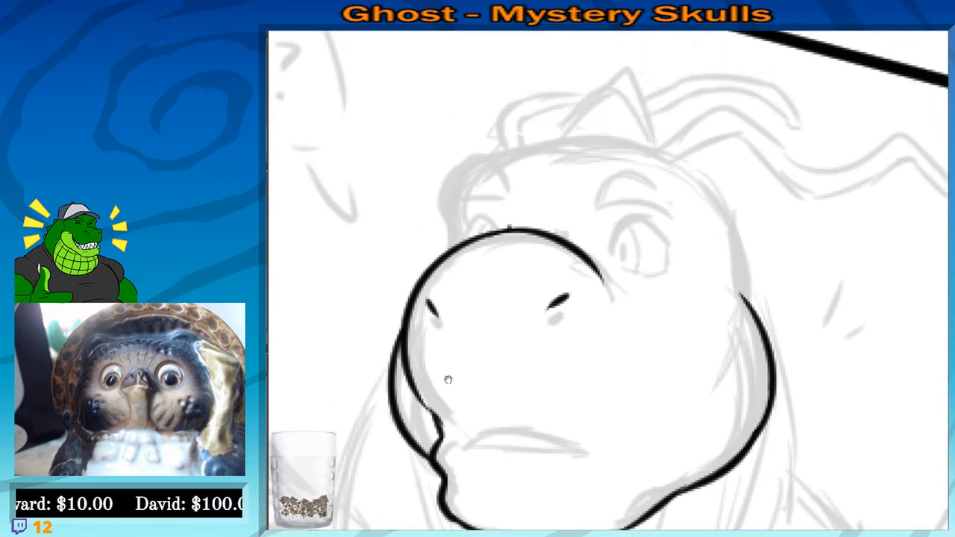
Ink the slightly open mouth with an arched upper line and straight lower line, and add a short crease beneath it
{"action": "scroll", "coordinate": [460, 238], "scroll_direction": "up", "scroll_amount": 1}
{"action": "mouse_move", "coordinate": [516, 476]}
{"action": "left_mouse_down"}
{"action": "mouse_move", "coordinate": [486, 303]}
{"action": "mouse_move", "coordinate": [496, 298]}
{"action": "left_mouse_up"}
{"action": "left_click_drag", "start_coordinate": [431, 276], "coordinate": [581, 292]}
{"action": "key", "text": "ctrl+z"}
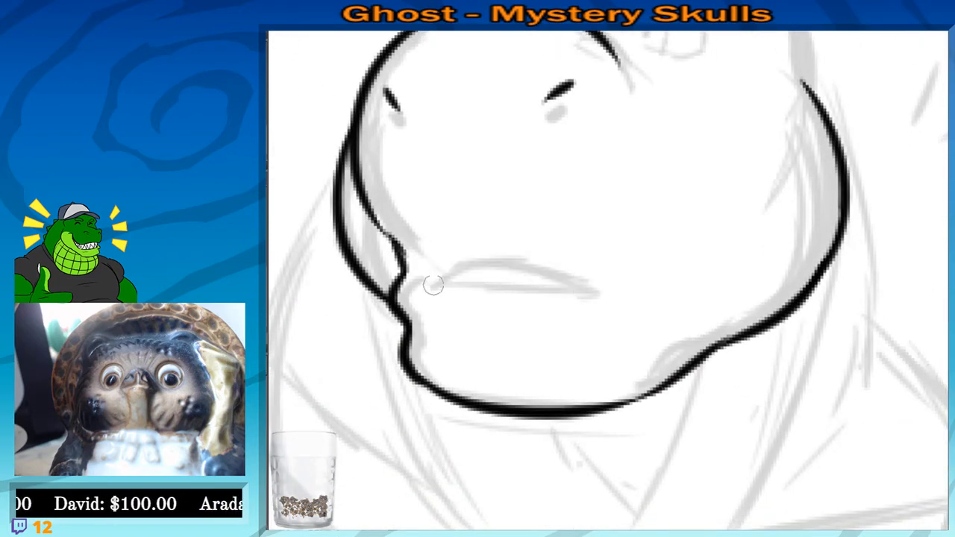
{"action": "left_click_drag", "start_coordinate": [433, 281], "coordinate": [586, 295]}
{"action": "left_click_drag", "start_coordinate": [451, 284], "coordinate": [585, 296]}
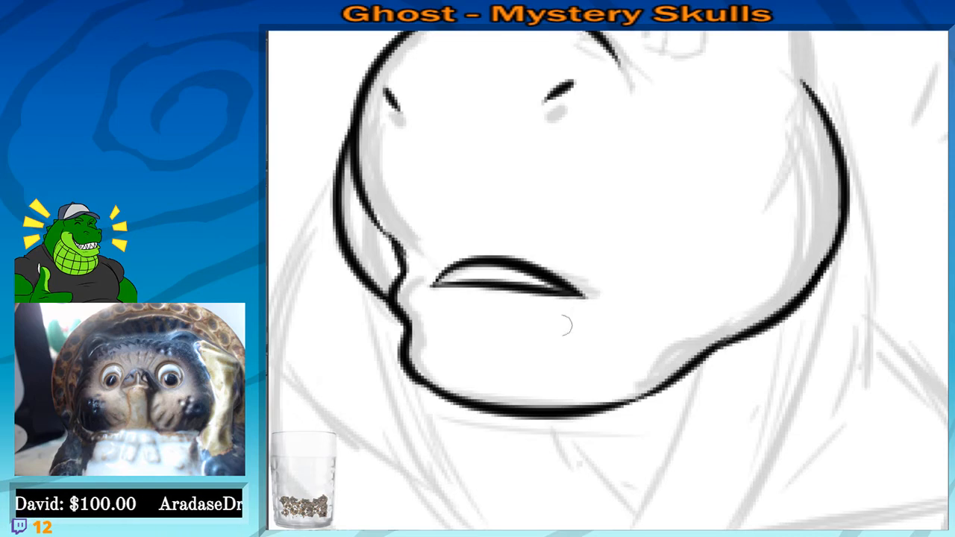
{"action": "left_click_drag", "start_coordinate": [463, 329], "coordinate": [565, 335]}
Ink the arched upper outline of the near eye over the sketch
{"action": "mouse_move", "coordinate": [629, 236]}
{"action": "left_mouse_down"}
{"action": "mouse_move", "coordinate": [608, 303]}
{"action": "mouse_move", "coordinate": [605, 365]}
{"action": "left_mouse_up"}
{"action": "mouse_move", "coordinate": [640, 279]}
{"action": "left_mouse_down"}
{"action": "mouse_move", "coordinate": [615, 282]}
{"action": "mouse_move", "coordinate": [578, 362]}
{"action": "left_mouse_up"}
{"action": "scroll", "coordinate": [554, 323], "scroll_direction": "up", "scroll_amount": 2}
{"action": "mouse_move", "coordinate": [555, 322]}
{"action": "left_mouse_down"}
{"action": "mouse_move", "coordinate": [547, 305]}
{"action": "mouse_move", "coordinate": [618, 327]}
{"action": "mouse_move", "coordinate": [620, 347]}
{"action": "left_mouse_up"}
{"action": "mouse_move", "coordinate": [526, 331]}
{"action": "left_mouse_down"}
{"action": "mouse_move", "coordinate": [616, 335]}
{"action": "mouse_move", "coordinate": [622, 326]}
{"action": "mouse_move", "coordinate": [585, 351]}
{"action": "left_mouse_up"}
{"action": "mouse_move", "coordinate": [528, 308]}
{"action": "left_mouse_down"}
{"action": "mouse_move", "coordinate": [546, 271]}
{"action": "mouse_move", "coordinate": [567, 354]}
{"action": "left_mouse_up"}
{"action": "key", "text": "ctrl+z"}
{"action": "key", "text": "ctrl+z"}
{"action": "key", "text": "ctrl+z"}
{"action": "key", "text": "ctrl+z"}
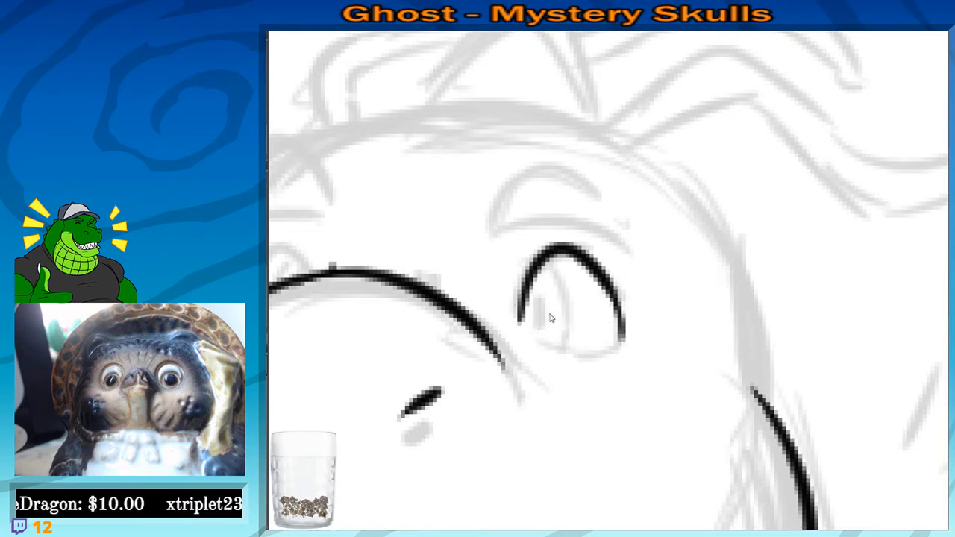
Draw the near eye's iris and narrow black pupil, and close the eye's lower edge
{"action": "left_click_drag", "start_coordinate": [551, 260], "coordinate": [560, 342]}
{"action": "key", "text": "ctrl+z"}
{"action": "mouse_move", "coordinate": [550, 260]}
{"action": "left_mouse_down"}
{"action": "mouse_move", "coordinate": [567, 339]}
{"action": "mouse_move", "coordinate": [564, 329]}
{"action": "mouse_move", "coordinate": [618, 317]}
{"action": "mouse_move", "coordinate": [562, 356]}
{"action": "mouse_move", "coordinate": [621, 330]}
{"action": "left_mouse_up"}
{"action": "key", "text": "ctrl+z"}
{"action": "key", "text": "ctrl+z"}
{"action": "left_click_drag", "start_coordinate": [525, 332], "coordinate": [516, 321]}
{"action": "mouse_move", "coordinate": [530, 288]}
{"action": "left_mouse_down"}
{"action": "mouse_move", "coordinate": [531, 310]}
{"action": "mouse_move", "coordinate": [528, 287]}
{"action": "mouse_move", "coordinate": [565, 274]}
{"action": "left_mouse_up"}
{"action": "scroll", "coordinate": [523, 212], "scroll_direction": "down", "scroll_amount": 5}
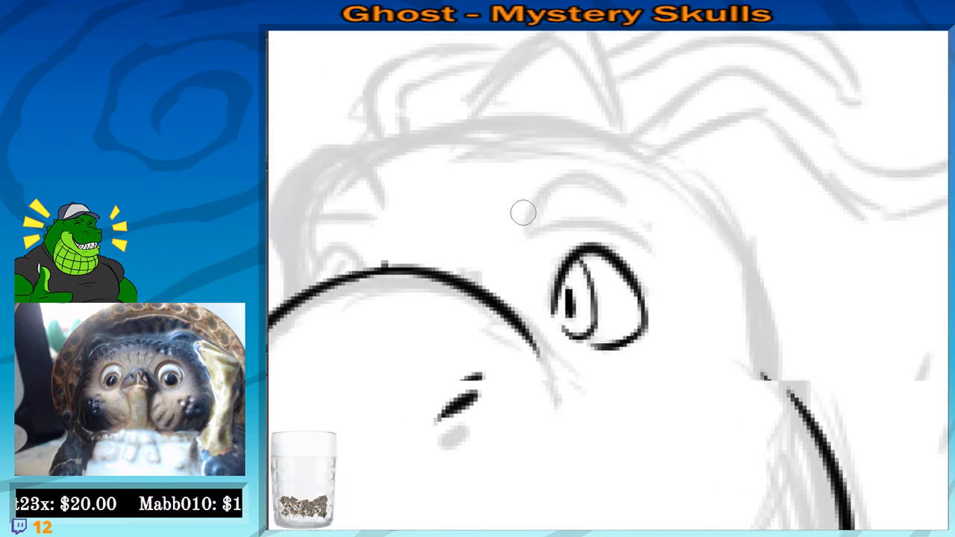
{"action": "scroll", "coordinate": [523, 213], "scroll_direction": "up", "scroll_amount": 5}
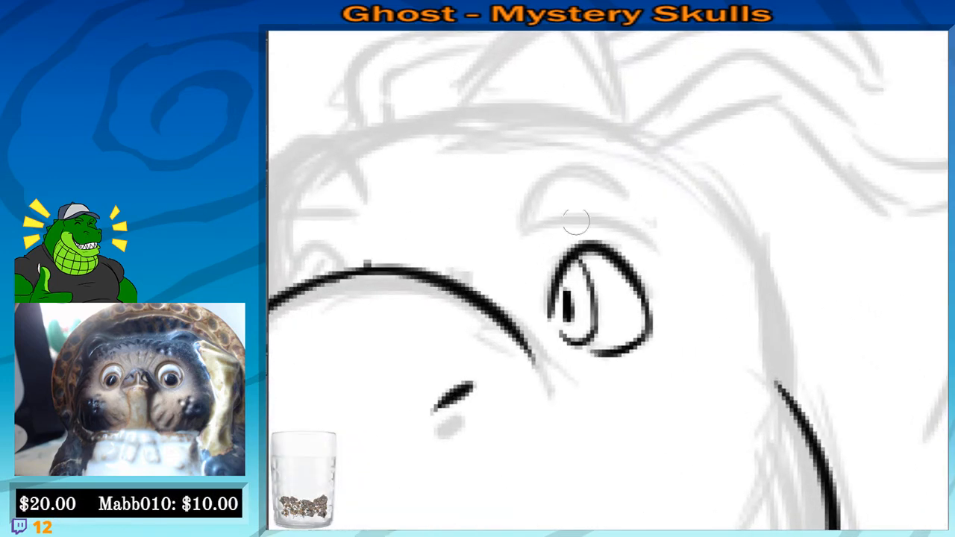
Ink the near eyebrow as a closed, arched shape tapering toward the back of the head
{"action": "left_click_drag", "start_coordinate": [533, 240], "coordinate": [670, 267]}
{"action": "key", "text": "ctrl+z"}
{"action": "left_click_drag", "start_coordinate": [533, 246], "coordinate": [651, 231]}
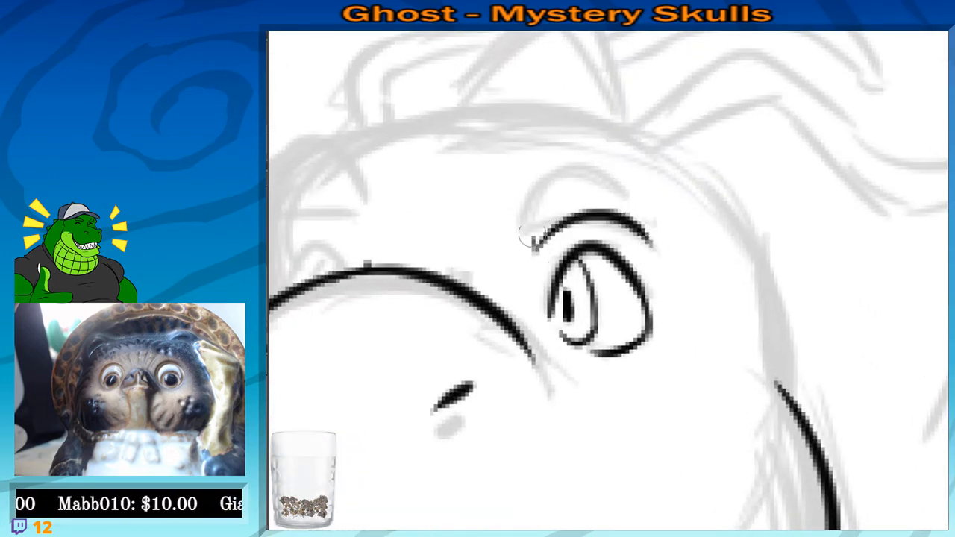
{"action": "left_click_drag", "start_coordinate": [533, 250], "coordinate": [654, 237]}
{"action": "key", "text": "ctrl+z"}
{"action": "key", "text": "ctrl+z"}
{"action": "left_click_drag", "start_coordinate": [538, 200], "coordinate": [654, 228]}
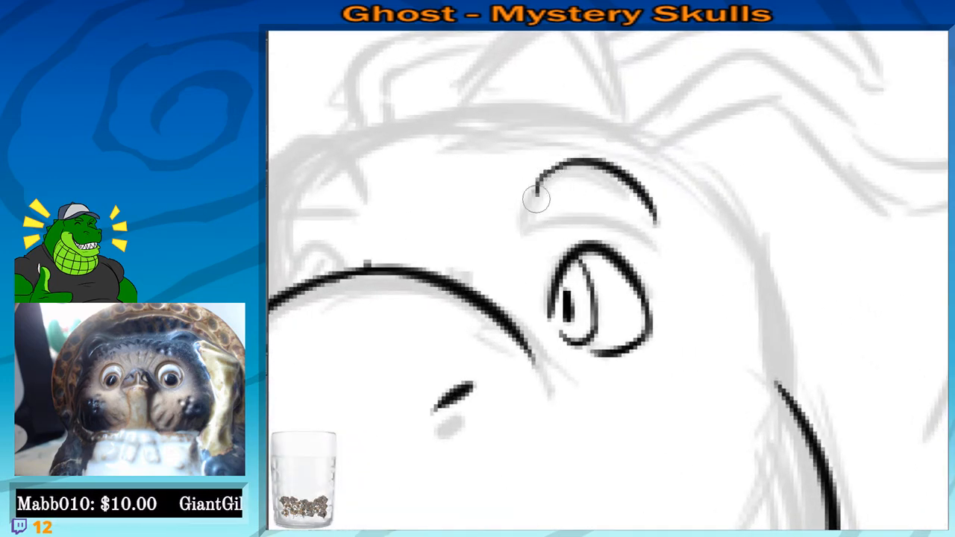
{"action": "mouse_move", "coordinate": [534, 203]}
{"action": "left_mouse_down"}
{"action": "mouse_move", "coordinate": [650, 241]}
{"action": "mouse_move", "coordinate": [654, 233]}
{"action": "left_mouse_up"}
{"action": "left_click_drag", "start_coordinate": [583, 232], "coordinate": [645, 214]}
{"action": "left_click_drag", "start_coordinate": [612, 203], "coordinate": [607, 222]}
Ink the far eye peeking over the muzzle, with a small rounded iris and pupil inside its arch
{"action": "mouse_move", "coordinate": [529, 262]}
{"action": "left_mouse_down"}
{"action": "mouse_move", "coordinate": [625, 276]}
{"action": "mouse_move", "coordinate": [648, 266]}
{"action": "left_mouse_up"}
{"action": "mouse_move", "coordinate": [470, 272]}
{"action": "left_mouse_down"}
{"action": "mouse_move", "coordinate": [514, 236]}
{"action": "mouse_move", "coordinate": [528, 256]}
{"action": "mouse_move", "coordinate": [492, 231]}
{"action": "mouse_move", "coordinate": [526, 253]}
{"action": "left_mouse_up"}
{"action": "key", "text": "ctrl+z"}
{"action": "left_click_drag", "start_coordinate": [512, 244], "coordinate": [515, 256]}
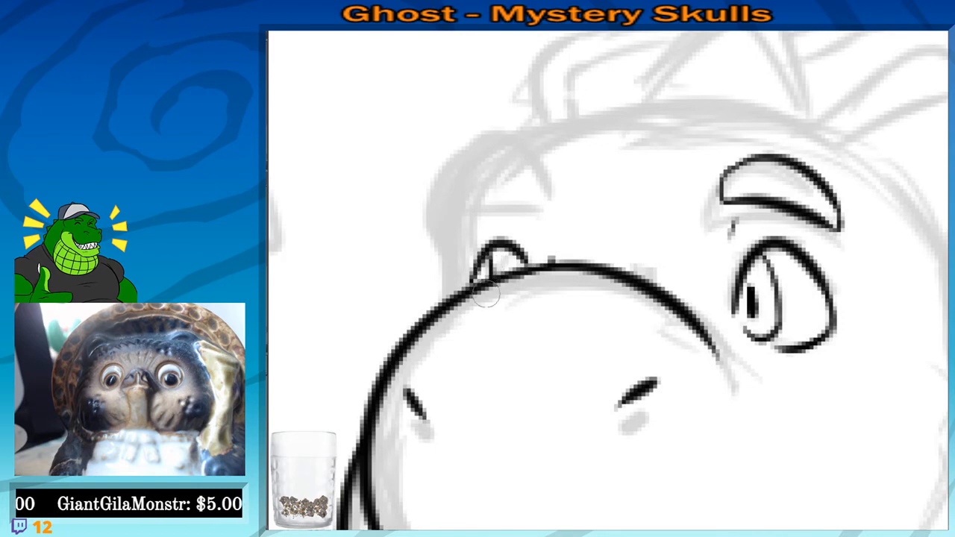
{"action": "mouse_move", "coordinate": [505, 250]}
{"action": "left_mouse_down"}
{"action": "mouse_move", "coordinate": [517, 265]}
{"action": "mouse_move", "coordinate": [509, 275]}
{"action": "left_mouse_up"}
{"action": "key", "text": "ctrl+z"}
{"action": "key", "text": "ctrl+z"}
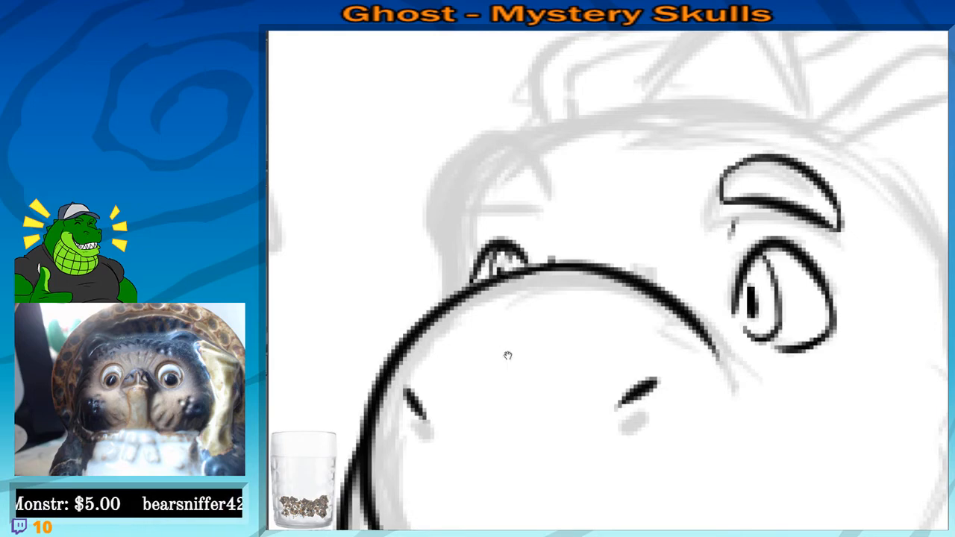
{"action": "left_click_drag", "start_coordinate": [508, 355], "coordinate": [512, 374]}
{"action": "scroll", "coordinate": [449, 302], "scroll_direction": "down", "scroll_amount": 8}
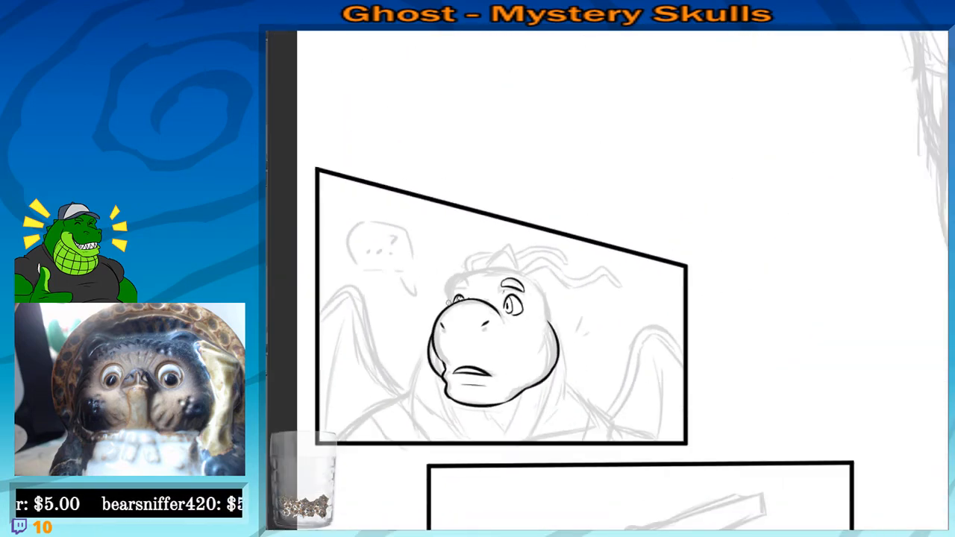
{"action": "scroll", "coordinate": [449, 302], "scroll_direction": "up", "scroll_amount": 8}
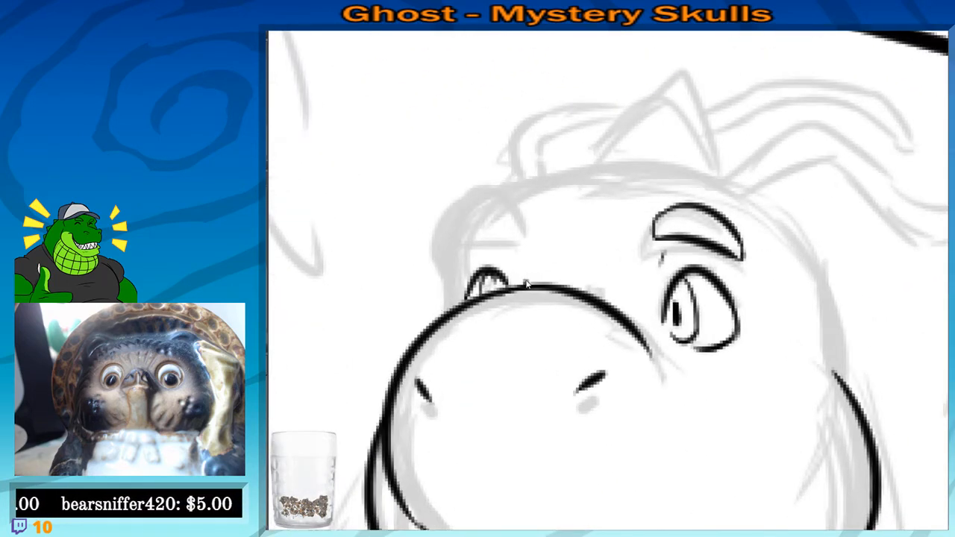
{"action": "key", "text": "ctrl+z"}
{"action": "mouse_move", "coordinate": [464, 304]}
{"action": "left_mouse_down"}
{"action": "mouse_move", "coordinate": [514, 297]}
{"action": "mouse_move", "coordinate": [496, 308]}
{"action": "mouse_move", "coordinate": [496, 297]}
{"action": "left_mouse_up"}
{"action": "key", "text": "ctrl+z"}
{"action": "key", "text": "ctrl+z"}
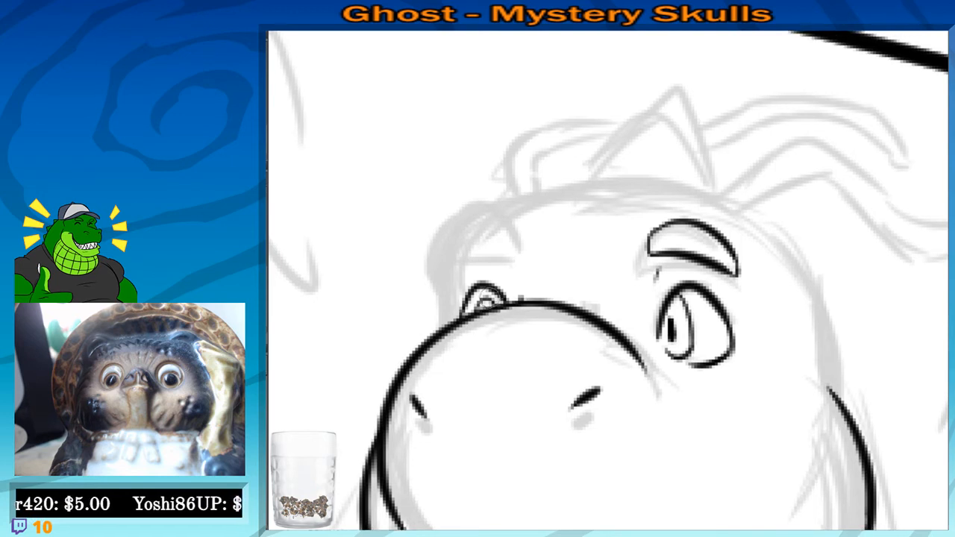
Ink the far edge of the face beside the far eye and the far eyebrow's closed, rounded shape
{"action": "left_click_drag", "start_coordinate": [445, 273], "coordinate": [451, 320]}
{"action": "left_click_drag", "start_coordinate": [465, 305], "coordinate": [472, 288]}
{"action": "left_click_drag", "start_coordinate": [467, 203], "coordinate": [465, 247]}
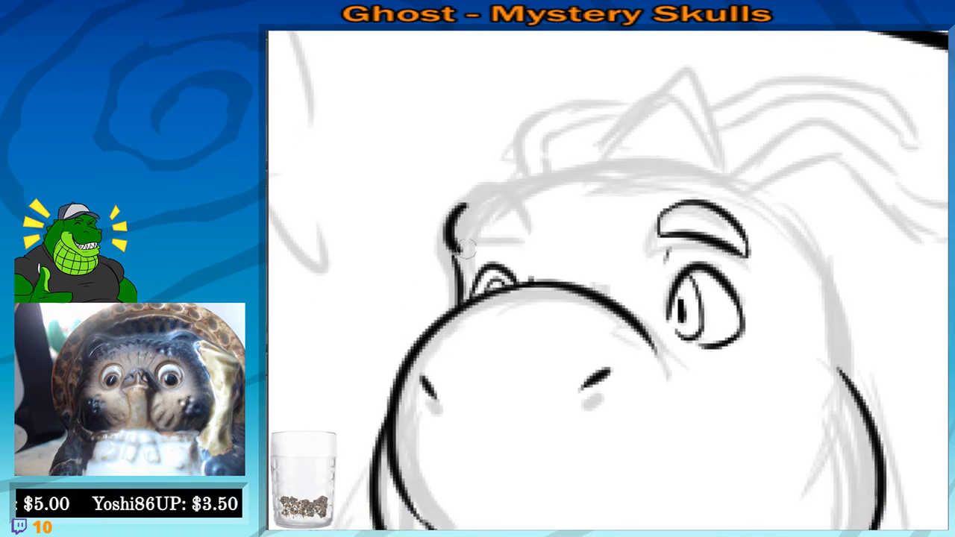
{"action": "left_click_drag", "start_coordinate": [464, 205], "coordinate": [523, 224]}
{"action": "mouse_move", "coordinate": [457, 249]}
{"action": "left_mouse_down"}
{"action": "mouse_move", "coordinate": [523, 237]}
{"action": "mouse_move", "coordinate": [564, 246]}
{"action": "left_mouse_up"}
{"action": "left_click_drag", "start_coordinate": [439, 238], "coordinate": [450, 294]}
{"action": "left_click_drag", "start_coordinate": [457, 305], "coordinate": [469, 211]}
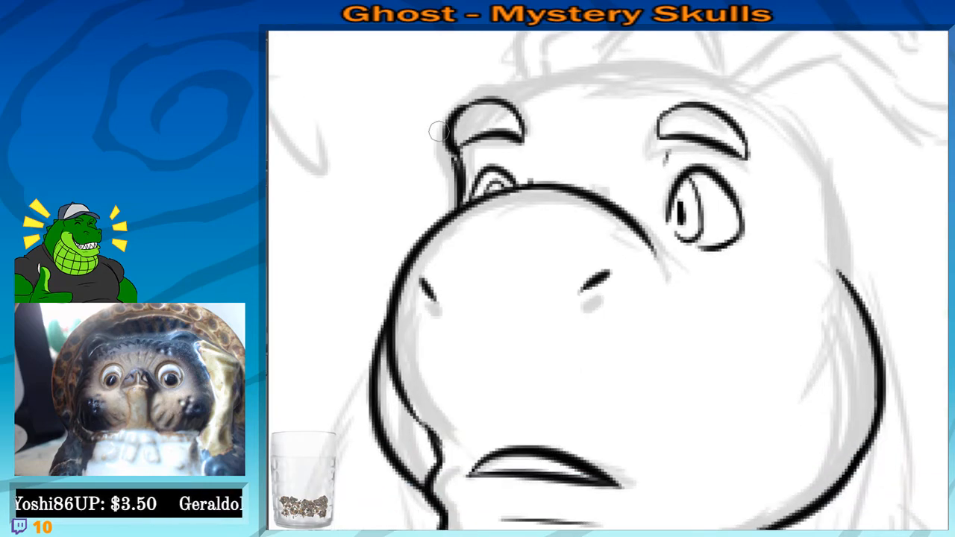
Ink the top of the head as a long arc running back from the far eyebrow
{"action": "scroll", "coordinate": [448, 142], "scroll_direction": "down", "scroll_amount": 3}
{"action": "scroll", "coordinate": [440, 133], "scroll_direction": "up", "scroll_amount": 1}
{"action": "scroll", "coordinate": [438, 131], "scroll_direction": "up", "scroll_amount": 1}
{"action": "left_click_drag", "start_coordinate": [581, 181], "coordinate": [520, 252]}
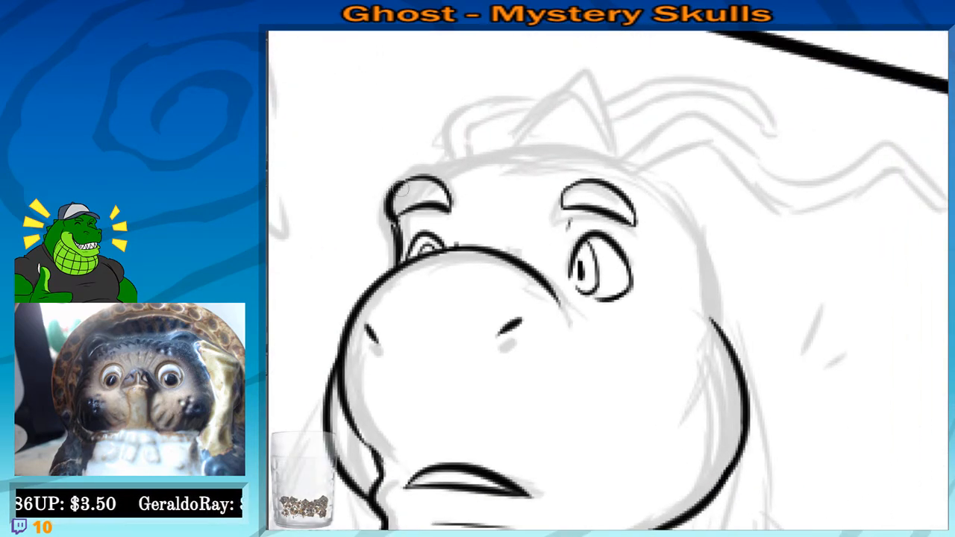
{"action": "mouse_move", "coordinate": [400, 189]}
{"action": "left_mouse_down"}
{"action": "mouse_move", "coordinate": [613, 153]}
{"action": "mouse_move", "coordinate": [695, 206]}
{"action": "left_mouse_up"}
{"action": "left_click_drag", "start_coordinate": [667, 282], "coordinate": [588, 252]}
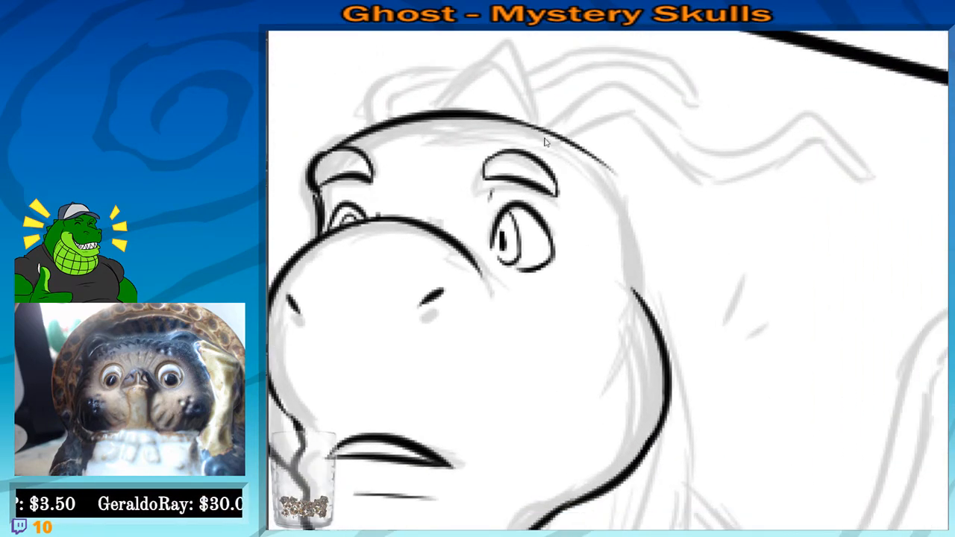
{"action": "key", "text": "ctrl+z"}
{"action": "left_click_drag", "start_coordinate": [493, 118], "coordinate": [616, 187]}
{"action": "key", "text": "ctrl+z"}
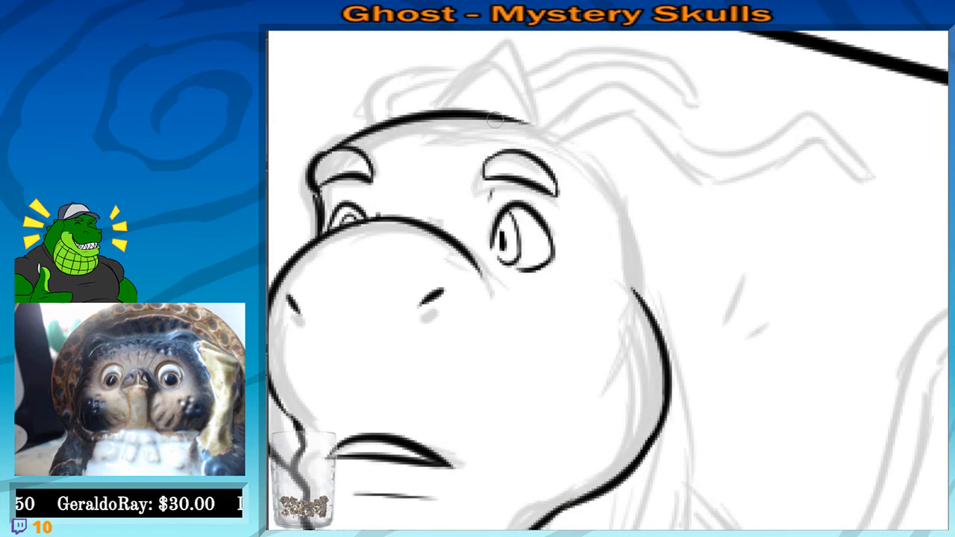
Ink the back of the head as a curve from behind the crown down to the near cheek
{"action": "left_click_drag", "start_coordinate": [497, 120], "coordinate": [626, 245]}
{"action": "left_click_drag", "start_coordinate": [610, 276], "coordinate": [566, 259]}
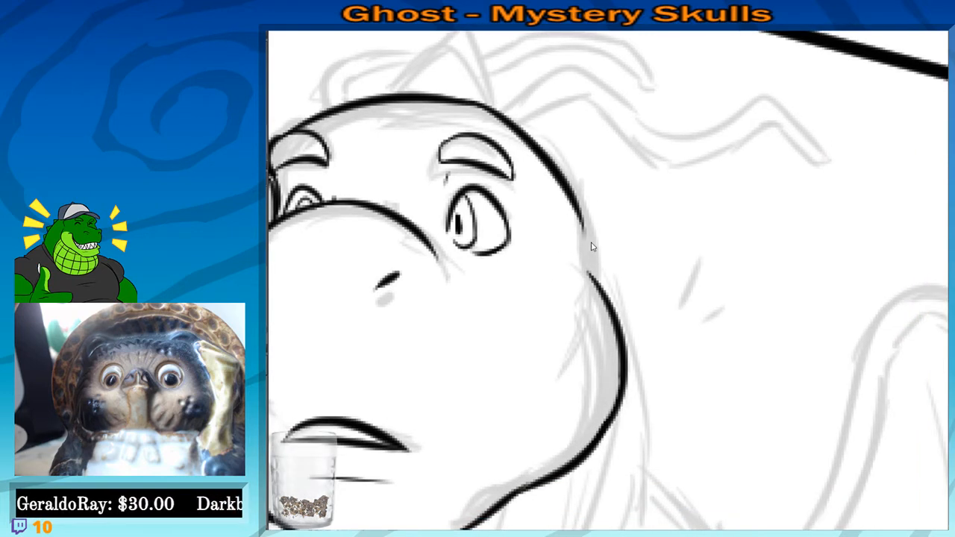
{"action": "key", "text": "ctrl+z"}
{"action": "mouse_move", "coordinate": [515, 116]}
{"action": "left_mouse_down"}
{"action": "mouse_move", "coordinate": [597, 221]}
{"action": "mouse_move", "coordinate": [601, 265]}
{"action": "left_mouse_up"}
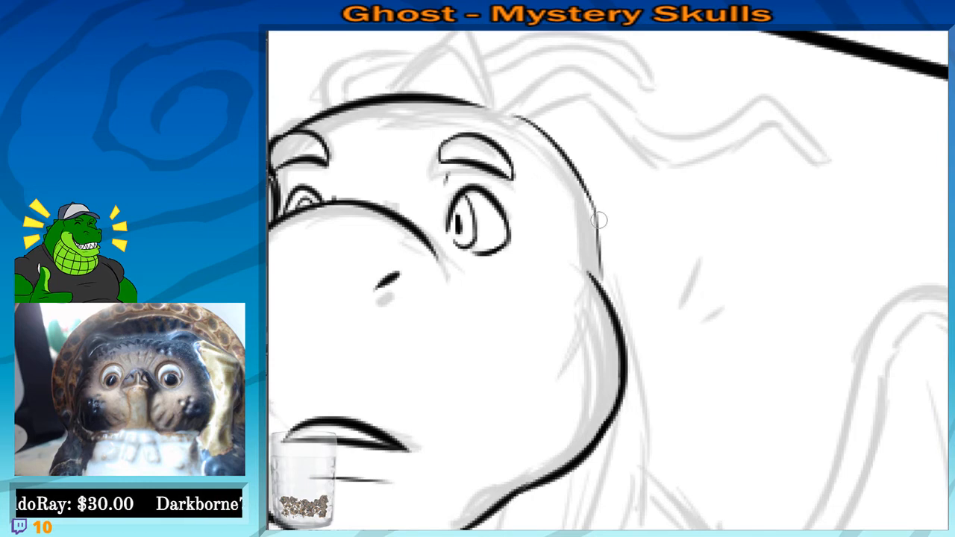
{"action": "key", "text": "ctrl+z"}
{"action": "left_click_drag", "start_coordinate": [592, 200], "coordinate": [607, 285]}
{"action": "left_click_drag", "start_coordinate": [548, 152], "coordinate": [608, 223]}
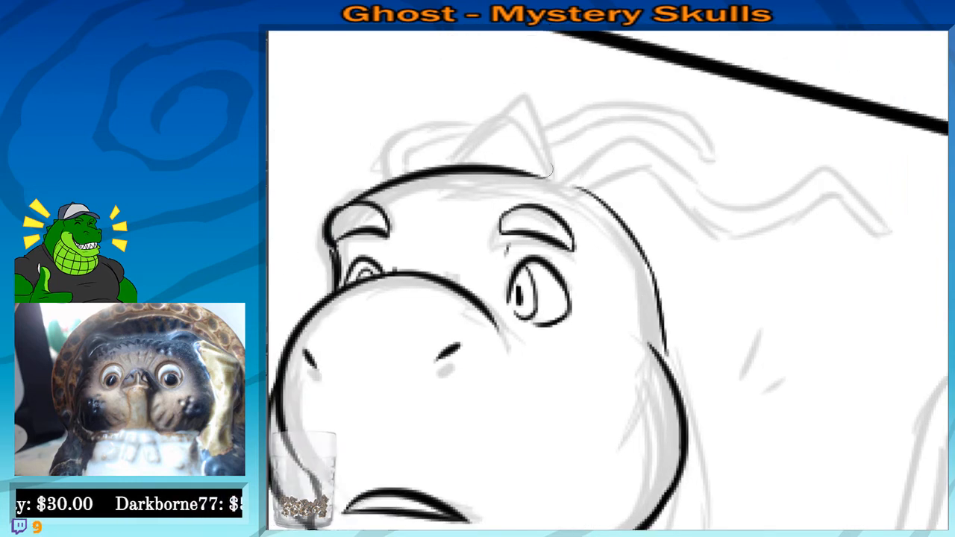
{"action": "left_click_drag", "start_coordinate": [520, 171], "coordinate": [612, 219]}
{"action": "key", "text": "ctrl+z"}
{"action": "left_click_drag", "start_coordinate": [594, 307], "coordinate": [668, 345]}
Ink the pointed triangular spike on top of the head, slightly taller than the sketched one
{"action": "left_click_drag", "start_coordinate": [516, 209], "coordinate": [588, 132]}
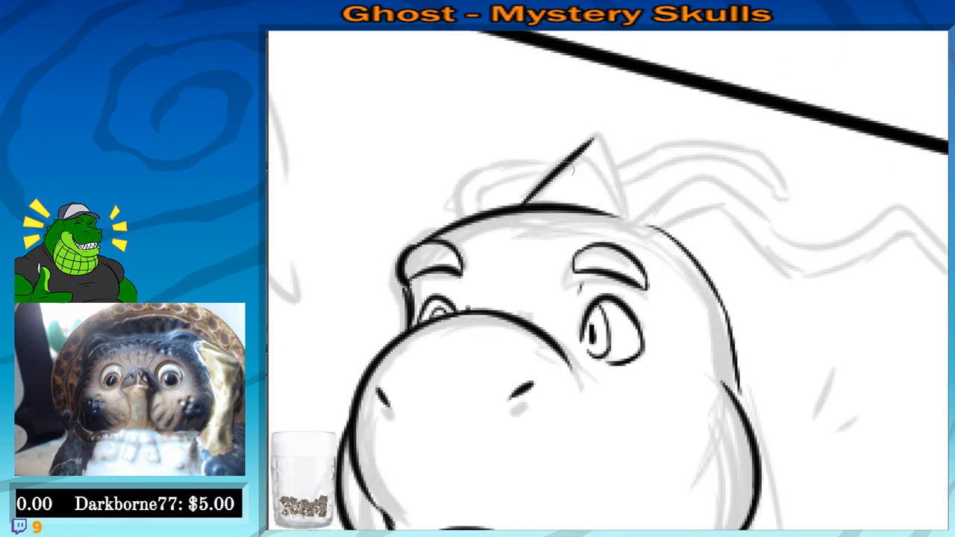
{"action": "key", "text": "ctrl+z"}
{"action": "mouse_move", "coordinate": [510, 206]}
{"action": "left_mouse_down"}
{"action": "mouse_move", "coordinate": [589, 116]}
{"action": "mouse_move", "coordinate": [621, 216]}
{"action": "left_mouse_up"}
{"action": "key", "text": "ctrl+z"}
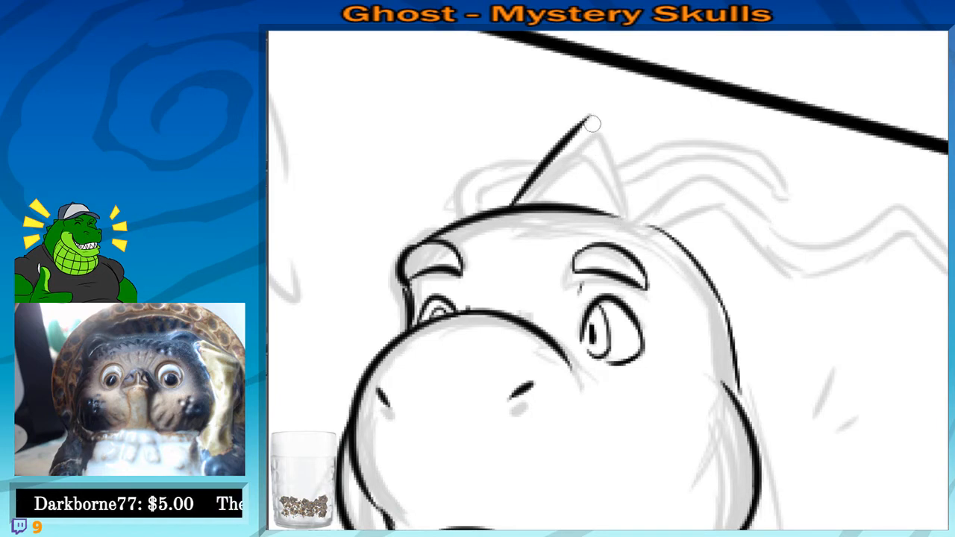
{"action": "left_click_drag", "start_coordinate": [591, 118], "coordinate": [622, 226]}
{"action": "left_click_drag", "start_coordinate": [591, 116], "coordinate": [624, 192]}
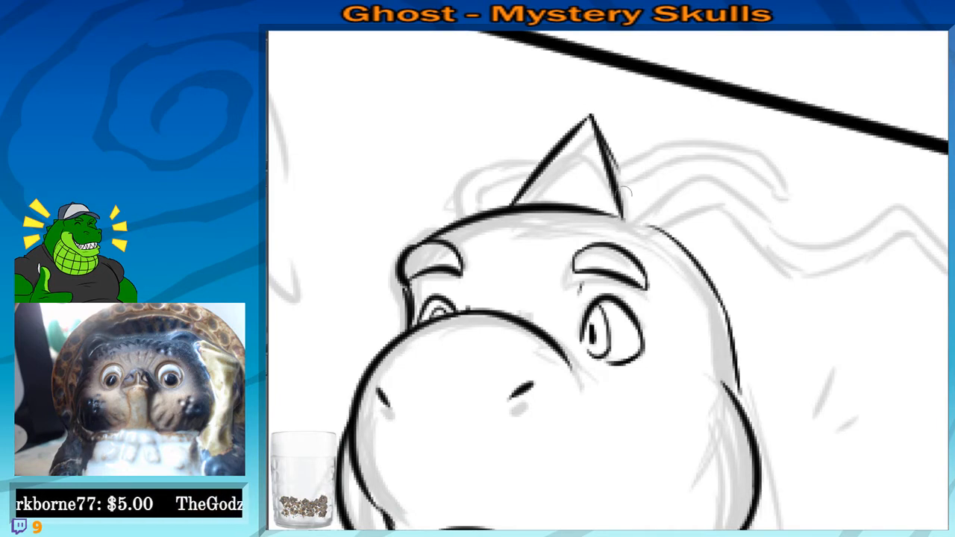
{"action": "key", "text": "ctrl+z"}
Ink the back of the neck from the head down to the collar and the far neck line below the muzzle
{"action": "mouse_move", "coordinate": [592, 119]}
{"action": "left_mouse_down"}
{"action": "mouse_move", "coordinate": [623, 217]}
{"action": "mouse_move", "coordinate": [621, 149]}
{"action": "mouse_move", "coordinate": [573, 62]}
{"action": "left_mouse_up"}
{"action": "scroll", "coordinate": [549, 103], "scroll_direction": "down", "scroll_amount": 1}
{"action": "scroll", "coordinate": [549, 103], "scroll_direction": "down", "scroll_amount": 2}
{"action": "left_click_drag", "start_coordinate": [651, 252], "coordinate": [604, 231]}
{"action": "left_click_drag", "start_coordinate": [588, 169], "coordinate": [623, 349]}
{"action": "key", "text": "ctrl+z"}
{"action": "mouse_move", "coordinate": [587, 156]}
{"action": "left_mouse_down"}
{"action": "mouse_move", "coordinate": [614, 345]}
{"action": "mouse_move", "coordinate": [614, 284]}
{"action": "left_mouse_up"}
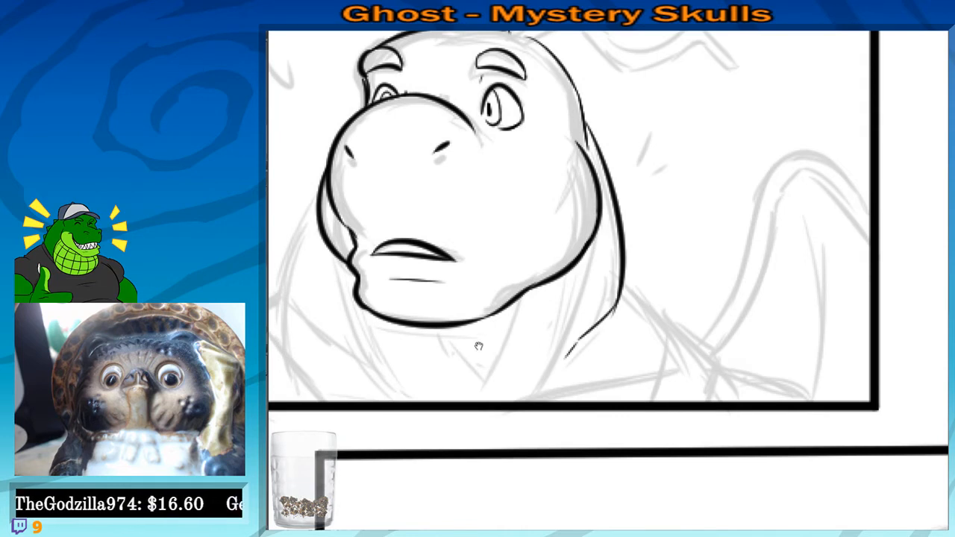
{"action": "left_click_drag", "start_coordinate": [478, 345], "coordinate": [600, 390]}
{"action": "left_click_drag", "start_coordinate": [450, 195], "coordinate": [408, 351]}
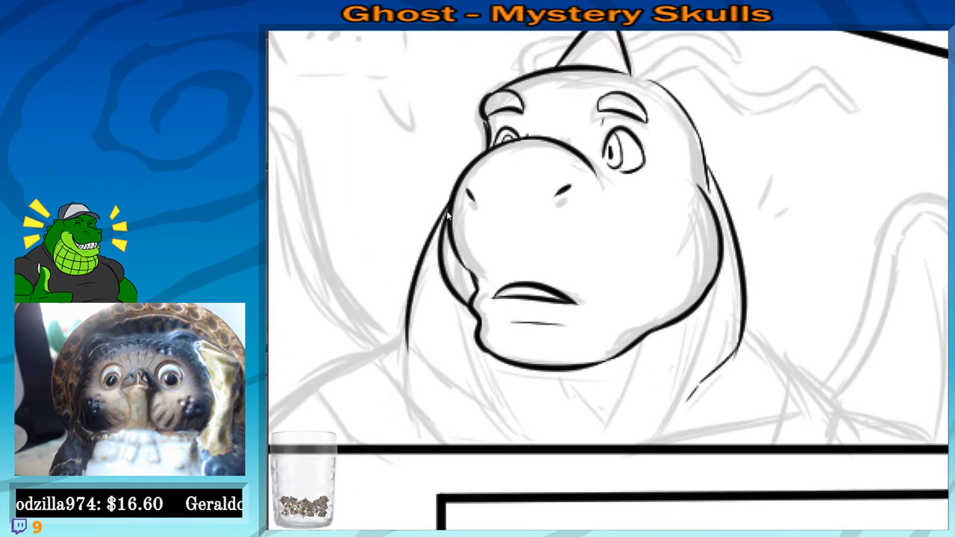
Redraw the far neck line below the muzzle and ink the collar line slanting down from its base
{"action": "key", "text": "ctrl+z"}
{"action": "mouse_move", "coordinate": [455, 197]}
{"action": "left_mouse_down"}
{"action": "mouse_move", "coordinate": [422, 258]}
{"action": "mouse_move", "coordinate": [413, 354]}
{"action": "left_mouse_up"}
{"action": "key", "text": "ctrl+z"}
{"action": "mouse_move", "coordinate": [448, 223]}
{"action": "left_mouse_down"}
{"action": "mouse_move", "coordinate": [404, 358]}
{"action": "mouse_move", "coordinate": [503, 431]}
{"action": "left_mouse_up"}
{"action": "left_click_drag", "start_coordinate": [490, 339], "coordinate": [442, 278]}
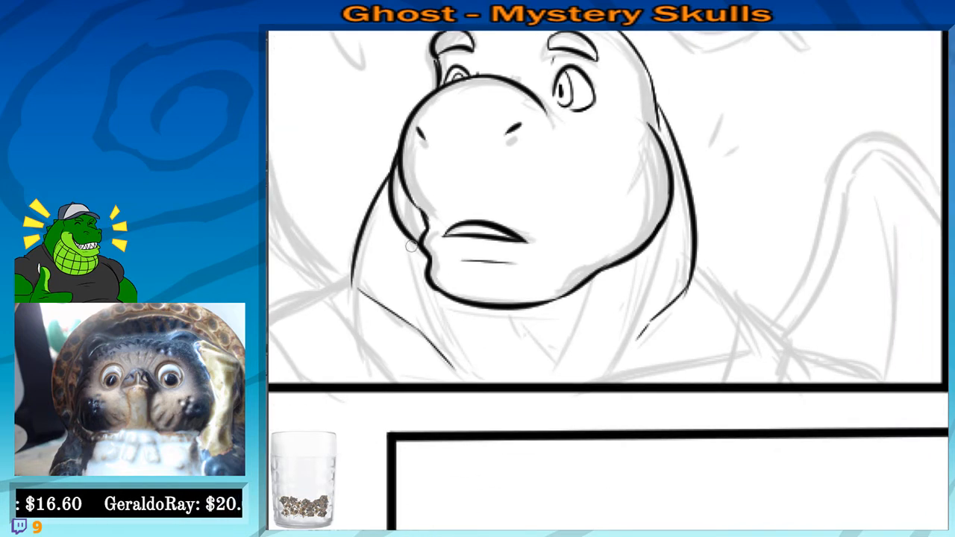
Ink the curved far neck muscle from the jaw to the collar and a slanted throat line under the chin
{"action": "mouse_move", "coordinate": [411, 246]}
{"action": "left_mouse_down"}
{"action": "mouse_move", "coordinate": [453, 361]}
{"action": "mouse_move", "coordinate": [463, 348]}
{"action": "left_mouse_up"}
{"action": "left_click_drag", "start_coordinate": [471, 309], "coordinate": [499, 350]}
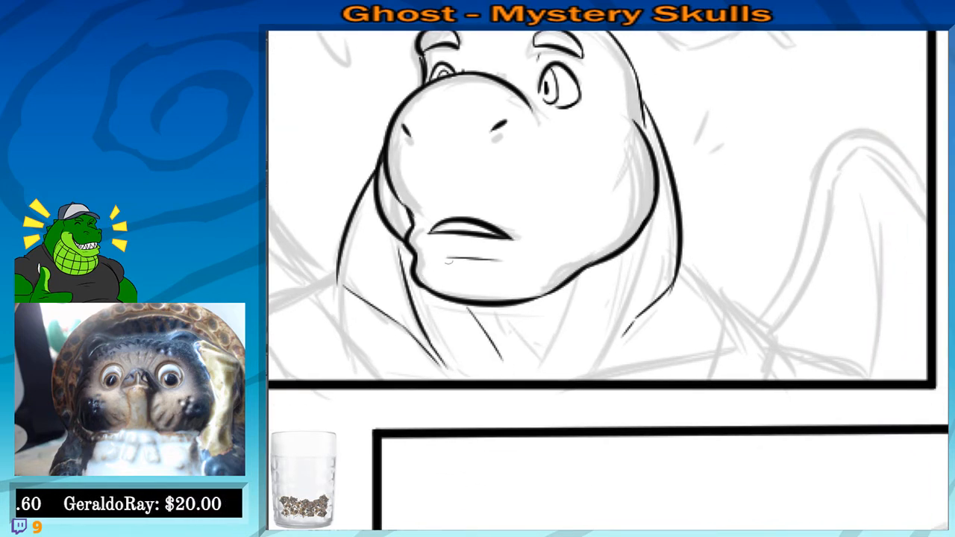
{"action": "key", "text": "ctrl+z"}
{"action": "left_click_drag", "start_coordinate": [466, 306], "coordinate": [498, 373]}
Ink the near neck muscle and near throat line converging toward the chest, plus a small crease below the chin
{"action": "left_click_drag", "start_coordinate": [648, 228], "coordinate": [626, 332]}
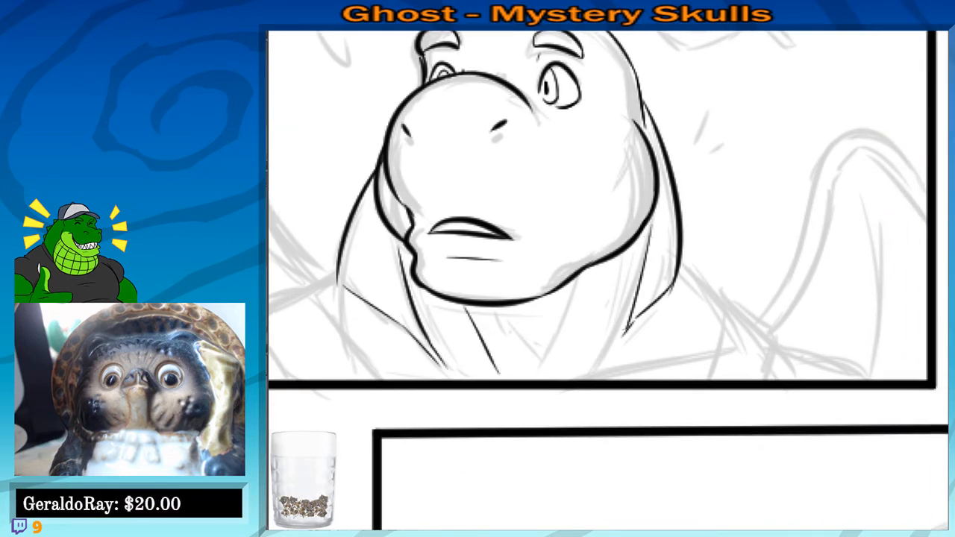
{"action": "left_click_drag", "start_coordinate": [600, 258], "coordinate": [550, 354]}
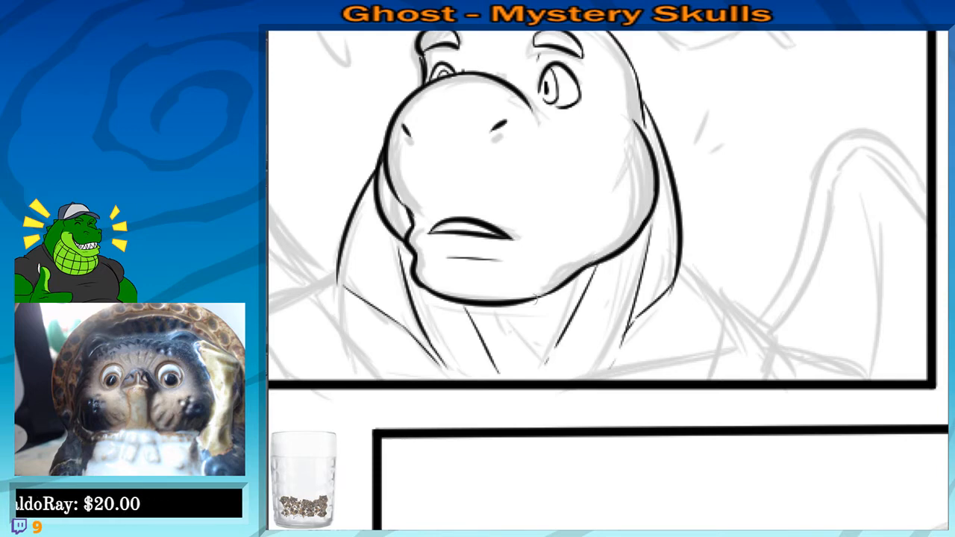
{"action": "left_click_drag", "start_coordinate": [515, 323], "coordinate": [521, 344]}
{"action": "left_click_drag", "start_coordinate": [522, 369], "coordinate": [621, 375]}
{"action": "left_click_drag", "start_coordinate": [595, 296], "coordinate": [587, 362]}
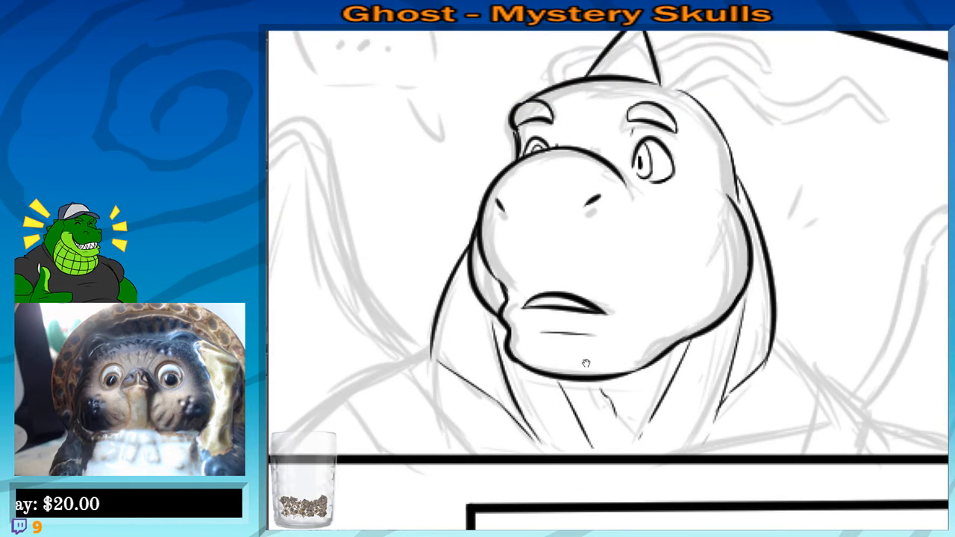
Check the inked head within its panel and against the surrounding sketches on the comic page
{"action": "left_click_drag", "start_coordinate": [719, 191], "coordinate": [657, 267]}
{"action": "left_click_drag", "start_coordinate": [513, 322], "coordinate": [553, 393]}
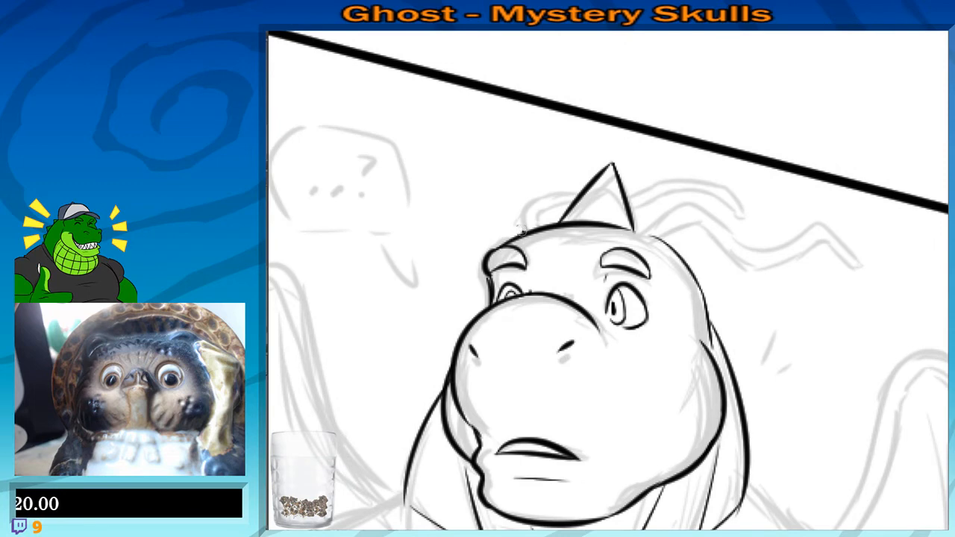
{"action": "left_click_drag", "start_coordinate": [524, 227], "coordinate": [536, 200]}
{"action": "scroll", "coordinate": [492, 154], "scroll_direction": "down", "scroll_amount": 3}
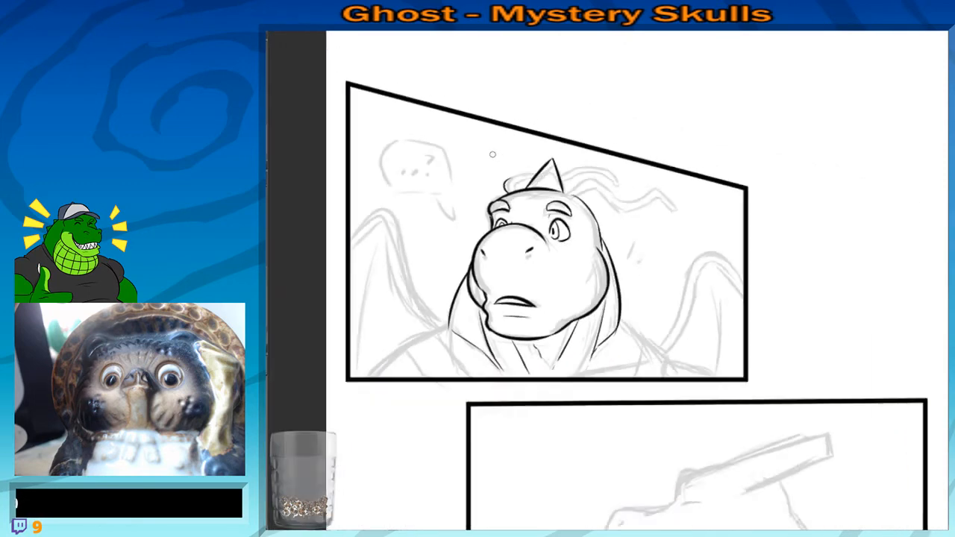
{"action": "left_click_drag", "start_coordinate": [699, 362], "coordinate": [610, 292]}
{"action": "scroll", "coordinate": [517, 206], "scroll_direction": "down", "scroll_amount": 1}
{"action": "scroll", "coordinate": [516, 207], "scroll_direction": "down", "scroll_amount": 1}
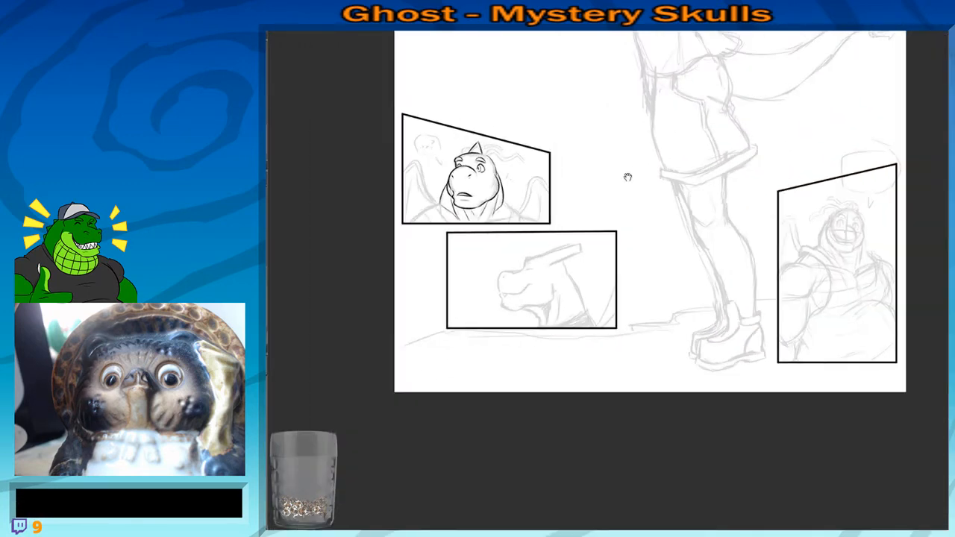
{"action": "scroll", "coordinate": [555, 186], "scroll_direction": "up", "scroll_amount": 3}
{"action": "left_click_drag", "start_coordinate": [553, 185], "coordinate": [717, 313]}
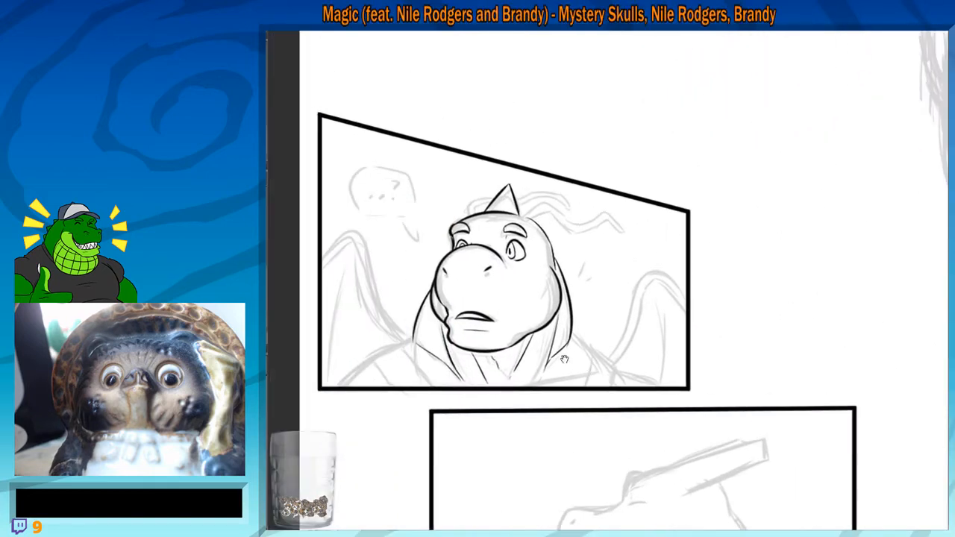
{"action": "scroll", "coordinate": [594, 263], "scroll_direction": "up", "scroll_amount": 3}
{"action": "scroll", "coordinate": [594, 262], "scroll_direction": "up", "scroll_amount": 2}
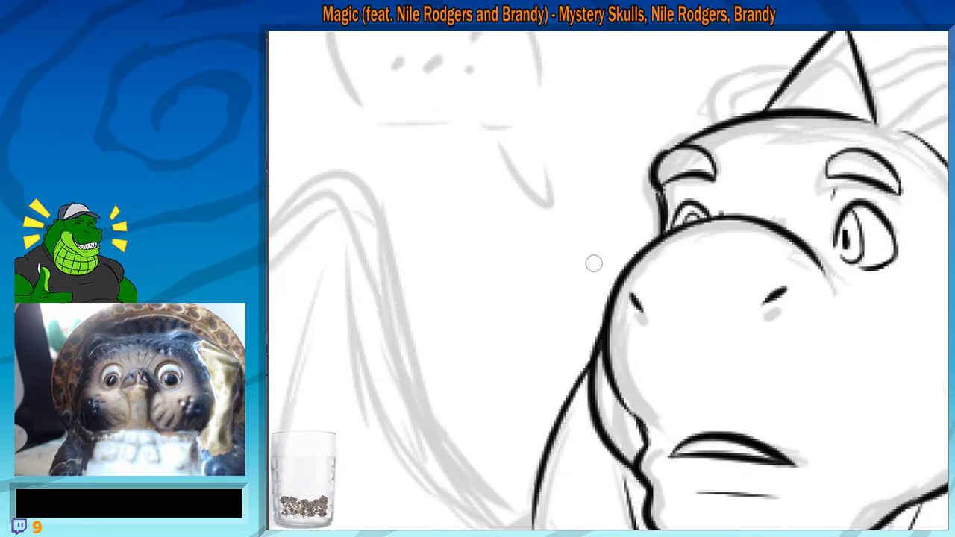
Ink a long wavy double-lined strand sweeping from the far side of the head spike toward the sketched speech bubble
{"action": "left_click_drag", "start_coordinate": [593, 262], "coordinate": [351, 440]}
{"action": "mouse_move", "coordinate": [506, 288]}
{"action": "left_mouse_down"}
{"action": "mouse_move", "coordinate": [521, 289]}
{"action": "mouse_move", "coordinate": [694, 200]}
{"action": "mouse_move", "coordinate": [499, 154]}
{"action": "mouse_move", "coordinate": [533, 191]}
{"action": "mouse_move", "coordinate": [457, 237]}
{"action": "mouse_move", "coordinate": [463, 257]}
{"action": "mouse_move", "coordinate": [492, 231]}
{"action": "mouse_move", "coordinate": [509, 195]}
{"action": "mouse_move", "coordinate": [554, 188]}
{"action": "mouse_move", "coordinate": [638, 223]}
{"action": "left_mouse_up"}
{"action": "key", "text": "ctrl+z"}
{"action": "key", "text": "ctrl+z"}
{"action": "mouse_move", "coordinate": [581, 194]}
{"action": "left_mouse_down"}
{"action": "mouse_move", "coordinate": [639, 224]}
{"action": "mouse_move", "coordinate": [701, 218]}
{"action": "mouse_move", "coordinate": [700, 231]}
{"action": "mouse_move", "coordinate": [638, 248]}
{"action": "left_mouse_up"}
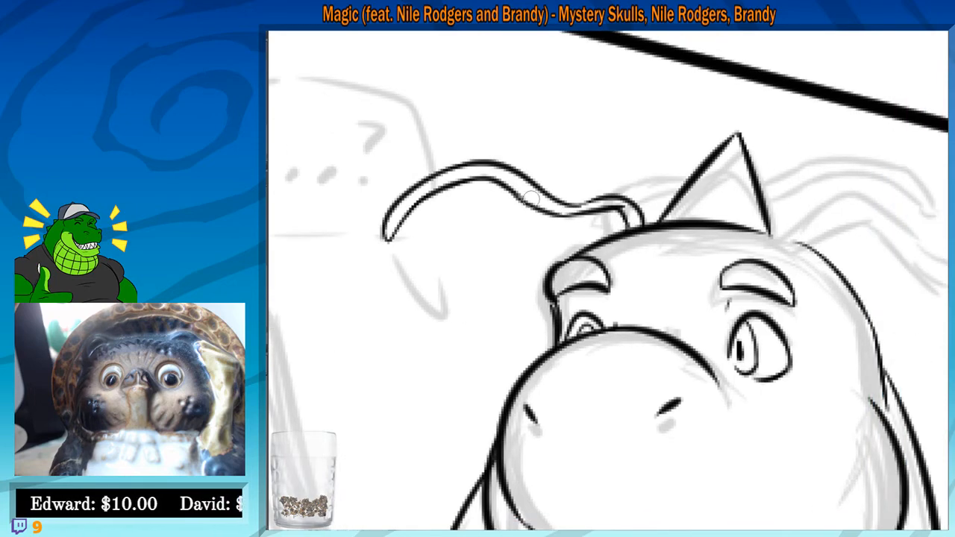
Ink a short curled double-lined strand looping out behind the near side of the head spike
{"action": "scroll", "coordinate": [531, 199], "scroll_direction": "down", "scroll_amount": 2}
{"action": "left_click_drag", "start_coordinate": [713, 246], "coordinate": [567, 242]}
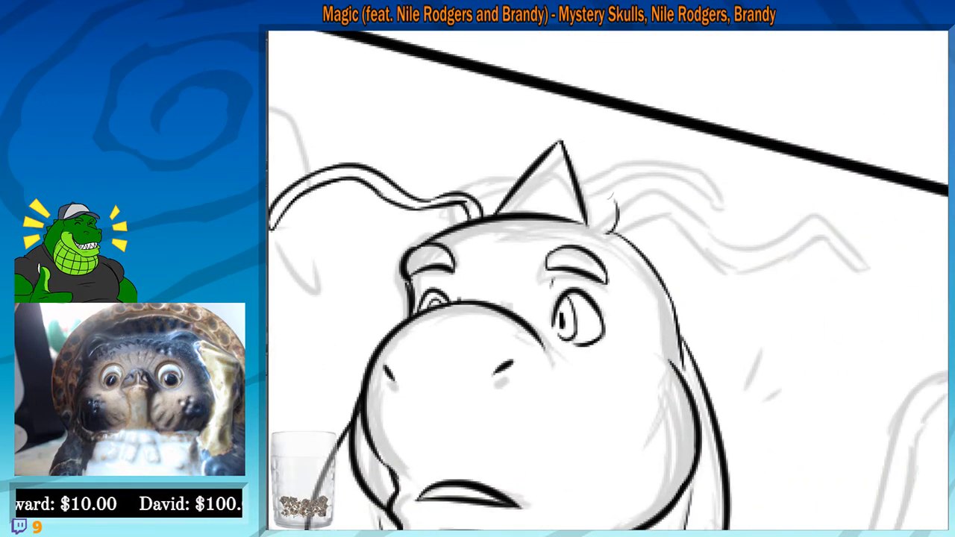
{"action": "left_click_drag", "start_coordinate": [578, 182], "coordinate": [592, 224]}
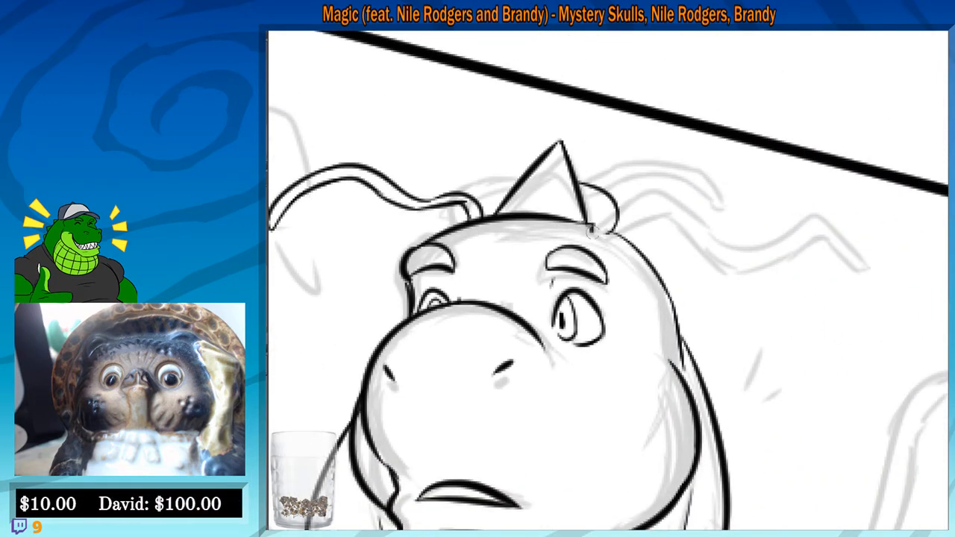
{"action": "mouse_move", "coordinate": [584, 189]}
{"action": "left_mouse_down"}
{"action": "mouse_move", "coordinate": [597, 221]}
{"action": "mouse_move", "coordinate": [653, 231]}
{"action": "left_mouse_up"}
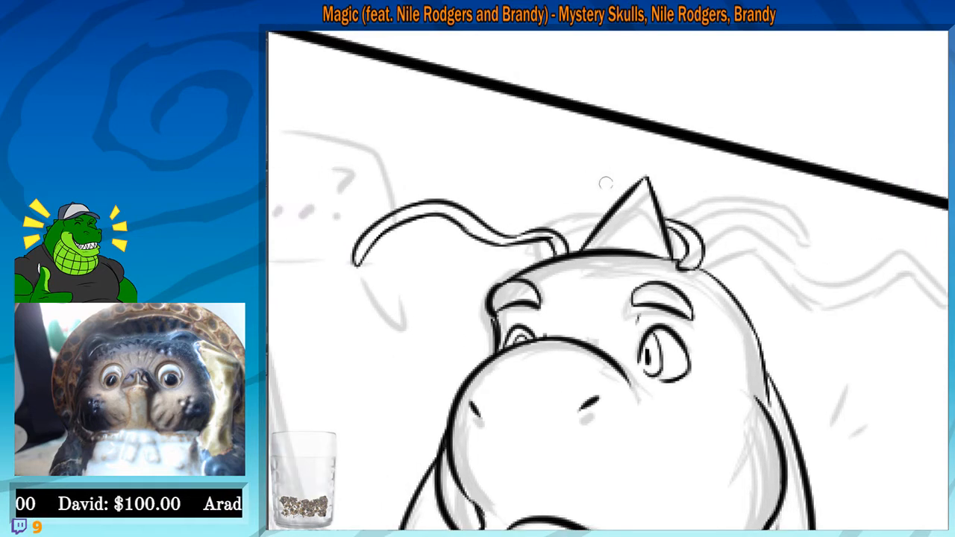
Ink a second wavy strand rising from behind the spike above the first one, with a rounded tip
{"action": "left_click_drag", "start_coordinate": [617, 198], "coordinate": [572, 158]}
{"action": "key", "text": "ctrl+z"}
{"action": "mouse_move", "coordinate": [628, 205]}
{"action": "left_mouse_down"}
{"action": "mouse_move", "coordinate": [618, 193]}
{"action": "mouse_move", "coordinate": [501, 161]}
{"action": "mouse_move", "coordinate": [482, 168]}
{"action": "mouse_move", "coordinate": [531, 166]}
{"action": "mouse_move", "coordinate": [597, 198]}
{"action": "left_mouse_up"}
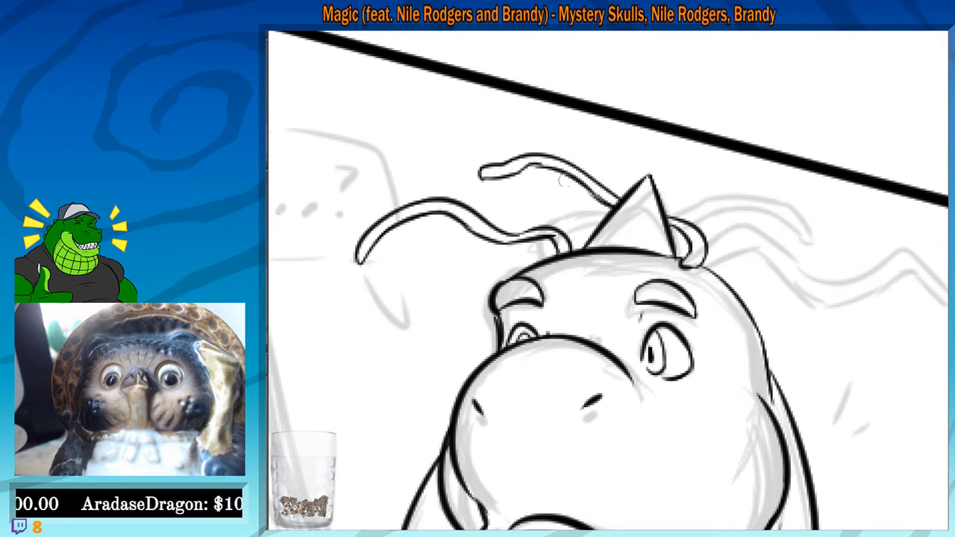
{"action": "key", "text": "ctrl+z"}
Ink the short far shoulder line sloping down from the base of the neck
{"action": "left_click_drag", "start_coordinate": [646, 255], "coordinate": [597, 249]}
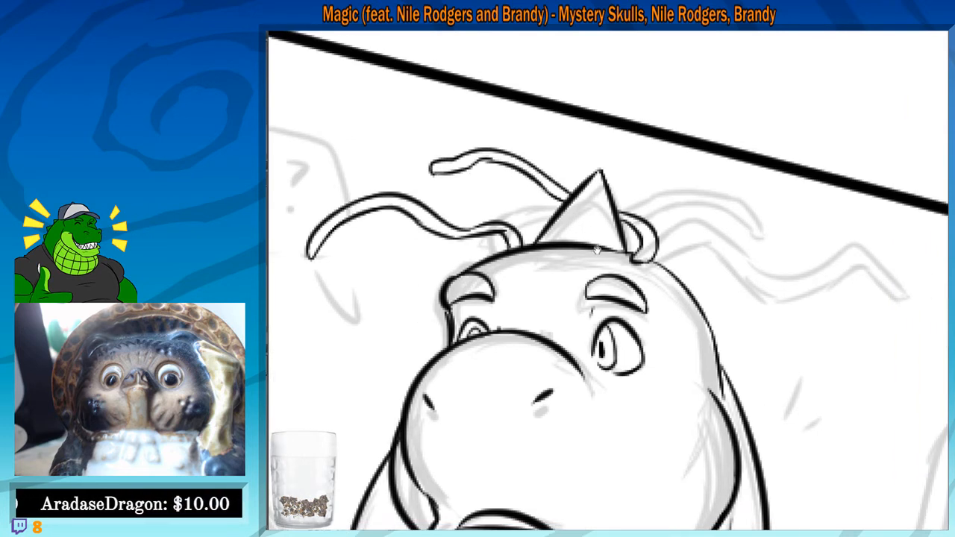
{"action": "scroll", "coordinate": [480, 220], "scroll_direction": "down", "scroll_amount": 3}
{"action": "mouse_move", "coordinate": [546, 299]}
{"action": "left_mouse_down"}
{"action": "mouse_move", "coordinate": [579, 242]}
{"action": "mouse_move", "coordinate": [558, 212]}
{"action": "left_mouse_up"}
{"action": "scroll", "coordinate": [536, 181], "scroll_direction": "down", "scroll_amount": 2}
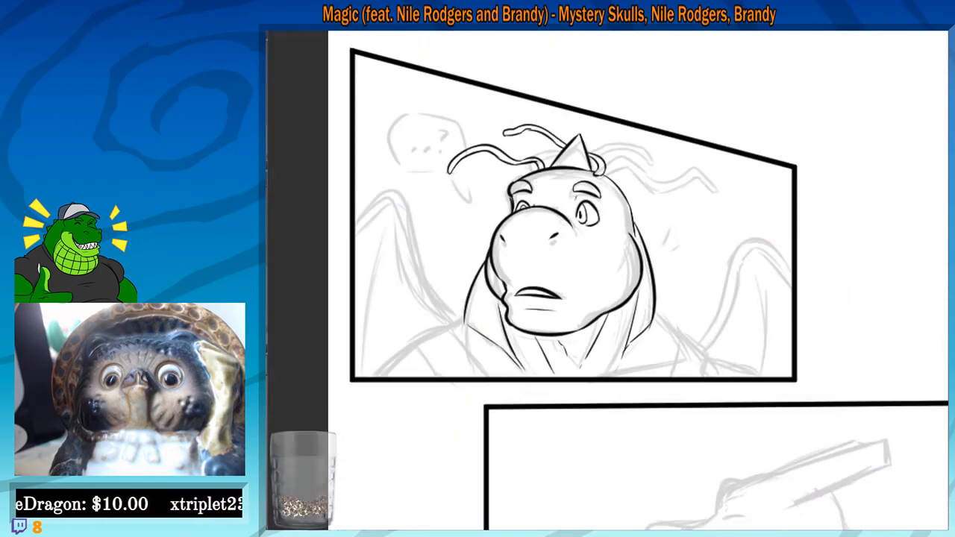
{"action": "left_click_drag", "start_coordinate": [547, 262], "coordinate": [561, 213]}
{"action": "scroll", "coordinate": [561, 214], "scroll_direction": "up", "scroll_amount": 2}
{"action": "mouse_move", "coordinate": [666, 288]}
{"action": "left_mouse_down"}
{"action": "mouse_move", "coordinate": [614, 266]}
{"action": "mouse_move", "coordinate": [664, 259]}
{"action": "left_mouse_up"}
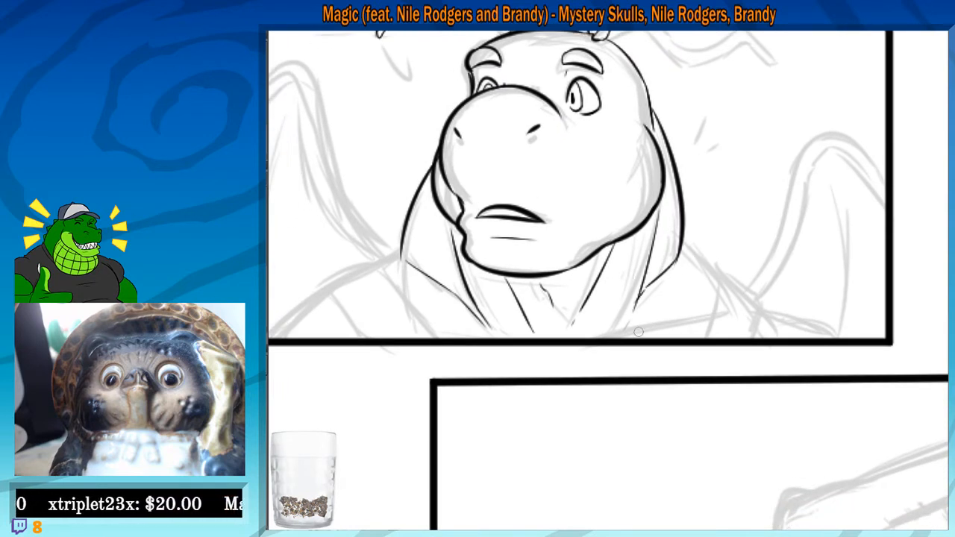
{"action": "mouse_move", "coordinate": [430, 322]}
{"action": "left_mouse_down"}
{"action": "mouse_move", "coordinate": [527, 292]}
{"action": "mouse_move", "coordinate": [703, 288]}
{"action": "left_mouse_up"}
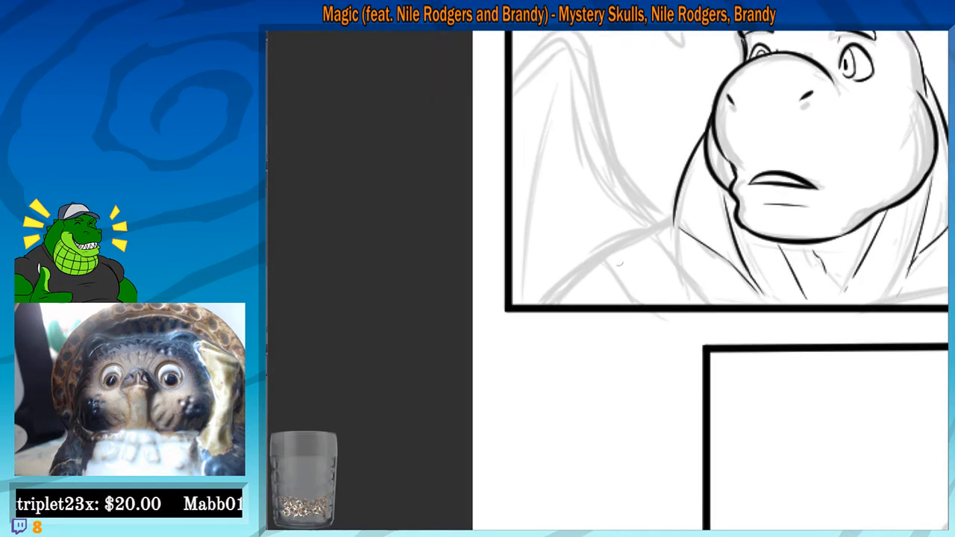
{"action": "mouse_move", "coordinate": [644, 235]}
{"action": "left_mouse_down"}
{"action": "mouse_move", "coordinate": [675, 210]}
{"action": "mouse_move", "coordinate": [651, 228]}
{"action": "left_mouse_up"}
{"action": "mouse_move", "coordinate": [633, 241]}
{"action": "left_mouse_down"}
{"action": "mouse_move", "coordinate": [589, 266]}
{"action": "mouse_move", "coordinate": [599, 265]}
{"action": "left_mouse_up"}
{"action": "key", "text": "ctrl+z"}
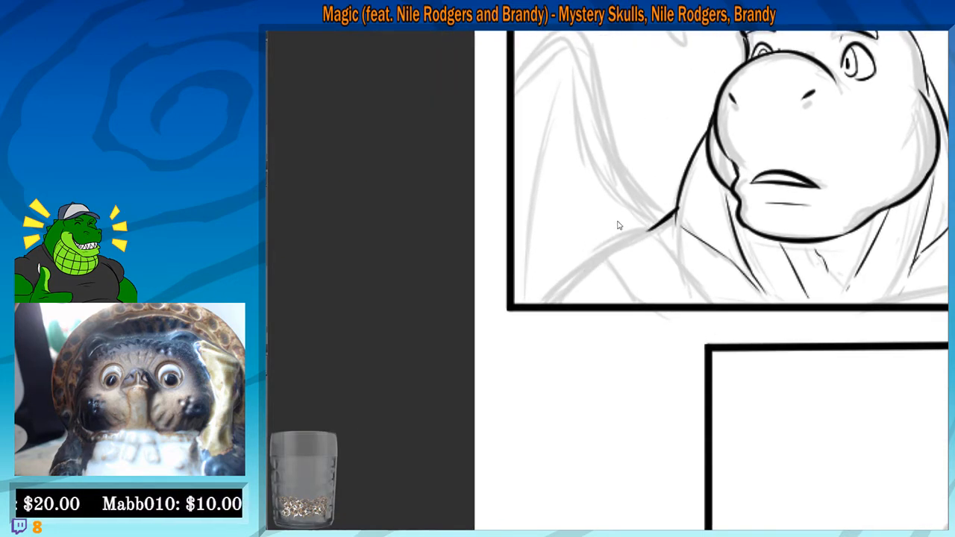
Ink the garment on the far shoulder with its curved inner edge, rounded top, ragged outer edge and armhole line
{"action": "mouse_move", "coordinate": [609, 214]}
{"action": "left_mouse_down"}
{"action": "mouse_move", "coordinate": [672, 237]}
{"action": "mouse_move", "coordinate": [713, 306]}
{"action": "left_mouse_up"}
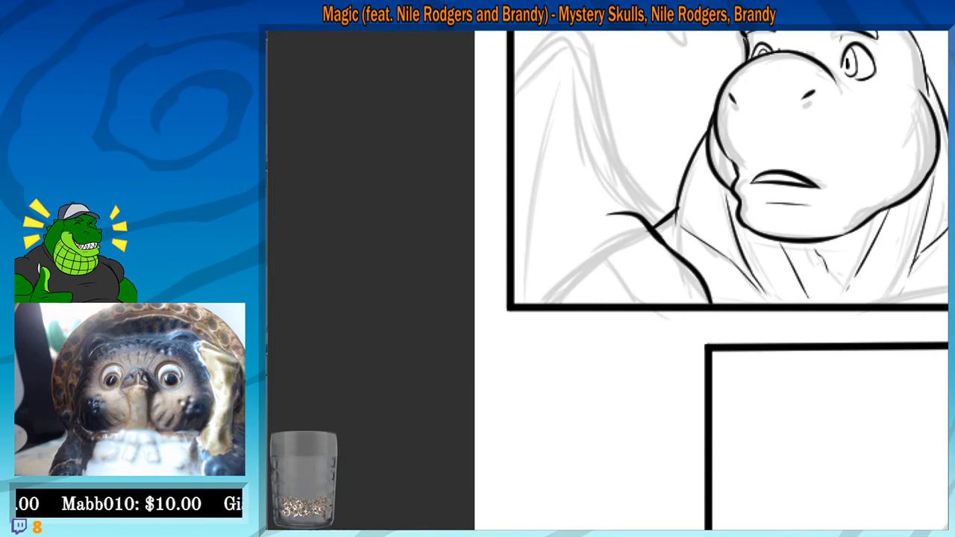
{"action": "mouse_move", "coordinate": [615, 214]}
{"action": "left_mouse_down"}
{"action": "mouse_move", "coordinate": [502, 222]}
{"action": "mouse_move", "coordinate": [468, 252]}
{"action": "mouse_move", "coordinate": [517, 299]}
{"action": "left_mouse_up"}
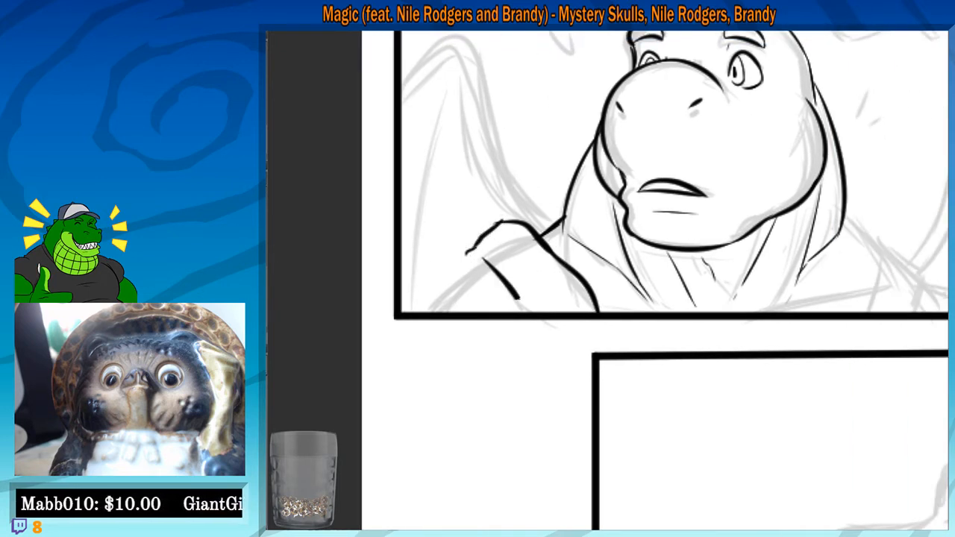
{"action": "key", "text": "ctrl+z"}
{"action": "left_click_drag", "start_coordinate": [483, 258], "coordinate": [524, 313]}
{"action": "left_click_drag", "start_coordinate": [480, 240], "coordinate": [471, 249]}
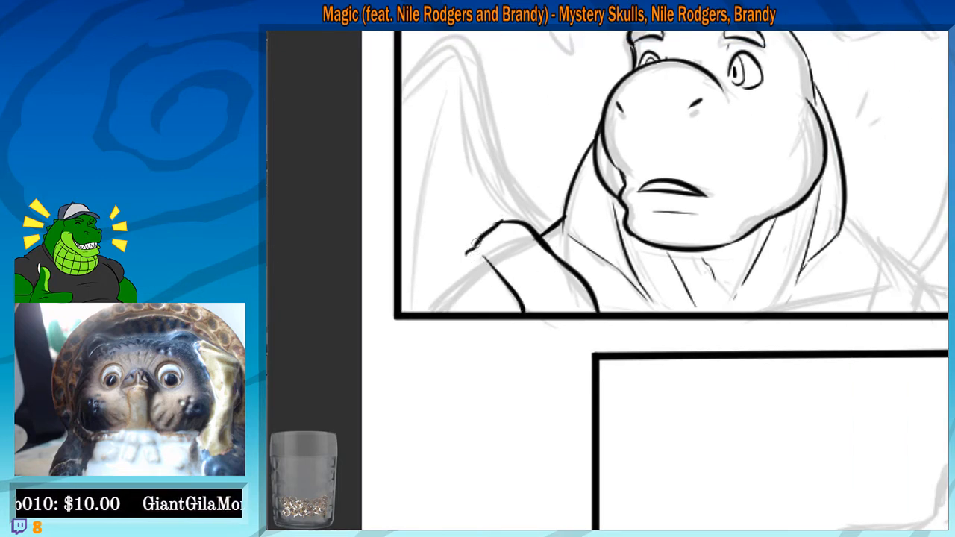
Ink the far upper arm down to the panel border, darken the gap under the ragged edge, and add cloth folds
{"action": "mouse_move", "coordinate": [495, 283]}
{"action": "left_mouse_down"}
{"action": "mouse_move", "coordinate": [523, 278]}
{"action": "mouse_move", "coordinate": [439, 322]}
{"action": "left_mouse_up"}
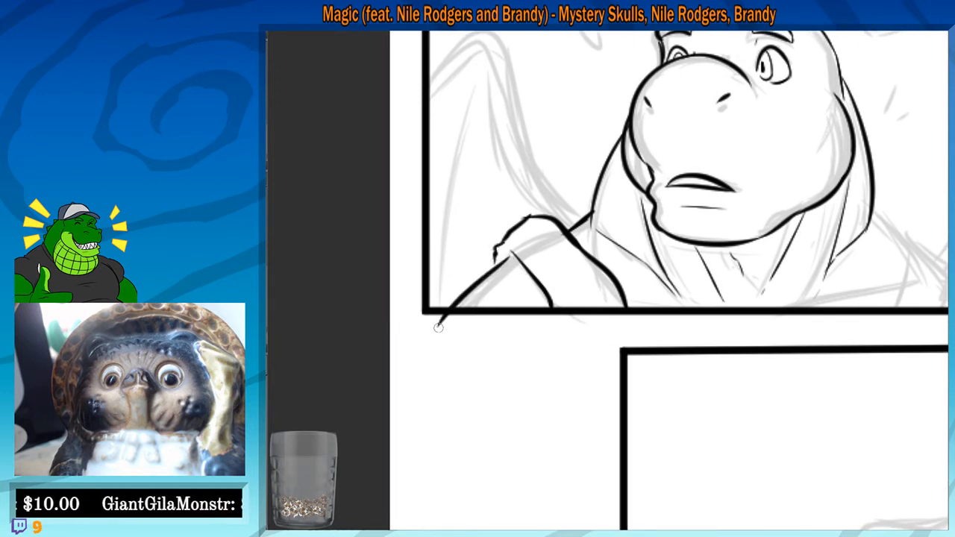
{"action": "key", "text": "ctrl+z"}
{"action": "left_click_drag", "start_coordinate": [500, 264], "coordinate": [448, 310]}
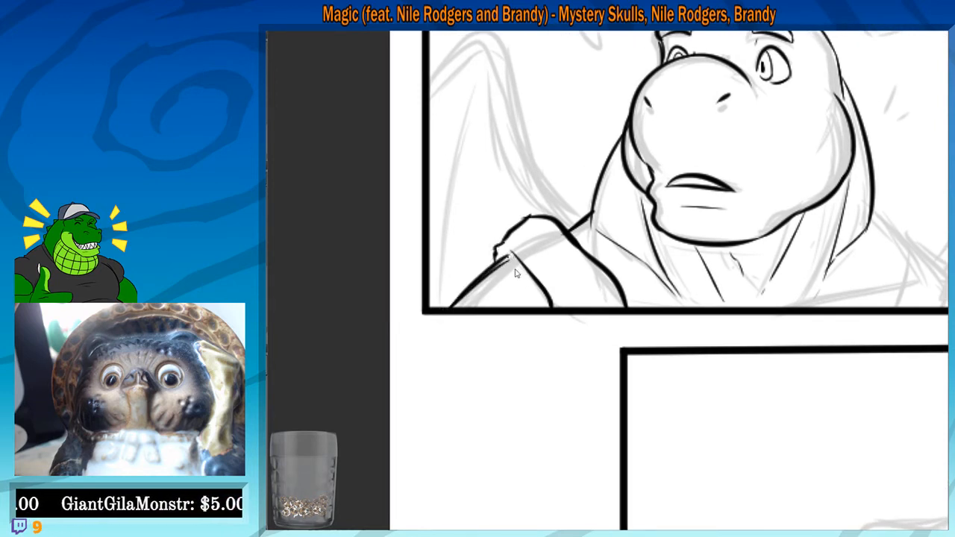
{"action": "key", "text": "ctrl+z"}
{"action": "left_click_drag", "start_coordinate": [515, 258], "coordinate": [448, 310]}
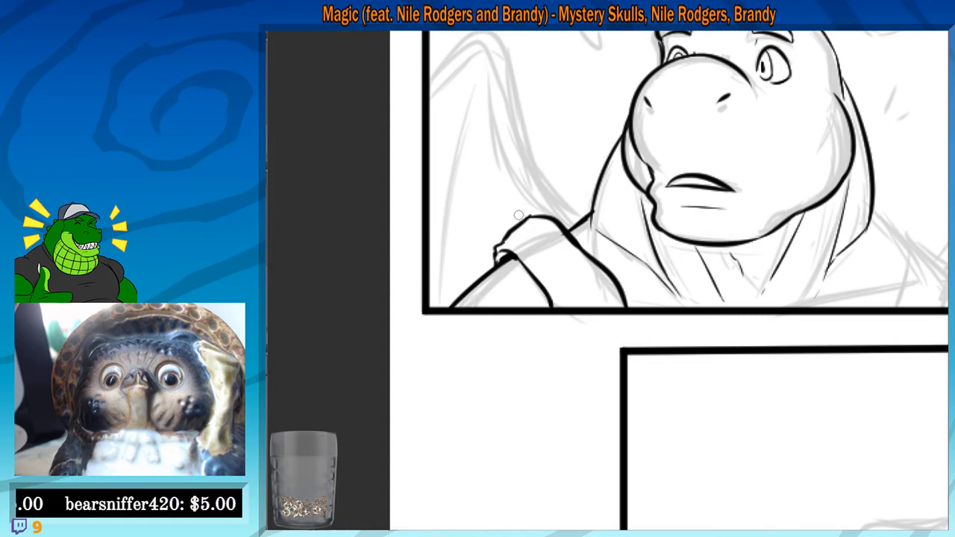
{"action": "mouse_move", "coordinate": [558, 244]}
{"action": "left_mouse_down"}
{"action": "mouse_move", "coordinate": [463, 269]}
{"action": "mouse_move", "coordinate": [473, 310]}
{"action": "mouse_move", "coordinate": [483, 310]}
{"action": "left_mouse_up"}
Ink the near shoulder slope, the neckline across the chest, and the inner edge of the garment's near shoulder
{"action": "mouse_move", "coordinate": [760, 317]}
{"action": "left_mouse_down"}
{"action": "mouse_move", "coordinate": [562, 306]}
{"action": "mouse_move", "coordinate": [670, 314]}
{"action": "left_mouse_up"}
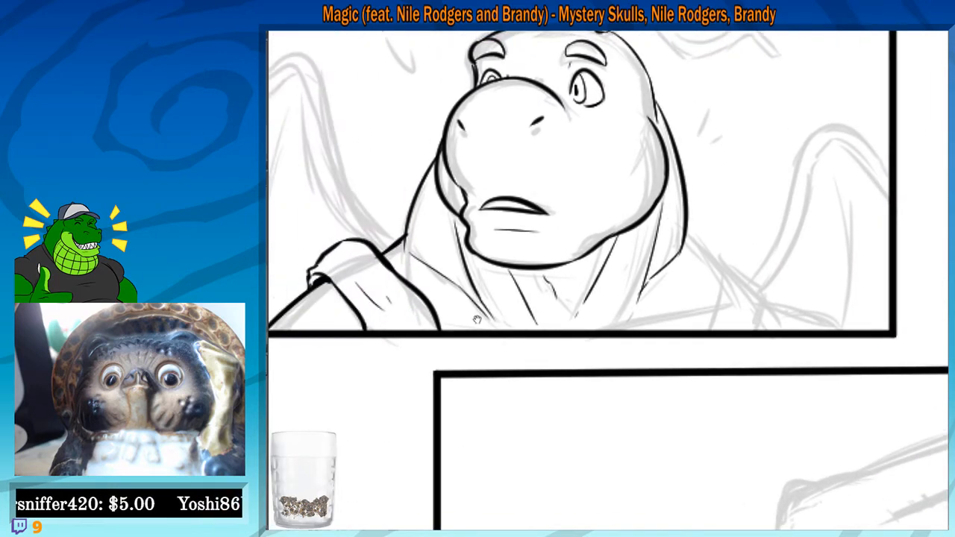
{"action": "mouse_move", "coordinate": [438, 318]}
{"action": "left_mouse_down"}
{"action": "mouse_move", "coordinate": [514, 331]}
{"action": "mouse_move", "coordinate": [532, 307]}
{"action": "mouse_move", "coordinate": [688, 289]}
{"action": "mouse_move", "coordinate": [658, 315]}
{"action": "left_mouse_up"}
{"action": "mouse_move", "coordinate": [627, 227]}
{"action": "left_mouse_down"}
{"action": "mouse_move", "coordinate": [674, 265]}
{"action": "mouse_move", "coordinate": [641, 322]}
{"action": "left_mouse_up"}
{"action": "left_click_drag", "start_coordinate": [656, 279], "coordinate": [654, 251]}
{"action": "left_click_drag", "start_coordinate": [650, 244], "coordinate": [671, 234]}
{"action": "mouse_move", "coordinate": [671, 236]}
{"action": "left_mouse_down"}
{"action": "mouse_move", "coordinate": [679, 258]}
{"action": "mouse_move", "coordinate": [664, 233]}
{"action": "mouse_move", "coordinate": [659, 257]}
{"action": "mouse_move", "coordinate": [671, 248]}
{"action": "mouse_move", "coordinate": [701, 268]}
{"action": "left_mouse_up"}
{"action": "key", "text": "ctrl+z"}
{"action": "key", "text": "ctrl+z"}
{"action": "key", "text": "ctrl+z"}
Ink the near shoulder garment's ragged outer edge and vertical folds, and fill the notch beneath its pointed top black
{"action": "mouse_move", "coordinate": [666, 233]}
{"action": "left_mouse_down"}
{"action": "mouse_move", "coordinate": [693, 273]}
{"action": "mouse_move", "coordinate": [690, 324]}
{"action": "left_mouse_up"}
{"action": "left_click_drag", "start_coordinate": [676, 261], "coordinate": [674, 311]}
{"action": "left_click_drag", "start_coordinate": [687, 278], "coordinate": [684, 311]}
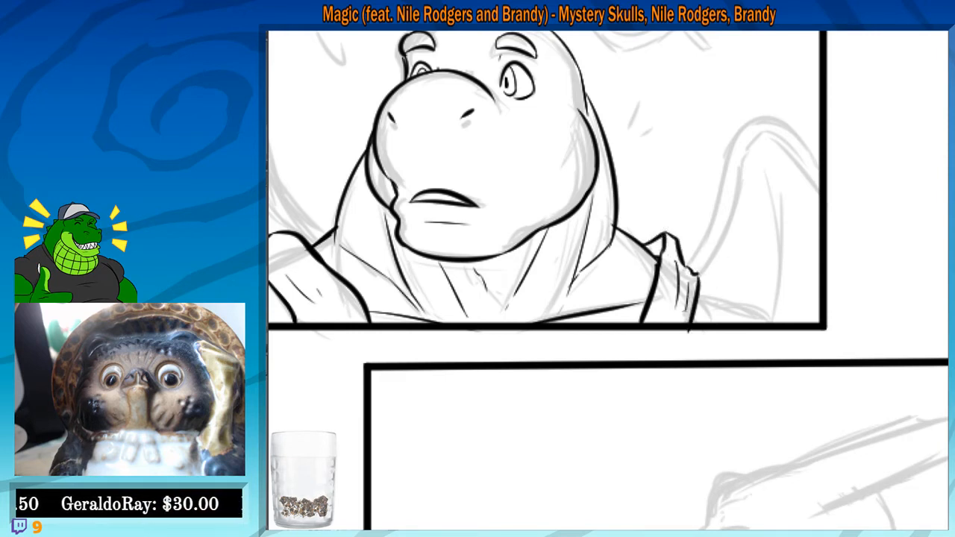
{"action": "left_click_drag", "start_coordinate": [648, 247], "coordinate": [662, 251]}
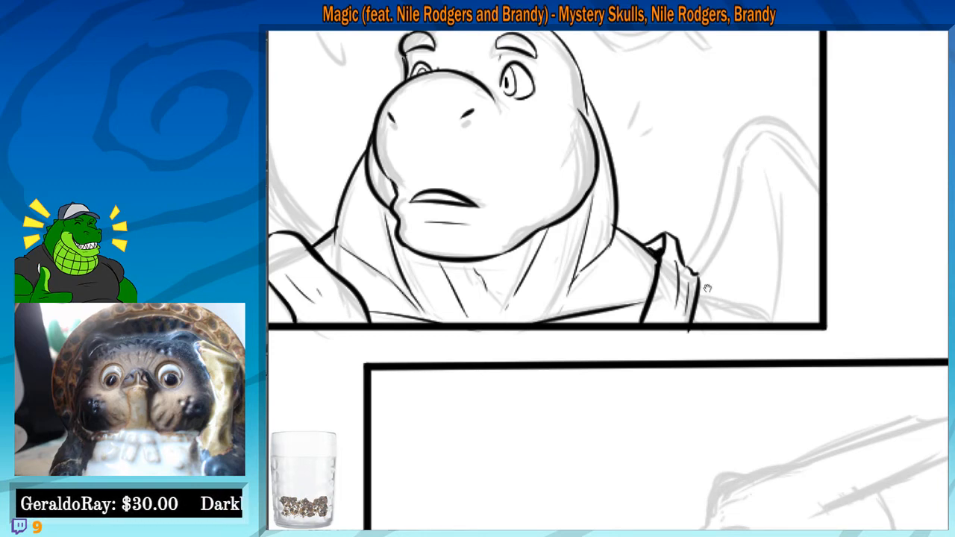
Ink the near upper arm's outer contour curving from the ragged garment edge down to the panel's lower border
{"action": "mouse_move", "coordinate": [707, 288]}
{"action": "left_mouse_down"}
{"action": "mouse_move", "coordinate": [687, 269]}
{"action": "mouse_move", "coordinate": [712, 331]}
{"action": "left_mouse_up"}
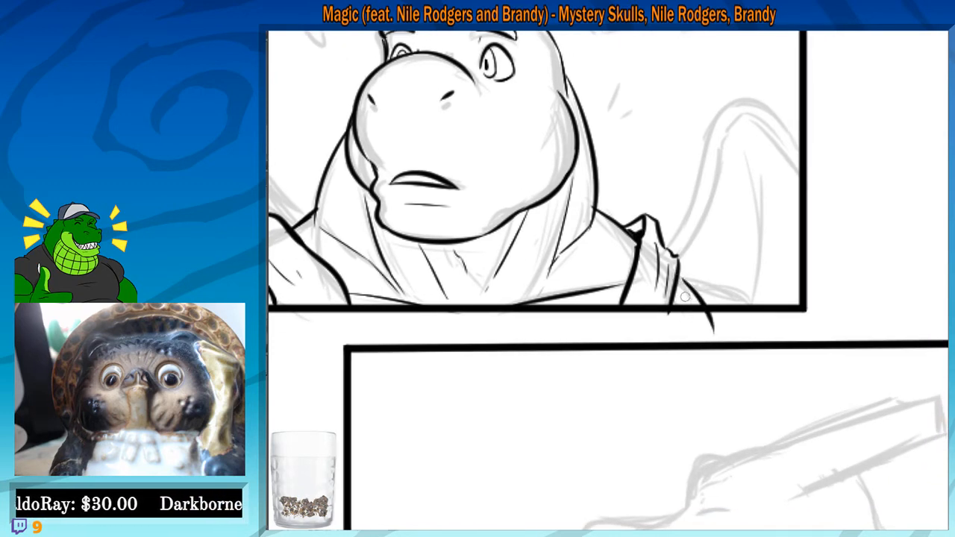
{"action": "key", "text": "ctrl+z"}
{"action": "left_click_drag", "start_coordinate": [682, 277], "coordinate": [706, 301]}
{"action": "key", "text": "ctrl+z"}
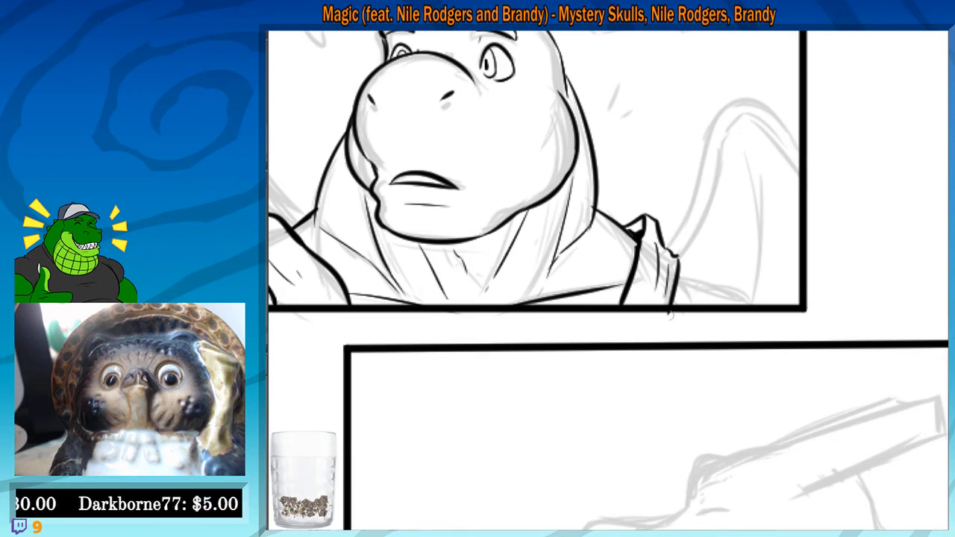
{"action": "mouse_move", "coordinate": [651, 278]}
{"action": "left_mouse_down"}
{"action": "mouse_move", "coordinate": [617, 270]}
{"action": "mouse_move", "coordinate": [730, 297]}
{"action": "left_mouse_up"}
{"action": "key", "text": "ctrl+z"}
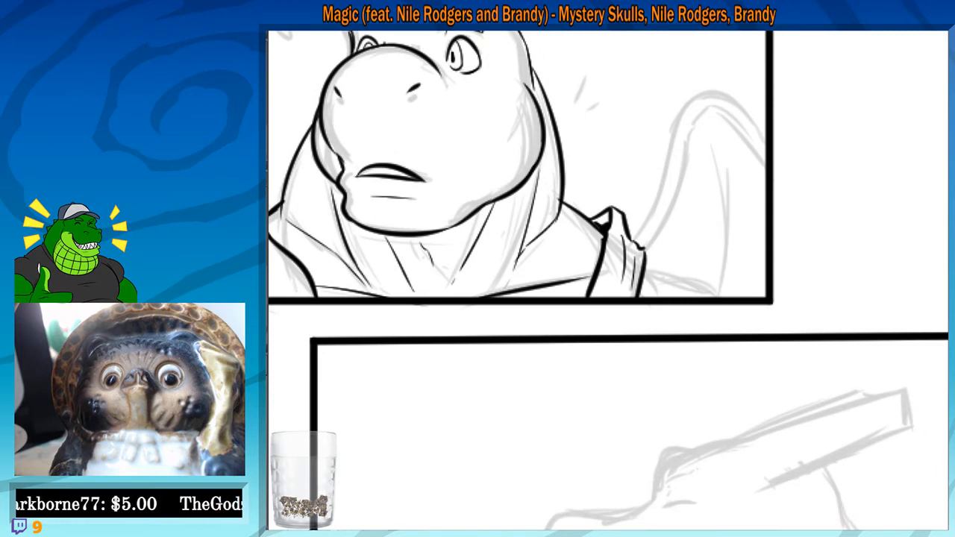
{"action": "left_click_drag", "start_coordinate": [645, 266], "coordinate": [723, 297]}
{"action": "key", "text": "ctrl+z"}
{"action": "left_click_drag", "start_coordinate": [644, 266], "coordinate": [728, 300]}
{"action": "mouse_move", "coordinate": [660, 297]}
{"action": "left_mouse_down"}
{"action": "mouse_move", "coordinate": [733, 289]}
{"action": "mouse_move", "coordinate": [736, 311]}
{"action": "left_mouse_up"}
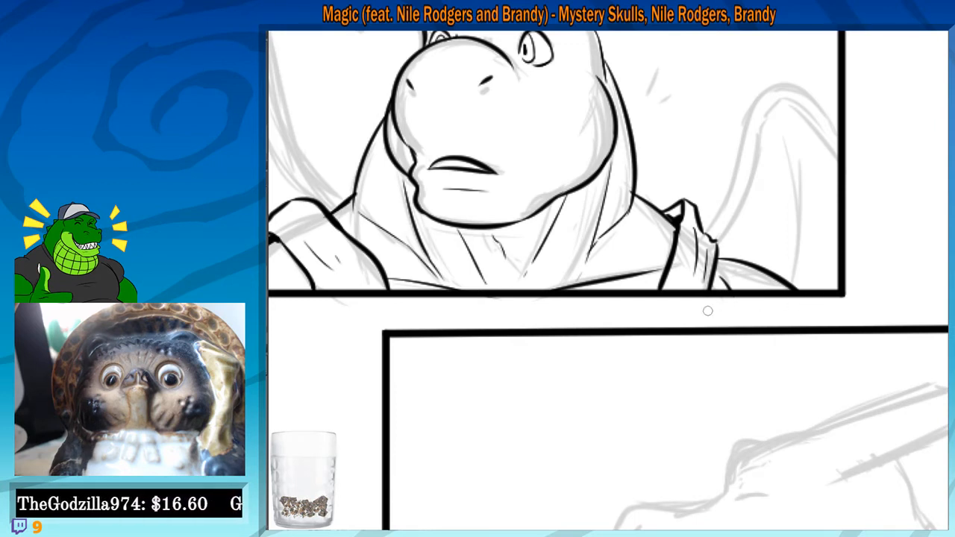
Ink a short curved line inside the near upper arm, close to the ragged garment edge
{"action": "left_click_drag", "start_coordinate": [707, 310], "coordinate": [693, 306]}
{"action": "left_click_drag", "start_coordinate": [698, 267], "coordinate": [708, 305]}
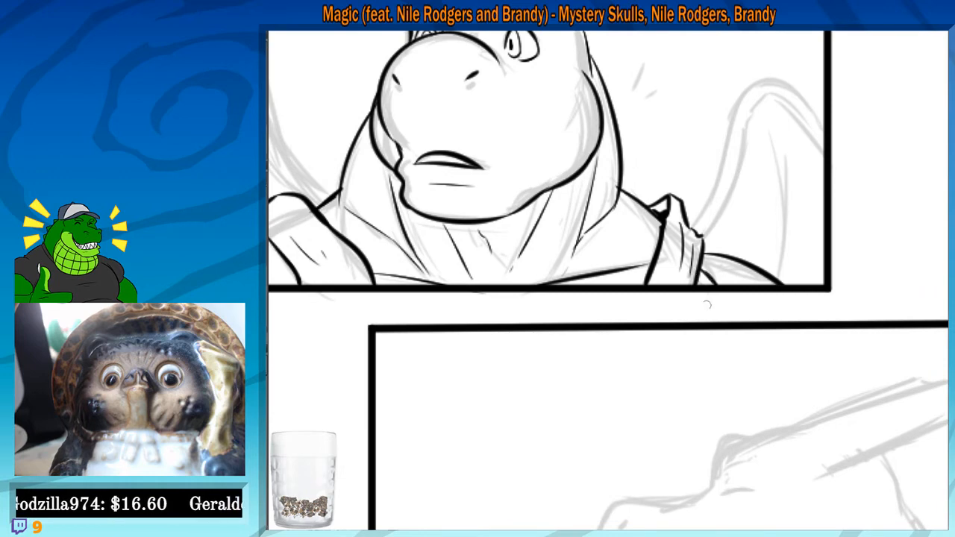
{"action": "mouse_move", "coordinate": [596, 282]}
{"action": "left_mouse_down"}
{"action": "mouse_move", "coordinate": [719, 269]}
{"action": "mouse_move", "coordinate": [806, 277]}
{"action": "left_mouse_up"}
{"action": "left_click_drag", "start_coordinate": [558, 260], "coordinate": [590, 263]}
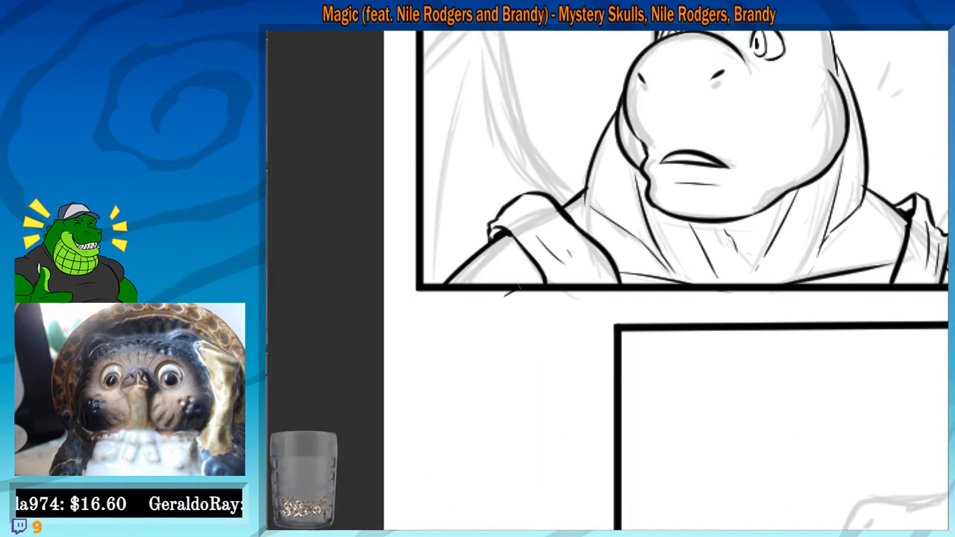
Ink the right-hand wing's outer contour from the pointed shoulder garment up to its bend and over to the panel's right border
{"action": "left_click_drag", "start_coordinate": [519, 287], "coordinate": [550, 270]}
{"action": "key", "text": "ctrl+z"}
{"action": "mouse_move", "coordinate": [939, 177]}
{"action": "left_mouse_down"}
{"action": "mouse_move", "coordinate": [811, 256]}
{"action": "mouse_move", "coordinate": [646, 313]}
{"action": "mouse_move", "coordinate": [618, 284]}
{"action": "mouse_move", "coordinate": [629, 277]}
{"action": "left_mouse_up"}
{"action": "left_click_drag", "start_coordinate": [645, 309], "coordinate": [625, 314]}
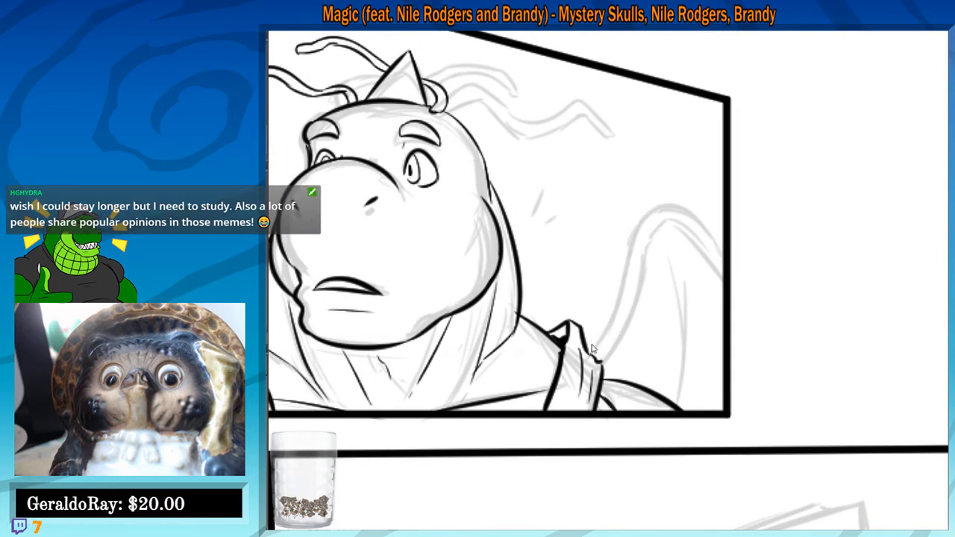
{"action": "mouse_move", "coordinate": [593, 349]}
{"action": "left_mouse_down"}
{"action": "mouse_move", "coordinate": [635, 222]}
{"action": "mouse_move", "coordinate": [721, 240]}
{"action": "left_mouse_up"}
{"action": "key", "text": "ctrl+z"}
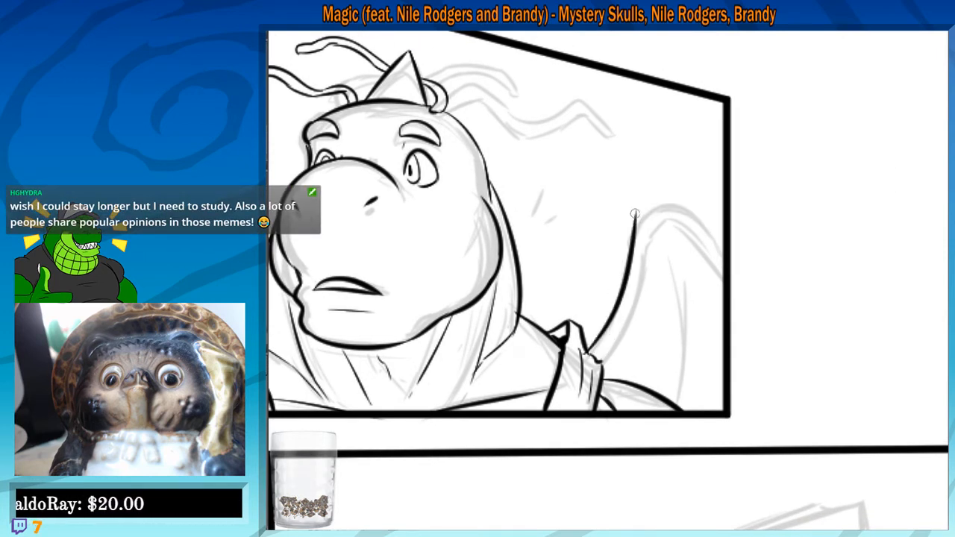
{"action": "left_click_drag", "start_coordinate": [636, 215], "coordinate": [721, 226]}
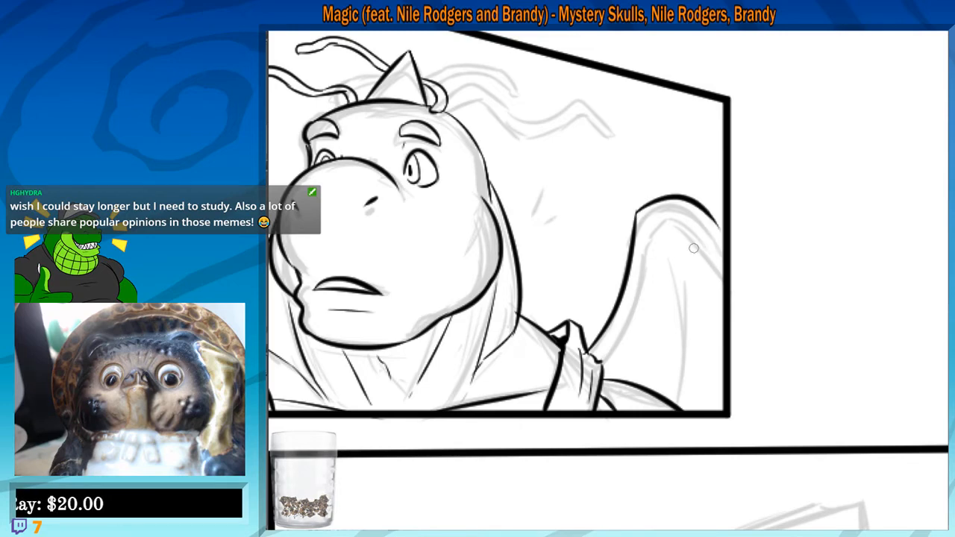
{"action": "scroll", "coordinate": [645, 233], "scroll_direction": "up", "scroll_amount": 1}
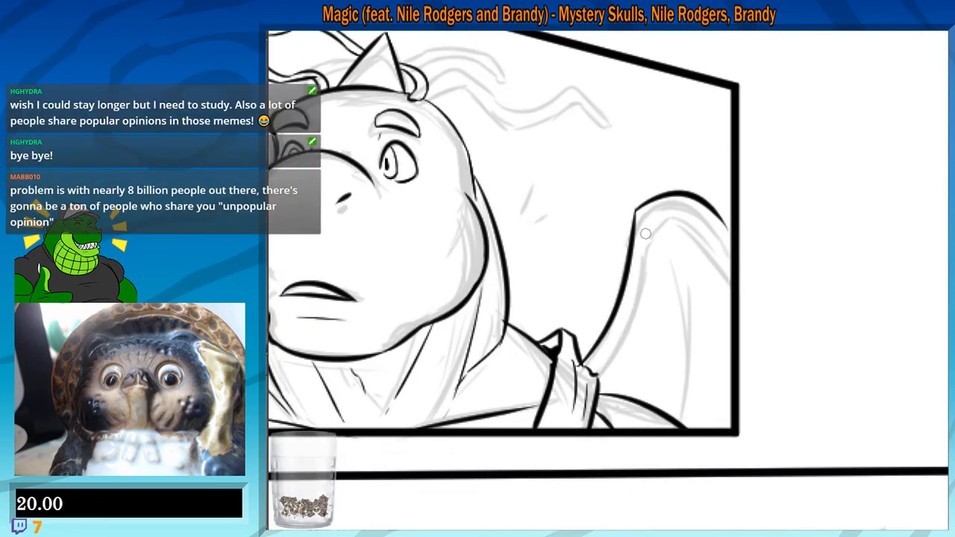
{"action": "left_click_drag", "start_coordinate": [615, 270], "coordinate": [605, 286]}
{"action": "key", "text": "ctrl+z"}
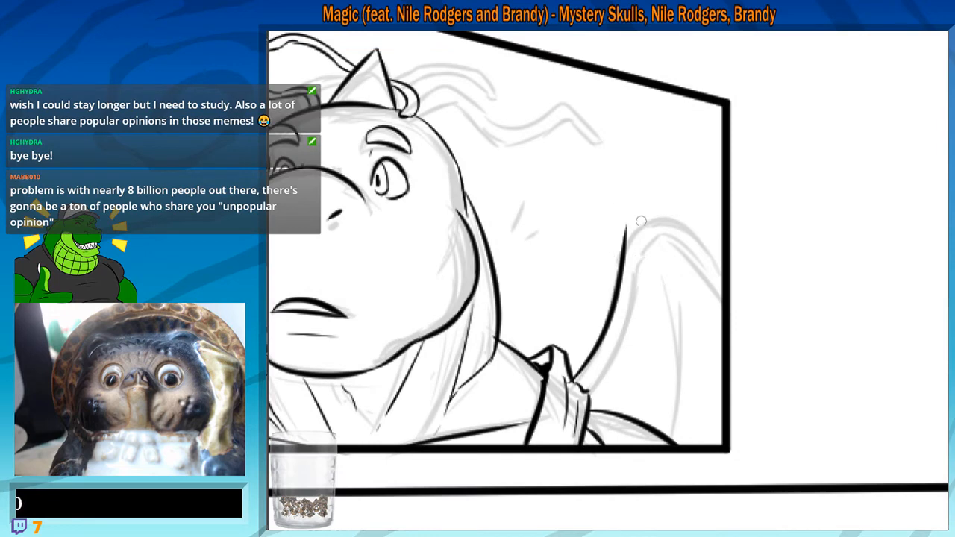
{"action": "mouse_move", "coordinate": [627, 225]}
{"action": "left_mouse_down"}
{"action": "mouse_move", "coordinate": [651, 210]}
{"action": "mouse_move", "coordinate": [723, 269]}
{"action": "left_mouse_up"}
{"action": "left_click_drag", "start_coordinate": [652, 256], "coordinate": [647, 249]}
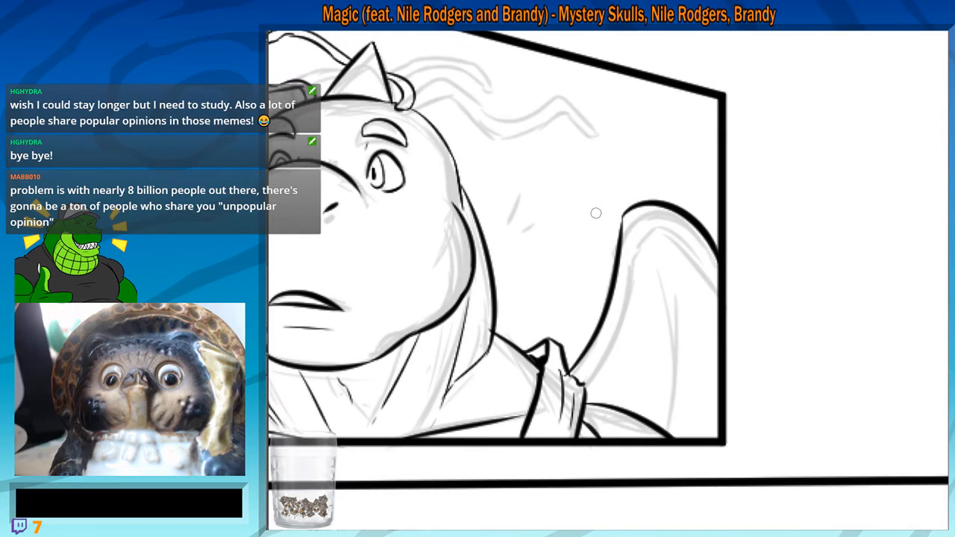
Ink the inner edge of the right-hand wing's arm, curving from the bend down to the shoulder garment
{"action": "scroll", "coordinate": [597, 214], "scroll_direction": "up", "scroll_amount": 1}
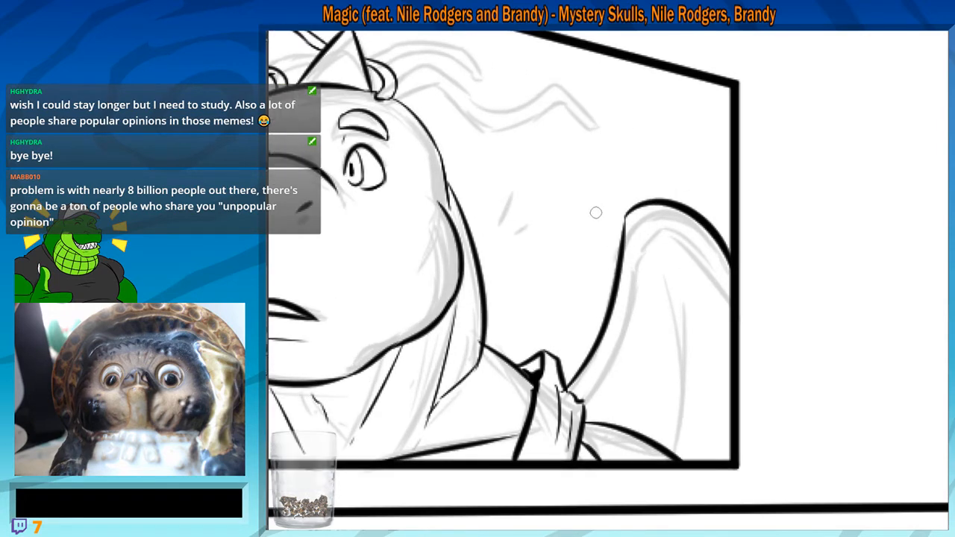
{"action": "left_click_drag", "start_coordinate": [610, 242], "coordinate": [635, 258]}
{"action": "scroll", "coordinate": [634, 259], "scroll_direction": "down", "scroll_amount": 2}
{"action": "scroll", "coordinate": [635, 259], "scroll_direction": "down", "scroll_amount": 1}
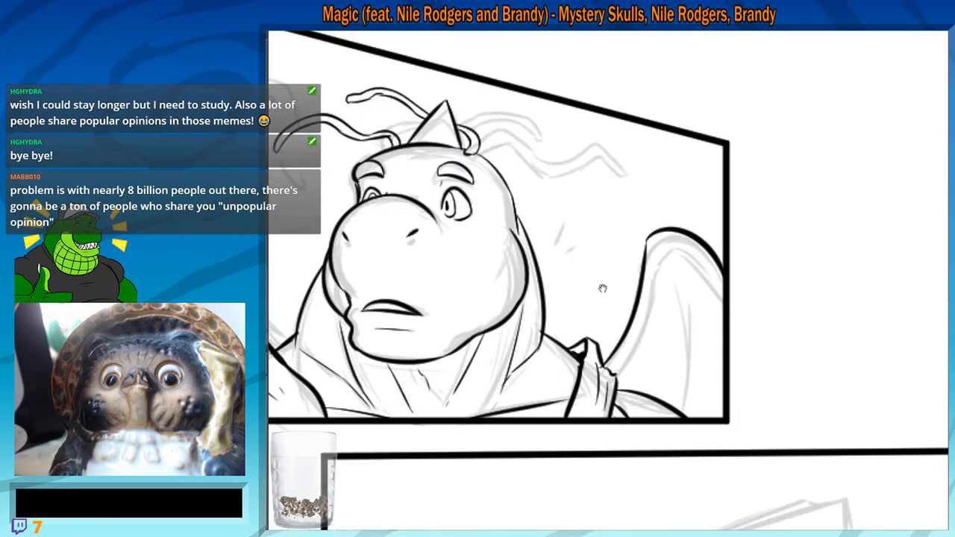
{"action": "mouse_move", "coordinate": [609, 290]}
{"action": "left_mouse_down"}
{"action": "mouse_move", "coordinate": [656, 290]}
{"action": "mouse_move", "coordinate": [610, 289]}
{"action": "left_mouse_up"}
{"action": "scroll", "coordinate": [637, 282], "scroll_direction": "up", "scroll_amount": 3}
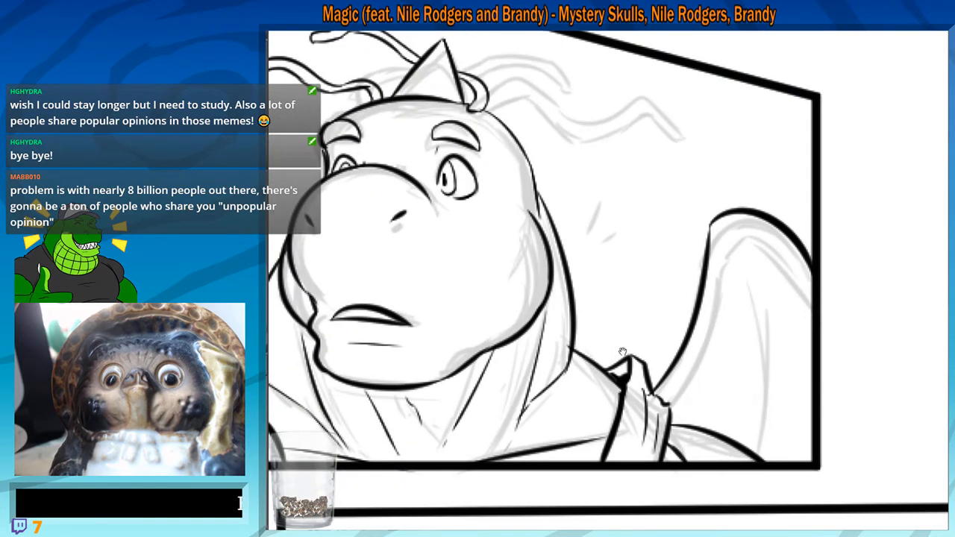
{"action": "left_click_drag", "start_coordinate": [630, 356], "coordinate": [604, 314]}
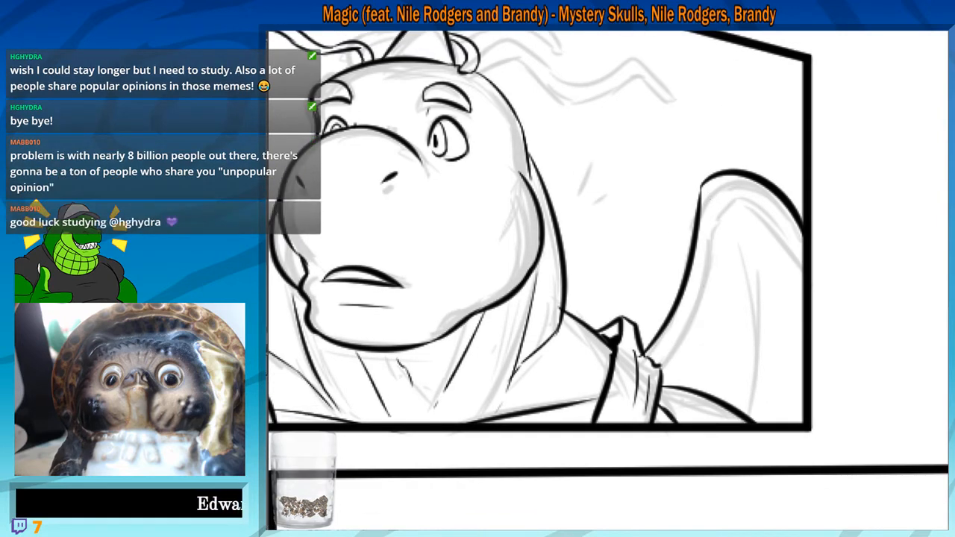
{"action": "left_click_drag", "start_coordinate": [718, 200], "coordinate": [660, 366]}
{"action": "key", "text": "ctrl+z"}
{"action": "left_click_drag", "start_coordinate": [716, 193], "coordinate": [654, 360]}
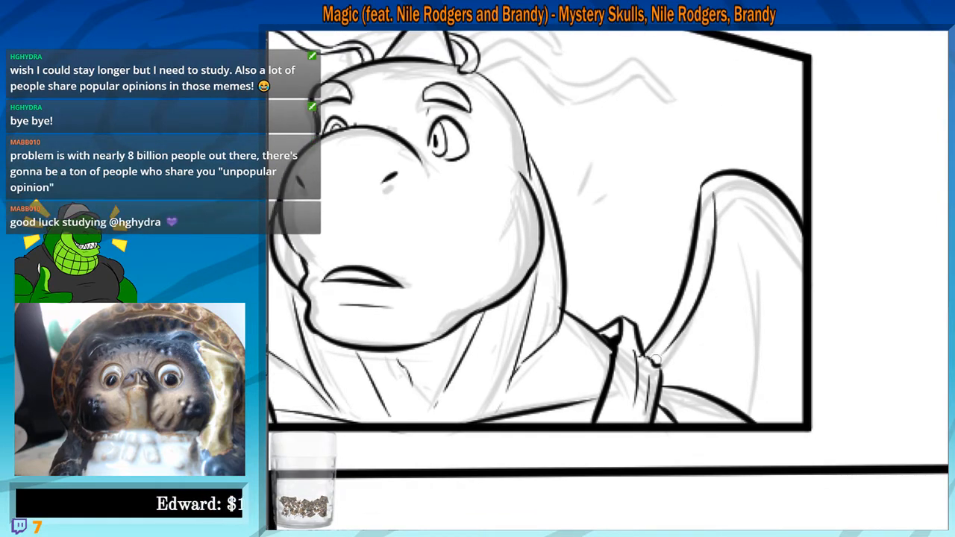
{"action": "left_click_drag", "start_coordinate": [661, 319], "coordinate": [657, 320]}
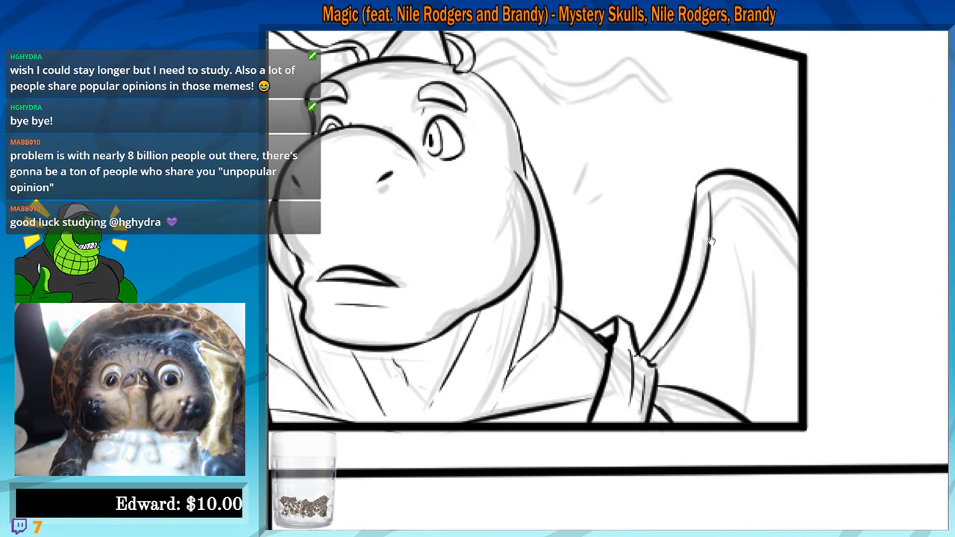
Ink the underside of the right-hand wing's upper arc from the bend to the panel border, clearing the overshoot beyond the frame
{"action": "left_click_drag", "start_coordinate": [713, 191], "coordinate": [809, 288]}
{"action": "key", "text": "ctrl+z"}
{"action": "mouse_move", "coordinate": [707, 186]}
{"action": "left_mouse_down"}
{"action": "mouse_move", "coordinate": [754, 200]}
{"action": "mouse_move", "coordinate": [809, 267]}
{"action": "mouse_move", "coordinate": [820, 299]}
{"action": "left_mouse_up"}
{"action": "left_click_drag", "start_coordinate": [806, 337], "coordinate": [768, 333]}
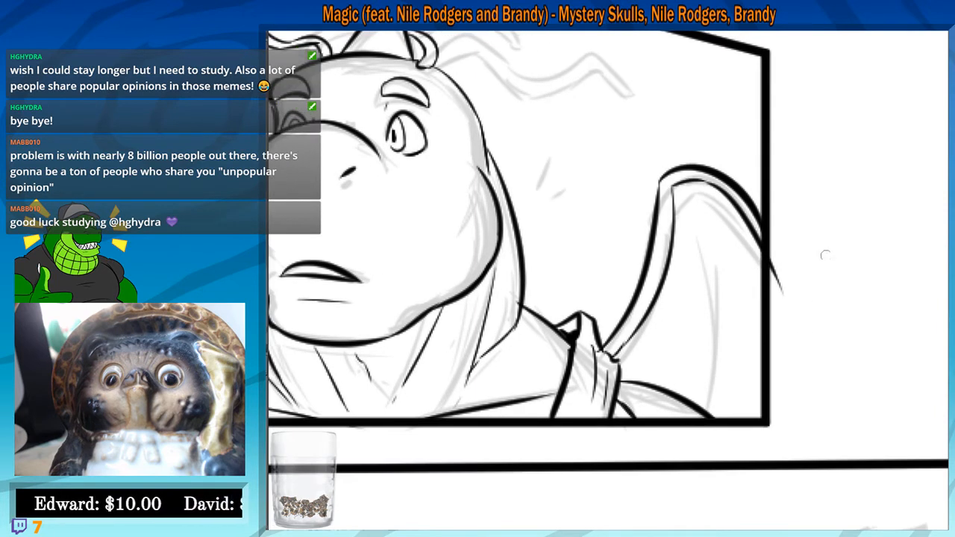
{"action": "key", "text": "ctrl+z"}
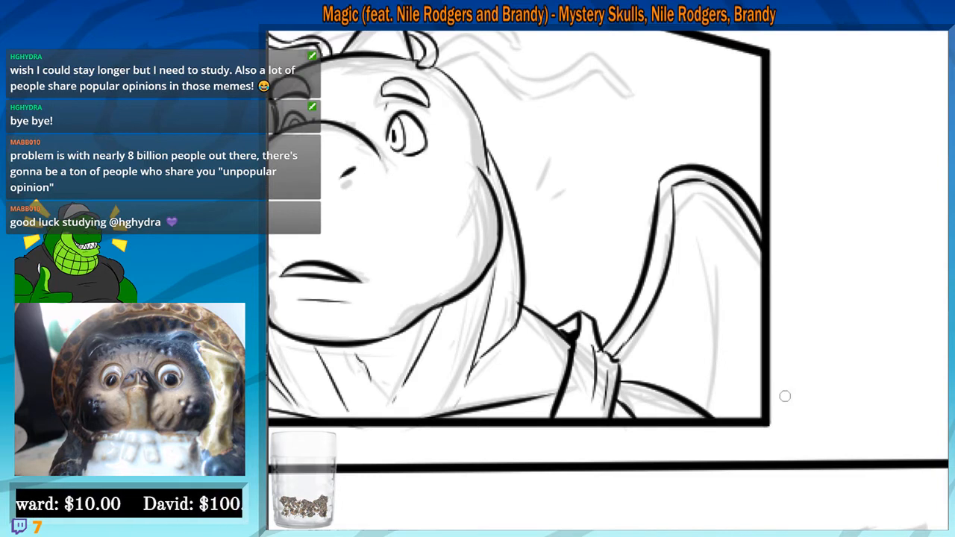
{"action": "scroll", "coordinate": [785, 397], "scroll_direction": "up", "scroll_amount": 1}
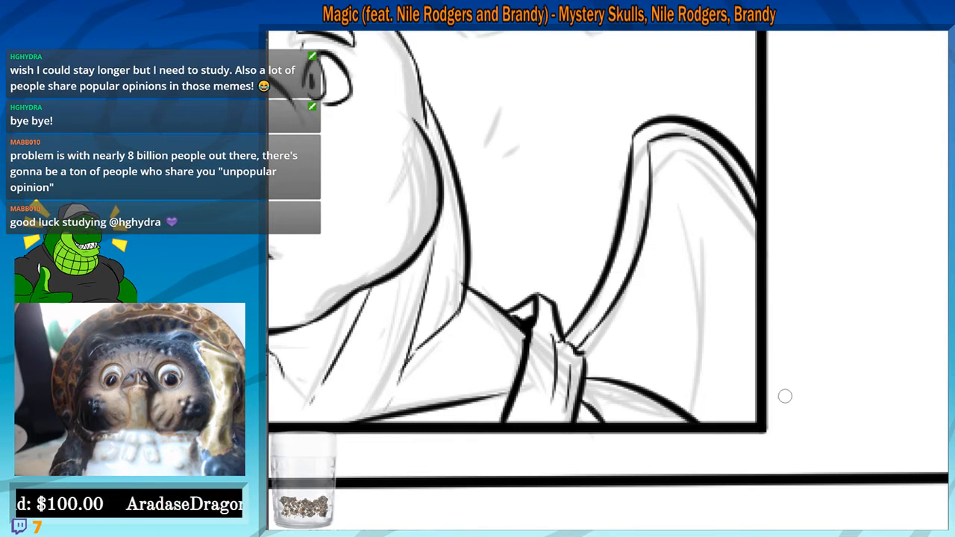
Ink a thin curved fold running down the membrane of the right-hand wing
{"action": "left_click_drag", "start_coordinate": [639, 295], "coordinate": [677, 270]}
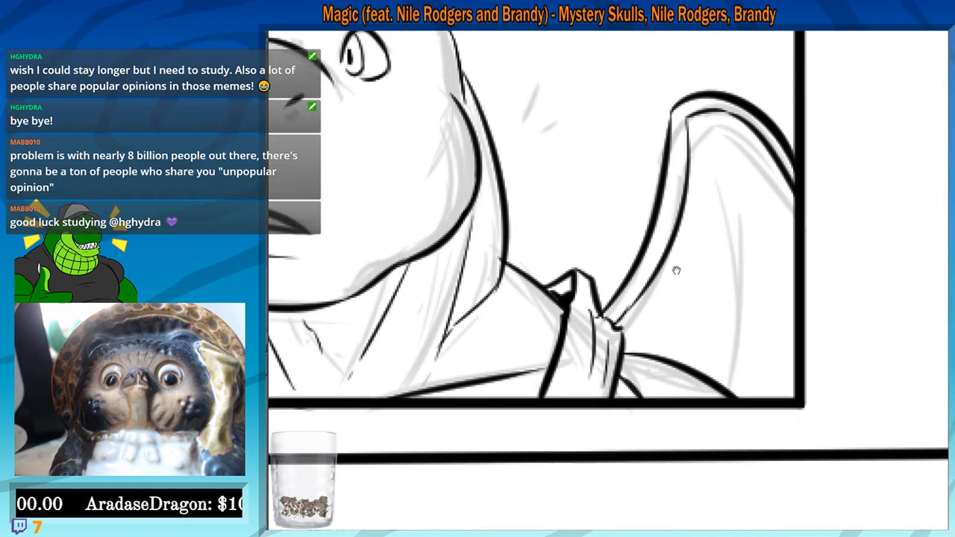
{"action": "left_click_drag", "start_coordinate": [715, 147], "coordinate": [766, 372]}
{"action": "left_click_drag", "start_coordinate": [725, 347], "coordinate": [761, 374]}
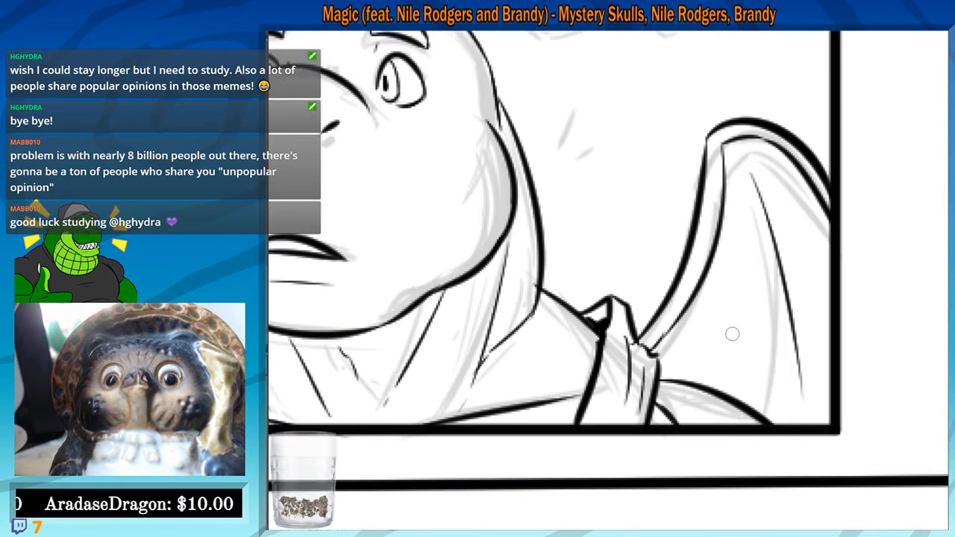
{"action": "left_click_drag", "start_coordinate": [733, 335], "coordinate": [856, 357]}
Ink the left-hand wing's outer contour from the panel's left border over its peak and down to the shoulder
{"action": "scroll", "coordinate": [612, 209], "scroll_direction": "down", "scroll_amount": 3}
{"action": "left_click_drag", "start_coordinate": [458, 228], "coordinate": [556, 270]}
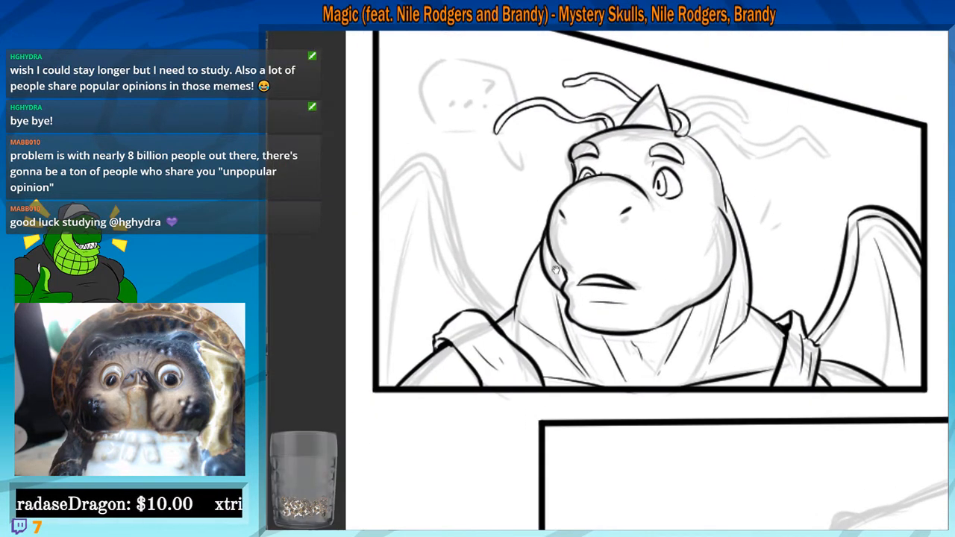
{"action": "scroll", "coordinate": [556, 269], "scroll_direction": "up", "scroll_amount": 1}
{"action": "left_click_drag", "start_coordinate": [494, 267], "coordinate": [594, 268]}
{"action": "scroll", "coordinate": [520, 247], "scroll_direction": "up", "scroll_amount": 1}
{"action": "mouse_move", "coordinate": [440, 220]}
{"action": "left_mouse_down"}
{"action": "mouse_move", "coordinate": [531, 166]}
{"action": "mouse_move", "coordinate": [556, 274]}
{"action": "left_mouse_up"}
{"action": "left_click_drag", "start_coordinate": [547, 288], "coordinate": [539, 288]}
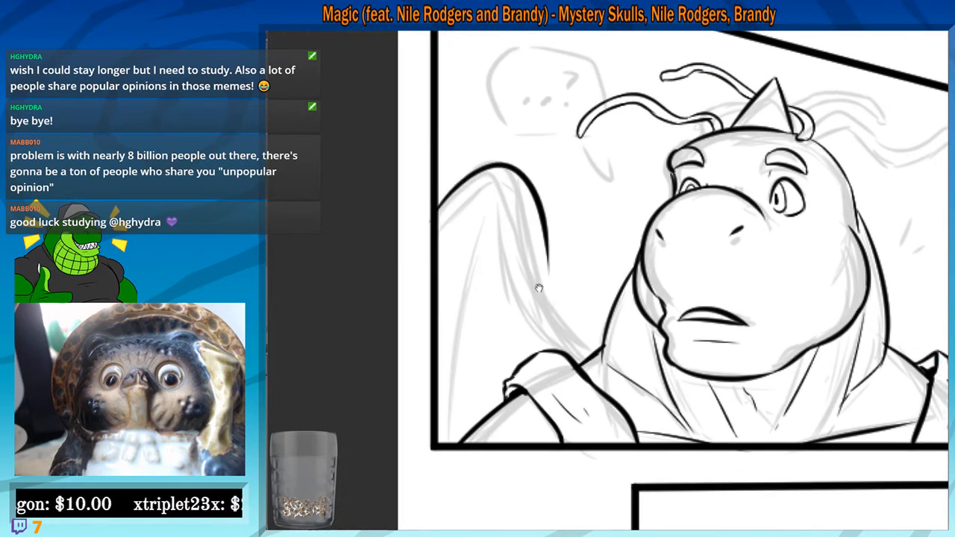
{"action": "key", "text": "ctrl+z"}
{"action": "mouse_move", "coordinate": [435, 205]}
{"action": "left_mouse_down"}
{"action": "mouse_move", "coordinate": [533, 246]}
{"action": "mouse_move", "coordinate": [591, 365]}
{"action": "mouse_move", "coordinate": [584, 356]}
{"action": "left_mouse_up"}
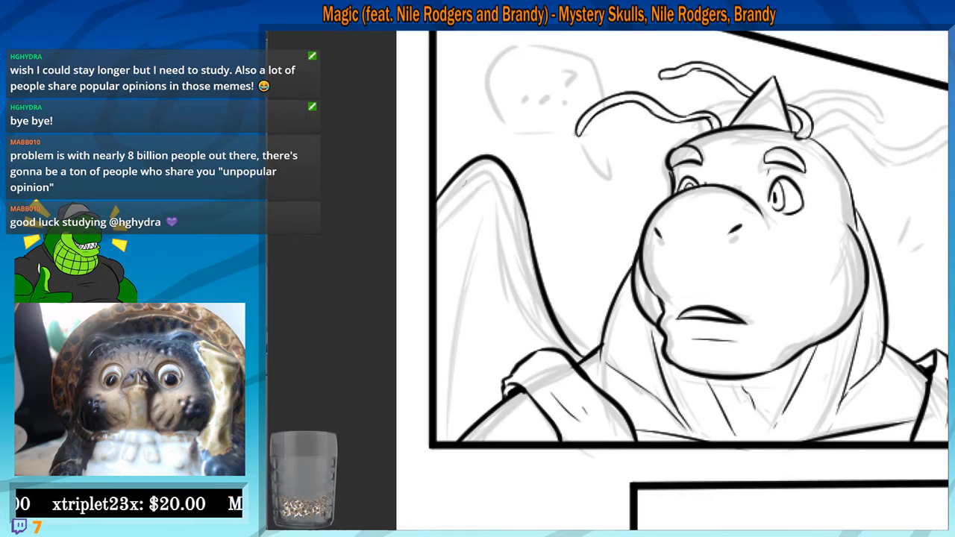
Ink the left-hand wing's inner edge along both sides of its peak, plus a curved membrane fold down toward the panel's lower-left corner
{"action": "left_click_drag", "start_coordinate": [476, 174], "coordinate": [429, 247]}
{"action": "key", "text": "ctrl+z"}
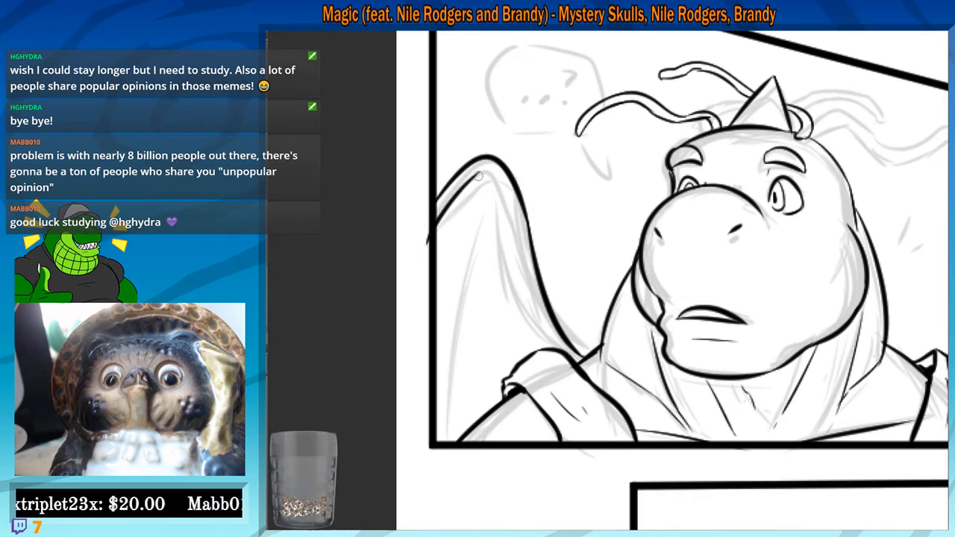
{"action": "mouse_move", "coordinate": [491, 184]}
{"action": "left_mouse_down"}
{"action": "mouse_move", "coordinate": [470, 186]}
{"action": "mouse_move", "coordinate": [479, 212]}
{"action": "left_mouse_up"}
{"action": "left_click_drag", "start_coordinate": [499, 244], "coordinate": [489, 238]}
{"action": "left_click_drag", "start_coordinate": [467, 199], "coordinate": [520, 351]}
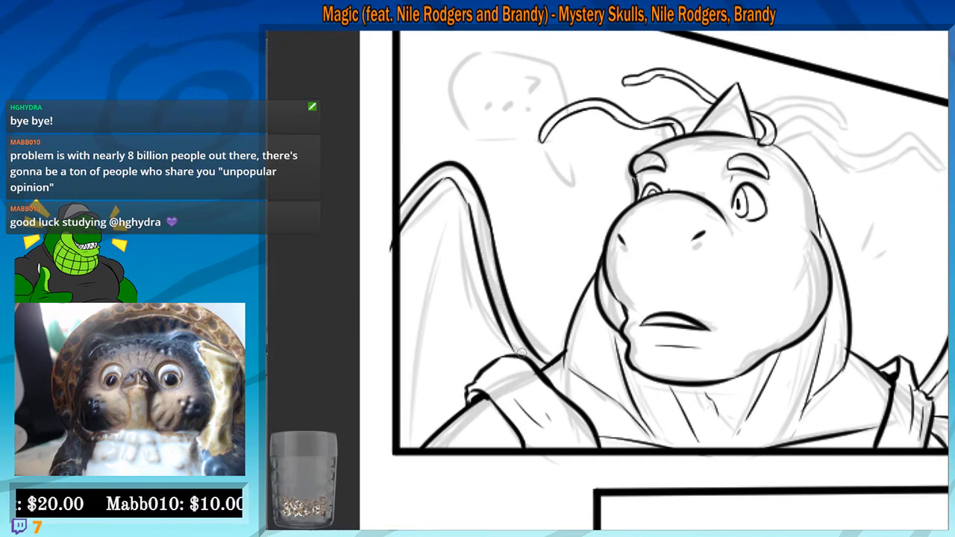
{"action": "left_click_drag", "start_coordinate": [526, 276], "coordinate": [544, 257]}
{"action": "left_click_drag", "start_coordinate": [490, 188], "coordinate": [476, 170]}
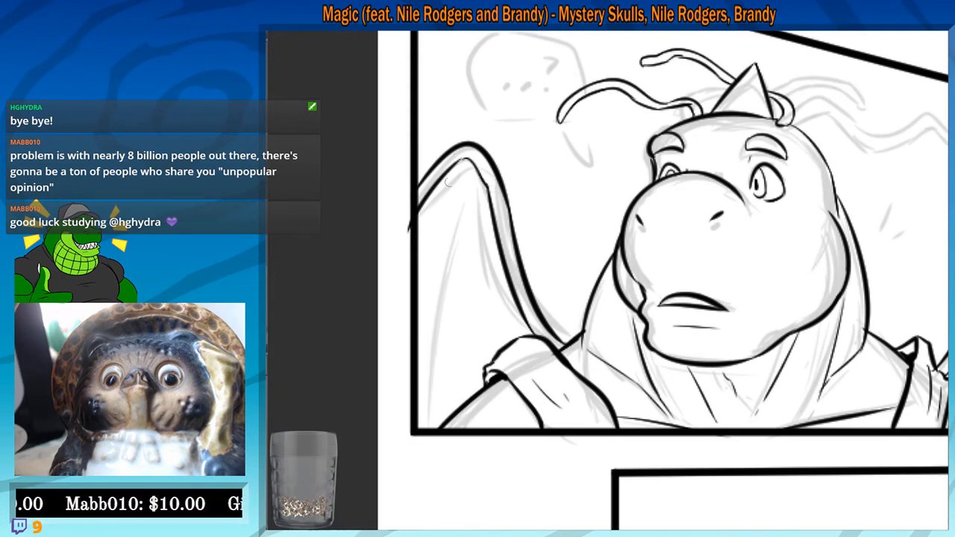
{"action": "key", "text": "ctrl+z"}
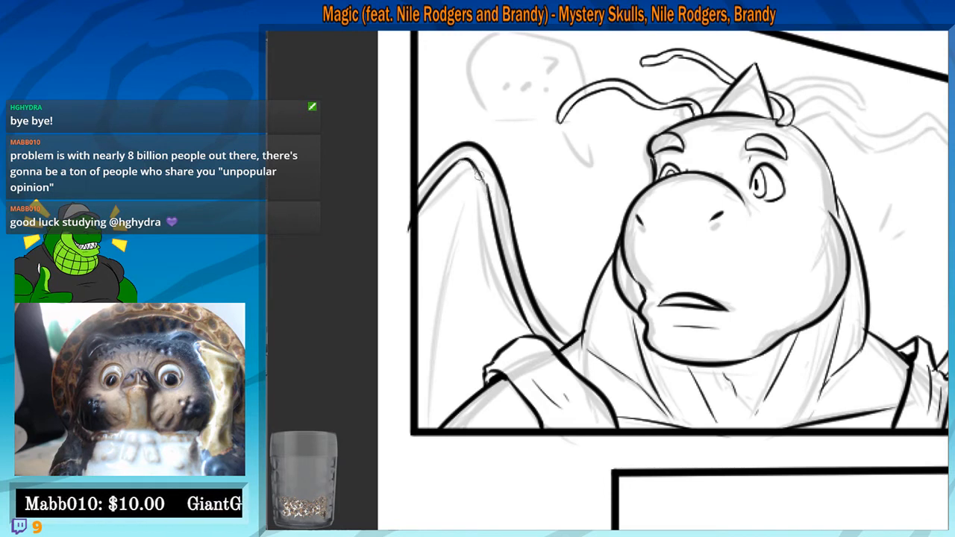
{"action": "left_click_drag", "start_coordinate": [488, 188], "coordinate": [477, 172]}
{"action": "mouse_move", "coordinate": [448, 196]}
{"action": "left_mouse_down"}
{"action": "mouse_move", "coordinate": [473, 174]}
{"action": "mouse_move", "coordinate": [445, 439]}
{"action": "left_mouse_up"}
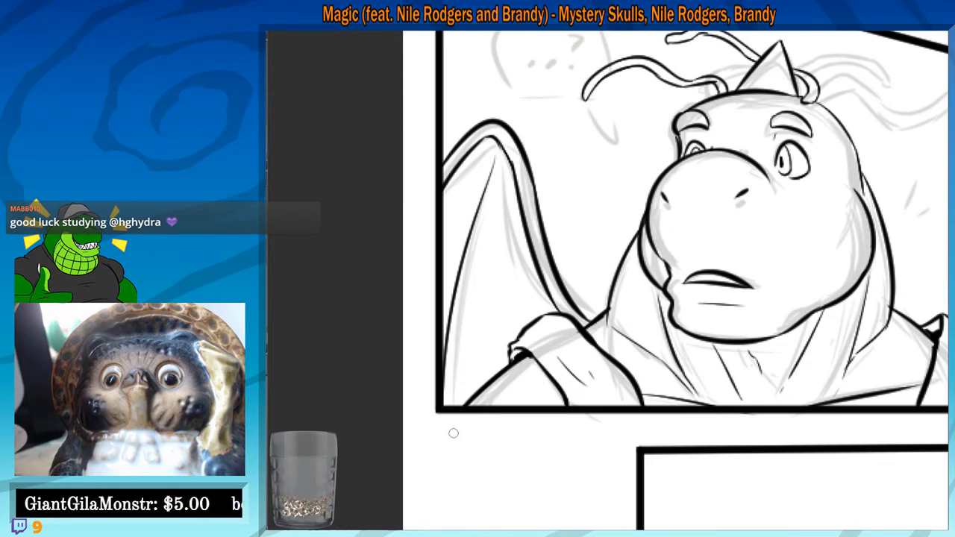
{"action": "left_click_drag", "start_coordinate": [499, 329], "coordinate": [544, 310]}
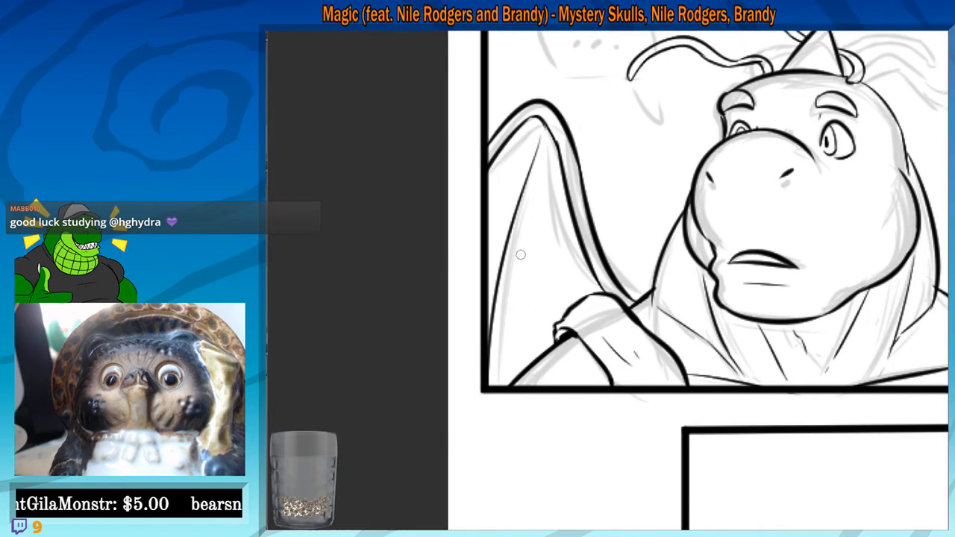
Fill the panel's lower-left corner between the wing fold and upper arm solid black, tapering up along the arm to the garment
{"action": "scroll", "coordinate": [521, 255], "scroll_direction": "up", "scroll_amount": 4}
{"action": "left_click_drag", "start_coordinate": [520, 255], "coordinate": [547, 148]}
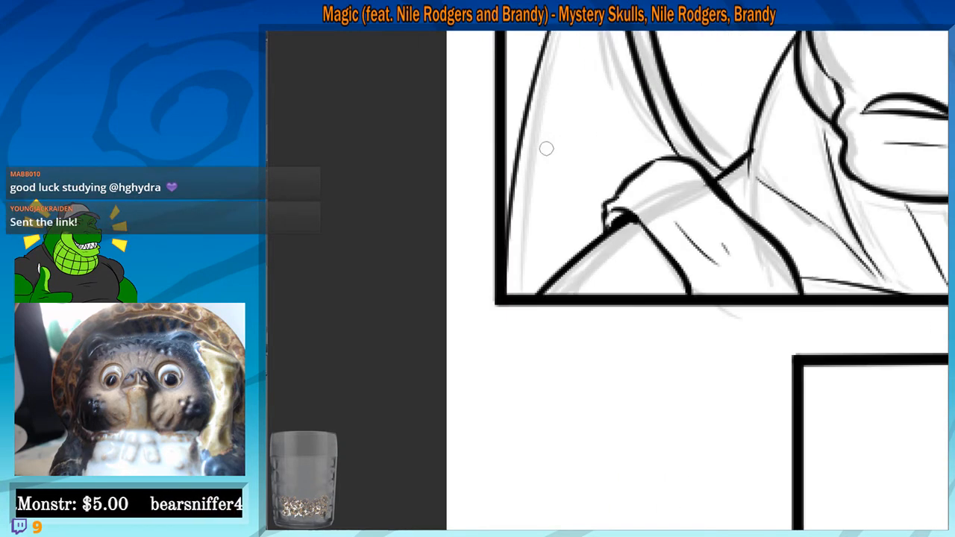
{"action": "scroll", "coordinate": [546, 148], "scroll_direction": "up", "scroll_amount": 1}
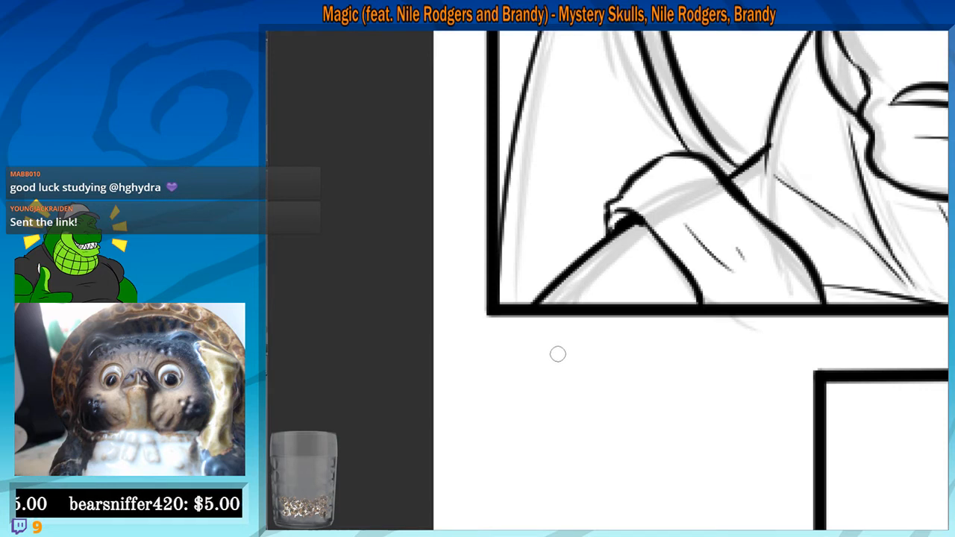
{"action": "left_click_drag", "start_coordinate": [573, 346], "coordinate": [584, 440]}
{"action": "mouse_move", "coordinate": [513, 390]}
{"action": "left_mouse_down"}
{"action": "mouse_move", "coordinate": [510, 405]}
{"action": "mouse_move", "coordinate": [531, 398]}
{"action": "left_mouse_up"}
{"action": "key", "text": "ctrl+z"}
{"action": "mouse_move", "coordinate": [512, 356]}
{"action": "left_mouse_down"}
{"action": "mouse_move", "coordinate": [511, 397]}
{"action": "mouse_move", "coordinate": [537, 396]}
{"action": "mouse_move", "coordinate": [577, 364]}
{"action": "left_mouse_up"}
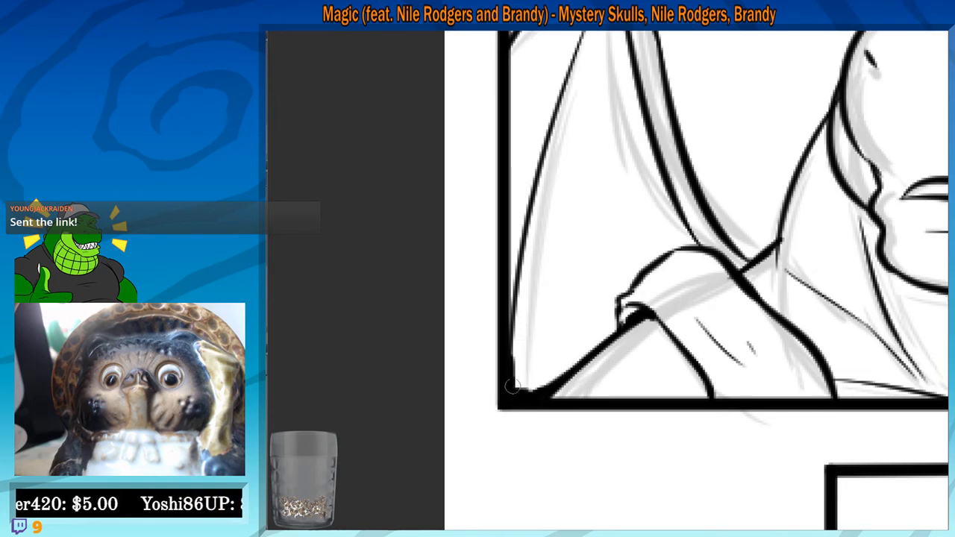
{"action": "mouse_move", "coordinate": [512, 386]}
{"action": "left_mouse_down"}
{"action": "mouse_move", "coordinate": [514, 377]}
{"action": "mouse_move", "coordinate": [518, 396]}
{"action": "mouse_move", "coordinate": [608, 333]}
{"action": "mouse_move", "coordinate": [531, 391]}
{"action": "mouse_move", "coordinate": [515, 384]}
{"action": "mouse_move", "coordinate": [518, 373]}
{"action": "mouse_move", "coordinate": [519, 389]}
{"action": "mouse_move", "coordinate": [596, 355]}
{"action": "mouse_move", "coordinate": [618, 306]}
{"action": "mouse_move", "coordinate": [616, 332]}
{"action": "mouse_move", "coordinate": [565, 373]}
{"action": "left_mouse_up"}
{"action": "left_click_drag", "start_coordinate": [736, 341], "coordinate": [693, 347]}
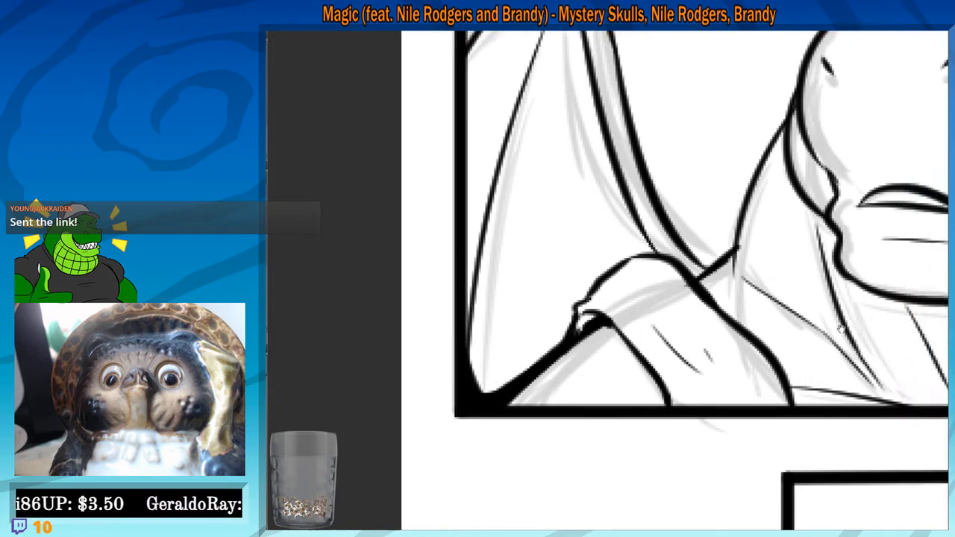
Thicken the lower end of the left shoulder garment's outer edge into a black wedge where it meets the panel's bottom border
{"action": "mouse_move", "coordinate": [839, 328]}
{"action": "left_mouse_down"}
{"action": "mouse_move", "coordinate": [766, 273]}
{"action": "mouse_move", "coordinate": [715, 260]}
{"action": "left_mouse_up"}
{"action": "left_click_drag", "start_coordinate": [531, 299], "coordinate": [537, 320]}
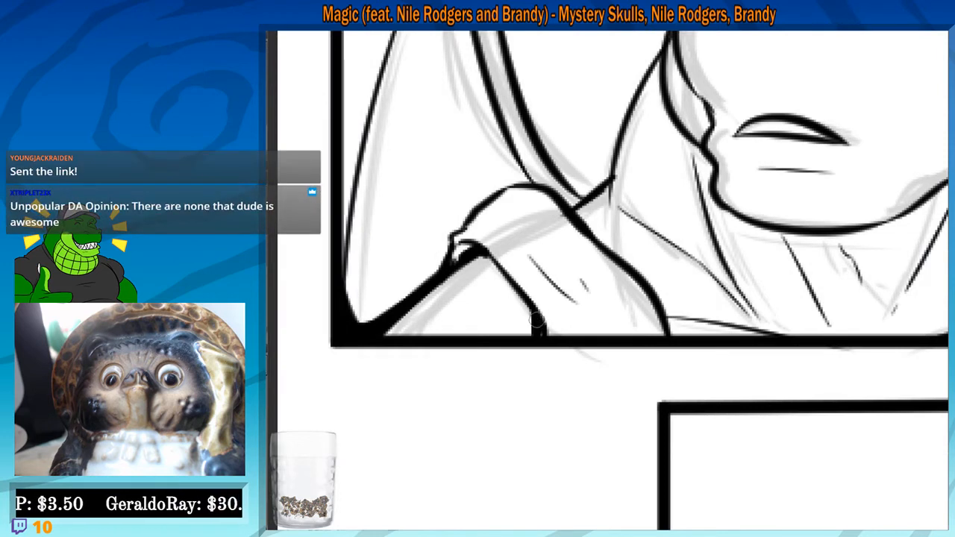
{"action": "left_click_drag", "start_coordinate": [512, 287], "coordinate": [536, 338]}
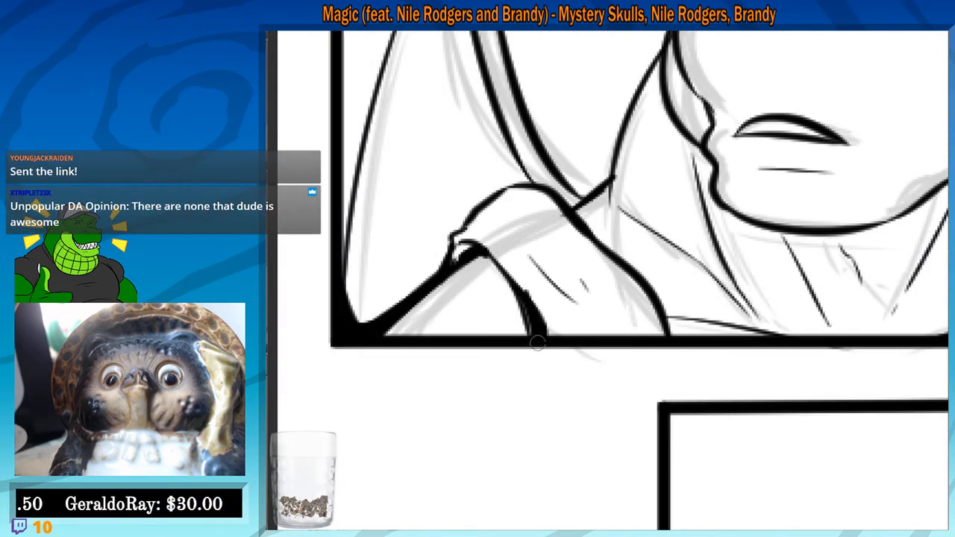
{"action": "left_click_drag", "start_coordinate": [521, 306], "coordinate": [527, 337]}
{"action": "left_click_drag", "start_coordinate": [608, 333], "coordinate": [572, 343]}
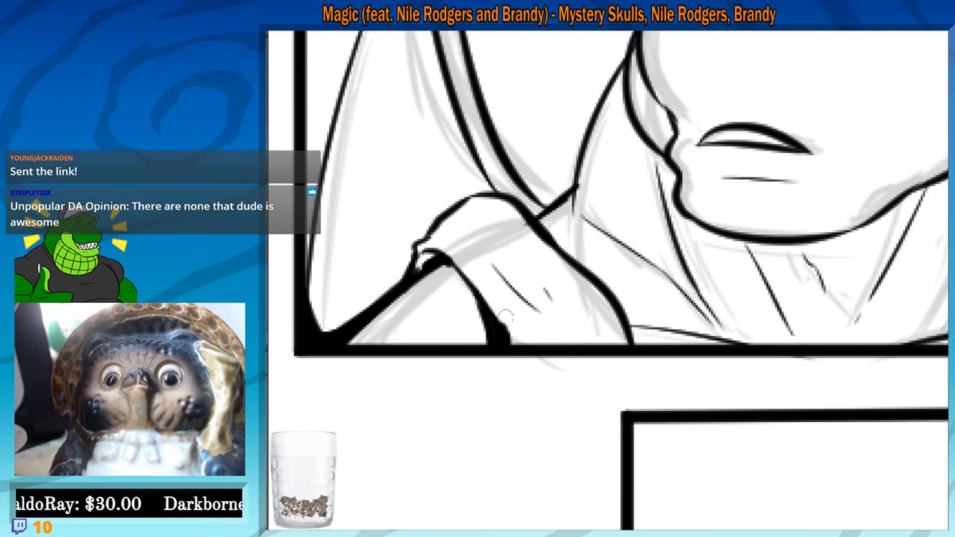
{"action": "scroll", "coordinate": [529, 387], "scroll_direction": "down", "scroll_amount": 2}
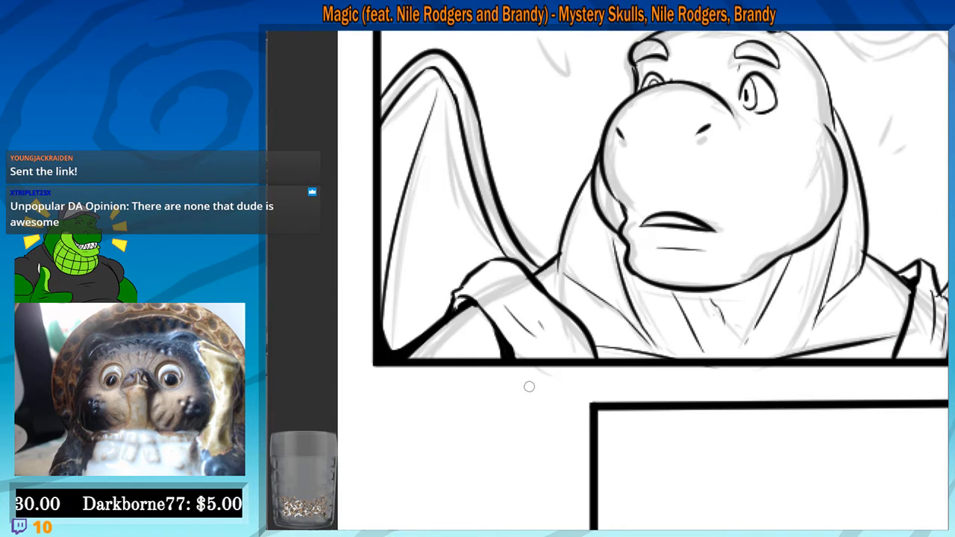
{"action": "left_click_drag", "start_coordinate": [792, 273], "coordinate": [665, 315]}
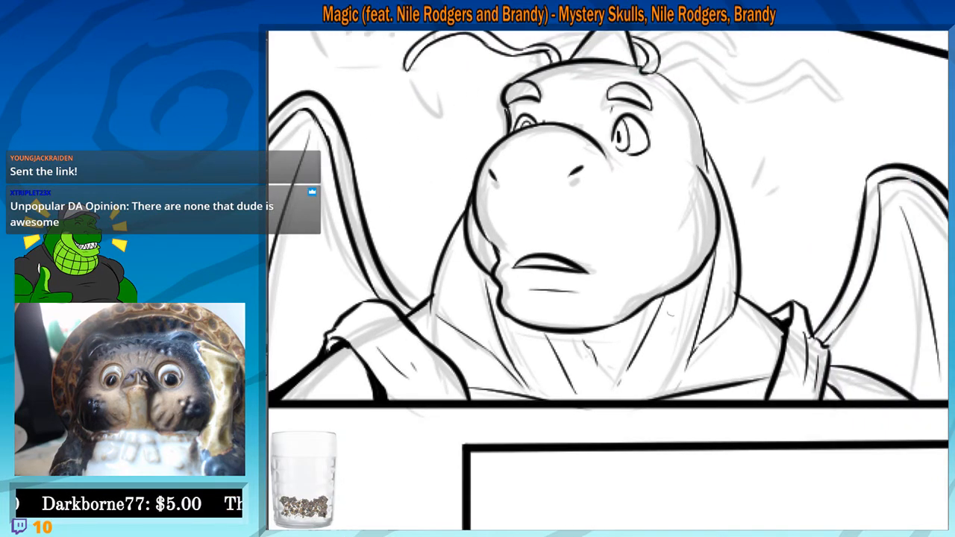
Ink the line down the right-hand side of the character's neck from below the jaw toward the panel's bottom border
{"action": "left_click_drag", "start_coordinate": [693, 344], "coordinate": [673, 394]}
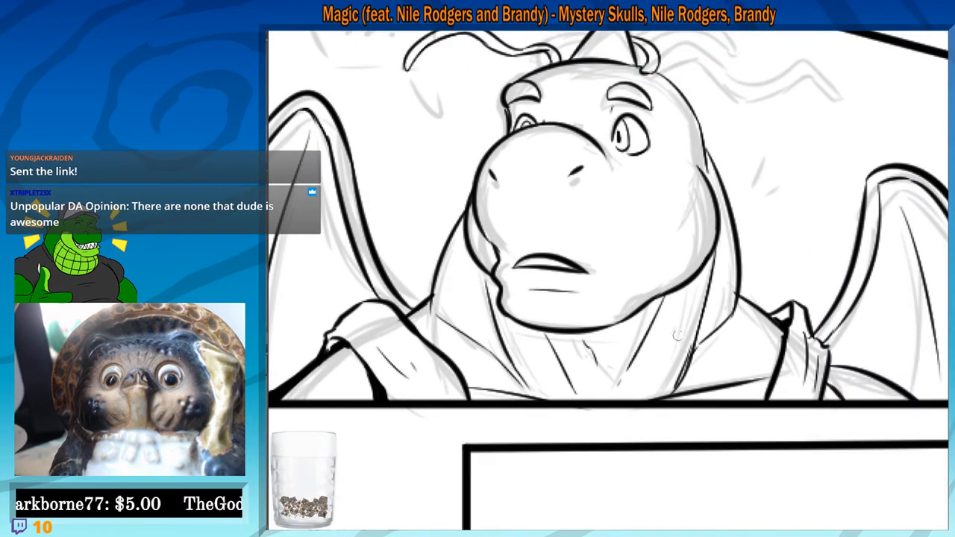
{"action": "key", "text": "ctrl+z"}
{"action": "key", "text": "ctrl+z"}
{"action": "mouse_move", "coordinate": [695, 344]}
{"action": "left_mouse_down"}
{"action": "mouse_move", "coordinate": [672, 392]}
{"action": "mouse_move", "coordinate": [697, 344]}
{"action": "left_mouse_up"}
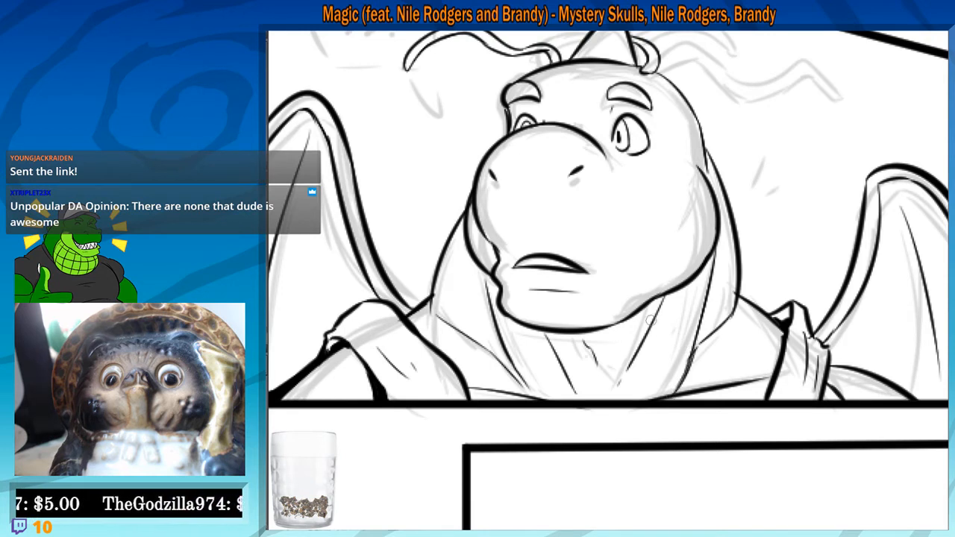
Erase the inked lines on the throat and replace them with a central notch and curved cross folds below the chin
{"action": "mouse_move", "coordinate": [629, 369]}
{"action": "left_mouse_down"}
{"action": "mouse_move", "coordinate": [680, 304]}
{"action": "mouse_move", "coordinate": [661, 305]}
{"action": "left_mouse_up"}
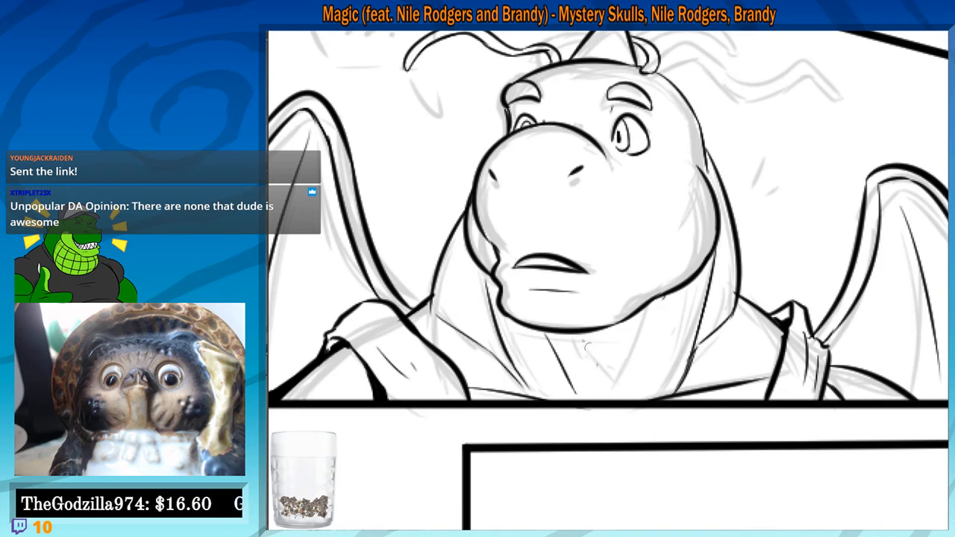
{"action": "mouse_move", "coordinate": [554, 346]}
{"action": "left_mouse_down"}
{"action": "mouse_move", "coordinate": [546, 342]}
{"action": "mouse_move", "coordinate": [573, 386]}
{"action": "left_mouse_up"}
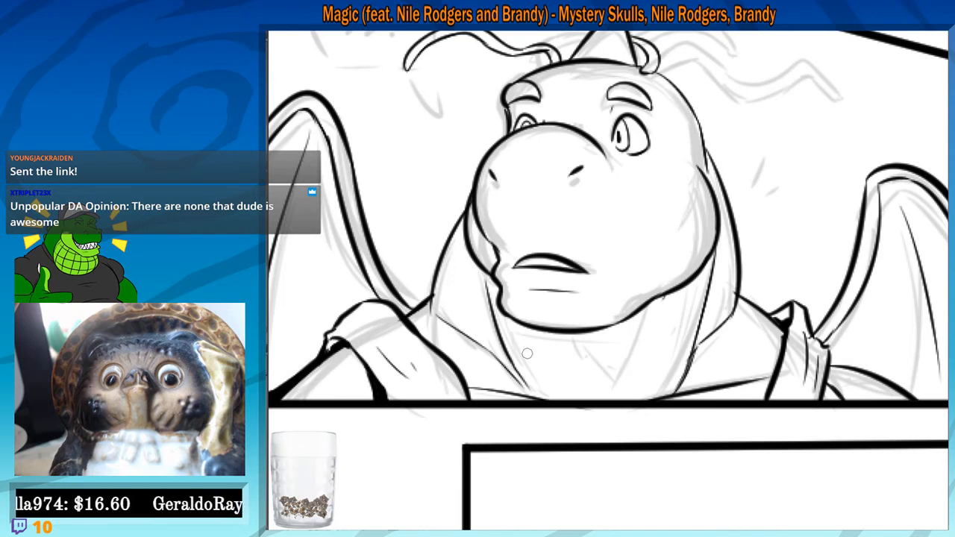
{"action": "left_click_drag", "start_coordinate": [487, 275], "coordinate": [491, 318]}
{"action": "left_click_drag", "start_coordinate": [545, 350], "coordinate": [579, 400]}
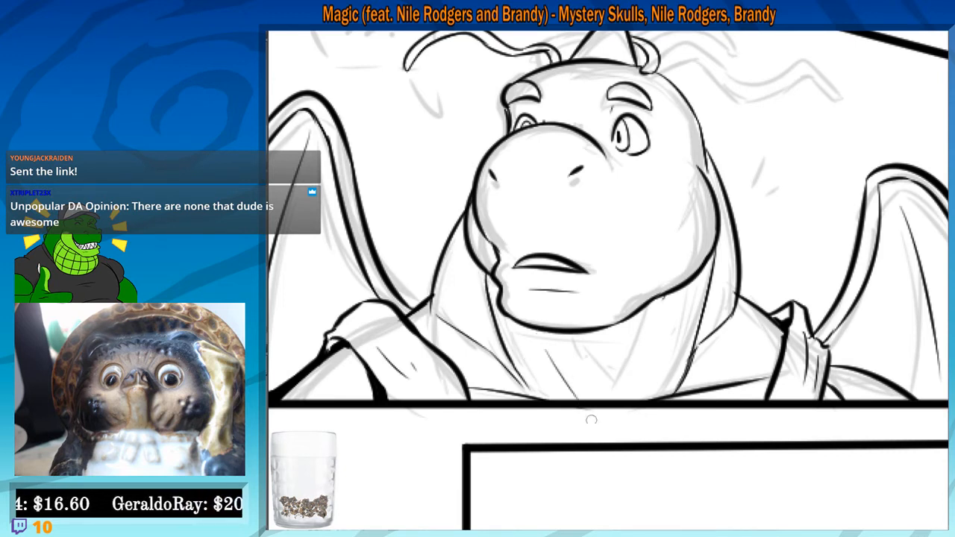
{"action": "left_click_drag", "start_coordinate": [684, 285], "coordinate": [651, 373]}
{"action": "left_click_drag", "start_coordinate": [572, 340], "coordinate": [592, 394]}
{"action": "left_click_drag", "start_coordinate": [517, 348], "coordinate": [566, 354]}
{"action": "left_click_drag", "start_coordinate": [576, 345], "coordinate": [690, 317]}
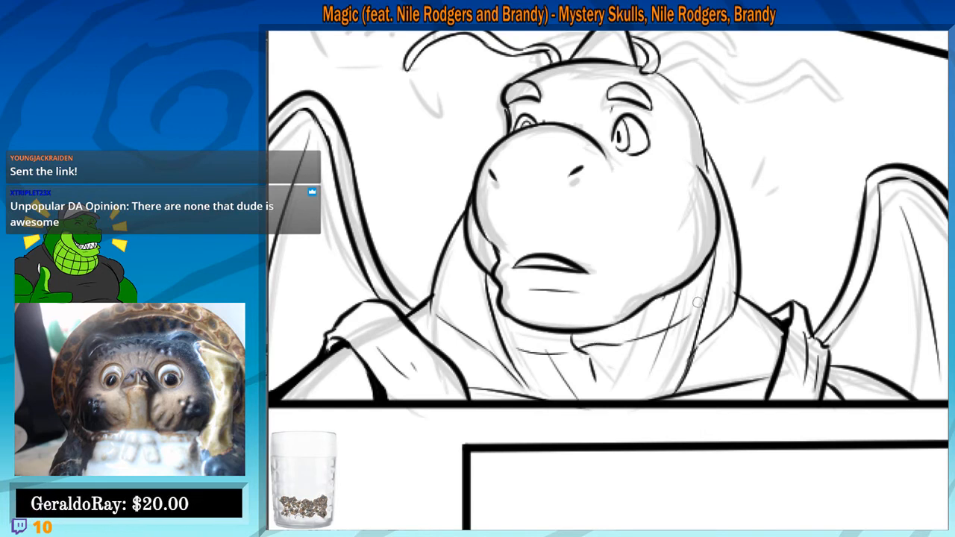
{"action": "mouse_move", "coordinate": [531, 388]}
{"action": "left_mouse_down"}
{"action": "mouse_move", "coordinate": [594, 396]}
{"action": "mouse_move", "coordinate": [679, 360]}
{"action": "left_mouse_up"}
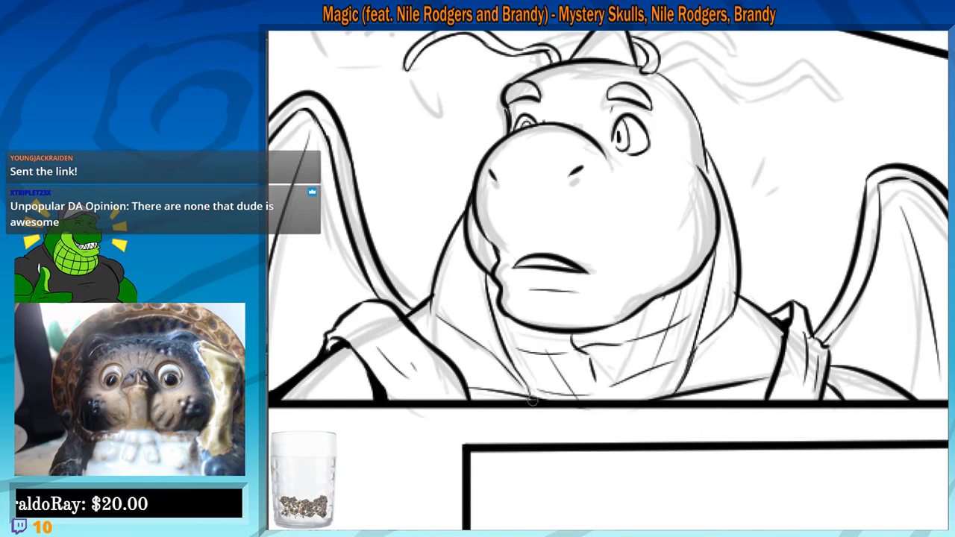
{"action": "left_click_drag", "start_coordinate": [532, 401], "coordinate": [525, 377]}
Fill the inner top corner of the right-hand shoulder strap black and clear the fold lines inside the strap
{"action": "left_click_drag", "start_coordinate": [612, 351], "coordinate": [573, 333]}
{"action": "left_click_drag", "start_coordinate": [693, 328], "coordinate": [672, 327]}
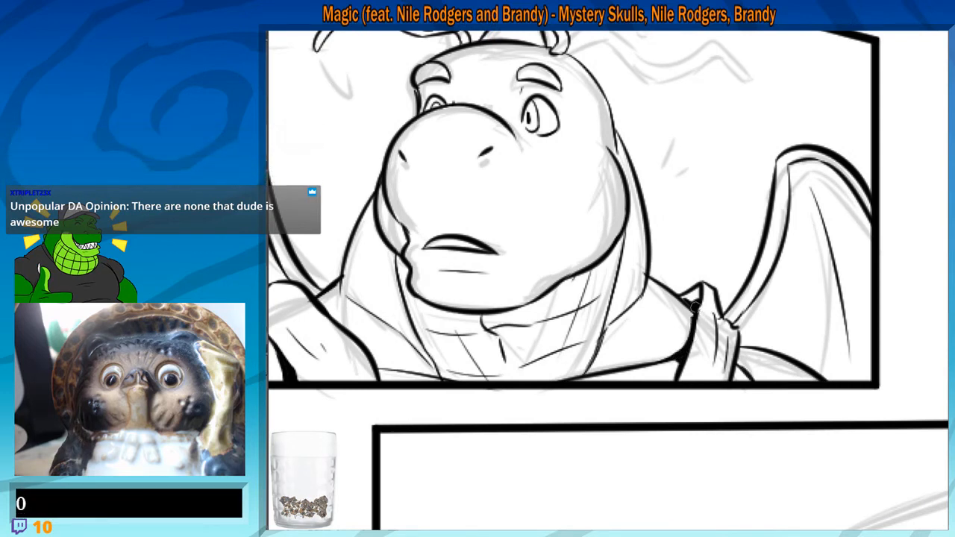
{"action": "left_click_drag", "start_coordinate": [709, 308], "coordinate": [684, 297]}
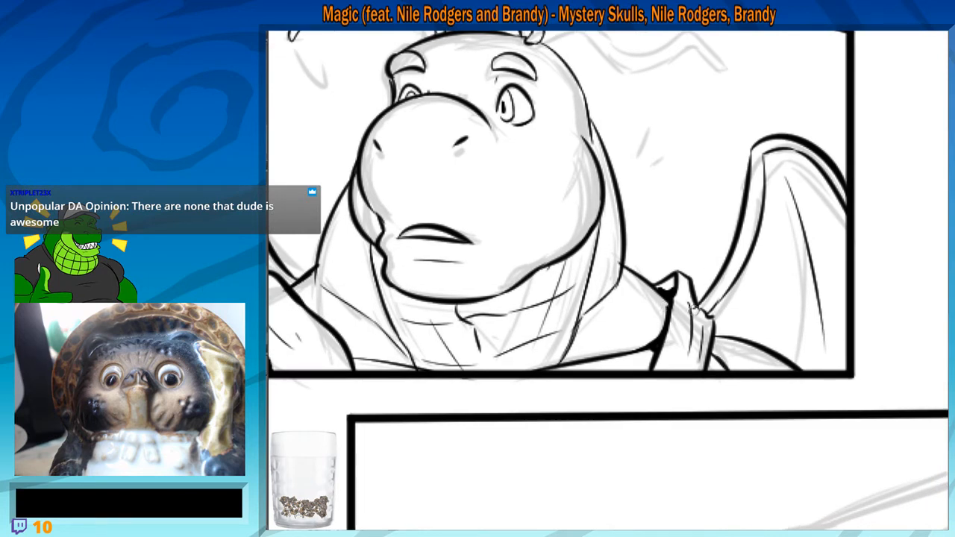
{"action": "key", "text": "ctrl+z"}
{"action": "key", "text": "ctrl+z"}
{"action": "key", "text": "ctrl+z"}
{"action": "key", "text": "ctrl+z"}
{"action": "key", "text": "ctrl+z"}
{"action": "key", "text": "ctrl+z"}
{"action": "mouse_move", "coordinate": [698, 313]}
{"action": "left_mouse_down"}
{"action": "mouse_move", "coordinate": [706, 326]}
{"action": "mouse_move", "coordinate": [704, 307]}
{"action": "left_mouse_up"}
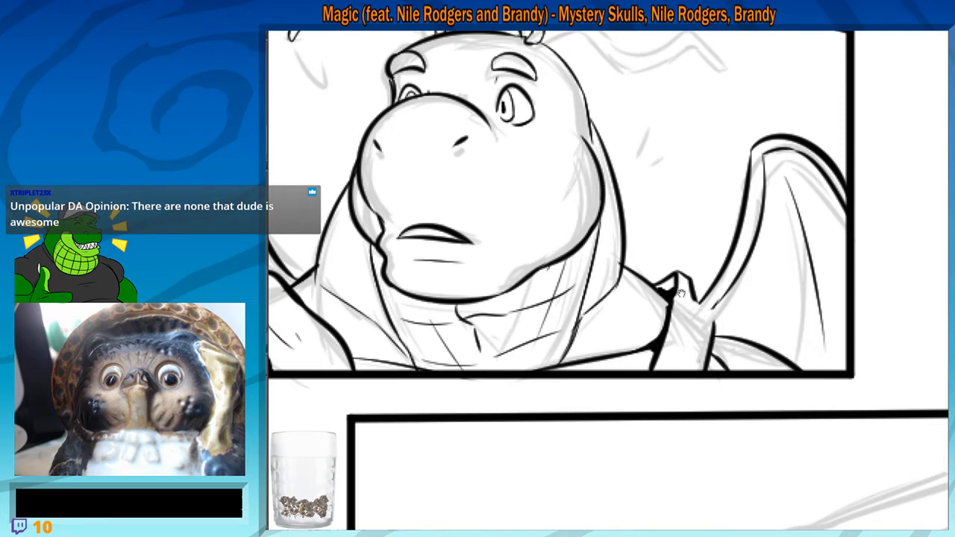
{"action": "left_click_drag", "start_coordinate": [680, 293], "coordinate": [678, 290]}
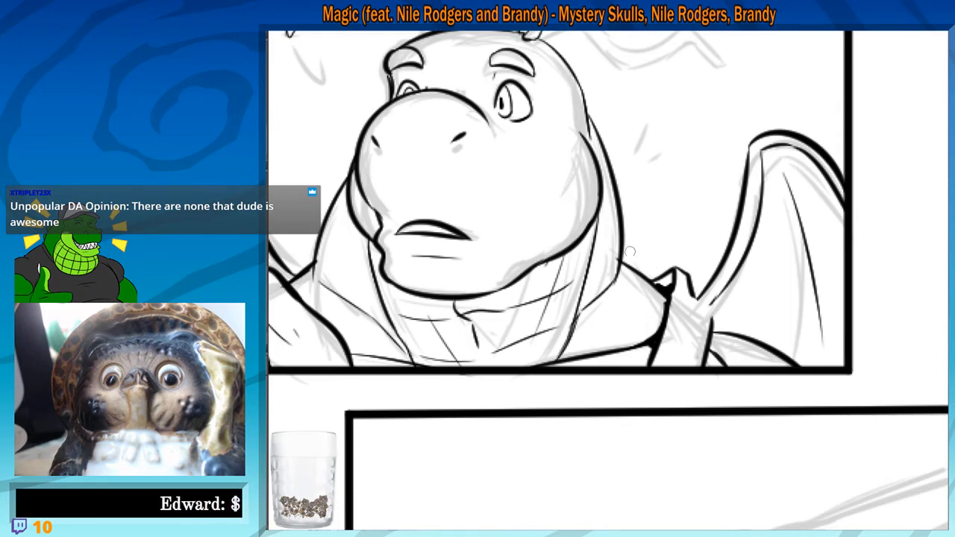
Ink new fold lines running down the length of the right-hand shoulder strap
{"action": "left_click_drag", "start_coordinate": [615, 285], "coordinate": [611, 315]}
{"action": "scroll", "coordinate": [611, 315], "scroll_direction": "up", "scroll_amount": 1}
{"action": "left_click_drag", "start_coordinate": [654, 353], "coordinate": [598, 318]}
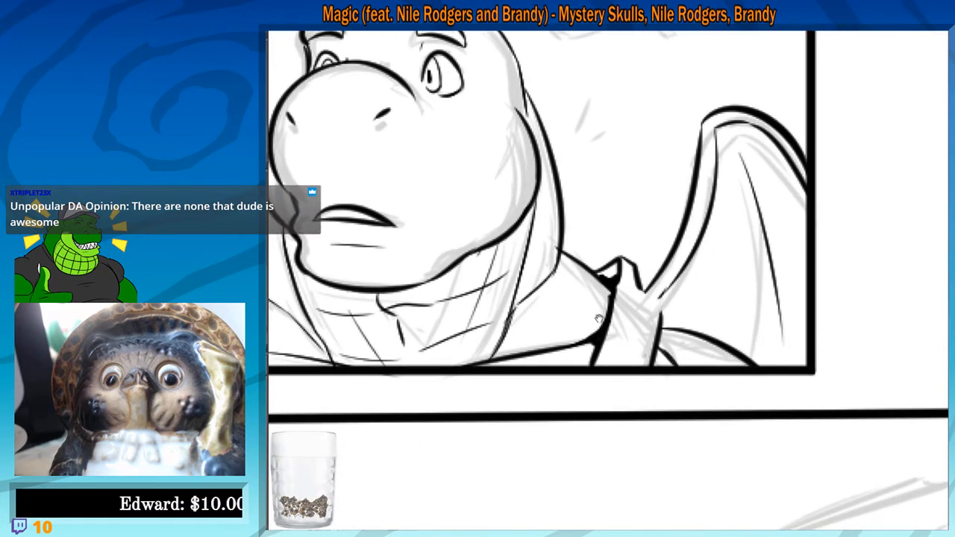
{"action": "mouse_move", "coordinate": [644, 287]}
{"action": "left_mouse_down"}
{"action": "mouse_move", "coordinate": [662, 308]}
{"action": "mouse_move", "coordinate": [658, 327]}
{"action": "mouse_move", "coordinate": [630, 358]}
{"action": "left_mouse_up"}
{"action": "left_click_drag", "start_coordinate": [627, 307], "coordinate": [622, 345]}
Strengthen the inner edge along the peak of the right-hand wing
{"action": "scroll", "coordinate": [572, 299], "scroll_direction": "down", "scroll_amount": 6}
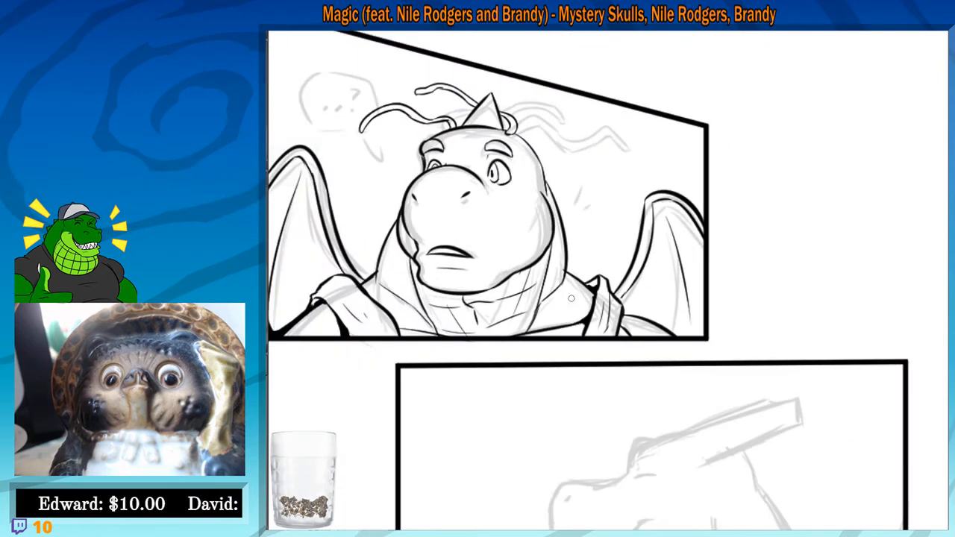
{"action": "left_click_drag", "start_coordinate": [677, 276], "coordinate": [751, 244]}
{"action": "left_click_drag", "start_coordinate": [688, 251], "coordinate": [672, 252]}
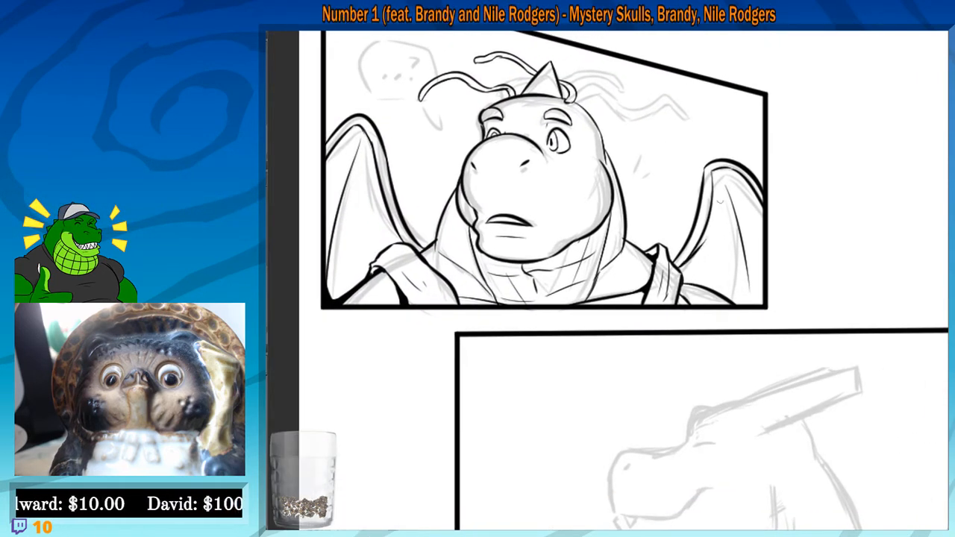
{"action": "scroll", "coordinate": [609, 197], "scroll_direction": "up", "scroll_amount": 4}
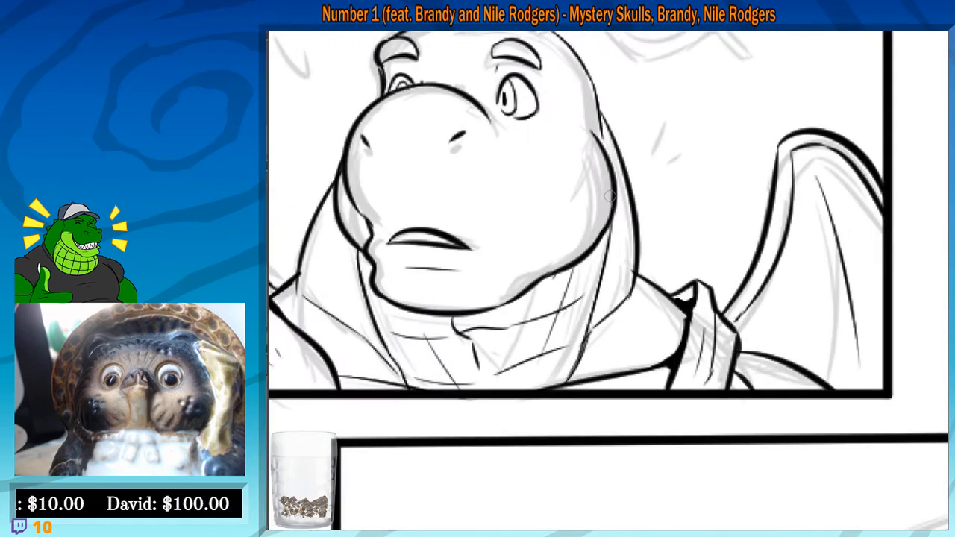
{"action": "left_click_drag", "start_coordinate": [743, 271], "coordinate": [706, 317]}
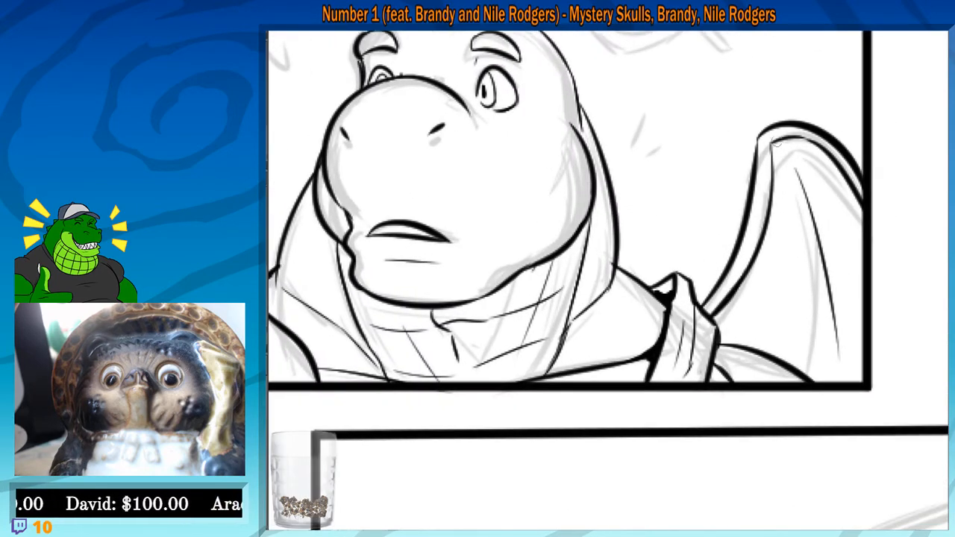
{"action": "left_click_drag", "start_coordinate": [781, 138], "coordinate": [819, 142]}
{"action": "left_click_drag", "start_coordinate": [781, 170], "coordinate": [758, 114]}
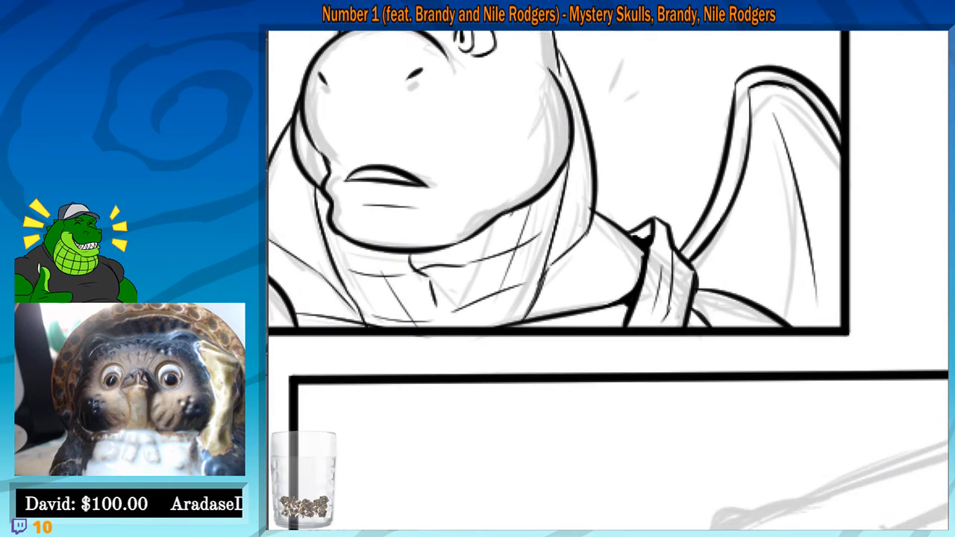
Add solid black shadow accents where the right-hand wing meets the shoulder strap and the upper arm
{"action": "mouse_move", "coordinate": [694, 258]}
{"action": "left_mouse_down"}
{"action": "mouse_move", "coordinate": [698, 288]}
{"action": "mouse_move", "coordinate": [701, 258]}
{"action": "mouse_move", "coordinate": [713, 290]}
{"action": "mouse_move", "coordinate": [704, 290]}
{"action": "left_mouse_up"}
{"action": "key", "text": "ctrl+z"}
{"action": "left_click_drag", "start_coordinate": [737, 302], "coordinate": [766, 324]}
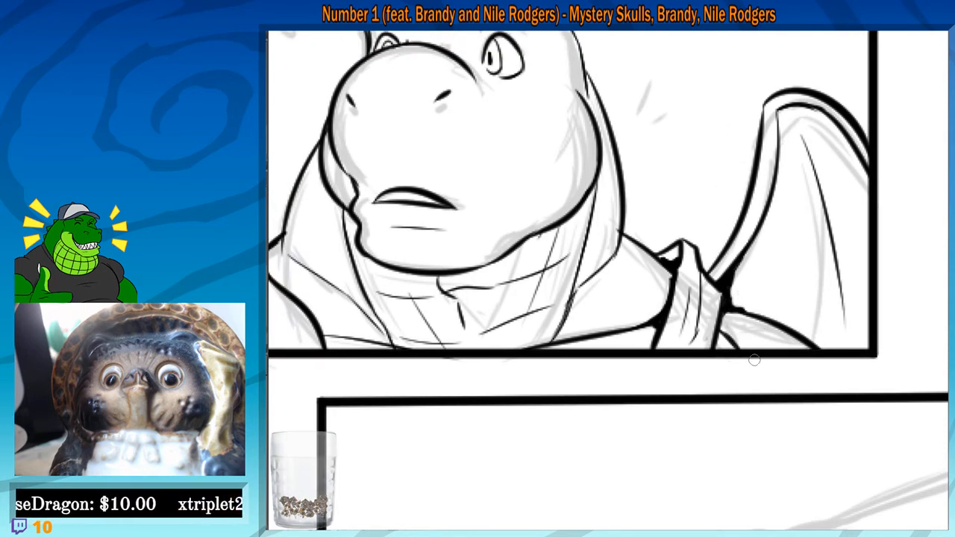
Ink the eyebrow of the profile character in the lower panel with a thick upper arc, a lower edge and a short back end
{"action": "scroll", "coordinate": [754, 360], "scroll_direction": "down", "scroll_amount": 5}
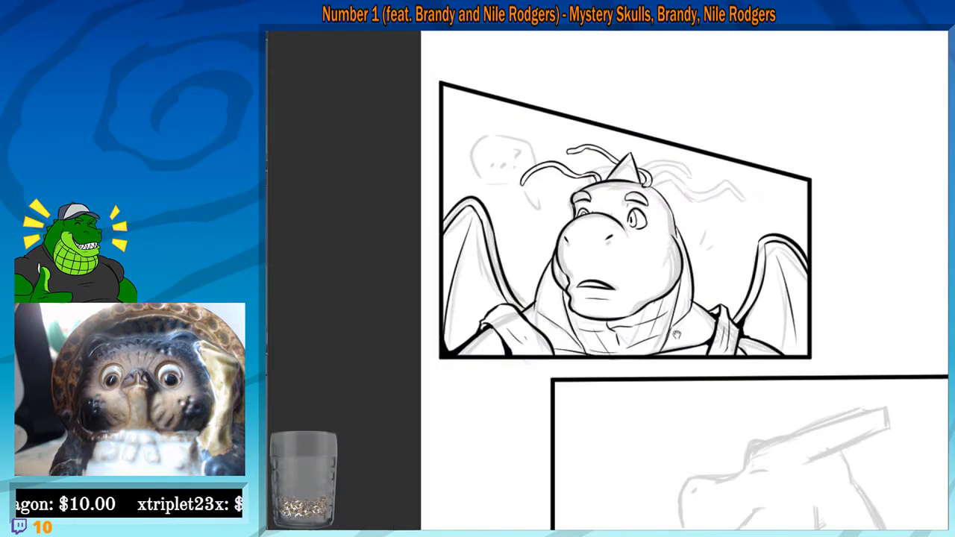
{"action": "left_click_drag", "start_coordinate": [677, 335], "coordinate": [622, 289]}
{"action": "scroll", "coordinate": [553, 188], "scroll_direction": "down", "scroll_amount": 4}
{"action": "left_click_drag", "start_coordinate": [606, 351], "coordinate": [578, 236]}
{"action": "scroll", "coordinate": [520, 141], "scroll_direction": "down", "scroll_amount": 1}
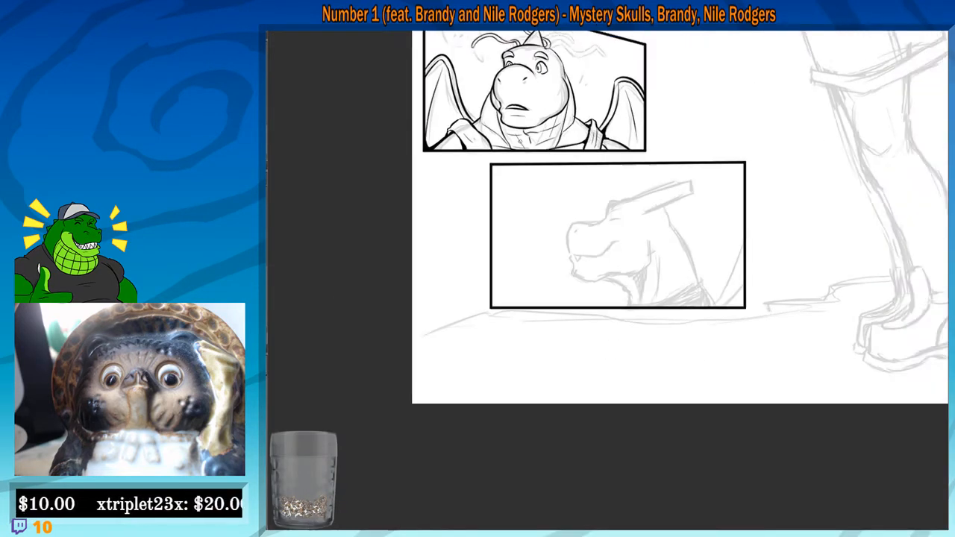
{"action": "scroll", "coordinate": [520, 141], "scroll_direction": "up", "scroll_amount": 6}
{"action": "scroll", "coordinate": [520, 141], "scroll_direction": "up", "scroll_amount": 3}
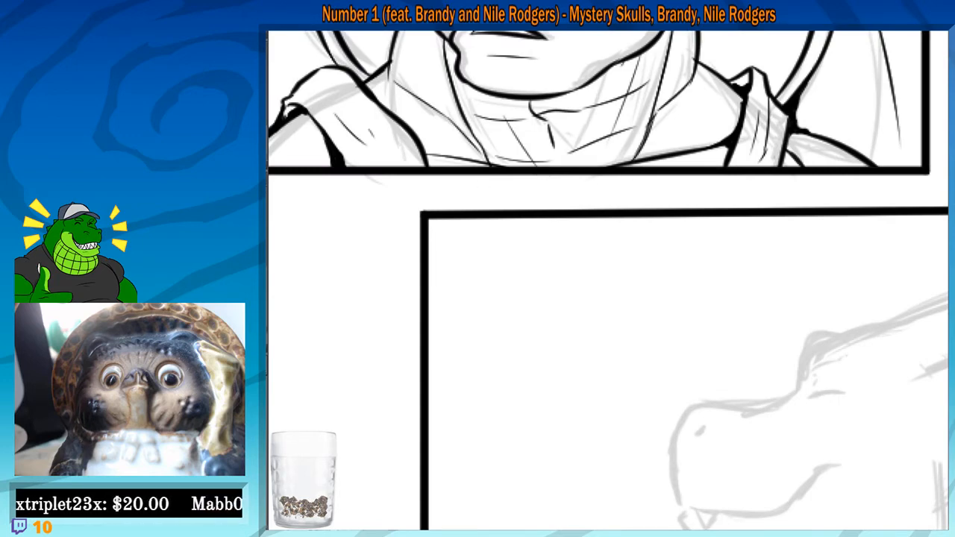
{"action": "mouse_move", "coordinate": [683, 401]}
{"action": "left_mouse_down"}
{"action": "mouse_move", "coordinate": [599, 320]}
{"action": "mouse_move", "coordinate": [508, 164]}
{"action": "left_mouse_up"}
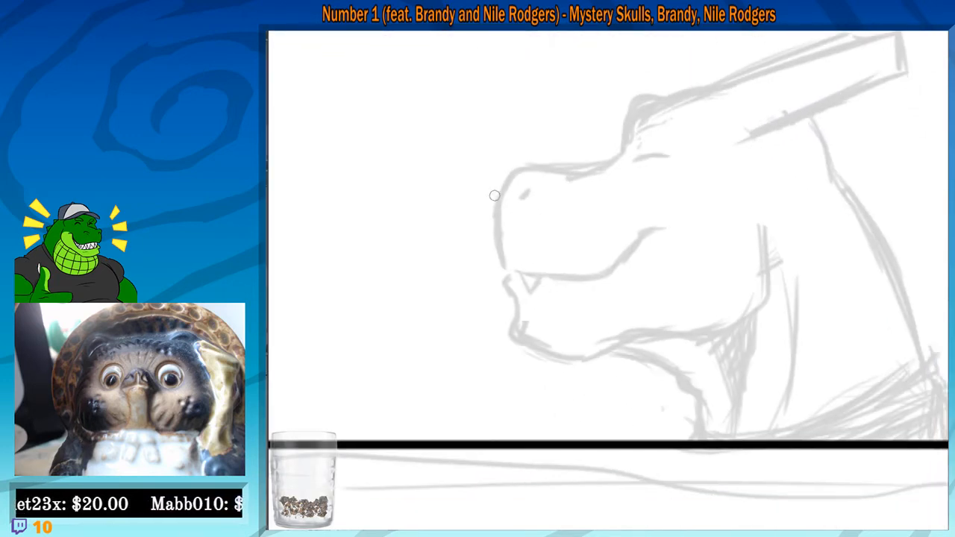
{"action": "scroll", "coordinate": [495, 196], "scroll_direction": "up", "scroll_amount": 2}
{"action": "left_click_drag", "start_coordinate": [751, 146], "coordinate": [527, 343]}
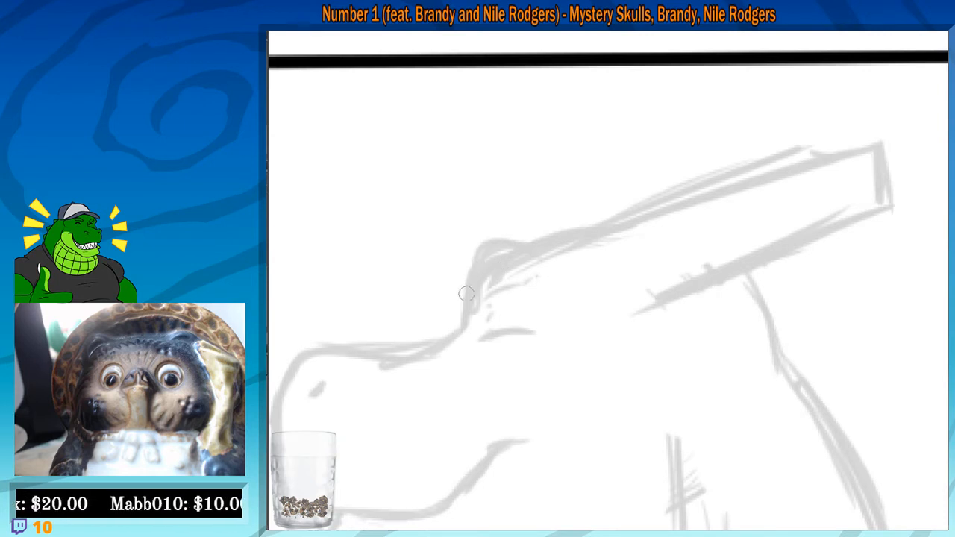
{"action": "mouse_move", "coordinate": [467, 294]}
{"action": "left_mouse_down"}
{"action": "mouse_move", "coordinate": [561, 271]}
{"action": "mouse_move", "coordinate": [729, 279]}
{"action": "left_mouse_up"}
{"action": "scroll", "coordinate": [560, 270], "scroll_direction": "up", "scroll_amount": 2}
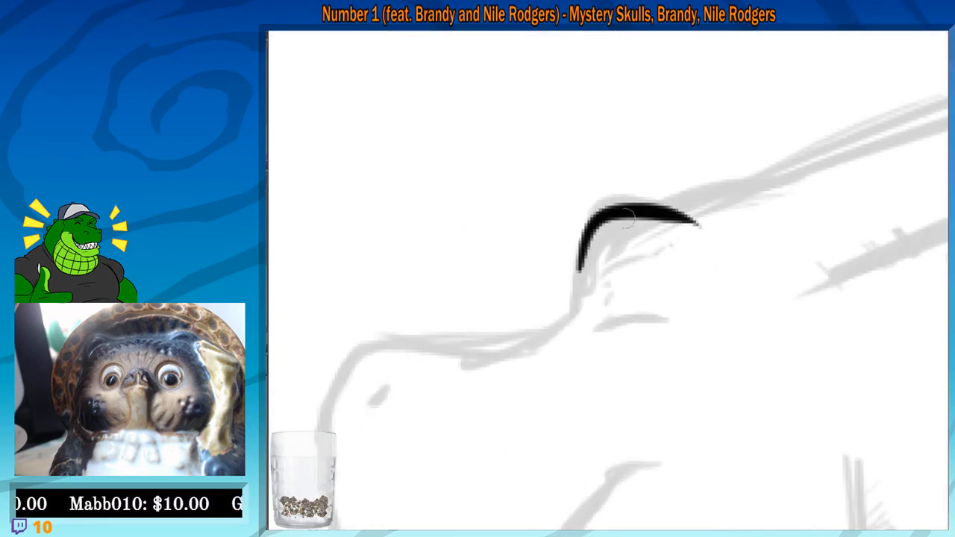
{"action": "left_click_drag", "start_coordinate": [585, 258], "coordinate": [683, 259]}
{"action": "left_click_drag", "start_coordinate": [700, 223], "coordinate": [696, 247]}
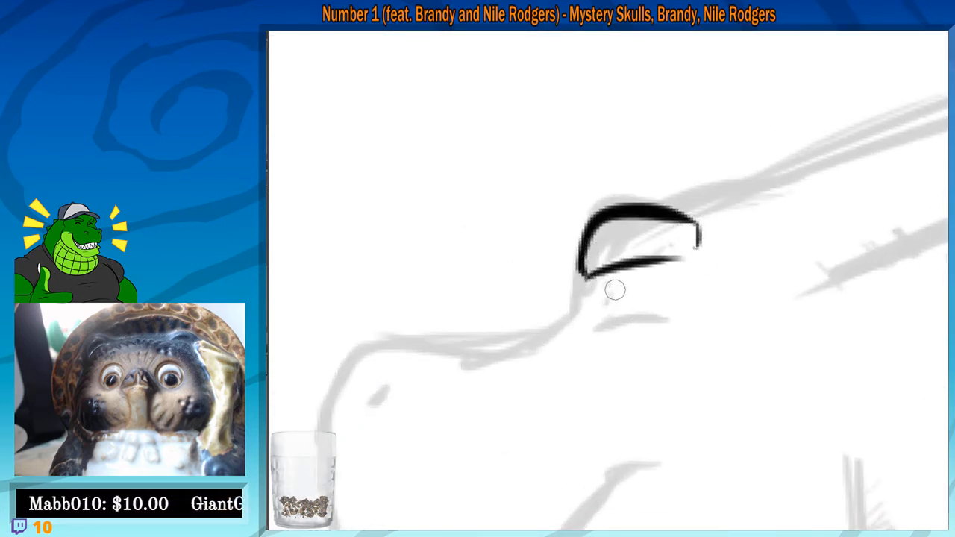
Ink the profile character's closed eye as a thick arc with a small mark above, plus the forehead edge below the eyebrow
{"action": "left_click_drag", "start_coordinate": [615, 288], "coordinate": [610, 301]}
{"action": "mouse_move", "coordinate": [618, 339]}
{"action": "left_mouse_down"}
{"action": "mouse_move", "coordinate": [644, 258]}
{"action": "mouse_move", "coordinate": [682, 268]}
{"action": "left_mouse_up"}
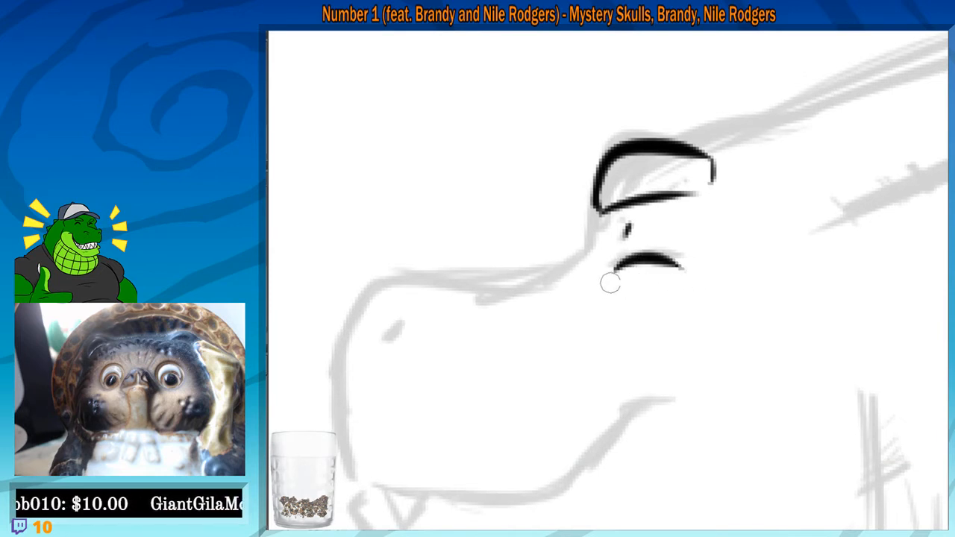
{"action": "key", "text": "ctrl+z"}
{"action": "left_click_drag", "start_coordinate": [601, 270], "coordinate": [704, 276]}
{"action": "left_click_drag", "start_coordinate": [690, 314], "coordinate": [699, 302]}
{"action": "key", "text": "ctrl+z"}
{"action": "left_click_drag", "start_coordinate": [617, 256], "coordinate": [692, 246]}
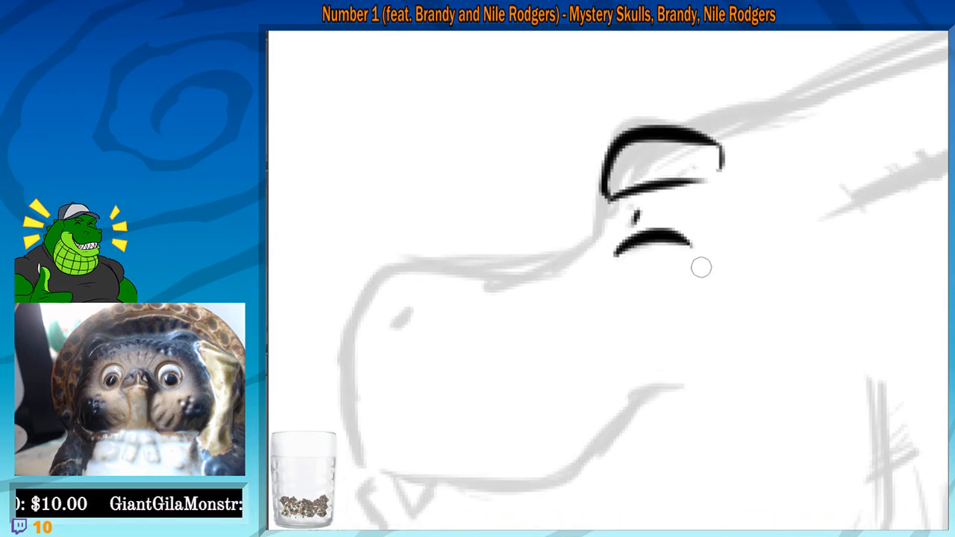
{"action": "left_click_drag", "start_coordinate": [604, 188], "coordinate": [596, 243]}
Ink the profile character's nostril as two short slanted strokes near the snout's tip
{"action": "left_click_drag", "start_coordinate": [551, 279], "coordinate": [674, 217]}
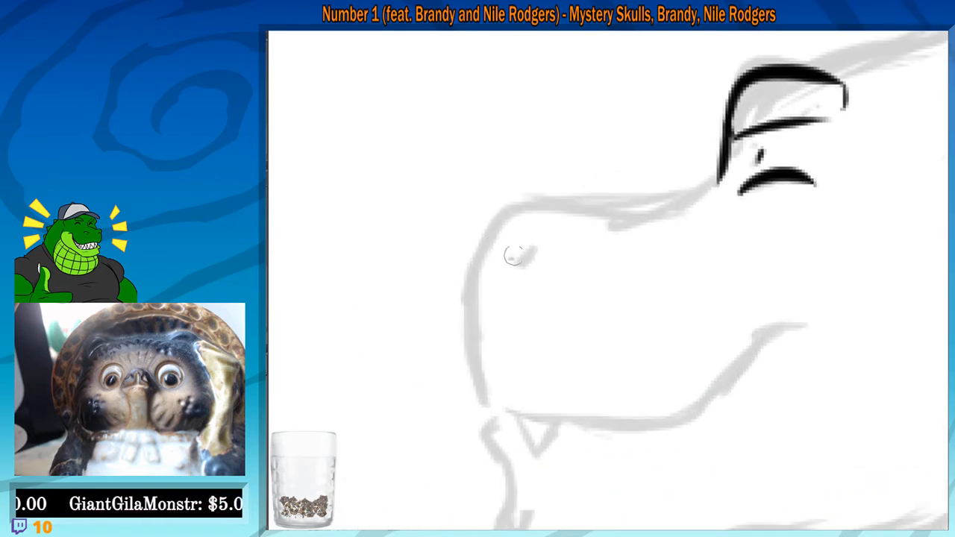
{"action": "left_click_drag", "start_coordinate": [514, 258], "coordinate": [539, 244]}
{"action": "left_click_drag", "start_coordinate": [512, 236], "coordinate": [536, 227]}
{"action": "key", "text": "ctrl+z"}
{"action": "key", "text": "ctrl+z"}
{"action": "mouse_move", "coordinate": [514, 261]}
{"action": "left_mouse_down"}
{"action": "mouse_move", "coordinate": [541, 245]}
{"action": "mouse_move", "coordinate": [540, 233]}
{"action": "left_mouse_up"}
Ink the snout's outline down its front to the lip and along its bridge back to the forehead
{"action": "left_click_drag", "start_coordinate": [514, 198], "coordinate": [469, 362]}
{"action": "key", "text": "ctrl+z"}
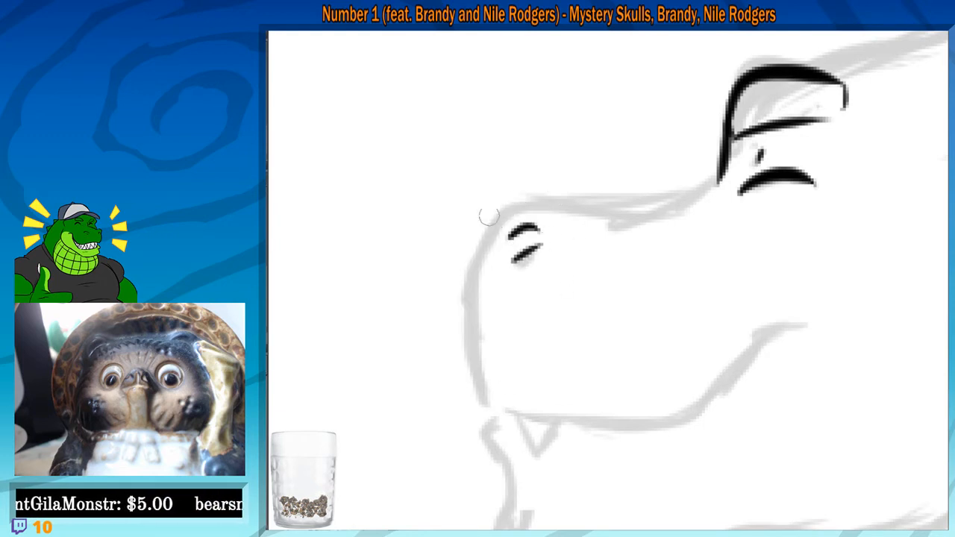
{"action": "left_click_drag", "start_coordinate": [505, 200], "coordinate": [481, 412]}
{"action": "mouse_move", "coordinate": [505, 202]}
{"action": "left_mouse_down"}
{"action": "mouse_move", "coordinate": [707, 193]}
{"action": "mouse_move", "coordinate": [661, 202]}
{"action": "left_mouse_up"}
{"action": "key", "text": "ctrl+z"}
{"action": "left_click_drag", "start_coordinate": [725, 166], "coordinate": [672, 200]}
{"action": "left_click_drag", "start_coordinate": [570, 285], "coordinate": [568, 190]}
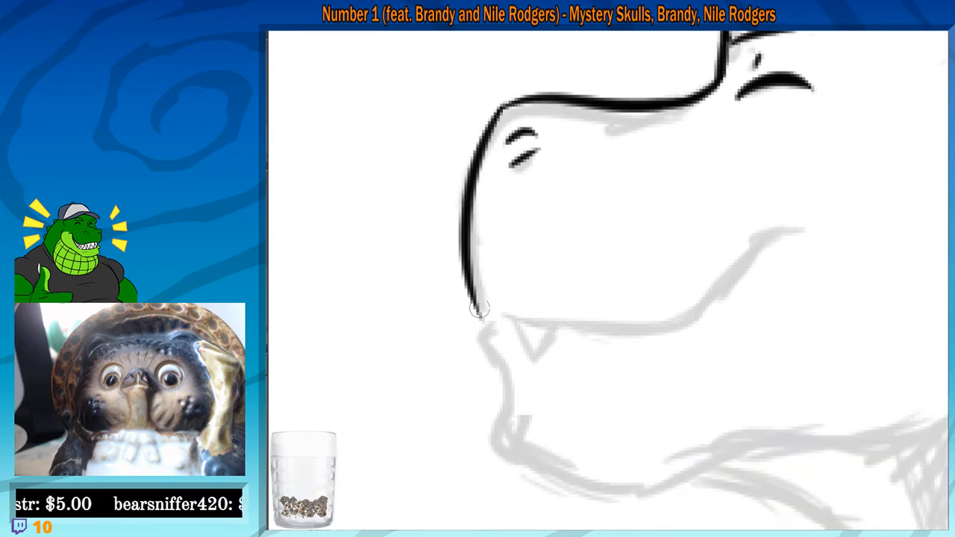
{"action": "left_click_drag", "start_coordinate": [480, 308], "coordinate": [597, 336]}
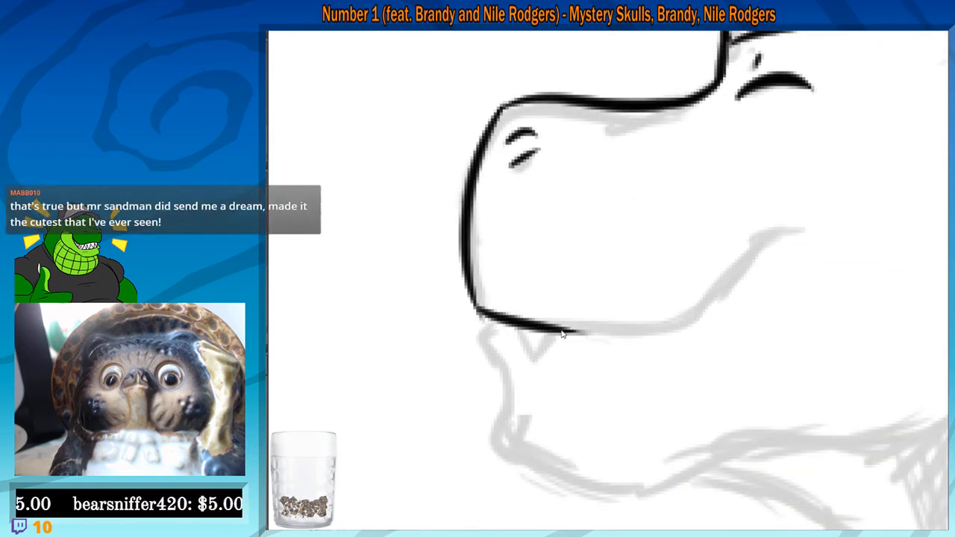
{"action": "key", "text": "ctrl+z"}
{"action": "key", "text": "ctrl+z"}
Re-ink the curve where the snout's bridge meets the forehead
{"action": "left_click_drag", "start_coordinate": [721, 69], "coordinate": [669, 102]}
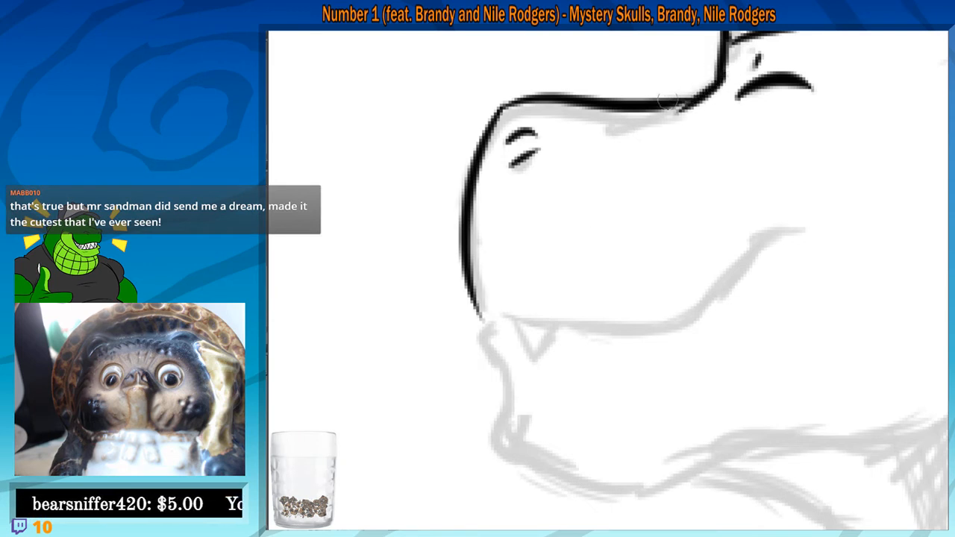
{"action": "key", "text": "ctrl+z"}
{"action": "left_click_drag", "start_coordinate": [724, 70], "coordinate": [681, 100]}
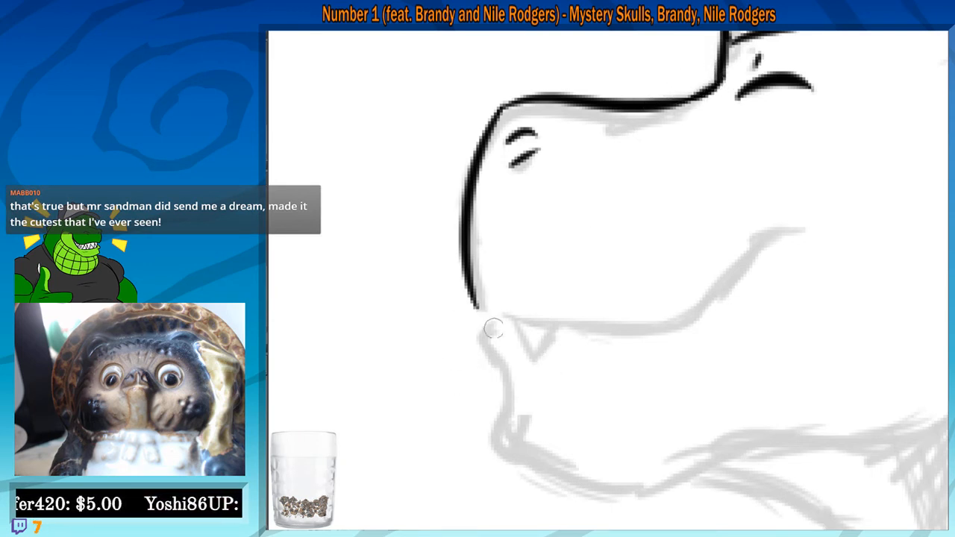
Ink the upper lip line from the snout's tip back and up to the hooked mouth corner
{"action": "mouse_move", "coordinate": [476, 307]}
{"action": "left_mouse_down"}
{"action": "mouse_move", "coordinate": [614, 327]}
{"action": "mouse_move", "coordinate": [713, 314]}
{"action": "left_mouse_up"}
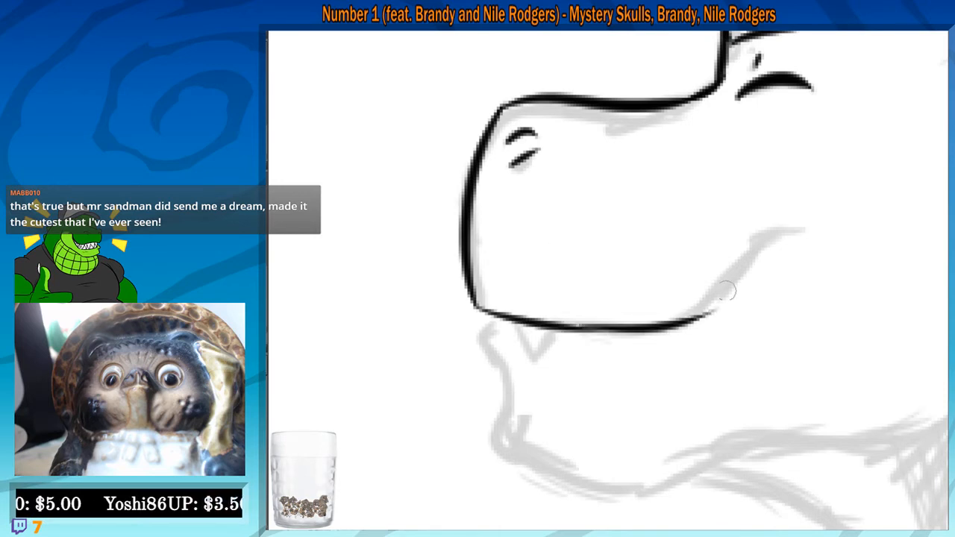
{"action": "key", "text": "ctrl+z"}
{"action": "mouse_move", "coordinate": [573, 329]}
{"action": "left_mouse_down"}
{"action": "mouse_move", "coordinate": [707, 305]}
{"action": "mouse_move", "coordinate": [782, 232]}
{"action": "left_mouse_up"}
{"action": "mouse_move", "coordinate": [771, 234]}
{"action": "left_mouse_down"}
{"action": "mouse_move", "coordinate": [701, 307]}
{"action": "mouse_move", "coordinate": [763, 236]}
{"action": "left_mouse_up"}
Ink the lower jaw from the front lip under the chin, along the jawline and up the back of the cheek
{"action": "left_click_drag", "start_coordinate": [620, 377], "coordinate": [676, 277]}
{"action": "mouse_move", "coordinate": [571, 221]}
{"action": "left_mouse_down"}
{"action": "mouse_move", "coordinate": [576, 237]}
{"action": "mouse_move", "coordinate": [606, 236]}
{"action": "left_mouse_up"}
{"action": "mouse_move", "coordinate": [547, 218]}
{"action": "left_mouse_down"}
{"action": "mouse_move", "coordinate": [567, 345]}
{"action": "mouse_move", "coordinate": [704, 389]}
{"action": "mouse_move", "coordinate": [600, 333]}
{"action": "mouse_move", "coordinate": [823, 306]}
{"action": "left_mouse_up"}
{"action": "key", "text": "ctrl+z"}
{"action": "mouse_move", "coordinate": [649, 332]}
{"action": "left_mouse_down"}
{"action": "mouse_move", "coordinate": [502, 355]}
{"action": "mouse_move", "coordinate": [501, 335]}
{"action": "mouse_move", "coordinate": [768, 273]}
{"action": "mouse_move", "coordinate": [715, 395]}
{"action": "left_mouse_up"}
{"action": "mouse_move", "coordinate": [716, 181]}
{"action": "left_mouse_down"}
{"action": "mouse_move", "coordinate": [747, 370]}
{"action": "mouse_move", "coordinate": [660, 421]}
{"action": "left_mouse_up"}
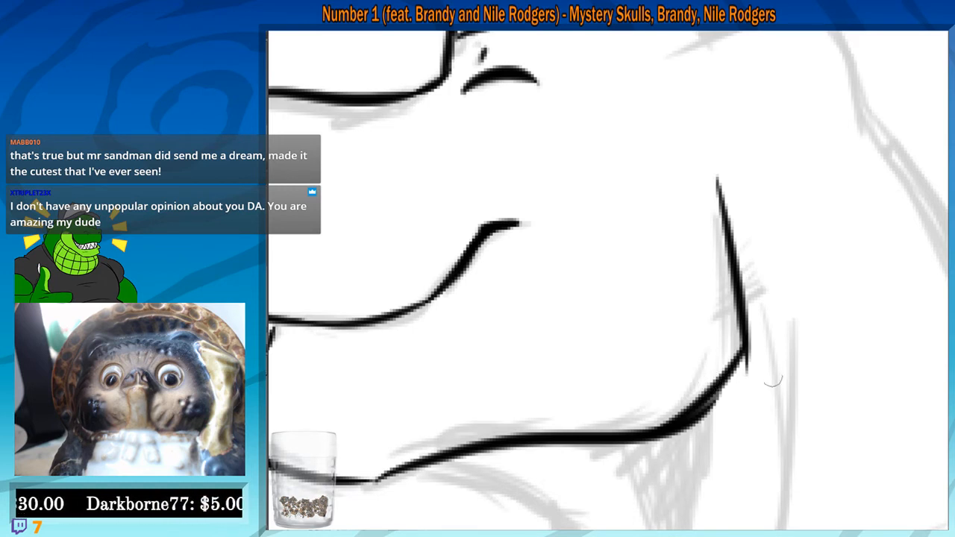
Undo the last jawline thickening and ink the bumpy throat line running from under the chin down the front of the neck
{"action": "key", "text": "ctrl+z"}
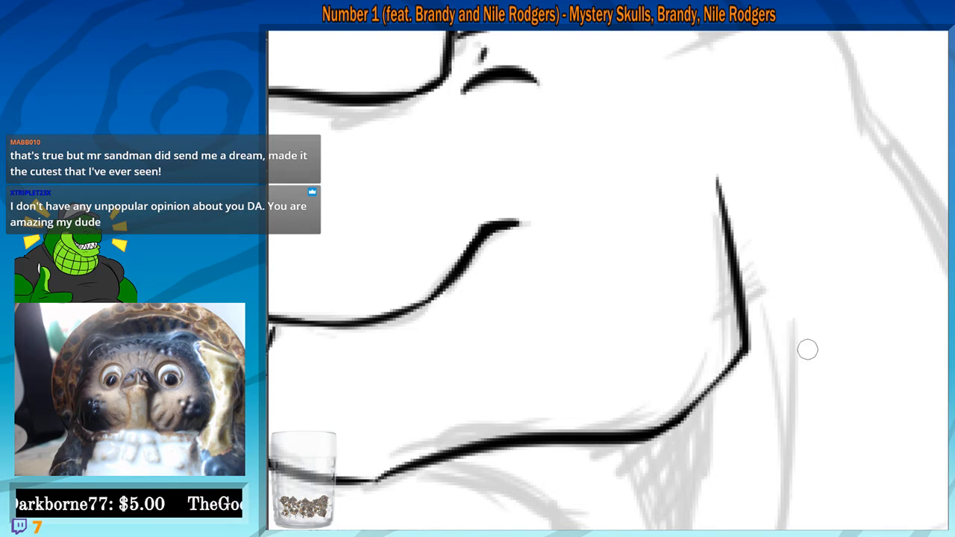
{"action": "left_click_drag", "start_coordinate": [652, 360], "coordinate": [668, 311]}
{"action": "mouse_move", "coordinate": [700, 367]}
{"action": "left_mouse_down"}
{"action": "mouse_move", "coordinate": [762, 302]}
{"action": "mouse_move", "coordinate": [697, 367]}
{"action": "left_mouse_up"}
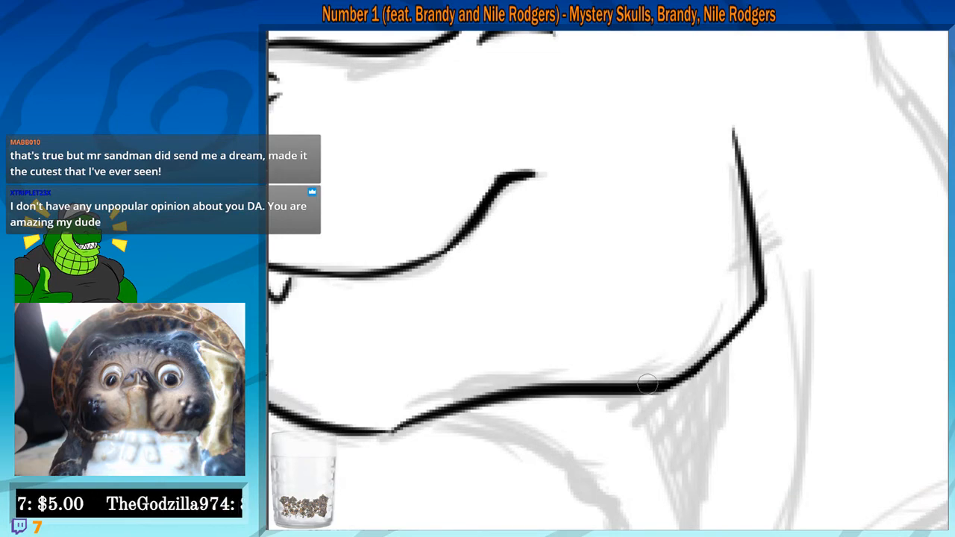
{"action": "mouse_move", "coordinate": [458, 409]}
{"action": "left_mouse_down"}
{"action": "mouse_move", "coordinate": [507, 284]}
{"action": "mouse_move", "coordinate": [624, 334]}
{"action": "mouse_move", "coordinate": [666, 392]}
{"action": "mouse_move", "coordinate": [673, 457]}
{"action": "left_mouse_up"}
{"action": "left_click_drag", "start_coordinate": [729, 393], "coordinate": [610, 412]}
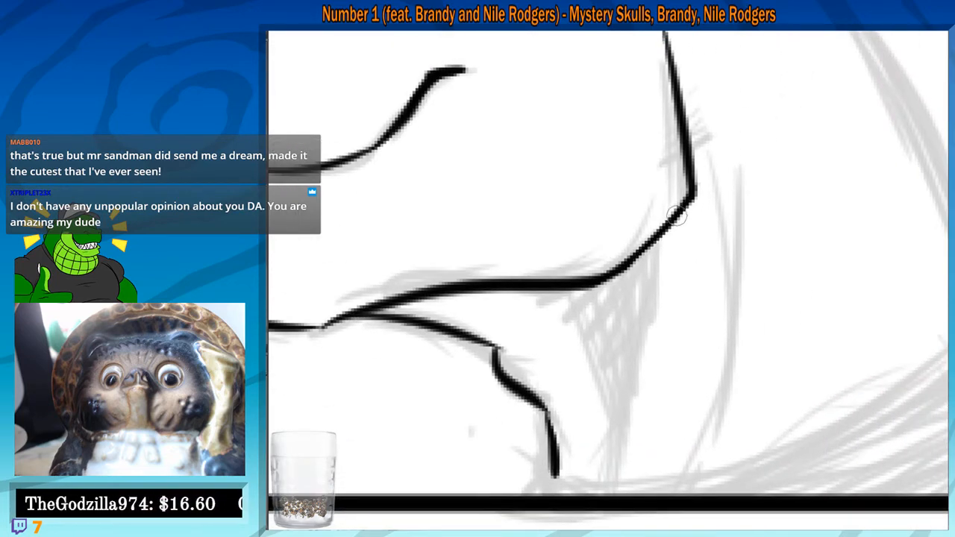
Ink two curved neck lines from the jaw corner and behind the cheek down to the panel's lower border, cleaning up the overshoot
{"action": "left_click_drag", "start_coordinate": [681, 224], "coordinate": [581, 516]}
{"action": "mouse_move", "coordinate": [698, 132]}
{"action": "left_mouse_down"}
{"action": "mouse_move", "coordinate": [640, 217]}
{"action": "mouse_move", "coordinate": [674, 289]}
{"action": "mouse_move", "coordinate": [689, 436]}
{"action": "left_mouse_up"}
{"action": "mouse_move", "coordinate": [688, 426]}
{"action": "left_mouse_down"}
{"action": "mouse_move", "coordinate": [668, 294]}
{"action": "mouse_move", "coordinate": [612, 441]}
{"action": "left_mouse_up"}
{"action": "mouse_move", "coordinate": [674, 288]}
{"action": "left_mouse_down"}
{"action": "mouse_move", "coordinate": [741, 340]}
{"action": "mouse_move", "coordinate": [733, 382]}
{"action": "left_mouse_up"}
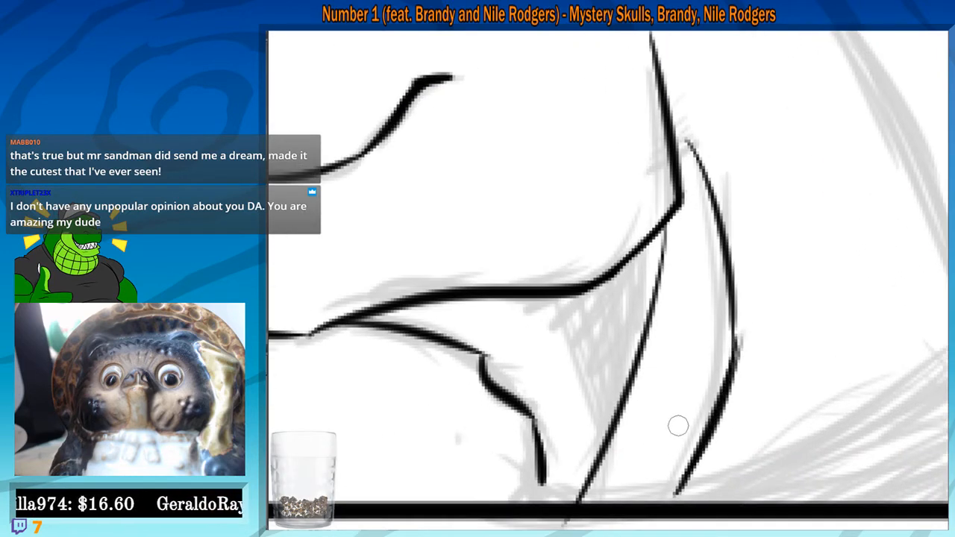
{"action": "left_click_drag", "start_coordinate": [747, 322], "coordinate": [743, 366]}
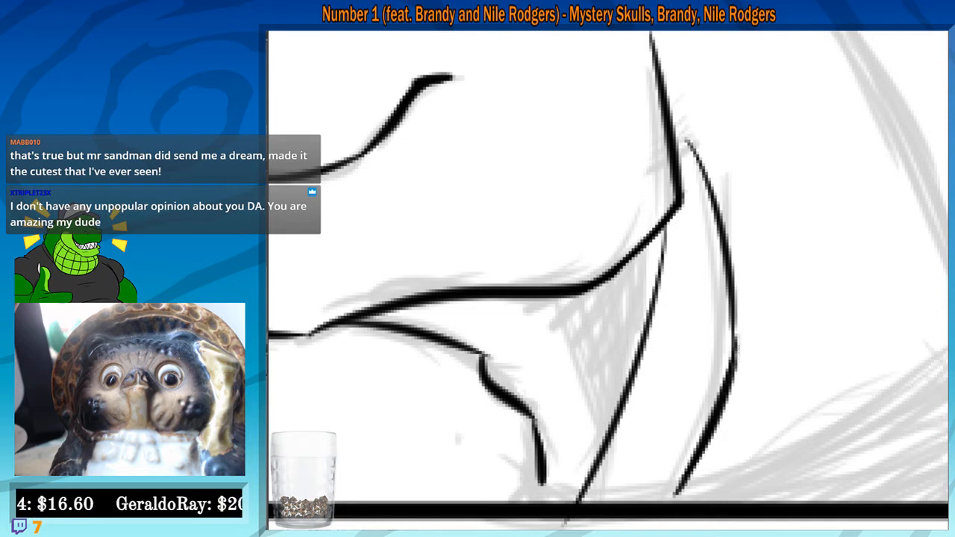
Outline the shadow beneath the jaw corner and fill it solid black, tapering down along the neck line
{"action": "mouse_move", "coordinate": [551, 297]}
{"action": "left_mouse_down"}
{"action": "mouse_move", "coordinate": [597, 299]}
{"action": "mouse_move", "coordinate": [631, 331]}
{"action": "mouse_move", "coordinate": [619, 412]}
{"action": "left_mouse_up"}
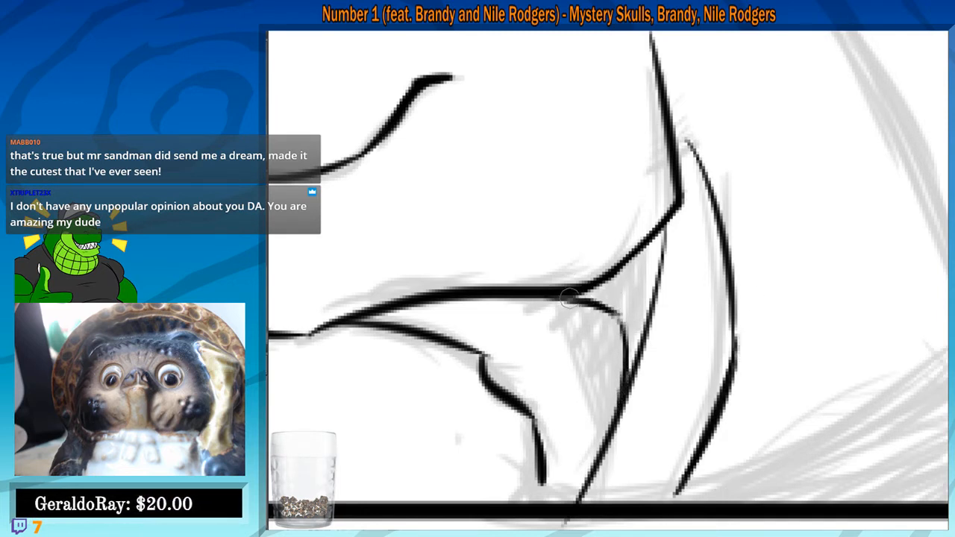
{"action": "mouse_move", "coordinate": [569, 297]}
{"action": "left_mouse_down"}
{"action": "mouse_move", "coordinate": [657, 237]}
{"action": "mouse_move", "coordinate": [632, 351]}
{"action": "left_mouse_up"}
{"action": "left_click_drag", "start_coordinate": [662, 230], "coordinate": [630, 367]}
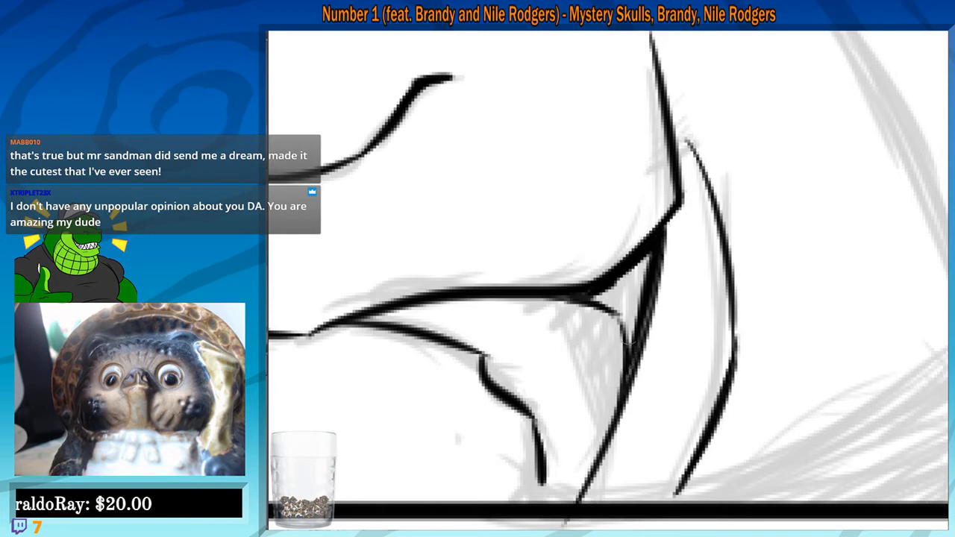
{"action": "left_click_drag", "start_coordinate": [642, 317], "coordinate": [621, 407]}
{"action": "left_click_drag", "start_coordinate": [625, 357], "coordinate": [593, 455]}
{"action": "mouse_move", "coordinate": [629, 289]}
{"action": "left_mouse_down"}
{"action": "mouse_move", "coordinate": [601, 300]}
{"action": "mouse_move", "coordinate": [647, 263]}
{"action": "mouse_move", "coordinate": [636, 326]}
{"action": "left_mouse_up"}
{"action": "mouse_move", "coordinate": [650, 267]}
{"action": "left_mouse_down"}
{"action": "mouse_move", "coordinate": [569, 297]}
{"action": "mouse_move", "coordinate": [592, 312]}
{"action": "mouse_move", "coordinate": [612, 360]}
{"action": "mouse_move", "coordinate": [588, 442]}
{"action": "mouse_move", "coordinate": [603, 401]}
{"action": "mouse_move", "coordinate": [595, 431]}
{"action": "left_mouse_up"}
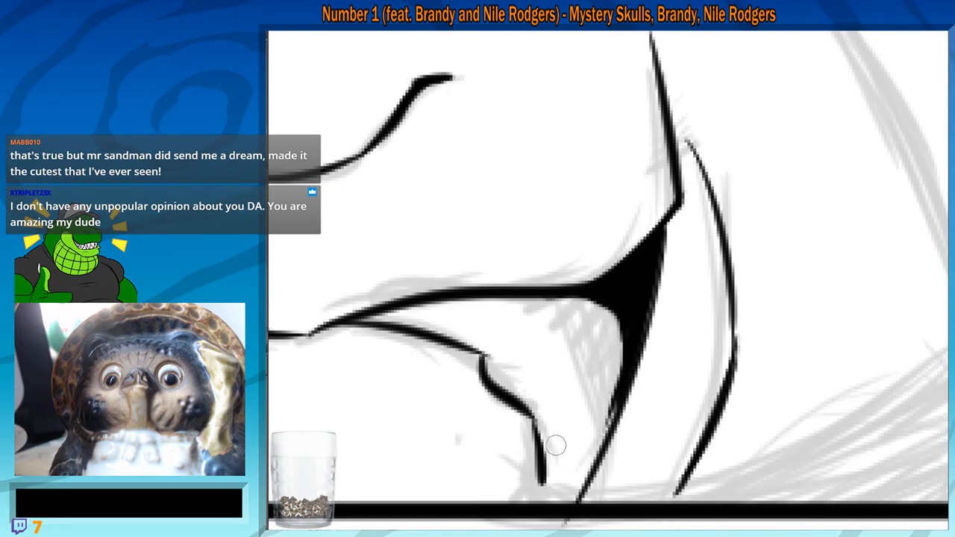
Ink the near horn's long upper and lower edges and close its blunt end
{"action": "scroll", "coordinate": [555, 445], "scroll_direction": "down", "scroll_amount": 3}
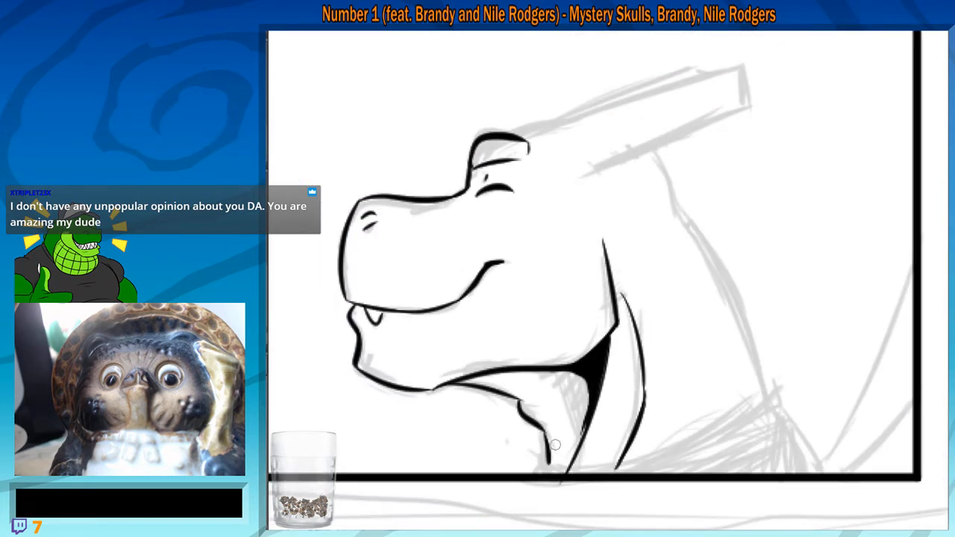
{"action": "left_click_drag", "start_coordinate": [663, 226], "coordinate": [664, 313]}
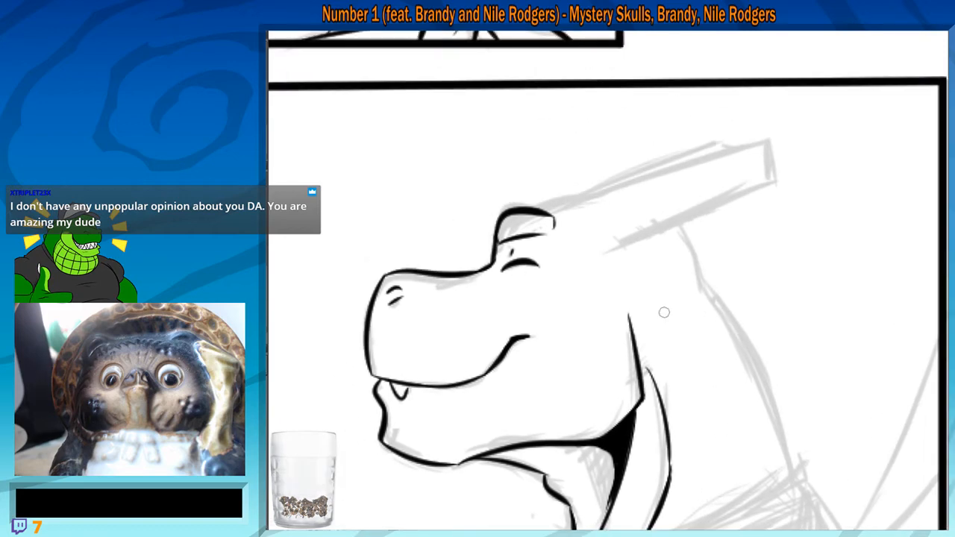
{"action": "scroll", "coordinate": [664, 313], "scroll_direction": "up", "scroll_amount": 3}
{"action": "left_click_drag", "start_coordinate": [485, 245], "coordinate": [490, 346]}
{"action": "scroll", "coordinate": [491, 346], "scroll_direction": "up", "scroll_amount": 3}
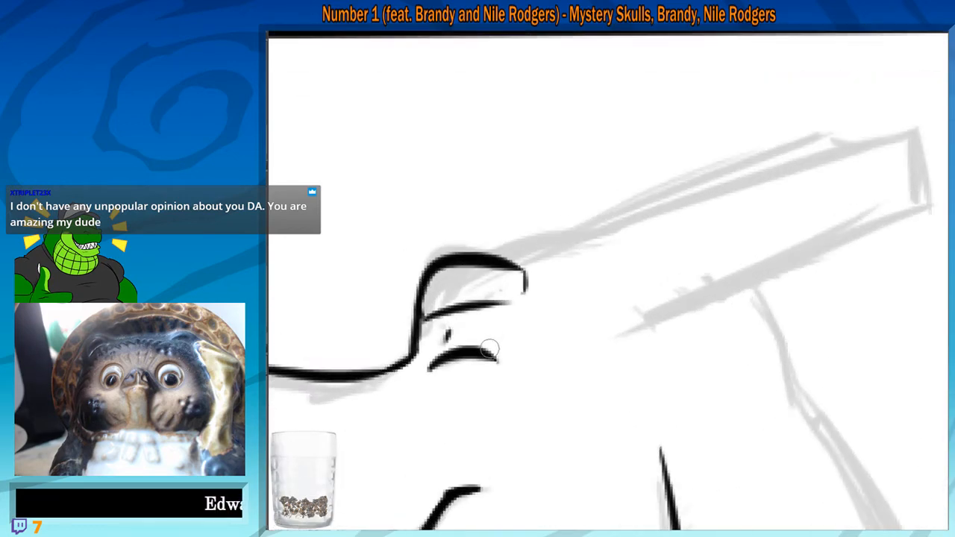
{"action": "left_click_drag", "start_coordinate": [673, 294], "coordinate": [650, 300]}
{"action": "scroll", "coordinate": [507, 309], "scroll_direction": "down", "scroll_amount": 2}
{"action": "scroll", "coordinate": [471, 261], "scroll_direction": "up", "scroll_amount": 2}
{"action": "mouse_move", "coordinate": [436, 269]}
{"action": "left_mouse_down"}
{"action": "mouse_move", "coordinate": [843, 153]}
{"action": "mouse_move", "coordinate": [907, 150]}
{"action": "left_mouse_up"}
{"action": "left_click_drag", "start_coordinate": [595, 270], "coordinate": [569, 277]}
{"action": "key", "text": "ctrl+z"}
{"action": "mouse_move", "coordinate": [405, 283]}
{"action": "left_mouse_down"}
{"action": "mouse_move", "coordinate": [808, 154]}
{"action": "mouse_move", "coordinate": [832, 235]}
{"action": "left_mouse_up"}
{"action": "left_click_drag", "start_coordinate": [493, 366], "coordinate": [838, 233]}
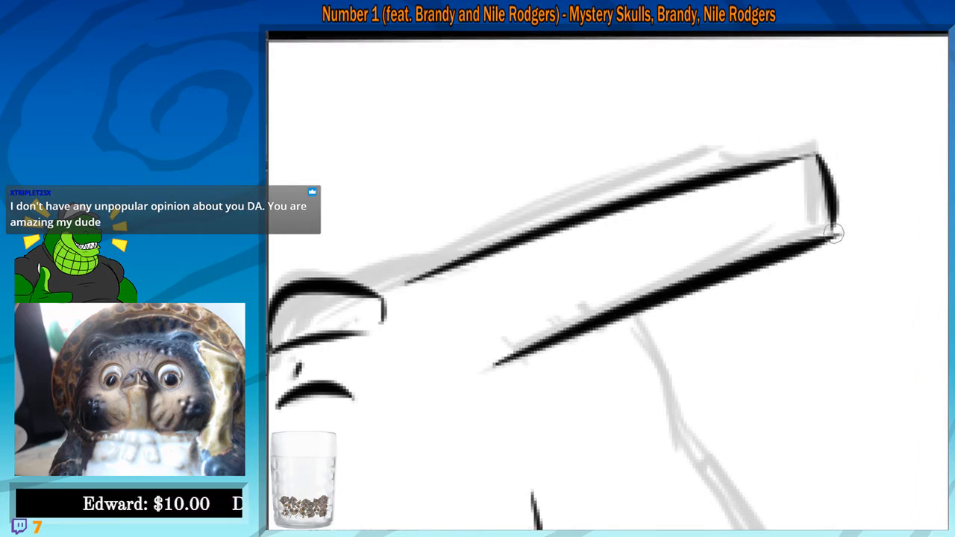
Ink the line from the brow to the horn base and outline the far horn behind the near one
{"action": "left_click_drag", "start_coordinate": [612, 234], "coordinate": [797, 224]}
{"action": "mouse_move", "coordinate": [499, 275]}
{"action": "left_mouse_down"}
{"action": "mouse_move", "coordinate": [675, 241]}
{"action": "mouse_move", "coordinate": [545, 313]}
{"action": "mouse_move", "coordinate": [780, 179]}
{"action": "left_mouse_up"}
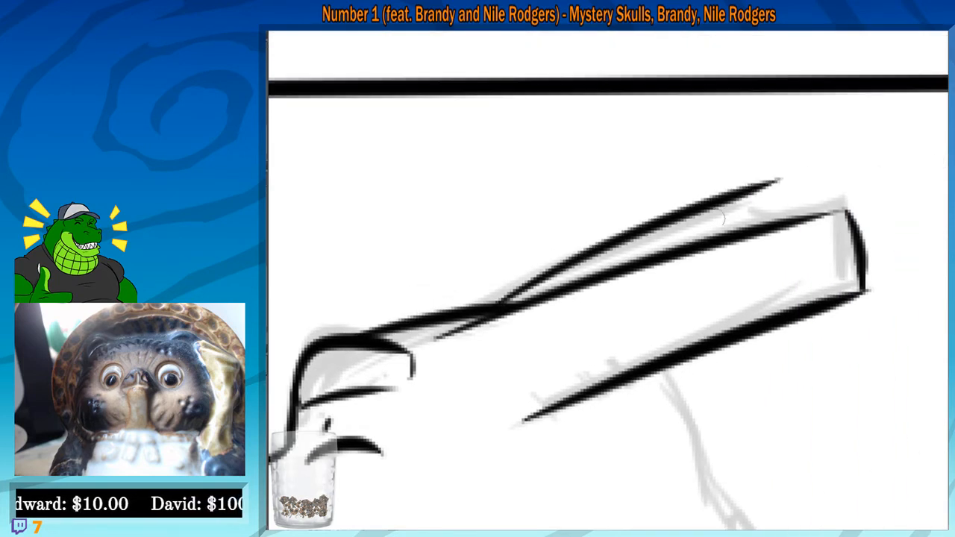
{"action": "key", "text": "ctrl+z"}
{"action": "mouse_move", "coordinate": [489, 307]}
{"action": "left_mouse_down"}
{"action": "mouse_move", "coordinate": [751, 195]}
{"action": "mouse_move", "coordinate": [763, 226]}
{"action": "left_mouse_up"}
{"action": "left_click_drag", "start_coordinate": [670, 324], "coordinate": [713, 208]}
{"action": "mouse_move", "coordinate": [480, 232]}
{"action": "left_mouse_down"}
{"action": "mouse_move", "coordinate": [512, 213]}
{"action": "mouse_move", "coordinate": [504, 218]}
{"action": "left_mouse_up"}
{"action": "key", "text": "ctrl+z"}
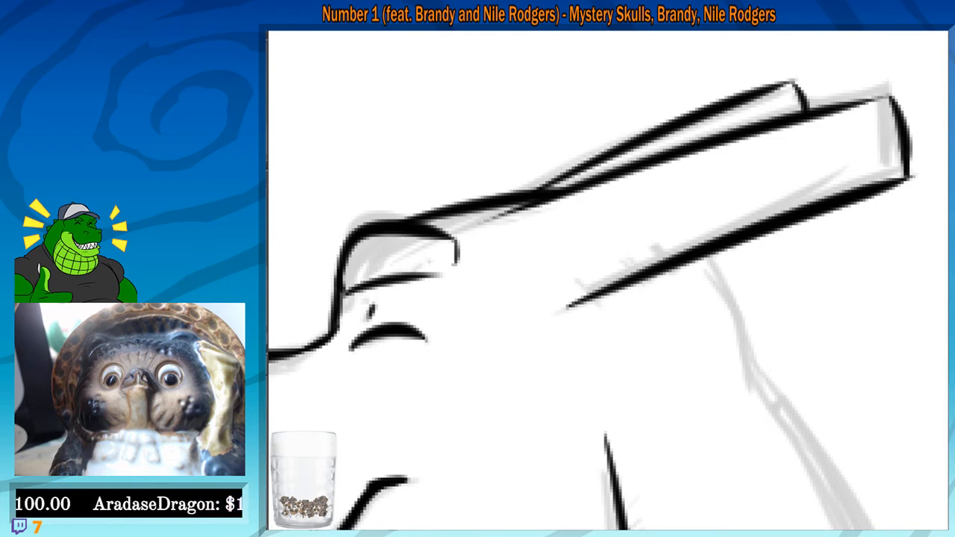
Ink the back of the head and neck from beneath the horn down to the collar, plus the collar's upper edge
{"action": "mouse_move", "coordinate": [709, 250]}
{"action": "left_mouse_down"}
{"action": "mouse_move", "coordinate": [625, 173]}
{"action": "mouse_move", "coordinate": [666, 288]}
{"action": "left_mouse_up"}
{"action": "scroll", "coordinate": [667, 288], "scroll_direction": "down", "scroll_amount": 3}
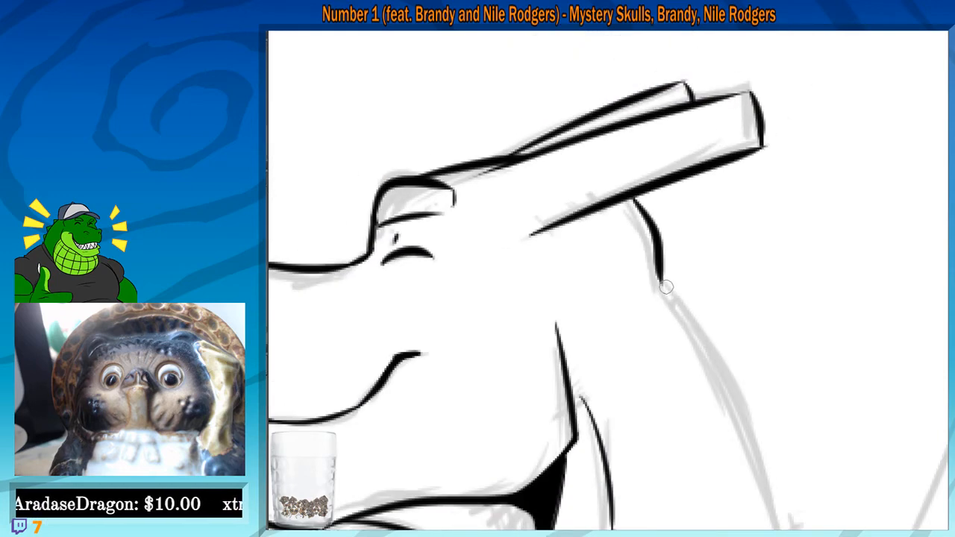
{"action": "scroll", "coordinate": [579, 185], "scroll_direction": "up", "scroll_amount": 2}
{"action": "mouse_move", "coordinate": [572, 186]}
{"action": "left_mouse_down"}
{"action": "mouse_move", "coordinate": [656, 415]}
{"action": "mouse_move", "coordinate": [622, 239]}
{"action": "mouse_move", "coordinate": [638, 187]}
{"action": "mouse_move", "coordinate": [744, 249]}
{"action": "mouse_move", "coordinate": [624, 313]}
{"action": "mouse_move", "coordinate": [522, 340]}
{"action": "left_mouse_up"}
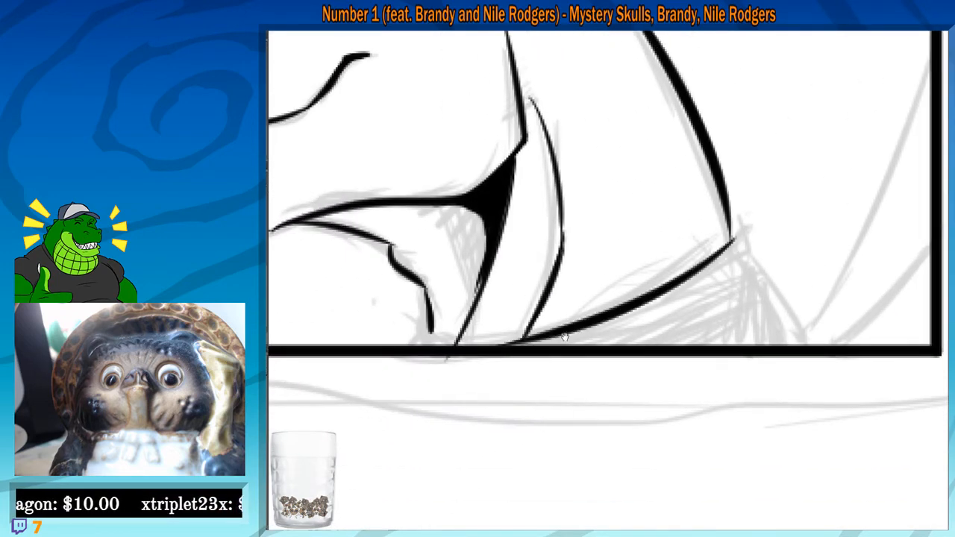
Complete the collar band by inking its front end, rounded back end and lower edge
{"action": "mouse_move", "coordinate": [416, 308]}
{"action": "left_mouse_down"}
{"action": "mouse_move", "coordinate": [547, 312]}
{"action": "mouse_move", "coordinate": [627, 347]}
{"action": "mouse_move", "coordinate": [655, 345]}
{"action": "left_mouse_up"}
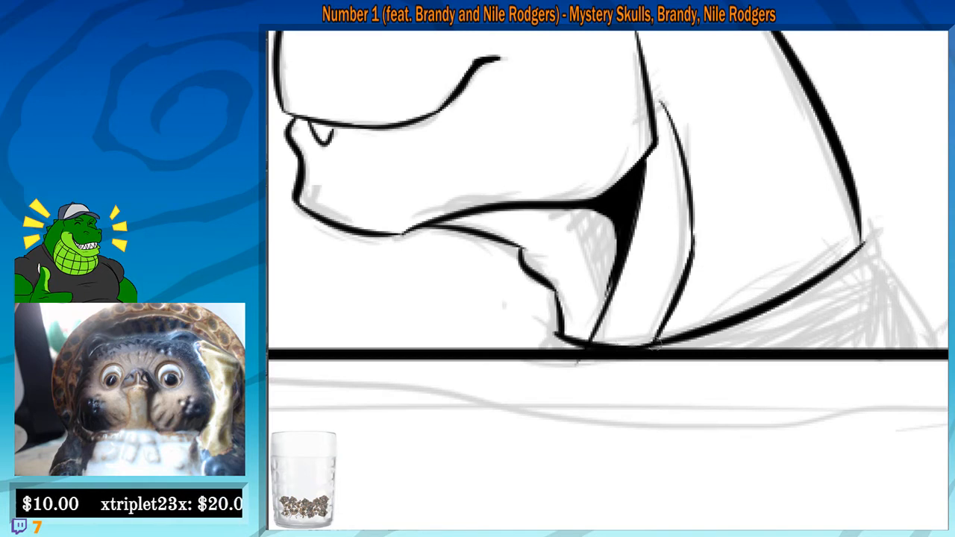
{"action": "left_click_drag", "start_coordinate": [553, 331], "coordinate": [548, 349]}
{"action": "left_click_drag", "start_coordinate": [695, 345], "coordinate": [595, 332]}
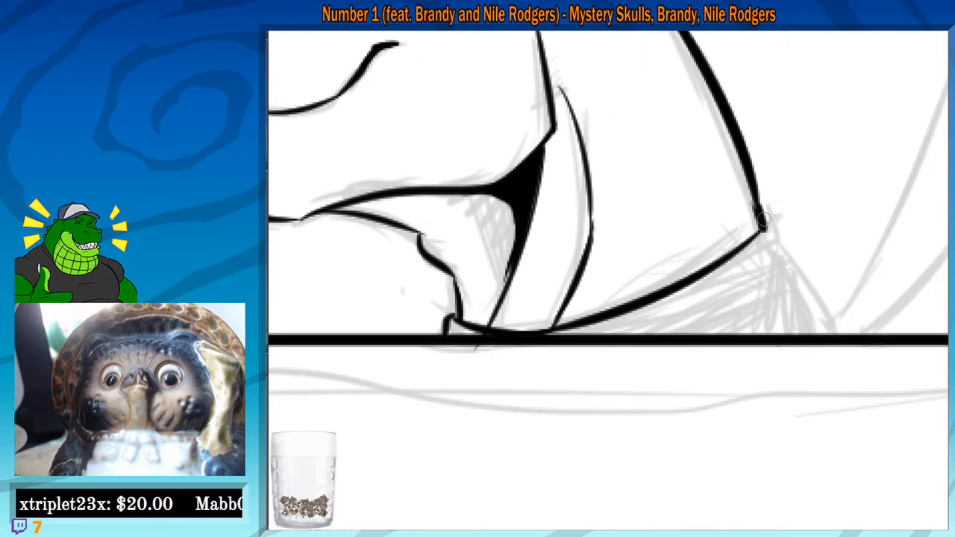
{"action": "left_click_drag", "start_coordinate": [760, 222], "coordinate": [783, 250]}
{"action": "key", "text": "ctrl+z"}
{"action": "mouse_move", "coordinate": [623, 335]}
{"action": "left_mouse_down"}
{"action": "mouse_move", "coordinate": [778, 243]}
{"action": "mouse_move", "coordinate": [605, 315]}
{"action": "left_mouse_up"}
{"action": "left_click_drag", "start_coordinate": [571, 345], "coordinate": [588, 332]}
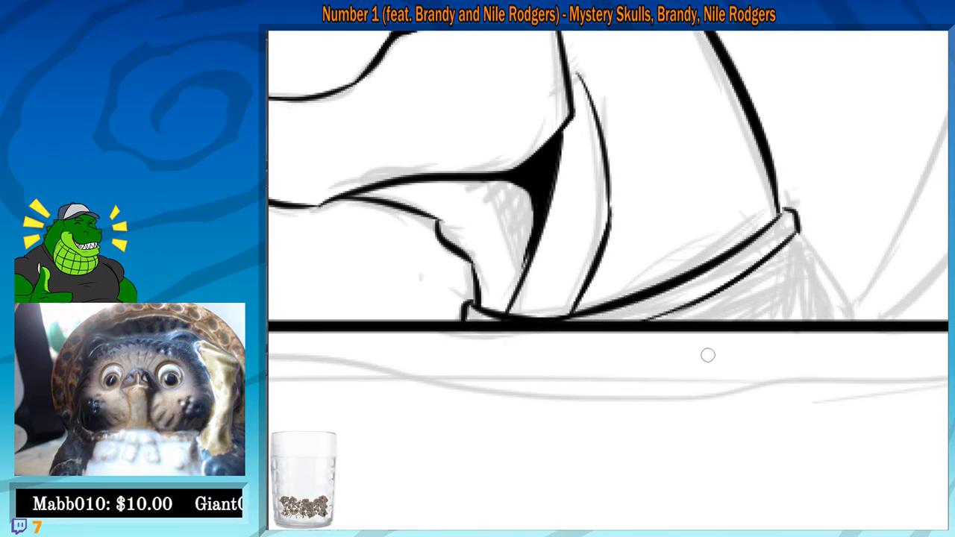
Ink the shoulder line from the back of the collar down to the panel's lower border, redoing the first attempt
{"action": "mouse_move", "coordinate": [807, 275]}
{"action": "left_mouse_down"}
{"action": "mouse_move", "coordinate": [690, 297]}
{"action": "mouse_move", "coordinate": [662, 279]}
{"action": "left_mouse_up"}
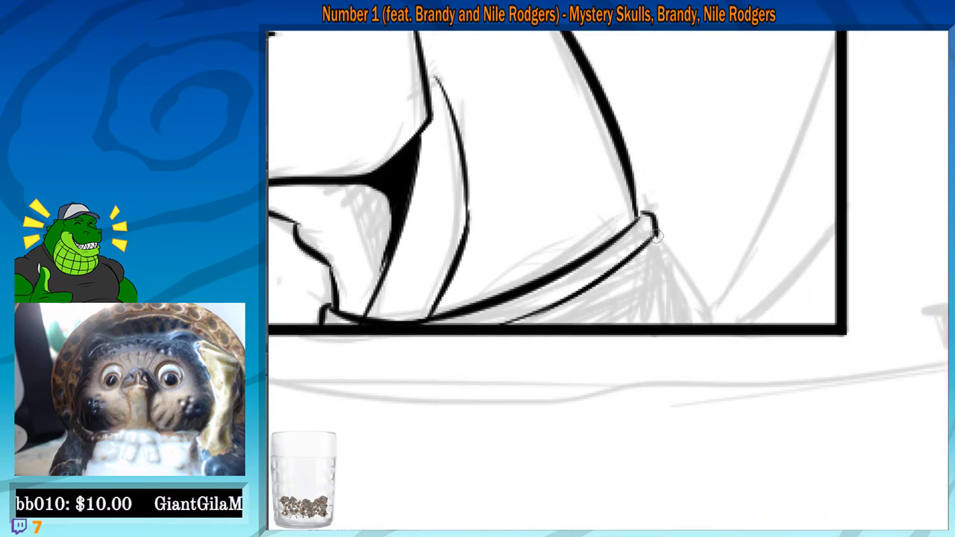
{"action": "left_click_drag", "start_coordinate": [656, 237], "coordinate": [735, 362]}
{"action": "left_click_drag", "start_coordinate": [709, 267], "coordinate": [706, 271]}
{"action": "key", "text": "ctrl+z"}
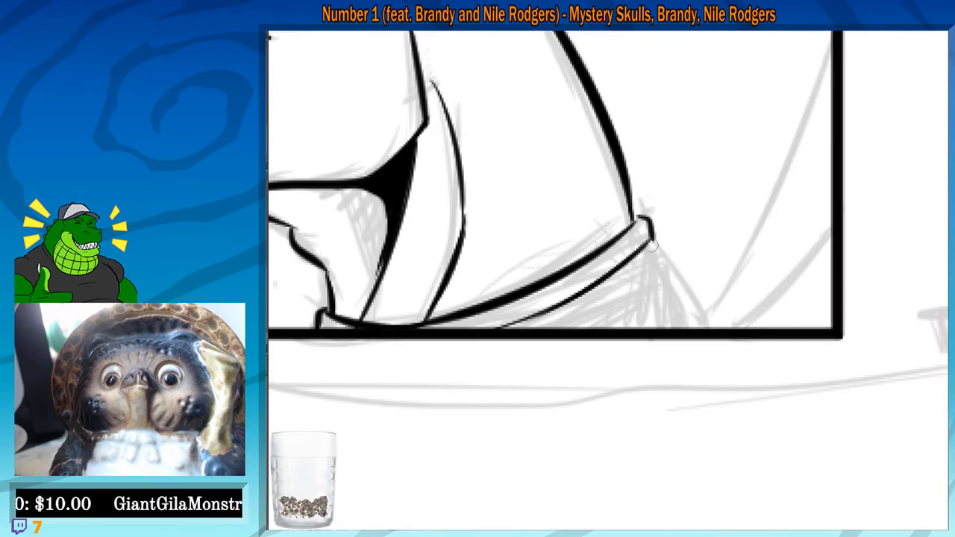
{"action": "left_click_drag", "start_coordinate": [650, 246], "coordinate": [724, 334]}
{"action": "left_click_drag", "start_coordinate": [659, 290], "coordinate": [722, 323]}
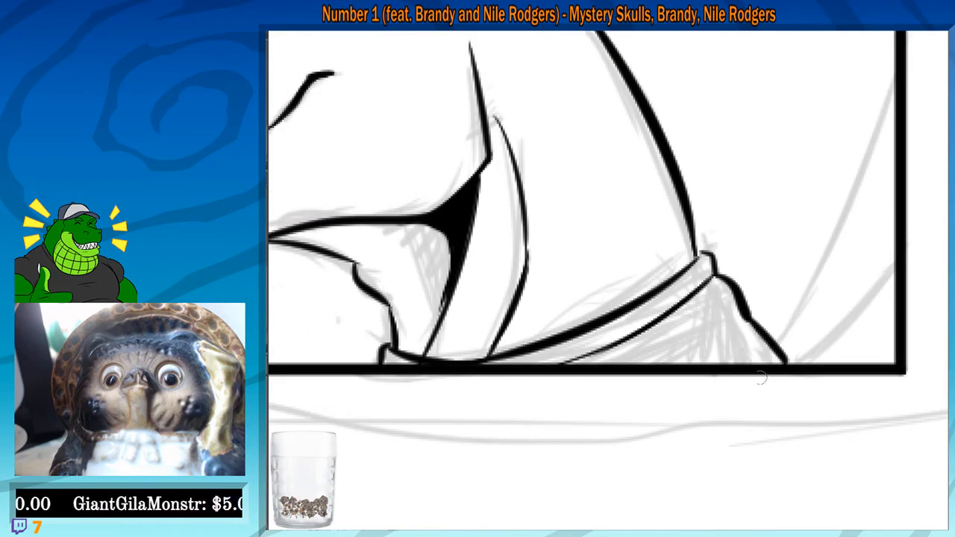
Ink the wing's zigzag lower edge from the base of the shoulder to the panel's right border
{"action": "scroll", "coordinate": [750, 375], "scroll_direction": "down", "scroll_amount": 5}
{"action": "left_click_drag", "start_coordinate": [683, 282], "coordinate": [480, 206]}
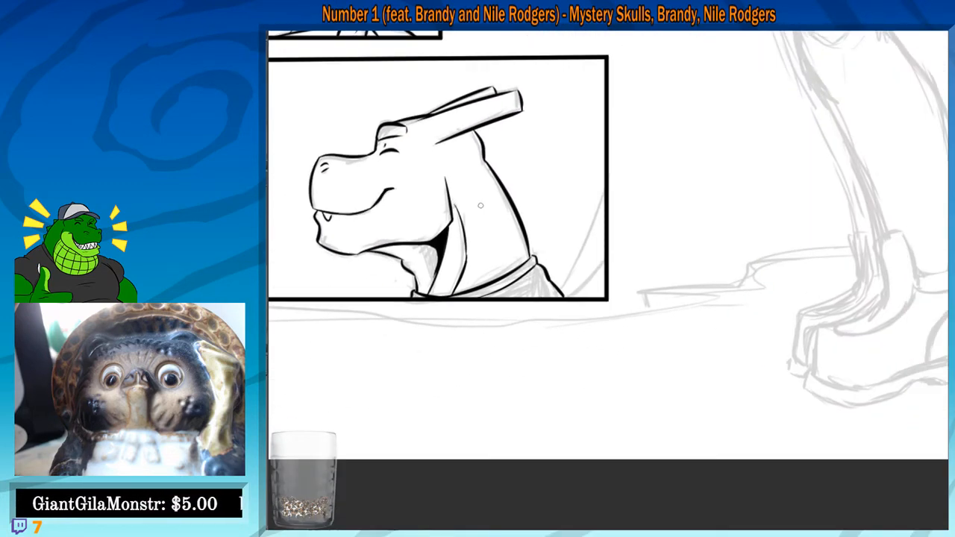
{"action": "scroll", "coordinate": [480, 206], "scroll_direction": "up", "scroll_amount": 3}
{"action": "left_click_drag", "start_coordinate": [632, 316], "coordinate": [597, 320]}
{"action": "mouse_move", "coordinate": [554, 344]}
{"action": "left_mouse_down"}
{"action": "mouse_move", "coordinate": [610, 295]}
{"action": "mouse_move", "coordinate": [552, 345]}
{"action": "mouse_move", "coordinate": [576, 352]}
{"action": "mouse_move", "coordinate": [615, 309]}
{"action": "mouse_move", "coordinate": [550, 364]}
{"action": "mouse_move", "coordinate": [580, 357]}
{"action": "mouse_move", "coordinate": [619, 321]}
{"action": "left_mouse_up"}
{"action": "key", "text": "ctrl+z"}
{"action": "key", "text": "ctrl+z"}
{"action": "left_click_drag", "start_coordinate": [619, 321], "coordinate": [581, 357]}
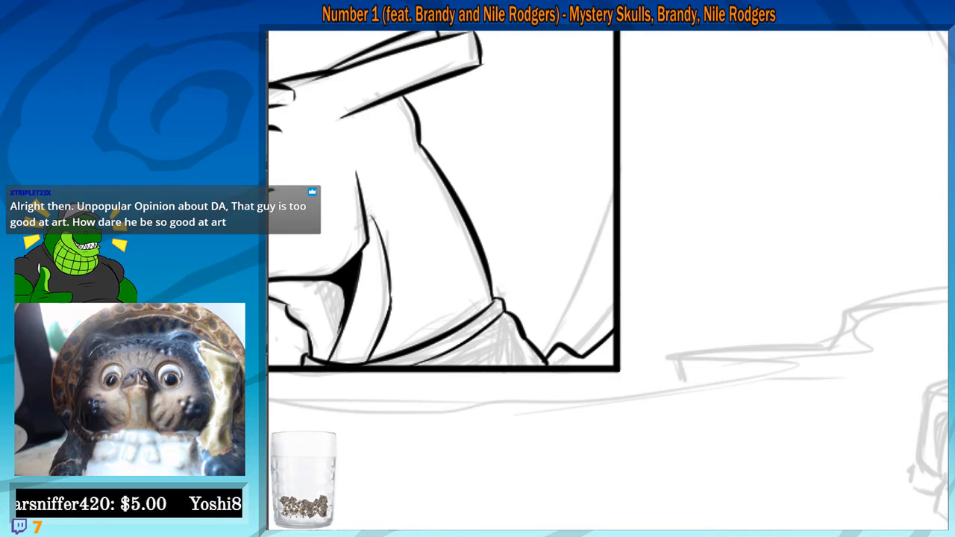
Ink the wing's upper line from the shoulder across and up in a curve to the panel's right border
{"action": "left_click_drag", "start_coordinate": [556, 292], "coordinate": [542, 307]}
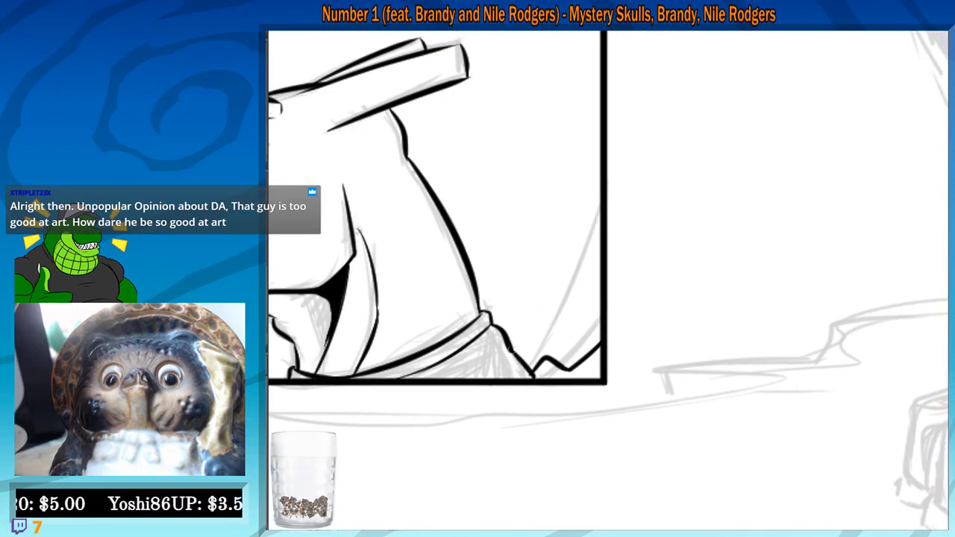
{"action": "mouse_move", "coordinate": [512, 348]}
{"action": "left_mouse_down"}
{"action": "mouse_move", "coordinate": [541, 350]}
{"action": "mouse_move", "coordinate": [591, 270]}
{"action": "mouse_move", "coordinate": [601, 229]}
{"action": "left_mouse_up"}
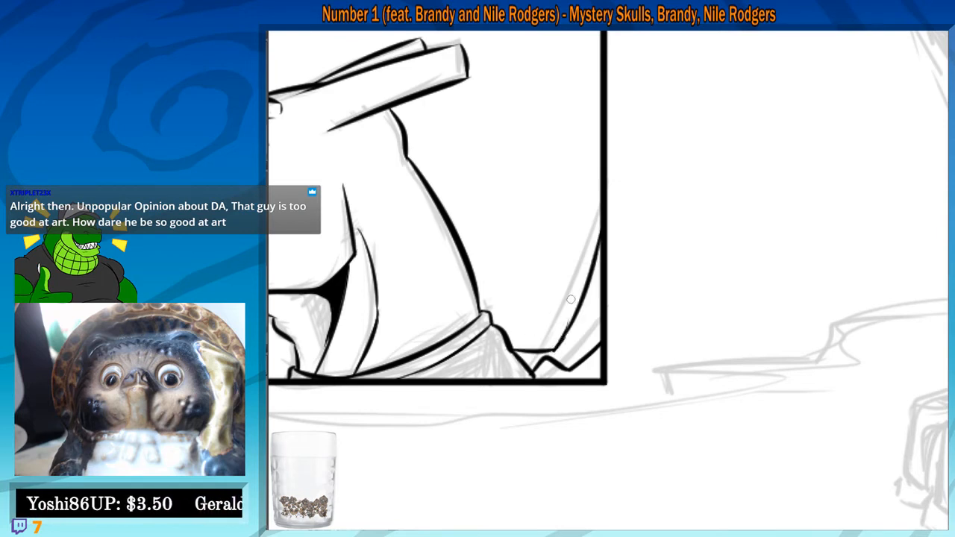
{"action": "scroll", "coordinate": [570, 299], "scroll_direction": "up", "scroll_amount": 3}
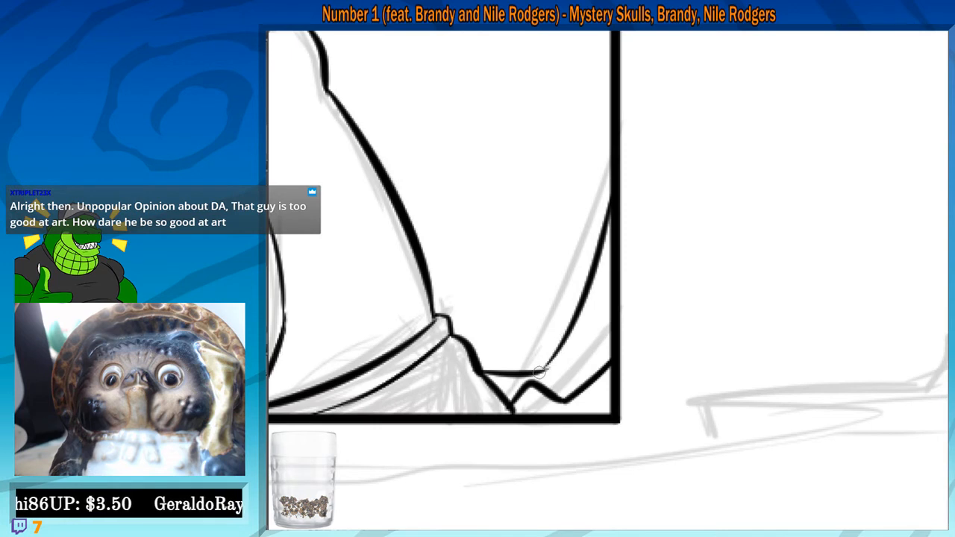
{"action": "left_click_drag", "start_coordinate": [542, 372], "coordinate": [563, 357]}
Fill the wing's shadow solid black along its lower edge, from the shoulder to the panel's right border
{"action": "left_click_drag", "start_coordinate": [490, 376], "coordinate": [500, 389]}
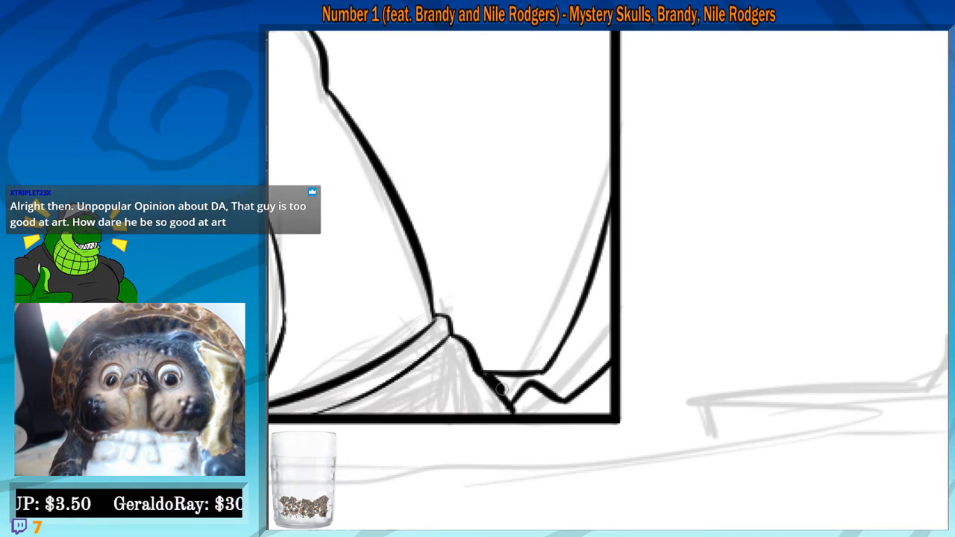
{"action": "key", "text": "ctrl+z"}
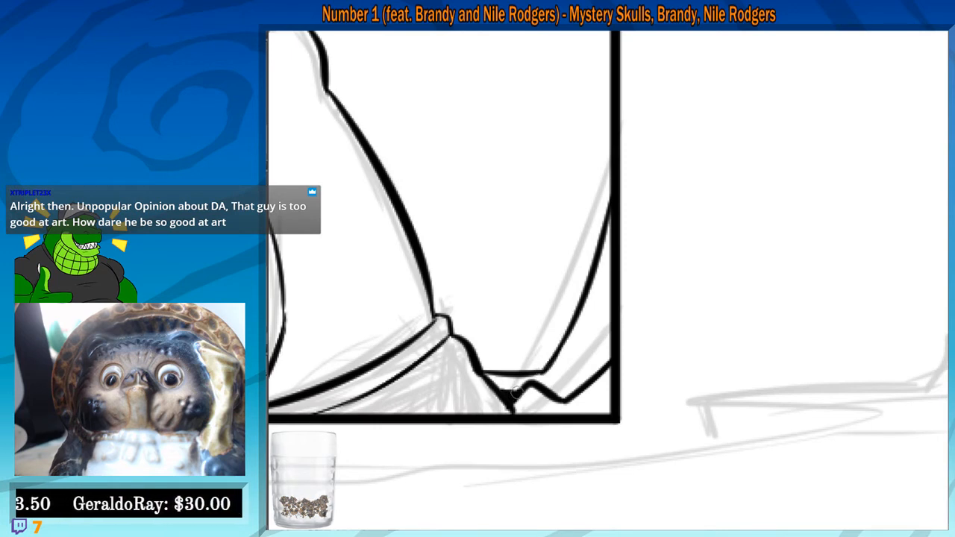
{"action": "left_click_drag", "start_coordinate": [560, 392], "coordinate": [604, 358]}
{"action": "mouse_move", "coordinate": [611, 319]}
{"action": "left_mouse_down"}
{"action": "mouse_move", "coordinate": [568, 386]}
{"action": "mouse_move", "coordinate": [621, 348]}
{"action": "mouse_move", "coordinate": [602, 358]}
{"action": "mouse_move", "coordinate": [614, 306]}
{"action": "mouse_move", "coordinate": [595, 351]}
{"action": "mouse_move", "coordinate": [553, 391]}
{"action": "left_mouse_up"}
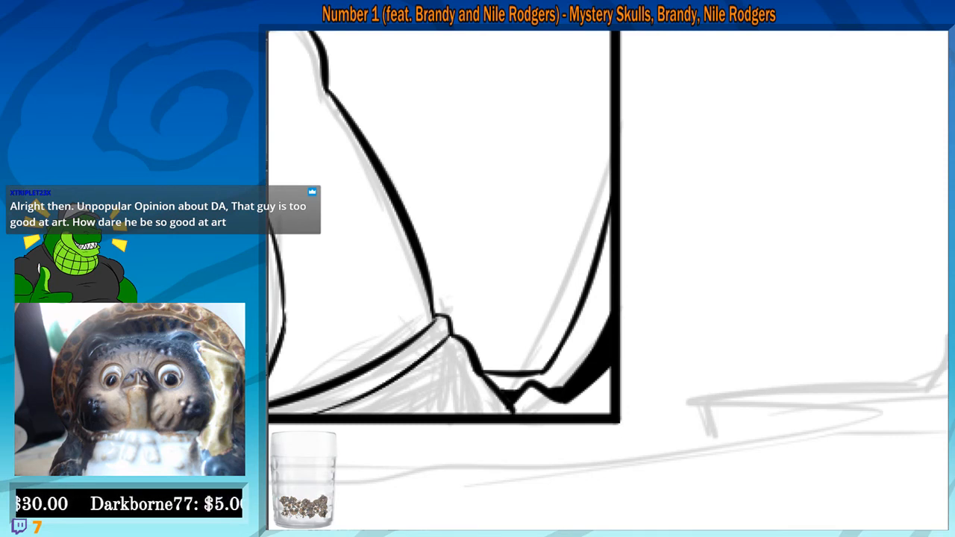
Ink a diagonal line across the panel's lower-right corner and erase the parts that extend beyond the border
{"action": "left_click_drag", "start_coordinate": [655, 360], "coordinate": [539, 475]}
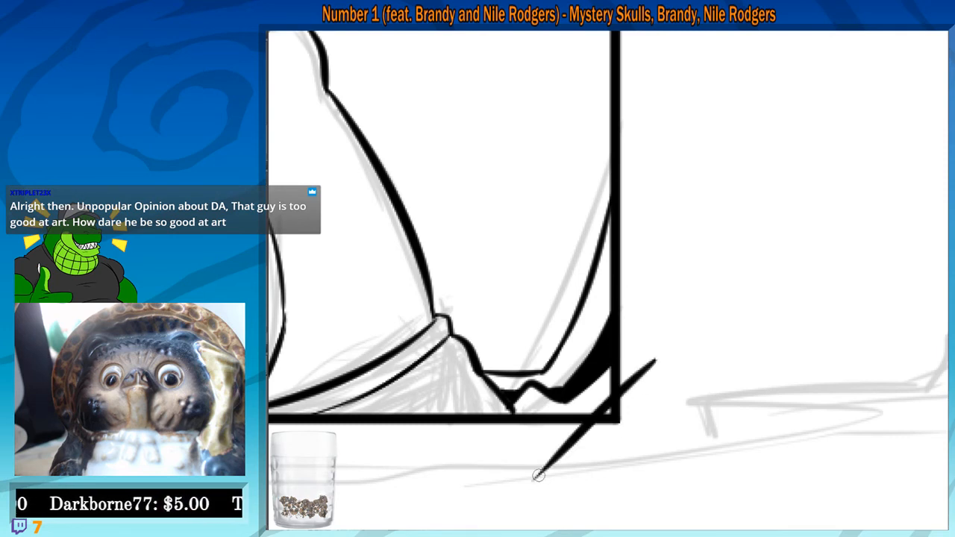
{"action": "left_click_drag", "start_coordinate": [646, 367], "coordinate": [627, 402]}
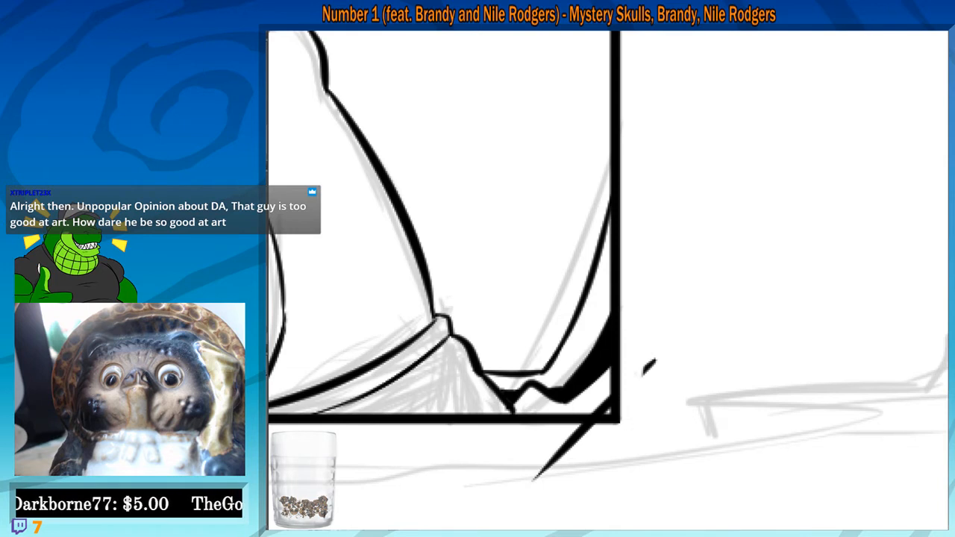
{"action": "left_click_drag", "start_coordinate": [587, 432], "coordinate": [541, 474]}
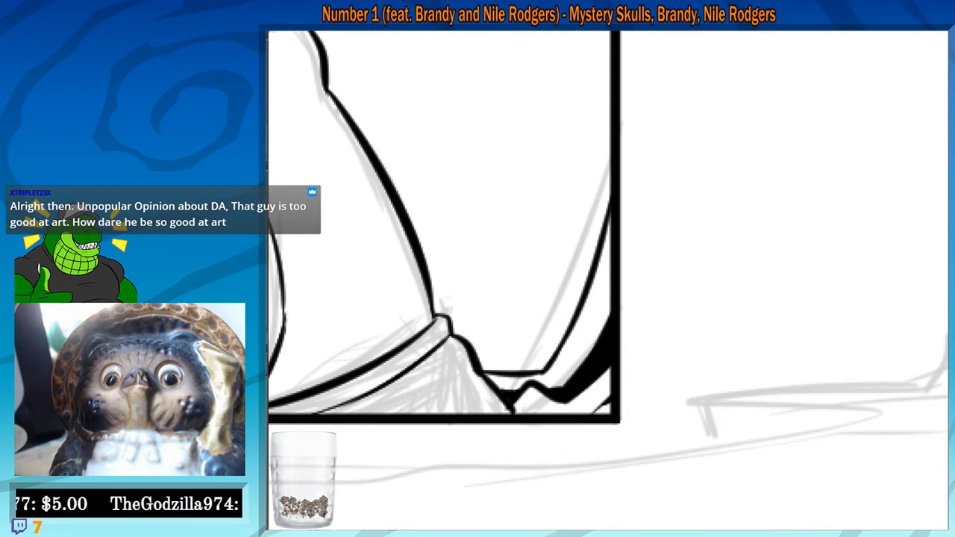
{"action": "scroll", "coordinate": [584, 451], "scroll_direction": "down", "scroll_amount": 4}
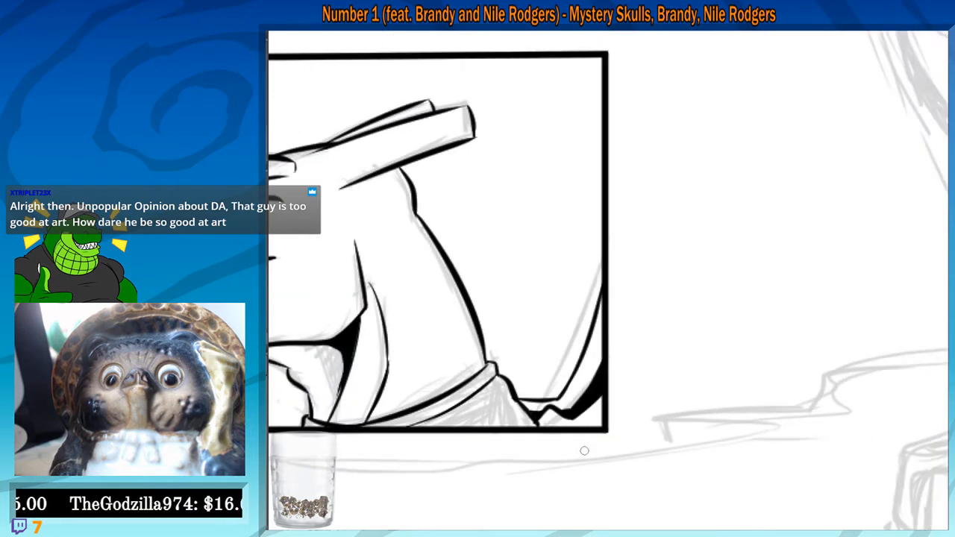
{"action": "scroll", "coordinate": [584, 451], "scroll_direction": "down", "scroll_amount": 3}
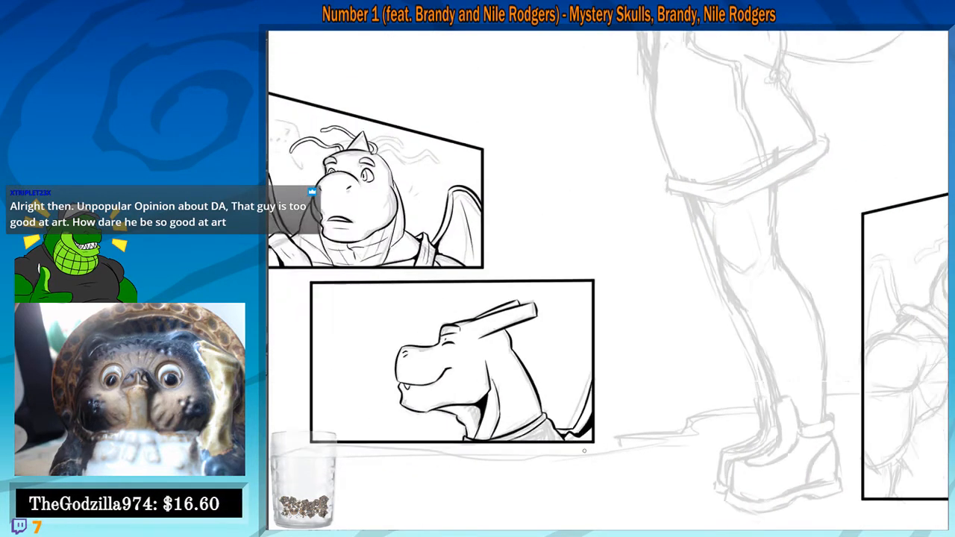
Ink the snout's rounded outer curve and both nostrils on the front-facing character in the page's right-hand panel
{"action": "left_click_drag", "start_coordinate": [506, 280], "coordinate": [466, 214]}
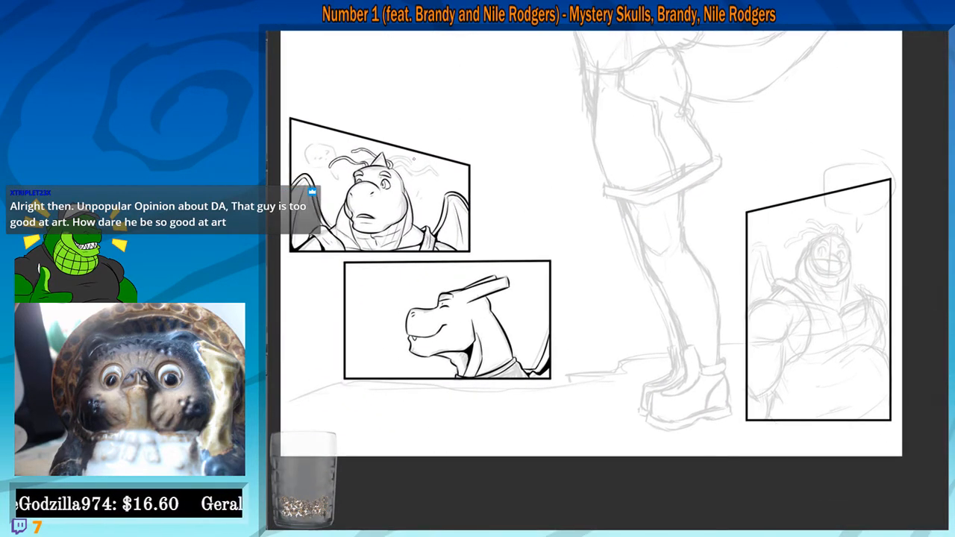
{"action": "left_click_drag", "start_coordinate": [742, 309], "coordinate": [541, 244]}
{"action": "scroll", "coordinate": [453, 227], "scroll_direction": "up", "scroll_amount": 5}
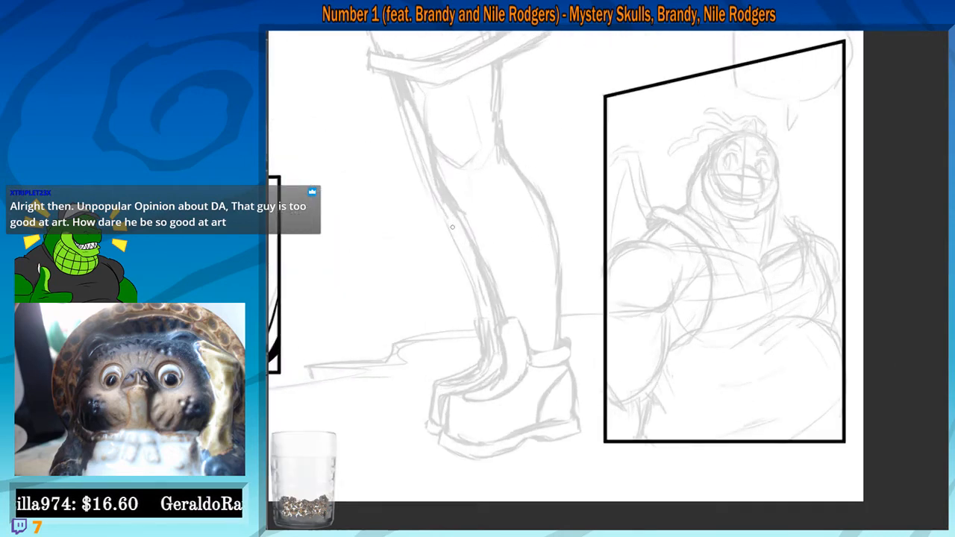
{"action": "left_click_drag", "start_coordinate": [678, 262], "coordinate": [452, 386]}
{"action": "scroll", "coordinate": [524, 302], "scroll_direction": "up", "scroll_amount": 4}
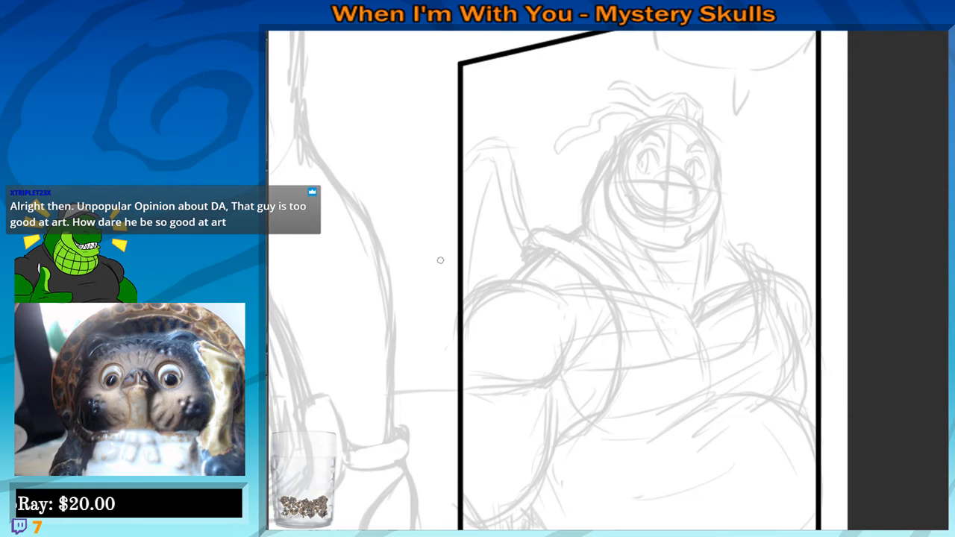
{"action": "left_click_drag", "start_coordinate": [569, 262], "coordinate": [531, 382]}
{"action": "scroll", "coordinate": [531, 383], "scroll_direction": "up", "scroll_amount": 8}
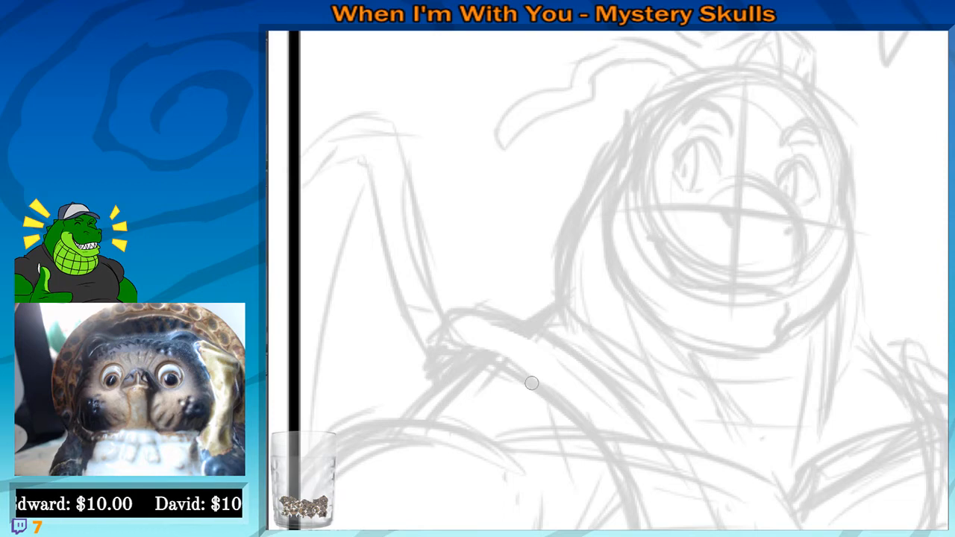
{"action": "left_click_drag", "start_coordinate": [764, 286], "coordinate": [577, 339]}
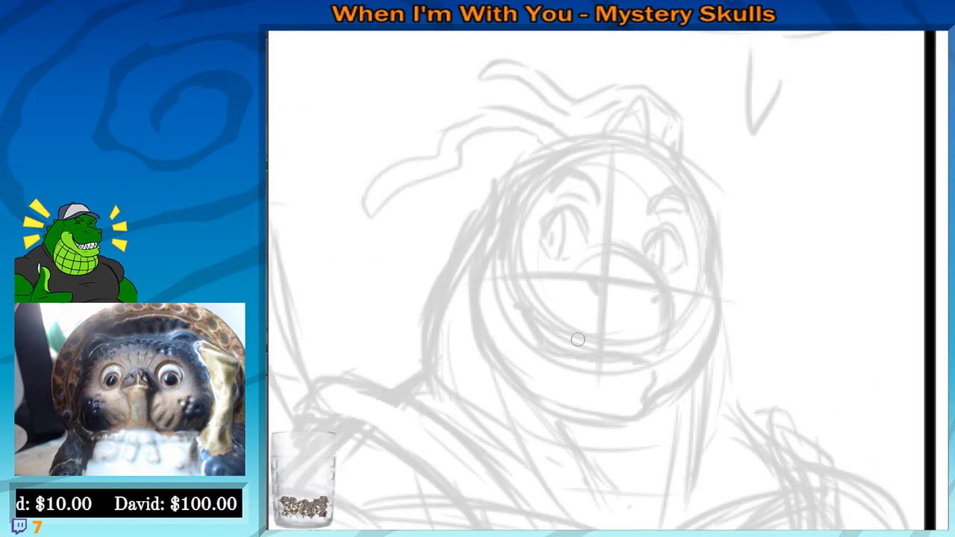
{"action": "scroll", "coordinate": [577, 339], "scroll_direction": "up", "scroll_amount": 2}
{"action": "left_click_drag", "start_coordinate": [702, 261], "coordinate": [572, 213]}
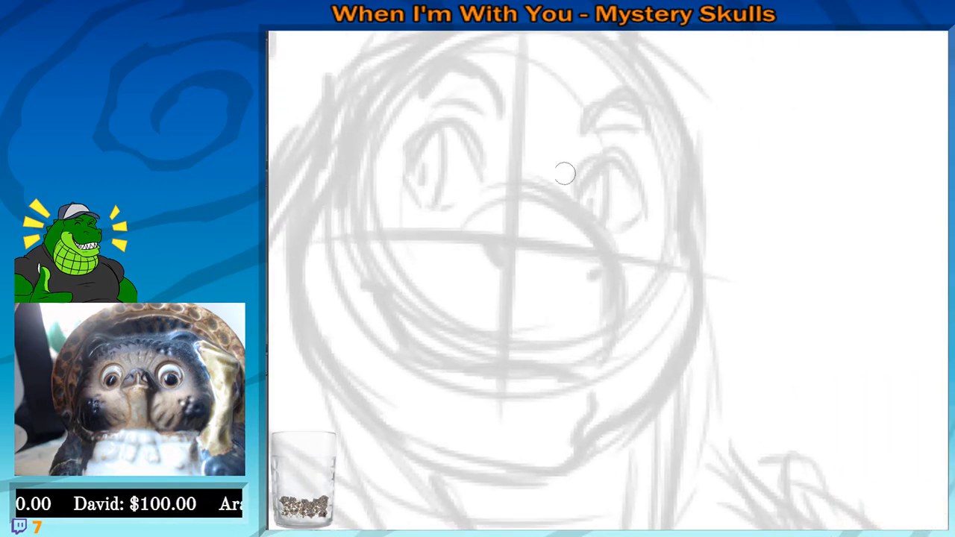
{"action": "mouse_move", "coordinate": [503, 187]}
{"action": "left_mouse_down"}
{"action": "mouse_move", "coordinate": [575, 193]}
{"action": "mouse_move", "coordinate": [590, 337]}
{"action": "left_mouse_up"}
{"action": "left_click_drag", "start_coordinate": [575, 294], "coordinate": [595, 271]}
{"action": "key", "text": "ctrl+z"}
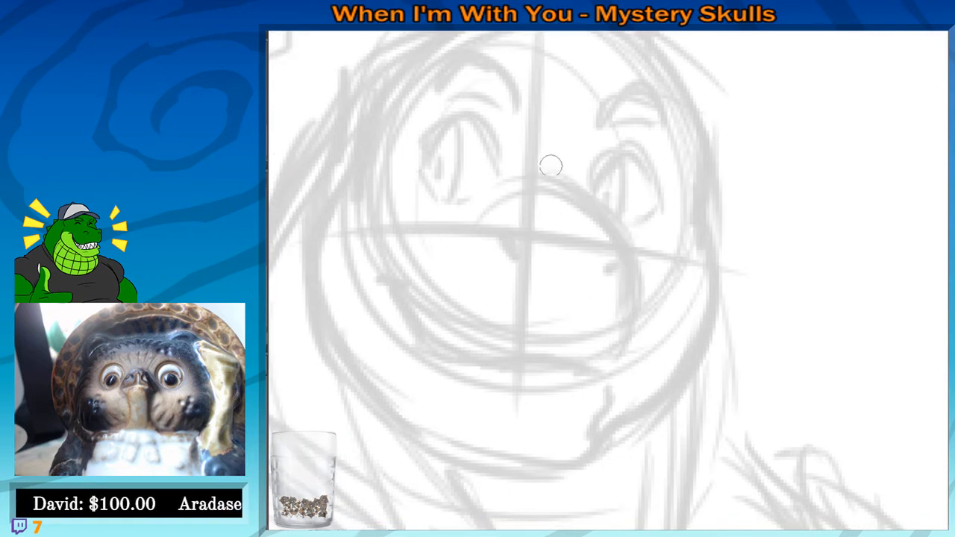
{"action": "mouse_move", "coordinate": [517, 176]}
{"action": "left_mouse_down"}
{"action": "mouse_move", "coordinate": [638, 292]}
{"action": "mouse_move", "coordinate": [595, 371]}
{"action": "mouse_move", "coordinate": [646, 298]}
{"action": "mouse_move", "coordinate": [614, 365]}
{"action": "left_mouse_up"}
{"action": "key", "text": "ctrl+z"}
{"action": "left_click_drag", "start_coordinate": [622, 335], "coordinate": [621, 323]}
{"action": "left_click_drag", "start_coordinate": [498, 213], "coordinate": [529, 238]}
{"action": "left_click_drag", "start_coordinate": [632, 247], "coordinate": [612, 254]}
Ink the smiling mouth line in two separate strokes with a small corner crease, plus the lower lip's front contour down to the chin
{"action": "left_click_drag", "start_coordinate": [595, 336], "coordinate": [630, 248]}
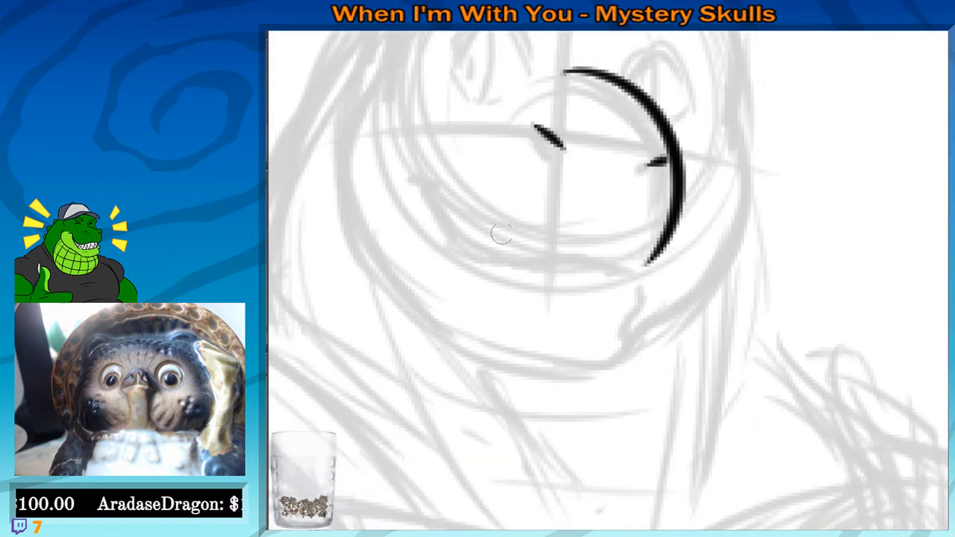
{"action": "mouse_move", "coordinate": [401, 174]}
{"action": "left_mouse_down"}
{"action": "mouse_move", "coordinate": [533, 262]}
{"action": "mouse_move", "coordinate": [627, 276]}
{"action": "left_mouse_up"}
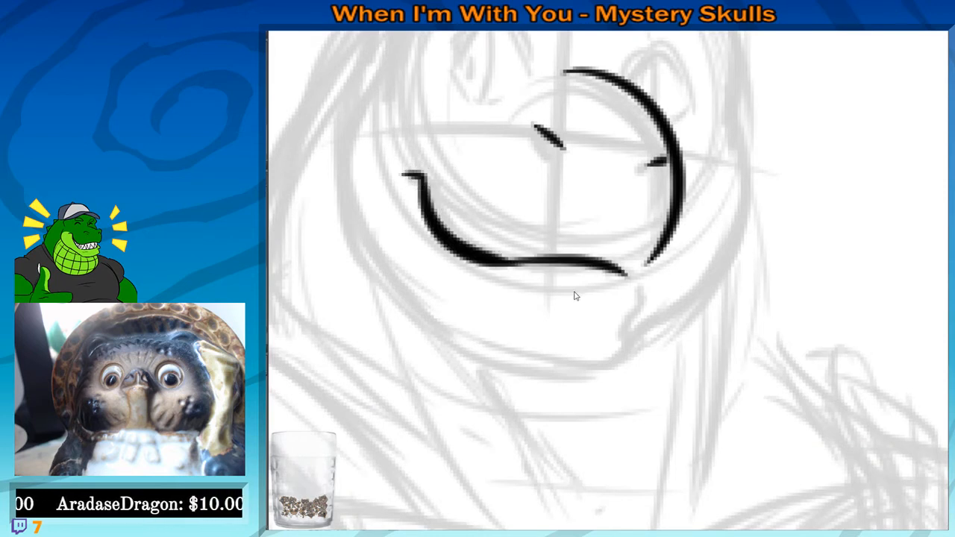
{"action": "key", "text": "ctrl+z"}
{"action": "key", "text": "ctrl+z"}
{"action": "mouse_move", "coordinate": [399, 169]}
{"action": "left_mouse_down"}
{"action": "mouse_move", "coordinate": [426, 172]}
{"action": "mouse_move", "coordinate": [470, 250]}
{"action": "mouse_move", "coordinate": [609, 255]}
{"action": "mouse_move", "coordinate": [635, 280]}
{"action": "left_mouse_up"}
{"action": "key", "text": "ctrl+z"}
{"action": "key", "text": "ctrl+z"}
{"action": "mouse_move", "coordinate": [502, 261]}
{"action": "left_mouse_down"}
{"action": "mouse_move", "coordinate": [628, 275]}
{"action": "mouse_move", "coordinate": [631, 441]}
{"action": "mouse_move", "coordinate": [652, 261]}
{"action": "mouse_move", "coordinate": [623, 320]}
{"action": "mouse_move", "coordinate": [580, 352]}
{"action": "left_mouse_up"}
{"action": "mouse_move", "coordinate": [566, 317]}
{"action": "left_mouse_down"}
{"action": "mouse_move", "coordinate": [626, 358]}
{"action": "mouse_move", "coordinate": [665, 452]}
{"action": "left_mouse_up"}
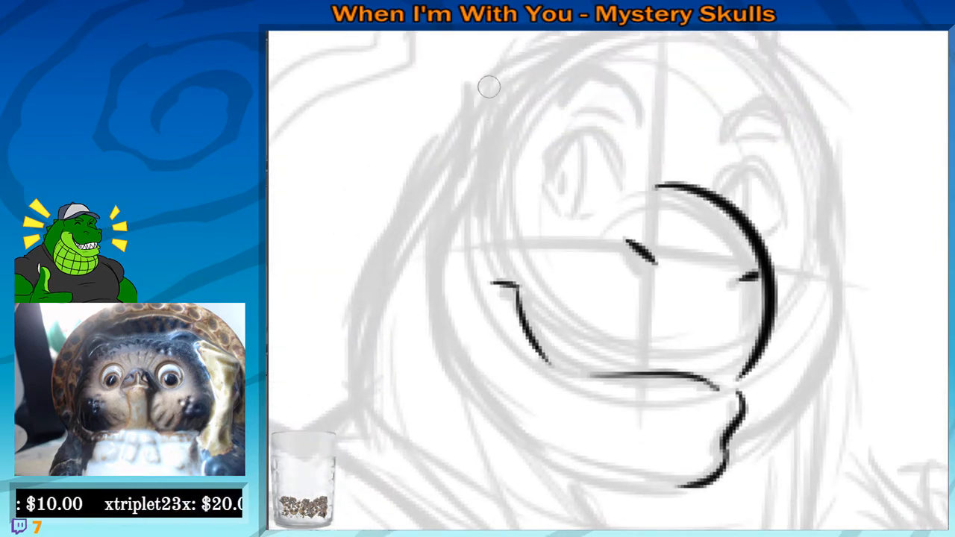
Ink the side of the head beside the eye and continue the cheek's outer curve down into the jaw
{"action": "mouse_move", "coordinate": [489, 91]}
{"action": "left_mouse_down"}
{"action": "mouse_move", "coordinate": [466, 179]}
{"action": "mouse_move", "coordinate": [430, 228]}
{"action": "mouse_move", "coordinate": [444, 354]}
{"action": "left_mouse_up"}
{"action": "key", "text": "ctrl+z"}
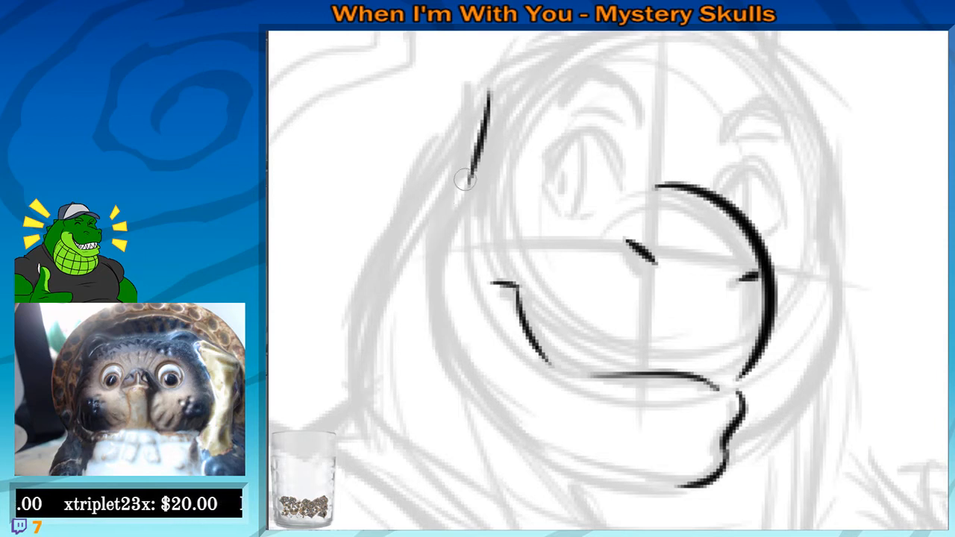
{"action": "left_click_drag", "start_coordinate": [468, 178], "coordinate": [458, 369]}
{"action": "left_click_drag", "start_coordinate": [473, 235], "coordinate": [440, 188]}
{"action": "key", "text": "ctrl+z"}
{"action": "mouse_move", "coordinate": [440, 130]}
{"action": "left_mouse_down"}
{"action": "mouse_move", "coordinate": [442, 358]}
{"action": "mouse_move", "coordinate": [608, 430]}
{"action": "mouse_move", "coordinate": [611, 389]}
{"action": "left_mouse_up"}
{"action": "key", "text": "ctrl+z"}
{"action": "mouse_move", "coordinate": [438, 307]}
{"action": "left_mouse_down"}
{"action": "mouse_move", "coordinate": [597, 394]}
{"action": "mouse_move", "coordinate": [682, 390]}
{"action": "mouse_move", "coordinate": [625, 475]}
{"action": "mouse_move", "coordinate": [635, 344]}
{"action": "left_mouse_up"}
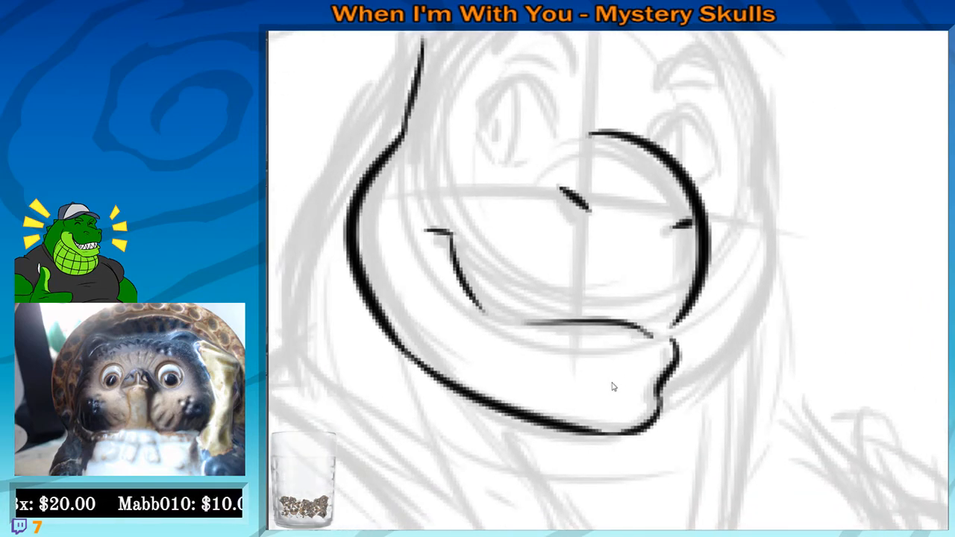
Replace the lower jaw stroke with a shorter curve under the chin and try to join it to the cheek line
{"action": "key", "text": "ctrl+z"}
{"action": "mouse_move", "coordinate": [653, 420]}
{"action": "left_mouse_down"}
{"action": "mouse_move", "coordinate": [555, 431]}
{"action": "mouse_move", "coordinate": [511, 405]}
{"action": "left_mouse_up"}
{"action": "mouse_move", "coordinate": [383, 328]}
{"action": "left_mouse_down"}
{"action": "mouse_move", "coordinate": [560, 412]}
{"action": "mouse_move", "coordinate": [486, 403]}
{"action": "left_mouse_up"}
{"action": "key", "text": "ctrl+z"}
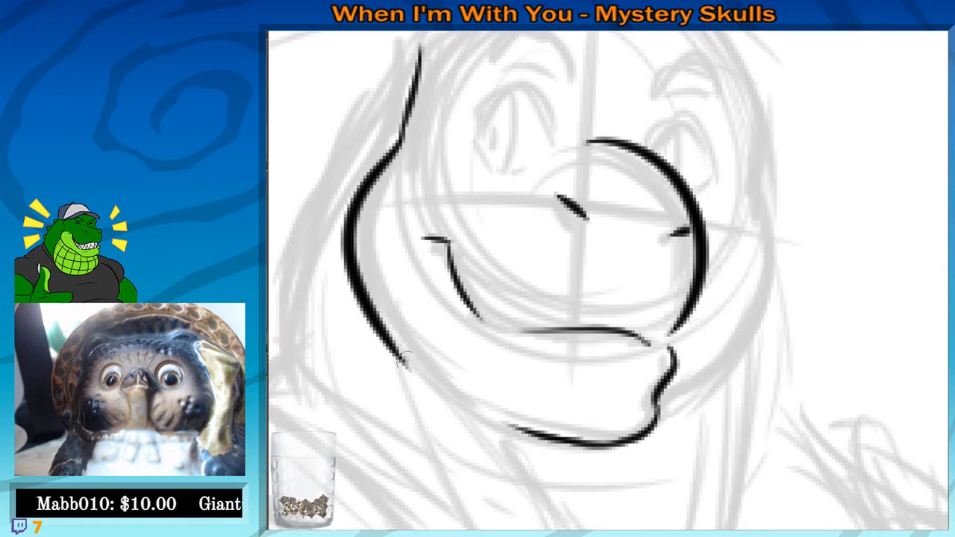
Ink the jaw line from the end of the left cheek curve down to the chin
{"action": "left_click_drag", "start_coordinate": [403, 359], "coordinate": [530, 432]}
{"action": "left_click_drag", "start_coordinate": [626, 374], "coordinate": [579, 324]}
{"action": "left_click_drag", "start_coordinate": [705, 219], "coordinate": [677, 358]}
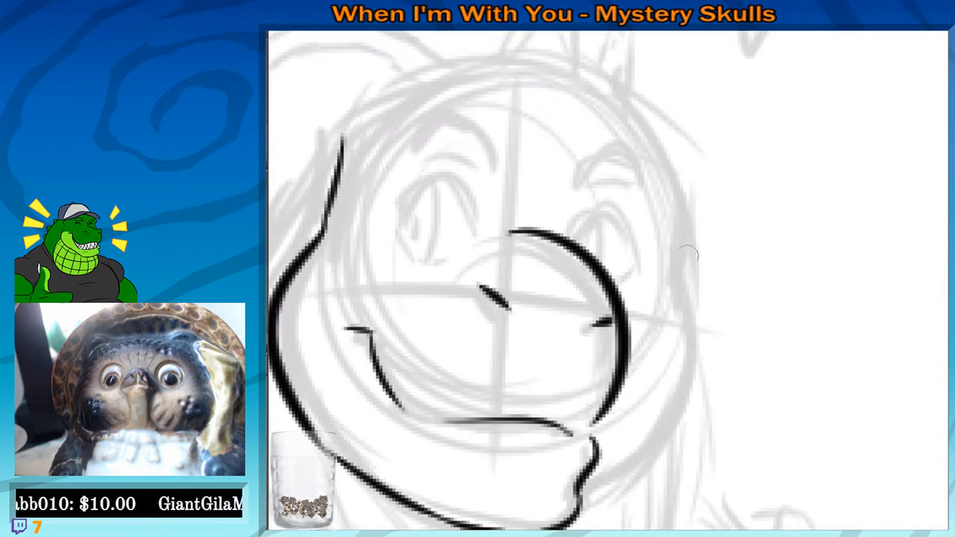
Ink the right side of the face from beside the eye, around the cheek and down to the chin
{"action": "mouse_move", "coordinate": [687, 203]}
{"action": "left_mouse_down"}
{"action": "mouse_move", "coordinate": [680, 310]}
{"action": "mouse_move", "coordinate": [686, 205]}
{"action": "mouse_move", "coordinate": [633, 366]}
{"action": "left_mouse_up"}
{"action": "key", "text": "ctrl+z"}
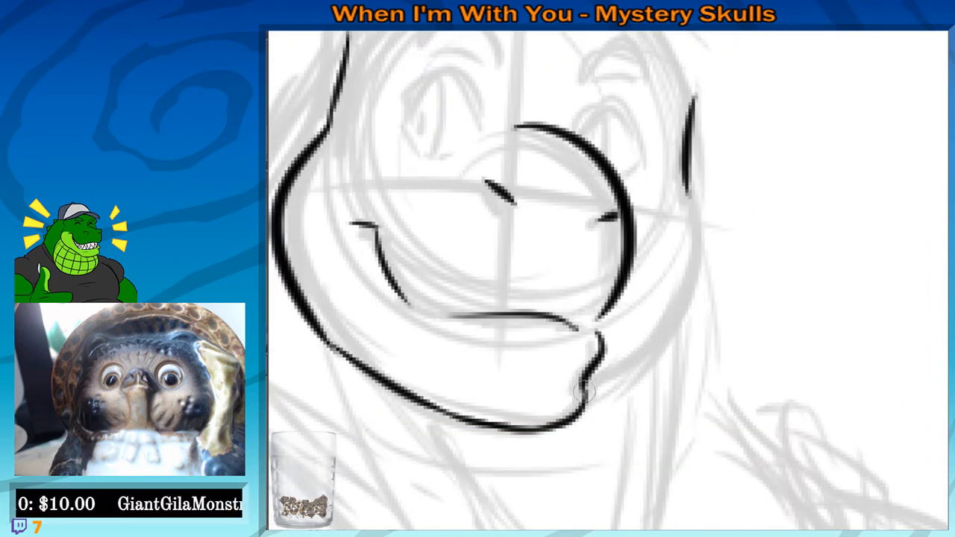
{"action": "left_click_drag", "start_coordinate": [586, 390], "coordinate": [699, 276]}
{"action": "mouse_move", "coordinate": [687, 181]}
{"action": "left_mouse_down"}
{"action": "mouse_move", "coordinate": [697, 312]}
{"action": "mouse_move", "coordinate": [684, 314]}
{"action": "left_mouse_up"}
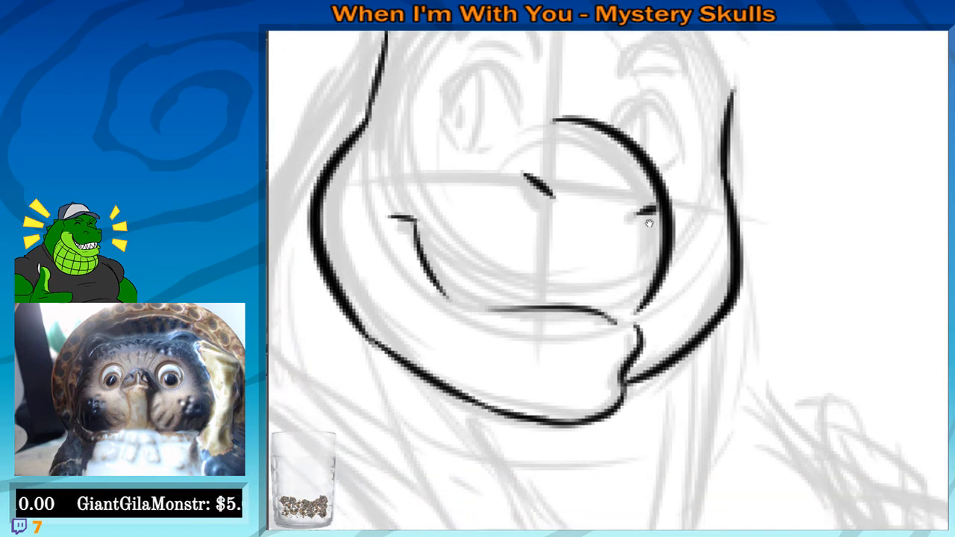
{"action": "key", "text": "ctrl+z"}
{"action": "key", "text": "ctrl+z"}
{"action": "mouse_move", "coordinate": [727, 158]}
{"action": "left_mouse_down"}
{"action": "mouse_move", "coordinate": [742, 269]}
{"action": "mouse_move", "coordinate": [661, 384]}
{"action": "mouse_move", "coordinate": [685, 355]}
{"action": "left_mouse_up"}
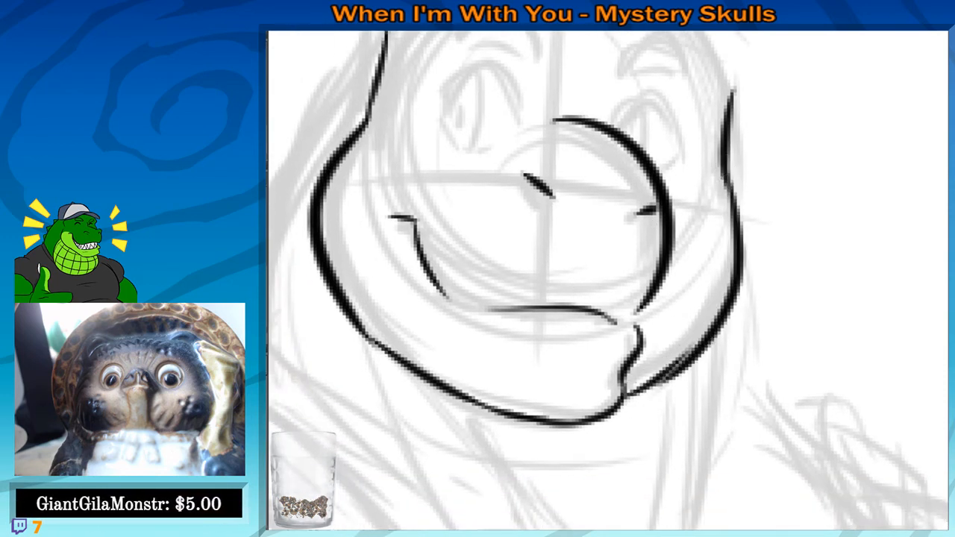
{"action": "key", "text": "ctrl+z"}
{"action": "left_click_drag", "start_coordinate": [624, 399], "coordinate": [717, 339]}
{"action": "left_click_drag", "start_coordinate": [612, 371], "coordinate": [684, 373]}
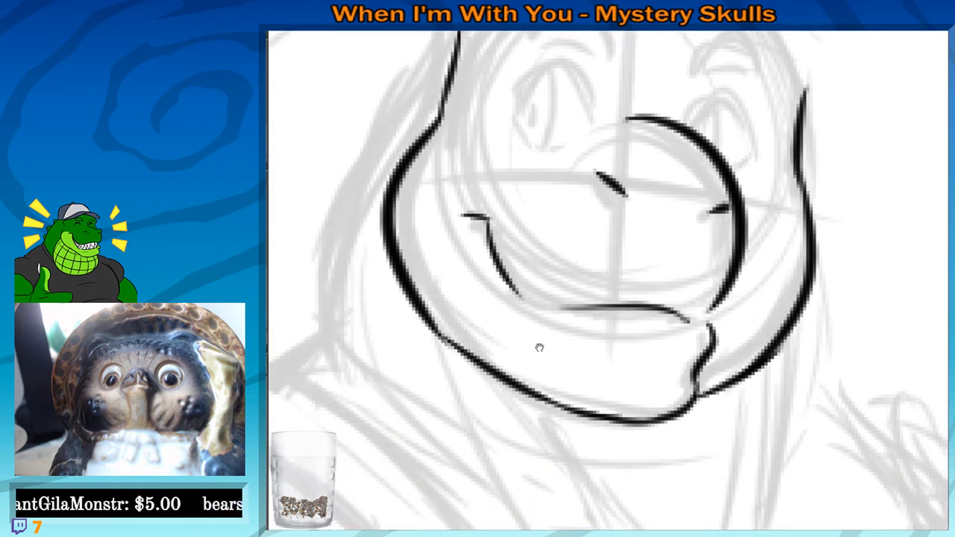
Erase the inked line running up the left temple above the cheek curve
{"action": "left_click_drag", "start_coordinate": [538, 256], "coordinate": [525, 386]}
{"action": "left_click_drag", "start_coordinate": [520, 274], "coordinate": [475, 224]}
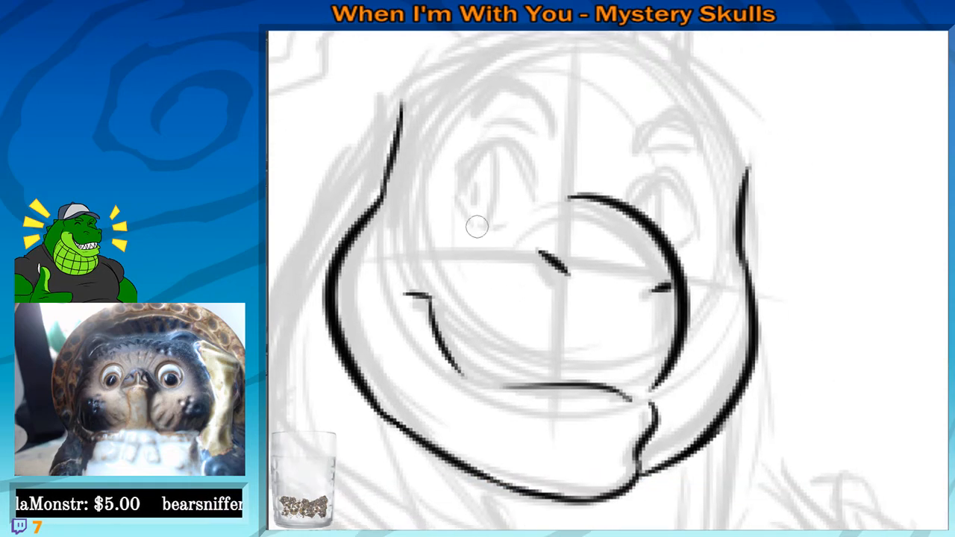
{"action": "scroll", "coordinate": [477, 226], "scroll_direction": "down", "scroll_amount": 3}
{"action": "scroll", "coordinate": [477, 226], "scroll_direction": "down", "scroll_amount": 2}
{"action": "left_click_drag", "start_coordinate": [537, 310], "coordinate": [558, 284]}
{"action": "scroll", "coordinate": [547, 270], "scroll_direction": "up", "scroll_amount": 1}
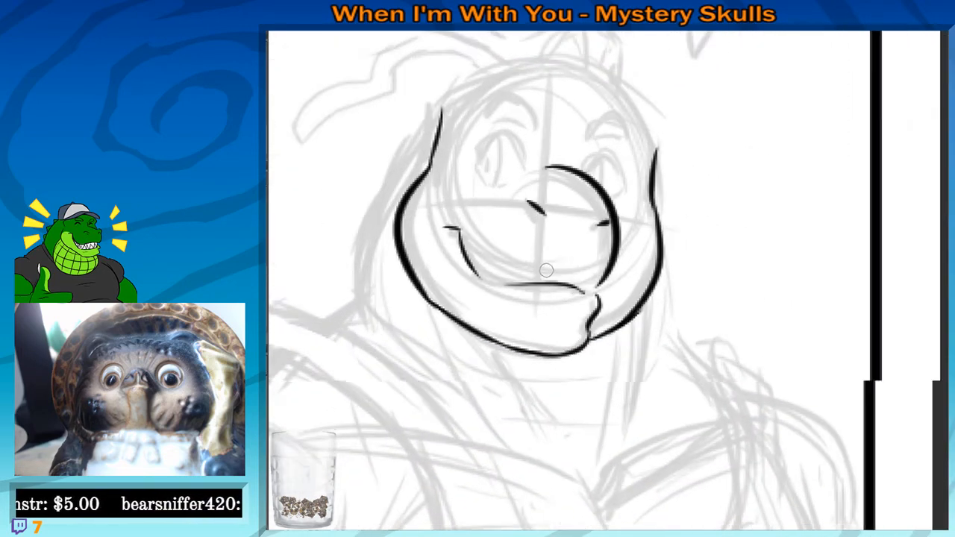
{"action": "left_click_drag", "start_coordinate": [505, 191], "coordinate": [501, 318]}
{"action": "scroll", "coordinate": [479, 361], "scroll_direction": "up", "scroll_amount": 2}
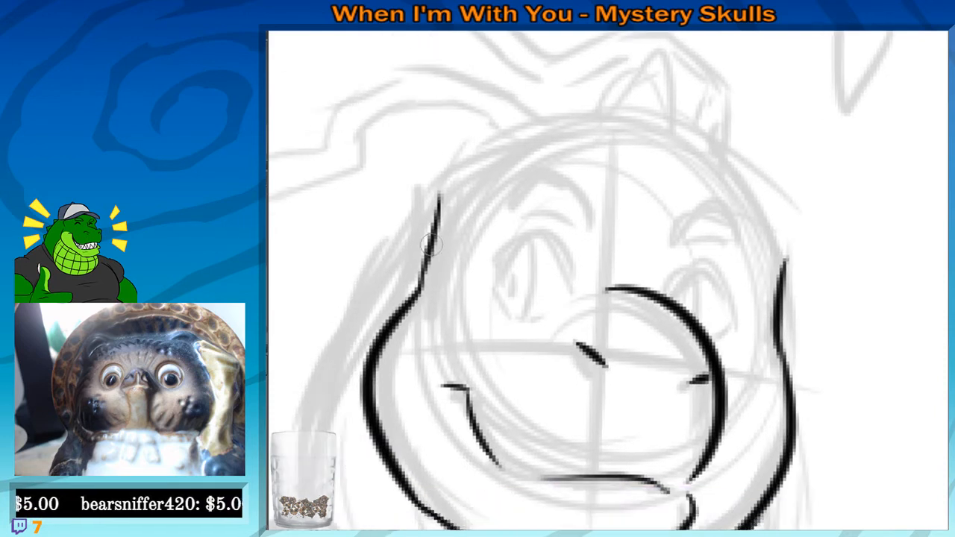
{"action": "left_click_drag", "start_coordinate": [409, 338], "coordinate": [438, 196]}
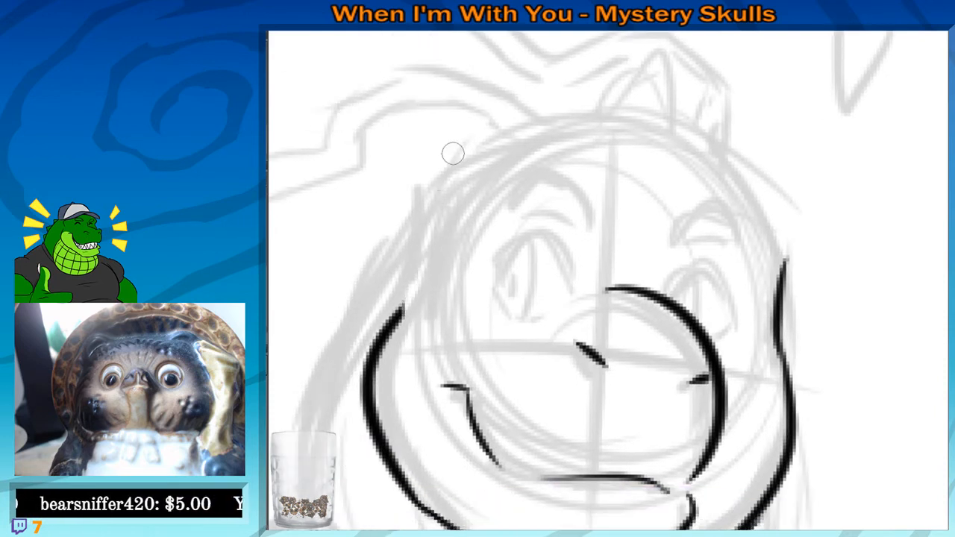
Ink a new left head contour from the forehead down to the cheek and clean up the overlap where they meet
{"action": "mouse_move", "coordinate": [513, 136]}
{"action": "left_mouse_down"}
{"action": "mouse_move", "coordinate": [483, 143]}
{"action": "mouse_move", "coordinate": [424, 259]}
{"action": "left_mouse_up"}
{"action": "key", "text": "ctrl+z"}
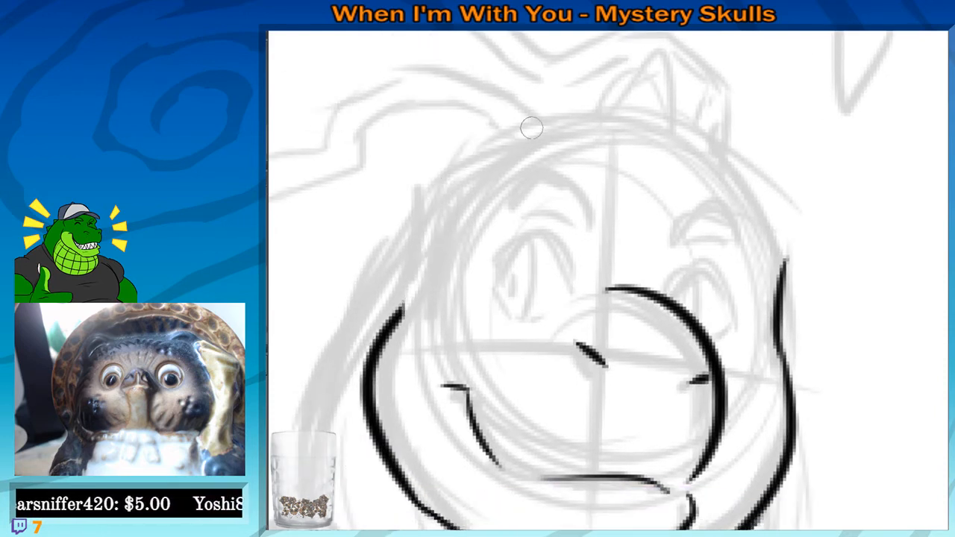
{"action": "left_click_drag", "start_coordinate": [529, 128], "coordinate": [431, 261]}
{"action": "left_click_drag", "start_coordinate": [440, 226], "coordinate": [416, 301]}
{"action": "key", "text": "ctrl+z"}
{"action": "key", "text": "ctrl+z"}
{"action": "left_click_drag", "start_coordinate": [529, 127], "coordinate": [408, 292]}
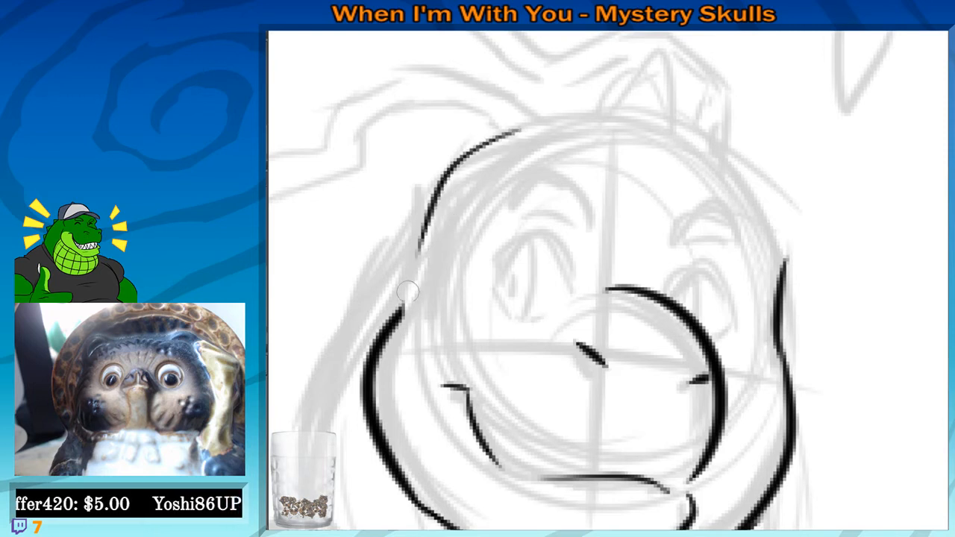
{"action": "left_click_drag", "start_coordinate": [421, 240], "coordinate": [403, 302]}
{"action": "mouse_move", "coordinate": [438, 276]}
{"action": "left_mouse_down"}
{"action": "mouse_move", "coordinate": [526, 217]}
{"action": "mouse_move", "coordinate": [481, 367]}
{"action": "left_mouse_up"}
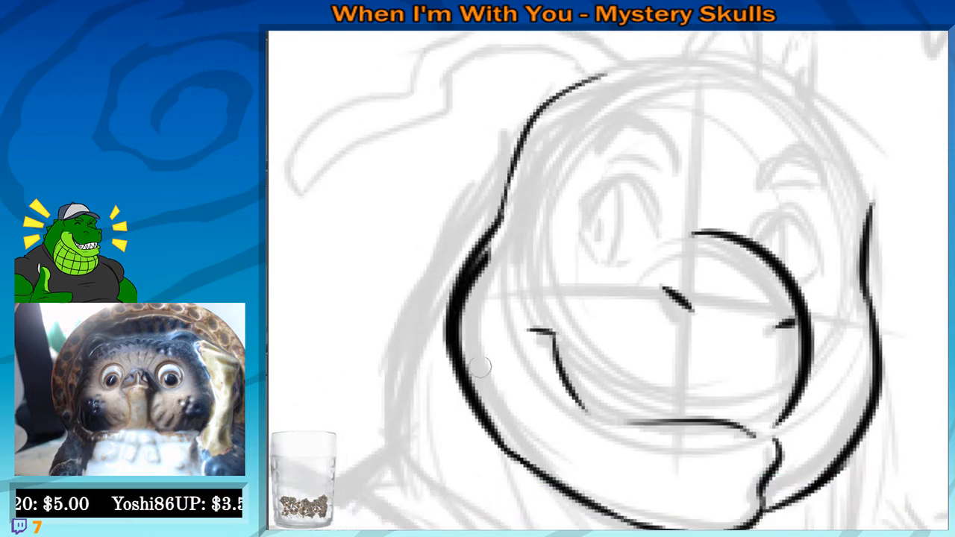
{"action": "mouse_move", "coordinate": [514, 238]}
{"action": "left_mouse_down"}
{"action": "mouse_move", "coordinate": [476, 330]}
{"action": "mouse_move", "coordinate": [508, 249]}
{"action": "mouse_move", "coordinate": [487, 380]}
{"action": "mouse_move", "coordinate": [471, 342]}
{"action": "left_mouse_up"}
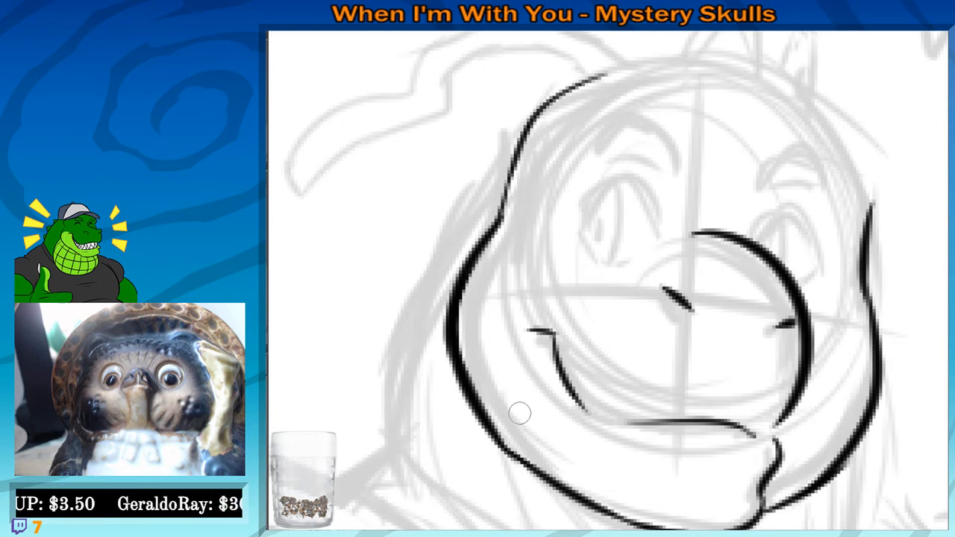
Ink the outline of the left eye with a thick upper lid and a thin lower edge
{"action": "mouse_move", "coordinate": [520, 412]}
{"action": "left_mouse_down"}
{"action": "mouse_move", "coordinate": [619, 247]}
{"action": "mouse_move", "coordinate": [550, 247]}
{"action": "mouse_move", "coordinate": [529, 259]}
{"action": "left_mouse_up"}
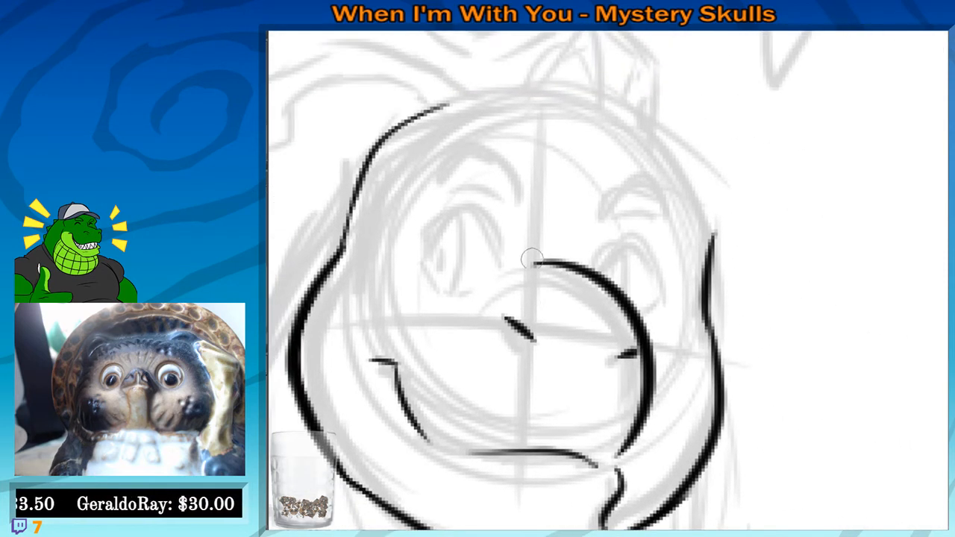
{"action": "left_click_drag", "start_coordinate": [597, 261], "coordinate": [663, 261]}
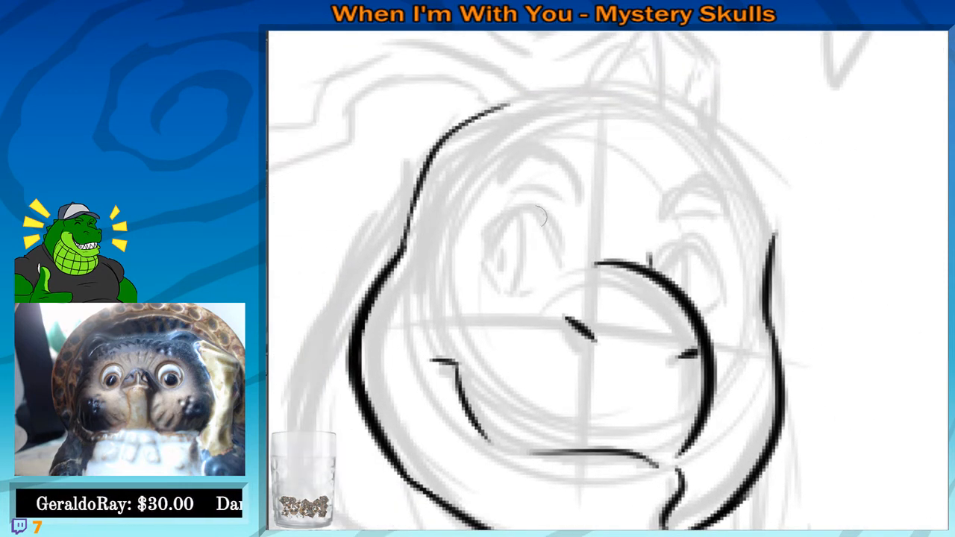
{"action": "key", "text": "ctrl+z"}
{"action": "mouse_move", "coordinate": [488, 252]}
{"action": "left_mouse_down"}
{"action": "mouse_move", "coordinate": [567, 277]}
{"action": "mouse_move", "coordinate": [556, 257]}
{"action": "left_mouse_up"}
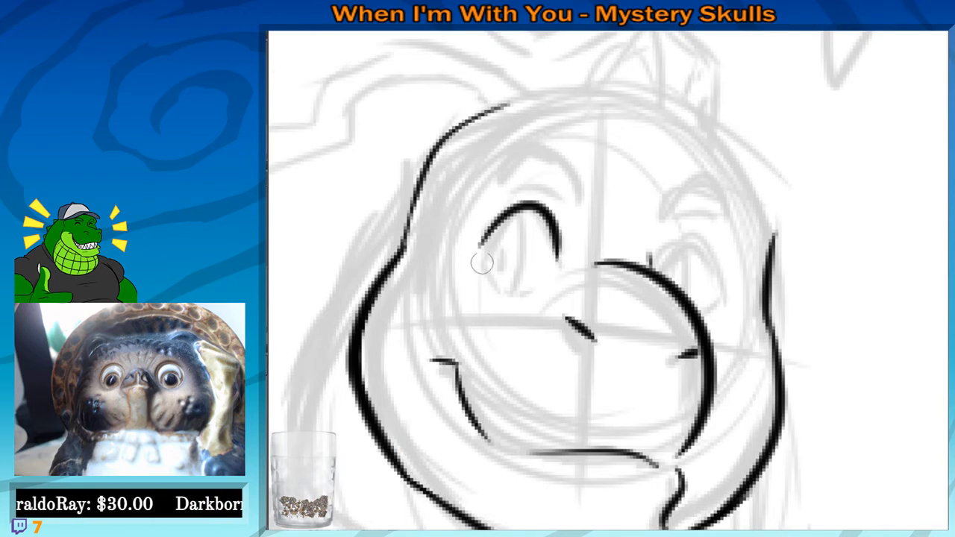
{"action": "left_click_drag", "start_coordinate": [481, 250], "coordinate": [515, 293]}
{"action": "key", "text": "ctrl+z"}
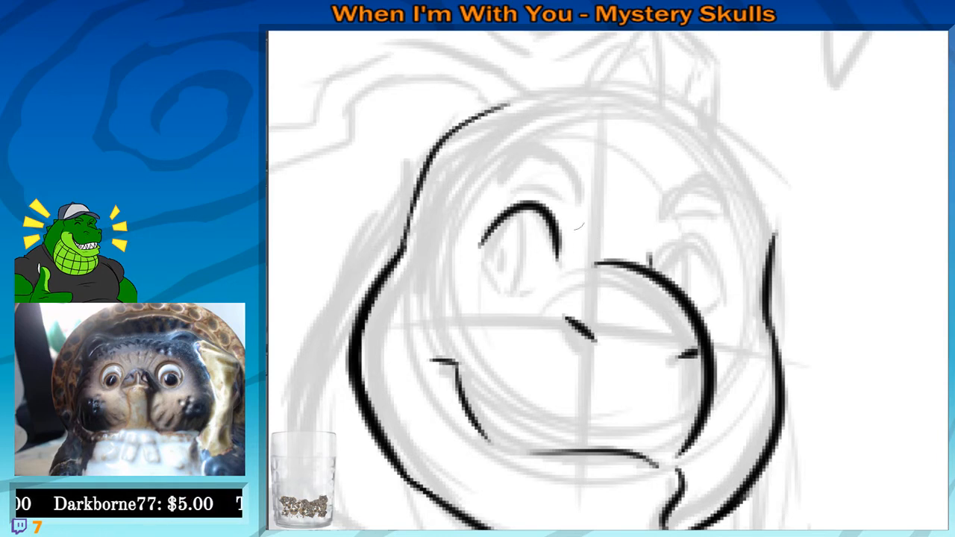
{"action": "mouse_move", "coordinate": [495, 260]}
{"action": "left_mouse_down"}
{"action": "mouse_move", "coordinate": [488, 249]}
{"action": "mouse_move", "coordinate": [504, 197]}
{"action": "left_mouse_up"}
{"action": "key", "text": "ctrl+z"}
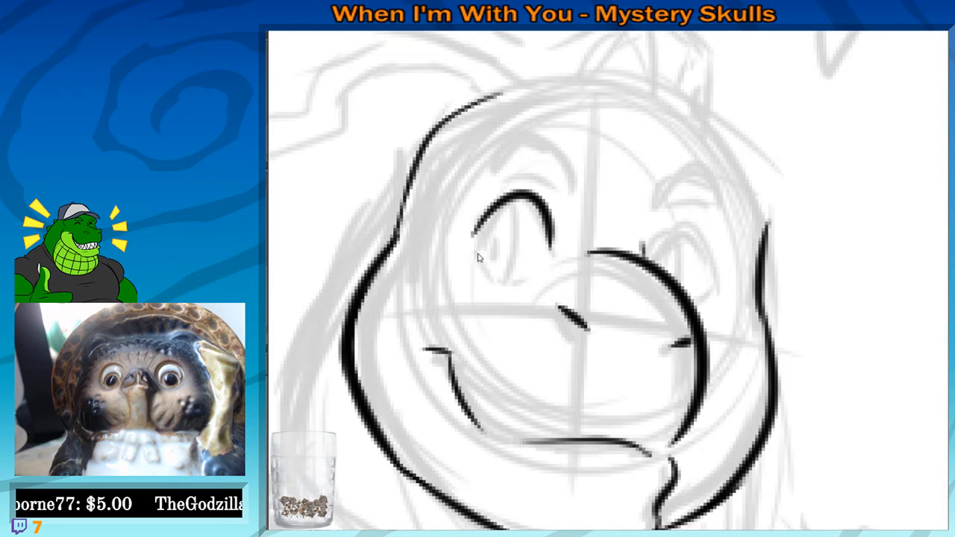
{"action": "mouse_move", "coordinate": [473, 236]}
{"action": "left_mouse_down"}
{"action": "mouse_move", "coordinate": [518, 273]}
{"action": "mouse_move", "coordinate": [551, 253]}
{"action": "mouse_move", "coordinate": [527, 264]}
{"action": "left_mouse_up"}
Ink the outline of the right eye, ending its outer edge behind the muzzle
{"action": "mouse_move", "coordinate": [640, 259]}
{"action": "left_mouse_down"}
{"action": "mouse_move", "coordinate": [676, 228]}
{"action": "mouse_move", "coordinate": [698, 282]}
{"action": "left_mouse_up"}
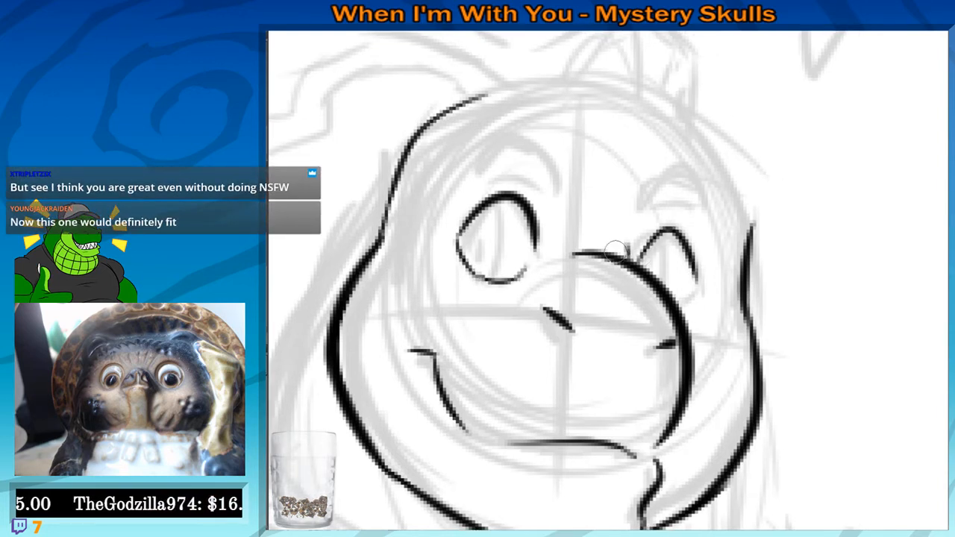
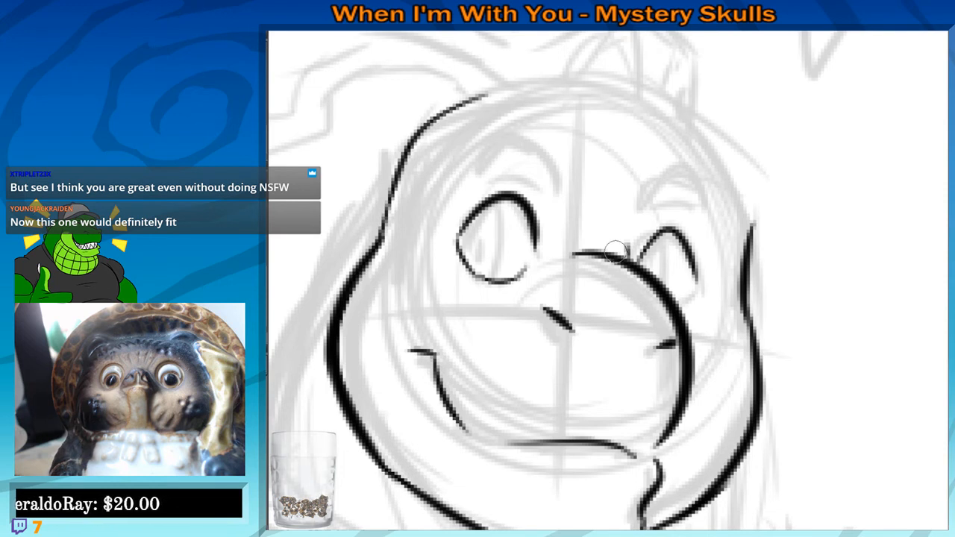
{"action": "left_click_drag", "start_coordinate": [628, 259], "coordinate": [622, 261]}
{"action": "left_click_drag", "start_coordinate": [688, 271], "coordinate": [690, 285]}
{"action": "left_click_drag", "start_coordinate": [602, 305], "coordinate": [687, 320]}
Ink the curved iris edge and slit pupil inside the left eye
{"action": "mouse_move", "coordinate": [575, 218]}
{"action": "left_mouse_down"}
{"action": "mouse_move", "coordinate": [580, 243]}
{"action": "mouse_move", "coordinate": [566, 284]}
{"action": "mouse_move", "coordinate": [578, 280]}
{"action": "mouse_move", "coordinate": [562, 290]}
{"action": "left_mouse_up"}
{"action": "key", "text": "ctrl+z"}
{"action": "key", "text": "ctrl+z"}
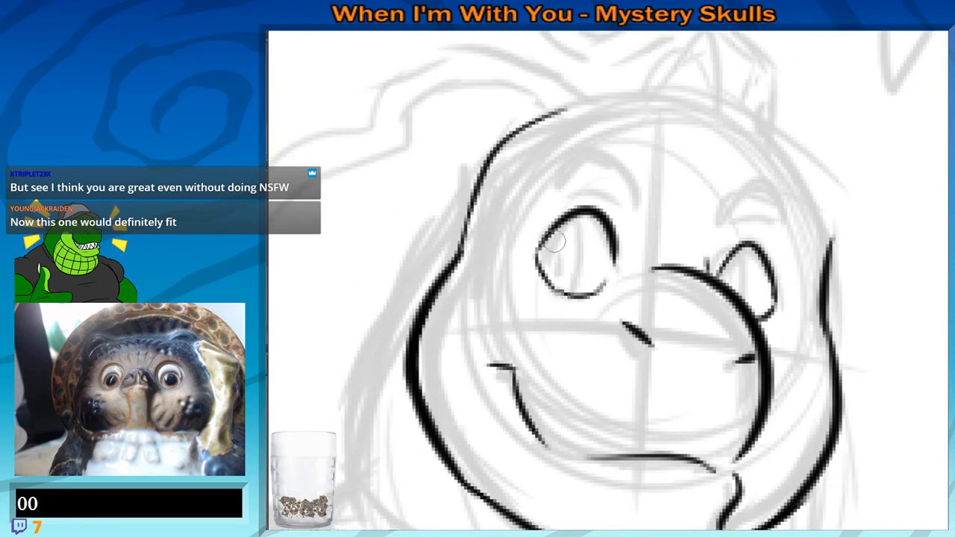
{"action": "mouse_move", "coordinate": [575, 219]}
{"action": "left_mouse_down"}
{"action": "mouse_move", "coordinate": [561, 293]}
{"action": "mouse_move", "coordinate": [575, 254]}
{"action": "mouse_move", "coordinate": [550, 244]}
{"action": "mouse_move", "coordinate": [545, 266]}
{"action": "mouse_move", "coordinate": [556, 274]}
{"action": "left_mouse_up"}
{"action": "mouse_move", "coordinate": [742, 285]}
{"action": "left_mouse_down"}
{"action": "mouse_move", "coordinate": [686, 280]}
{"action": "mouse_move", "coordinate": [684, 300]}
{"action": "left_mouse_up"}
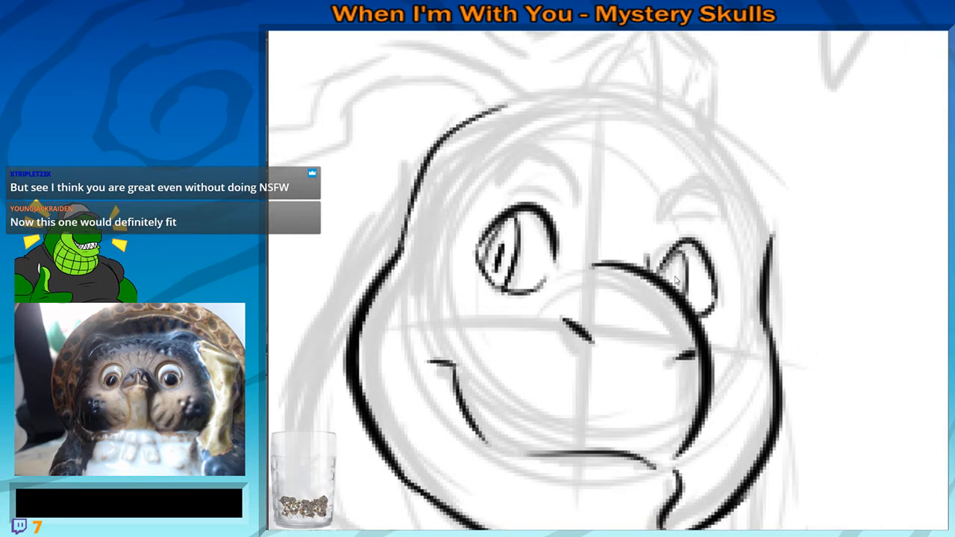
Ink the iris edge and pupil inside the right eye above the muzzle
{"action": "key", "text": "ctrl+z"}
{"action": "left_click_drag", "start_coordinate": [679, 253], "coordinate": [682, 295]}
{"action": "key", "text": "ctrl+z"}
{"action": "left_click_drag", "start_coordinate": [678, 254], "coordinate": [681, 296]}
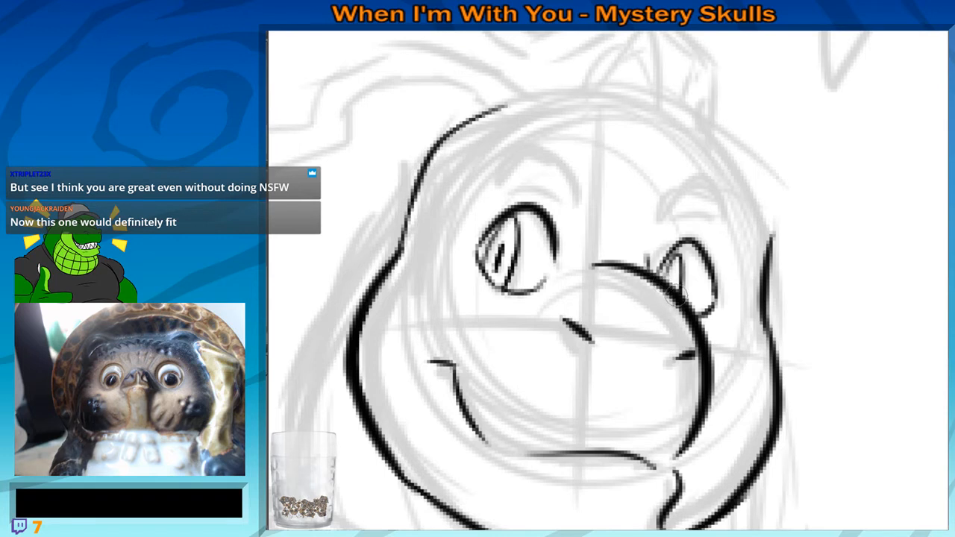
{"action": "key", "text": "ctrl+z"}
{"action": "mouse_move", "coordinate": [677, 254]}
{"action": "left_mouse_down"}
{"action": "mouse_move", "coordinate": [679, 294]}
{"action": "mouse_move", "coordinate": [666, 286]}
{"action": "left_mouse_up"}
{"action": "left_click_drag", "start_coordinate": [663, 328], "coordinate": [687, 406]}
Ink both eyebrows as arched shapes above the eyes, following the sketch
{"action": "left_click_drag", "start_coordinate": [525, 256], "coordinate": [578, 285]}
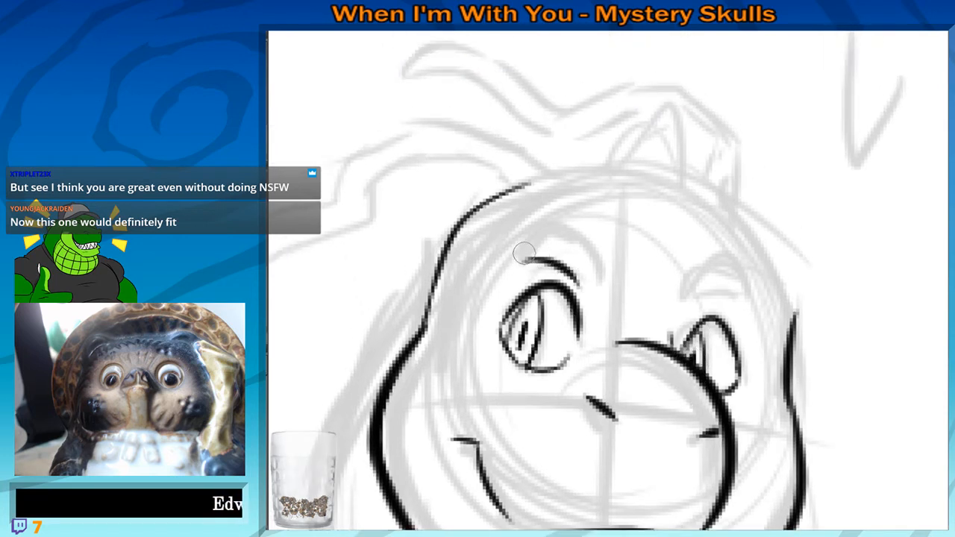
{"action": "mouse_move", "coordinate": [524, 255]}
{"action": "left_mouse_down"}
{"action": "mouse_move", "coordinate": [575, 238]}
{"action": "mouse_move", "coordinate": [590, 268]}
{"action": "left_mouse_up"}
{"action": "key", "text": "ctrl+z"}
{"action": "mouse_move", "coordinate": [543, 224]}
{"action": "left_mouse_down"}
{"action": "mouse_move", "coordinate": [597, 272]}
{"action": "mouse_move", "coordinate": [595, 280]}
{"action": "left_mouse_up"}
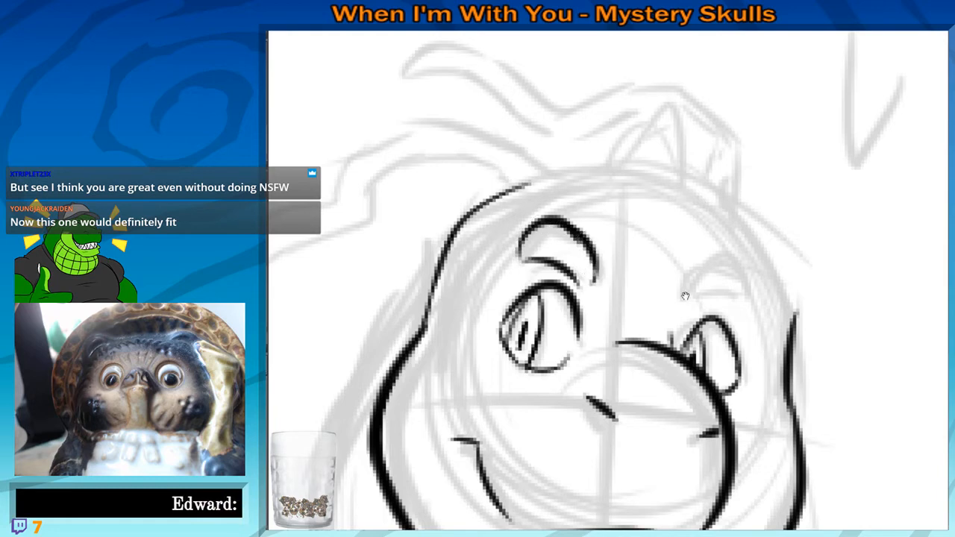
{"action": "mouse_move", "coordinate": [685, 296]}
{"action": "left_mouse_down"}
{"action": "mouse_move", "coordinate": [626, 241]}
{"action": "mouse_move", "coordinate": [691, 255]}
{"action": "left_mouse_up"}
{"action": "left_click_drag", "start_coordinate": [613, 161], "coordinate": [612, 128]}
{"action": "scroll", "coordinate": [612, 129], "scroll_direction": "down", "scroll_amount": 5}
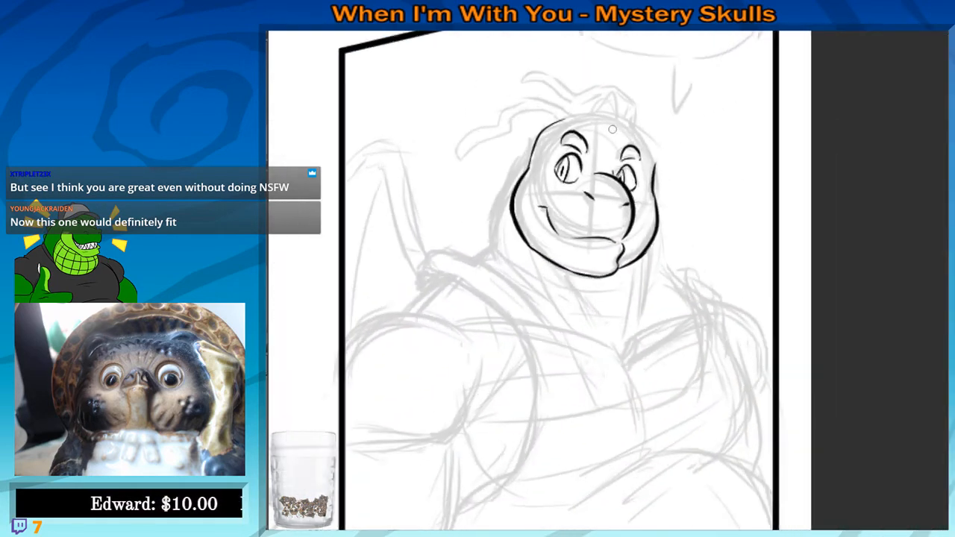
Ink the upper right head contour from the forehead down to the line beside the right eye
{"action": "scroll", "coordinate": [612, 129], "scroll_direction": "up", "scroll_amount": 5}
{"action": "left_click_drag", "start_coordinate": [638, 142], "coordinate": [694, 246]}
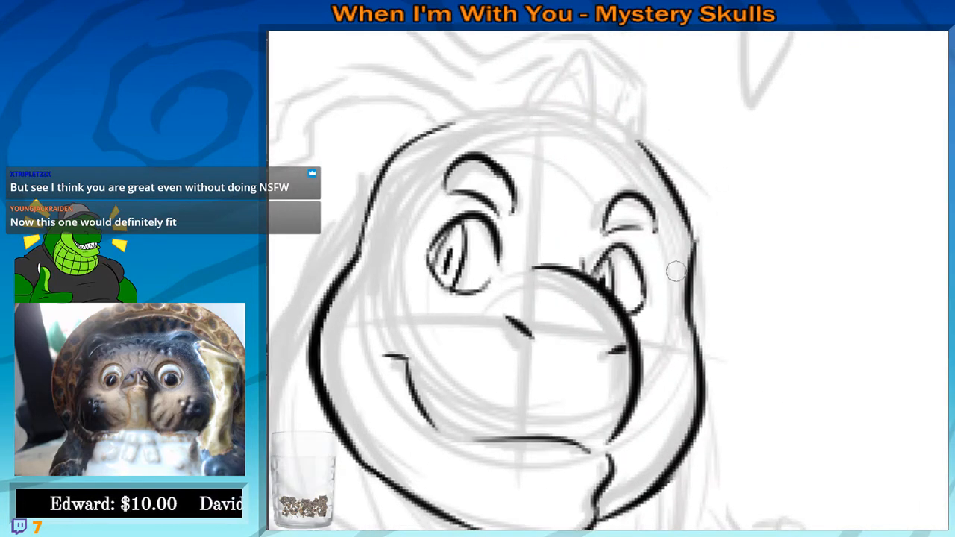
{"action": "key", "text": "ctrl+z"}
{"action": "left_click_drag", "start_coordinate": [633, 135], "coordinate": [694, 250]}
{"action": "mouse_move", "coordinate": [554, 210]}
{"action": "left_mouse_down"}
{"action": "mouse_move", "coordinate": [665, 227]}
{"action": "mouse_move", "coordinate": [663, 209]}
{"action": "left_mouse_up"}
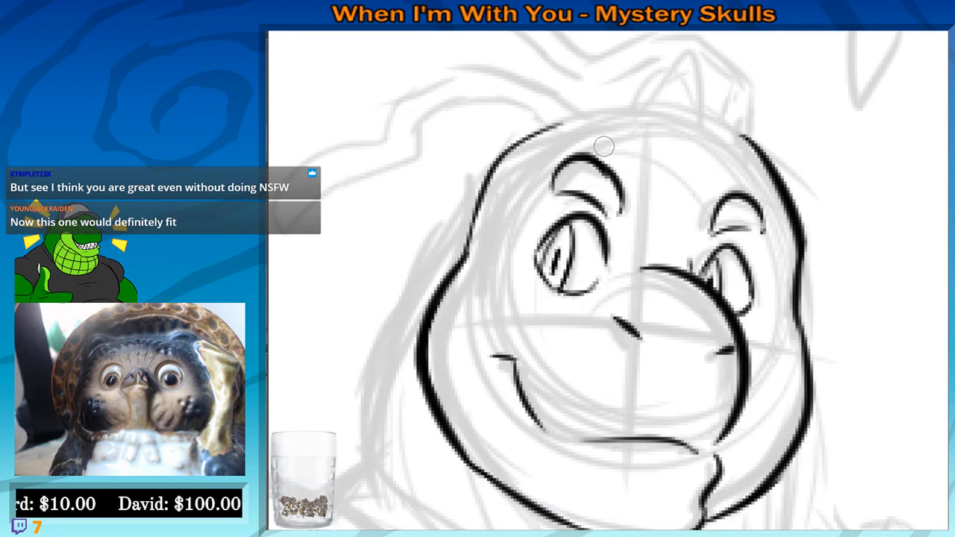
Ink the crown of the head, joining the left and right head contours with one smooth arc
{"action": "scroll", "coordinate": [604, 147], "scroll_direction": "up", "scroll_amount": 2}
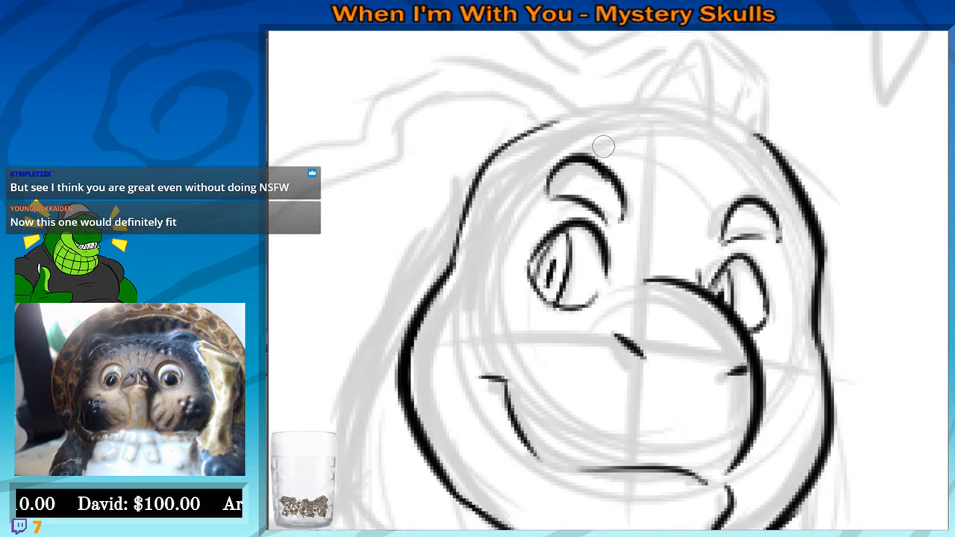
{"action": "left_click_drag", "start_coordinate": [671, 167], "coordinate": [664, 238]}
{"action": "left_click_drag", "start_coordinate": [502, 203], "coordinate": [708, 186]}
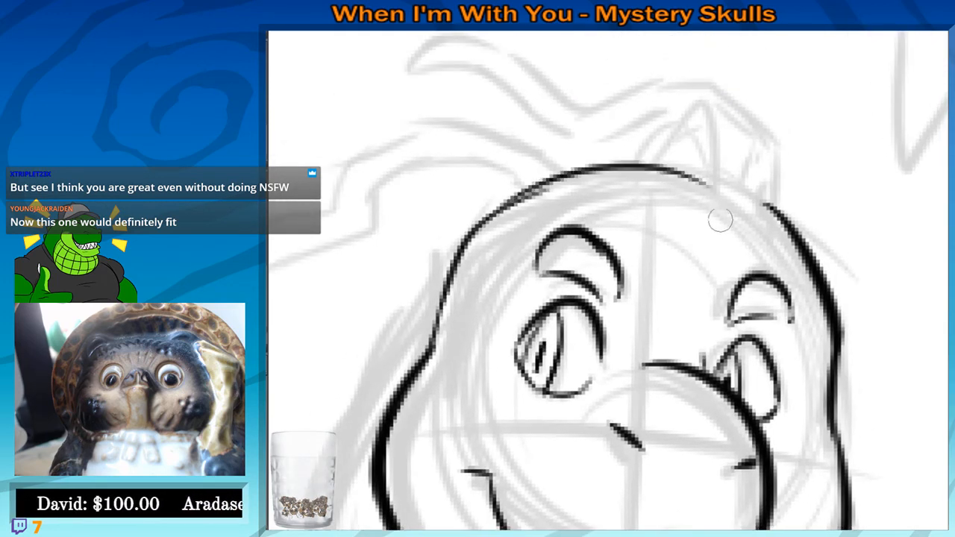
{"action": "mouse_move", "coordinate": [644, 187]}
{"action": "left_mouse_down"}
{"action": "mouse_move", "coordinate": [599, 157]}
{"action": "mouse_move", "coordinate": [741, 194]}
{"action": "left_mouse_up"}
{"action": "left_click_drag", "start_coordinate": [694, 241], "coordinate": [691, 243]}
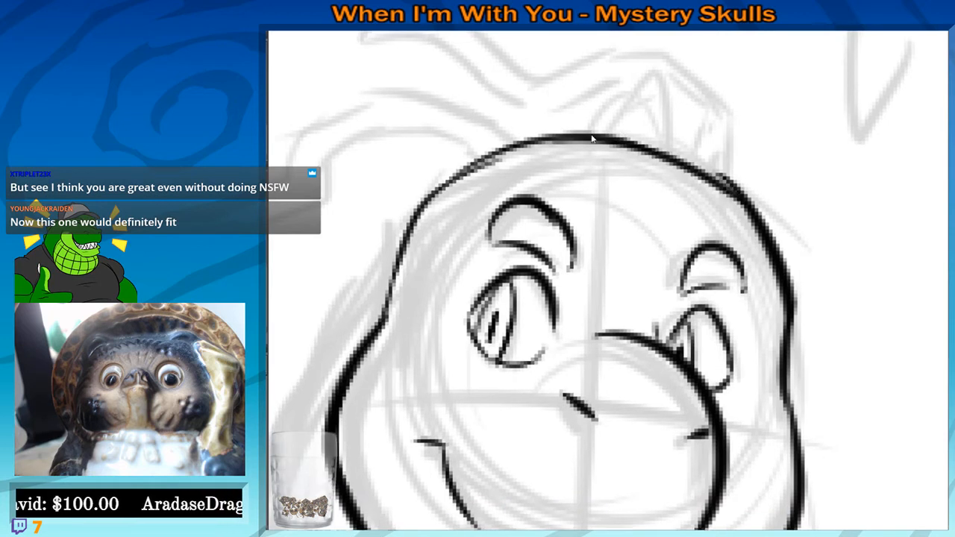
{"action": "key", "text": "ctrl+z"}
{"action": "left_click_drag", "start_coordinate": [581, 137], "coordinate": [739, 184]}
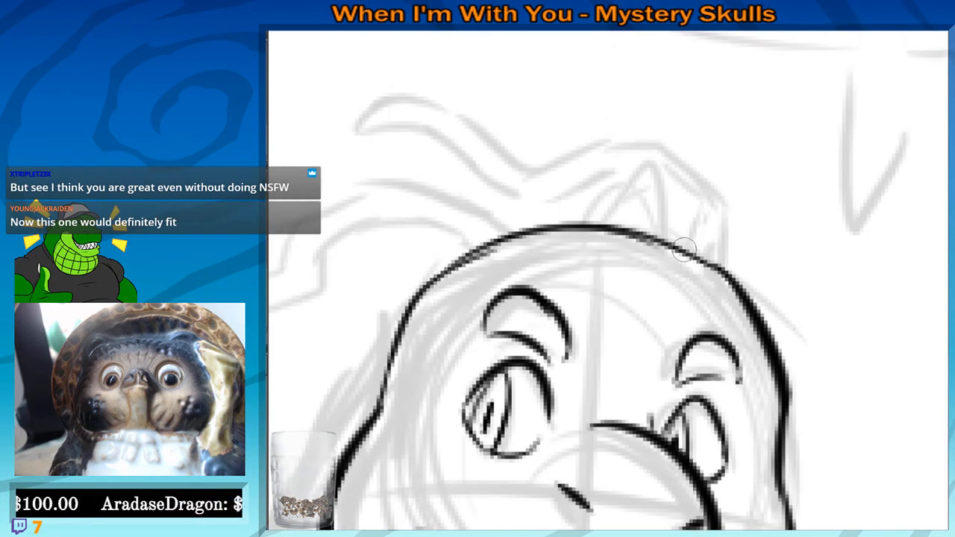
Ink the pointed triangular spike on top of the head
{"action": "mouse_move", "coordinate": [680, 252]}
{"action": "left_mouse_down"}
{"action": "mouse_move", "coordinate": [644, 126]}
{"action": "mouse_move", "coordinate": [579, 216]}
{"action": "mouse_move", "coordinate": [642, 124]}
{"action": "mouse_move", "coordinate": [573, 224]}
{"action": "mouse_move", "coordinate": [579, 96]}
{"action": "left_mouse_up"}
{"action": "scroll", "coordinate": [604, 72], "scroll_direction": "down", "scroll_amount": 2}
{"action": "scroll", "coordinate": [603, 72], "scroll_direction": "down", "scroll_amount": 3}
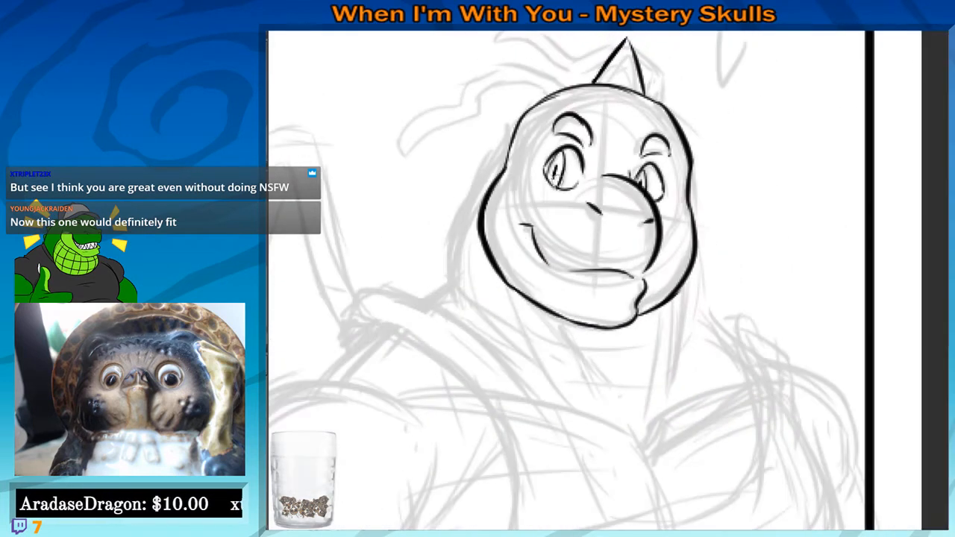
Ink the curved neck line behind the left side of the head, from the temple down to the shoulder
{"action": "mouse_move", "coordinate": [526, 145]}
{"action": "left_mouse_down"}
{"action": "mouse_move", "coordinate": [477, 216]}
{"action": "mouse_move", "coordinate": [468, 287]}
{"action": "left_mouse_up"}
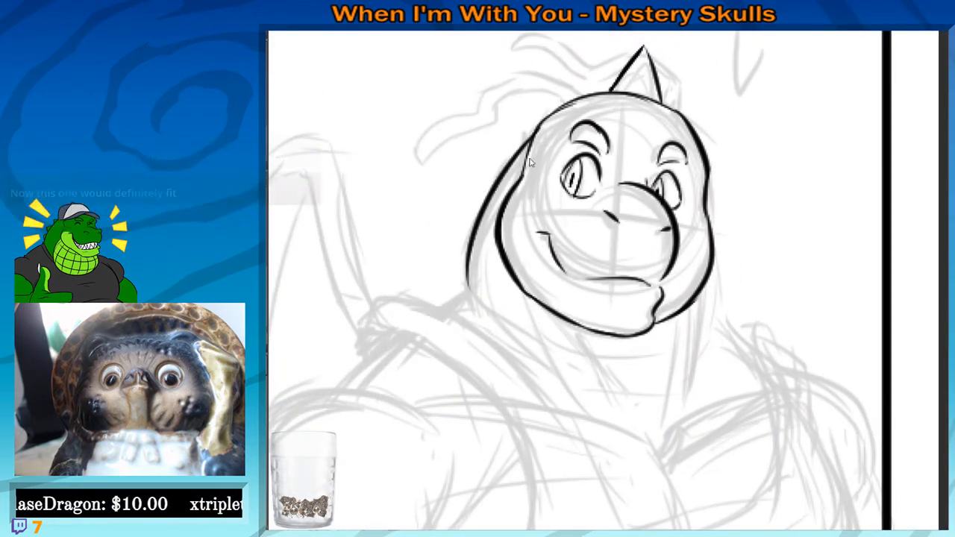
{"action": "key", "text": "ctrl+z"}
{"action": "left_click_drag", "start_coordinate": [537, 132], "coordinate": [468, 293]}
{"action": "key", "text": "ctrl+z"}
{"action": "left_click_drag", "start_coordinate": [536, 133], "coordinate": [473, 305]}
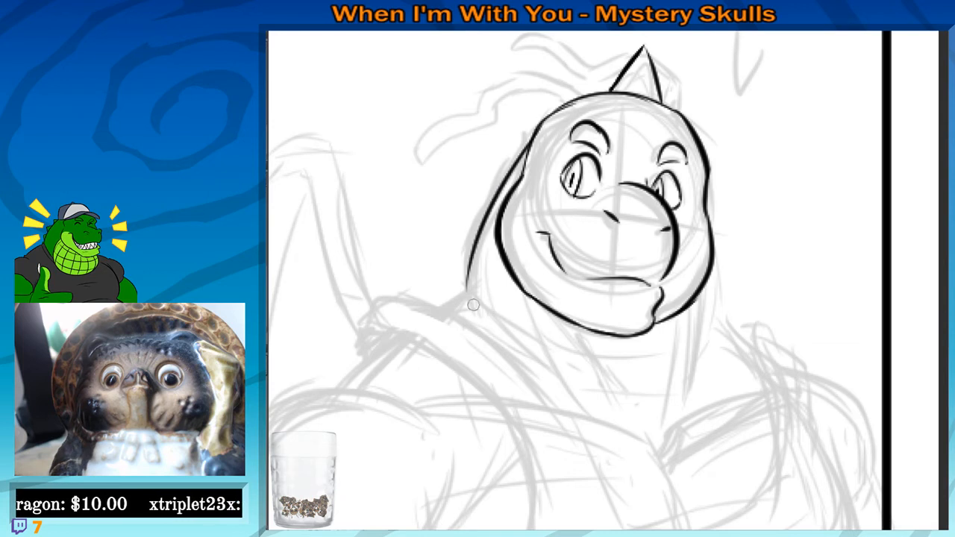
Redraw the outer left neck line from the temple and extend it diagonally down from the neck's base toward the chest
{"action": "key", "text": "ctrl+z"}
{"action": "mouse_move", "coordinate": [538, 128]}
{"action": "left_mouse_down"}
{"action": "mouse_move", "coordinate": [498, 179]}
{"action": "mouse_move", "coordinate": [468, 290]}
{"action": "mouse_move", "coordinate": [540, 344]}
{"action": "left_mouse_up"}
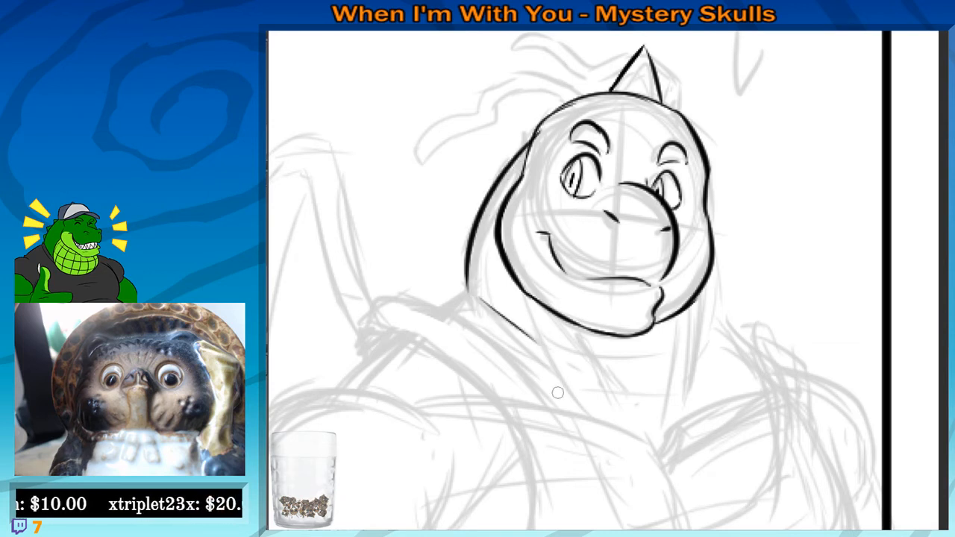
{"action": "left_click_drag", "start_coordinate": [559, 394], "coordinate": [557, 387]}
{"action": "key", "text": "ctrl+z"}
{"action": "left_click_drag", "start_coordinate": [468, 283], "coordinate": [535, 363]}
{"action": "left_click_drag", "start_coordinate": [559, 397], "coordinate": [555, 395]}
Ink the right side of the neck below the cheek and the short shoulder slope descending beside it
{"action": "scroll", "coordinate": [530, 329], "scroll_direction": "up", "scroll_amount": 1}
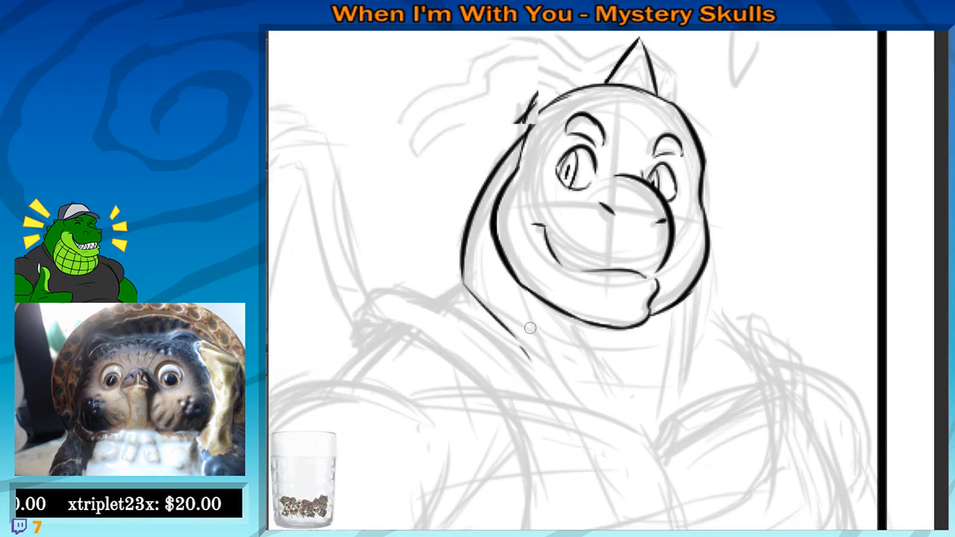
{"action": "left_click_drag", "start_coordinate": [531, 328], "coordinate": [504, 313]}
{"action": "left_click_drag", "start_coordinate": [700, 224], "coordinate": [704, 299]}
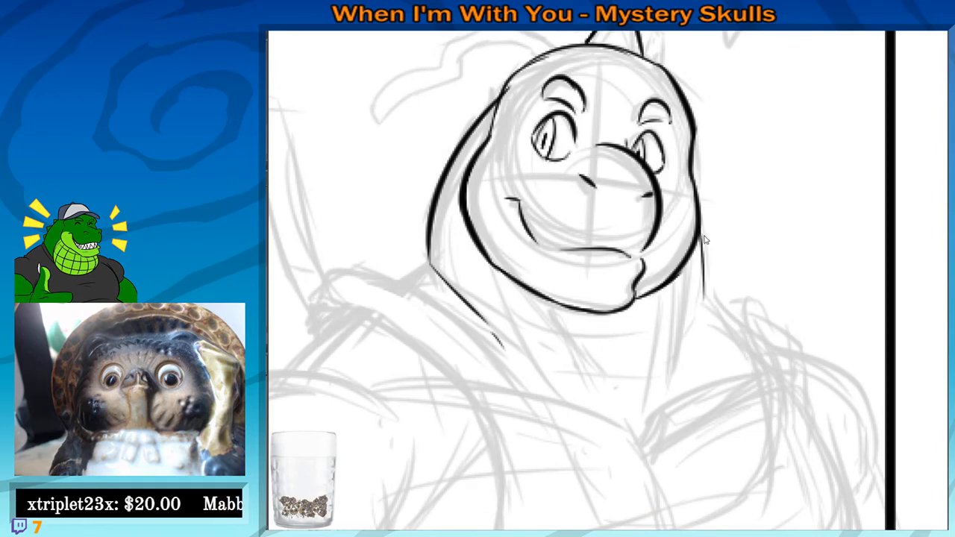
{"action": "key", "text": "ctrl+z"}
{"action": "mouse_move", "coordinate": [701, 223]}
{"action": "left_mouse_down"}
{"action": "mouse_move", "coordinate": [685, 320]}
{"action": "mouse_move", "coordinate": [689, 246]}
{"action": "left_mouse_up"}
{"action": "mouse_move", "coordinate": [694, 225]}
{"action": "left_mouse_down"}
{"action": "mouse_move", "coordinate": [760, 292]}
{"action": "mouse_move", "coordinate": [749, 294]}
{"action": "left_mouse_up"}
{"action": "key", "text": "ctrl+z"}
{"action": "left_click_drag", "start_coordinate": [564, 67], "coordinate": [643, 270]}
Ink the upper edge and curled tip of the large wavy strand streaming from the head's upper left
{"action": "scroll", "coordinate": [643, 270], "scroll_direction": "up", "scroll_amount": 1}
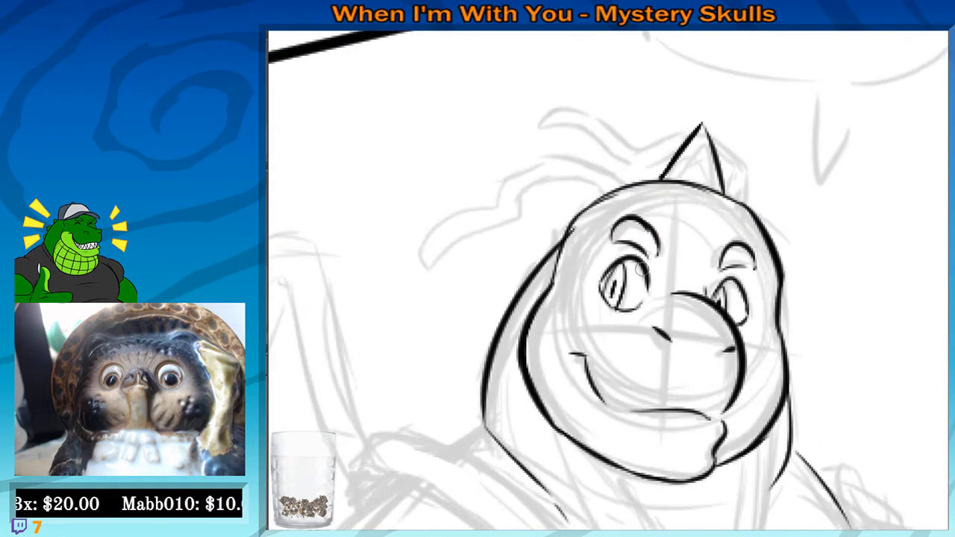
{"action": "scroll", "coordinate": [642, 270], "scroll_direction": "up", "scroll_amount": 2}
{"action": "left_click_drag", "start_coordinate": [609, 200], "coordinate": [817, 234]}
{"action": "left_click_drag", "start_coordinate": [858, 185], "coordinate": [646, 218]}
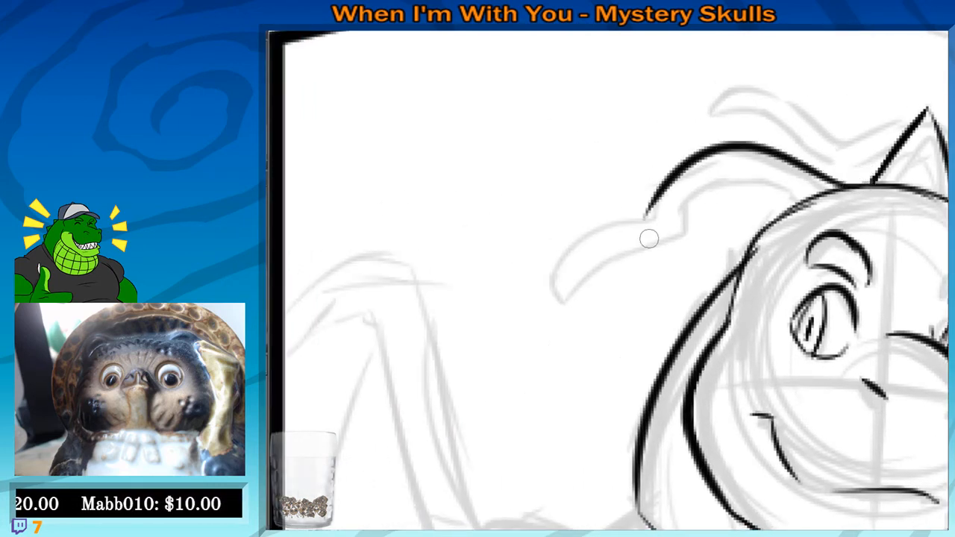
{"action": "key", "text": "ctrl+z"}
{"action": "mouse_move", "coordinate": [846, 183]}
{"action": "left_mouse_down"}
{"action": "mouse_move", "coordinate": [640, 226]}
{"action": "mouse_move", "coordinate": [621, 253]}
{"action": "left_mouse_up"}
{"action": "key", "text": "ctrl+z"}
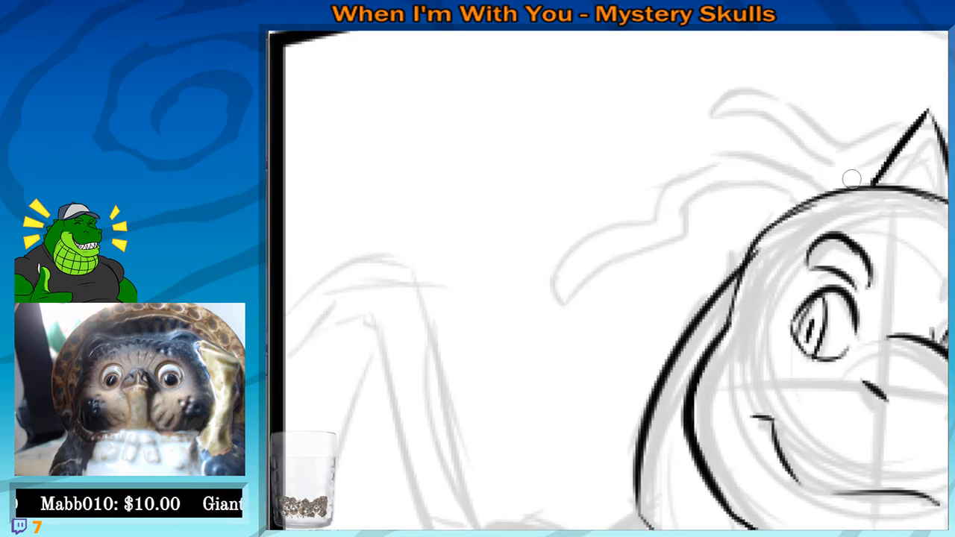
{"action": "mouse_move", "coordinate": [851, 183]}
{"action": "left_mouse_down"}
{"action": "mouse_move", "coordinate": [733, 152]}
{"action": "mouse_move", "coordinate": [680, 195]}
{"action": "mouse_move", "coordinate": [608, 177]}
{"action": "mouse_move", "coordinate": [499, 240]}
{"action": "mouse_move", "coordinate": [507, 258]}
{"action": "mouse_move", "coordinate": [576, 198]}
{"action": "left_mouse_up"}
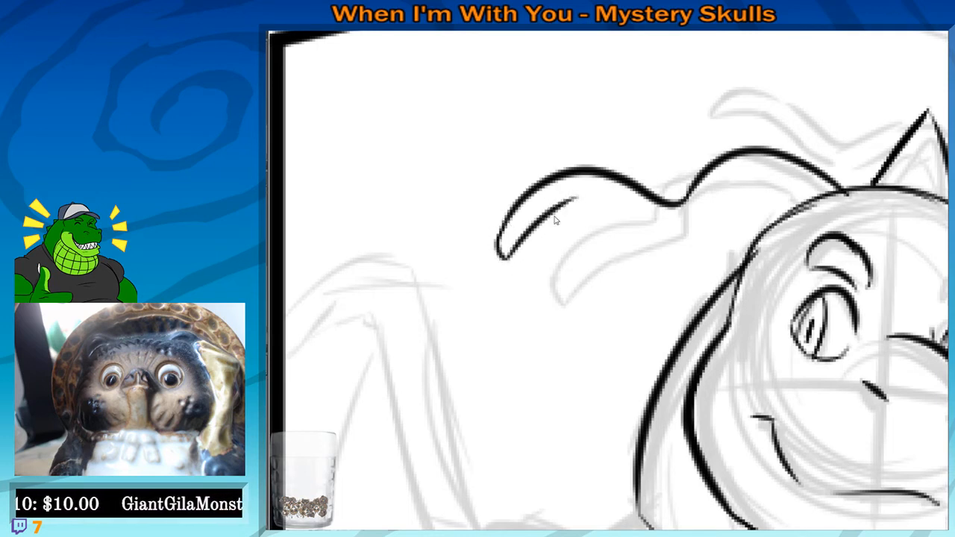
Ink the large wavy strand's lower edge, following its curves from the tip back to the head
{"action": "key", "text": "ctrl+z"}
{"action": "mouse_move", "coordinate": [510, 230]}
{"action": "left_mouse_down"}
{"action": "mouse_move", "coordinate": [499, 237]}
{"action": "mouse_move", "coordinate": [578, 187]}
{"action": "mouse_move", "coordinate": [656, 211]}
{"action": "mouse_move", "coordinate": [632, 219]}
{"action": "mouse_move", "coordinate": [664, 233]}
{"action": "left_mouse_up"}
{"action": "left_click_drag", "start_coordinate": [689, 231], "coordinate": [623, 245]}
{"action": "key", "text": "ctrl+z"}
{"action": "mouse_move", "coordinate": [547, 224]}
{"action": "left_mouse_down"}
{"action": "mouse_move", "coordinate": [587, 245]}
{"action": "mouse_move", "coordinate": [639, 218]}
{"action": "left_mouse_up"}
{"action": "key", "text": "ctrl+z"}
{"action": "mouse_move", "coordinate": [580, 242]}
{"action": "left_mouse_down"}
{"action": "mouse_move", "coordinate": [607, 241]}
{"action": "mouse_move", "coordinate": [656, 179]}
{"action": "mouse_move", "coordinate": [706, 203]}
{"action": "left_mouse_up"}
{"action": "key", "text": "ctrl+z"}
{"action": "key", "text": "ctrl+z"}
{"action": "mouse_move", "coordinate": [578, 241]}
{"action": "left_mouse_down"}
{"action": "mouse_move", "coordinate": [599, 243]}
{"action": "mouse_move", "coordinate": [640, 200]}
{"action": "mouse_move", "coordinate": [673, 190]}
{"action": "mouse_move", "coordinate": [721, 197]}
{"action": "mouse_move", "coordinate": [747, 222]}
{"action": "left_mouse_up"}
{"action": "key", "text": "ctrl+z"}
{"action": "key", "text": "ctrl+z"}
{"action": "left_click_drag", "start_coordinate": [687, 189], "coordinate": [742, 213]}
{"action": "left_click_drag", "start_coordinate": [740, 225], "coordinate": [692, 218]}
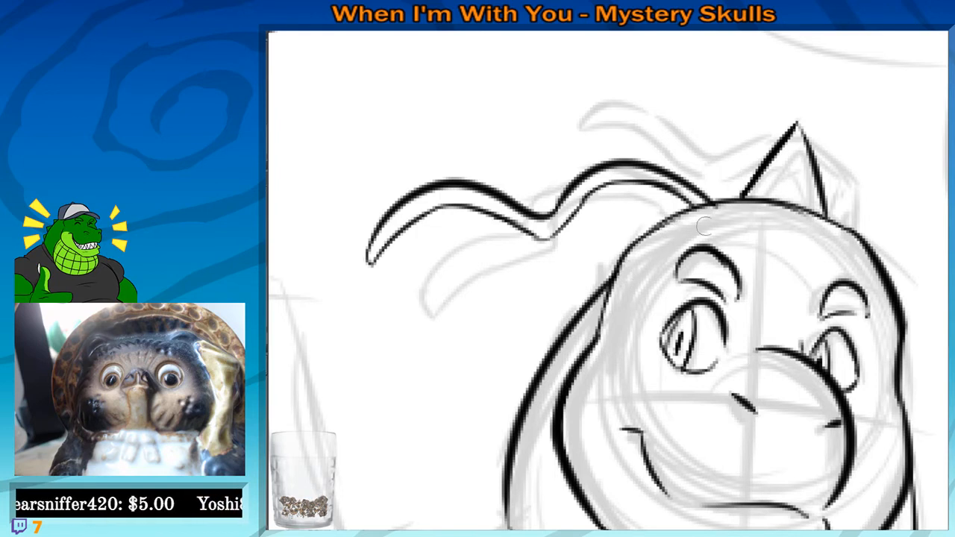
Ink the rounded outer loop behind the right side of the head spike, down to the crown
{"action": "left_click_drag", "start_coordinate": [820, 257], "coordinate": [731, 273]}
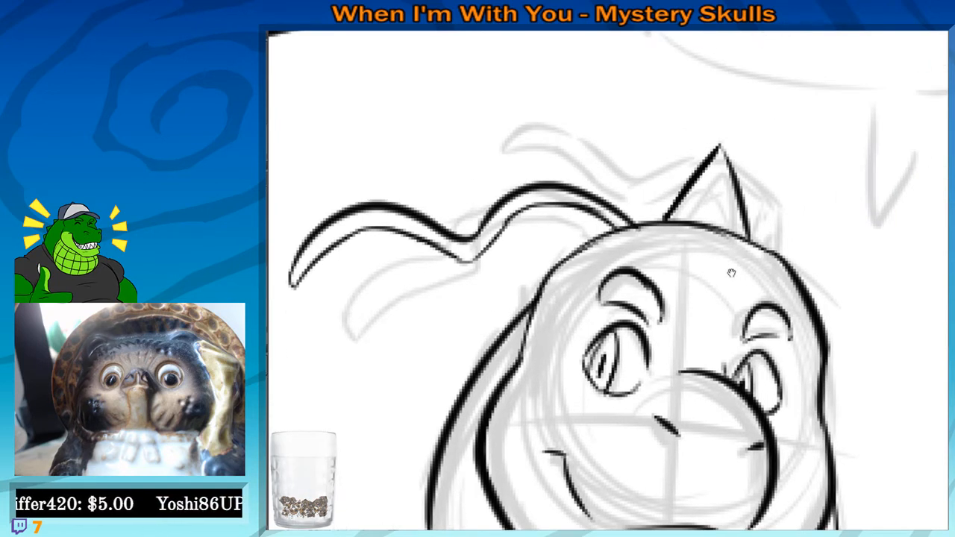
{"action": "mouse_move", "coordinate": [775, 252]}
{"action": "left_mouse_down"}
{"action": "mouse_move", "coordinate": [762, 202]}
{"action": "mouse_move", "coordinate": [783, 232]}
{"action": "left_mouse_up"}
{"action": "key", "text": "ctrl+z"}
{"action": "key", "text": "ctrl+z"}
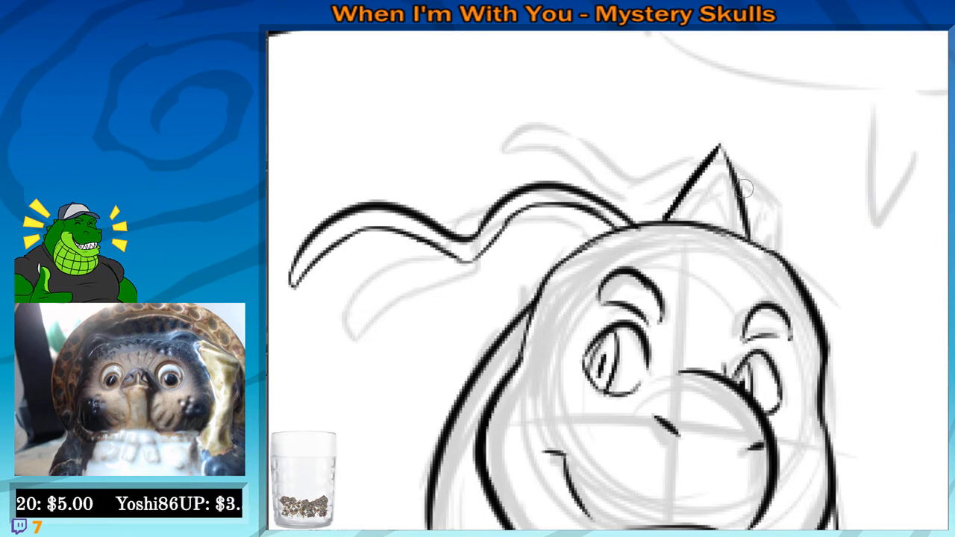
{"action": "mouse_move", "coordinate": [739, 181]}
{"action": "left_mouse_down"}
{"action": "mouse_move", "coordinate": [777, 246]}
{"action": "mouse_move", "coordinate": [785, 226]}
{"action": "left_mouse_up"}
Ink both edges of the smaller wavy strand trailing left from behind the head spike
{"action": "mouse_move", "coordinate": [694, 179]}
{"action": "left_mouse_down"}
{"action": "mouse_move", "coordinate": [806, 204]}
{"action": "mouse_move", "coordinate": [758, 182]}
{"action": "left_mouse_up"}
{"action": "mouse_move", "coordinate": [723, 203]}
{"action": "left_mouse_down"}
{"action": "mouse_move", "coordinate": [721, 178]}
{"action": "mouse_move", "coordinate": [646, 130]}
{"action": "mouse_move", "coordinate": [577, 140]}
{"action": "mouse_move", "coordinate": [577, 155]}
{"action": "mouse_move", "coordinate": [644, 145]}
{"action": "mouse_move", "coordinate": [675, 178]}
{"action": "mouse_move", "coordinate": [753, 166]}
{"action": "left_mouse_up"}
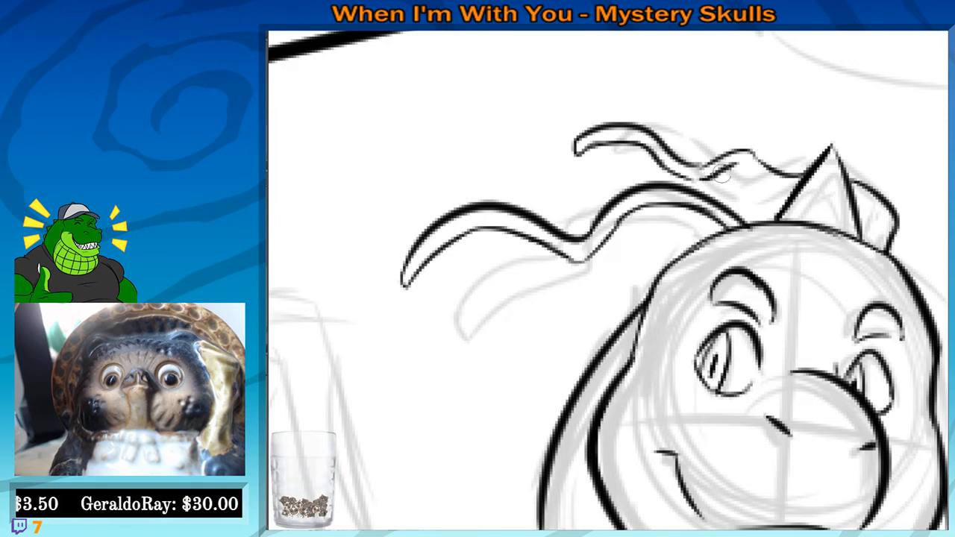
{"action": "mouse_move", "coordinate": [694, 176]}
{"action": "left_mouse_down"}
{"action": "mouse_move", "coordinate": [763, 172]}
{"action": "mouse_move", "coordinate": [798, 189]}
{"action": "left_mouse_up"}
{"action": "mouse_move", "coordinate": [842, 187]}
{"action": "left_mouse_down"}
{"action": "mouse_move", "coordinate": [752, 172]}
{"action": "mouse_move", "coordinate": [783, 221]}
{"action": "left_mouse_up"}
{"action": "key", "text": "ctrl+z"}
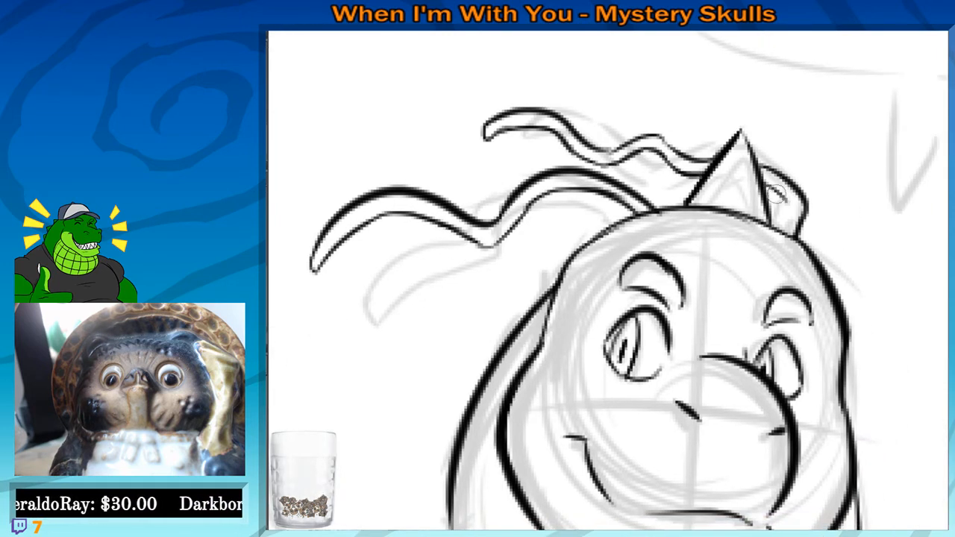
Ink the inner line of the rounded loop beside the head spike
{"action": "left_click_drag", "start_coordinate": [768, 184], "coordinate": [778, 230]}
{"action": "left_click_drag", "start_coordinate": [640, 223], "coordinate": [694, 269]}
{"action": "left_click_drag", "start_coordinate": [603, 164], "coordinate": [606, 115]}
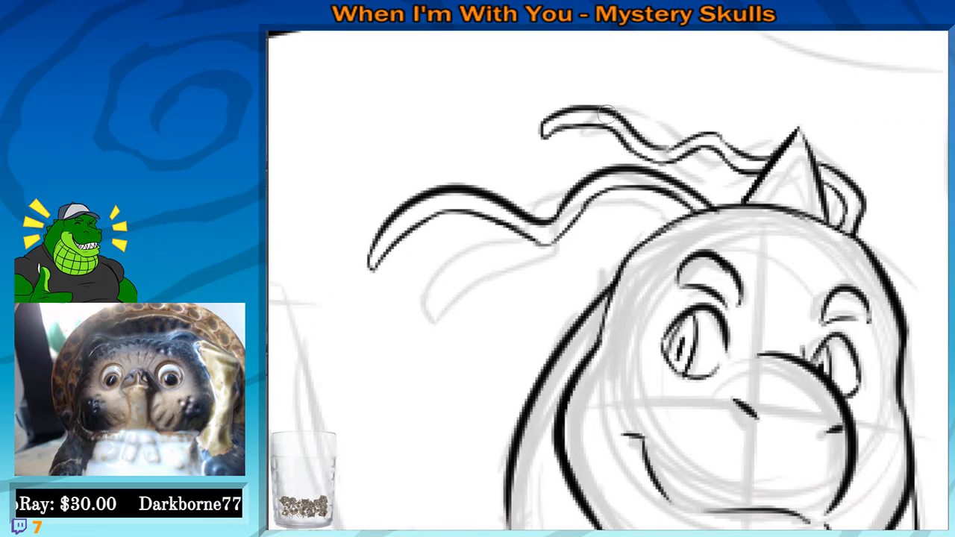
Rework the underside of the chin so the lower jaw line joins the chin's corner cleanly
{"action": "scroll", "coordinate": [606, 114], "scroll_direction": "down", "scroll_amount": 3}
{"action": "scroll", "coordinate": [606, 115], "scroll_direction": "down", "scroll_amount": 1}
{"action": "left_click_drag", "start_coordinate": [701, 351], "coordinate": [655, 272]}
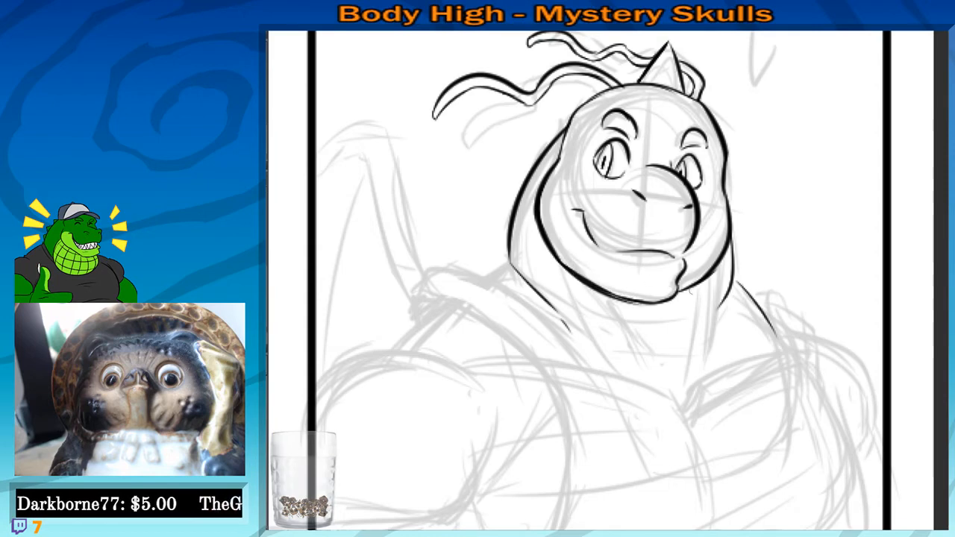
{"action": "scroll", "coordinate": [667, 286], "scroll_direction": "up", "scroll_amount": 3}
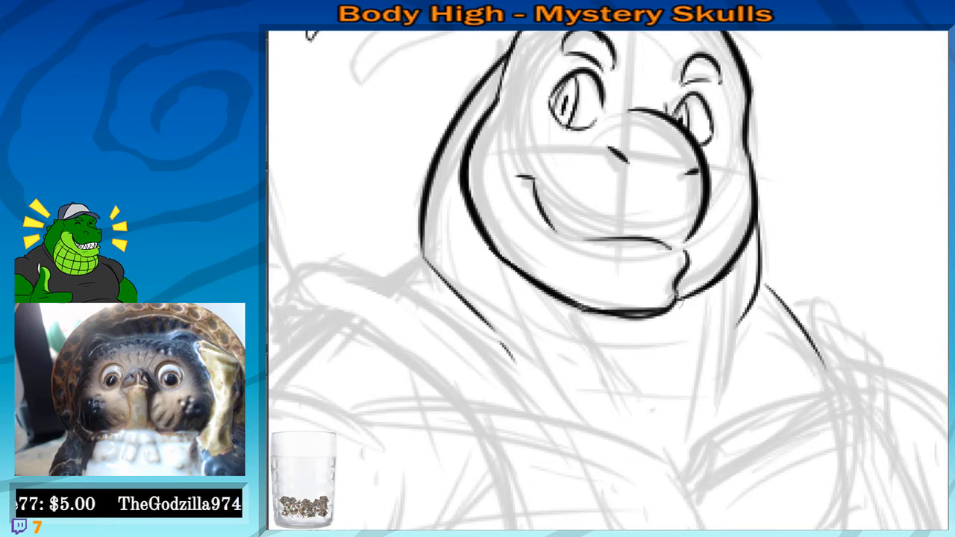
{"action": "key", "text": "ctrl+z"}
{"action": "mouse_move", "coordinate": [675, 301]}
{"action": "left_mouse_down"}
{"action": "mouse_move", "coordinate": [625, 314]}
{"action": "mouse_move", "coordinate": [580, 304]}
{"action": "left_mouse_up"}
{"action": "left_click_drag", "start_coordinate": [661, 317], "coordinate": [646, 316]}
{"action": "mouse_move", "coordinate": [557, 304]}
{"action": "left_mouse_down"}
{"action": "mouse_move", "coordinate": [642, 316]}
{"action": "mouse_move", "coordinate": [614, 331]}
{"action": "mouse_move", "coordinate": [589, 285]}
{"action": "left_mouse_up"}
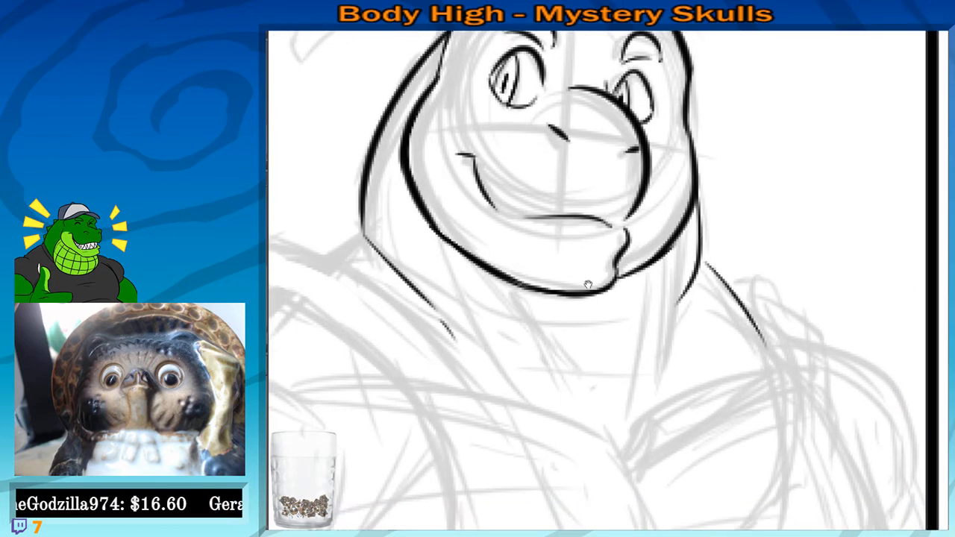
Ink the inner neck lines below both sides of the jaw and the short throat creases under the chin
{"action": "left_click_drag", "start_coordinate": [668, 314], "coordinate": [674, 297]}
{"action": "mouse_move", "coordinate": [697, 225]}
{"action": "left_mouse_down"}
{"action": "mouse_move", "coordinate": [664, 382]}
{"action": "mouse_move", "coordinate": [650, 384]}
{"action": "left_mouse_up"}
{"action": "key", "text": "ctrl+z"}
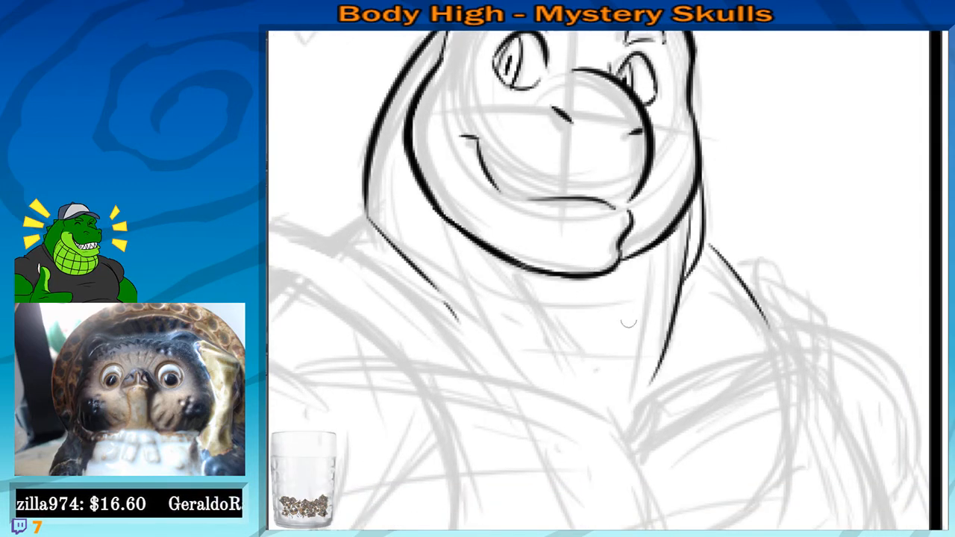
{"action": "left_click_drag", "start_coordinate": [428, 207], "coordinate": [529, 381]}
{"action": "left_click_drag", "start_coordinate": [523, 269], "coordinate": [582, 357]}
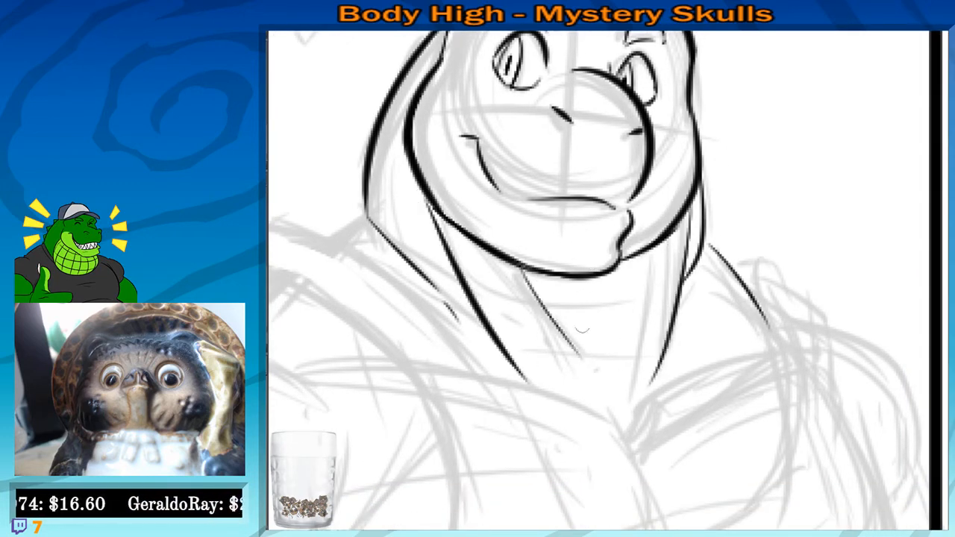
{"action": "left_click_drag", "start_coordinate": [623, 263], "coordinate": [606, 315]}
Ink the short trapezius slope running from the base of the left neck line toward the shoulder strap
{"action": "scroll", "coordinate": [549, 236], "scroll_direction": "down", "scroll_amount": 1}
{"action": "scroll", "coordinate": [549, 237], "scroll_direction": "down", "scroll_amount": 3}
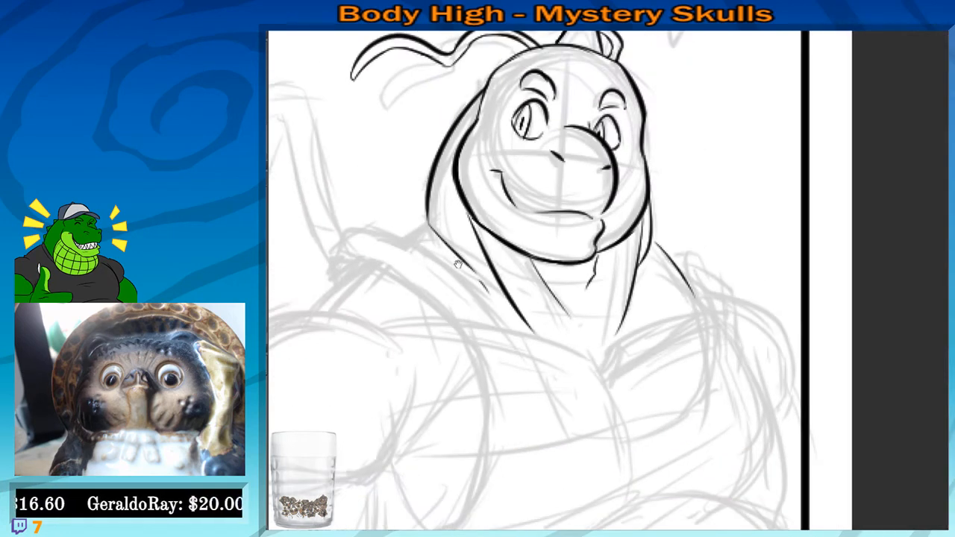
{"action": "left_click_drag", "start_coordinate": [461, 274], "coordinate": [661, 255]}
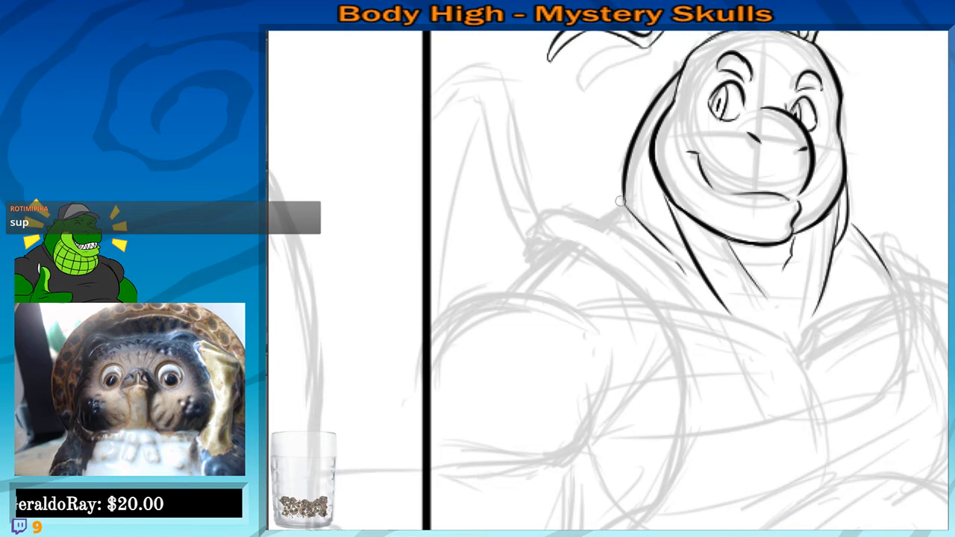
{"action": "left_click_drag", "start_coordinate": [620, 200], "coordinate": [598, 224]}
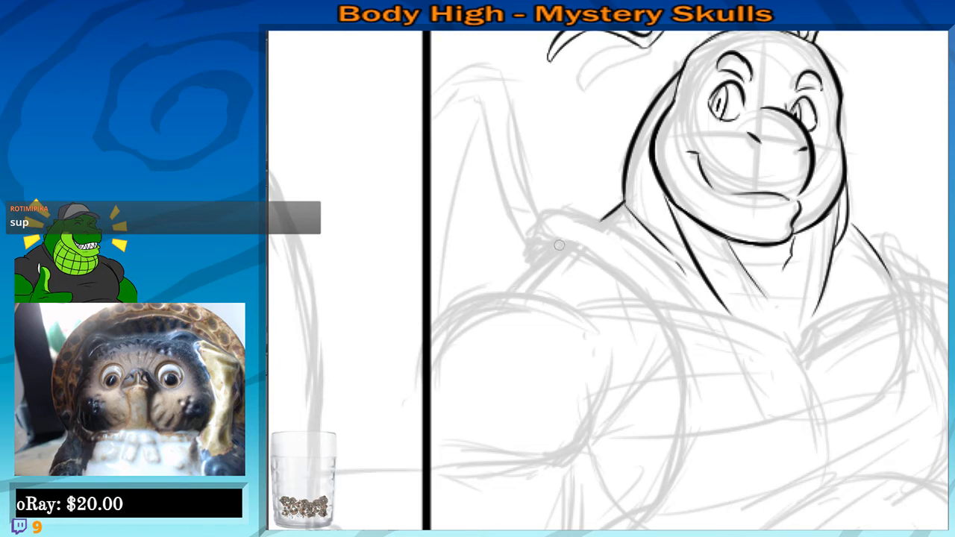
{"action": "key", "text": "ctrl+z"}
{"action": "scroll", "coordinate": [547, 250], "scroll_direction": "up", "scroll_amount": 2}
{"action": "scroll", "coordinate": [545, 249], "scroll_direction": "up", "scroll_amount": 1}
{"action": "left_click_drag", "start_coordinate": [681, 232], "coordinate": [627, 274]}
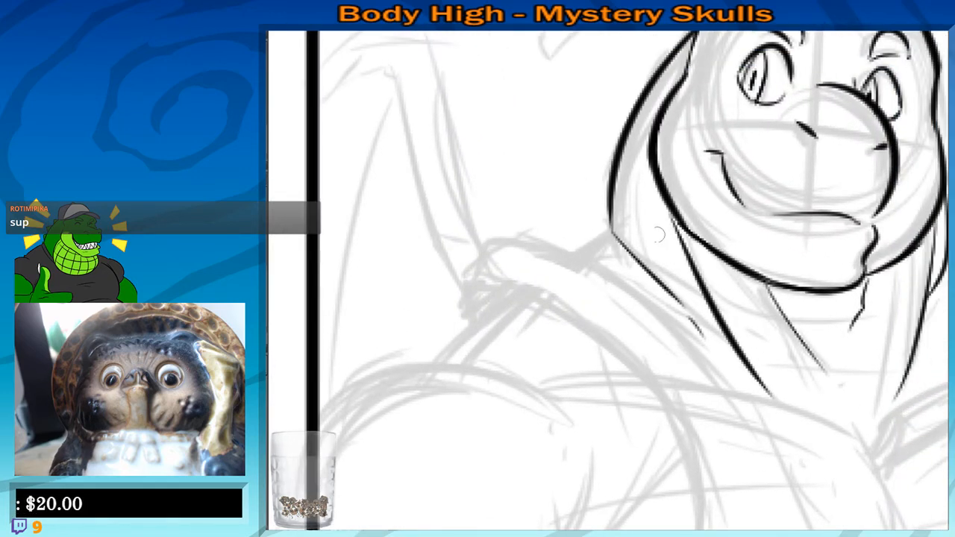
{"action": "mouse_move", "coordinate": [568, 256]}
{"action": "left_mouse_down"}
{"action": "mouse_move", "coordinate": [600, 232]}
{"action": "mouse_move", "coordinate": [573, 253]}
{"action": "left_mouse_up"}
{"action": "left_click_drag", "start_coordinate": [530, 340], "coordinate": [609, 301]}
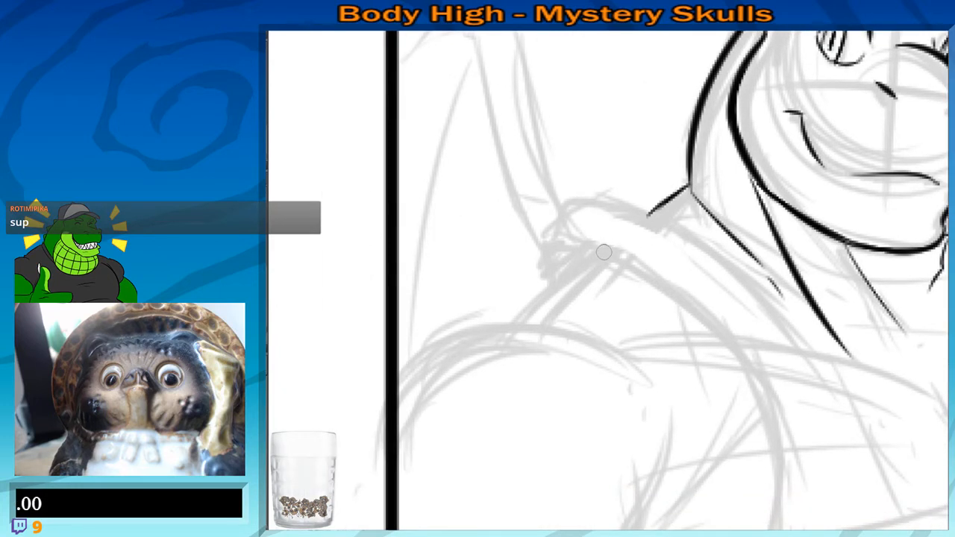
Ink the diagonal left shoulder line and the folded top of the tank top strap above it
{"action": "scroll", "coordinate": [606, 252], "scroll_direction": "up", "scroll_amount": 1}
{"action": "left_click_drag", "start_coordinate": [557, 276], "coordinate": [573, 273]}
{"action": "left_click_drag", "start_coordinate": [611, 246], "coordinate": [510, 337]}
{"action": "key", "text": "ctrl+z"}
{"action": "left_click_drag", "start_coordinate": [541, 321], "coordinate": [520, 377]}
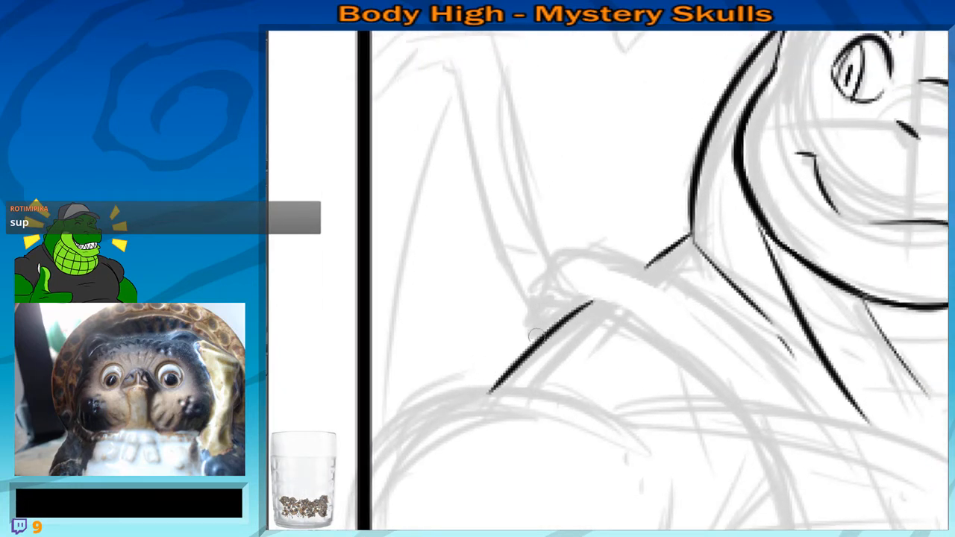
{"action": "mouse_move", "coordinate": [537, 341]}
{"action": "left_mouse_down"}
{"action": "mouse_move", "coordinate": [558, 285]}
{"action": "mouse_move", "coordinate": [643, 331]}
{"action": "left_mouse_up"}
{"action": "left_click_drag", "start_coordinate": [668, 365], "coordinate": [651, 336]}
Ink the tank top's left armhole edge, curving from the strap past the chest and down to the waist side
{"action": "scroll", "coordinate": [555, 217], "scroll_direction": "down", "scroll_amount": 3}
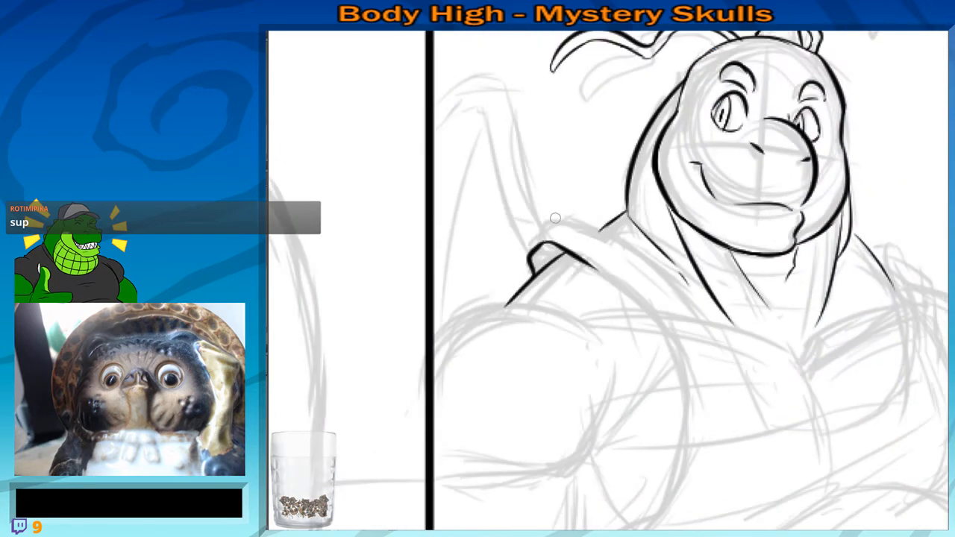
{"action": "mouse_move", "coordinate": [601, 270]}
{"action": "left_mouse_down"}
{"action": "mouse_move", "coordinate": [523, 229]}
{"action": "mouse_move", "coordinate": [597, 343]}
{"action": "mouse_move", "coordinate": [593, 228]}
{"action": "left_mouse_up"}
{"action": "mouse_move", "coordinate": [597, 193]}
{"action": "left_mouse_down"}
{"action": "mouse_move", "coordinate": [608, 258]}
{"action": "mouse_move", "coordinate": [506, 364]}
{"action": "mouse_move", "coordinate": [500, 386]}
{"action": "left_mouse_up"}
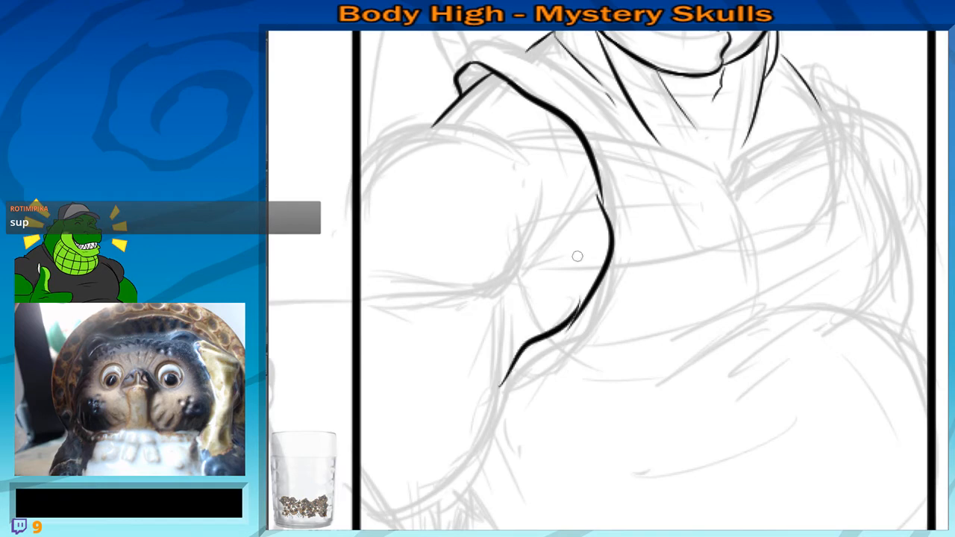
{"action": "key", "text": "ctrl+z"}
{"action": "left_click_drag", "start_coordinate": [576, 309], "coordinate": [501, 394]}
{"action": "key", "text": "ctrl+z"}
{"action": "left_click_drag", "start_coordinate": [576, 320], "coordinate": [504, 398]}
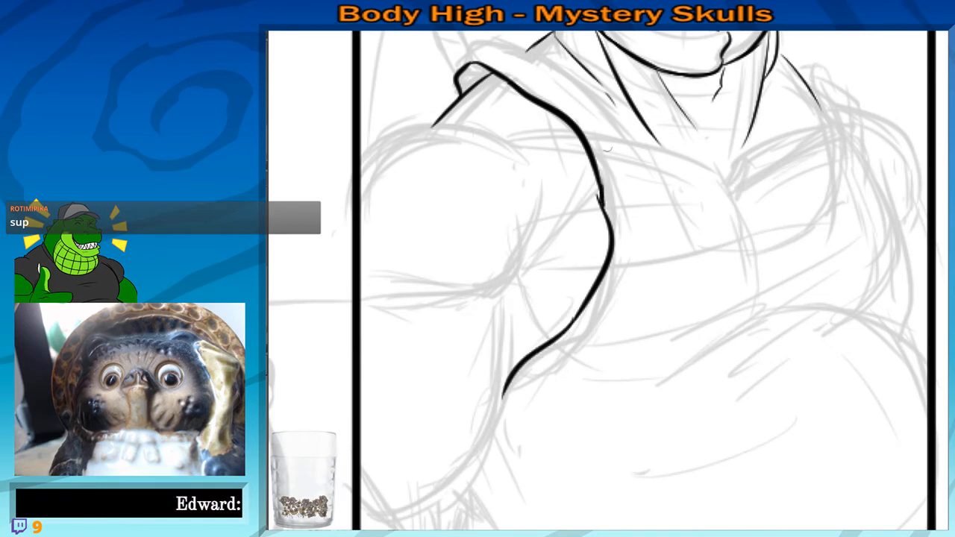
Ink the left strap's inner edge and continue it into the tank top's neckline across the middle of the chest
{"action": "left_click_drag", "start_coordinate": [554, 84], "coordinate": [539, 217]}
{"action": "mouse_move", "coordinate": [438, 213]}
{"action": "left_mouse_down"}
{"action": "mouse_move", "coordinate": [475, 170]}
{"action": "mouse_move", "coordinate": [543, 203]}
{"action": "mouse_move", "coordinate": [635, 287]}
{"action": "left_mouse_up"}
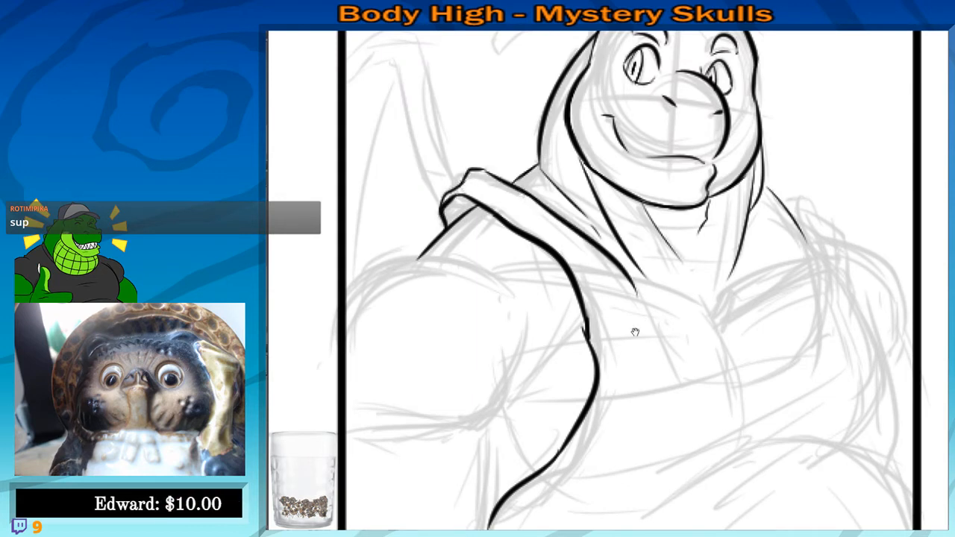
{"action": "left_click_drag", "start_coordinate": [635, 331], "coordinate": [605, 324]}
{"action": "mouse_move", "coordinate": [603, 277]}
{"action": "left_mouse_down"}
{"action": "mouse_move", "coordinate": [636, 346]}
{"action": "mouse_move", "coordinate": [615, 339]}
{"action": "left_mouse_up"}
{"action": "key", "text": "ctrl+z"}
{"action": "left_click_drag", "start_coordinate": [572, 256], "coordinate": [634, 355]}
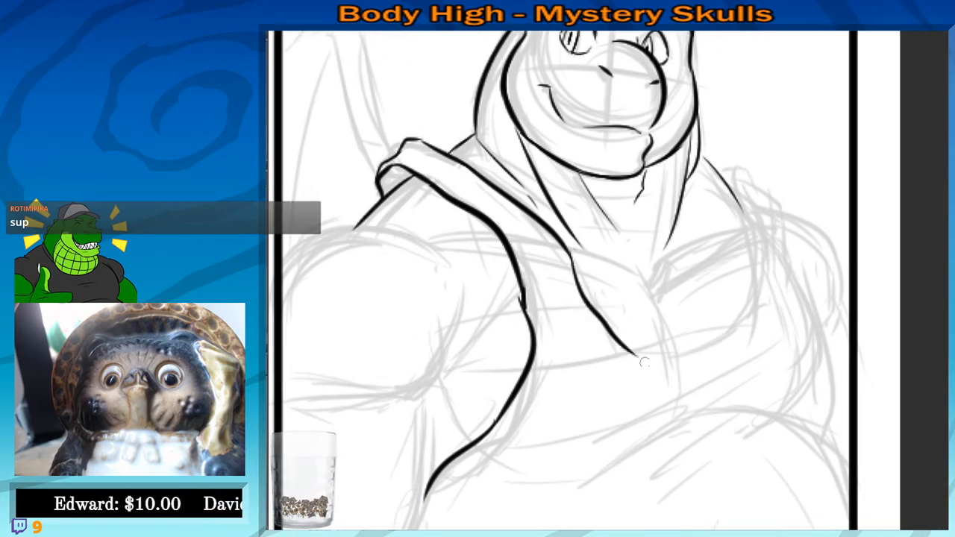
{"action": "key", "text": "ctrl+z"}
{"action": "mouse_move", "coordinate": [573, 259]}
{"action": "left_mouse_down"}
{"action": "mouse_move", "coordinate": [632, 339]}
{"action": "mouse_move", "coordinate": [709, 336]}
{"action": "left_mouse_up"}
{"action": "left_click_drag", "start_coordinate": [718, 320], "coordinate": [665, 367]}
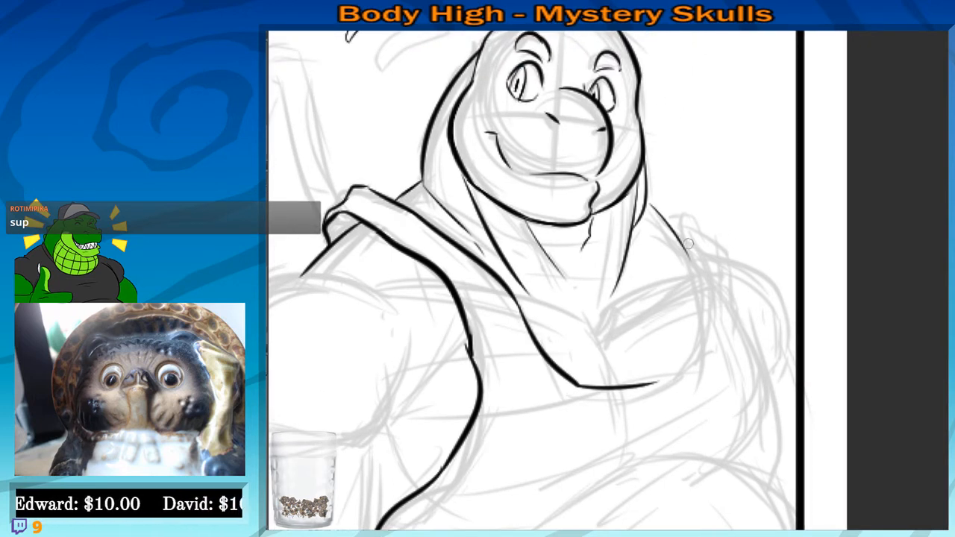
{"action": "mouse_move", "coordinate": [682, 245]}
{"action": "left_mouse_down"}
{"action": "mouse_move", "coordinate": [686, 362]}
{"action": "mouse_move", "coordinate": [652, 384]}
{"action": "mouse_move", "coordinate": [694, 329]}
{"action": "left_mouse_up"}
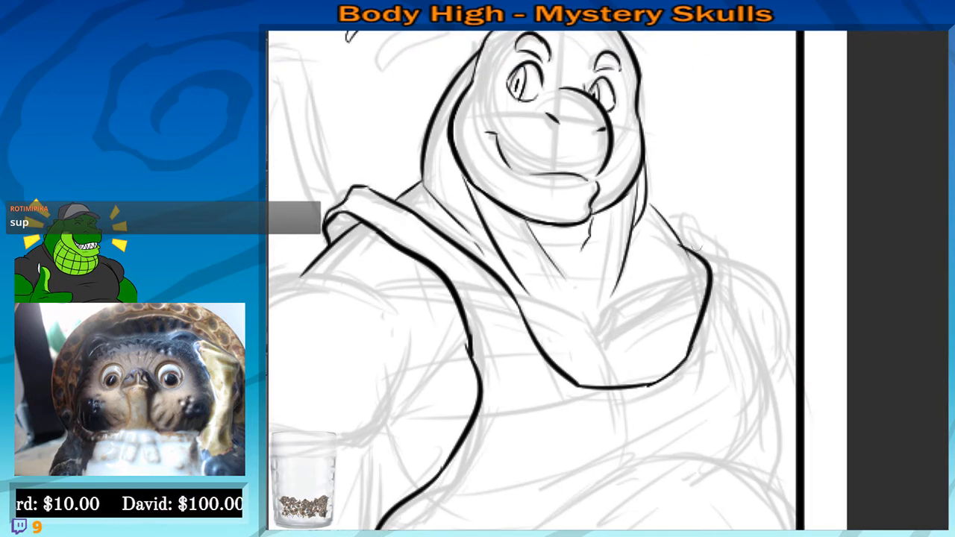
{"action": "key", "text": "ctrl+z"}
{"action": "key", "text": "ctrl+z"}
{"action": "key", "text": "ctrl+z"}
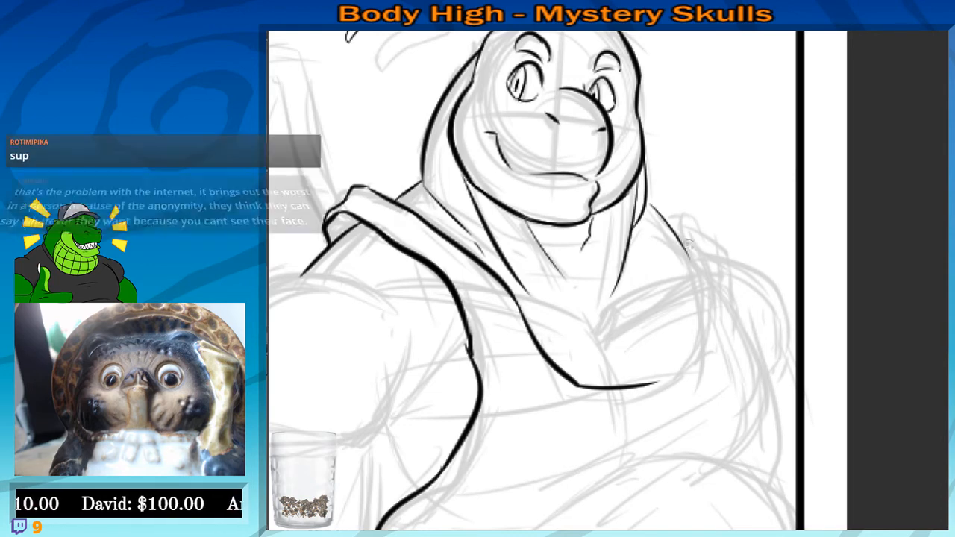
Ink the right strap's top and inner edge, curving down around the chest to close the tank top's neckline
{"action": "mouse_move", "coordinate": [671, 221]}
{"action": "left_mouse_down"}
{"action": "mouse_move", "coordinate": [698, 268]}
{"action": "mouse_move", "coordinate": [694, 232]}
{"action": "mouse_move", "coordinate": [705, 285]}
{"action": "mouse_move", "coordinate": [644, 368]}
{"action": "left_mouse_up"}
{"action": "key", "text": "ctrl+z"}
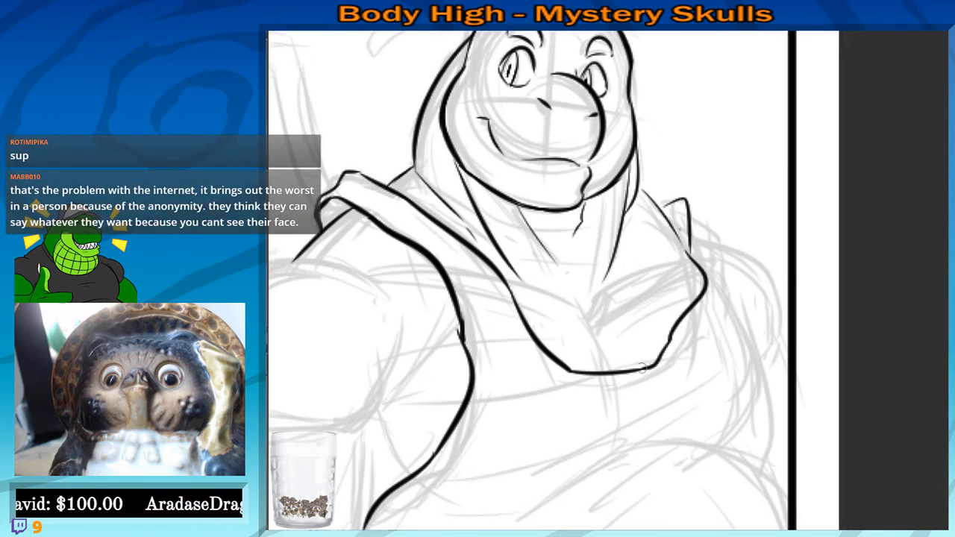
{"action": "left_click_drag", "start_coordinate": [675, 335], "coordinate": [641, 358]}
{"action": "left_click_drag", "start_coordinate": [659, 276], "coordinate": [663, 231]}
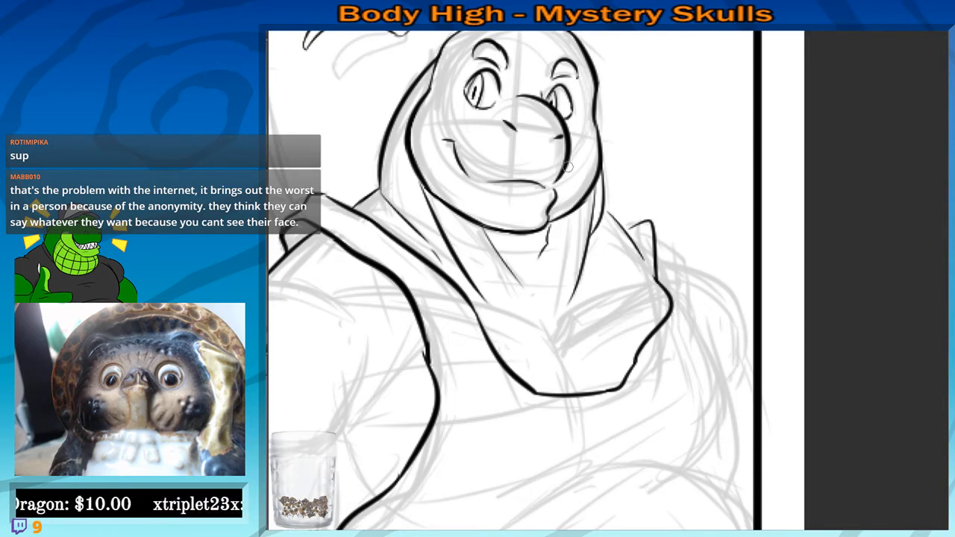
{"action": "scroll", "coordinate": [565, 165], "scroll_direction": "up", "scroll_amount": 2}
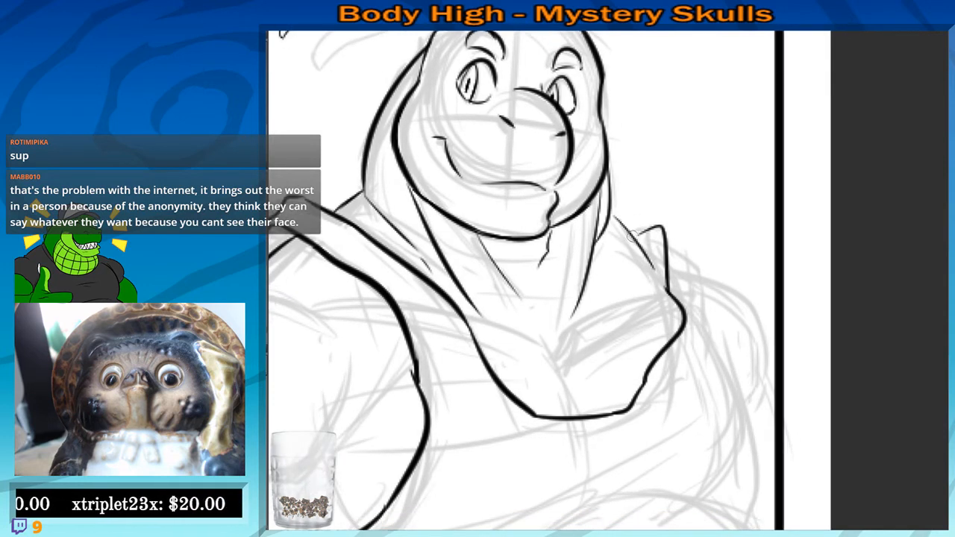
Ink the slope from the neck to the right strap and the wavy outer edge of that strap
{"action": "mouse_move", "coordinate": [613, 220]}
{"action": "left_mouse_down"}
{"action": "mouse_move", "coordinate": [659, 278]}
{"action": "mouse_move", "coordinate": [631, 274]}
{"action": "left_mouse_up"}
{"action": "key", "text": "ctrl+z"}
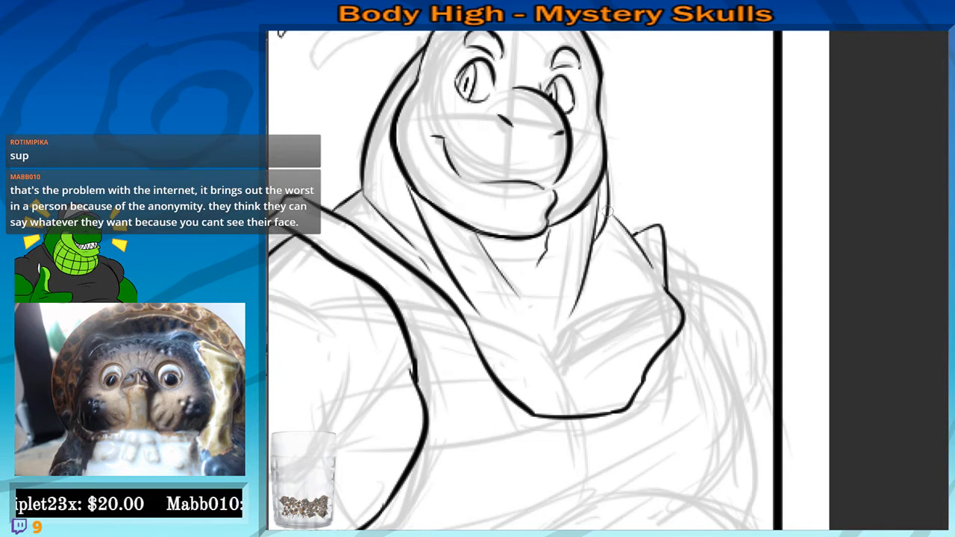
{"action": "mouse_move", "coordinate": [662, 224]}
{"action": "left_mouse_down"}
{"action": "mouse_move", "coordinate": [697, 264]}
{"action": "mouse_move", "coordinate": [666, 230]}
{"action": "mouse_move", "coordinate": [699, 300]}
{"action": "left_mouse_up"}
{"action": "key", "text": "ctrl+z"}
{"action": "key", "text": "ctrl+z"}
{"action": "mouse_move", "coordinate": [685, 257]}
{"action": "left_mouse_down"}
{"action": "mouse_move", "coordinate": [703, 323]}
{"action": "mouse_move", "coordinate": [690, 317]}
{"action": "left_mouse_up"}
{"action": "mouse_move", "coordinate": [689, 282]}
{"action": "left_mouse_down"}
{"action": "mouse_move", "coordinate": [686, 330]}
{"action": "mouse_move", "coordinate": [677, 310]}
{"action": "left_mouse_up"}
{"action": "mouse_move", "coordinate": [682, 261]}
{"action": "left_mouse_down"}
{"action": "mouse_move", "coordinate": [697, 360]}
{"action": "mouse_move", "coordinate": [670, 312]}
{"action": "mouse_move", "coordinate": [695, 440]}
{"action": "left_mouse_up"}
{"action": "key", "text": "ctrl+z"}
{"action": "left_click_drag", "start_coordinate": [696, 371], "coordinate": [689, 359]}
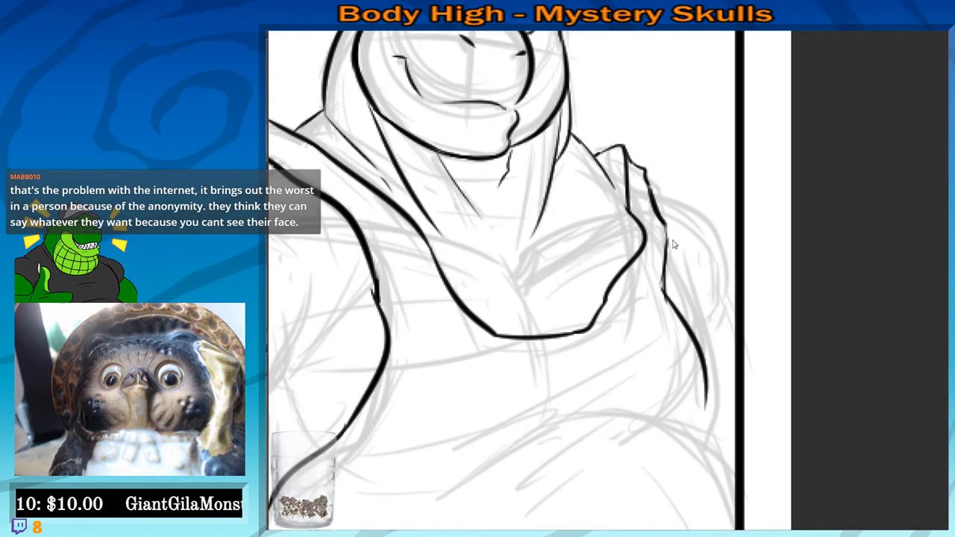
Ink the tank top's right side edge, running from the strap outward around the chest and curving in at the waist
{"action": "key", "text": "ctrl+z"}
{"action": "scroll", "coordinate": [658, 171], "scroll_direction": "down", "scroll_amount": 2}
{"action": "left_click_drag", "start_coordinate": [698, 306], "coordinate": [668, 317]}
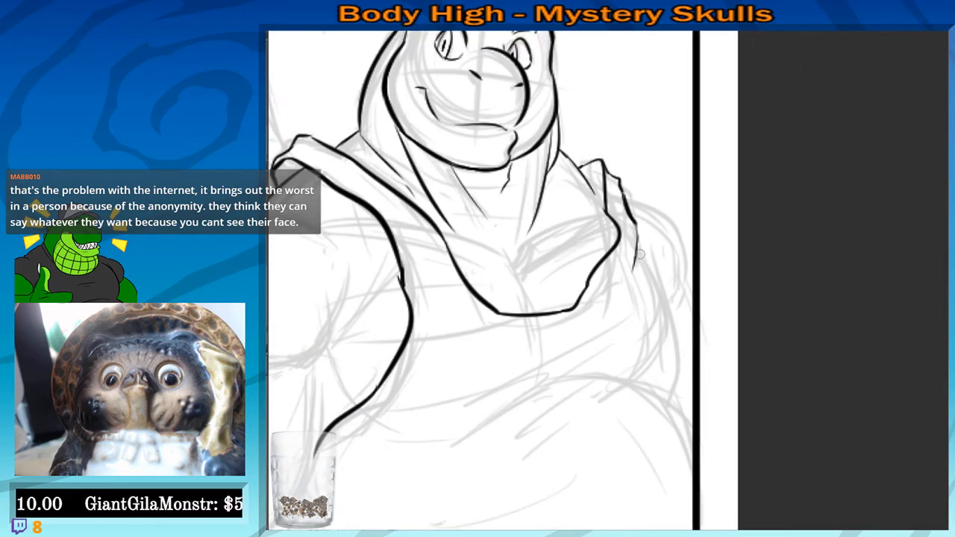
{"action": "left_click_drag", "start_coordinate": [640, 254], "coordinate": [678, 361]}
{"action": "key", "text": "ctrl+z"}
{"action": "mouse_move", "coordinate": [633, 238]}
{"action": "left_mouse_down"}
{"action": "mouse_move", "coordinate": [670, 312]}
{"action": "mouse_move", "coordinate": [670, 391]}
{"action": "left_mouse_up"}
{"action": "left_click_drag", "start_coordinate": [679, 335], "coordinate": [678, 375]}
{"action": "key", "text": "ctrl+z"}
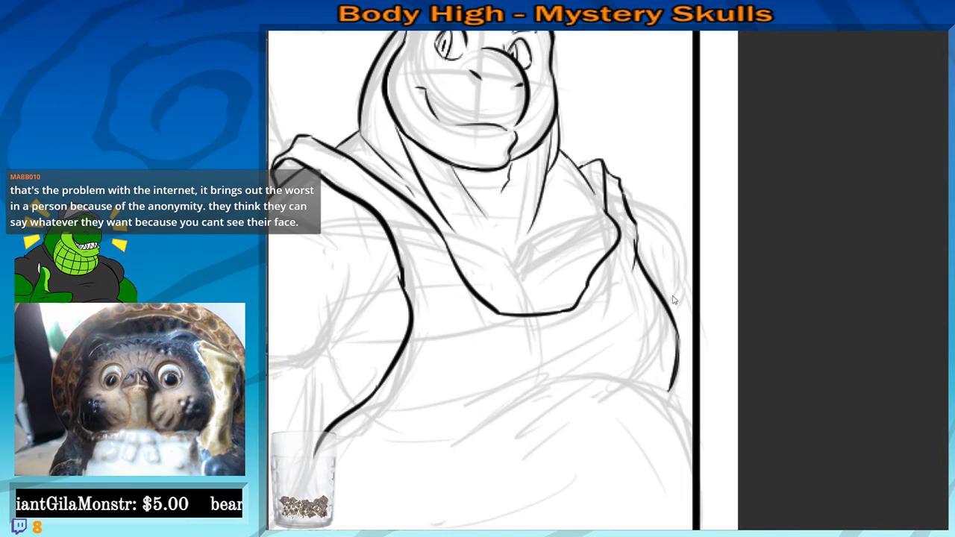
{"action": "key", "text": "ctrl+z"}
{"action": "left_click_drag", "start_coordinate": [676, 334], "coordinate": [670, 403]}
{"action": "mouse_move", "coordinate": [594, 399]}
{"action": "left_mouse_down"}
{"action": "mouse_move", "coordinate": [677, 346]}
{"action": "mouse_move", "coordinate": [652, 387]}
{"action": "left_mouse_up"}
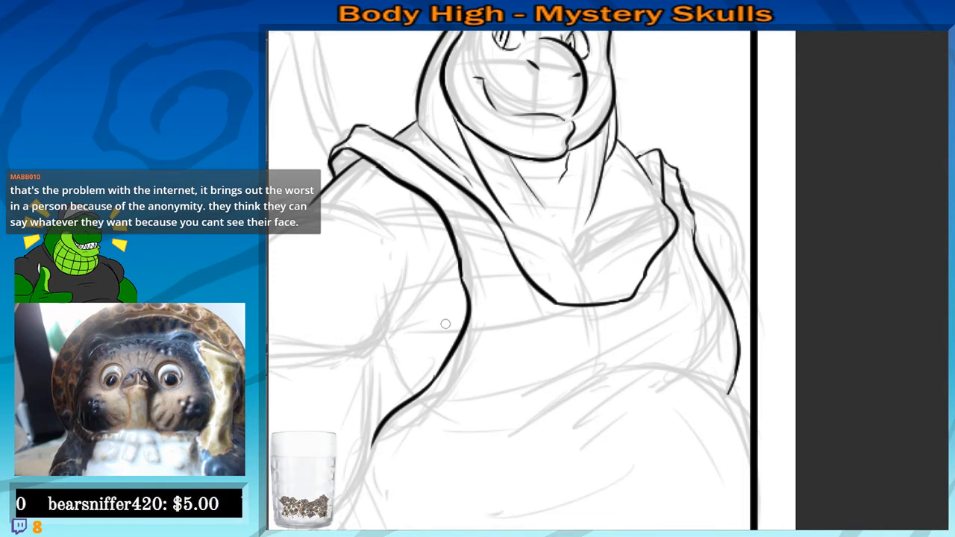
{"action": "left_click_drag", "start_coordinate": [694, 218], "coordinate": [692, 249]}
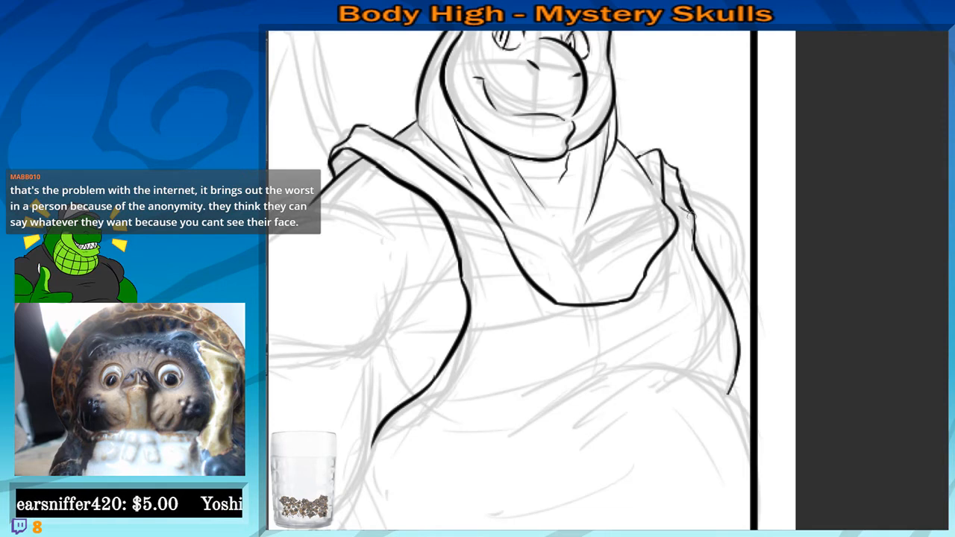
Fill the small shadow gaps inside the folds of both tank top straps with solid black
{"action": "left_click_drag", "start_coordinate": [705, 217], "coordinate": [696, 307]}
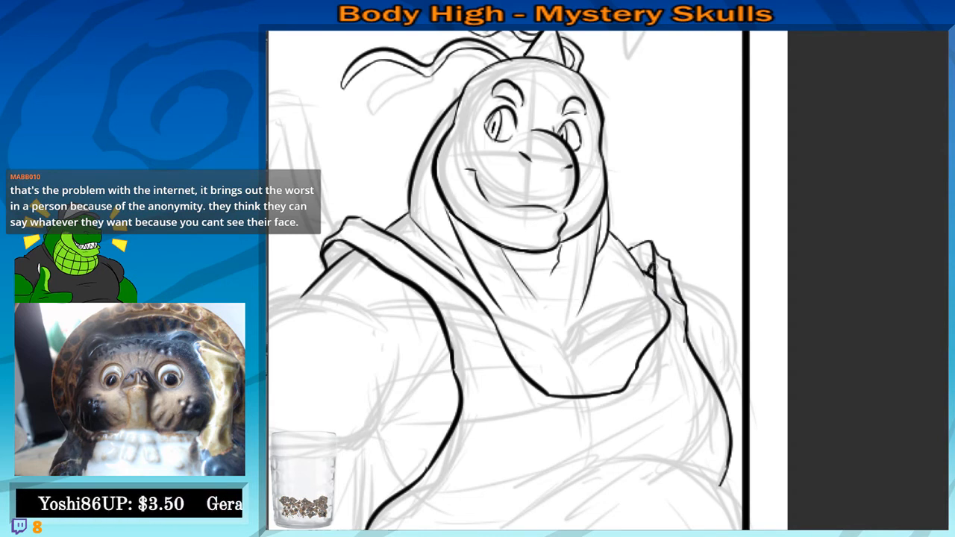
{"action": "left_click_drag", "start_coordinate": [641, 315], "coordinate": [744, 319]}
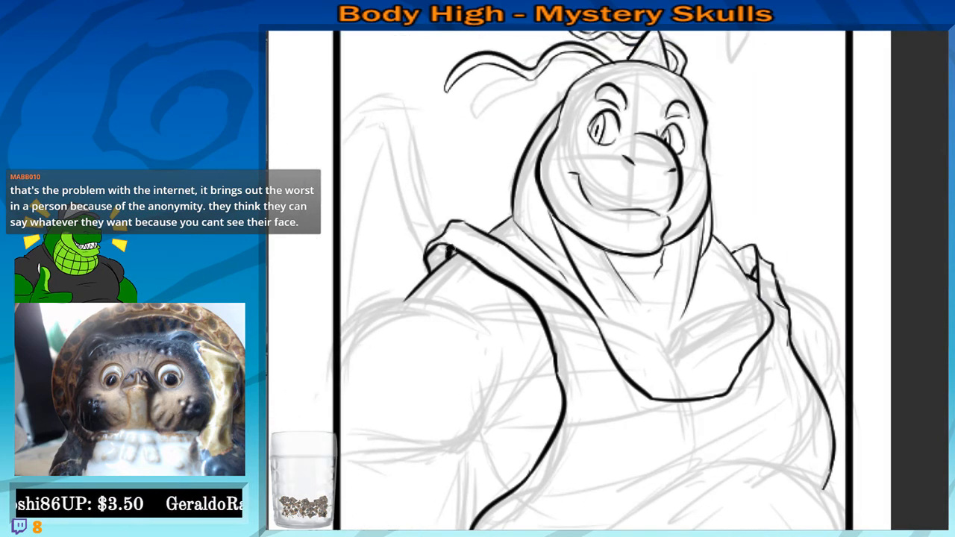
{"action": "mouse_move", "coordinate": [449, 250]}
{"action": "left_mouse_down"}
{"action": "mouse_move", "coordinate": [434, 267]}
{"action": "mouse_move", "coordinate": [447, 248]}
{"action": "left_mouse_up"}
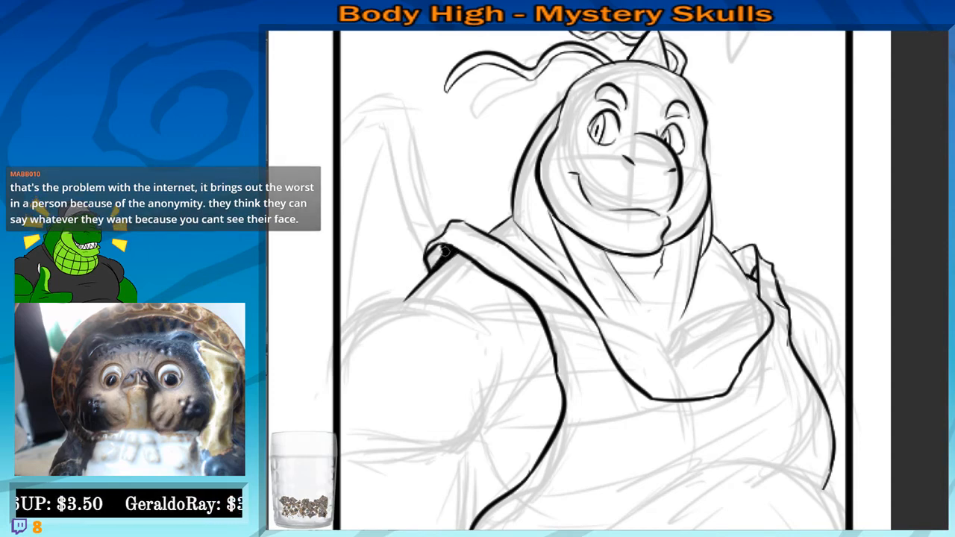
{"action": "left_click_drag", "start_coordinate": [633, 242], "coordinate": [547, 235]}
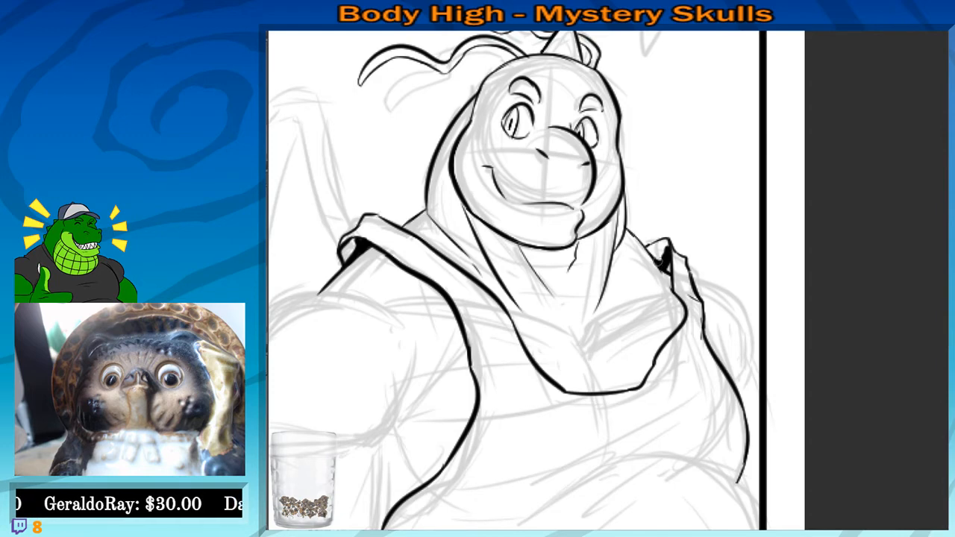
{"action": "left_click_drag", "start_coordinate": [656, 259], "coordinate": [663, 273]}
{"action": "left_click_drag", "start_coordinate": [631, 295], "coordinate": [630, 294]}
Ink the rounded top of the left shoulder, arching from the panel border toward the armhole
{"action": "left_click_drag", "start_coordinate": [608, 337], "coordinate": [700, 269]}
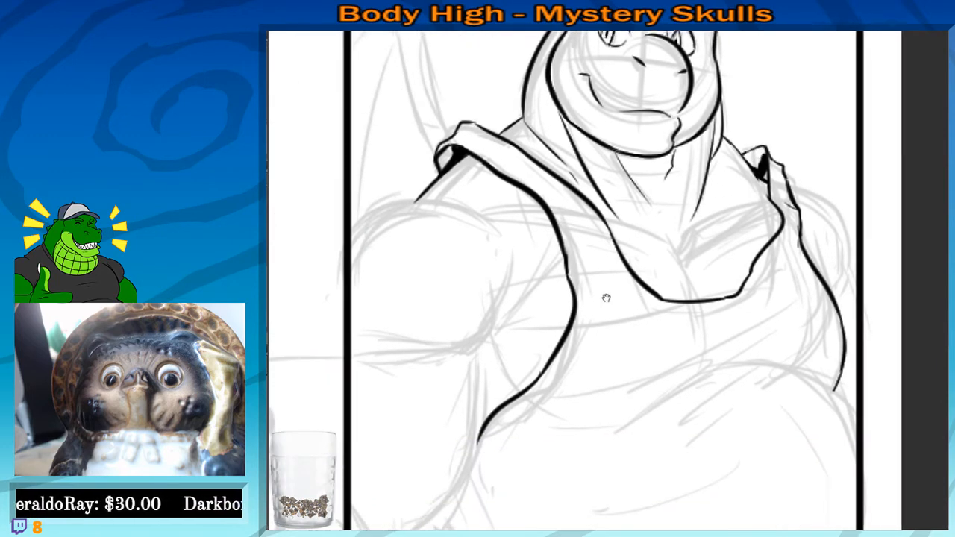
{"action": "left_click_drag", "start_coordinate": [591, 292], "coordinate": [662, 276]}
{"action": "left_click_drag", "start_coordinate": [530, 234], "coordinate": [596, 247]}
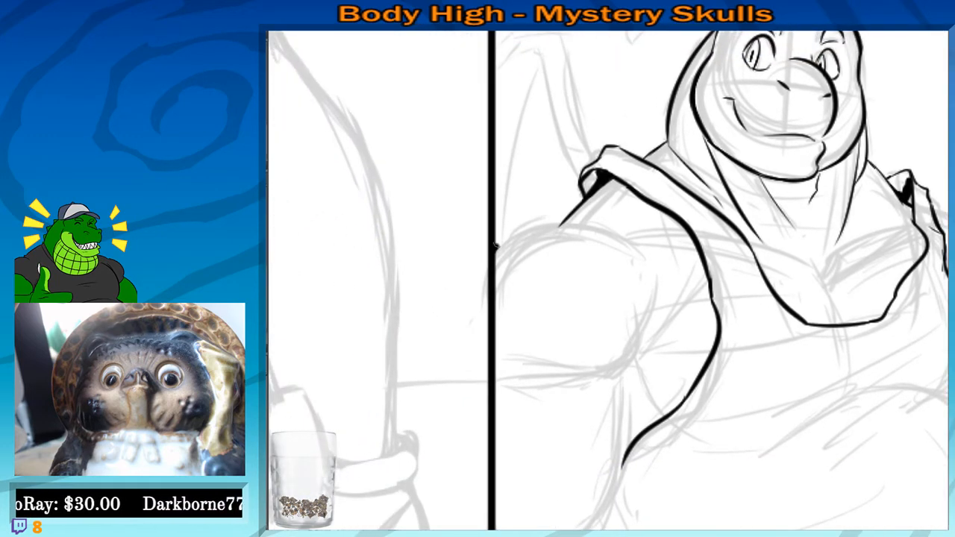
{"action": "left_click_drag", "start_coordinate": [496, 246], "coordinate": [601, 224]}
{"action": "key", "text": "ctrl+z"}
{"action": "left_click_drag", "start_coordinate": [496, 247], "coordinate": [640, 249]}
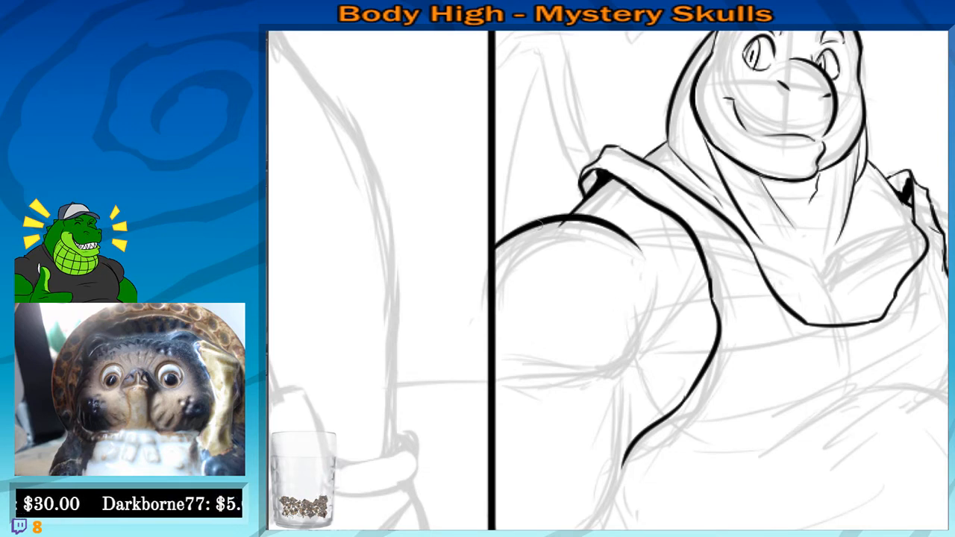
{"action": "key", "text": "ctrl+z"}
{"action": "mouse_move", "coordinate": [491, 254]}
{"action": "left_mouse_down"}
{"action": "mouse_move", "coordinate": [575, 216]}
{"action": "mouse_move", "coordinate": [650, 254]}
{"action": "mouse_move", "coordinate": [635, 252]}
{"action": "mouse_move", "coordinate": [643, 302]}
{"action": "left_mouse_up"}
Ink the left shoulder muscle's inner curve, the short chest line beside it, and the armpit creases within the armhole
{"action": "left_click_drag", "start_coordinate": [630, 231], "coordinate": [676, 220]}
{"action": "left_click_drag", "start_coordinate": [643, 346], "coordinate": [642, 315]}
{"action": "mouse_move", "coordinate": [639, 264]}
{"action": "left_mouse_down"}
{"action": "mouse_move", "coordinate": [639, 283]}
{"action": "mouse_move", "coordinate": [598, 334]}
{"action": "mouse_move", "coordinate": [631, 312]}
{"action": "mouse_move", "coordinate": [640, 266]}
{"action": "left_mouse_up"}
{"action": "key", "text": "ctrl+z"}
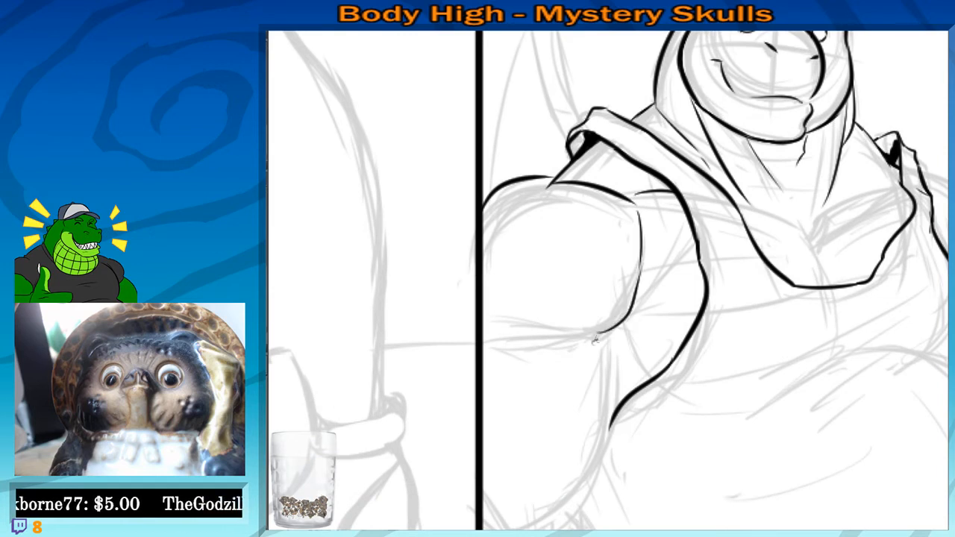
{"action": "key", "text": "ctrl+z"}
{"action": "mouse_move", "coordinate": [597, 335]}
{"action": "left_mouse_down"}
{"action": "mouse_move", "coordinate": [694, 263]}
{"action": "mouse_move", "coordinate": [664, 307]}
{"action": "mouse_move", "coordinate": [673, 301]}
{"action": "left_mouse_up"}
{"action": "left_click_drag", "start_coordinate": [678, 298], "coordinate": [696, 276]}
{"action": "mouse_move", "coordinate": [645, 347]}
{"action": "left_mouse_down"}
{"action": "mouse_move", "coordinate": [620, 337]}
{"action": "mouse_move", "coordinate": [619, 366]}
{"action": "left_mouse_up"}
{"action": "left_click_drag", "start_coordinate": [664, 282], "coordinate": [576, 319]}
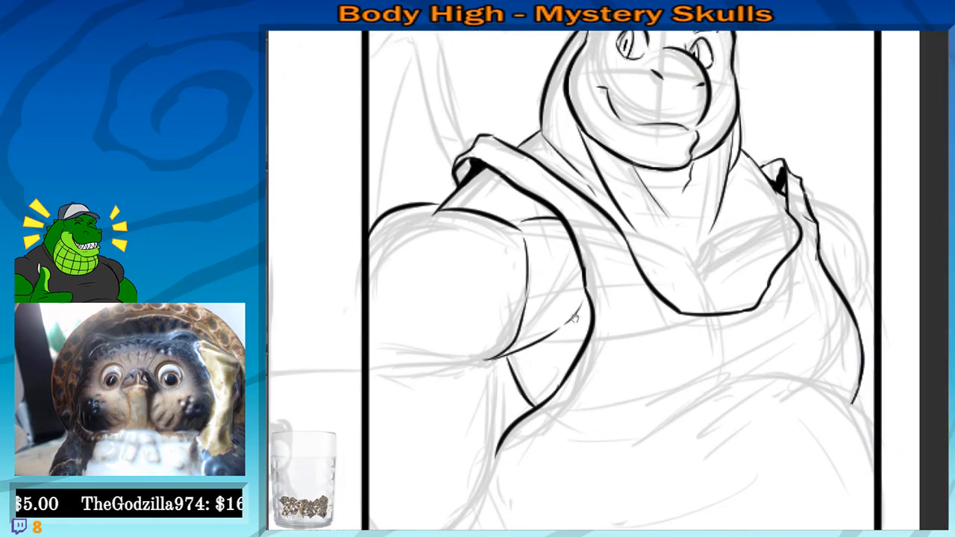
Ink the upper chest contours inside the neckline as two curves meeting at the centre, with a short cleft line below
{"action": "mouse_move", "coordinate": [622, 226]}
{"action": "left_mouse_down"}
{"action": "mouse_move", "coordinate": [692, 245]}
{"action": "mouse_move", "coordinate": [648, 234]}
{"action": "mouse_move", "coordinate": [688, 257]}
{"action": "left_mouse_up"}
{"action": "key", "text": "ctrl+z"}
{"action": "key", "text": "ctrl+z"}
{"action": "key", "text": "ctrl+z"}
{"action": "mouse_move", "coordinate": [608, 223]}
{"action": "left_mouse_down"}
{"action": "mouse_move", "coordinate": [699, 266]}
{"action": "mouse_move", "coordinate": [673, 278]}
{"action": "mouse_move", "coordinate": [679, 306]}
{"action": "left_mouse_up"}
{"action": "key", "text": "ctrl+z"}
{"action": "key", "text": "ctrl+z"}
{"action": "left_click_drag", "start_coordinate": [643, 242], "coordinate": [675, 291]}
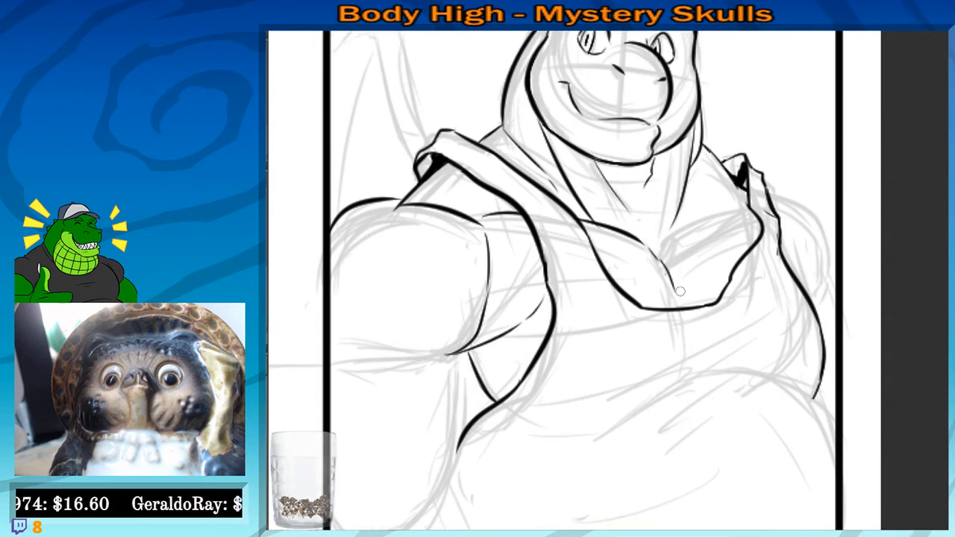
{"action": "mouse_move", "coordinate": [665, 254]}
{"action": "left_mouse_down"}
{"action": "mouse_move", "coordinate": [721, 207]}
{"action": "mouse_move", "coordinate": [662, 252]}
{"action": "left_mouse_up"}
{"action": "key", "text": "ctrl+z"}
{"action": "left_click_drag", "start_coordinate": [720, 252], "coordinate": [684, 259]}
Ink the right arm's inner line beside the armhole and a short stroke for the top of the right shoulder
{"action": "mouse_move", "coordinate": [744, 239]}
{"action": "left_mouse_down"}
{"action": "mouse_move", "coordinate": [773, 308]}
{"action": "mouse_move", "coordinate": [751, 300]}
{"action": "left_mouse_up"}
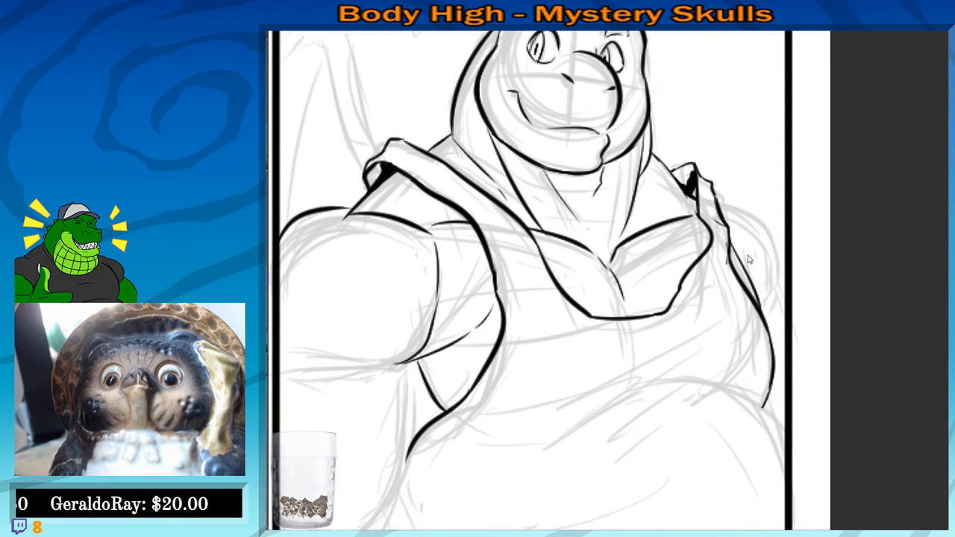
{"action": "key", "text": "ctrl+z"}
{"action": "left_click_drag", "start_coordinate": [728, 222], "coordinate": [755, 312]}
{"action": "key", "text": "ctrl+z"}
{"action": "left_click_drag", "start_coordinate": [726, 223], "coordinate": [758, 323]}
{"action": "key", "text": "ctrl+z"}
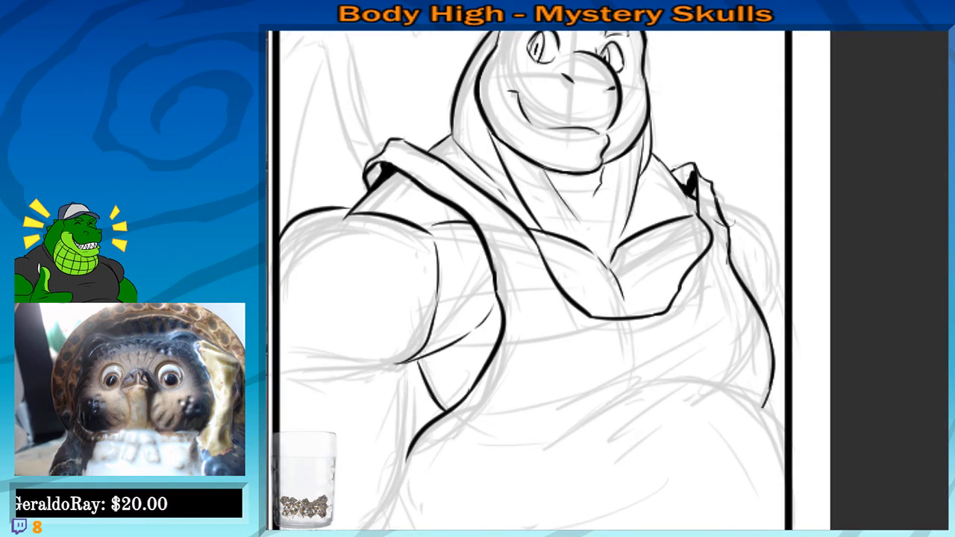
{"action": "mouse_move", "coordinate": [727, 220]}
{"action": "left_mouse_down"}
{"action": "mouse_move", "coordinate": [760, 308]}
{"action": "mouse_move", "coordinate": [756, 326]}
{"action": "left_mouse_up"}
{"action": "key", "text": "ctrl+z"}
{"action": "left_click_drag", "start_coordinate": [720, 208], "coordinate": [776, 278]}
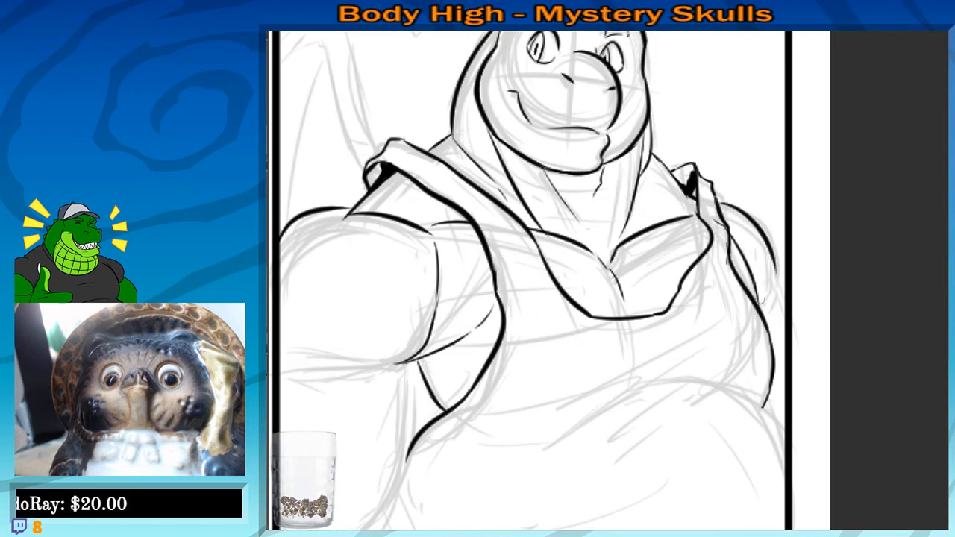
{"action": "key", "text": "ctrl+z"}
{"action": "left_click_drag", "start_coordinate": [717, 208], "coordinate": [739, 222]}
Ink the crease under the left upper arm, running from the armpit toward the panel border
{"action": "left_click_drag", "start_coordinate": [426, 350], "coordinate": [571, 283]}
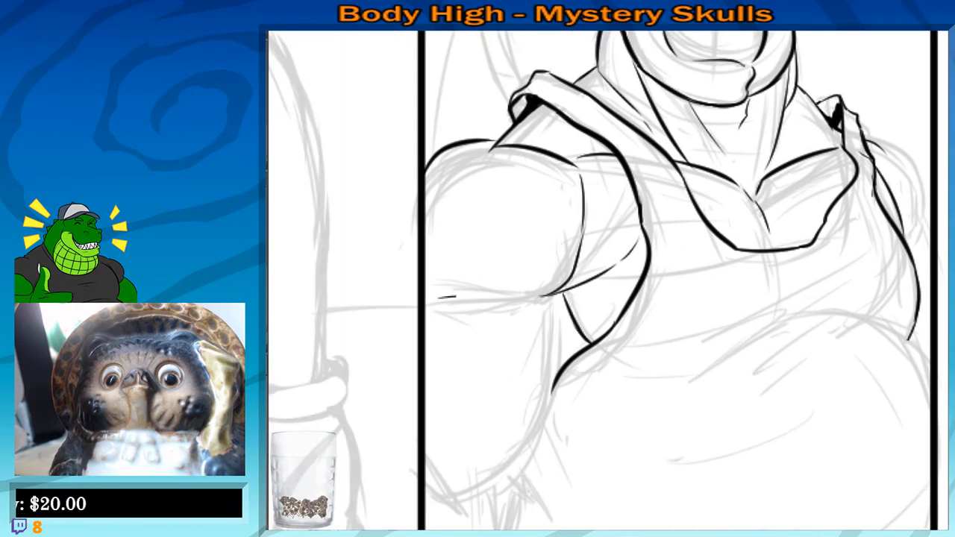
{"action": "mouse_move", "coordinate": [456, 296]}
{"action": "left_mouse_down"}
{"action": "mouse_move", "coordinate": [550, 303]}
{"action": "mouse_move", "coordinate": [554, 276]}
{"action": "mouse_move", "coordinate": [472, 270]}
{"action": "mouse_move", "coordinate": [450, 280]}
{"action": "left_mouse_up"}
{"action": "key", "text": "ctrl+z"}
{"action": "mouse_move", "coordinate": [530, 287]}
{"action": "left_mouse_down"}
{"action": "mouse_move", "coordinate": [543, 255]}
{"action": "mouse_move", "coordinate": [483, 240]}
{"action": "left_mouse_up"}
{"action": "key", "text": "ctrl+z"}
Ink the left arm's outer curve from the armpit past the tank top and around to its rounded lower end
{"action": "mouse_move", "coordinate": [541, 268]}
{"action": "left_mouse_down"}
{"action": "mouse_move", "coordinate": [539, 245]}
{"action": "mouse_move", "coordinate": [529, 391]}
{"action": "left_mouse_up"}
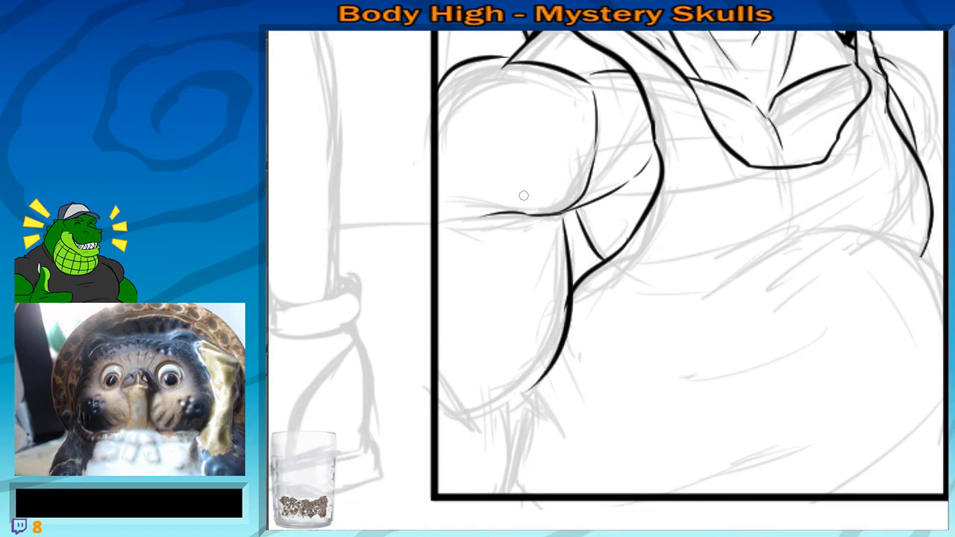
{"action": "key", "text": "ctrl+z"}
{"action": "mouse_move", "coordinate": [571, 212]}
{"action": "left_mouse_down"}
{"action": "mouse_move", "coordinate": [575, 278]}
{"action": "mouse_move", "coordinate": [500, 394]}
{"action": "left_mouse_up"}
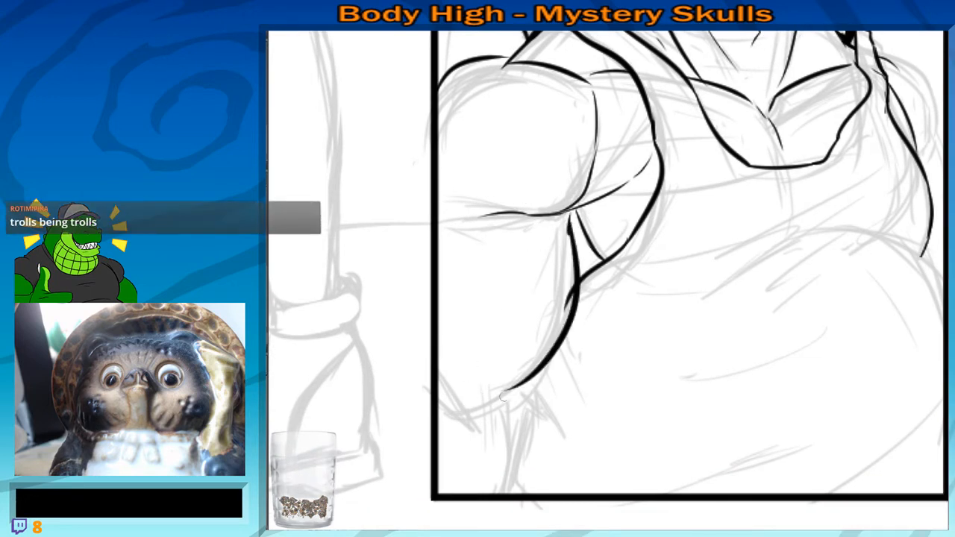
{"action": "key", "text": "ctrl+z"}
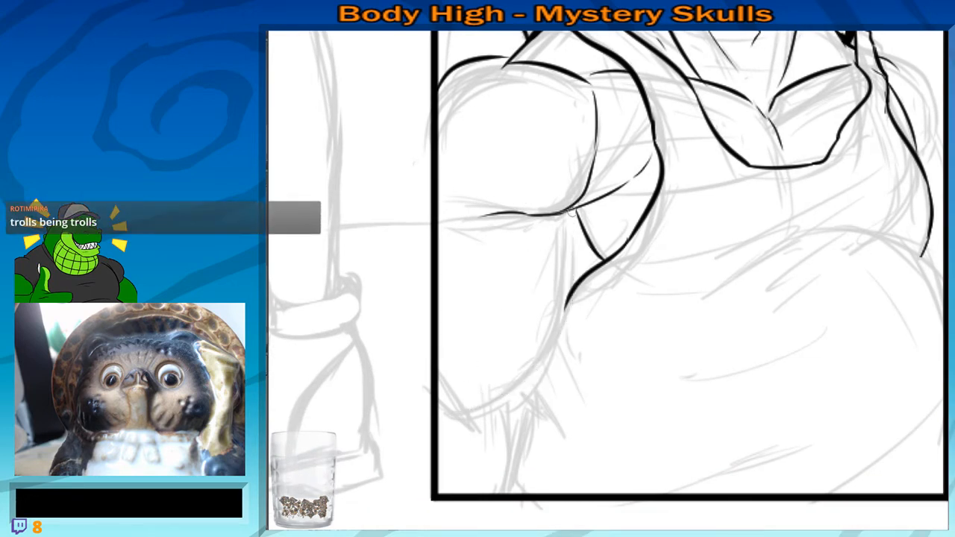
{"action": "left_click_drag", "start_coordinate": [571, 213], "coordinate": [516, 394]}
{"action": "mouse_move", "coordinate": [453, 410]}
{"action": "left_mouse_down"}
{"action": "mouse_move", "coordinate": [535, 358]}
{"action": "mouse_move", "coordinate": [468, 407]}
{"action": "mouse_move", "coordinate": [539, 376]}
{"action": "left_mouse_up"}
{"action": "key", "text": "ctrl+z"}
{"action": "left_click_drag", "start_coordinate": [554, 312], "coordinate": [545, 320]}
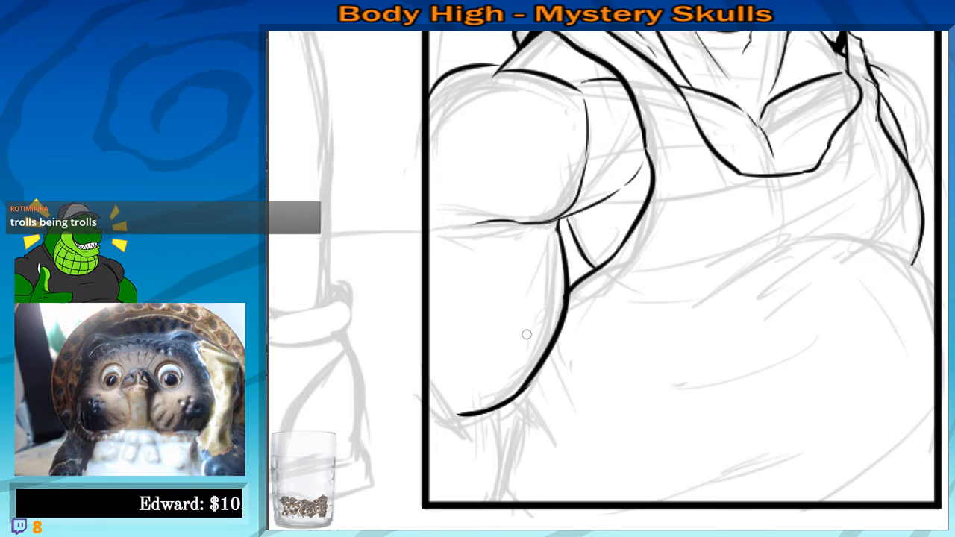
Extend the crease under the left upper arm out to the panel's left border
{"action": "mouse_move", "coordinate": [428, 235]}
{"action": "left_mouse_down"}
{"action": "mouse_move", "coordinate": [499, 222]}
{"action": "mouse_move", "coordinate": [545, 283]}
{"action": "left_mouse_up"}
{"action": "key", "text": "ctrl+z"}
{"action": "mouse_move", "coordinate": [456, 282]}
{"action": "left_mouse_down"}
{"action": "mouse_move", "coordinate": [509, 265]}
{"action": "mouse_move", "coordinate": [506, 383]}
{"action": "left_mouse_up"}
{"action": "scroll", "coordinate": [506, 432], "scroll_direction": "down", "scroll_amount": 4}
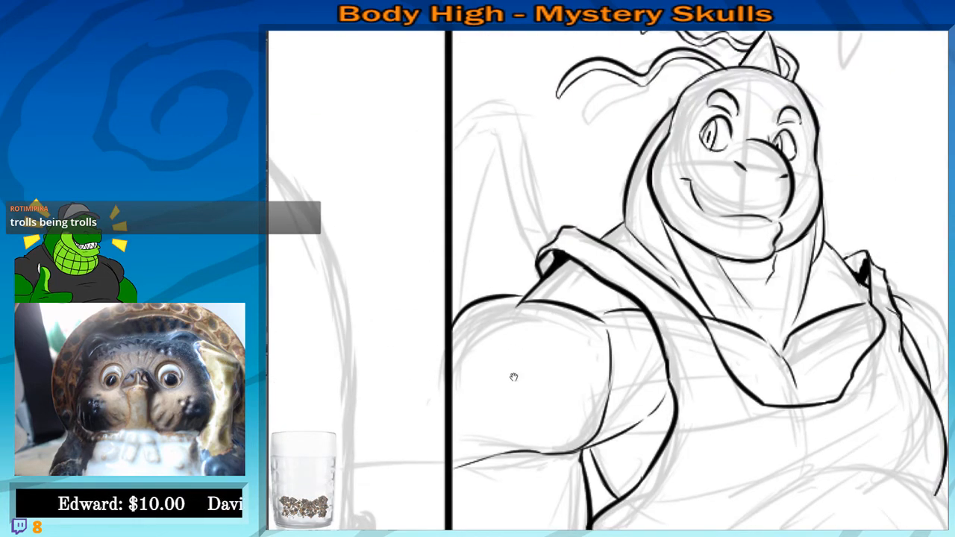
Ink the short diagonal at the left arm's lower end and the curved line descending from it to the panel's bottom border
{"action": "left_click_drag", "start_coordinate": [503, 500], "coordinate": [482, 316]}
{"action": "left_click_drag", "start_coordinate": [476, 367], "coordinate": [537, 283]}
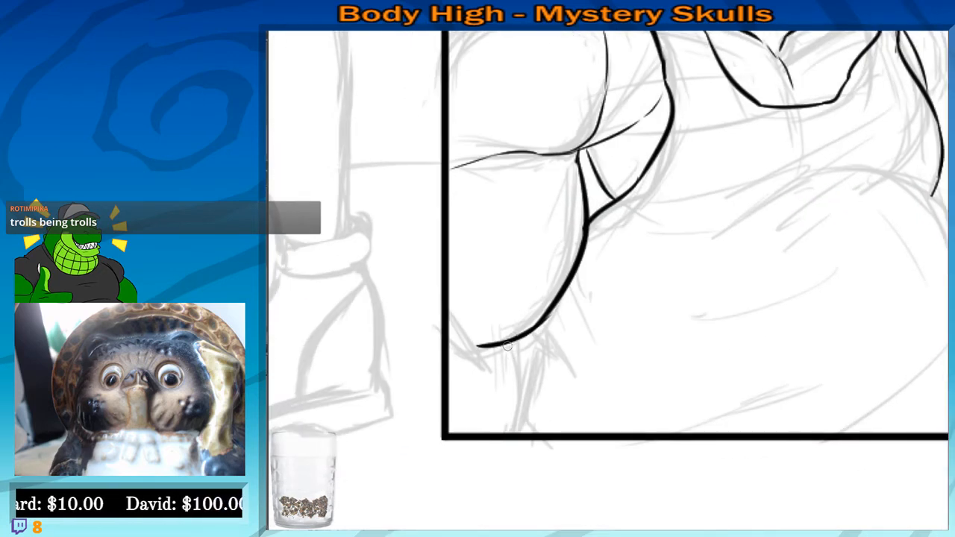
{"action": "mouse_move", "coordinate": [507, 347]}
{"action": "left_mouse_down"}
{"action": "mouse_move", "coordinate": [508, 367]}
{"action": "mouse_move", "coordinate": [499, 360]}
{"action": "mouse_move", "coordinate": [514, 433]}
{"action": "left_mouse_up"}
{"action": "key", "text": "ctrl+z"}
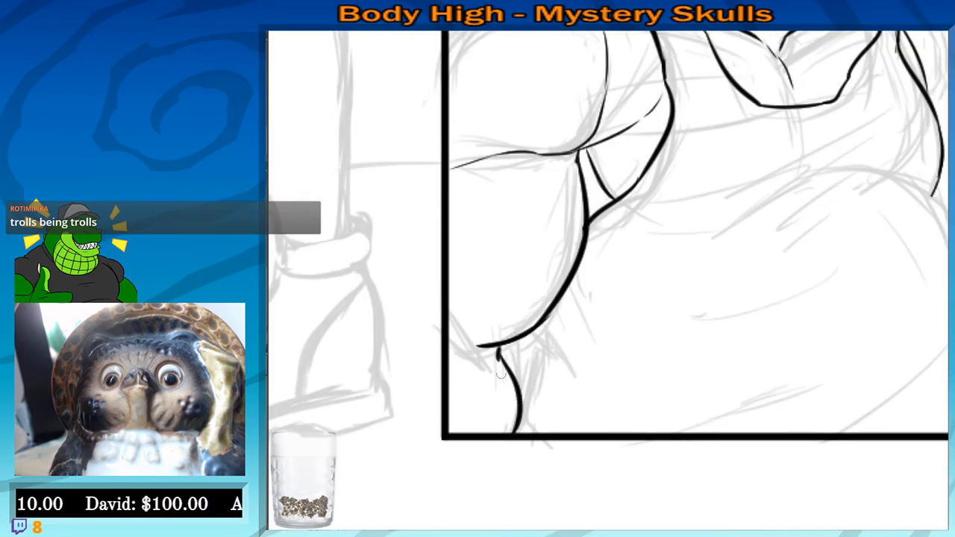
{"action": "left_click_drag", "start_coordinate": [447, 305], "coordinate": [475, 361]}
{"action": "key", "text": "ctrl+z"}
{"action": "left_click_drag", "start_coordinate": [449, 307], "coordinate": [478, 352]}
{"action": "left_click_drag", "start_coordinate": [485, 370], "coordinate": [485, 381]}
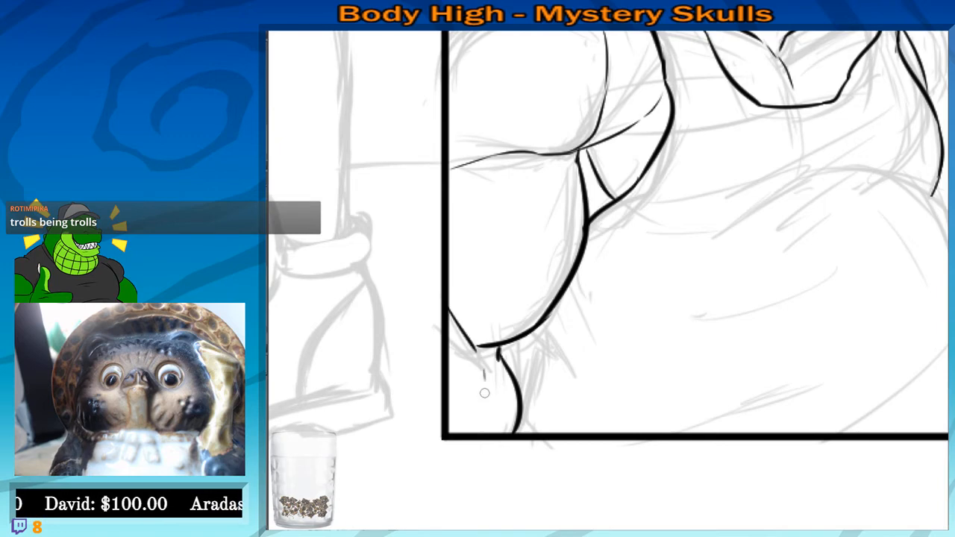
Ink the bold diagonal fold beneath the chest on the tank top, plus thinner wrinkle strokes alongside it
{"action": "left_click_drag", "start_coordinate": [547, 346], "coordinate": [513, 362]}
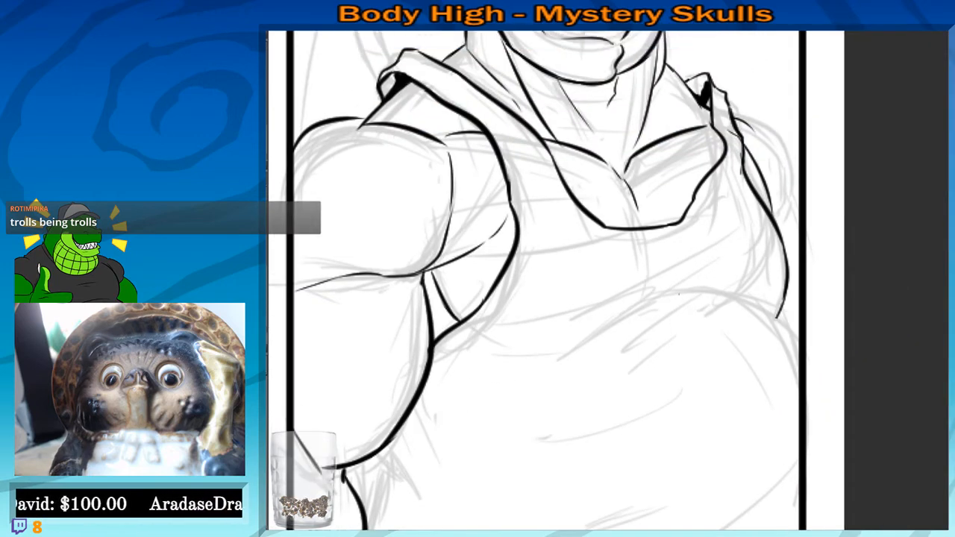
{"action": "mouse_move", "coordinate": [652, 302]}
{"action": "left_mouse_down"}
{"action": "mouse_move", "coordinate": [718, 271]}
{"action": "mouse_move", "coordinate": [479, 382]}
{"action": "left_mouse_up"}
{"action": "key", "text": "ctrl+z"}
{"action": "key", "text": "ctrl+z"}
{"action": "mouse_move", "coordinate": [718, 262]}
{"action": "left_mouse_down"}
{"action": "mouse_move", "coordinate": [645, 301]}
{"action": "mouse_move", "coordinate": [527, 399]}
{"action": "left_mouse_up"}
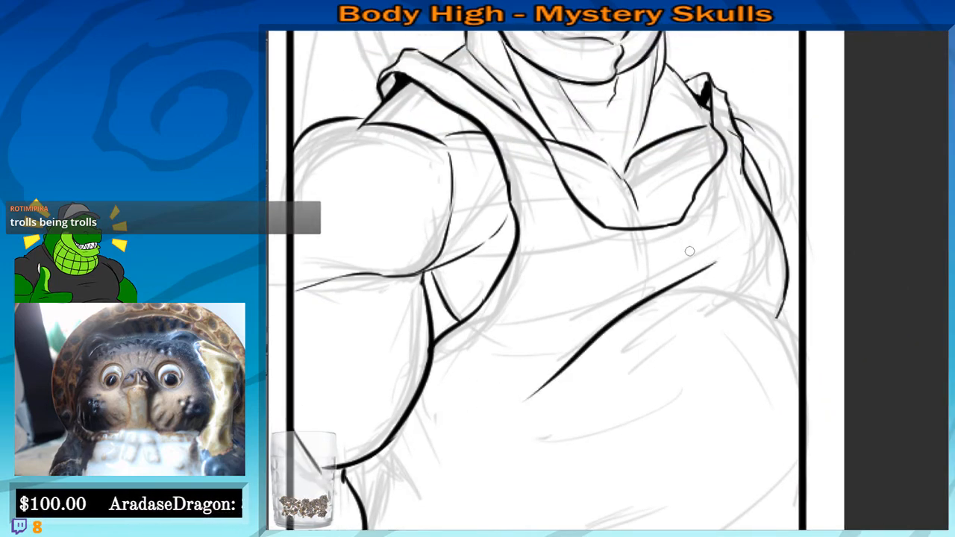
{"action": "left_click_drag", "start_coordinate": [687, 256], "coordinate": [516, 334]}
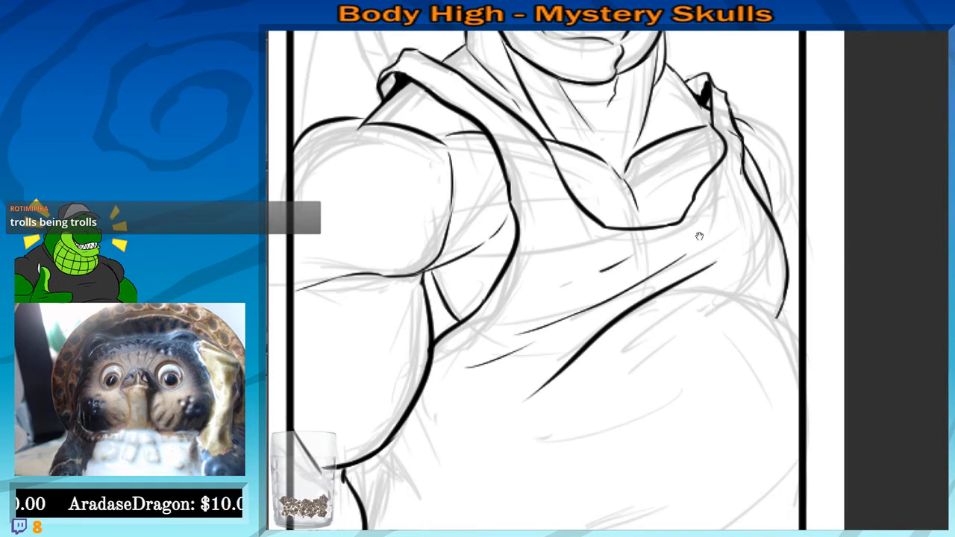
Add thin muscle lines to the chest inside the neckline and to the skin within the left armhole
{"action": "mouse_move", "coordinate": [685, 269]}
{"action": "left_mouse_down"}
{"action": "mouse_move", "coordinate": [633, 334]}
{"action": "mouse_move", "coordinate": [637, 378]}
{"action": "left_mouse_up"}
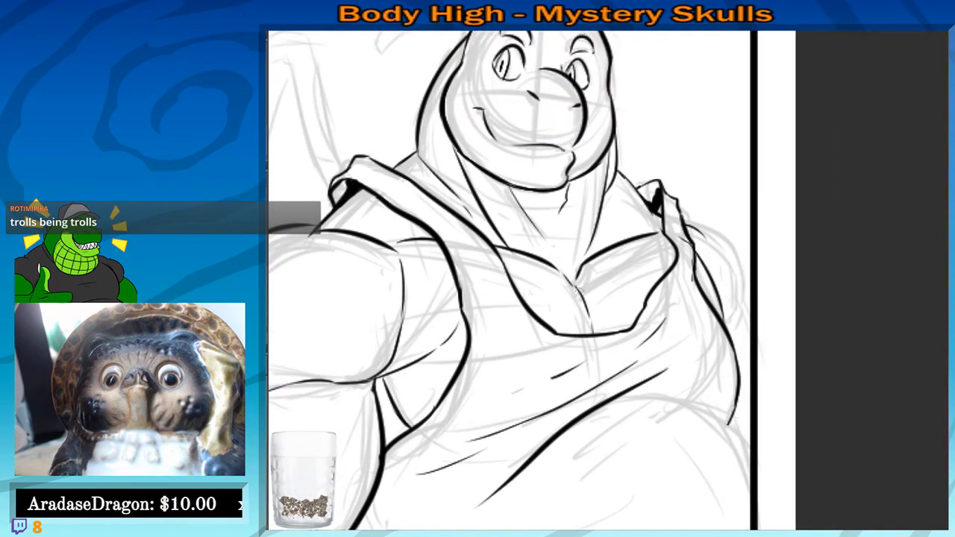
{"action": "left_click_drag", "start_coordinate": [593, 294], "coordinate": [658, 259]}
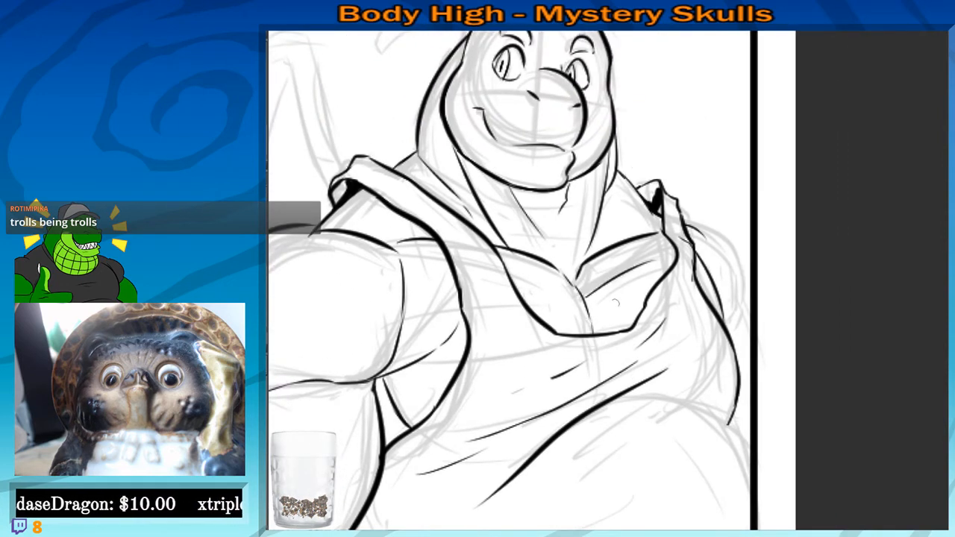
{"action": "left_click_drag", "start_coordinate": [594, 328], "coordinate": [640, 310]}
{"action": "left_click_drag", "start_coordinate": [520, 279], "coordinate": [562, 289]}
{"action": "left_click_drag", "start_coordinate": [401, 286], "coordinate": [453, 284]}
{"action": "key", "text": "ctrl+z"}
{"action": "left_click_drag", "start_coordinate": [393, 349], "coordinate": [452, 353]}
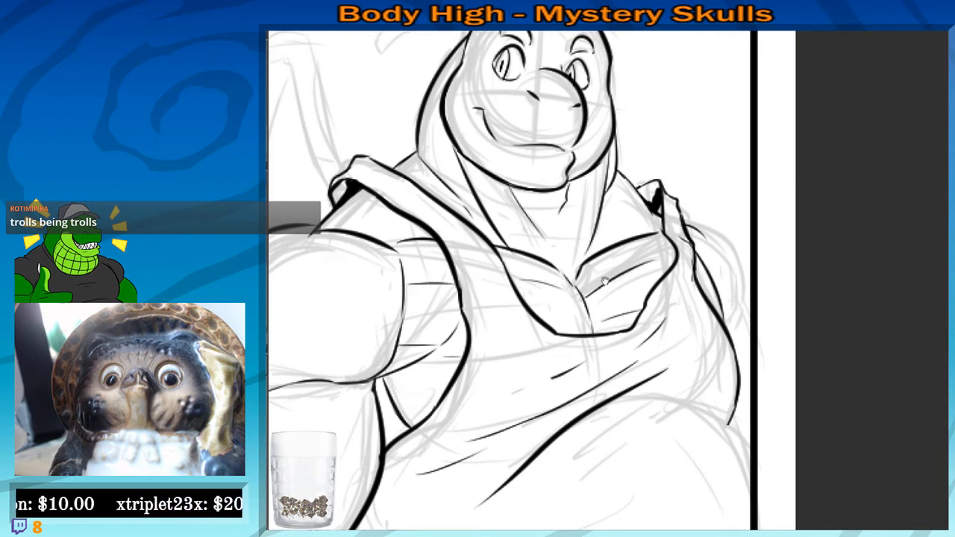
Fill the narrow gap between the left arm and torso below the armpit with black
{"action": "left_click_drag", "start_coordinate": [583, 335], "coordinate": [590, 354]}
{"action": "mouse_move", "coordinate": [412, 417]}
{"action": "left_mouse_down"}
{"action": "mouse_move", "coordinate": [507, 307]}
{"action": "mouse_move", "coordinate": [503, 340]}
{"action": "left_mouse_up"}
{"action": "left_click_drag", "start_coordinate": [499, 294], "coordinate": [509, 318]}
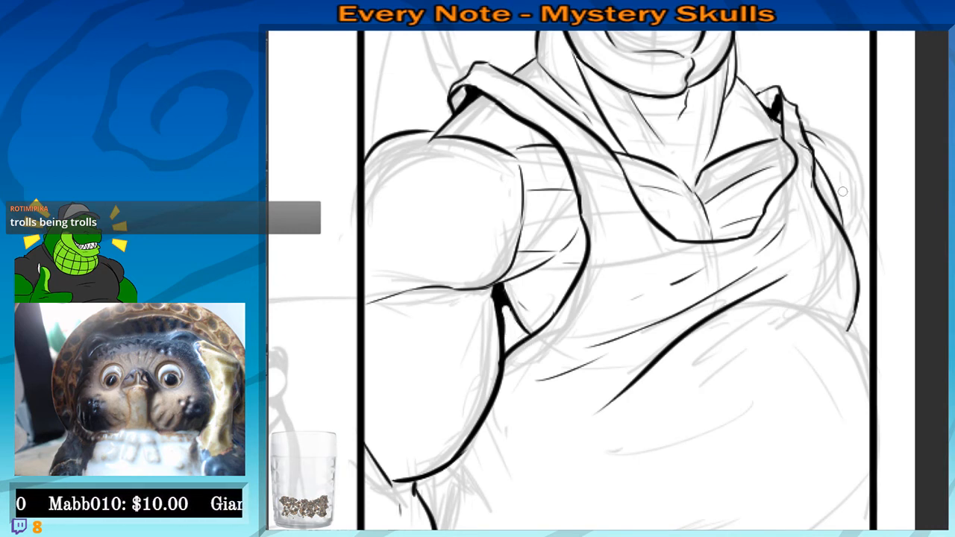
Ink the rounded outer contour of the right shoulder, from beside the tank top strap toward the panel border
{"action": "left_click_drag", "start_coordinate": [843, 192], "coordinate": [733, 265]}
{"action": "left_click_drag", "start_coordinate": [694, 203], "coordinate": [748, 256]}
{"action": "key", "text": "ctrl+z"}
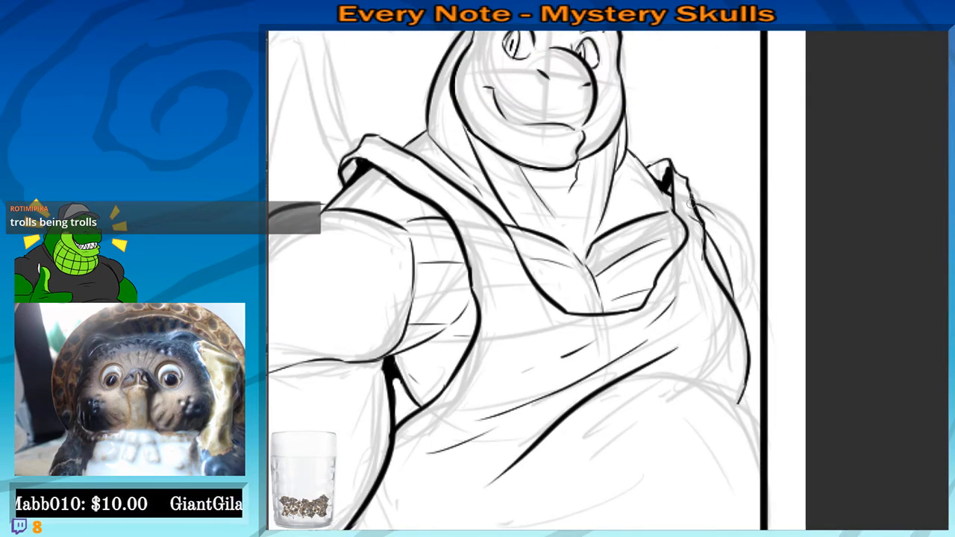
{"action": "mouse_move", "coordinate": [694, 204]}
{"action": "left_mouse_down"}
{"action": "mouse_move", "coordinate": [757, 273]}
{"action": "mouse_move", "coordinate": [750, 297]}
{"action": "mouse_move", "coordinate": [744, 267]}
{"action": "mouse_move", "coordinate": [730, 272]}
{"action": "mouse_move", "coordinate": [709, 195]}
{"action": "left_mouse_up"}
{"action": "key", "text": "ctrl+z"}
{"action": "mouse_move", "coordinate": [686, 287]}
{"action": "left_mouse_down"}
{"action": "mouse_move", "coordinate": [717, 334]}
{"action": "mouse_move", "coordinate": [729, 386]}
{"action": "left_mouse_up"}
{"action": "key", "text": "ctrl+z"}
{"action": "left_click_drag", "start_coordinate": [685, 367], "coordinate": [686, 346]}
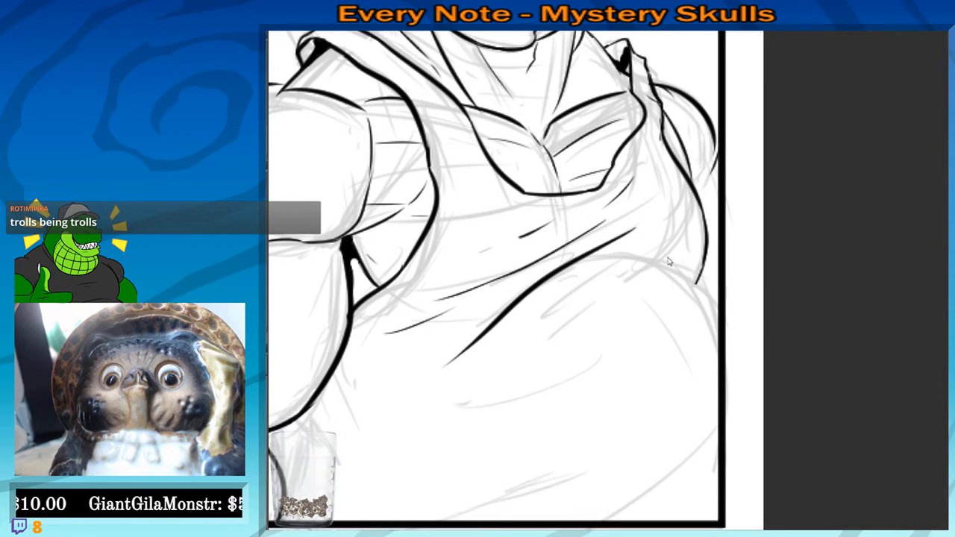
Ink the belly's upper curve from below the right side of the chest to the panel's right border
{"action": "left_click_drag", "start_coordinate": [651, 263], "coordinate": [735, 329]}
{"action": "key", "text": "ctrl+z"}
{"action": "left_click_drag", "start_coordinate": [641, 263], "coordinate": [727, 316]}
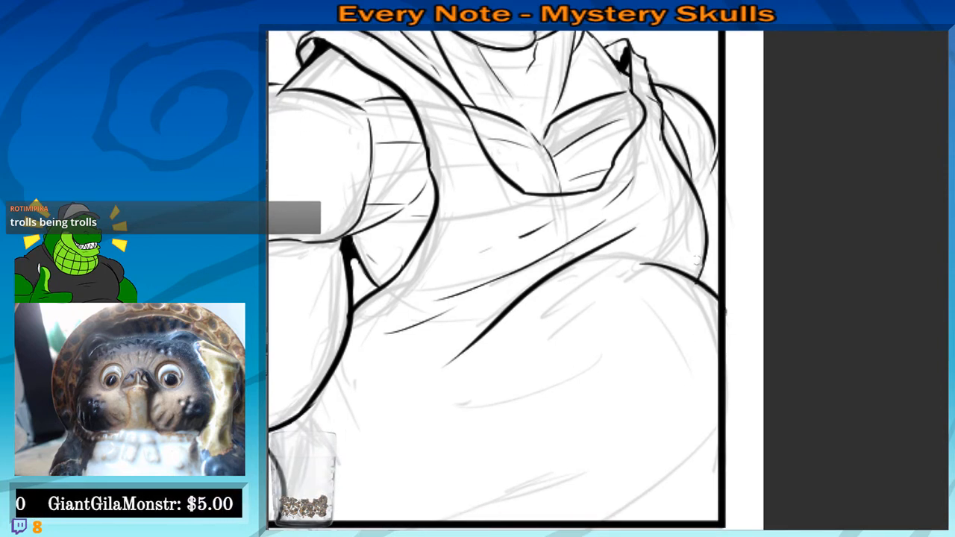
{"action": "mouse_move", "coordinate": [688, 477]}
{"action": "left_mouse_down"}
{"action": "mouse_move", "coordinate": [701, 350]}
{"action": "mouse_move", "coordinate": [719, 307]}
{"action": "left_mouse_up"}
{"action": "left_click_drag", "start_coordinate": [751, 312], "coordinate": [720, 361]}
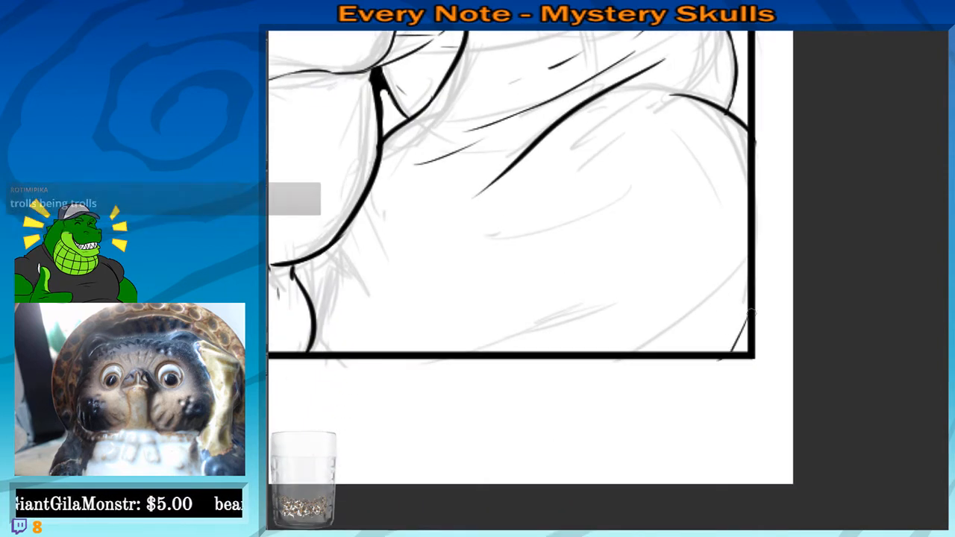
{"action": "key", "text": "ctrl+z"}
Ink the shirt edge beside the left elbow, with a bold diagonal fold and a thin wrinkle extending across the lower belly
{"action": "mouse_move", "coordinate": [496, 312]}
{"action": "left_mouse_down"}
{"action": "mouse_move", "coordinate": [637, 350]}
{"action": "mouse_move", "coordinate": [650, 388]}
{"action": "left_mouse_up"}
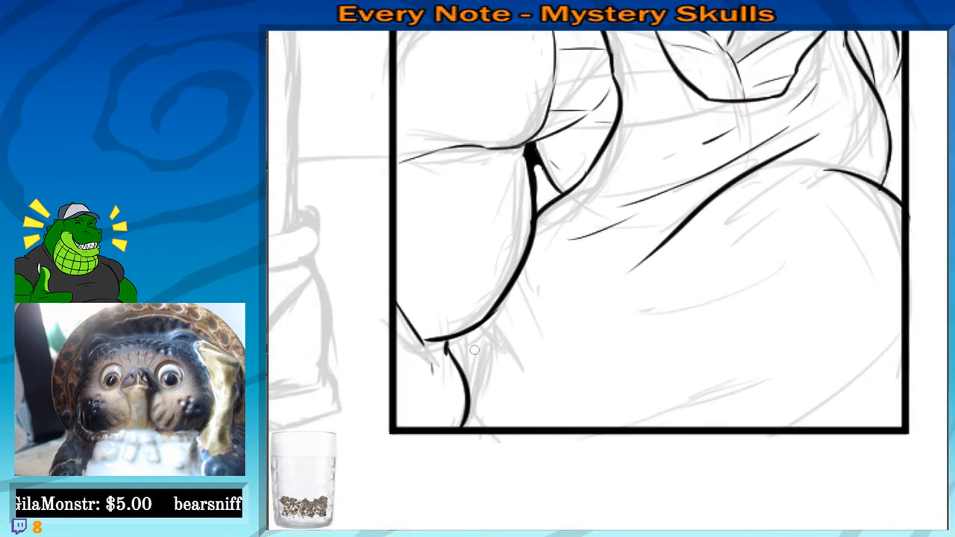
{"action": "left_click_drag", "start_coordinate": [470, 334], "coordinate": [565, 380]}
{"action": "left_click_drag", "start_coordinate": [513, 341], "coordinate": [590, 360]}
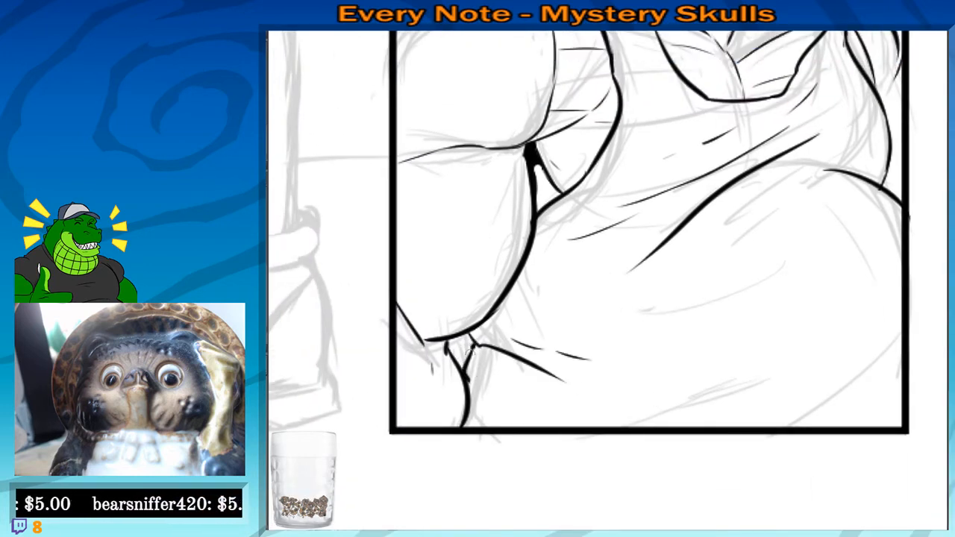
Add a thin muscle line inside the left armhole and extend the right shoulder's outline downward along the panel border
{"action": "left_click_drag", "start_coordinate": [605, 234], "coordinate": [529, 457]}
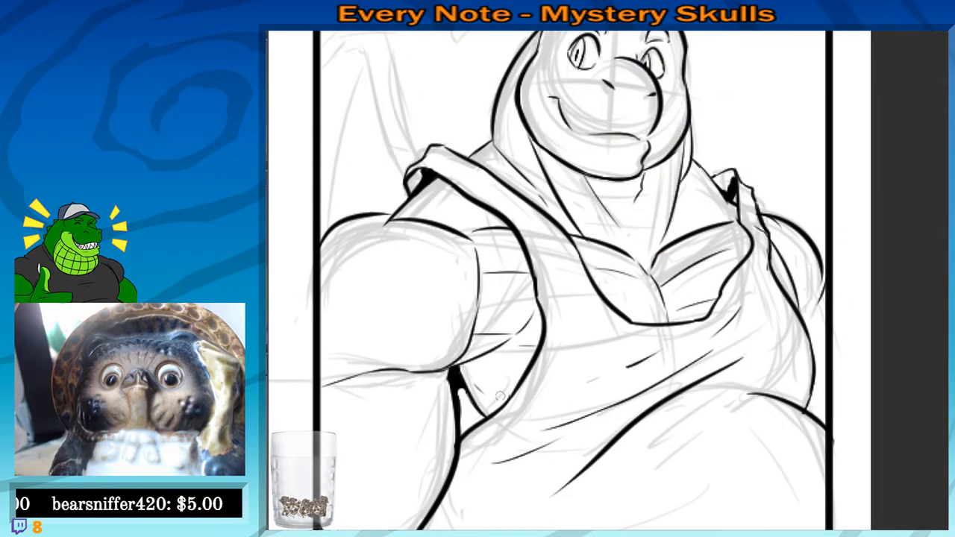
{"action": "left_click_drag", "start_coordinate": [475, 386], "coordinate": [512, 395]}
{"action": "left_click_drag", "start_coordinate": [703, 331], "coordinate": [585, 308]}
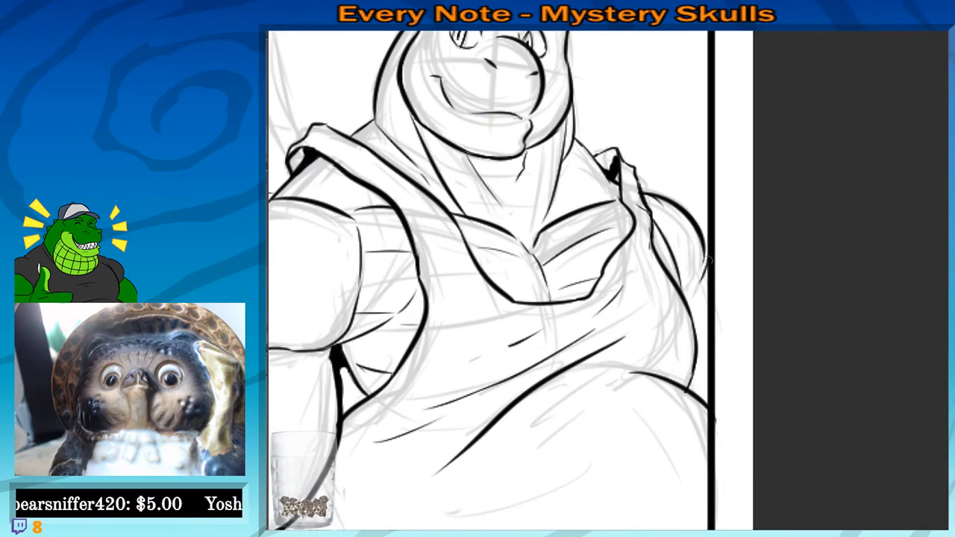
{"action": "left_click_drag", "start_coordinate": [707, 254], "coordinate": [700, 282]}
{"action": "left_click_drag", "start_coordinate": [700, 315], "coordinate": [706, 320]}
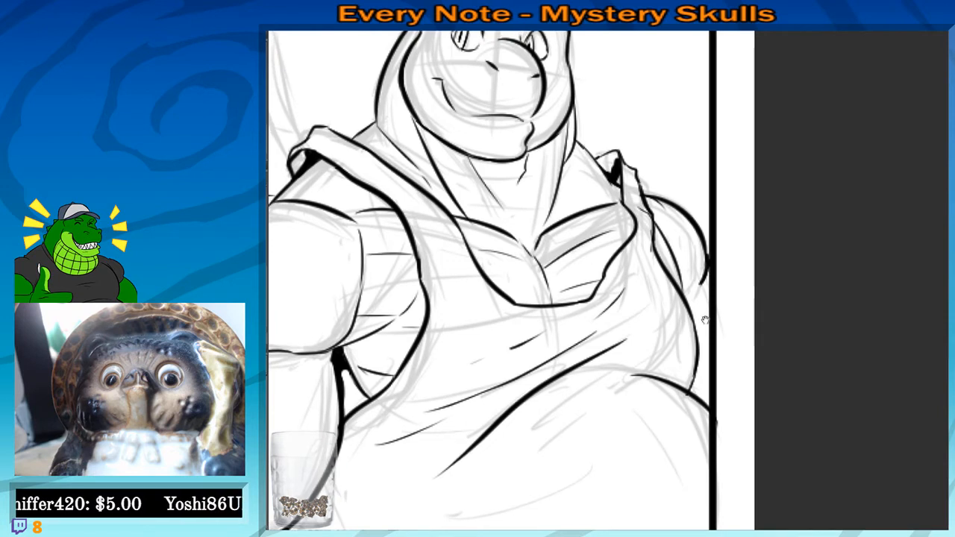
Fill the narrow gap between the torso's right side, the belly and the panel border with black
{"action": "mouse_move", "coordinate": [726, 358]}
{"action": "left_mouse_down"}
{"action": "mouse_move", "coordinate": [708, 353]}
{"action": "mouse_move", "coordinate": [677, 385]}
{"action": "mouse_move", "coordinate": [690, 398]}
{"action": "mouse_move", "coordinate": [688, 345]}
{"action": "left_mouse_up"}
{"action": "mouse_move", "coordinate": [680, 378]}
{"action": "left_mouse_down"}
{"action": "mouse_move", "coordinate": [681, 362]}
{"action": "mouse_move", "coordinate": [685, 379]}
{"action": "mouse_move", "coordinate": [628, 313]}
{"action": "left_mouse_up"}
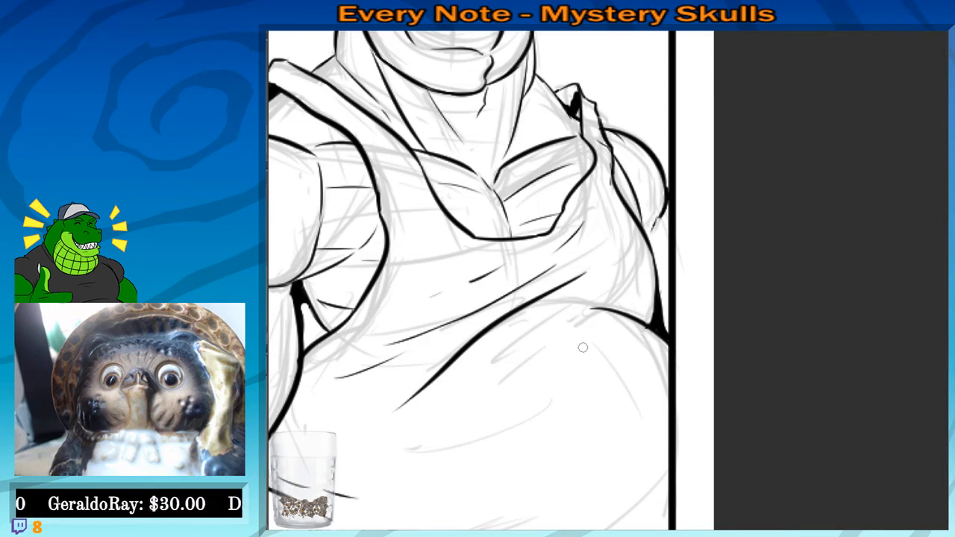
{"action": "left_click_drag", "start_coordinate": [582, 348], "coordinate": [596, 406]}
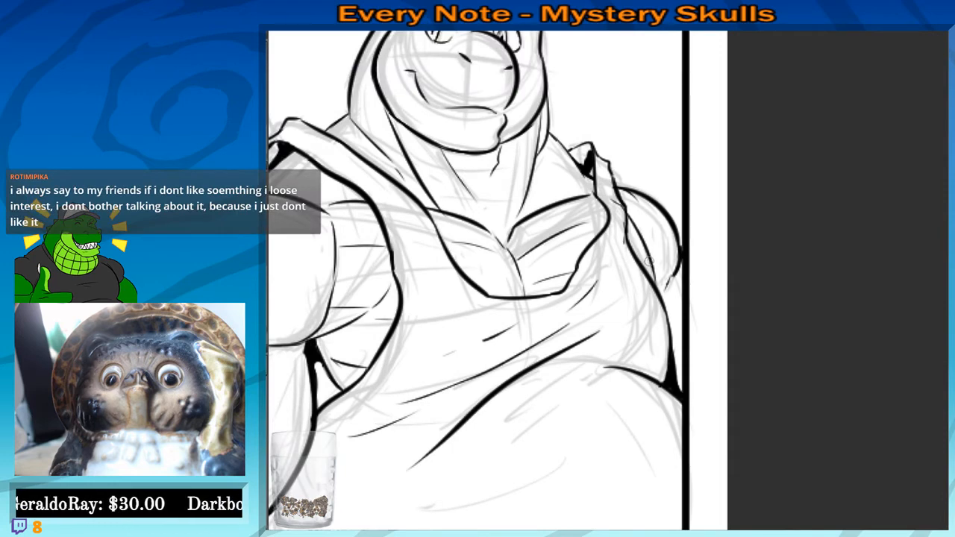
{"action": "scroll", "coordinate": [567, 340], "scroll_direction": "down", "scroll_amount": 6}
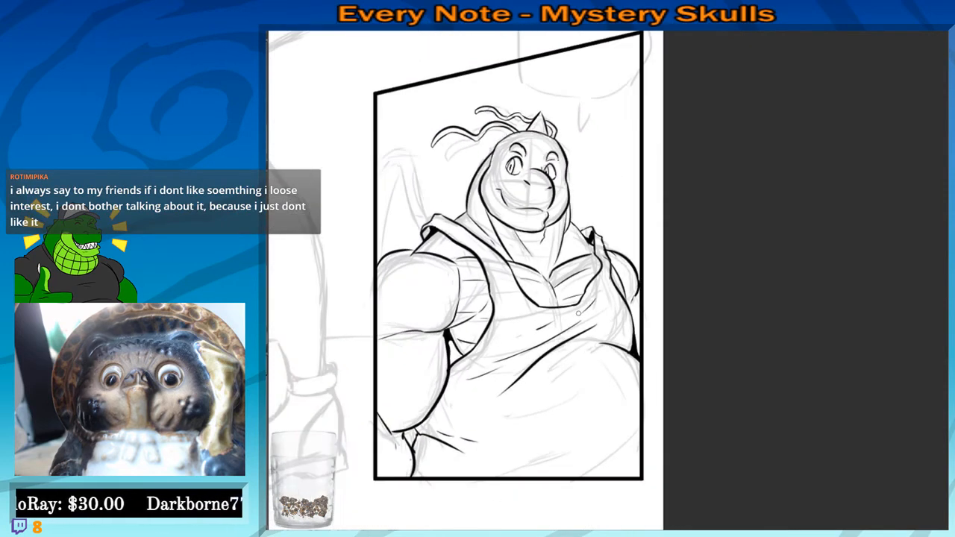
Ink a thin tapering curve along the belly's underside near the panel's lower right corner
{"action": "left_click_drag", "start_coordinate": [505, 348], "coordinate": [544, 283]}
{"action": "scroll", "coordinate": [495, 263], "scroll_direction": "up", "scroll_amount": 2}
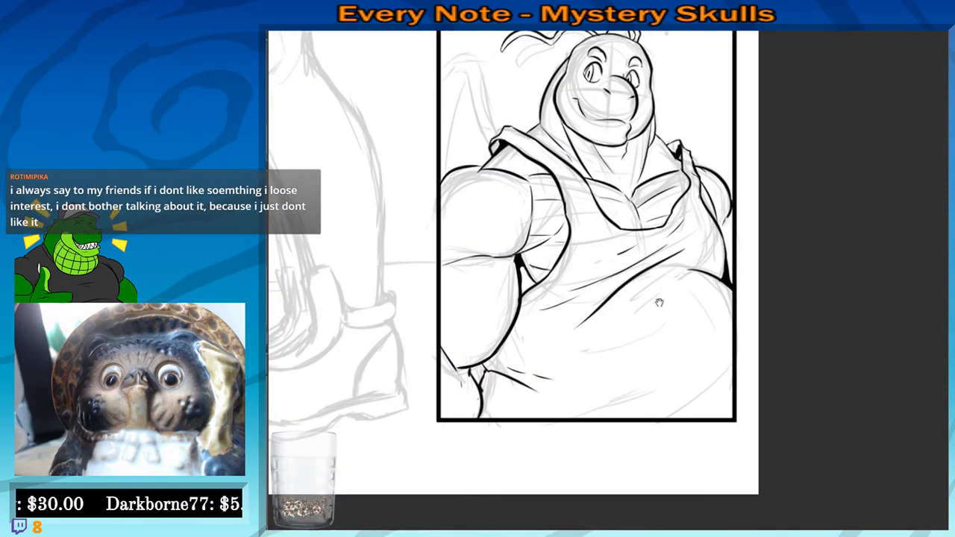
{"action": "mouse_move", "coordinate": [659, 303]}
{"action": "left_mouse_down"}
{"action": "mouse_move", "coordinate": [656, 258]}
{"action": "mouse_move", "coordinate": [596, 353]}
{"action": "left_mouse_up"}
{"action": "key", "text": "ctrl+z"}
{"action": "left_click_drag", "start_coordinate": [713, 330], "coordinate": [615, 364]}
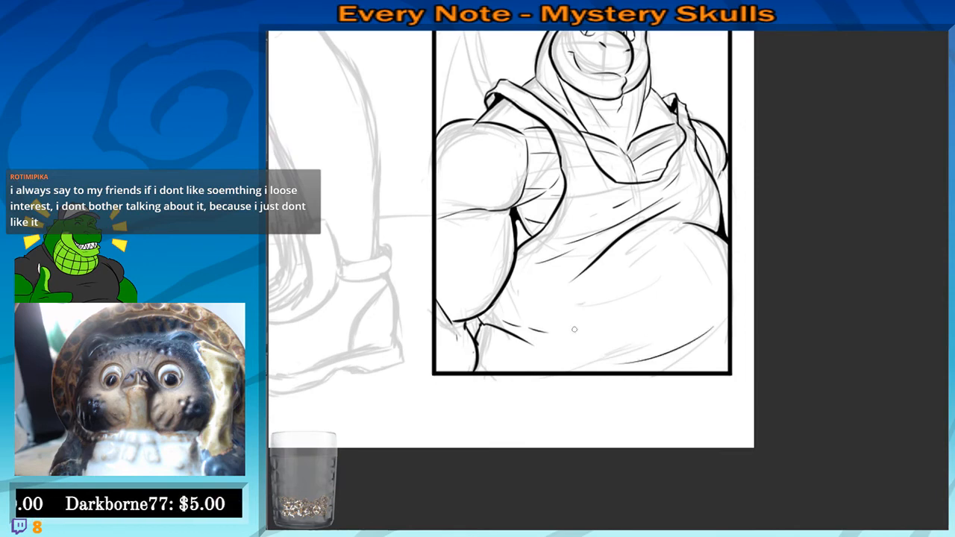
{"action": "left_click_drag", "start_coordinate": [669, 283], "coordinate": [692, 469]}
Ink a diagonal tendon line on the neck and thin horizontal lines across the throat below the chin
{"action": "scroll", "coordinate": [540, 494], "scroll_direction": "up", "scroll_amount": 5}
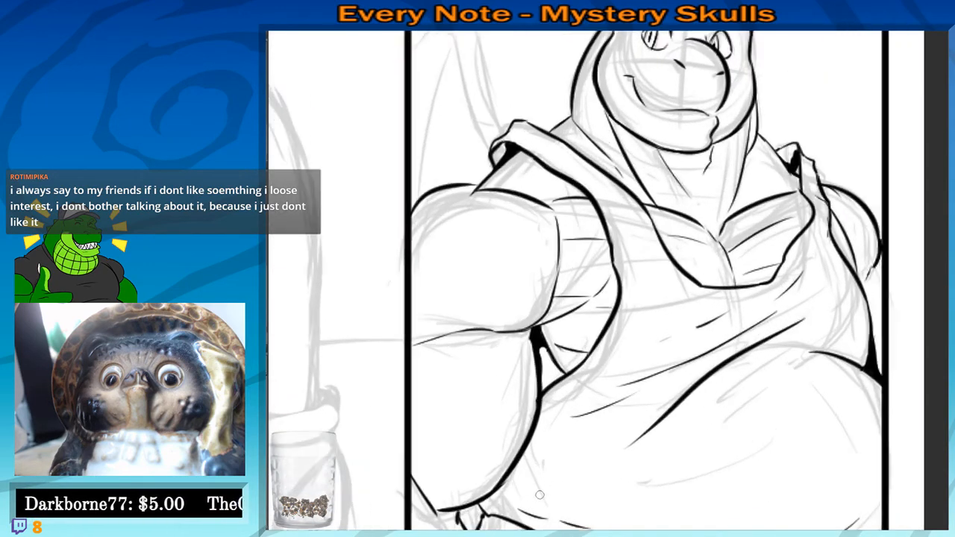
{"action": "left_click_drag", "start_coordinate": [688, 206], "coordinate": [534, 369]}
{"action": "scroll", "coordinate": [506, 354], "scroll_direction": "up", "scroll_amount": 3}
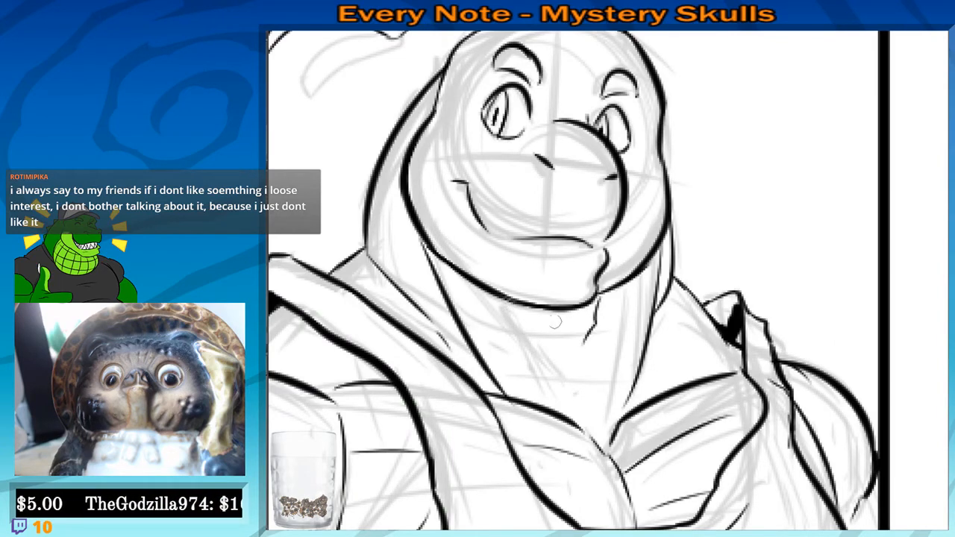
{"action": "left_click_drag", "start_coordinate": [521, 380], "coordinate": [512, 366]}
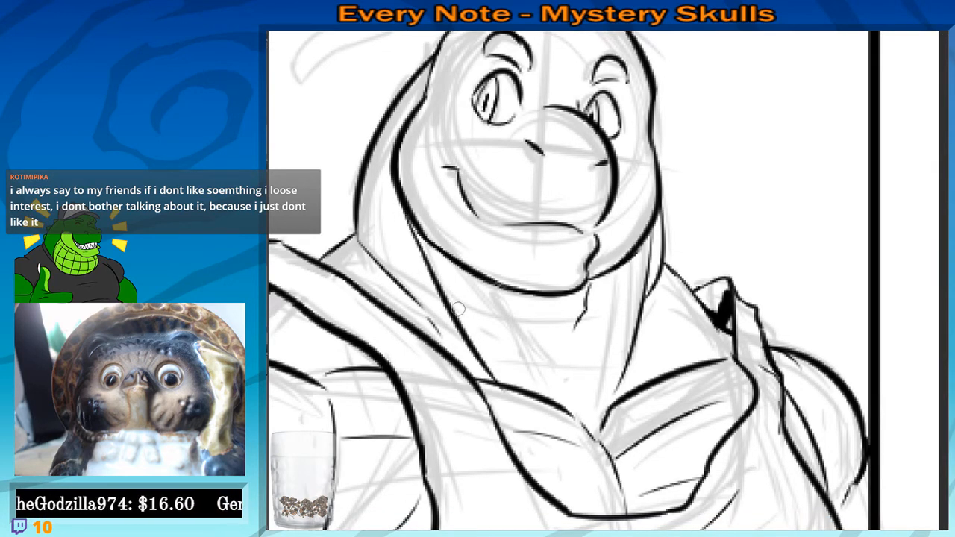
{"action": "left_click_drag", "start_coordinate": [492, 300], "coordinate": [545, 385]}
{"action": "key", "text": "ctrl+z"}
{"action": "left_click_drag", "start_coordinate": [483, 282], "coordinate": [535, 376]}
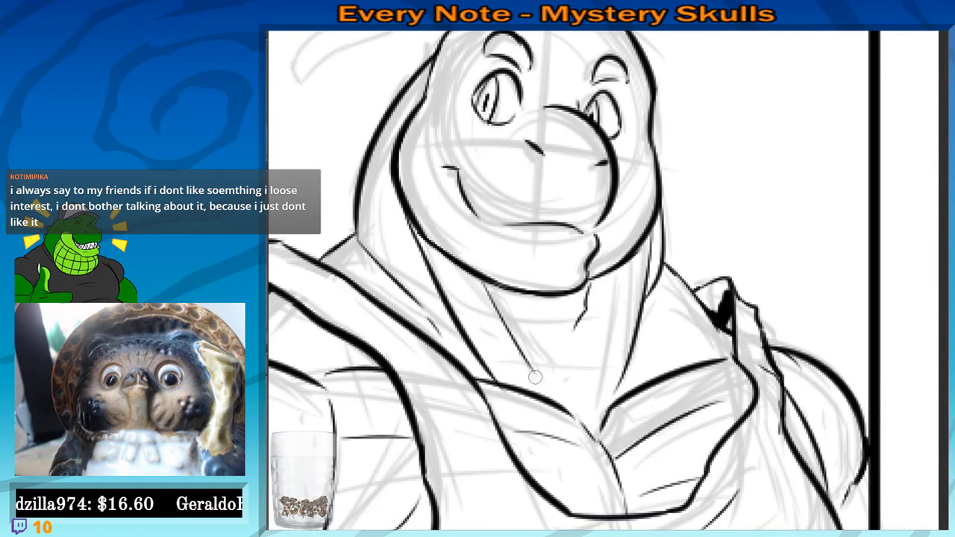
{"action": "mouse_move", "coordinate": [488, 304]}
{"action": "left_mouse_down"}
{"action": "mouse_move", "coordinate": [665, 298]}
{"action": "mouse_move", "coordinate": [718, 270]}
{"action": "left_mouse_up"}
{"action": "left_click_drag", "start_coordinate": [640, 321], "coordinate": [621, 303]}
{"action": "mouse_move", "coordinate": [531, 332]}
{"action": "left_mouse_down"}
{"action": "mouse_move", "coordinate": [632, 321]}
{"action": "mouse_move", "coordinate": [685, 302]}
{"action": "left_mouse_up"}
{"action": "left_click_drag", "start_coordinate": [567, 359], "coordinate": [681, 351]}
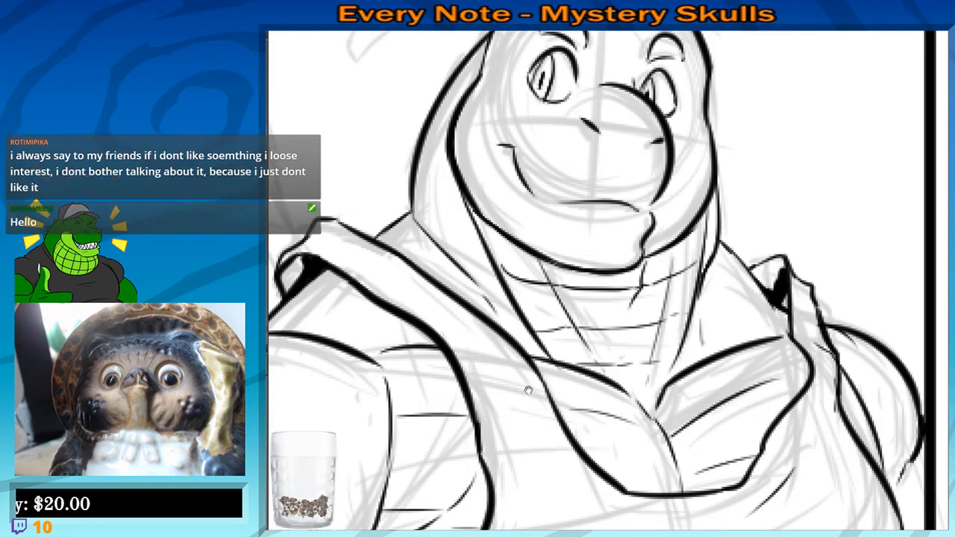
Ink the arched top of the wing behind the left shoulder, starting at the panel's left border
{"action": "scroll", "coordinate": [700, 337], "scroll_direction": "down", "scroll_amount": 4}
{"action": "scroll", "coordinate": [600, 302], "scroll_direction": "up", "scroll_amount": 4}
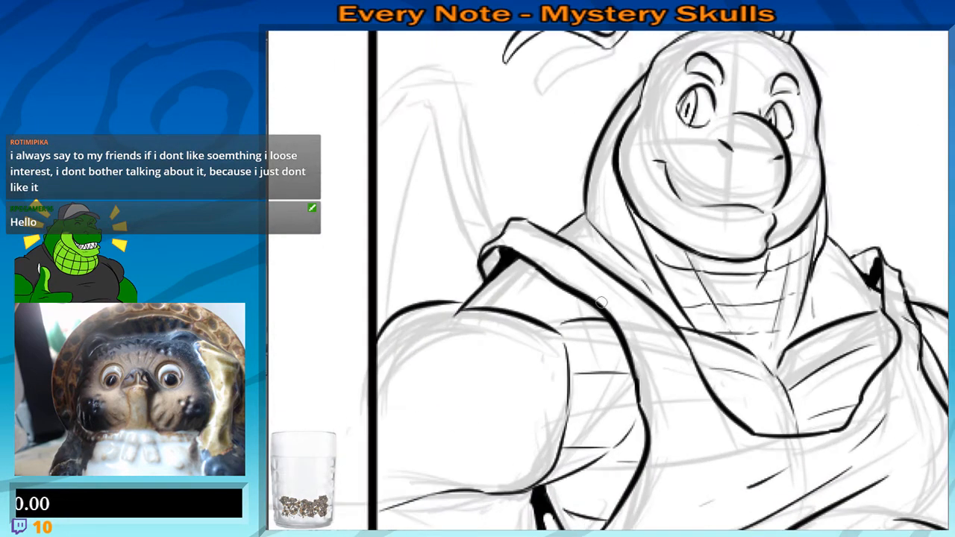
{"action": "scroll", "coordinate": [587, 353], "scroll_direction": "up", "scroll_amount": 2}
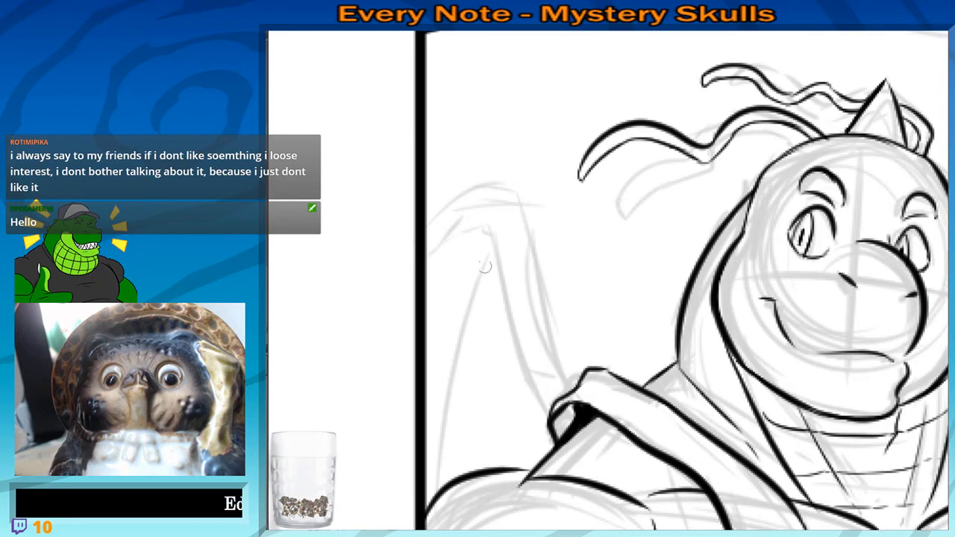
{"action": "scroll", "coordinate": [448, 198], "scroll_direction": "down", "scroll_amount": 2}
{"action": "scroll", "coordinate": [448, 198], "scroll_direction": "down", "scroll_amount": 2}
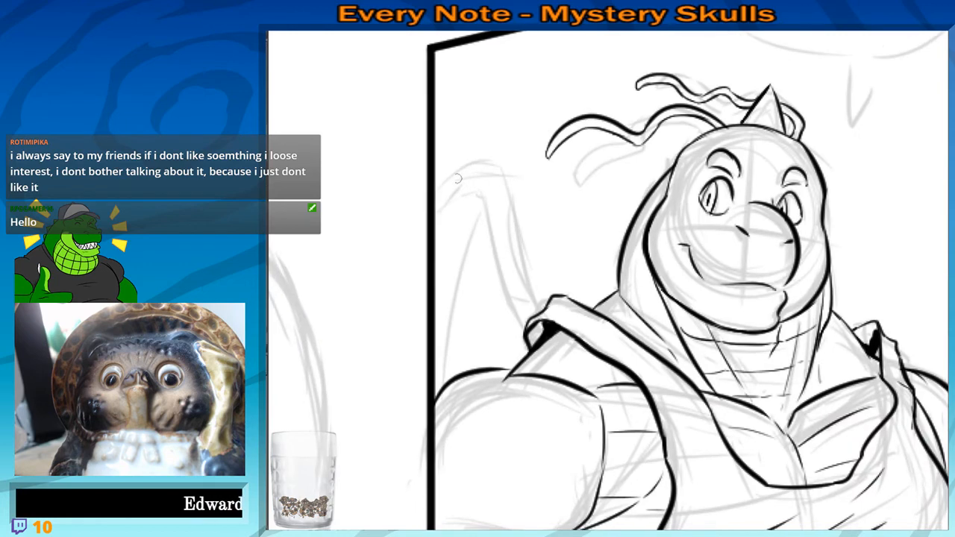
{"action": "left_click_drag", "start_coordinate": [439, 187], "coordinate": [499, 164]}
{"action": "scroll", "coordinate": [499, 231], "scroll_direction": "down", "scroll_amount": 1}
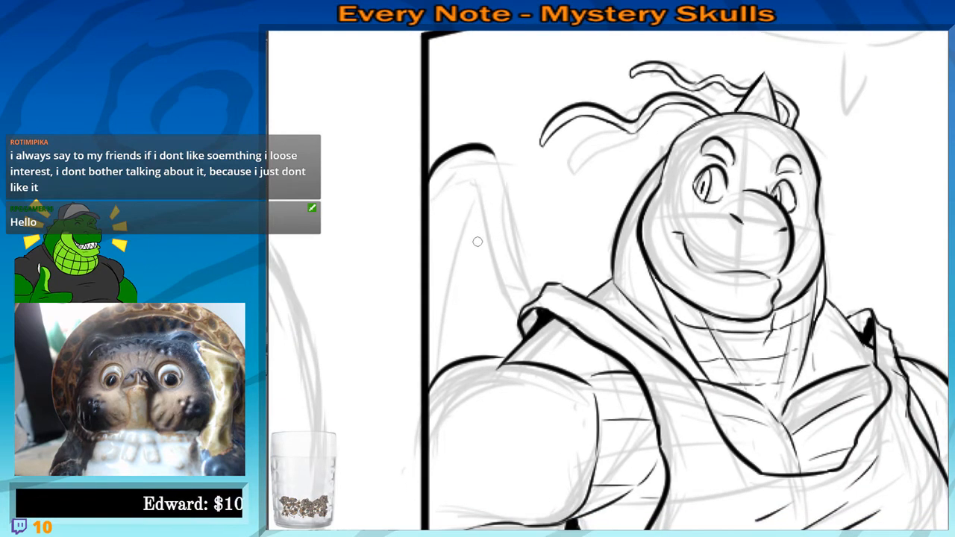
{"action": "key", "text": "ctrl+z"}
{"action": "left_click_drag", "start_coordinate": [430, 182], "coordinate": [488, 154]}
{"action": "left_click_drag", "start_coordinate": [504, 191], "coordinate": [501, 189]}
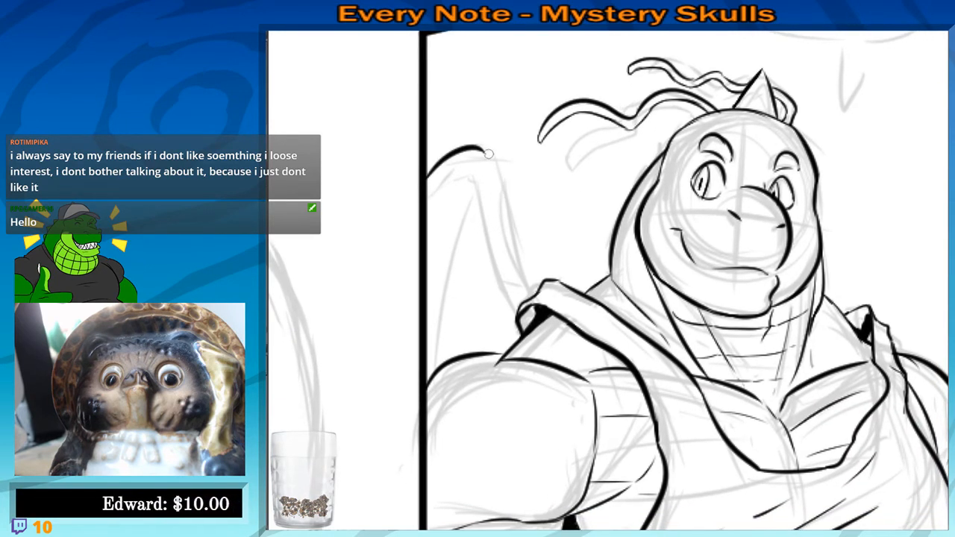
Ink the wing's outer edge from the end of the arch down to the tank top strap
{"action": "left_click_drag", "start_coordinate": [477, 148], "coordinate": [498, 195]}
{"action": "left_click_drag", "start_coordinate": [504, 230], "coordinate": [500, 227]}
{"action": "key", "text": "ctrl+z"}
{"action": "key", "text": "ctrl+z"}
{"action": "mouse_move", "coordinate": [469, 144]}
{"action": "left_mouse_down"}
{"action": "mouse_move", "coordinate": [499, 200]}
{"action": "mouse_move", "coordinate": [523, 296]}
{"action": "left_mouse_up"}
{"action": "key", "text": "ctrl+z"}
{"action": "left_click_drag", "start_coordinate": [495, 176], "coordinate": [529, 295]}
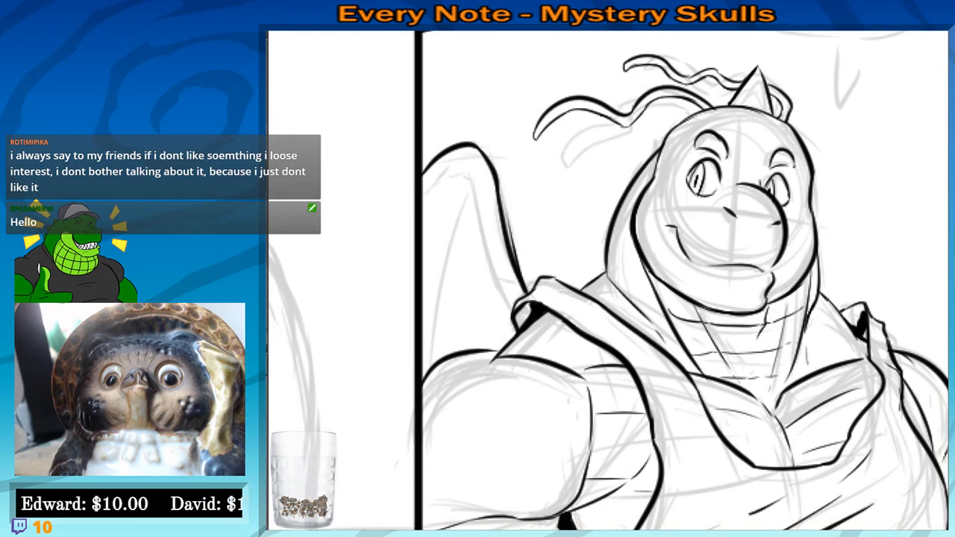
{"action": "key", "text": "ctrl+z"}
{"action": "left_click_drag", "start_coordinate": [496, 180], "coordinate": [529, 294]}
{"action": "left_click_drag", "start_coordinate": [508, 242], "coordinate": [527, 292]}
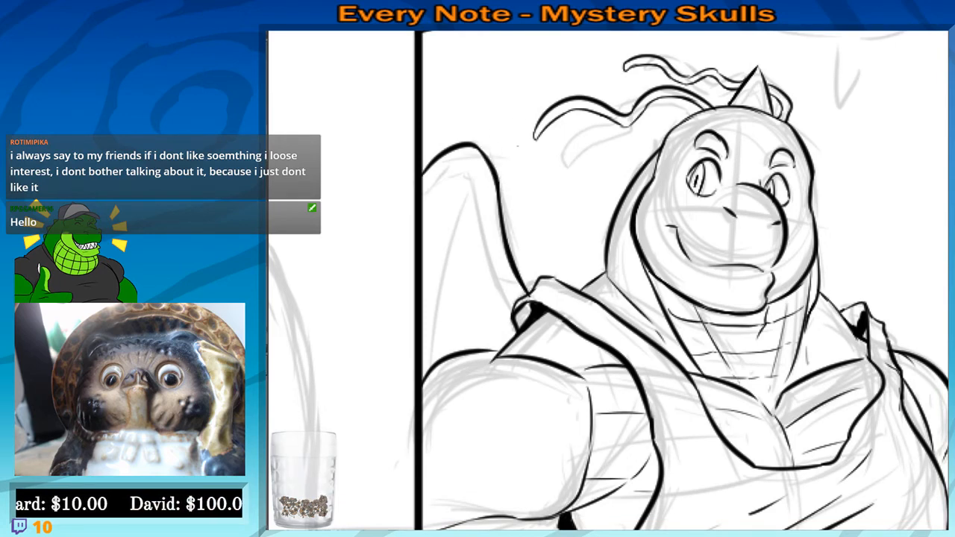
Ink the inner edge of the wing arm parallel to its outer edge, closing the corner below the arch
{"action": "mouse_move", "coordinate": [424, 188]}
{"action": "left_mouse_down"}
{"action": "mouse_move", "coordinate": [458, 164]}
{"action": "mouse_move", "coordinate": [472, 171]}
{"action": "left_mouse_up"}
{"action": "mouse_move", "coordinate": [479, 193]}
{"action": "left_mouse_down"}
{"action": "mouse_move", "coordinate": [471, 191]}
{"action": "mouse_move", "coordinate": [506, 312]}
{"action": "left_mouse_up"}
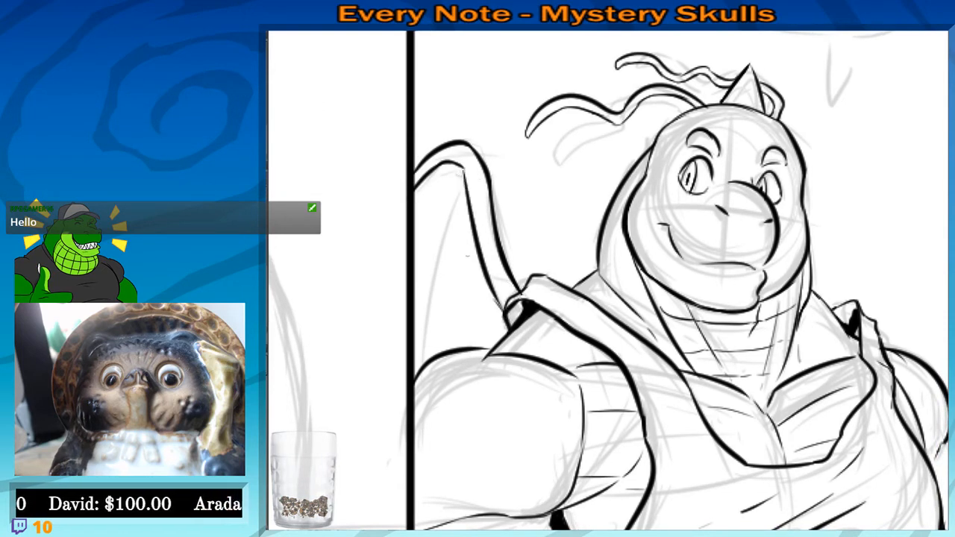
{"action": "left_click_drag", "start_coordinate": [462, 166], "coordinate": [468, 190]}
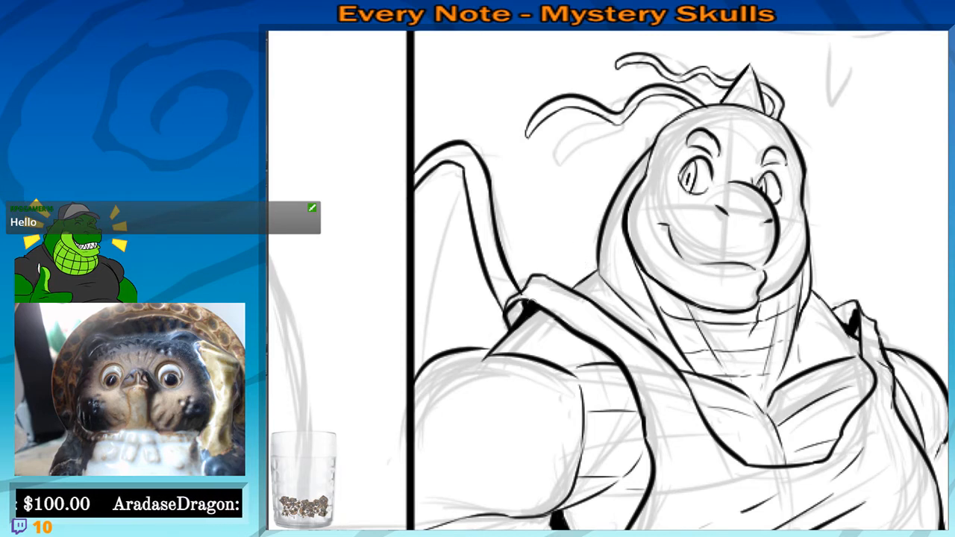
{"action": "left_click_drag", "start_coordinate": [515, 317], "coordinate": [555, 296]}
Add a thin curved fold line to the wing membrane beside the panel's left border
{"action": "left_click_drag", "start_coordinate": [484, 149], "coordinate": [457, 328]}
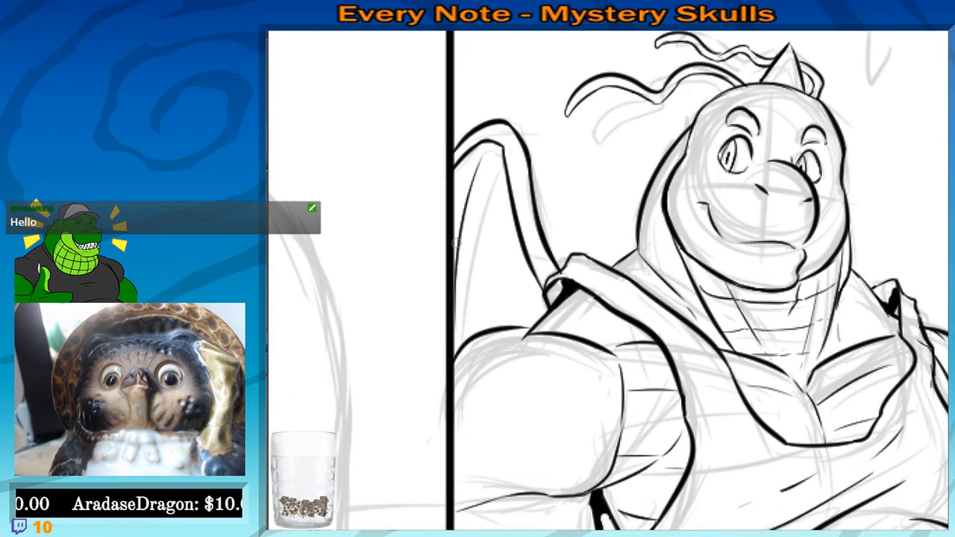
{"action": "key", "text": "ctrl+z"}
{"action": "mouse_move", "coordinate": [455, 293]}
{"action": "left_mouse_down"}
{"action": "mouse_move", "coordinate": [482, 197]}
{"action": "mouse_move", "coordinate": [459, 301]}
{"action": "left_mouse_up"}
{"action": "key", "text": "ctrl+z"}
{"action": "key", "text": "ctrl+z"}
{"action": "mouse_move", "coordinate": [484, 170]}
{"action": "left_mouse_down"}
{"action": "mouse_move", "coordinate": [457, 302]}
{"action": "mouse_move", "coordinate": [471, 212]}
{"action": "left_mouse_up"}
{"action": "key", "text": "ctrl+z"}
{"action": "left_click_drag", "start_coordinate": [482, 335], "coordinate": [475, 270]}
{"action": "left_click_drag", "start_coordinate": [581, 253], "coordinate": [522, 241]}
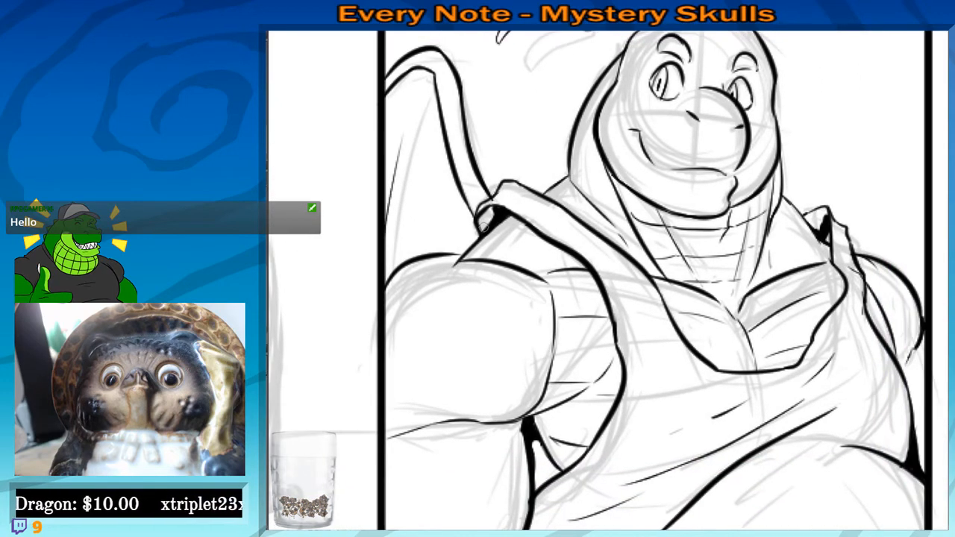
{"action": "scroll", "coordinate": [489, 231], "scroll_direction": "down", "scroll_amount": 3}
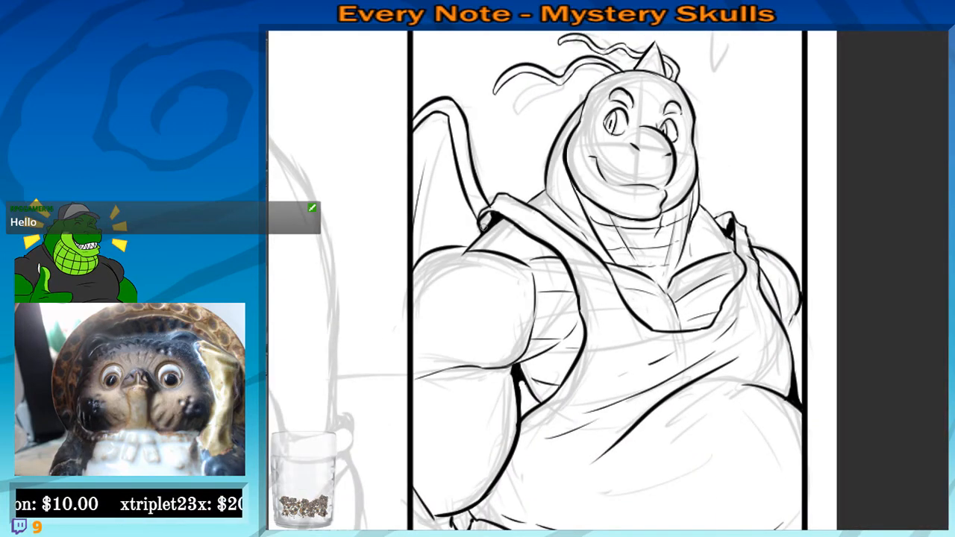
{"action": "scroll", "coordinate": [477, 235], "scroll_direction": "up", "scroll_amount": 3}
{"action": "left_click_drag", "start_coordinate": [509, 292], "coordinate": [516, 288]}
{"action": "left_click_drag", "start_coordinate": [506, 211], "coordinate": [505, 202]}
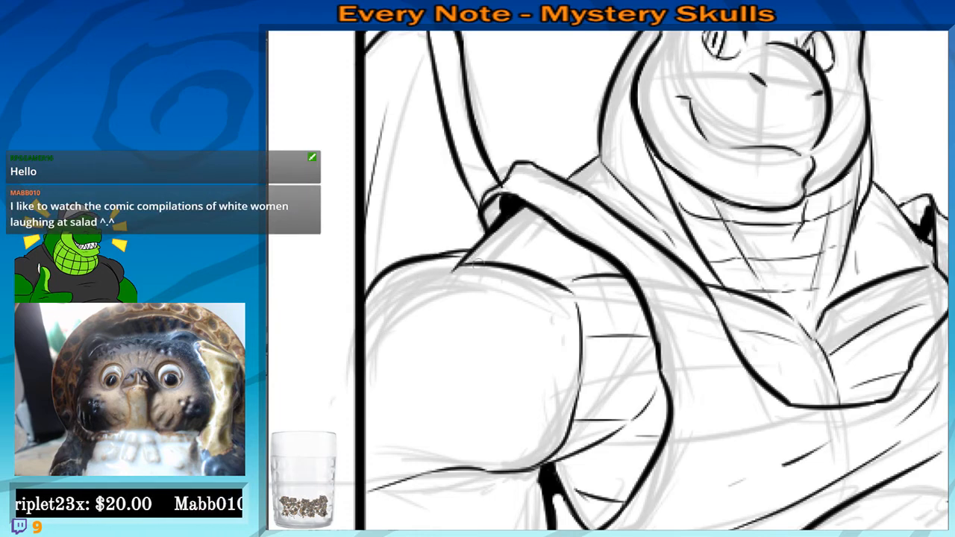
{"action": "scroll", "coordinate": [459, 261], "scroll_direction": "down", "scroll_amount": 2}
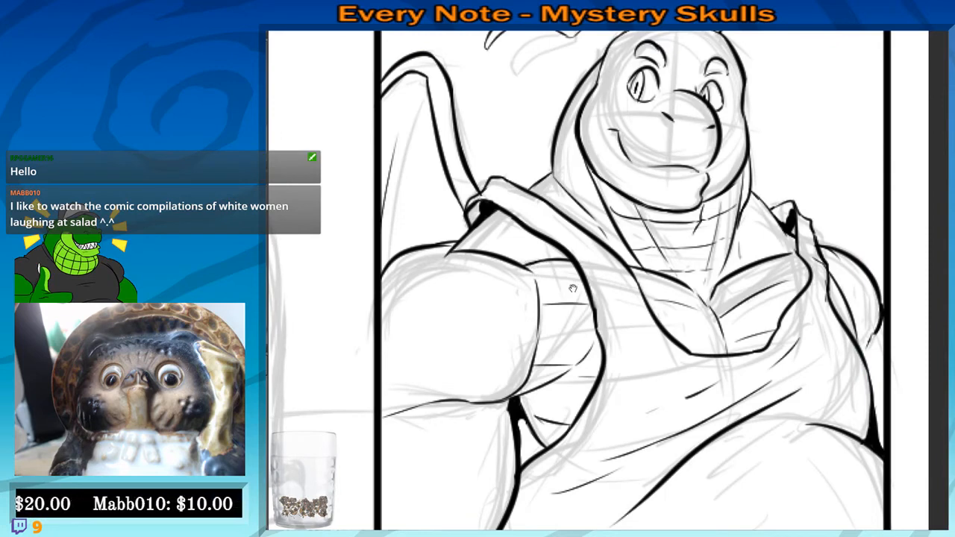
{"action": "left_click_drag", "start_coordinate": [573, 288], "coordinate": [496, 285]}
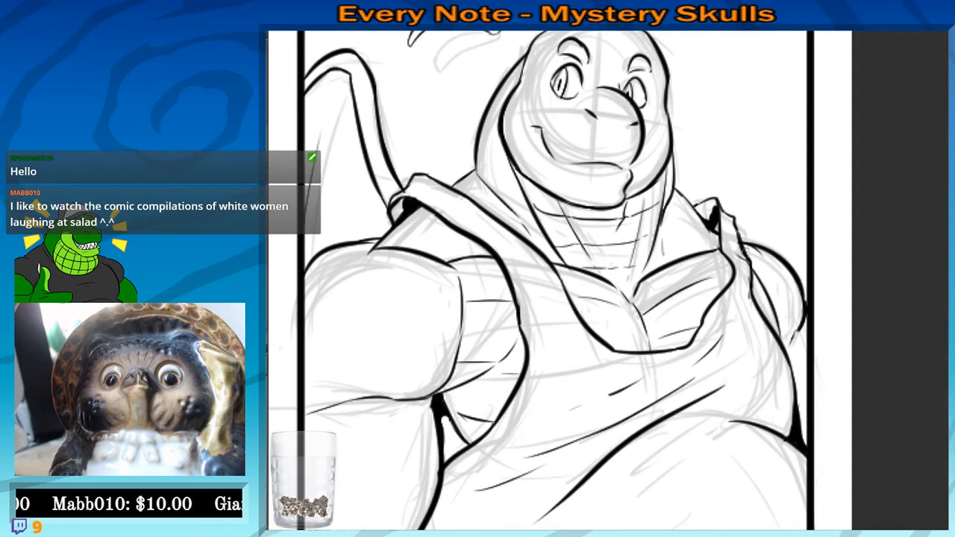
{"action": "left_click_drag", "start_coordinate": [771, 264], "coordinate": [716, 251]}
{"action": "left_click_drag", "start_coordinate": [630, 229], "coordinate": [622, 189]}
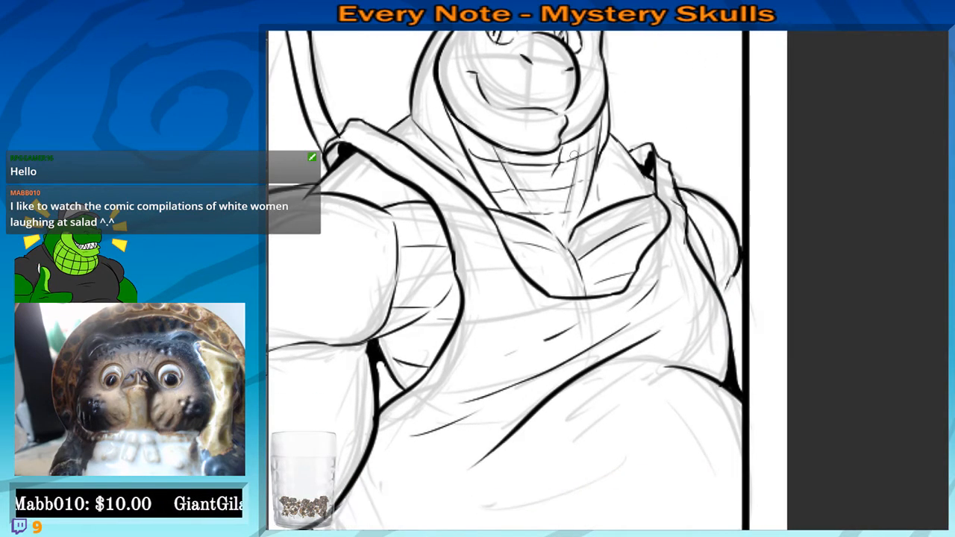
Examine the inked figure in the tall panel and compare it with the other inked panels on the page
{"action": "scroll", "coordinate": [594, 179], "scroll_direction": "down", "scroll_amount": 4}
{"action": "mouse_move", "coordinate": [567, 298]}
{"action": "left_mouse_down"}
{"action": "mouse_move", "coordinate": [638, 279]}
{"action": "mouse_move", "coordinate": [631, 289]}
{"action": "left_mouse_up"}
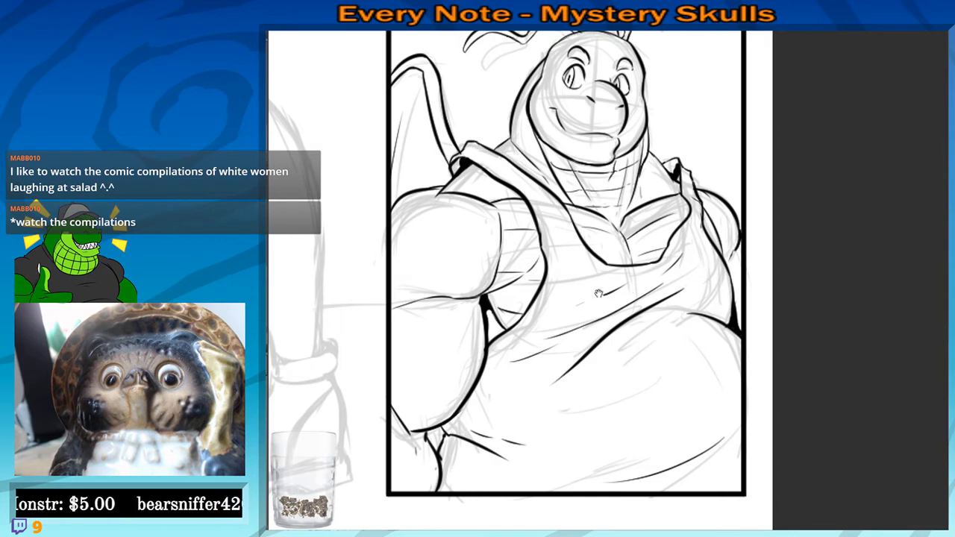
{"action": "left_click_drag", "start_coordinate": [570, 301], "coordinate": [647, 284]}
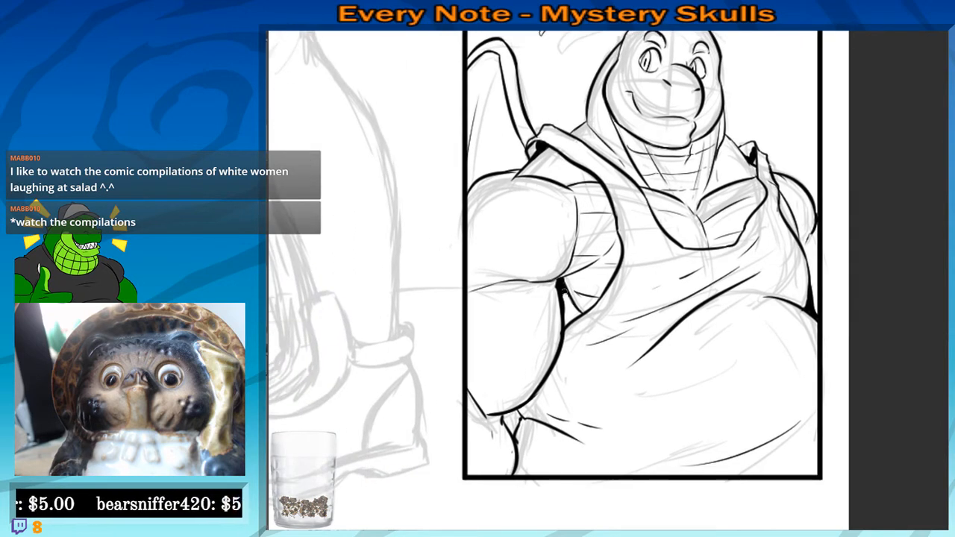
{"action": "left_click_drag", "start_coordinate": [553, 229], "coordinate": [546, 313]}
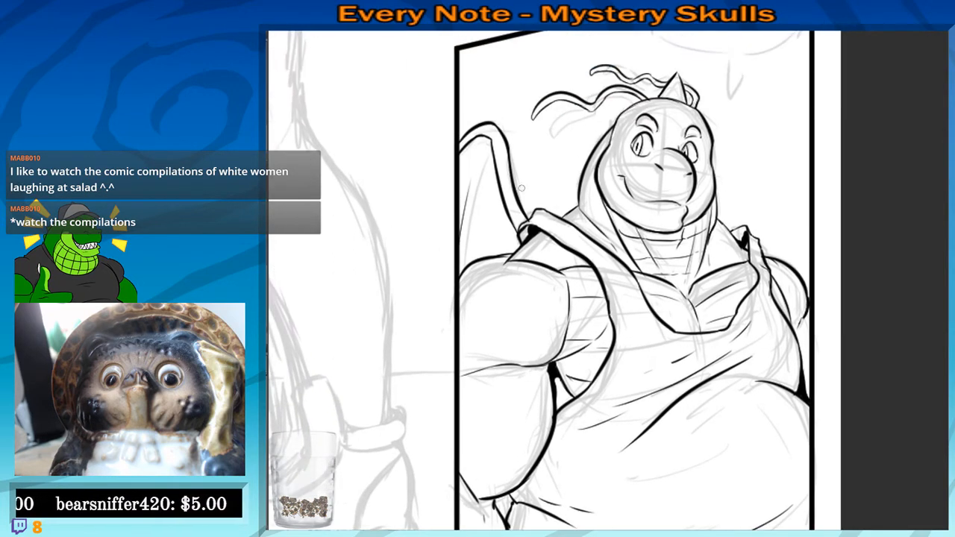
{"action": "scroll", "coordinate": [521, 188], "scroll_direction": "down", "scroll_amount": 5}
{"action": "left_click_drag", "start_coordinate": [437, 249], "coordinate": [568, 276]}
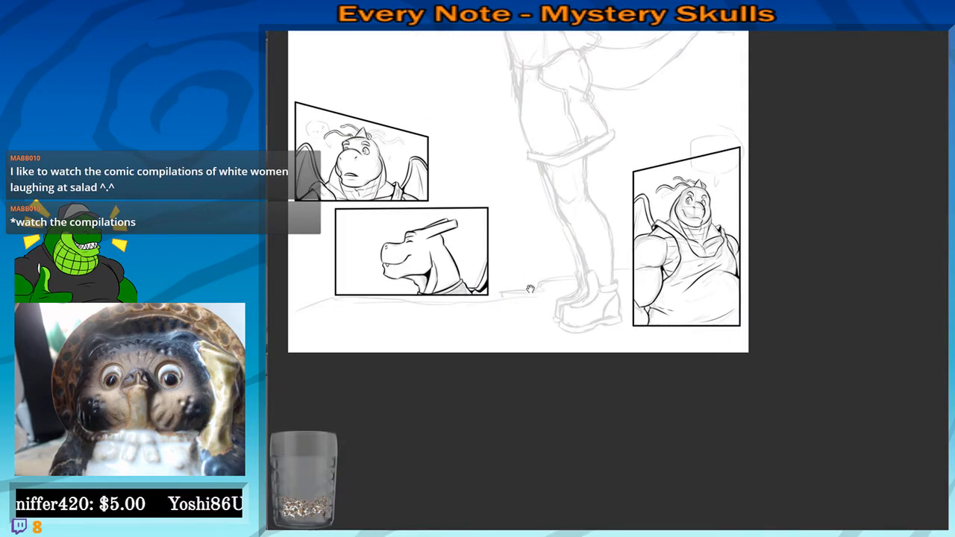
{"action": "left_click_drag", "start_coordinate": [480, 211], "coordinate": [647, 252]}
{"action": "scroll", "coordinate": [537, 244], "scroll_direction": "up", "scroll_amount": 1}
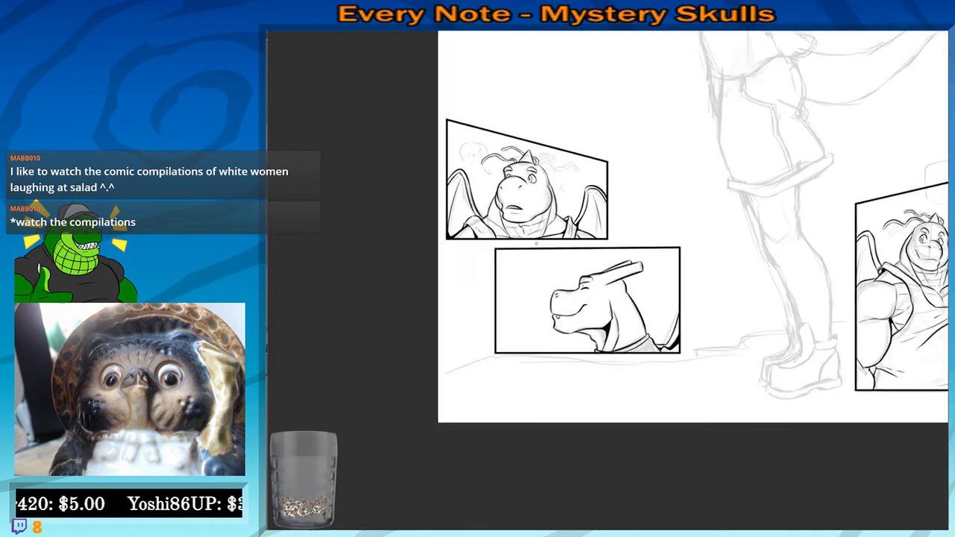
{"action": "scroll", "coordinate": [536, 244], "scroll_direction": "up", "scroll_amount": 4}
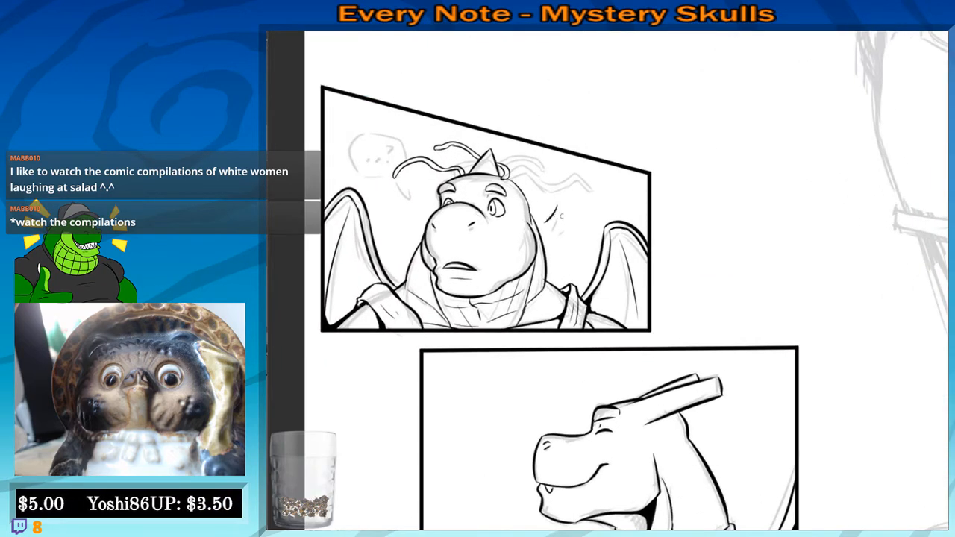
{"action": "left_click_drag", "start_coordinate": [553, 244], "coordinate": [551, 250]}
{"action": "key", "text": "ctrl+z"}
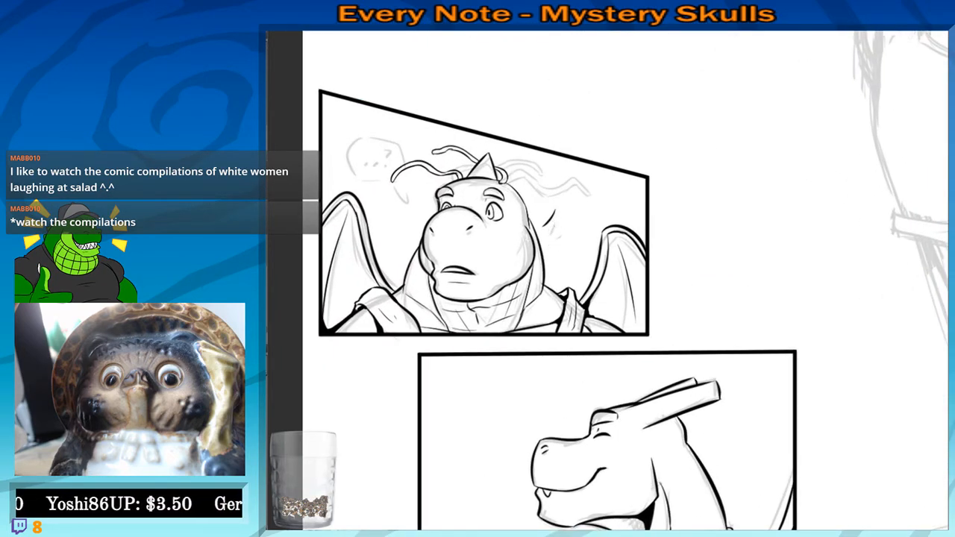
{"action": "key", "text": "ctrl+z"}
Ink the front curve of the large sketched character's snout down to the start of the upper lip
{"action": "scroll", "coordinate": [496, 197], "scroll_direction": "down", "scroll_amount": 5}
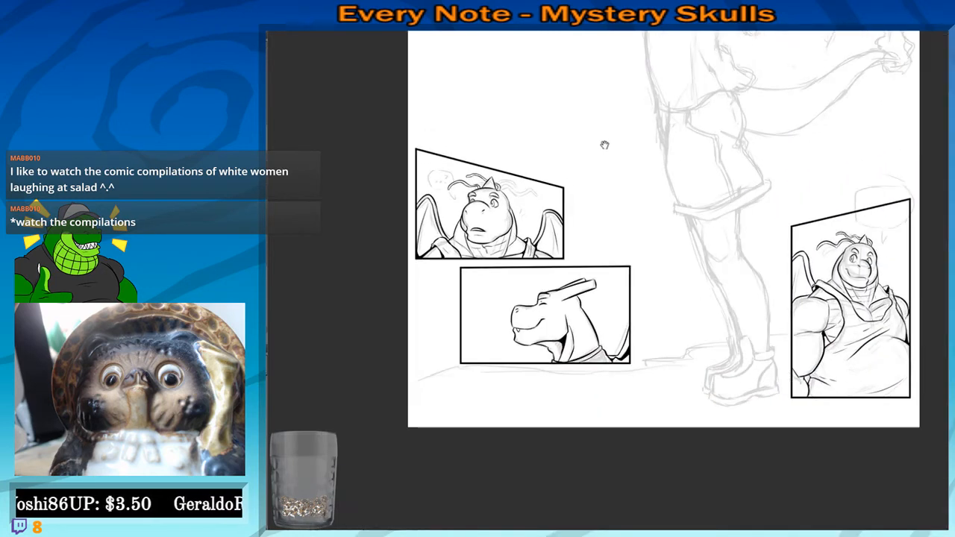
{"action": "mouse_move", "coordinate": [605, 145]}
{"action": "left_mouse_down"}
{"action": "mouse_move", "coordinate": [592, 263]}
{"action": "mouse_move", "coordinate": [564, 313]}
{"action": "left_mouse_up"}
{"action": "scroll", "coordinate": [576, 211], "scroll_direction": "up", "scroll_amount": 5}
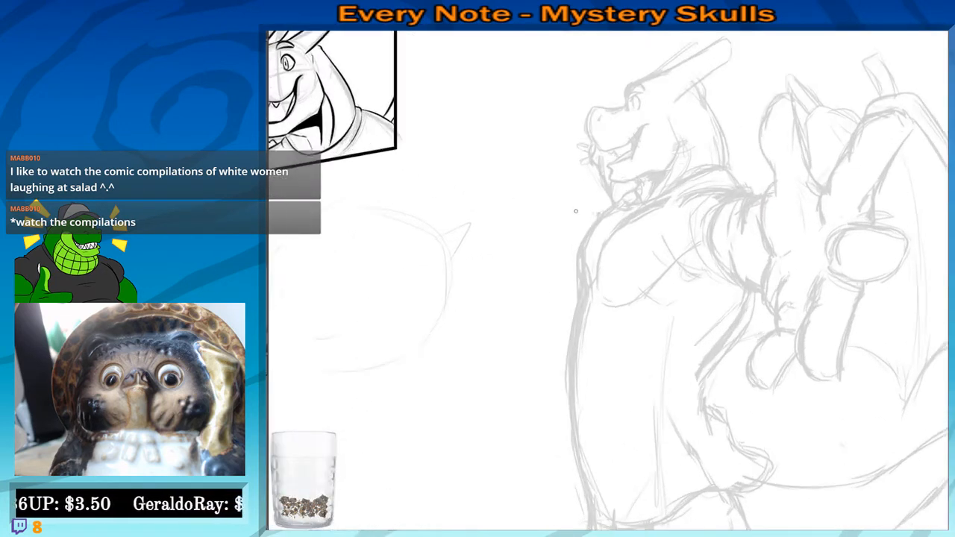
{"action": "left_click_drag", "start_coordinate": [621, 140], "coordinate": [541, 277]}
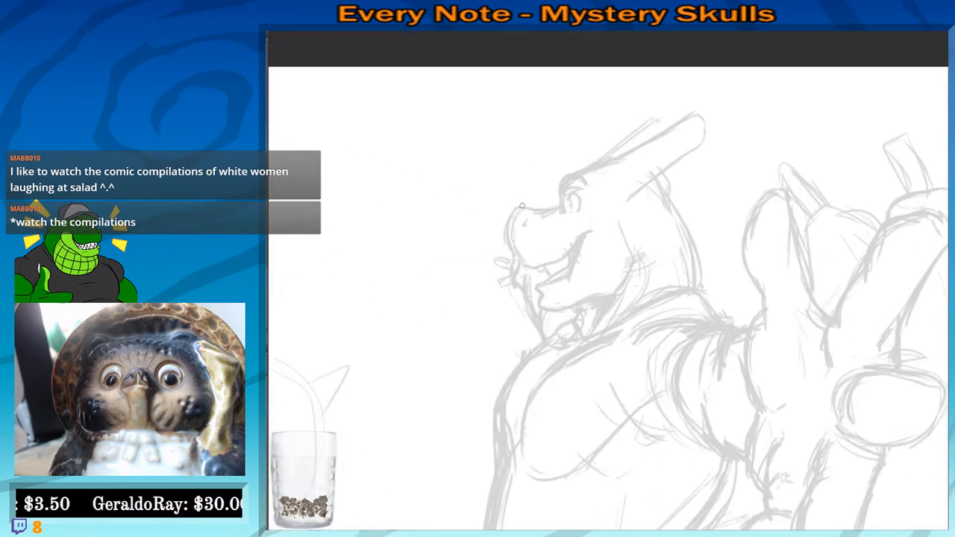
{"action": "scroll", "coordinate": [522, 206], "scroll_direction": "up", "scroll_amount": 5}
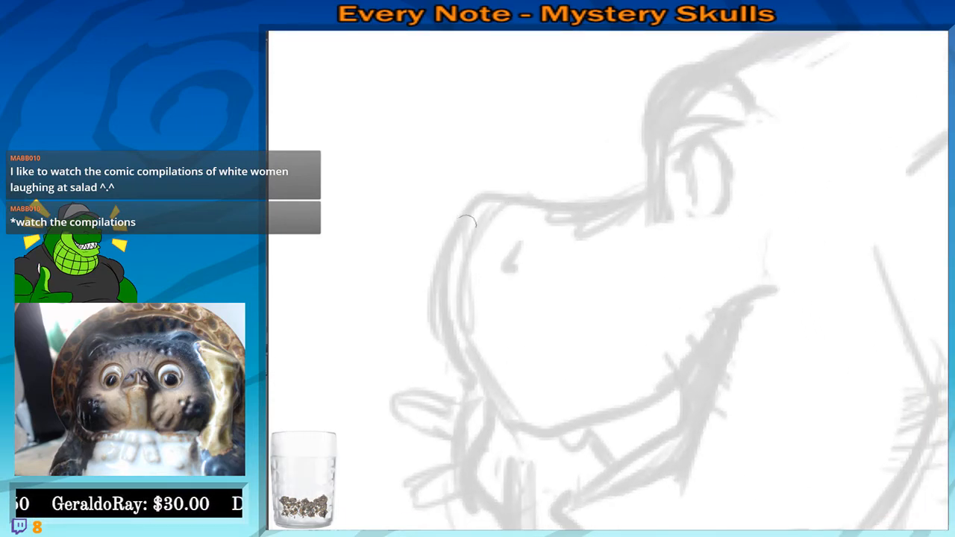
{"action": "left_click_drag", "start_coordinate": [469, 200], "coordinate": [492, 420]}
{"action": "left_click_drag", "start_coordinate": [475, 289], "coordinate": [453, 226]}
{"action": "key", "text": "ctrl+z"}
{"action": "left_click_drag", "start_coordinate": [473, 126], "coordinate": [438, 321]}
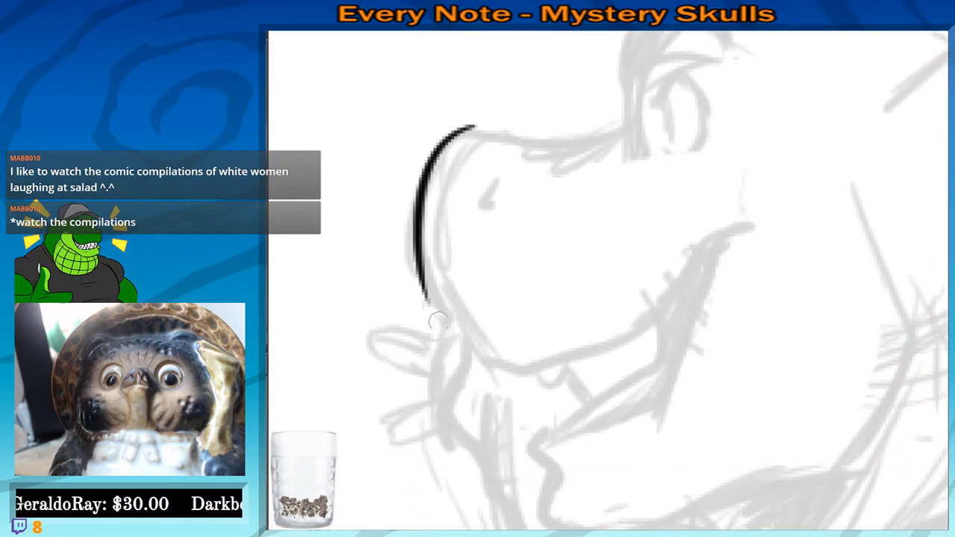
{"action": "key", "text": "ctrl+z"}
{"action": "mouse_move", "coordinate": [473, 130]}
{"action": "left_mouse_down"}
{"action": "mouse_move", "coordinate": [424, 270]}
{"action": "mouse_move", "coordinate": [490, 362]}
{"action": "left_mouse_up"}
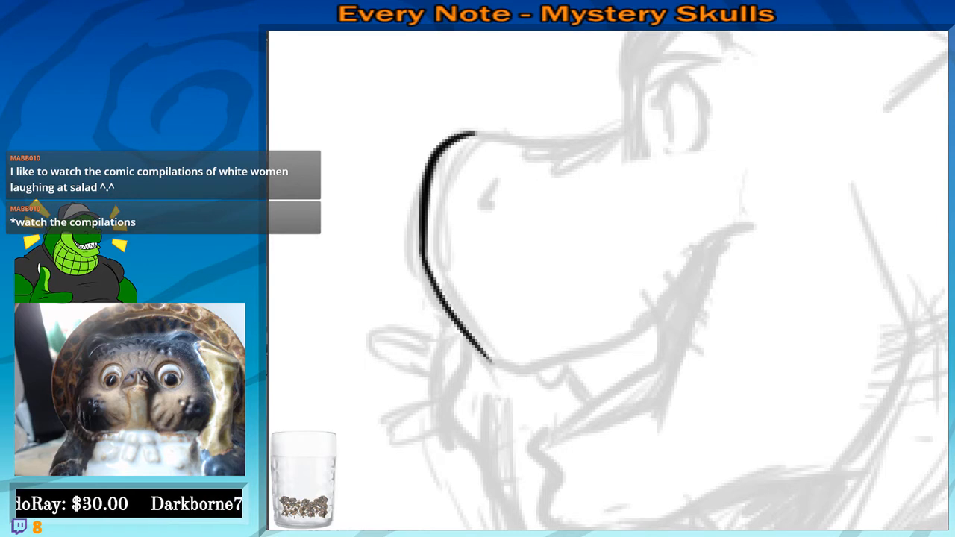
Ink the upper lip line from the snout back to the mouth corner, thickening it toward the corner
{"action": "mouse_move", "coordinate": [423, 258]}
{"action": "left_mouse_down"}
{"action": "mouse_move", "coordinate": [475, 346]}
{"action": "mouse_move", "coordinate": [455, 239]}
{"action": "mouse_move", "coordinate": [491, 270]}
{"action": "mouse_move", "coordinate": [625, 224]}
{"action": "left_mouse_up"}
{"action": "key", "text": "ctrl+z"}
{"action": "mouse_move", "coordinate": [440, 289]}
{"action": "left_mouse_down"}
{"action": "mouse_move", "coordinate": [584, 251]}
{"action": "mouse_move", "coordinate": [691, 152]}
{"action": "left_mouse_up"}
{"action": "key", "text": "ctrl+z"}
{"action": "mouse_move", "coordinate": [577, 257]}
{"action": "left_mouse_down"}
{"action": "mouse_move", "coordinate": [691, 149]}
{"action": "mouse_move", "coordinate": [588, 243]}
{"action": "left_mouse_up"}
{"action": "left_click_drag", "start_coordinate": [674, 154], "coordinate": [604, 311]}
{"action": "left_click_drag", "start_coordinate": [587, 286], "coordinate": [589, 268]}
{"action": "key", "text": "ctrl+z"}
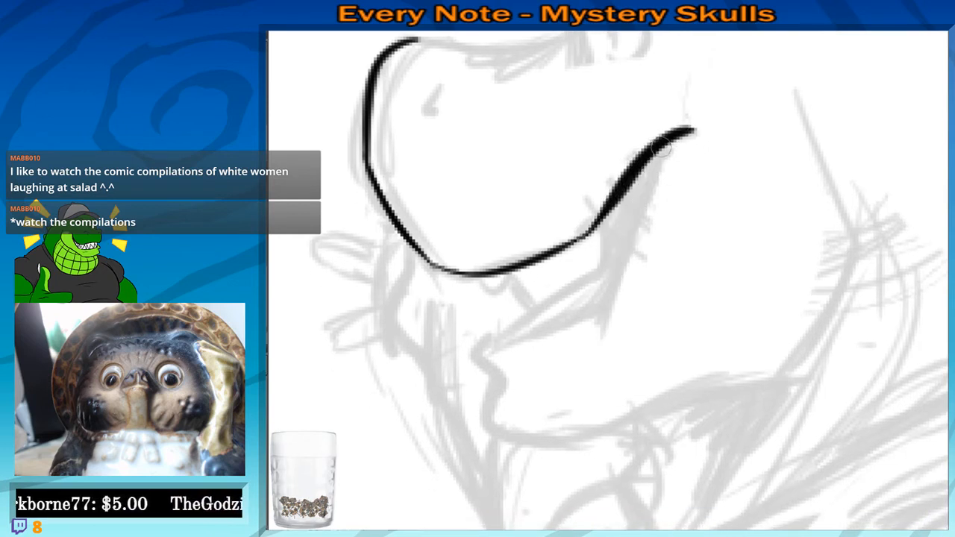
Ink the lower mouth line from the mouth corner down and forward to the lower lip
{"action": "left_click_drag", "start_coordinate": [661, 148], "coordinate": [632, 233]}
{"action": "left_click_drag", "start_coordinate": [641, 179], "coordinate": [595, 313]}
{"action": "left_click_drag", "start_coordinate": [587, 288], "coordinate": [592, 263]}
{"action": "mouse_move", "coordinate": [489, 329]}
{"action": "left_mouse_down"}
{"action": "mouse_move", "coordinate": [602, 280]}
{"action": "mouse_move", "coordinate": [549, 305]}
{"action": "left_mouse_up"}
Ink the lower jaw's outline from the lip tip around the chin and up the back of the cheek
{"action": "left_click_drag", "start_coordinate": [494, 316], "coordinate": [494, 363]}
{"action": "left_click_drag", "start_coordinate": [493, 346], "coordinate": [488, 309]}
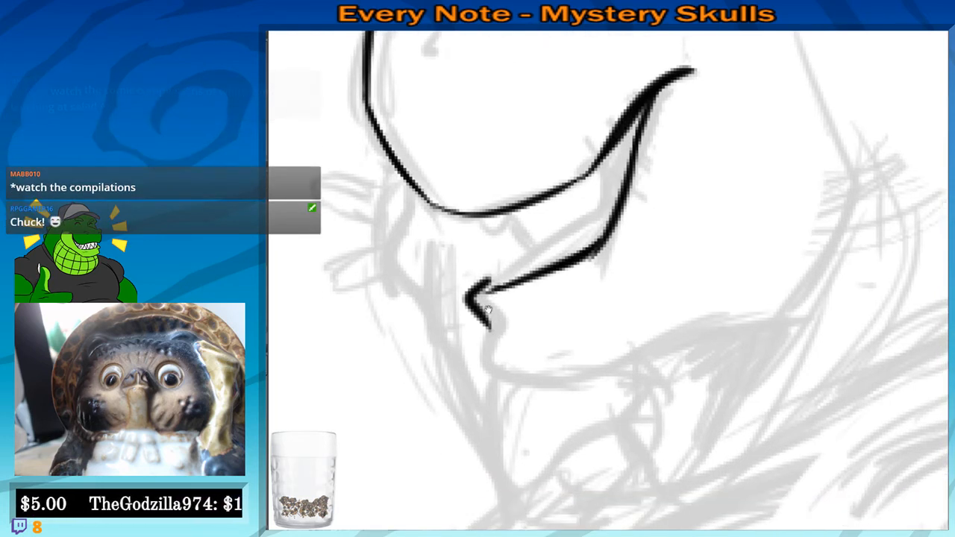
{"action": "key", "text": "ctrl+z"}
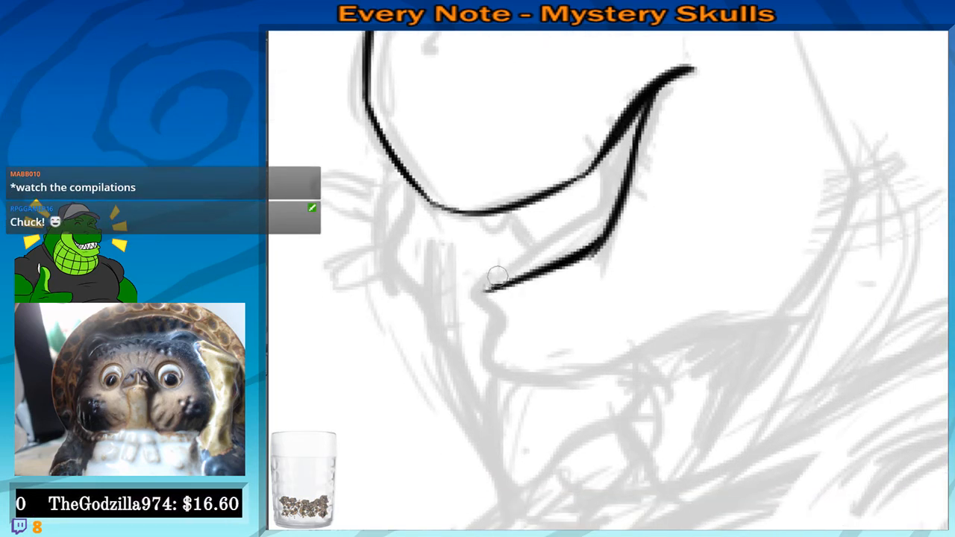
{"action": "left_click_drag", "start_coordinate": [484, 276], "coordinate": [490, 335]}
{"action": "key", "text": "ctrl+z"}
{"action": "mouse_move", "coordinate": [487, 347]}
{"action": "left_mouse_down"}
{"action": "mouse_move", "coordinate": [488, 327]}
{"action": "mouse_move", "coordinate": [564, 378]}
{"action": "mouse_move", "coordinate": [595, 378]}
{"action": "mouse_move", "coordinate": [658, 340]}
{"action": "mouse_move", "coordinate": [767, 326]}
{"action": "left_mouse_up"}
{"action": "left_click_drag", "start_coordinate": [776, 321], "coordinate": [637, 401]}
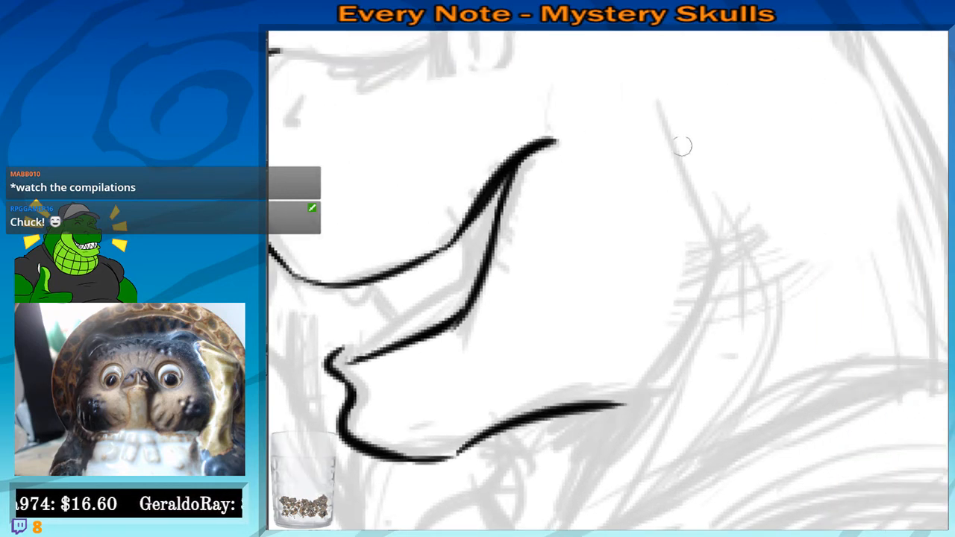
{"action": "mouse_move", "coordinate": [657, 97]}
{"action": "left_mouse_down"}
{"action": "mouse_move", "coordinate": [713, 250]}
{"action": "mouse_move", "coordinate": [679, 354]}
{"action": "mouse_move", "coordinate": [624, 407]}
{"action": "left_mouse_up"}
{"action": "left_click_drag", "start_coordinate": [642, 360], "coordinate": [652, 383]}
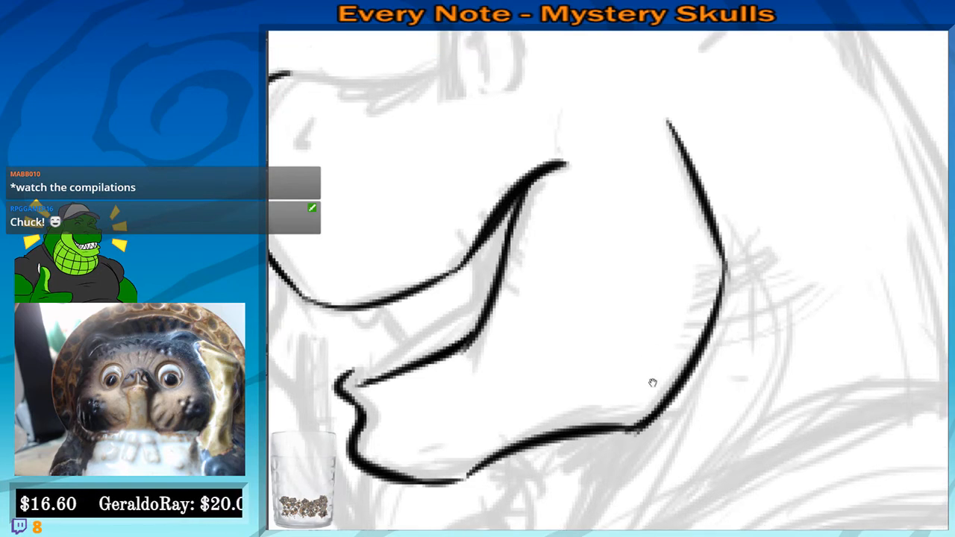
Outline the tongue inside the open mouth and fill the gap behind it with solid black
{"action": "mouse_move", "coordinate": [452, 412]}
{"action": "left_mouse_down"}
{"action": "mouse_move", "coordinate": [576, 319]}
{"action": "mouse_move", "coordinate": [553, 326]}
{"action": "left_mouse_up"}
{"action": "key", "text": "ctrl+z"}
{"action": "left_click_drag", "start_coordinate": [560, 287], "coordinate": [561, 326]}
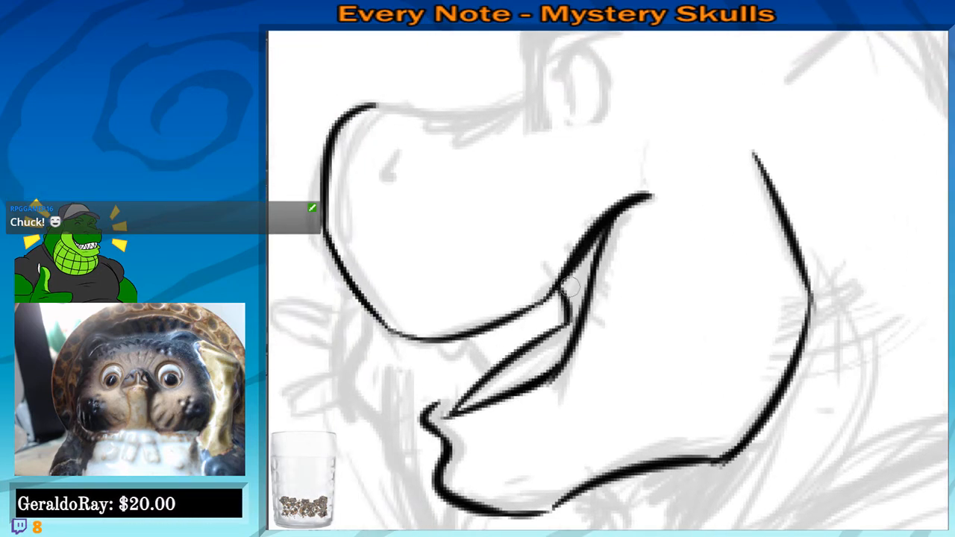
{"action": "mouse_move", "coordinate": [606, 227]}
{"action": "left_mouse_down"}
{"action": "mouse_move", "coordinate": [580, 265]}
{"action": "mouse_move", "coordinate": [570, 322]}
{"action": "mouse_move", "coordinate": [691, 288]}
{"action": "left_mouse_up"}
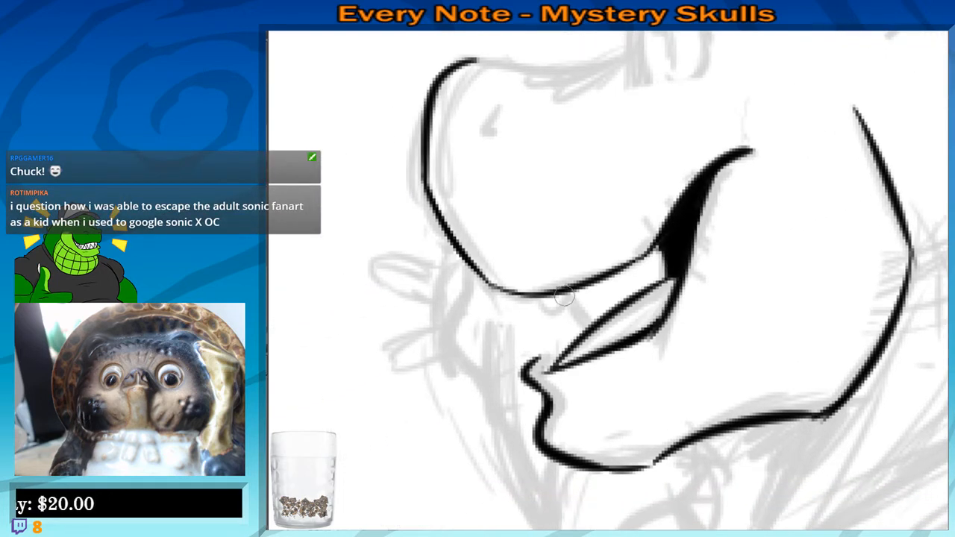
Add a small pointed fang below the upper lip and a short dark nostril on the snout
{"action": "mouse_move", "coordinate": [537, 297]}
{"action": "left_mouse_down"}
{"action": "mouse_move", "coordinate": [556, 317]}
{"action": "mouse_move", "coordinate": [571, 296]}
{"action": "mouse_move", "coordinate": [565, 400]}
{"action": "left_mouse_up"}
{"action": "left_click_drag", "start_coordinate": [509, 213], "coordinate": [498, 239]}
{"action": "left_click_drag", "start_coordinate": [518, 268], "coordinate": [509, 358]}
Ink the top edge of the snout from its rounded tip back toward the eye
{"action": "mouse_move", "coordinate": [483, 250]}
{"action": "left_mouse_down"}
{"action": "mouse_move", "coordinate": [611, 260]}
{"action": "mouse_move", "coordinate": [635, 256]}
{"action": "mouse_move", "coordinate": [645, 235]}
{"action": "mouse_move", "coordinate": [564, 258]}
{"action": "left_mouse_up"}
{"action": "key", "text": "ctrl+z"}
{"action": "left_click_drag", "start_coordinate": [682, 237], "coordinate": [567, 255]}
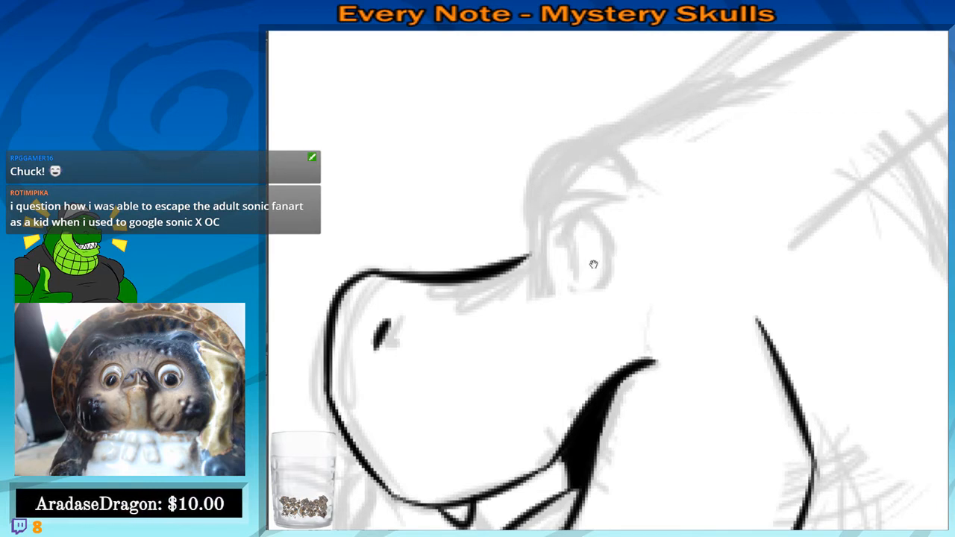
Ink the tall oval eye with a narrow pupil line inside its front edge
{"action": "mouse_move", "coordinate": [593, 264]}
{"action": "left_mouse_down"}
{"action": "mouse_move", "coordinate": [556, 250]}
{"action": "mouse_move", "coordinate": [608, 274]}
{"action": "mouse_move", "coordinate": [602, 244]}
{"action": "mouse_move", "coordinate": [614, 269]}
{"action": "left_mouse_up"}
{"action": "key", "text": "ctrl+z"}
{"action": "left_click_drag", "start_coordinate": [560, 218], "coordinate": [577, 287]}
{"action": "left_click_drag", "start_coordinate": [571, 203], "coordinate": [576, 285]}
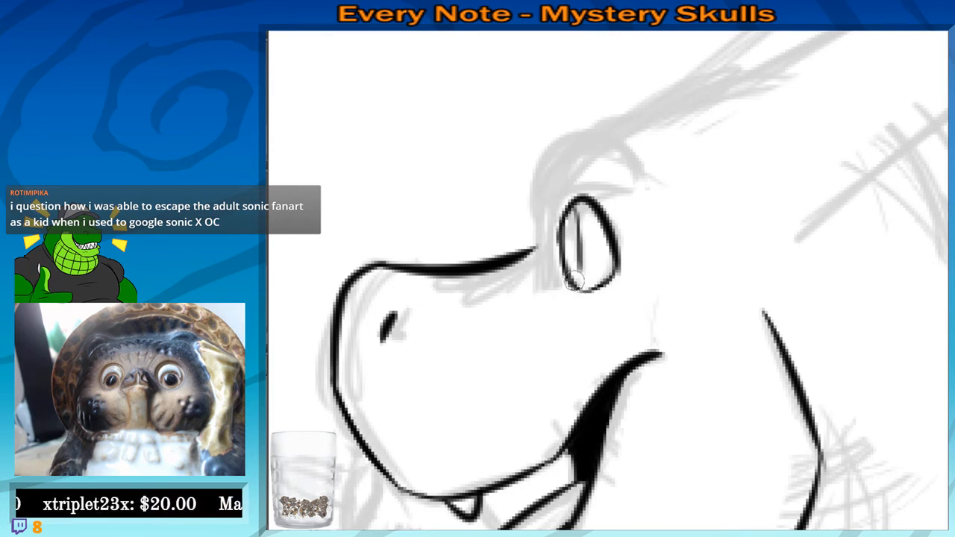
Darken the pupil and ink the arched brow ridge above the eye, joining it down to the snout's top edge
{"action": "mouse_move", "coordinate": [569, 226]}
{"action": "left_mouse_down"}
{"action": "mouse_move", "coordinate": [574, 303]}
{"action": "mouse_move", "coordinate": [569, 233]}
{"action": "mouse_move", "coordinate": [601, 197]}
{"action": "mouse_move", "coordinate": [629, 229]}
{"action": "left_mouse_up"}
{"action": "left_click_drag", "start_coordinate": [546, 252], "coordinate": [631, 247]}
{"action": "left_click_drag", "start_coordinate": [544, 244], "coordinate": [548, 306]}
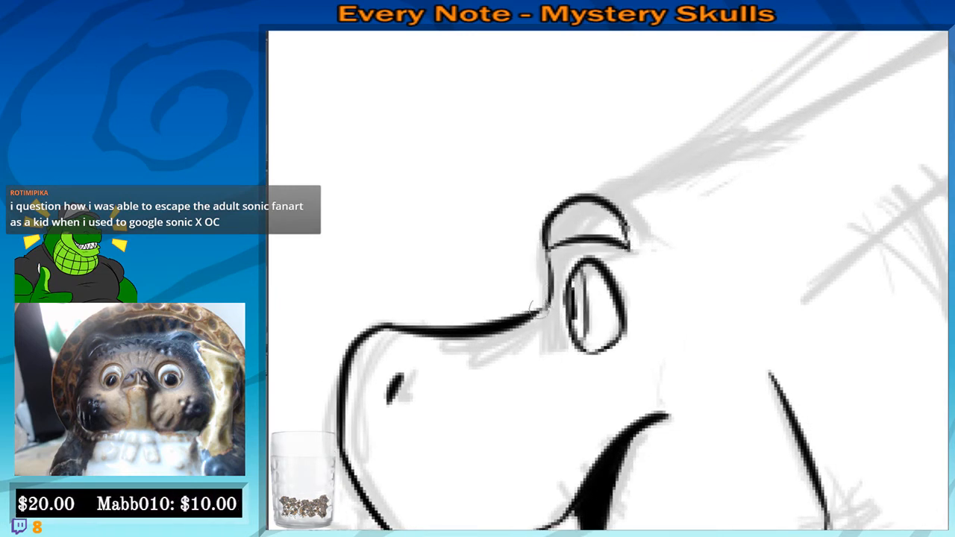
{"action": "mouse_move", "coordinate": [544, 243]}
{"action": "left_mouse_down"}
{"action": "mouse_move", "coordinate": [548, 309]}
{"action": "mouse_move", "coordinate": [518, 321]}
{"action": "mouse_move", "coordinate": [545, 293]}
{"action": "mouse_move", "coordinate": [512, 158]}
{"action": "left_mouse_up"}
Add a small cheek crease behind the mouth corner and ink the forehead line from the brow toward the horn
{"action": "left_click_drag", "start_coordinate": [633, 210], "coordinate": [667, 239]}
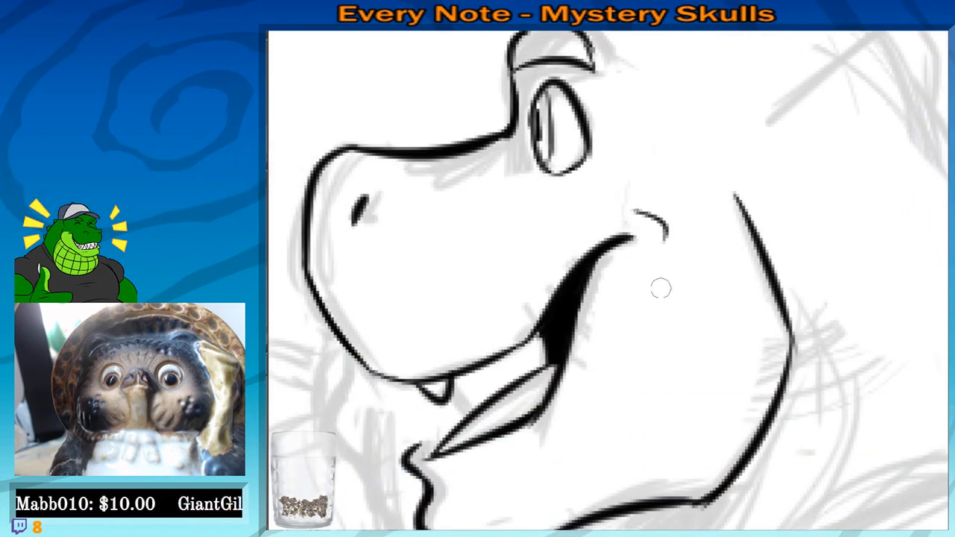
{"action": "left_click_drag", "start_coordinate": [640, 318], "coordinate": [615, 302]}
{"action": "scroll", "coordinate": [490, 192], "scroll_direction": "down", "scroll_amount": 5}
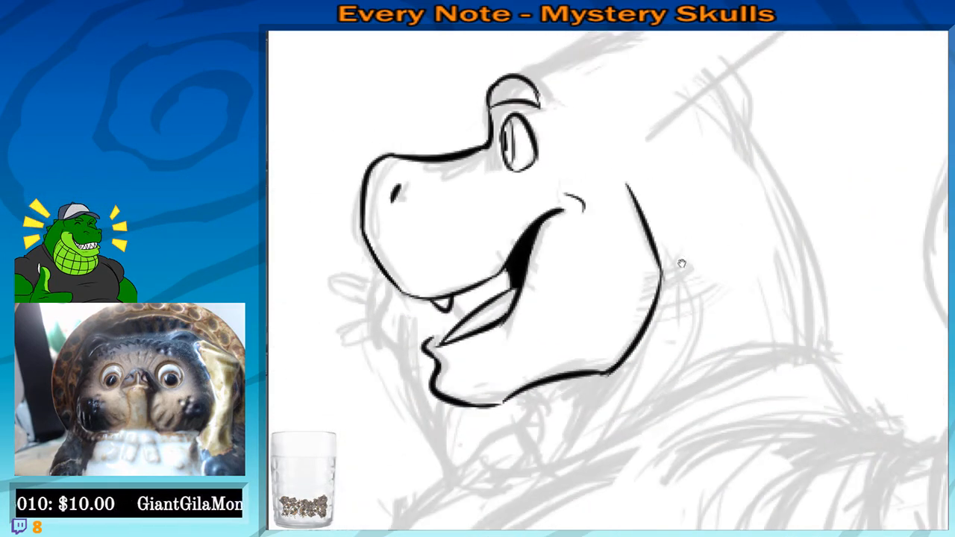
{"action": "left_click_drag", "start_coordinate": [682, 265], "coordinate": [605, 438]}
{"action": "left_click_drag", "start_coordinate": [442, 250], "coordinate": [536, 215]}
{"action": "left_click_drag", "start_coordinate": [574, 239], "coordinate": [550, 247]}
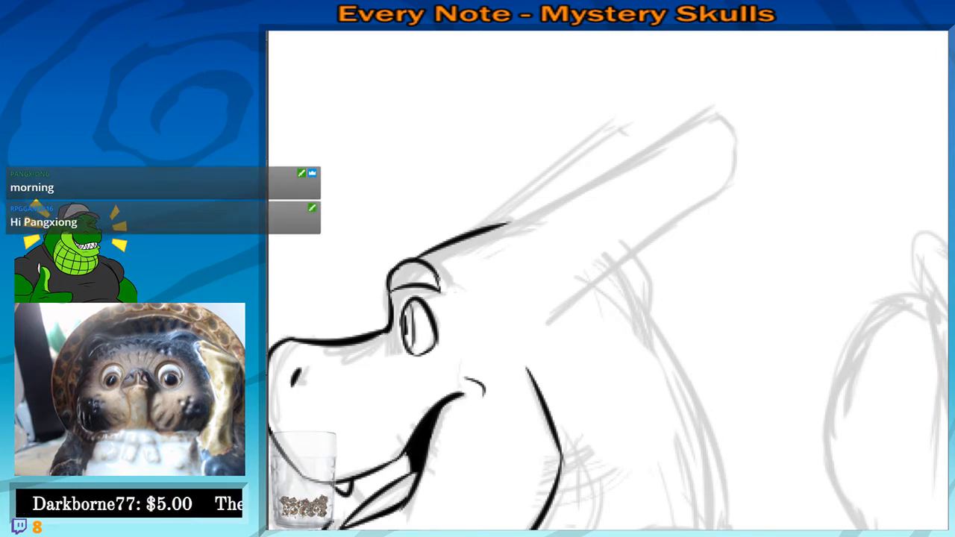
{"action": "left_click", "coordinate": [525, 220]}
{"action": "scroll", "coordinate": [567, 246], "scroll_direction": "up", "scroll_amount": 1}
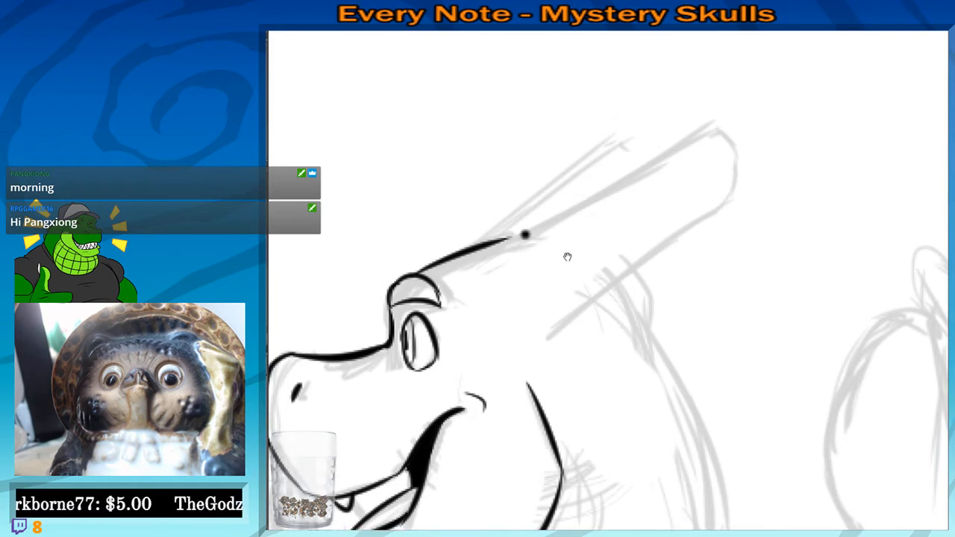
{"action": "key", "text": "ctrl+z"}
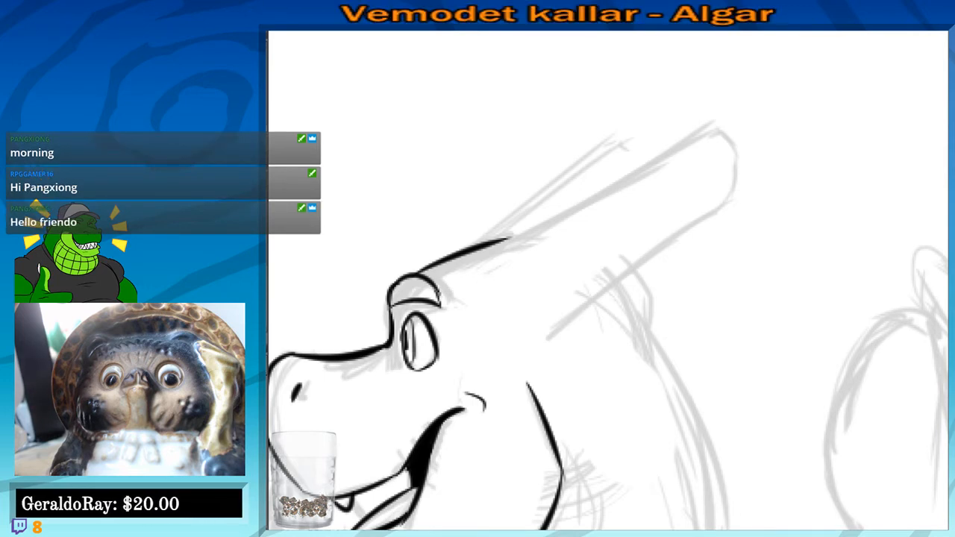
Ink the near horn's upper edge, blunt end and lower edge, and erase the overshoot at its tip
{"action": "left_click_drag", "start_coordinate": [548, 254], "coordinate": [577, 246]}
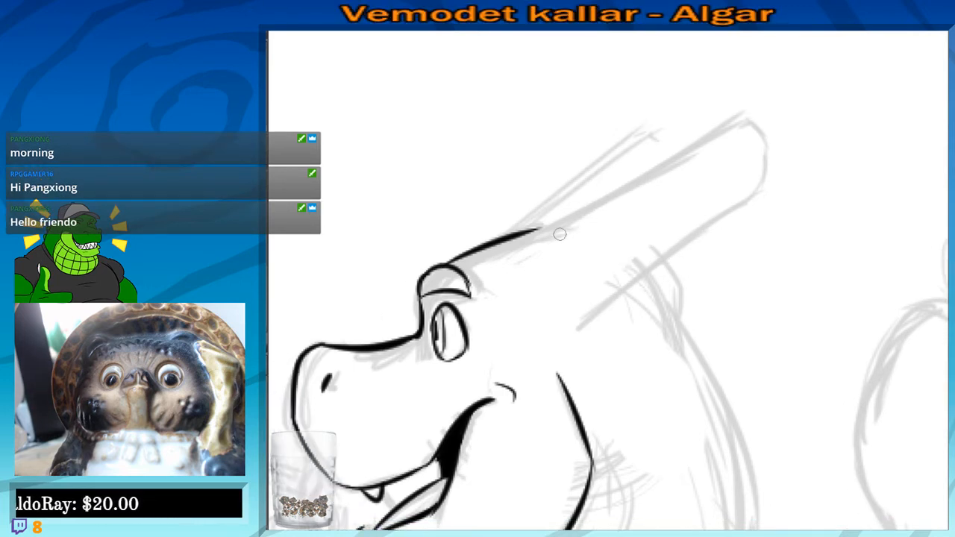
{"action": "scroll", "coordinate": [560, 233], "scroll_direction": "up", "scroll_amount": 1}
{"action": "left_click_drag", "start_coordinate": [644, 228], "coordinate": [559, 258]}
{"action": "mouse_move", "coordinate": [424, 277]}
{"action": "left_mouse_down"}
{"action": "mouse_move", "coordinate": [703, 118]}
{"action": "mouse_move", "coordinate": [697, 209]}
{"action": "left_mouse_up"}
{"action": "left_click_drag", "start_coordinate": [494, 357], "coordinate": [700, 211]}
{"action": "key", "text": "e"}
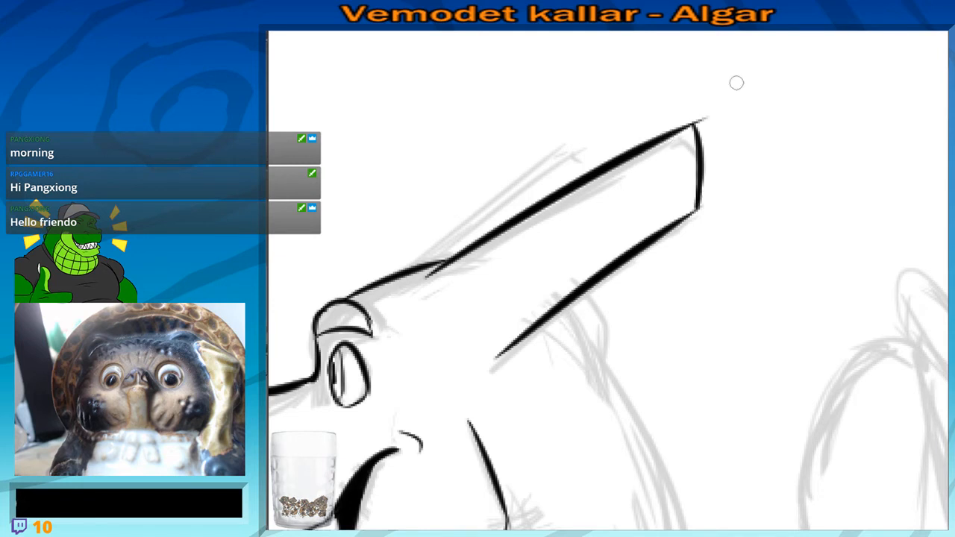
{"action": "mouse_move", "coordinate": [706, 114]}
{"action": "left_mouse_down"}
{"action": "mouse_move", "coordinate": [694, 111]}
{"action": "mouse_move", "coordinate": [700, 117]}
{"action": "left_mouse_up"}
Ink the curved upper edge of the far horn behind the near one, starting from the forehead line
{"action": "left_click_drag", "start_coordinate": [546, 240], "coordinate": [639, 197]}
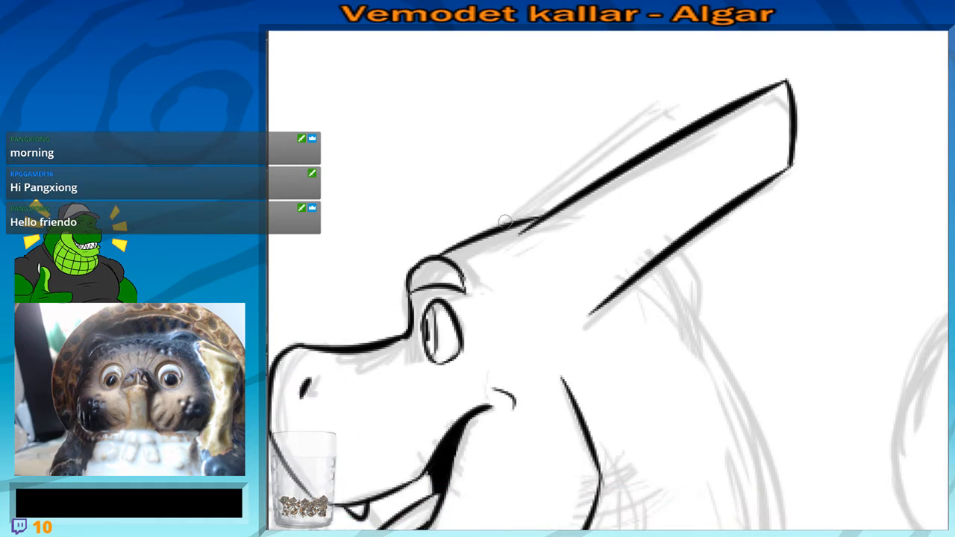
{"action": "left_click_drag", "start_coordinate": [506, 221], "coordinate": [669, 100]}
{"action": "key", "text": "ctrl+z"}
{"action": "left_click_drag", "start_coordinate": [496, 228], "coordinate": [670, 106]}
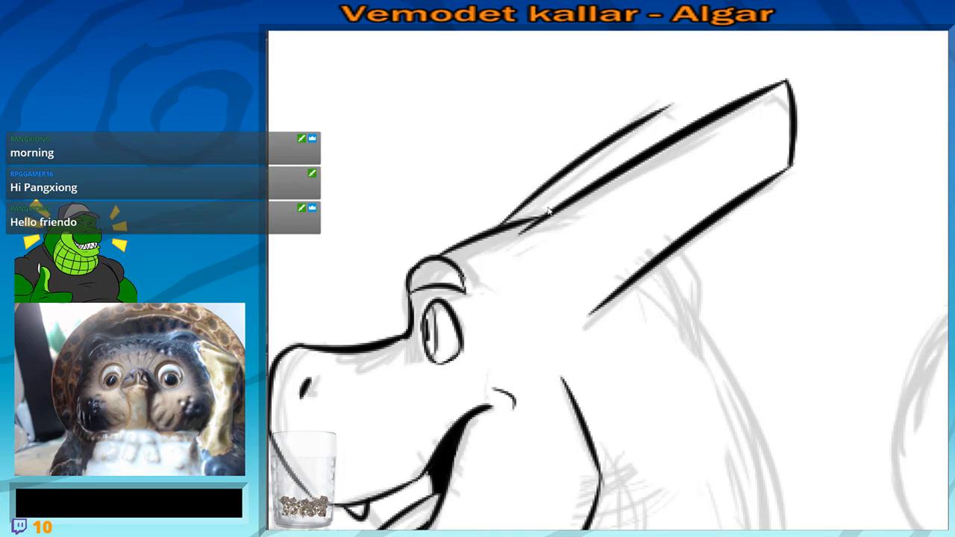
{"action": "key", "text": "ctrl+z"}
{"action": "left_click_drag", "start_coordinate": [509, 226], "coordinate": [699, 94]}
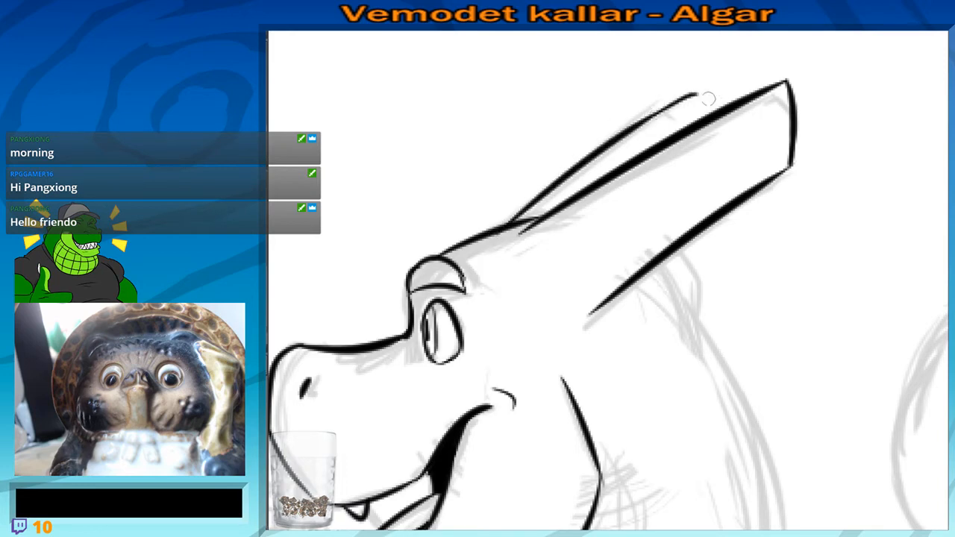
Ink the back of the head and neck from beneath the near horn down toward the collar
{"action": "scroll", "coordinate": [702, 101], "scroll_direction": "down", "scroll_amount": 3}
{"action": "scroll", "coordinate": [633, 84], "scroll_direction": "down", "scroll_amount": 3}
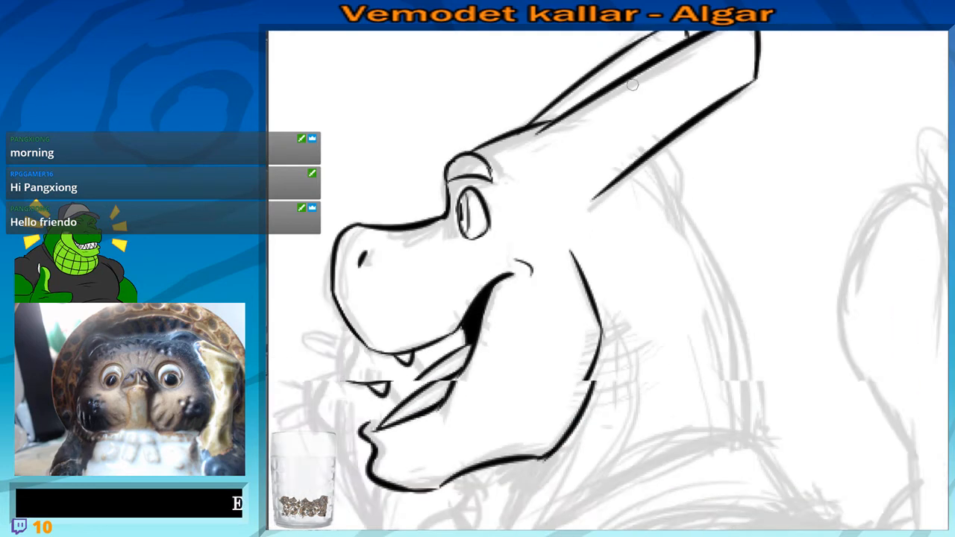
{"action": "left_click_drag", "start_coordinate": [632, 84], "coordinate": [630, 94]}
{"action": "mouse_move", "coordinate": [650, 139]}
{"action": "left_mouse_down"}
{"action": "mouse_move", "coordinate": [674, 168]}
{"action": "mouse_move", "coordinate": [705, 285]}
{"action": "left_mouse_up"}
{"action": "key", "text": "ctrl+z"}
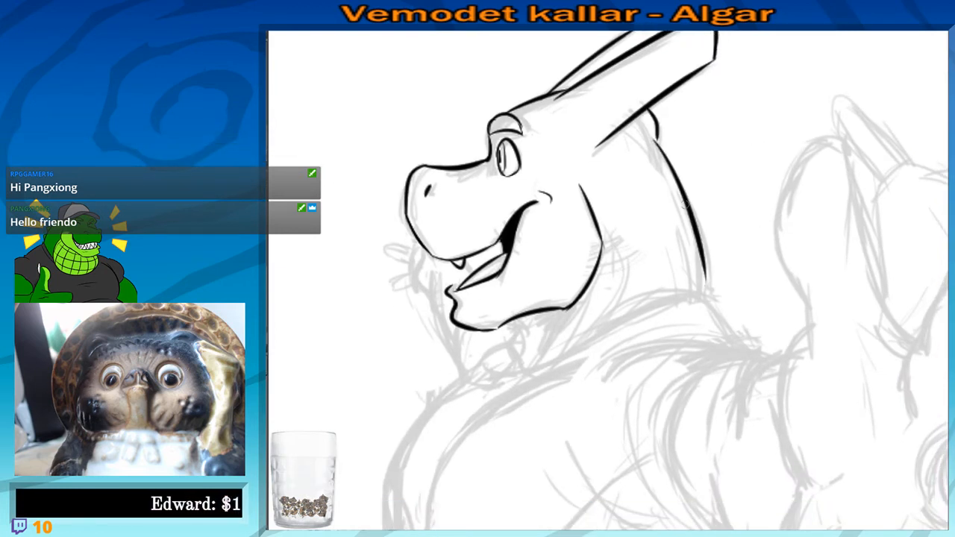
Ink the neck line behind the jaw, curving down and forward toward the throat
{"action": "key", "text": "ctrl+z"}
{"action": "mouse_move", "coordinate": [657, 140]}
{"action": "left_mouse_down"}
{"action": "mouse_move", "coordinate": [709, 289]}
{"action": "mouse_move", "coordinate": [719, 221]}
{"action": "mouse_move", "coordinate": [651, 231]}
{"action": "left_mouse_up"}
{"action": "left_click_drag", "start_coordinate": [653, 197], "coordinate": [617, 255]}
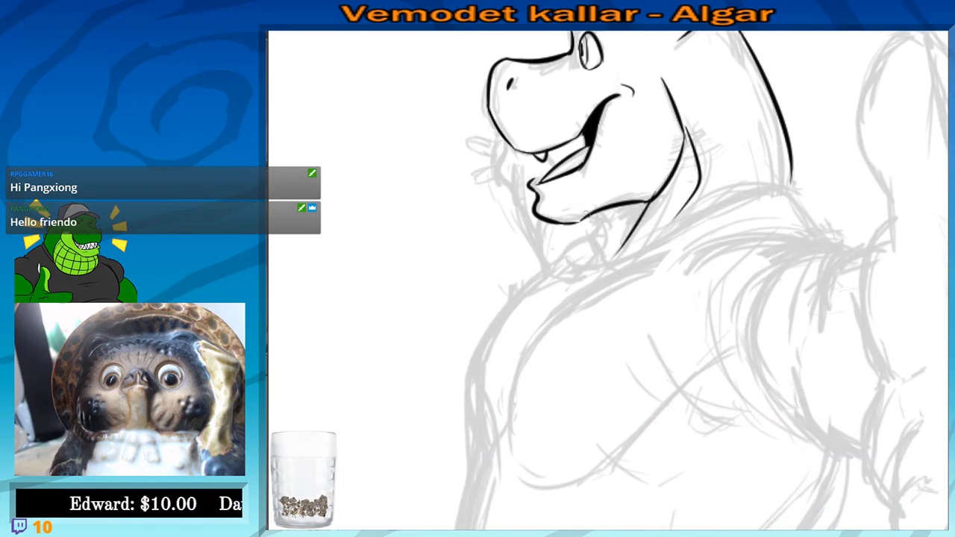
Ink the front of the throat and the shirt collar's upper edge from the throat to the back of the neck
{"action": "mouse_move", "coordinate": [577, 222]}
{"action": "left_mouse_down"}
{"action": "mouse_move", "coordinate": [608, 211]}
{"action": "mouse_move", "coordinate": [595, 261]}
{"action": "mouse_move", "coordinate": [717, 192]}
{"action": "left_mouse_up"}
{"action": "key", "text": "ctrl+z"}
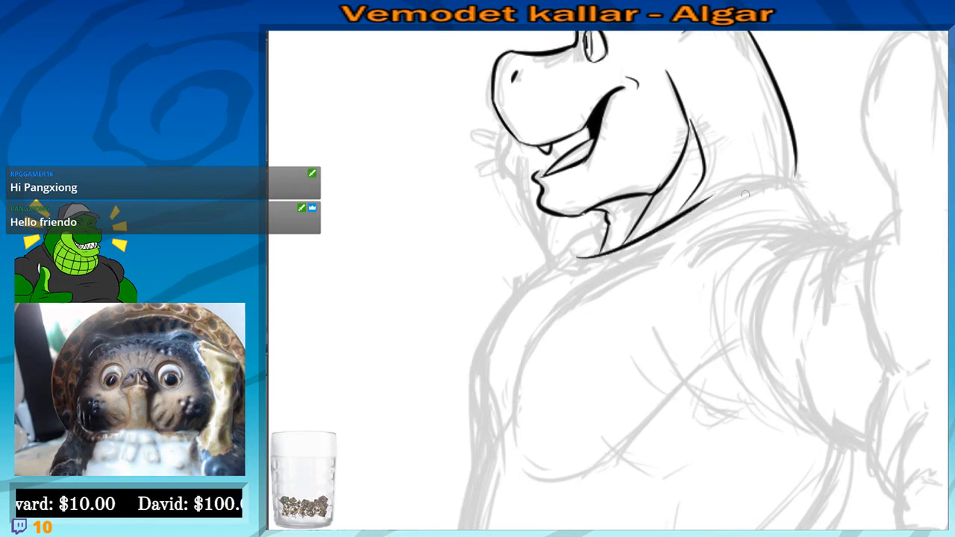
{"action": "key", "text": "ctrl+z"}
{"action": "left_click_drag", "start_coordinate": [583, 257], "coordinate": [791, 177]}
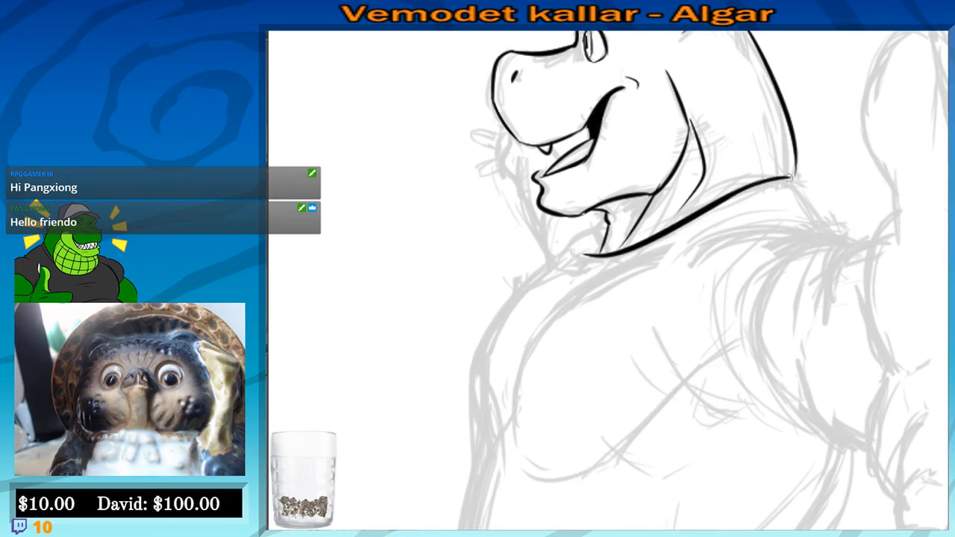
{"action": "left_click_drag", "start_coordinate": [661, 173], "coordinate": [673, 216]}
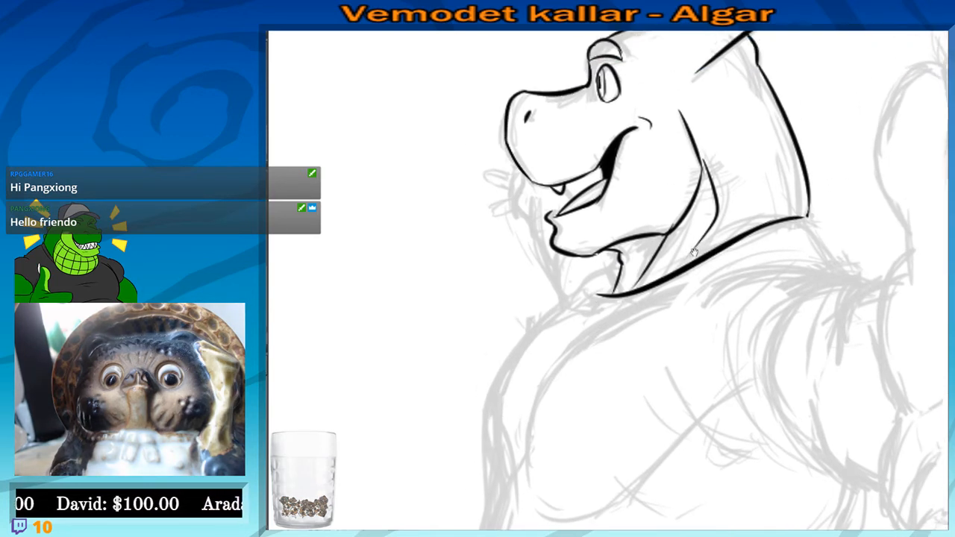
{"action": "mouse_move", "coordinate": [733, 229]}
{"action": "left_mouse_down"}
{"action": "mouse_move", "coordinate": [687, 268]}
{"action": "mouse_move", "coordinate": [747, 241]}
{"action": "left_mouse_up"}
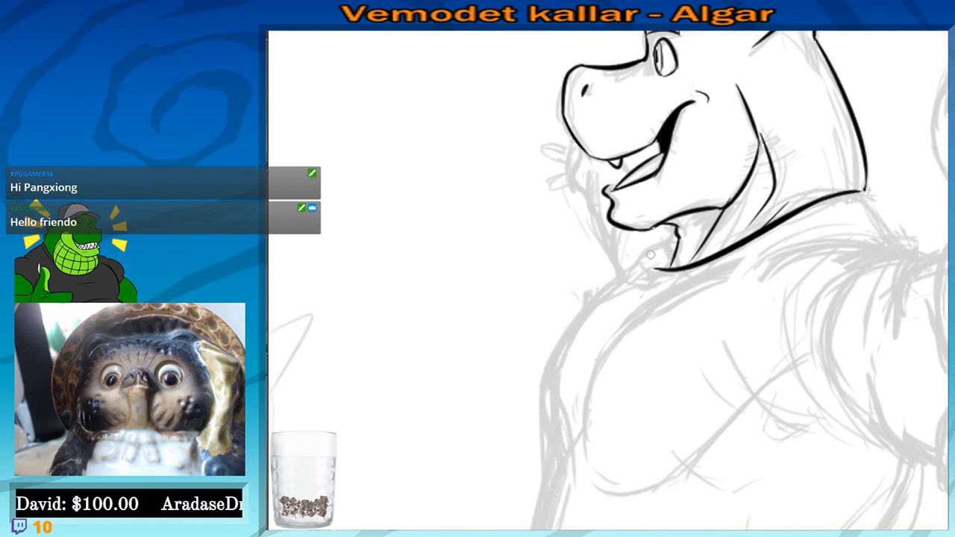
Ink the collar's front loop and lower band edge, and close the band at the back of the neck
{"action": "key", "text": "ctrl+z"}
{"action": "mouse_move", "coordinate": [676, 240]}
{"action": "left_mouse_down"}
{"action": "mouse_move", "coordinate": [659, 267]}
{"action": "mouse_move", "coordinate": [662, 241]}
{"action": "mouse_move", "coordinate": [650, 262]}
{"action": "mouse_move", "coordinate": [755, 248]}
{"action": "mouse_move", "coordinate": [825, 213]}
{"action": "left_mouse_up"}
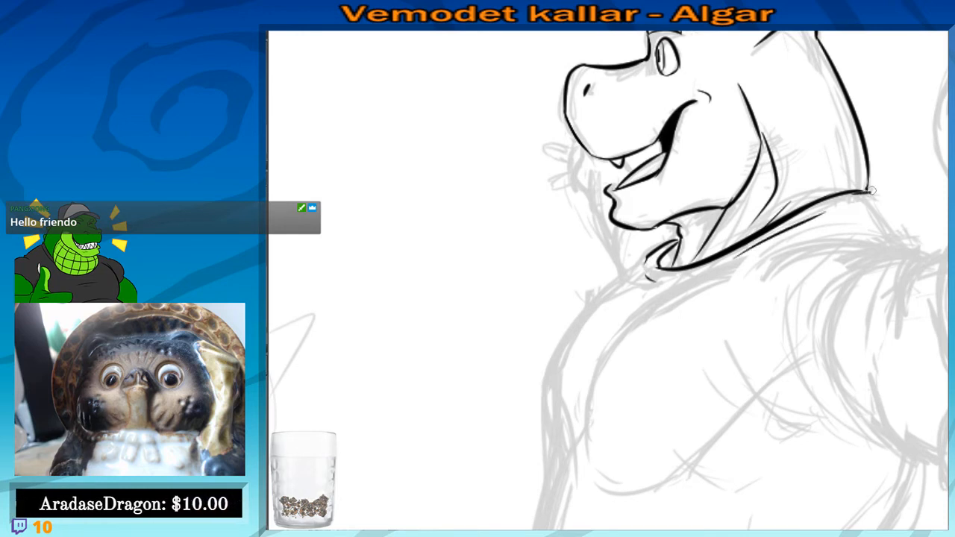
{"action": "left_click_drag", "start_coordinate": [871, 188], "coordinate": [868, 196]}
Ink the slope behind the collar and the curved shirt line over the top of the shoulder
{"action": "mouse_move", "coordinate": [897, 223]}
{"action": "left_mouse_down"}
{"action": "mouse_move", "coordinate": [809, 189]}
{"action": "mouse_move", "coordinate": [815, 201]}
{"action": "mouse_move", "coordinate": [774, 218]}
{"action": "left_mouse_up"}
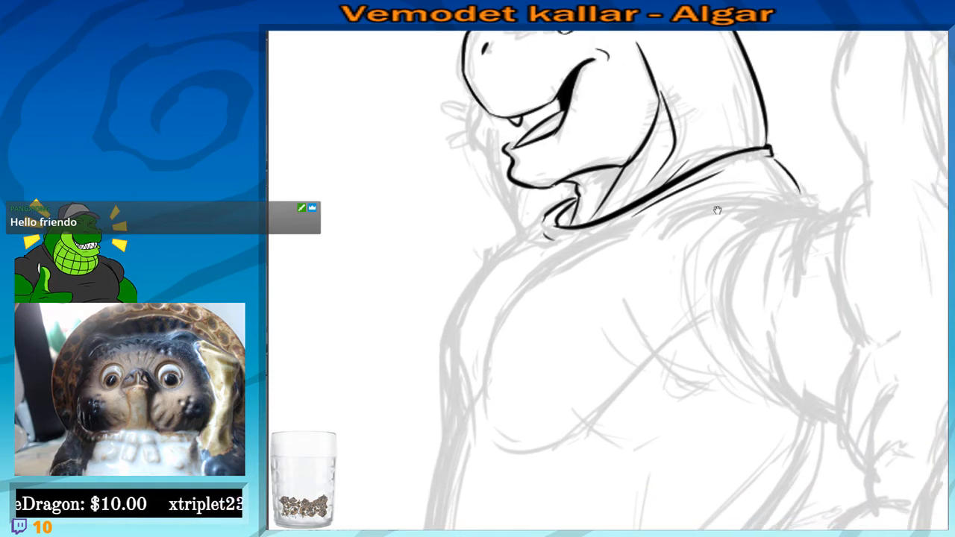
{"action": "left_click_drag", "start_coordinate": [694, 211], "coordinate": [808, 212]}
{"action": "key", "text": "ctrl+z"}
{"action": "left_click_drag", "start_coordinate": [679, 210], "coordinate": [802, 214]}
{"action": "left_click_drag", "start_coordinate": [632, 270], "coordinate": [759, 228]}
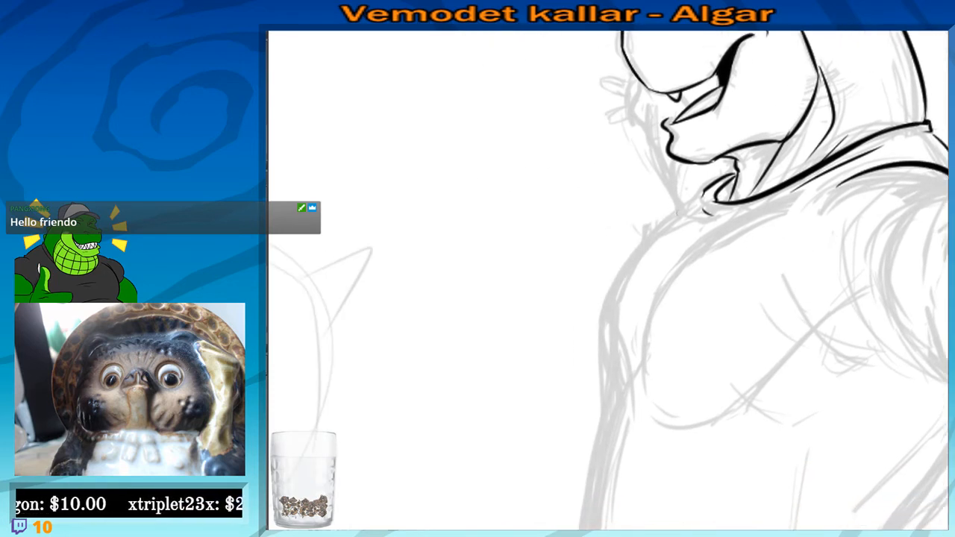
Ink the front chest outline from the collar down around the bulging chest
{"action": "left_click_drag", "start_coordinate": [717, 173], "coordinate": [695, 200]}
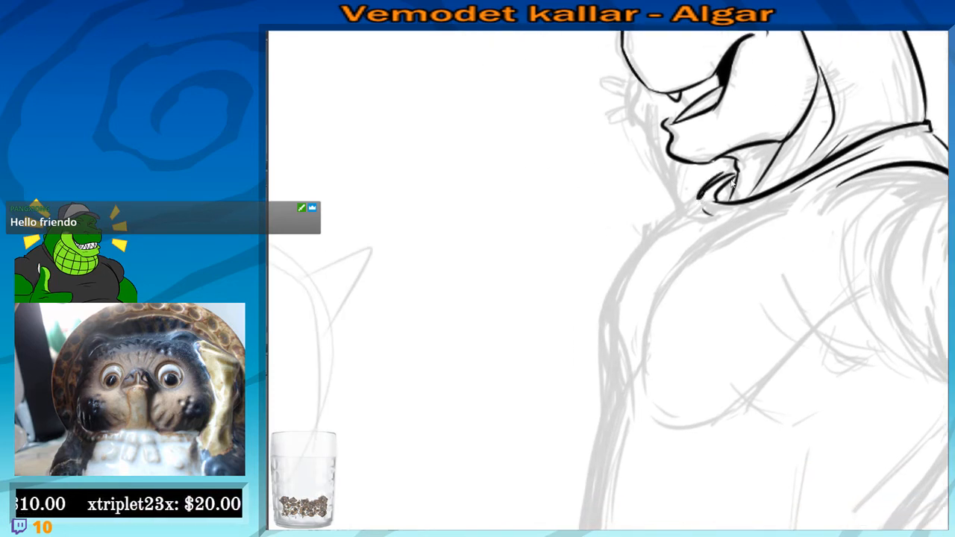
{"action": "key", "text": "ctrl+z"}
{"action": "mouse_move", "coordinate": [736, 172]}
{"action": "left_mouse_down"}
{"action": "mouse_move", "coordinate": [701, 186]}
{"action": "mouse_move", "coordinate": [615, 307]}
{"action": "left_mouse_up"}
{"action": "key", "text": "ctrl+z"}
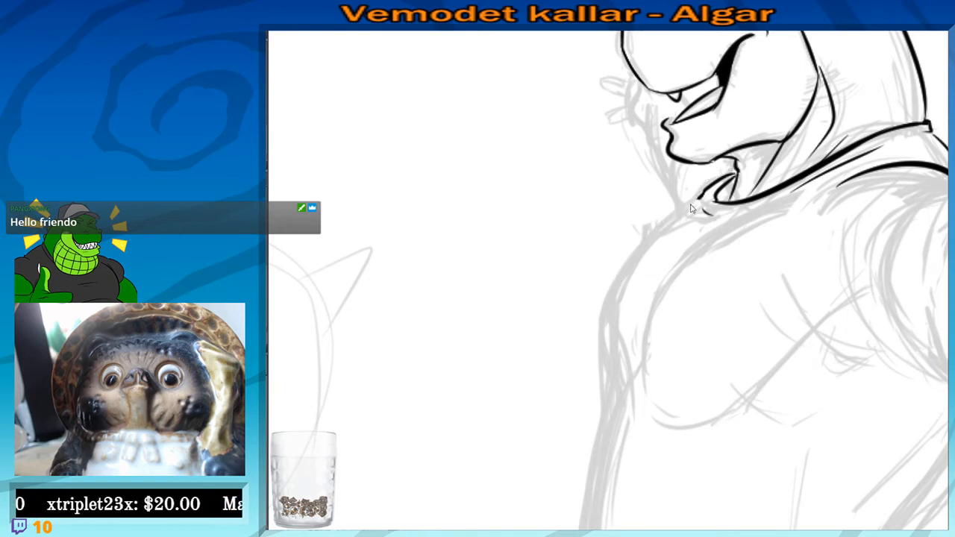
{"action": "mouse_move", "coordinate": [735, 167]}
{"action": "left_mouse_down"}
{"action": "mouse_move", "coordinate": [697, 190]}
{"action": "mouse_move", "coordinate": [609, 291]}
{"action": "left_mouse_up"}
{"action": "key", "text": "ctrl+z"}
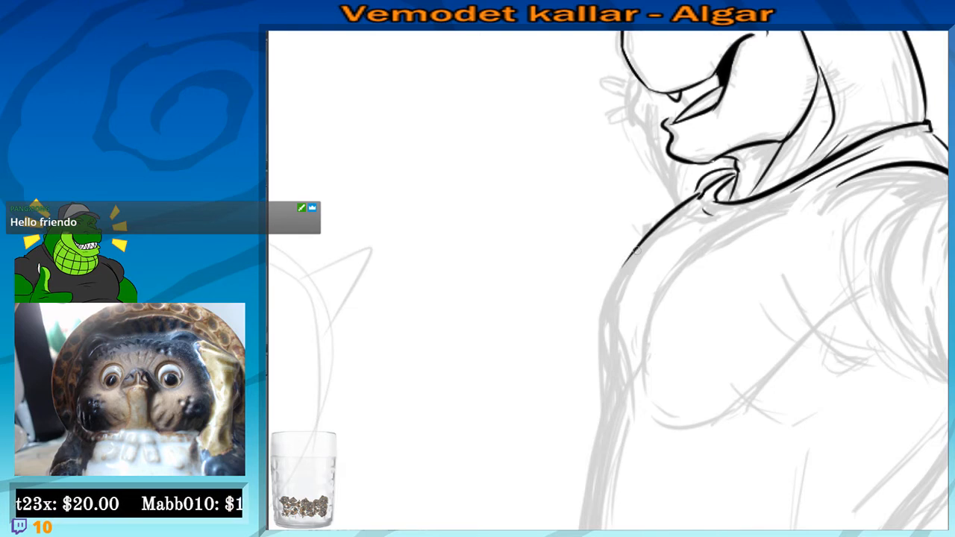
{"action": "mouse_move", "coordinate": [637, 250]}
{"action": "left_mouse_down"}
{"action": "mouse_move", "coordinate": [608, 380]}
{"action": "mouse_move", "coordinate": [604, 293]}
{"action": "mouse_move", "coordinate": [586, 352]}
{"action": "left_mouse_up"}
{"action": "key", "text": "ctrl+z"}
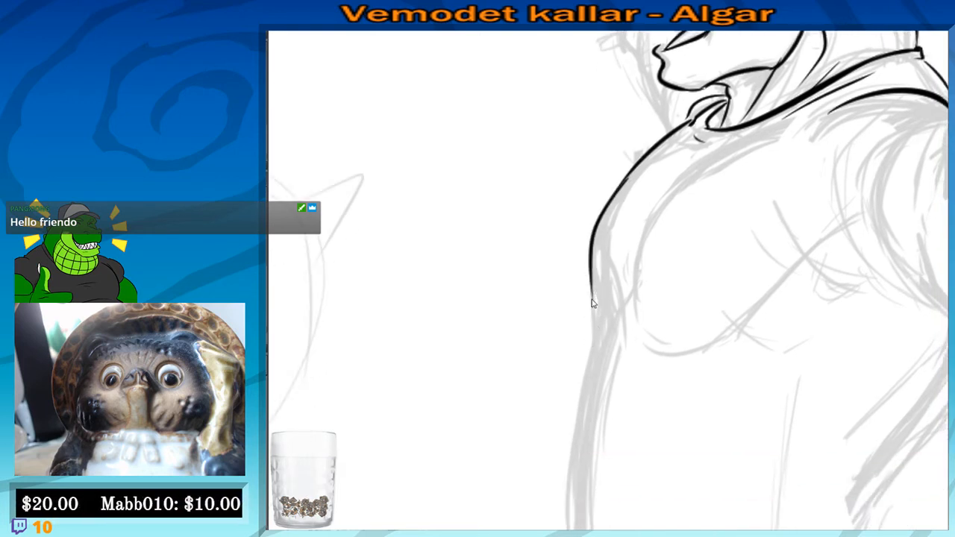
Ink the small bump at the chest's lower front and add short fabric creases across the chest
{"action": "mouse_move", "coordinate": [593, 300]}
{"action": "left_mouse_down"}
{"action": "mouse_move", "coordinate": [596, 336]}
{"action": "mouse_move", "coordinate": [651, 377]}
{"action": "left_mouse_up"}
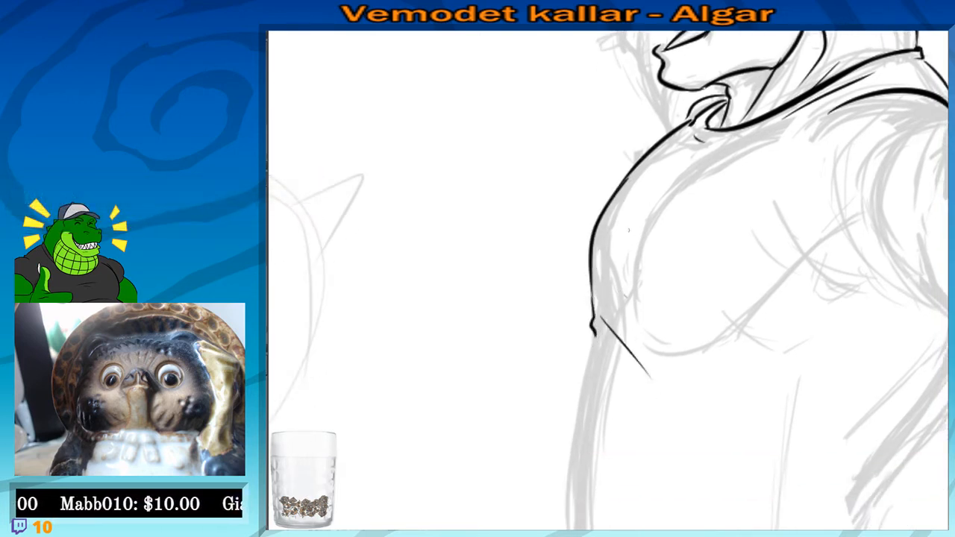
{"action": "mouse_move", "coordinate": [632, 222]}
{"action": "left_mouse_down"}
{"action": "mouse_move", "coordinate": [793, 154]}
{"action": "mouse_move", "coordinate": [680, 238]}
{"action": "mouse_move", "coordinate": [718, 253]}
{"action": "left_mouse_up"}
{"action": "key", "text": "ctrl+z"}
{"action": "left_click_drag", "start_coordinate": [665, 180], "coordinate": [736, 173]}
{"action": "mouse_move", "coordinate": [712, 158]}
{"action": "left_mouse_down"}
{"action": "mouse_move", "coordinate": [672, 205]}
{"action": "mouse_move", "coordinate": [729, 180]}
{"action": "left_mouse_up"}
{"action": "left_click_drag", "start_coordinate": [714, 259], "coordinate": [680, 232]}
{"action": "scroll", "coordinate": [627, 176], "scroll_direction": "down", "scroll_amount": 2}
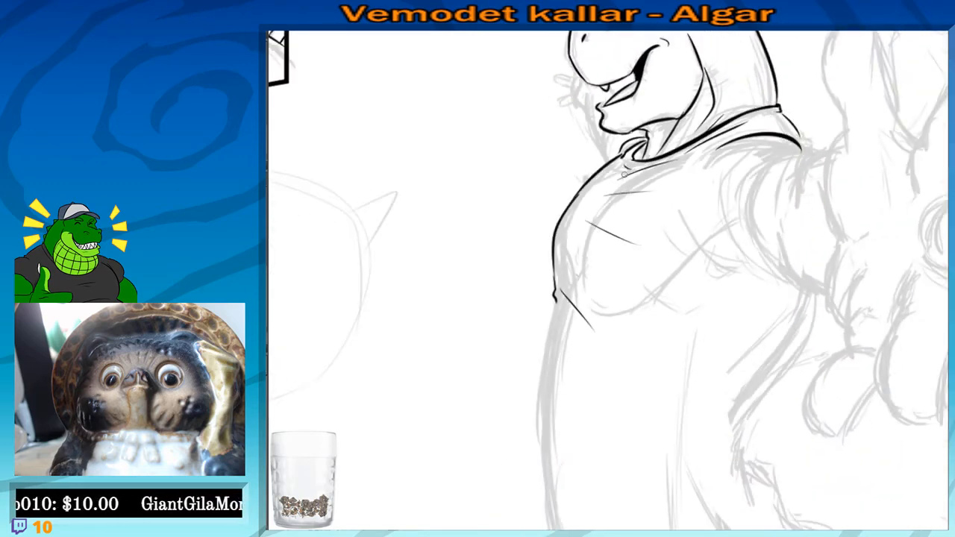
{"action": "left_click_drag", "start_coordinate": [574, 334], "coordinate": [565, 432]}
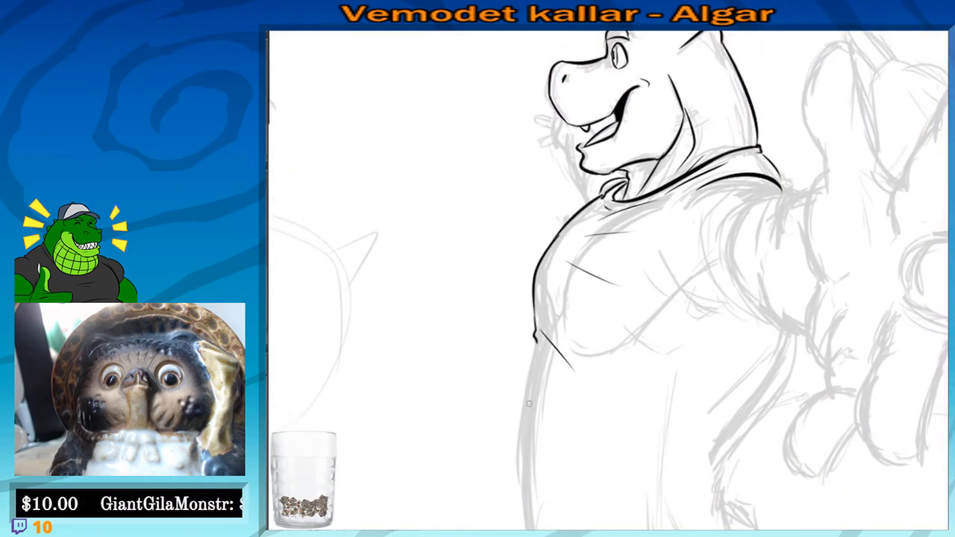
{"action": "mouse_move", "coordinate": [529, 403]}
{"action": "left_mouse_down"}
{"action": "mouse_move", "coordinate": [526, 370]}
{"action": "mouse_move", "coordinate": [466, 255]}
{"action": "left_mouse_up"}
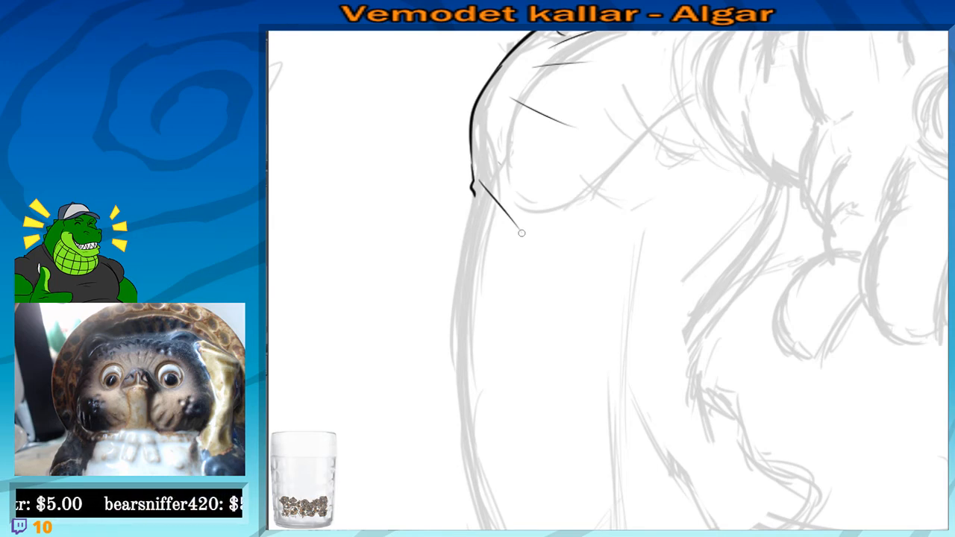
{"action": "mouse_move", "coordinate": [744, 188]}
{"action": "left_mouse_down"}
{"action": "mouse_move", "coordinate": [697, 311]}
{"action": "mouse_move", "coordinate": [633, 424]}
{"action": "left_mouse_up"}
{"action": "scroll", "coordinate": [625, 320], "scroll_direction": "up", "scroll_amount": 1}
{"action": "left_click_drag", "start_coordinate": [625, 321], "coordinate": [612, 302]}
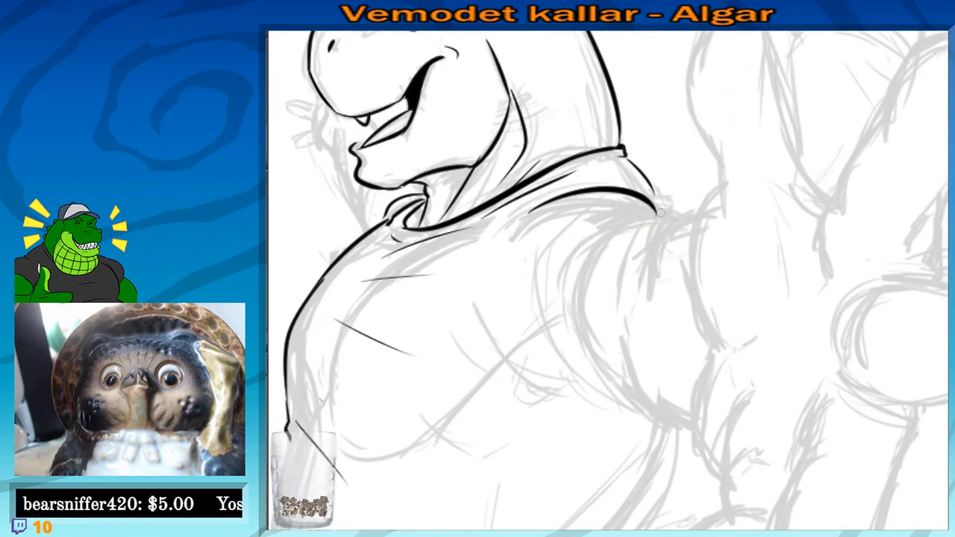
{"action": "left_click_drag", "start_coordinate": [671, 214], "coordinate": [570, 294]}
{"action": "key", "text": "ctrl+z"}
{"action": "left_click_drag", "start_coordinate": [677, 215], "coordinate": [601, 366]}
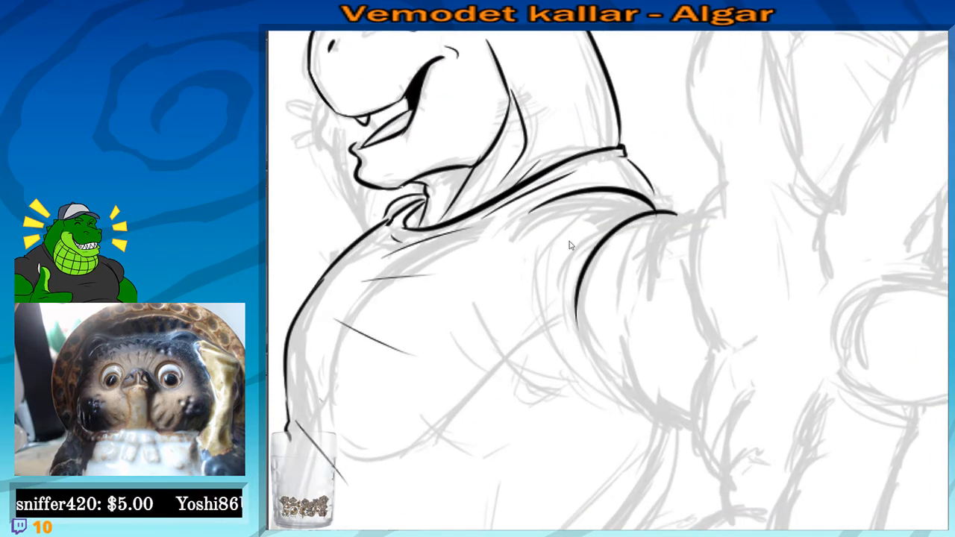
{"action": "key", "text": "ctrl+z"}
{"action": "left_click_drag", "start_coordinate": [565, 234], "coordinate": [565, 367]}
{"action": "left_click_drag", "start_coordinate": [561, 331], "coordinate": [552, 314]}
{"action": "key", "text": "ctrl+z"}
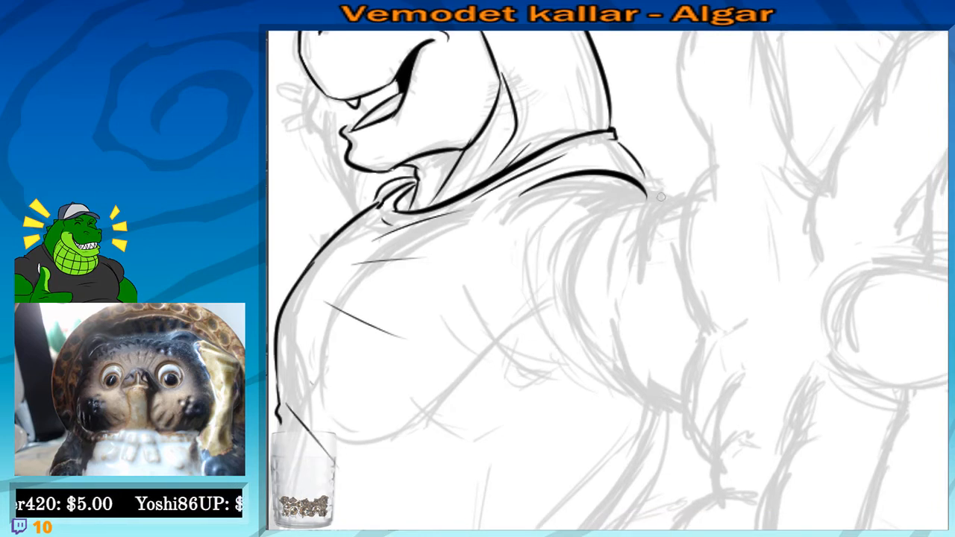
Ink the long curved sleeve line from the top of the shoulder down to the underarm
{"action": "left_click_drag", "start_coordinate": [659, 198], "coordinate": [576, 274]}
{"action": "key", "text": "ctrl+z"}
{"action": "mouse_move", "coordinate": [660, 197]}
{"action": "left_mouse_down"}
{"action": "mouse_move", "coordinate": [569, 306]}
{"action": "mouse_move", "coordinate": [605, 279]}
{"action": "mouse_move", "coordinate": [619, 353]}
{"action": "left_mouse_up"}
{"action": "key", "text": "ctrl+z"}
{"action": "left_click_drag", "start_coordinate": [558, 267], "coordinate": [618, 347]}
{"action": "left_click_drag", "start_coordinate": [594, 303], "coordinate": [591, 303]}
{"action": "left_click_drag", "start_coordinate": [557, 264], "coordinate": [561, 285]}
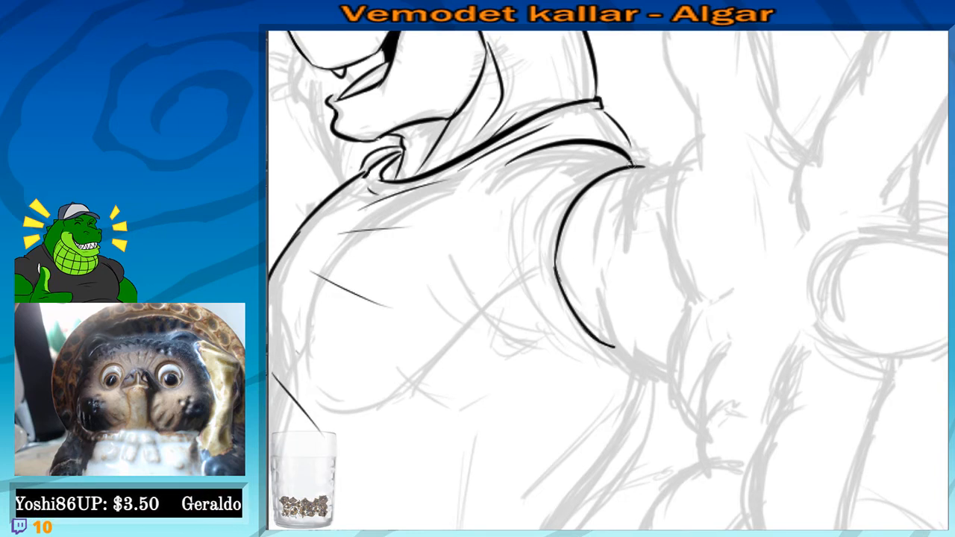
Ink a second curved sleeve fold on the chest side of the first, starting from the shoulder
{"action": "left_click_drag", "start_coordinate": [643, 165], "coordinate": [566, 170]}
{"action": "key", "text": "ctrl+z"}
{"action": "mouse_move", "coordinate": [648, 165]}
{"action": "left_mouse_down"}
{"action": "mouse_move", "coordinate": [537, 178]}
{"action": "mouse_move", "coordinate": [533, 311]}
{"action": "mouse_move", "coordinate": [589, 342]}
{"action": "mouse_move", "coordinate": [532, 311]}
{"action": "mouse_move", "coordinate": [561, 327]}
{"action": "left_mouse_up"}
{"action": "mouse_move", "coordinate": [498, 210]}
{"action": "left_mouse_down"}
{"action": "mouse_move", "coordinate": [582, 213]}
{"action": "mouse_move", "coordinate": [561, 238]}
{"action": "mouse_move", "coordinate": [609, 309]}
{"action": "mouse_move", "coordinate": [558, 278]}
{"action": "left_mouse_up"}
{"action": "key", "text": "ctrl+z"}
Add short tapering creases on the shirt in front of the armpit, running into the sleeve fold
{"action": "left_click_drag", "start_coordinate": [554, 259], "coordinate": [541, 230]}
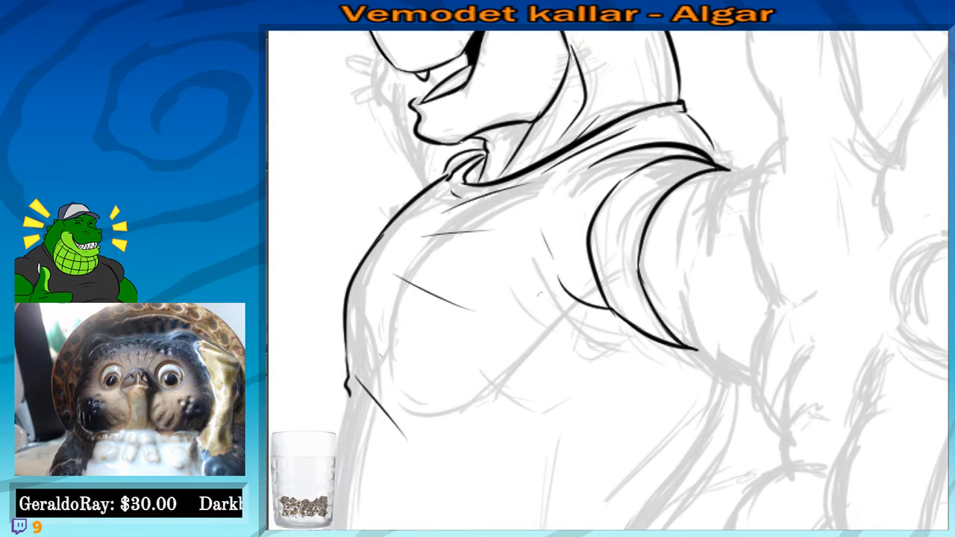
{"action": "key", "text": "ctrl+z"}
{"action": "key", "text": "ctrl+z"}
{"action": "left_click_drag", "start_coordinate": [613, 312], "coordinate": [566, 258]}
{"action": "left_click_drag", "start_coordinate": [563, 228], "coordinate": [561, 188]}
{"action": "mouse_move", "coordinate": [532, 247]}
{"action": "left_mouse_down"}
{"action": "mouse_move", "coordinate": [542, 283]}
{"action": "mouse_move", "coordinate": [589, 311]}
{"action": "mouse_move", "coordinate": [588, 324]}
{"action": "mouse_move", "coordinate": [508, 350]}
{"action": "left_mouse_up"}
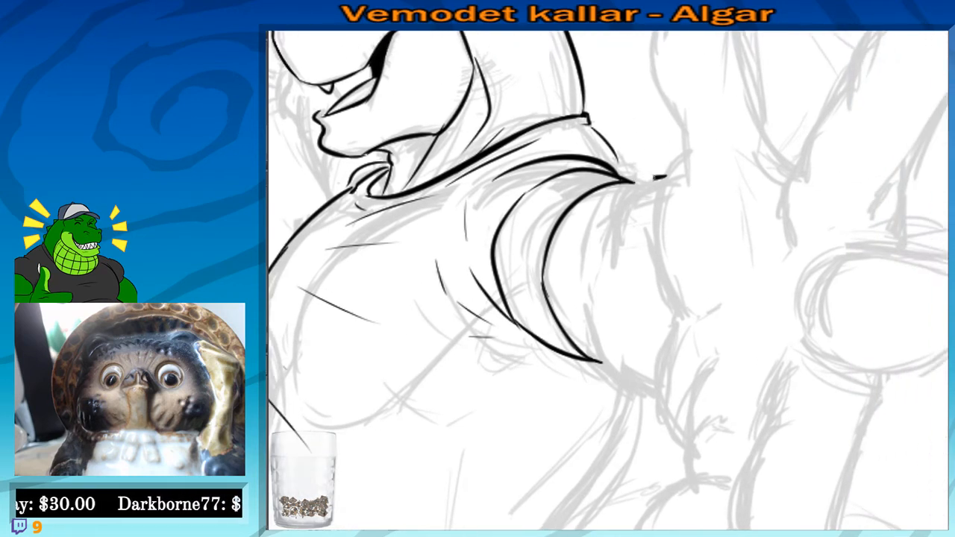
{"action": "key", "text": "ctrl+z"}
{"action": "mouse_move", "coordinate": [662, 177]}
{"action": "left_mouse_down"}
{"action": "mouse_move", "coordinate": [606, 255]}
{"action": "mouse_move", "coordinate": [606, 208]}
{"action": "mouse_move", "coordinate": [606, 257]}
{"action": "left_mouse_up"}
{"action": "key", "text": "ctrl+z"}
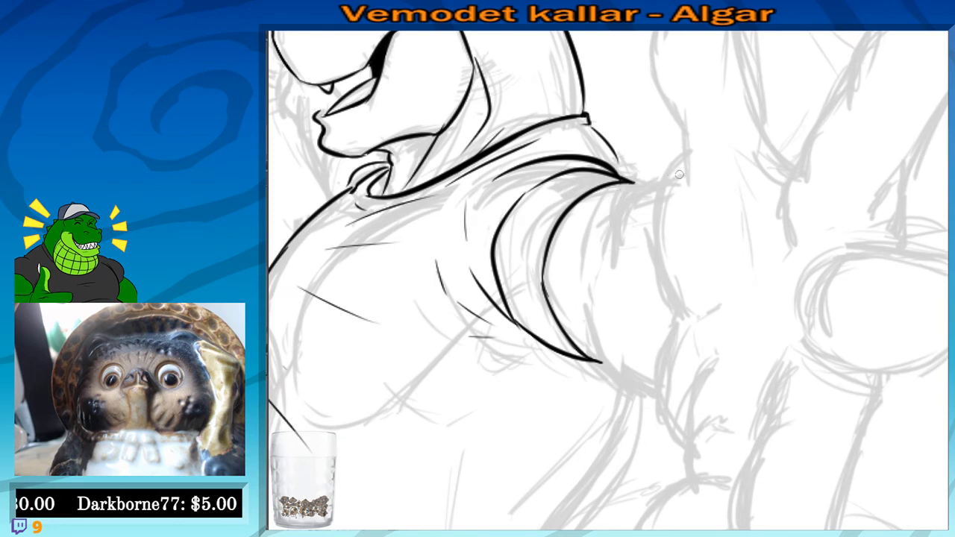
{"action": "left_click_drag", "start_coordinate": [664, 177], "coordinate": [606, 260]}
{"action": "key", "text": "ctrl+z"}
{"action": "mouse_move", "coordinate": [663, 178]}
{"action": "left_mouse_down"}
{"action": "mouse_move", "coordinate": [608, 261]}
{"action": "mouse_move", "coordinate": [609, 211]}
{"action": "left_mouse_up"}
{"action": "key", "text": "ctrl+z"}
{"action": "mouse_move", "coordinate": [603, 243]}
{"action": "left_mouse_down"}
{"action": "mouse_move", "coordinate": [606, 279]}
{"action": "mouse_move", "coordinate": [631, 183]}
{"action": "mouse_move", "coordinate": [601, 217]}
{"action": "left_mouse_up"}
{"action": "key", "text": "ctrl+z"}
{"action": "key", "text": "ctrl+z"}
Ink the outermost sleeve curve in two parts, one over the top of the arm and one along its underside
{"action": "left_click_drag", "start_coordinate": [608, 271], "coordinate": [604, 222]}
{"action": "left_click_drag", "start_coordinate": [652, 279], "coordinate": [668, 201]}
{"action": "mouse_move", "coordinate": [602, 226]}
{"action": "left_mouse_down"}
{"action": "mouse_move", "coordinate": [641, 310]}
{"action": "mouse_move", "coordinate": [616, 289]}
{"action": "mouse_move", "coordinate": [626, 292]}
{"action": "left_mouse_up"}
{"action": "key", "text": "ctrl+z"}
{"action": "key", "text": "ctrl+z"}
{"action": "left_click_drag", "start_coordinate": [560, 135], "coordinate": [593, 287]}
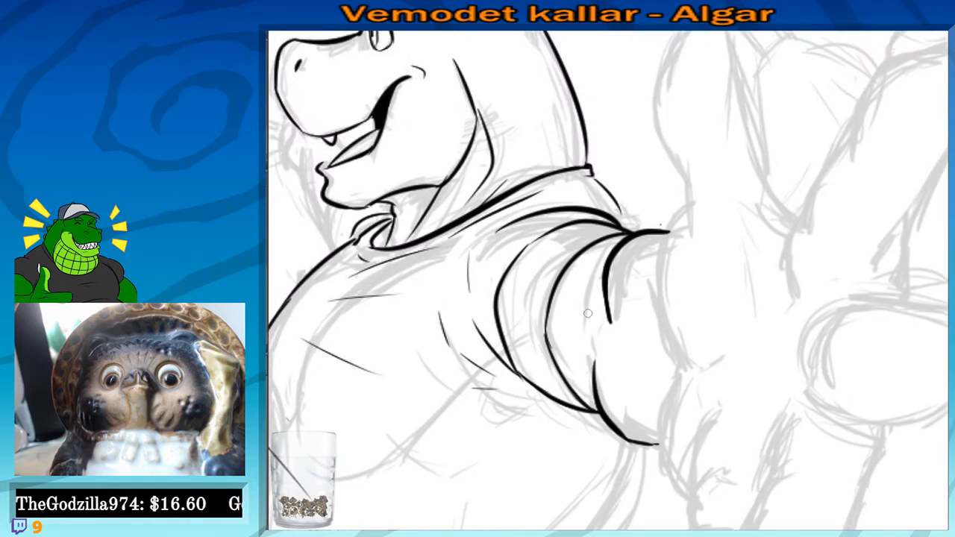
Ink the torso's back contour from the underarm down to the waist
{"action": "scroll", "coordinate": [588, 313], "scroll_direction": "down", "scroll_amount": 4}
{"action": "left_click_drag", "start_coordinate": [573, 330], "coordinate": [606, 228]}
{"action": "scroll", "coordinate": [606, 229], "scroll_direction": "up", "scroll_amount": 2}
{"action": "left_click_drag", "start_coordinate": [628, 361], "coordinate": [663, 211]}
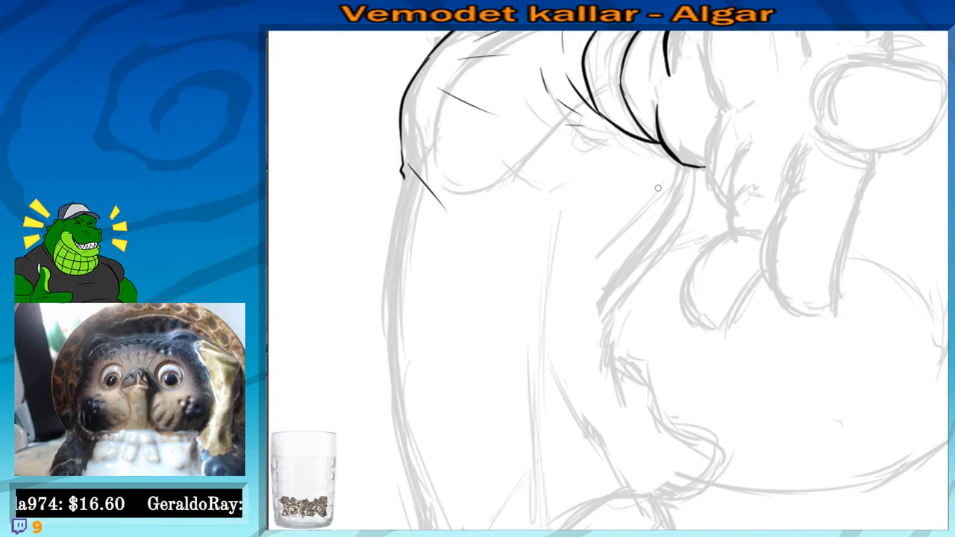
{"action": "left_click_drag", "start_coordinate": [604, 273], "coordinate": [617, 223]}
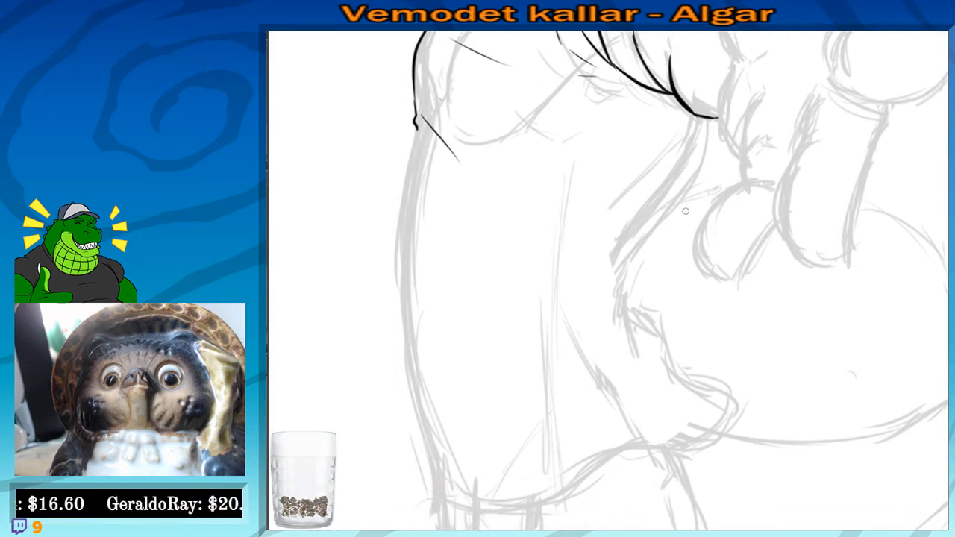
{"action": "left_click_drag", "start_coordinate": [680, 141], "coordinate": [618, 282]}
{"action": "key", "text": "ctrl+z"}
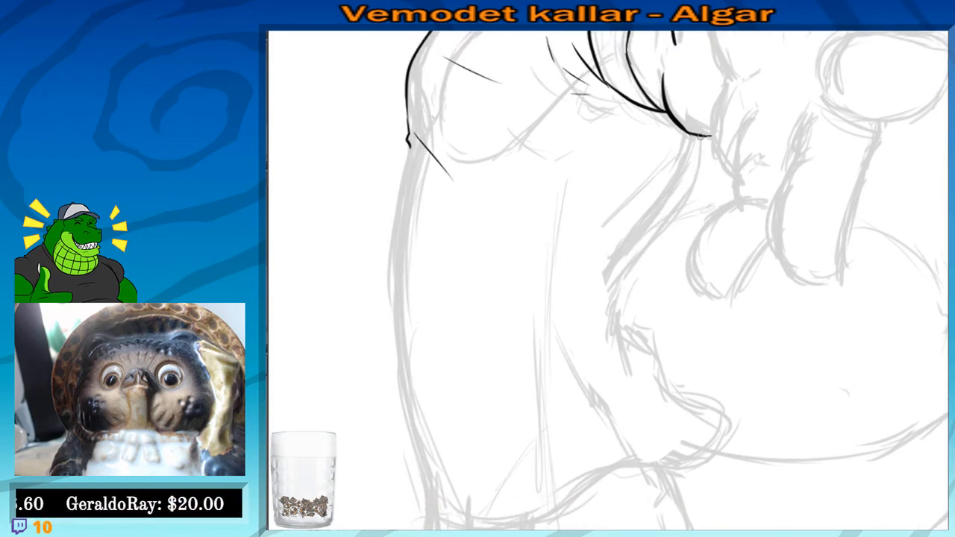
{"action": "mouse_move", "coordinate": [706, 135]}
{"action": "left_mouse_down"}
{"action": "mouse_move", "coordinate": [615, 301]}
{"action": "mouse_move", "coordinate": [620, 289]}
{"action": "mouse_move", "coordinate": [627, 323]}
{"action": "mouse_move", "coordinate": [624, 271]}
{"action": "left_mouse_up"}
{"action": "key", "text": "ctrl+z"}
Ink the short contour below the waist and the small angular shirt fold beside it
{"action": "mouse_move", "coordinate": [609, 220]}
{"action": "left_mouse_down"}
{"action": "mouse_move", "coordinate": [613, 291]}
{"action": "mouse_move", "coordinate": [600, 243]}
{"action": "mouse_move", "coordinate": [615, 295]}
{"action": "left_mouse_up"}
{"action": "key", "text": "ctrl+z"}
{"action": "key", "text": "ctrl+z"}
{"action": "left_click_drag", "start_coordinate": [601, 213], "coordinate": [615, 283]}
{"action": "mouse_move", "coordinate": [606, 257]}
{"action": "left_mouse_down"}
{"action": "mouse_move", "coordinate": [623, 259]}
{"action": "mouse_move", "coordinate": [640, 287]}
{"action": "left_mouse_up"}
{"action": "left_click_drag", "start_coordinate": [647, 285], "coordinate": [639, 271]}
{"action": "key", "text": "ctrl+z"}
{"action": "mouse_move", "coordinate": [596, 242]}
{"action": "left_mouse_down"}
{"action": "mouse_move", "coordinate": [610, 277]}
{"action": "mouse_move", "coordinate": [624, 267]}
{"action": "left_mouse_up"}
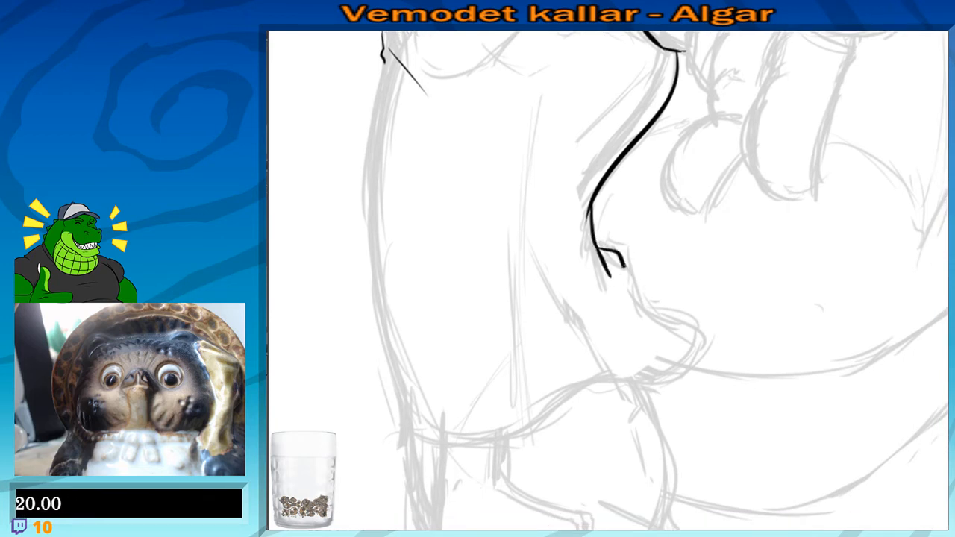
Ink a long diagonal crease on the lower shirt from mid-torso down to the hem
{"action": "left_click_drag", "start_coordinate": [604, 333], "coordinate": [608, 338]}
{"action": "mouse_move", "coordinate": [526, 244]}
{"action": "left_mouse_down"}
{"action": "mouse_move", "coordinate": [592, 317]}
{"action": "mouse_move", "coordinate": [621, 370]}
{"action": "left_mouse_up"}
{"action": "left_click_drag", "start_coordinate": [578, 297], "coordinate": [586, 313]}
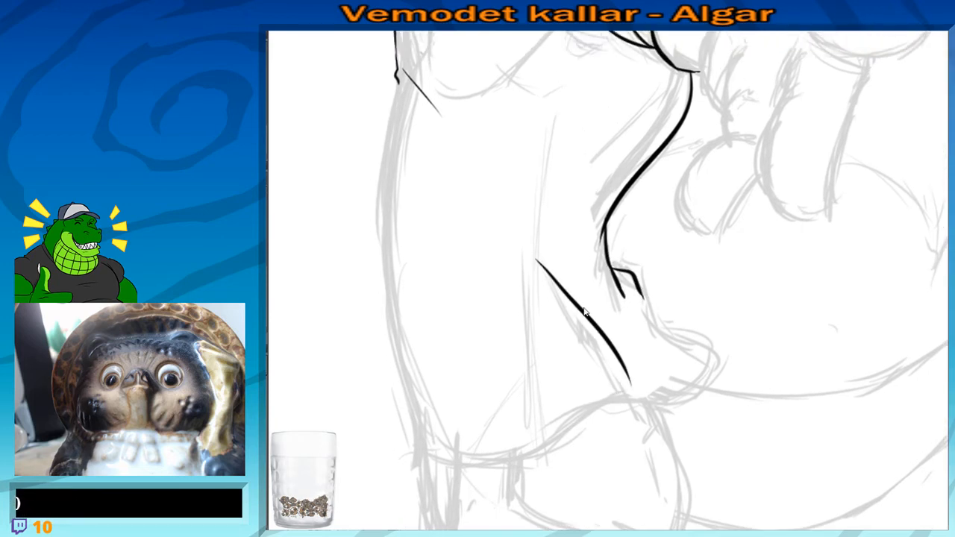
{"action": "key", "text": "ctrl+z"}
{"action": "mouse_move", "coordinate": [544, 223]}
{"action": "left_mouse_down"}
{"action": "mouse_move", "coordinate": [635, 400]}
{"action": "mouse_move", "coordinate": [618, 284]}
{"action": "mouse_move", "coordinate": [620, 452]}
{"action": "left_mouse_up"}
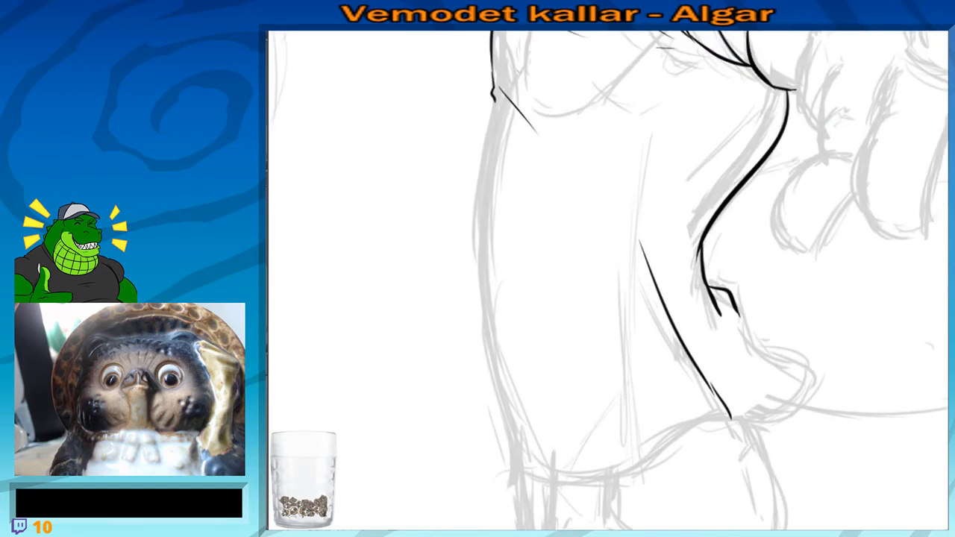
Ink the belly's front contour from the bump below the chest down to the shirt hem
{"action": "left_click_drag", "start_coordinate": [491, 105], "coordinate": [475, 217]}
{"action": "key", "text": "ctrl+z"}
{"action": "mouse_move", "coordinate": [493, 95]}
{"action": "left_mouse_down"}
{"action": "mouse_move", "coordinate": [482, 140]}
{"action": "mouse_move", "coordinate": [488, 359]}
{"action": "mouse_move", "coordinate": [494, 315]}
{"action": "mouse_move", "coordinate": [510, 471]}
{"action": "left_mouse_up"}
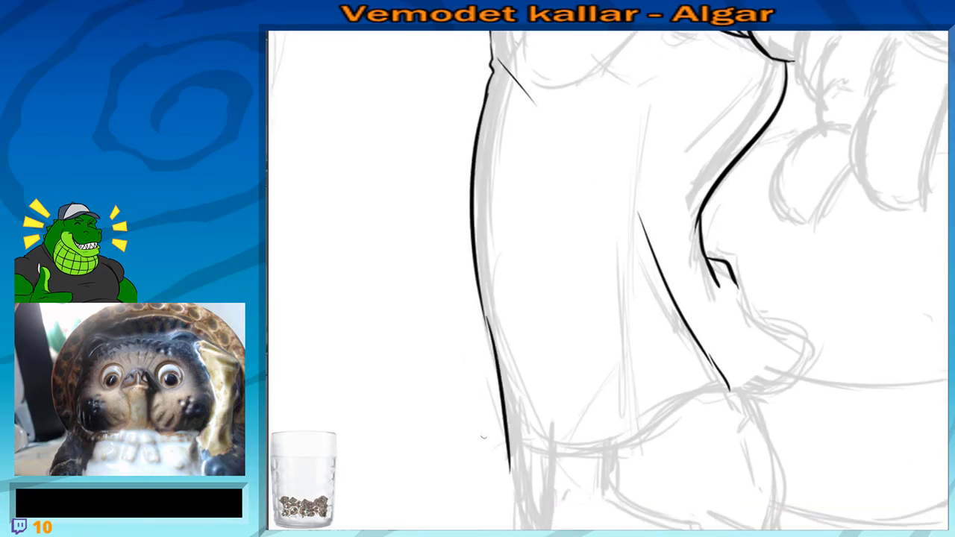
{"action": "key", "text": "ctrl+z"}
{"action": "left_click_drag", "start_coordinate": [479, 309], "coordinate": [514, 462]}
{"action": "mouse_move", "coordinate": [485, 332]}
{"action": "left_mouse_down"}
{"action": "mouse_move", "coordinate": [484, 319]}
{"action": "mouse_move", "coordinate": [509, 449]}
{"action": "left_mouse_up"}
{"action": "key", "text": "ctrl+z"}
{"action": "left_click_drag", "start_coordinate": [483, 290], "coordinate": [476, 257]}
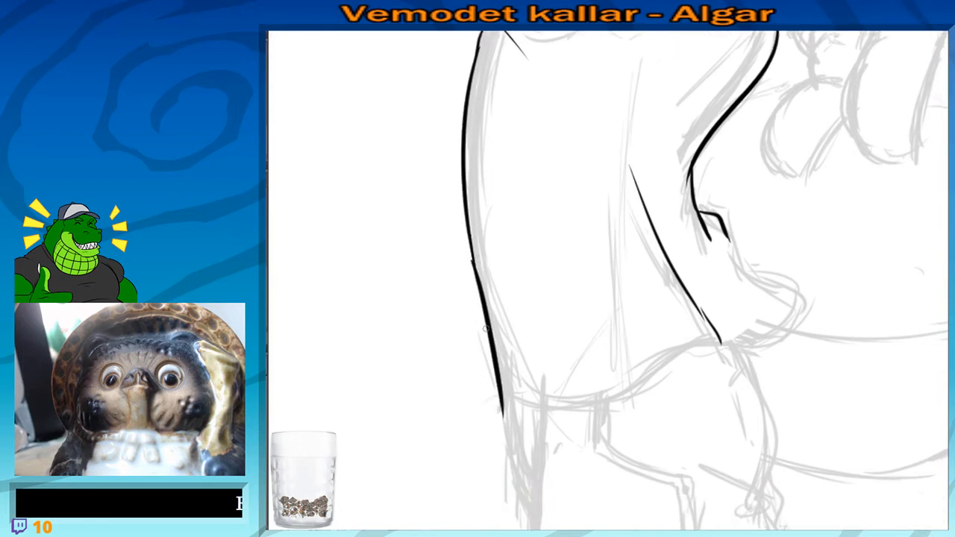
Ink the wavy shirt hem from the belly front toward the back, and add a long vertical crease above it
{"action": "mouse_move", "coordinate": [522, 413]}
{"action": "left_mouse_down"}
{"action": "mouse_move", "coordinate": [512, 374]}
{"action": "mouse_move", "coordinate": [614, 358]}
{"action": "mouse_move", "coordinate": [664, 294]}
{"action": "mouse_move", "coordinate": [710, 302]}
{"action": "mouse_move", "coordinate": [633, 448]}
{"action": "left_mouse_up"}
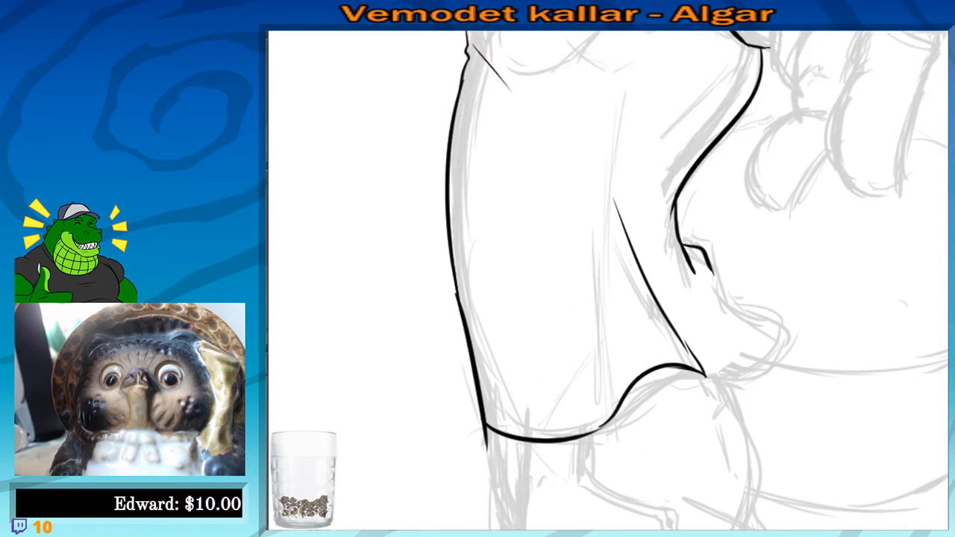
{"action": "left_click_drag", "start_coordinate": [579, 161], "coordinate": [589, 357]}
{"action": "left_click_drag", "start_coordinate": [670, 386], "coordinate": [674, 287]}
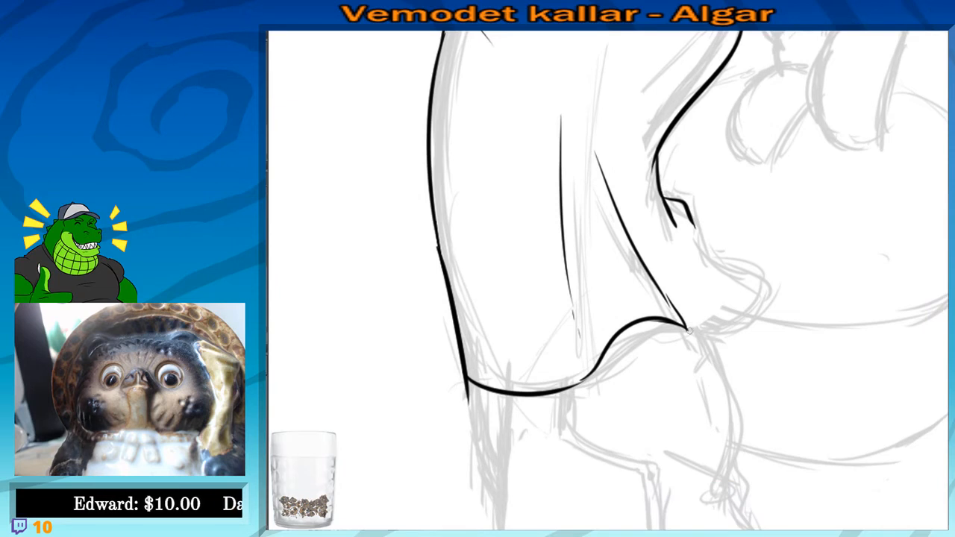
{"action": "mouse_move", "coordinate": [688, 330]}
{"action": "left_mouse_down"}
{"action": "mouse_move", "coordinate": [735, 326]}
{"action": "mouse_move", "coordinate": [777, 293]}
{"action": "mouse_move", "coordinate": [703, 330]}
{"action": "left_mouse_up"}
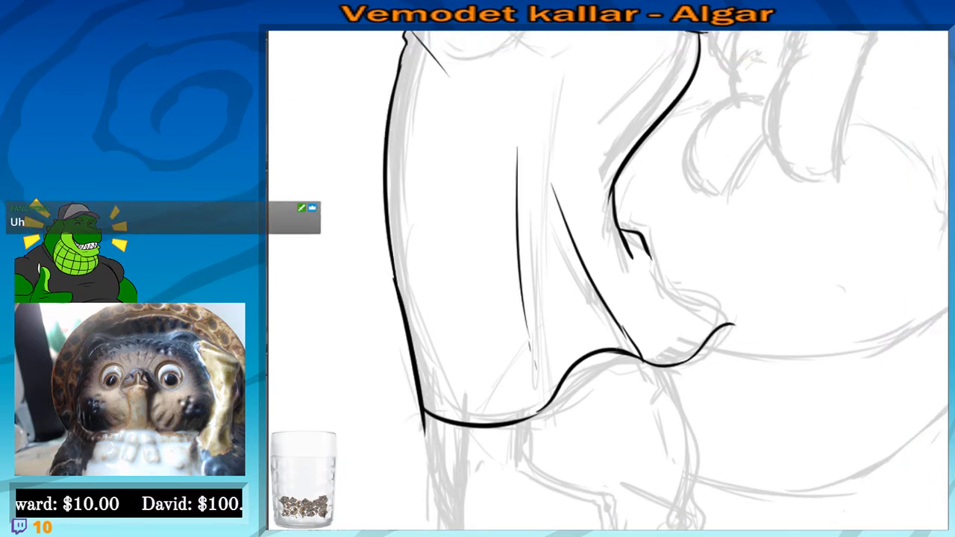
Undo the last strokes joining the shirt's long diagonal crease to the hem
{"action": "left_click_drag", "start_coordinate": [636, 360], "coordinate": [592, 359]}
{"action": "key", "text": "ctrl+z"}
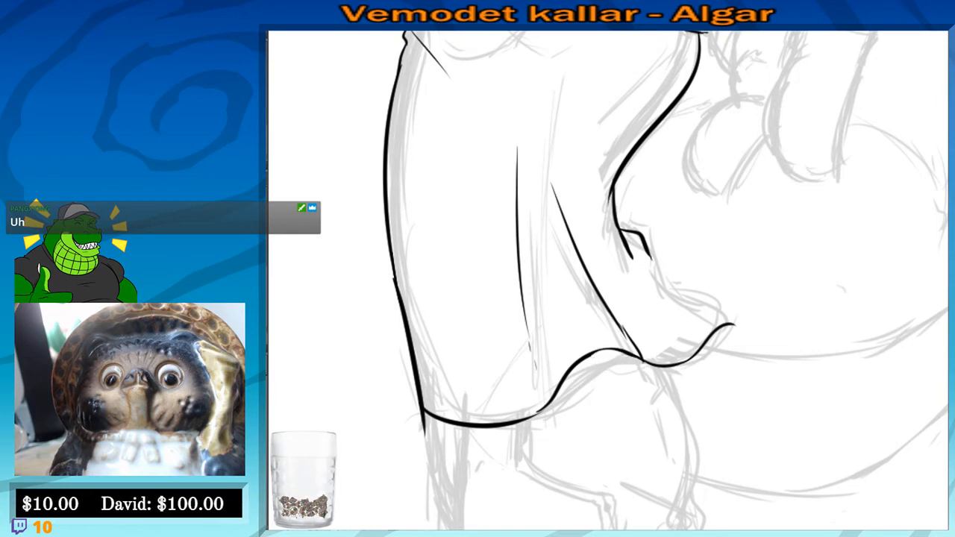
{"action": "key", "text": "ctrl+z"}
{"action": "key", "text": "ctrl+z"}
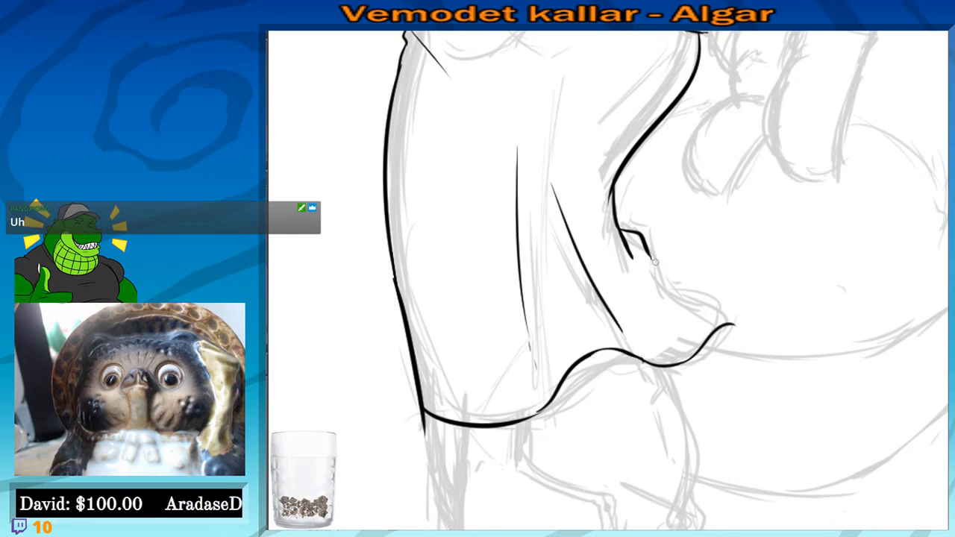
Ink the shirt's front edge from the small angular fold down to the pointed tip of the hem
{"action": "left_click_drag", "start_coordinate": [655, 262], "coordinate": [729, 324]}
{"action": "key", "text": "ctrl+z"}
{"action": "mouse_move", "coordinate": [649, 256]}
{"action": "left_mouse_down"}
{"action": "mouse_move", "coordinate": [735, 326]}
{"action": "mouse_move", "coordinate": [717, 309]}
{"action": "mouse_move", "coordinate": [727, 293]}
{"action": "mouse_move", "coordinate": [709, 290]}
{"action": "mouse_move", "coordinate": [729, 436]}
{"action": "left_mouse_up"}
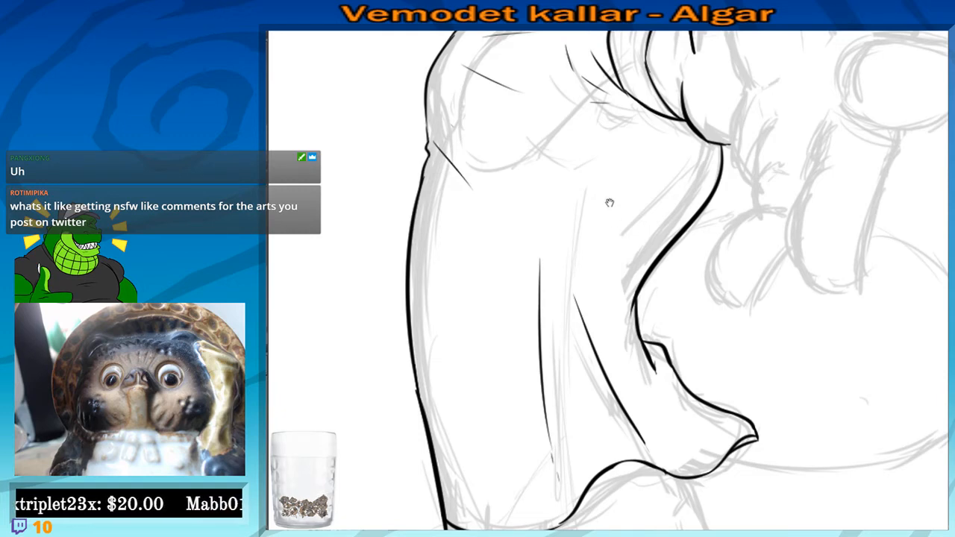
Ink a short crease on the upper part of the shirt, above the two long creases
{"action": "mouse_move", "coordinate": [565, 149]}
{"action": "left_mouse_down"}
{"action": "mouse_move", "coordinate": [564, 260]}
{"action": "mouse_move", "coordinate": [602, 284]}
{"action": "left_mouse_up"}
{"action": "left_click_drag", "start_coordinate": [597, 226], "coordinate": [604, 316]}
{"action": "key", "text": "ctrl+z"}
{"action": "left_click_drag", "start_coordinate": [607, 257], "coordinate": [628, 331]}
{"action": "left_click_drag", "start_coordinate": [607, 400], "coordinate": [629, 246]}
Clean up the line overshooting the shirt's back hem corner and smooth the join in the lower back contour
{"action": "left_click_drag", "start_coordinate": [562, 469], "coordinate": [558, 356]}
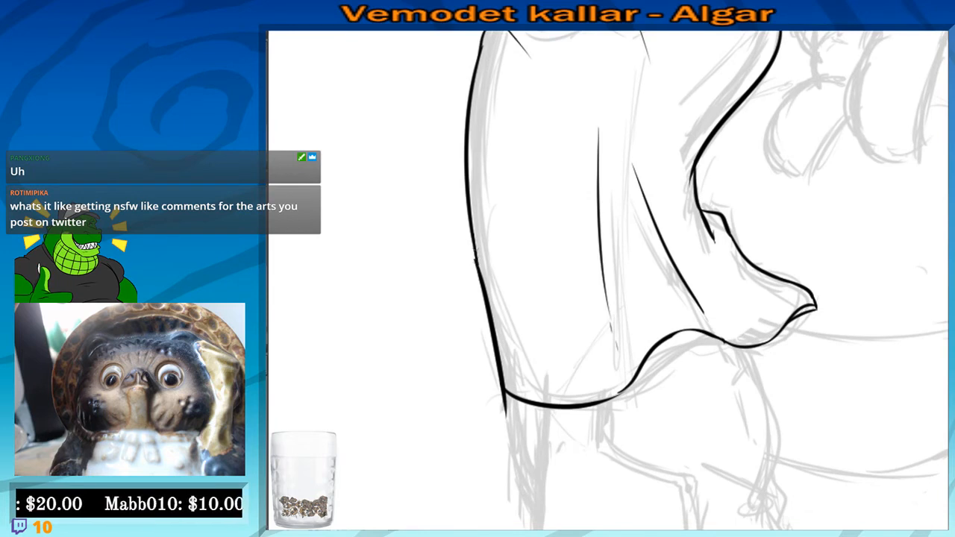
{"action": "left_click_drag", "start_coordinate": [484, 283], "coordinate": [478, 252]}
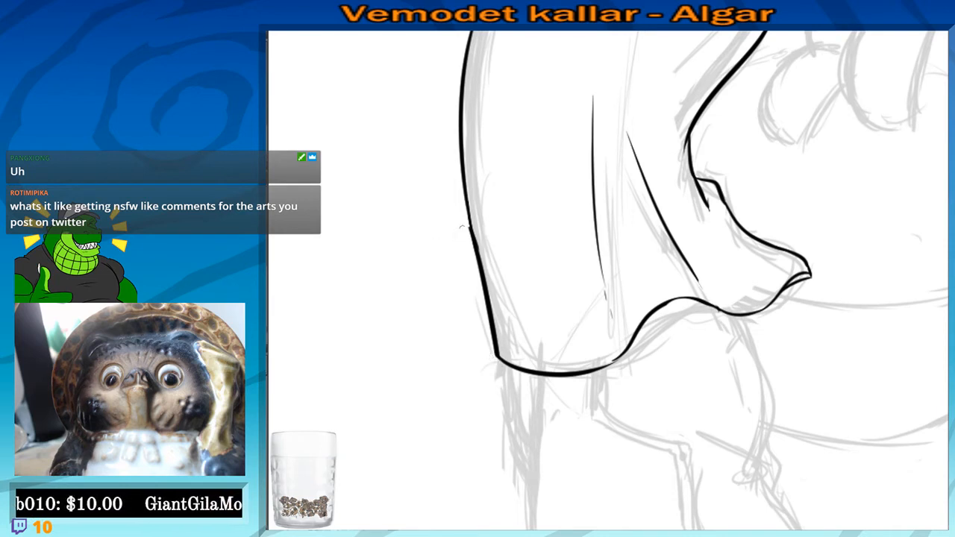
{"action": "left_click_drag", "start_coordinate": [470, 233], "coordinate": [482, 350]}
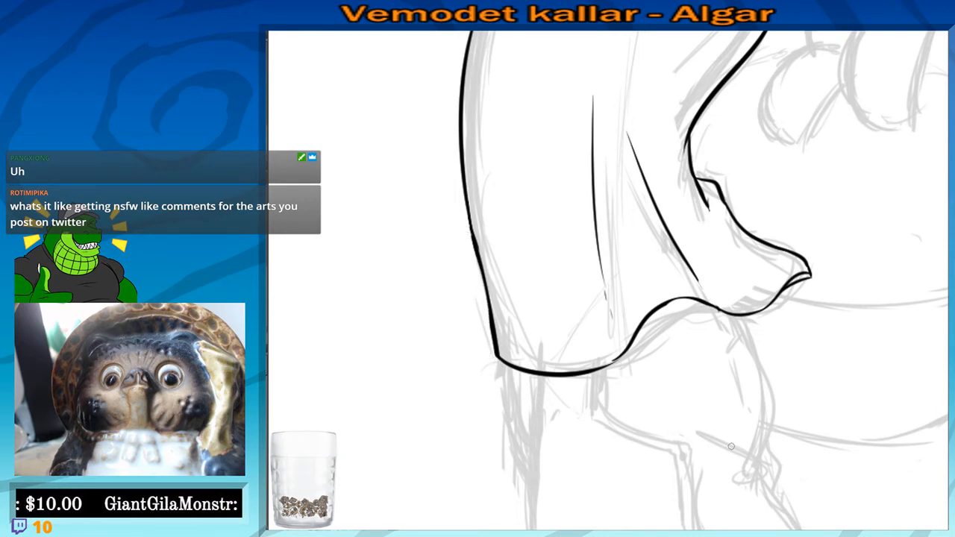
{"action": "left_click_drag", "start_coordinate": [471, 269], "coordinate": [488, 274]}
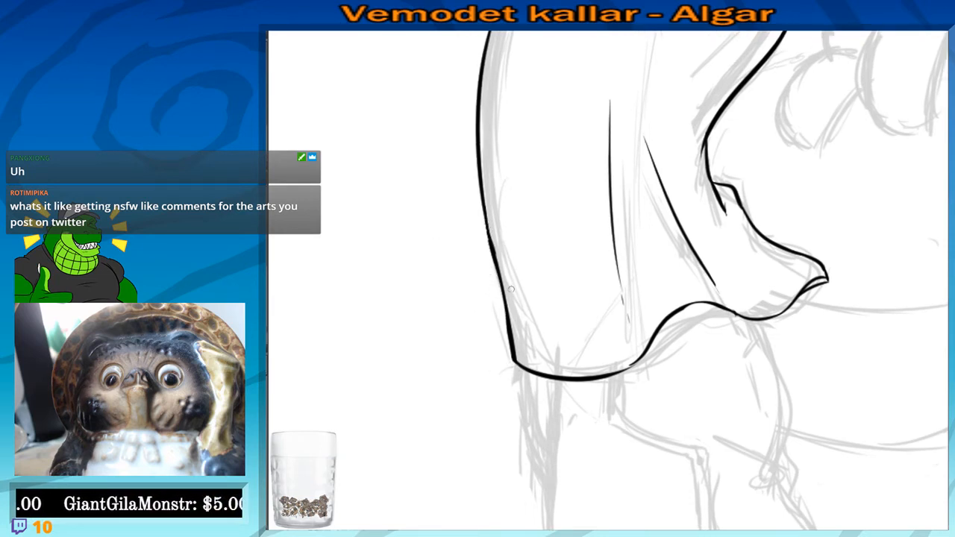
{"action": "mouse_move", "coordinate": [612, 365]}
{"action": "left_mouse_down"}
{"action": "mouse_move", "coordinate": [563, 328]}
{"action": "mouse_move", "coordinate": [533, 318]}
{"action": "mouse_move", "coordinate": [544, 328]}
{"action": "mouse_move", "coordinate": [520, 329]}
{"action": "left_mouse_up"}
{"action": "key", "text": "ctrl+z"}
{"action": "key", "text": "ctrl+z"}
Ink the front contour of the shorts from the shirt hem down to the bunched fold
{"action": "left_click_drag", "start_coordinate": [674, 302], "coordinate": [568, 364]}
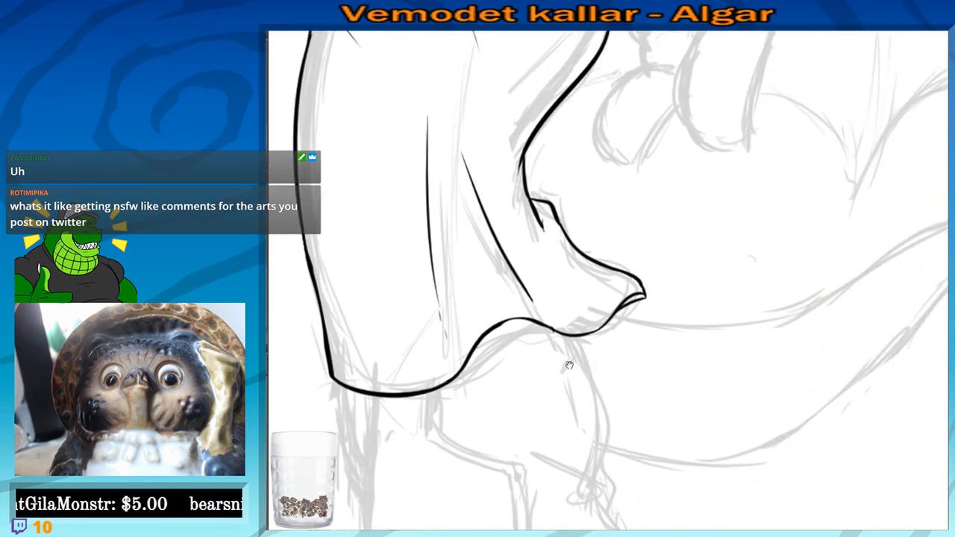
{"action": "left_click_drag", "start_coordinate": [503, 316], "coordinate": [499, 308]}
{"action": "left_click_drag", "start_coordinate": [524, 341], "coordinate": [525, 314]}
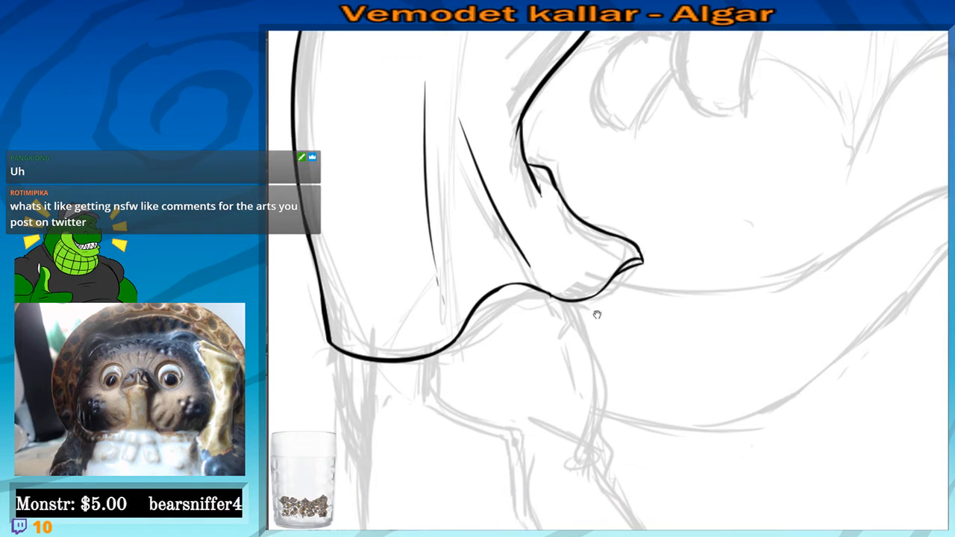
{"action": "mouse_move", "coordinate": [595, 287]}
{"action": "left_mouse_down"}
{"action": "mouse_move", "coordinate": [567, 223]}
{"action": "mouse_move", "coordinate": [578, 356]}
{"action": "left_mouse_up"}
{"action": "key", "text": "ctrl+z"}
{"action": "mouse_move", "coordinate": [557, 238]}
{"action": "left_mouse_down"}
{"action": "mouse_move", "coordinate": [574, 366]}
{"action": "mouse_move", "coordinate": [576, 306]}
{"action": "mouse_move", "coordinate": [563, 368]}
{"action": "left_mouse_up"}
{"action": "key", "text": "ctrl+z"}
{"action": "left_click_drag", "start_coordinate": [564, 368], "coordinate": [568, 341]}
{"action": "key", "text": "ctrl+z"}
{"action": "mouse_move", "coordinate": [562, 210]}
{"action": "left_mouse_down"}
{"action": "mouse_move", "coordinate": [574, 335]}
{"action": "mouse_move", "coordinate": [588, 283]}
{"action": "mouse_move", "coordinate": [588, 299]}
{"action": "left_mouse_up"}
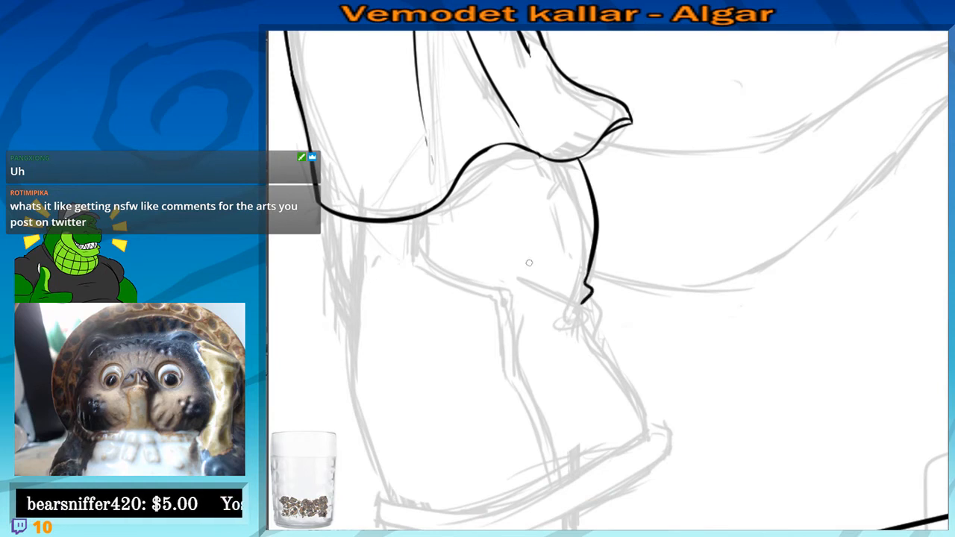
Ink a short crease on the shorts, the remaining bunched fold, and the curved front contour down to the cuff
{"action": "mouse_move", "coordinate": [516, 251]}
{"action": "left_mouse_down"}
{"action": "mouse_move", "coordinate": [561, 276]}
{"action": "mouse_move", "coordinate": [591, 319]}
{"action": "left_mouse_up"}
{"action": "left_click_drag", "start_coordinate": [599, 353], "coordinate": [590, 317]}
{"action": "key", "text": "ctrl+z"}
{"action": "mouse_move", "coordinate": [575, 265]}
{"action": "left_mouse_down"}
{"action": "mouse_move", "coordinate": [640, 373]}
{"action": "mouse_move", "coordinate": [609, 363]}
{"action": "left_mouse_up"}
{"action": "key", "text": "ctrl+z"}
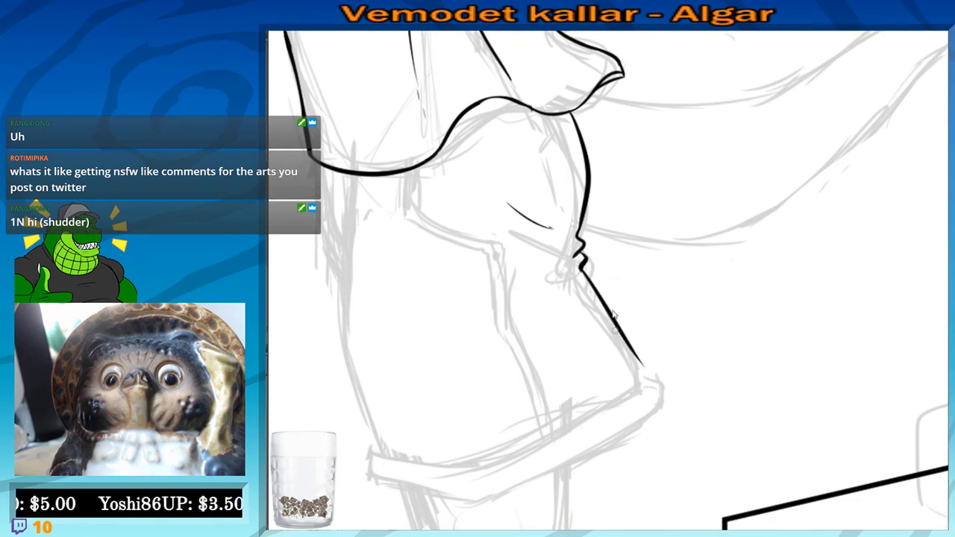
{"action": "key", "text": "ctrl+z"}
{"action": "key", "text": "ctrl+z"}
{"action": "left_click_drag", "start_coordinate": [575, 257], "coordinate": [642, 375]}
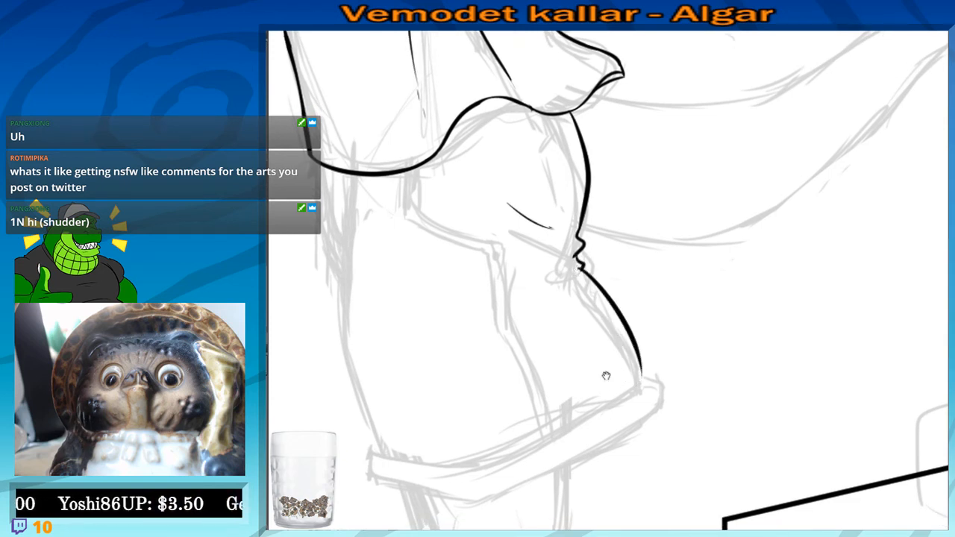
Ink the long curved back contour of the shorts leg from below the shirt hem down to the cuff
{"action": "left_click_drag", "start_coordinate": [498, 330], "coordinate": [599, 377]}
{"action": "mouse_move", "coordinate": [451, 249]}
{"action": "left_mouse_down"}
{"action": "mouse_move", "coordinate": [448, 237]}
{"action": "mouse_move", "coordinate": [431, 356]}
{"action": "mouse_move", "coordinate": [453, 287]}
{"action": "left_mouse_up"}
{"action": "key", "text": "ctrl+z"}
{"action": "left_click_drag", "start_coordinate": [445, 178], "coordinate": [433, 377]}
{"action": "key", "text": "ctrl+z"}
{"action": "key", "text": "ctrl+z"}
{"action": "mouse_move", "coordinate": [444, 178]}
{"action": "left_mouse_down"}
{"action": "mouse_move", "coordinate": [445, 376]}
{"action": "mouse_move", "coordinate": [471, 444]}
{"action": "left_mouse_up"}
{"action": "key", "text": "ctrl+z"}
Ink the upper edge of the shorts cuff, joining the leg's back contour to its front contour
{"action": "mouse_move", "coordinate": [439, 353]}
{"action": "left_mouse_down"}
{"action": "mouse_move", "coordinate": [469, 434]}
{"action": "mouse_move", "coordinate": [408, 291]}
{"action": "mouse_move", "coordinate": [551, 321]}
{"action": "left_mouse_up"}
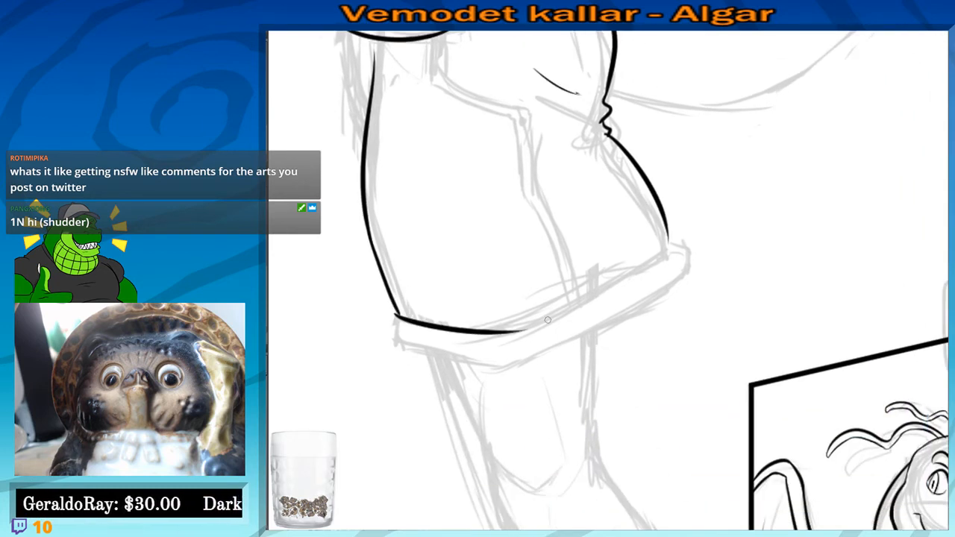
{"action": "key", "text": "ctrl+z"}
{"action": "left_click_drag", "start_coordinate": [397, 318], "coordinate": [549, 325]}
{"action": "key", "text": "ctrl+z"}
{"action": "key", "text": "ctrl+z"}
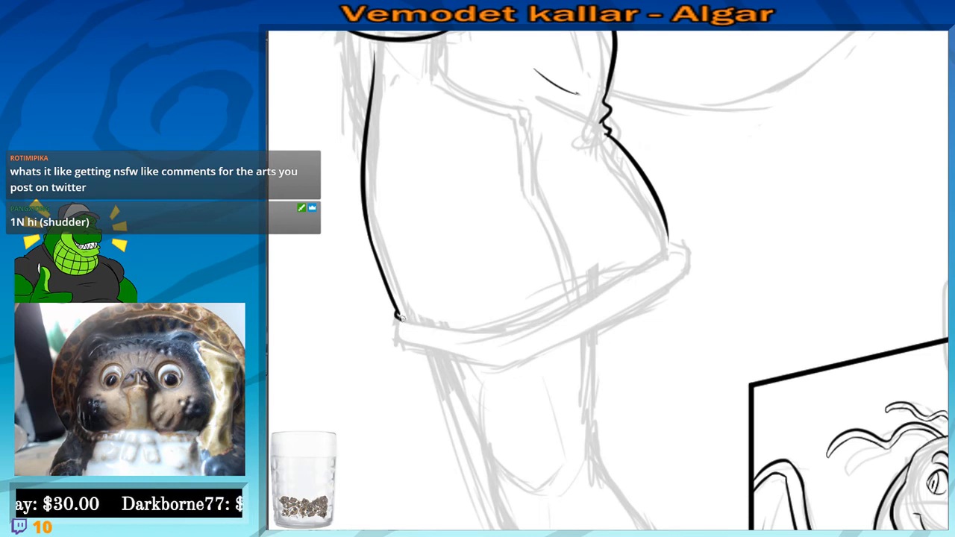
{"action": "mouse_move", "coordinate": [402, 319]}
{"action": "left_mouse_down"}
{"action": "mouse_move", "coordinate": [531, 334]}
{"action": "mouse_move", "coordinate": [676, 240]}
{"action": "mouse_move", "coordinate": [479, 332]}
{"action": "left_mouse_up"}
{"action": "key", "text": "ctrl+z"}
{"action": "key", "text": "ctrl+z"}
{"action": "mouse_move", "coordinate": [669, 235]}
{"action": "left_mouse_down"}
{"action": "mouse_move", "coordinate": [671, 257]}
{"action": "mouse_move", "coordinate": [467, 337]}
{"action": "left_mouse_up"}
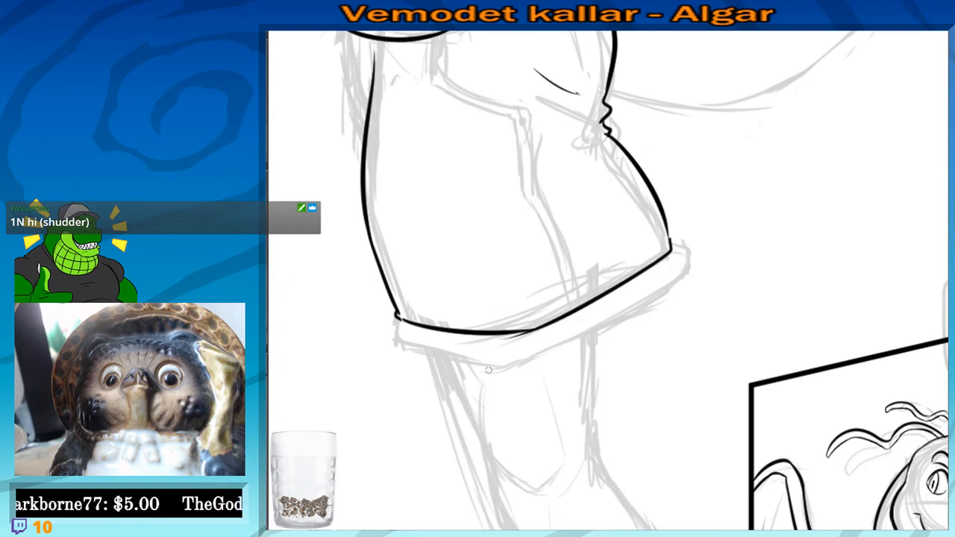
{"action": "left_click_drag", "start_coordinate": [532, 336], "coordinate": [503, 339]}
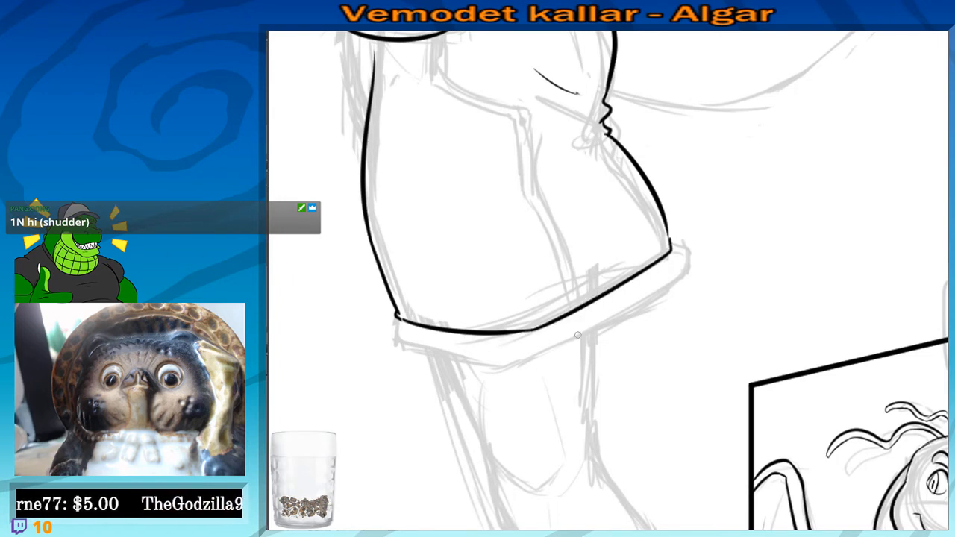
{"action": "left_click_drag", "start_coordinate": [667, 229], "coordinate": [671, 245]}
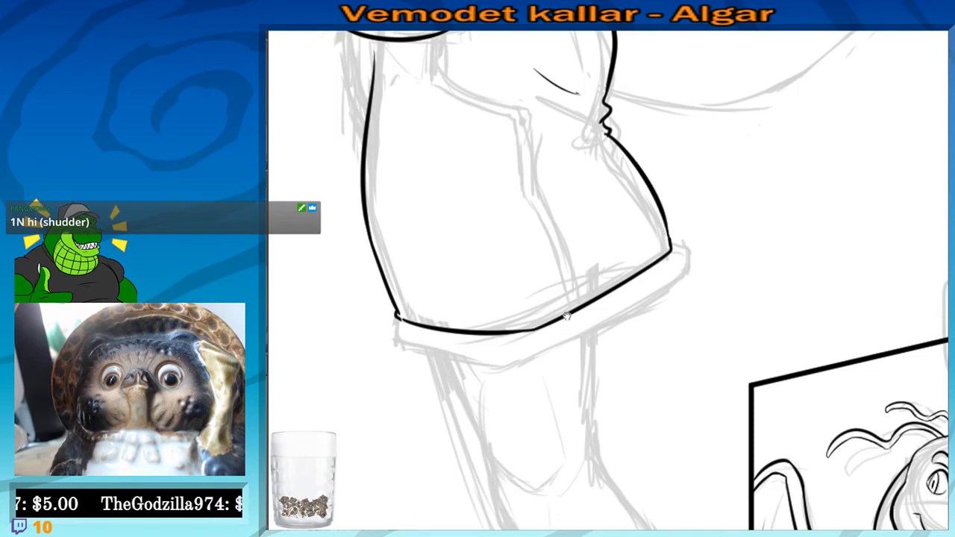
Ink the short ends and the lower edge of the shorts cuff to close its band shape
{"action": "left_click_drag", "start_coordinate": [567, 316], "coordinate": [612, 300]}
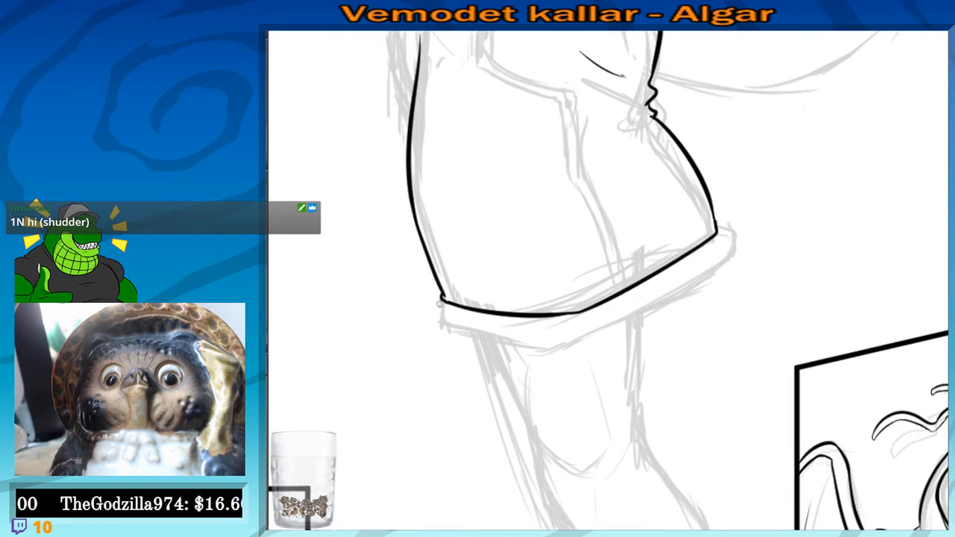
{"action": "mouse_move", "coordinate": [441, 300]}
{"action": "left_mouse_down"}
{"action": "mouse_move", "coordinate": [438, 327]}
{"action": "mouse_move", "coordinate": [603, 337]}
{"action": "left_mouse_up"}
{"action": "key", "text": "ctrl+z"}
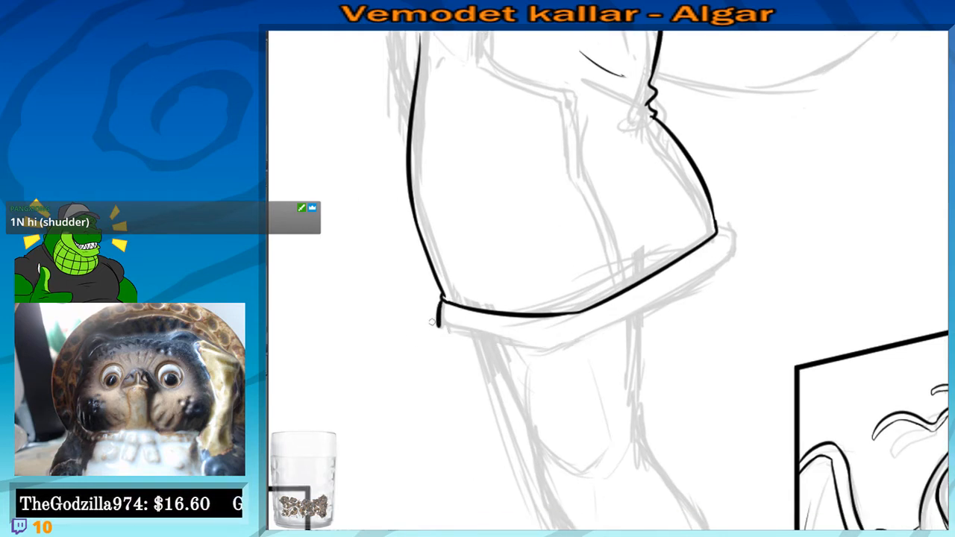
{"action": "left_click_drag", "start_coordinate": [442, 327], "coordinate": [565, 353]}
{"action": "key", "text": "ctrl+z"}
{"action": "mouse_move", "coordinate": [442, 325]}
{"action": "left_mouse_down"}
{"action": "mouse_move", "coordinate": [583, 344]}
{"action": "mouse_move", "coordinate": [610, 336]}
{"action": "mouse_move", "coordinate": [728, 230]}
{"action": "mouse_move", "coordinate": [730, 257]}
{"action": "mouse_move", "coordinate": [635, 312]}
{"action": "mouse_move", "coordinate": [530, 351]}
{"action": "left_mouse_up"}
{"action": "key", "text": "ctrl+z"}
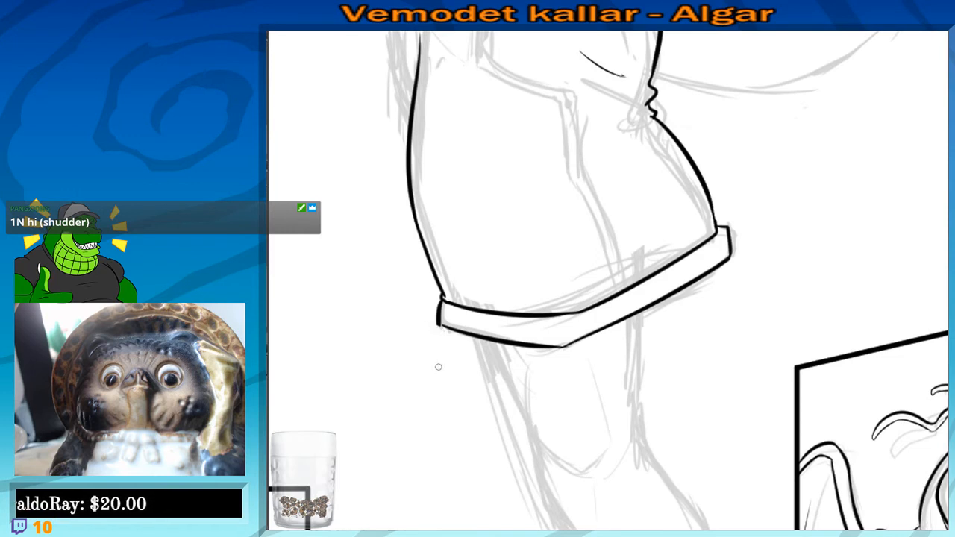
Ink the contour visible behind the shorts leg, from the shirt's back hem corner down to the leg's back contour
{"action": "left_click_drag", "start_coordinate": [415, 258], "coordinate": [408, 246]}
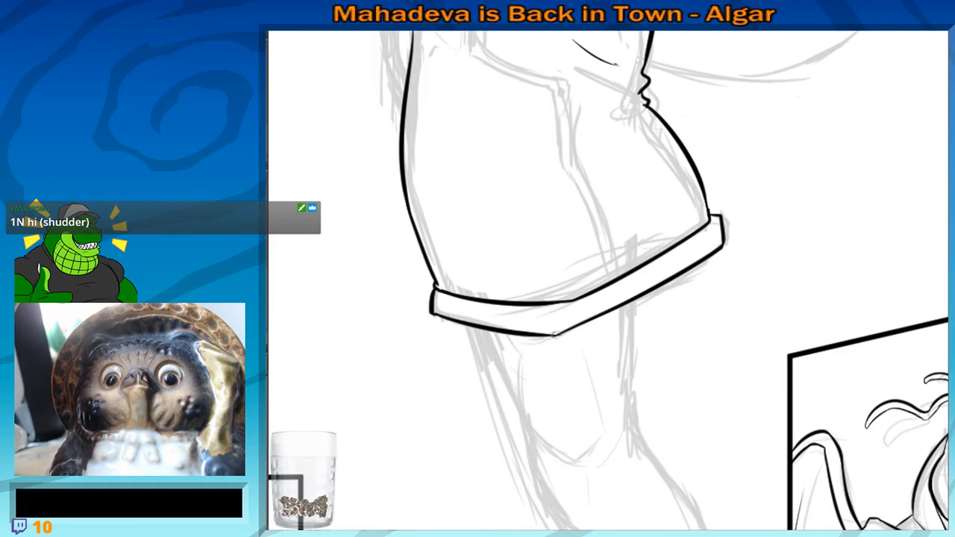
{"action": "mouse_move", "coordinate": [634, 240]}
{"action": "left_mouse_down"}
{"action": "mouse_move", "coordinate": [619, 354]}
{"action": "mouse_move", "coordinate": [618, 471]}
{"action": "left_mouse_up"}
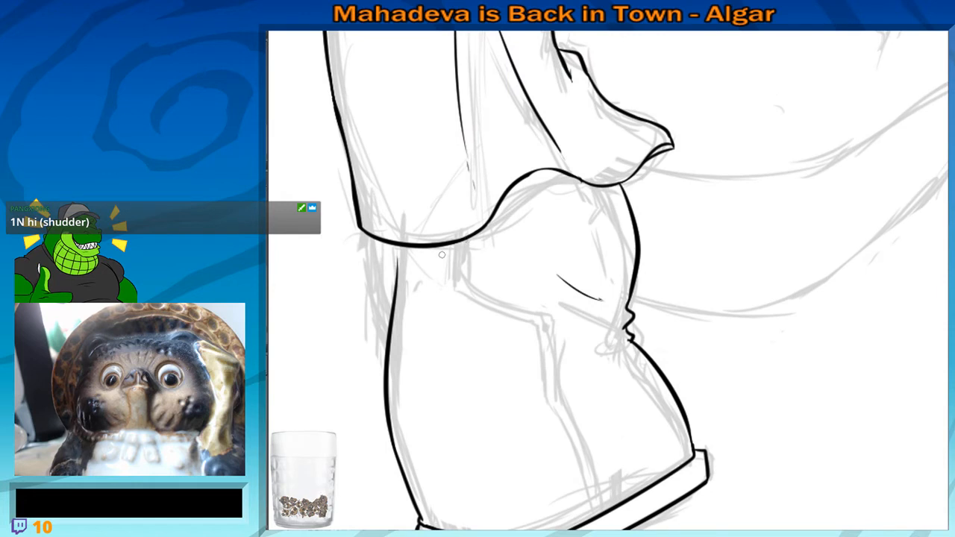
{"action": "scroll", "coordinate": [442, 255], "scroll_direction": "up", "scroll_amount": 1}
{"action": "left_click_drag", "start_coordinate": [529, 282], "coordinate": [591, 230]}
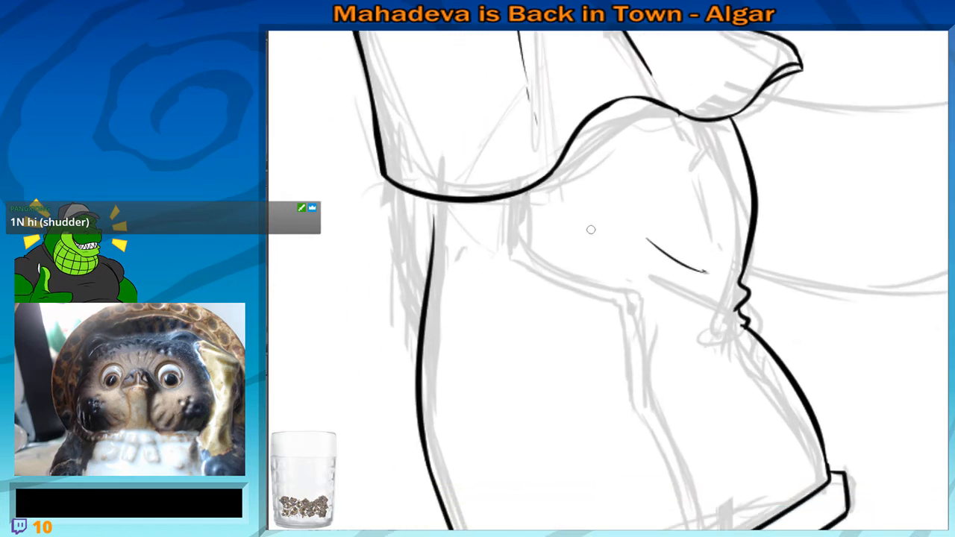
{"action": "left_click_drag", "start_coordinate": [536, 333], "coordinate": [535, 266]}
{"action": "left_click_drag", "start_coordinate": [457, 197], "coordinate": [464, 218]}
{"action": "left_click_drag", "start_coordinate": [397, 123], "coordinate": [408, 178]}
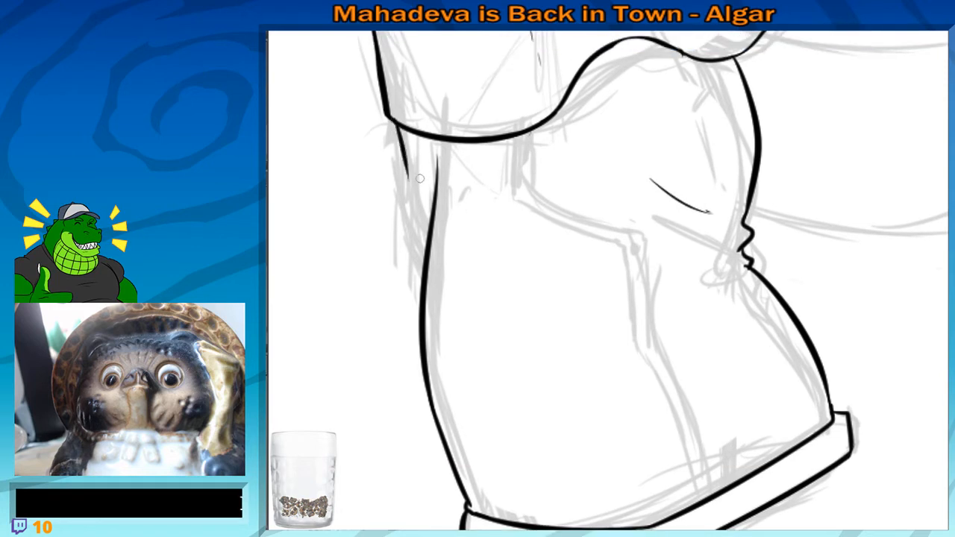
{"action": "key", "text": "ctrl+z"}
{"action": "left_click_drag", "start_coordinate": [398, 126], "coordinate": [409, 196]}
{"action": "key", "text": "ctrl+z"}
{"action": "left_click_drag", "start_coordinate": [399, 126], "coordinate": [423, 264]}
Extend the shorts leg's back contour upward to meet the shirt hem
{"action": "left_click_drag", "start_coordinate": [464, 178], "coordinate": [461, 233]}
{"action": "left_click_drag", "start_coordinate": [436, 197], "coordinate": [431, 262]}
{"action": "key", "text": "ctrl+z"}
{"action": "key", "text": "ctrl+z"}
{"action": "left_click_drag", "start_coordinate": [437, 197], "coordinate": [432, 243]}
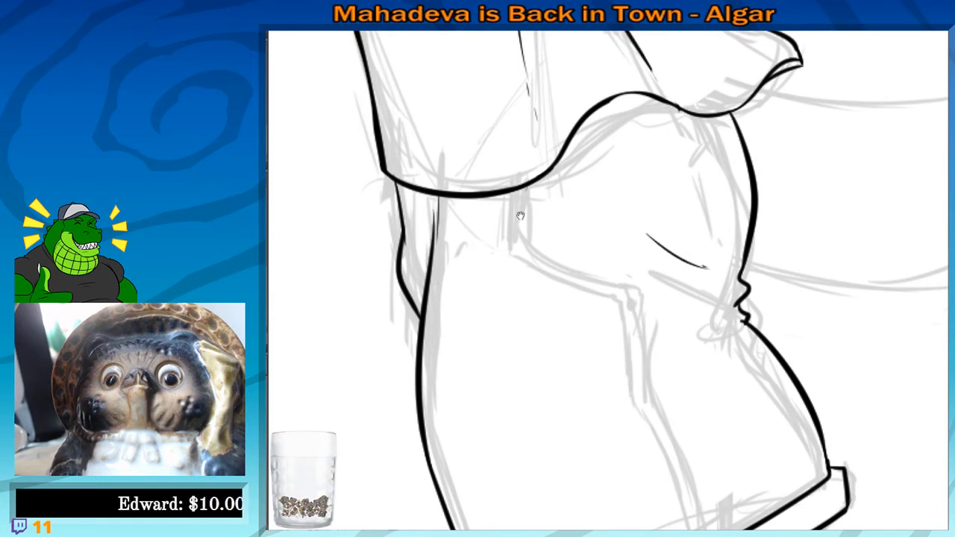
Ink the outer seam line on the shorts from the shirt hem down and along the curve to its corner
{"action": "left_click_drag", "start_coordinate": [521, 216], "coordinate": [422, 174]}
{"action": "left_click_drag", "start_coordinate": [422, 138], "coordinate": [425, 202]}
{"action": "left_click_drag", "start_coordinate": [427, 201], "coordinate": [527, 249]}
{"action": "key", "text": "ctrl+z"}
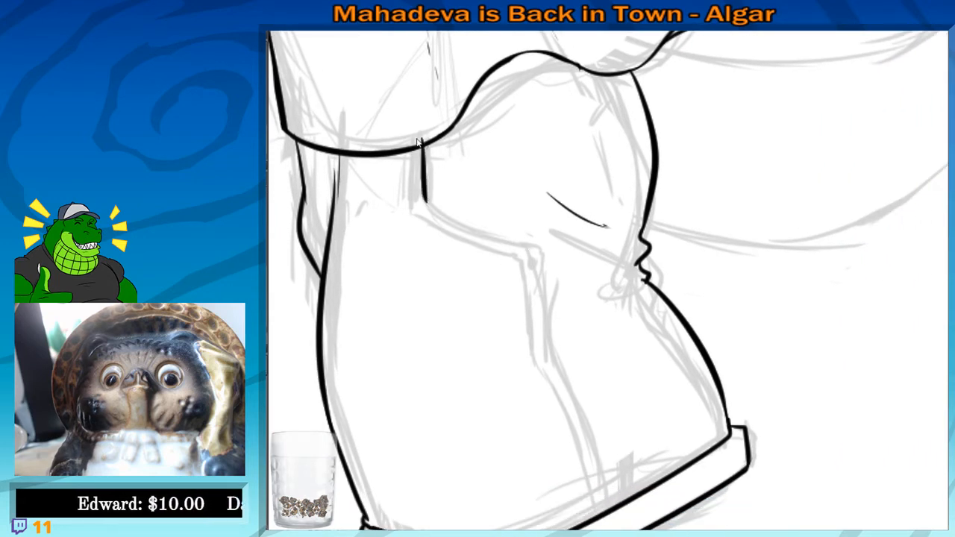
{"action": "key", "text": "ctrl+z"}
{"action": "mouse_move", "coordinate": [431, 140]}
{"action": "left_mouse_down"}
{"action": "mouse_move", "coordinate": [430, 198]}
{"action": "mouse_move", "coordinate": [542, 233]}
{"action": "mouse_move", "coordinate": [494, 209]}
{"action": "left_mouse_up"}
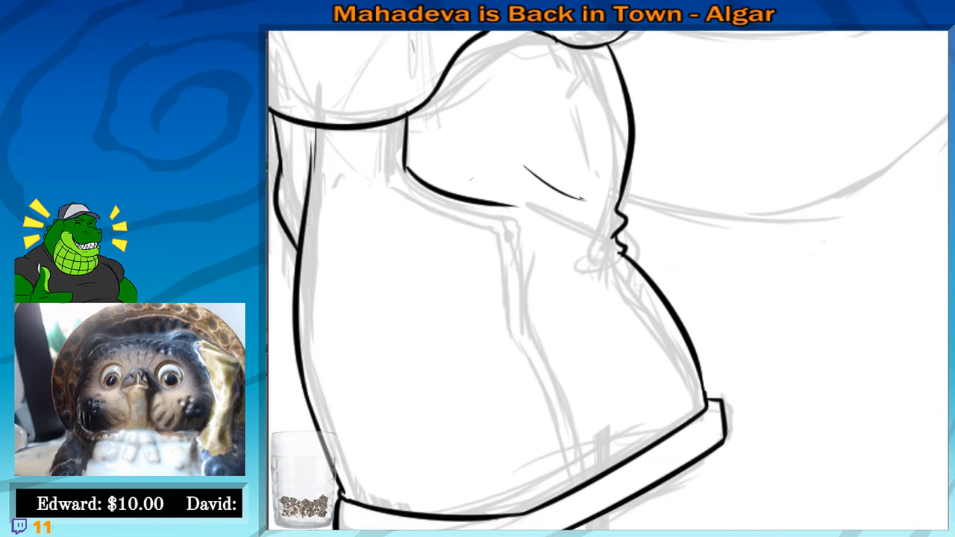
{"action": "key", "text": "ctrl+z"}
{"action": "mouse_move", "coordinate": [409, 174]}
{"action": "left_mouse_down"}
{"action": "mouse_move", "coordinate": [527, 219]}
{"action": "mouse_move", "coordinate": [515, 213]}
{"action": "mouse_move", "coordinate": [528, 324]}
{"action": "left_mouse_up"}
Continue the outer seam line from its corner down the shorts leg to the cuff
{"action": "mouse_move", "coordinate": [529, 324]}
{"action": "left_mouse_down"}
{"action": "mouse_move", "coordinate": [512, 279]}
{"action": "mouse_move", "coordinate": [544, 413]}
{"action": "left_mouse_up"}
{"action": "key", "text": "ctrl+z"}
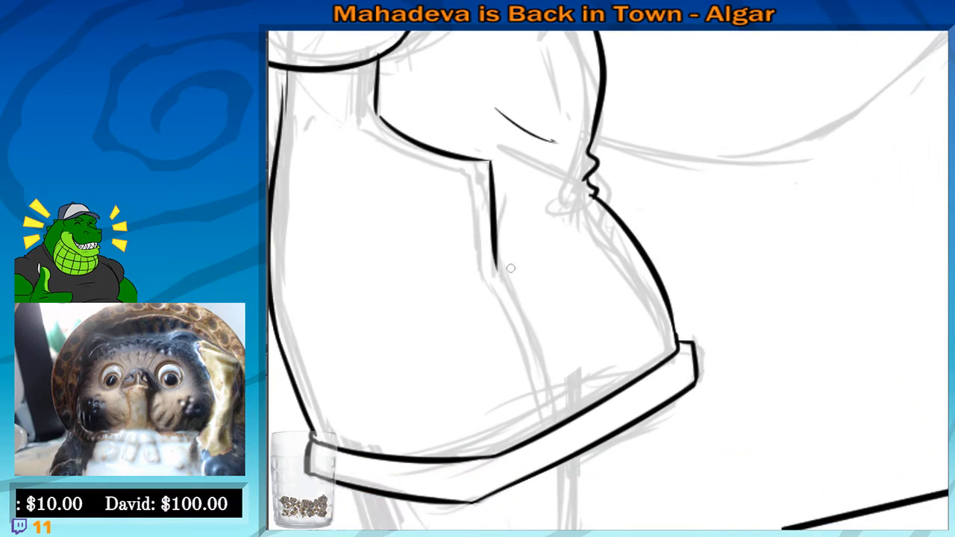
{"action": "left_click_drag", "start_coordinate": [500, 270], "coordinate": [553, 427]}
{"action": "left_click_drag", "start_coordinate": [543, 374], "coordinate": [550, 410]}
{"action": "left_click_drag", "start_coordinate": [472, 181], "coordinate": [508, 256]}
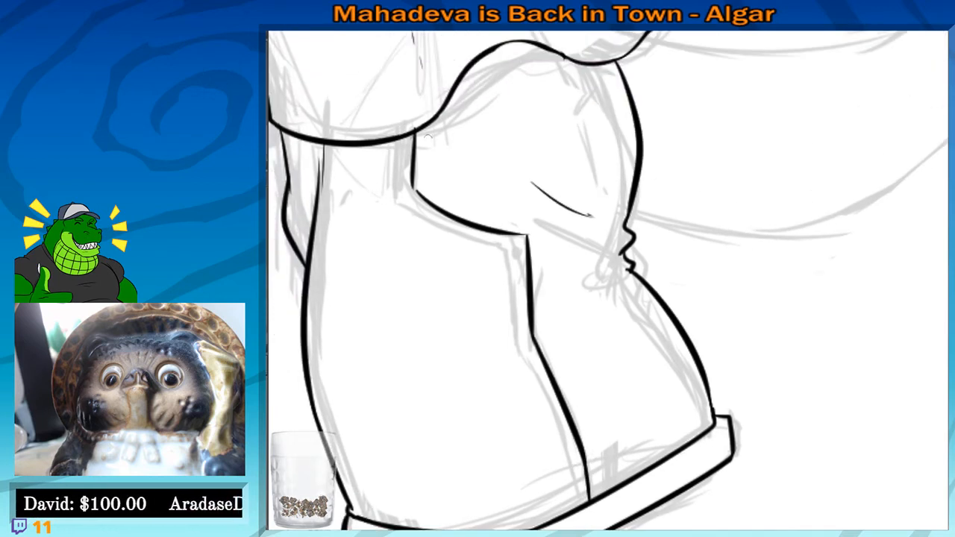
Ink a parallel inner seam line beside the outer one, from the shirt hem around the corner to the cuff
{"action": "mouse_move", "coordinate": [406, 135]}
{"action": "left_mouse_down"}
{"action": "mouse_move", "coordinate": [399, 193]}
{"action": "mouse_move", "coordinate": [514, 259]}
{"action": "left_mouse_up"}
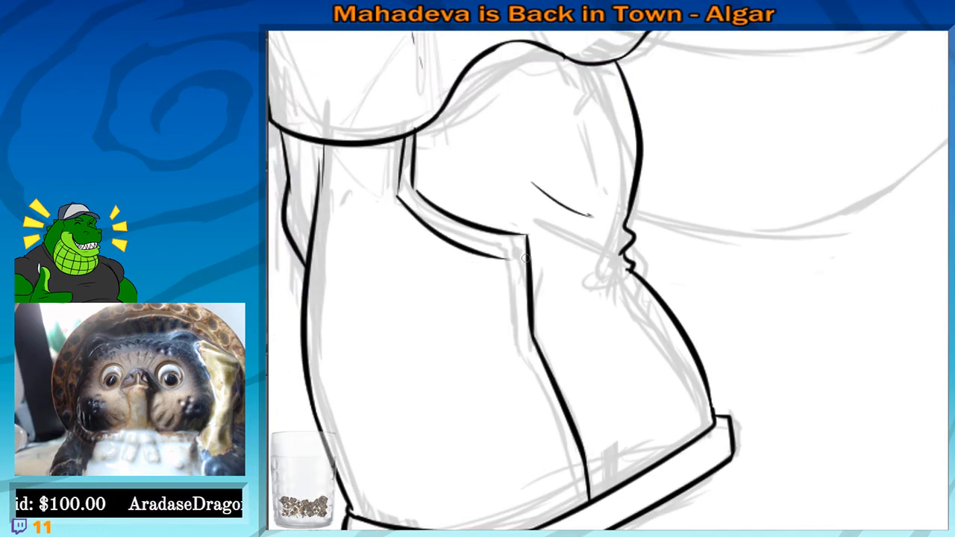
{"action": "key", "text": "ctrl+z"}
{"action": "left_click_drag", "start_coordinate": [397, 191], "coordinate": [403, 143]}
{"action": "key", "text": "ctrl+z"}
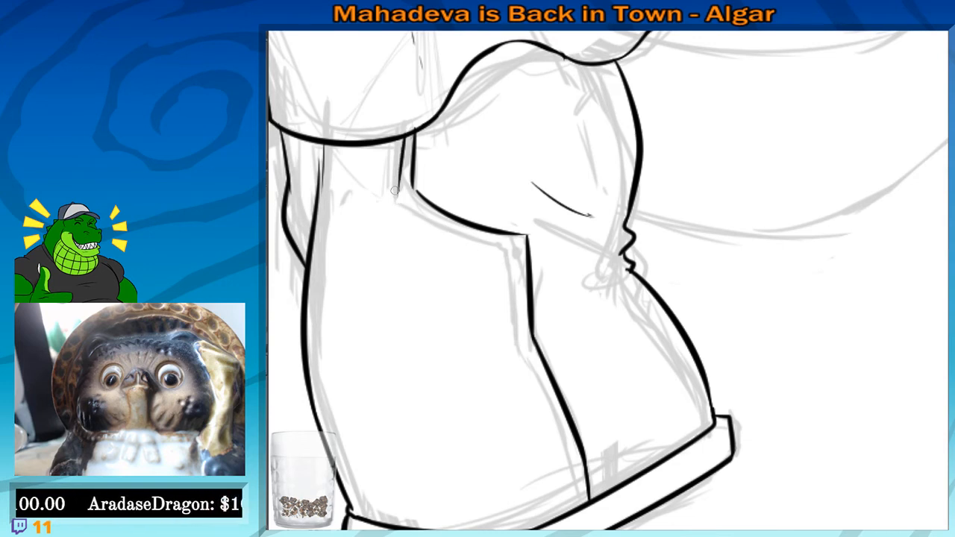
{"action": "mouse_move", "coordinate": [399, 177]}
{"action": "left_mouse_down"}
{"action": "mouse_move", "coordinate": [398, 202]}
{"action": "mouse_move", "coordinate": [512, 254]}
{"action": "left_mouse_up"}
{"action": "mouse_move", "coordinate": [512, 254]}
{"action": "left_mouse_down"}
{"action": "mouse_move", "coordinate": [479, 235]}
{"action": "mouse_move", "coordinate": [487, 228]}
{"action": "left_mouse_up"}
{"action": "key", "text": "ctrl+z"}
{"action": "mouse_move", "coordinate": [474, 247]}
{"action": "left_mouse_down"}
{"action": "mouse_move", "coordinate": [462, 233]}
{"action": "mouse_move", "coordinate": [478, 318]}
{"action": "mouse_move", "coordinate": [534, 472]}
{"action": "left_mouse_up"}
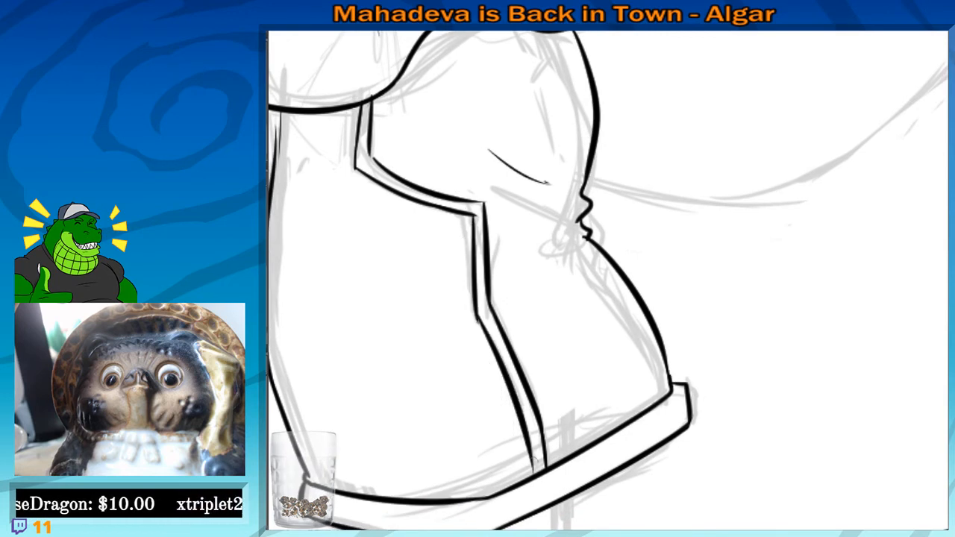
Add a small rivet dot between the two seam lines at their upper corner on the shorts
{"action": "left_click_drag", "start_coordinate": [479, 213], "coordinate": [493, 282]}
{"action": "left_click", "coordinate": [492, 278]}
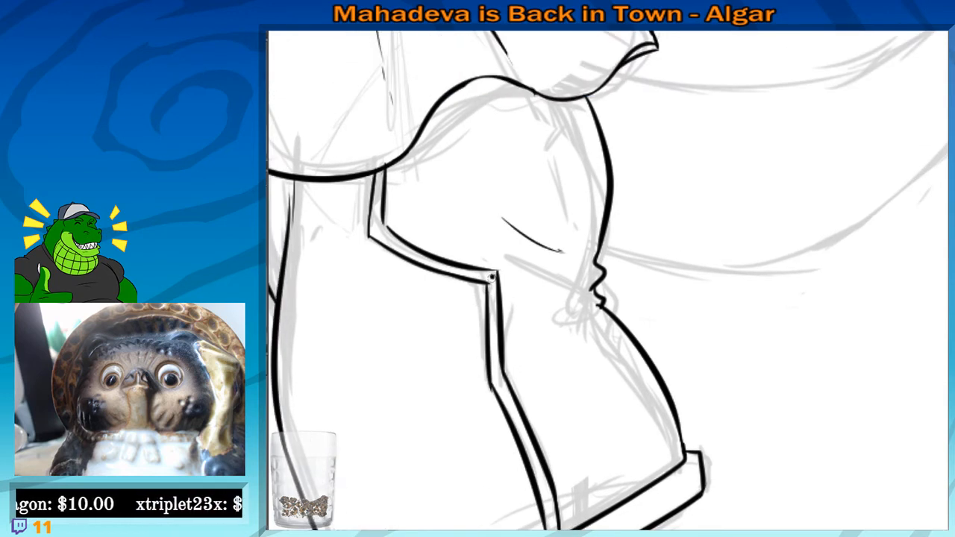
{"action": "left_click_drag", "start_coordinate": [382, 215], "coordinate": [418, 309]}
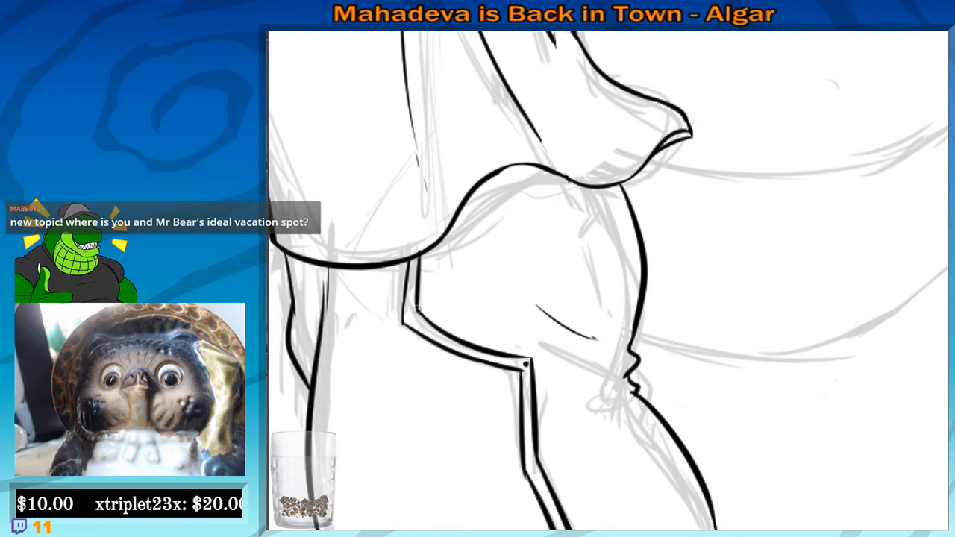
{"action": "mouse_move", "coordinate": [499, 185]}
{"action": "left_mouse_down"}
{"action": "mouse_move", "coordinate": [508, 258]}
{"action": "mouse_move", "coordinate": [585, 223]}
{"action": "left_mouse_up"}
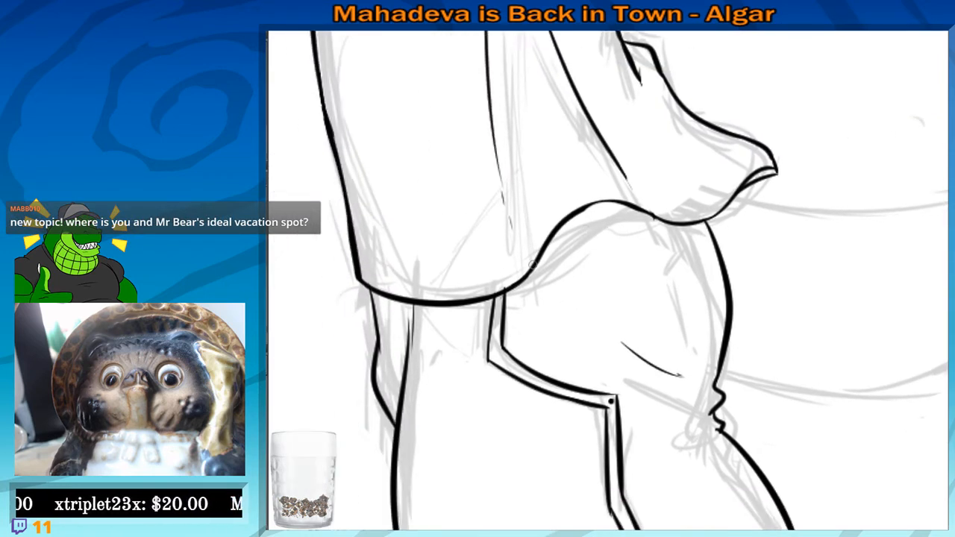
Ink the shorts' waistband line under the raised shirt hem and add a small belt loop across it
{"action": "left_click_drag", "start_coordinate": [534, 265], "coordinate": [641, 218]}
{"action": "key", "text": "ctrl+z"}
{"action": "left_click_drag", "start_coordinate": [531, 263], "coordinate": [640, 220]}
{"action": "key", "text": "ctrl+z"}
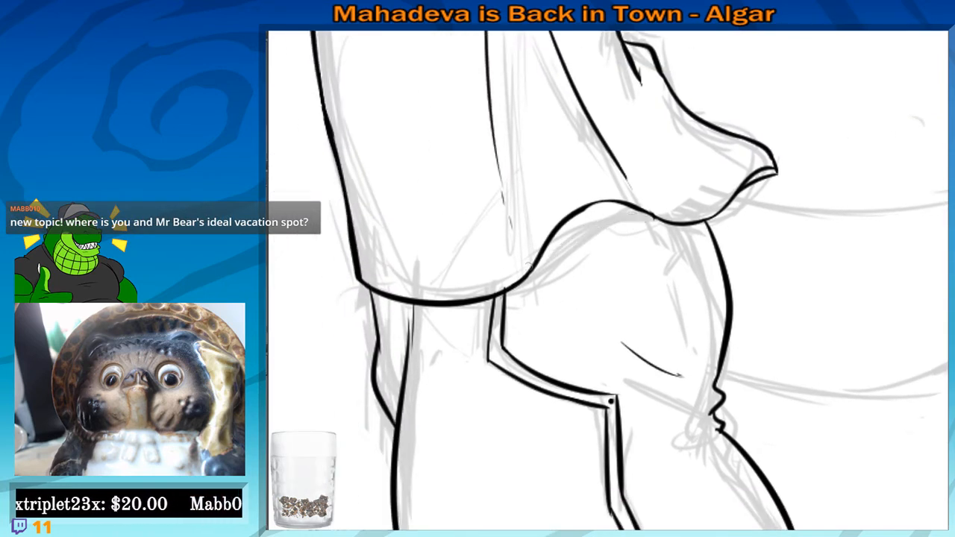
{"action": "left_click_drag", "start_coordinate": [530, 267], "coordinate": [656, 218]}
{"action": "key", "text": "ctrl+z"}
{"action": "left_click_drag", "start_coordinate": [534, 266], "coordinate": [652, 215]}
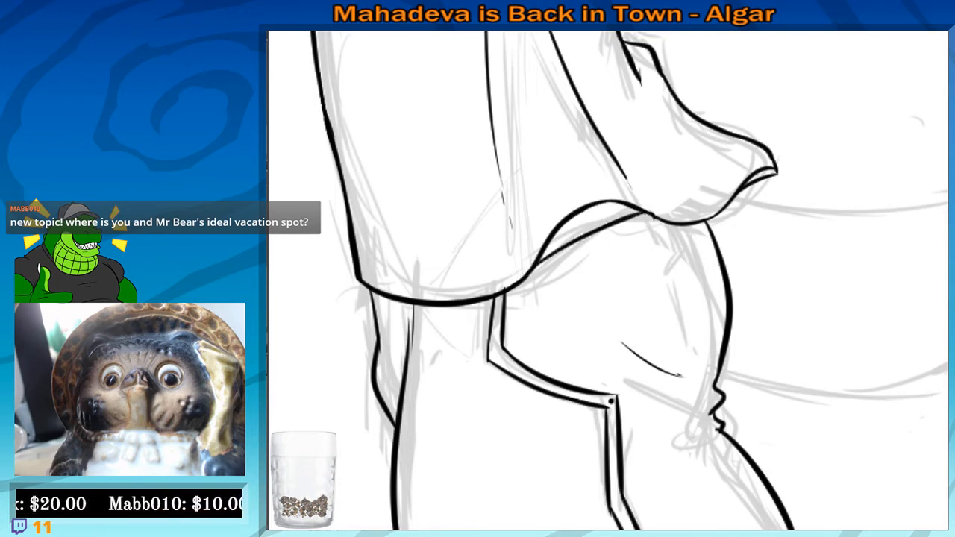
{"action": "mouse_move", "coordinate": [580, 214]}
{"action": "left_mouse_down"}
{"action": "mouse_move", "coordinate": [576, 232]}
{"action": "mouse_move", "coordinate": [591, 228]}
{"action": "left_mouse_up"}
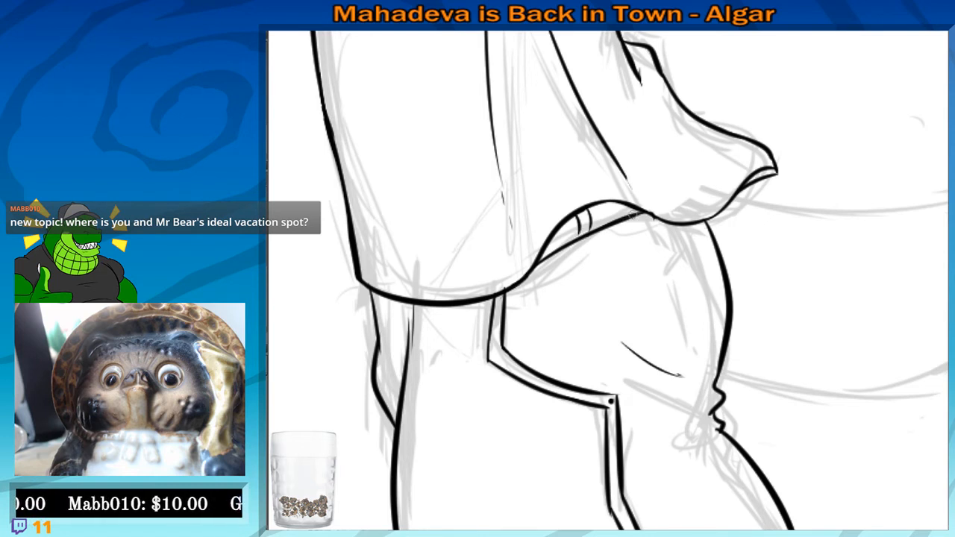
Ink the back pocket outline along the rear edge of the shorts, with a slanted top and an angled lower corner
{"action": "mouse_move", "coordinate": [703, 236]}
{"action": "left_mouse_down"}
{"action": "mouse_move", "coordinate": [569, 176]}
{"action": "mouse_move", "coordinate": [543, 207]}
{"action": "mouse_move", "coordinate": [551, 254]}
{"action": "left_mouse_up"}
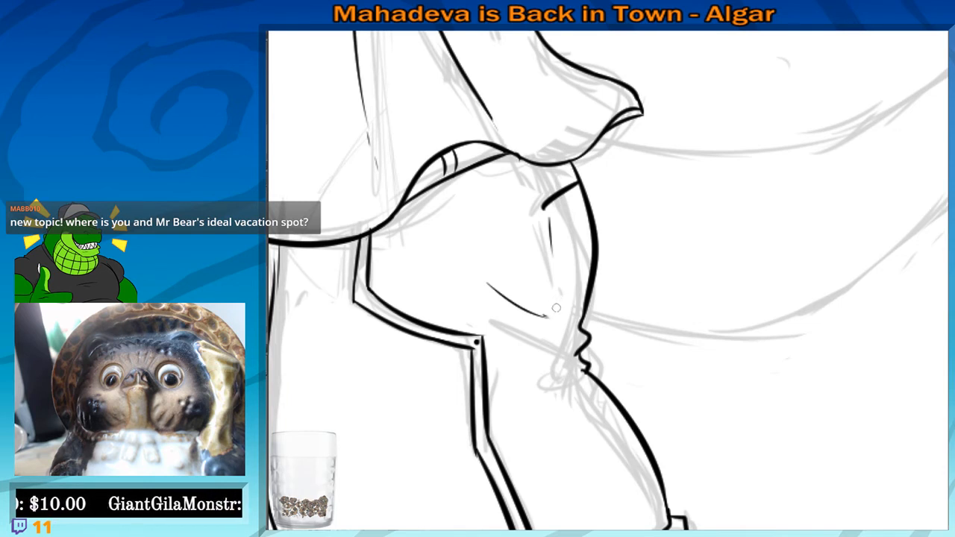
{"action": "left_click_drag", "start_coordinate": [598, 218], "coordinate": [594, 234]}
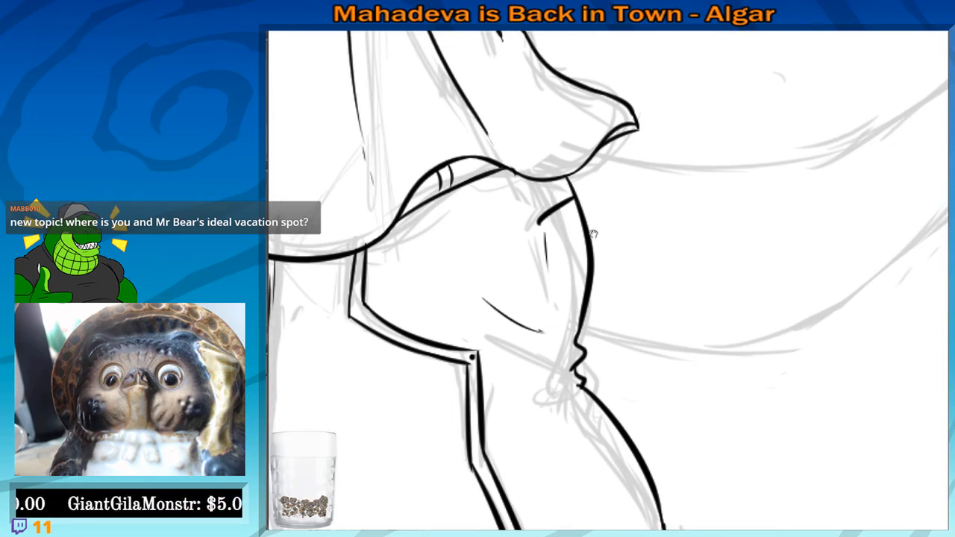
{"action": "key", "text": "ctrl+z"}
{"action": "key", "text": "ctrl+z"}
{"action": "mouse_move", "coordinate": [573, 191]}
{"action": "left_mouse_down"}
{"action": "mouse_move", "coordinate": [529, 212]}
{"action": "mouse_move", "coordinate": [553, 302]}
{"action": "mouse_move", "coordinate": [578, 336]}
{"action": "mouse_move", "coordinate": [549, 288]}
{"action": "mouse_move", "coordinate": [547, 260]}
{"action": "left_mouse_up"}
{"action": "key", "text": "ctrl+z"}
{"action": "key", "text": "ctrl+z"}
{"action": "left_click_drag", "start_coordinate": [549, 295], "coordinate": [578, 335]}
{"action": "key", "text": "ctrl+z"}
{"action": "key", "text": "ctrl+z"}
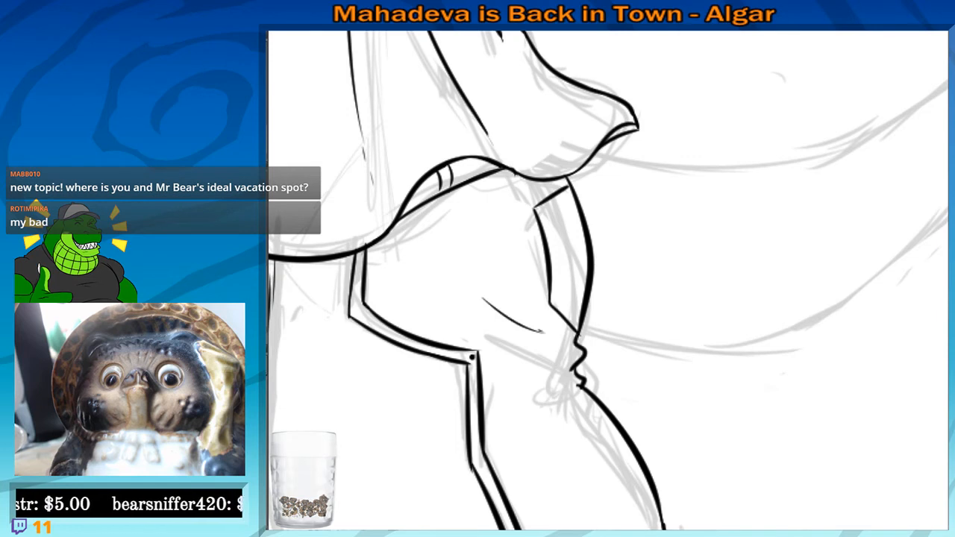
Add a band line below the back pocket's top edge and thin crossed stitching lines inside the pocket
{"action": "left_click_drag", "start_coordinate": [535, 221], "coordinate": [581, 195]}
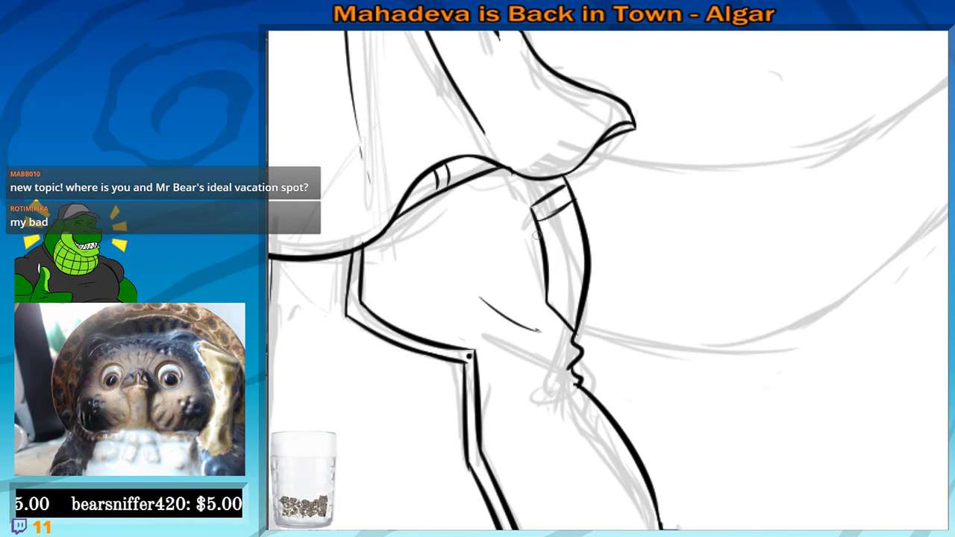
{"action": "mouse_move", "coordinate": [551, 225]}
{"action": "left_mouse_down"}
{"action": "mouse_move", "coordinate": [583, 281]}
{"action": "mouse_move", "coordinate": [583, 252]}
{"action": "left_mouse_up"}
{"action": "key", "text": "ctrl+z"}
{"action": "key", "text": "ctrl+z"}
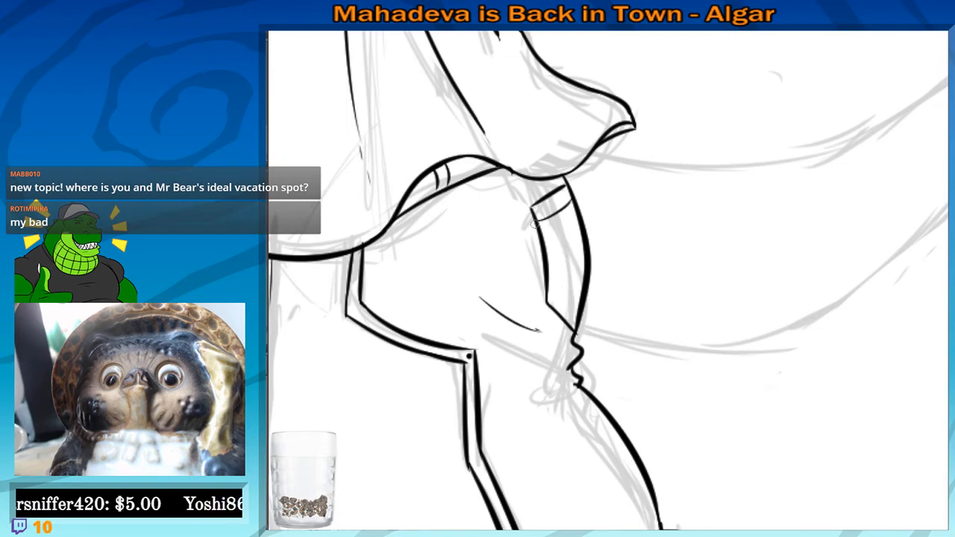
{"action": "left_click_drag", "start_coordinate": [533, 221], "coordinate": [584, 257]}
{"action": "left_click_drag", "start_coordinate": [549, 300], "coordinate": [573, 224]}
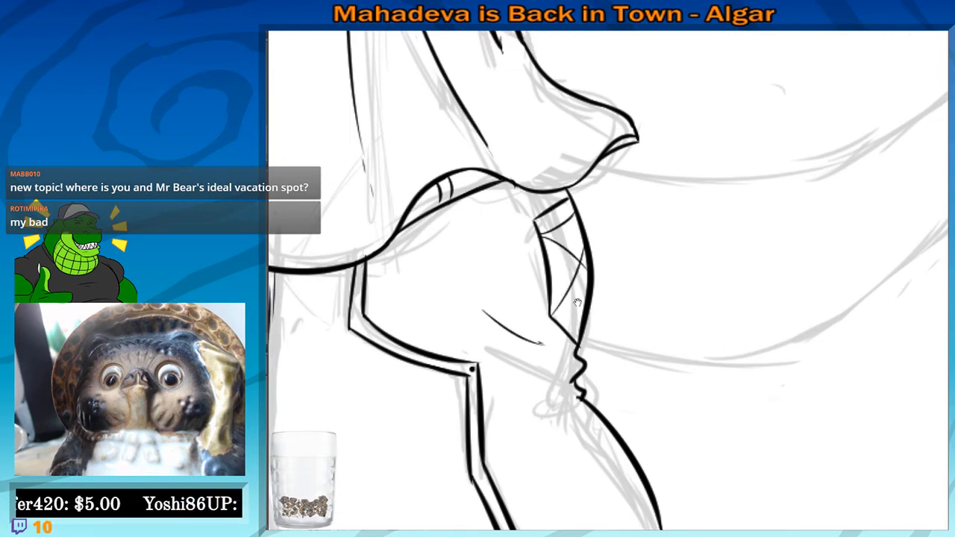
{"action": "scroll", "coordinate": [539, 263], "scroll_direction": "down", "scroll_amount": 3}
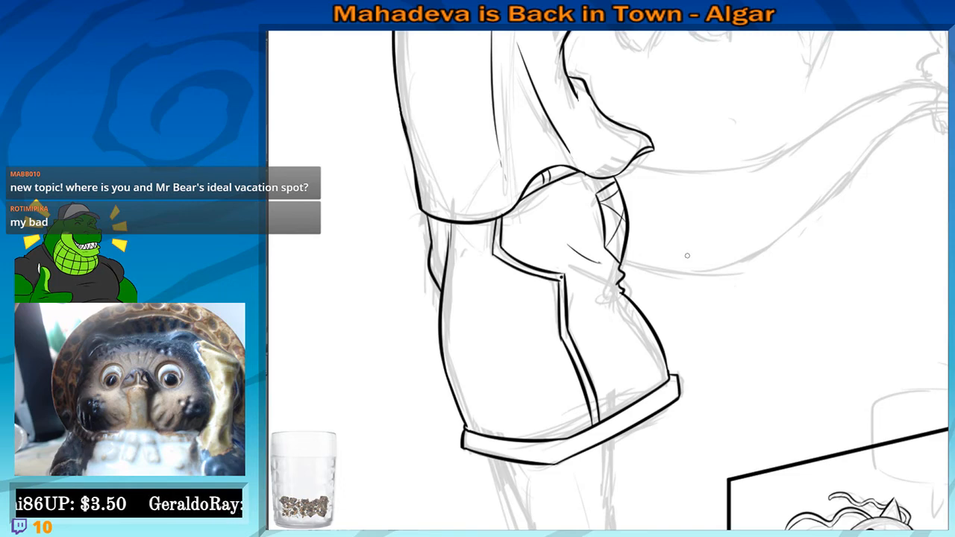
Ink thin inner seam lines on the far leg of the shorts, just below the shirt hem
{"action": "left_click_drag", "start_coordinate": [474, 299], "coordinate": [471, 266]}
{"action": "scroll", "coordinate": [452, 233], "scroll_direction": "up", "scroll_amount": 1}
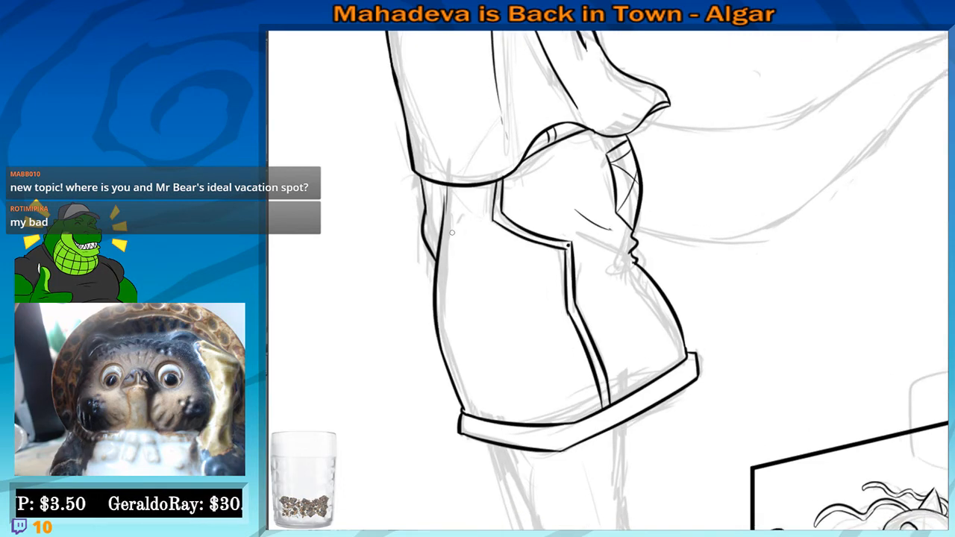
{"action": "scroll", "coordinate": [451, 233], "scroll_direction": "up", "scroll_amount": 2}
{"action": "left_click_drag", "start_coordinate": [422, 206], "coordinate": [422, 290]}
{"action": "left_click_drag", "start_coordinate": [445, 236], "coordinate": [453, 235]}
{"action": "key", "text": "ctrl+z"}
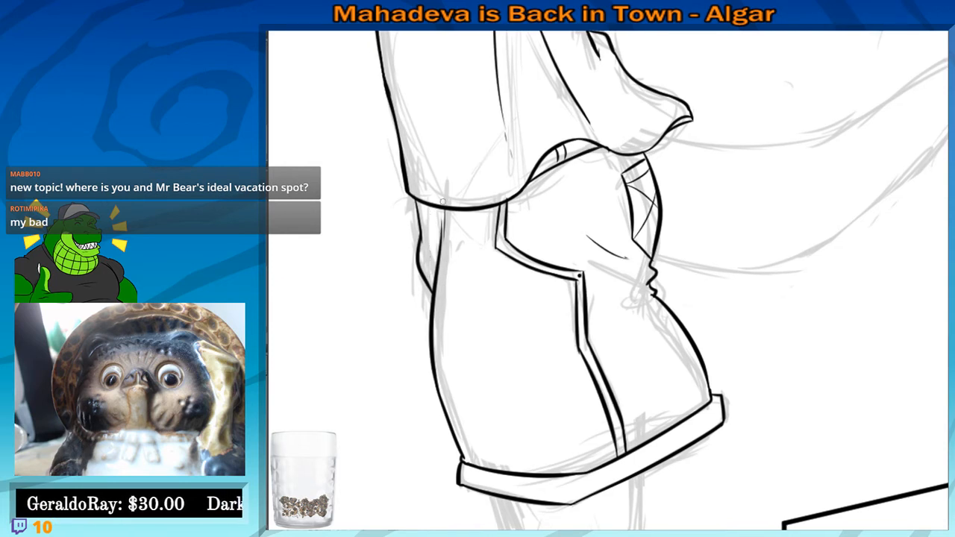
{"action": "mouse_move", "coordinate": [422, 204]}
{"action": "left_mouse_down"}
{"action": "mouse_move", "coordinate": [433, 250]}
{"action": "mouse_move", "coordinate": [423, 270]}
{"action": "mouse_move", "coordinate": [438, 248]}
{"action": "left_mouse_up"}
{"action": "key", "text": "ctrl+z"}
{"action": "left_click_drag", "start_coordinate": [434, 211], "coordinate": [433, 290]}
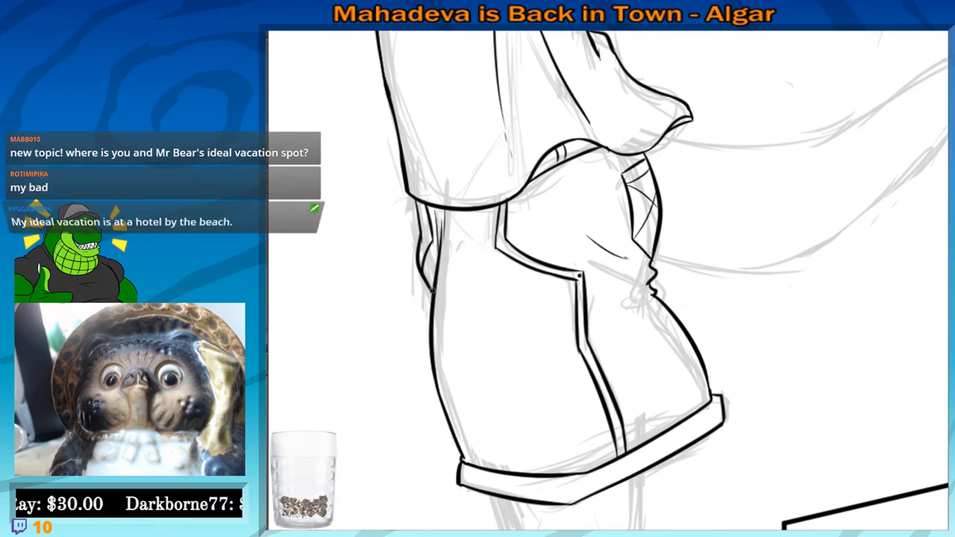
{"action": "scroll", "coordinate": [433, 290], "scroll_direction": "down", "scroll_amount": 1}
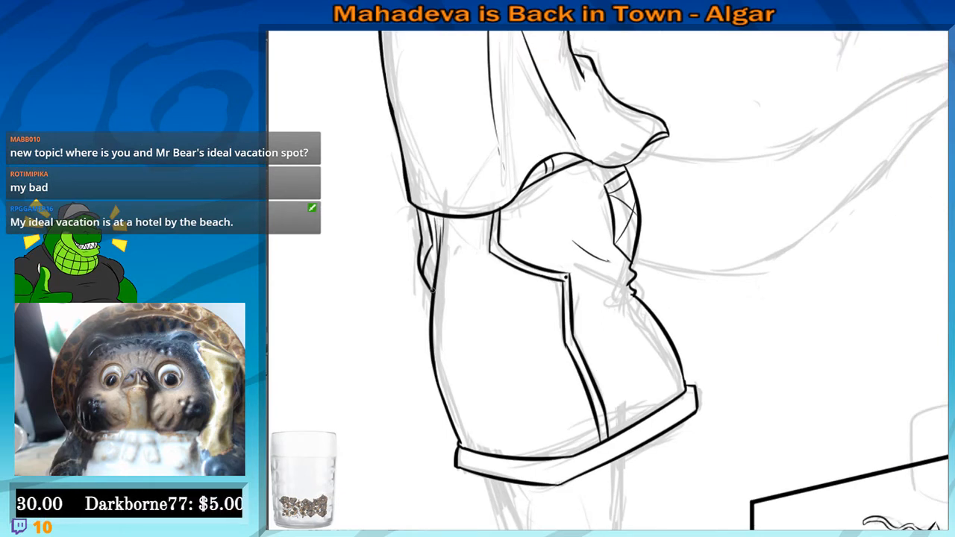
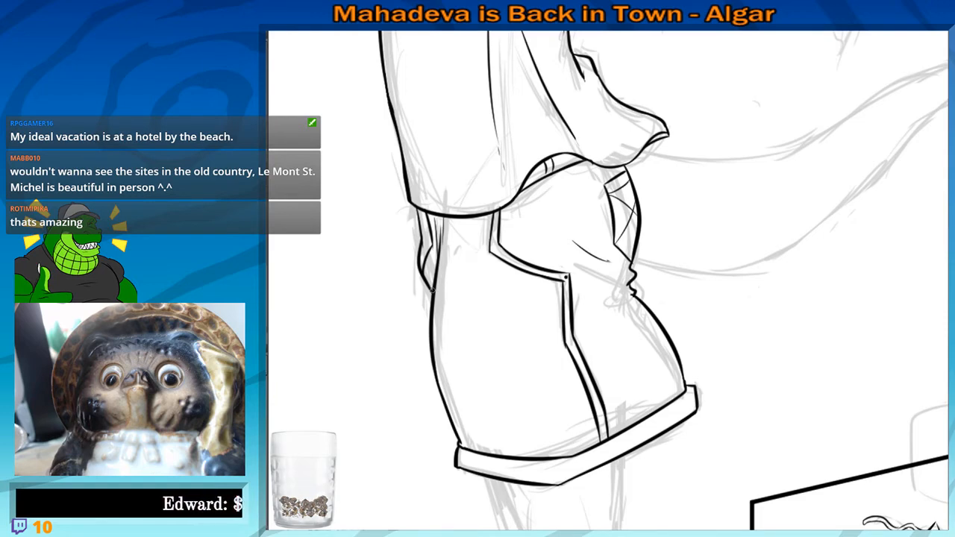
Ink the back contour of the near thigh from the shorts cuff down to the bend behind the knee
{"action": "scroll", "coordinate": [608, 280], "scroll_direction": "down", "scroll_amount": 5}
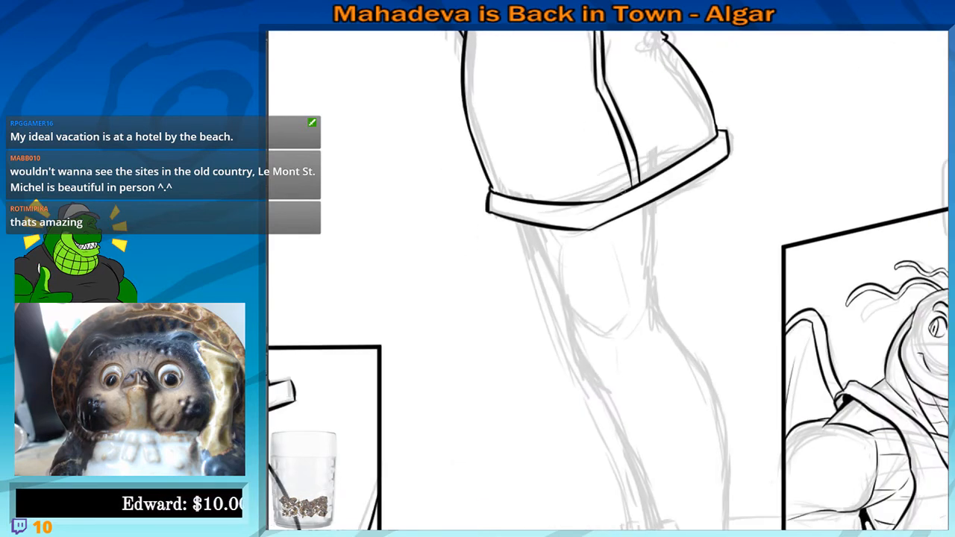
{"action": "scroll", "coordinate": [624, 192], "scroll_direction": "up", "scroll_amount": 3}
{"action": "left_click_drag", "start_coordinate": [801, 284], "coordinate": [791, 288]}
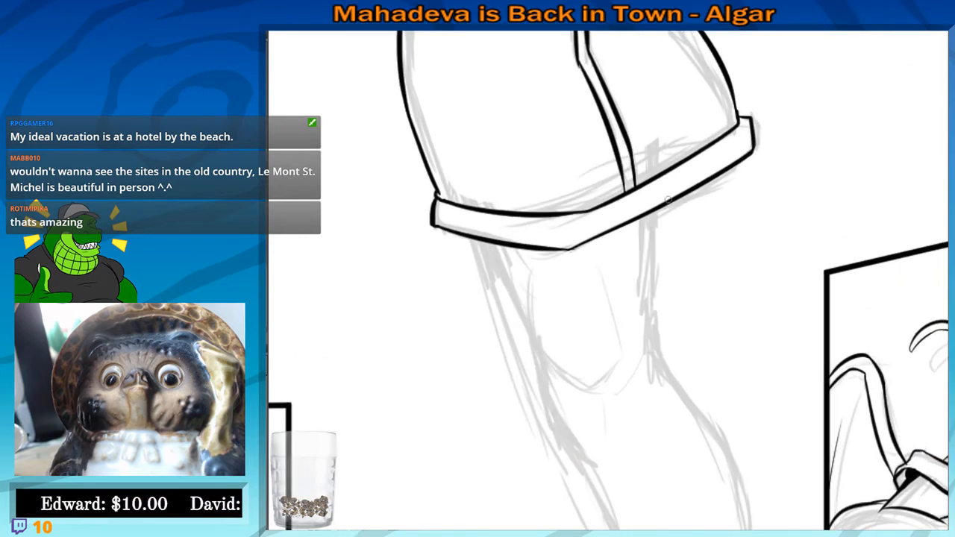
{"action": "left_click_drag", "start_coordinate": [663, 208], "coordinate": [654, 312]}
{"action": "left_click_drag", "start_coordinate": [656, 300], "coordinate": [663, 362]}
{"action": "key", "text": "ctrl+z"}
{"action": "key", "text": "ctrl+z"}
{"action": "mouse_move", "coordinate": [655, 306]}
{"action": "left_mouse_down"}
{"action": "mouse_move", "coordinate": [663, 363]}
{"action": "mouse_move", "coordinate": [685, 342]}
{"action": "left_mouse_up"}
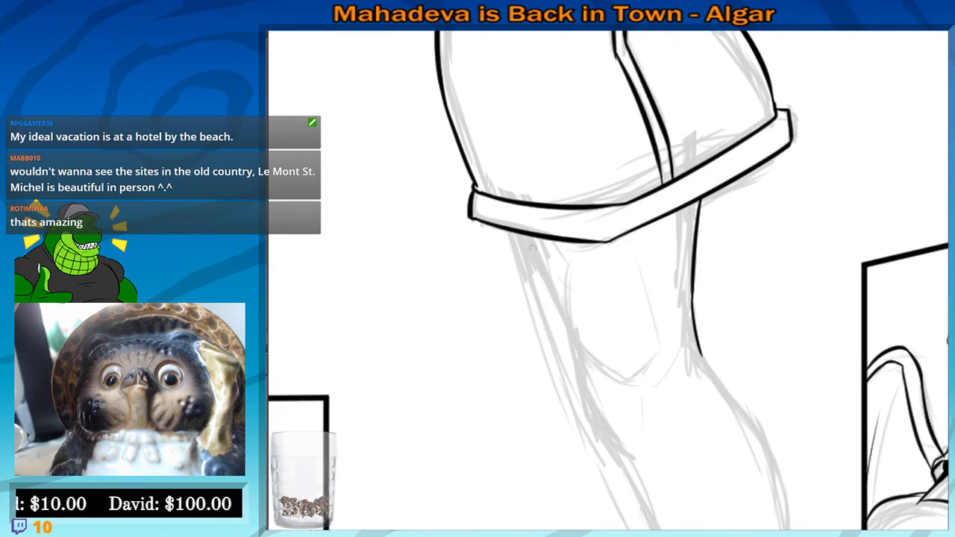
Ink the front contour of the near thigh from the cuff to the knee and the rounded lower curve of the kneecap
{"action": "mouse_move", "coordinate": [504, 230]}
{"action": "left_mouse_down"}
{"action": "mouse_move", "coordinate": [563, 338]}
{"action": "mouse_move", "coordinate": [591, 321]}
{"action": "mouse_move", "coordinate": [556, 317]}
{"action": "mouse_move", "coordinate": [562, 331]}
{"action": "mouse_move", "coordinate": [633, 374]}
{"action": "left_mouse_up"}
{"action": "key", "text": "ctrl+z"}
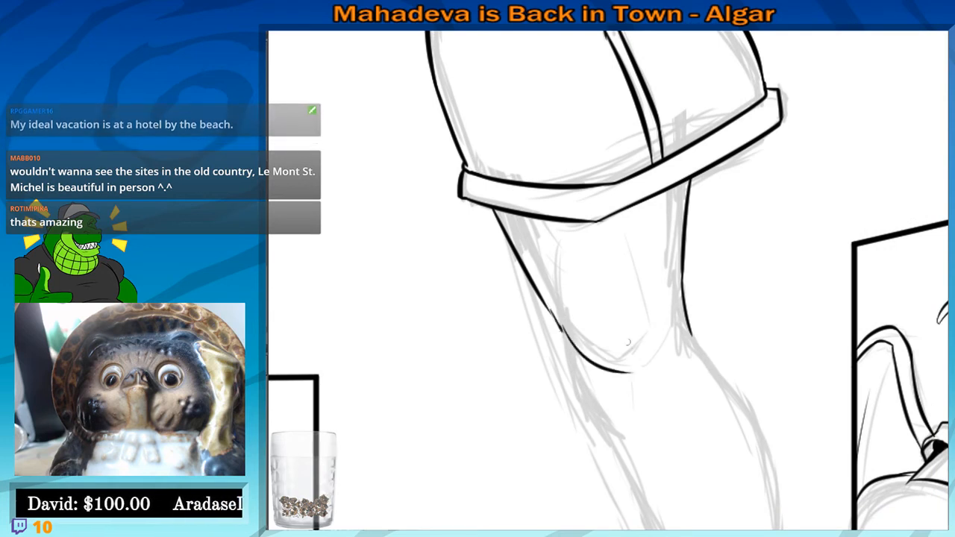
{"action": "key", "text": "ctrl+z"}
{"action": "mouse_move", "coordinate": [552, 291]}
{"action": "left_mouse_down"}
{"action": "mouse_move", "coordinate": [620, 362]}
{"action": "mouse_move", "coordinate": [648, 336]}
{"action": "left_mouse_up"}
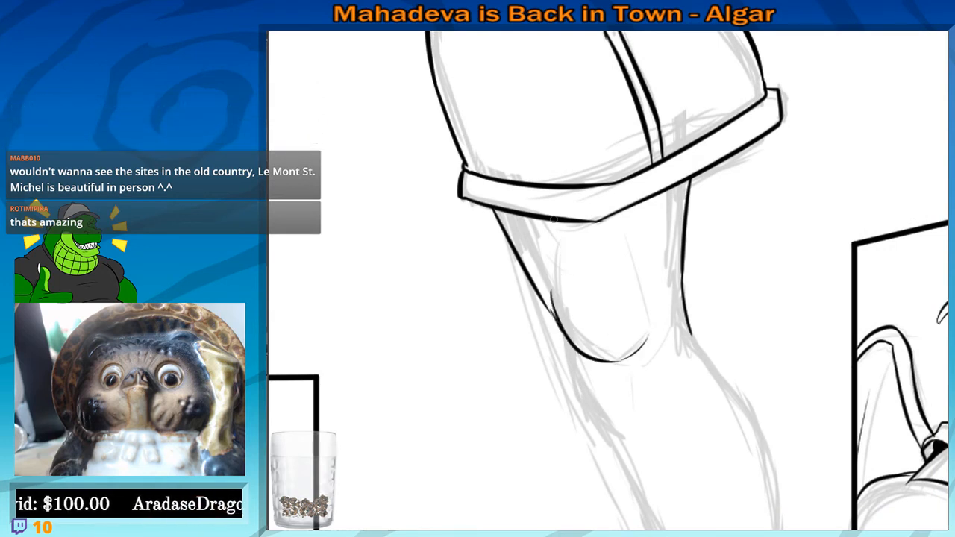
Add a thin line for the front side of the kneecap, running down from below the shorts cuff
{"action": "left_click_drag", "start_coordinate": [553, 220], "coordinate": [552, 312]}
{"action": "left_click_drag", "start_coordinate": [618, 280], "coordinate": [609, 280]}
{"action": "left_click_drag", "start_coordinate": [637, 235], "coordinate": [645, 282]}
{"action": "key", "text": "ctrl+z"}
{"action": "key", "text": "ctrl+z"}
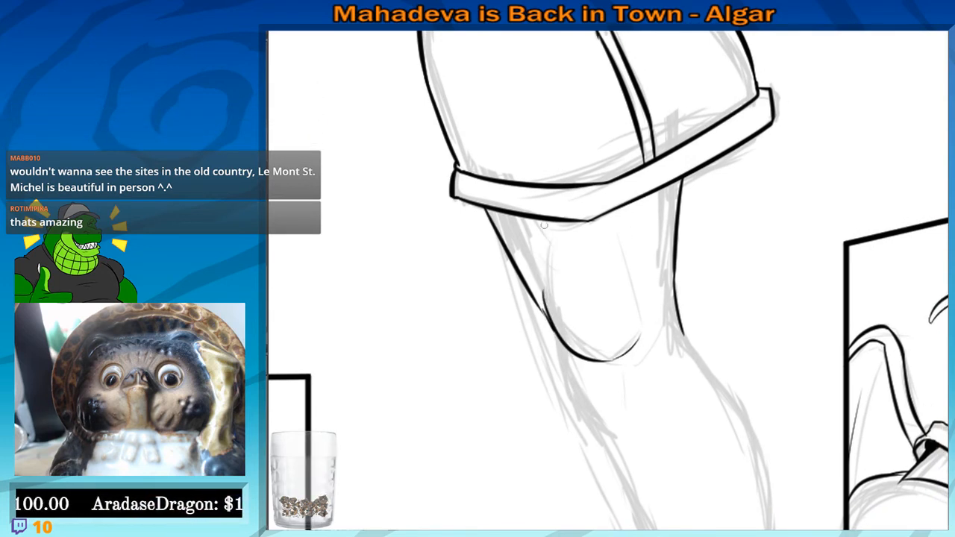
{"action": "left_click_drag", "start_coordinate": [544, 224], "coordinate": [541, 277]}
{"action": "mouse_move", "coordinate": [553, 305]}
{"action": "left_mouse_down"}
{"action": "mouse_move", "coordinate": [549, 235]}
{"action": "mouse_move", "coordinate": [576, 347]}
{"action": "left_mouse_up"}
{"action": "left_click_drag", "start_coordinate": [562, 290], "coordinate": [541, 283]}
{"action": "key", "text": "ctrl+z"}
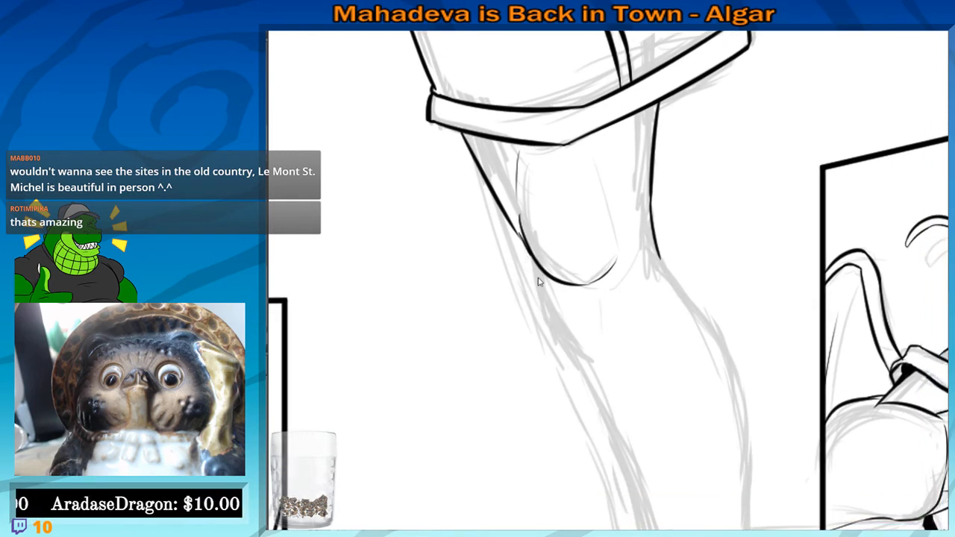
Ink the short front contour just below the kneecap, leading into the shin
{"action": "left_click_drag", "start_coordinate": [514, 229], "coordinate": [565, 355]}
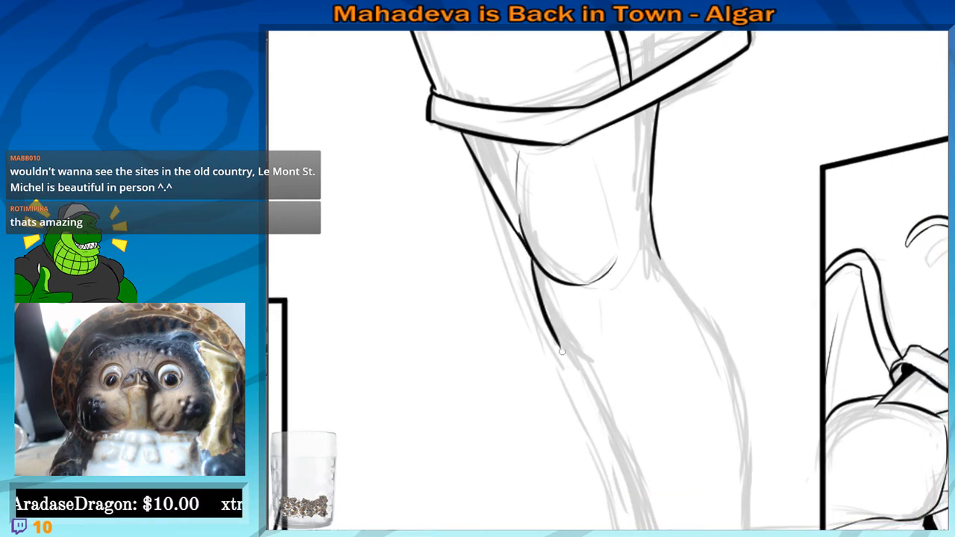
{"action": "key", "text": "ctrl+z"}
{"action": "left_click_drag", "start_coordinate": [523, 245], "coordinate": [577, 368]}
{"action": "left_click_drag", "start_coordinate": [585, 373], "coordinate": [573, 355]}
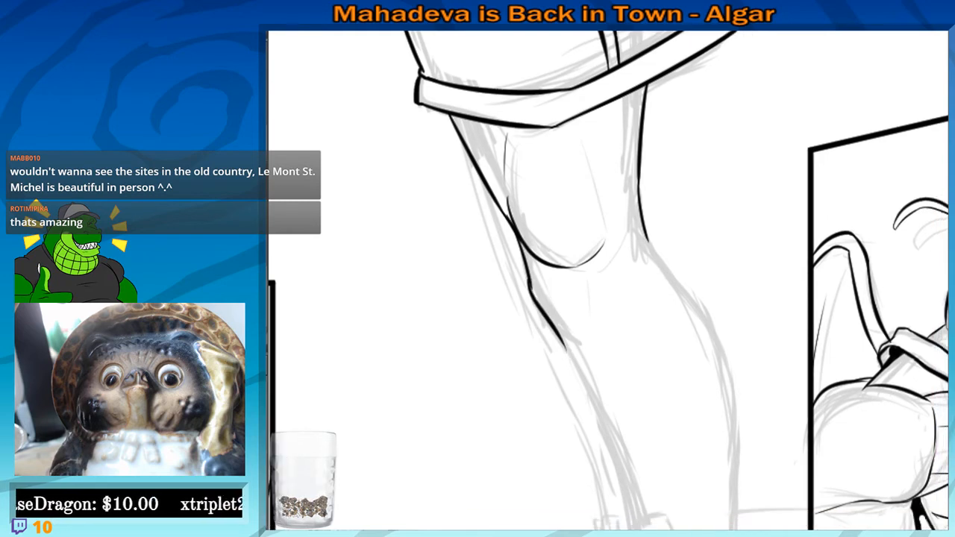
{"action": "key", "text": "ctrl+z"}
{"action": "left_click_drag", "start_coordinate": [528, 280], "coordinate": [572, 358]}
Ink the curved calf contour from behind the knee down to the boot collar
{"action": "mouse_move", "coordinate": [601, 217]}
{"action": "left_mouse_down"}
{"action": "mouse_move", "coordinate": [583, 208]}
{"action": "mouse_move", "coordinate": [713, 374]}
{"action": "mouse_move", "coordinate": [723, 464]}
{"action": "left_mouse_up"}
{"action": "mouse_move", "coordinate": [683, 400]}
{"action": "left_mouse_down"}
{"action": "mouse_move", "coordinate": [639, 252]}
{"action": "mouse_move", "coordinate": [661, 329]}
{"action": "left_mouse_up"}
{"action": "key", "text": "ctrl+z"}
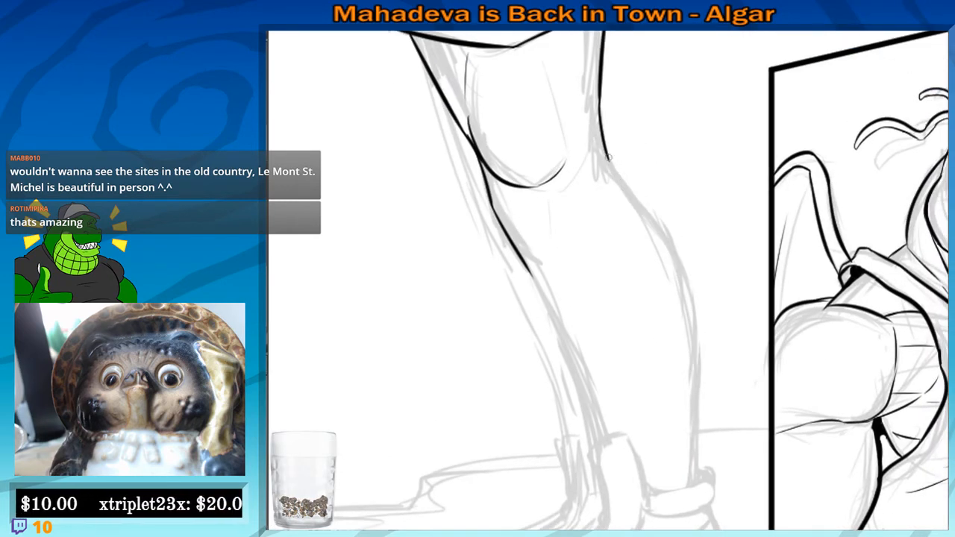
{"action": "left_click_drag", "start_coordinate": [609, 157], "coordinate": [705, 473]}
{"action": "key", "text": "ctrl+z"}
{"action": "left_click_drag", "start_coordinate": [612, 160], "coordinate": [706, 421]}
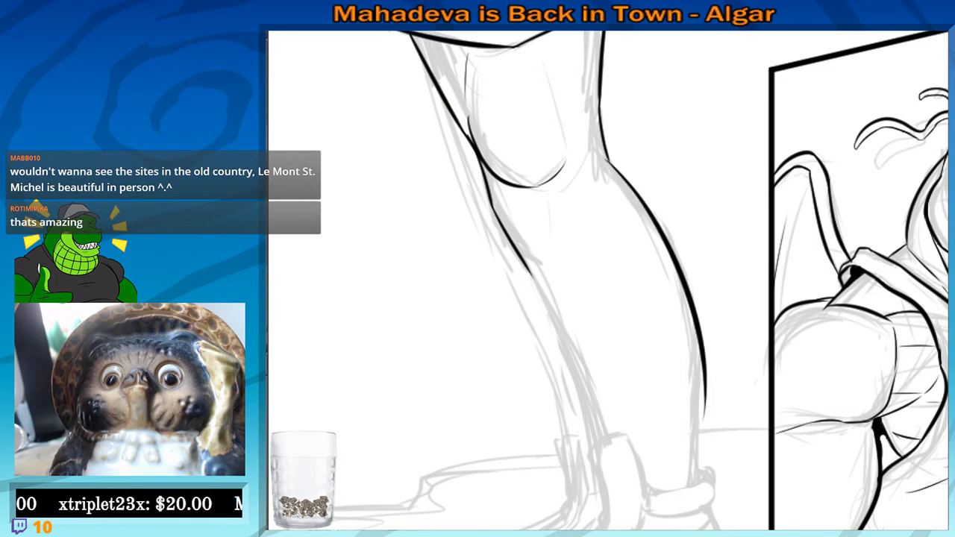
{"action": "key", "text": "ctrl+z"}
{"action": "mouse_move", "coordinate": [605, 154]}
{"action": "left_mouse_down"}
{"action": "mouse_move", "coordinate": [699, 394]}
{"action": "mouse_move", "coordinate": [696, 436]}
{"action": "left_mouse_up"}
{"action": "mouse_move", "coordinate": [704, 401]}
{"action": "left_mouse_down"}
{"action": "mouse_move", "coordinate": [688, 327]}
{"action": "mouse_move", "coordinate": [677, 411]}
{"action": "mouse_move", "coordinate": [678, 386]}
{"action": "left_mouse_up"}
Refine the end of the contour below the knee and add a short broken crease line under the kneecap
{"action": "left_click_drag", "start_coordinate": [661, 307], "coordinate": [676, 352]}
{"action": "left_click_drag", "start_coordinate": [512, 208], "coordinate": [534, 237]}
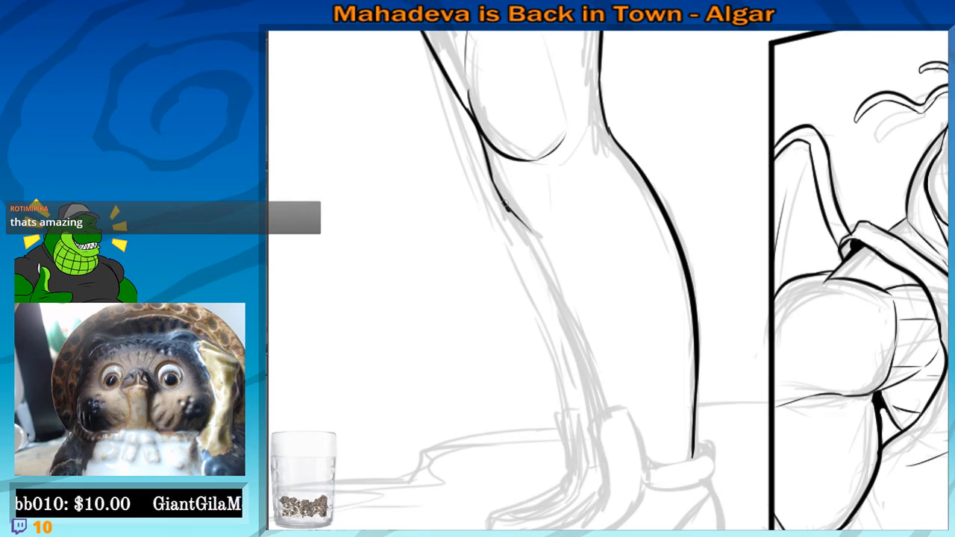
{"action": "left_click_drag", "start_coordinate": [506, 203], "coordinate": [524, 221]}
{"action": "mouse_move", "coordinate": [539, 211]}
{"action": "left_mouse_down"}
{"action": "mouse_move", "coordinate": [571, 316]}
{"action": "mouse_move", "coordinate": [564, 306]}
{"action": "left_mouse_up"}
{"action": "left_click_drag", "start_coordinate": [558, 261], "coordinate": [559, 279]}
{"action": "left_click_drag", "start_coordinate": [560, 283], "coordinate": [559, 289]}
{"action": "left_click_drag", "start_coordinate": [569, 358], "coordinate": [559, 268]}
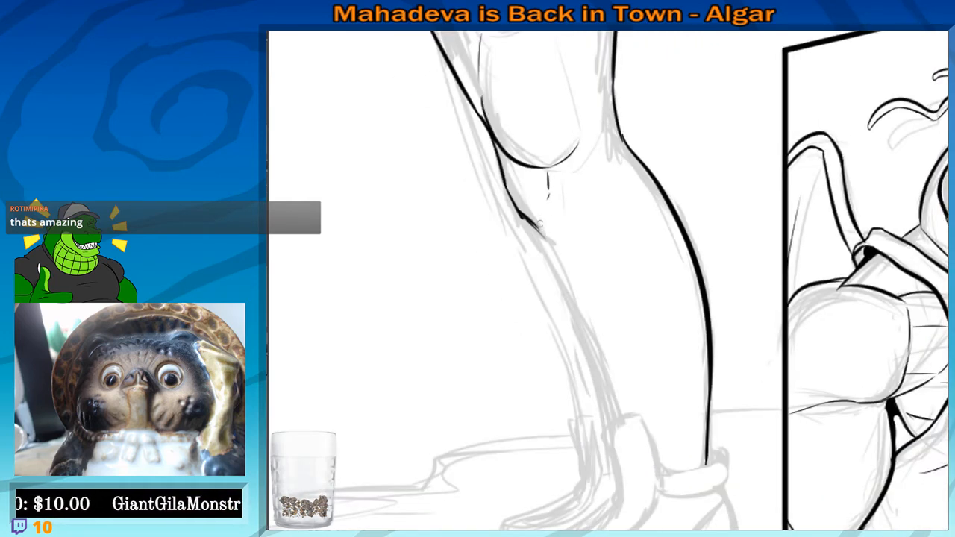
Ink the near leg's shin contour from below the knee down to the boot top
{"action": "left_click_drag", "start_coordinate": [524, 220], "coordinate": [618, 435]}
{"action": "left_click_drag", "start_coordinate": [593, 373], "coordinate": [579, 342]}
{"action": "key", "text": "ctrl+z"}
{"action": "mouse_move", "coordinate": [533, 236]}
{"action": "left_mouse_down"}
{"action": "mouse_move", "coordinate": [588, 338]}
{"action": "mouse_move", "coordinate": [603, 389]}
{"action": "left_mouse_up"}
{"action": "left_click_drag", "start_coordinate": [577, 358], "coordinate": [640, 528]}
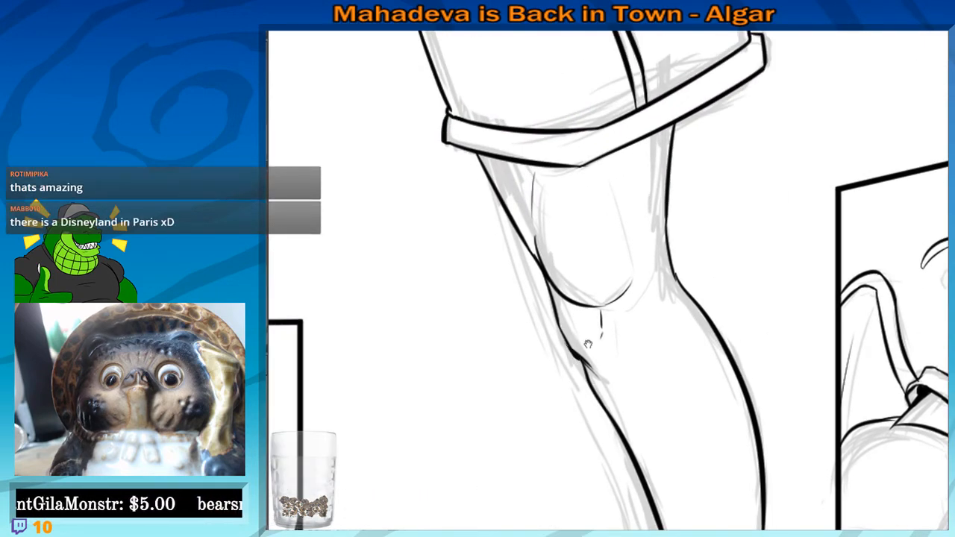
Ink the sliver of the far leg showing in front of the near knee, reworking the strokes beside the kneecap
{"action": "left_click_drag", "start_coordinate": [588, 344], "coordinate": [581, 351]}
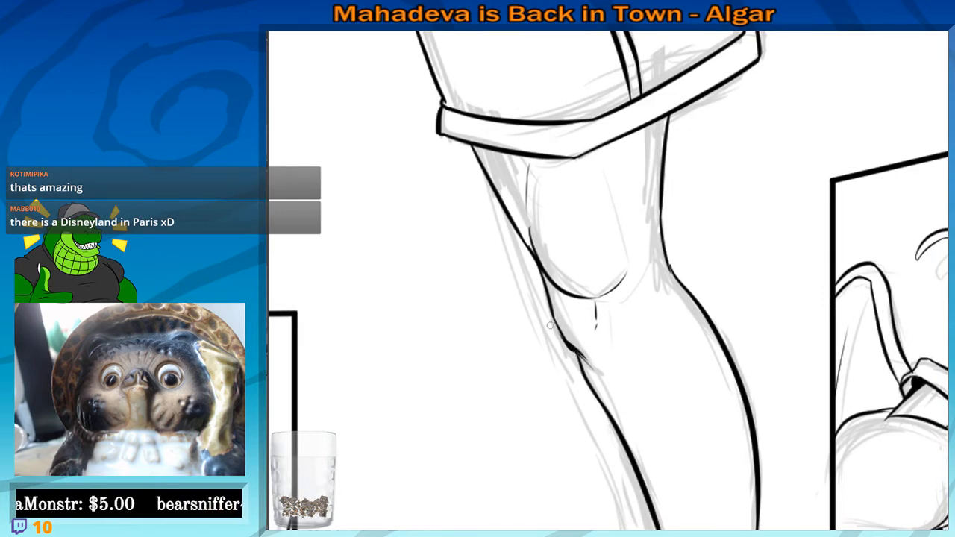
{"action": "left_click_drag", "start_coordinate": [576, 258], "coordinate": [580, 281]}
{"action": "left_click_drag", "start_coordinate": [586, 356], "coordinate": [560, 254]}
{"action": "mouse_move", "coordinate": [597, 394]}
{"action": "left_mouse_down"}
{"action": "mouse_move", "coordinate": [571, 299]}
{"action": "mouse_move", "coordinate": [588, 356]}
{"action": "left_mouse_up"}
{"action": "left_click_drag", "start_coordinate": [494, 133], "coordinate": [521, 216]}
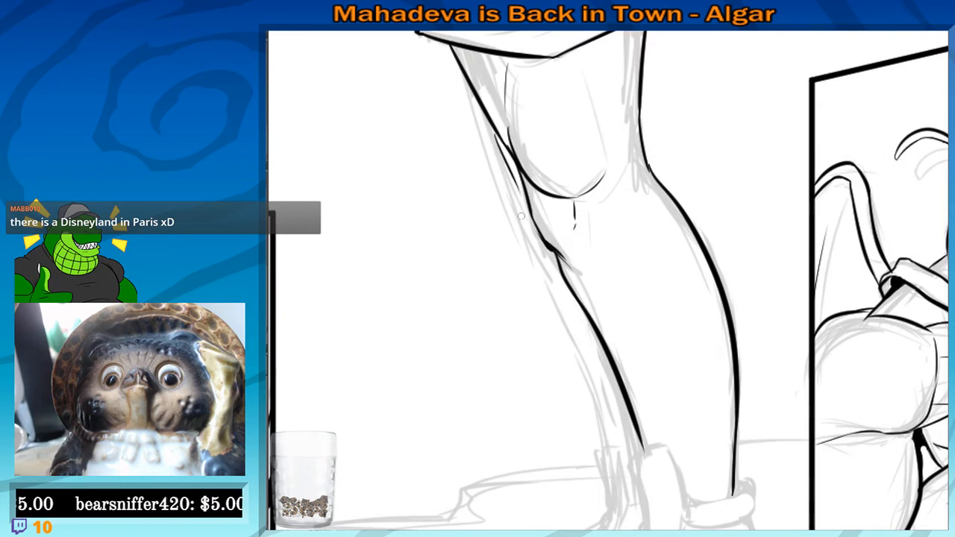
{"action": "key", "text": "ctrl+z"}
{"action": "left_click_drag", "start_coordinate": [487, 122], "coordinate": [519, 217]}
{"action": "key", "text": "ctrl+z"}
{"action": "left_click_drag", "start_coordinate": [486, 119], "coordinate": [526, 214]}
{"action": "key", "text": "ctrl+z"}
{"action": "left_click_drag", "start_coordinate": [511, 179], "coordinate": [552, 274]}
{"action": "key", "text": "ctrl+z"}
{"action": "mouse_move", "coordinate": [521, 195]}
{"action": "left_mouse_down"}
{"action": "mouse_move", "coordinate": [560, 274]}
{"action": "mouse_move", "coordinate": [540, 252]}
{"action": "mouse_move", "coordinate": [555, 267]}
{"action": "left_mouse_up"}
{"action": "key", "text": "ctrl+z"}
{"action": "key", "text": "ctrl+z"}
{"action": "key", "text": "ctrl+z"}
Ink the far leg's shin contour parallel to the near shin, from below the knee to the ankle
{"action": "left_click_drag", "start_coordinate": [556, 267], "coordinate": [540, 231]}
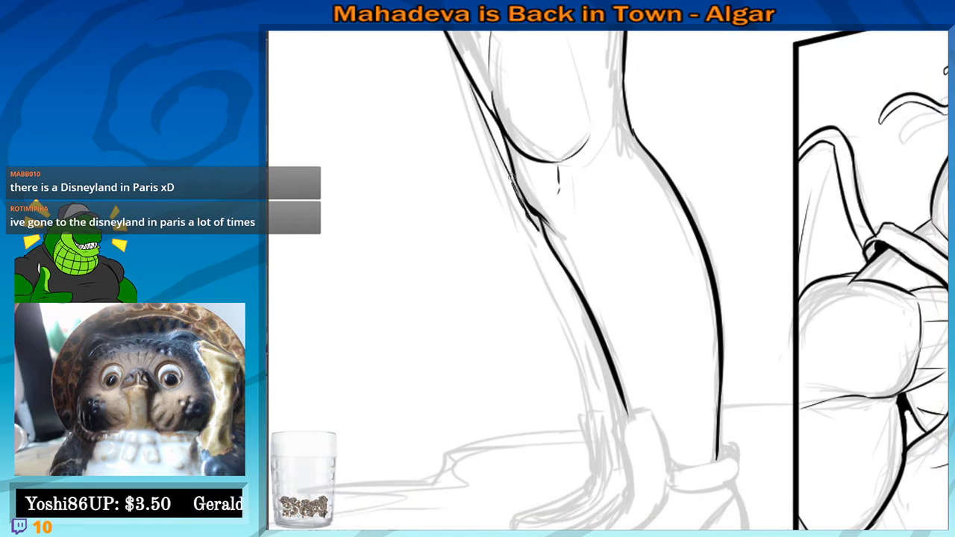
{"action": "mouse_move", "coordinate": [543, 247]}
{"action": "left_mouse_down"}
{"action": "mouse_move", "coordinate": [544, 216]}
{"action": "mouse_move", "coordinate": [587, 370]}
{"action": "left_mouse_up"}
{"action": "left_click_drag", "start_coordinate": [574, 328], "coordinate": [569, 313]}
{"action": "key", "text": "ctrl+z"}
{"action": "left_click_drag", "start_coordinate": [525, 190], "coordinate": [595, 364]}
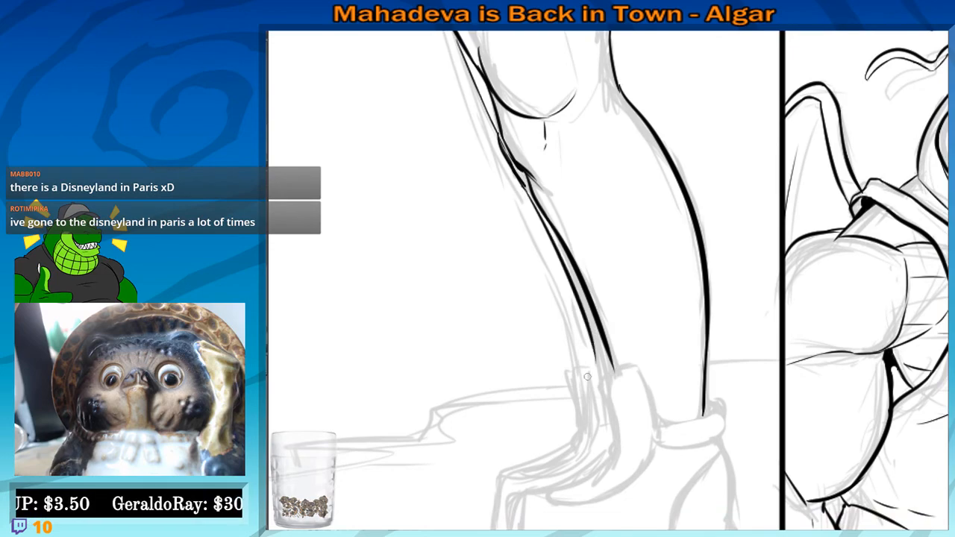
Examine the rough boot sketch below the inked legs, from the collar to the sole
{"action": "left_click_drag", "start_coordinate": [580, 319], "coordinate": [575, 291]}
{"action": "left_click_drag", "start_coordinate": [629, 269], "coordinate": [625, 478]}
{"action": "left_click_drag", "start_coordinate": [612, 166], "coordinate": [620, 478]}
{"action": "left_click_drag", "start_coordinate": [613, 288], "coordinate": [620, 478]}
{"action": "left_click_drag", "start_coordinate": [618, 226], "coordinate": [624, 478]}
{"action": "mouse_move", "coordinate": [582, 247]}
{"action": "left_mouse_down"}
{"action": "mouse_move", "coordinate": [614, 408]}
{"action": "mouse_move", "coordinate": [594, 250]}
{"action": "left_mouse_up"}
{"action": "left_click_drag", "start_coordinate": [606, 417], "coordinate": [594, 278]}
{"action": "left_click_drag", "start_coordinate": [603, 450], "coordinate": [589, 265]}
{"action": "left_click_drag", "start_coordinate": [606, 441], "coordinate": [586, 235]}
{"action": "left_click_drag", "start_coordinate": [606, 455], "coordinate": [578, 225]}
{"action": "mouse_move", "coordinate": [606, 486]}
{"action": "left_mouse_down"}
{"action": "mouse_move", "coordinate": [599, 412]}
{"action": "mouse_move", "coordinate": [629, 232]}
{"action": "left_mouse_up"}
{"action": "left_click_drag", "start_coordinate": [589, 368], "coordinate": [650, 364]}
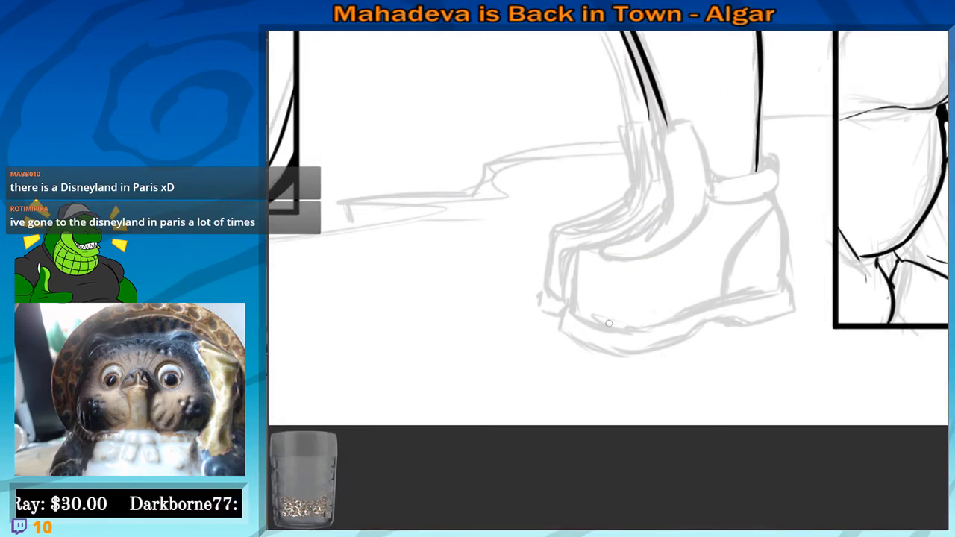
{"action": "scroll", "coordinate": [609, 324], "scroll_direction": "up", "scroll_amount": 3}
{"action": "left_click_drag", "start_coordinate": [744, 297], "coordinate": [675, 420]}
{"action": "left_click_drag", "start_coordinate": [719, 273], "coordinate": [676, 336]}
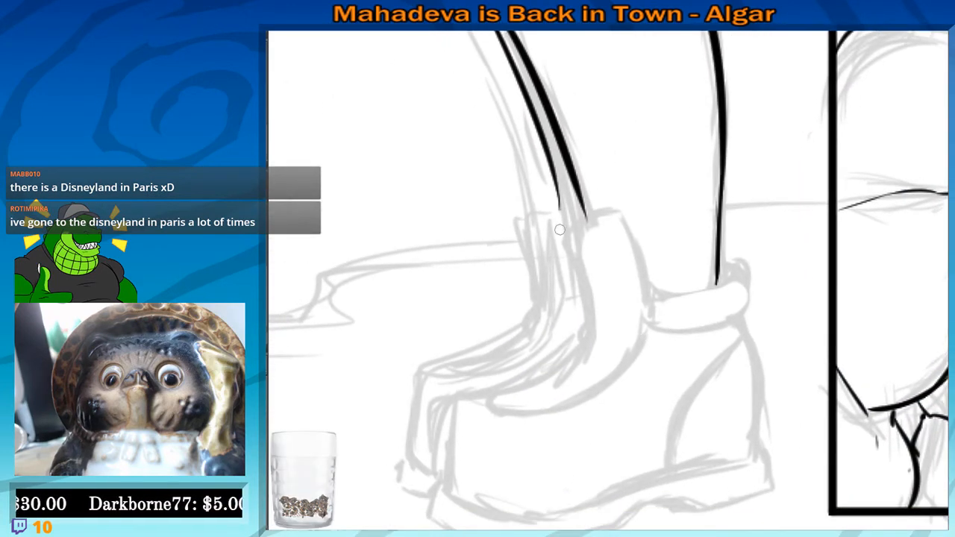
Ink the upright tongue of the near boot, from its top edge down both sides to the ankle crease
{"action": "mouse_move", "coordinate": [559, 226]}
{"action": "left_mouse_down"}
{"action": "mouse_move", "coordinate": [591, 349]}
{"action": "mouse_move", "coordinate": [587, 325]}
{"action": "mouse_move", "coordinate": [590, 344]}
{"action": "mouse_move", "coordinate": [627, 222]}
{"action": "left_mouse_up"}
{"action": "key", "text": "ctrl+z"}
{"action": "key", "text": "ctrl+z"}
{"action": "mouse_move", "coordinate": [559, 226]}
{"action": "left_mouse_down"}
{"action": "mouse_move", "coordinate": [627, 221]}
{"action": "mouse_move", "coordinate": [649, 312]}
{"action": "mouse_move", "coordinate": [659, 285]}
{"action": "mouse_move", "coordinate": [654, 308]}
{"action": "left_mouse_up"}
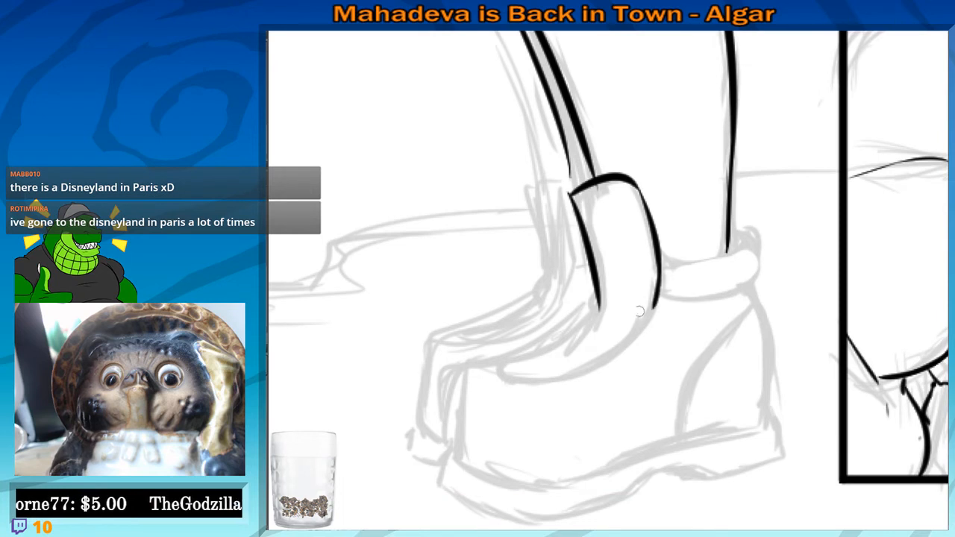
{"action": "left_click_drag", "start_coordinate": [597, 293], "coordinate": [593, 317]}
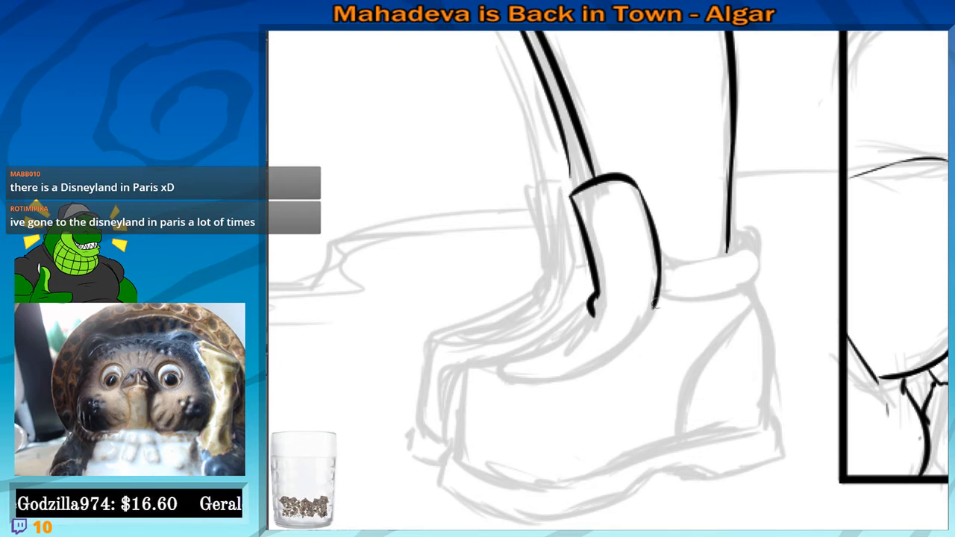
Ink the near boot's lower tongue curving forward to a rounded tip, with its upper edge and ankle crease
{"action": "left_click_drag", "start_coordinate": [656, 304], "coordinate": [635, 324]}
{"action": "left_click_drag", "start_coordinate": [636, 324], "coordinate": [687, 279]}
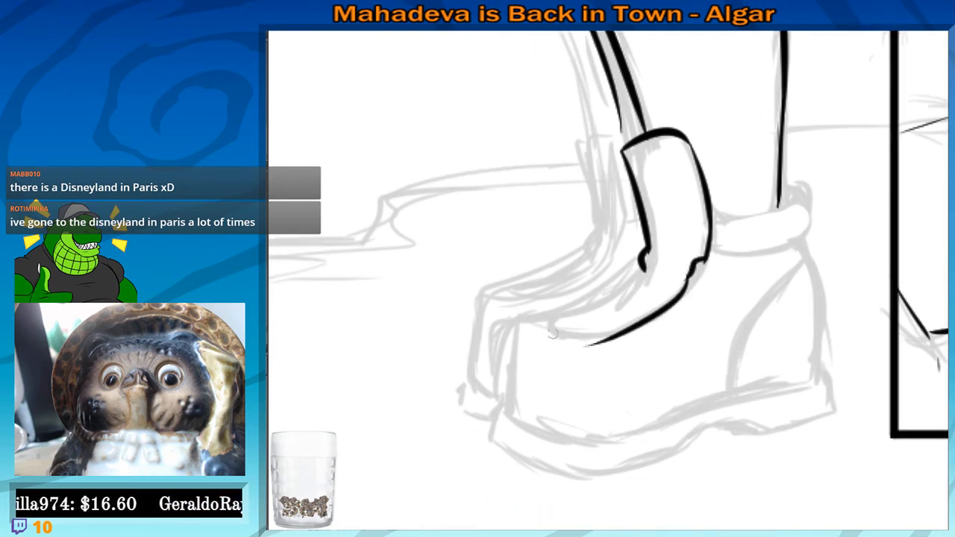
{"action": "left_click_drag", "start_coordinate": [548, 321], "coordinate": [644, 334]}
{"action": "left_click_drag", "start_coordinate": [700, 265], "coordinate": [611, 338]}
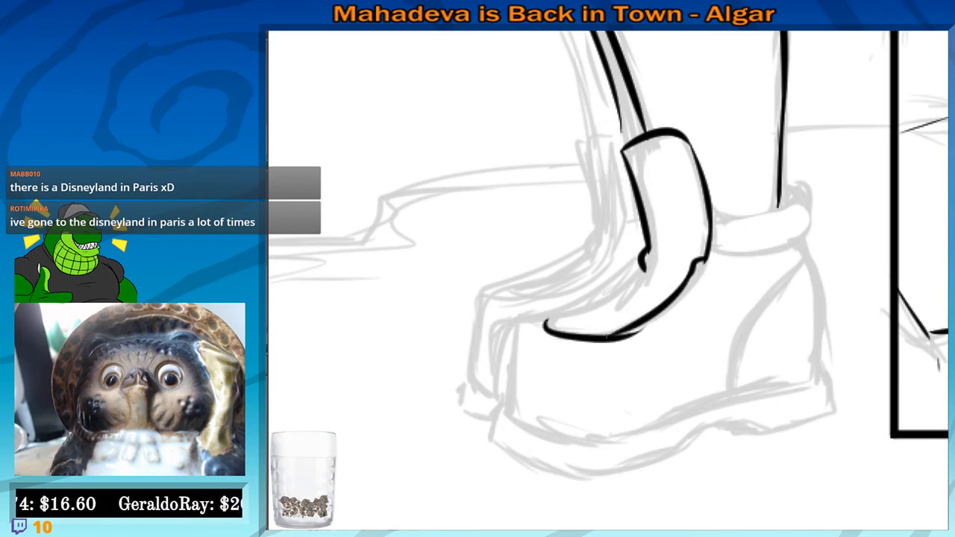
{"action": "mouse_move", "coordinate": [643, 270]}
{"action": "left_mouse_down"}
{"action": "mouse_move", "coordinate": [550, 319]}
{"action": "mouse_move", "coordinate": [640, 270]}
{"action": "mouse_move", "coordinate": [672, 266]}
{"action": "left_mouse_up"}
{"action": "key", "text": "ctrl+z"}
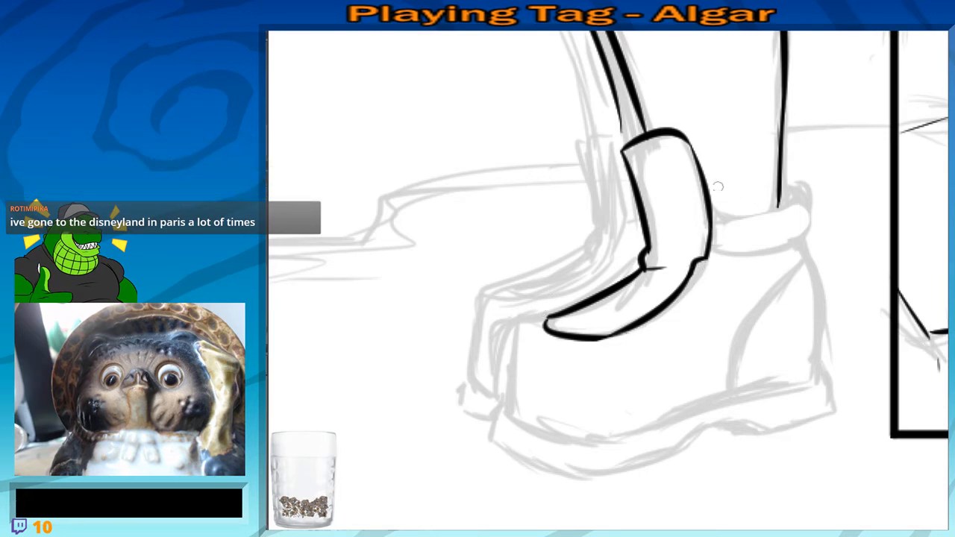
Ink the near boot's collar band from the tongue around the back of the ankle, including its lower edge
{"action": "mouse_move", "coordinate": [718, 187]}
{"action": "left_mouse_down"}
{"action": "mouse_move", "coordinate": [721, 261]}
{"action": "mouse_move", "coordinate": [705, 224]}
{"action": "mouse_move", "coordinate": [788, 237]}
{"action": "mouse_move", "coordinate": [784, 261]}
{"action": "left_mouse_up"}
{"action": "key", "text": "ctrl+z"}
{"action": "mouse_move", "coordinate": [683, 257]}
{"action": "left_mouse_down"}
{"action": "mouse_move", "coordinate": [768, 233]}
{"action": "mouse_move", "coordinate": [692, 260]}
{"action": "mouse_move", "coordinate": [774, 236]}
{"action": "mouse_move", "coordinate": [780, 273]}
{"action": "left_mouse_up"}
{"action": "key", "text": "ctrl+z"}
{"action": "key", "text": "ctrl+z"}
{"action": "left_click_drag", "start_coordinate": [776, 237], "coordinate": [780, 273]}
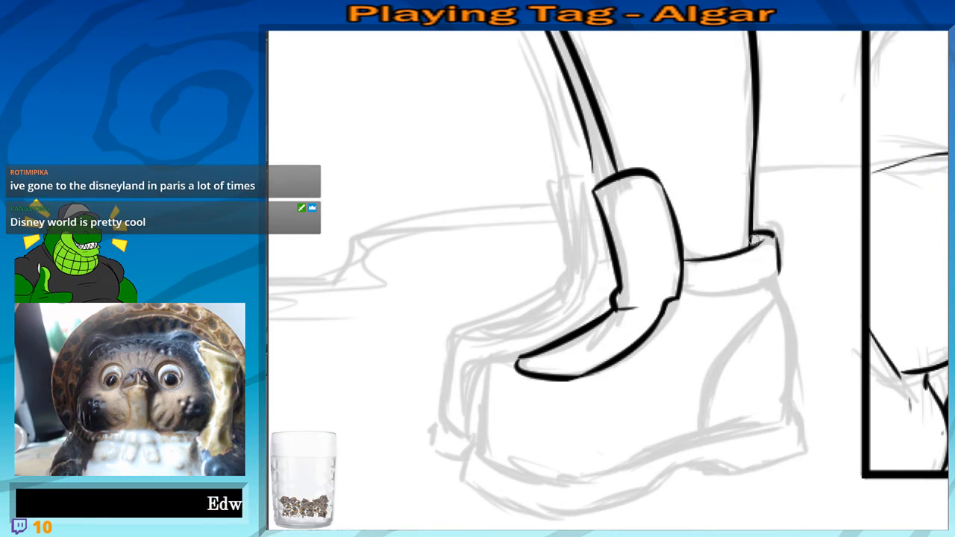
{"action": "left_click_drag", "start_coordinate": [683, 294], "coordinate": [779, 269]}
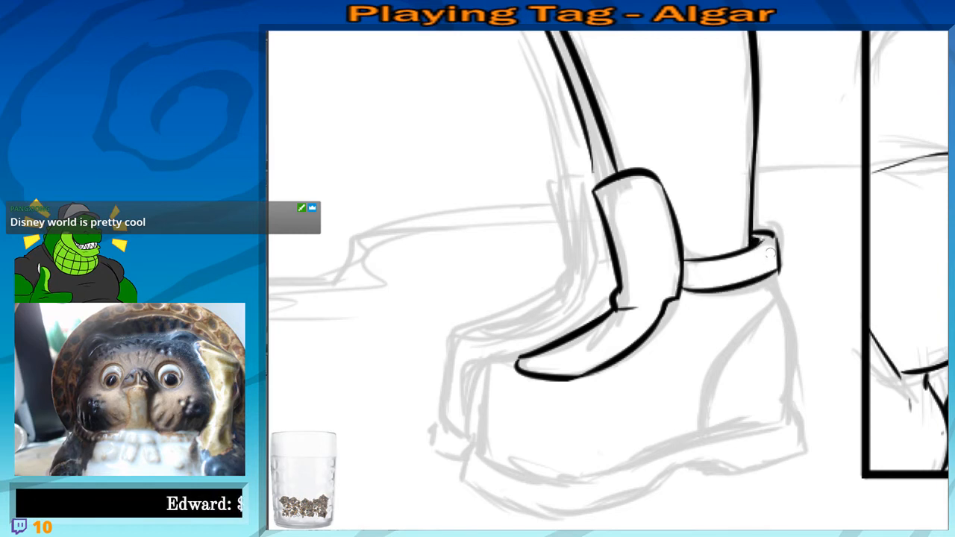
{"action": "key", "text": "ctrl+z"}
{"action": "left_click_drag", "start_coordinate": [680, 293], "coordinate": [777, 270]}
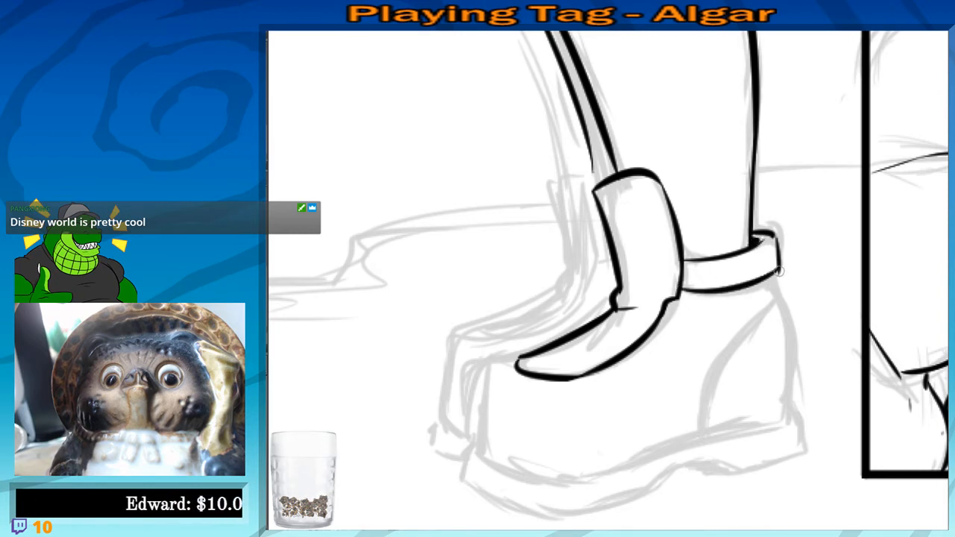
Ink the near boot's rounded toe contour from the tongue tip down to the sole
{"action": "mouse_move", "coordinate": [513, 370]}
{"action": "left_mouse_down"}
{"action": "mouse_move", "coordinate": [553, 347]}
{"action": "mouse_move", "coordinate": [501, 378]}
{"action": "mouse_move", "coordinate": [511, 429]}
{"action": "left_mouse_up"}
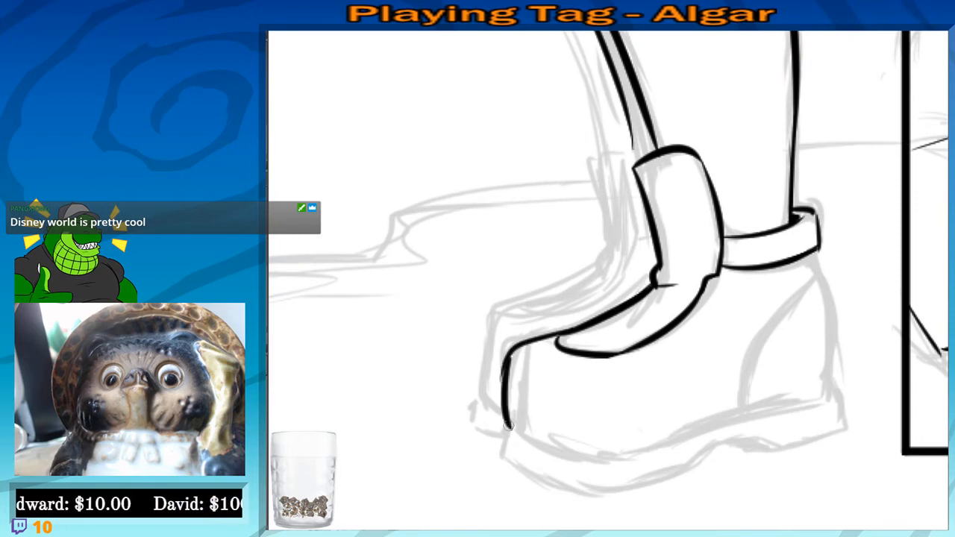
{"action": "key", "text": "ctrl+z"}
{"action": "mouse_move", "coordinate": [510, 357]}
{"action": "left_mouse_down"}
{"action": "mouse_move", "coordinate": [510, 434]}
{"action": "mouse_move", "coordinate": [514, 403]}
{"action": "mouse_move", "coordinate": [601, 431]}
{"action": "left_mouse_up"}
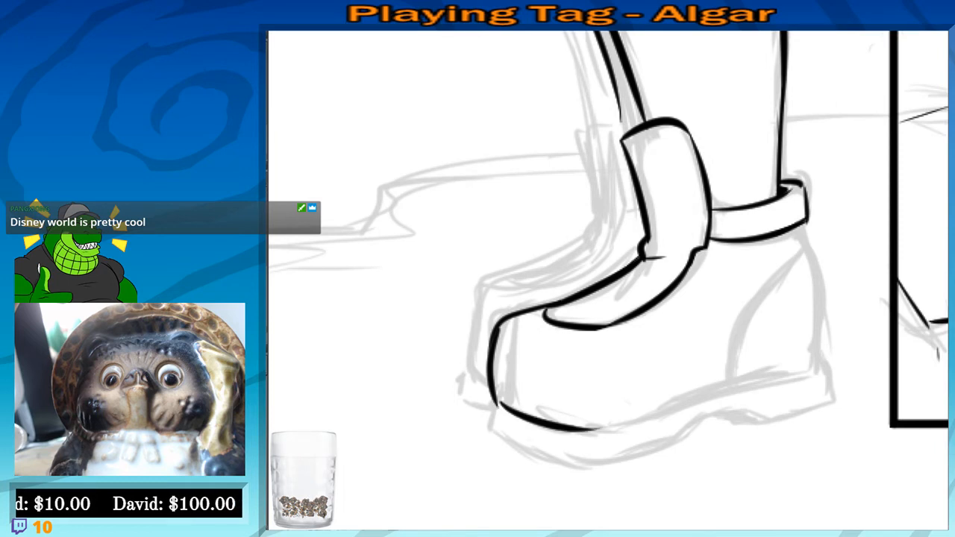
Ink the seam between the near boot's upper and its sole from toe to heel, redoing strokes until smooth
{"action": "key", "text": "ctrl+z"}
{"action": "mouse_move", "coordinate": [498, 404]}
{"action": "left_mouse_down"}
{"action": "mouse_move", "coordinate": [603, 435]}
{"action": "mouse_move", "coordinate": [562, 392]}
{"action": "mouse_move", "coordinate": [697, 371]}
{"action": "left_mouse_up"}
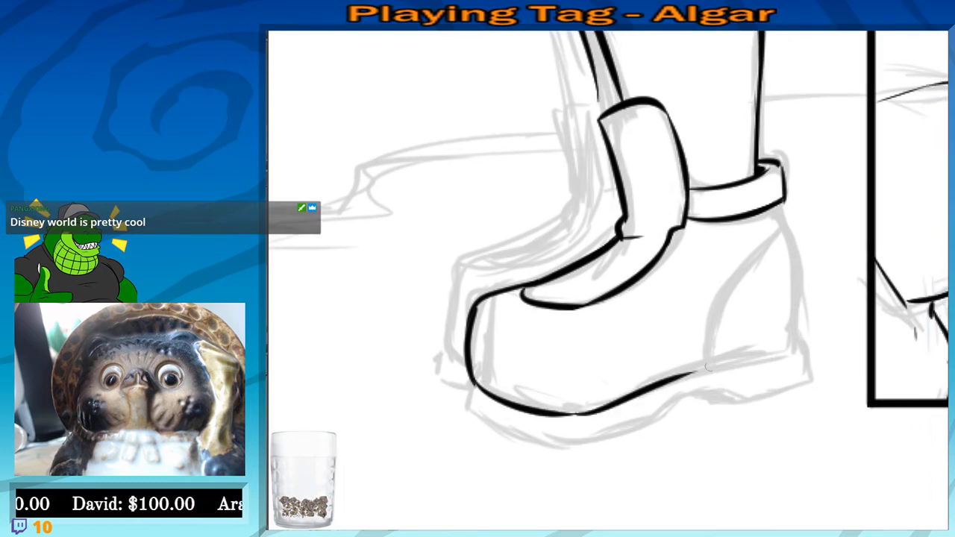
{"action": "key", "text": "ctrl+z"}
{"action": "left_click_drag", "start_coordinate": [573, 416], "coordinate": [697, 371]}
{"action": "key", "text": "ctrl+z"}
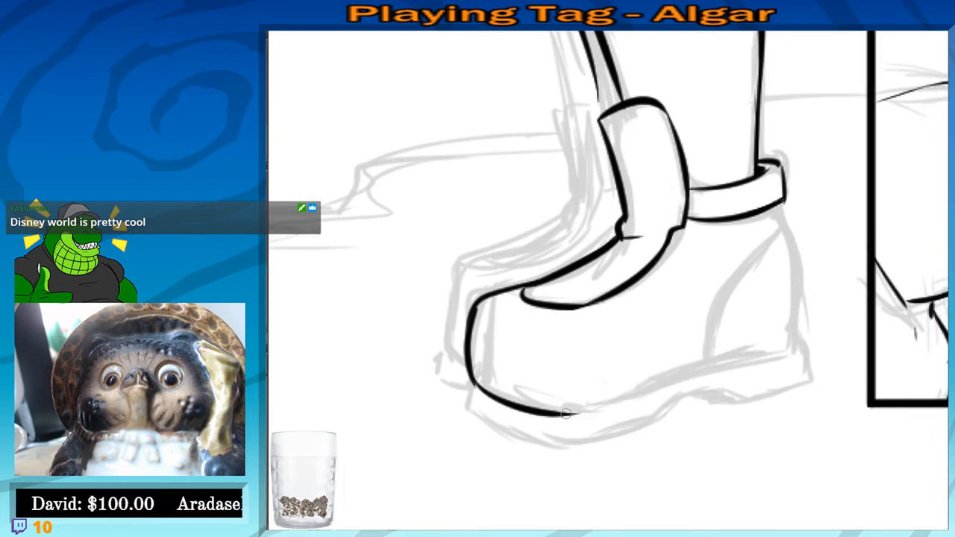
{"action": "left_click_drag", "start_coordinate": [571, 415], "coordinate": [739, 366]}
{"action": "key", "text": "ctrl+z"}
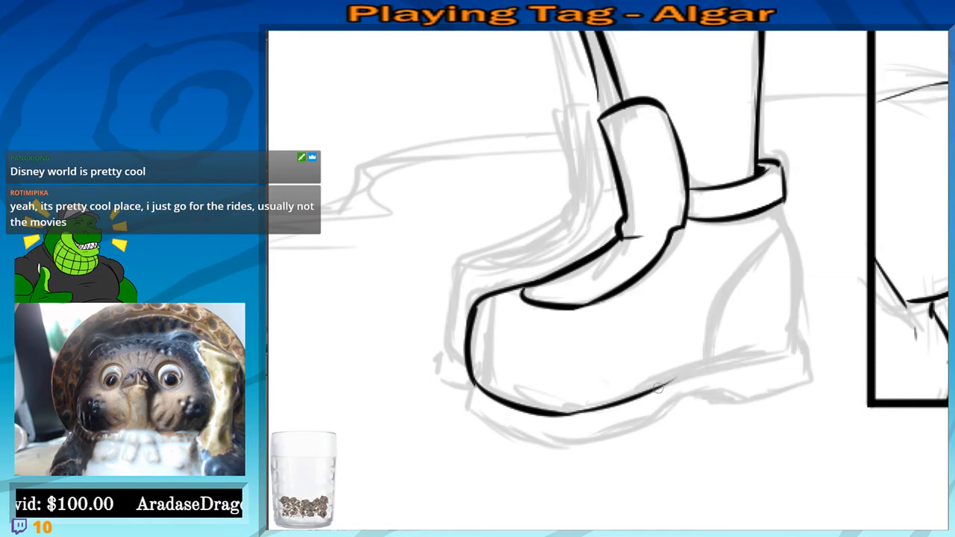
{"action": "left_click_drag", "start_coordinate": [649, 393], "coordinate": [750, 364]}
{"action": "key", "text": "ctrl+z"}
{"action": "left_click_drag", "start_coordinate": [650, 394], "coordinate": [785, 348]}
Ink the back contour of the near boot from the collar down to the heel end of the sole seam
{"action": "left_click_drag", "start_coordinate": [800, 228], "coordinate": [772, 239]}
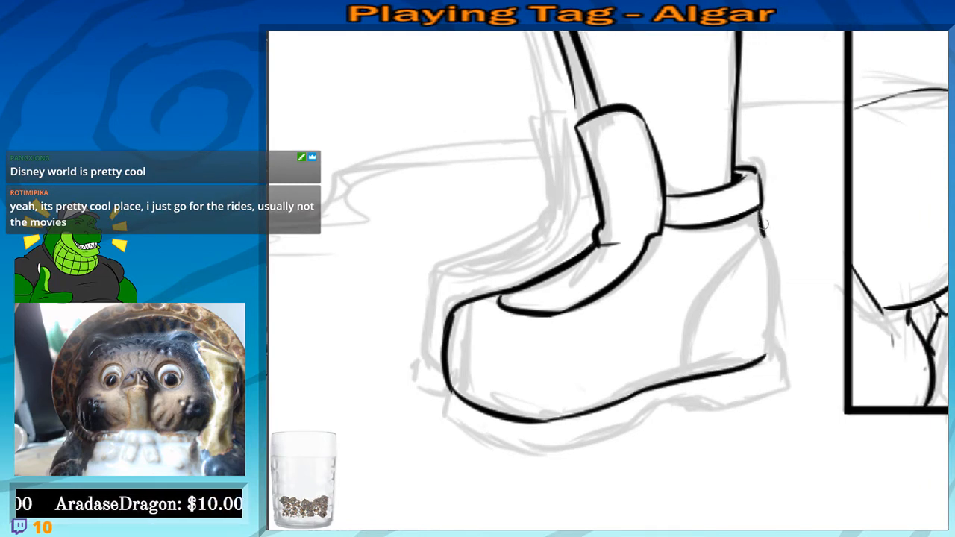
{"action": "key", "text": "ctrl+z"}
{"action": "mouse_move", "coordinate": [755, 208]}
{"action": "left_mouse_down"}
{"action": "mouse_move", "coordinate": [772, 241]}
{"action": "mouse_move", "coordinate": [779, 343]}
{"action": "left_mouse_up"}
{"action": "key", "text": "ctrl+z"}
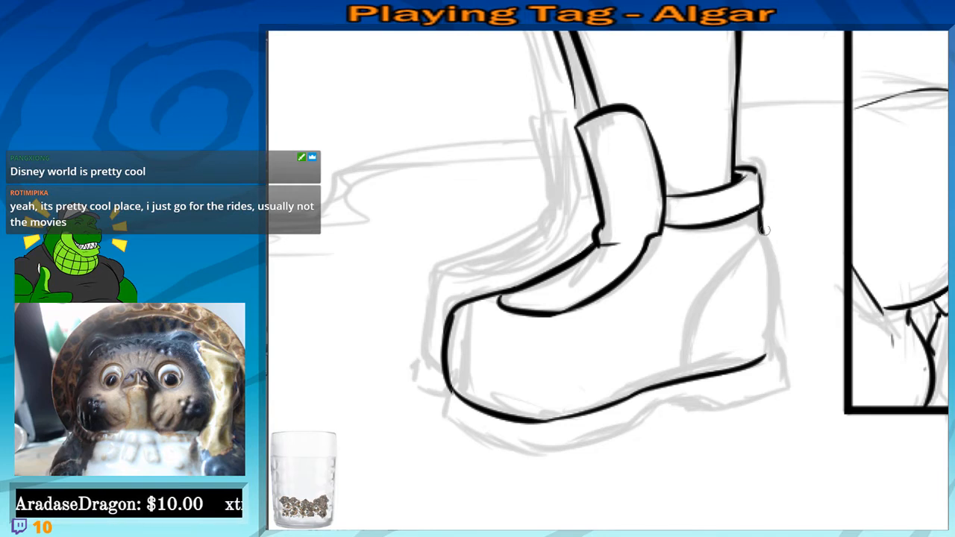
{"action": "mouse_move", "coordinate": [760, 226]}
{"action": "left_mouse_down"}
{"action": "mouse_move", "coordinate": [774, 357]}
{"action": "mouse_move", "coordinate": [746, 362]}
{"action": "left_mouse_up"}
{"action": "left_click_drag", "start_coordinate": [718, 294], "coordinate": [716, 289]}
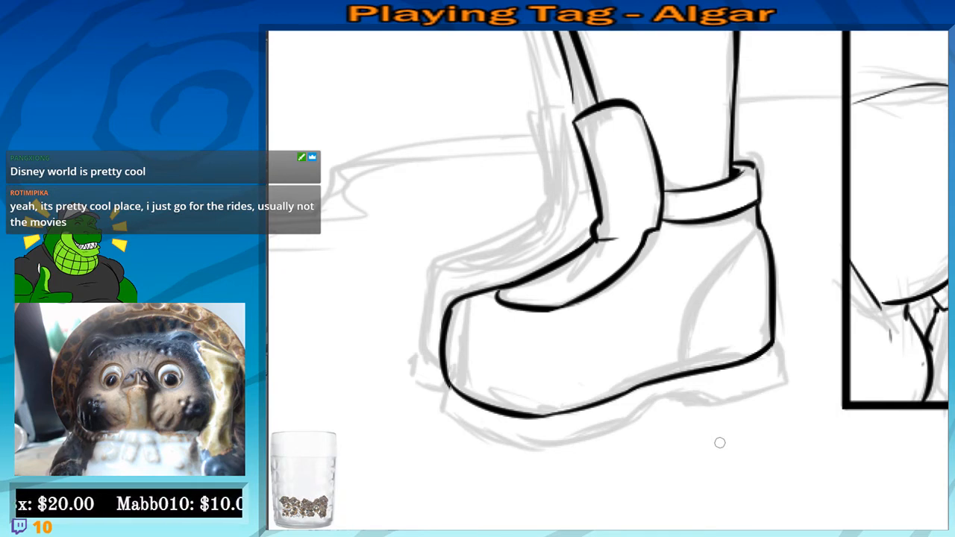
Ink the outer edges of the near boot's sole at the heel and around the toe
{"action": "left_click_drag", "start_coordinate": [532, 341], "coordinate": [565, 306]}
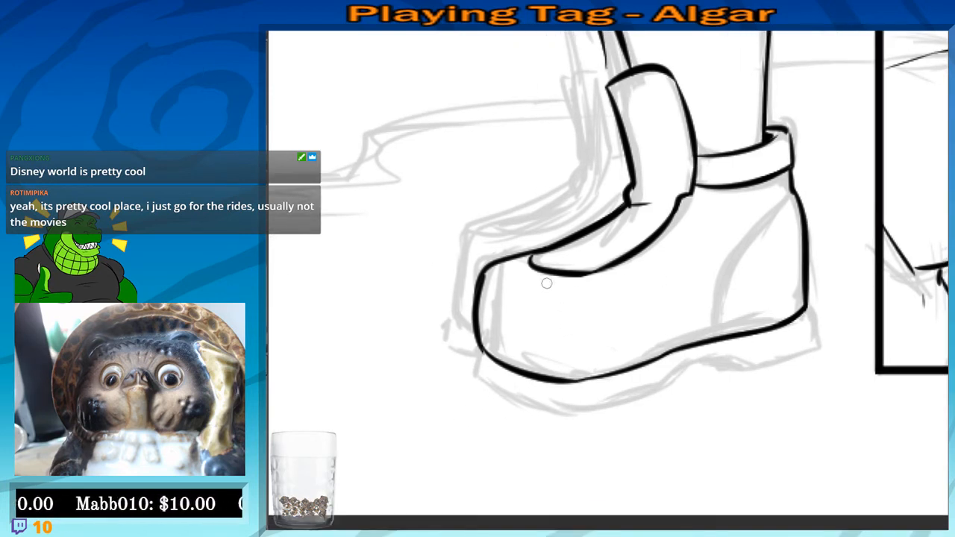
{"action": "scroll", "coordinate": [547, 283], "scroll_direction": "up", "scroll_amount": 2}
{"action": "left_click_drag", "start_coordinate": [640, 324], "coordinate": [559, 335]}
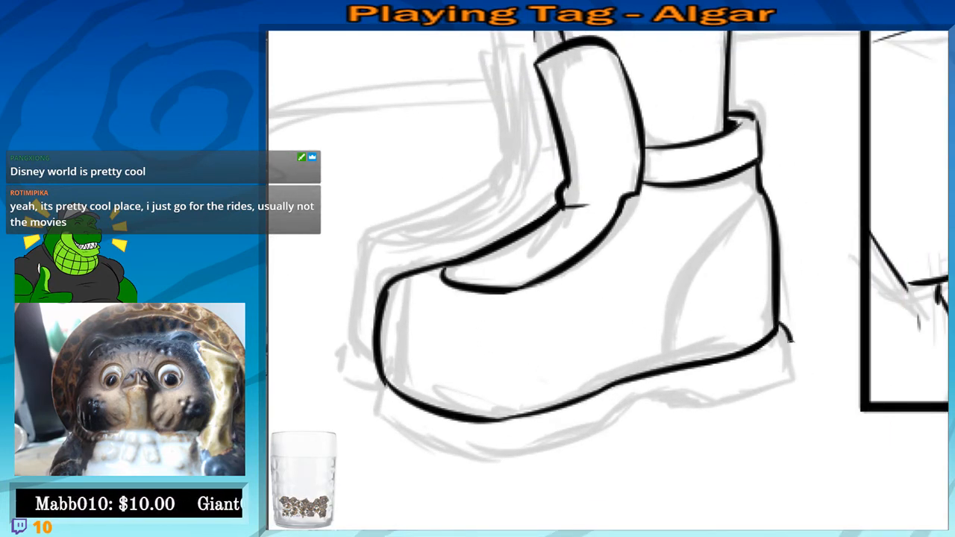
{"action": "mouse_move", "coordinate": [779, 326]}
{"action": "left_mouse_down"}
{"action": "mouse_move", "coordinate": [791, 366]}
{"action": "mouse_move", "coordinate": [842, 341]}
{"action": "left_mouse_up"}
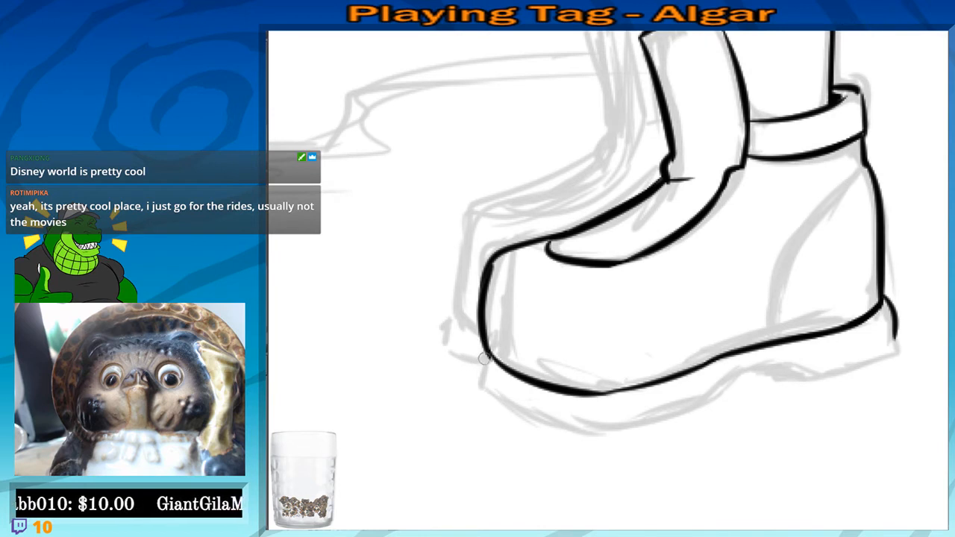
{"action": "mouse_move", "coordinate": [482, 353]}
{"action": "left_mouse_down"}
{"action": "mouse_move", "coordinate": [477, 384]}
{"action": "mouse_move", "coordinate": [638, 429]}
{"action": "mouse_move", "coordinate": [714, 402]}
{"action": "left_mouse_up"}
{"action": "key", "text": "ctrl+z"}
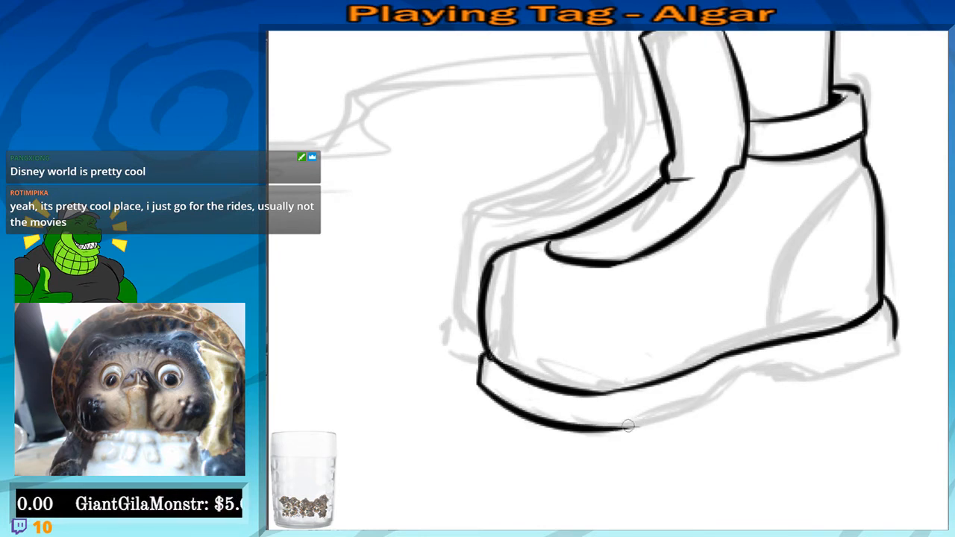
Ink the underside of the near boot's sole through the arch to the heel, darkening the notch before the heel
{"action": "mouse_move", "coordinate": [602, 428]}
{"action": "left_mouse_down"}
{"action": "mouse_move", "coordinate": [713, 399]}
{"action": "mouse_move", "coordinate": [768, 364]}
{"action": "left_mouse_up"}
{"action": "mouse_move", "coordinate": [769, 376]}
{"action": "left_mouse_down"}
{"action": "mouse_move", "coordinate": [703, 370]}
{"action": "mouse_move", "coordinate": [749, 373]}
{"action": "mouse_move", "coordinate": [828, 330]}
{"action": "mouse_move", "coordinate": [830, 339]}
{"action": "mouse_move", "coordinate": [715, 365]}
{"action": "left_mouse_up"}
{"action": "key", "text": "ctrl+z"}
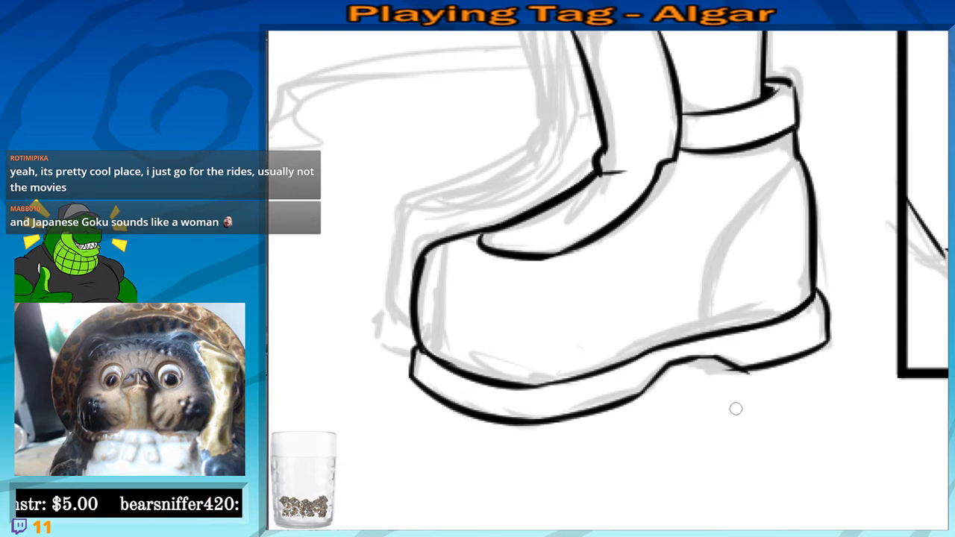
{"action": "left_click_drag", "start_coordinate": [749, 378], "coordinate": [732, 378]}
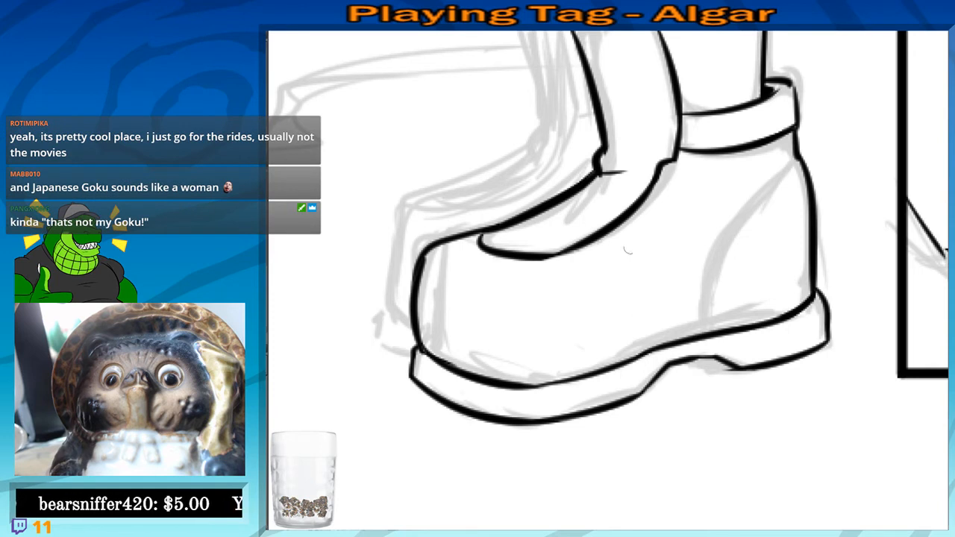
{"action": "mouse_move", "coordinate": [730, 371]}
{"action": "left_mouse_down"}
{"action": "mouse_move", "coordinate": [703, 356]}
{"action": "mouse_move", "coordinate": [730, 368]}
{"action": "left_mouse_up"}
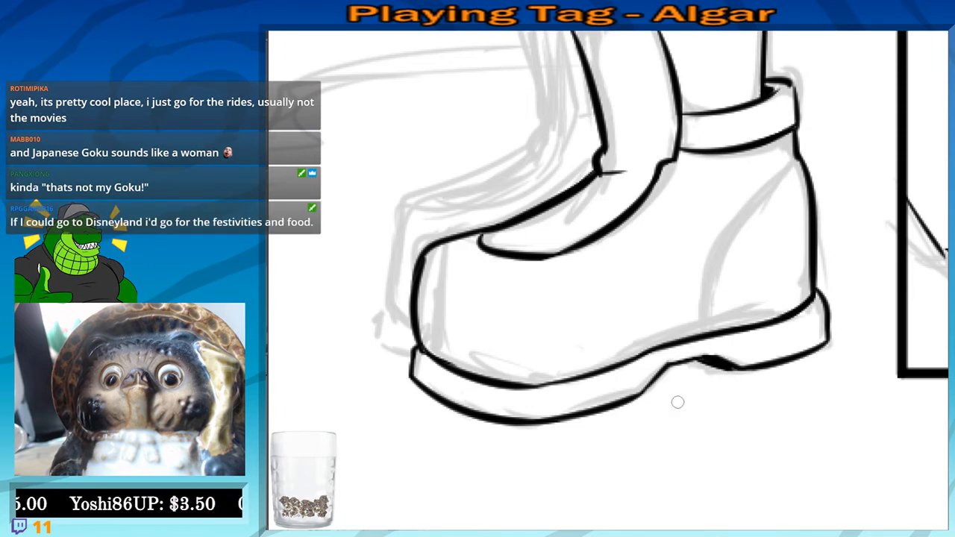
Ink the curved heel panel seam on the near boot from below the collar to the sole
{"action": "left_click_drag", "start_coordinate": [678, 402], "coordinate": [636, 431]}
{"action": "mouse_move", "coordinate": [751, 189]}
{"action": "left_mouse_down"}
{"action": "mouse_move", "coordinate": [651, 354]}
{"action": "mouse_move", "coordinate": [655, 364]}
{"action": "left_mouse_up"}
{"action": "left_click_drag", "start_coordinate": [669, 319], "coordinate": [654, 325]}
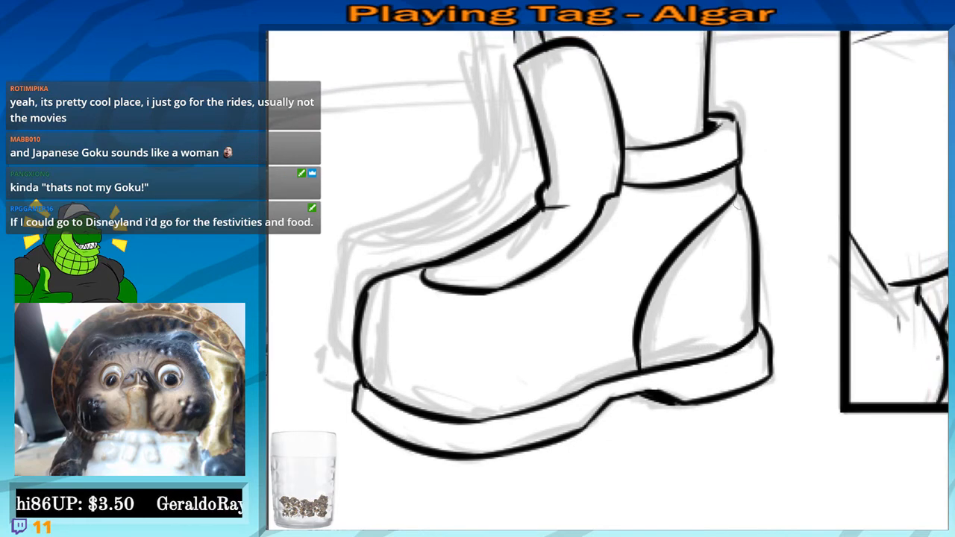
Ink the sliver of the far boot's tongue showing in front of the near boot's tongue
{"action": "left_click_drag", "start_coordinate": [521, 238], "coordinate": [609, 303]}
{"action": "mouse_move", "coordinate": [612, 138]}
{"action": "left_mouse_down"}
{"action": "mouse_move", "coordinate": [643, 285]}
{"action": "mouse_move", "coordinate": [636, 267]}
{"action": "left_mouse_up"}
{"action": "left_click_drag", "start_coordinate": [633, 226], "coordinate": [631, 321]}
{"action": "key", "text": "ctrl+z"}
{"action": "key", "text": "ctrl+z"}
{"action": "mouse_move", "coordinate": [635, 211]}
{"action": "left_mouse_down"}
{"action": "mouse_move", "coordinate": [622, 290]}
{"action": "mouse_move", "coordinate": [638, 321]}
{"action": "mouse_move", "coordinate": [627, 350]}
{"action": "left_mouse_up"}
{"action": "key", "text": "ctrl+z"}
{"action": "left_click_drag", "start_coordinate": [641, 303], "coordinate": [638, 333]}
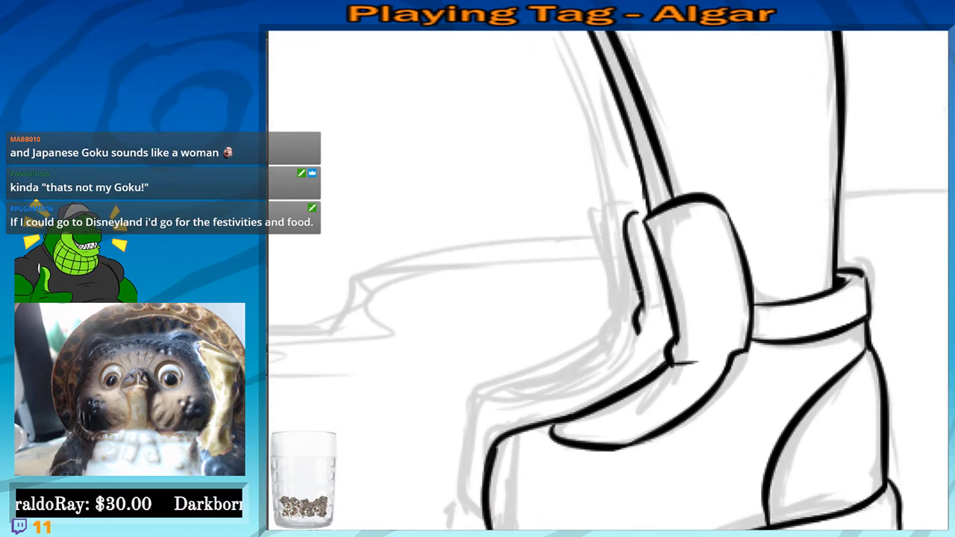
{"action": "left_click_drag", "start_coordinate": [632, 214], "coordinate": [647, 210]}
{"action": "mouse_move", "coordinate": [642, 318]}
{"action": "left_mouse_down"}
{"action": "mouse_move", "coordinate": [648, 273]}
{"action": "mouse_move", "coordinate": [677, 212]}
{"action": "mouse_move", "coordinate": [555, 308]}
{"action": "mouse_move", "coordinate": [613, 278]}
{"action": "left_mouse_up"}
Ink the far boot's upper contour from the ankle forward and around its toe to meet the near boot
{"action": "mouse_move", "coordinate": [695, 227]}
{"action": "left_mouse_down"}
{"action": "mouse_move", "coordinate": [600, 258]}
{"action": "mouse_move", "coordinate": [582, 322]}
{"action": "left_mouse_up"}
{"action": "key", "text": "ctrl+z"}
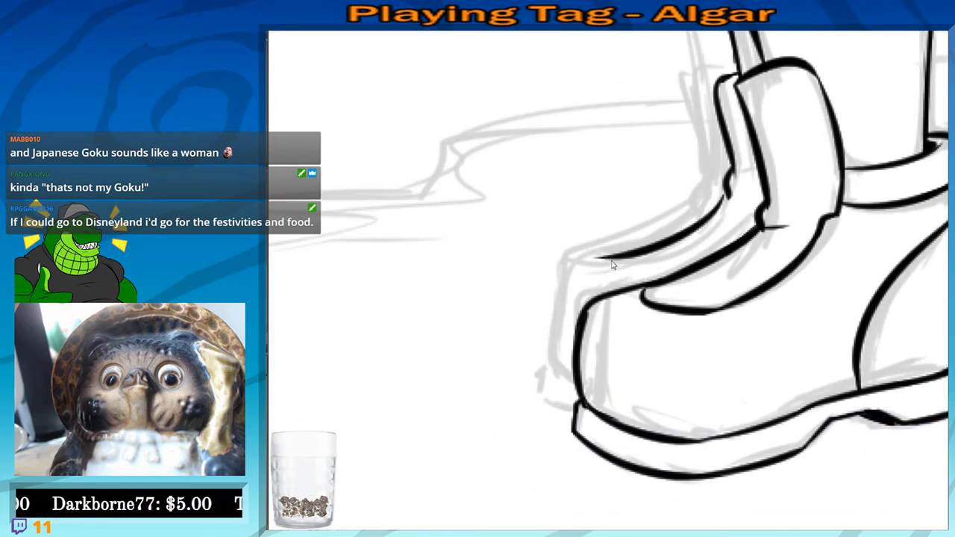
{"action": "left_click_drag", "start_coordinate": [609, 259], "coordinate": [585, 323]}
{"action": "mouse_move", "coordinate": [606, 261]}
{"action": "left_mouse_down"}
{"action": "mouse_move", "coordinate": [635, 251]}
{"action": "mouse_move", "coordinate": [608, 303]}
{"action": "left_mouse_up"}
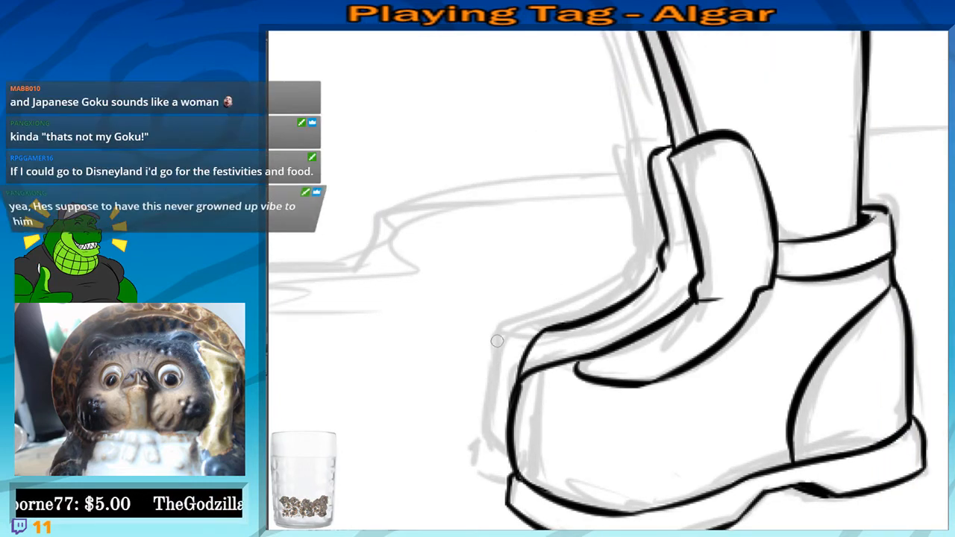
Touch up the far boot's ankle crease and ink its lower tongue edge near the toe
{"action": "left_click_drag", "start_coordinate": [663, 261], "coordinate": [652, 275]}
{"action": "mouse_move", "coordinate": [555, 327]}
{"action": "left_mouse_down"}
{"action": "mouse_move", "coordinate": [559, 289]}
{"action": "mouse_move", "coordinate": [597, 302]}
{"action": "mouse_move", "coordinate": [680, 248]}
{"action": "left_mouse_up"}
{"action": "key", "text": "ctrl+z"}
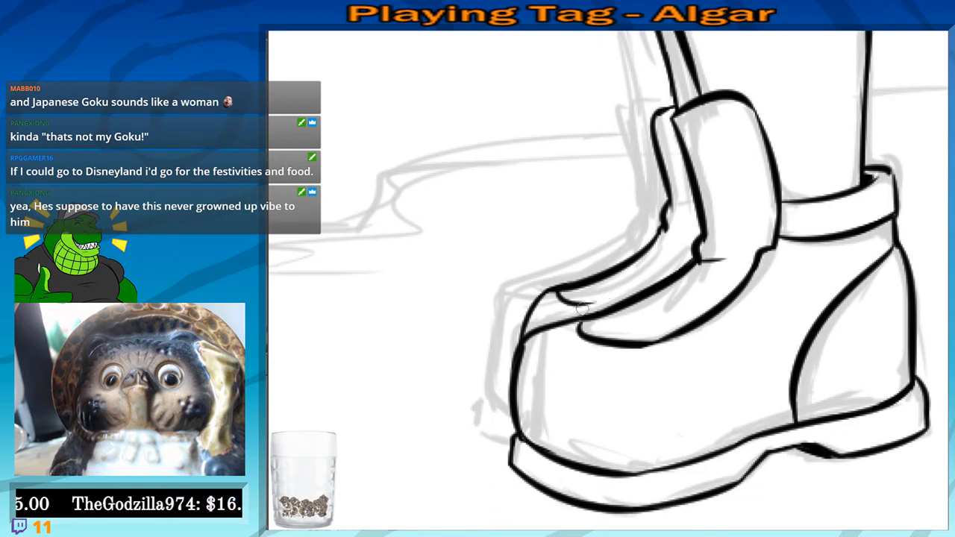
{"action": "mouse_move", "coordinate": [588, 304]}
{"action": "left_mouse_down"}
{"action": "mouse_move", "coordinate": [684, 254]}
{"action": "mouse_move", "coordinate": [697, 223]}
{"action": "mouse_move", "coordinate": [678, 256]}
{"action": "left_mouse_up"}
Fill the lower gap between the near and far shin contours with black, just above the boots
{"action": "left_click_drag", "start_coordinate": [590, 345], "coordinate": [627, 251]}
{"action": "left_click_drag", "start_coordinate": [798, 113], "coordinate": [687, 261]}
{"action": "left_click_drag", "start_coordinate": [670, 114], "coordinate": [653, 326]}
{"action": "mouse_move", "coordinate": [599, 381]}
{"action": "left_mouse_down"}
{"action": "mouse_move", "coordinate": [599, 390]}
{"action": "mouse_move", "coordinate": [596, 364]}
{"action": "left_mouse_up"}
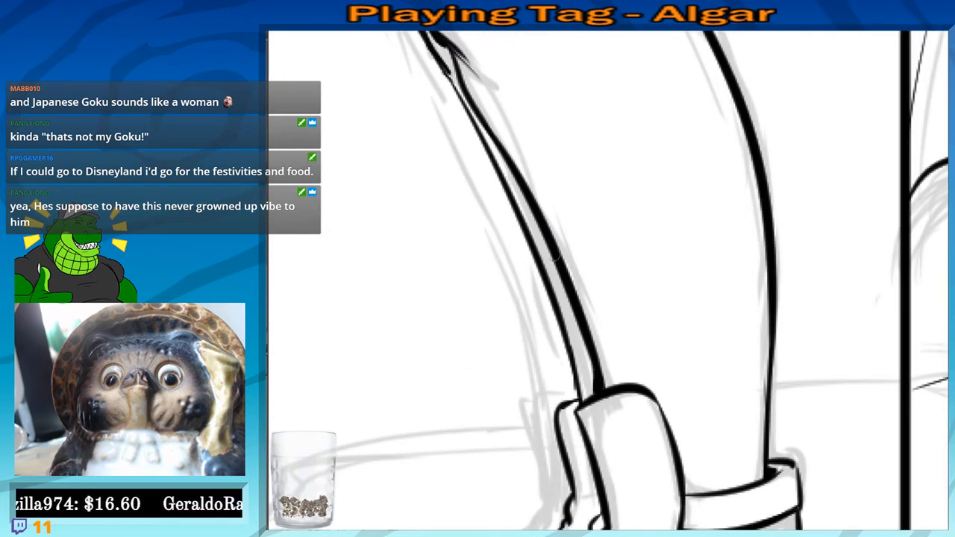
{"action": "left_click_drag", "start_coordinate": [557, 259], "coordinate": [589, 367]}
{"action": "left_click_drag", "start_coordinate": [575, 321], "coordinate": [586, 392]}
{"action": "left_click_drag", "start_coordinate": [584, 352], "coordinate": [590, 394]}
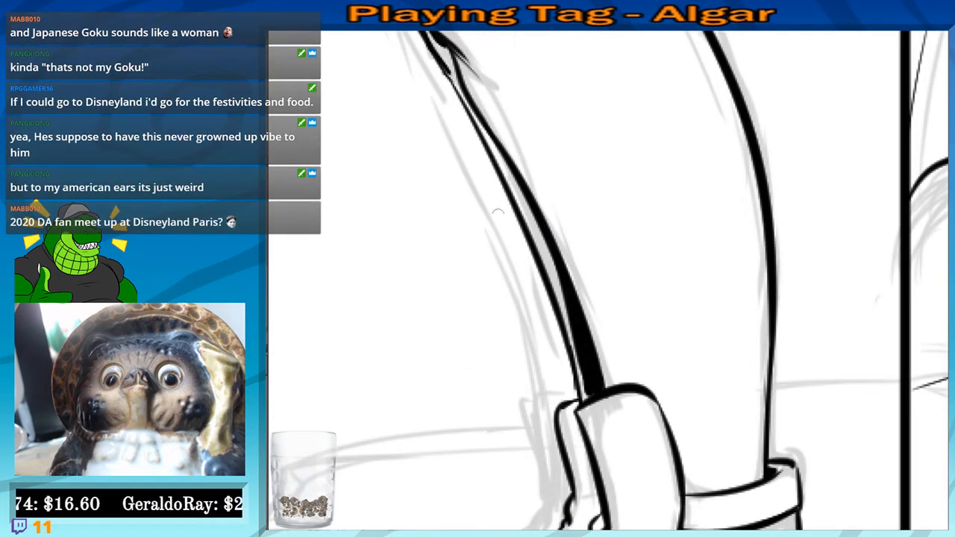
Extend the black fill between the shin contours upward to just below the knee
{"action": "left_click_drag", "start_coordinate": [498, 213], "coordinate": [502, 285]}
{"action": "left_click_drag", "start_coordinate": [540, 234], "coordinate": [580, 328]}
{"action": "left_click_drag", "start_coordinate": [549, 257], "coordinate": [598, 400]}
{"action": "left_click_drag", "start_coordinate": [600, 454], "coordinate": [597, 350]}
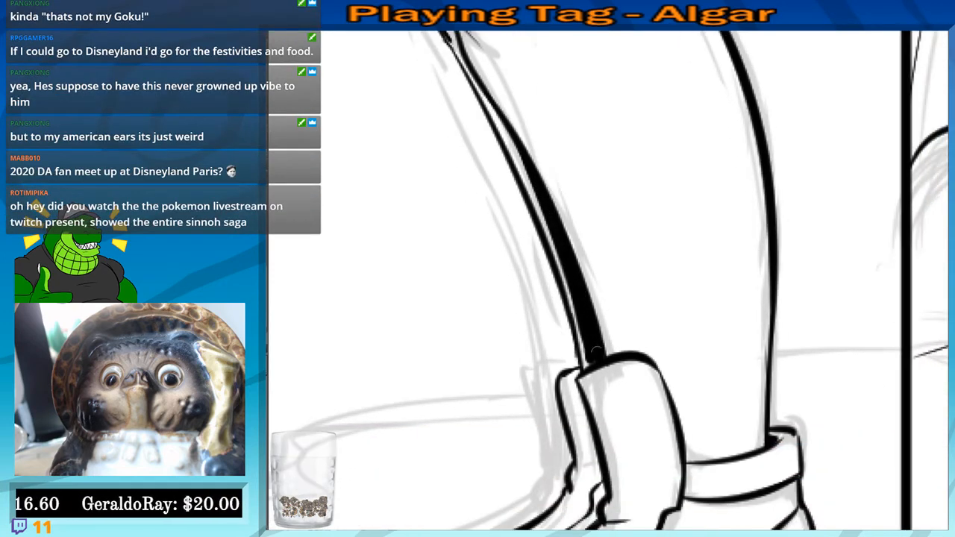
{"action": "left_click_drag", "start_coordinate": [533, 164], "coordinate": [574, 310]}
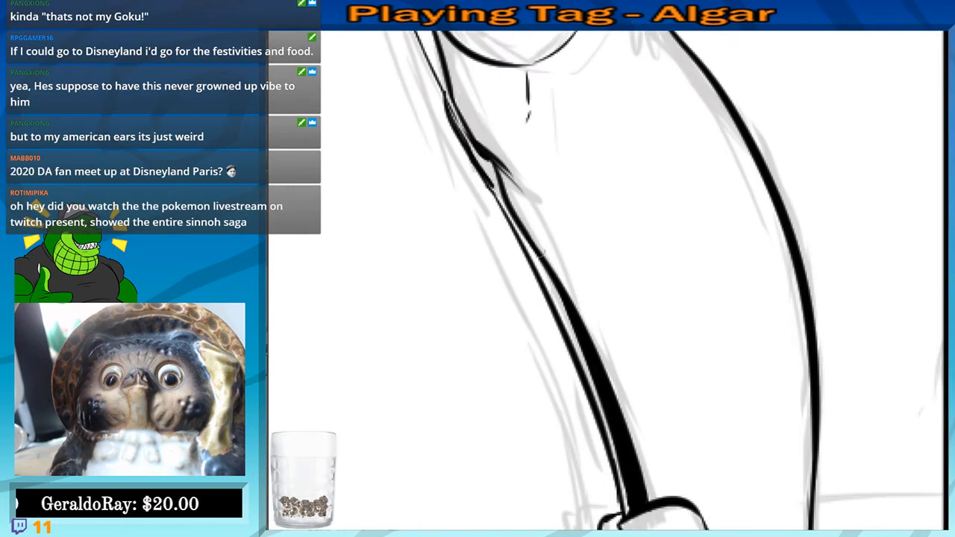
{"action": "left_click_drag", "start_coordinate": [542, 254], "coordinate": [572, 324]}
{"action": "left_click_drag", "start_coordinate": [517, 214], "coordinate": [579, 347]}
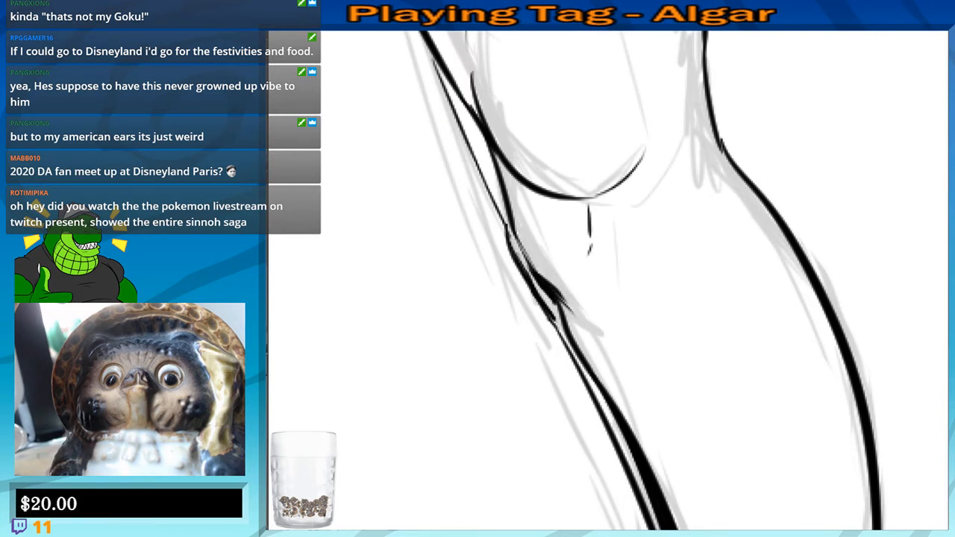
{"action": "left_click_drag", "start_coordinate": [508, 210], "coordinate": [590, 362]}
Fill the narrow gap between the leg contours beside the kneecap with black
{"action": "left_click_drag", "start_coordinate": [479, 139], "coordinate": [524, 233]}
{"action": "key", "text": "ctrl+z"}
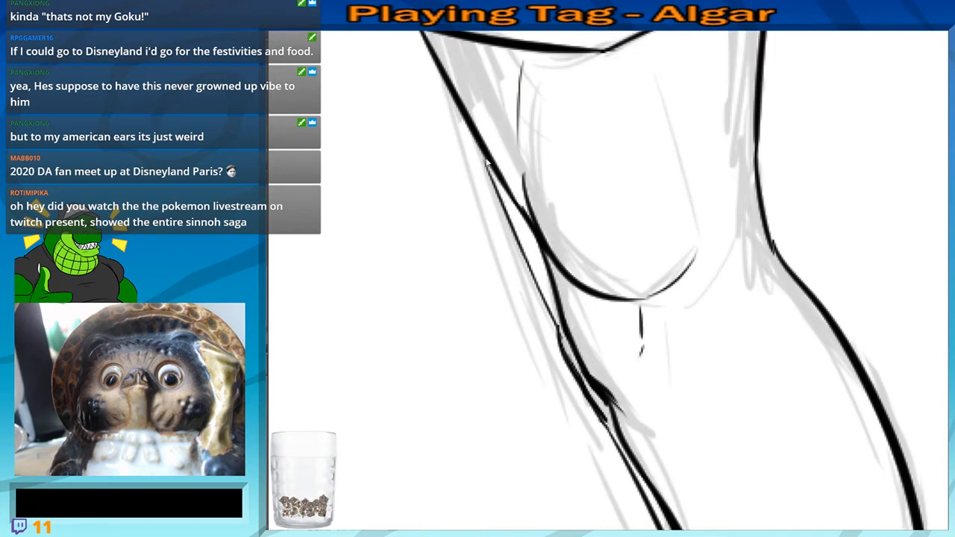
{"action": "mouse_move", "coordinate": [476, 131]}
{"action": "left_mouse_down"}
{"action": "mouse_move", "coordinate": [524, 252]}
{"action": "mouse_move", "coordinate": [550, 270]}
{"action": "left_mouse_up"}
{"action": "left_click_drag", "start_coordinate": [517, 199], "coordinate": [551, 273]}
{"action": "left_click_drag", "start_coordinate": [511, 195], "coordinate": [554, 282]}
{"action": "scroll", "coordinate": [526, 269], "scroll_direction": "down", "scroll_amount": 2}
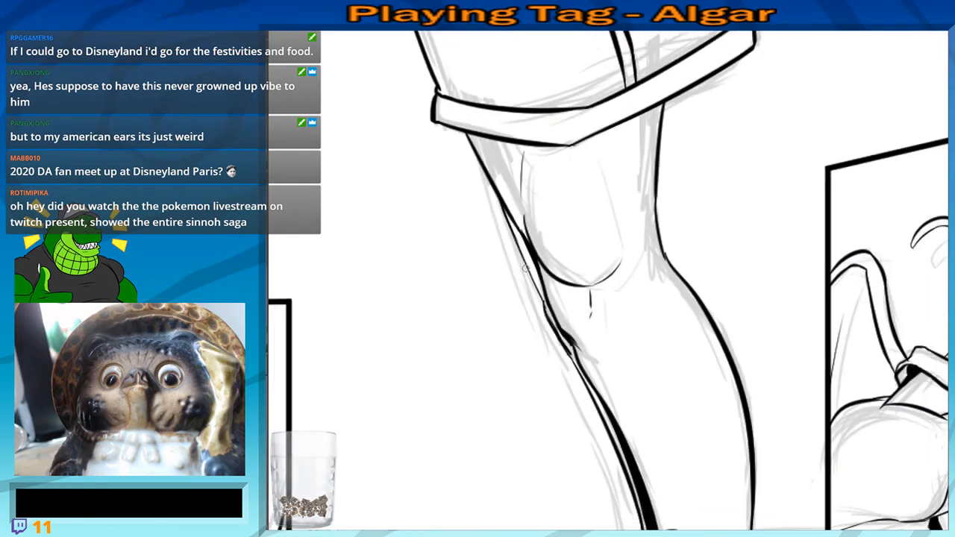
Fill a tapering black shadow beneath the shorts' cuff, reaching the back contour of the thigh
{"action": "left_click_drag", "start_coordinate": [605, 266], "coordinate": [618, 392]}
{"action": "scroll", "coordinate": [579, 345], "scroll_direction": "up", "scroll_amount": 4}
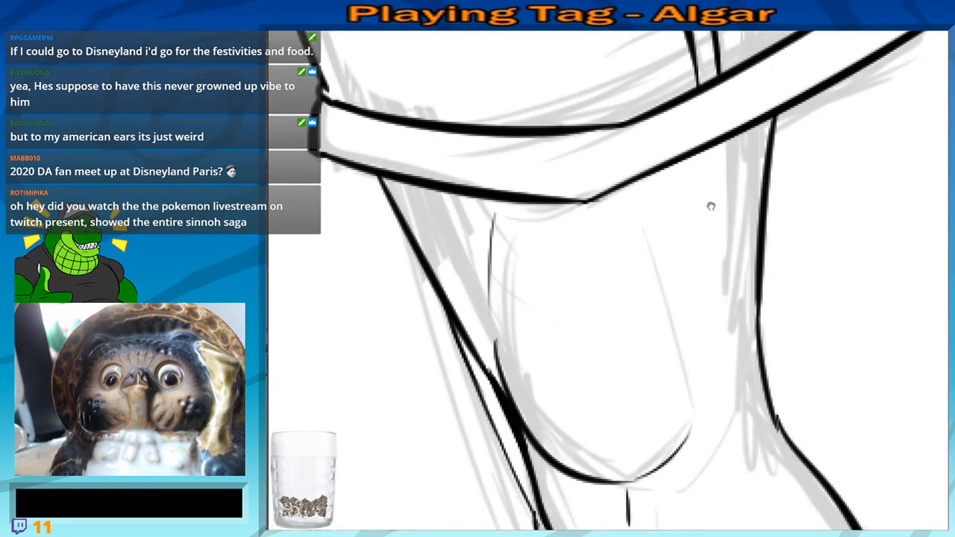
{"action": "left_click_drag", "start_coordinate": [558, 323], "coordinate": [601, 318]}
{"action": "mouse_move", "coordinate": [605, 346]}
{"action": "left_mouse_down"}
{"action": "mouse_move", "coordinate": [599, 259]}
{"action": "mouse_move", "coordinate": [612, 300]}
{"action": "left_mouse_up"}
{"action": "left_click_drag", "start_coordinate": [613, 245], "coordinate": [615, 296]}
{"action": "mouse_move", "coordinate": [615, 270]}
{"action": "left_mouse_down"}
{"action": "mouse_move", "coordinate": [621, 229]}
{"action": "mouse_move", "coordinate": [554, 257]}
{"action": "left_mouse_up"}
{"action": "mouse_move", "coordinate": [505, 280]}
{"action": "left_mouse_down"}
{"action": "mouse_move", "coordinate": [593, 250]}
{"action": "mouse_move", "coordinate": [606, 262]}
{"action": "mouse_move", "coordinate": [610, 321]}
{"action": "mouse_move", "coordinate": [571, 265]}
{"action": "mouse_move", "coordinate": [475, 298]}
{"action": "mouse_move", "coordinate": [590, 262]}
{"action": "mouse_move", "coordinate": [597, 300]}
{"action": "left_mouse_up"}
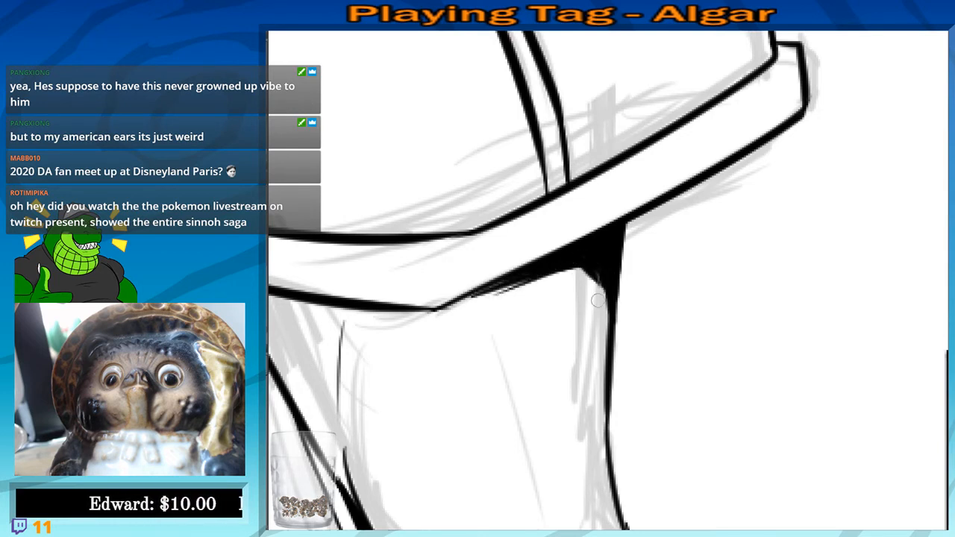
{"action": "mouse_move", "coordinate": [518, 293]}
{"action": "left_mouse_down"}
{"action": "mouse_move", "coordinate": [499, 296]}
{"action": "mouse_move", "coordinate": [560, 276]}
{"action": "mouse_move", "coordinate": [600, 285]}
{"action": "mouse_move", "coordinate": [604, 329]}
{"action": "left_mouse_up"}
{"action": "scroll", "coordinate": [581, 359], "scroll_direction": "down", "scroll_amount": 4}
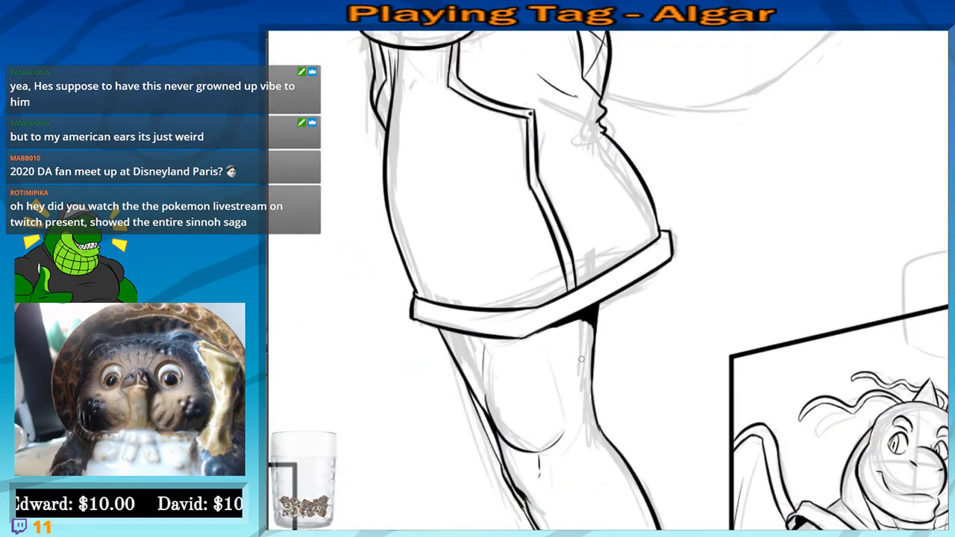
Examine the inked shorts and shirt against the rough tail sketch and the whole figure
{"action": "mouse_move", "coordinate": [557, 345]}
{"action": "left_mouse_down"}
{"action": "mouse_move", "coordinate": [570, 410]}
{"action": "mouse_move", "coordinate": [543, 535]}
{"action": "left_mouse_up"}
{"action": "mouse_move", "coordinate": [674, 81]}
{"action": "left_mouse_down"}
{"action": "mouse_move", "coordinate": [672, 188]}
{"action": "mouse_move", "coordinate": [601, 331]}
{"action": "mouse_move", "coordinate": [584, 407]}
{"action": "mouse_move", "coordinate": [550, 427]}
{"action": "mouse_move", "coordinate": [545, 230]}
{"action": "left_mouse_up"}
{"action": "left_click_drag", "start_coordinate": [500, 203], "coordinate": [524, 185]}
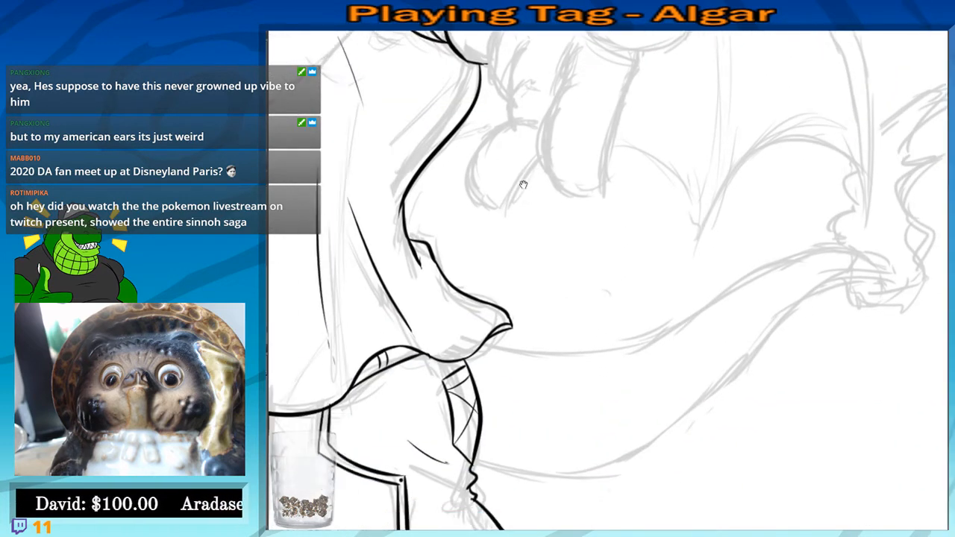
{"action": "left_click_drag", "start_coordinate": [466, 239], "coordinate": [465, 120]}
{"action": "scroll", "coordinate": [465, 120], "scroll_direction": "up", "scroll_amount": 2}
{"action": "left_click_drag", "start_coordinate": [606, 198], "coordinate": [498, 244]}
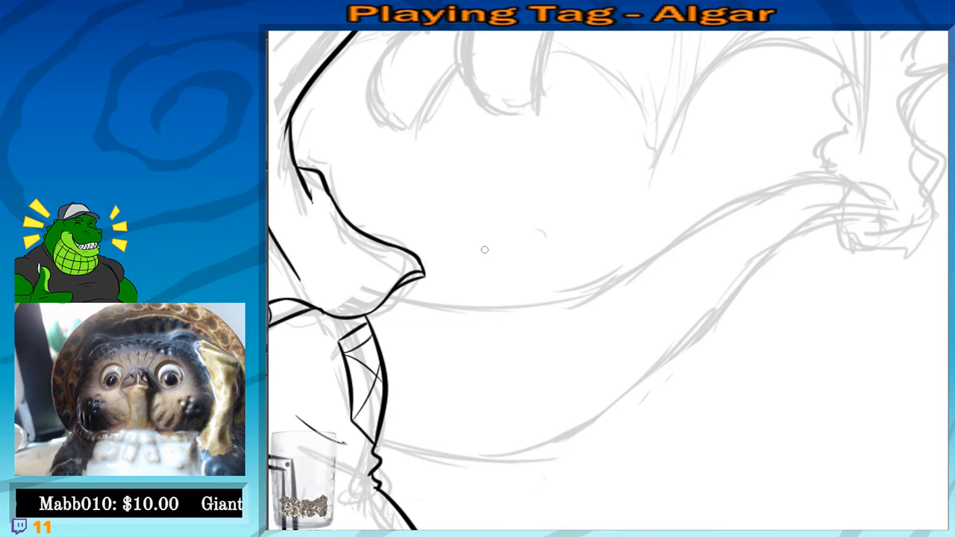
{"action": "left_click_drag", "start_coordinate": [406, 315], "coordinate": [429, 283]}
{"action": "scroll", "coordinate": [404, 234], "scroll_direction": "down", "scroll_amount": 4}
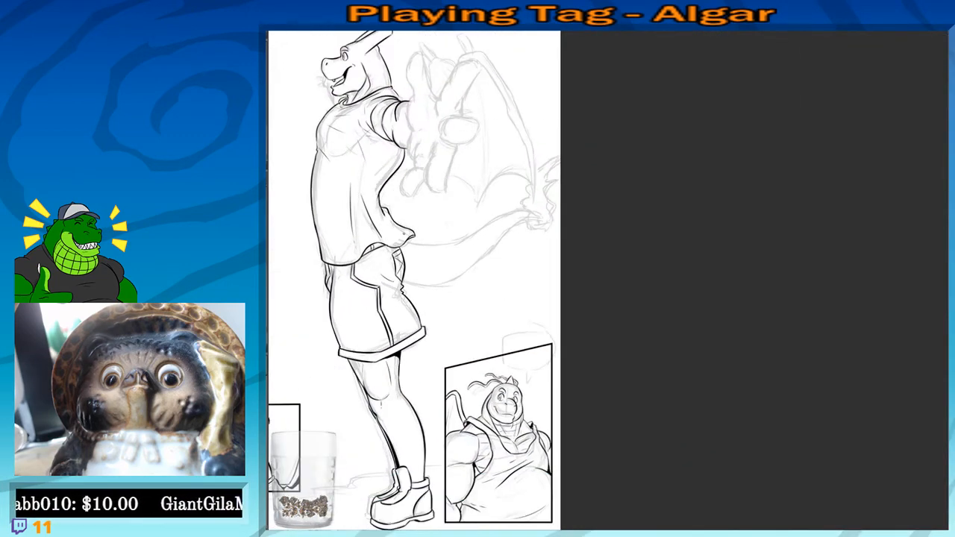
{"action": "left_click_drag", "start_coordinate": [430, 333], "coordinate": [484, 246]}
{"action": "scroll", "coordinate": [406, 279], "scroll_direction": "up", "scroll_amount": 5}
{"action": "scroll", "coordinate": [471, 165], "scroll_direction": "up", "scroll_amount": 3}
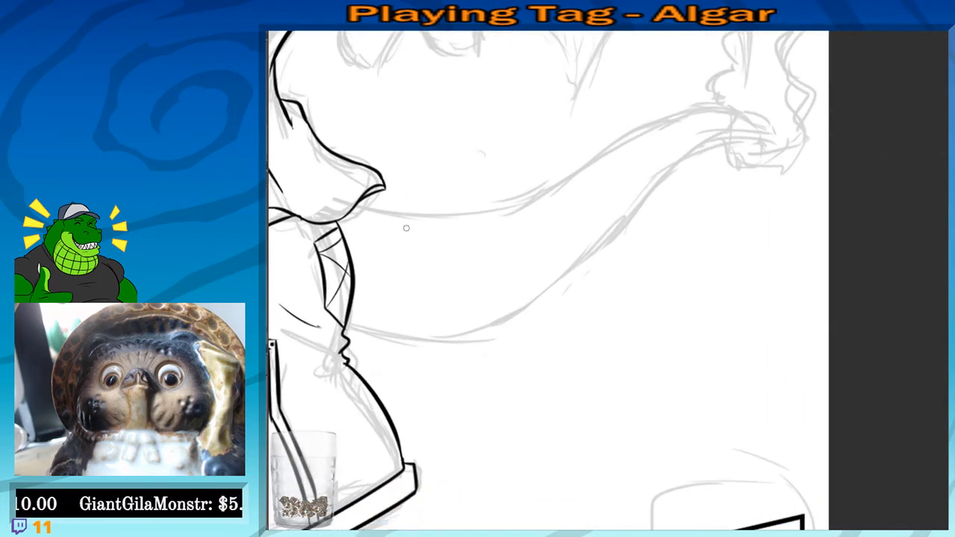
Ink the tail's upper contour as one sweeping curve from beneath the shirt hem to the sketched tail tip
{"action": "mouse_move", "coordinate": [351, 206]}
{"action": "left_mouse_down"}
{"action": "mouse_move", "coordinate": [592, 143]}
{"action": "mouse_move", "coordinate": [695, 101]}
{"action": "mouse_move", "coordinate": [361, 209]}
{"action": "mouse_move", "coordinate": [728, 95]}
{"action": "mouse_move", "coordinate": [392, 216]}
{"action": "mouse_move", "coordinate": [362, 216]}
{"action": "mouse_move", "coordinate": [537, 181]}
{"action": "left_mouse_up"}
{"action": "key", "text": "ctrl+z"}
{"action": "key", "text": "ctrl+z"}
{"action": "key", "text": "ctrl+z"}
{"action": "key", "text": "ctrl+z"}
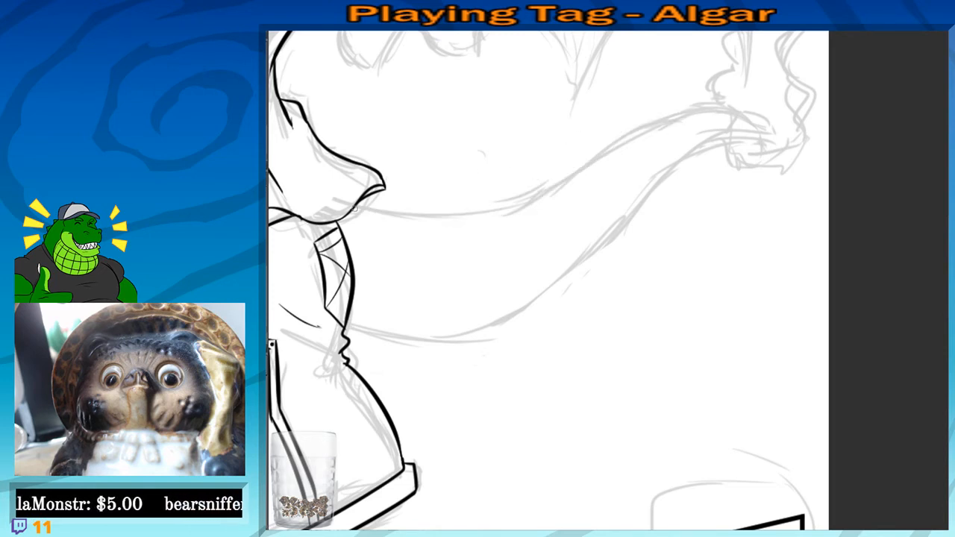
{"action": "mouse_move", "coordinate": [354, 208]}
{"action": "left_mouse_down"}
{"action": "mouse_move", "coordinate": [670, 98]}
{"action": "mouse_move", "coordinate": [763, 106]}
{"action": "mouse_move", "coordinate": [411, 217]}
{"action": "left_mouse_up"}
{"action": "key", "text": "ctrl+z"}
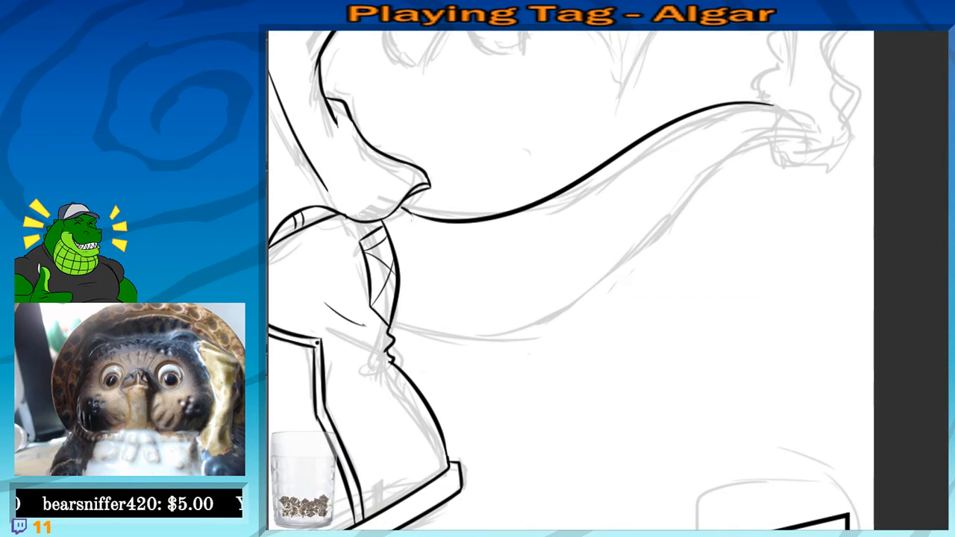
{"action": "left_click_drag", "start_coordinate": [415, 258], "coordinate": [412, 249]}
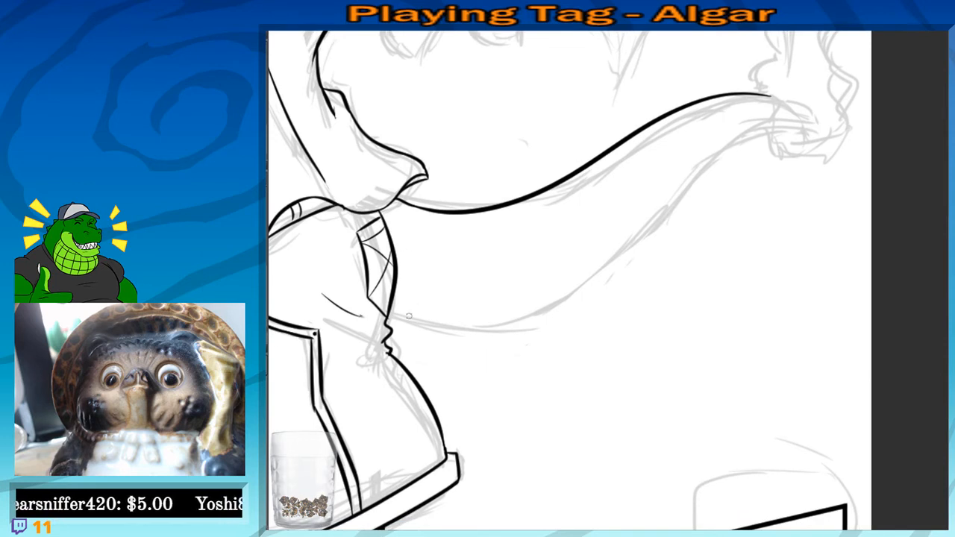
Try to ink the tail's lower contour along the outer sketch line with two strokes joining at mid-tail
{"action": "left_click_drag", "start_coordinate": [390, 306], "coordinate": [538, 307]}
{"action": "key", "text": "ctrl+z"}
{"action": "mouse_move", "coordinate": [392, 307]}
{"action": "left_mouse_down"}
{"action": "mouse_move", "coordinate": [419, 325]}
{"action": "mouse_move", "coordinate": [616, 279]}
{"action": "left_mouse_up"}
{"action": "key", "text": "ctrl+z"}
{"action": "left_click_drag", "start_coordinate": [390, 312], "coordinate": [656, 236]}
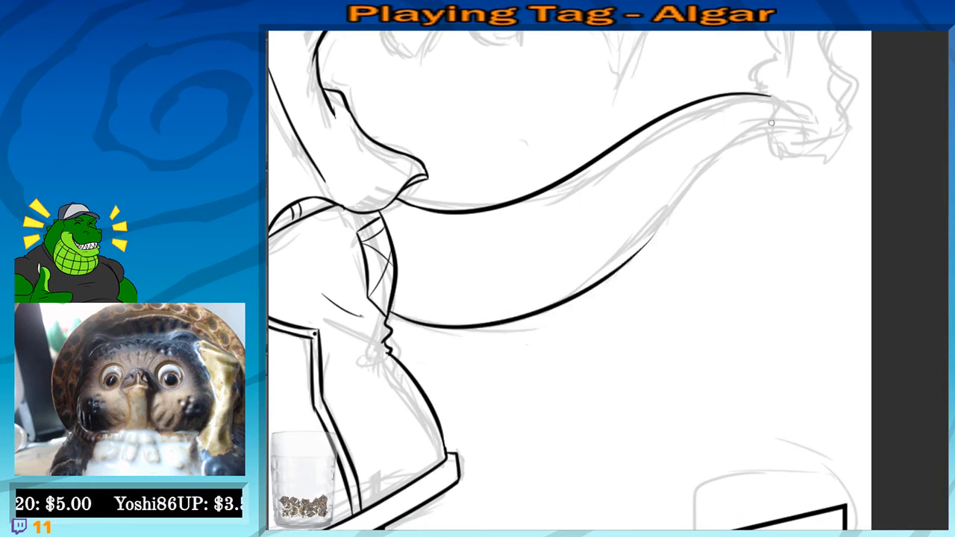
{"action": "left_click_drag", "start_coordinate": [776, 122], "coordinate": [597, 289]}
{"action": "mouse_move", "coordinate": [782, 148]}
{"action": "left_mouse_down"}
{"action": "mouse_move", "coordinate": [785, 159]}
{"action": "mouse_move", "coordinate": [725, 154]}
{"action": "mouse_move", "coordinate": [534, 327]}
{"action": "left_mouse_up"}
{"action": "key", "text": "ctrl+z"}
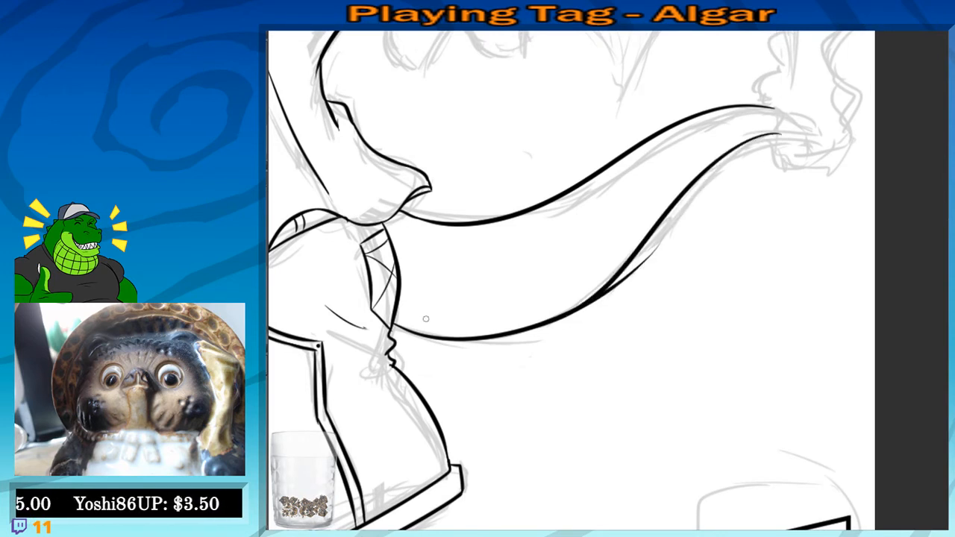
{"action": "key", "text": "ctrl+z"}
{"action": "key", "text": "ctrl+z"}
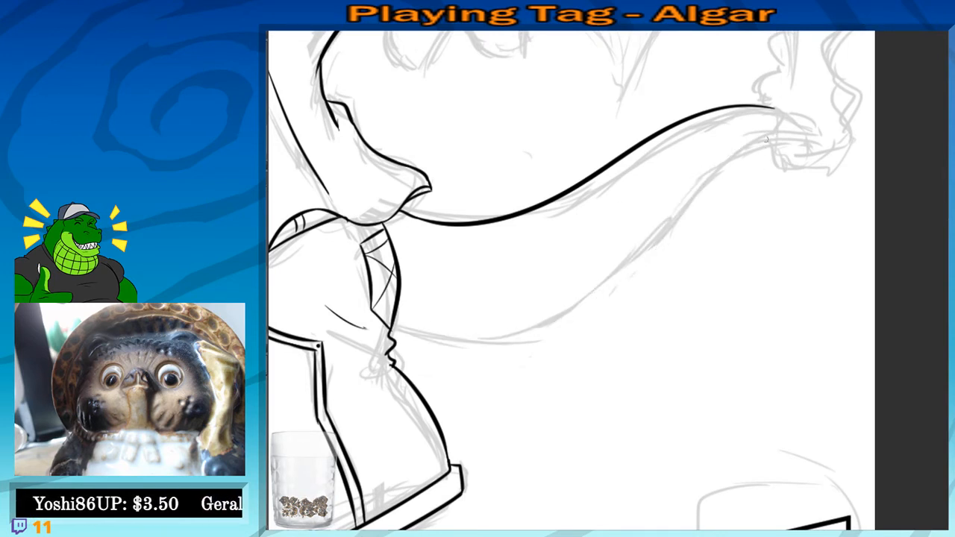
Ink the base half of the tail's lower contour above the sketch line, from the back of the shorts to mid-tail
{"action": "scroll", "coordinate": [657, 224], "scroll_direction": "up", "scroll_amount": 1}
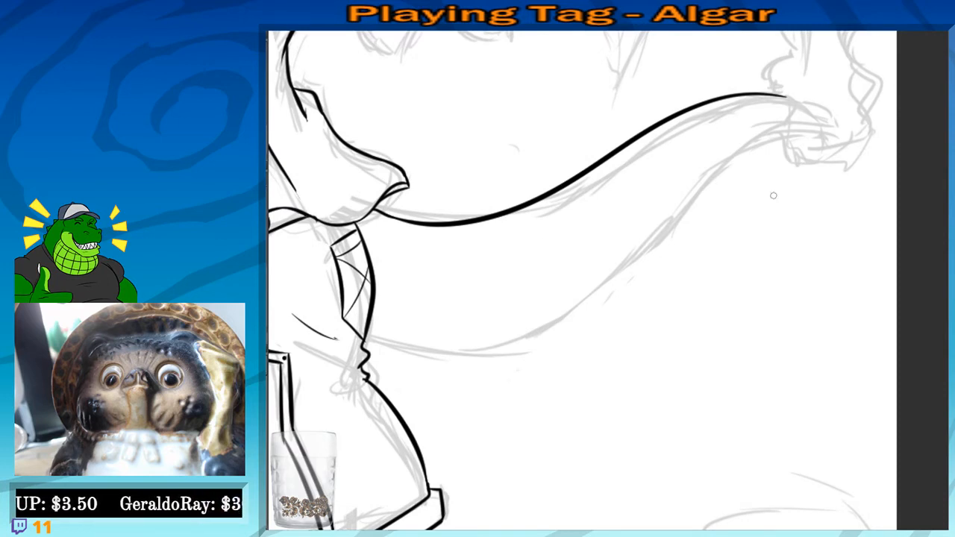
{"action": "left_click_drag", "start_coordinate": [786, 115], "coordinate": [448, 302]}
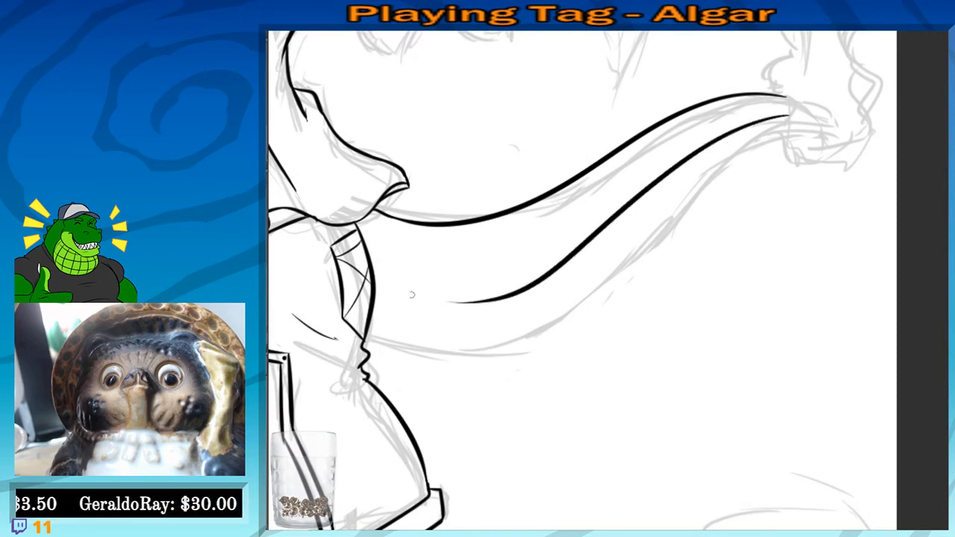
{"action": "key", "text": "ctrl+z"}
{"action": "left_click_drag", "start_coordinate": [373, 313], "coordinate": [618, 257]}
{"action": "key", "text": "ctrl+z"}
{"action": "left_click_drag", "start_coordinate": [373, 314], "coordinate": [742, 147]}
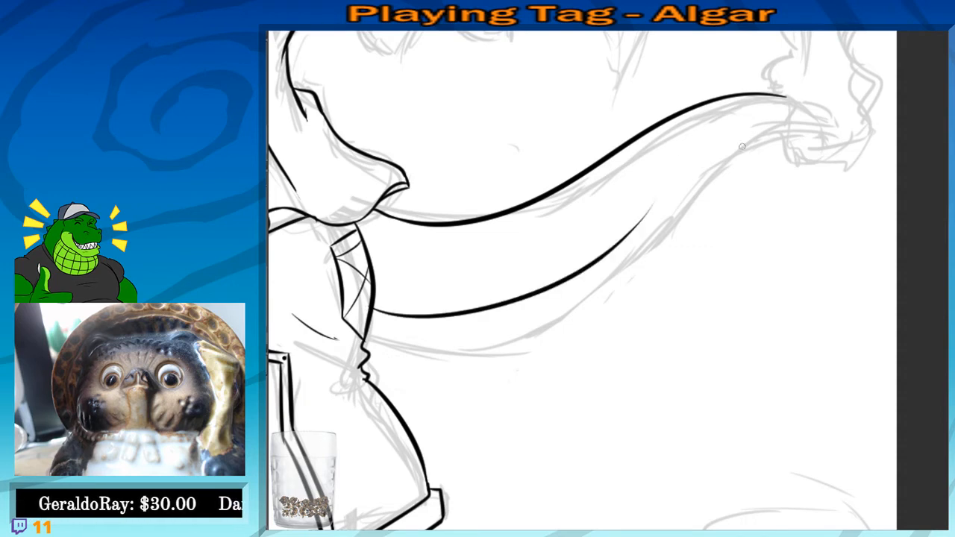
{"action": "mouse_move", "coordinate": [625, 230]}
{"action": "left_mouse_down"}
{"action": "mouse_move", "coordinate": [789, 116]}
{"action": "mouse_move", "coordinate": [602, 270]}
{"action": "left_mouse_up"}
{"action": "key", "text": "ctrl+z"}
{"action": "key", "text": "ctrl+z"}
Ink the tail's lower contour from the tip to mid-tail and clean up the overlap where the strokes join
{"action": "left_click_drag", "start_coordinate": [790, 105], "coordinate": [566, 302]}
{"action": "key", "text": "ctrl+z"}
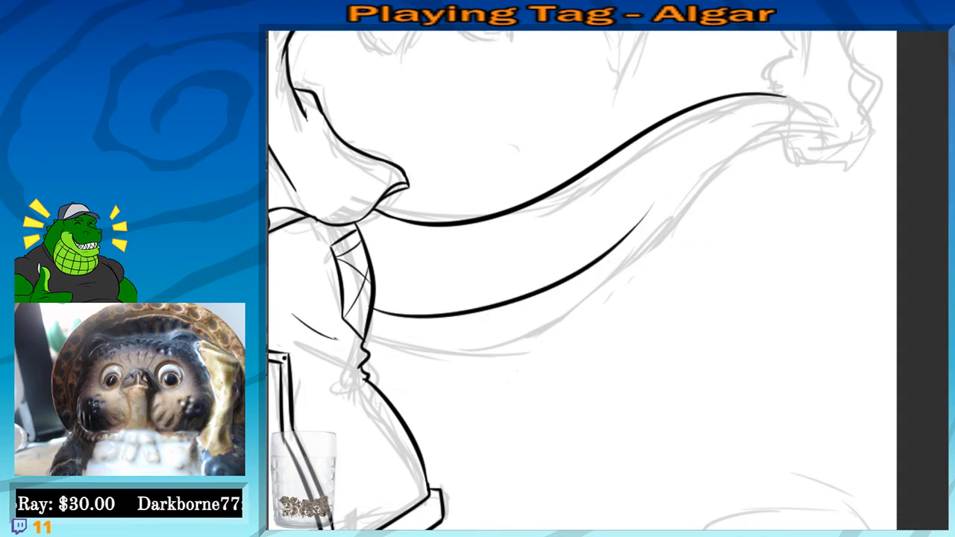
{"action": "mouse_move", "coordinate": [798, 113]}
{"action": "left_mouse_down"}
{"action": "mouse_move", "coordinate": [612, 232]}
{"action": "mouse_move", "coordinate": [570, 292]}
{"action": "left_mouse_up"}
{"action": "key", "text": "ctrl+z"}
{"action": "left_click_drag", "start_coordinate": [805, 106], "coordinate": [532, 300]}
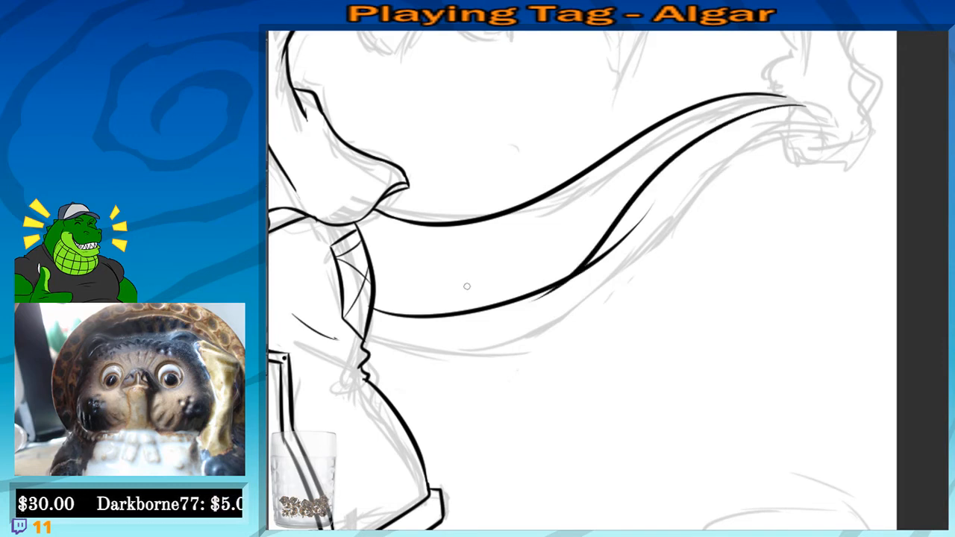
{"action": "left_click_drag", "start_coordinate": [662, 198], "coordinate": [580, 282]}
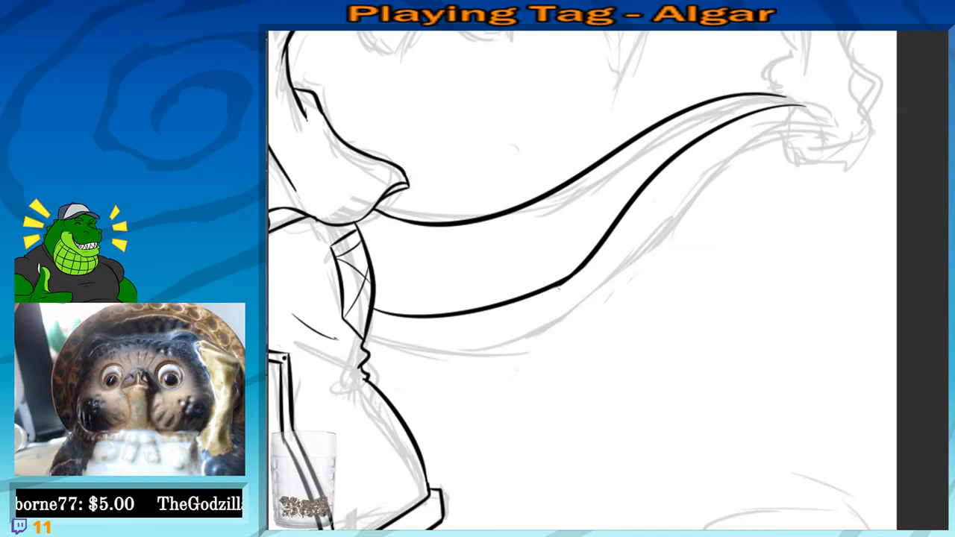
{"action": "mouse_move", "coordinate": [573, 281]}
{"action": "left_mouse_down"}
{"action": "mouse_move", "coordinate": [618, 229]}
{"action": "mouse_move", "coordinate": [555, 283]}
{"action": "left_mouse_up"}
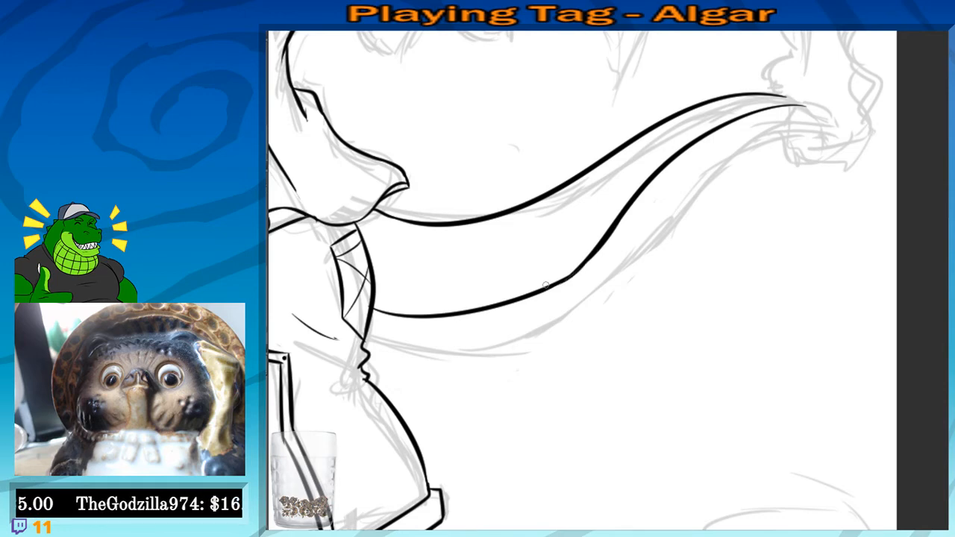
Touch up the line art at the tail's base where it emerges beneath the shirt hem
{"action": "left_click_drag", "start_coordinate": [494, 268], "coordinate": [760, 253]}
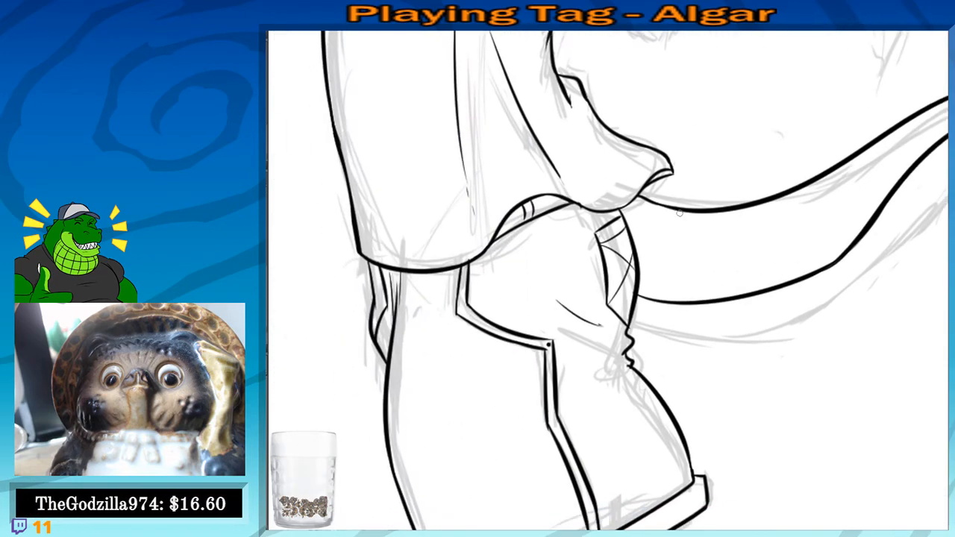
{"action": "scroll", "coordinate": [680, 214], "scroll_direction": "up", "scroll_amount": 3}
{"action": "scroll", "coordinate": [680, 213], "scroll_direction": "up", "scroll_amount": 1}
{"action": "mouse_move", "coordinate": [572, 234]}
{"action": "left_mouse_down"}
{"action": "mouse_move", "coordinate": [561, 264]}
{"action": "mouse_move", "coordinate": [544, 235]}
{"action": "mouse_move", "coordinate": [576, 209]}
{"action": "mouse_move", "coordinate": [551, 245]}
{"action": "mouse_move", "coordinate": [561, 279]}
{"action": "left_mouse_up"}
{"action": "mouse_move", "coordinate": [564, 224]}
{"action": "left_mouse_down"}
{"action": "mouse_move", "coordinate": [555, 259]}
{"action": "mouse_move", "coordinate": [575, 212]}
{"action": "mouse_move", "coordinate": [562, 247]}
{"action": "left_mouse_up"}
{"action": "mouse_move", "coordinate": [581, 206]}
{"action": "left_mouse_down"}
{"action": "mouse_move", "coordinate": [561, 264]}
{"action": "mouse_move", "coordinate": [563, 228]}
{"action": "mouse_move", "coordinate": [569, 314]}
{"action": "left_mouse_up"}
{"action": "scroll", "coordinate": [516, 232], "scroll_direction": "down", "scroll_amount": 6}
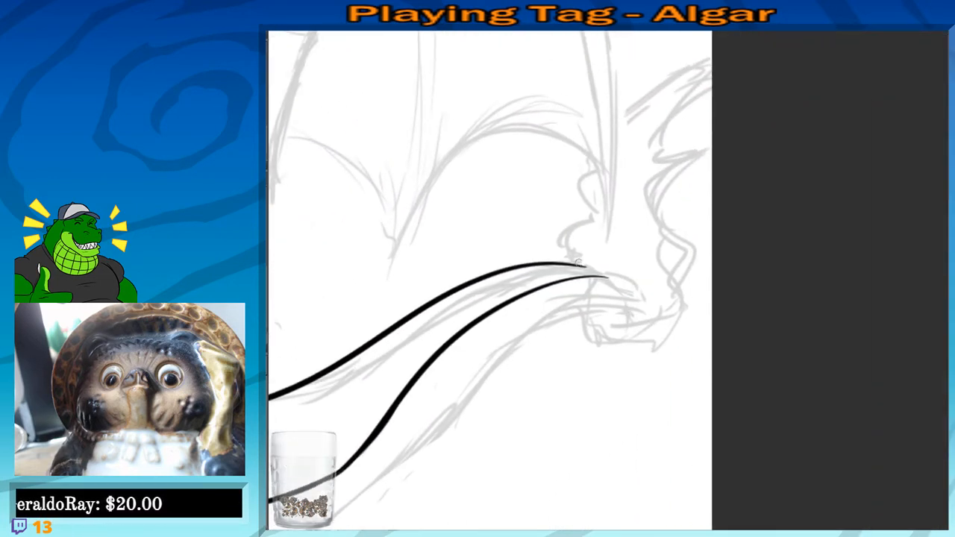
Ink the outer contour and rounded tip of the hand's upright finger nearest the sleeve
{"action": "left_click_drag", "start_coordinate": [579, 261], "coordinate": [646, 289]}
{"action": "scroll", "coordinate": [645, 288], "scroll_direction": "up", "scroll_amount": 4}
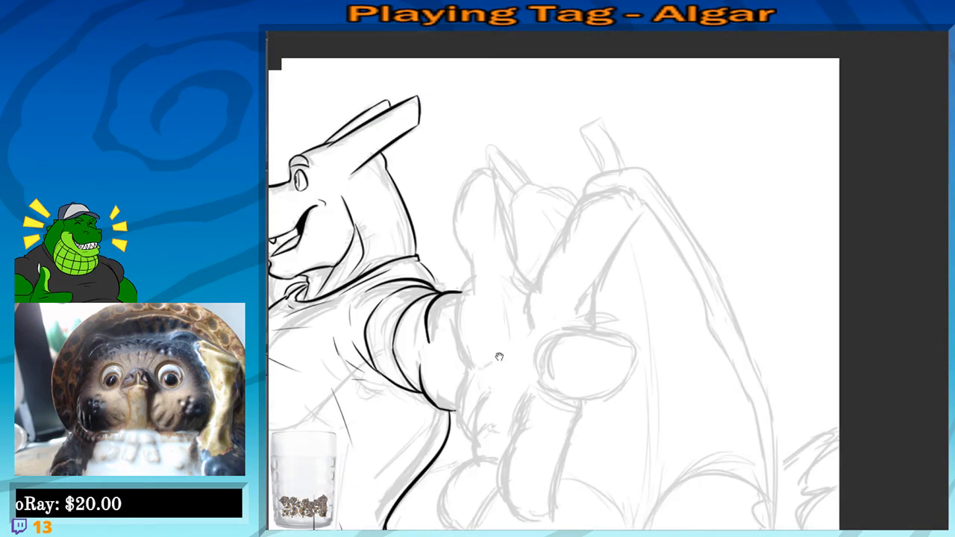
{"action": "scroll", "coordinate": [475, 349], "scroll_direction": "up", "scroll_amount": 1}
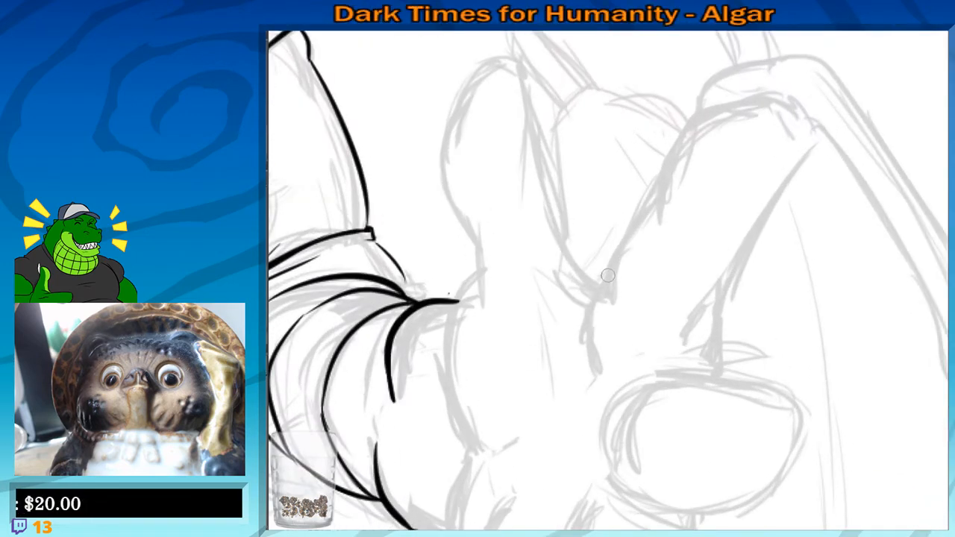
{"action": "left_click_drag", "start_coordinate": [481, 62], "coordinate": [480, 271]}
{"action": "key", "text": "ctrl+z"}
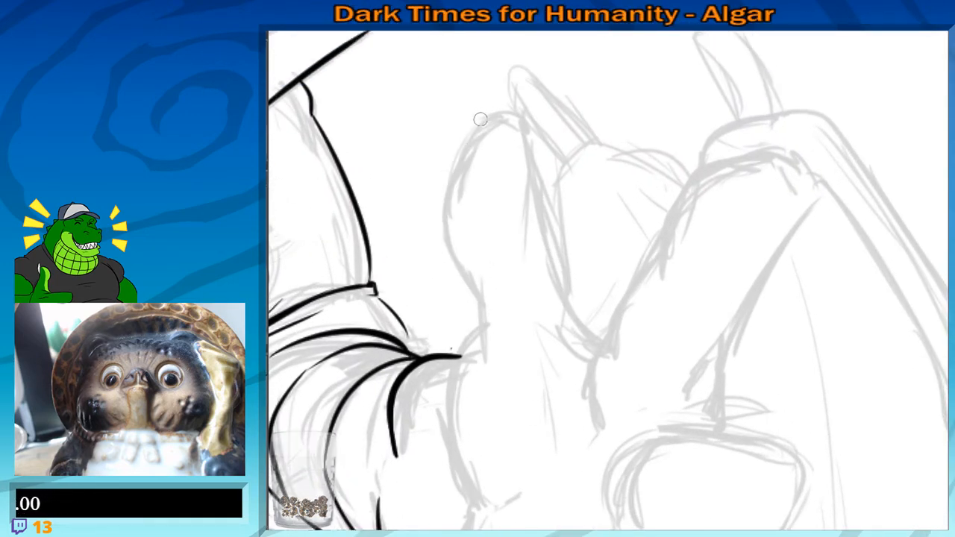
{"action": "left_click_drag", "start_coordinate": [480, 119], "coordinate": [476, 293]}
{"action": "key", "text": "ctrl+z"}
{"action": "mouse_move", "coordinate": [490, 117]}
{"action": "left_mouse_down"}
{"action": "mouse_move", "coordinate": [470, 272]}
{"action": "mouse_move", "coordinate": [501, 381]}
{"action": "mouse_move", "coordinate": [518, 120]}
{"action": "left_mouse_up"}
{"action": "key", "text": "ctrl+z"}
{"action": "mouse_move", "coordinate": [518, 177]}
{"action": "left_mouse_down"}
{"action": "mouse_move", "coordinate": [524, 184]}
{"action": "mouse_move", "coordinate": [510, 184]}
{"action": "mouse_move", "coordinate": [514, 170]}
{"action": "mouse_move", "coordinate": [534, 259]}
{"action": "left_mouse_up"}
{"action": "key", "text": "ctrl+z"}
{"action": "left_click_drag", "start_coordinate": [534, 272], "coordinate": [524, 250]}
{"action": "key", "text": "ctrl+z"}
Ink the upright finger's inner side down to its base and add a short crease between the fingers
{"action": "left_click_drag", "start_coordinate": [506, 145], "coordinate": [526, 290]}
{"action": "mouse_move", "coordinate": [532, 237]}
{"action": "left_mouse_down"}
{"action": "mouse_move", "coordinate": [533, 203]}
{"action": "mouse_move", "coordinate": [561, 311]}
{"action": "left_mouse_up"}
{"action": "left_click_drag", "start_coordinate": [555, 284], "coordinate": [545, 272]}
{"action": "key", "text": "ctrl+z"}
{"action": "mouse_move", "coordinate": [515, 212]}
{"action": "left_mouse_down"}
{"action": "mouse_move", "coordinate": [563, 313]}
{"action": "mouse_move", "coordinate": [588, 257]}
{"action": "mouse_move", "coordinate": [564, 246]}
{"action": "mouse_move", "coordinate": [614, 244]}
{"action": "left_mouse_up"}
{"action": "key", "text": "ctrl+z"}
{"action": "key", "text": "ctrl+z"}
{"action": "mouse_move", "coordinate": [565, 259]}
{"action": "left_mouse_down"}
{"action": "mouse_move", "coordinate": [621, 242]}
{"action": "mouse_move", "coordinate": [665, 187]}
{"action": "left_mouse_up"}
{"action": "key", "text": "ctrl+z"}
{"action": "key", "text": "ctrl+z"}
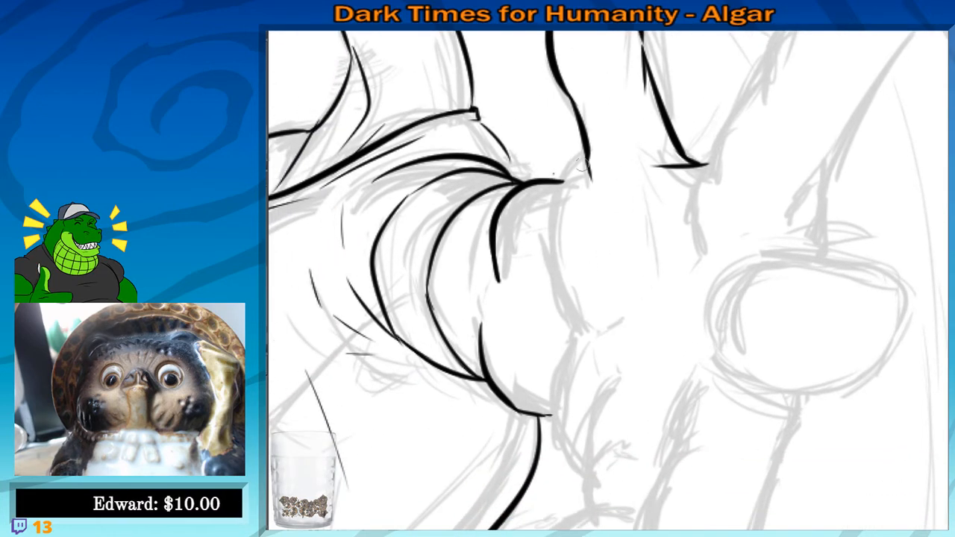
Ink the bulging edge of the hand beside the sleeve, from the upright finger's base down past the wrist
{"action": "mouse_move", "coordinate": [585, 149]}
{"action": "left_mouse_down"}
{"action": "mouse_move", "coordinate": [574, 324]}
{"action": "mouse_move", "coordinate": [591, 159]}
{"action": "mouse_move", "coordinate": [586, 332]}
{"action": "left_mouse_up"}
{"action": "key", "text": "ctrl+z"}
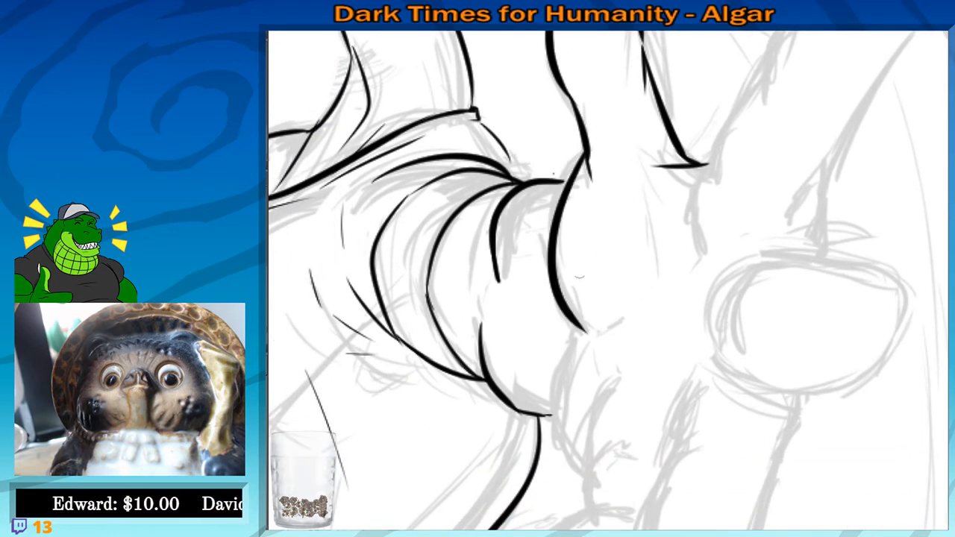
{"action": "left_click_drag", "start_coordinate": [609, 181], "coordinate": [535, 240]}
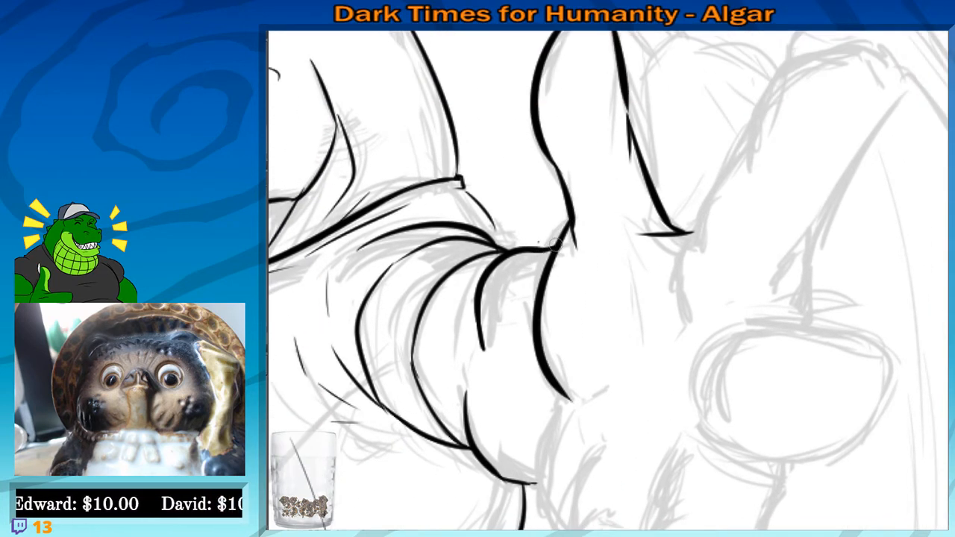
{"action": "left_click_drag", "start_coordinate": [536, 298], "coordinate": [517, 152]}
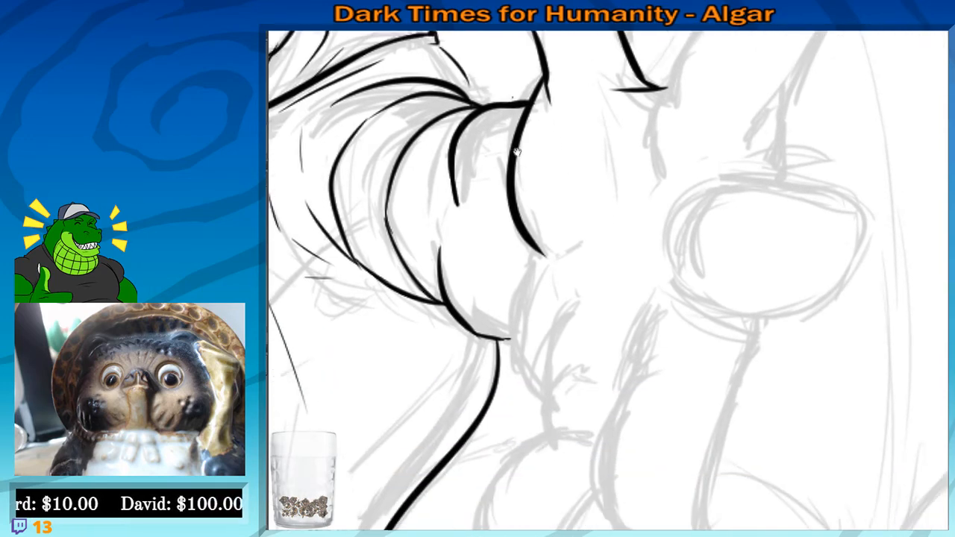
{"action": "mouse_move", "coordinate": [592, 217]}
{"action": "left_mouse_down"}
{"action": "mouse_move", "coordinate": [562, 264]}
{"action": "mouse_move", "coordinate": [579, 347]}
{"action": "mouse_move", "coordinate": [539, 292]}
{"action": "left_mouse_up"}
Ink the upper contour and rounded tip of the hand's second, slanted finger
{"action": "mouse_move", "coordinate": [645, 103]}
{"action": "left_mouse_down"}
{"action": "mouse_move", "coordinate": [595, 129]}
{"action": "mouse_move", "coordinate": [542, 273]}
{"action": "mouse_move", "coordinate": [574, 157]}
{"action": "mouse_move", "coordinate": [550, 250]}
{"action": "left_mouse_up"}
{"action": "key", "text": "ctrl+z"}
{"action": "key", "text": "ctrl+z"}
{"action": "left_click_drag", "start_coordinate": [638, 105], "coordinate": [692, 135]}
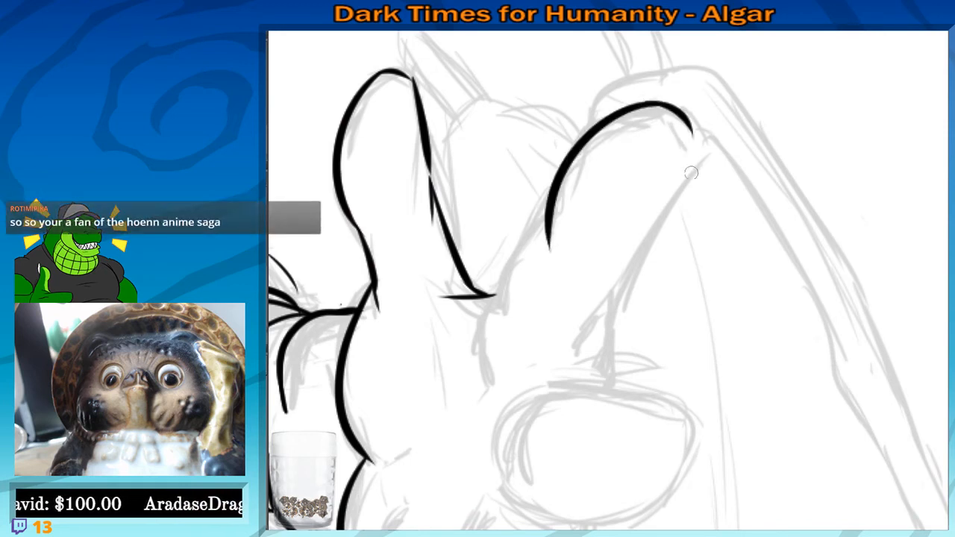
{"action": "key", "text": "ctrl+z"}
{"action": "mouse_move", "coordinate": [644, 106]}
{"action": "left_mouse_down"}
{"action": "mouse_move", "coordinate": [700, 135]}
{"action": "mouse_move", "coordinate": [700, 175]}
{"action": "left_mouse_up"}
{"action": "key", "text": "ctrl+z"}
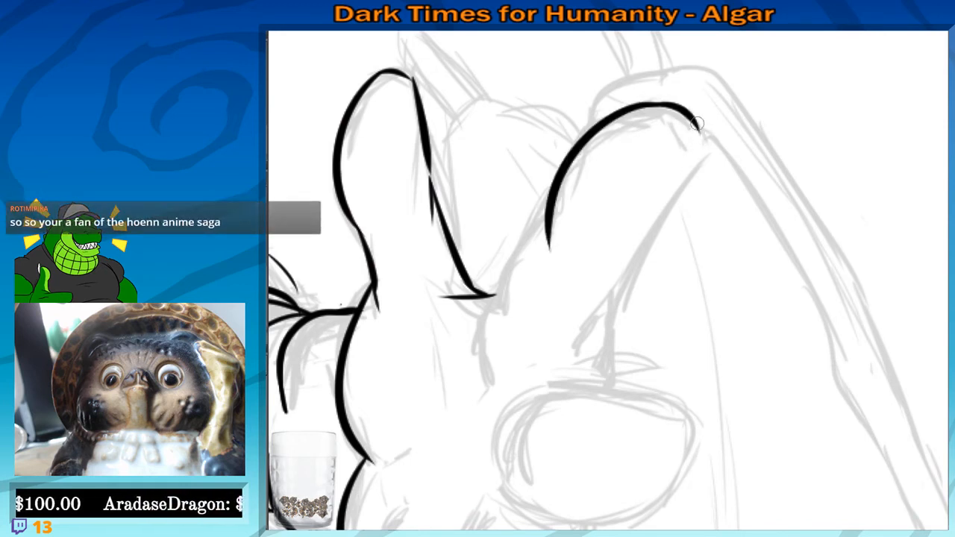
Ink the slanted finger's underside from its tip down toward the sketched oval
{"action": "scroll", "coordinate": [696, 124], "scroll_direction": "down", "scroll_amount": 1}
{"action": "left_click_drag", "start_coordinate": [700, 139], "coordinate": [594, 309]}
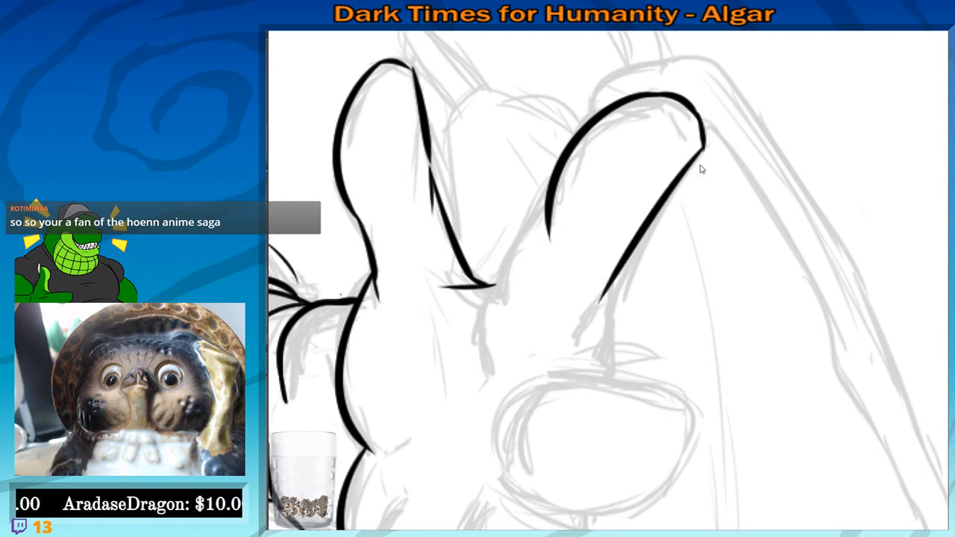
{"action": "key", "text": "ctrl+z"}
{"action": "left_click_drag", "start_coordinate": [703, 147], "coordinate": [597, 309]}
Extend the slanted finger's upper contour down to the finger crease and ink the curved line below it
{"action": "mouse_move", "coordinate": [547, 200]}
{"action": "left_mouse_down"}
{"action": "mouse_move", "coordinate": [499, 287]}
{"action": "mouse_move", "coordinate": [484, 367]}
{"action": "left_mouse_up"}
{"action": "key", "text": "ctrl+z"}
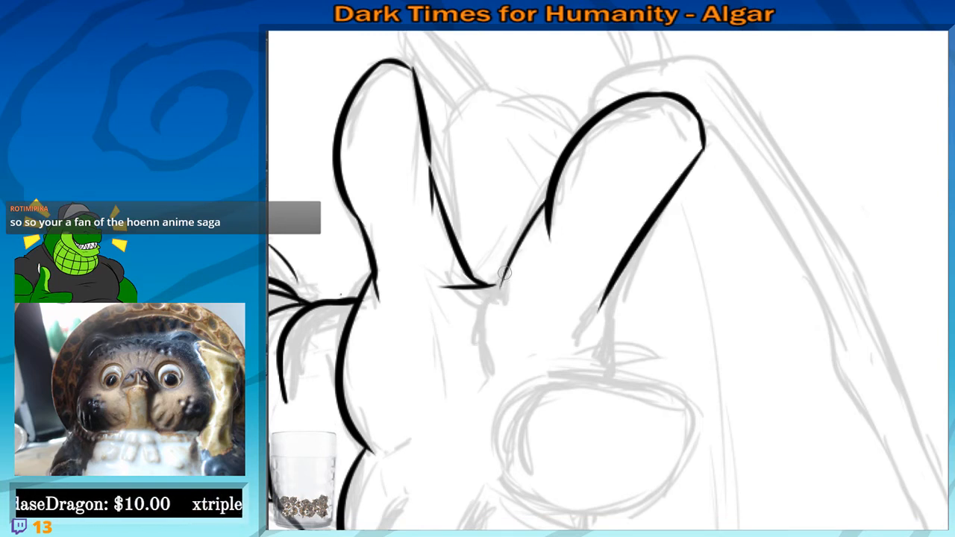
{"action": "left_click_drag", "start_coordinate": [500, 276], "coordinate": [483, 366]}
{"action": "mouse_move", "coordinate": [502, 344]}
{"action": "left_mouse_down"}
{"action": "mouse_move", "coordinate": [489, 284]}
{"action": "mouse_move", "coordinate": [483, 324]}
{"action": "left_mouse_up"}
Extend the slanted finger's underside and ink a short line branching from it down toward the sketched oval
{"action": "mouse_move", "coordinate": [589, 251]}
{"action": "left_mouse_down"}
{"action": "mouse_move", "coordinate": [574, 242]}
{"action": "mouse_move", "coordinate": [556, 280]}
{"action": "left_mouse_up"}
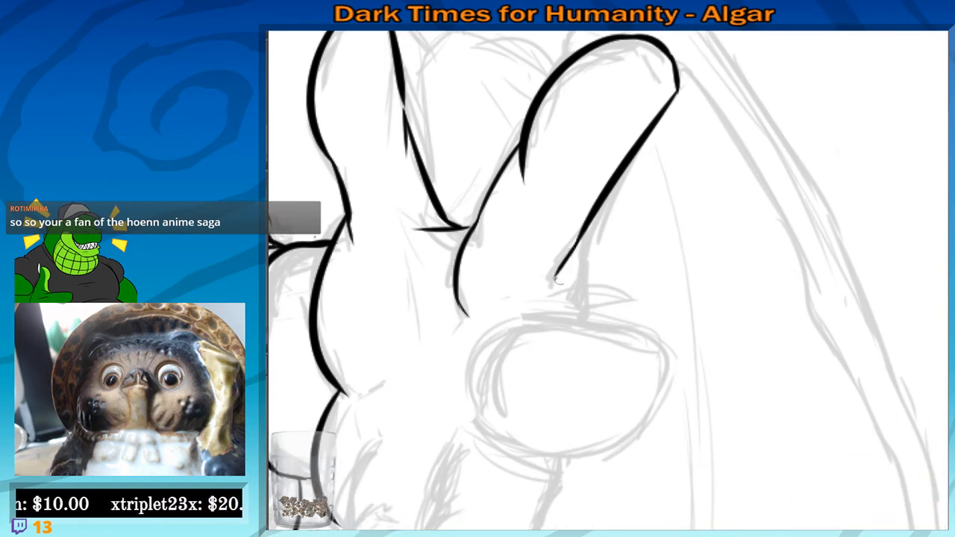
{"action": "left_click_drag", "start_coordinate": [584, 231], "coordinate": [577, 302]}
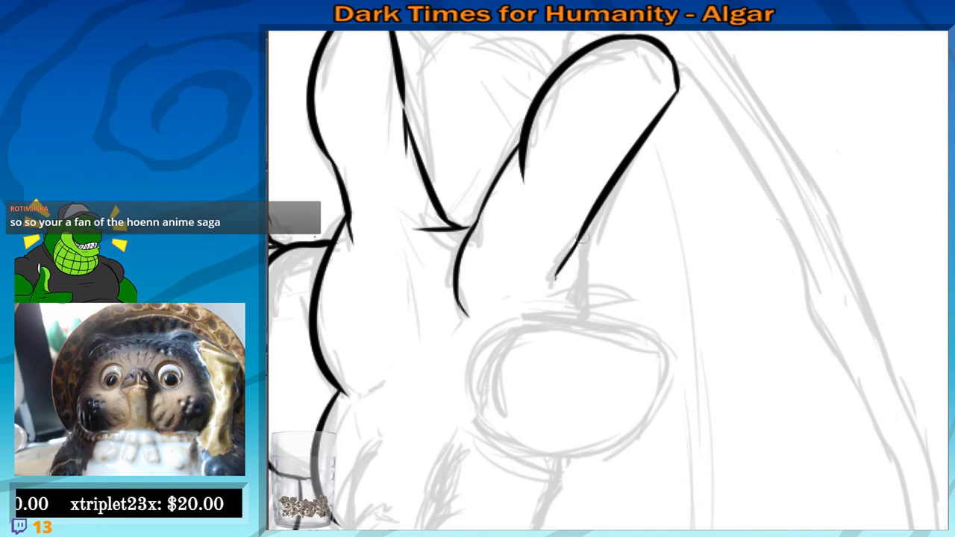
Ink the upper edge of the palm's sketched oval as one arched line, redoing the stroke until it fits
{"action": "left_click_drag", "start_coordinate": [584, 319], "coordinate": [632, 233]}
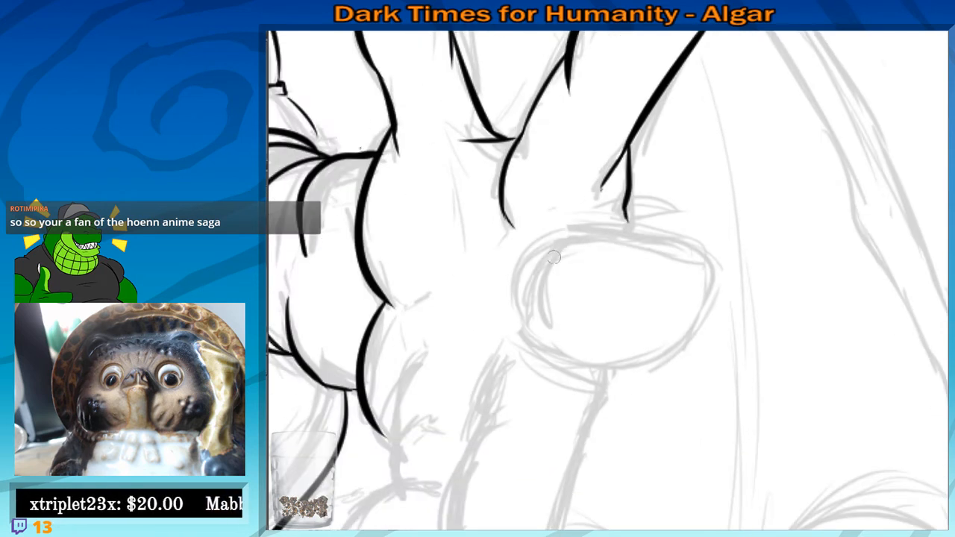
{"action": "left_click_drag", "start_coordinate": [551, 246], "coordinate": [702, 273]}
{"action": "key", "text": "ctrl+z"}
{"action": "mouse_move", "coordinate": [565, 244]}
{"action": "left_mouse_down"}
{"action": "mouse_move", "coordinate": [719, 277]}
{"action": "mouse_move", "coordinate": [706, 320]}
{"action": "left_mouse_up"}
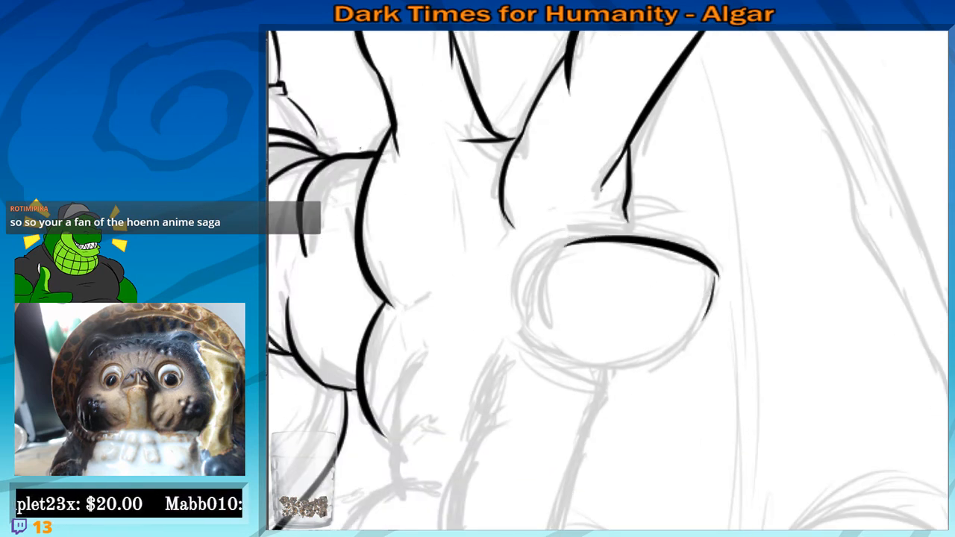
{"action": "key", "text": "ctrl+z"}
{"action": "key", "text": "ctrl+z"}
{"action": "left_click_drag", "start_coordinate": [570, 239], "coordinate": [722, 281]}
Ink the oval's inner left side, lower edge and right side, thickening the right curve and cleaning up its upper corner
{"action": "left_click_drag", "start_coordinate": [660, 310], "coordinate": [651, 289]}
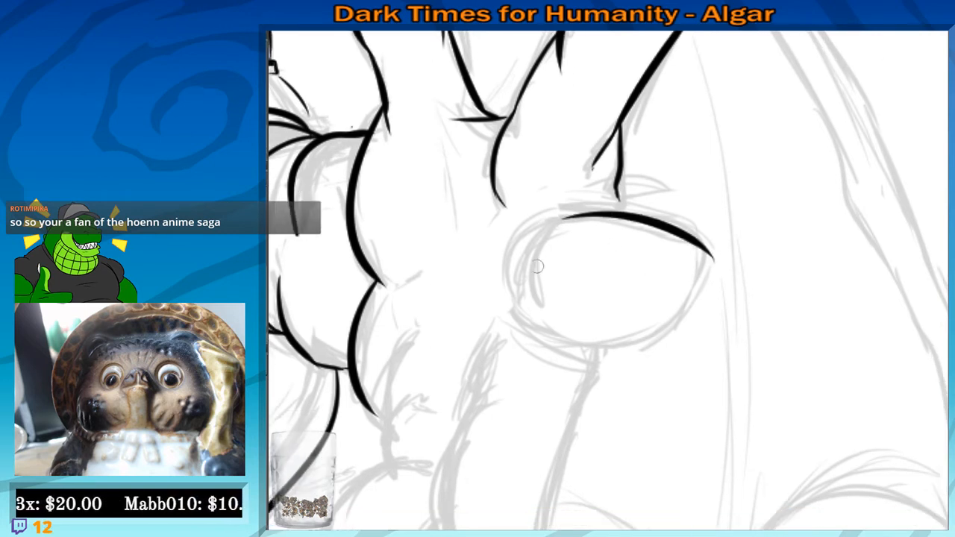
{"action": "mouse_move", "coordinate": [545, 242]}
{"action": "left_mouse_down"}
{"action": "mouse_move", "coordinate": [535, 321]}
{"action": "mouse_move", "coordinate": [664, 337]}
{"action": "left_mouse_up"}
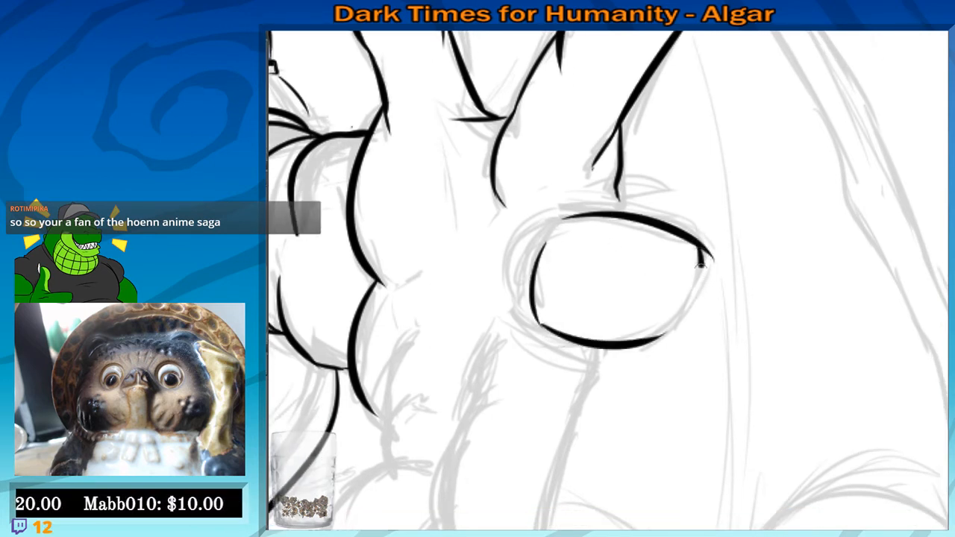
{"action": "left_click_drag", "start_coordinate": [705, 257], "coordinate": [650, 339]}
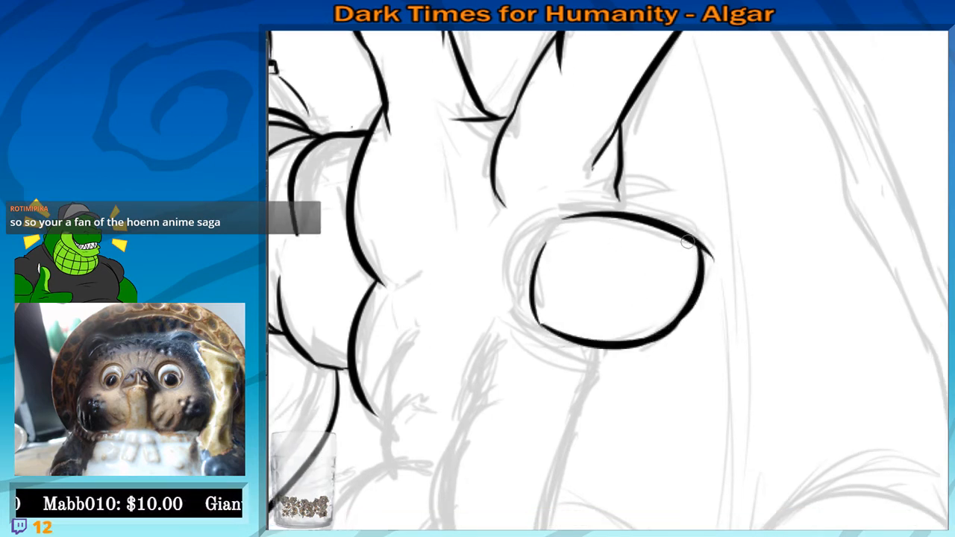
{"action": "mouse_move", "coordinate": [693, 245]}
{"action": "left_mouse_down"}
{"action": "mouse_move", "coordinate": [693, 300]}
{"action": "mouse_move", "coordinate": [661, 328]}
{"action": "left_mouse_up"}
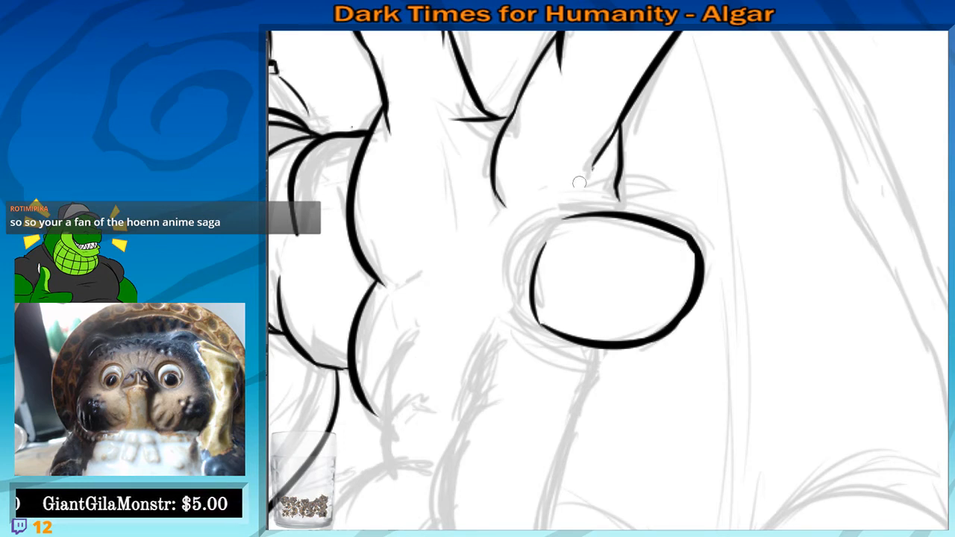
Ink the oval's outer left rim from below and above, and extend the slanted finger's short line toward the oval
{"action": "left_click_drag", "start_coordinate": [600, 213], "coordinate": [544, 233]}
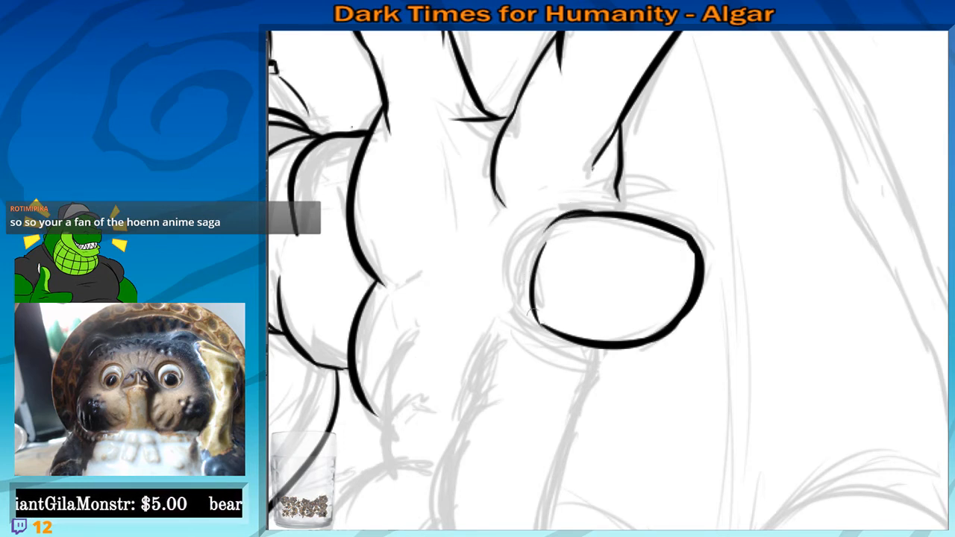
{"action": "key", "text": "ctrl+z"}
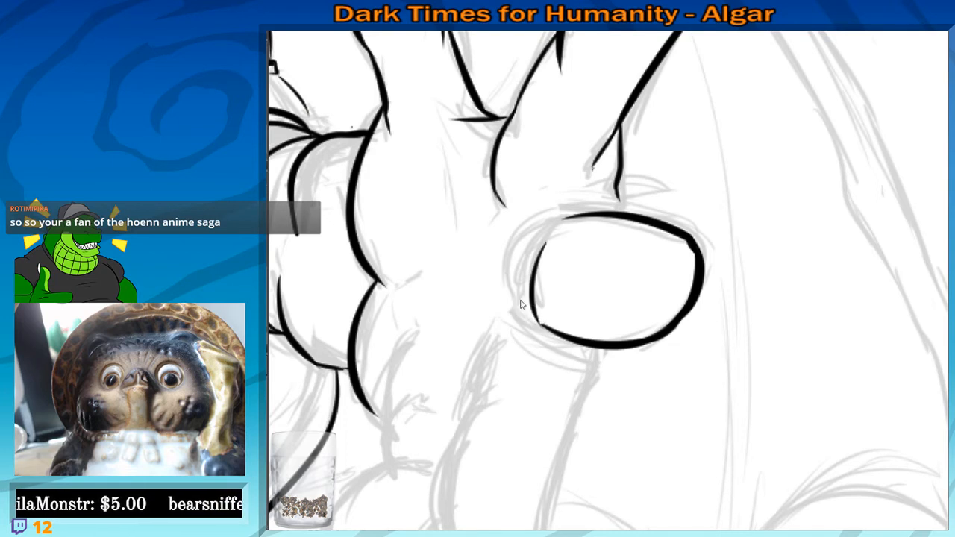
{"action": "left_click_drag", "start_coordinate": [546, 329], "coordinate": [505, 273]}
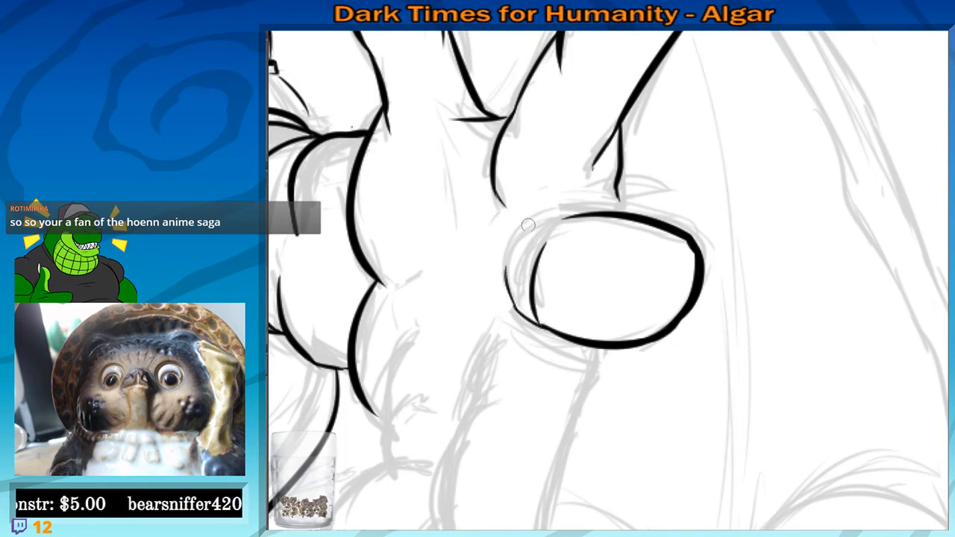
{"action": "mouse_move", "coordinate": [528, 225]}
{"action": "left_mouse_down"}
{"action": "mouse_move", "coordinate": [590, 212]}
{"action": "mouse_move", "coordinate": [542, 226]}
{"action": "left_mouse_up"}
{"action": "key", "text": "ctrl+z"}
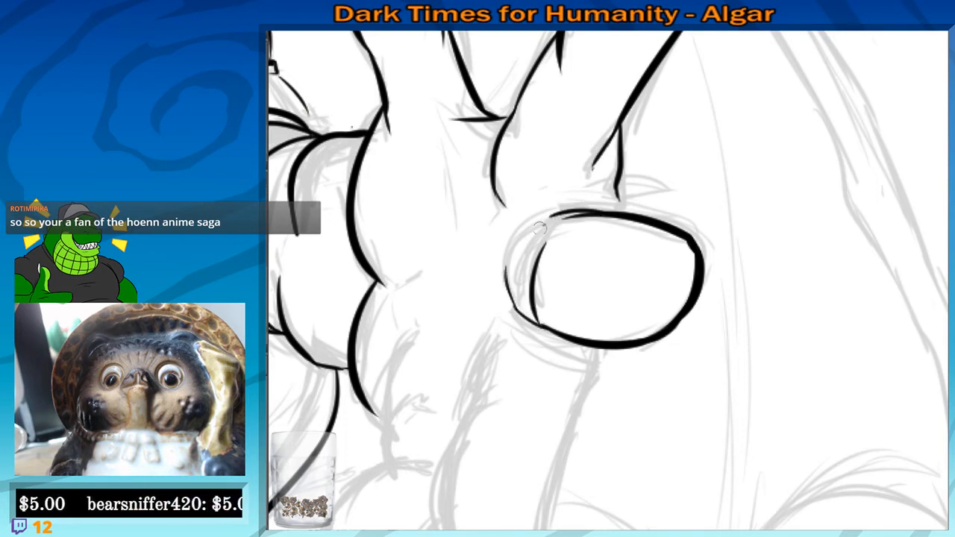
{"action": "key", "text": "ctrl+z"}
{"action": "left_click_drag", "start_coordinate": [599, 210], "coordinate": [528, 240]}
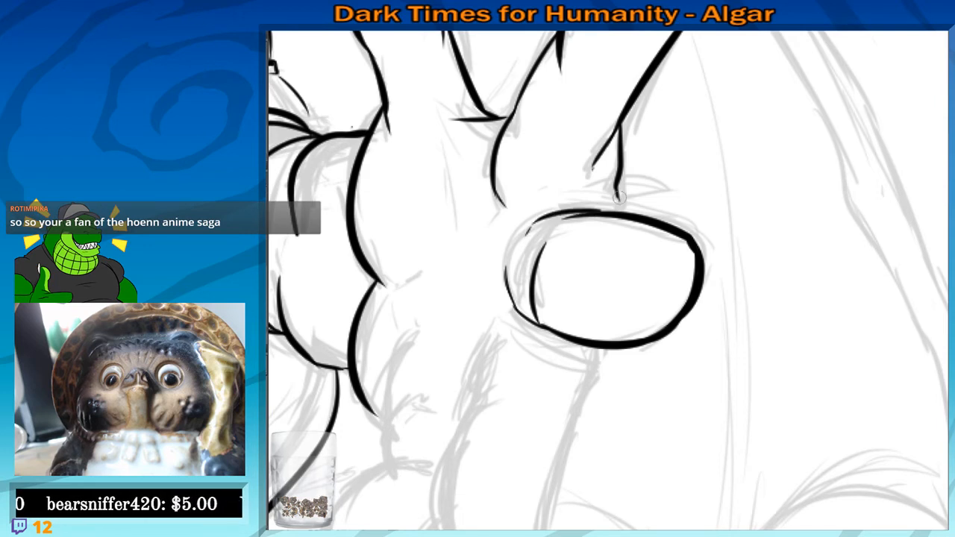
{"action": "left_click_drag", "start_coordinate": [620, 198], "coordinate": [618, 207]}
Ink the short curve beneath the oval and the upper part of the opposite contour of the finger pointing down
{"action": "left_click_drag", "start_coordinate": [579, 296], "coordinate": [635, 90]}
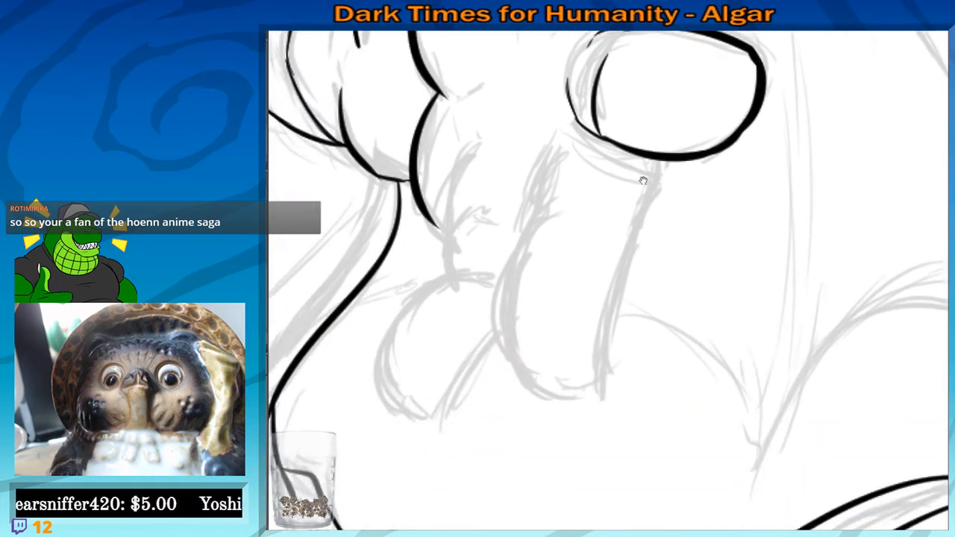
{"action": "left_click_drag", "start_coordinate": [664, 163], "coordinate": [627, 275]}
{"action": "key", "text": "ctrl+z"}
{"action": "left_click_drag", "start_coordinate": [650, 191], "coordinate": [626, 272]}
{"action": "key", "text": "ctrl+z"}
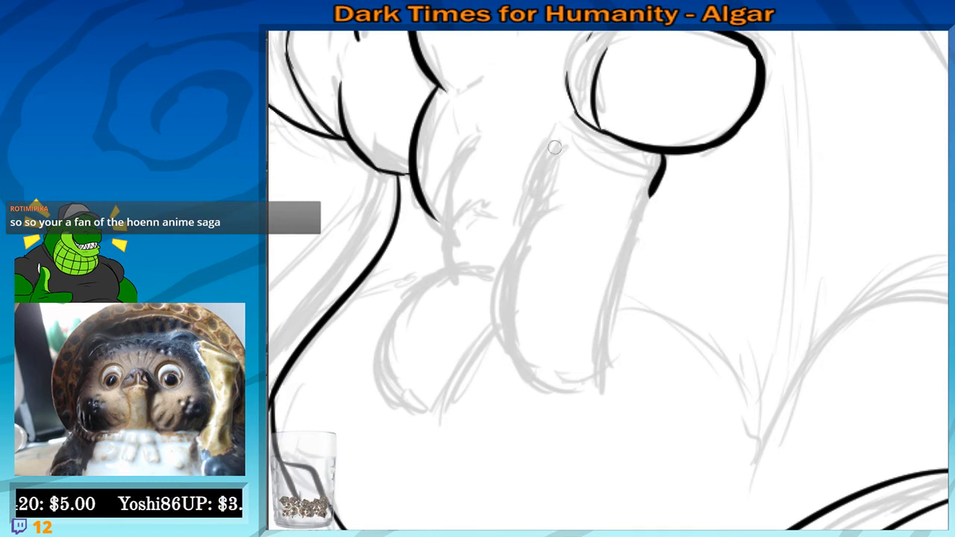
{"action": "mouse_move", "coordinate": [553, 145]}
{"action": "left_mouse_down"}
{"action": "mouse_move", "coordinate": [519, 231]}
{"action": "mouse_move", "coordinate": [529, 394]}
{"action": "mouse_move", "coordinate": [553, 420]}
{"action": "left_mouse_up"}
{"action": "key", "text": "ctrl+z"}
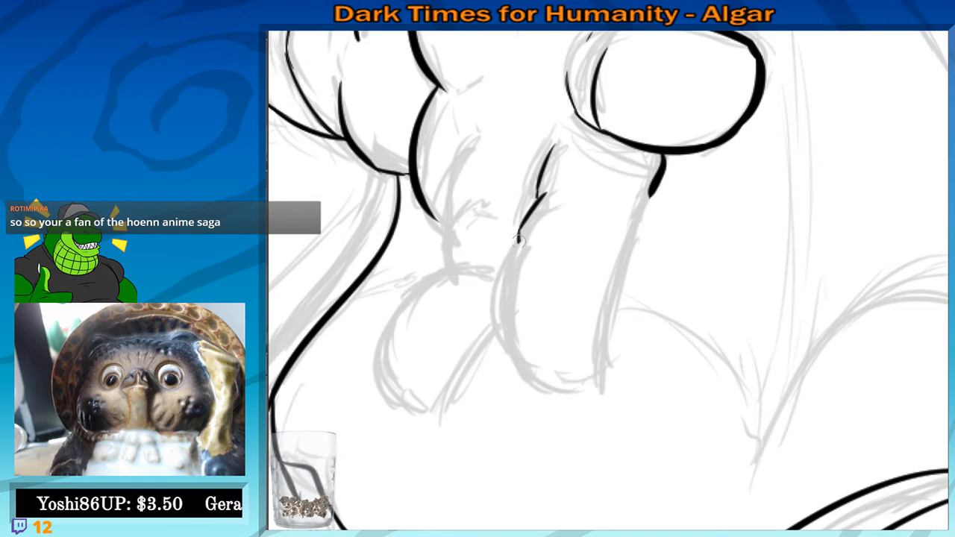
Ink the long outline of the finger below the thumb on the outstretched hand, covering both sides and the rounded tip
{"action": "left_click_drag", "start_coordinate": [519, 240], "coordinate": [540, 397]}
{"action": "left_click_drag", "start_coordinate": [567, 334], "coordinate": [556, 329]}
{"action": "left_click_drag", "start_coordinate": [513, 380], "coordinate": [582, 383]}
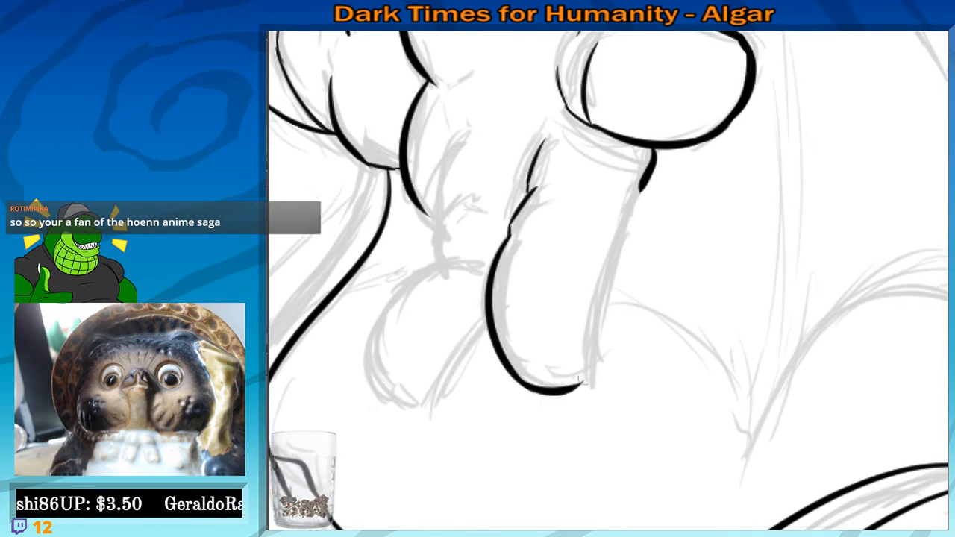
{"action": "left_click_drag", "start_coordinate": [631, 183], "coordinate": [613, 251]}
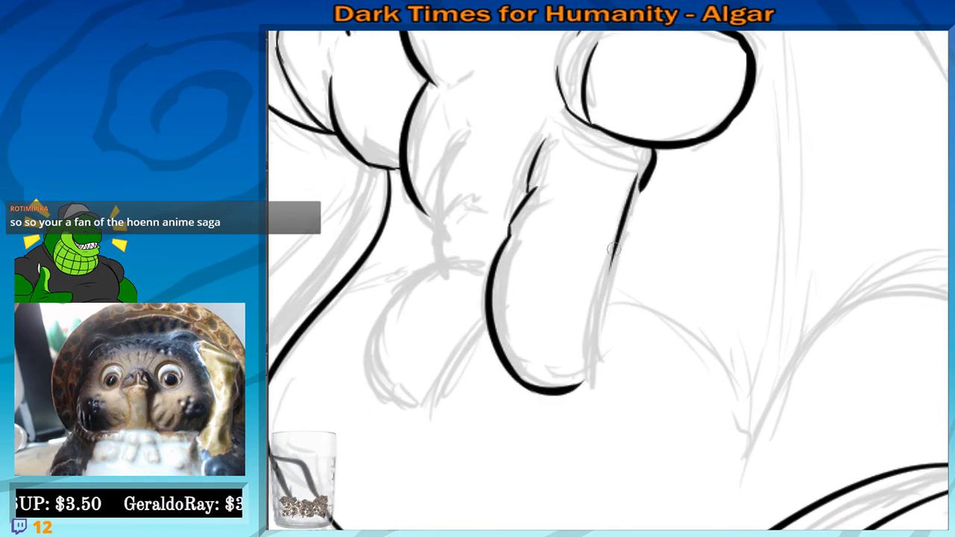
{"action": "mouse_move", "coordinate": [638, 183]}
{"action": "left_mouse_down"}
{"action": "mouse_move", "coordinate": [585, 373]}
{"action": "mouse_move", "coordinate": [588, 333]}
{"action": "mouse_move", "coordinate": [557, 348]}
{"action": "mouse_move", "coordinate": [578, 346]}
{"action": "left_mouse_up"}
{"action": "key", "text": "ctrl+z"}
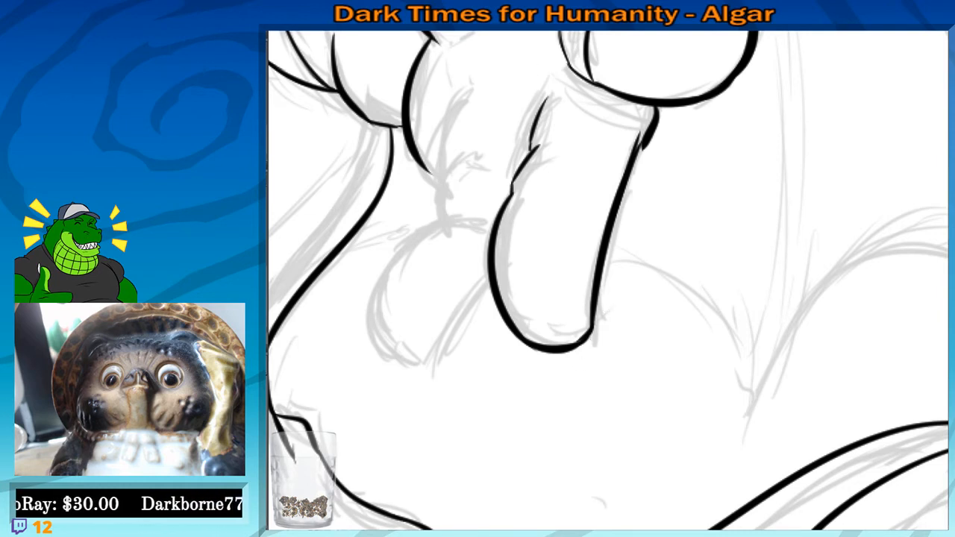
Ink the curved base of the long finger, joining its two sides beneath the rounded thumb
{"action": "mouse_move", "coordinate": [573, 80]}
{"action": "left_mouse_down"}
{"action": "mouse_move", "coordinate": [540, 122]}
{"action": "mouse_move", "coordinate": [546, 98]}
{"action": "mouse_move", "coordinate": [535, 124]}
{"action": "left_mouse_up"}
{"action": "key", "text": "ctrl+z"}
{"action": "key", "text": "ctrl+z"}
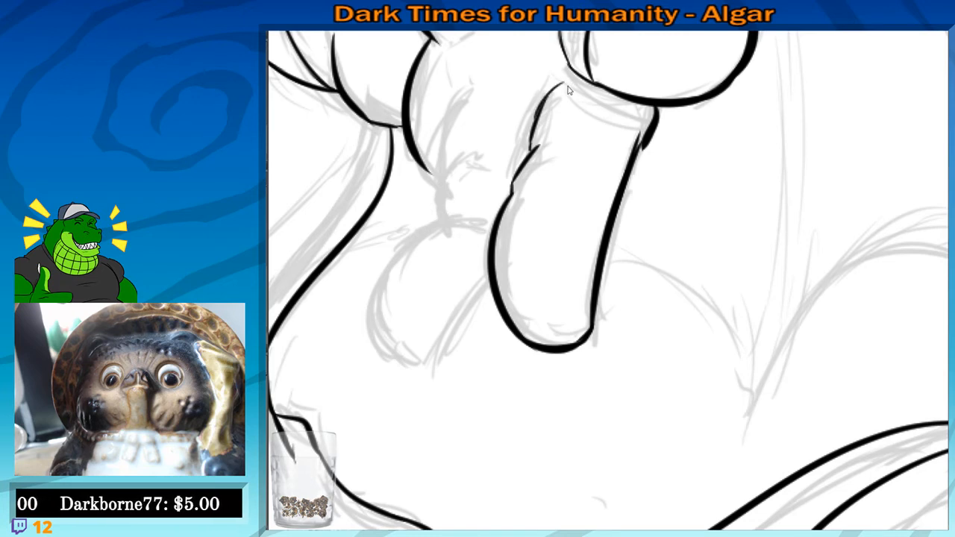
{"action": "key", "text": "ctrl+z"}
{"action": "left_click_drag", "start_coordinate": [566, 83], "coordinate": [535, 119]}
{"action": "left_click_drag", "start_coordinate": [565, 83], "coordinate": [583, 81]}
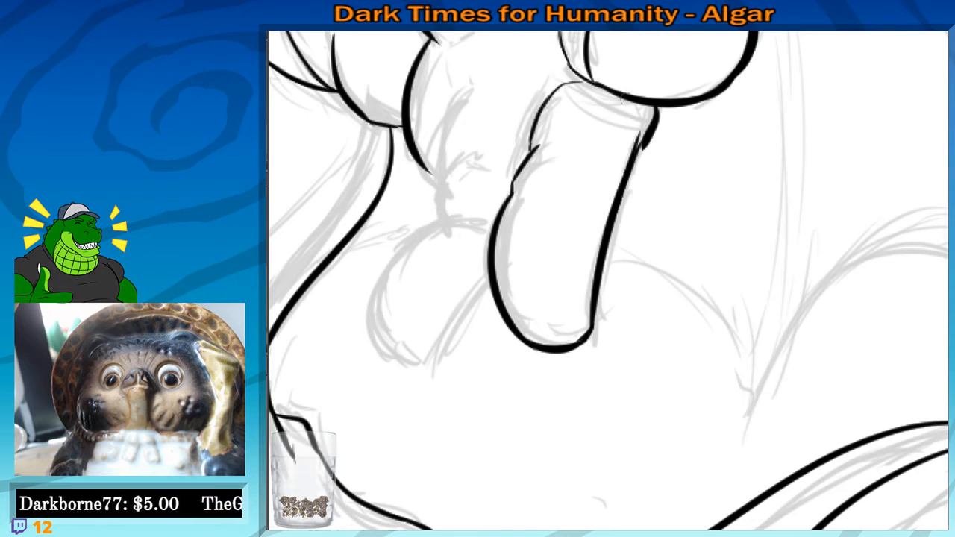
{"action": "left_click_drag", "start_coordinate": [635, 103], "coordinate": [641, 132]}
{"action": "left_click_drag", "start_coordinate": [605, 200], "coordinate": [606, 214]}
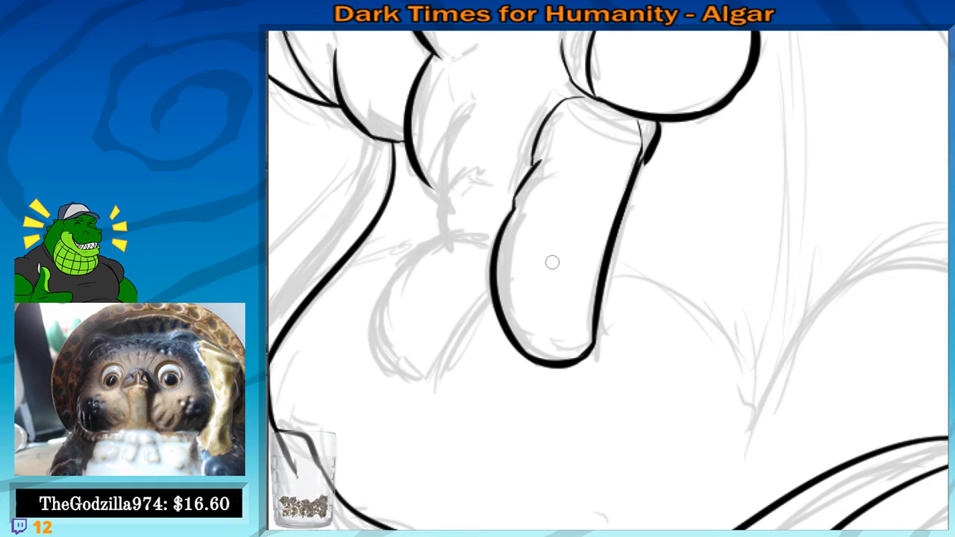
Ink the curved skin folds along the palm's edge above the smallest finger
{"action": "mouse_move", "coordinate": [520, 247]}
{"action": "left_mouse_down"}
{"action": "mouse_move", "coordinate": [569, 305]}
{"action": "mouse_move", "coordinate": [586, 303]}
{"action": "left_mouse_up"}
{"action": "left_click_drag", "start_coordinate": [532, 166], "coordinate": [512, 251]}
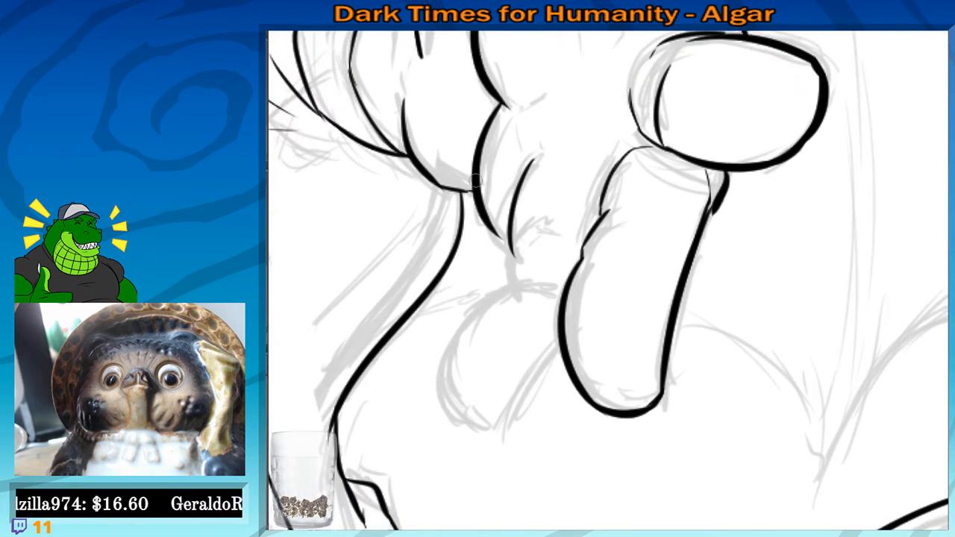
{"action": "key", "text": "ctrl+z"}
{"action": "mouse_move", "coordinate": [537, 161]}
{"action": "left_mouse_down"}
{"action": "mouse_move", "coordinate": [510, 251]}
{"action": "mouse_move", "coordinate": [511, 289]}
{"action": "left_mouse_up"}
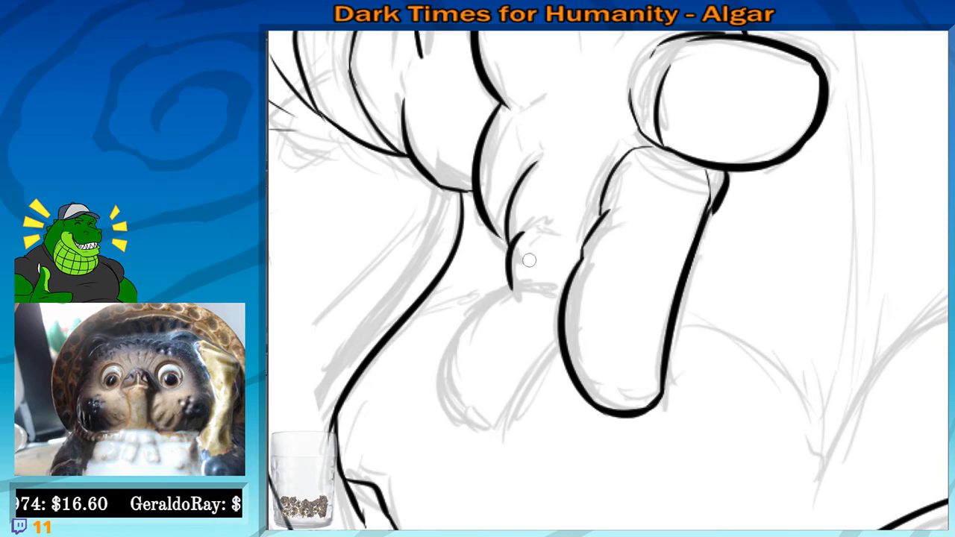
{"action": "left_click_drag", "start_coordinate": [519, 242], "coordinate": [557, 221]}
{"action": "left_click_drag", "start_coordinate": [549, 272], "coordinate": [547, 264]}
{"action": "left_click_drag", "start_coordinate": [489, 222], "coordinate": [508, 234]}
{"action": "left_click_drag", "start_coordinate": [521, 278], "coordinate": [537, 216]}
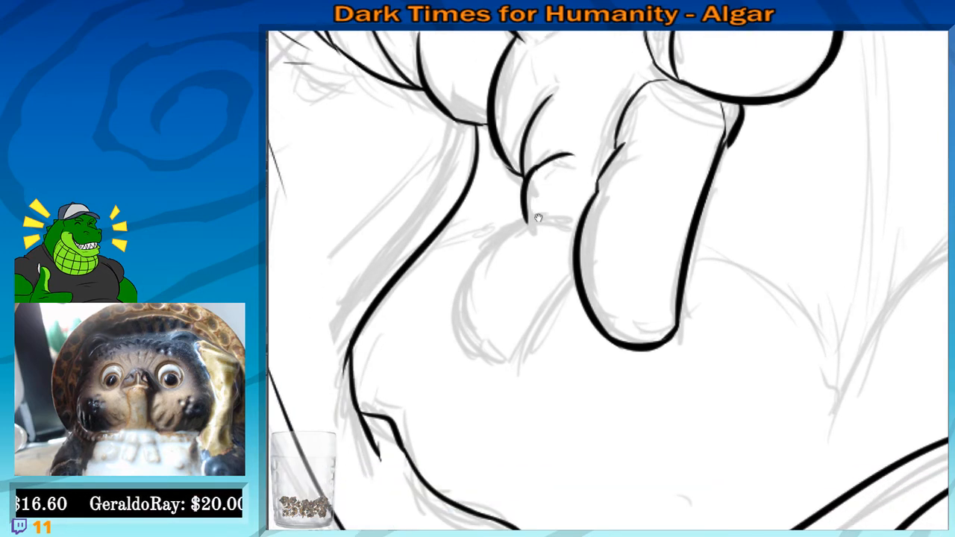
Ink the smallest finger's outer curve and its base fold where it meets the palm
{"action": "left_click_drag", "start_coordinate": [496, 143], "coordinate": [525, 179]}
{"action": "left_click_drag", "start_coordinate": [537, 205], "coordinate": [537, 207]}
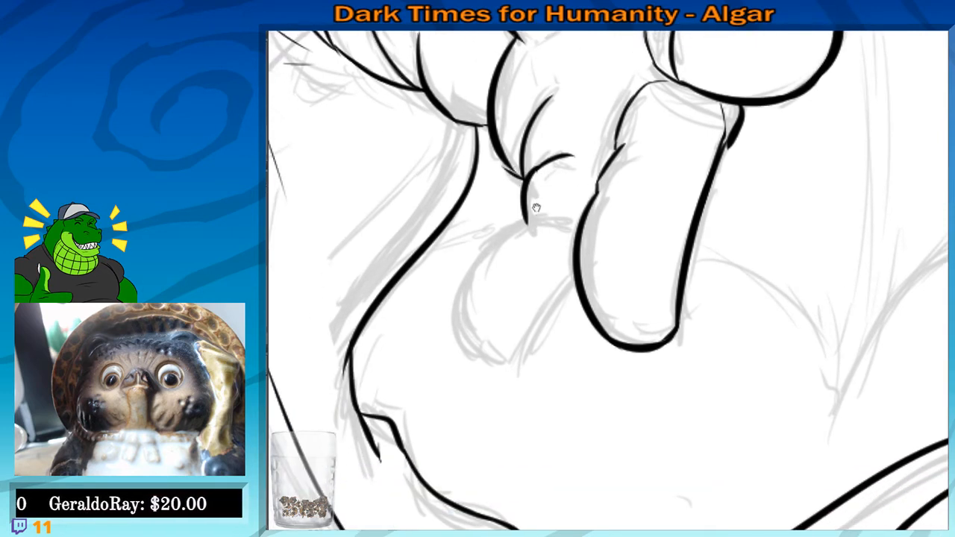
{"action": "key", "text": "ctrl+z"}
{"action": "mouse_move", "coordinate": [504, 159]}
{"action": "left_mouse_down"}
{"action": "mouse_move", "coordinate": [535, 200]}
{"action": "mouse_move", "coordinate": [495, 362]}
{"action": "left_mouse_up"}
{"action": "key", "text": "ctrl+z"}
{"action": "left_click_drag", "start_coordinate": [528, 218], "coordinate": [482, 343]}
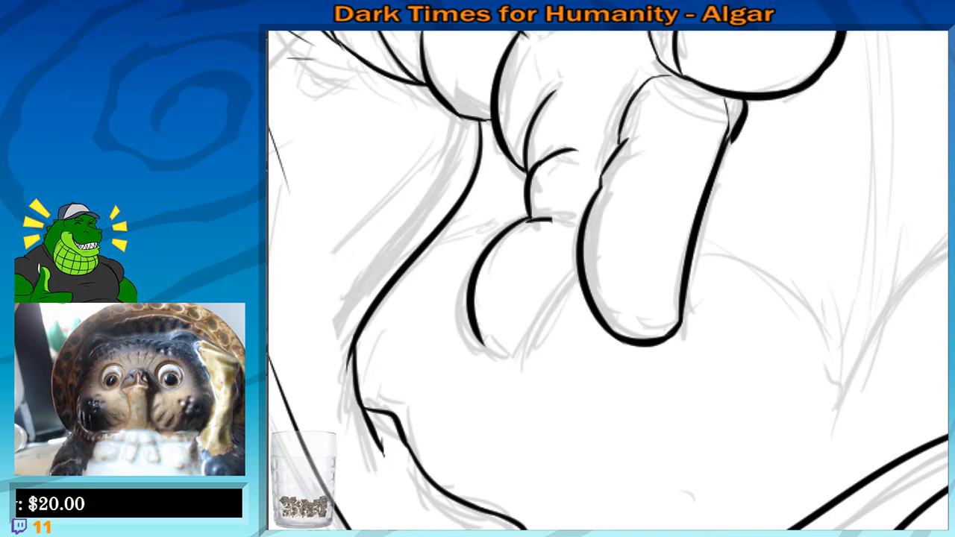
{"action": "left_click_drag", "start_coordinate": [527, 219], "coordinate": [565, 215]}
{"action": "left_click_drag", "start_coordinate": [556, 262], "coordinate": [544, 257]}
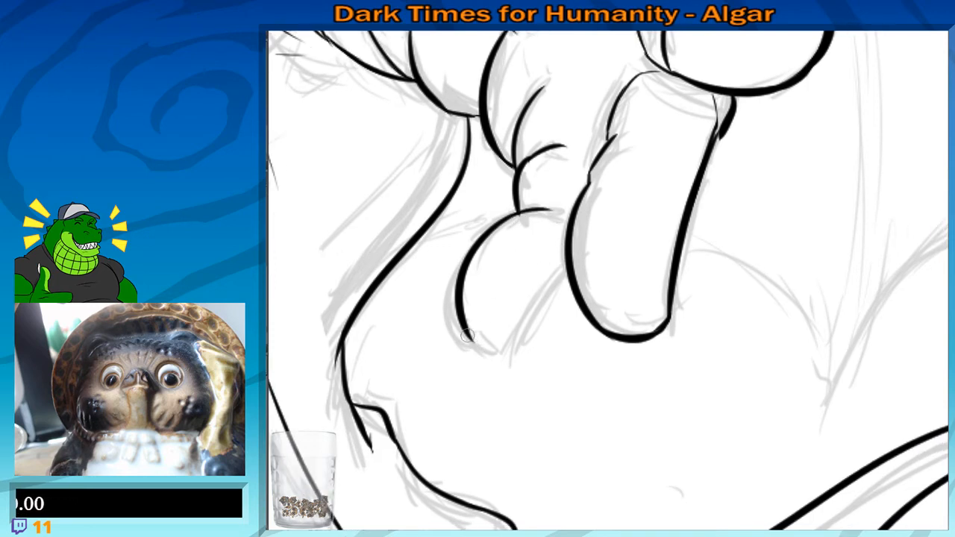
Complete the smallest finger's outline with its rounded tip and the inner edge running up to the long finger
{"action": "mouse_move", "coordinate": [467, 334]}
{"action": "left_mouse_down"}
{"action": "mouse_move", "coordinate": [499, 348]}
{"action": "mouse_move", "coordinate": [558, 272]}
{"action": "mouse_move", "coordinate": [506, 345]}
{"action": "mouse_move", "coordinate": [513, 336]}
{"action": "left_mouse_up"}
{"action": "key", "text": "ctrl+z"}
{"action": "key", "text": "ctrl+z"}
{"action": "mouse_move", "coordinate": [566, 142]}
{"action": "left_mouse_down"}
{"action": "mouse_move", "coordinate": [556, 287]}
{"action": "mouse_move", "coordinate": [597, 282]}
{"action": "mouse_move", "coordinate": [587, 300]}
{"action": "mouse_move", "coordinate": [595, 335]}
{"action": "left_mouse_up"}
{"action": "key", "text": "ctrl+z"}
{"action": "left_click_drag", "start_coordinate": [599, 302], "coordinate": [598, 365]}
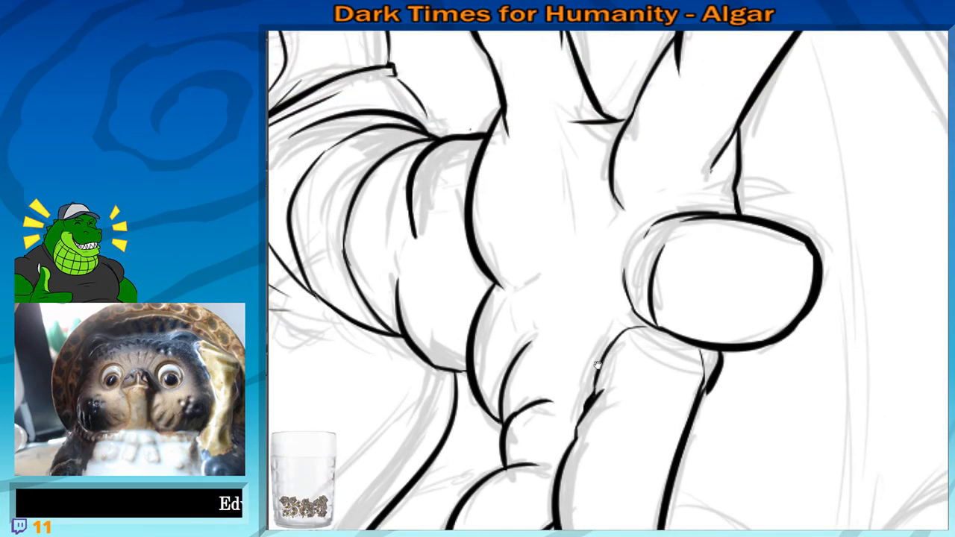
Ink the palm's creases with a thin line down its centre and a short curve extending from its outer edge
{"action": "left_click_drag", "start_coordinate": [593, 156], "coordinate": [568, 274]}
{"action": "left_click_drag", "start_coordinate": [594, 269], "coordinate": [609, 233]}
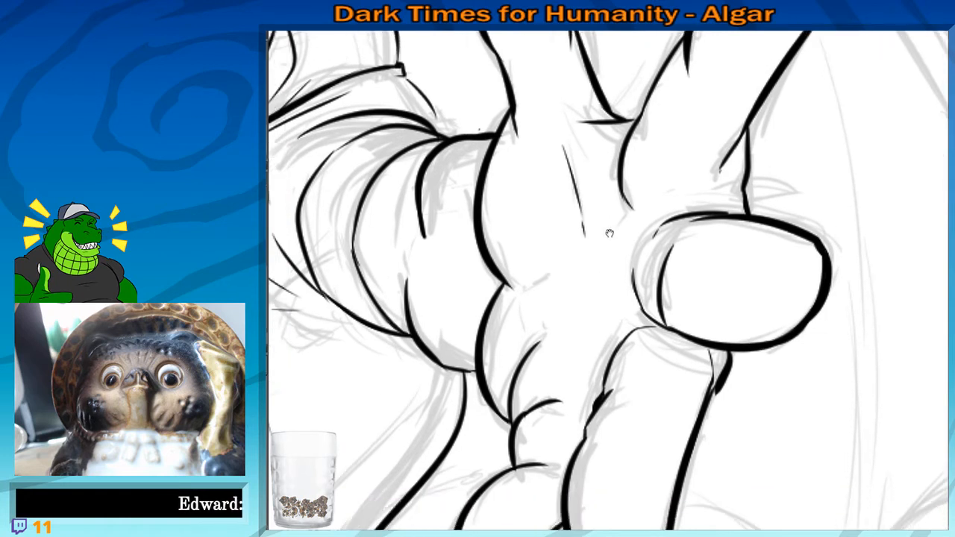
{"action": "left_click_drag", "start_coordinate": [522, 287], "coordinate": [566, 261]}
{"action": "scroll", "coordinate": [574, 261], "scroll_direction": "down", "scroll_amount": 1}
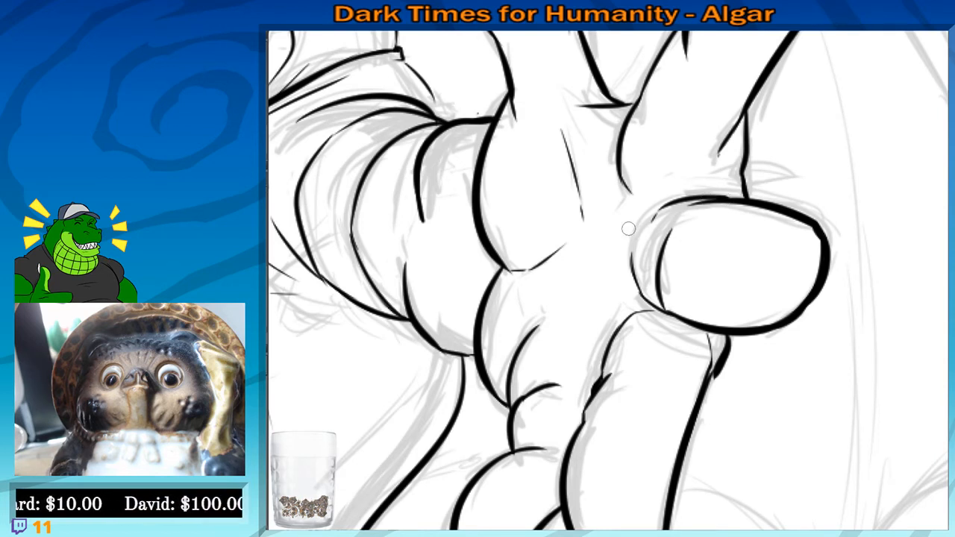
{"action": "left_click_drag", "start_coordinate": [602, 294], "coordinate": [587, 288]}
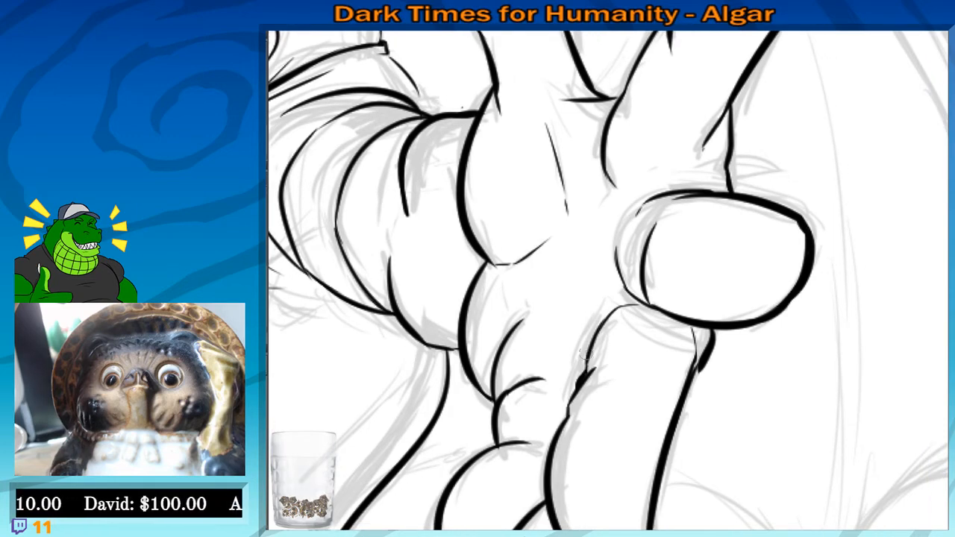
{"action": "scroll", "coordinate": [586, 224], "scroll_direction": "down", "scroll_amount": 4}
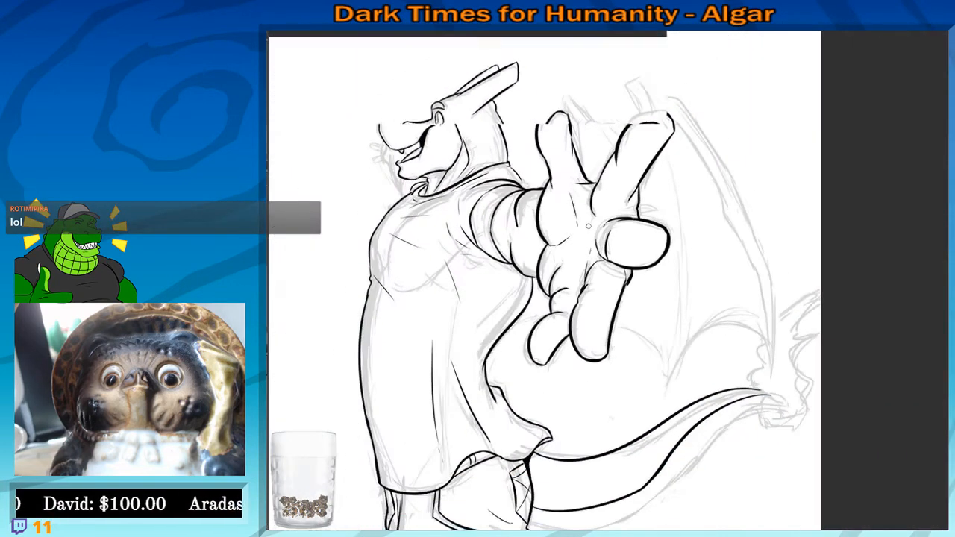
Ink the short line of the far arm running from below the chin down to the shirt's shoulder
{"action": "scroll", "coordinate": [589, 226], "scroll_direction": "down", "scroll_amount": 3}
{"action": "left_click_drag", "start_coordinate": [589, 225], "coordinate": [594, 193]}
{"action": "scroll", "coordinate": [545, 114], "scroll_direction": "up", "scroll_amount": 1}
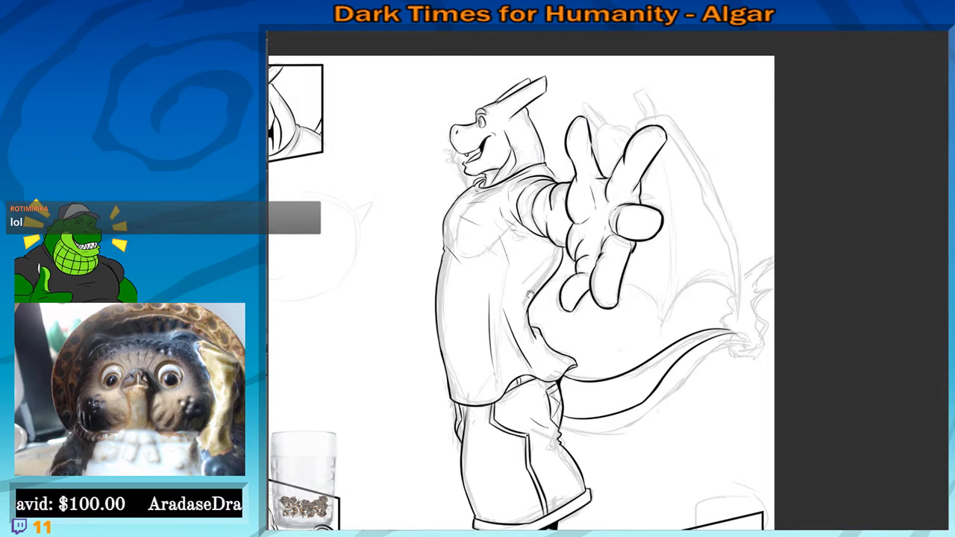
{"action": "left_click_drag", "start_coordinate": [530, 294], "coordinate": [678, 314]}
{"action": "scroll", "coordinate": [648, 290], "scroll_direction": "up", "scroll_amount": 3}
{"action": "left_click_drag", "start_coordinate": [632, 271], "coordinate": [628, 456]}
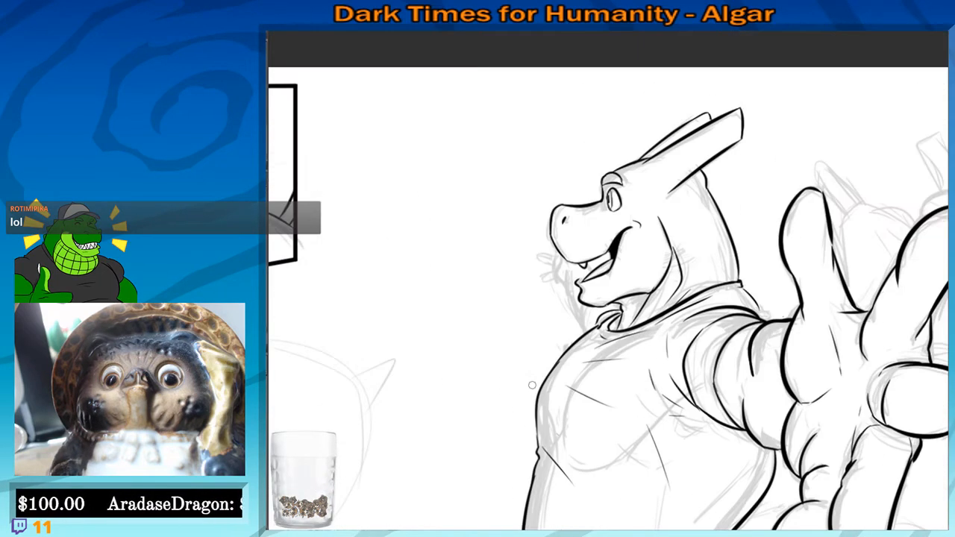
{"action": "scroll", "coordinate": [532, 385], "scroll_direction": "up", "scroll_amount": 2}
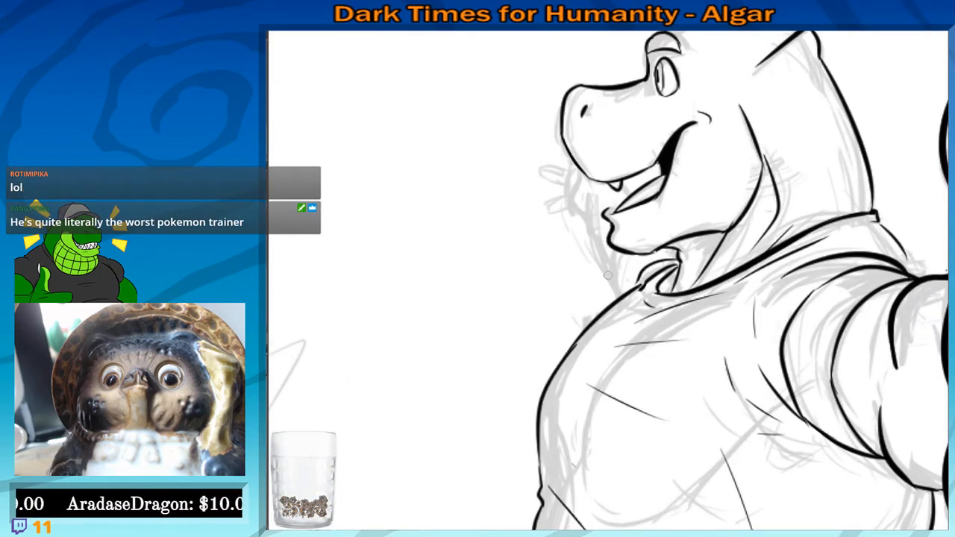
{"action": "scroll", "coordinate": [514, 314], "scroll_direction": "up", "scroll_amount": 4}
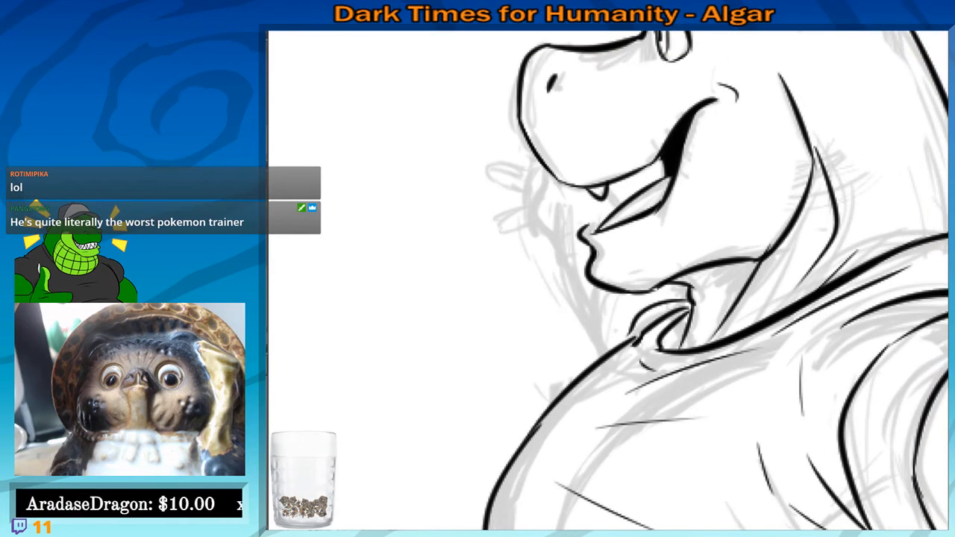
{"action": "left_click_drag", "start_coordinate": [591, 312], "coordinate": [597, 363]}
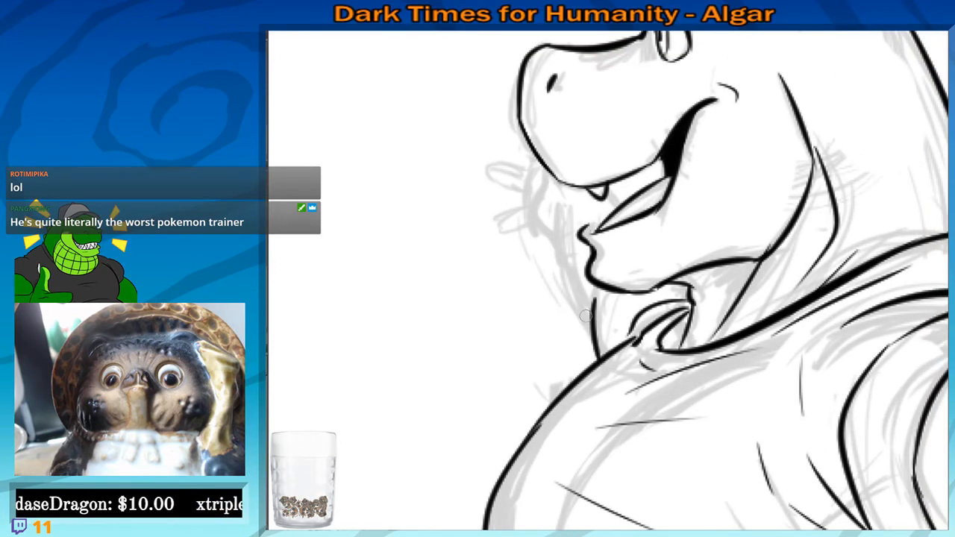
{"action": "key", "text": "ctrl+z"}
{"action": "left_click_drag", "start_coordinate": [595, 290], "coordinate": [602, 359]}
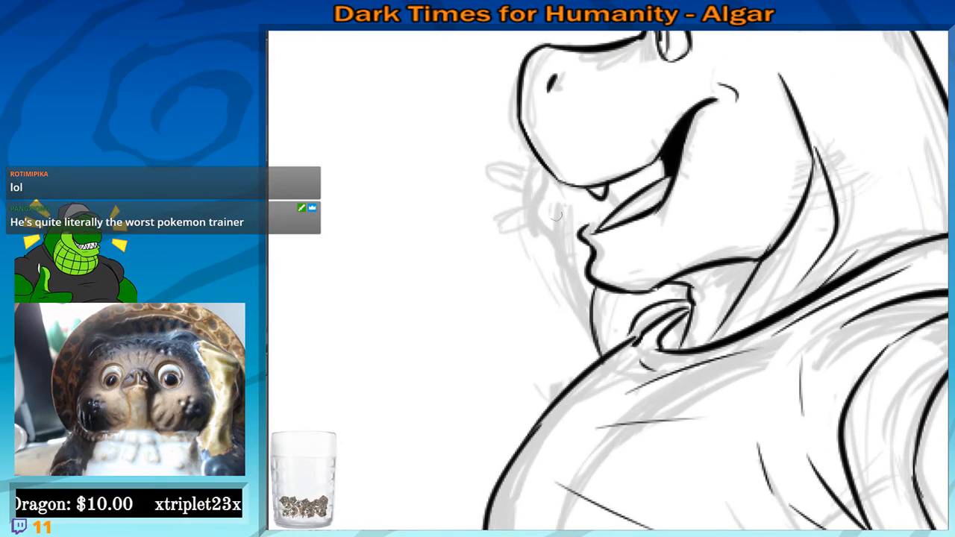
Ink the raised far arm's outer contour and the small wrist line below the snout
{"action": "left_click_drag", "start_coordinate": [532, 212], "coordinate": [565, 281]}
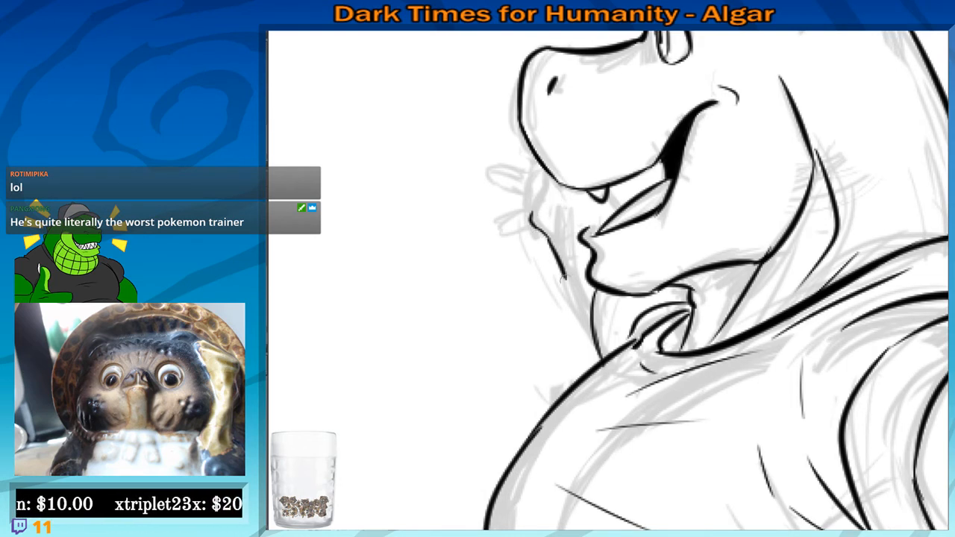
{"action": "left_click_drag", "start_coordinate": [536, 227], "coordinate": [571, 282]}
{"action": "key", "text": "ctrl+z"}
{"action": "key", "text": "ctrl+z"}
{"action": "mouse_move", "coordinate": [543, 230]}
{"action": "left_mouse_down"}
{"action": "mouse_move", "coordinate": [594, 314]}
{"action": "mouse_move", "coordinate": [569, 274]}
{"action": "left_mouse_up"}
{"action": "mouse_move", "coordinate": [548, 187]}
{"action": "left_mouse_down"}
{"action": "mouse_move", "coordinate": [576, 217]}
{"action": "mouse_move", "coordinate": [561, 243]}
{"action": "left_mouse_up"}
{"action": "key", "text": "ctrl+z"}
{"action": "left_click_drag", "start_coordinate": [573, 203], "coordinate": [562, 240]}
Ink the curved line from the far shoulder up behind the collar to the underside of the jaw
{"action": "mouse_move", "coordinate": [607, 219]}
{"action": "left_mouse_down"}
{"action": "mouse_move", "coordinate": [592, 213]}
{"action": "mouse_move", "coordinate": [652, 261]}
{"action": "left_mouse_up"}
{"action": "key", "text": "ctrl+z"}
{"action": "key", "text": "ctrl+z"}
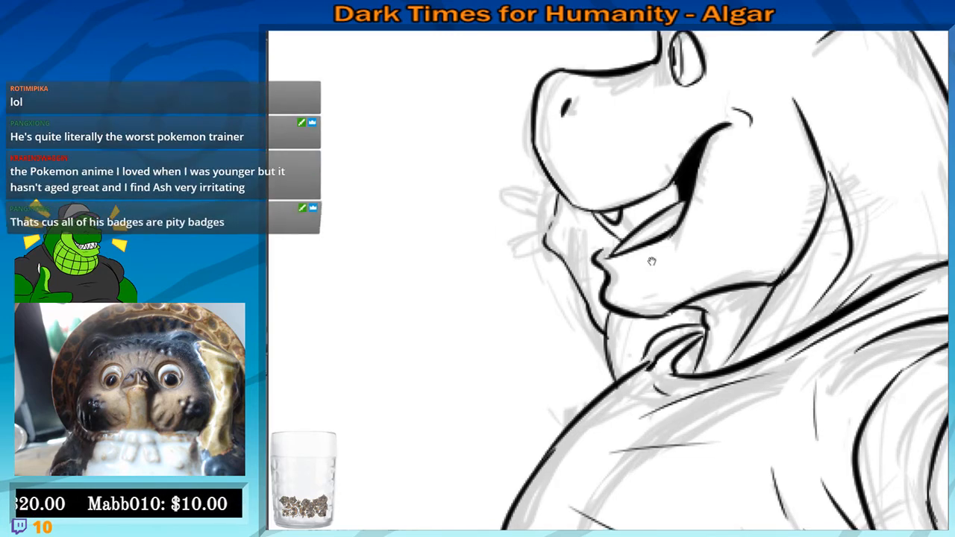
{"action": "mouse_move", "coordinate": [612, 376]}
{"action": "left_mouse_down"}
{"action": "mouse_move", "coordinate": [682, 314]}
{"action": "mouse_move", "coordinate": [665, 319]}
{"action": "left_mouse_up"}
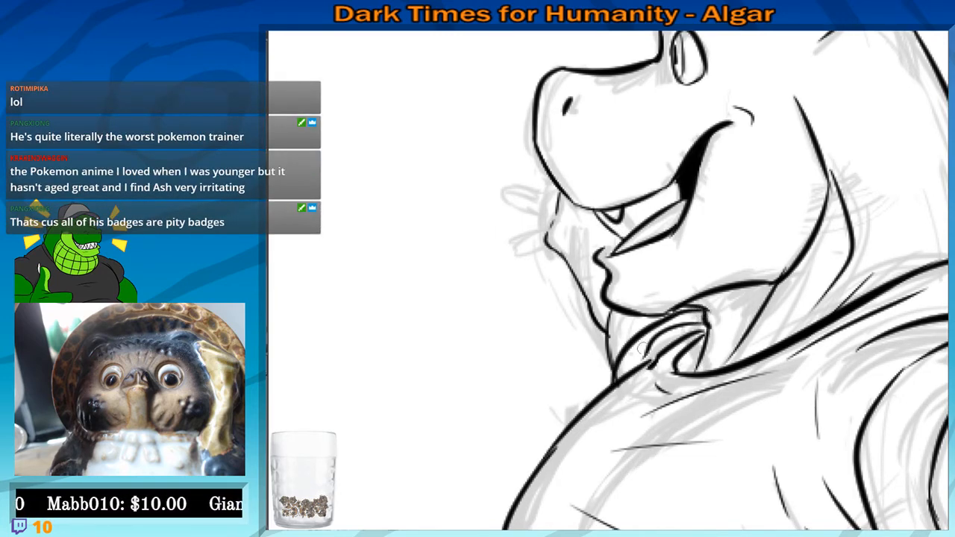
{"action": "left_click_drag", "start_coordinate": [644, 360], "coordinate": [662, 322]}
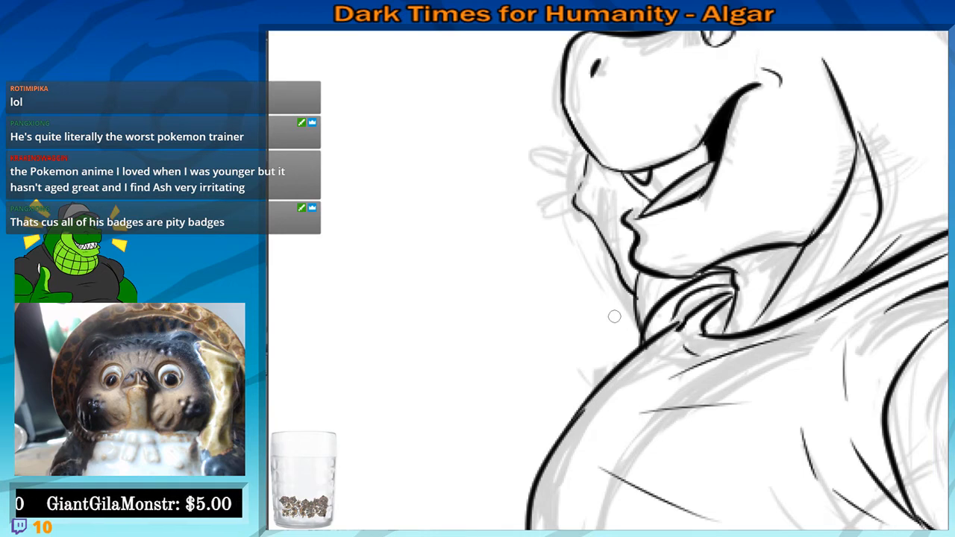
Ink the lowest finger of the raised far hand beside the snout
{"action": "left_click_drag", "start_coordinate": [578, 221], "coordinate": [605, 301]}
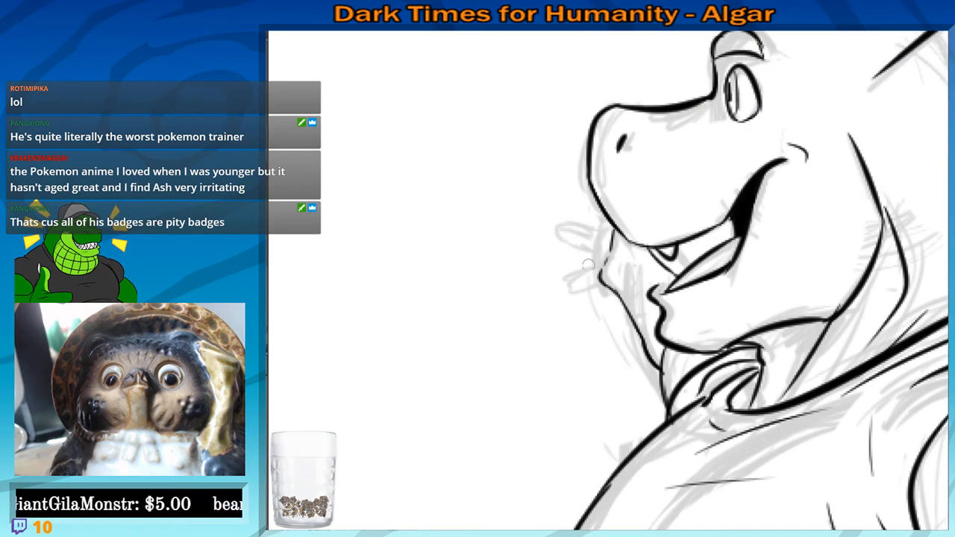
{"action": "left_click_drag", "start_coordinate": [588, 268], "coordinate": [571, 290]}
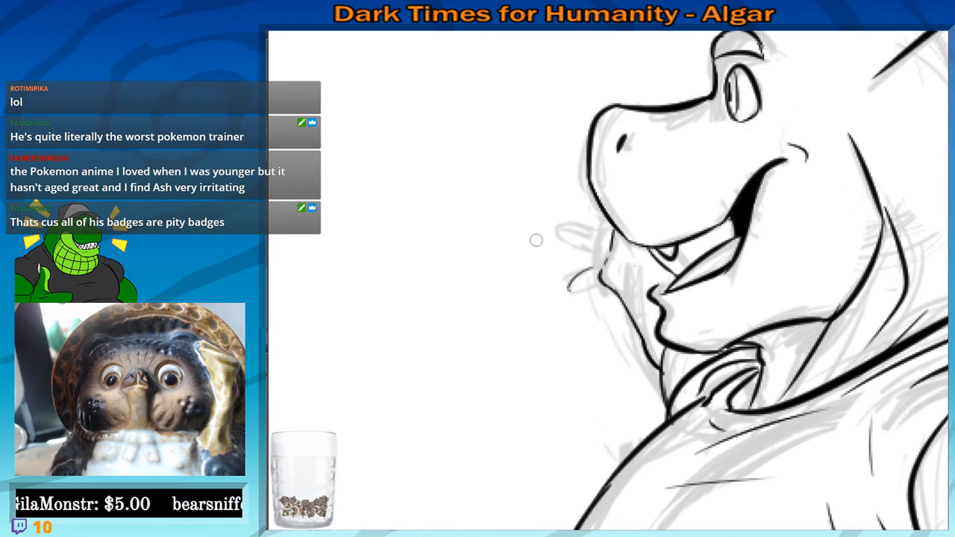
{"action": "scroll", "coordinate": [536, 239], "scroll_direction": "up", "scroll_amount": 2}
{"action": "mouse_move", "coordinate": [615, 280]}
{"action": "left_mouse_down"}
{"action": "mouse_move", "coordinate": [577, 306]}
{"action": "mouse_move", "coordinate": [624, 298]}
{"action": "mouse_move", "coordinate": [563, 270]}
{"action": "mouse_move", "coordinate": [603, 260]}
{"action": "mouse_move", "coordinate": [574, 275]}
{"action": "mouse_move", "coordinate": [562, 268]}
{"action": "mouse_move", "coordinate": [609, 259]}
{"action": "mouse_move", "coordinate": [588, 276]}
{"action": "mouse_move", "coordinate": [563, 276]}
{"action": "mouse_move", "coordinate": [557, 265]}
{"action": "mouse_move", "coordinate": [608, 271]}
{"action": "mouse_move", "coordinate": [557, 270]}
{"action": "left_mouse_up"}
{"action": "key", "text": "ctrl+z"}
{"action": "key", "text": "ctrl+z"}
{"action": "key", "text": "ctrl+z"}
{"action": "key", "text": "ctrl+z"}
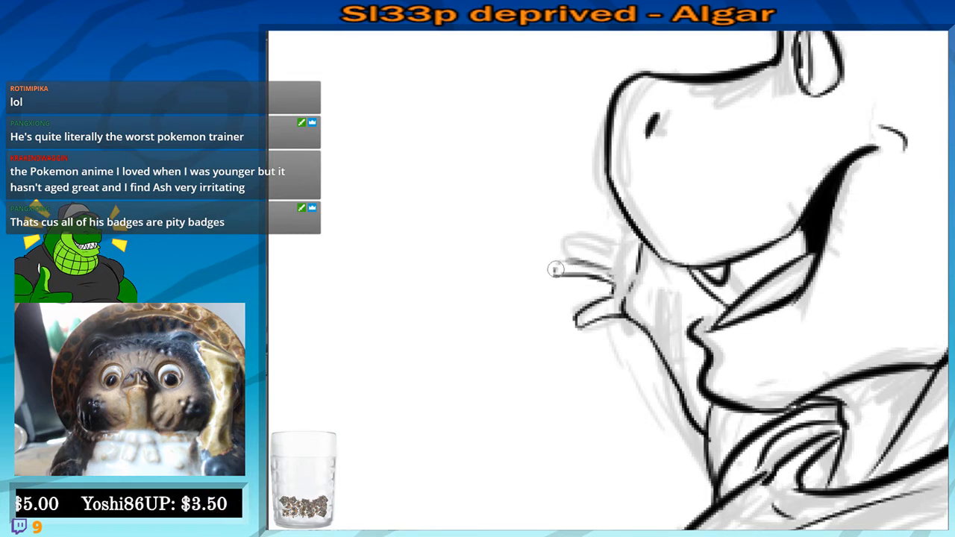
{"action": "key", "text": "ctrl+z"}
{"action": "key", "text": "ctrl+z"}
Ink the middle finger of the raised far hand with its lower edge and pointed tip
{"action": "left_click_drag", "start_coordinate": [617, 291], "coordinate": [582, 305]}
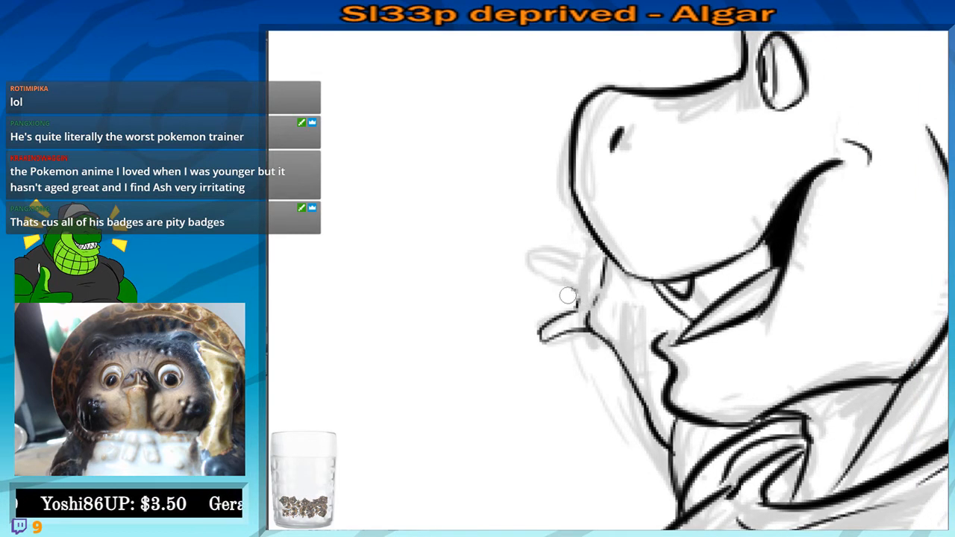
{"action": "mouse_move", "coordinate": [603, 272]}
{"action": "left_mouse_down"}
{"action": "mouse_move", "coordinate": [641, 282]}
{"action": "mouse_move", "coordinate": [670, 272]}
{"action": "left_mouse_up"}
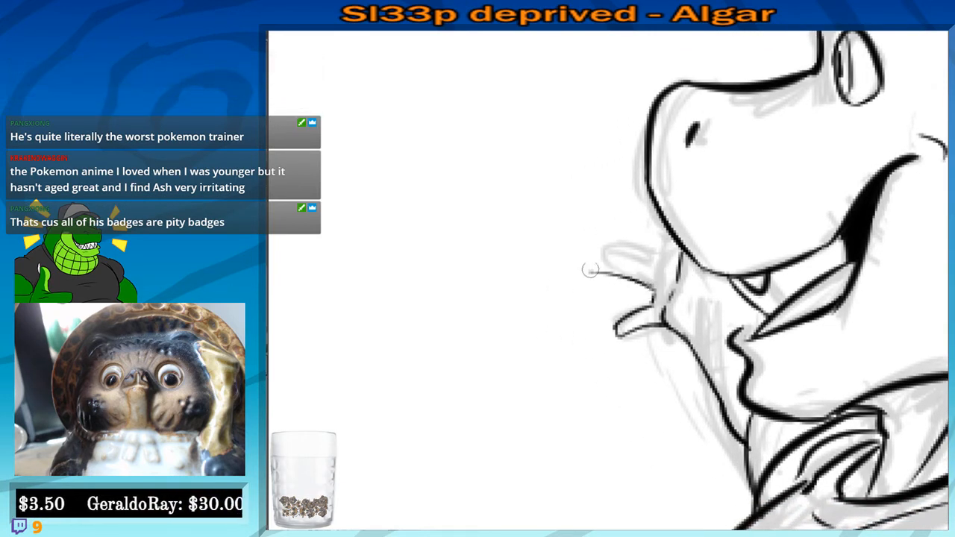
{"action": "mouse_move", "coordinate": [589, 271]}
{"action": "left_mouse_down"}
{"action": "mouse_move", "coordinate": [655, 273]}
{"action": "mouse_move", "coordinate": [604, 260]}
{"action": "mouse_move", "coordinate": [616, 246]}
{"action": "mouse_move", "coordinate": [595, 250]}
{"action": "left_mouse_up"}
{"action": "left_click_drag", "start_coordinate": [664, 247], "coordinate": [626, 270]}
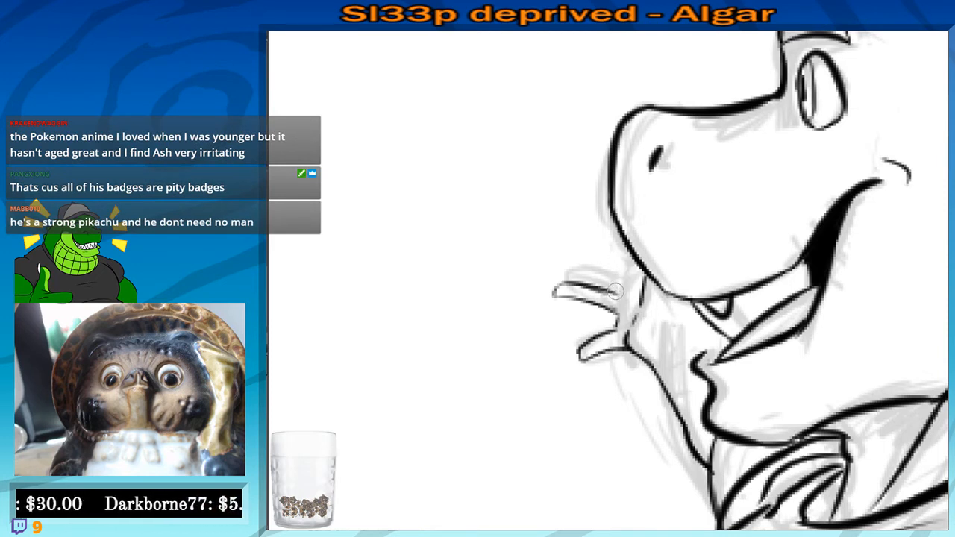
Ink the uppermost finger of the raised far hand up to where it meets the snout
{"action": "mouse_move", "coordinate": [617, 288]}
{"action": "left_mouse_down"}
{"action": "mouse_move", "coordinate": [585, 240]}
{"action": "mouse_move", "coordinate": [597, 238]}
{"action": "mouse_move", "coordinate": [627, 263]}
{"action": "left_mouse_up"}
{"action": "left_click_drag", "start_coordinate": [636, 314], "coordinate": [628, 307]}
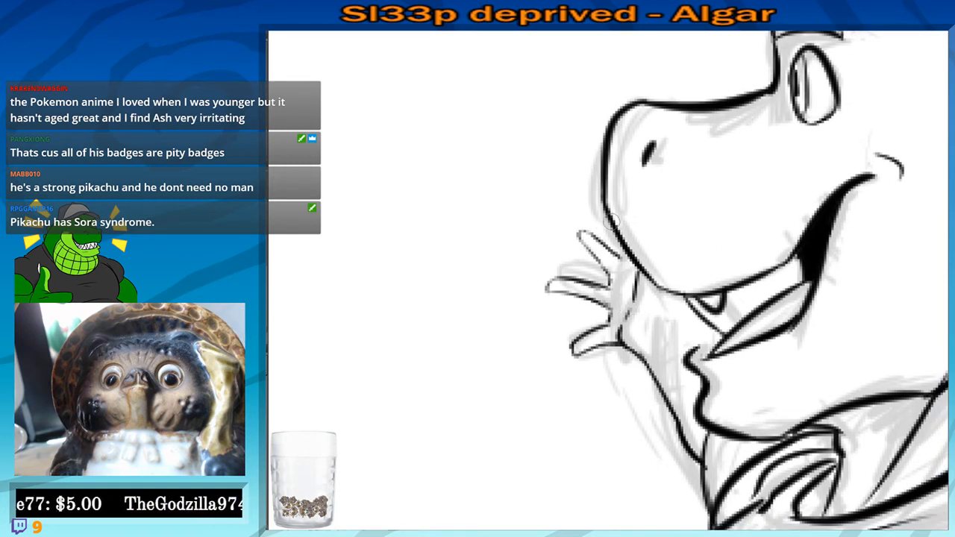
{"action": "mouse_move", "coordinate": [592, 253]}
{"action": "left_mouse_down"}
{"action": "mouse_move", "coordinate": [609, 284]}
{"action": "mouse_move", "coordinate": [625, 250]}
{"action": "left_mouse_up"}
{"action": "left_click_drag", "start_coordinate": [625, 301], "coordinate": [624, 297]}
{"action": "mouse_move", "coordinate": [547, 288]}
{"action": "left_mouse_down"}
{"action": "mouse_move", "coordinate": [588, 292]}
{"action": "mouse_move", "coordinate": [592, 308]}
{"action": "mouse_move", "coordinate": [596, 298]}
{"action": "mouse_move", "coordinate": [583, 292]}
{"action": "left_mouse_up"}
{"action": "key", "text": "ctrl+z"}
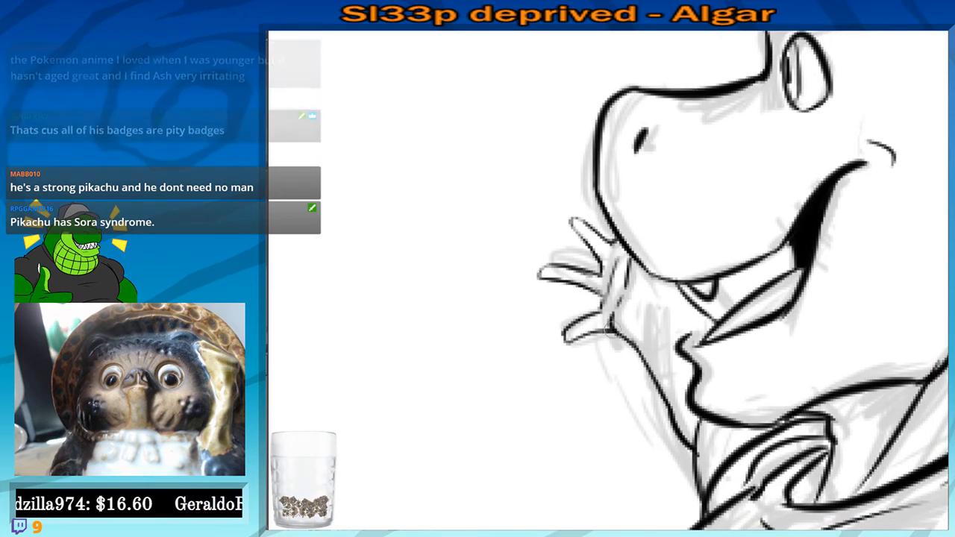
Examine the inked raised hand up close and within the whole figure
{"action": "left_click_drag", "start_coordinate": [659, 292], "coordinate": [639, 306]}
{"action": "scroll", "coordinate": [583, 264], "scroll_direction": "down", "scroll_amount": 1}
{"action": "scroll", "coordinate": [583, 265], "scroll_direction": "down", "scroll_amount": 3}
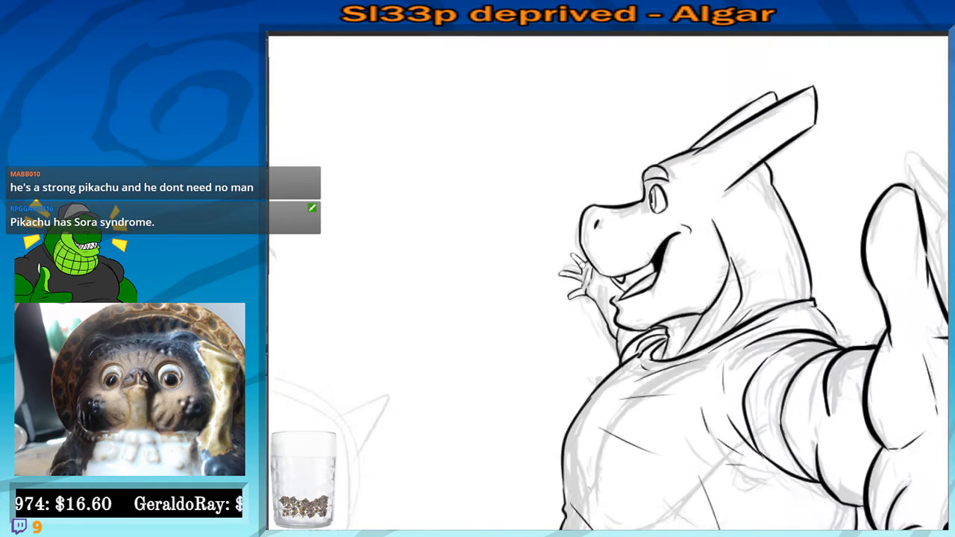
{"action": "left_click_drag", "start_coordinate": [642, 356], "coordinate": [652, 286]}
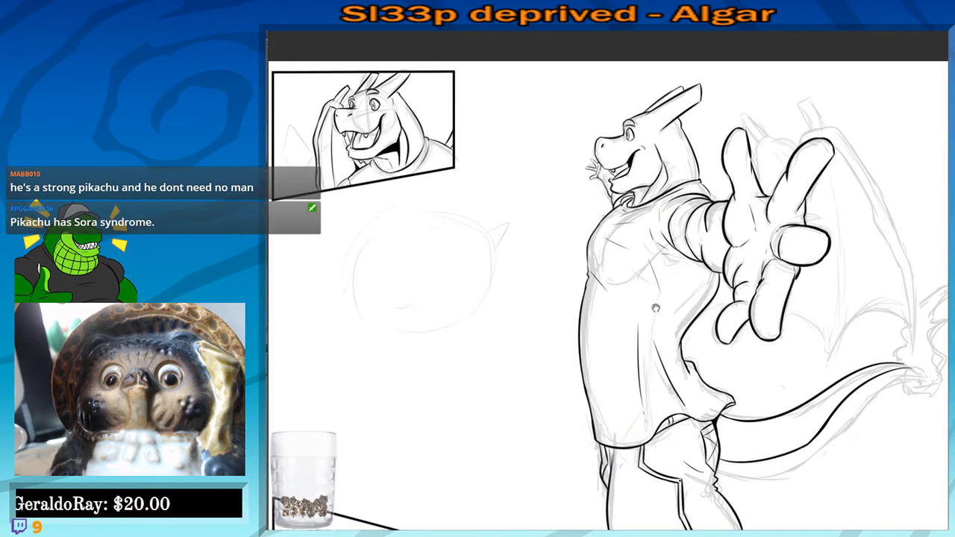
{"action": "left_click_drag", "start_coordinate": [651, 258], "coordinate": [652, 294]}
{"action": "scroll", "coordinate": [609, 252], "scroll_direction": "up", "scroll_amount": 2}
{"action": "scroll", "coordinate": [550, 245], "scroll_direction": "up", "scroll_amount": 6}
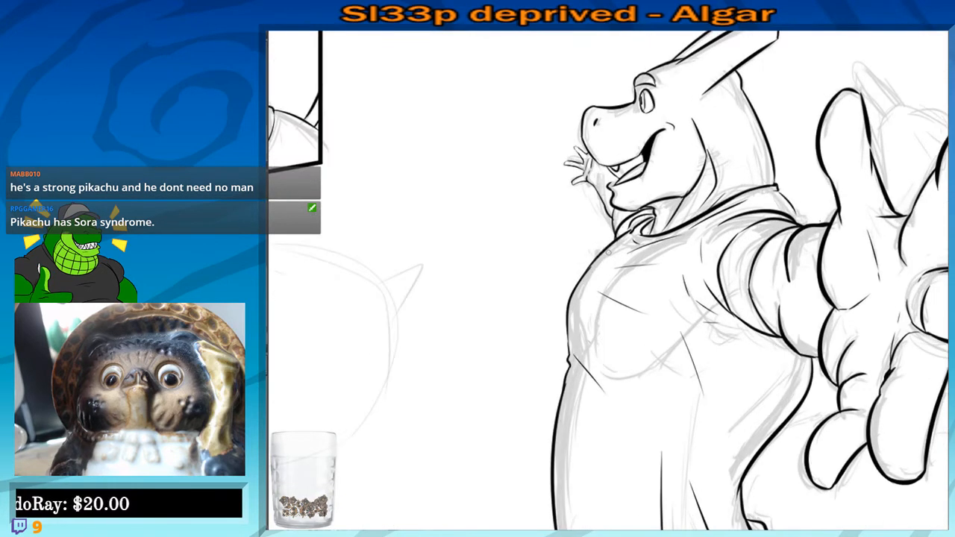
Touch up the tip of the raised far hand's uppermost finger and ink the short line at the base of its fingers
{"action": "left_click_drag", "start_coordinate": [550, 246], "coordinate": [555, 288]}
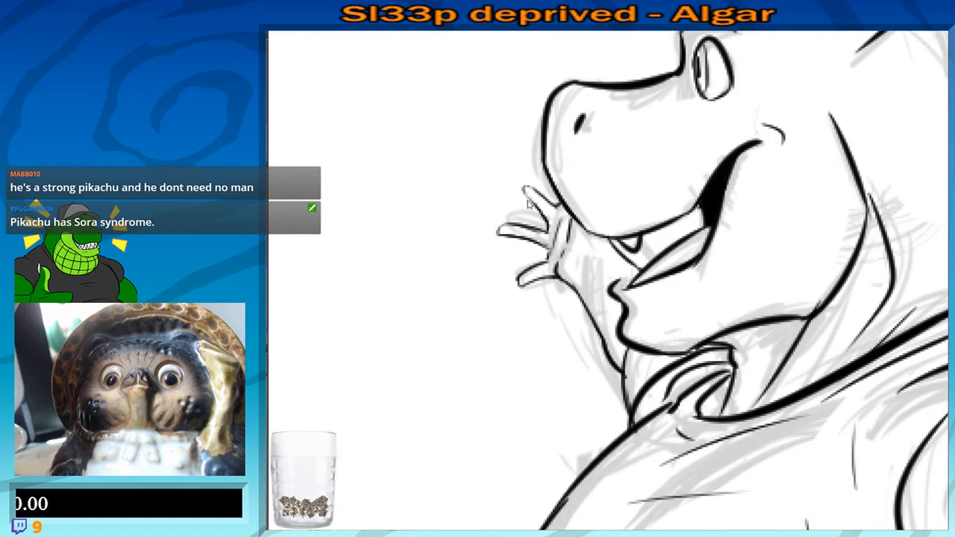
{"action": "left_click_drag", "start_coordinate": [524, 184], "coordinate": [553, 210]}
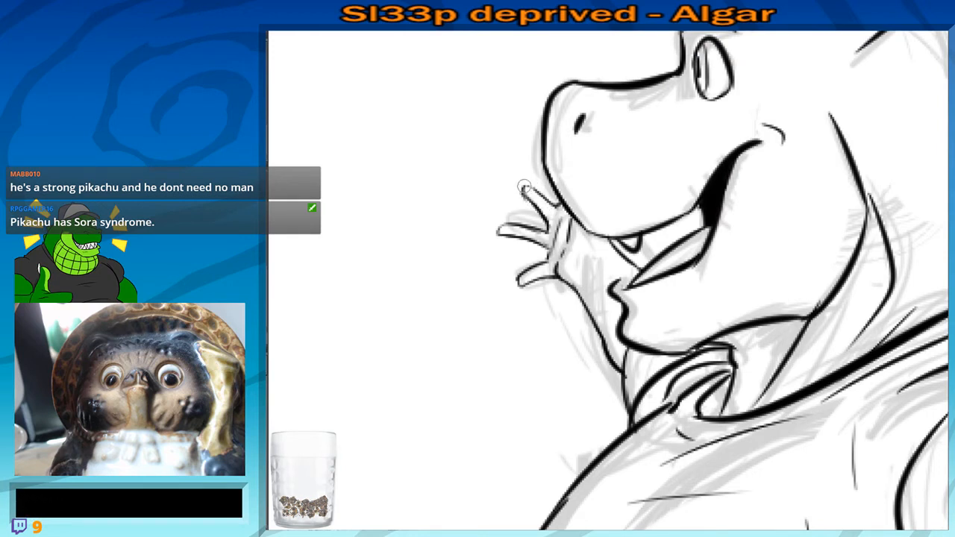
{"action": "mouse_move", "coordinate": [524, 184]}
{"action": "left_mouse_down"}
{"action": "mouse_move", "coordinate": [561, 207]}
{"action": "mouse_move", "coordinate": [564, 197]}
{"action": "mouse_move", "coordinate": [524, 185]}
{"action": "left_mouse_up"}
{"action": "mouse_move", "coordinate": [540, 222]}
{"action": "left_mouse_down"}
{"action": "mouse_move", "coordinate": [537, 214]}
{"action": "mouse_move", "coordinate": [542, 227]}
{"action": "mouse_move", "coordinate": [557, 227]}
{"action": "left_mouse_up"}
{"action": "left_click_drag", "start_coordinate": [441, 166], "coordinate": [439, 152]}
{"action": "scroll", "coordinate": [440, 152], "scroll_direction": "down", "scroll_amount": 1}
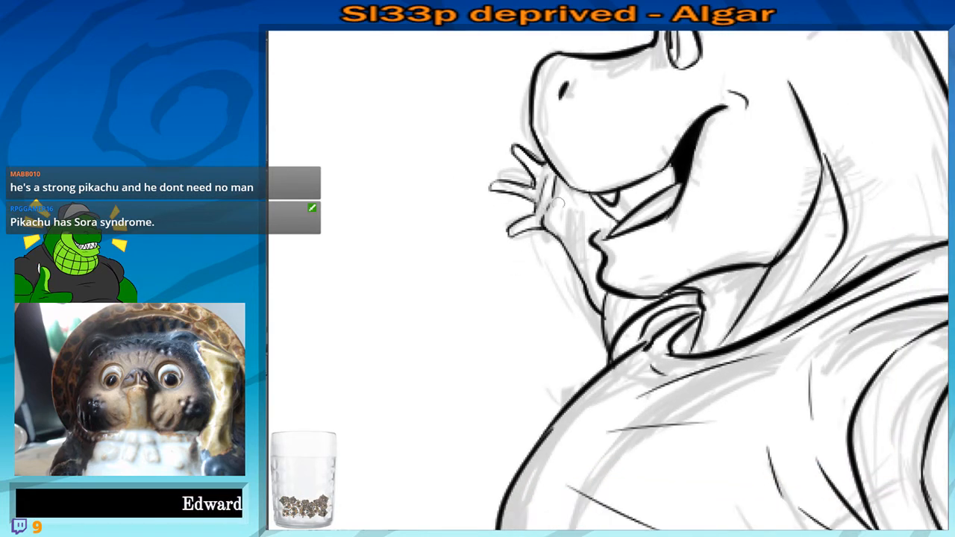
Examine the whole figure and the uninked wing sketch behind the outstretched hand
{"action": "mouse_move", "coordinate": [524, 217]}
{"action": "left_mouse_down"}
{"action": "mouse_move", "coordinate": [504, 244]}
{"action": "mouse_move", "coordinate": [528, 224]}
{"action": "mouse_move", "coordinate": [538, 235]}
{"action": "mouse_move", "coordinate": [532, 212]}
{"action": "mouse_move", "coordinate": [506, 223]}
{"action": "mouse_move", "coordinate": [535, 222]}
{"action": "mouse_move", "coordinate": [577, 251]}
{"action": "mouse_move", "coordinate": [560, 271]}
{"action": "left_mouse_up"}
{"action": "scroll", "coordinate": [488, 223], "scroll_direction": "down", "scroll_amount": 10}
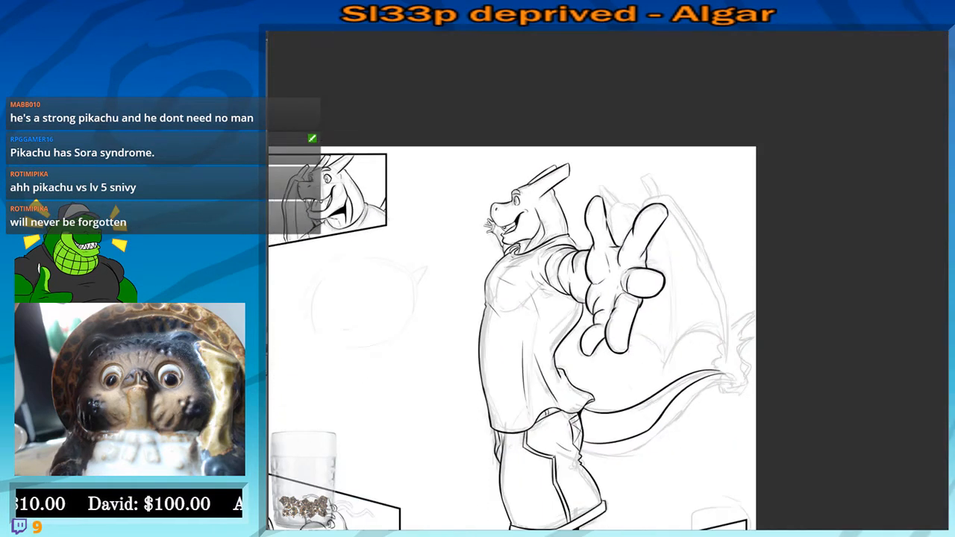
{"action": "mouse_move", "coordinate": [493, 298]}
{"action": "left_mouse_down"}
{"action": "mouse_move", "coordinate": [506, 216]}
{"action": "mouse_move", "coordinate": [477, 208]}
{"action": "left_mouse_up"}
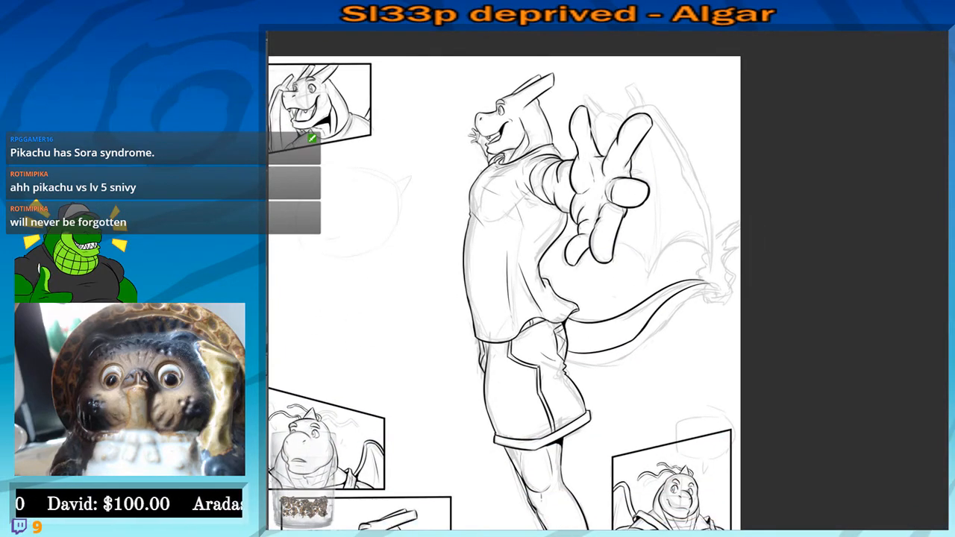
{"action": "scroll", "coordinate": [546, 148], "scroll_direction": "up", "scroll_amount": 2}
{"action": "left_click_drag", "start_coordinate": [546, 147], "coordinate": [521, 223]}
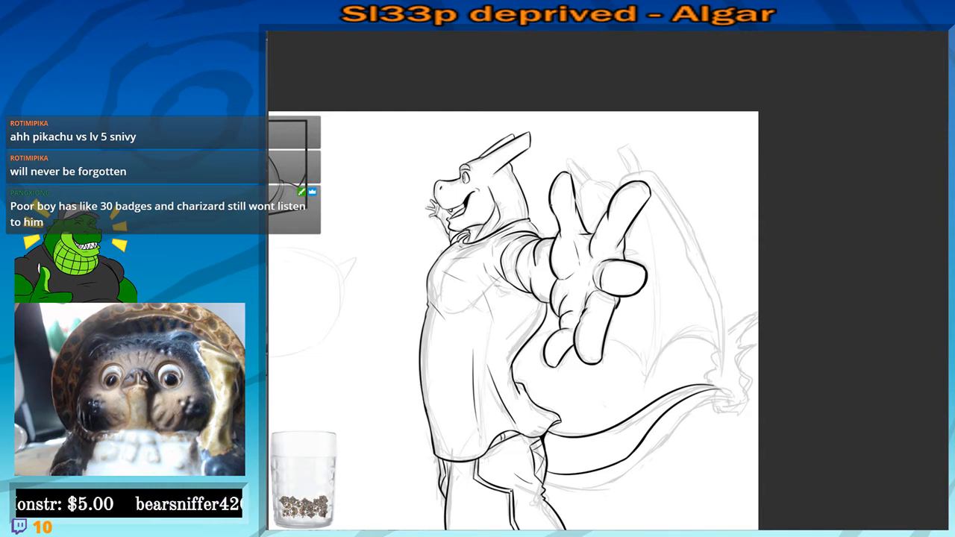
{"action": "mouse_move", "coordinate": [545, 225]}
{"action": "left_mouse_down"}
{"action": "mouse_move", "coordinate": [558, 218]}
{"action": "mouse_move", "coordinate": [542, 200]}
{"action": "mouse_move", "coordinate": [532, 209]}
{"action": "left_mouse_up"}
{"action": "scroll", "coordinate": [548, 195], "scroll_direction": "up", "scroll_amount": 3}
{"action": "scroll", "coordinate": [539, 205], "scroll_direction": "up", "scroll_amount": 2}
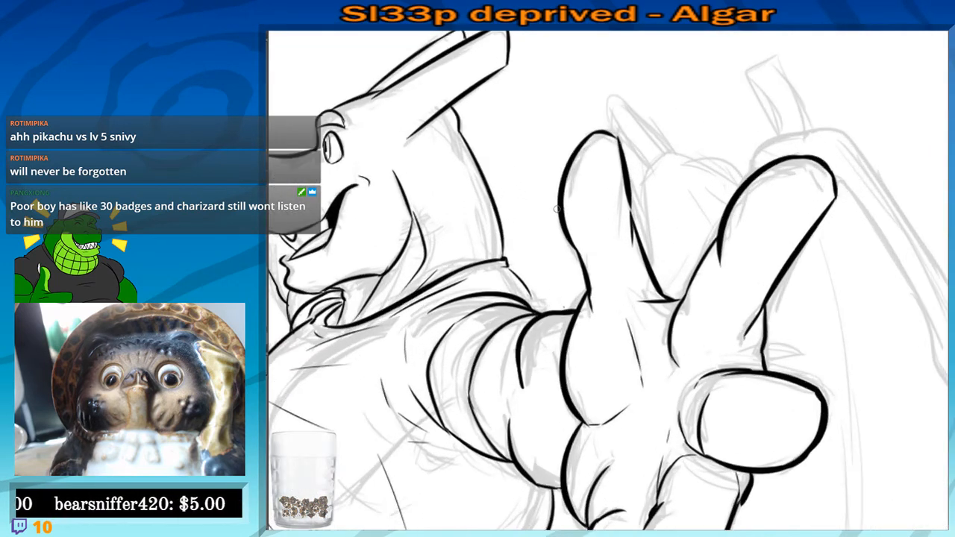
Ink the curved wing joint above the outstretched finger and the small bump between the near shoulder and the hand
{"action": "left_click_drag", "start_coordinate": [741, 243], "coordinate": [686, 298]}
{"action": "left_click_drag", "start_coordinate": [719, 189], "coordinate": [633, 288]}
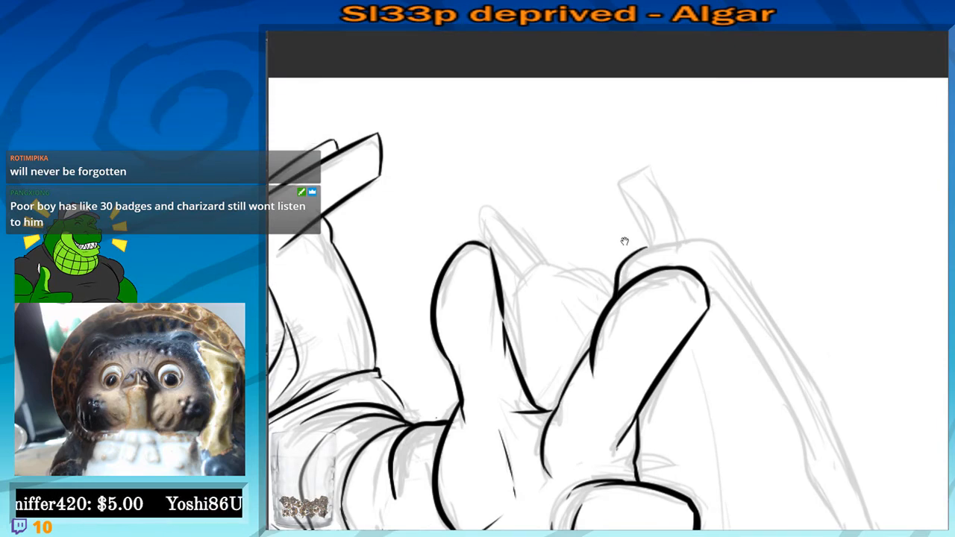
{"action": "left_click_drag", "start_coordinate": [459, 369], "coordinate": [670, 207]}
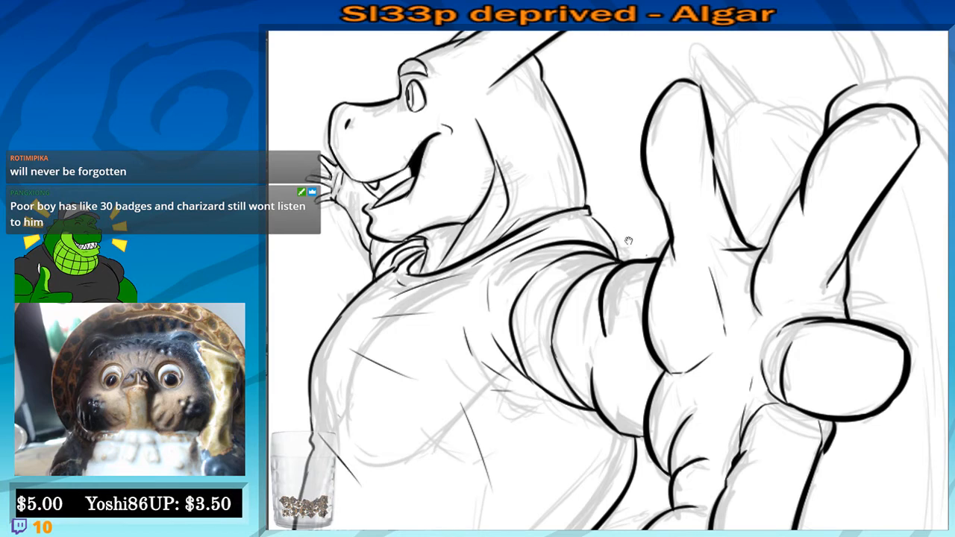
{"action": "left_click_drag", "start_coordinate": [699, 253], "coordinate": [619, 267]}
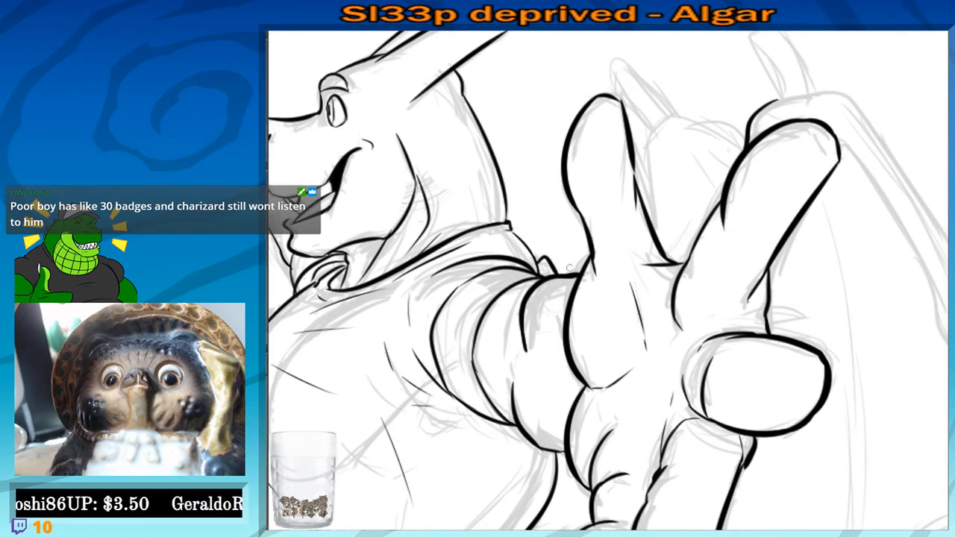
Ink the claw standing on the near wing's joint and the start of the wing arm's upper edge
{"action": "left_click_drag", "start_coordinate": [747, 195], "coordinate": [611, 340]}
{"action": "mouse_move", "coordinate": [639, 244]}
{"action": "left_mouse_down"}
{"action": "mouse_move", "coordinate": [600, 167]}
{"action": "mouse_move", "coordinate": [634, 155]}
{"action": "mouse_move", "coordinate": [680, 238]}
{"action": "mouse_move", "coordinate": [661, 214]}
{"action": "left_mouse_up"}
{"action": "key", "text": "ctrl+z"}
{"action": "mouse_move", "coordinate": [664, 177]}
{"action": "left_mouse_down"}
{"action": "mouse_move", "coordinate": [604, 87]}
{"action": "mouse_move", "coordinate": [620, 119]}
{"action": "mouse_move", "coordinate": [648, 129]}
{"action": "left_mouse_up"}
{"action": "mouse_move", "coordinate": [653, 155]}
{"action": "left_mouse_down"}
{"action": "mouse_move", "coordinate": [588, 125]}
{"action": "mouse_move", "coordinate": [737, 381]}
{"action": "mouse_move", "coordinate": [709, 387]}
{"action": "left_mouse_up"}
{"action": "key", "text": "ctrl+z"}
Ink the upper section of the wing arm's outer edge from the joint down to the bend
{"action": "left_click_drag", "start_coordinate": [567, 94], "coordinate": [652, 245]}
{"action": "key", "text": "ctrl+z"}
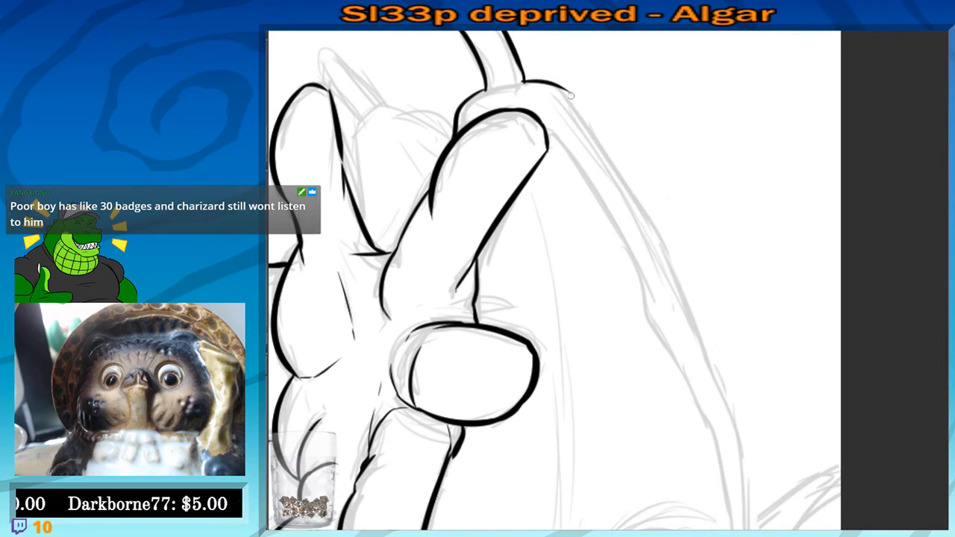
{"action": "left_click_drag", "start_coordinate": [568, 91], "coordinate": [679, 328]}
{"action": "key", "text": "ctrl+z"}
{"action": "left_click_drag", "start_coordinate": [566, 90], "coordinate": [683, 329]}
{"action": "left_click_drag", "start_coordinate": [655, 261], "coordinate": [623, 198]}
Ink the lower section of the wing arm's outer edge from the bend down to its tip near the tail
{"action": "mouse_move", "coordinate": [638, 230]}
{"action": "left_mouse_down"}
{"action": "mouse_move", "coordinate": [707, 366]}
{"action": "mouse_move", "coordinate": [722, 457]}
{"action": "left_mouse_up"}
{"action": "mouse_move", "coordinate": [722, 425]}
{"action": "left_mouse_down"}
{"action": "mouse_move", "coordinate": [694, 289]}
{"action": "mouse_move", "coordinate": [696, 331]}
{"action": "left_mouse_up"}
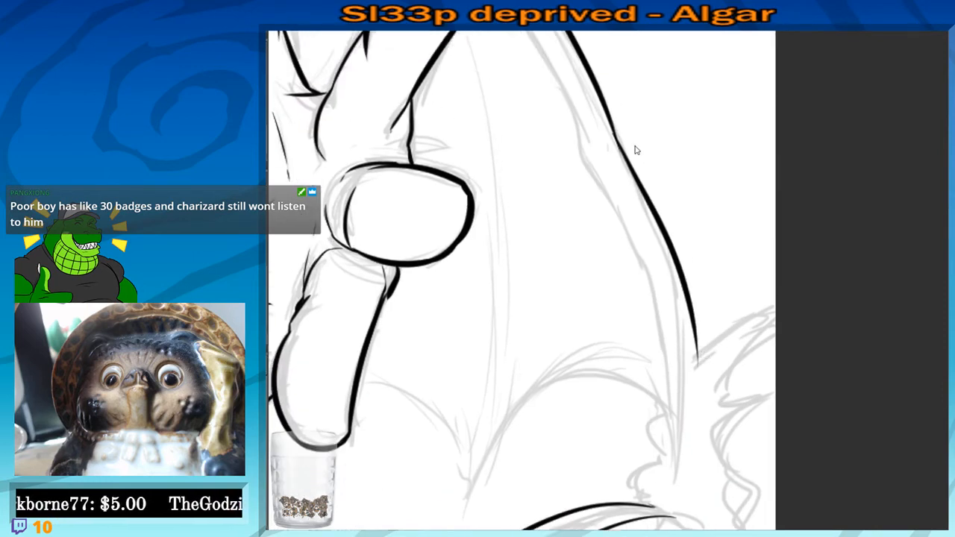
{"action": "key", "text": "ctrl+z"}
{"action": "mouse_move", "coordinate": [609, 124]}
{"action": "left_mouse_down"}
{"action": "mouse_move", "coordinate": [658, 214]}
{"action": "mouse_move", "coordinate": [677, 480]}
{"action": "left_mouse_up"}
{"action": "left_click_drag", "start_coordinate": [653, 356], "coordinate": [680, 439]}
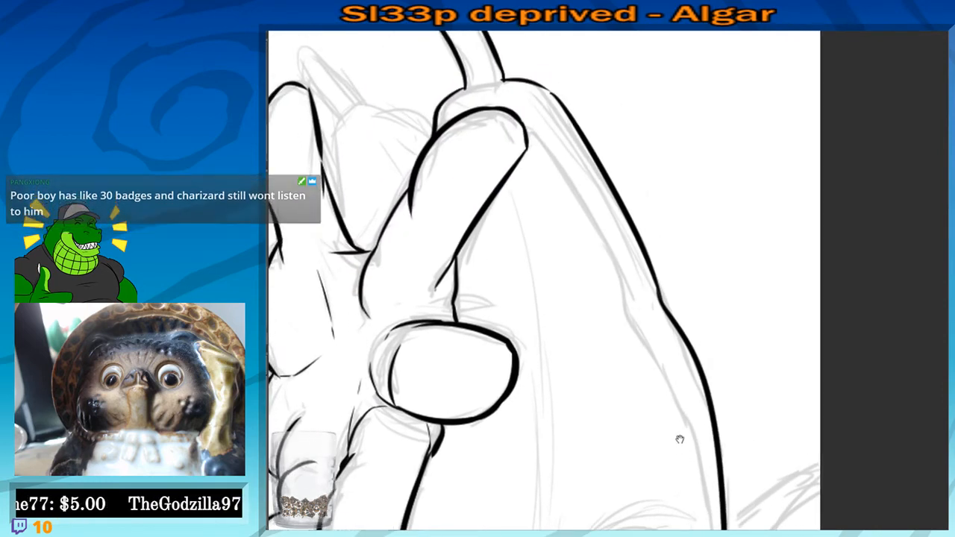
{"action": "key", "text": "ctrl+z"}
{"action": "left_click_drag", "start_coordinate": [681, 354], "coordinate": [623, 215]}
{"action": "mouse_move", "coordinate": [603, 154]}
{"action": "left_mouse_down"}
{"action": "mouse_move", "coordinate": [643, 229]}
{"action": "mouse_move", "coordinate": [675, 517]}
{"action": "left_mouse_up"}
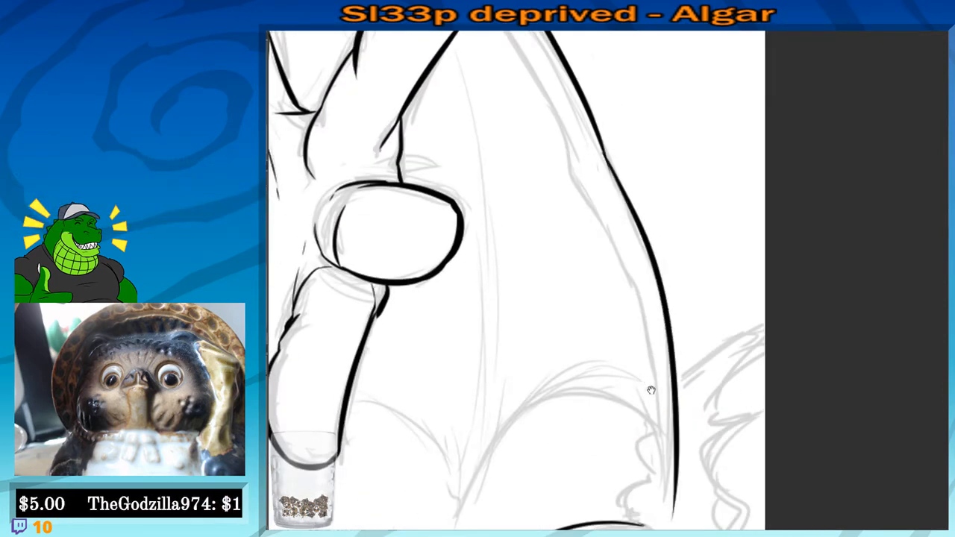
Ink the upper section of the wing arm's inner edge from the fingertip down to the bend
{"action": "left_click_drag", "start_coordinate": [590, 292], "coordinate": [622, 422]}
{"action": "left_click_drag", "start_coordinate": [569, 226], "coordinate": [605, 291]}
{"action": "mouse_move", "coordinate": [568, 152]}
{"action": "left_mouse_down"}
{"action": "mouse_move", "coordinate": [560, 146]}
{"action": "mouse_move", "coordinate": [540, 175]}
{"action": "left_mouse_up"}
{"action": "mouse_move", "coordinate": [546, 189]}
{"action": "left_mouse_down"}
{"action": "mouse_move", "coordinate": [536, 174]}
{"action": "mouse_move", "coordinate": [636, 366]}
{"action": "left_mouse_up"}
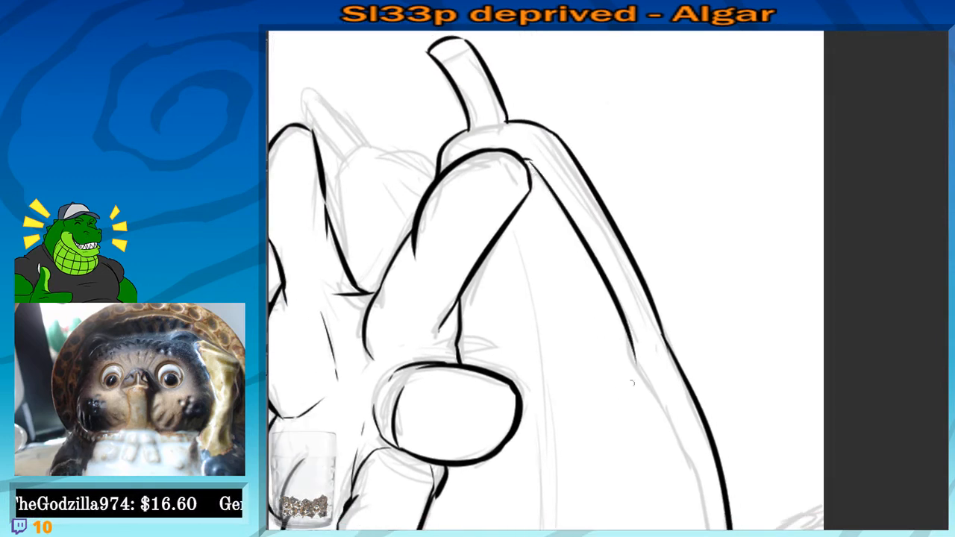
{"action": "left_click_drag", "start_coordinate": [565, 232], "coordinate": [527, 187]}
{"action": "key", "text": "ctrl+z"}
Ink the lower section of the wing arm's inner edge, tapering it to meet the outer edge at the tip
{"action": "mouse_move", "coordinate": [492, 111]}
{"action": "left_mouse_down"}
{"action": "mouse_move", "coordinate": [588, 287]}
{"action": "mouse_move", "coordinate": [551, 186]}
{"action": "mouse_move", "coordinate": [591, 292]}
{"action": "mouse_move", "coordinate": [560, 205]}
{"action": "mouse_move", "coordinate": [629, 464]}
{"action": "left_mouse_up"}
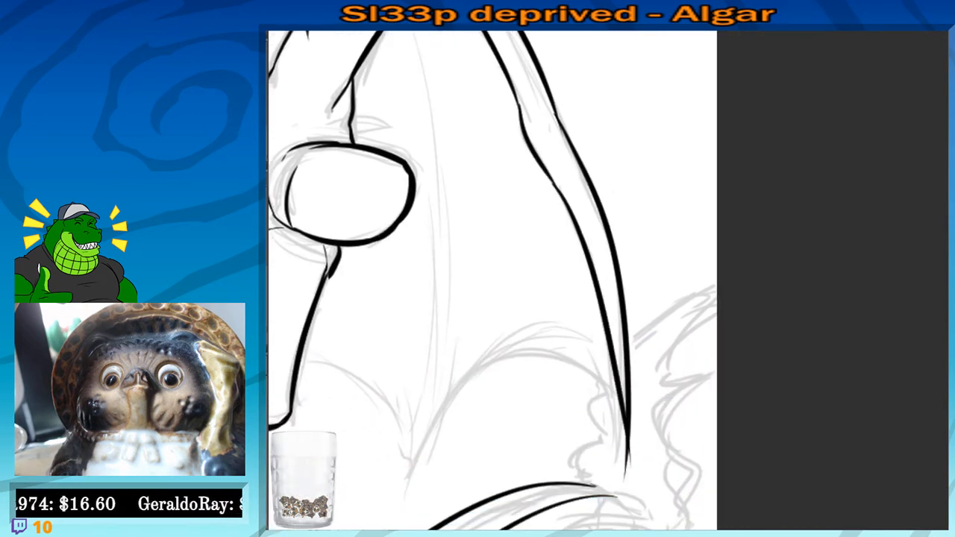
{"action": "key", "text": "ctrl+z"}
{"action": "mouse_move", "coordinate": [572, 203]}
{"action": "left_mouse_down"}
{"action": "mouse_move", "coordinate": [568, 192]}
{"action": "mouse_move", "coordinate": [616, 467]}
{"action": "left_mouse_up"}
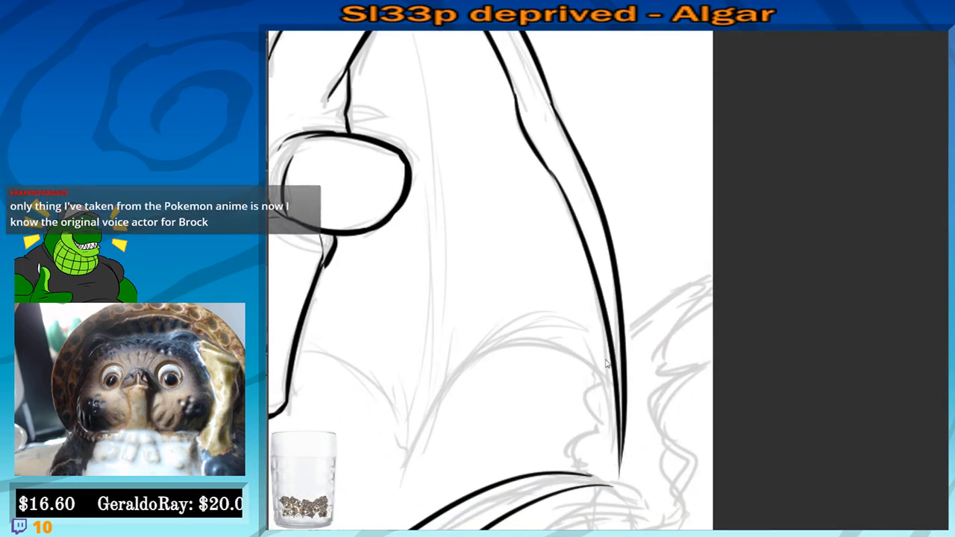
{"action": "key", "text": "ctrl+z"}
{"action": "left_click_drag", "start_coordinate": [552, 174], "coordinate": [616, 408]}
{"action": "key", "text": "ctrl+z"}
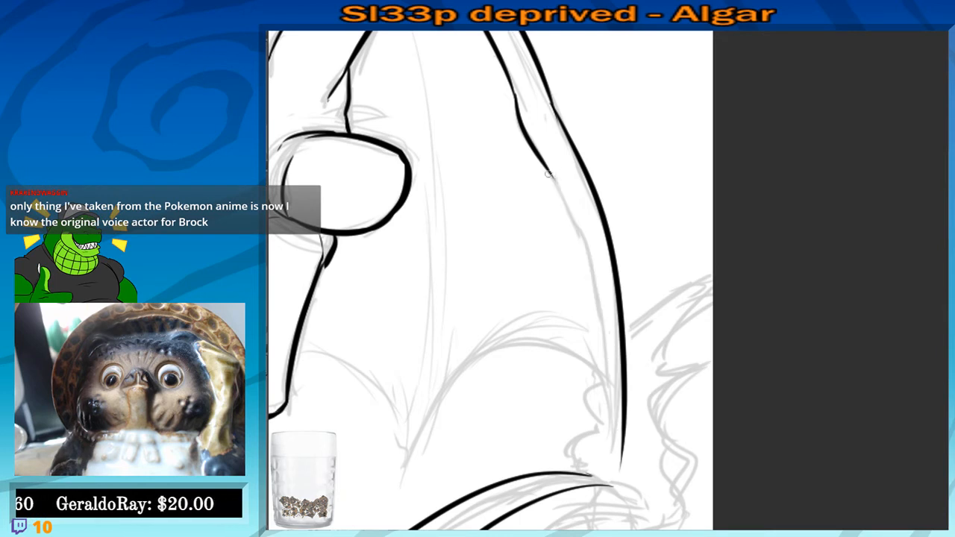
{"action": "left_click_drag", "start_coordinate": [550, 174], "coordinate": [609, 438]}
{"action": "left_click_drag", "start_coordinate": [577, 229], "coordinate": [574, 214]}
{"action": "key", "text": "ctrl+z"}
{"action": "left_click_drag", "start_coordinate": [546, 157], "coordinate": [617, 453]}
{"action": "left_click_drag", "start_coordinate": [598, 411], "coordinate": [626, 370]}
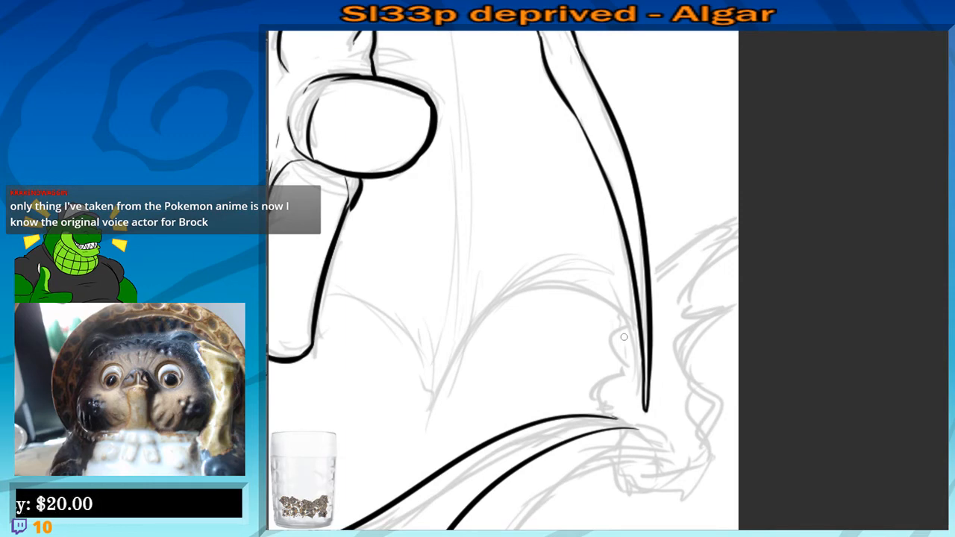
Ink the long thin rib line down the wing membrane from behind the outstretched finger
{"action": "left_click_drag", "start_coordinate": [537, 268], "coordinate": [680, 336]}
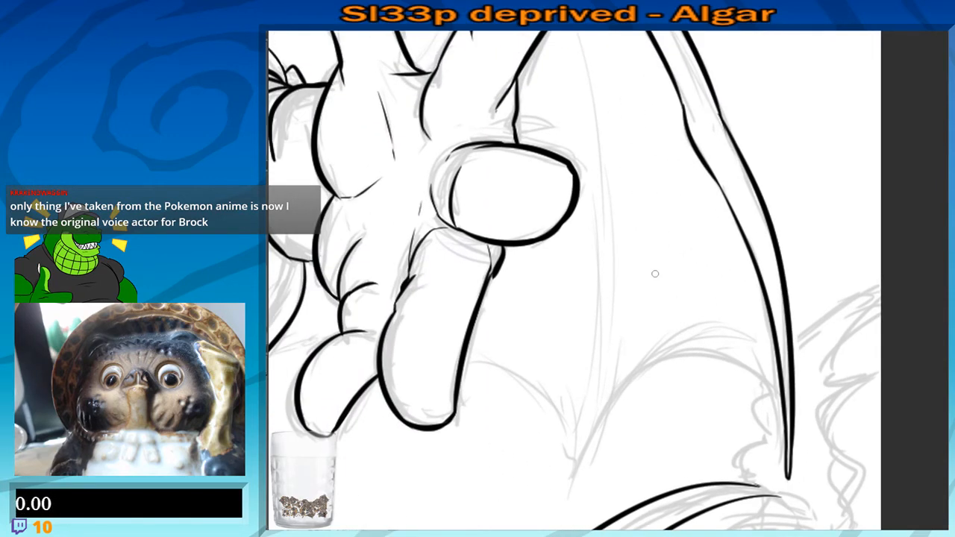
{"action": "scroll", "coordinate": [656, 274], "scroll_direction": "down", "scroll_amount": 2}
{"action": "left_click_drag", "start_coordinate": [526, 222], "coordinate": [602, 210]}
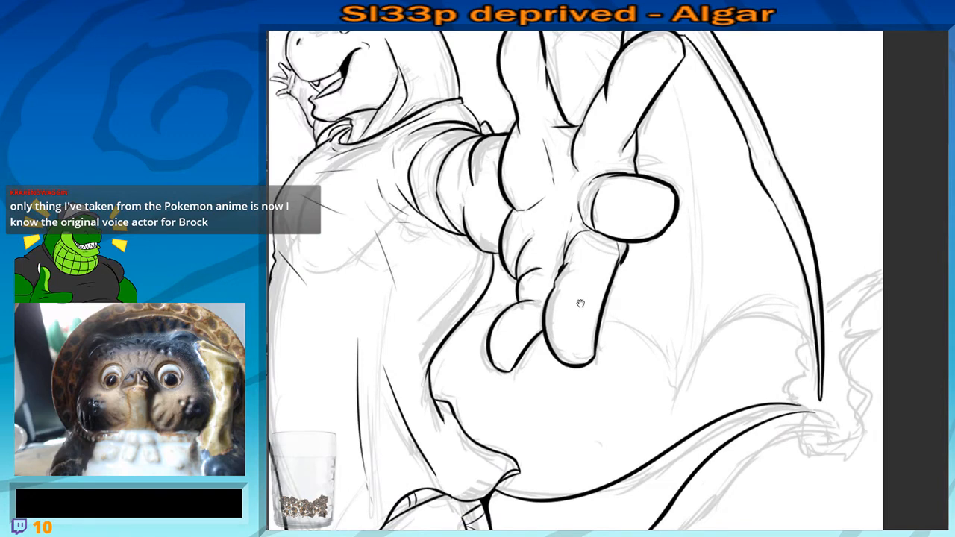
{"action": "left_click_drag", "start_coordinate": [585, 306], "coordinate": [598, 323]}
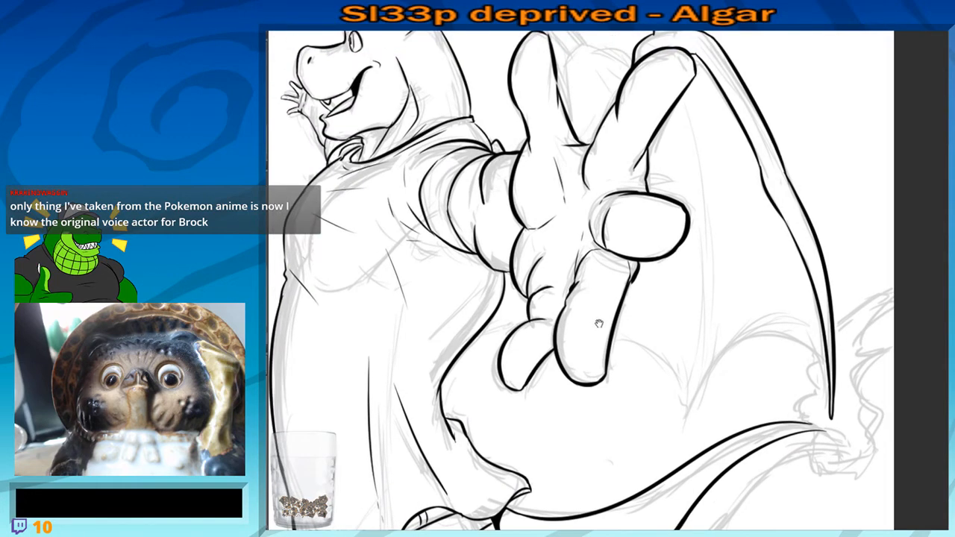
{"action": "mouse_move", "coordinate": [618, 291]}
{"action": "left_mouse_down"}
{"action": "mouse_move", "coordinate": [585, 293]}
{"action": "mouse_move", "coordinate": [576, 403]}
{"action": "left_mouse_up"}
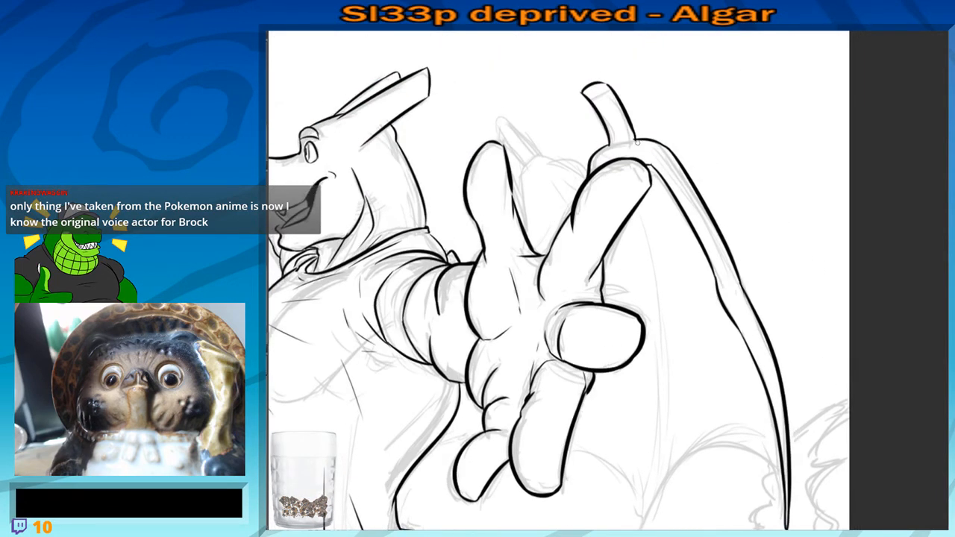
{"action": "left_click_drag", "start_coordinate": [630, 253], "coordinate": [633, 190]}
{"action": "mouse_move", "coordinate": [634, 148]}
{"action": "left_mouse_down"}
{"action": "mouse_move", "coordinate": [652, 345]}
{"action": "mouse_move", "coordinate": [633, 494]}
{"action": "mouse_move", "coordinate": [628, 442]}
{"action": "mouse_move", "coordinate": [700, 457]}
{"action": "left_mouse_up"}
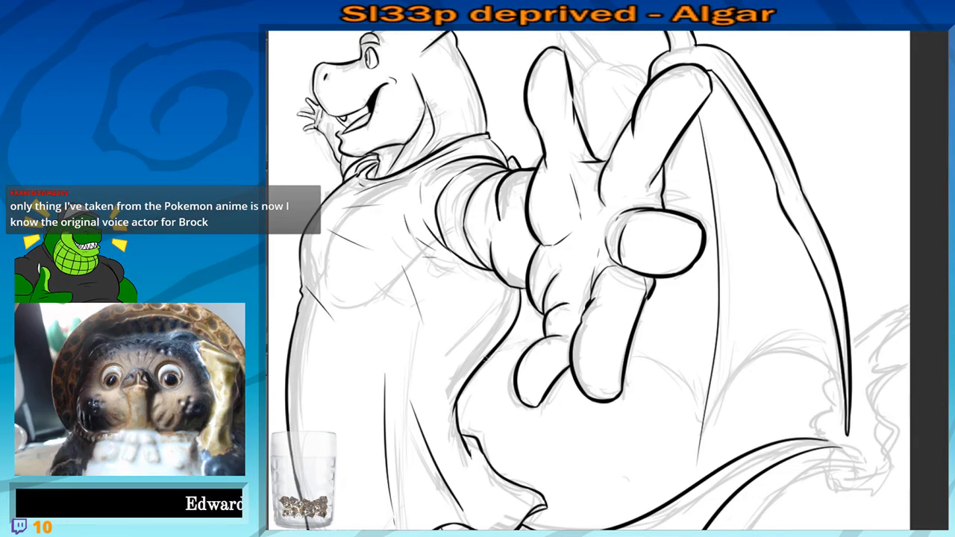
Ink the curved lower edge of the wing membrane from behind the torso and fingers to the bottom of the rib
{"action": "left_click_drag", "start_coordinate": [542, 355], "coordinate": [486, 300]}
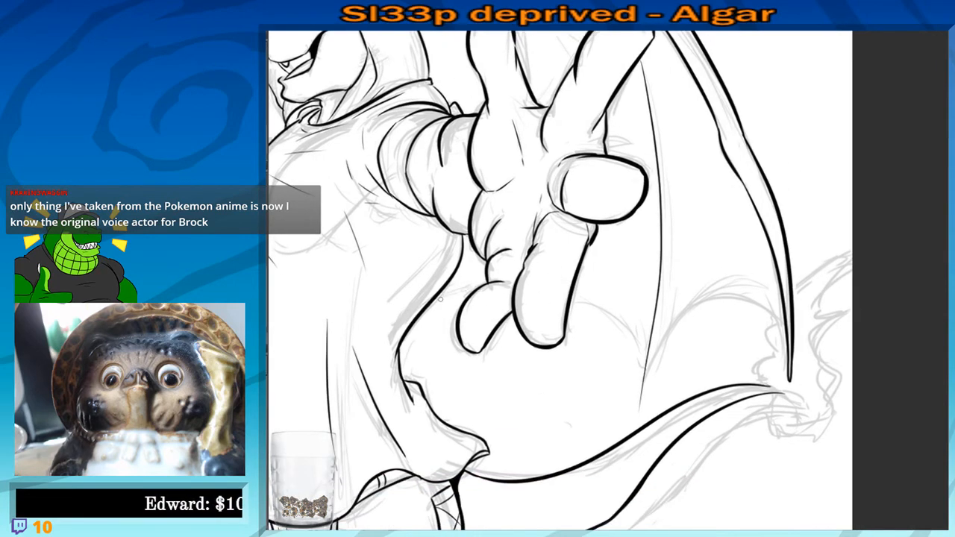
{"action": "mouse_move", "coordinate": [579, 306]}
{"action": "left_mouse_down"}
{"action": "mouse_move", "coordinate": [560, 368]}
{"action": "mouse_move", "coordinate": [529, 287]}
{"action": "mouse_move", "coordinate": [591, 354]}
{"action": "left_mouse_up"}
{"action": "key", "text": "ctrl+z"}
{"action": "left_click_drag", "start_coordinate": [521, 266], "coordinate": [593, 372]}
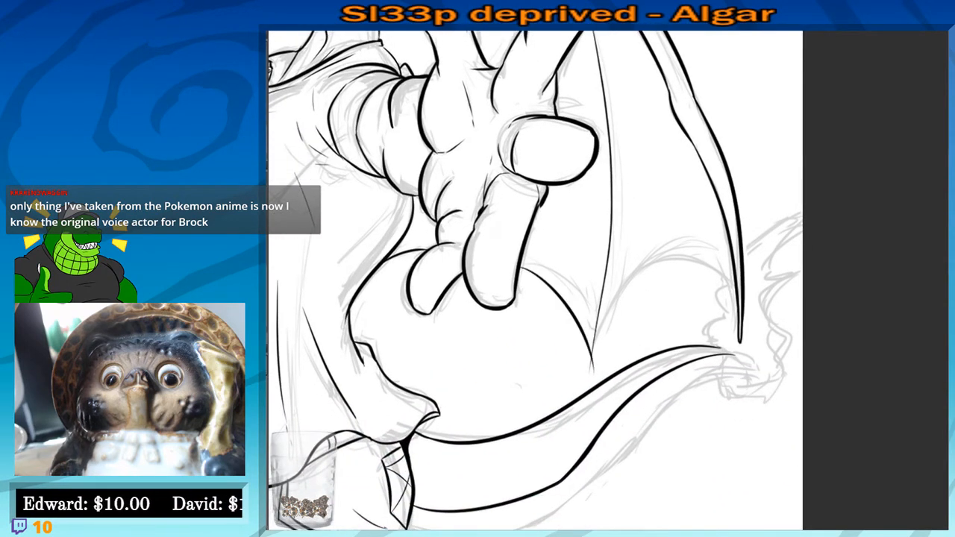
{"action": "key", "text": "ctrl+z"}
{"action": "left_click_drag", "start_coordinate": [522, 261], "coordinate": [587, 365]}
{"action": "key", "text": "ctrl+z"}
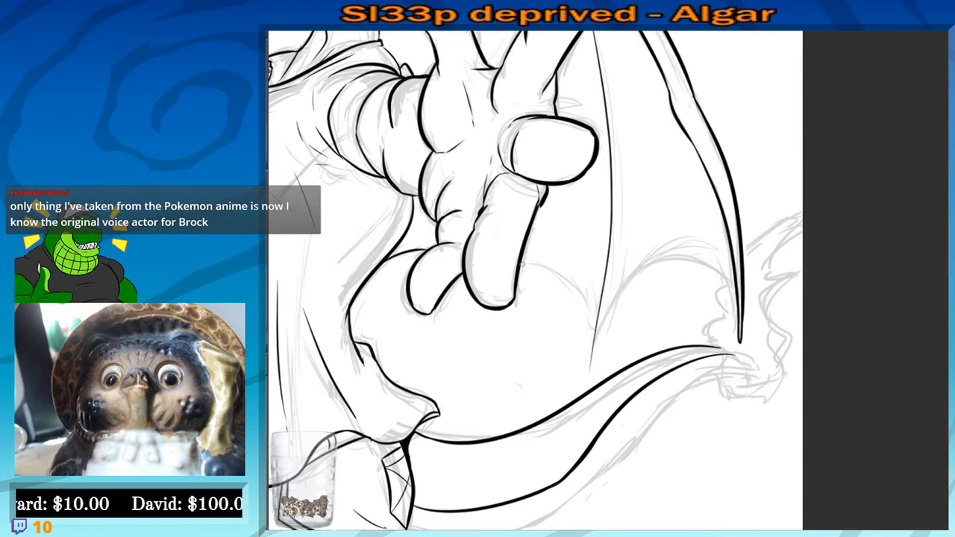
{"action": "left_click_drag", "start_coordinate": [520, 260], "coordinate": [587, 336]}
{"action": "key", "text": "ctrl+z"}
{"action": "mouse_move", "coordinate": [517, 266]}
{"action": "left_mouse_down"}
{"action": "mouse_move", "coordinate": [594, 349]}
{"action": "mouse_move", "coordinate": [571, 280]}
{"action": "mouse_move", "coordinate": [718, 284]}
{"action": "left_mouse_up"}
{"action": "key", "text": "ctrl+z"}
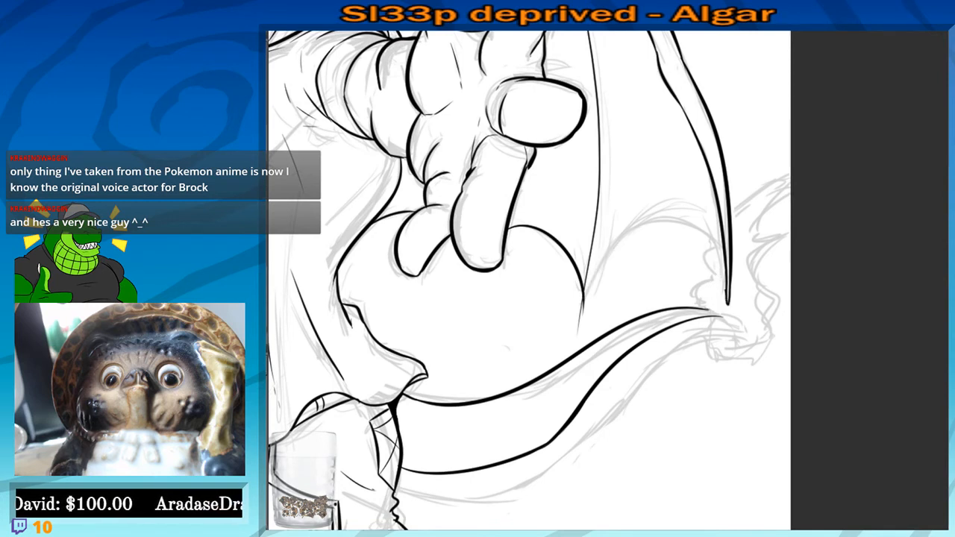
Ink the arched lower membrane edge from the bottom of the rib to the wing arm's tip
{"action": "left_click_drag", "start_coordinate": [583, 297], "coordinate": [722, 295]}
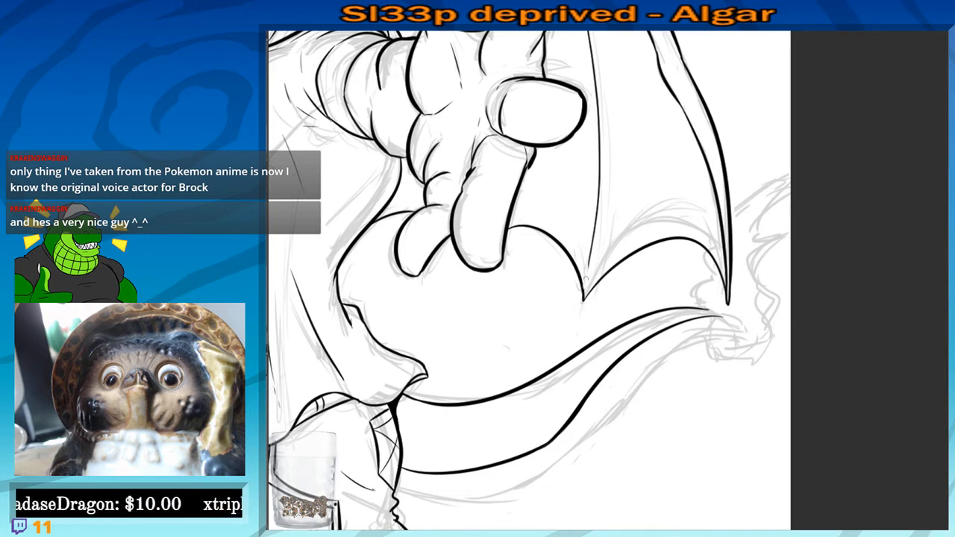
{"action": "mouse_move", "coordinate": [600, 37]}
{"action": "left_mouse_down"}
{"action": "mouse_move", "coordinate": [625, 164]}
{"action": "mouse_move", "coordinate": [618, 197]}
{"action": "left_mouse_up"}
{"action": "left_click_drag", "start_coordinate": [467, 204], "coordinate": [644, 244]}
Ink the two sides and rounded tip of the far wing's thumb spike behind the raised finger
{"action": "scroll", "coordinate": [644, 243], "scroll_direction": "up", "scroll_amount": 1}
{"action": "scroll", "coordinate": [643, 242], "scroll_direction": "up", "scroll_amount": 1}
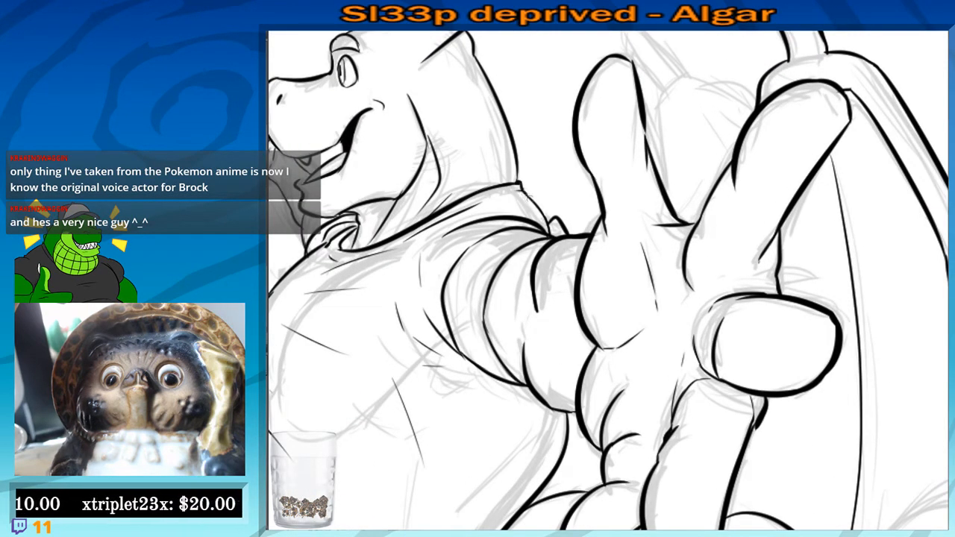
{"action": "scroll", "coordinate": [557, 223], "scroll_direction": "down", "scroll_amount": 2}
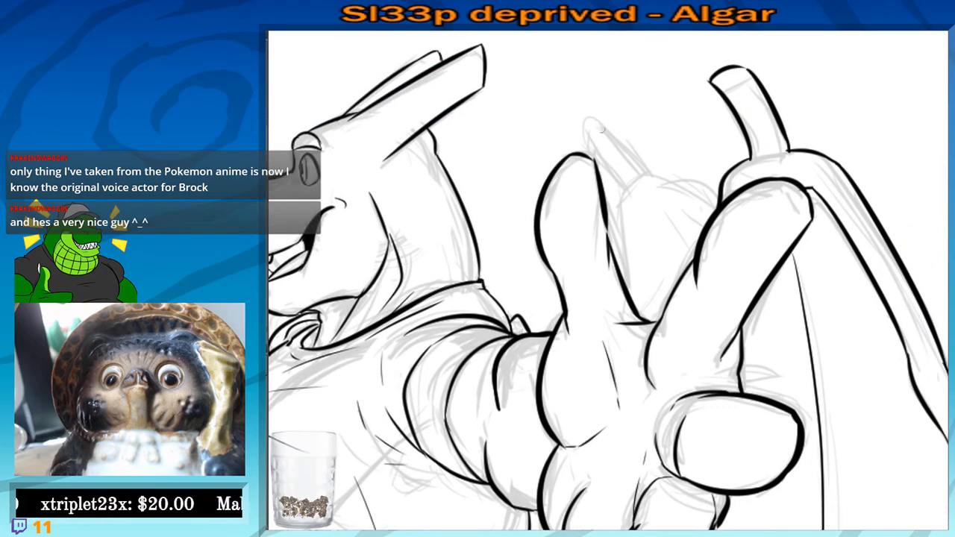
{"action": "mouse_move", "coordinate": [595, 124]}
{"action": "left_mouse_down"}
{"action": "mouse_move", "coordinate": [645, 179]}
{"action": "mouse_move", "coordinate": [581, 168]}
{"action": "left_mouse_up"}
{"action": "left_click_drag", "start_coordinate": [587, 218], "coordinate": [589, 250]}
{"action": "left_click_drag", "start_coordinate": [591, 162], "coordinate": [594, 247]}
{"action": "key", "text": "ctrl+z"}
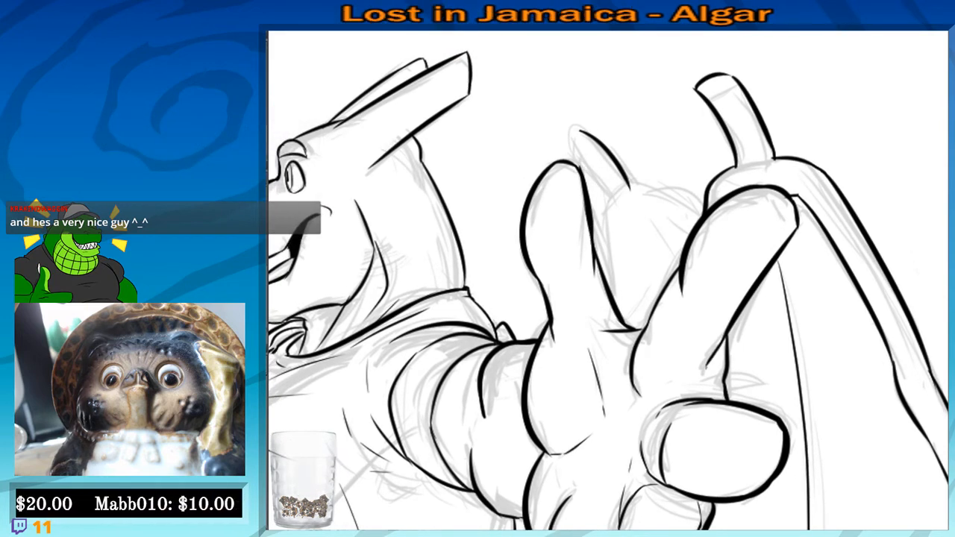
{"action": "left_click_drag", "start_coordinate": [578, 131], "coordinate": [570, 155]}
{"action": "key", "text": "ctrl+z"}
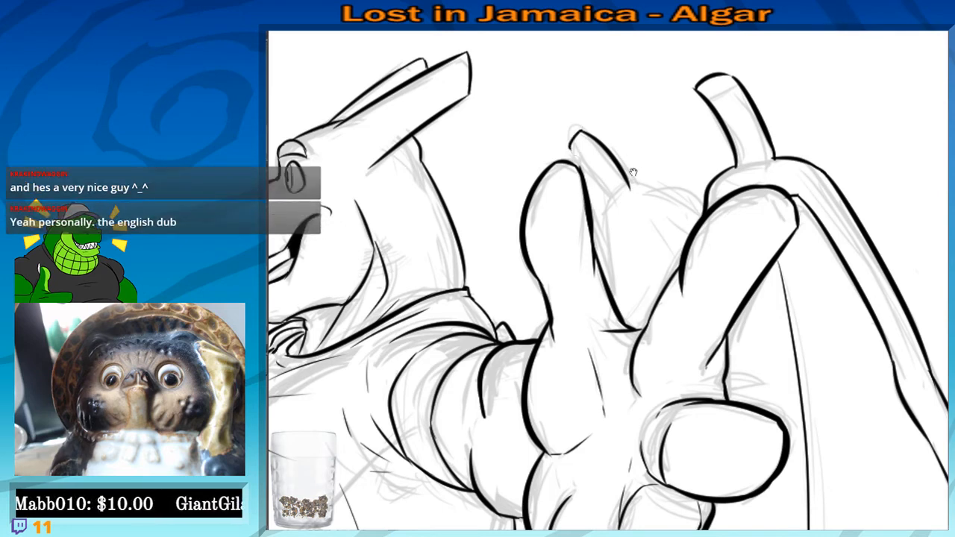
Ink the curved top edge of the far wing from the thumb spike's base to the outstretched index finger
{"action": "left_click_drag", "start_coordinate": [633, 172], "coordinate": [629, 170]}
{"action": "mouse_move", "coordinate": [602, 210]}
{"action": "left_mouse_down"}
{"action": "mouse_move", "coordinate": [566, 183]}
{"action": "mouse_move", "coordinate": [618, 155]}
{"action": "left_mouse_up"}
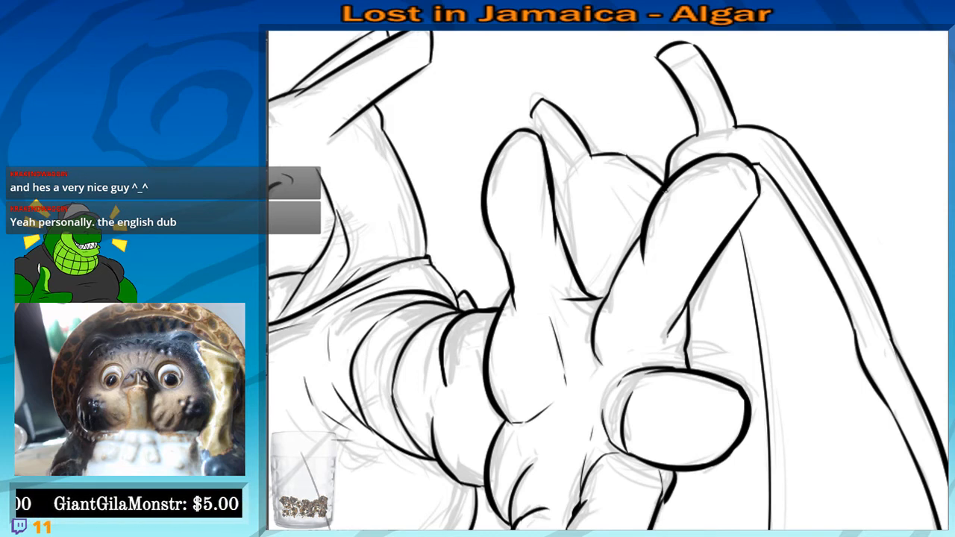
{"action": "left_click_drag", "start_coordinate": [620, 156], "coordinate": [664, 185]}
{"action": "key", "text": "ctrl+z"}
{"action": "left_click_drag", "start_coordinate": [620, 156], "coordinate": [664, 183]}
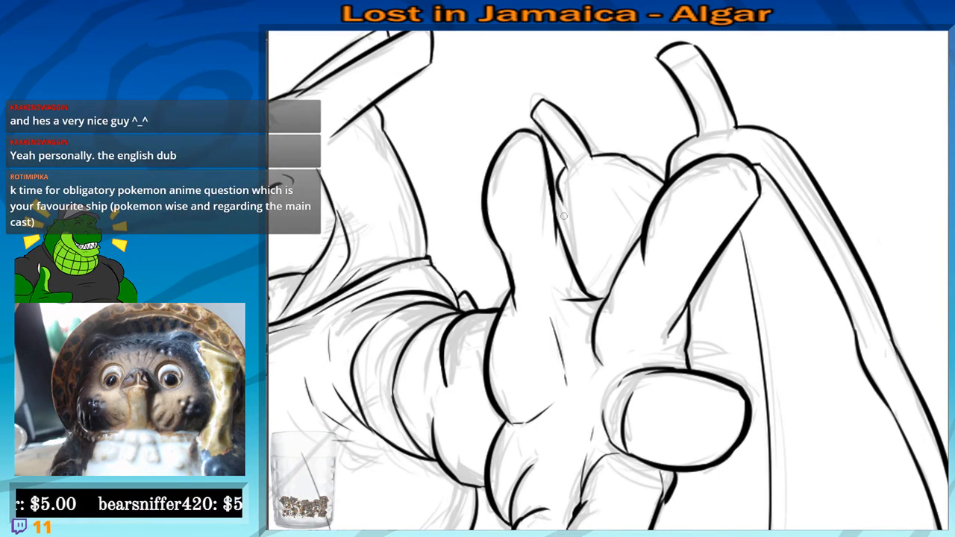
Ink the far wing's inner edge from below the thumb spike down beside the raised finger
{"action": "mouse_move", "coordinate": [565, 168]}
{"action": "left_mouse_down"}
{"action": "mouse_move", "coordinate": [566, 218]}
{"action": "mouse_move", "coordinate": [592, 215]}
{"action": "left_mouse_up"}
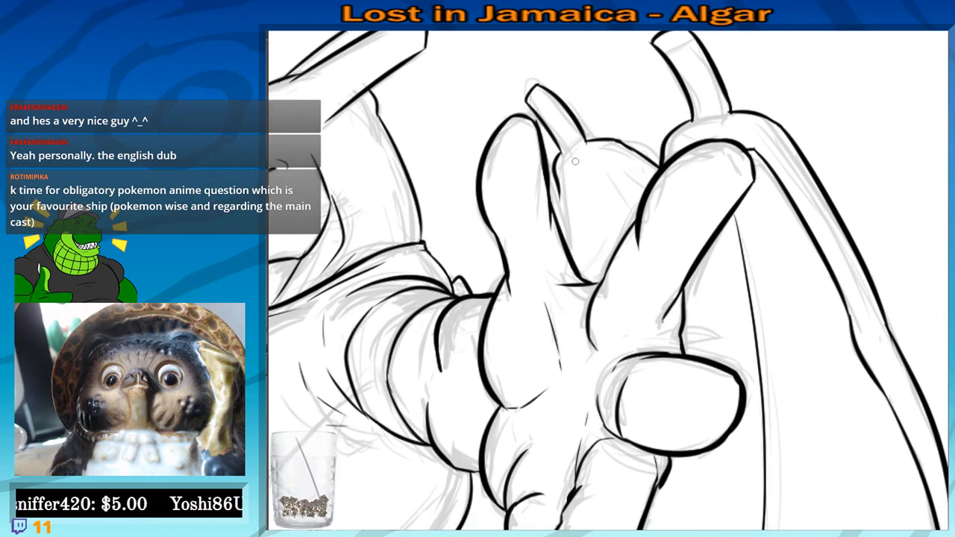
{"action": "left_click_drag", "start_coordinate": [591, 322], "coordinate": [635, 272]}
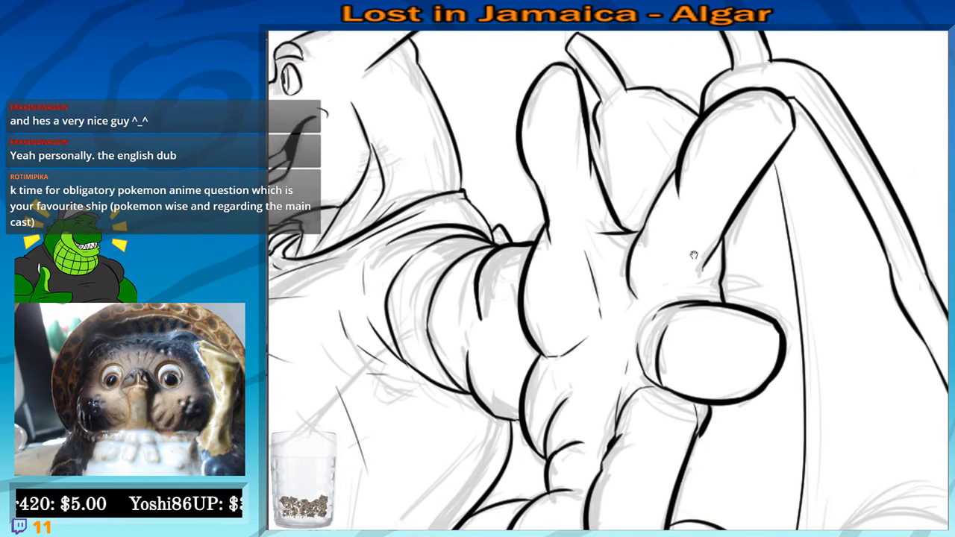
{"action": "left_click_drag", "start_coordinate": [634, 181], "coordinate": [641, 241]}
{"action": "left_click_drag", "start_coordinate": [603, 197], "coordinate": [614, 246]}
{"action": "key", "text": "ctrl+z"}
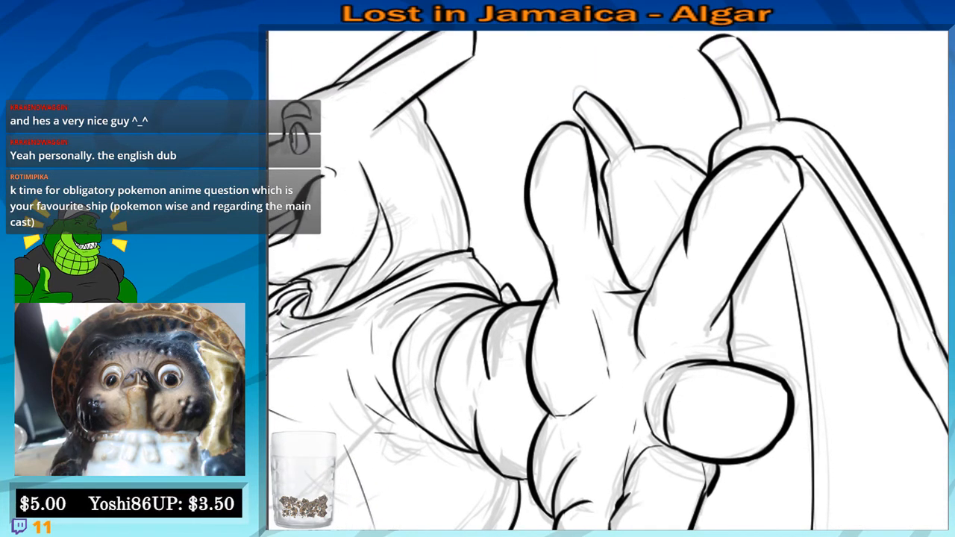
{"action": "key", "text": "ctrl+z"}
{"action": "left_click_drag", "start_coordinate": [605, 183], "coordinate": [610, 232]}
{"action": "left_click_drag", "start_coordinate": [605, 193], "coordinate": [613, 243]}
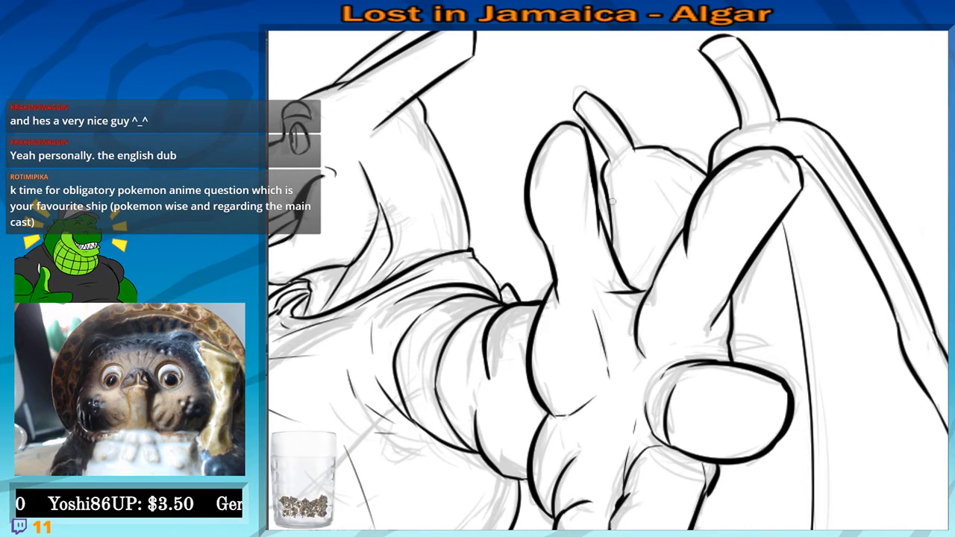
Add short thin crease lines inside the far wing visible between the two raised fingers
{"action": "left_click_drag", "start_coordinate": [648, 184], "coordinate": [682, 229]}
{"action": "key", "text": "ctrl+z"}
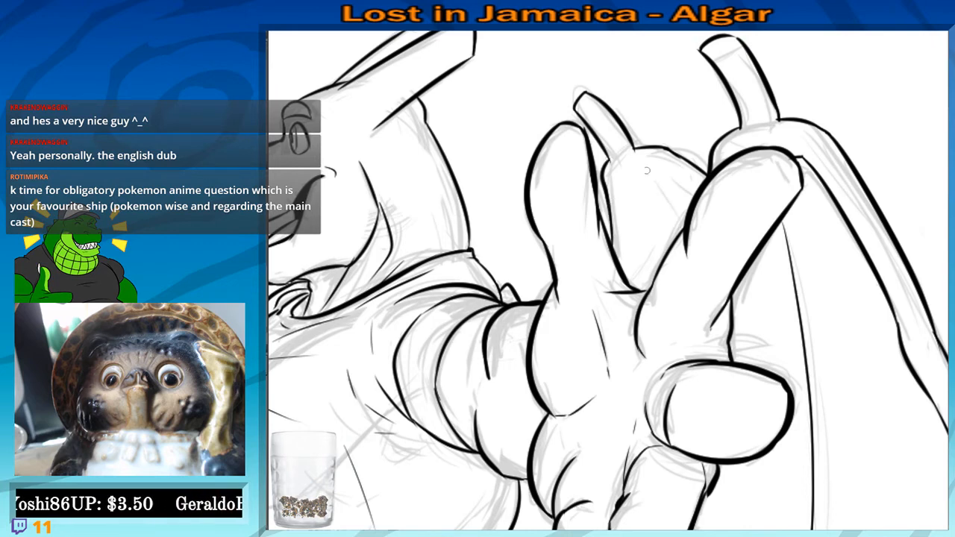
{"action": "mouse_move", "coordinate": [662, 175]}
{"action": "left_mouse_down"}
{"action": "mouse_move", "coordinate": [690, 186]}
{"action": "mouse_move", "coordinate": [677, 235]}
{"action": "left_mouse_up"}
{"action": "key", "text": "ctrl+z"}
{"action": "mouse_move", "coordinate": [652, 200]}
{"action": "left_mouse_down"}
{"action": "mouse_move", "coordinate": [677, 237]}
{"action": "mouse_move", "coordinate": [637, 267]}
{"action": "mouse_move", "coordinate": [635, 206]}
{"action": "left_mouse_up"}
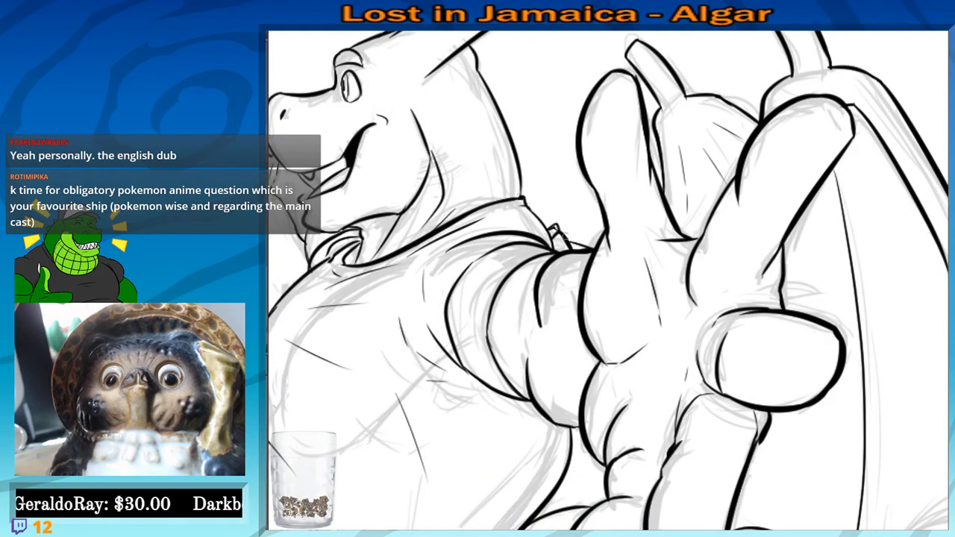
Examine the inked hand and both wings from the full figure down to close-up
{"action": "left_click_drag", "start_coordinate": [613, 271], "coordinate": [557, 317]}
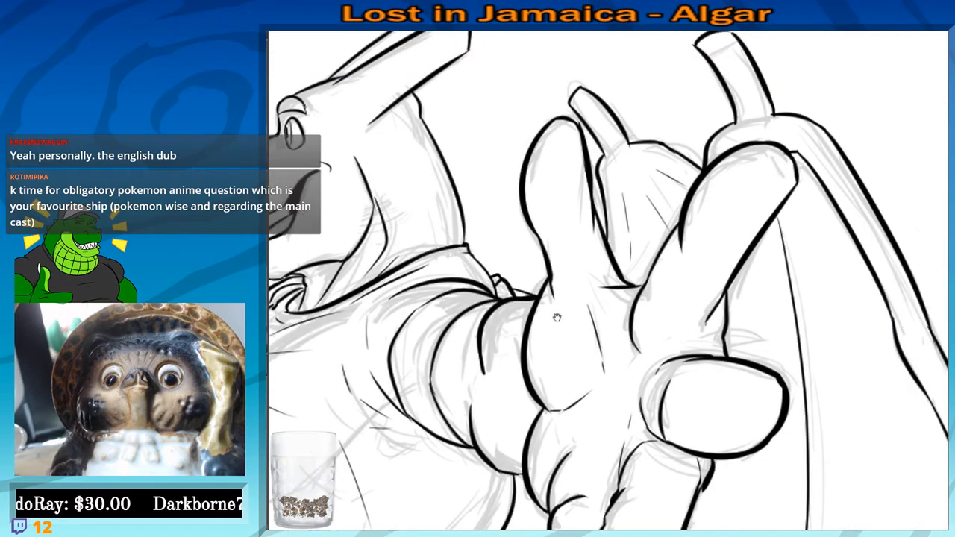
{"action": "scroll", "coordinate": [536, 274], "scroll_direction": "down", "scroll_amount": 3}
{"action": "scroll", "coordinate": [535, 274], "scroll_direction": "up", "scroll_amount": 2}
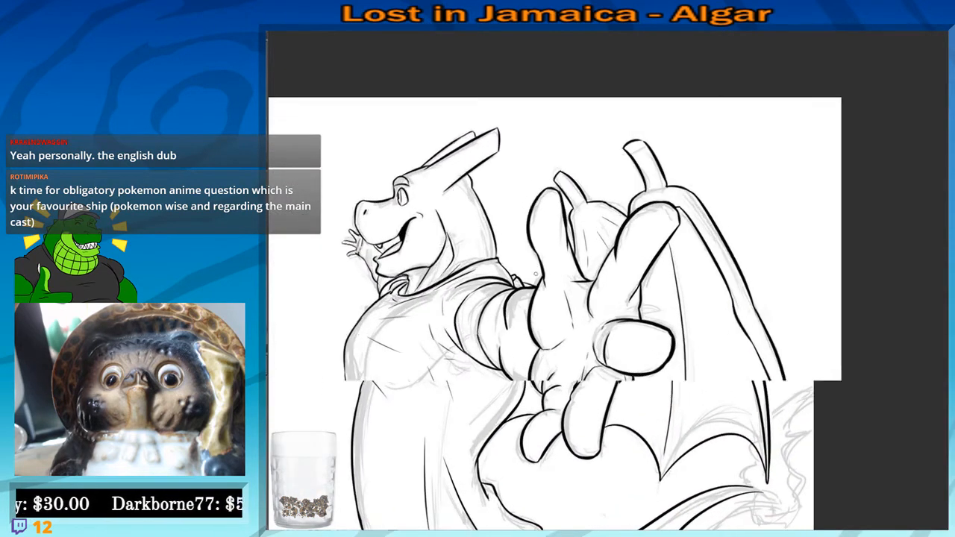
{"action": "left_click_drag", "start_coordinate": [680, 177], "coordinate": [561, 300]}
{"action": "scroll", "coordinate": [426, 344], "scroll_direction": "up", "scroll_amount": 4}
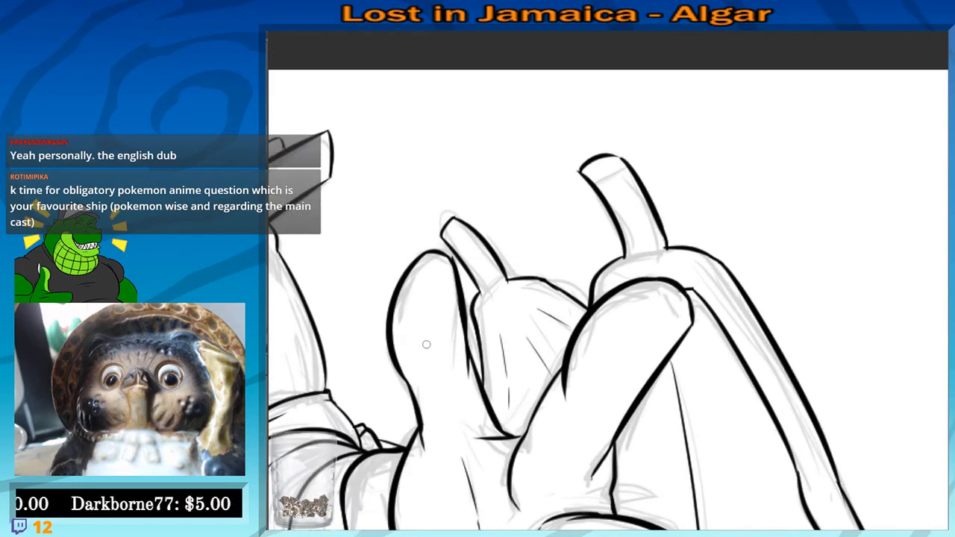
{"action": "left_click_drag", "start_coordinate": [720, 258], "coordinate": [703, 263]}
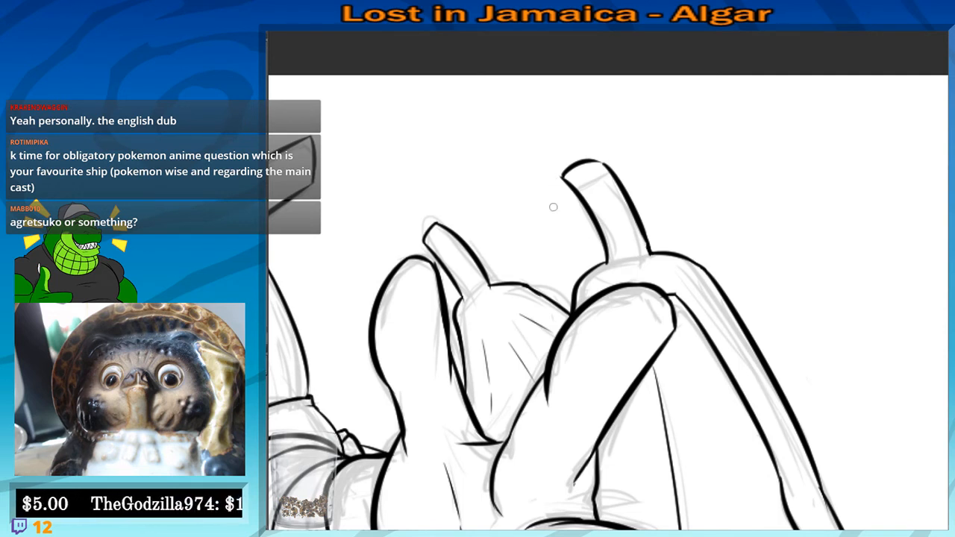
{"action": "mouse_move", "coordinate": [624, 163]}
{"action": "left_mouse_down"}
{"action": "mouse_move", "coordinate": [638, 177]}
{"action": "mouse_move", "coordinate": [604, 174]}
{"action": "left_mouse_up"}
{"action": "left_click_drag", "start_coordinate": [625, 248], "coordinate": [611, 197]}
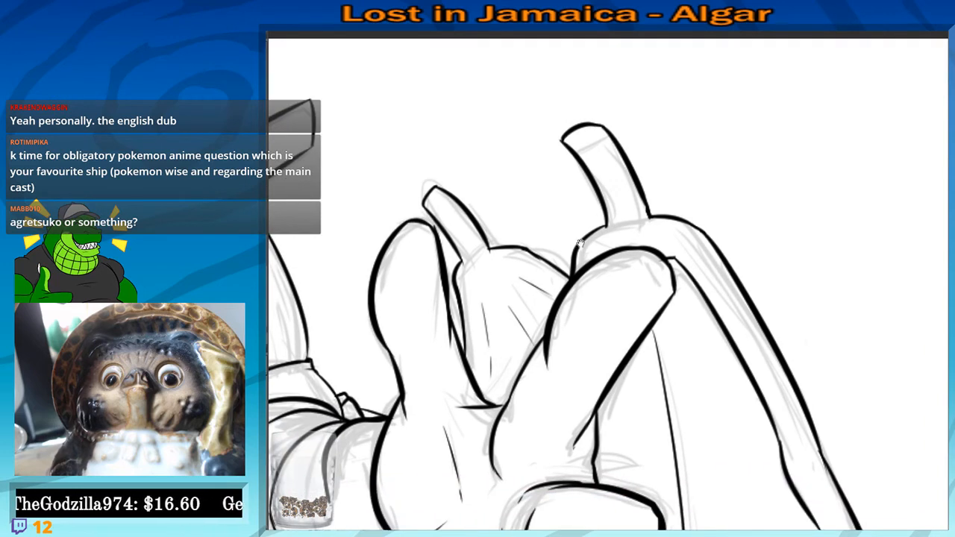
Fill the narrow corner at the base of the two raised fingers with solid black ink
{"action": "left_click_drag", "start_coordinate": [515, 338], "coordinate": [575, 226]}
{"action": "scroll", "coordinate": [544, 199], "scroll_direction": "up", "scroll_amount": 2}
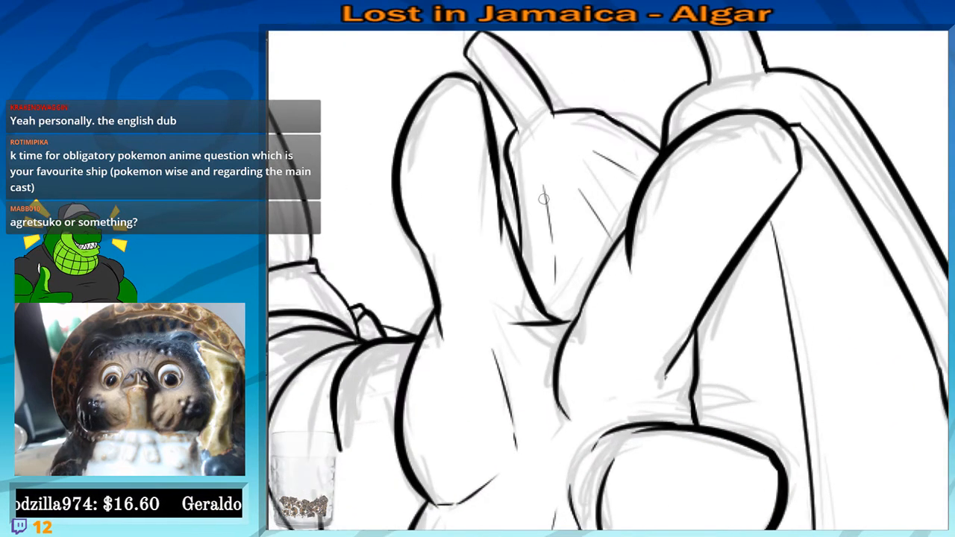
{"action": "mouse_move", "coordinate": [554, 321]}
{"action": "left_mouse_down"}
{"action": "mouse_move", "coordinate": [569, 258]}
{"action": "mouse_move", "coordinate": [552, 344]}
{"action": "left_mouse_up"}
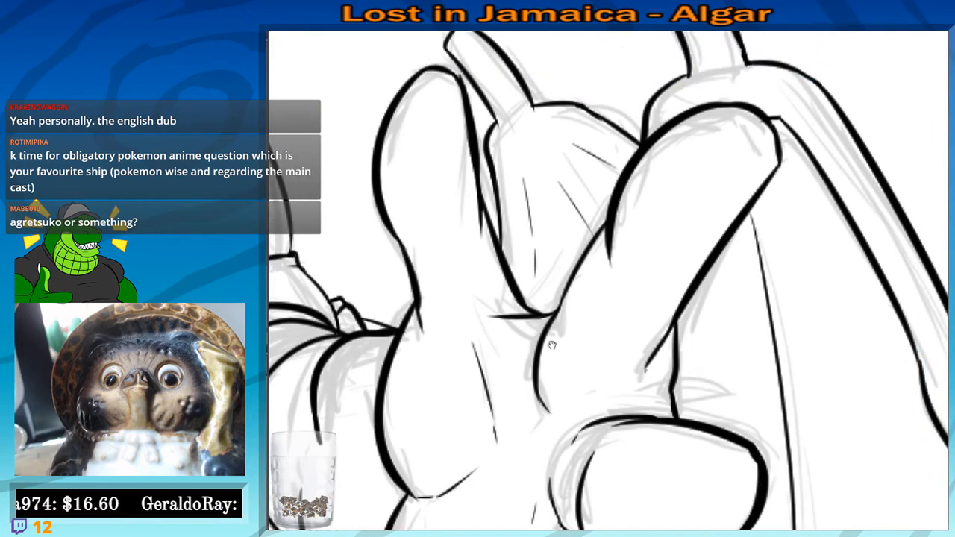
{"action": "left_click_drag", "start_coordinate": [530, 305], "coordinate": [556, 304]}
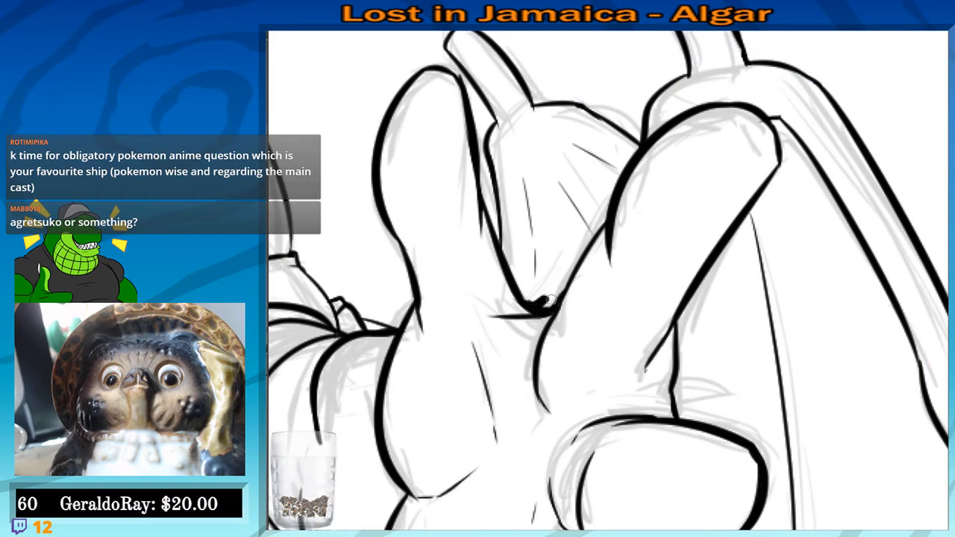
{"action": "left_click_drag", "start_coordinate": [531, 246], "coordinate": [528, 202]}
{"action": "left_click_drag", "start_coordinate": [632, 296], "coordinate": [700, 284]}
{"action": "mouse_move", "coordinate": [622, 269]}
{"action": "left_mouse_down"}
{"action": "mouse_move", "coordinate": [664, 227]}
{"action": "mouse_move", "coordinate": [643, 254]}
{"action": "mouse_move", "coordinate": [608, 258]}
{"action": "mouse_move", "coordinate": [640, 254]}
{"action": "mouse_move", "coordinate": [654, 234]}
{"action": "left_mouse_up"}
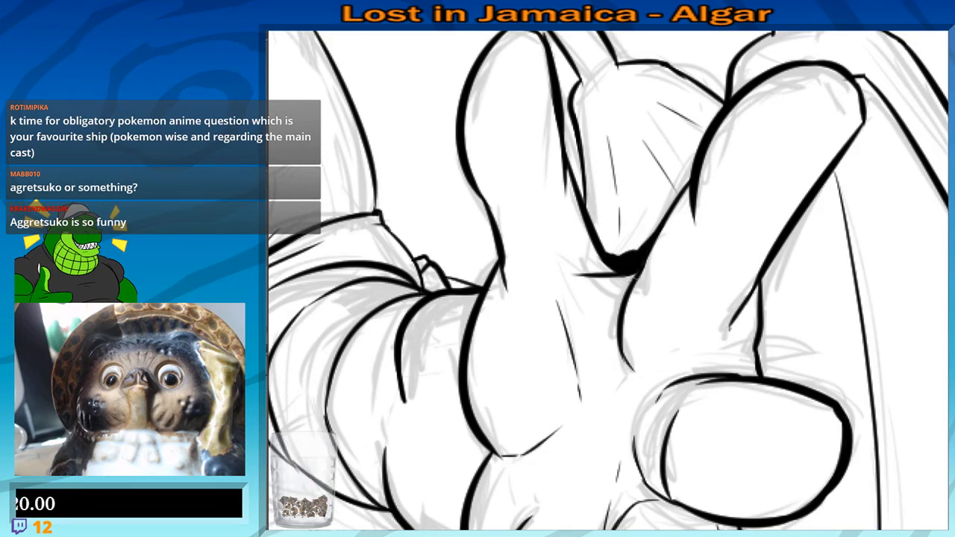
Redraw the curved sleeve fold nearest the shoulder as a tighter arc following the upper arm
{"action": "scroll", "coordinate": [589, 174], "scroll_direction": "down", "scroll_amount": 1}
{"action": "scroll", "coordinate": [589, 174], "scroll_direction": "down", "scroll_amount": 4}
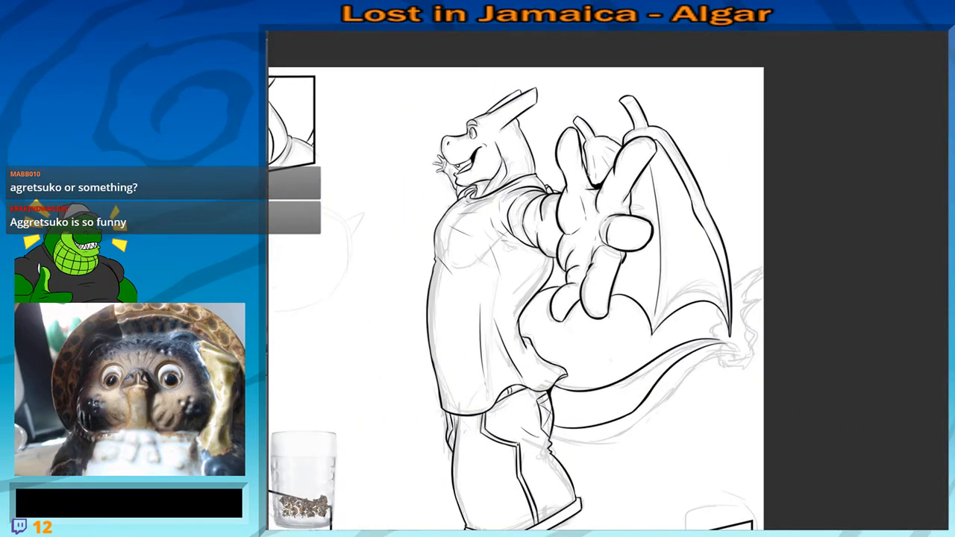
{"action": "scroll", "coordinate": [590, 176], "scroll_direction": "up", "scroll_amount": 2}
{"action": "left_click_drag", "start_coordinate": [485, 348], "coordinate": [563, 160]}
{"action": "scroll", "coordinate": [554, 94], "scroll_direction": "up", "scroll_amount": 3}
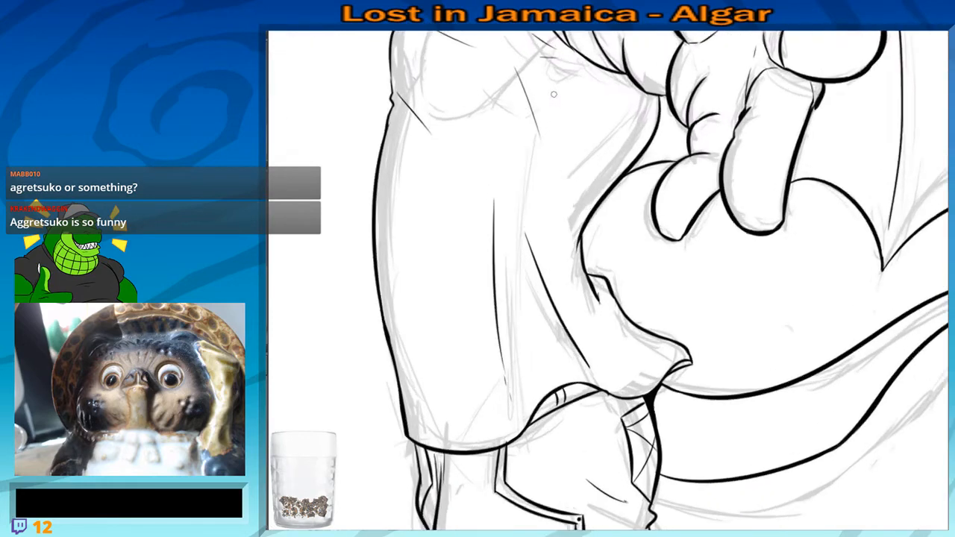
{"action": "scroll", "coordinate": [554, 94], "scroll_direction": "up", "scroll_amount": 2}
{"action": "left_click_drag", "start_coordinate": [747, 63], "coordinate": [595, 194]}
{"action": "left_click_drag", "start_coordinate": [604, 229], "coordinate": [559, 226]}
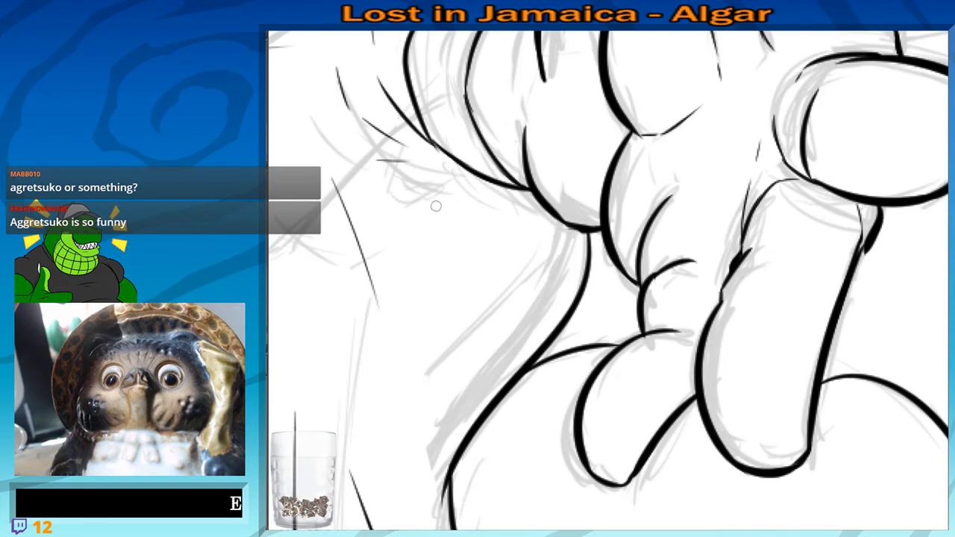
{"action": "left_click_drag", "start_coordinate": [465, 192], "coordinate": [524, 403]}
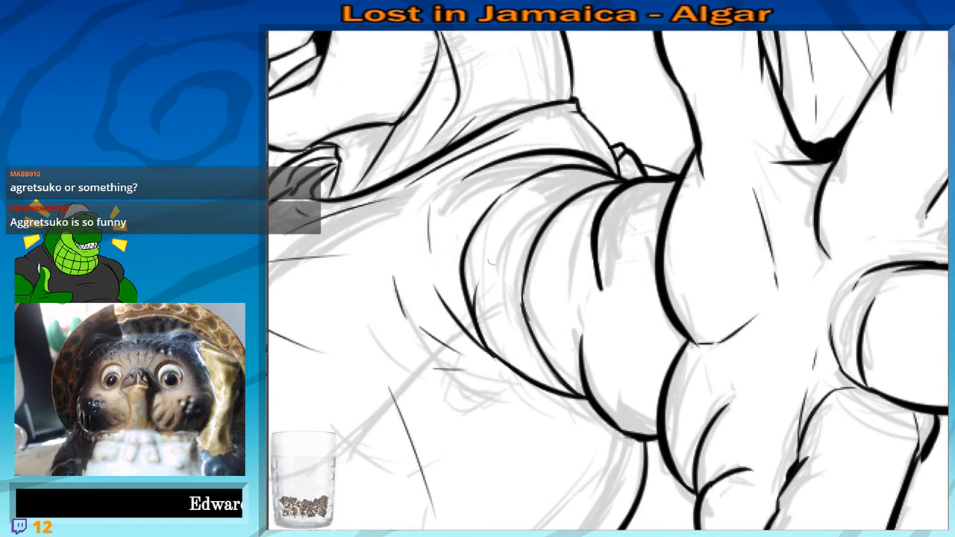
{"action": "left_click_drag", "start_coordinate": [598, 173], "coordinate": [511, 347]}
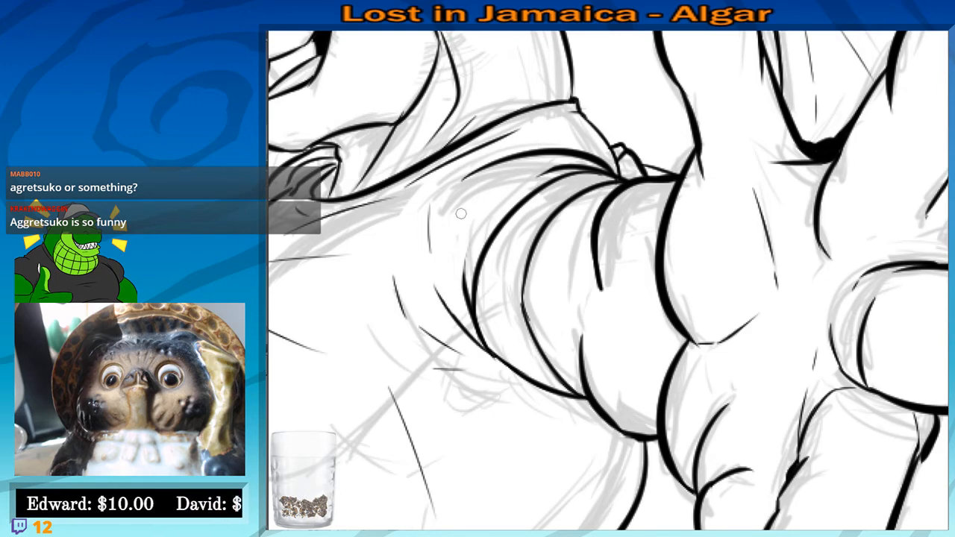
Add a thin curved crease line on the shirt beside the sleeve fold nearest the chest
{"action": "left_click_drag", "start_coordinate": [461, 215], "coordinate": [606, 225]}
{"action": "mouse_move", "coordinate": [557, 172]}
{"action": "left_mouse_down"}
{"action": "mouse_move", "coordinate": [528, 215]}
{"action": "mouse_move", "coordinate": [541, 215]}
{"action": "mouse_move", "coordinate": [545, 300]}
{"action": "left_mouse_up"}
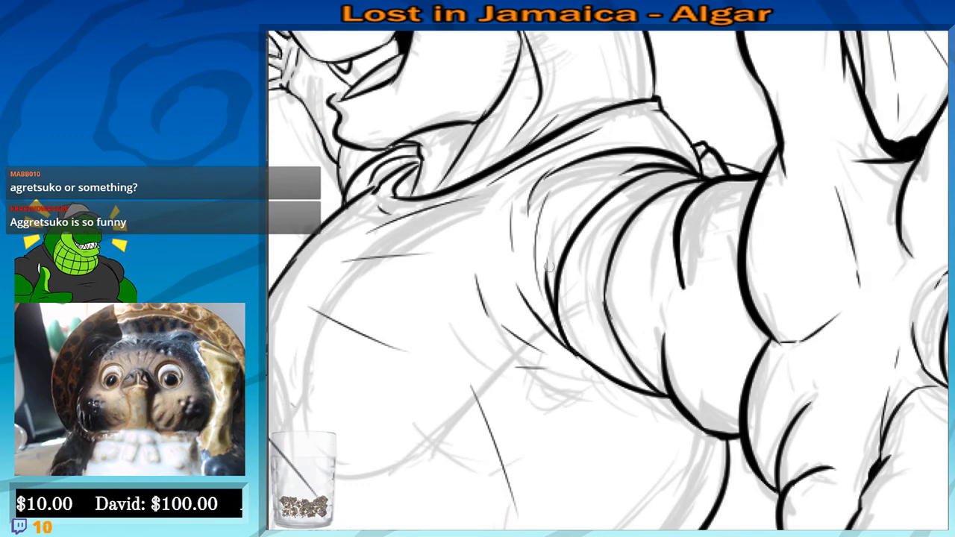
{"action": "key", "text": "ctrl+z"}
{"action": "key", "text": "ctrl+z"}
{"action": "left_click_drag", "start_coordinate": [550, 188], "coordinate": [536, 292]}
{"action": "mouse_move", "coordinate": [559, 390]}
{"action": "left_mouse_down"}
{"action": "mouse_move", "coordinate": [595, 296]}
{"action": "mouse_move", "coordinate": [640, 307]}
{"action": "mouse_move", "coordinate": [615, 344]}
{"action": "left_mouse_up"}
{"action": "key", "text": "ctrl+z"}
{"action": "left_click_drag", "start_coordinate": [596, 371], "coordinate": [574, 279]}
{"action": "key", "text": "ctrl+z"}
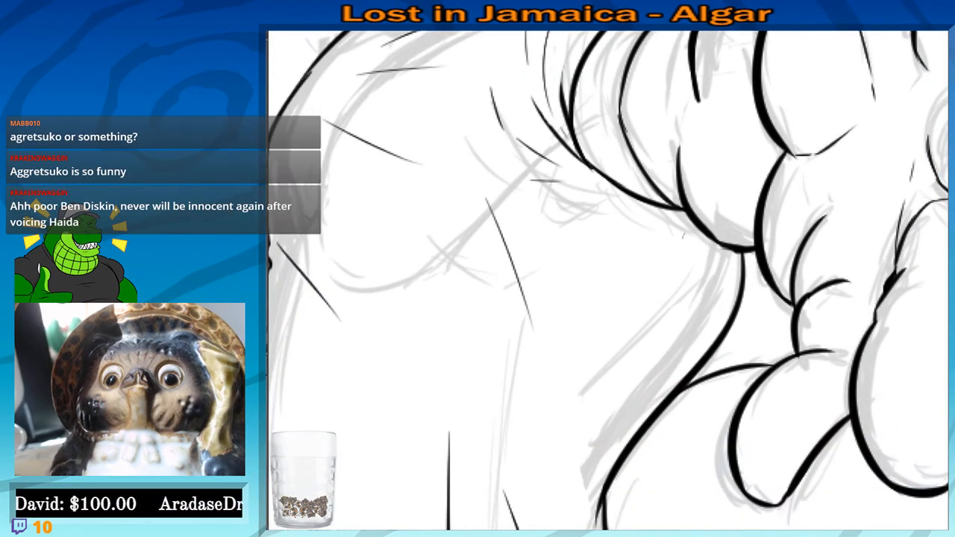
Thicken the shirt's back outline beneath the outstretched arm into a heavy black shadow down to the wing membrane
{"action": "mouse_move", "coordinate": [684, 235]}
{"action": "left_mouse_down"}
{"action": "mouse_move", "coordinate": [650, 170]}
{"action": "mouse_move", "coordinate": [721, 184]}
{"action": "left_mouse_up"}
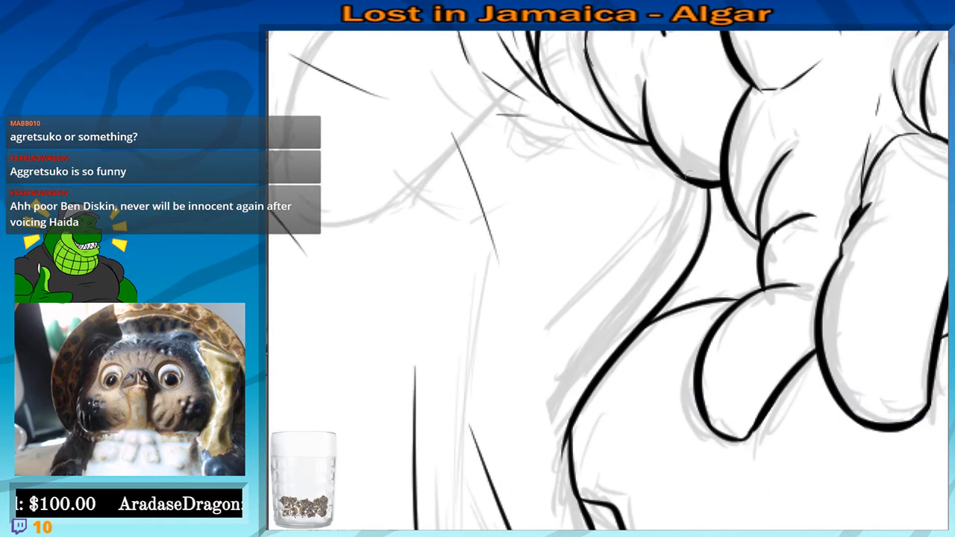
{"action": "left_click_drag", "start_coordinate": [690, 216], "coordinate": [691, 265]}
{"action": "key", "text": "ctrl+z"}
{"action": "key", "text": "ctrl+z"}
{"action": "mouse_move", "coordinate": [713, 194]}
{"action": "left_mouse_down"}
{"action": "mouse_move", "coordinate": [705, 190]}
{"action": "mouse_move", "coordinate": [688, 276]}
{"action": "mouse_move", "coordinate": [647, 324]}
{"action": "left_mouse_up"}
{"action": "left_click_drag", "start_coordinate": [685, 282], "coordinate": [670, 303]}
{"action": "mouse_move", "coordinate": [712, 258]}
{"action": "left_mouse_down"}
{"action": "mouse_move", "coordinate": [675, 291]}
{"action": "mouse_move", "coordinate": [699, 248]}
{"action": "left_mouse_up"}
{"action": "mouse_move", "coordinate": [675, 294]}
{"action": "left_mouse_down"}
{"action": "mouse_move", "coordinate": [650, 319]}
{"action": "mouse_move", "coordinate": [660, 311]}
{"action": "left_mouse_up"}
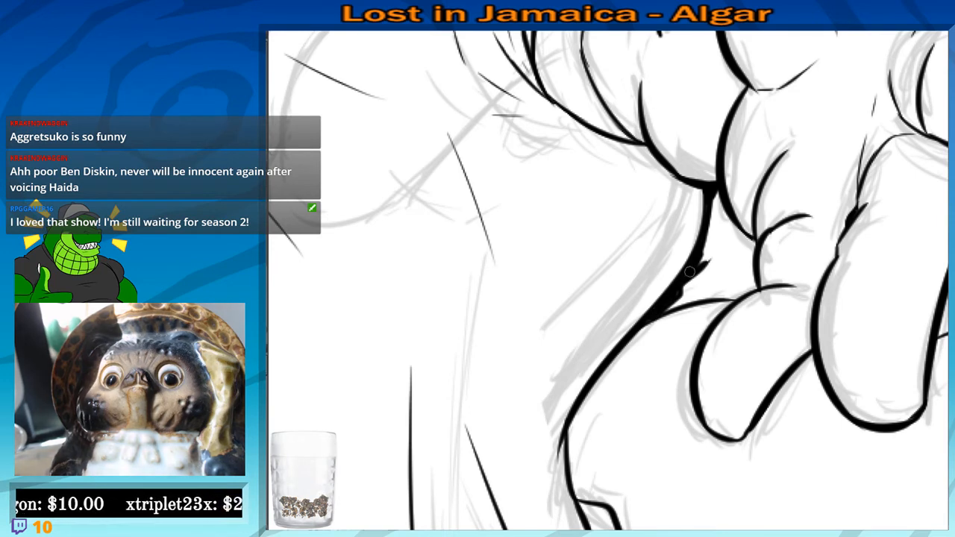
{"action": "left_click_drag", "start_coordinate": [706, 262], "coordinate": [716, 201]}
{"action": "left_click_drag", "start_coordinate": [706, 258], "coordinate": [709, 230]}
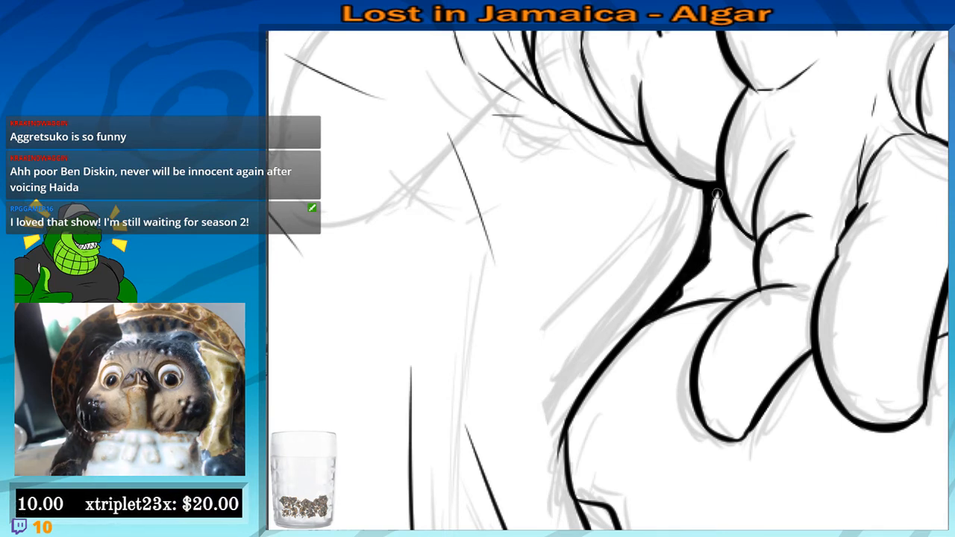
{"action": "mouse_move", "coordinate": [716, 194]}
{"action": "left_mouse_down"}
{"action": "mouse_move", "coordinate": [687, 275]}
{"action": "mouse_move", "coordinate": [718, 247]}
{"action": "left_mouse_up"}
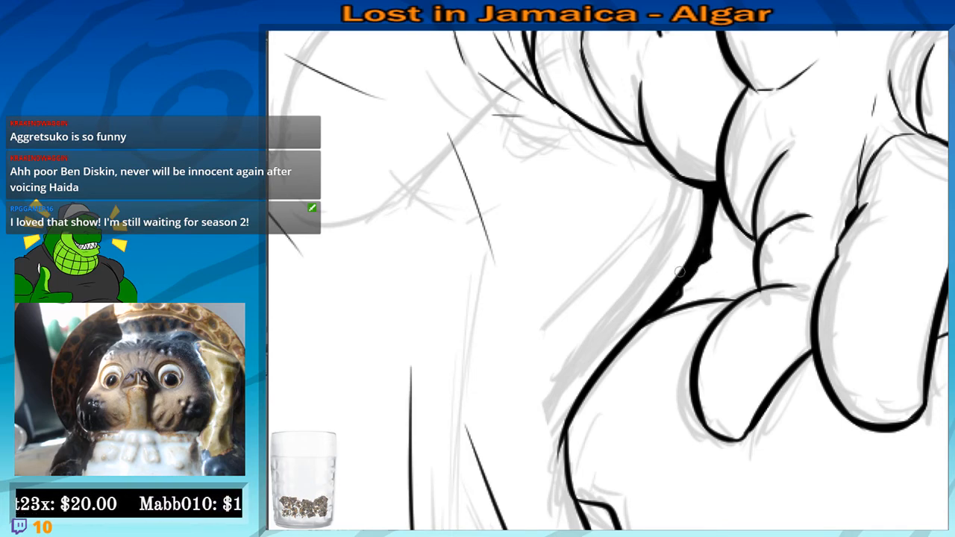
Ink the jagged inner edge of the tail tuft from the tail's upper line up to the wing membrane
{"action": "scroll", "coordinate": [679, 272], "scroll_direction": "down", "scroll_amount": 4}
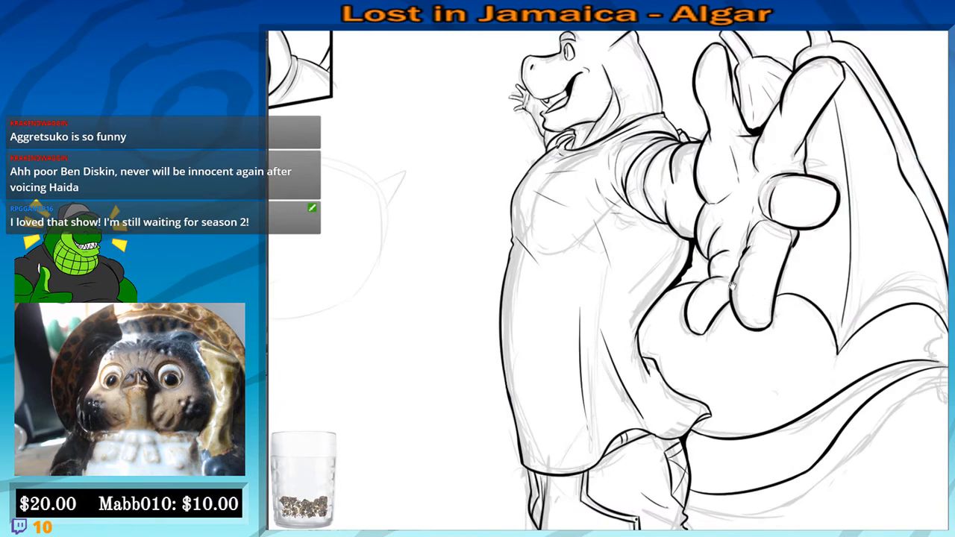
{"action": "scroll", "coordinate": [731, 286], "scroll_direction": "up", "scroll_amount": 5}
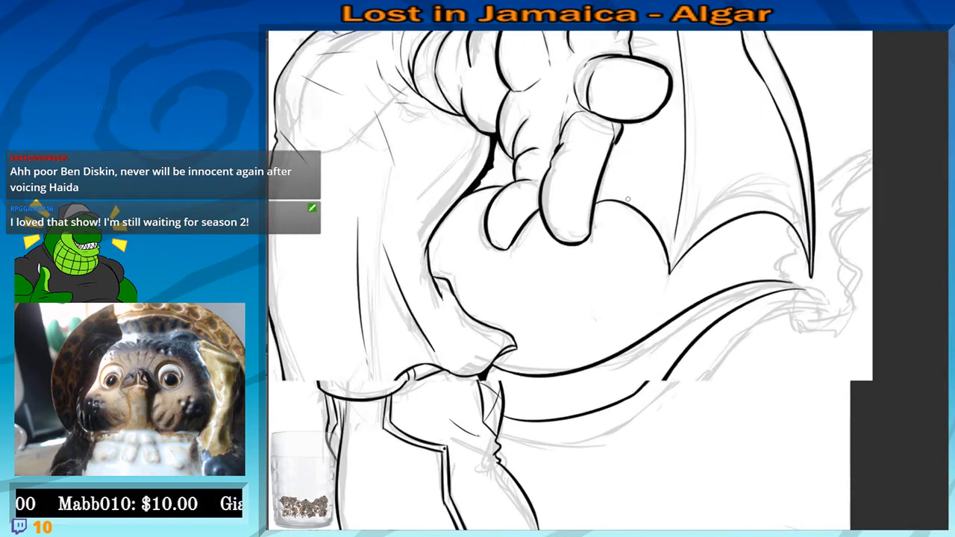
{"action": "scroll", "coordinate": [628, 199], "scroll_direction": "up", "scroll_amount": 4}
{"action": "left_click_drag", "start_coordinate": [812, 300], "coordinate": [521, 278]}
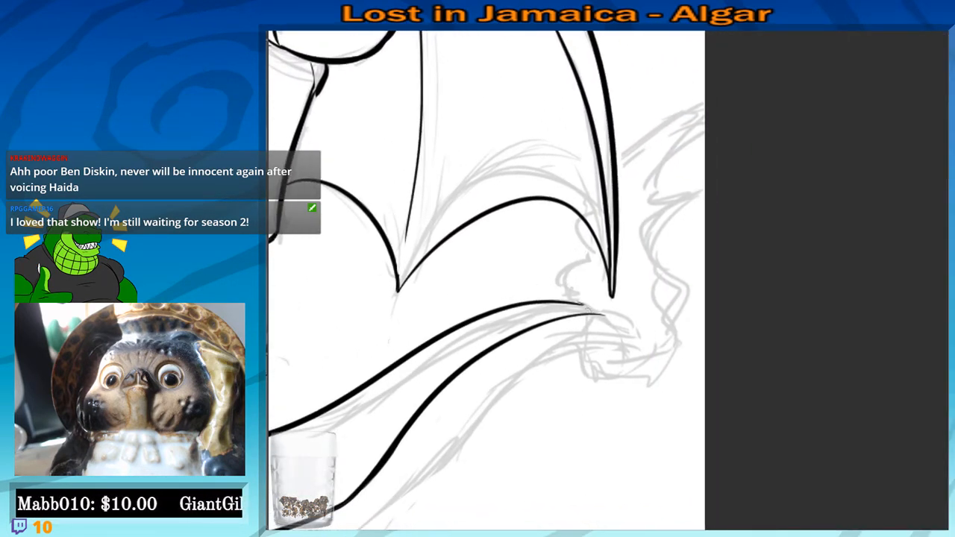
{"action": "mouse_move", "coordinate": [581, 306]}
{"action": "left_mouse_down"}
{"action": "mouse_move", "coordinate": [564, 289]}
{"action": "mouse_move", "coordinate": [582, 265]}
{"action": "mouse_move", "coordinate": [581, 225]}
{"action": "left_mouse_up"}
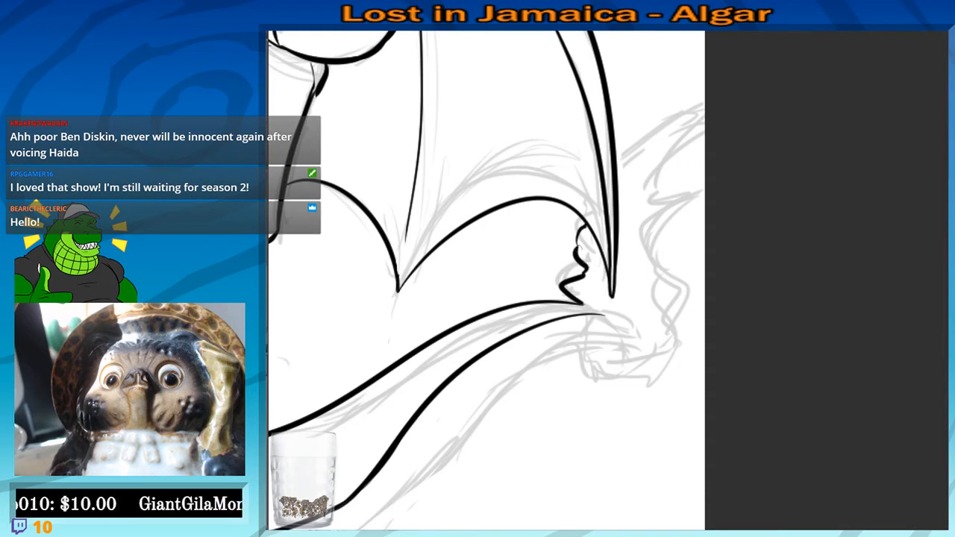
Ink the tail tuft's wavy outer outline, from beside the wing tip to the page edge and around its lower side
{"action": "mouse_move", "coordinate": [619, 166]}
{"action": "left_mouse_down"}
{"action": "mouse_move", "coordinate": [595, 249]}
{"action": "mouse_move", "coordinate": [682, 166]}
{"action": "left_mouse_up"}
{"action": "mouse_move", "coordinate": [560, 388]}
{"action": "left_mouse_down"}
{"action": "mouse_move", "coordinate": [560, 282]}
{"action": "mouse_move", "coordinate": [574, 290]}
{"action": "mouse_move", "coordinate": [552, 310]}
{"action": "mouse_move", "coordinate": [627, 333]}
{"action": "mouse_move", "coordinate": [667, 305]}
{"action": "left_mouse_up"}
{"action": "mouse_move", "coordinate": [600, 298]}
{"action": "left_mouse_down"}
{"action": "mouse_move", "coordinate": [545, 340]}
{"action": "mouse_move", "coordinate": [556, 384]}
{"action": "mouse_move", "coordinate": [621, 306]}
{"action": "mouse_move", "coordinate": [627, 185]}
{"action": "left_mouse_up"}
{"action": "key", "text": "ctrl+z"}
{"action": "key", "text": "ctrl+z"}
{"action": "key", "text": "ctrl+z"}
{"action": "mouse_move", "coordinate": [628, 125]}
{"action": "left_mouse_down"}
{"action": "mouse_move", "coordinate": [594, 206]}
{"action": "mouse_move", "coordinate": [624, 233]}
{"action": "mouse_move", "coordinate": [664, 170]}
{"action": "left_mouse_up"}
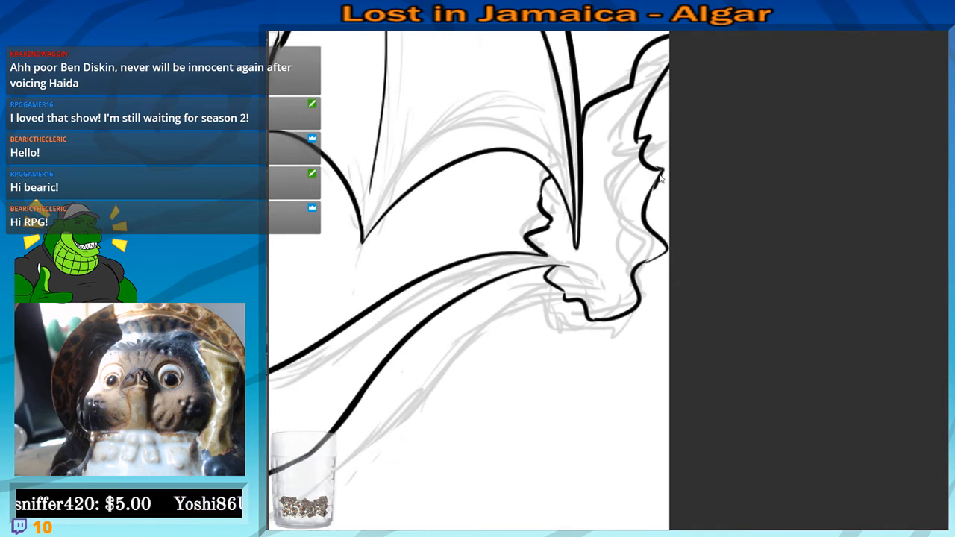
Redraw the pointed notch on the tuft's outer edge, extend the tail's upper line into the tuft, and touch up its outline
{"action": "key", "text": "ctrl+z"}
{"action": "left_click_drag", "start_coordinate": [661, 172], "coordinate": [651, 191]}
{"action": "left_click_drag", "start_coordinate": [618, 274], "coordinate": [619, 271]}
{"action": "left_click_drag", "start_coordinate": [545, 251], "coordinate": [561, 258]}
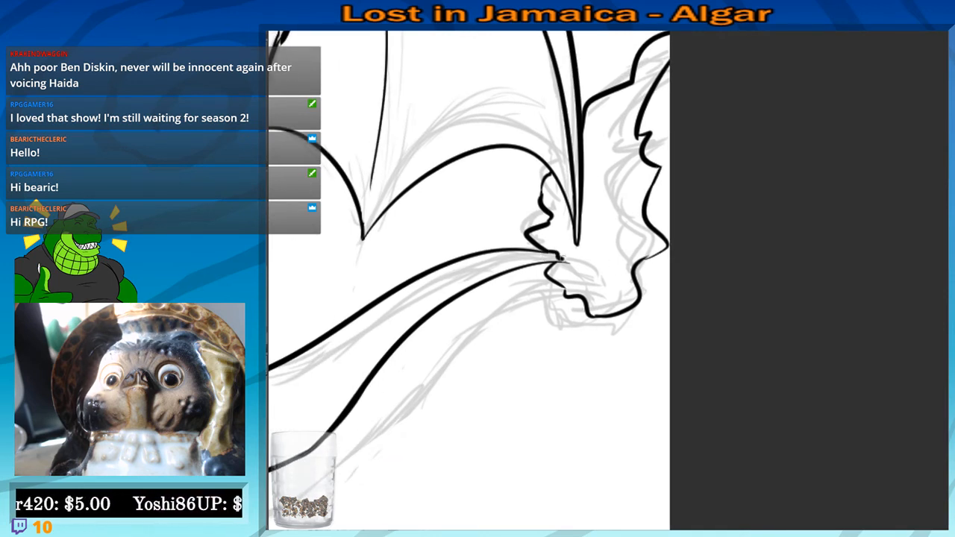
{"action": "left_click_drag", "start_coordinate": [573, 323], "coordinate": [575, 324]}
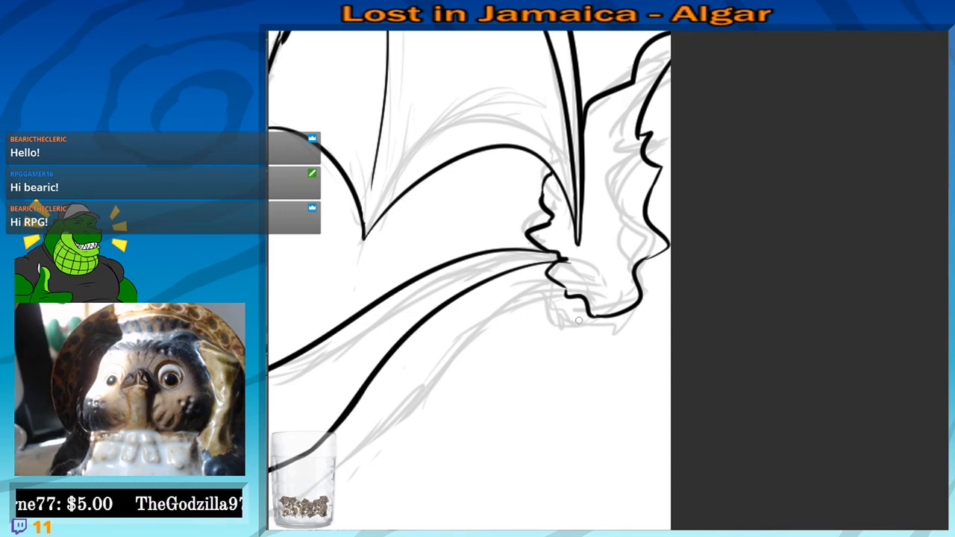
{"action": "left_click_drag", "start_coordinate": [640, 260], "coordinate": [661, 253]}
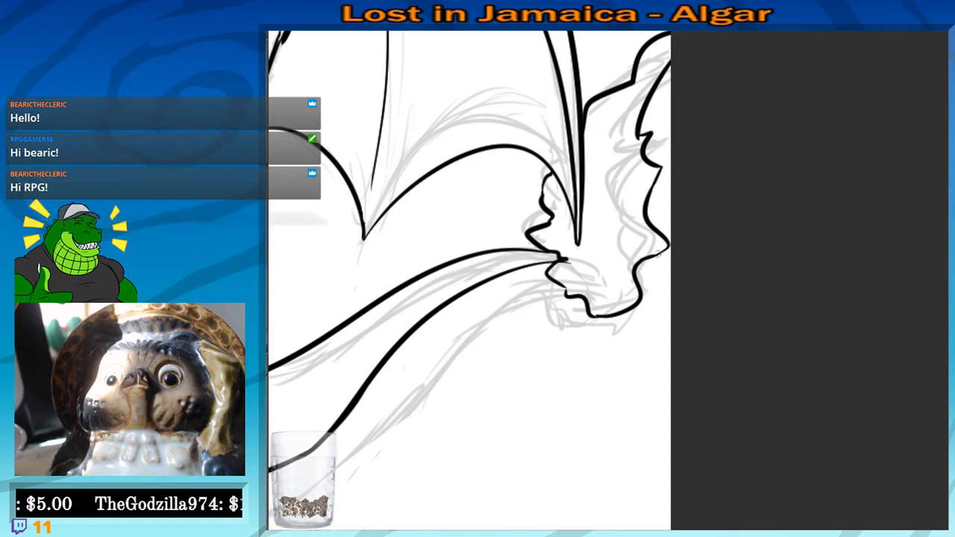
{"action": "left_click_drag", "start_coordinate": [601, 304], "coordinate": [646, 287]}
Examine the inked full-body figure and the comic panels across the whole page
{"action": "scroll", "coordinate": [641, 270], "scroll_direction": "down", "scroll_amount": 2}
{"action": "scroll", "coordinate": [640, 270], "scroll_direction": "up", "scroll_amount": 4}
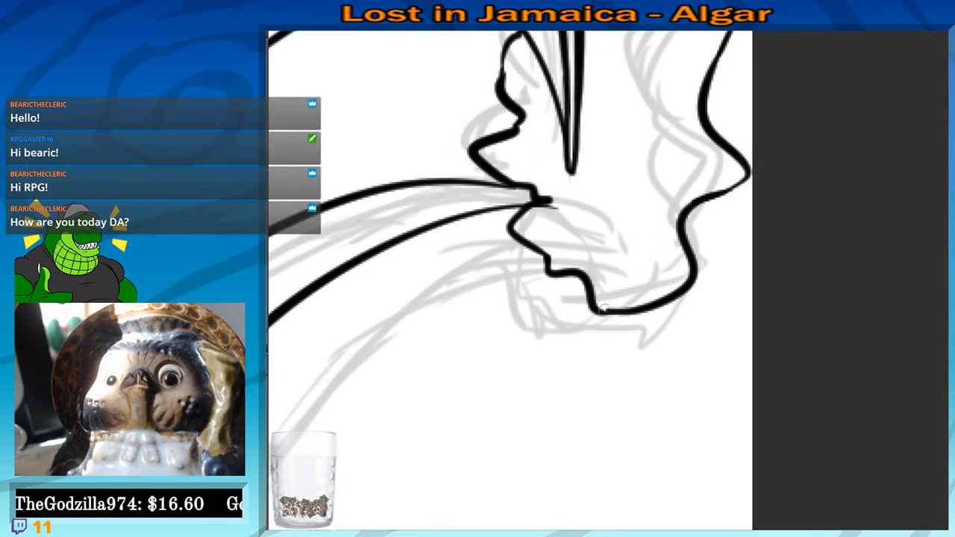
{"action": "scroll", "coordinate": [647, 310], "scroll_direction": "down", "scroll_amount": 1}
{"action": "scroll", "coordinate": [647, 310], "scroll_direction": "down", "scroll_amount": 3}
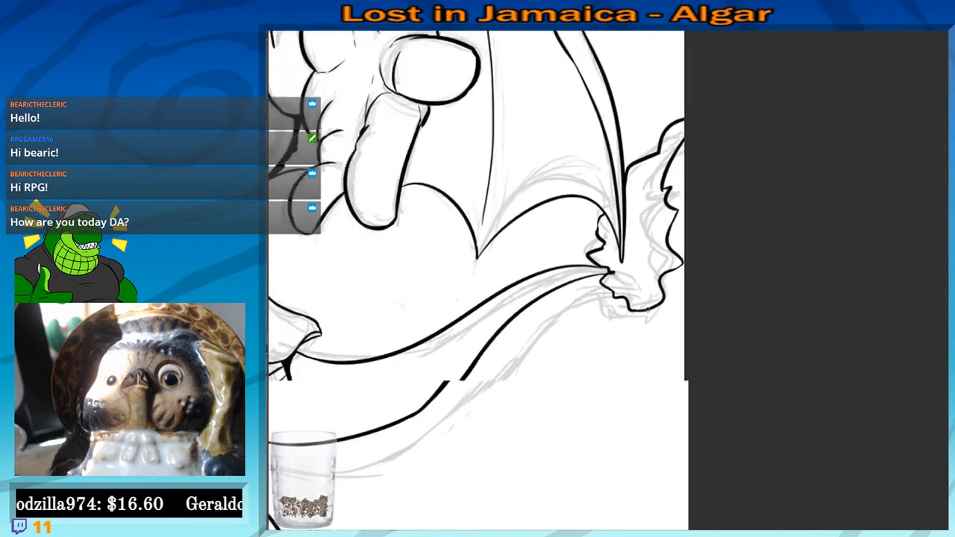
{"action": "scroll", "coordinate": [519, 194], "scroll_direction": "down", "scroll_amount": 3}
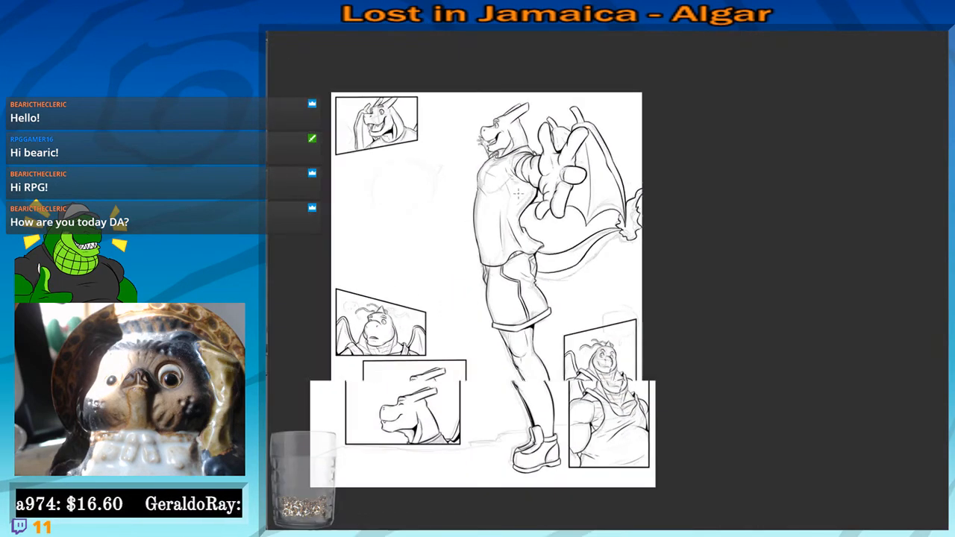
{"action": "left_click_drag", "start_coordinate": [454, 292], "coordinate": [491, 262]}
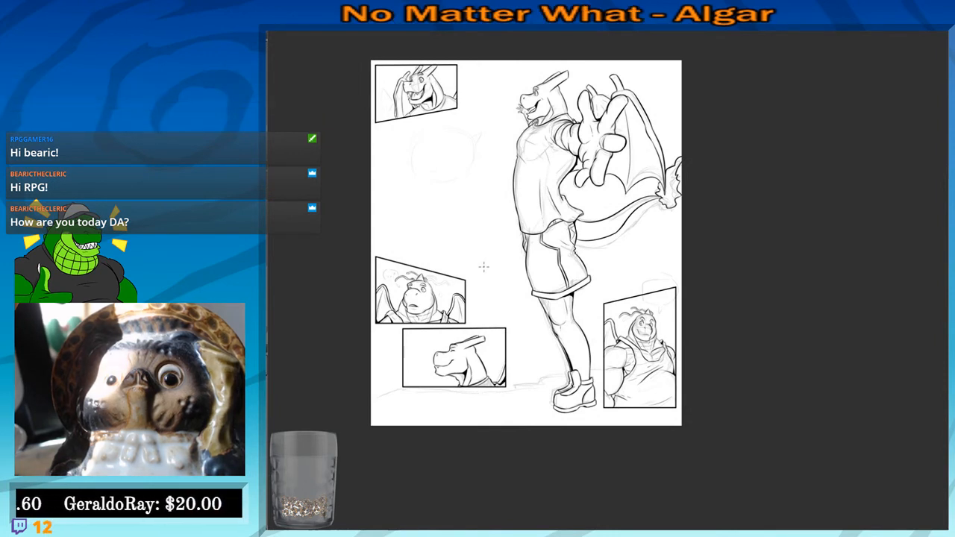
{"action": "scroll", "coordinate": [483, 267], "scroll_direction": "up", "scroll_amount": 2}
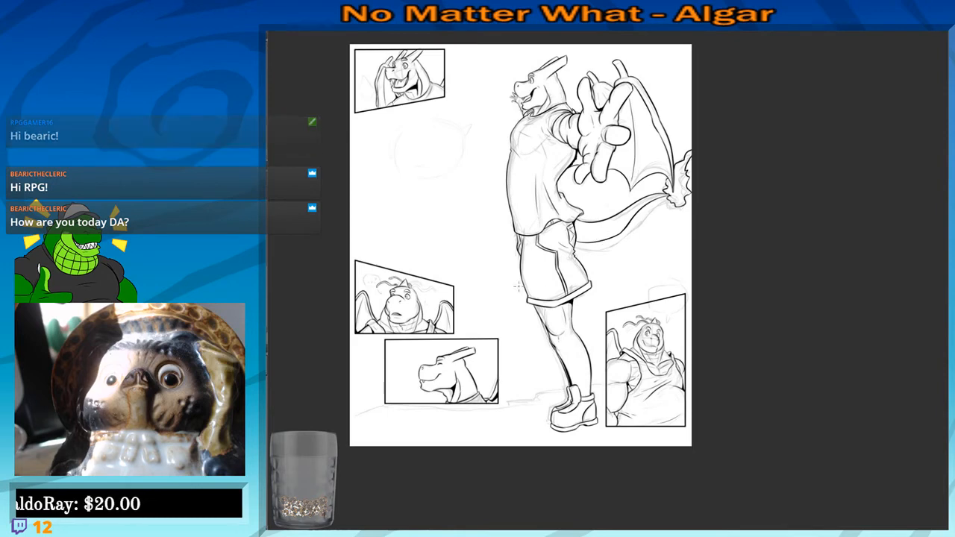
{"action": "scroll", "coordinate": [517, 286], "scroll_direction": "up", "scroll_amount": 3}
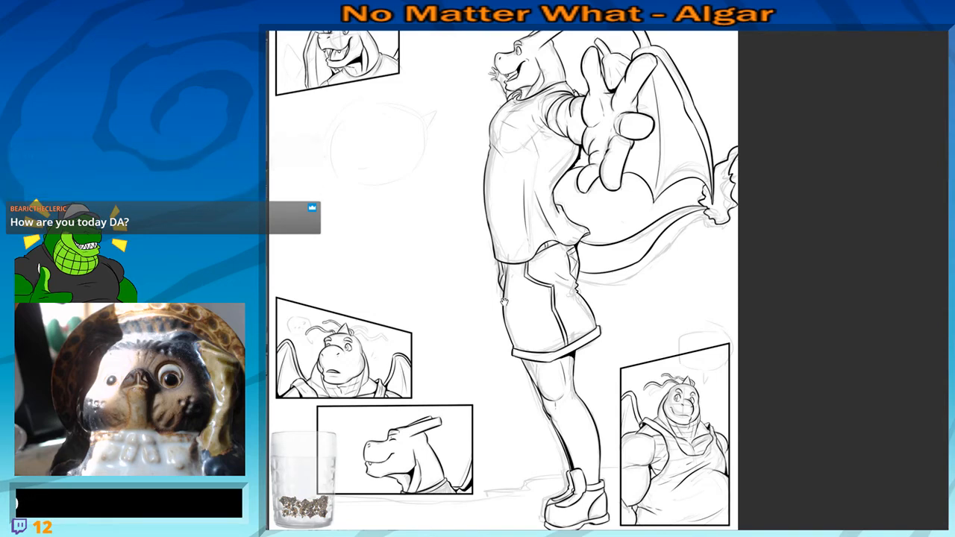
{"action": "left_click_drag", "start_coordinate": [488, 345], "coordinate": [514, 322]}
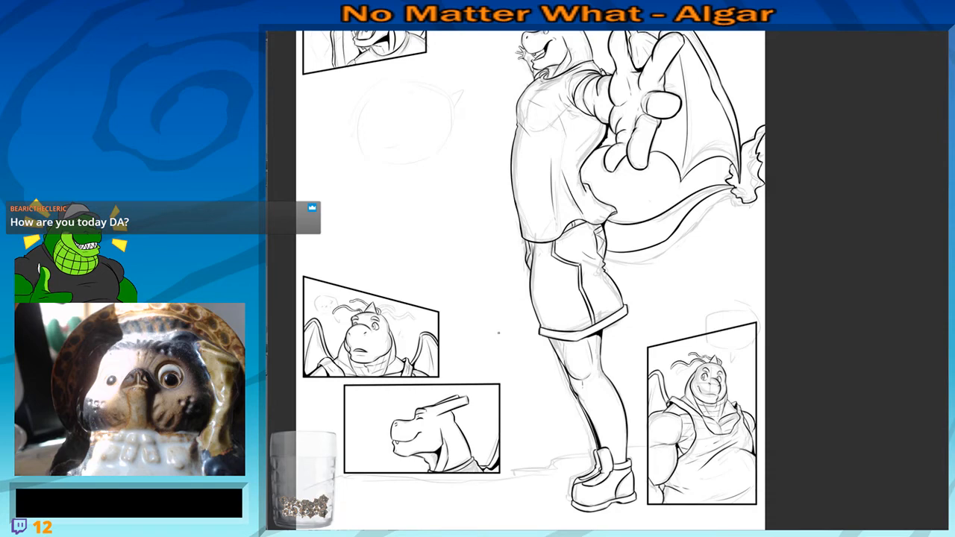
{"action": "scroll", "coordinate": [514, 321], "scroll_direction": "down", "scroll_amount": 3}
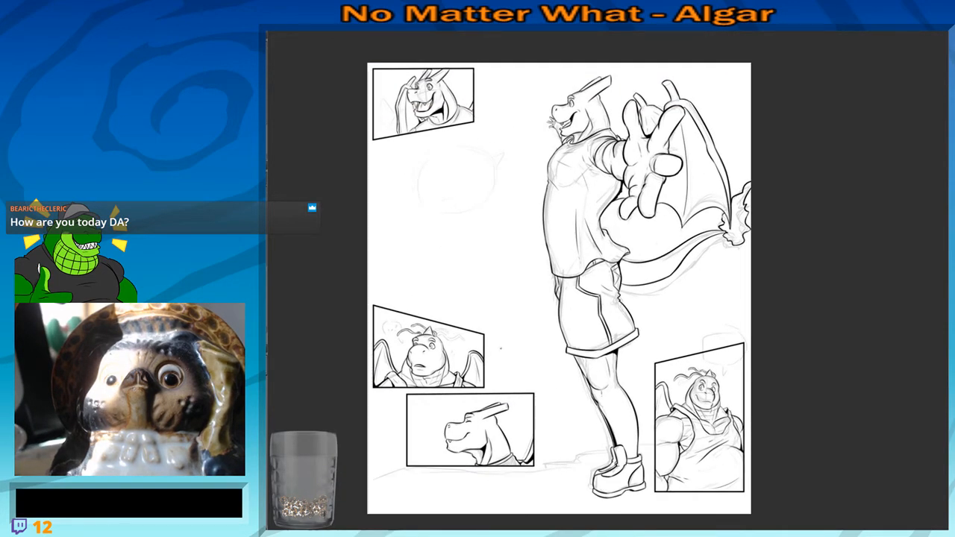
{"action": "scroll", "coordinate": [458, 229], "scroll_direction": "up", "scroll_amount": 2}
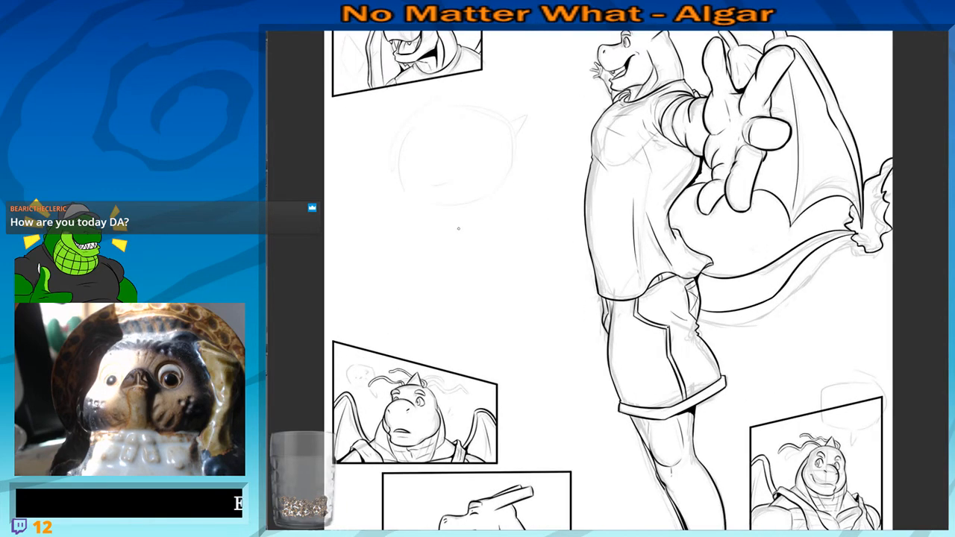
{"action": "scroll", "coordinate": [467, 264], "scroll_direction": "up", "scroll_amount": 2}
{"action": "scroll", "coordinate": [469, 281], "scroll_direction": "up", "scroll_amount": 1}
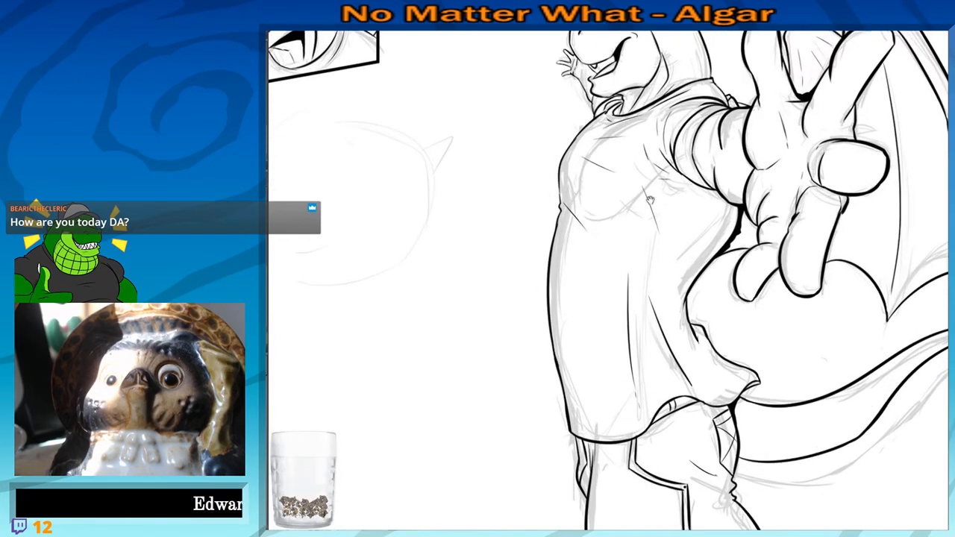
Add short thin crease lines to the front of the shirt below the chest
{"action": "mouse_move", "coordinate": [650, 201]}
{"action": "left_mouse_down"}
{"action": "mouse_move", "coordinate": [555, 230]}
{"action": "mouse_move", "coordinate": [594, 308]}
{"action": "left_mouse_up"}
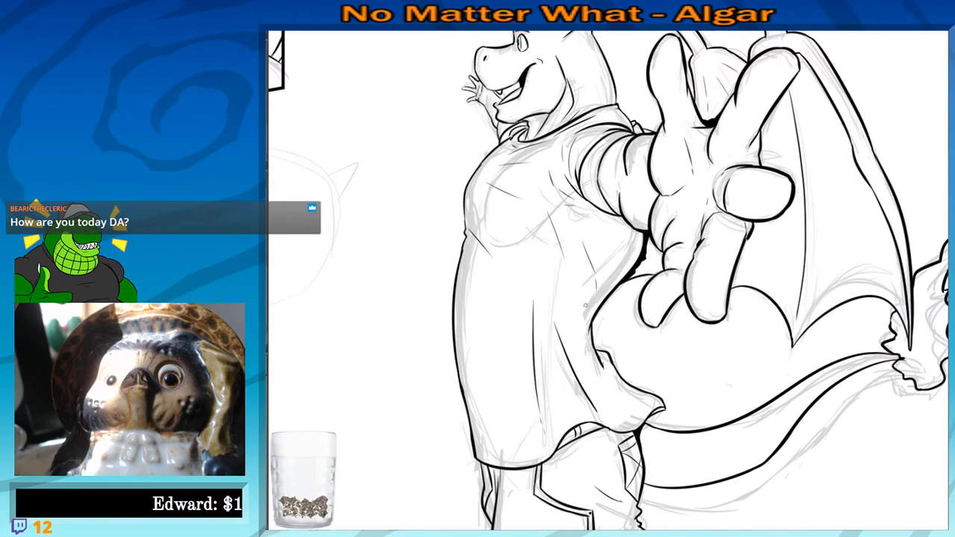
{"action": "key", "text": "ctrl+z"}
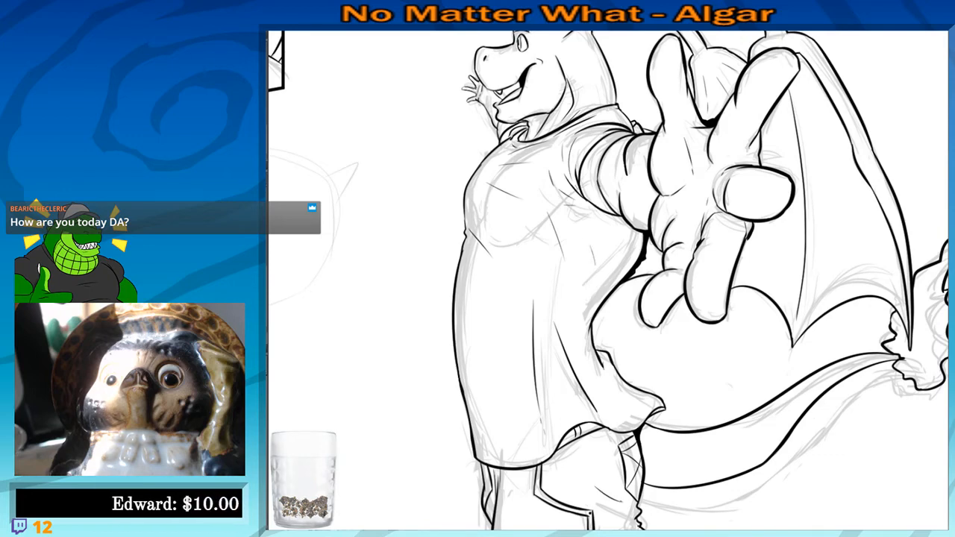
{"action": "mouse_move", "coordinate": [463, 248]}
{"action": "left_mouse_down"}
{"action": "mouse_move", "coordinate": [476, 298]}
{"action": "mouse_move", "coordinate": [535, 217]}
{"action": "left_mouse_up"}
{"action": "scroll", "coordinate": [517, 360], "scroll_direction": "down", "scroll_amount": 5}
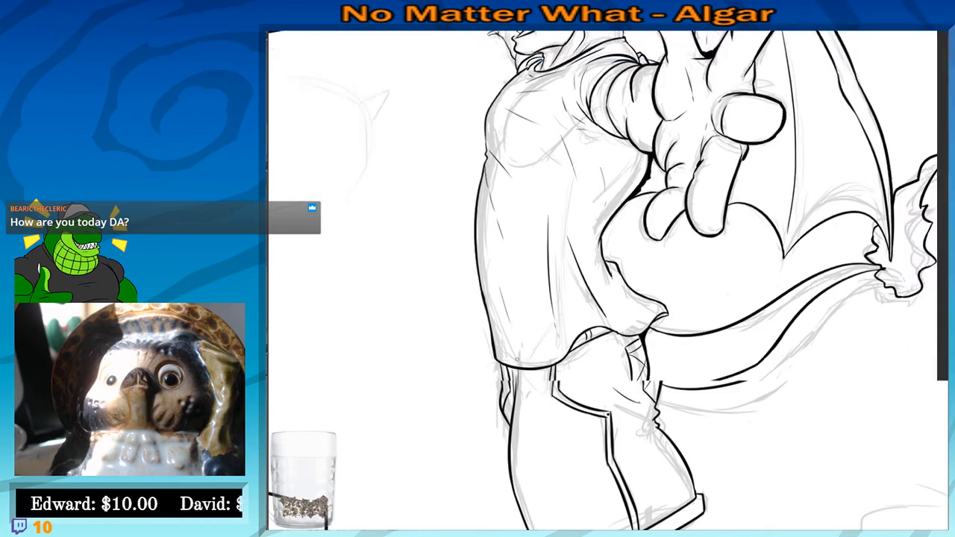
Ink the curved lower edge of the leg inside the boot collar and blacken the corner behind the boot's tongue
{"action": "left_click_drag", "start_coordinate": [433, 391], "coordinate": [469, 238]}
{"action": "scroll", "coordinate": [428, 277], "scroll_direction": "up", "scroll_amount": 3}
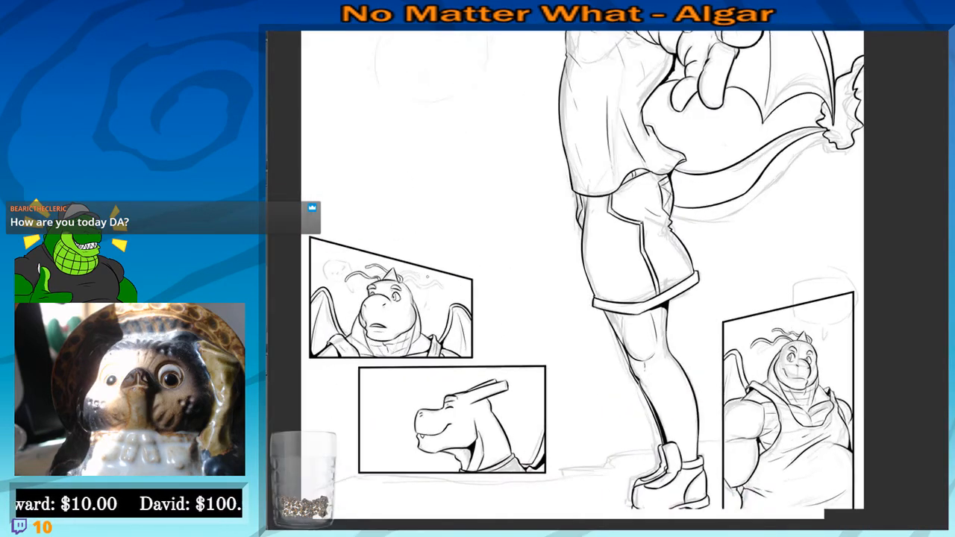
{"action": "left_click_drag", "start_coordinate": [769, 526], "coordinate": [522, 266]}
{"action": "scroll", "coordinate": [522, 265], "scroll_direction": "up", "scroll_amount": 8}
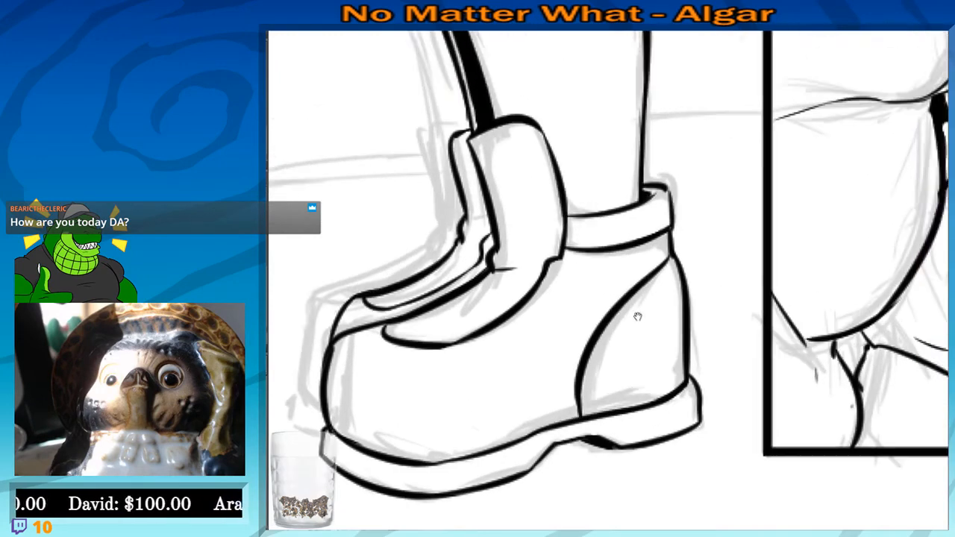
{"action": "left_click_drag", "start_coordinate": [638, 317], "coordinate": [616, 445]}
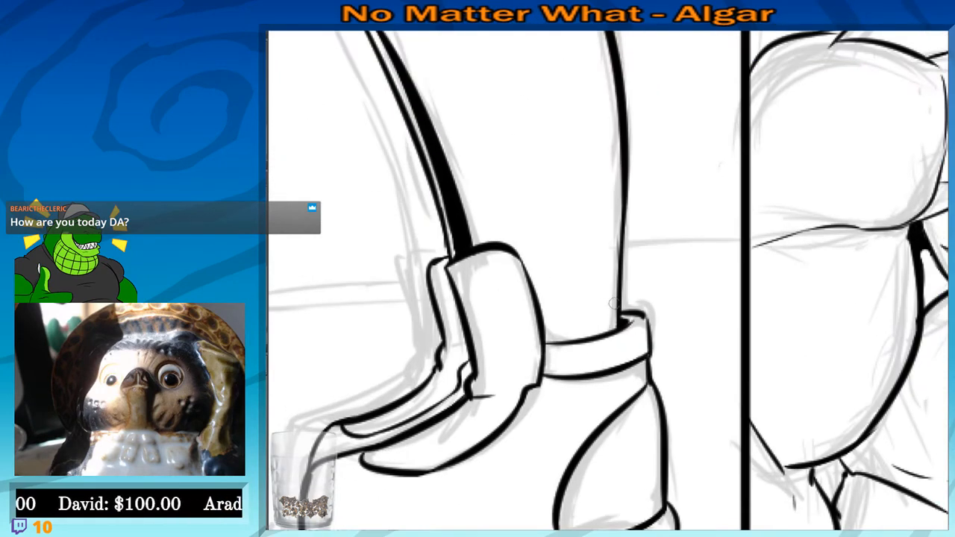
{"action": "mouse_move", "coordinate": [615, 304]}
{"action": "left_mouse_down"}
{"action": "mouse_move", "coordinate": [616, 327]}
{"action": "mouse_move", "coordinate": [587, 341]}
{"action": "mouse_move", "coordinate": [552, 340]}
{"action": "mouse_move", "coordinate": [616, 325]}
{"action": "mouse_move", "coordinate": [608, 330]}
{"action": "left_mouse_up"}
{"action": "left_click_drag", "start_coordinate": [538, 306], "coordinate": [552, 338]}
{"action": "key", "text": "ctrl+z"}
{"action": "left_click_drag", "start_coordinate": [534, 288], "coordinate": [546, 332]}
{"action": "mouse_move", "coordinate": [539, 313]}
{"action": "left_mouse_down"}
{"action": "mouse_move", "coordinate": [552, 338]}
{"action": "mouse_move", "coordinate": [591, 338]}
{"action": "left_mouse_up"}
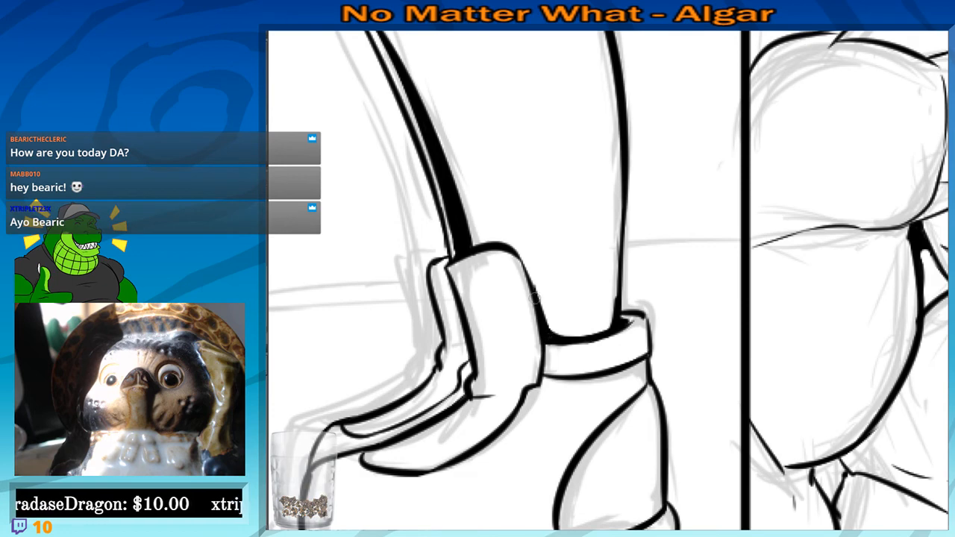
Hide the rough sketch and review the clean line art across the whole page
{"action": "scroll", "coordinate": [535, 297], "scroll_direction": "down", "scroll_amount": 4}
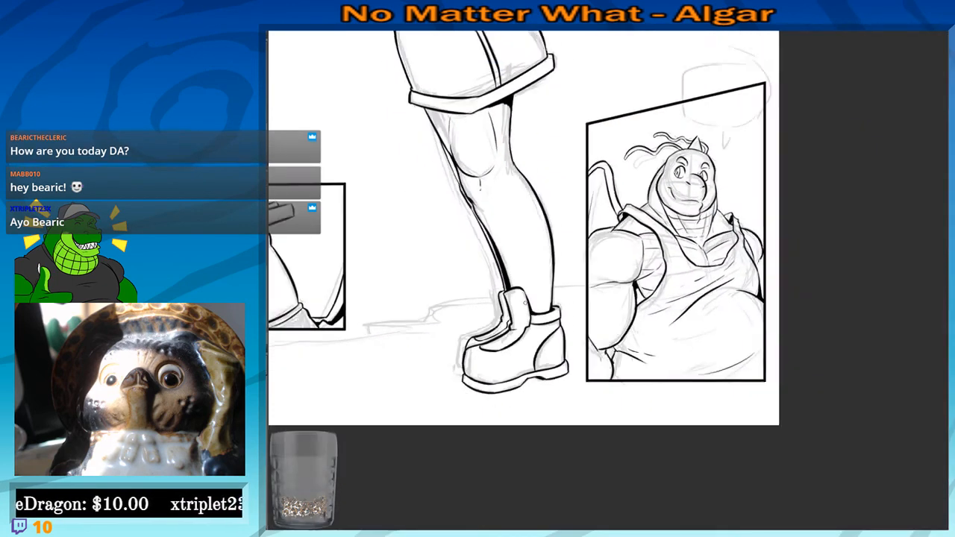
{"action": "scroll", "coordinate": [525, 303], "scroll_direction": "down", "scroll_amount": 3}
{"action": "left_click_drag", "start_coordinate": [442, 276], "coordinate": [535, 325]}
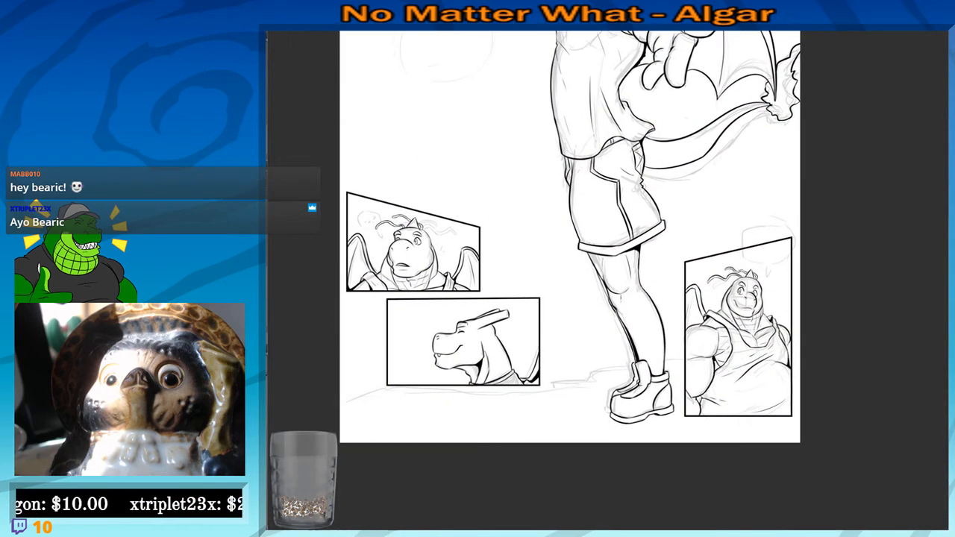
{"action": "left_click_drag", "start_coordinate": [728, 240], "coordinate": [684, 413]}
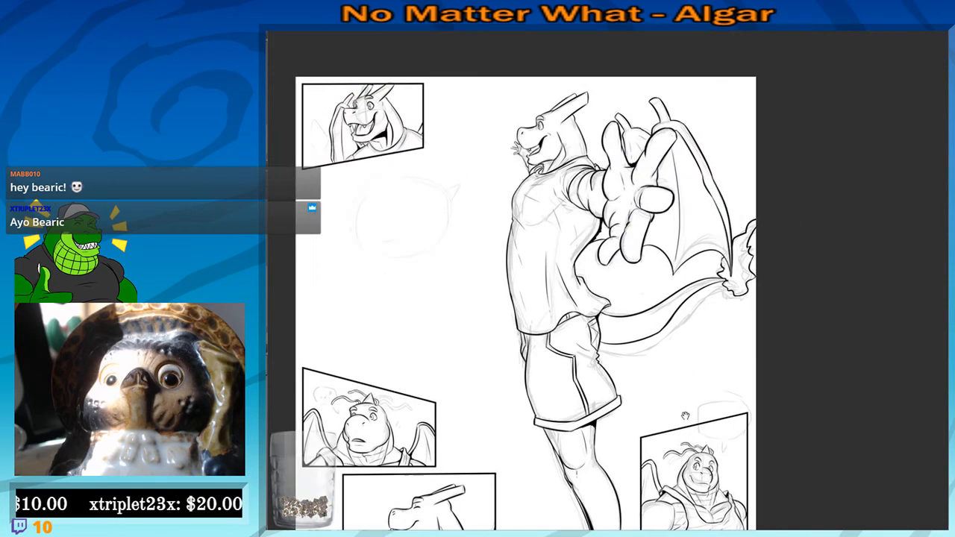
{"action": "left_click_drag", "start_coordinate": [812, 451], "coordinate": [835, 339]}
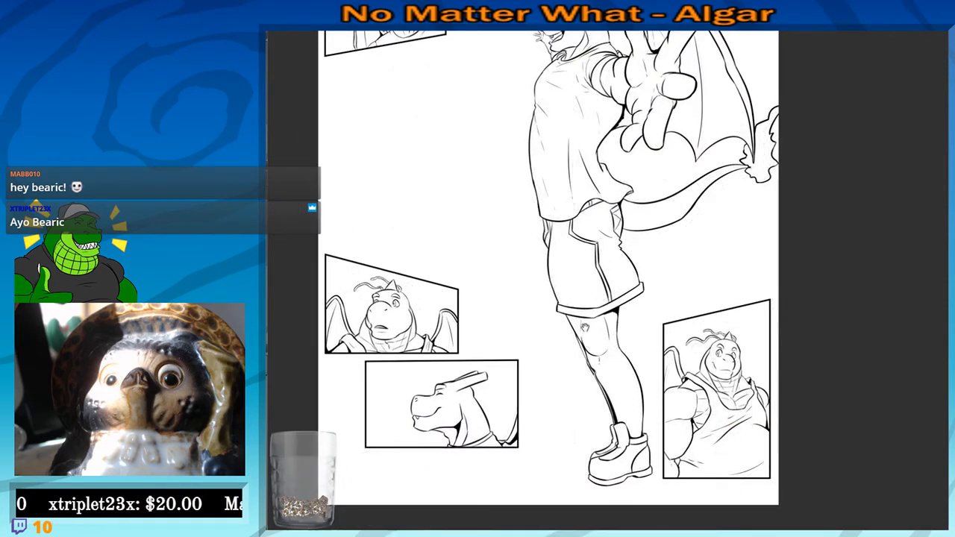
{"action": "left_click_drag", "start_coordinate": [569, 309], "coordinate": [554, 310]}
{"action": "scroll", "coordinate": [567, 312], "scroll_direction": "down", "scroll_amount": 2}
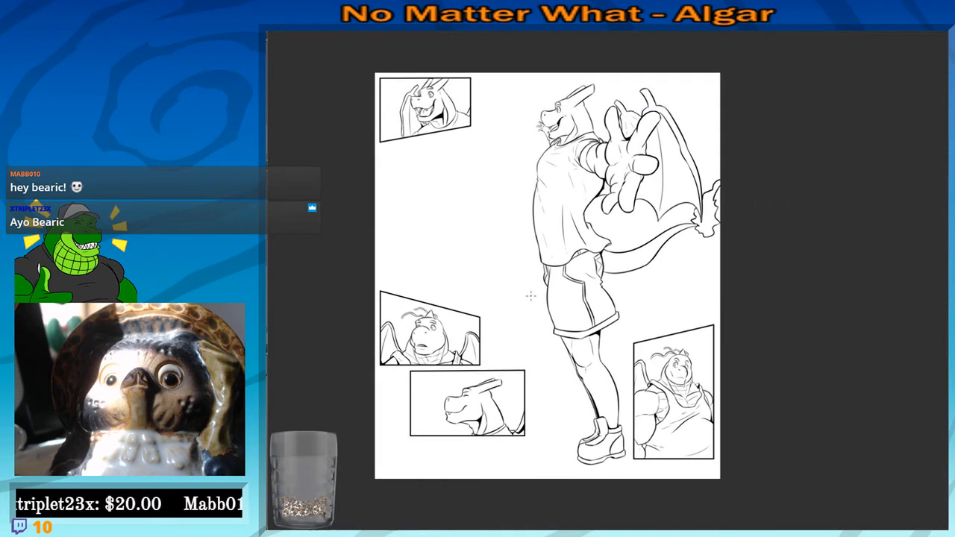
{"action": "scroll", "coordinate": [493, 230], "scroll_direction": "up", "scroll_amount": 2}
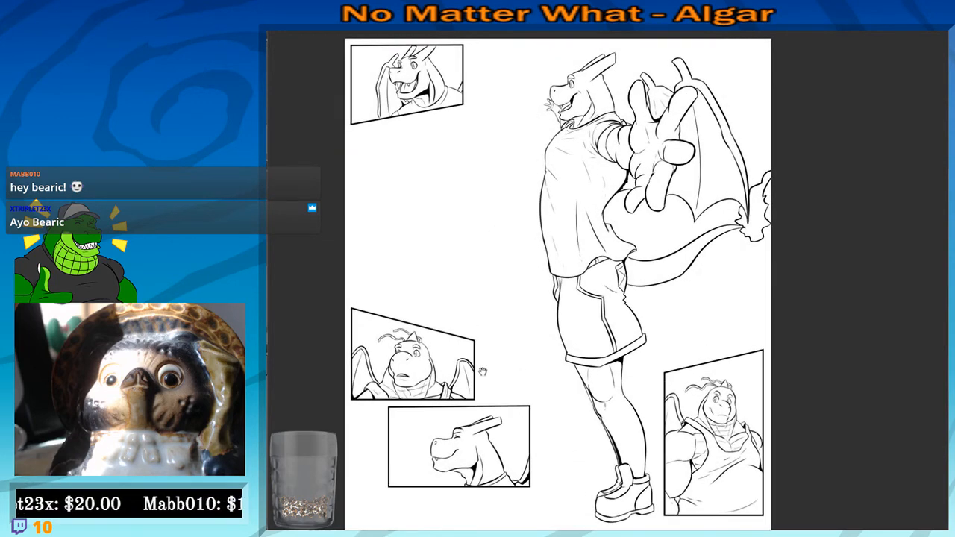
{"action": "left_click_drag", "start_coordinate": [482, 371], "coordinate": [481, 376]}
{"action": "left_click_drag", "start_coordinate": [641, 317], "coordinate": [632, 285]}
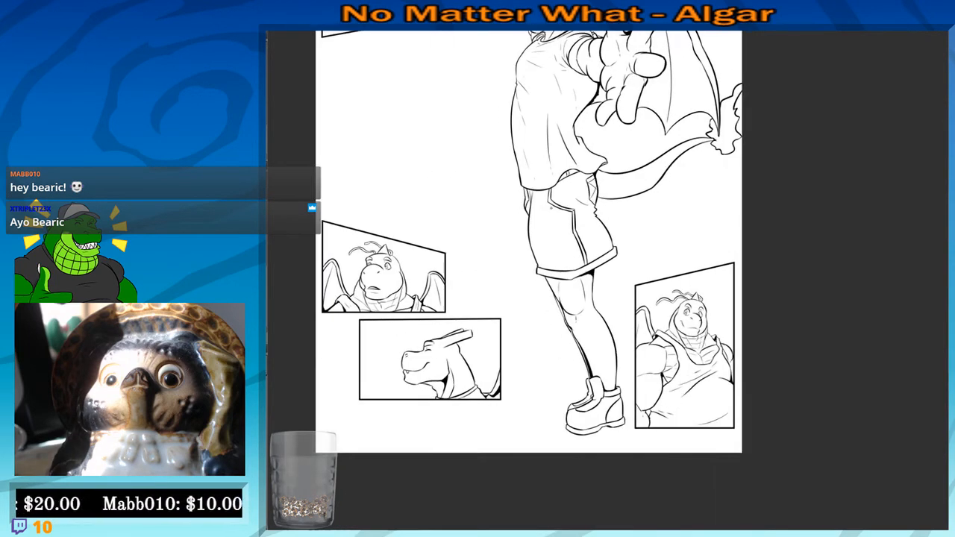
Erase the bulging outline at the front of the shorts below the shirt hem and redraw it as a slimmer contour
{"action": "scroll", "coordinate": [551, 208], "scroll_direction": "up", "scroll_amount": 8}
{"action": "scroll", "coordinate": [551, 207], "scroll_direction": "up", "scroll_amount": 3}
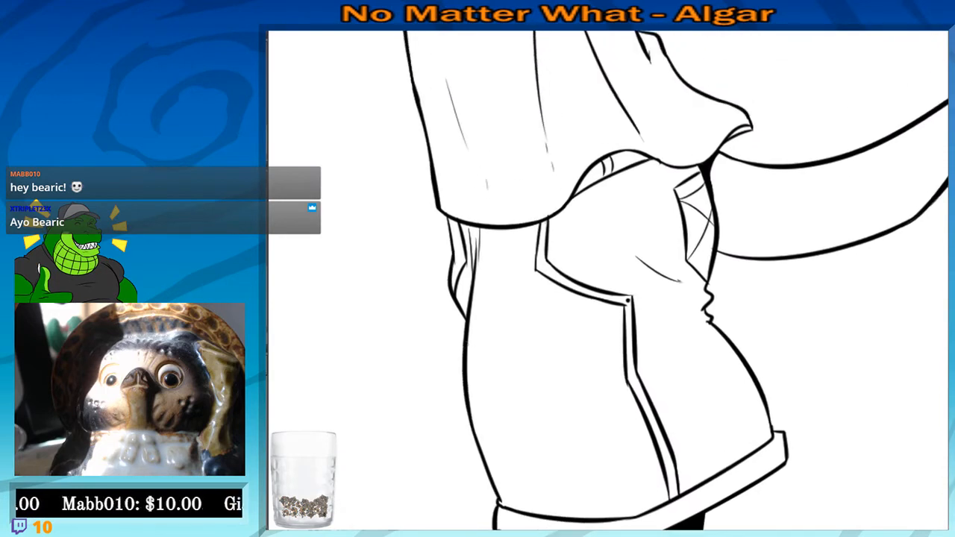
{"action": "mouse_move", "coordinate": [450, 229]}
{"action": "left_mouse_down"}
{"action": "mouse_move", "coordinate": [454, 317]}
{"action": "mouse_move", "coordinate": [460, 275]}
{"action": "left_mouse_up"}
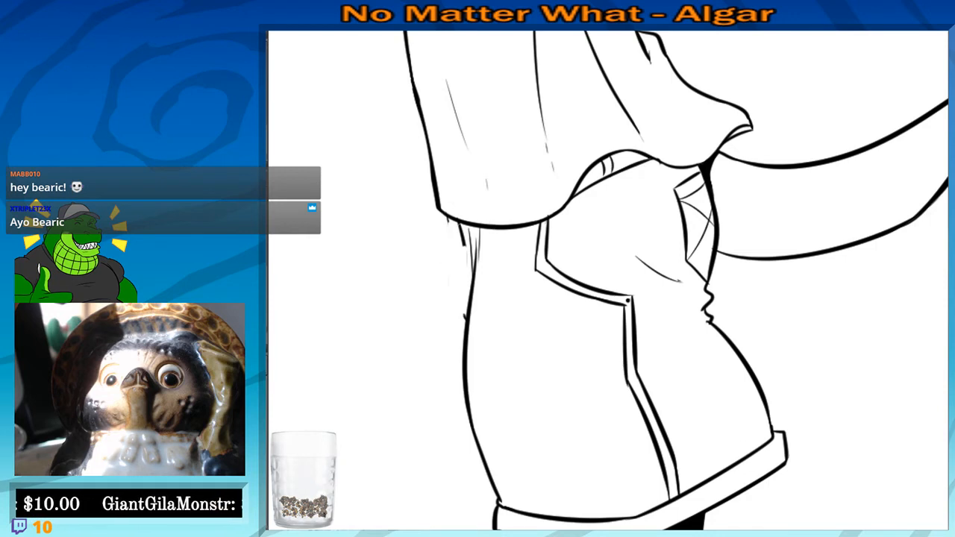
{"action": "left_click_drag", "start_coordinate": [450, 219], "coordinate": [463, 317]}
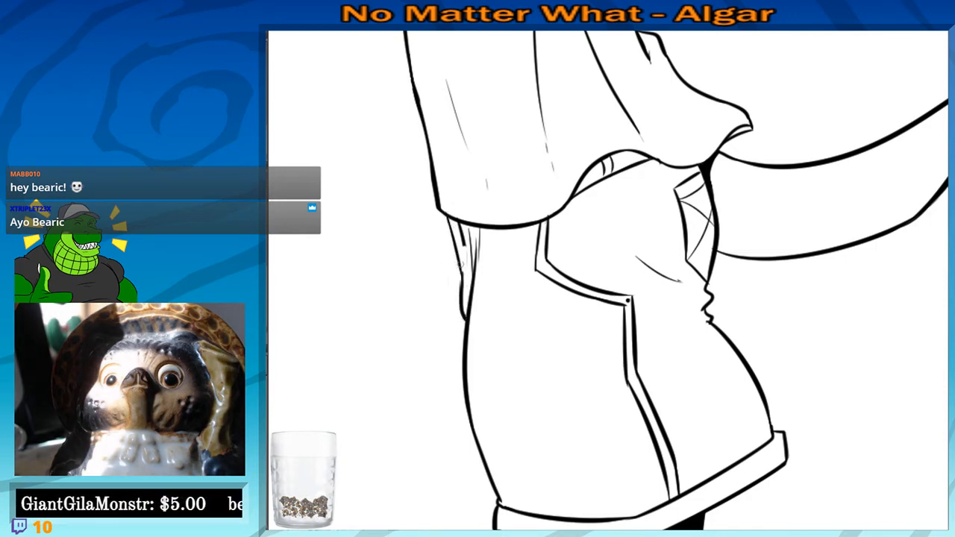
{"action": "left_click_drag", "start_coordinate": [460, 264], "coordinate": [462, 302]}
{"action": "key", "text": "ctrl+z"}
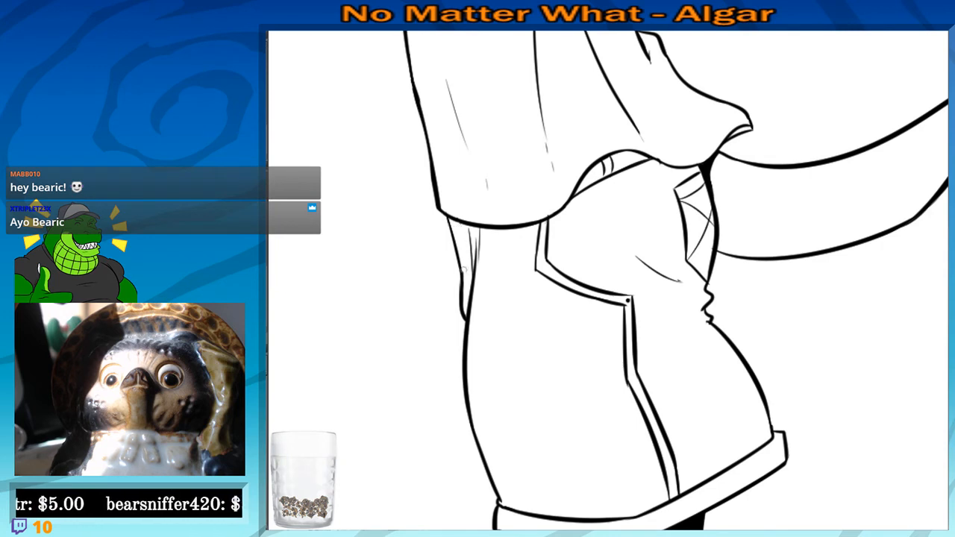
{"action": "left_click_drag", "start_coordinate": [498, 250], "coordinate": [500, 253]}
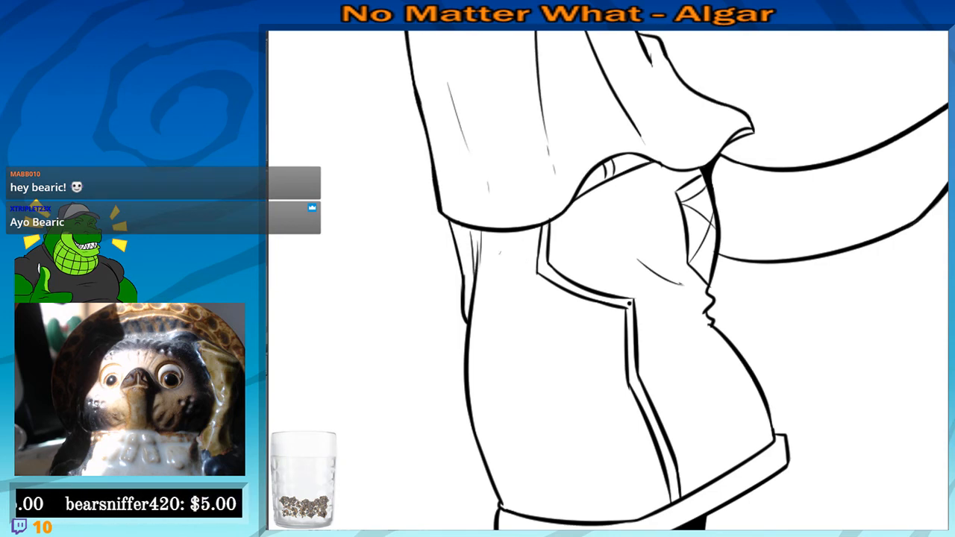
{"action": "left_click_drag", "start_coordinate": [460, 229], "coordinate": [470, 298]}
{"action": "key", "text": "ctrl+z"}
{"action": "key", "text": "ctrl+z"}
{"action": "scroll", "coordinate": [439, 214], "scroll_direction": "down", "scroll_amount": 7}
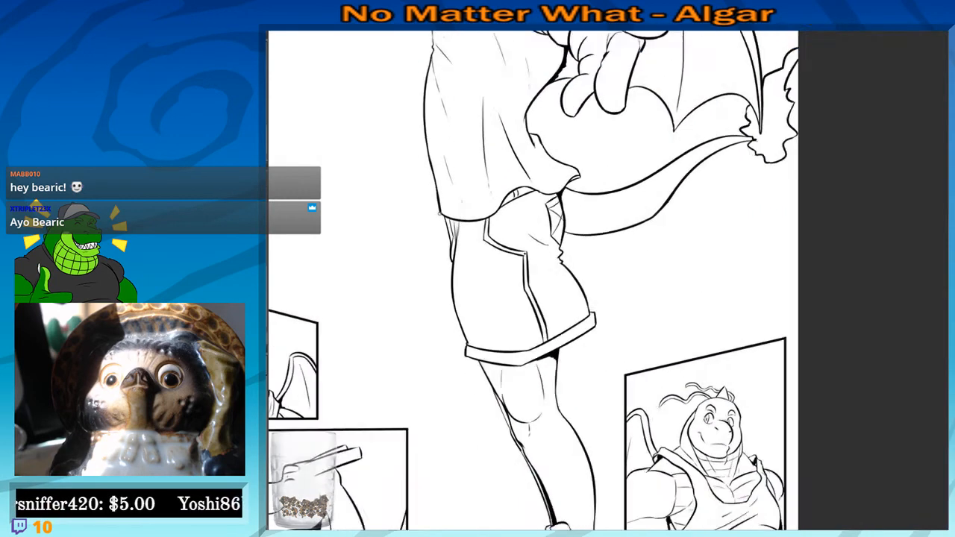
{"action": "left_click_drag", "start_coordinate": [457, 267], "coordinate": [471, 302]}
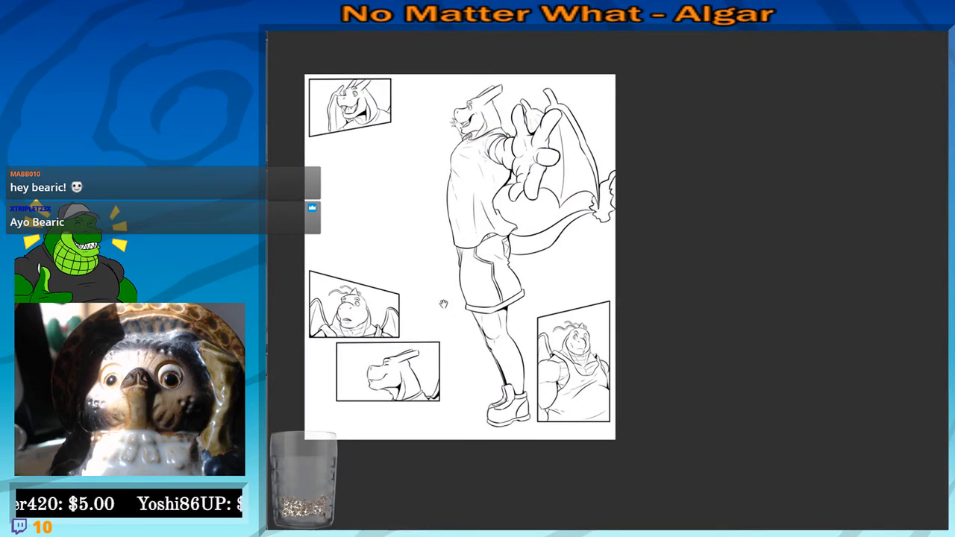
{"action": "left_click_drag", "start_coordinate": [452, 334], "coordinate": [438, 289]}
Ink the wavy edge and small angular cuff of the far shorts leg protruding behind the seat of the shorts
{"action": "scroll", "coordinate": [400, 213], "scroll_direction": "up", "scroll_amount": 6}
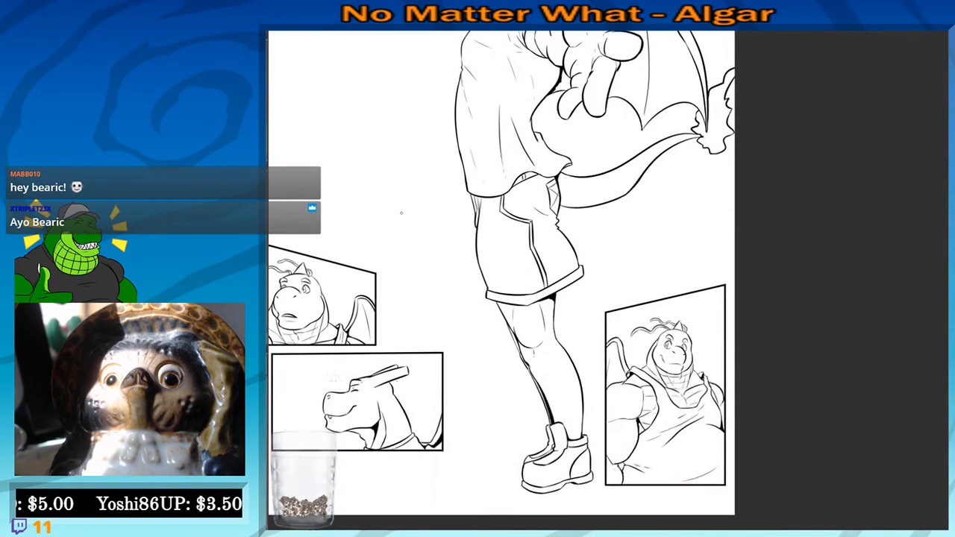
{"action": "left_click_drag", "start_coordinate": [572, 225], "coordinate": [375, 154]}
{"action": "scroll", "coordinate": [375, 154], "scroll_direction": "up", "scroll_amount": 4}
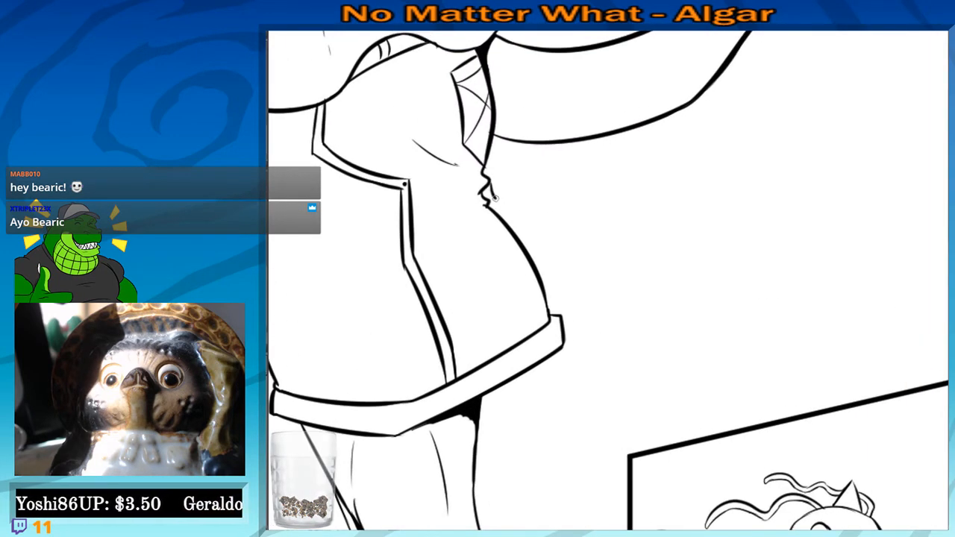
{"action": "mouse_move", "coordinate": [491, 196]}
{"action": "left_mouse_down"}
{"action": "mouse_move", "coordinate": [547, 245]}
{"action": "mouse_move", "coordinate": [543, 295]}
{"action": "left_mouse_up"}
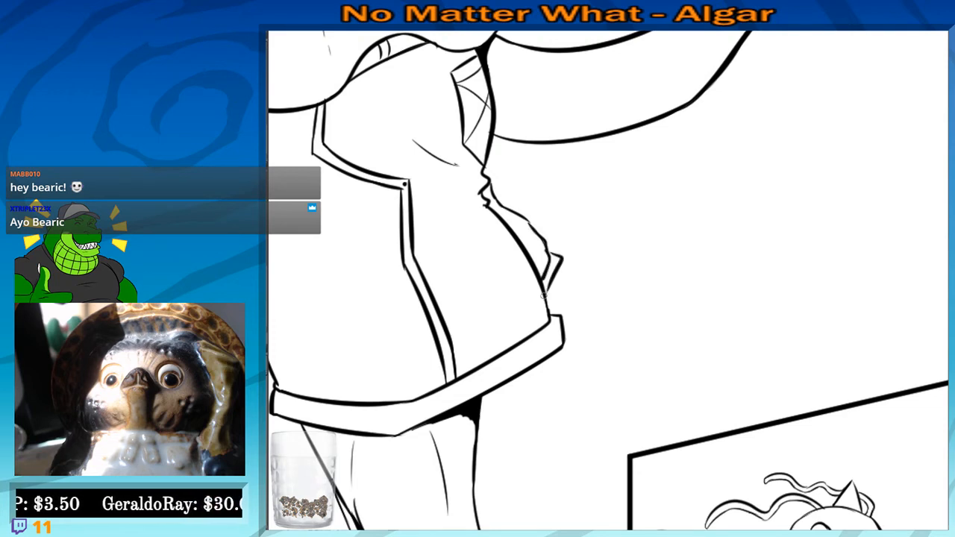
{"action": "key", "text": "ctrl+z"}
{"action": "key", "text": "ctrl+z"}
{"action": "mouse_move", "coordinate": [549, 252]}
{"action": "left_mouse_down"}
{"action": "mouse_move", "coordinate": [558, 277]}
{"action": "mouse_move", "coordinate": [547, 293]}
{"action": "left_mouse_up"}
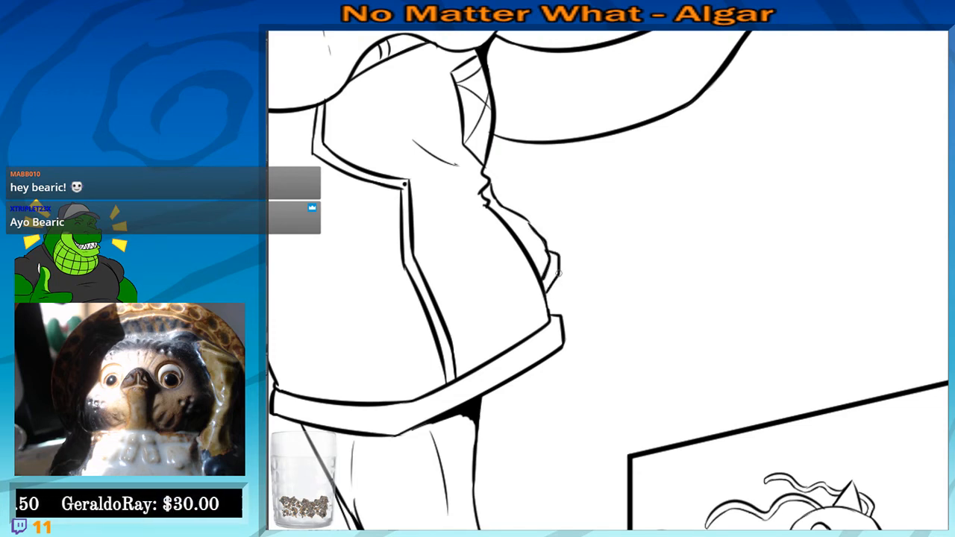
{"action": "left_click_drag", "start_coordinate": [508, 254], "coordinate": [561, 284]}
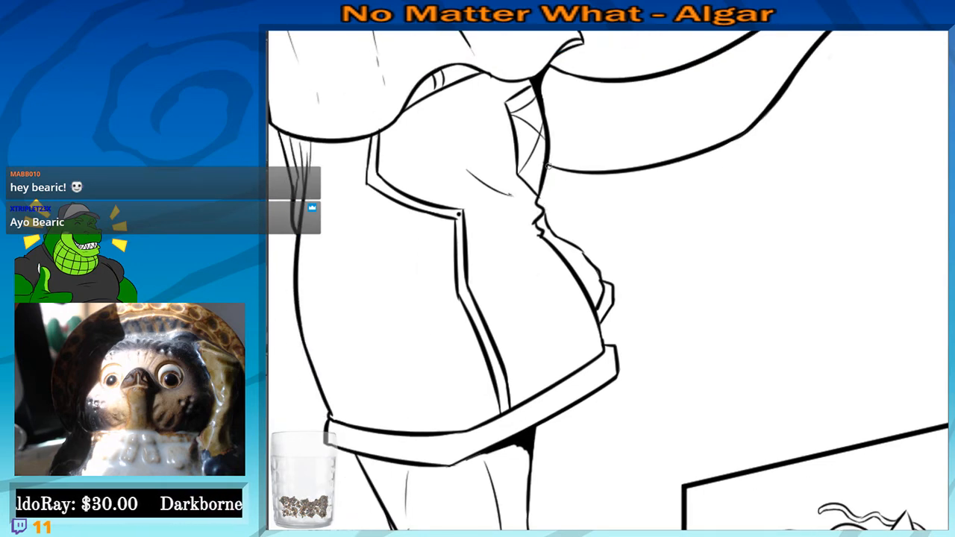
{"action": "left_click_drag", "start_coordinate": [546, 269], "coordinate": [538, 180]}
Extend the black shadow under the shorts' cuff and taper it down the back of the thigh
{"action": "left_click_drag", "start_coordinate": [583, 328], "coordinate": [585, 310]}
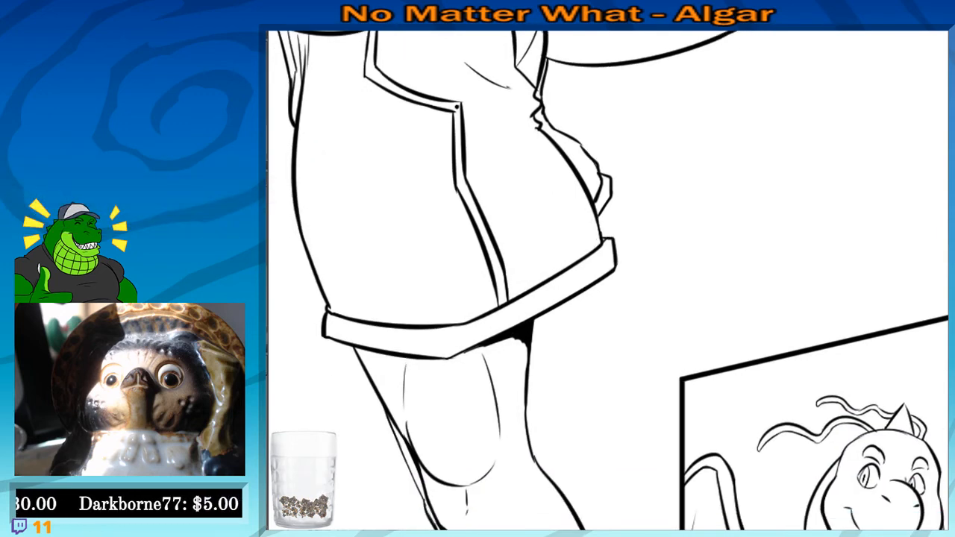
{"action": "left_click_drag", "start_coordinate": [598, 244], "coordinate": [639, 141]}
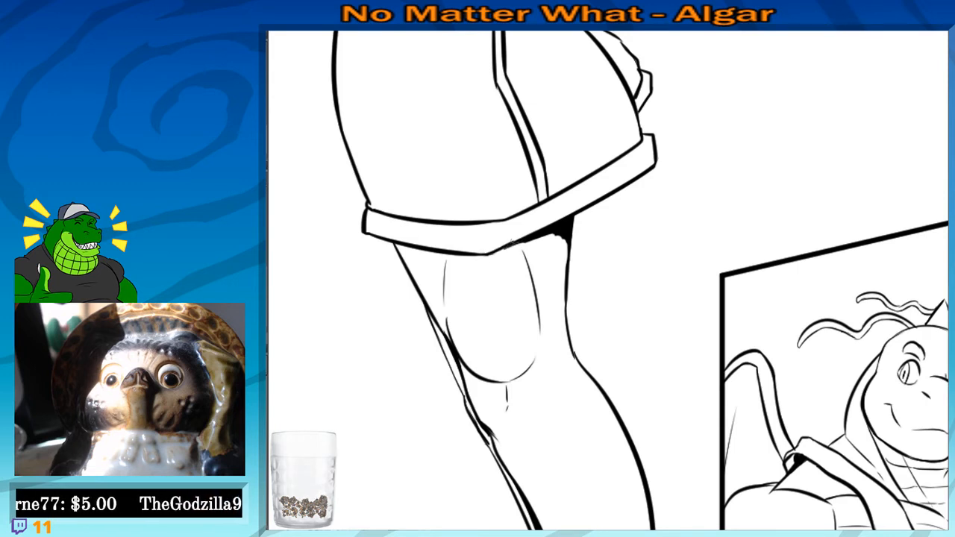
{"action": "mouse_move", "coordinate": [522, 238]}
{"action": "left_mouse_down"}
{"action": "mouse_move", "coordinate": [482, 254]}
{"action": "mouse_move", "coordinate": [557, 232]}
{"action": "mouse_move", "coordinate": [536, 218]}
{"action": "mouse_move", "coordinate": [545, 249]}
{"action": "mouse_move", "coordinate": [528, 221]}
{"action": "mouse_move", "coordinate": [495, 231]}
{"action": "mouse_move", "coordinate": [527, 224]}
{"action": "mouse_move", "coordinate": [537, 243]}
{"action": "left_mouse_up"}
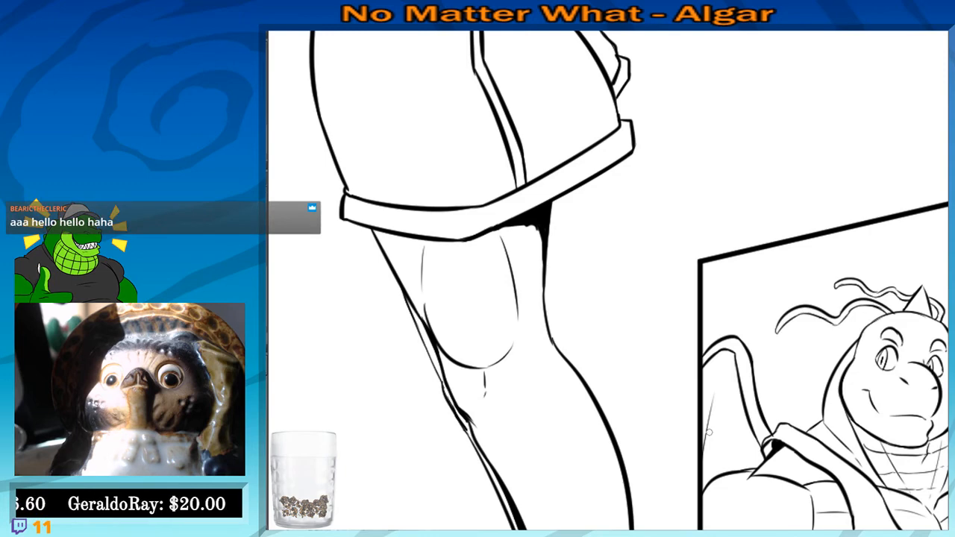
{"action": "scroll", "coordinate": [709, 432], "scroll_direction": "down", "scroll_amount": 2}
{"action": "mouse_move", "coordinate": [509, 316]}
{"action": "left_mouse_down"}
{"action": "mouse_move", "coordinate": [527, 301]}
{"action": "mouse_move", "coordinate": [519, 289]}
{"action": "mouse_move", "coordinate": [527, 300]}
{"action": "left_mouse_up"}
{"action": "scroll", "coordinate": [479, 257], "scroll_direction": "down", "scroll_amount": 2}
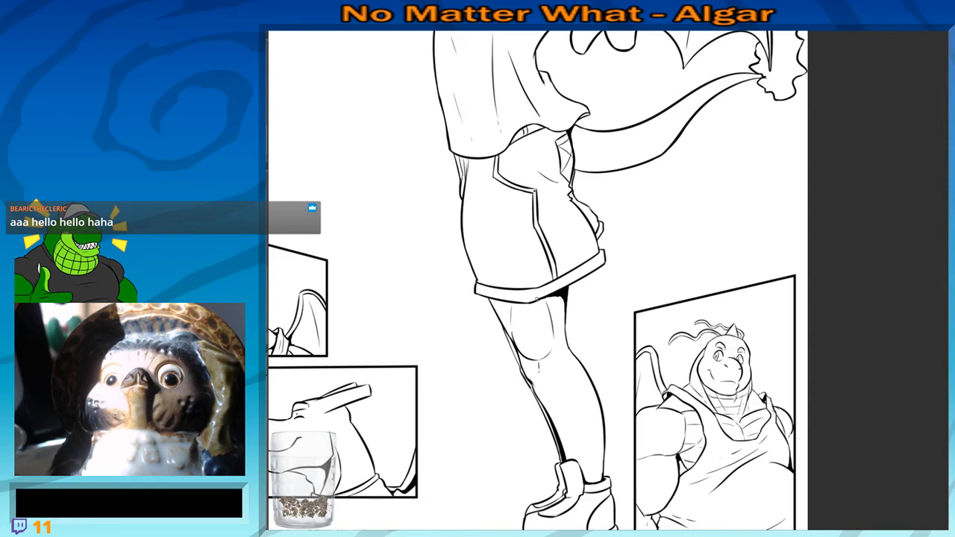
{"action": "left_click_drag", "start_coordinate": [525, 368], "coordinate": [533, 270]}
Redraw the back contour of the leg from behind the knee into the calf as one smooth line
{"action": "scroll", "coordinate": [497, 222], "scroll_direction": "up", "scroll_amount": 2}
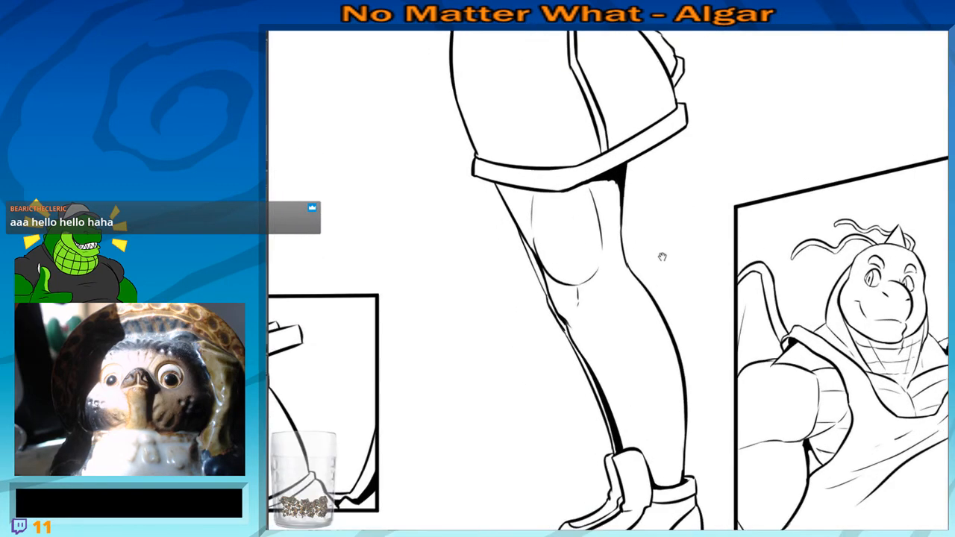
{"action": "left_click_drag", "start_coordinate": [662, 257], "coordinate": [633, 235]}
{"action": "scroll", "coordinate": [597, 246], "scroll_direction": "up", "scroll_amount": 3}
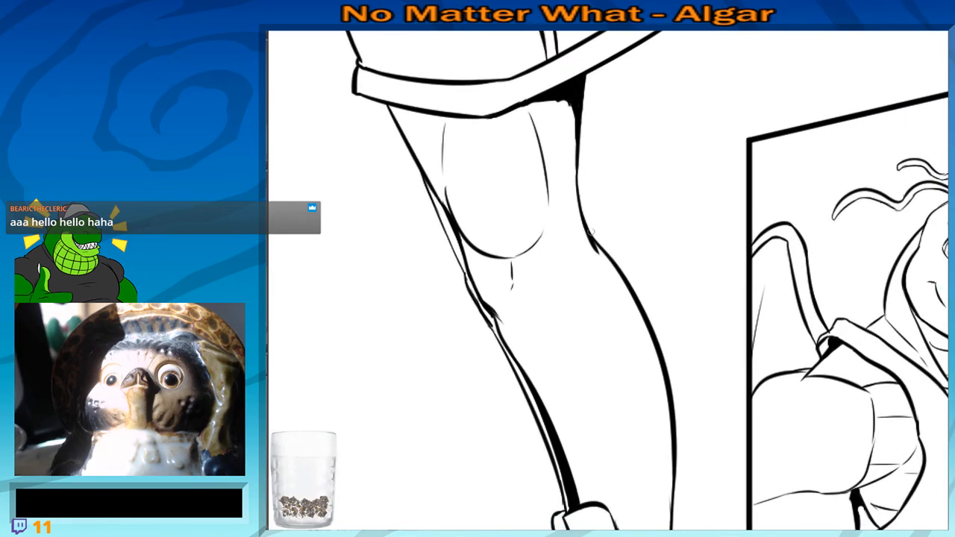
{"action": "mouse_move", "coordinate": [591, 237]}
{"action": "left_mouse_down"}
{"action": "mouse_move", "coordinate": [622, 279]}
{"action": "mouse_move", "coordinate": [592, 247]}
{"action": "left_mouse_up"}
{"action": "key", "text": "ctrl+z"}
{"action": "left_click_drag", "start_coordinate": [574, 208], "coordinate": [616, 262]}
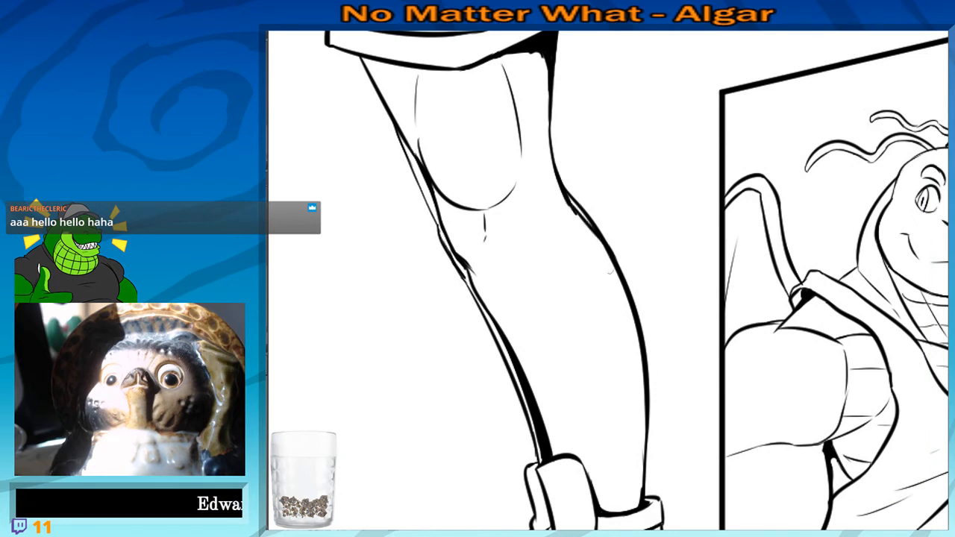
{"action": "key", "text": "ctrl+z"}
{"action": "left_click_drag", "start_coordinate": [568, 203], "coordinate": [618, 282]}
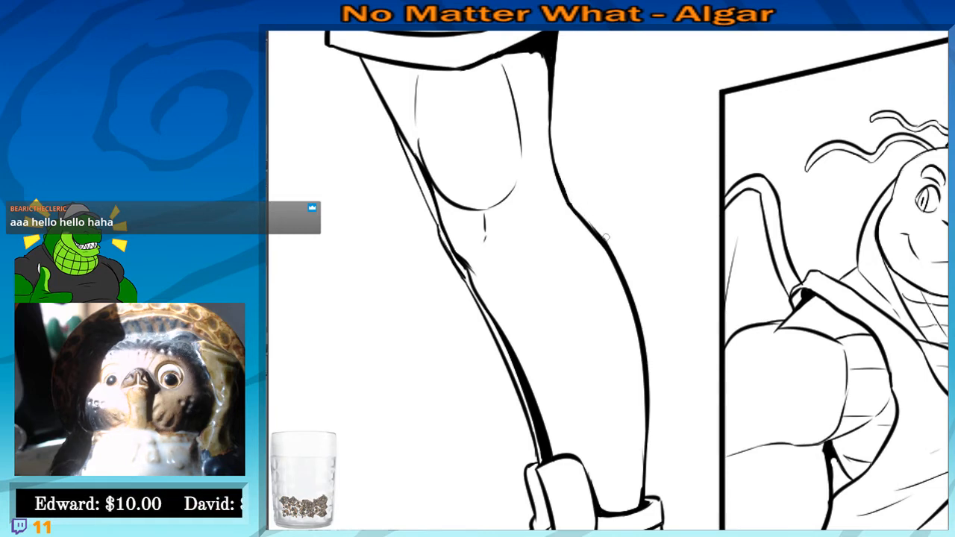
{"action": "left_click_drag", "start_coordinate": [592, 220], "coordinate": [632, 287]}
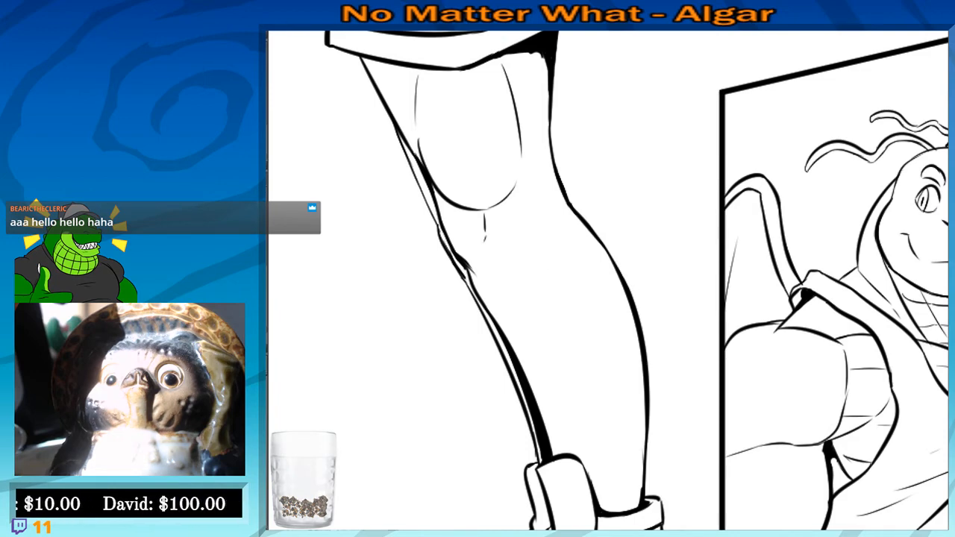
{"action": "scroll", "coordinate": [510, 246], "scroll_direction": "down", "scroll_amount": 6}
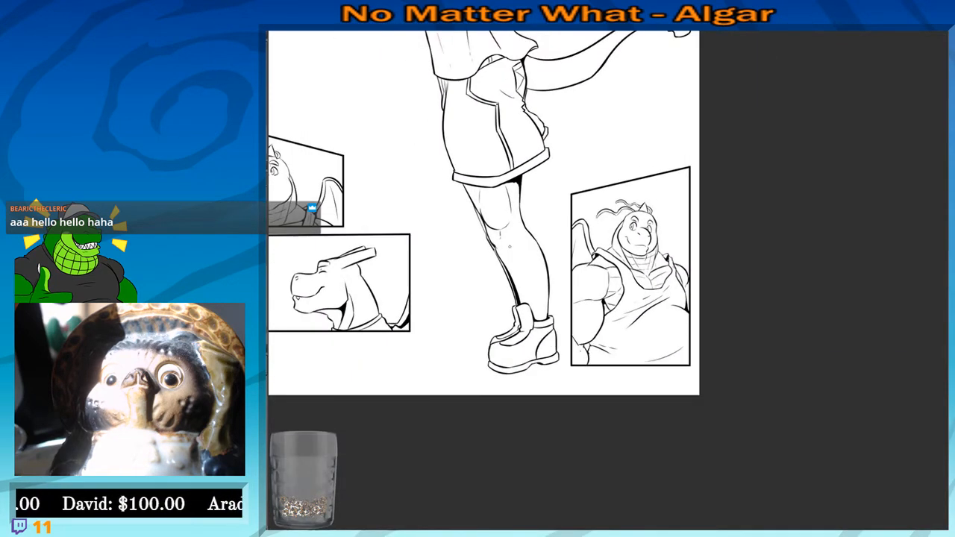
Ink a dark crease in the lower palm of the outstretched hand and trim it into a tapered curve
{"action": "left_click_drag", "start_coordinate": [454, 288], "coordinate": [503, 399]}
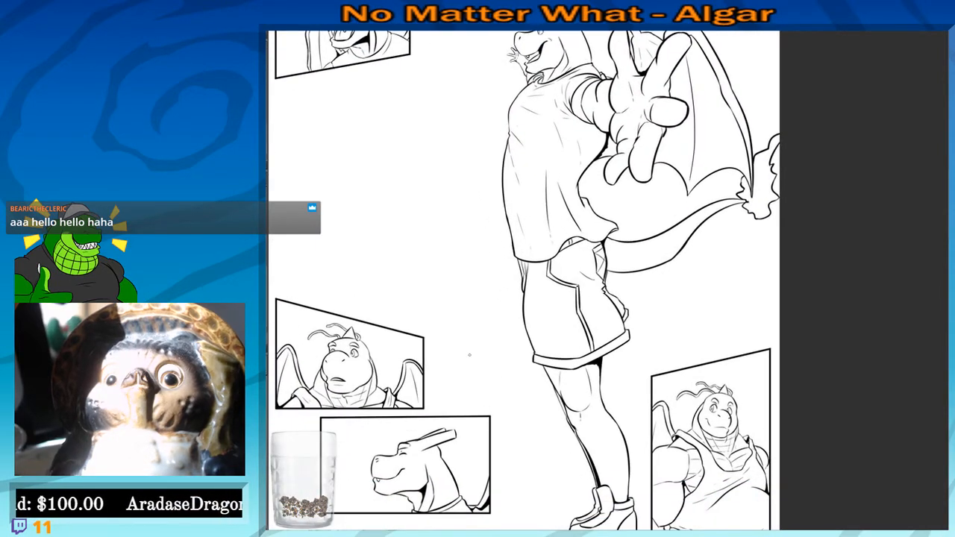
{"action": "scroll", "coordinate": [486, 403], "scroll_direction": "up", "scroll_amount": 4}
{"action": "key", "text": "ctrl+Tab"}
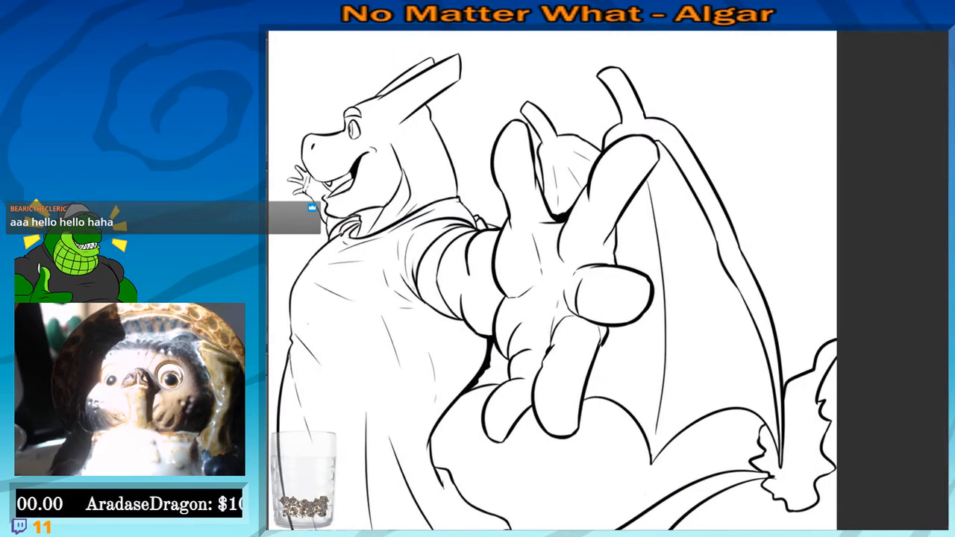
{"action": "scroll", "coordinate": [496, 339], "scroll_direction": "up", "scroll_amount": 3}
{"action": "scroll", "coordinate": [593, 280], "scroll_direction": "down", "scroll_amount": 1}
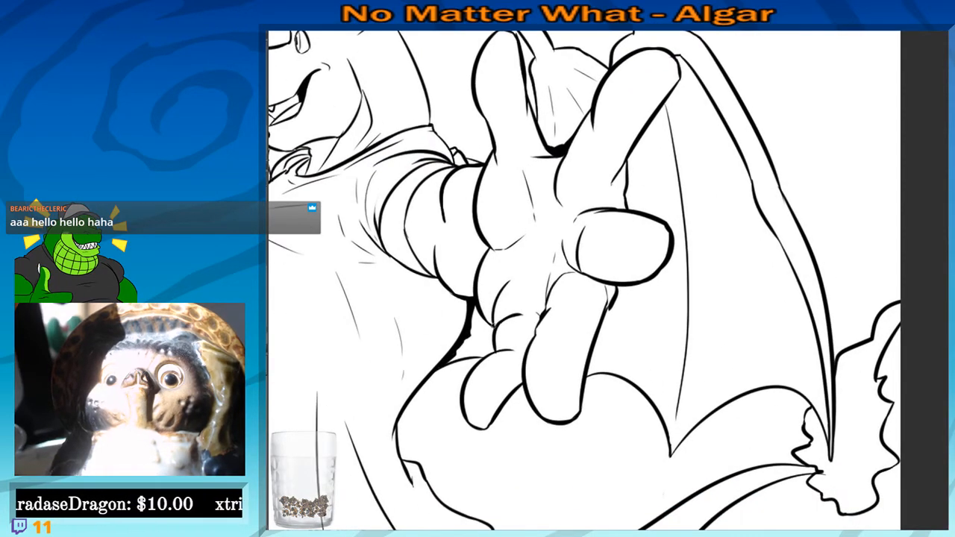
{"action": "left_click_drag", "start_coordinate": [524, 307], "coordinate": [524, 345]}
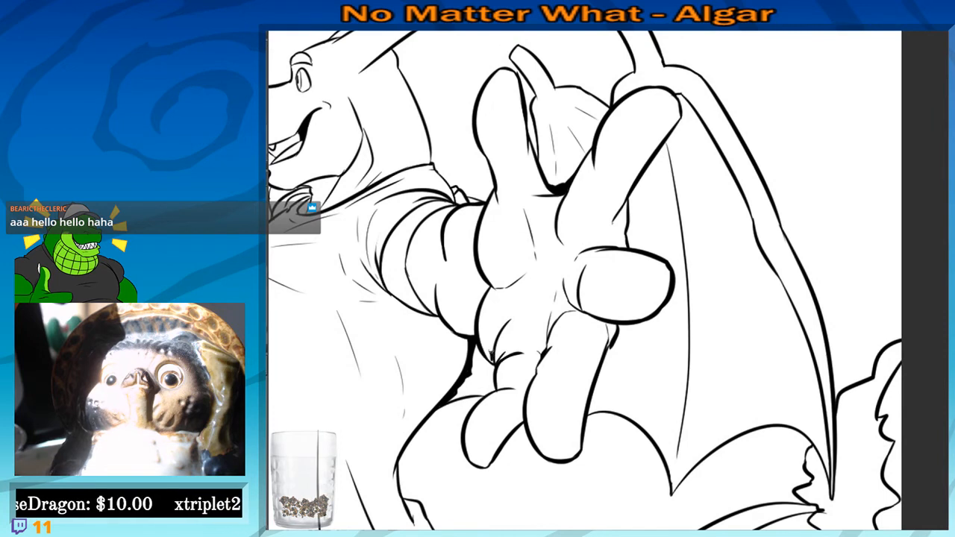
{"action": "scroll", "coordinate": [490, 336], "scroll_direction": "down", "scroll_amount": 1}
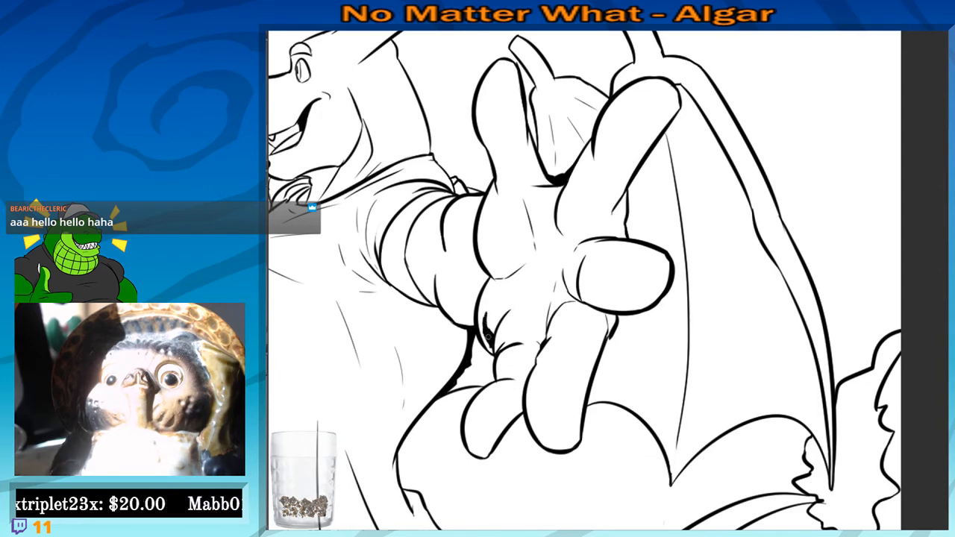
{"action": "scroll", "coordinate": [489, 338], "scroll_direction": "up", "scroll_amount": 3}
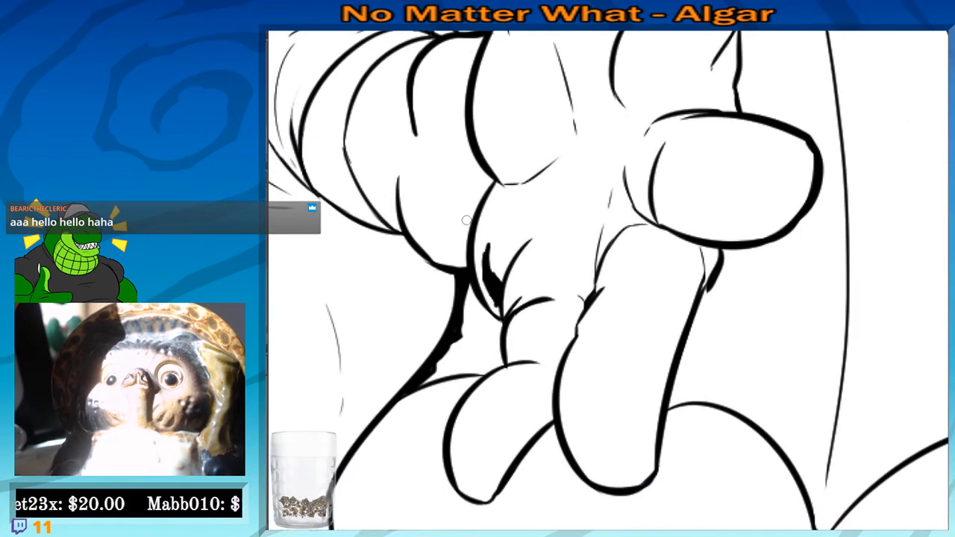
{"action": "scroll", "coordinate": [465, 220], "scroll_direction": "up", "scroll_amount": 1}
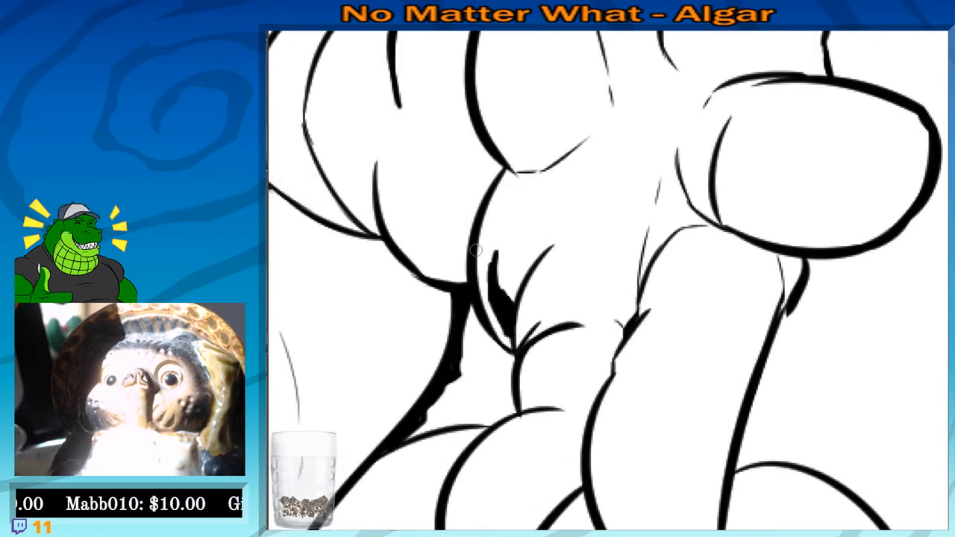
{"action": "mouse_move", "coordinate": [500, 259]}
{"action": "left_mouse_down"}
{"action": "mouse_move", "coordinate": [507, 301]}
{"action": "mouse_move", "coordinate": [501, 288]}
{"action": "left_mouse_up"}
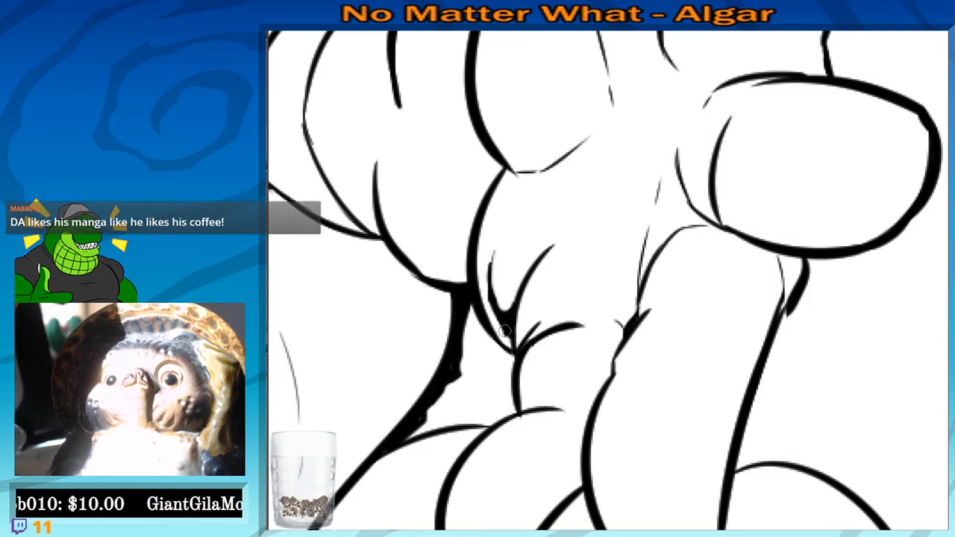
{"action": "scroll", "coordinate": [415, 230], "scroll_direction": "down", "scroll_amount": 3}
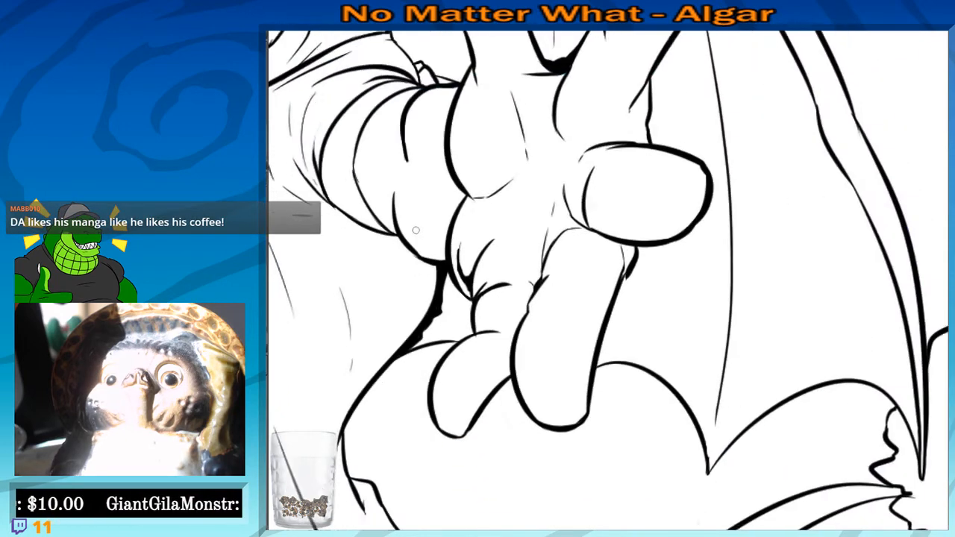
Replace the thin broken line beneath the upper palm pad with a thick, upward-curving crease
{"action": "scroll", "coordinate": [416, 230], "scroll_direction": "down", "scroll_amount": 2}
{"action": "scroll", "coordinate": [494, 279], "scroll_direction": "up", "scroll_amount": 5}
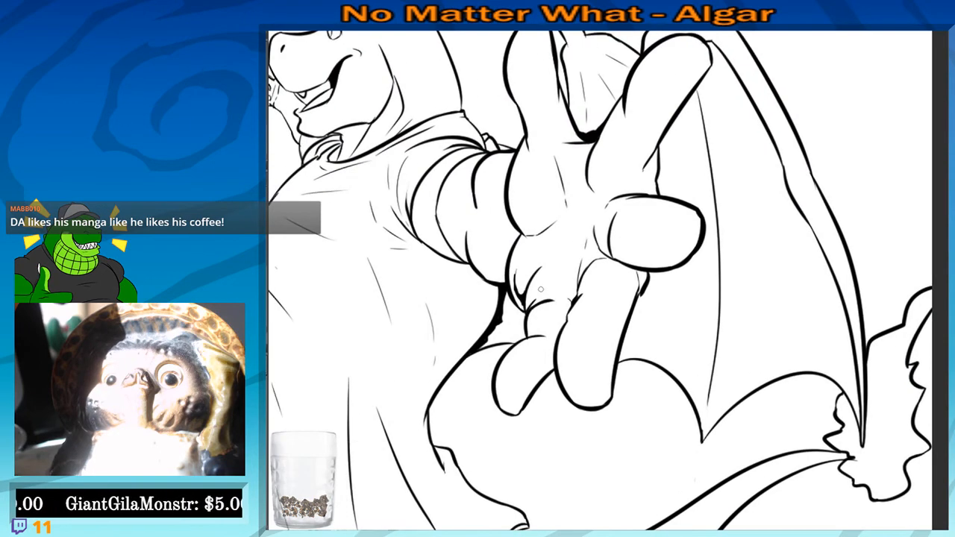
{"action": "scroll", "coordinate": [540, 290], "scroll_direction": "up", "scroll_amount": 1}
{"action": "left_click_drag", "start_coordinate": [545, 222], "coordinate": [515, 307]}
{"action": "left_click_drag", "start_coordinate": [522, 233], "coordinate": [512, 350]}
{"action": "left_click_drag", "start_coordinate": [500, 302], "coordinate": [490, 472]}
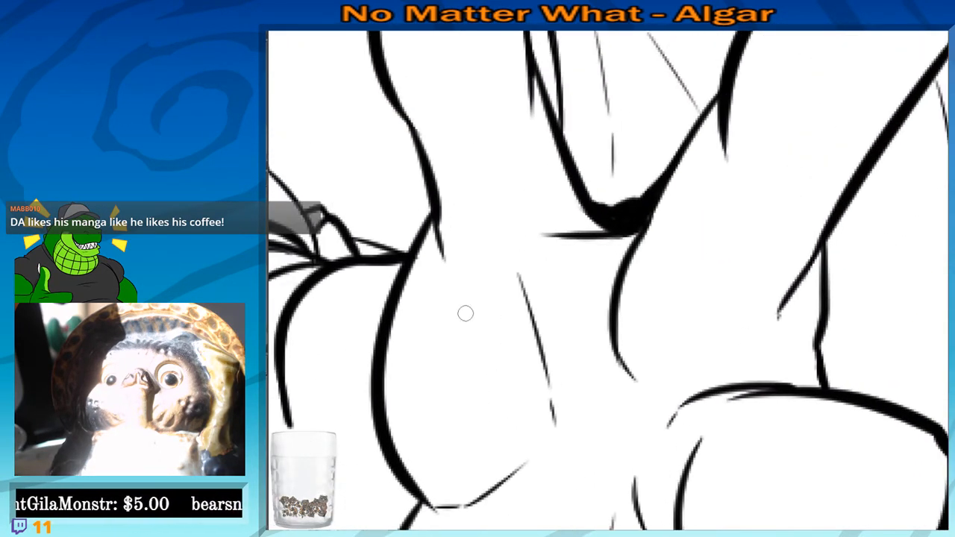
{"action": "scroll", "coordinate": [466, 313], "scroll_direction": "up", "scroll_amount": 1}
{"action": "left_click_drag", "start_coordinate": [448, 422], "coordinate": [485, 254]}
{"action": "mouse_move", "coordinate": [463, 316]}
{"action": "left_mouse_down"}
{"action": "mouse_move", "coordinate": [491, 338]}
{"action": "mouse_move", "coordinate": [556, 301]}
{"action": "mouse_move", "coordinate": [586, 243]}
{"action": "mouse_move", "coordinate": [482, 320]}
{"action": "mouse_move", "coordinate": [461, 316]}
{"action": "mouse_move", "coordinate": [558, 286]}
{"action": "mouse_move", "coordinate": [481, 330]}
{"action": "mouse_move", "coordinate": [470, 323]}
{"action": "mouse_move", "coordinate": [492, 329]}
{"action": "mouse_move", "coordinate": [579, 273]}
{"action": "mouse_move", "coordinate": [587, 220]}
{"action": "mouse_move", "coordinate": [559, 294]}
{"action": "mouse_move", "coordinate": [487, 340]}
{"action": "mouse_move", "coordinate": [583, 273]}
{"action": "mouse_move", "coordinate": [587, 224]}
{"action": "mouse_move", "coordinate": [516, 311]}
{"action": "mouse_move", "coordinate": [474, 318]}
{"action": "mouse_move", "coordinate": [551, 285]}
{"action": "mouse_move", "coordinate": [587, 224]}
{"action": "mouse_move", "coordinate": [532, 305]}
{"action": "mouse_move", "coordinate": [561, 306]}
{"action": "mouse_move", "coordinate": [445, 326]}
{"action": "left_mouse_up"}
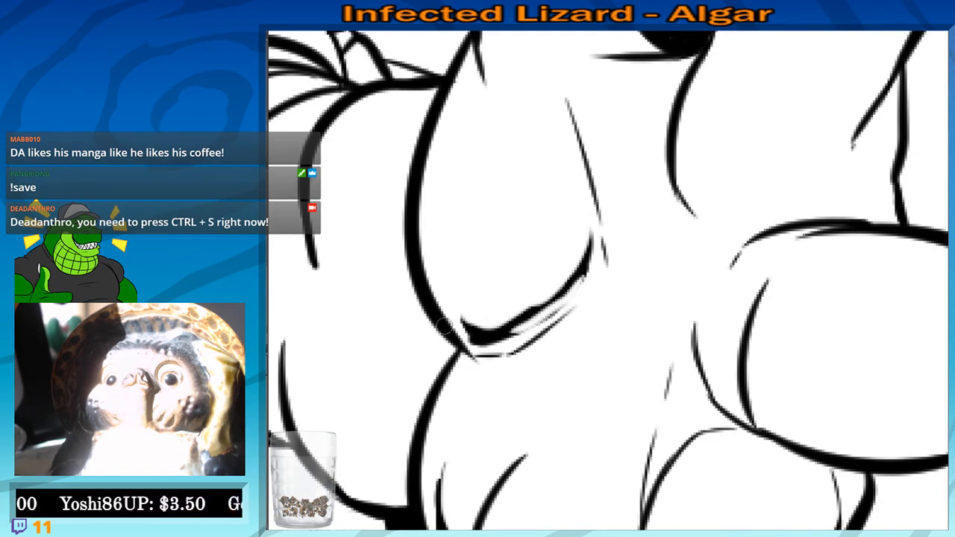
{"action": "scroll", "coordinate": [445, 326], "scroll_direction": "down", "scroll_amount": 5}
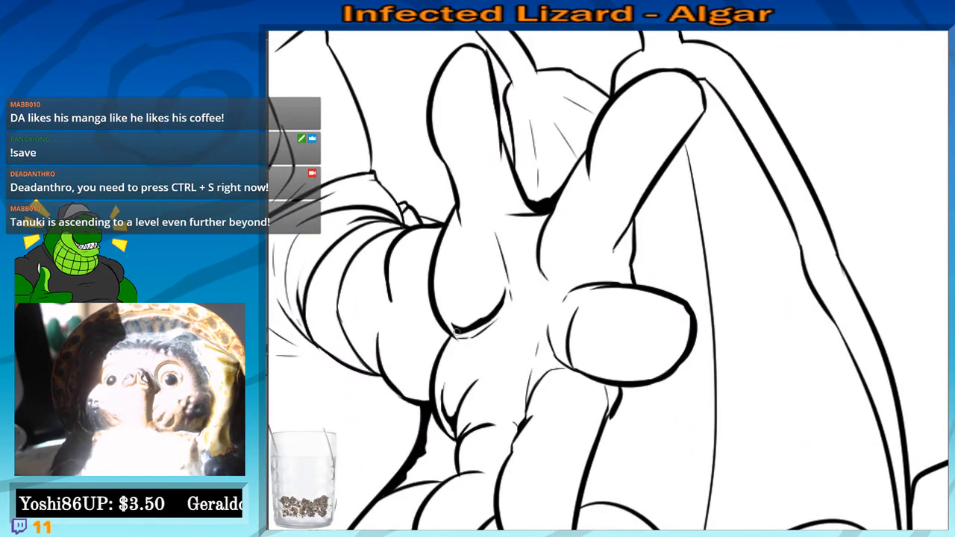
Touch up the crease beneath the upper palm pad and ink a black shadow where the upper finger meets the foreshortened finger
{"action": "left_click_drag", "start_coordinate": [452, 331], "coordinate": [505, 309]}
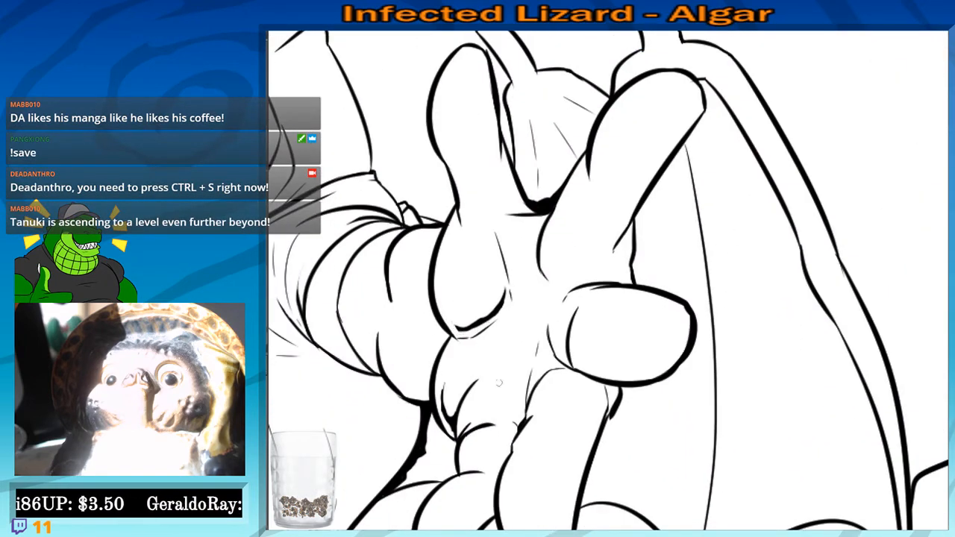
{"action": "scroll", "coordinate": [420, 277], "scroll_direction": "down", "scroll_amount": 3}
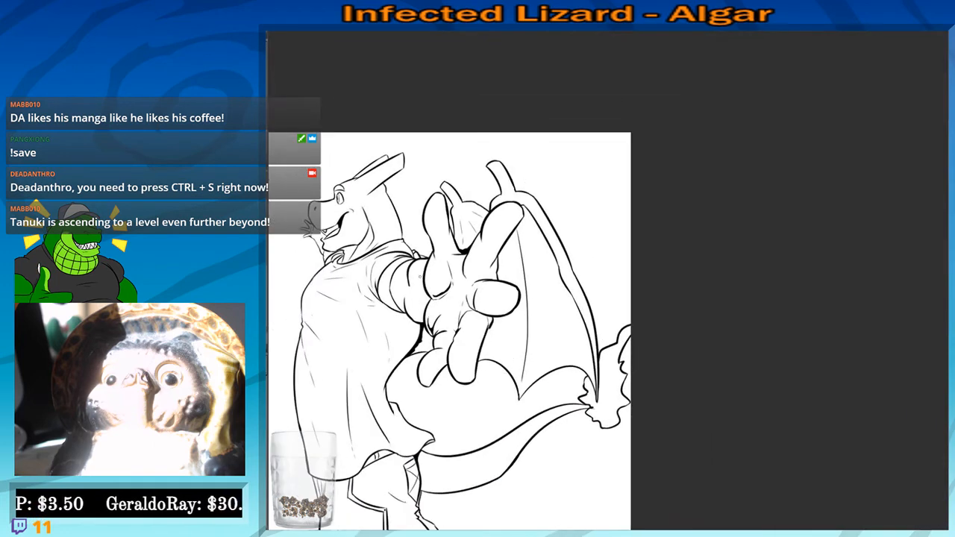
{"action": "scroll", "coordinate": [466, 247], "scroll_direction": "up", "scroll_amount": 4}
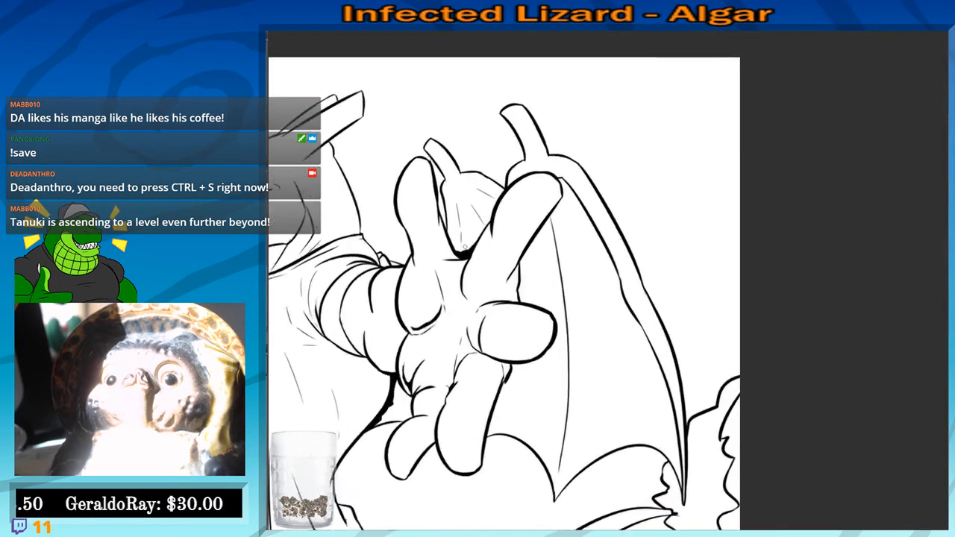
{"action": "mouse_move", "coordinate": [546, 305]}
{"action": "left_mouse_down"}
{"action": "mouse_move", "coordinate": [545, 317]}
{"action": "mouse_move", "coordinate": [526, 312]}
{"action": "mouse_move", "coordinate": [525, 326]}
{"action": "left_mouse_up"}
{"action": "key", "text": "ctrl+z"}
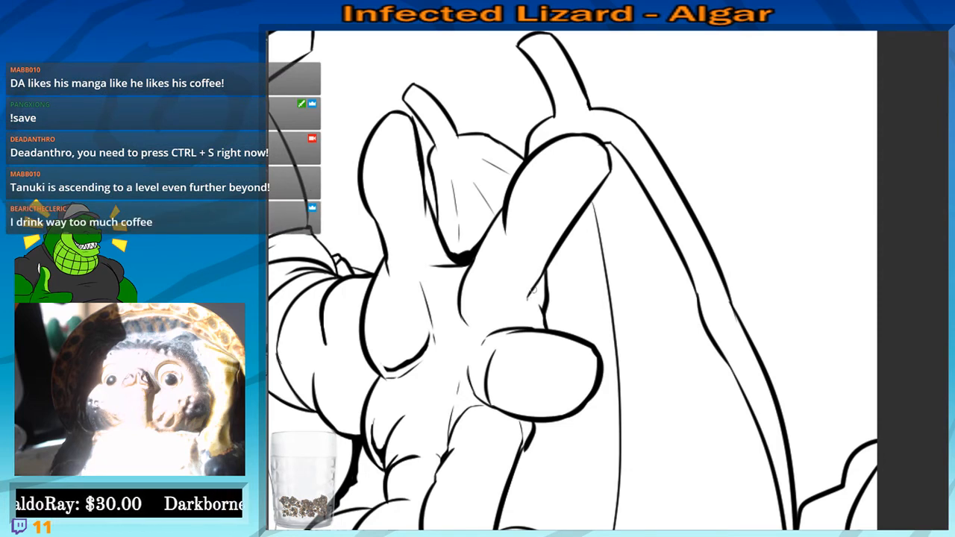
{"action": "mouse_move", "coordinate": [535, 290]}
{"action": "left_mouse_down"}
{"action": "mouse_move", "coordinate": [520, 321]}
{"action": "mouse_move", "coordinate": [530, 315]}
{"action": "mouse_move", "coordinate": [511, 328]}
{"action": "mouse_move", "coordinate": [489, 323]}
{"action": "mouse_move", "coordinate": [485, 336]}
{"action": "mouse_move", "coordinate": [526, 328]}
{"action": "left_mouse_up"}
{"action": "key", "text": "ctrl+z"}
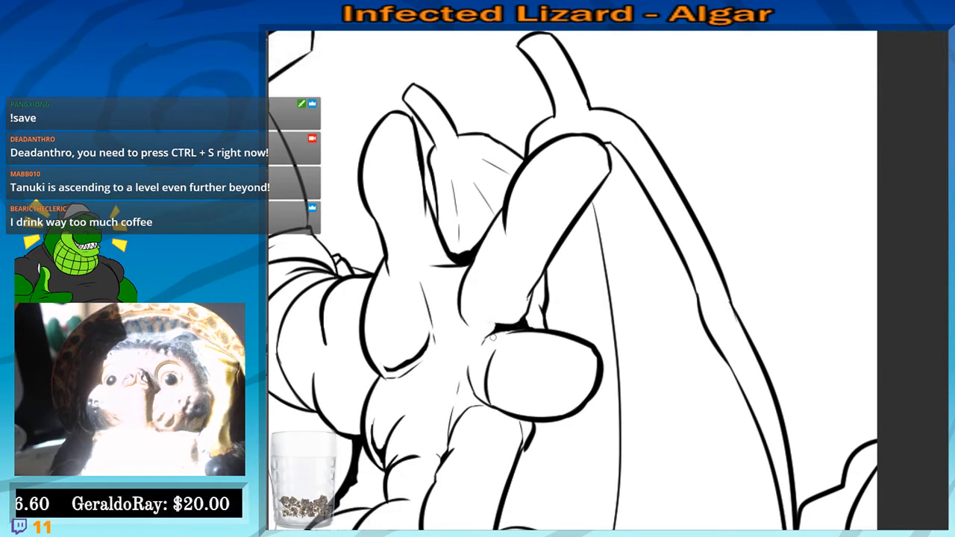
{"action": "scroll", "coordinate": [462, 432], "scroll_direction": "down", "scroll_amount": 4}
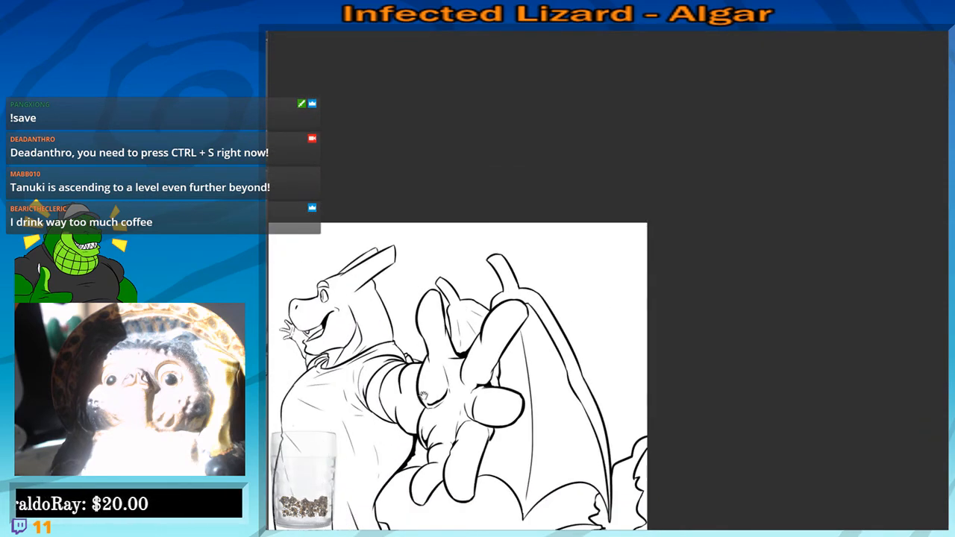
Solidify the black shadow in the web between the two upper fingers of the outstretched hand
{"action": "scroll", "coordinate": [422, 396], "scroll_direction": "up", "scroll_amount": 4}
{"action": "scroll", "coordinate": [556, 243], "scroll_direction": "up", "scroll_amount": 4}
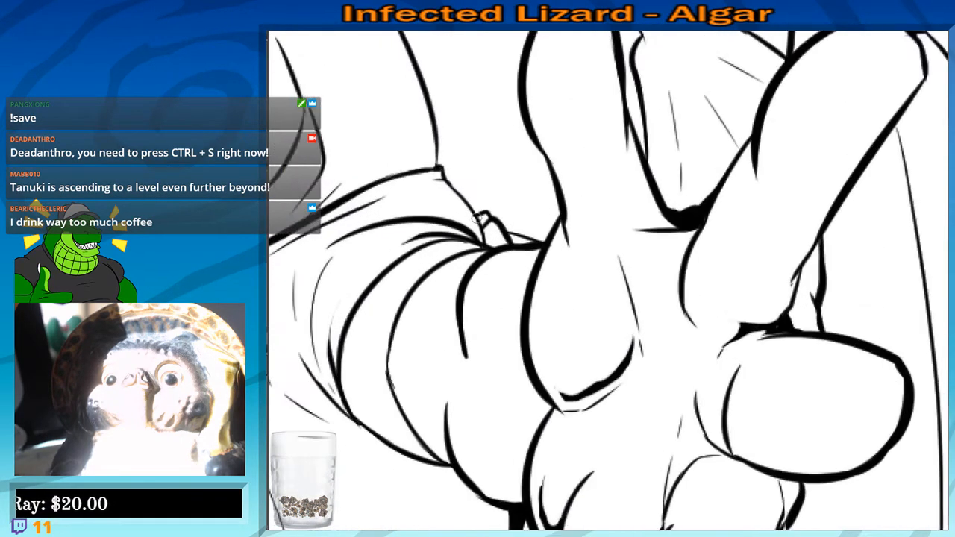
{"action": "left_click_drag", "start_coordinate": [556, 243], "coordinate": [525, 198]}
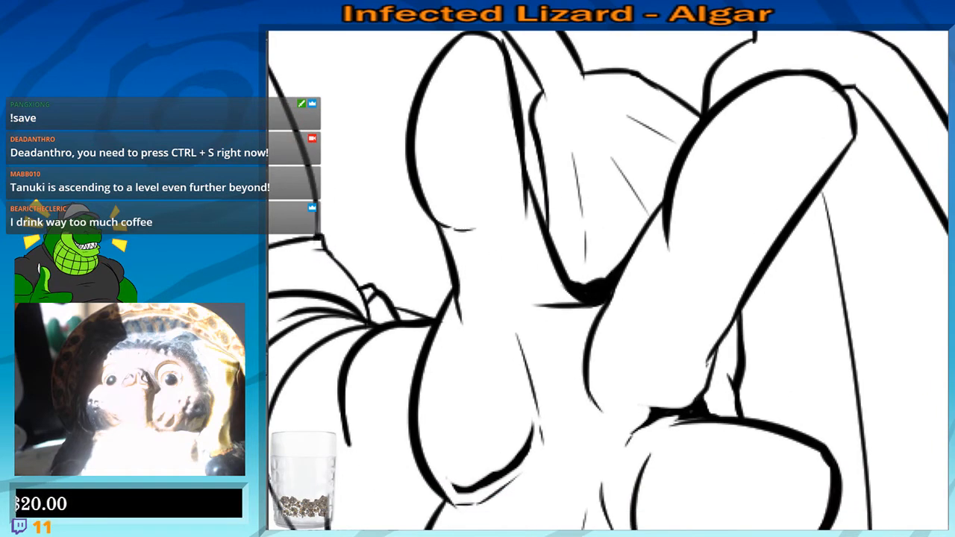
{"action": "left_click_drag", "start_coordinate": [438, 222], "coordinate": [482, 227]}
{"action": "left_click_drag", "start_coordinate": [570, 291], "coordinate": [575, 303]}
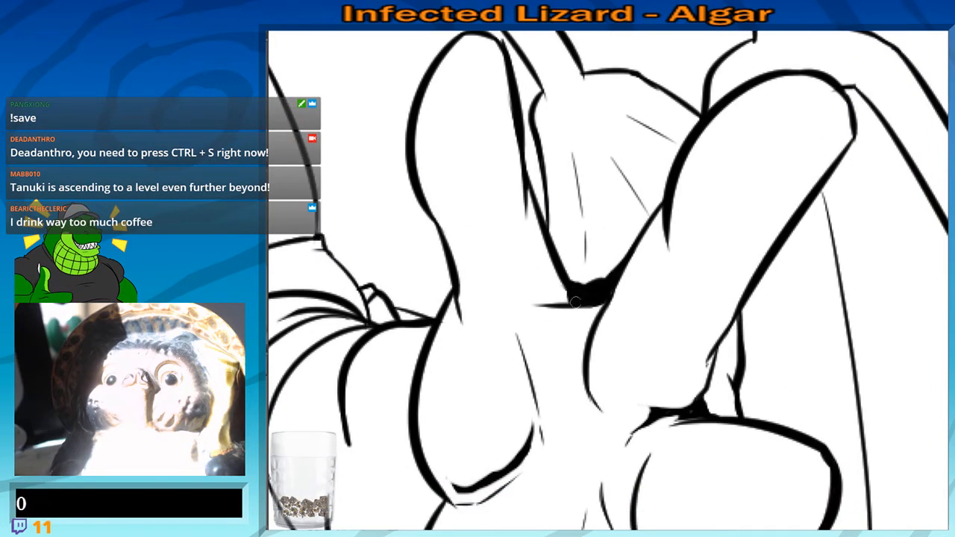
{"action": "left_click_drag", "start_coordinate": [574, 388], "coordinate": [540, 273]}
{"action": "left_click_drag", "start_coordinate": [538, 189], "coordinate": [533, 233]}
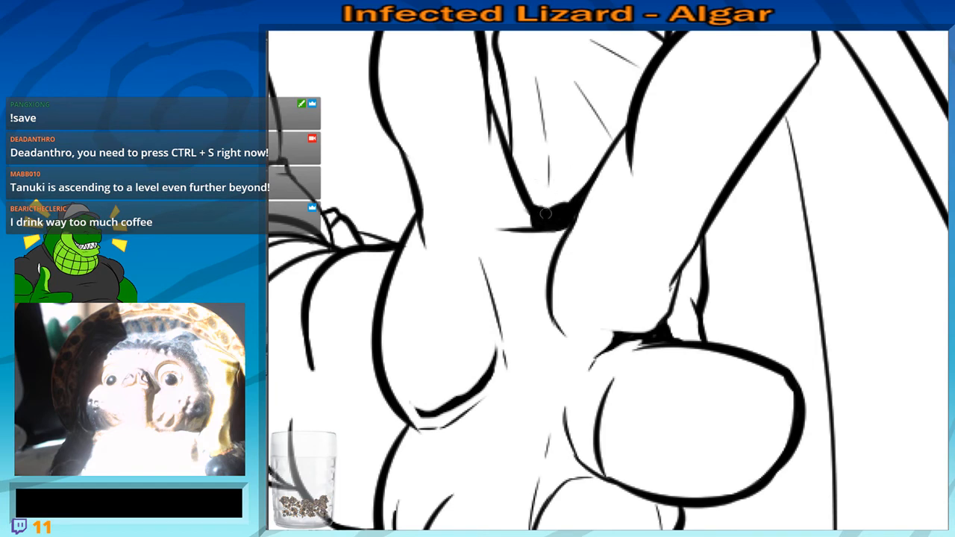
{"action": "left_click_drag", "start_coordinate": [542, 212], "coordinate": [573, 217]}
{"action": "scroll", "coordinate": [572, 217], "scroll_direction": "down", "scroll_amount": 8}
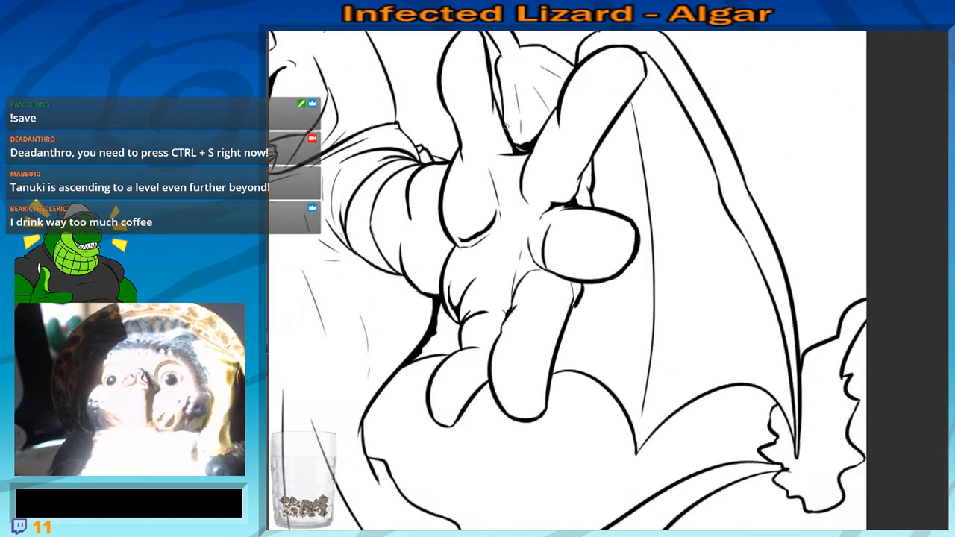
Ink small black wedges along the base of the long lower finger, at the palm crease and beside the foreshortened finger
{"action": "left_click_drag", "start_coordinate": [416, 261], "coordinate": [429, 217]}
{"action": "scroll", "coordinate": [468, 232], "scroll_direction": "up", "scroll_amount": 3}
{"action": "scroll", "coordinate": [522, 247], "scroll_direction": "up", "scroll_amount": 2}
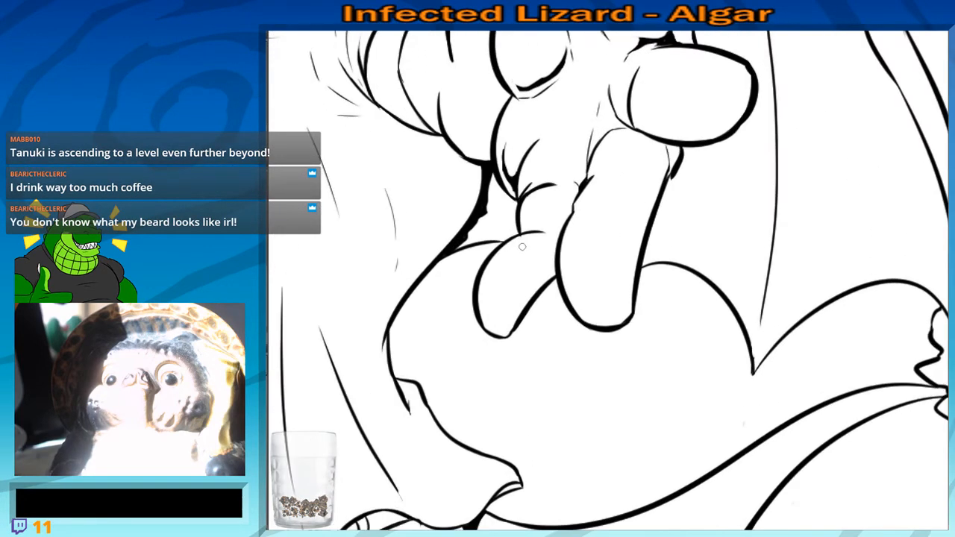
{"action": "left_click_drag", "start_coordinate": [510, 242], "coordinate": [391, 347]}
{"action": "scroll", "coordinate": [390, 347], "scroll_direction": "up", "scroll_amount": 2}
{"action": "left_click_drag", "start_coordinate": [523, 291], "coordinate": [626, 270]}
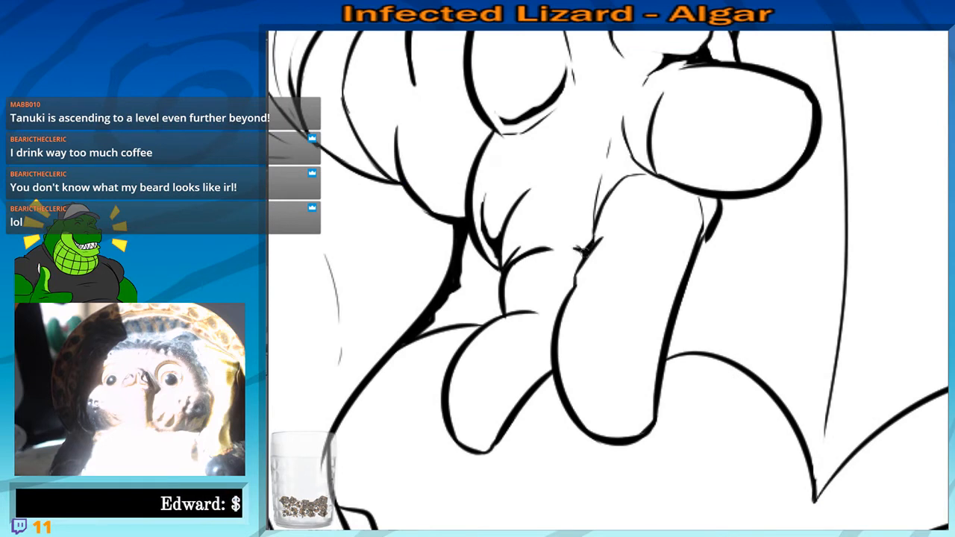
{"action": "mouse_move", "coordinate": [572, 247]}
{"action": "left_mouse_down"}
{"action": "mouse_move", "coordinate": [591, 236]}
{"action": "mouse_move", "coordinate": [572, 247]}
{"action": "left_mouse_up"}
{"action": "mouse_move", "coordinate": [647, 241]}
{"action": "left_mouse_down"}
{"action": "mouse_move", "coordinate": [530, 294]}
{"action": "mouse_move", "coordinate": [519, 290]}
{"action": "left_mouse_up"}
{"action": "mouse_move", "coordinate": [579, 281]}
{"action": "left_mouse_down"}
{"action": "mouse_move", "coordinate": [563, 305]}
{"action": "mouse_move", "coordinate": [575, 287]}
{"action": "mouse_move", "coordinate": [571, 299]}
{"action": "left_mouse_up"}
{"action": "mouse_move", "coordinate": [572, 261]}
{"action": "left_mouse_down"}
{"action": "mouse_move", "coordinate": [573, 284]}
{"action": "mouse_move", "coordinate": [573, 274]}
{"action": "left_mouse_up"}
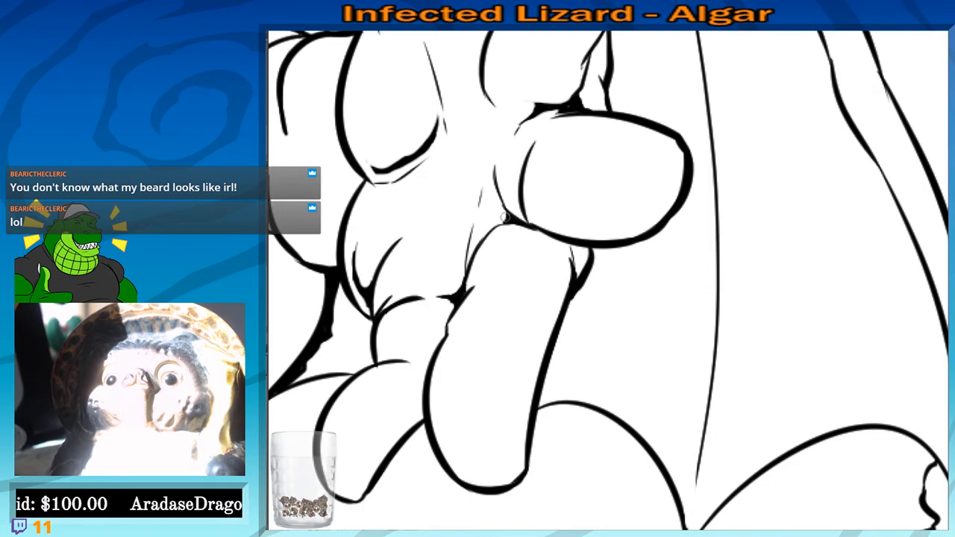
Examine the line art across the whole comic page, covering the full-body dragon and the four small panels
{"action": "scroll", "coordinate": [463, 176], "scroll_direction": "down", "scroll_amount": 5}
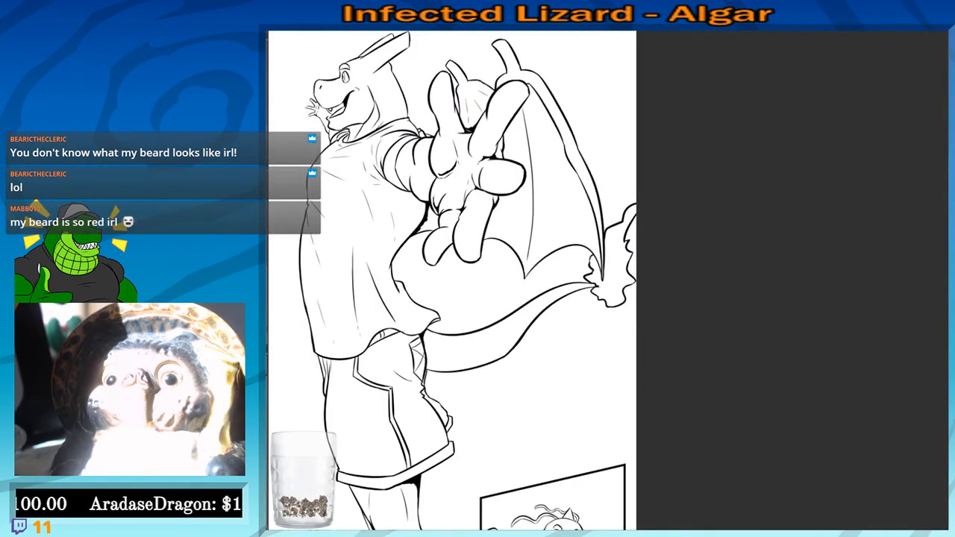
{"action": "scroll", "coordinate": [526, 291], "scroll_direction": "down", "scroll_amount": 2}
{"action": "scroll", "coordinate": [525, 291], "scroll_direction": "up", "scroll_amount": 1}
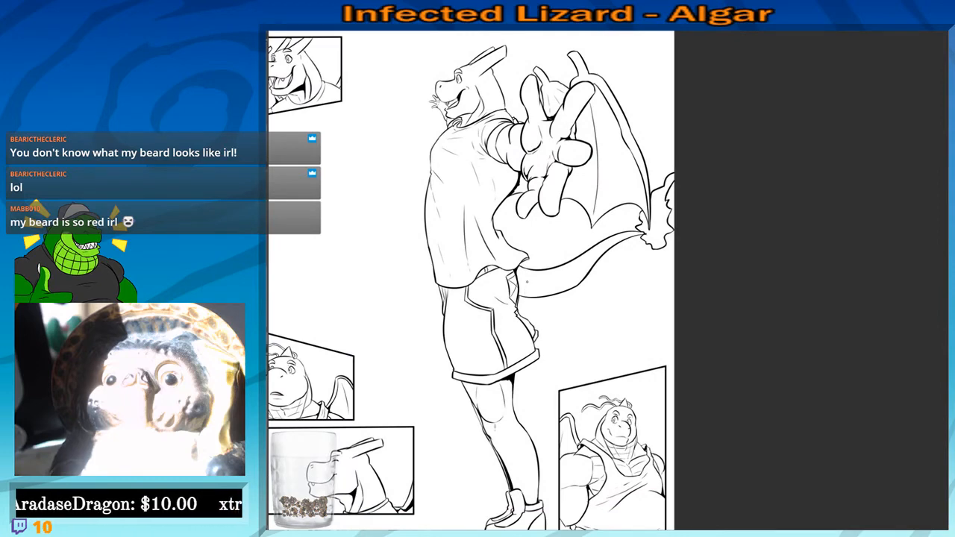
{"action": "left_click_drag", "start_coordinate": [472, 201], "coordinate": [496, 164]}
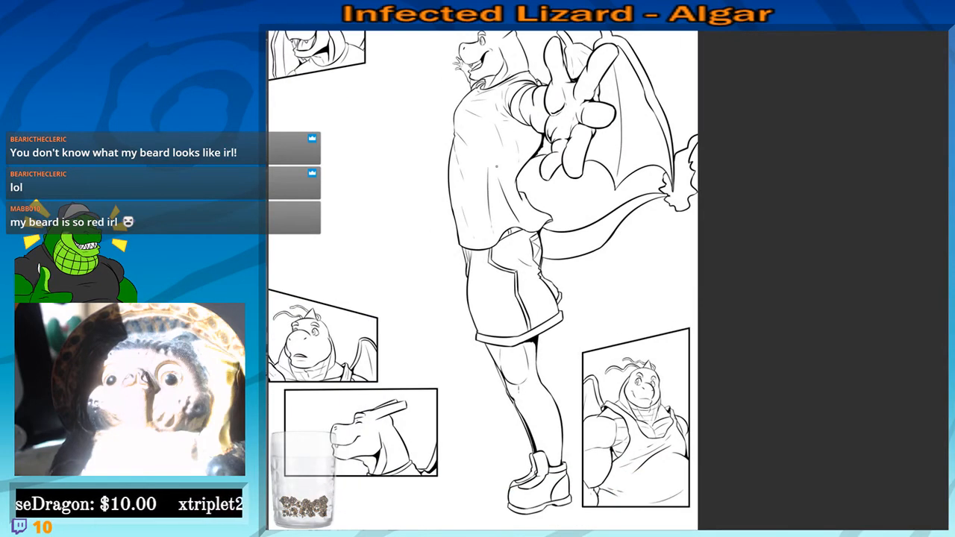
{"action": "scroll", "coordinate": [496, 166], "scroll_direction": "down", "scroll_amount": 2}
{"action": "scroll", "coordinate": [515, 253], "scroll_direction": "up", "scroll_amount": 1}
{"action": "left_click_drag", "start_coordinate": [571, 222], "coordinate": [584, 215]}
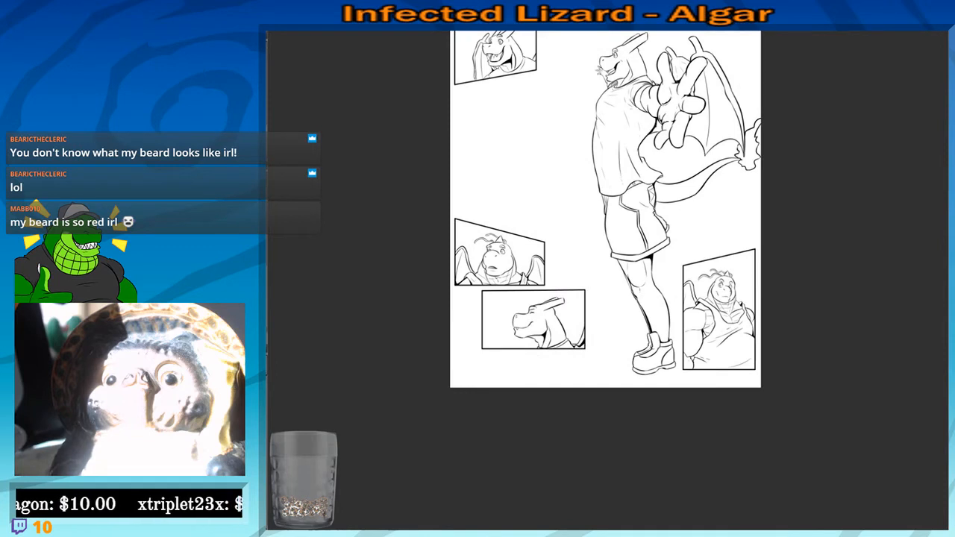
{"action": "left_click_drag", "start_coordinate": [557, 251], "coordinate": [529, 320]}
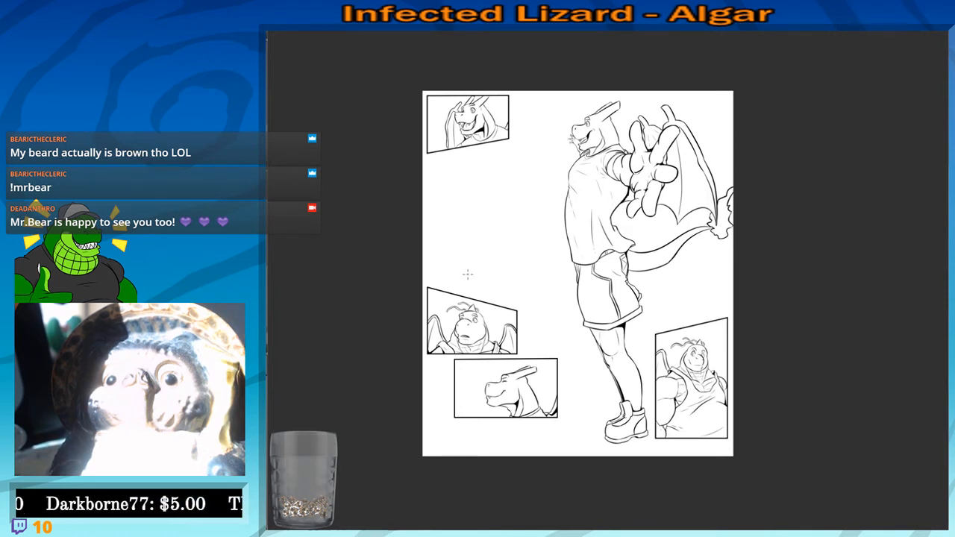
{"action": "scroll", "coordinate": [455, 121], "scroll_direction": "up", "scroll_amount": 3}
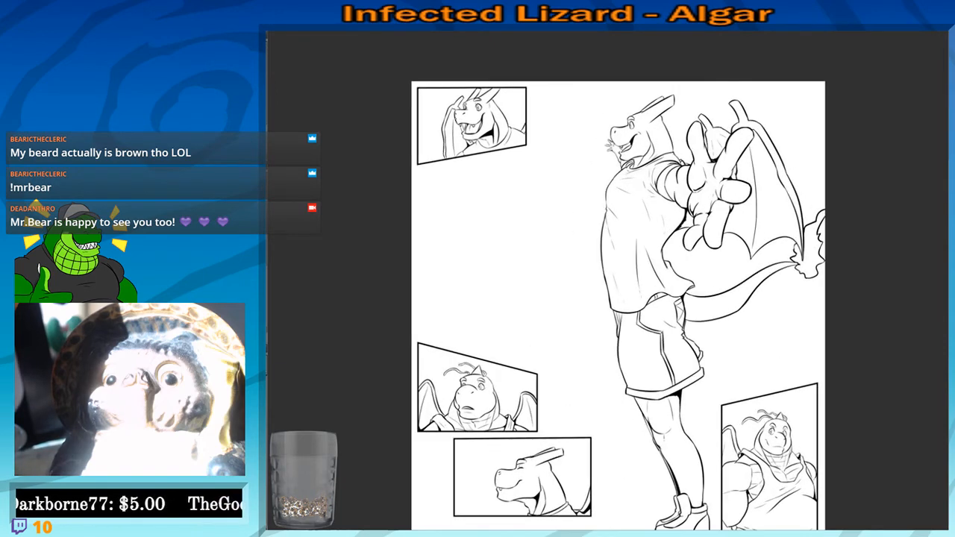
{"action": "scroll", "coordinate": [618, 299], "scroll_direction": "down", "scroll_amount": 2}
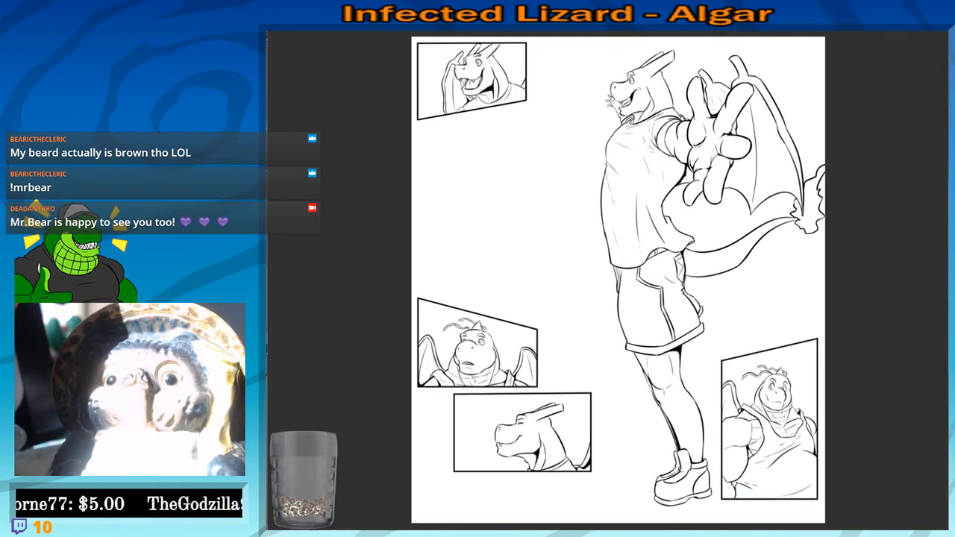
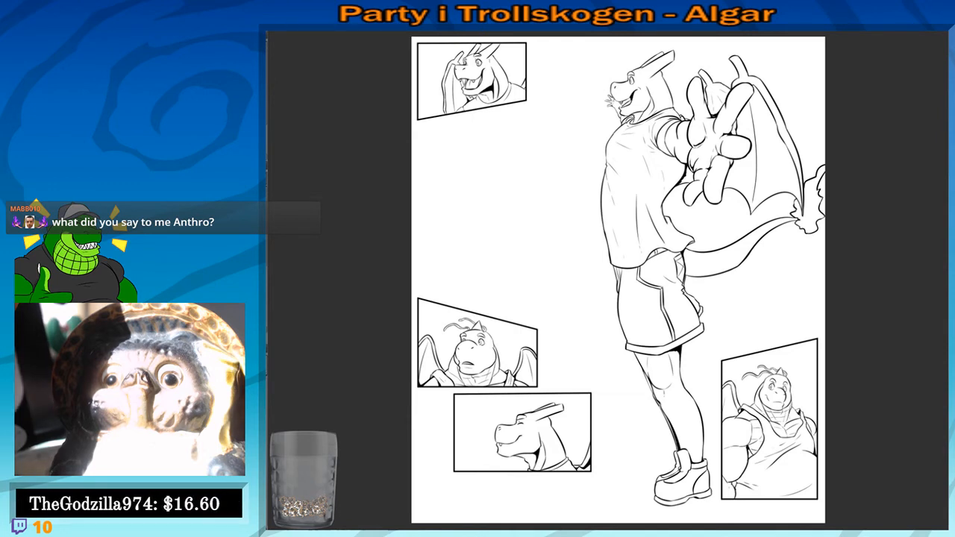
Open the recent file Running_Sam_pt2.clip and take away the motion blur around the running dragon's arm and feet
{"action": "left_click", "coordinate": [268, 33]}
{"action": "mouse_move", "coordinate": [345, 66]}
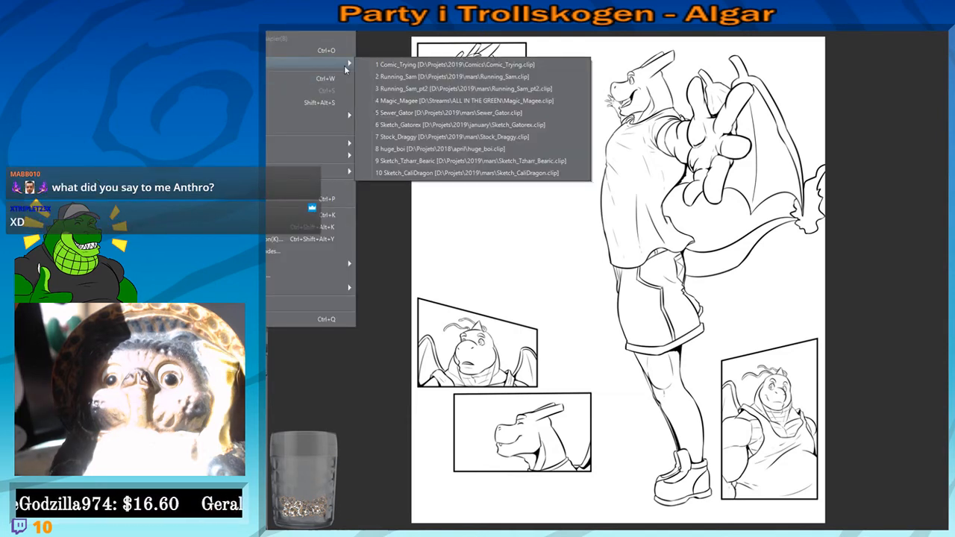
{"action": "left_click", "coordinate": [430, 89]}
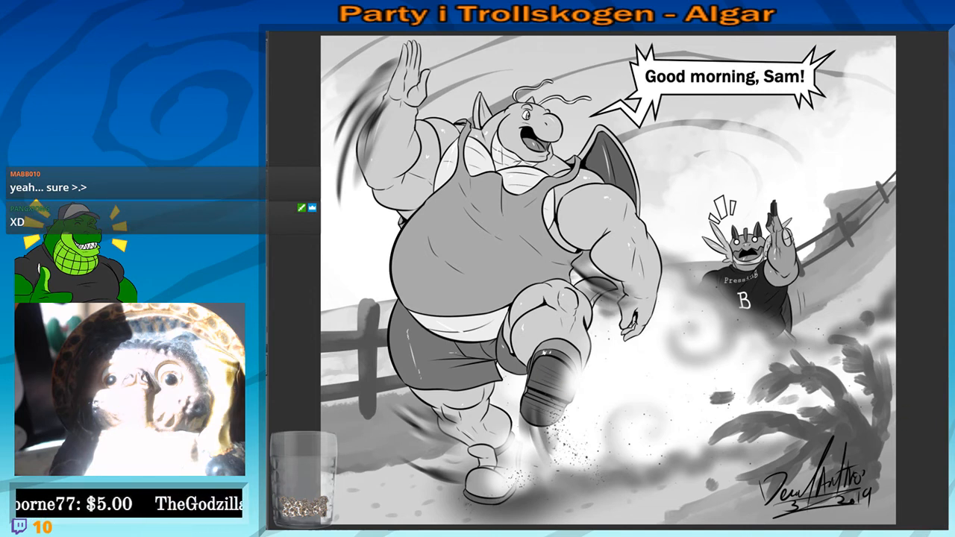
{"action": "key", "text": "ctrl+z"}
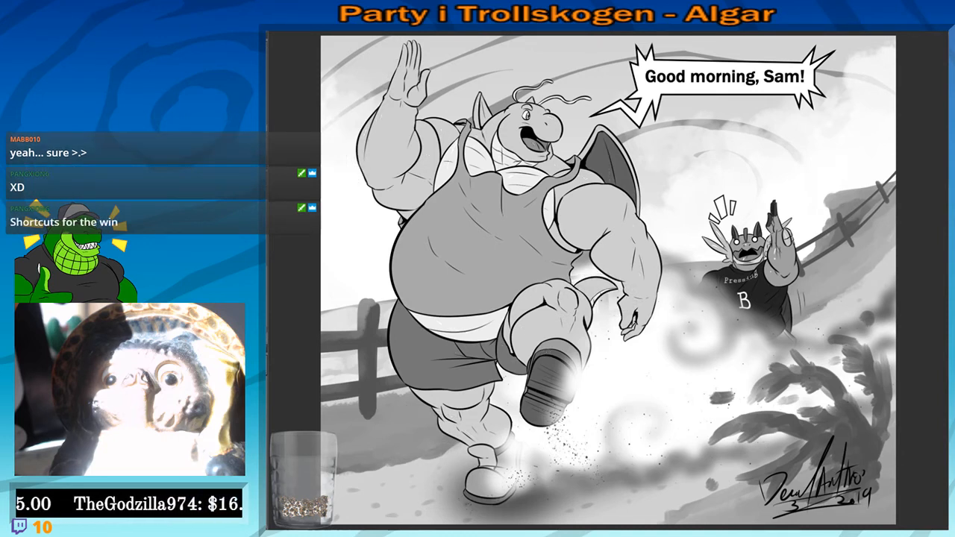
{"action": "key", "text": "ctrl+z"}
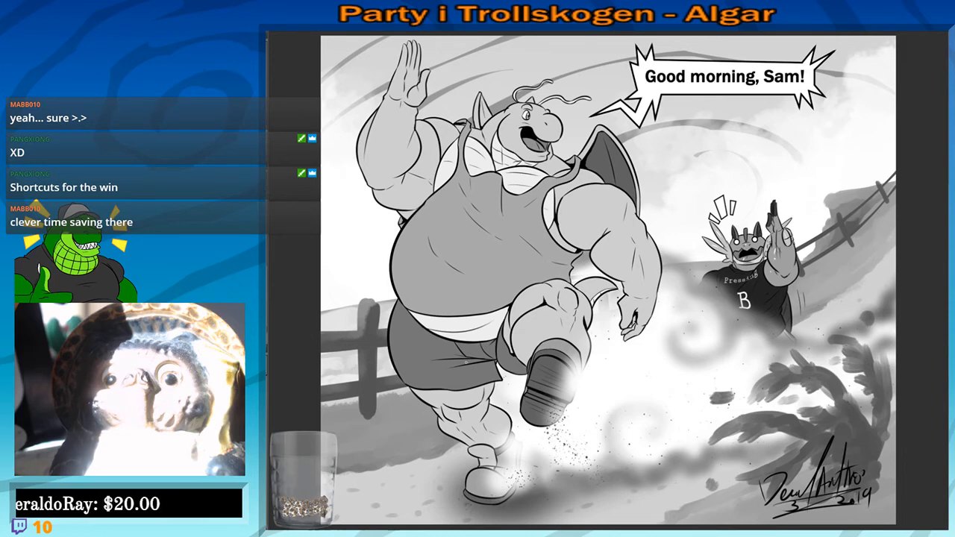
Examine the flat grey tones on the running dragon's body and head as a shading reference
{"action": "scroll", "coordinate": [465, 363], "scroll_direction": "up", "scroll_amount": 2}
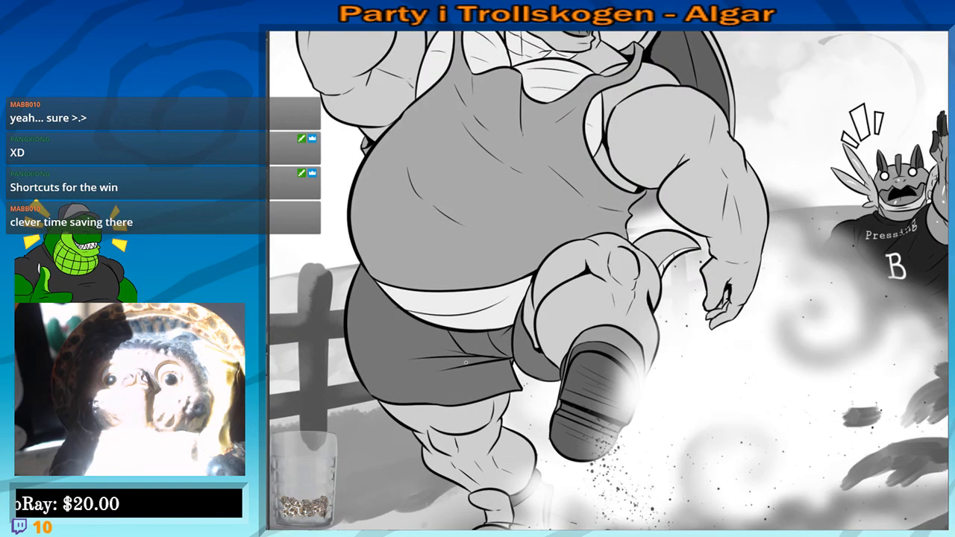
{"action": "left_click_drag", "start_coordinate": [595, 125], "coordinate": [536, 347]}
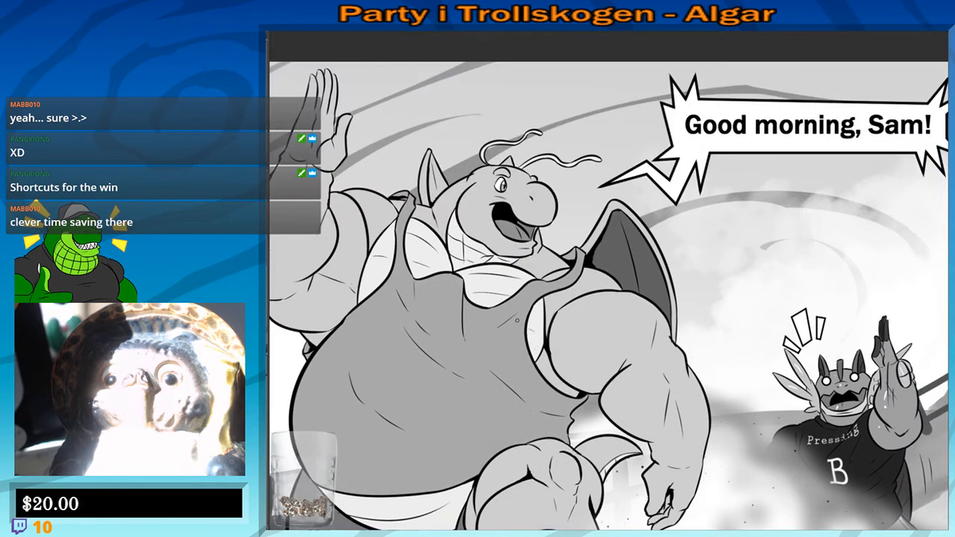
{"action": "scroll", "coordinate": [517, 320], "scroll_direction": "up", "scroll_amount": 4}
{"action": "left_click_drag", "start_coordinate": [618, 287], "coordinate": [637, 426]}
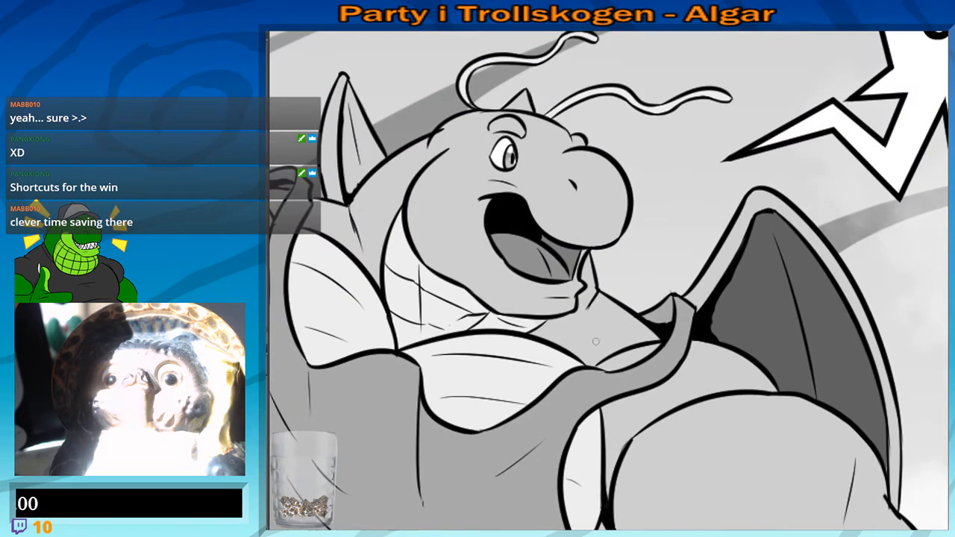
Return to the comic page and fill the worried dragon's head, horn, neck, shoulders and wing frames with flat light grey
{"action": "key", "text": "ctrl+Tab"}
{"action": "left_click_drag", "start_coordinate": [572, 238], "coordinate": [572, 275]}
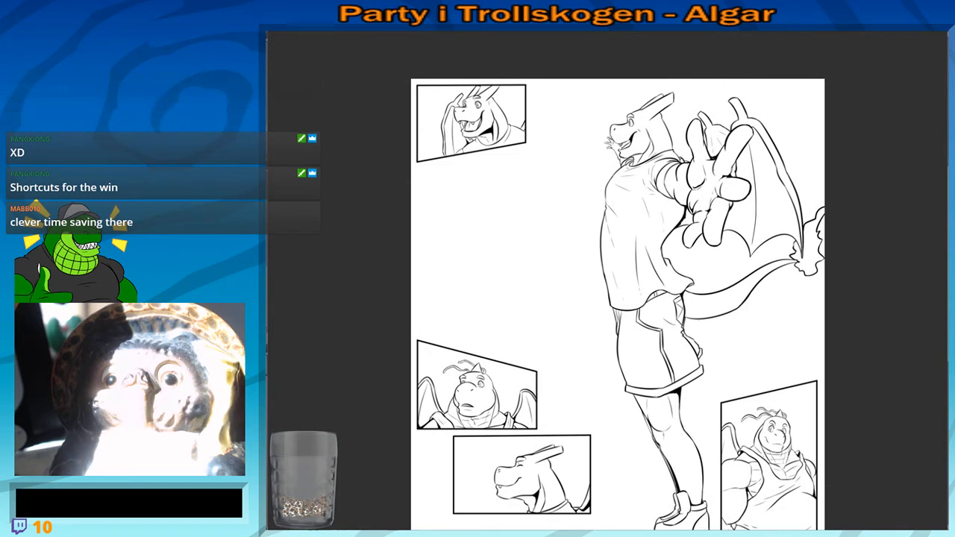
{"action": "left_click_drag", "start_coordinate": [762, 308], "coordinate": [842, 321]}
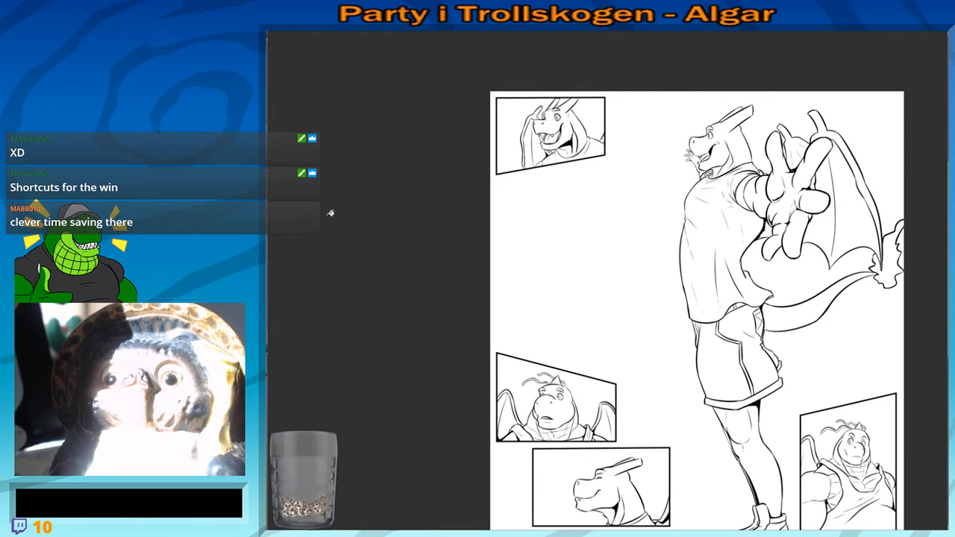
{"action": "mouse_move", "coordinate": [509, 226]}
{"action": "left_mouse_down"}
{"action": "mouse_move", "coordinate": [424, 269]}
{"action": "mouse_move", "coordinate": [418, 261]}
{"action": "mouse_move", "coordinate": [514, 126]}
{"action": "mouse_move", "coordinate": [499, 210]}
{"action": "left_mouse_up"}
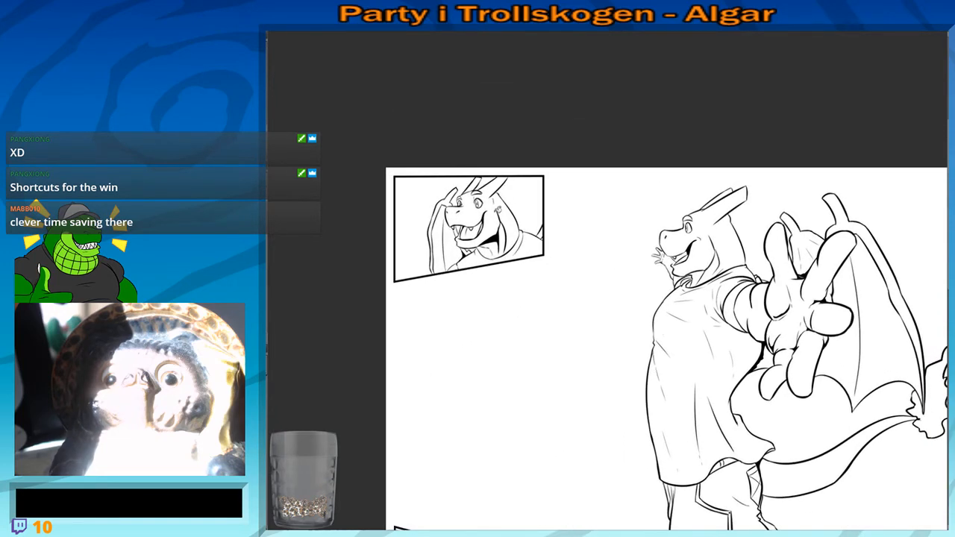
{"action": "left_click_drag", "start_coordinate": [511, 440], "coordinate": [483, 41]}
{"action": "left_click", "coordinate": [462, 213]}
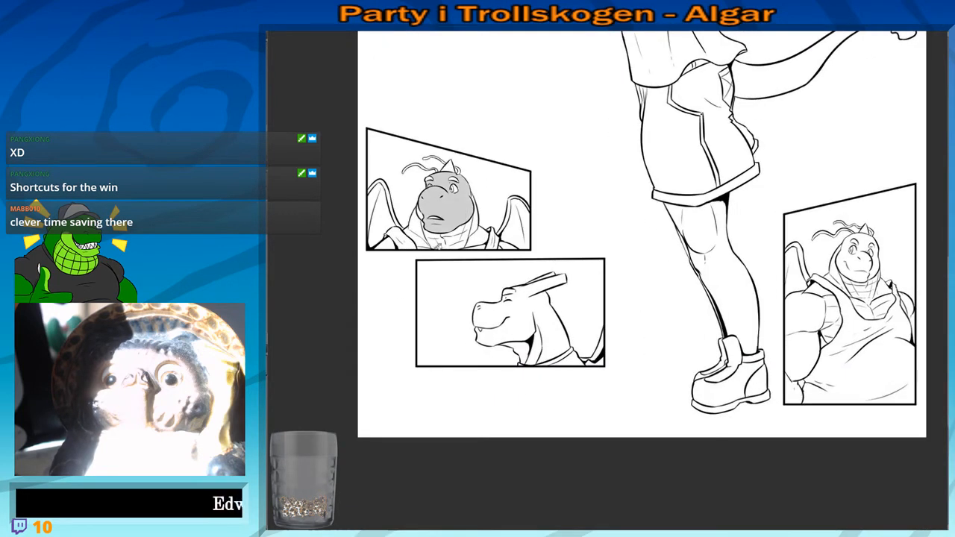
{"action": "scroll", "coordinate": [435, 243], "scroll_direction": "up", "scroll_amount": 4}
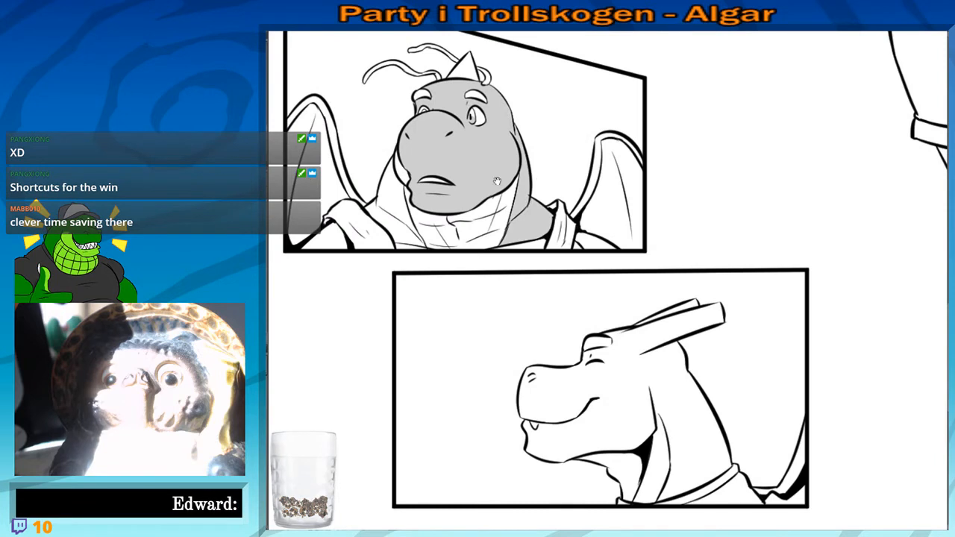
{"action": "left_click_drag", "start_coordinate": [497, 181], "coordinate": [511, 263]}
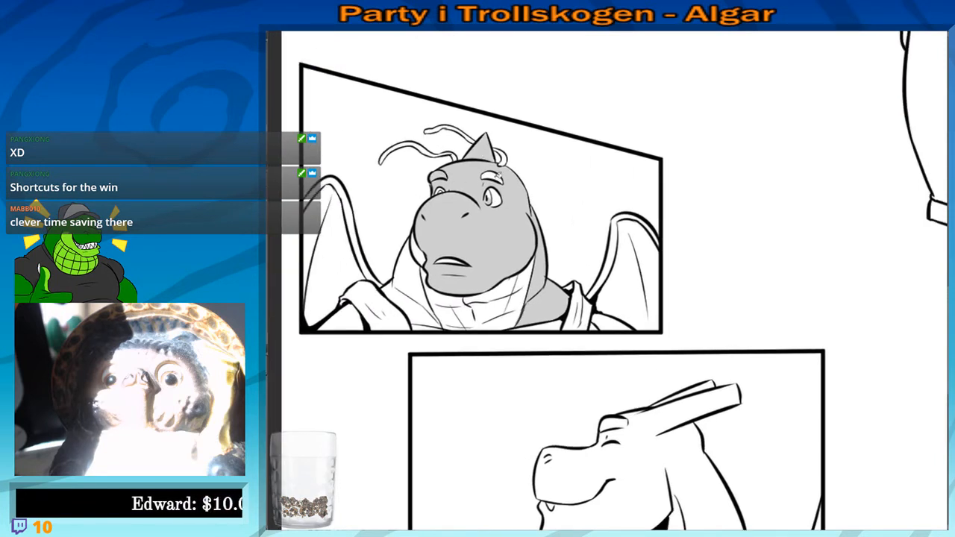
{"action": "left_click_drag", "start_coordinate": [415, 294], "coordinate": [419, 285]}
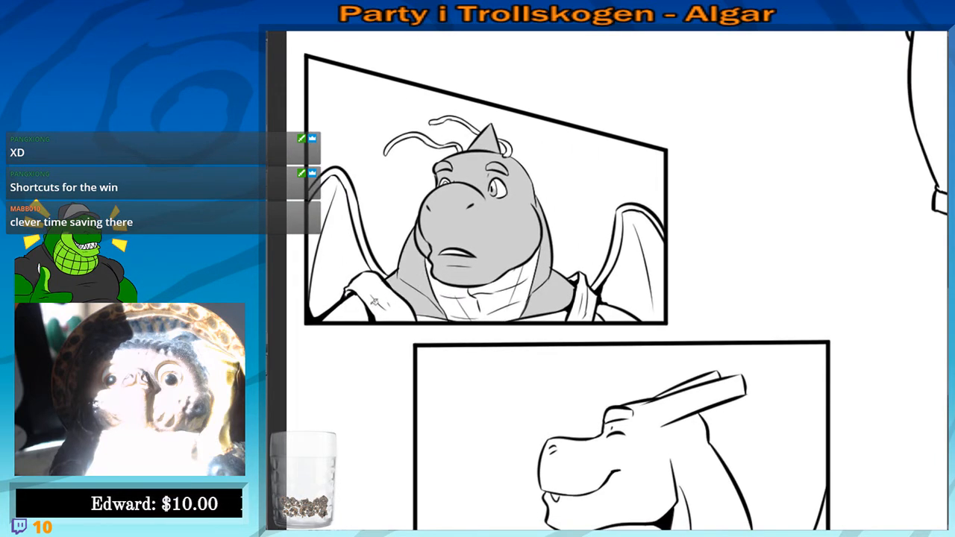
{"action": "left_click", "coordinate": [383, 269]}
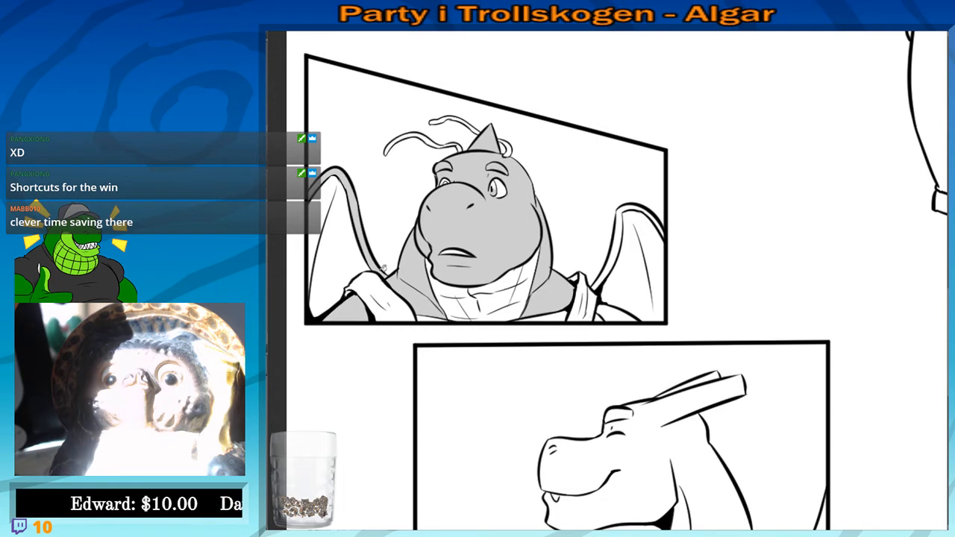
{"action": "left_click", "coordinate": [624, 240]}
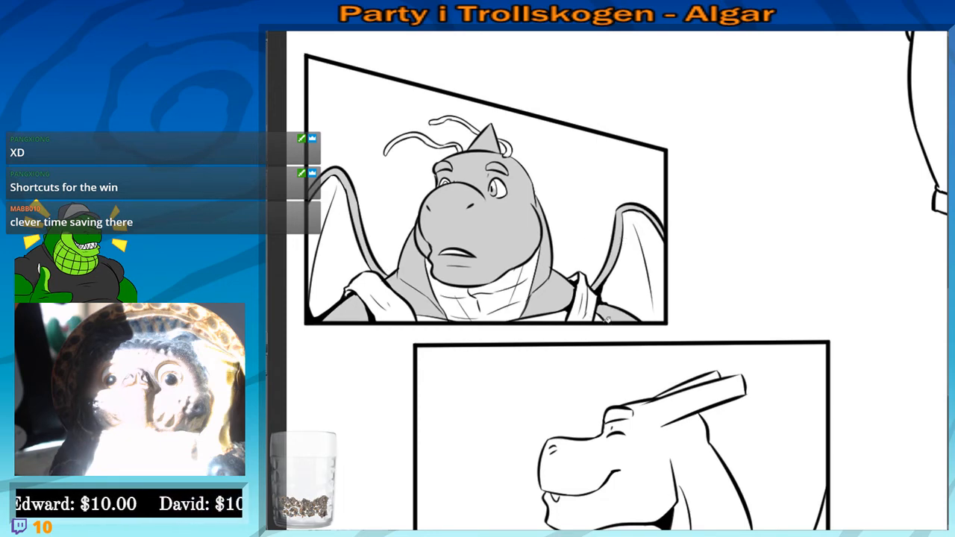
Fill the near upper arm, forearm and hand of the tank-top dragon in the lower-right panel with the same light grey
{"action": "left_click_drag", "start_coordinate": [514, 392], "coordinate": [387, 200]}
{"action": "left_click_drag", "start_coordinate": [705, 216], "coordinate": [384, 257]}
{"action": "left_click_drag", "start_coordinate": [649, 190], "coordinate": [399, 297]}
{"action": "left_click", "coordinate": [413, 336]}
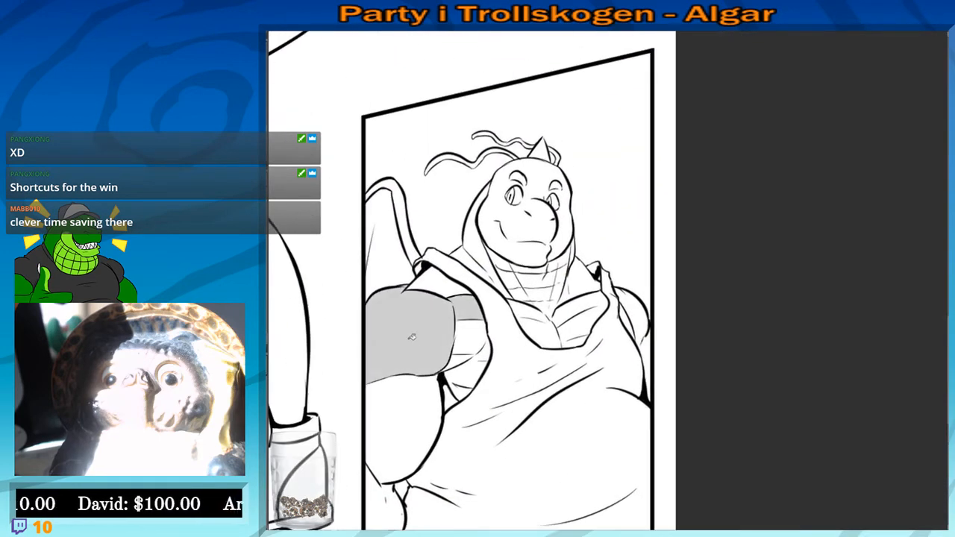
{"action": "left_click", "coordinate": [420, 424]}
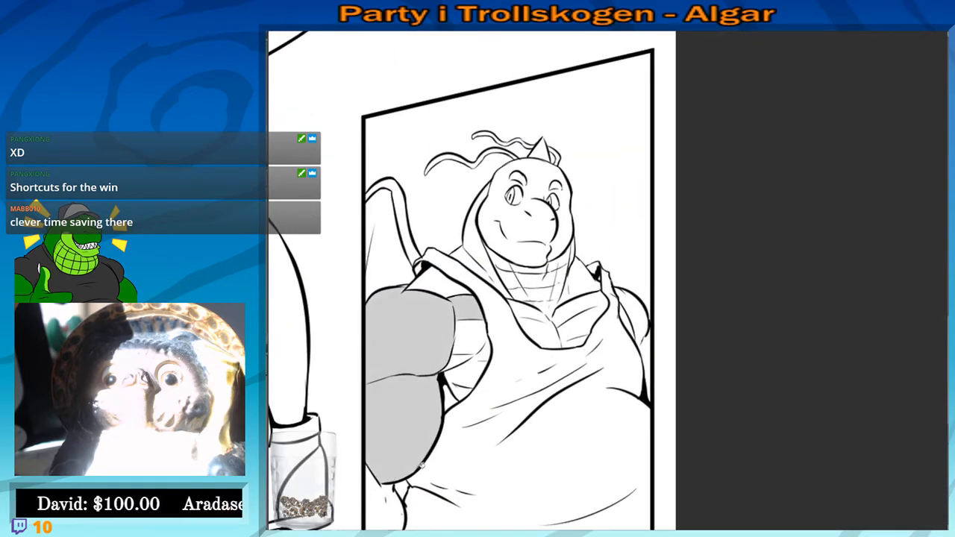
{"action": "left_click_drag", "start_coordinate": [397, 503], "coordinate": [421, 334]}
{"action": "left_click", "coordinate": [416, 358]}
Fill the tank-top dragon's far arm, head and side of the neck with light grey
{"action": "left_click_drag", "start_coordinate": [650, 172], "coordinate": [594, 303]}
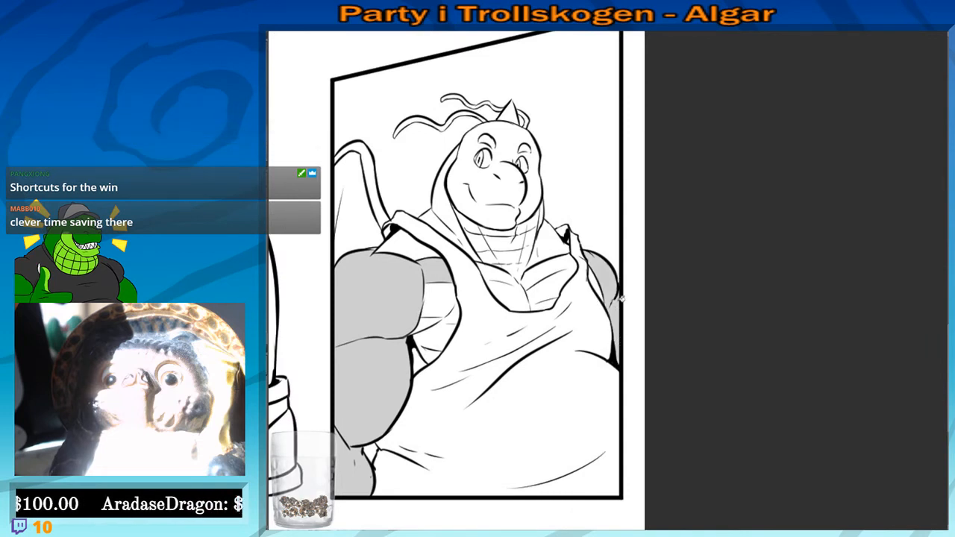
{"action": "left_click_drag", "start_coordinate": [496, 218], "coordinate": [508, 256]}
{"action": "left_click", "coordinate": [507, 257]}
{"action": "left_click", "coordinate": [462, 257]}
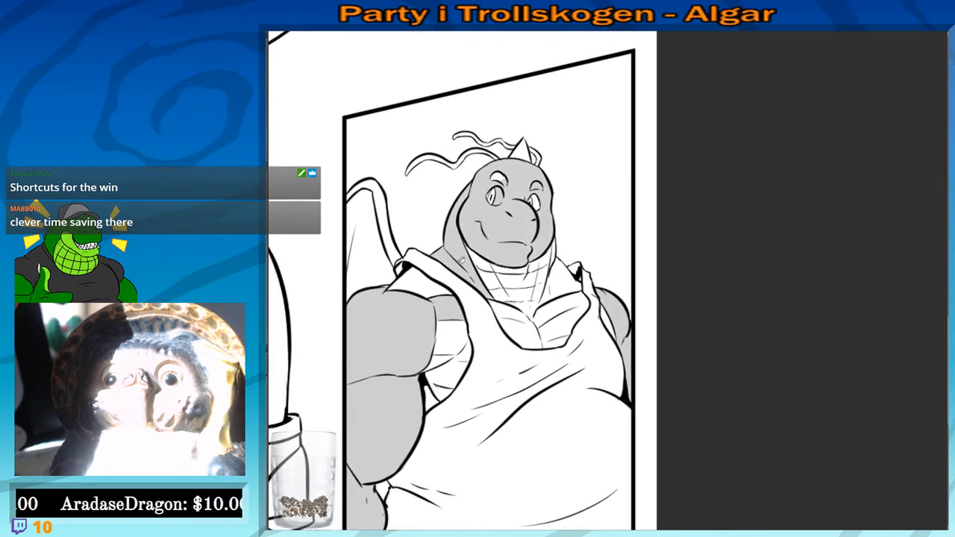
Fill the tank-top dragon's shoulders, wing frame, horn and brow with light grey
{"action": "left_click", "coordinate": [420, 282]}
{"action": "left_click", "coordinate": [389, 248]}
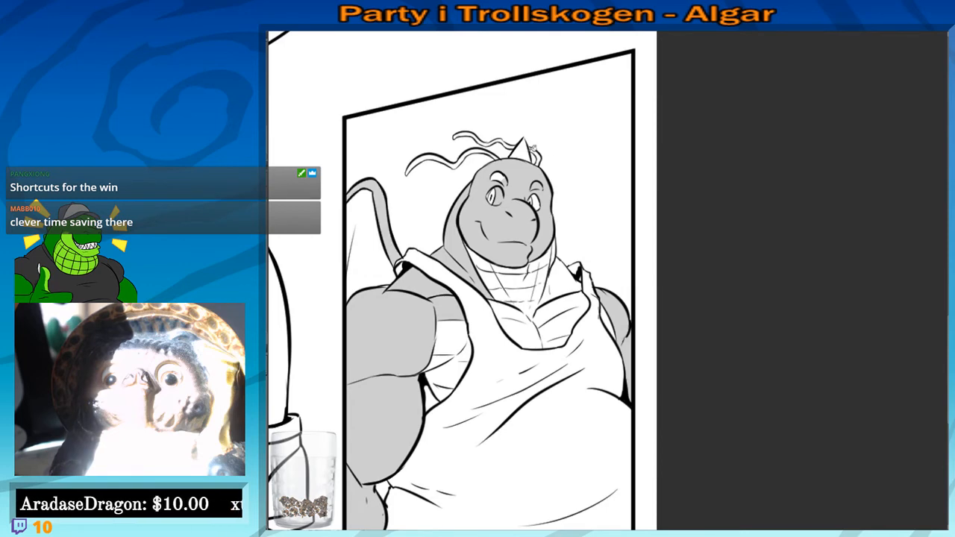
{"action": "left_click", "coordinate": [527, 149]}
{"action": "left_click", "coordinate": [506, 179]}
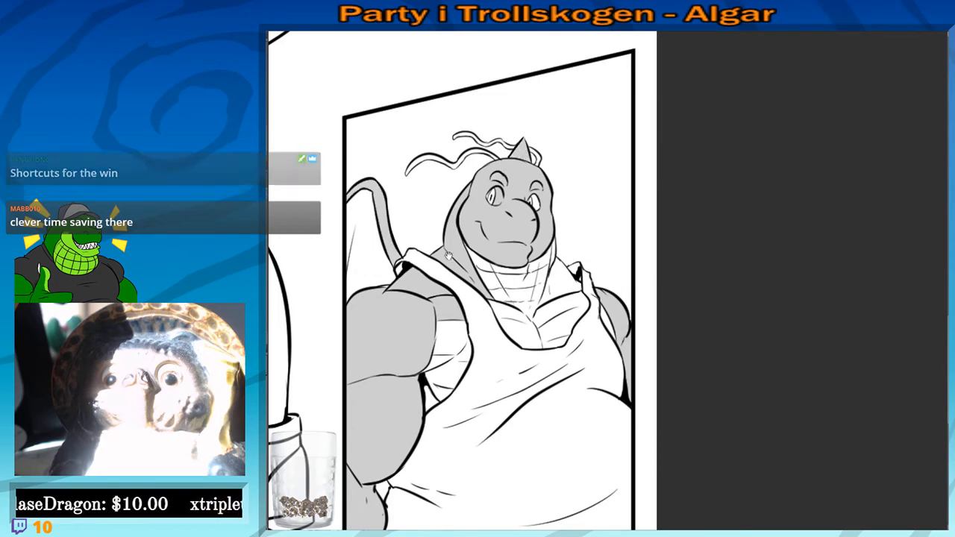
{"action": "left_click_drag", "start_coordinate": [423, 227], "coordinate": [474, 235]}
{"action": "left_click_drag", "start_coordinate": [576, 287], "coordinate": [568, 279]}
{"action": "scroll", "coordinate": [548, 245], "scroll_direction": "up", "scroll_amount": 3}
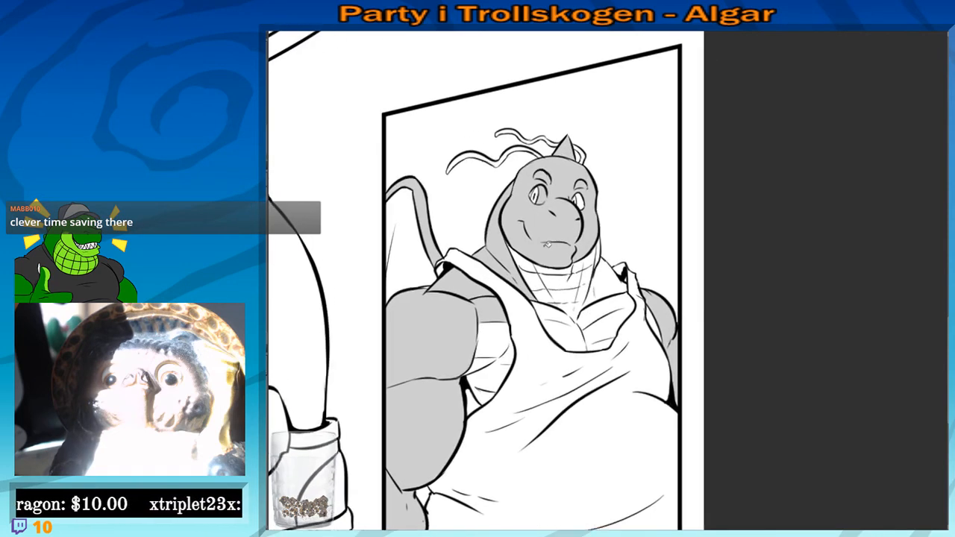
{"action": "left_click", "coordinate": [624, 303]}
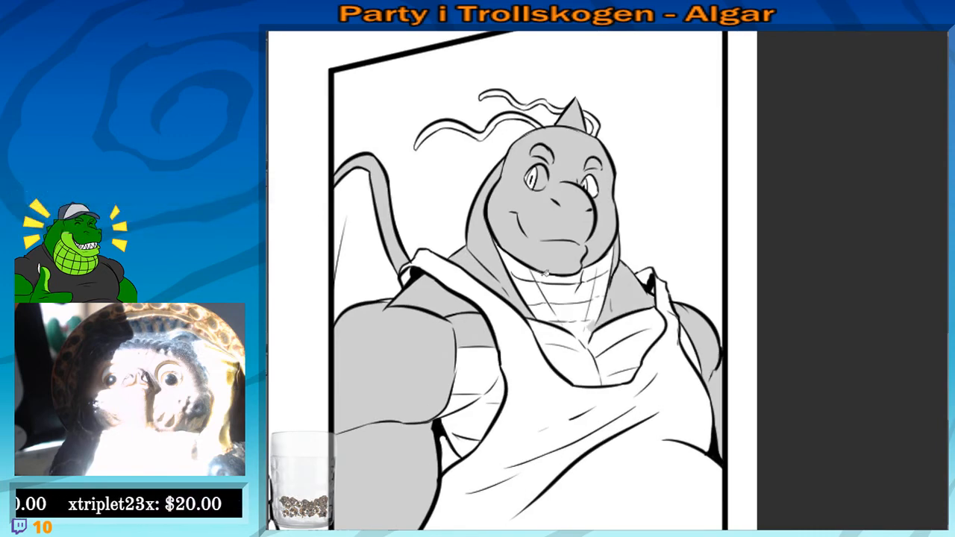
Sample the dark wing grey from the running dragon reference and fill the wing membranes in both winged-dragon panels
{"action": "scroll", "coordinate": [545, 273], "scroll_direction": "down", "scroll_amount": 8}
{"action": "left_click_drag", "start_coordinate": [321, 186], "coordinate": [491, 363]}
{"action": "left_click_drag", "start_coordinate": [416, 442], "coordinate": [413, 331]}
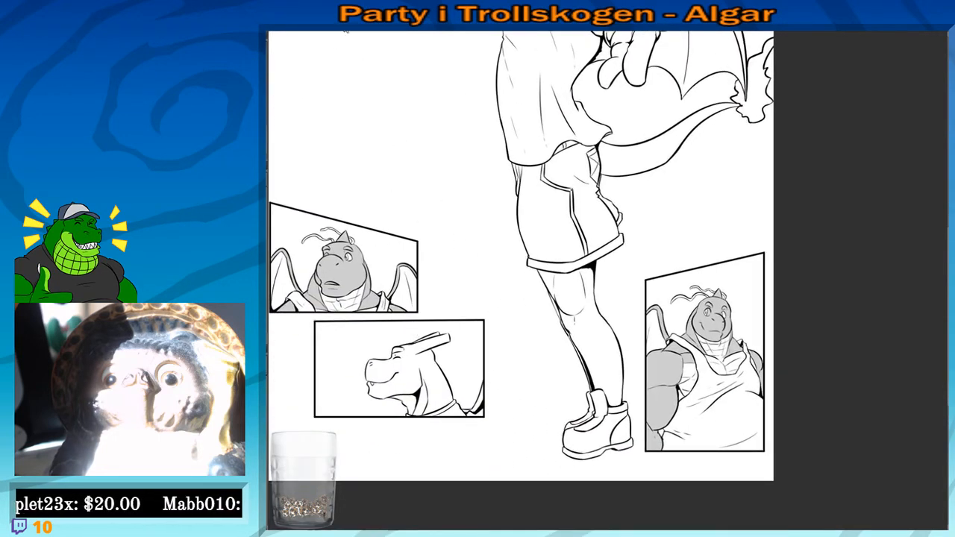
{"action": "left_click", "coordinate": [347, 27]}
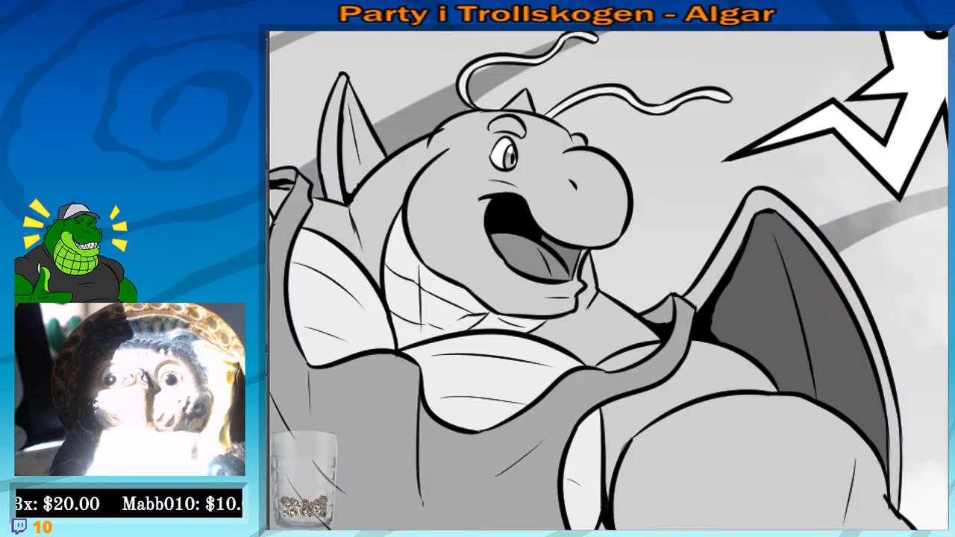
{"action": "left_click", "coordinate": [297, 30]}
{"action": "left_click", "coordinate": [658, 329]}
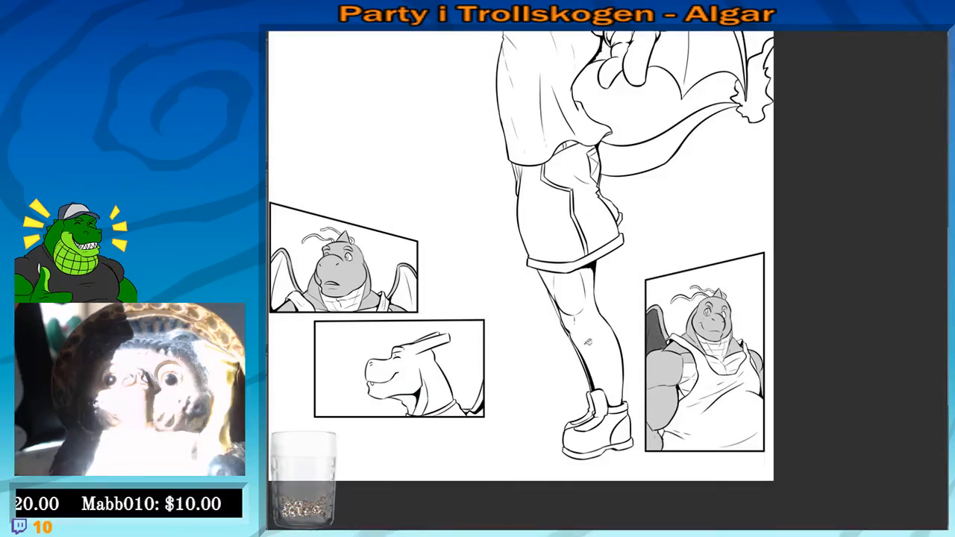
{"action": "left_click_drag", "start_coordinate": [461, 328], "coordinate": [617, 317]}
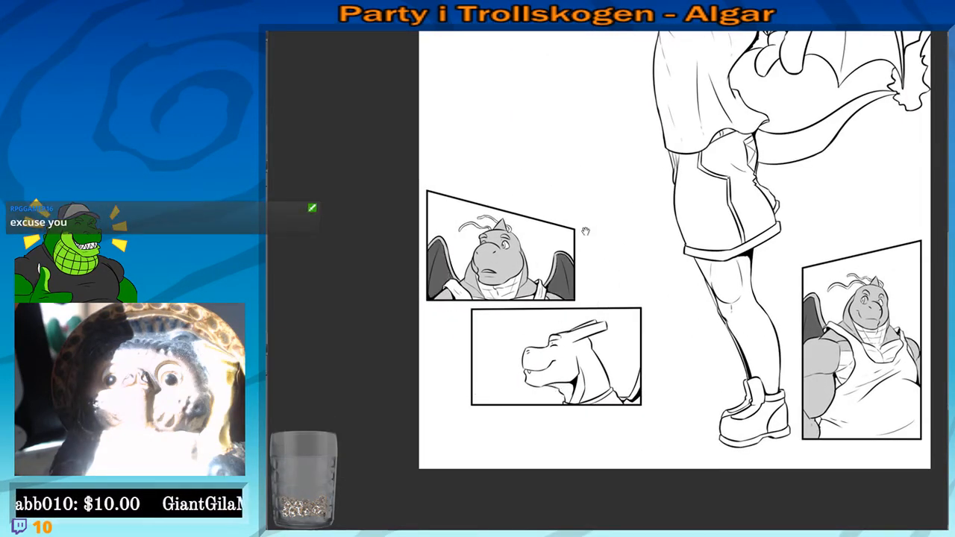
Sample the pale belly grey from the reference and fill the tank-top dragon's side, chest and throat scales
{"action": "left_click_drag", "start_coordinate": [589, 234], "coordinate": [518, 256]}
{"action": "scroll", "coordinate": [488, 240], "scroll_direction": "up", "scroll_amount": 2}
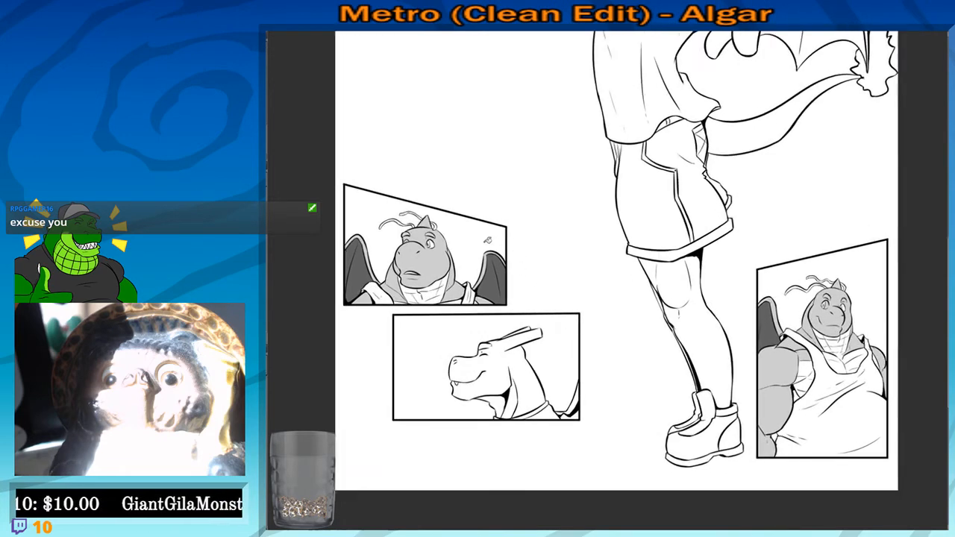
{"action": "left_click", "coordinate": [334, 28]}
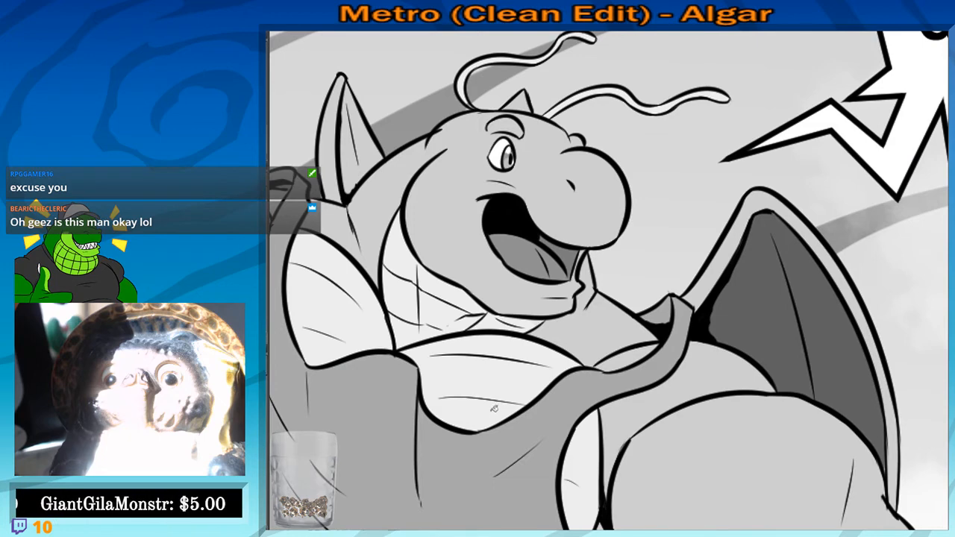
{"action": "left_click", "coordinate": [300, 32]}
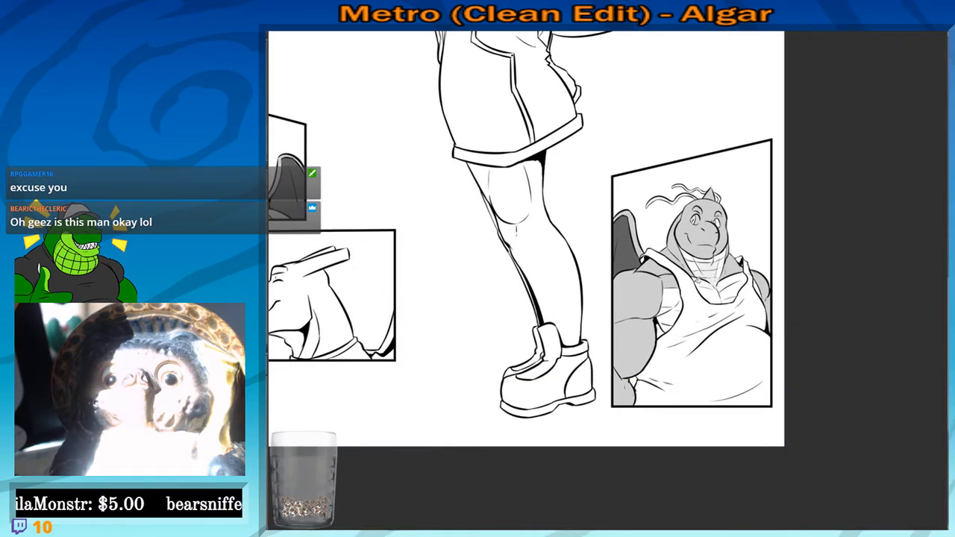
{"action": "scroll", "coordinate": [698, 280], "scroll_direction": "up", "scroll_amount": 4}
{"action": "left_click_drag", "start_coordinate": [648, 309], "coordinate": [652, 339]}
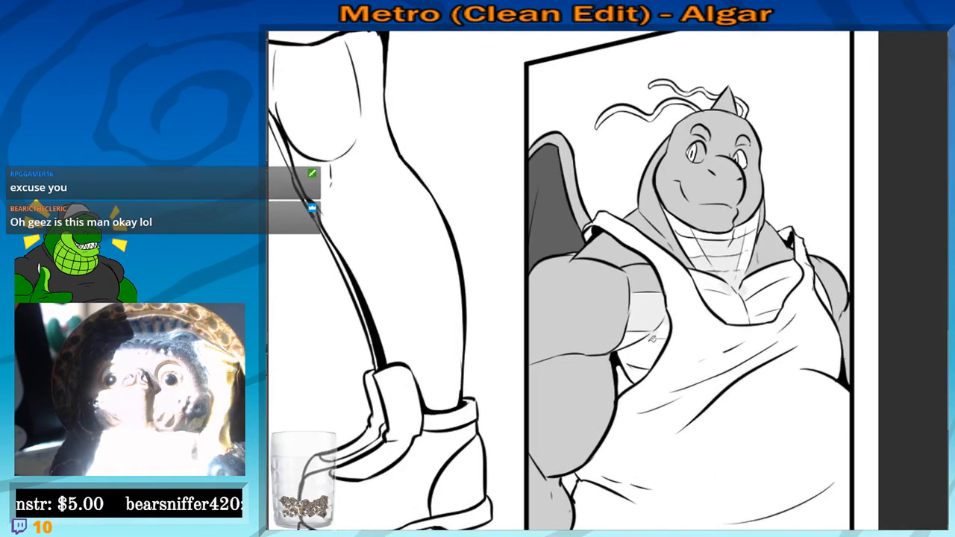
{"action": "left_click", "coordinate": [645, 351]}
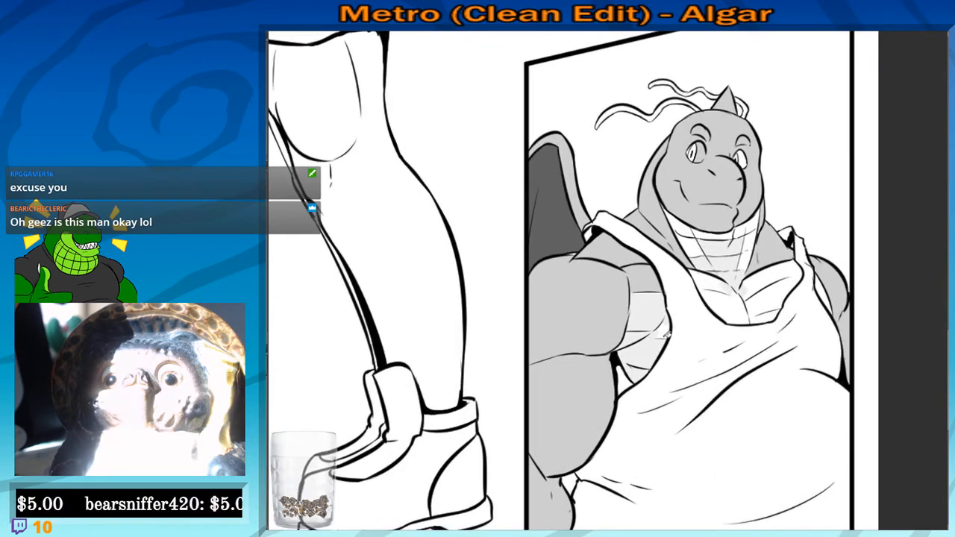
{"action": "left_click", "coordinate": [741, 312]}
{"action": "left_click", "coordinate": [773, 303]}
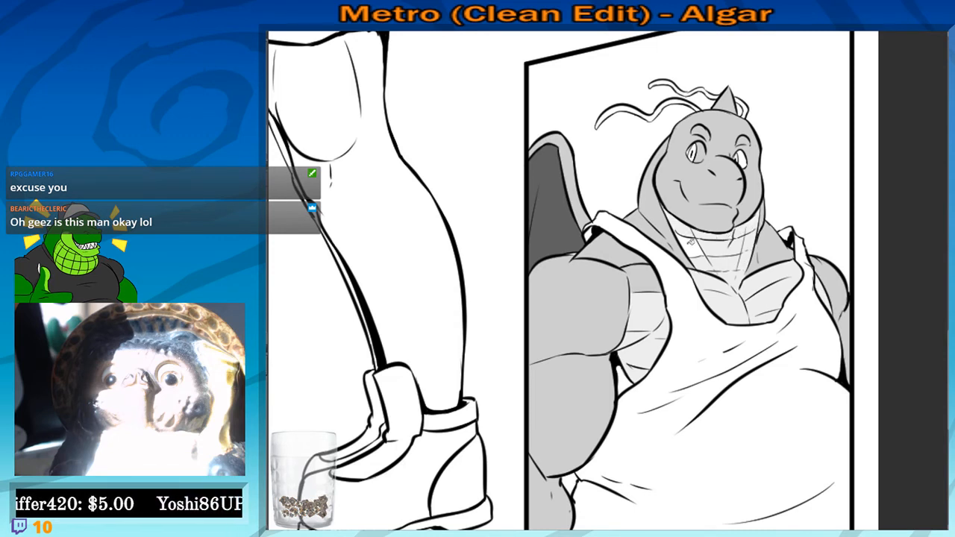
{"action": "left_click_drag", "start_coordinate": [723, 236], "coordinate": [717, 251]}
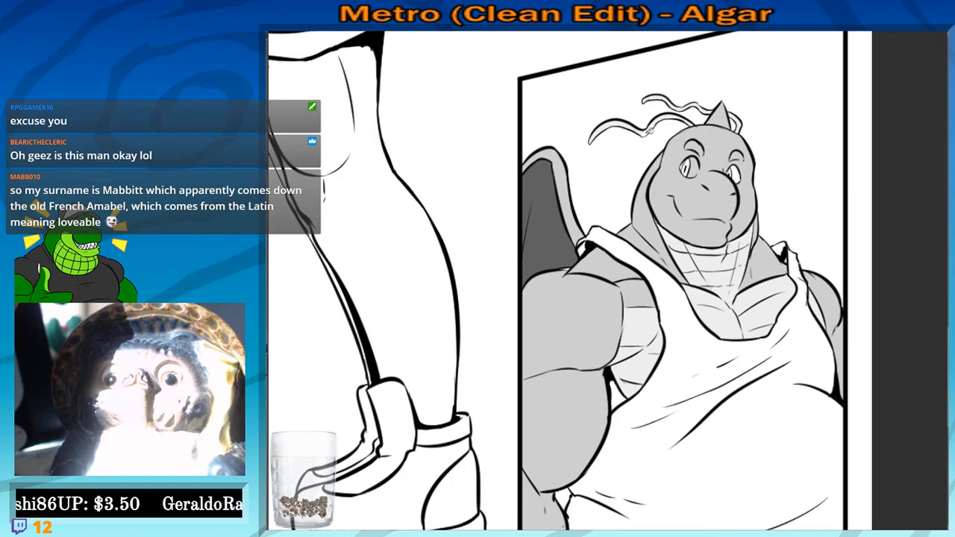
Fill the worried dragon's throat and chest scales in the slanted left panel with the pale belly grey
{"action": "left_click_drag", "start_coordinate": [599, 327], "coordinate": [590, 264]}
{"action": "scroll", "coordinate": [582, 249], "scroll_direction": "down", "scroll_amount": 4}
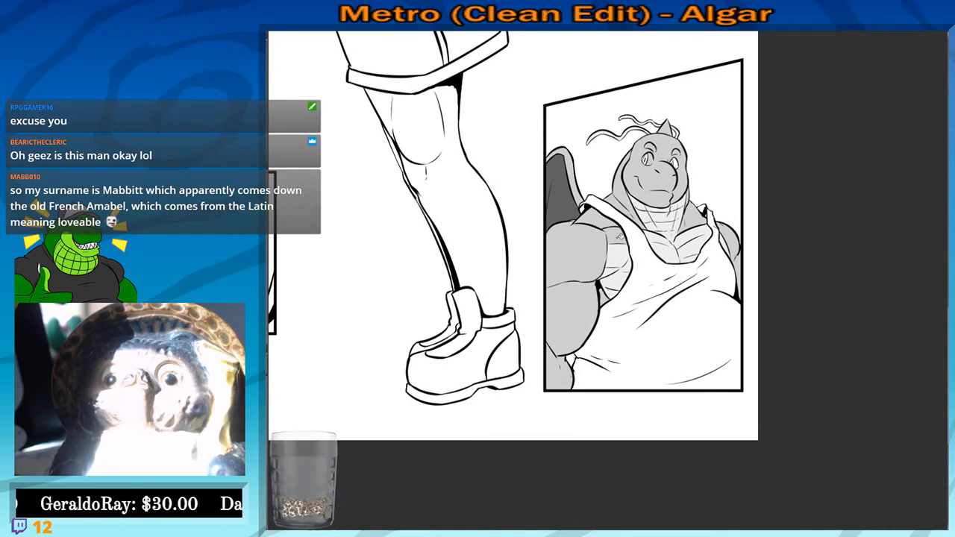
{"action": "mouse_move", "coordinate": [610, 273]}
{"action": "left_mouse_down"}
{"action": "mouse_move", "coordinate": [675, 301]}
{"action": "mouse_move", "coordinate": [723, 293]}
{"action": "left_mouse_up"}
{"action": "left_click_drag", "start_coordinate": [349, 256], "coordinate": [542, 281]}
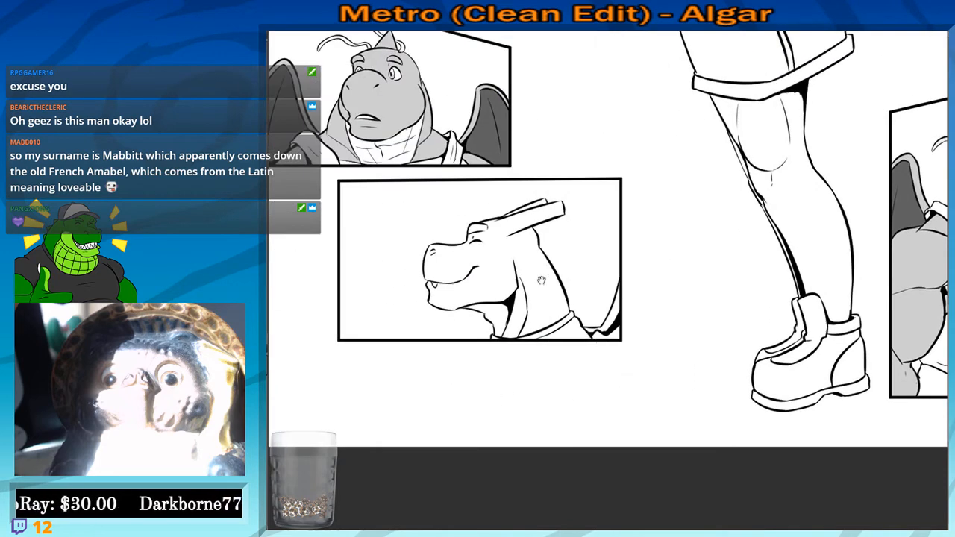
{"action": "left_click_drag", "start_coordinate": [501, 123], "coordinate": [620, 254]}
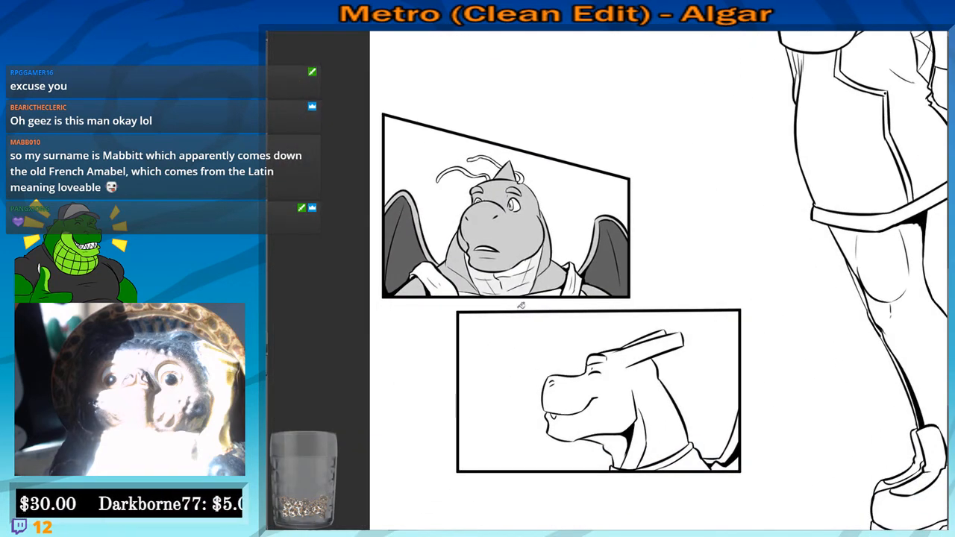
{"action": "scroll", "coordinate": [521, 305], "scroll_direction": "up", "scroll_amount": 5}
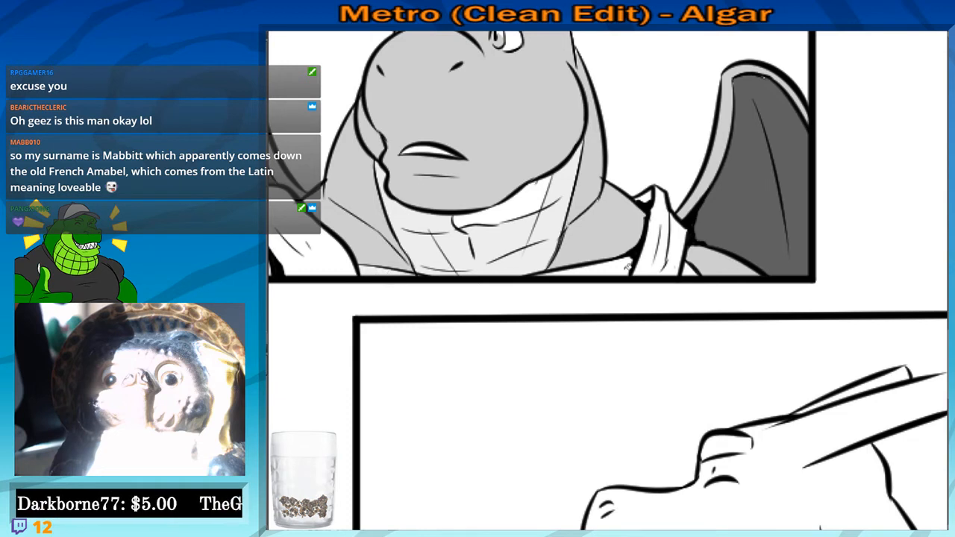
{"action": "left_click_drag", "start_coordinate": [522, 266], "coordinate": [623, 251]}
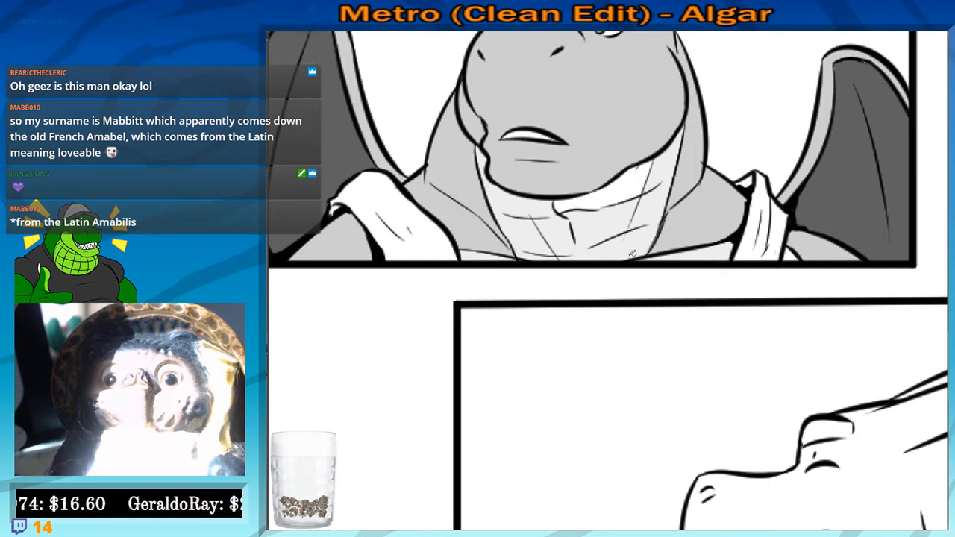
Fill the smiling dragon's head, horns and neck in the lower rectangular panel with the medium body grey
{"action": "left_click_drag", "start_coordinate": [653, 166], "coordinate": [671, 436]}
{"action": "left_click", "coordinate": [671, 252]}
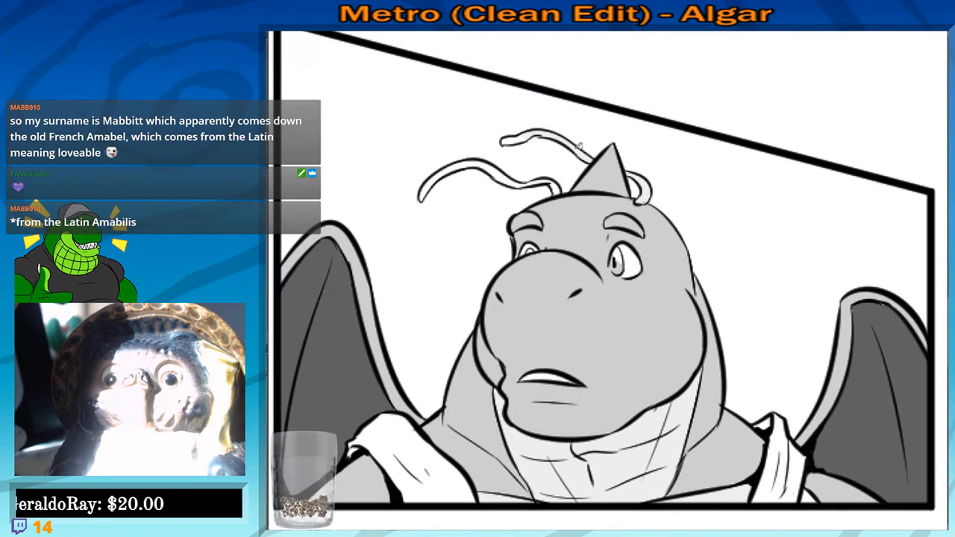
{"action": "left_click_drag", "start_coordinate": [515, 137], "coordinate": [574, 150]}
{"action": "left_click", "coordinate": [557, 198]}
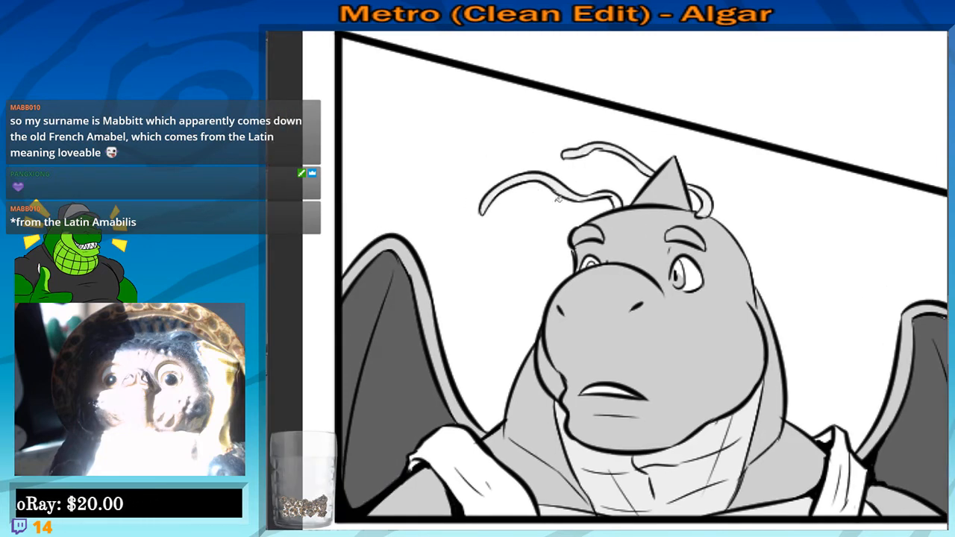
{"action": "scroll", "coordinate": [594, 210], "scroll_direction": "down", "scroll_amount": 5}
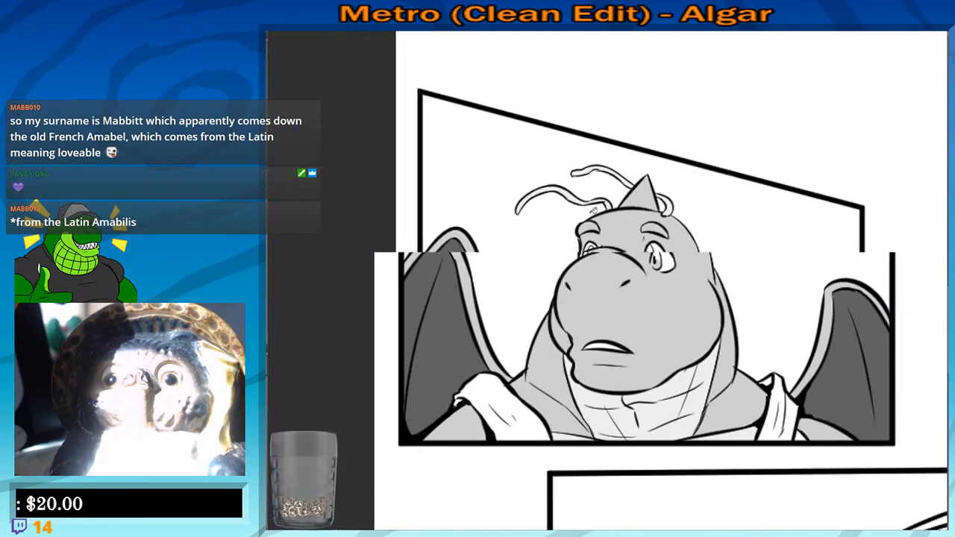
{"action": "left_click_drag", "start_coordinate": [670, 336], "coordinate": [547, 287]}
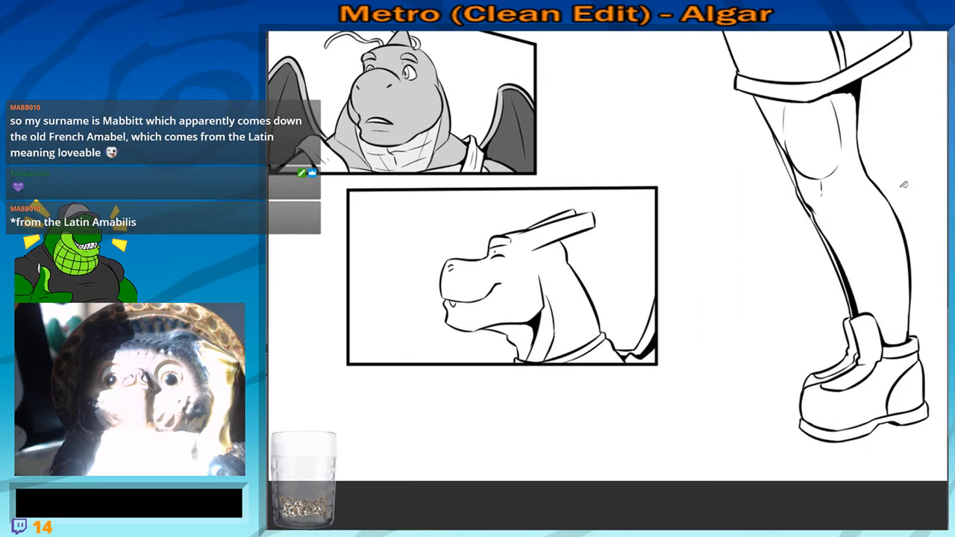
{"action": "left_click_drag", "start_coordinate": [593, 244], "coordinate": [652, 351]}
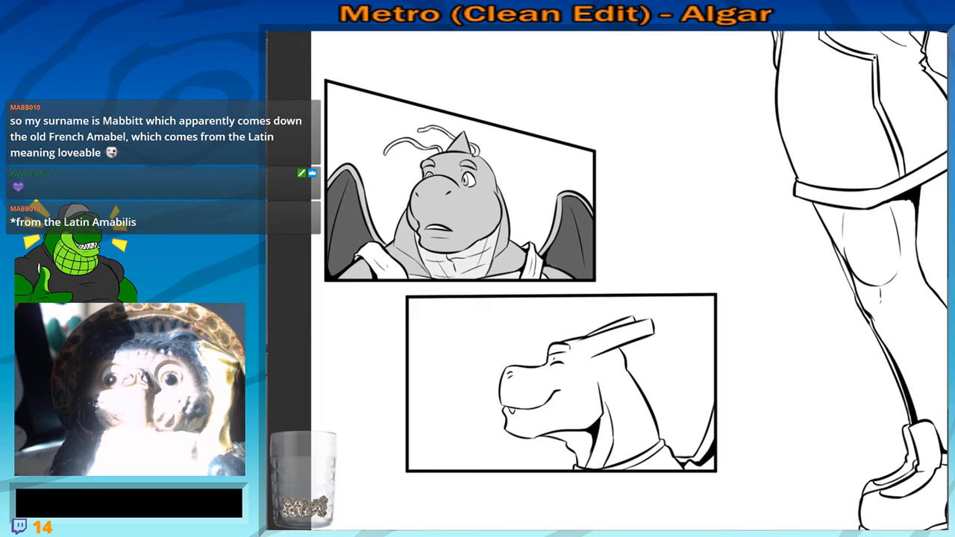
{"action": "left_click_drag", "start_coordinate": [669, 383], "coordinate": [739, 254]}
{"action": "left_click", "coordinate": [704, 288]}
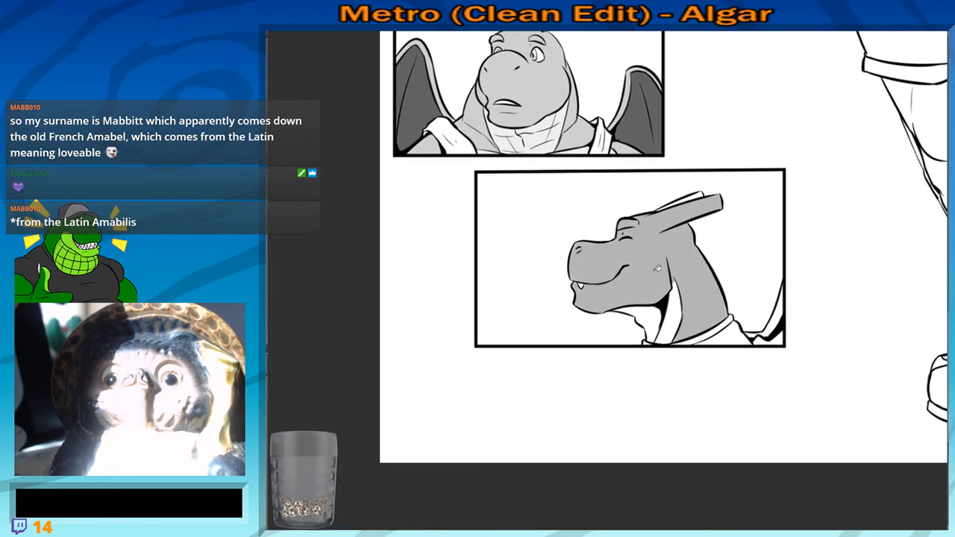
{"action": "left_click", "coordinate": [682, 317]}
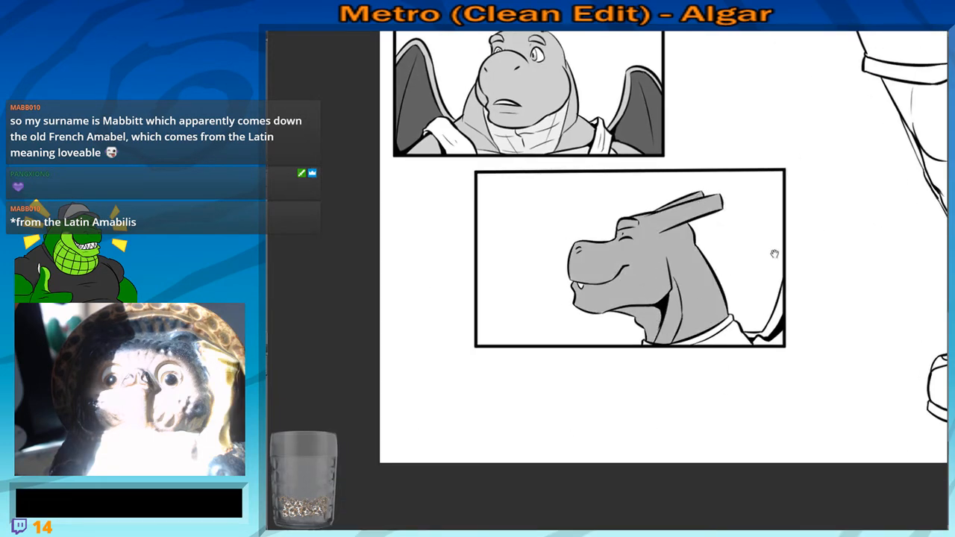
Fill the large standing dragon's bare leg and tail with the medium body grey
{"action": "left_click_drag", "start_coordinate": [775, 254], "coordinate": [462, 265]}
{"action": "left_click", "coordinate": [706, 254]}
{"action": "left_click_drag", "start_coordinate": [675, 230], "coordinate": [664, 339]}
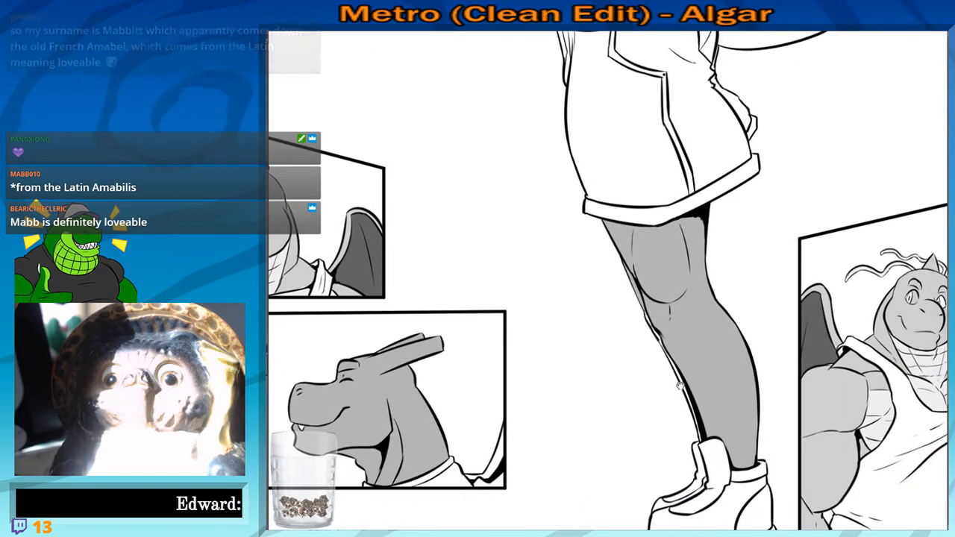
{"action": "left_click_drag", "start_coordinate": [678, 384], "coordinate": [709, 499]}
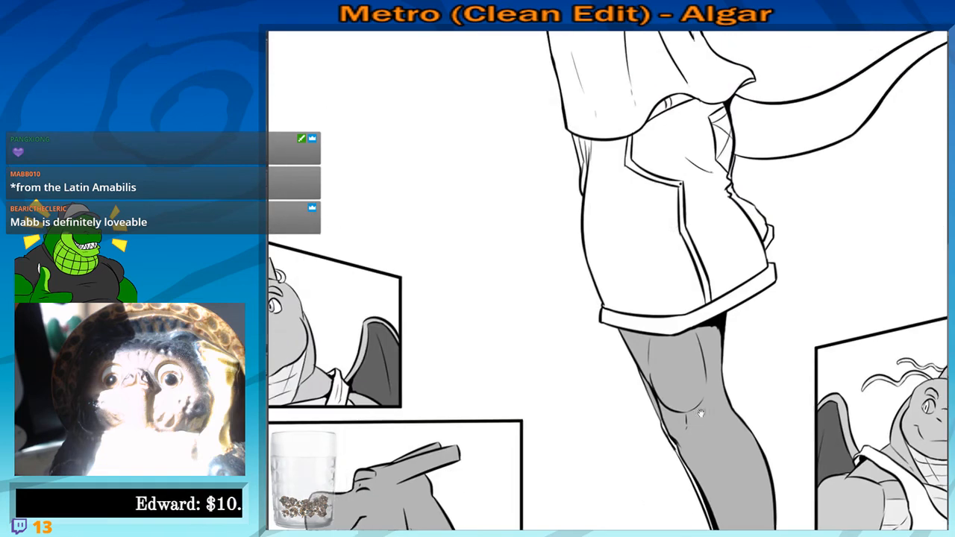
{"action": "left_click_drag", "start_coordinate": [746, 224], "coordinate": [735, 374]}
{"action": "left_click_drag", "start_coordinate": [858, 194], "coordinate": [687, 252]}
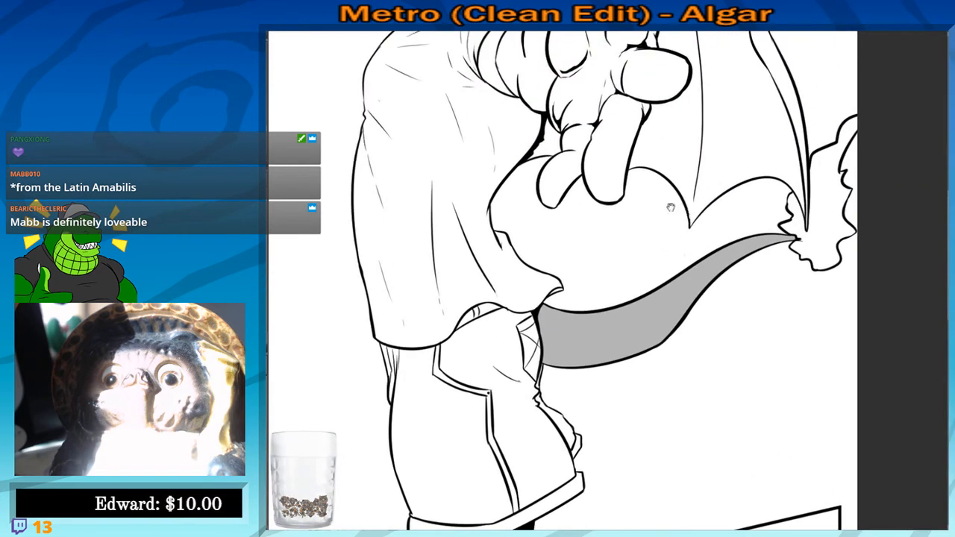
Fill the large dragon's outstretched arm, palm, fingers and the small gaps around the wrist with medium grey
{"action": "left_click_drag", "start_coordinate": [656, 202], "coordinate": [679, 358]}
{"action": "left_click", "coordinate": [635, 246]}
{"action": "left_click_drag", "start_coordinate": [582, 228], "coordinate": [688, 297]}
{"action": "left_click", "coordinate": [688, 297]}
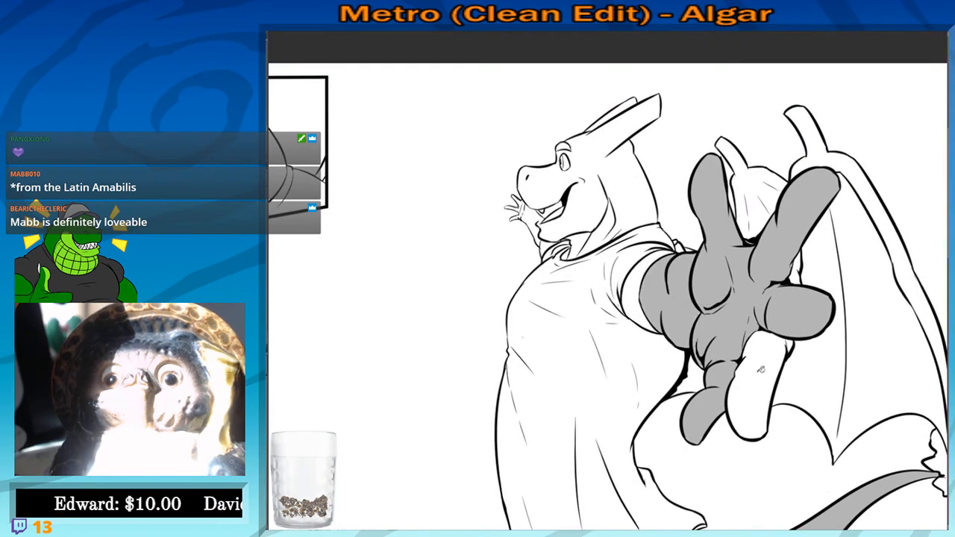
{"action": "left_click", "coordinate": [761, 377]}
{"action": "left_click", "coordinate": [796, 277]}
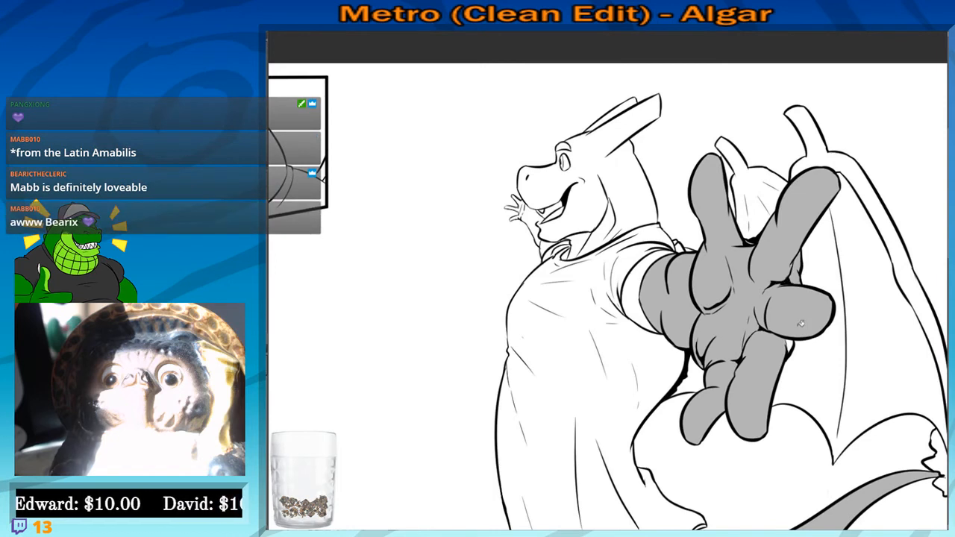
{"action": "left_click", "coordinate": [795, 344]}
{"action": "left_click_drag", "start_coordinate": [795, 298], "coordinate": [734, 312]}
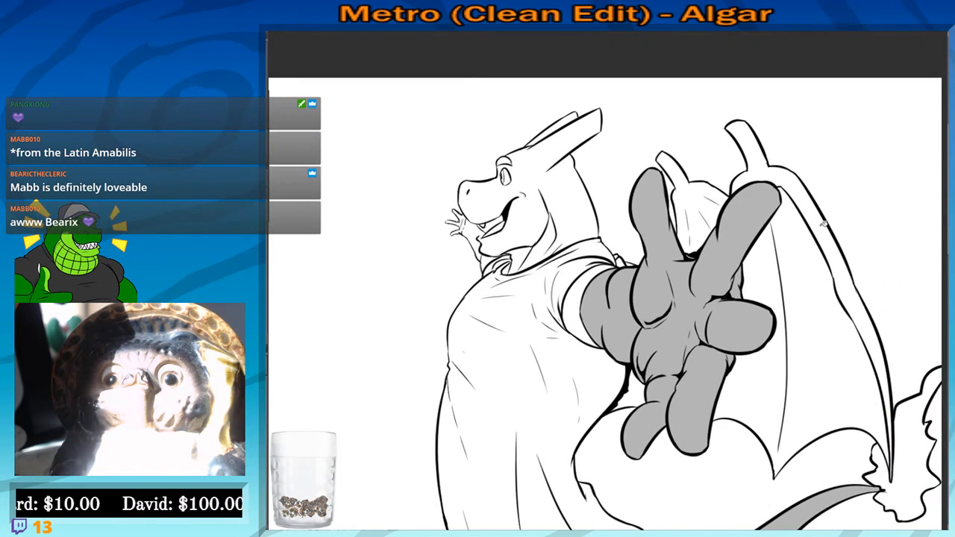
Fill the large dragon's wing frame, far wing, head, horns and brow with medium grey
{"action": "left_click", "coordinate": [830, 230]}
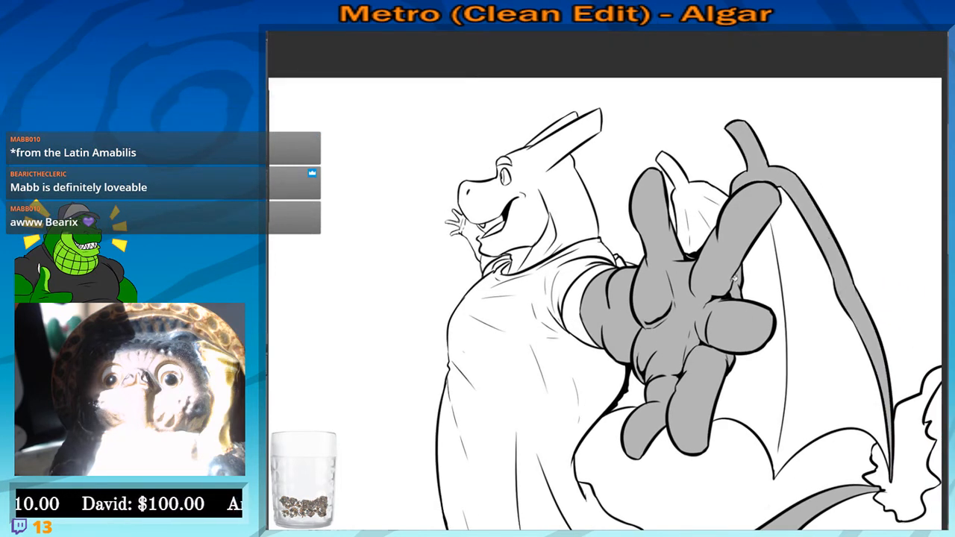
{"action": "left_click", "coordinate": [693, 209]}
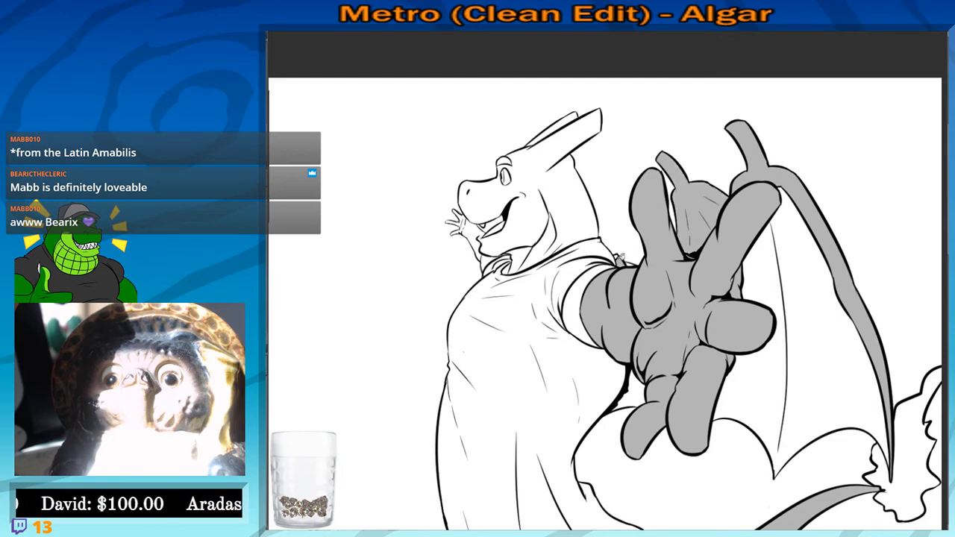
{"action": "scroll", "coordinate": [616, 258], "scroll_direction": "up", "scroll_amount": 2}
{"action": "left_click", "coordinate": [662, 297]}
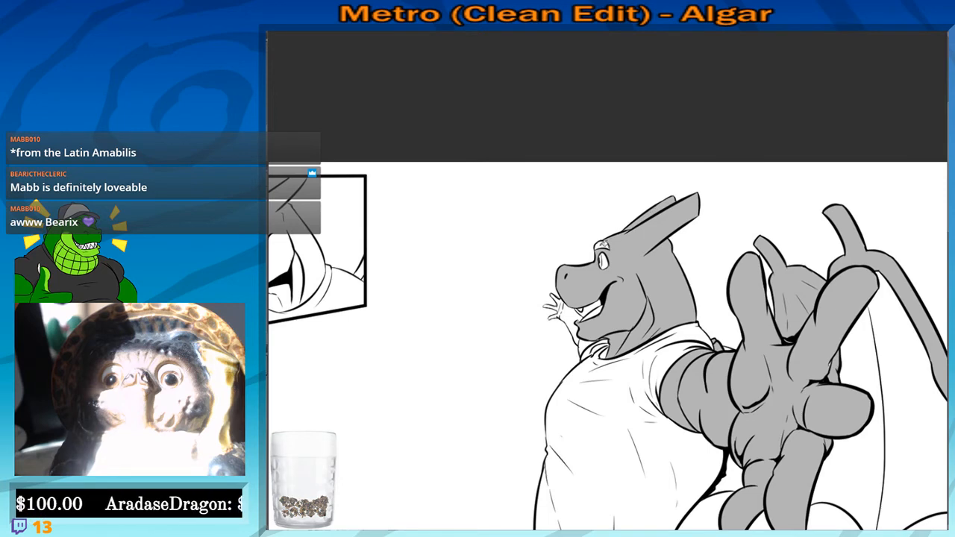
{"action": "left_click", "coordinate": [604, 244]}
Fill the large dragon's far arm and the waving hand behind its snout, including each finger, with medium grey
{"action": "left_click", "coordinate": [573, 319]}
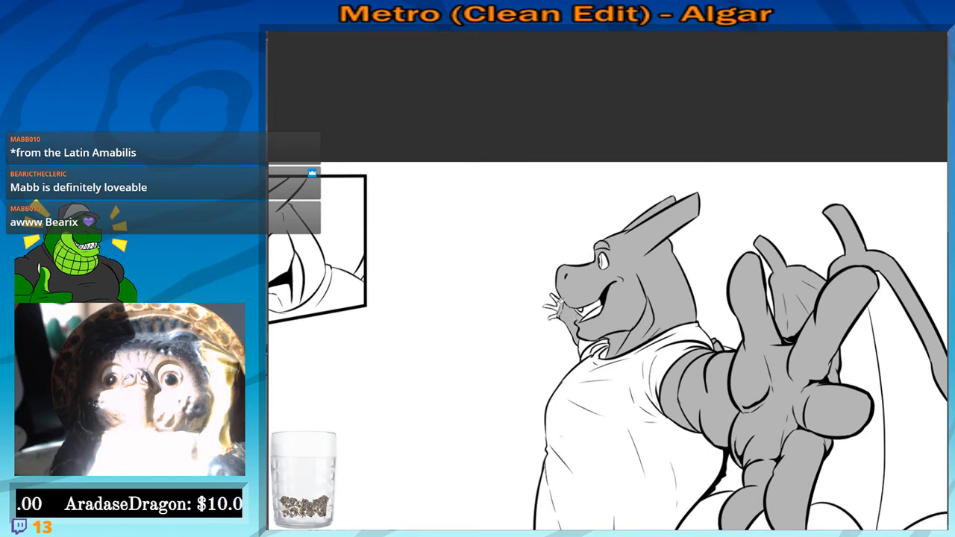
{"action": "scroll", "coordinate": [530, 342], "scroll_direction": "up", "scroll_amount": 4}
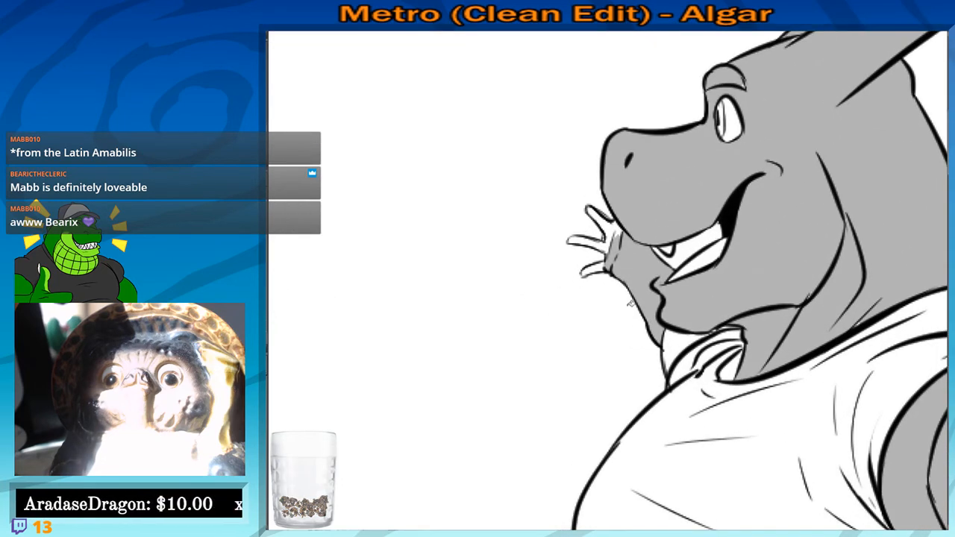
{"action": "left_click", "coordinate": [677, 348]}
{"action": "left_click_drag", "start_coordinate": [651, 302], "coordinate": [644, 318]}
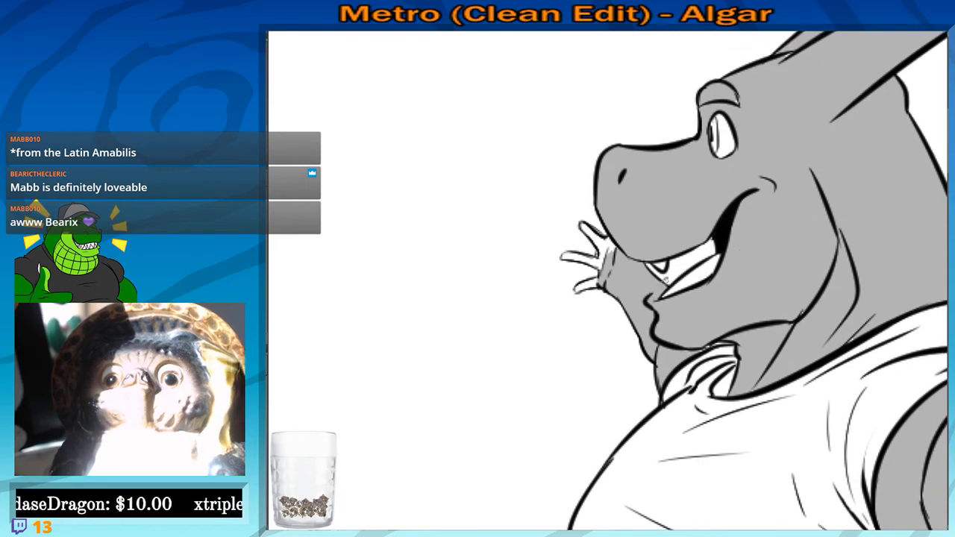
{"action": "left_click_drag", "start_coordinate": [620, 283], "coordinate": [626, 305]}
{"action": "left_click", "coordinate": [601, 282]}
{"action": "left_click", "coordinate": [611, 261]}
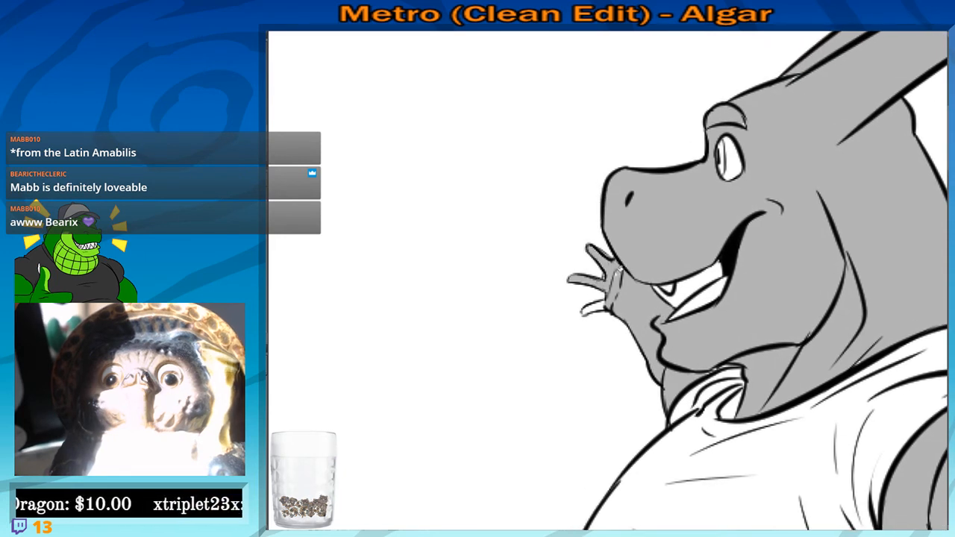
{"action": "left_click", "coordinate": [594, 307]}
{"action": "left_click_drag", "start_coordinate": [505, 416], "coordinate": [593, 352]}
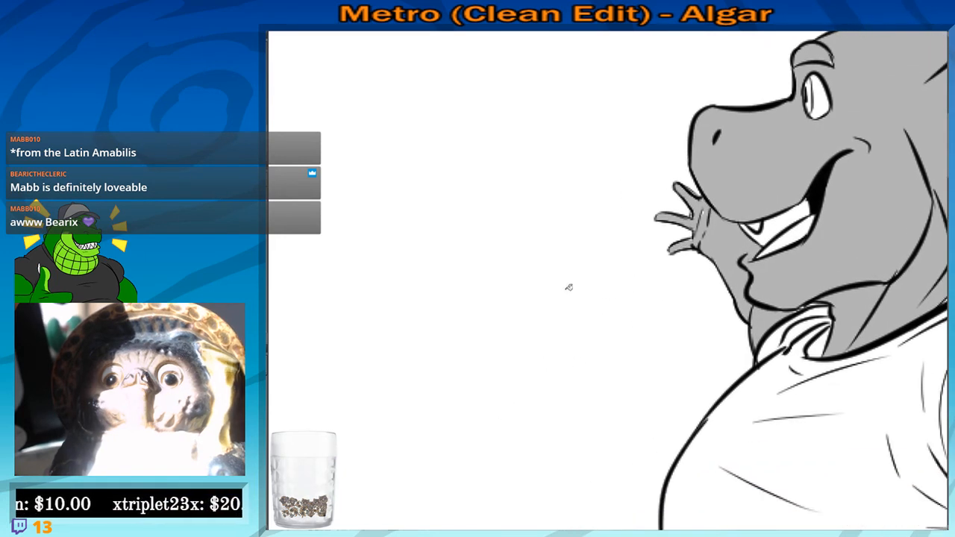
Fill the laughing dragon's face, near horn and neck in the upper-left panel with medium grey
{"action": "scroll", "coordinate": [569, 288], "scroll_direction": "down", "scroll_amount": 2}
{"action": "scroll", "coordinate": [569, 287], "scroll_direction": "down", "scroll_amount": 2}
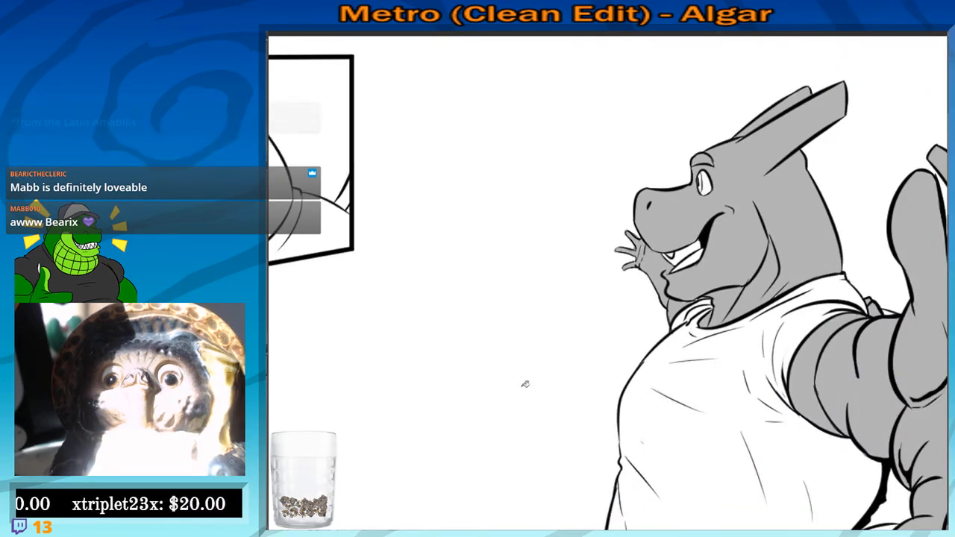
{"action": "scroll", "coordinate": [525, 384], "scroll_direction": "down", "scroll_amount": 3}
{"action": "left_click_drag", "start_coordinate": [567, 449], "coordinate": [525, 223]}
{"action": "left_click_drag", "start_coordinate": [518, 320], "coordinate": [644, 236]}
{"action": "left_click_drag", "start_coordinate": [488, 54], "coordinate": [553, 239]}
{"action": "scroll", "coordinate": [518, 254], "scroll_direction": "up", "scroll_amount": 4}
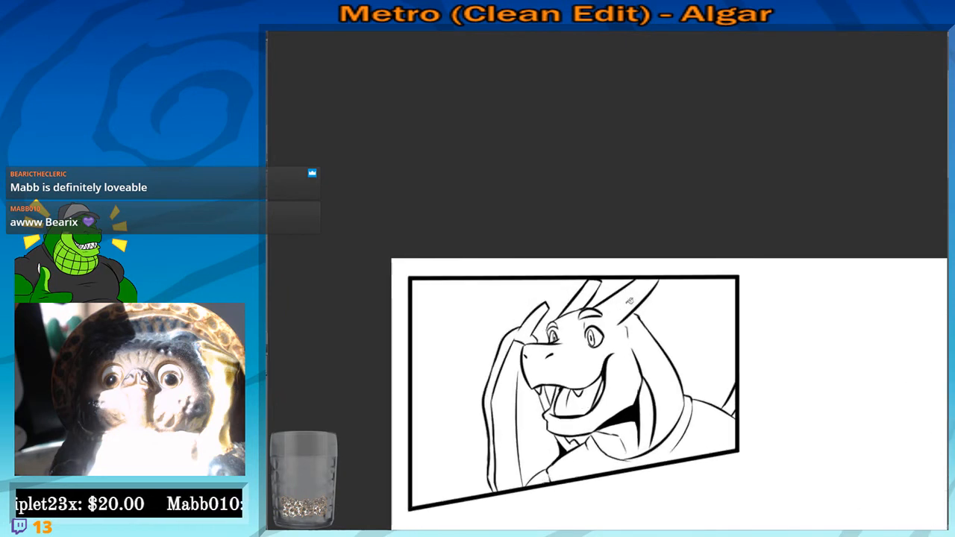
{"action": "left_click", "coordinate": [648, 414]}
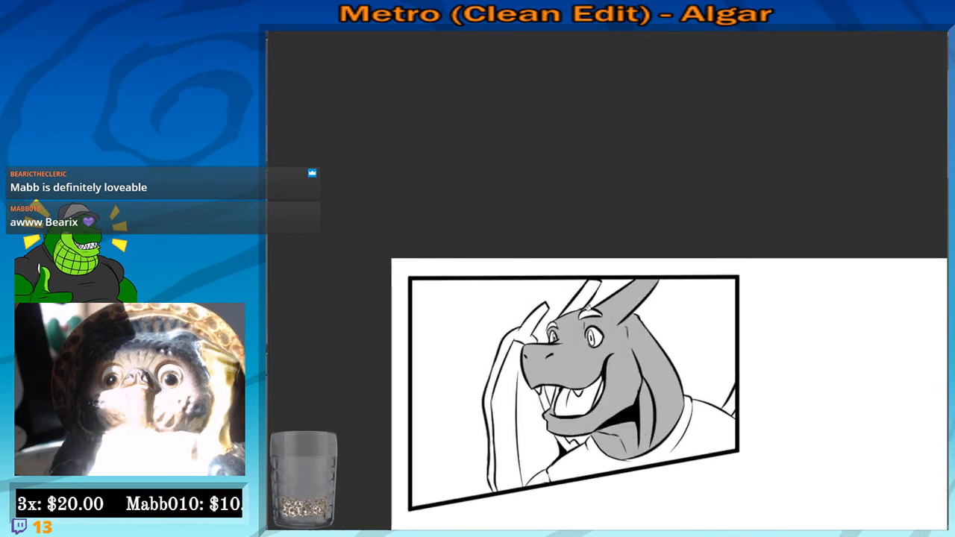
Fill the laughing dragon's far horn, brows, wing frame and remaining small body areas with medium grey
{"action": "left_click", "coordinate": [586, 297]}
{"action": "left_click", "coordinate": [589, 313]}
{"action": "left_click", "coordinate": [535, 335]}
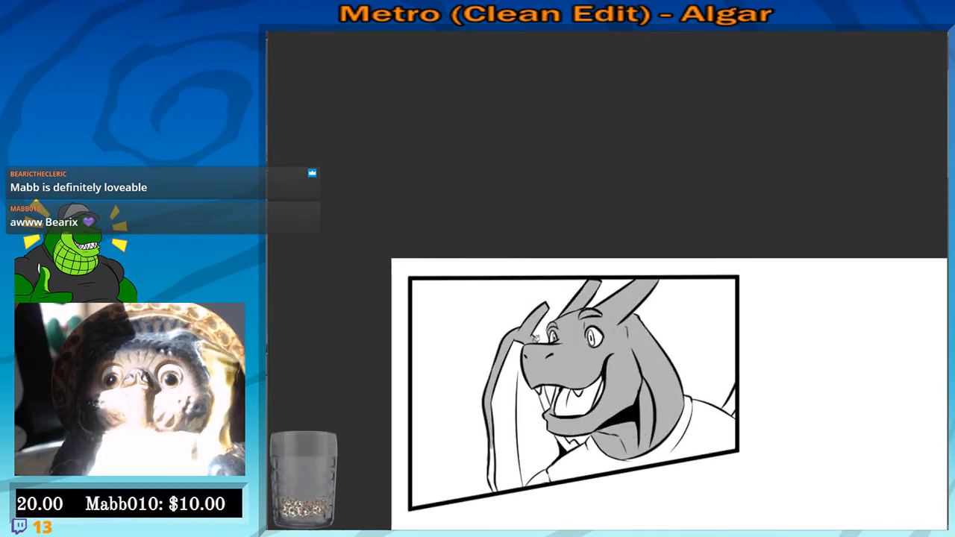
{"action": "left_click", "coordinate": [546, 400]}
{"action": "left_click", "coordinate": [573, 445]}
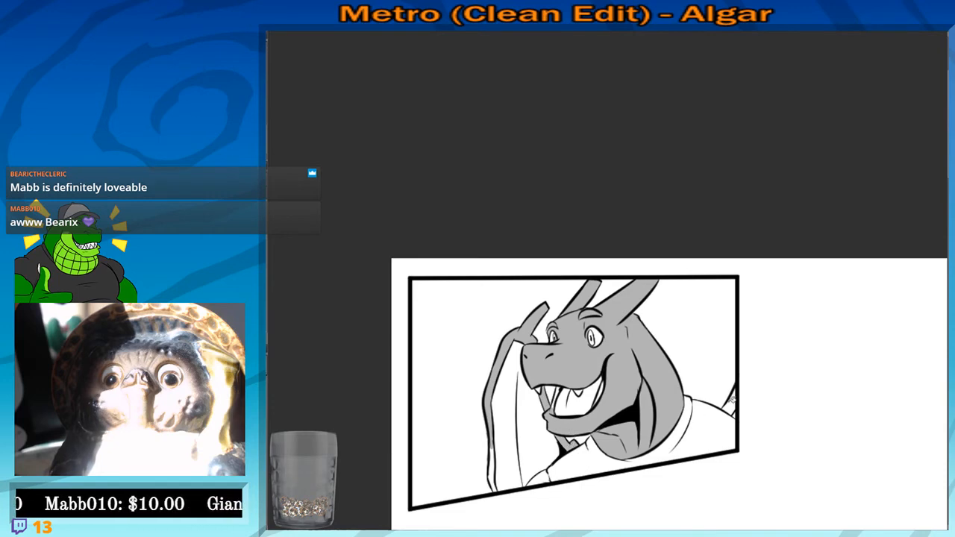
{"action": "left_click", "coordinate": [731, 402]}
Fill the large dragon's near wing membrane with the dark wing grey
{"action": "scroll", "coordinate": [491, 315], "scroll_direction": "down", "scroll_amount": 2}
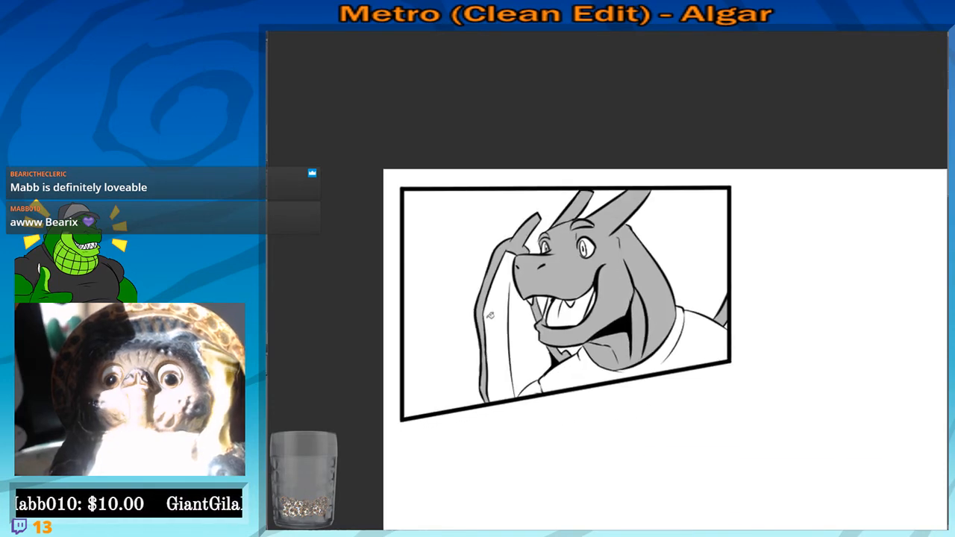
{"action": "scroll", "coordinate": [482, 292], "scroll_direction": "down", "scroll_amount": 2}
{"action": "scroll", "coordinate": [477, 293], "scroll_direction": "up", "scroll_amount": 2}
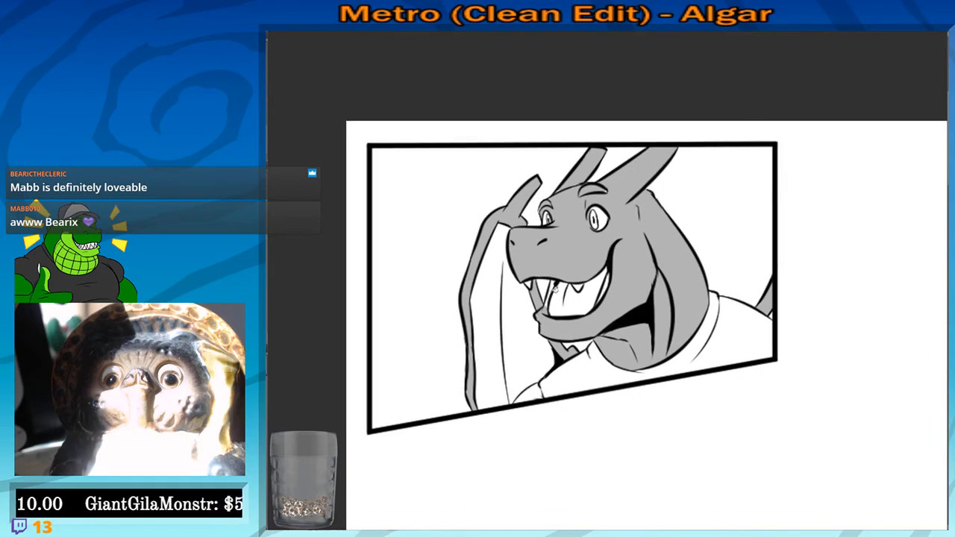
{"action": "scroll", "coordinate": [507, 317], "scroll_direction": "down", "scroll_amount": 3}
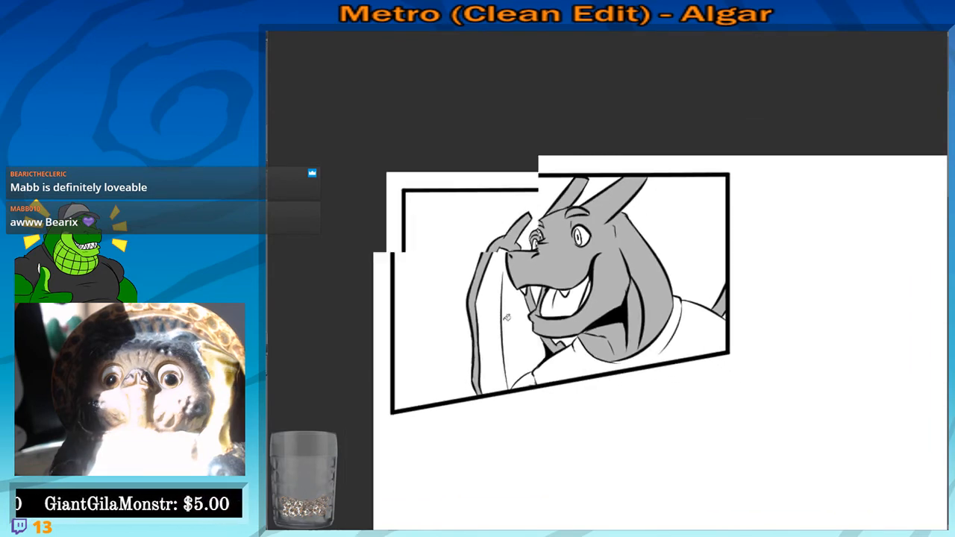
{"action": "scroll", "coordinate": [506, 328], "scroll_direction": "up", "scroll_amount": 2}
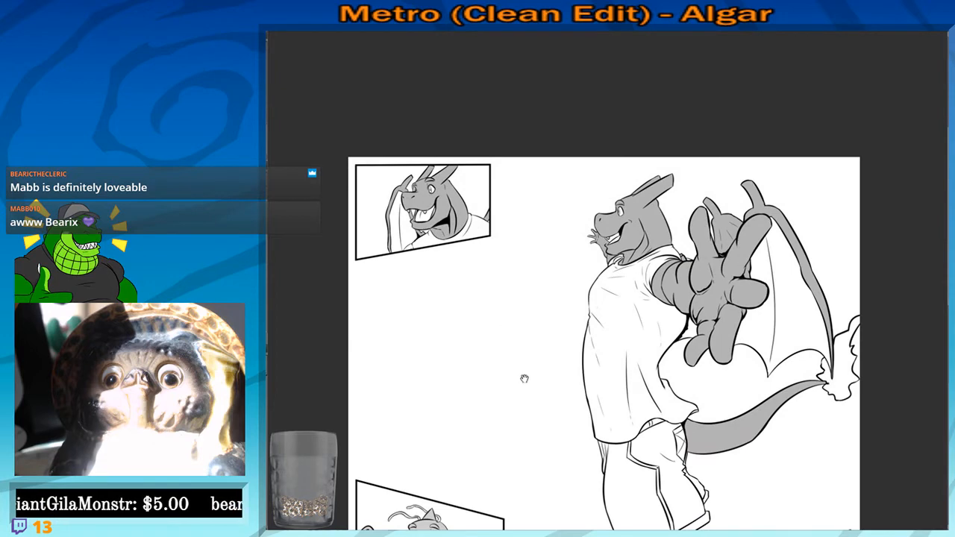
{"action": "scroll", "coordinate": [527, 406], "scroll_direction": "down", "scroll_amount": 2}
{"action": "scroll", "coordinate": [508, 362], "scroll_direction": "up", "scroll_amount": 2}
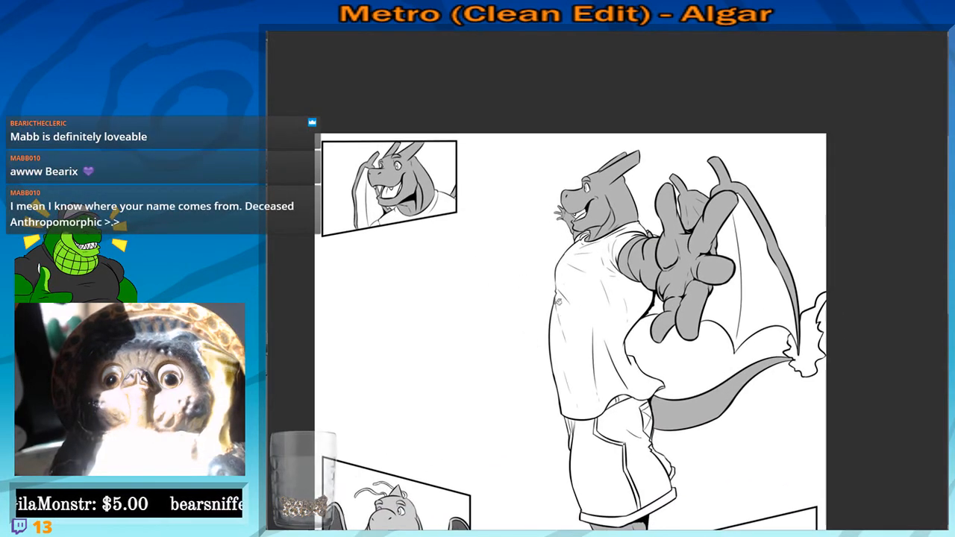
{"action": "scroll", "coordinate": [558, 302], "scroll_direction": "up", "scroll_amount": 1}
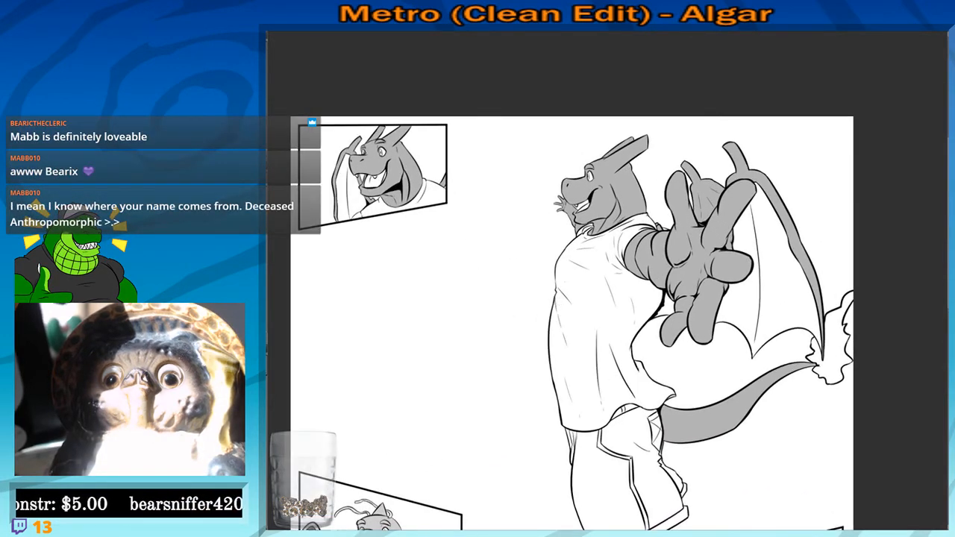
{"action": "left_click", "coordinate": [794, 290]}
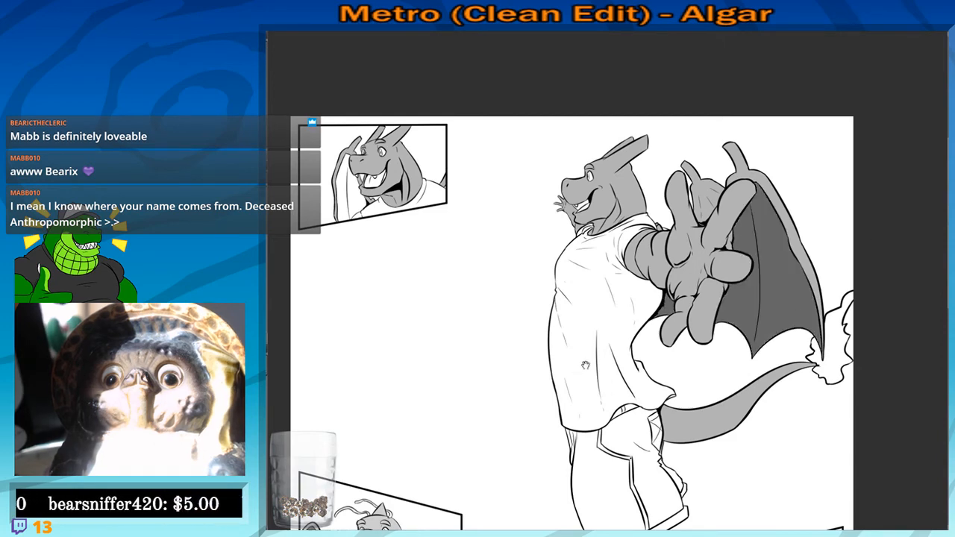
Fill the laughing dragon's wing membrane in the upper-left panel with the dark wing grey
{"action": "left_click_drag", "start_coordinate": [363, 200], "coordinate": [472, 273]}
{"action": "left_click", "coordinate": [466, 275]}
{"action": "left_click_drag", "start_coordinate": [640, 440], "coordinate": [632, 410]}
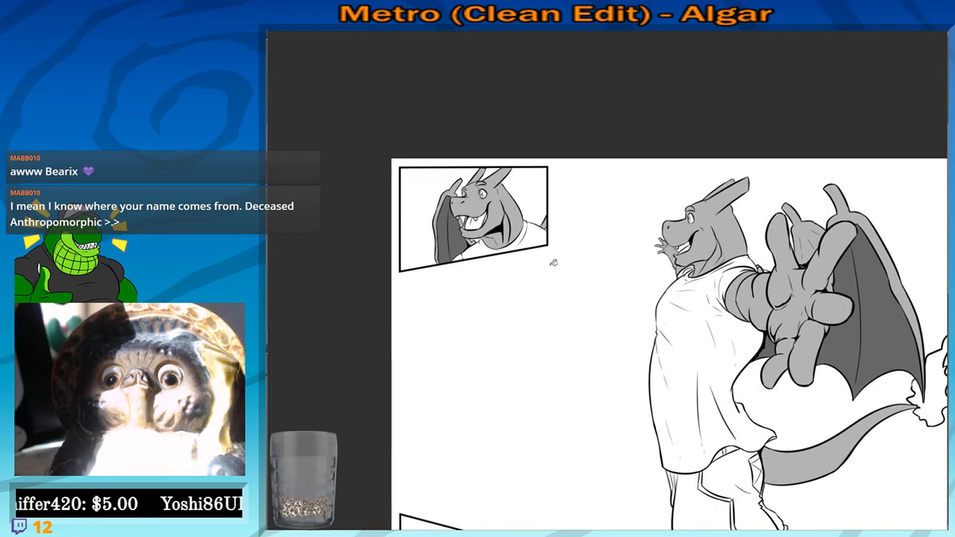
{"action": "scroll", "coordinate": [589, 213], "scroll_direction": "down", "scroll_amount": 5}
{"action": "left_click_drag", "start_coordinate": [722, 197], "coordinate": [663, 295]}
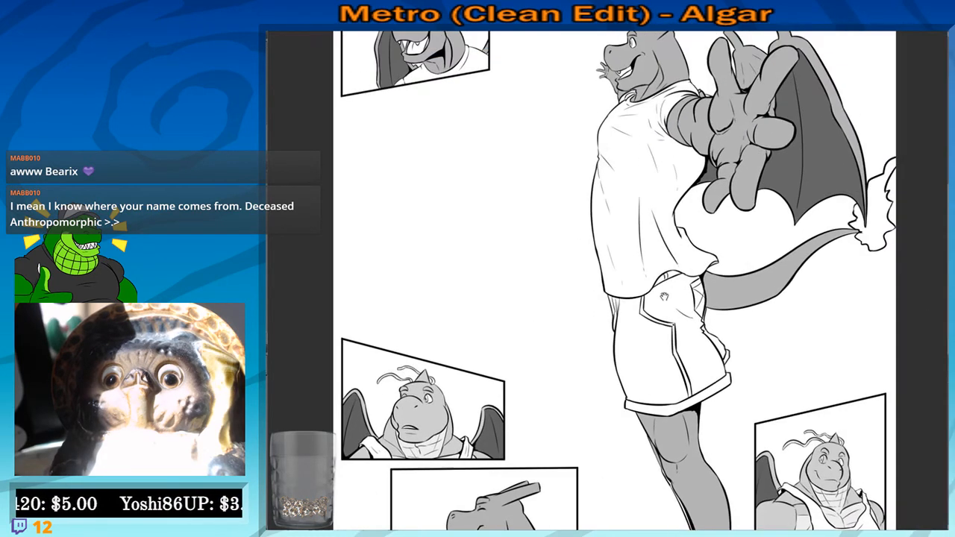
Touch up small unfilled gaps in the medium grey around the large dragon's outstretched hand, fingers and arm
{"action": "left_click_drag", "start_coordinate": [573, 481], "coordinate": [609, 242]}
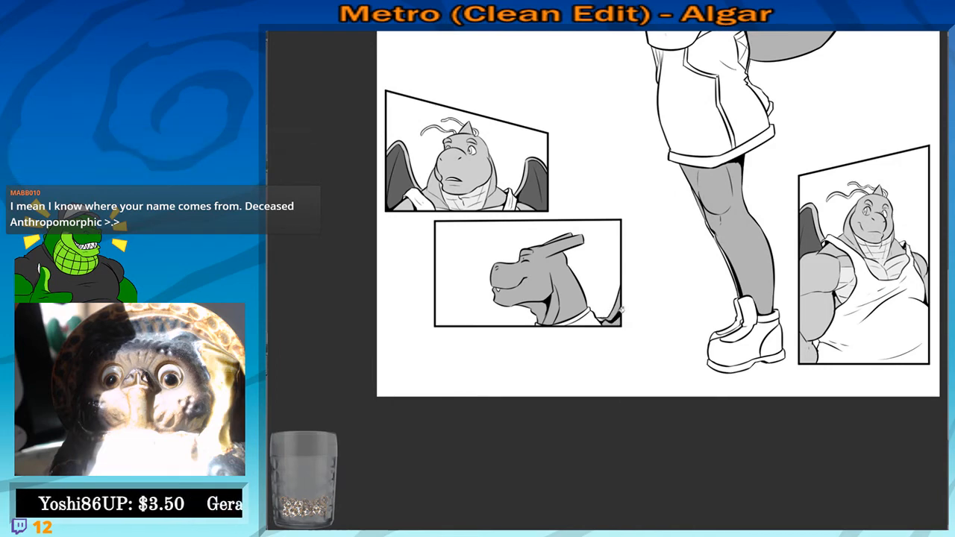
{"action": "left_click_drag", "start_coordinate": [662, 105], "coordinate": [629, 438]}
{"action": "scroll", "coordinate": [573, 347], "scroll_direction": "up", "scroll_amount": 1}
{"action": "left_click_drag", "start_coordinate": [709, 195], "coordinate": [584, 365]}
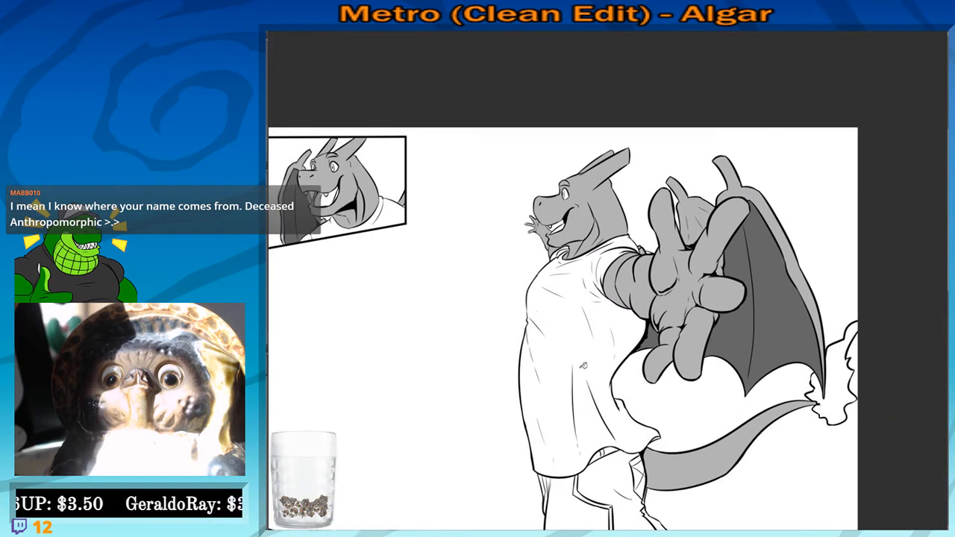
{"action": "left_click_drag", "start_coordinate": [635, 220], "coordinate": [626, 211]}
{"action": "scroll", "coordinate": [593, 192], "scroll_direction": "up", "scroll_amount": 6}
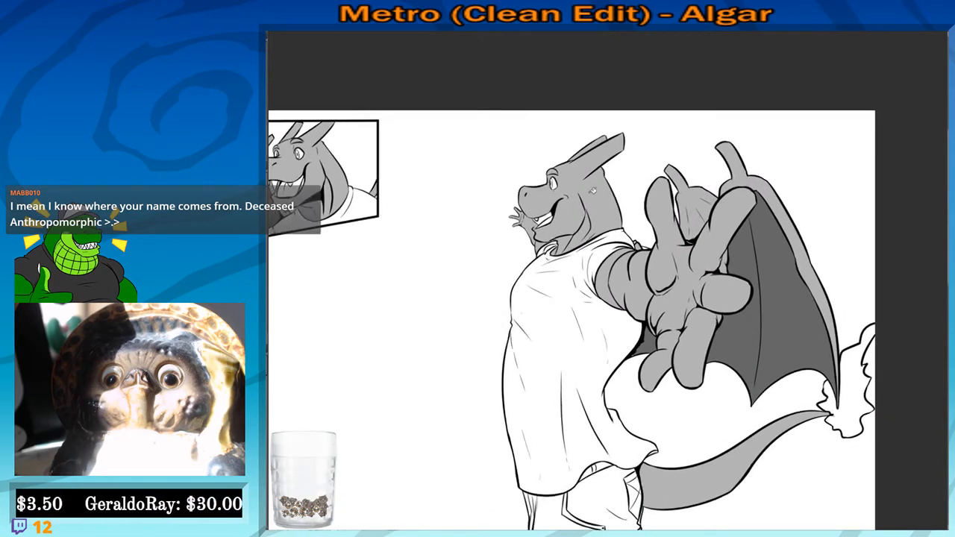
{"action": "left_click_drag", "start_coordinate": [705, 329], "coordinate": [526, 299]}
{"action": "scroll", "coordinate": [394, 237], "scroll_direction": "up", "scroll_amount": 5}
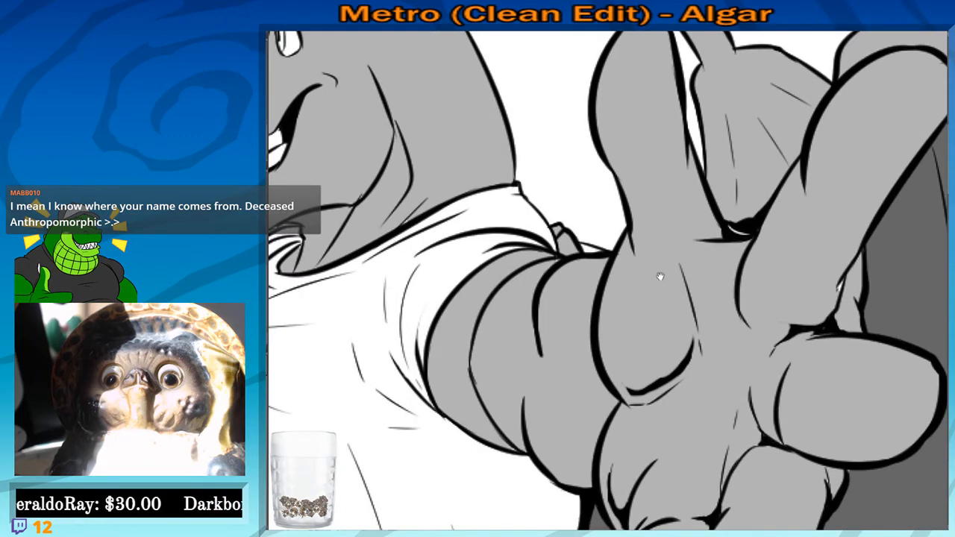
{"action": "left_click_drag", "start_coordinate": [659, 276], "coordinate": [551, 239]}
{"action": "left_click_drag", "start_coordinate": [724, 244], "coordinate": [721, 256]}
{"action": "left_click_drag", "start_coordinate": [700, 393], "coordinate": [674, 296]}
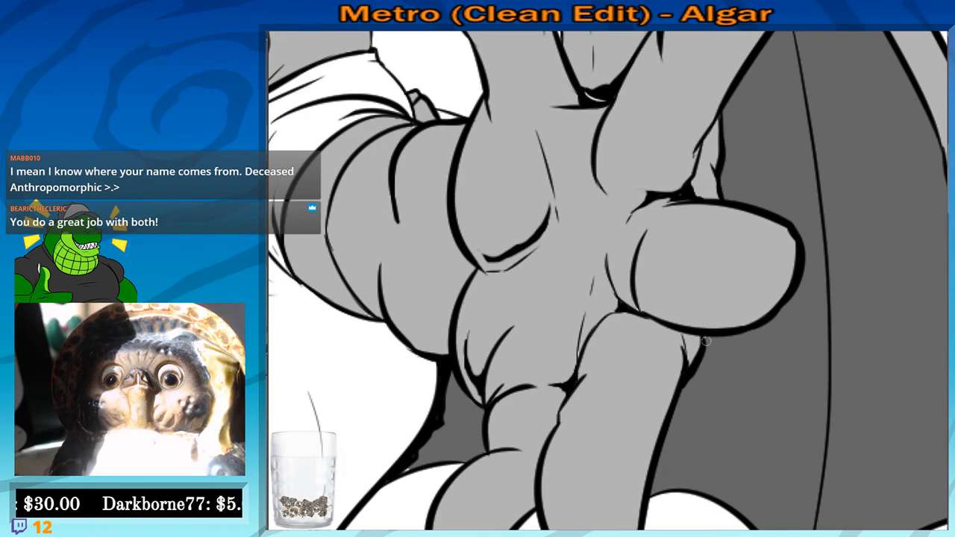
{"action": "left_click_drag", "start_coordinate": [706, 341], "coordinate": [694, 288]}
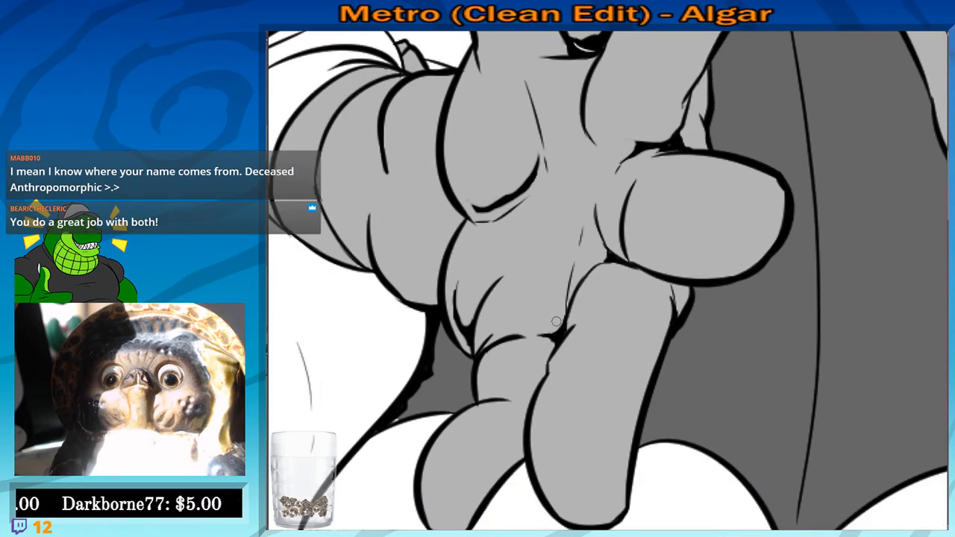
{"action": "left_click_drag", "start_coordinate": [474, 381], "coordinate": [571, 379]}
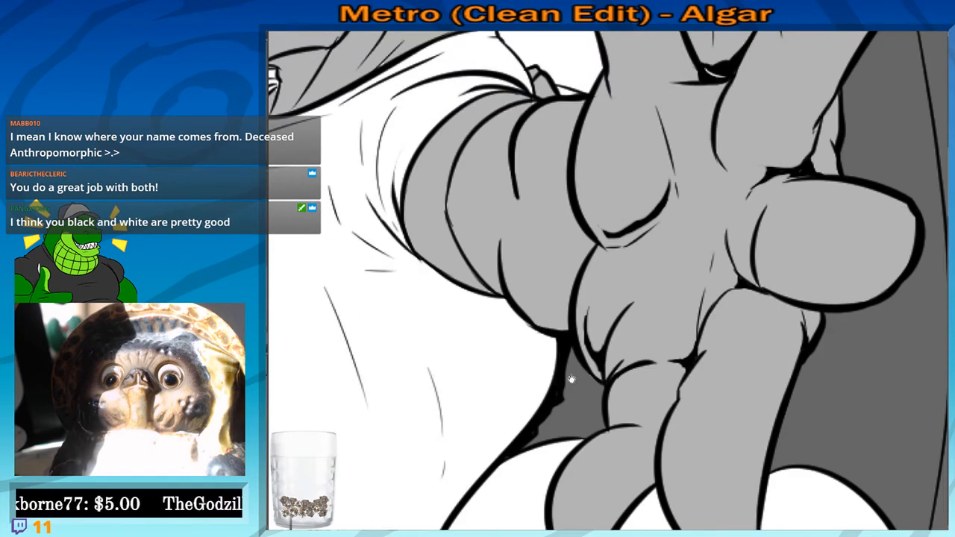
{"action": "scroll", "coordinate": [494, 291], "scroll_direction": "down", "scroll_amount": 5}
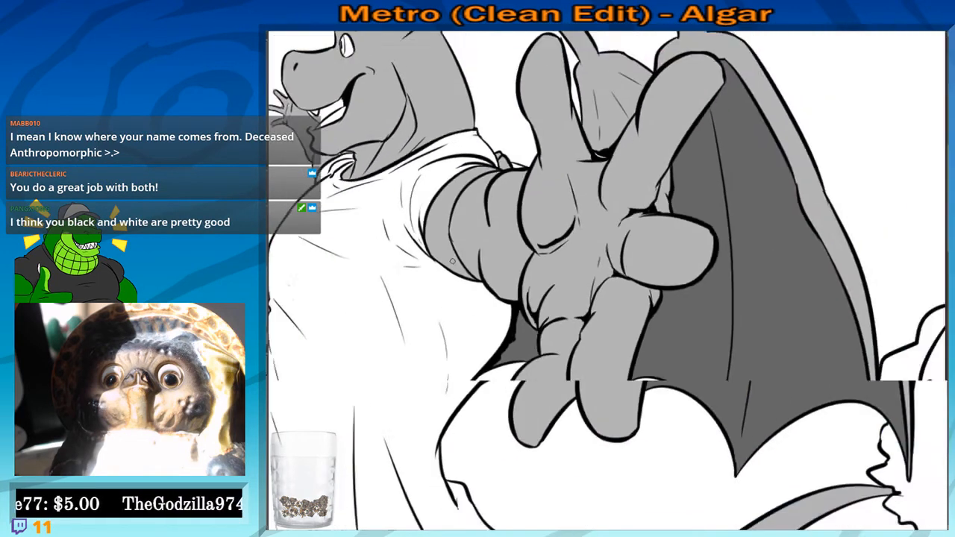
{"action": "left_click_drag", "start_coordinate": [413, 263], "coordinate": [504, 269]}
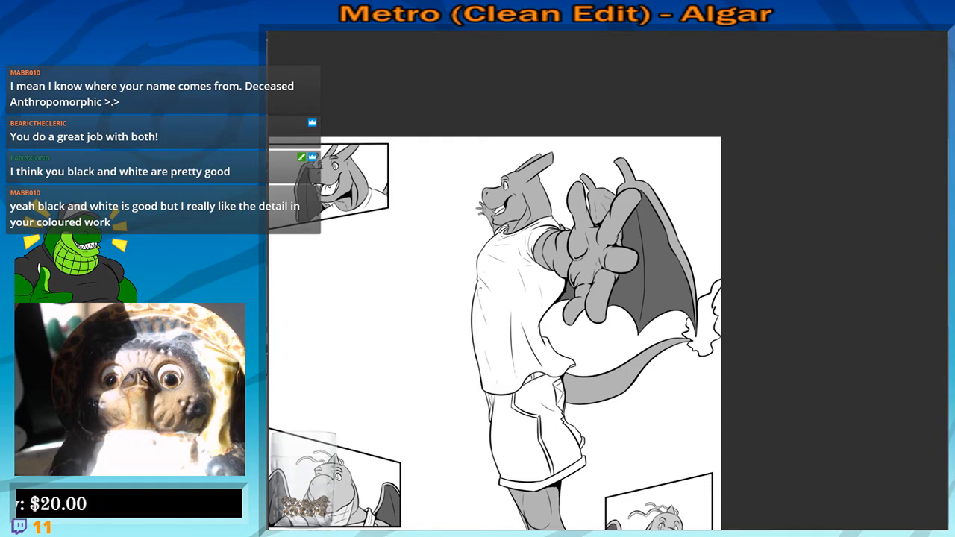
Fill the large standing dragon's T-shirt with a darker grey than the skin
{"action": "left_click_drag", "start_coordinate": [442, 291], "coordinate": [347, 191]}
{"action": "scroll", "coordinate": [501, 213], "scroll_direction": "up", "scroll_amount": 2}
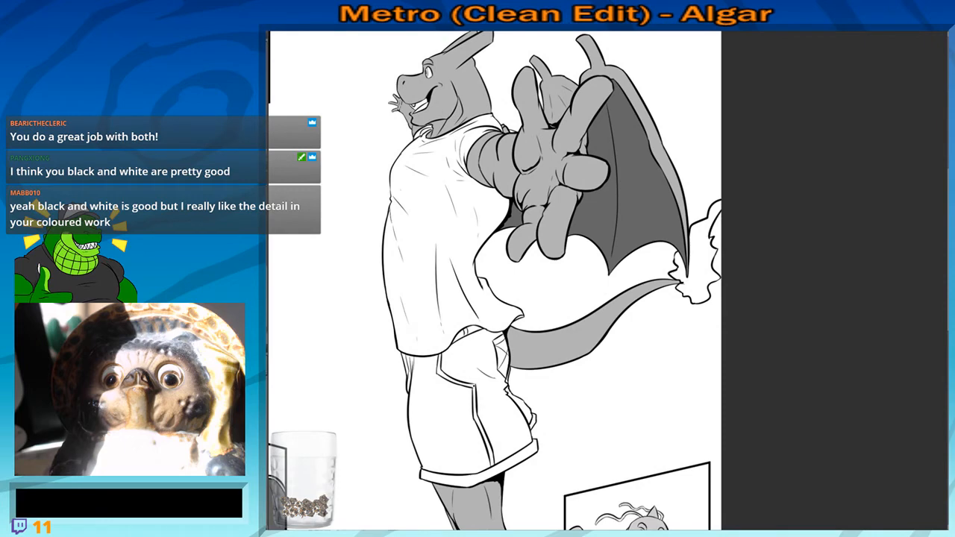
{"action": "left_click_drag", "start_coordinate": [413, 310], "coordinate": [428, 271]}
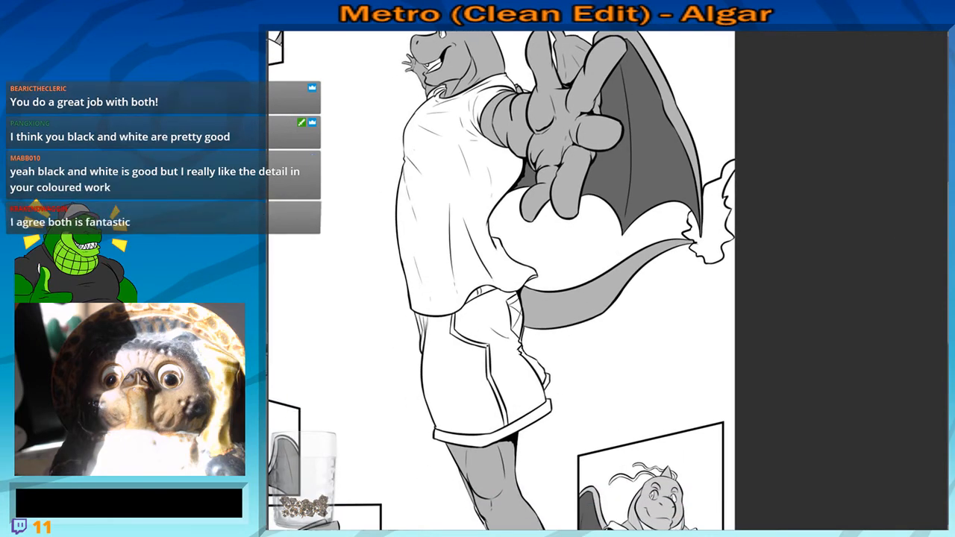
{"action": "scroll", "coordinate": [735, 214], "scroll_direction": "down", "scroll_amount": 5}
{"action": "left_click_drag", "start_coordinate": [514, 225], "coordinate": [505, 194]}
{"action": "scroll", "coordinate": [504, 194], "scroll_direction": "up", "scroll_amount": 2}
{"action": "left_click_drag", "start_coordinate": [575, 167], "coordinate": [562, 177]}
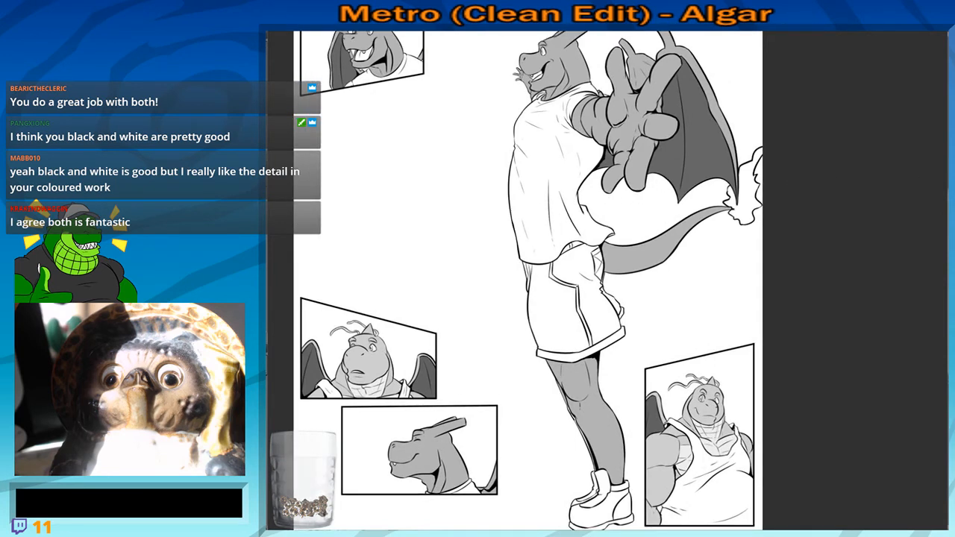
{"action": "left_click", "coordinate": [583, 224]}
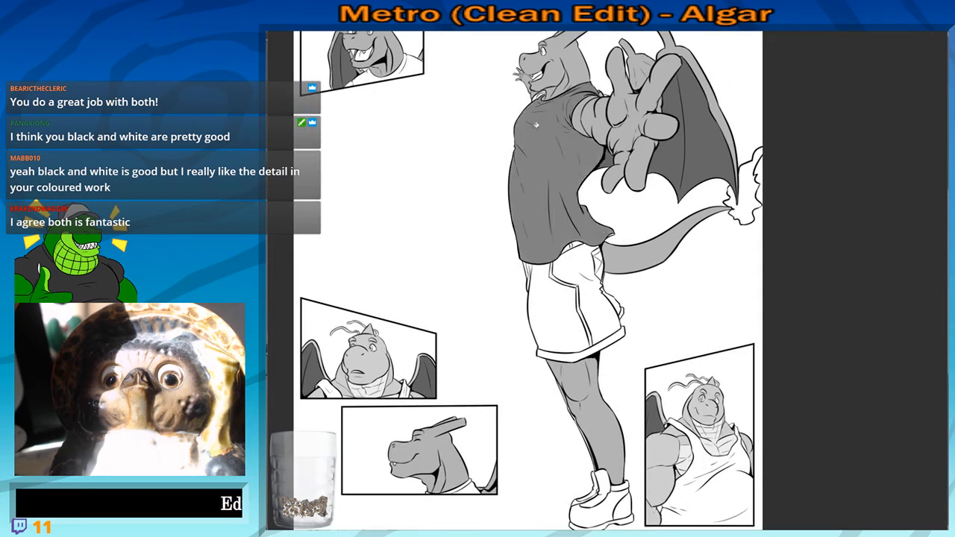
Fill the same dragon's T-shirt in the upper-left panel and in the lower profile panel with the matching shirt grey
{"action": "left_click_drag", "start_coordinate": [517, 154], "coordinate": [565, 265]}
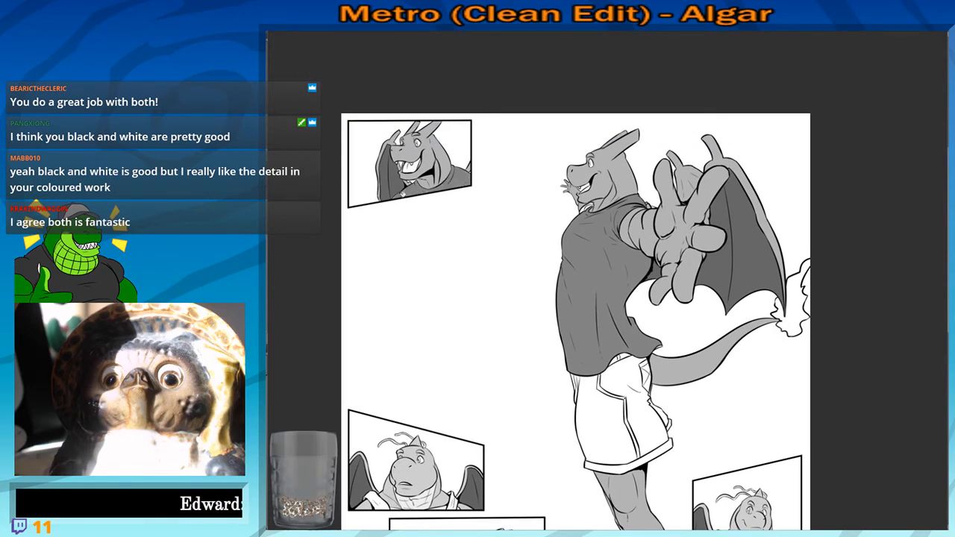
{"action": "left_click_drag", "start_coordinate": [431, 330], "coordinate": [437, 138]}
{"action": "left_click", "coordinate": [523, 410]}
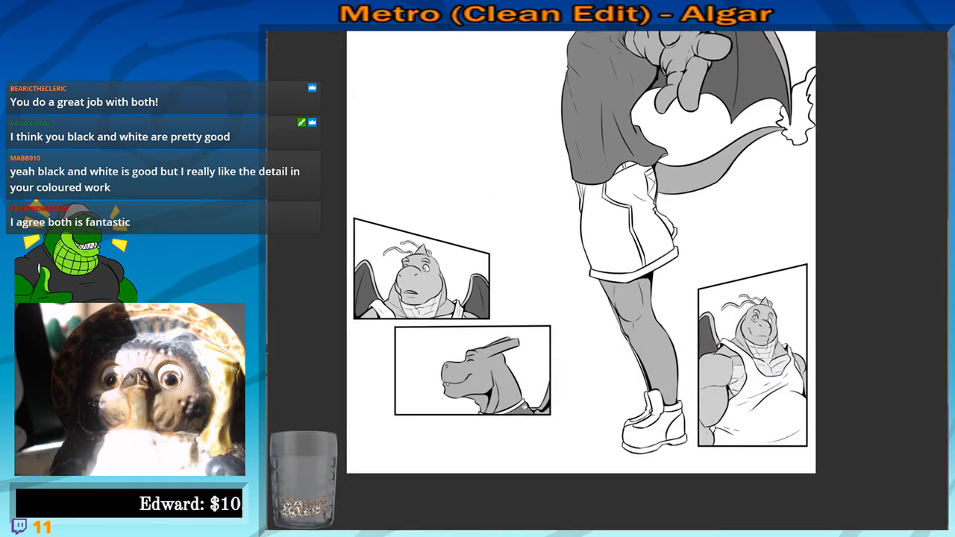
Touch up the grey fills along the neck and shirt collar in the lower profile panel
{"action": "left_click_drag", "start_coordinate": [460, 353], "coordinate": [455, 278]}
{"action": "scroll", "coordinate": [446, 262], "scroll_direction": "up", "scroll_amount": 4}
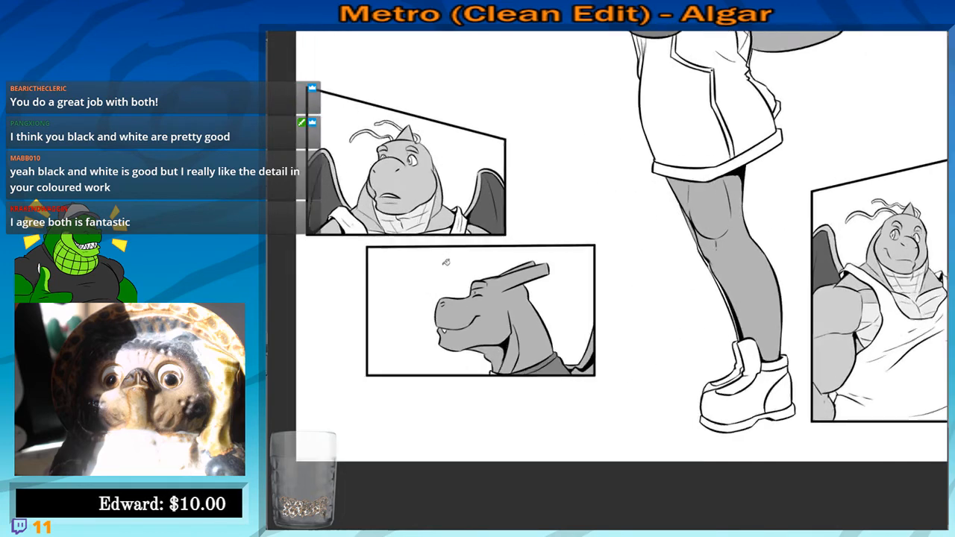
{"action": "left_click_drag", "start_coordinate": [502, 396], "coordinate": [549, 366]}
{"action": "scroll", "coordinate": [526, 321], "scroll_direction": "up", "scroll_amount": 6}
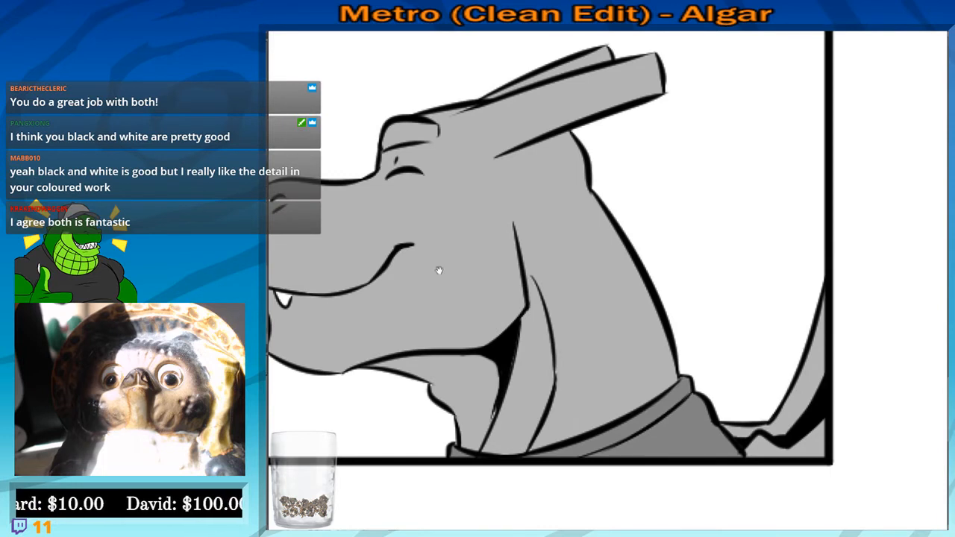
{"action": "left_click_drag", "start_coordinate": [439, 271], "coordinate": [457, 161]}
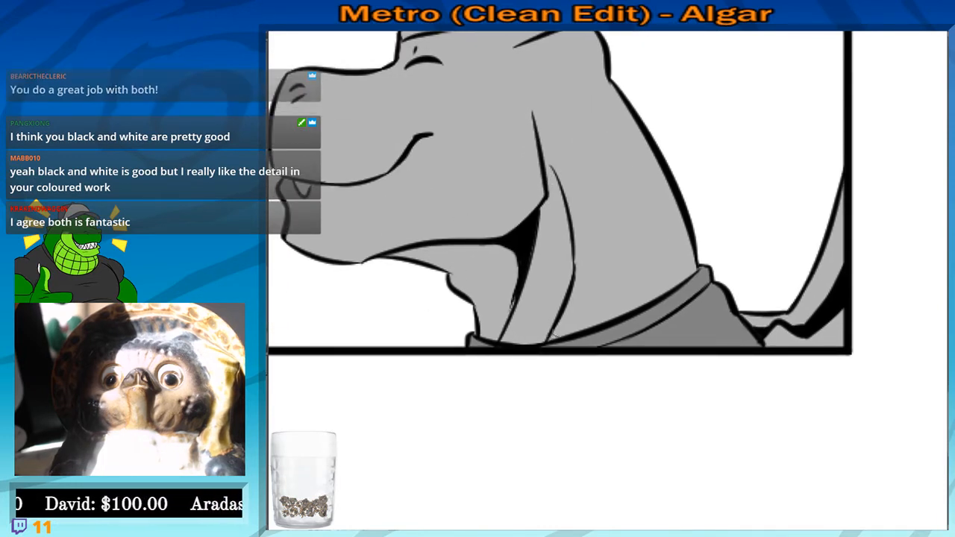
{"action": "scroll", "coordinate": [554, 152], "scroll_direction": "down", "scroll_amount": 2}
{"action": "scroll", "coordinate": [555, 153], "scroll_direction": "down", "scroll_amount": 1}
{"action": "mouse_move", "coordinate": [668, 214]}
{"action": "left_mouse_down"}
{"action": "mouse_move", "coordinate": [505, 307]}
{"action": "mouse_move", "coordinate": [622, 224]}
{"action": "mouse_move", "coordinate": [661, 225]}
{"action": "left_mouse_up"}
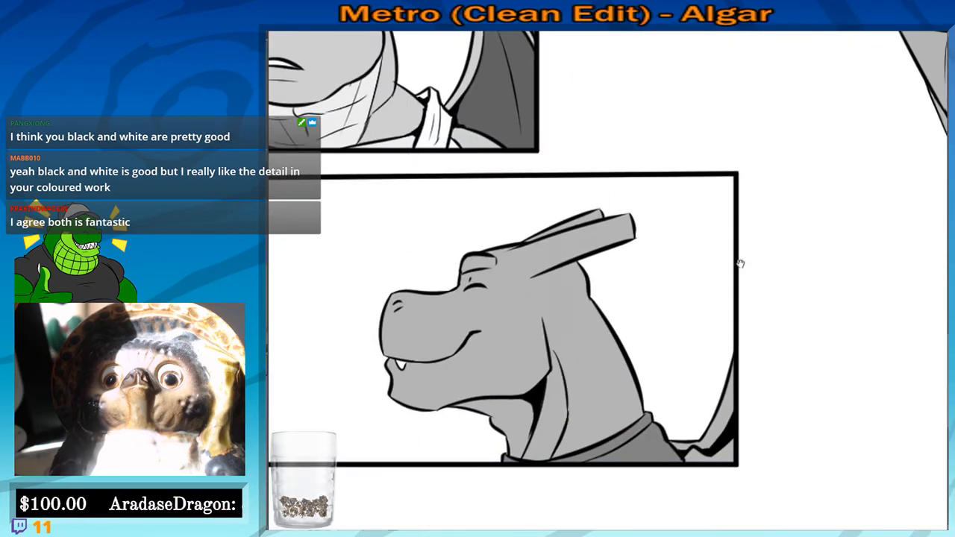
Paint the narrow sliver of far leg in front of the standing dragon's shin medium grey, down to the shoe
{"action": "left_click_drag", "start_coordinate": [740, 263], "coordinate": [516, 207]}
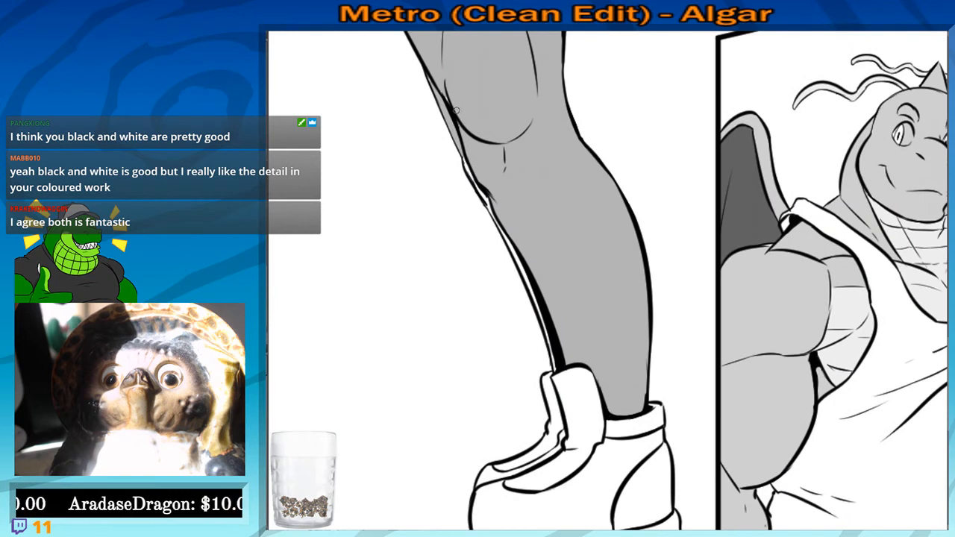
{"action": "left_click_drag", "start_coordinate": [431, 66], "coordinate": [410, 102]}
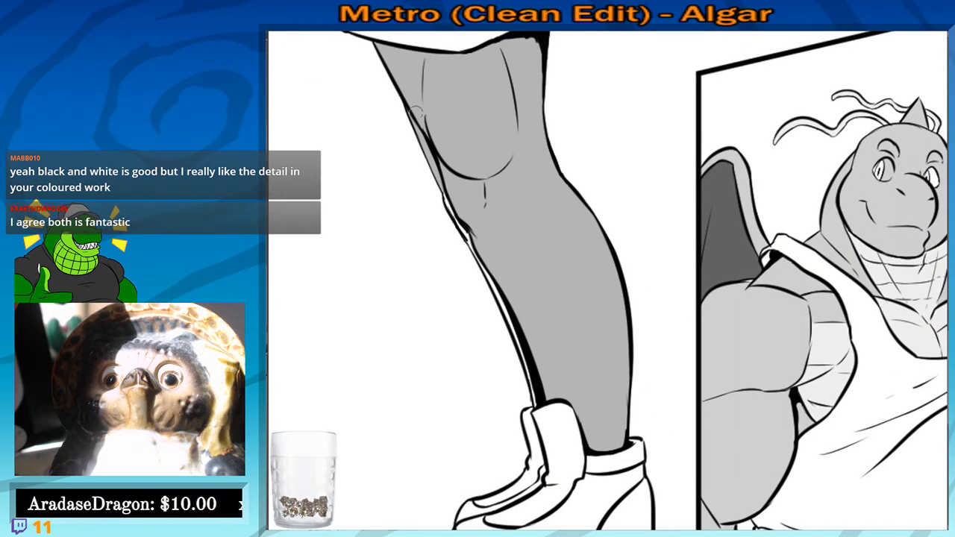
{"action": "mouse_move", "coordinate": [451, 195]}
{"action": "left_mouse_down"}
{"action": "mouse_move", "coordinate": [481, 261]}
{"action": "mouse_move", "coordinate": [450, 184]}
{"action": "mouse_move", "coordinate": [503, 295]}
{"action": "mouse_move", "coordinate": [518, 356]}
{"action": "left_mouse_up"}
{"action": "scroll", "coordinate": [421, 124], "scroll_direction": "up", "scroll_amount": 1}
{"action": "mouse_move", "coordinate": [518, 357]}
{"action": "left_mouse_down"}
{"action": "mouse_move", "coordinate": [512, 328]}
{"action": "mouse_move", "coordinate": [520, 348]}
{"action": "left_mouse_up"}
{"action": "left_click_drag", "start_coordinate": [509, 295], "coordinate": [520, 340]}
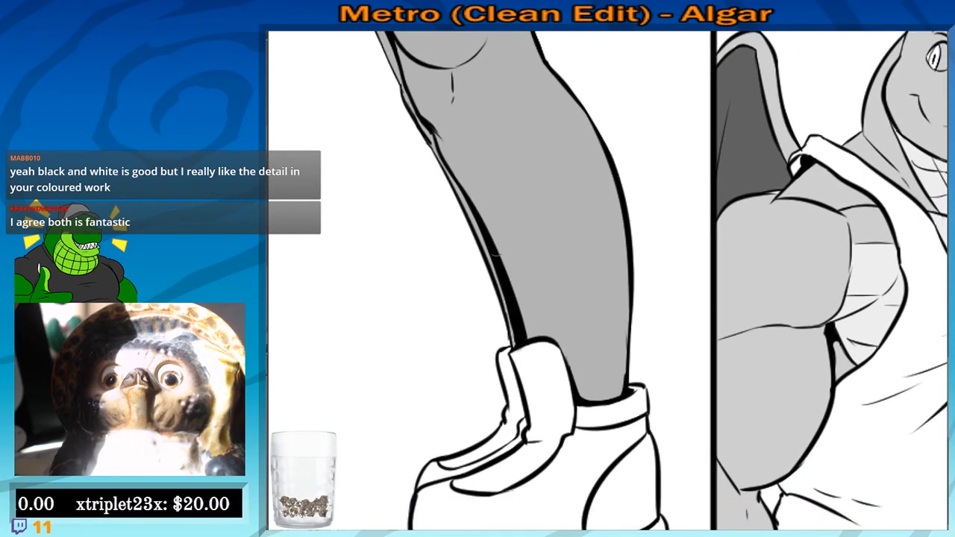
{"action": "scroll", "coordinate": [479, 325], "scroll_direction": "down", "scroll_amount": 2}
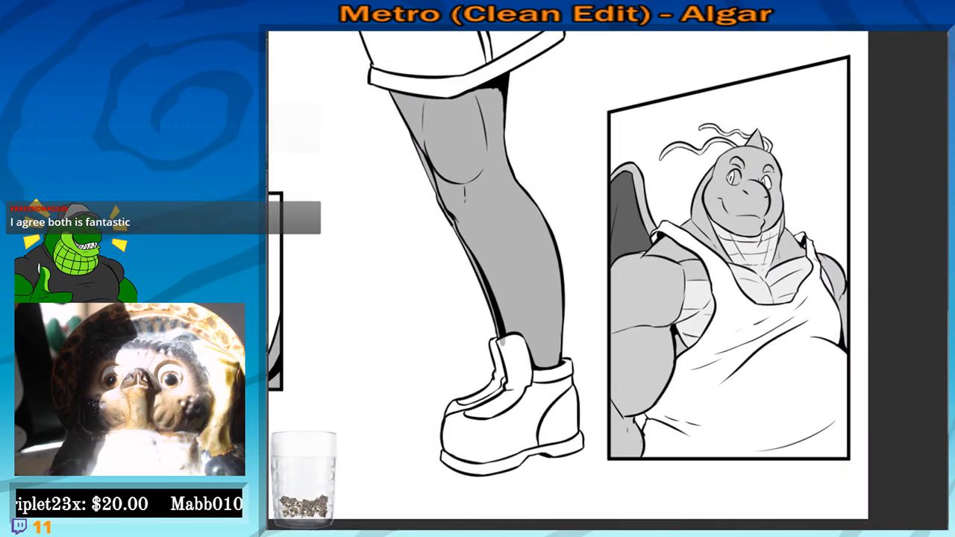
Fill the main body and toe of the standing dragon's shoe with dark grey
{"action": "left_click_drag", "start_coordinate": [439, 354], "coordinate": [460, 286]}
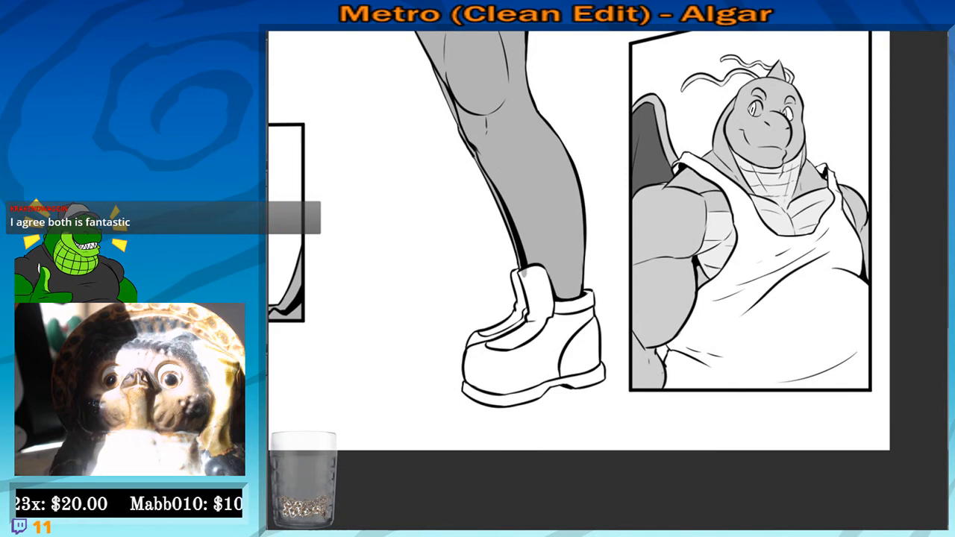
{"action": "left_click", "coordinate": [541, 351]}
{"action": "left_click", "coordinate": [489, 340]}
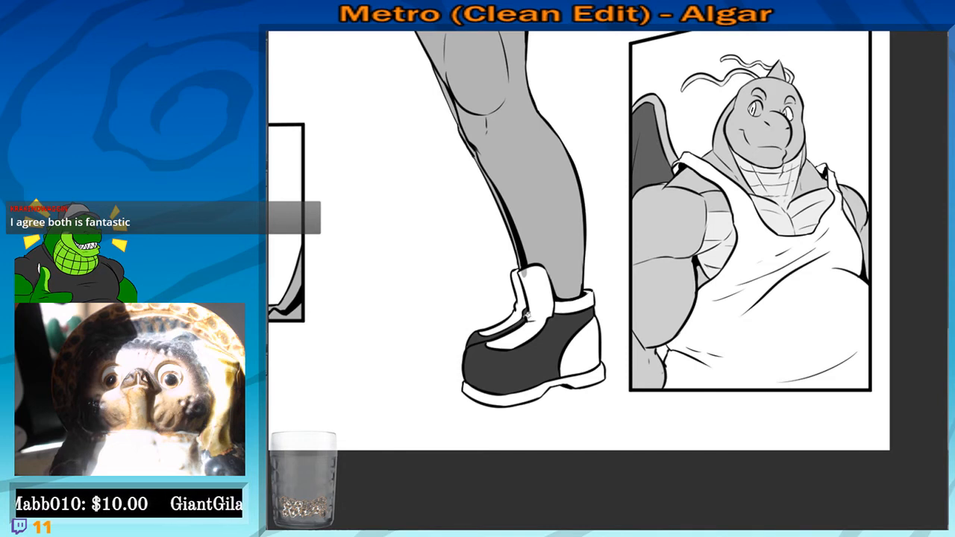
{"action": "left_click_drag", "start_coordinate": [541, 348], "coordinate": [522, 317]}
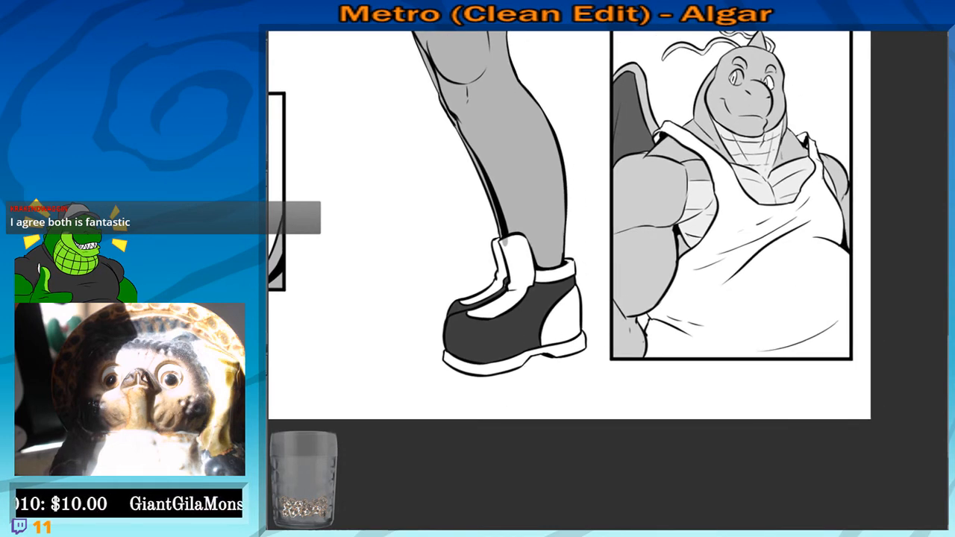
Fill the shoe's lace flaps, ankle collar and heel patch with a mid-dark grey
{"action": "left_click", "coordinate": [525, 280]}
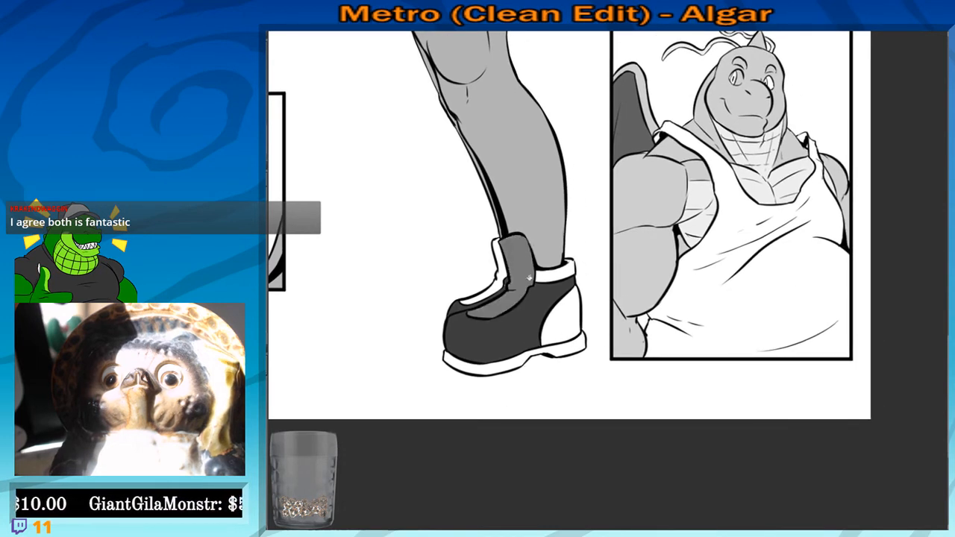
{"action": "left_click", "coordinate": [555, 273]}
{"action": "left_click", "coordinate": [567, 317]}
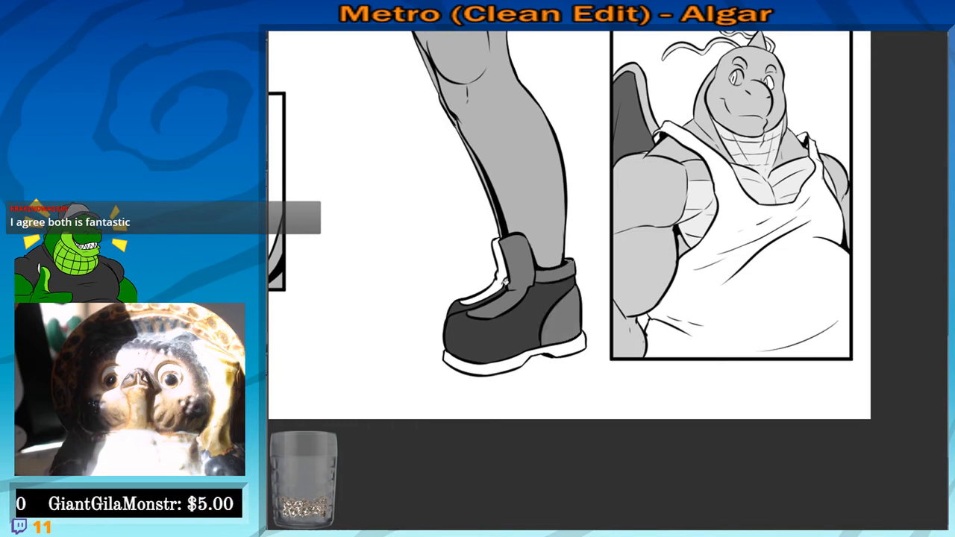
{"action": "left_click", "coordinate": [502, 290]}
Fill the shoe's sole with a near-black grey
{"action": "left_click_drag", "start_coordinate": [471, 381], "coordinate": [463, 346]}
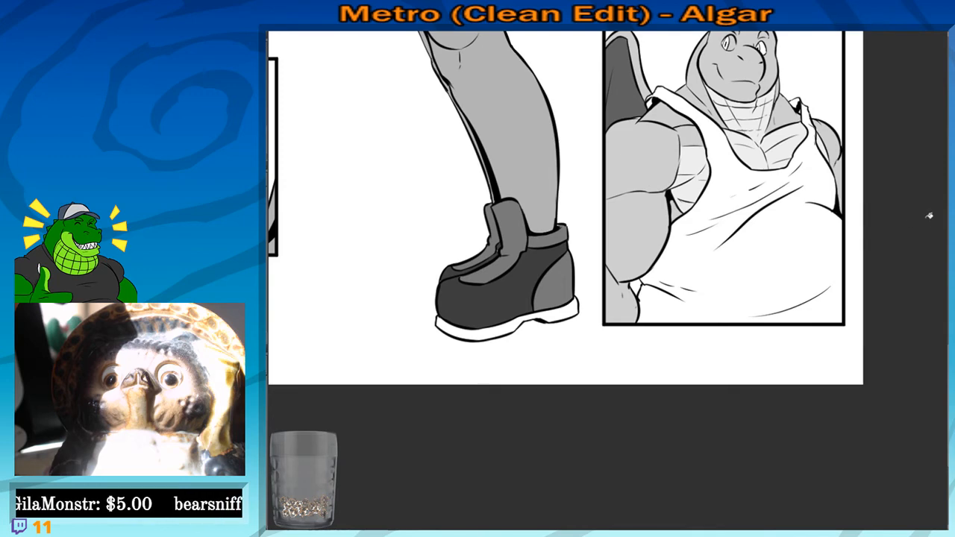
{"action": "left_click", "coordinate": [557, 315]}
{"action": "left_click_drag", "start_coordinate": [498, 345], "coordinate": [518, 340]}
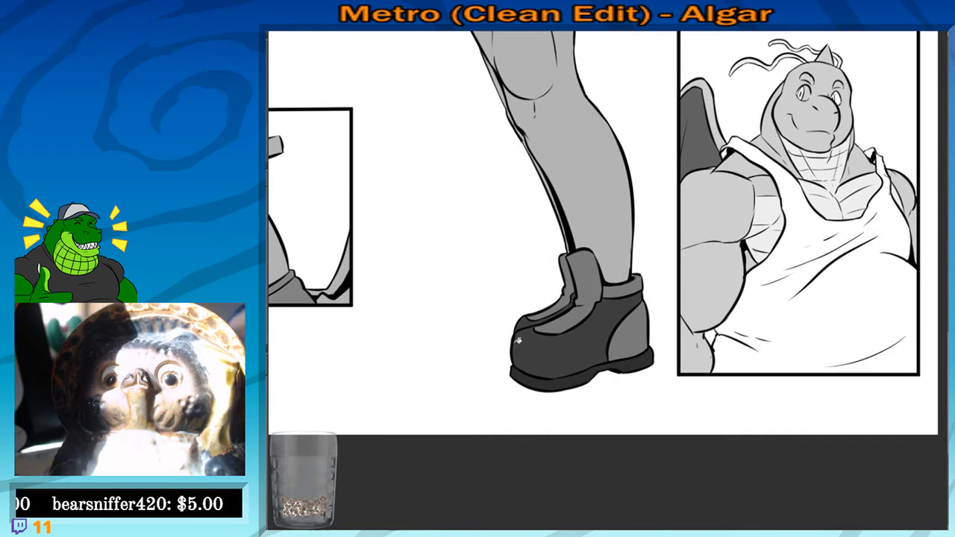
Inspect the standing dragon's filled shoe, ankle and lower leg up close for gaps in the grey tones
{"action": "scroll", "coordinate": [518, 337], "scroll_direction": "up", "scroll_amount": 3}
{"action": "left_click_drag", "start_coordinate": [659, 188], "coordinate": [330, 271]}
{"action": "scroll", "coordinate": [331, 270], "scroll_direction": "up", "scroll_amount": 2}
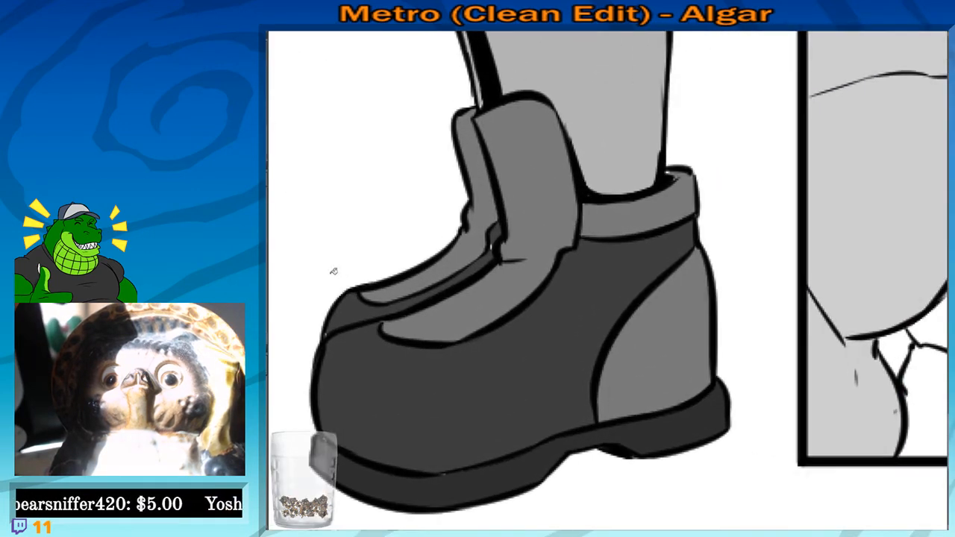
{"action": "left_click_drag", "start_coordinate": [366, 392], "coordinate": [380, 339]}
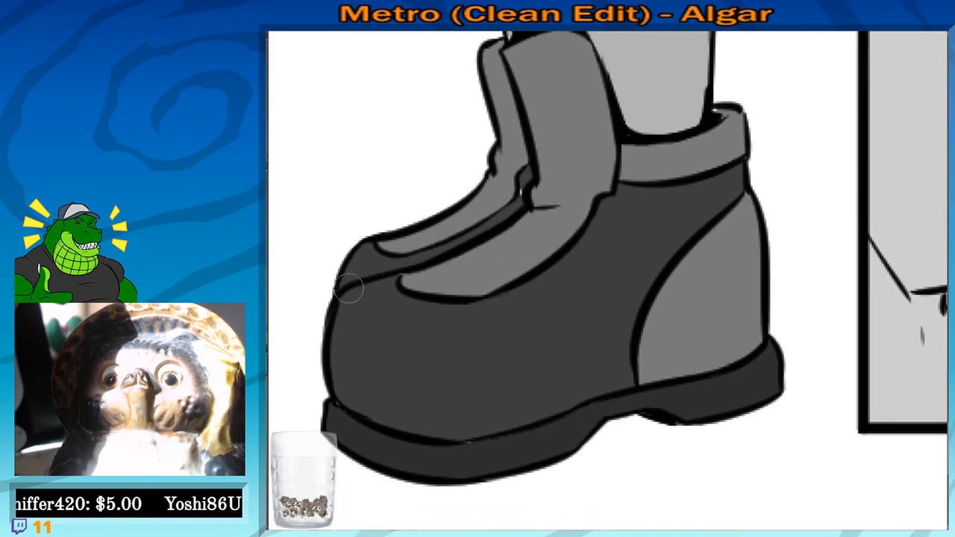
{"action": "left_click_drag", "start_coordinate": [472, 339], "coordinate": [467, 355]}
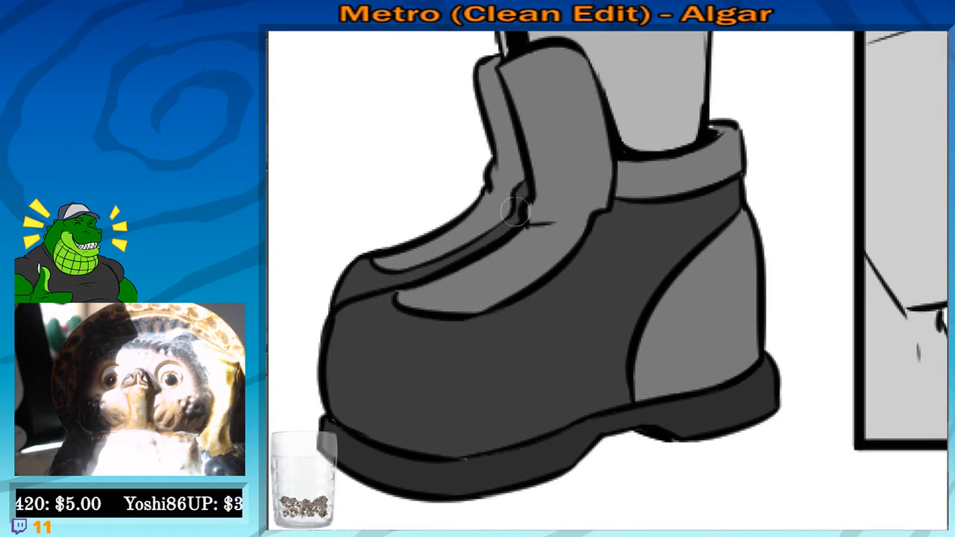
{"action": "left_click_drag", "start_coordinate": [657, 209], "coordinate": [512, 329]}
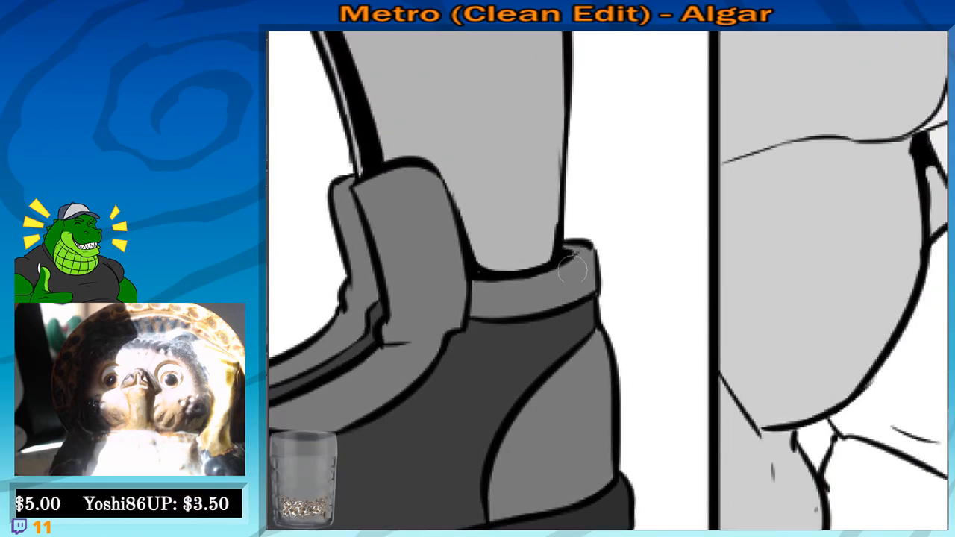
{"action": "left_click_drag", "start_coordinate": [487, 393], "coordinate": [495, 316]}
{"action": "left_click_drag", "start_coordinate": [427, 192], "coordinate": [497, 376]}
{"action": "left_click_drag", "start_coordinate": [471, 229], "coordinate": [461, 277]}
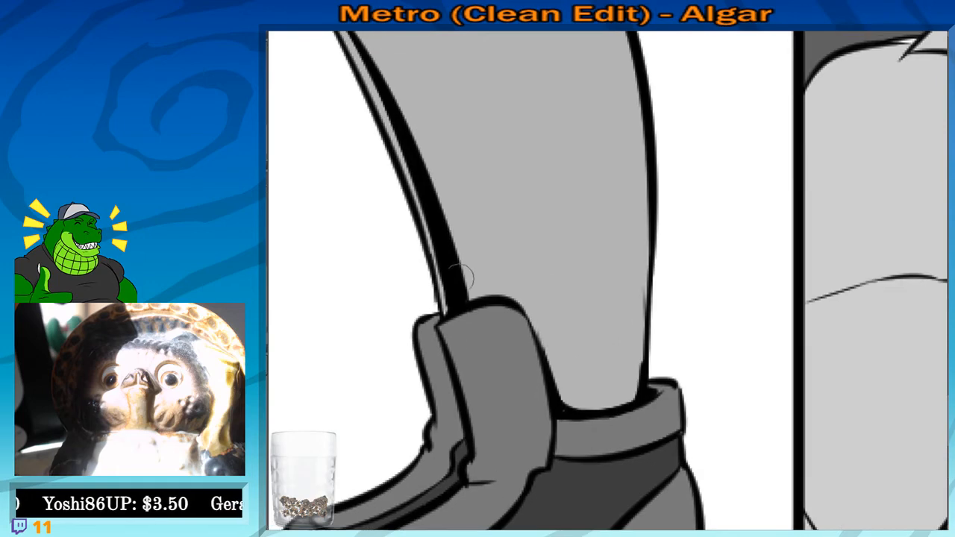
{"action": "left_click_drag", "start_coordinate": [479, 404], "coordinate": [486, 213]}
{"action": "left_click_drag", "start_coordinate": [486, 420], "coordinate": [522, 487]}
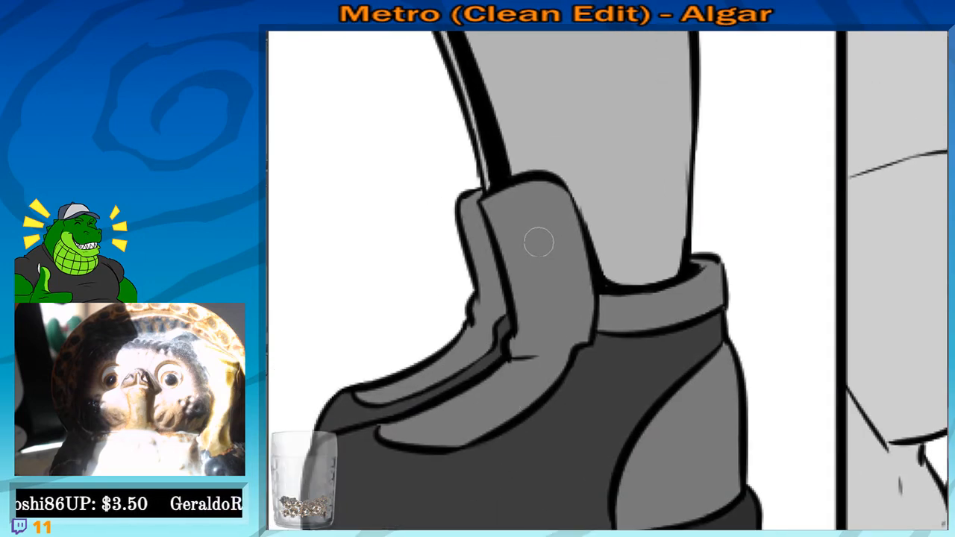
{"action": "left_click_drag", "start_coordinate": [470, 388], "coordinate": [489, 237]}
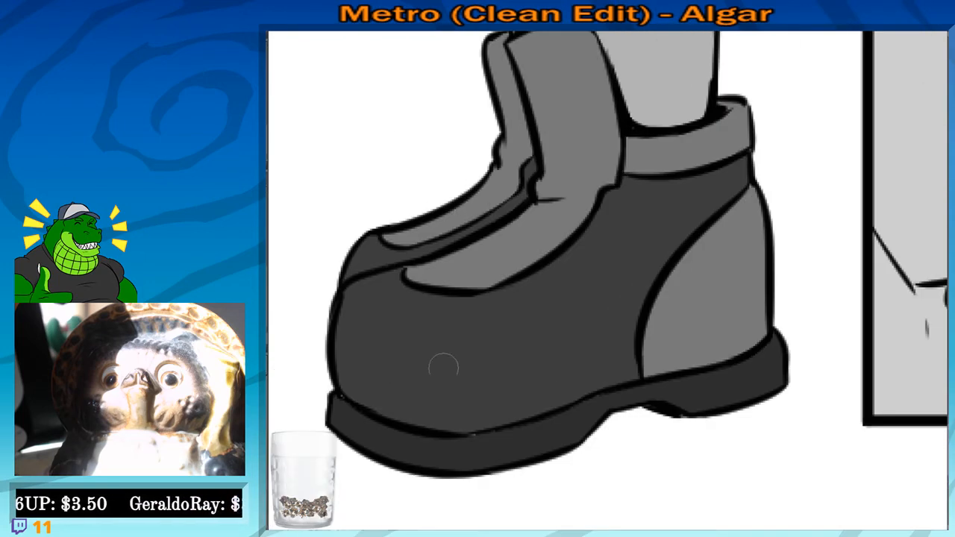
{"action": "left_click_drag", "start_coordinate": [454, 401], "coordinate": [472, 304]}
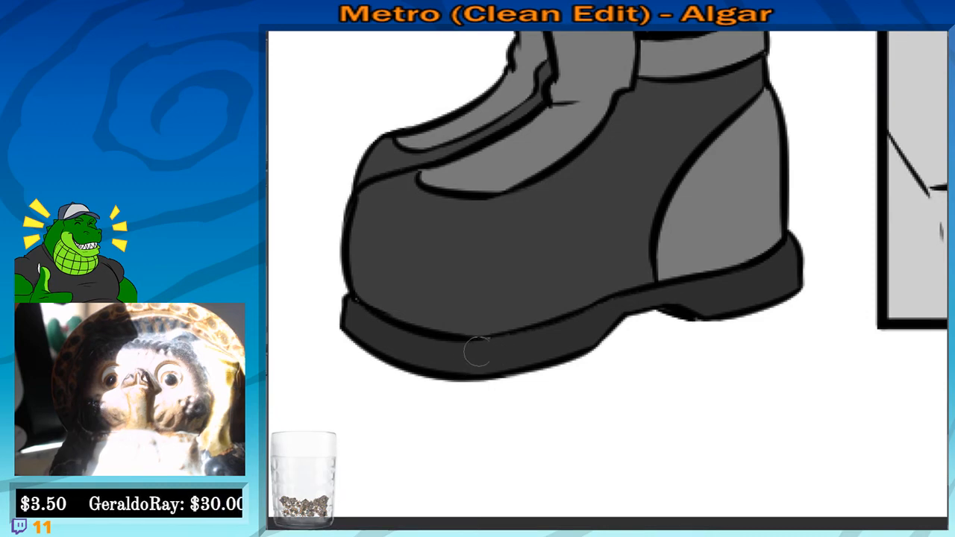
{"action": "left_click_drag", "start_coordinate": [532, 288], "coordinate": [376, 403]}
{"action": "scroll", "coordinate": [341, 356], "scroll_direction": "down", "scroll_amount": 3}
{"action": "scroll", "coordinate": [341, 356], "scroll_direction": "down", "scroll_amount": 5}
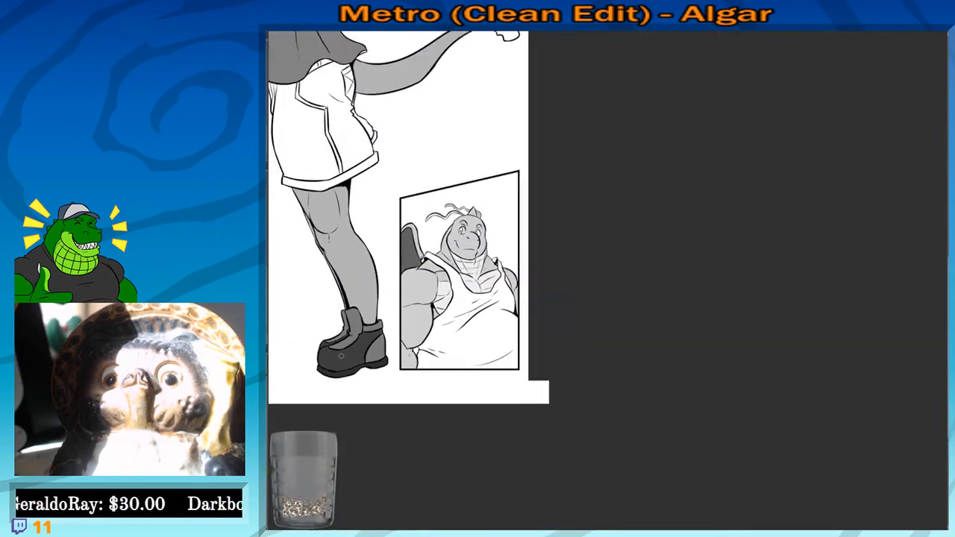
{"action": "left_click_drag", "start_coordinate": [286, 287], "coordinate": [484, 352]}
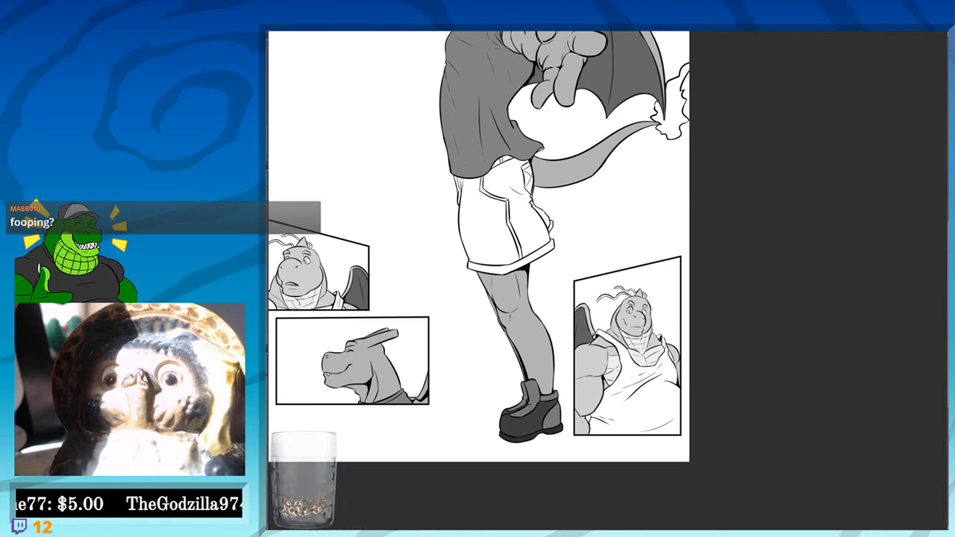
Fill the backdrop behind the painted characters across the whole page with a flat mid grey
{"action": "left_click", "coordinate": [337, 173]}
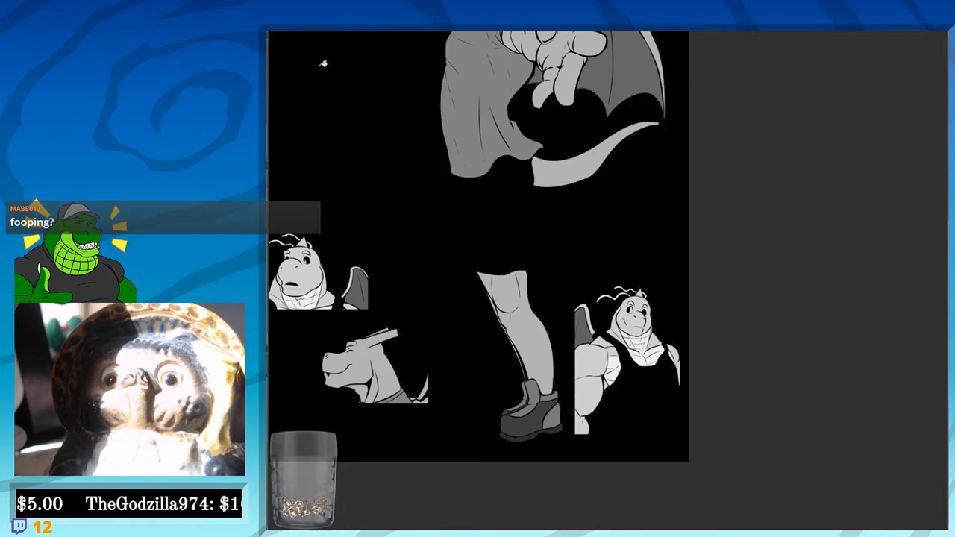
{"action": "key", "text": "alt+Delete"}
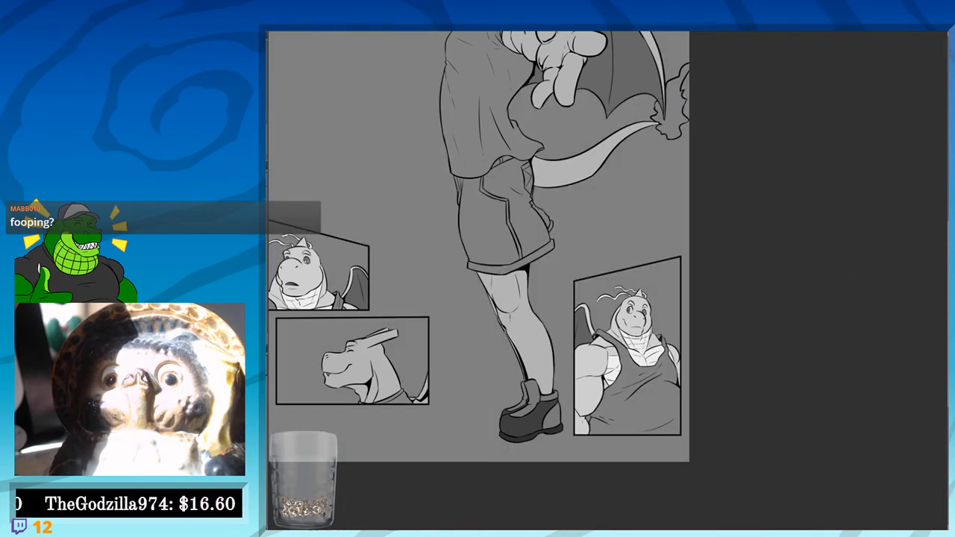
{"action": "scroll", "coordinate": [770, 305], "scroll_direction": "down", "scroll_amount": 1}
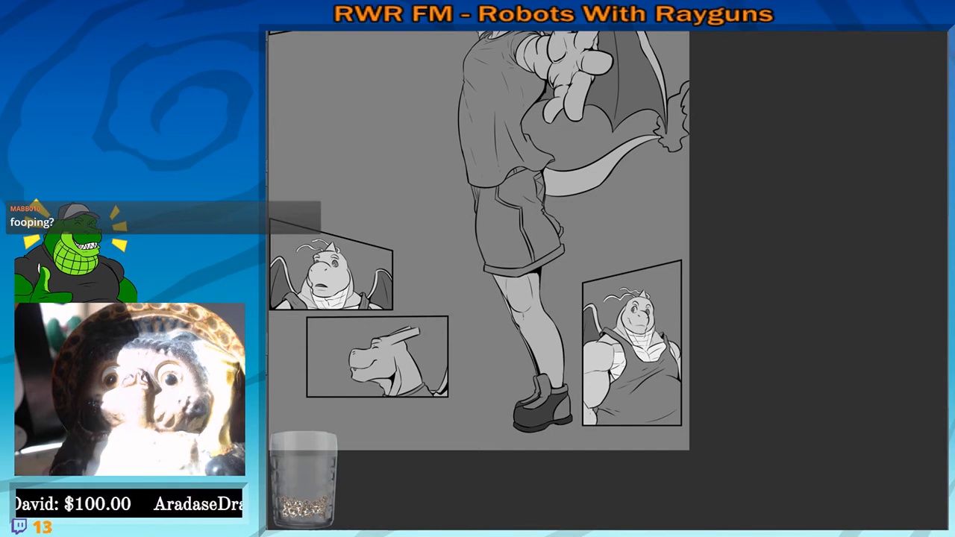
{"action": "scroll", "coordinate": [725, 156], "scroll_direction": "up", "scroll_amount": 1}
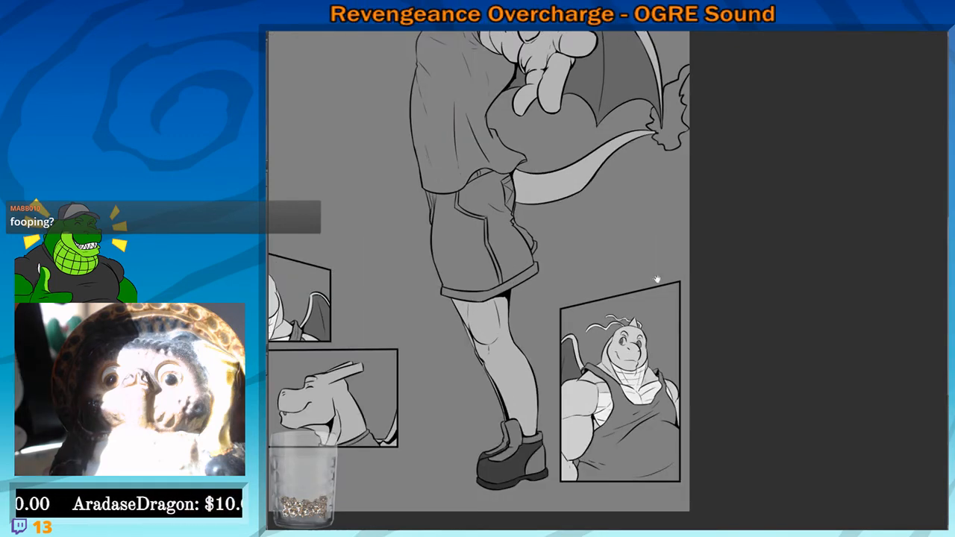
{"action": "left_click_drag", "start_coordinate": [703, 292], "coordinate": [794, 251]}
{"action": "left_click_drag", "start_coordinate": [543, 396], "coordinate": [596, 367]}
{"action": "scroll", "coordinate": [595, 368], "scroll_direction": "up", "scroll_amount": 2}
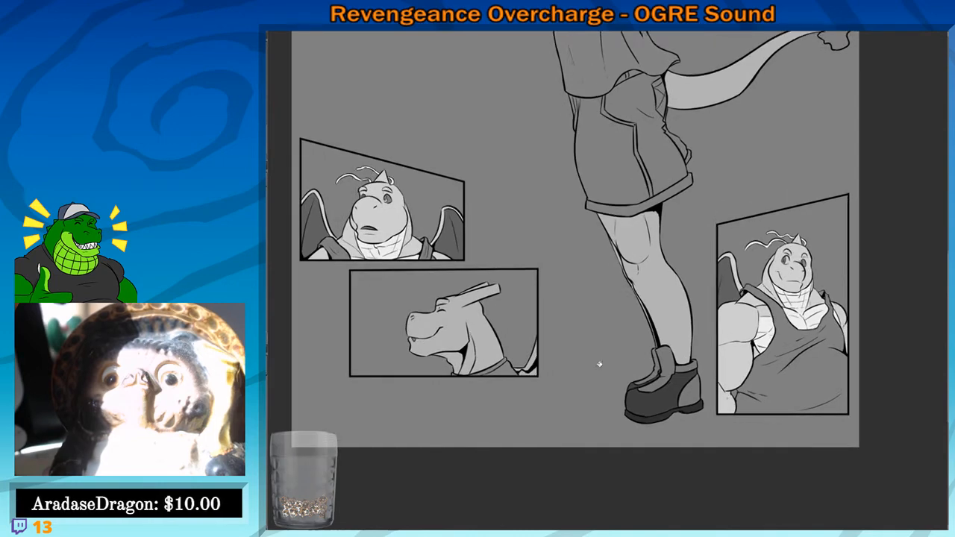
{"action": "left_click_drag", "start_coordinate": [666, 175], "coordinate": [572, 323]}
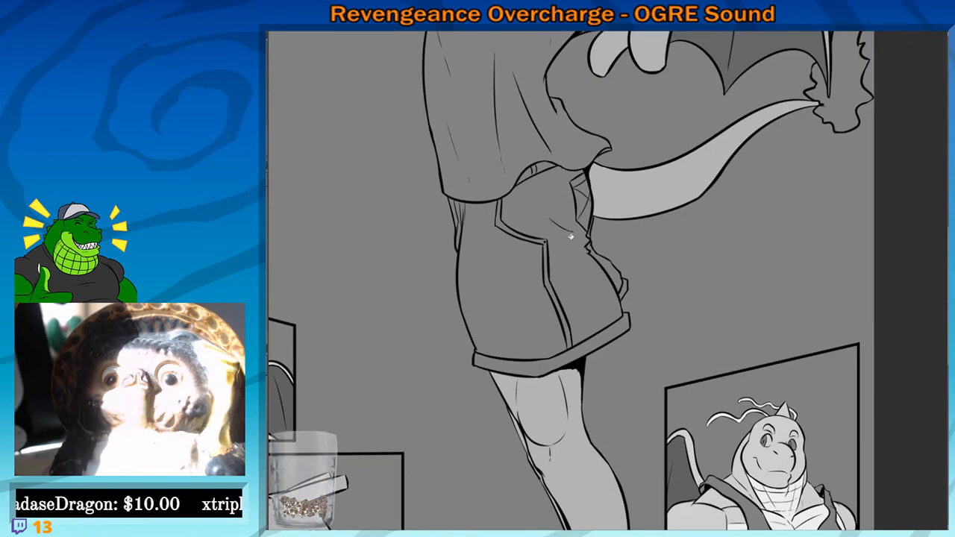
{"action": "left_click_drag", "start_coordinate": [468, 292], "coordinate": [454, 324]}
{"action": "scroll", "coordinate": [455, 324], "scroll_direction": "up", "scroll_amount": 2}
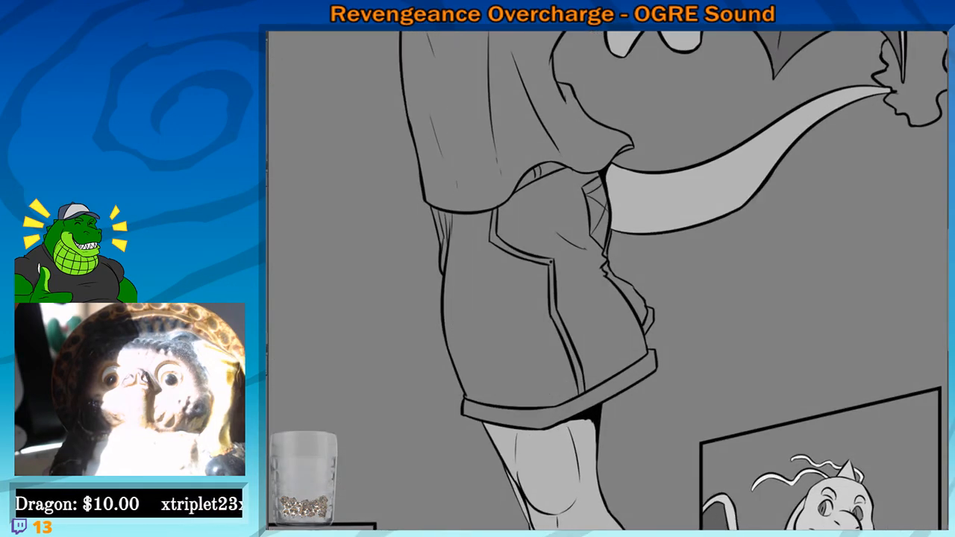
Try a light grey and a darker grey as the page backdrop for contrast with the unpainted shorts
{"action": "key", "text": "ctrl+z"}
{"action": "scroll", "coordinate": [647, 337], "scroll_direction": "down", "scroll_amount": 3}
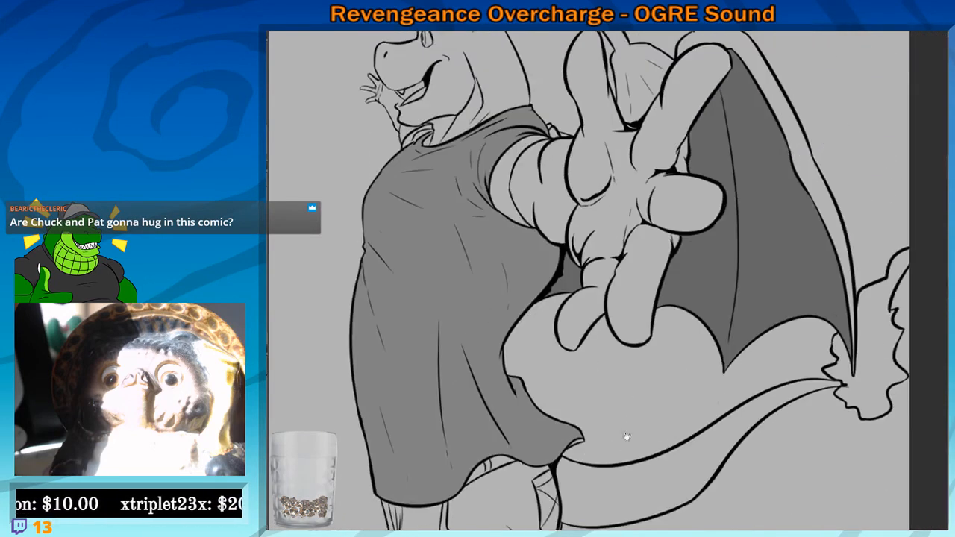
{"action": "scroll", "coordinate": [550, 465], "scroll_direction": "up", "scroll_amount": 2}
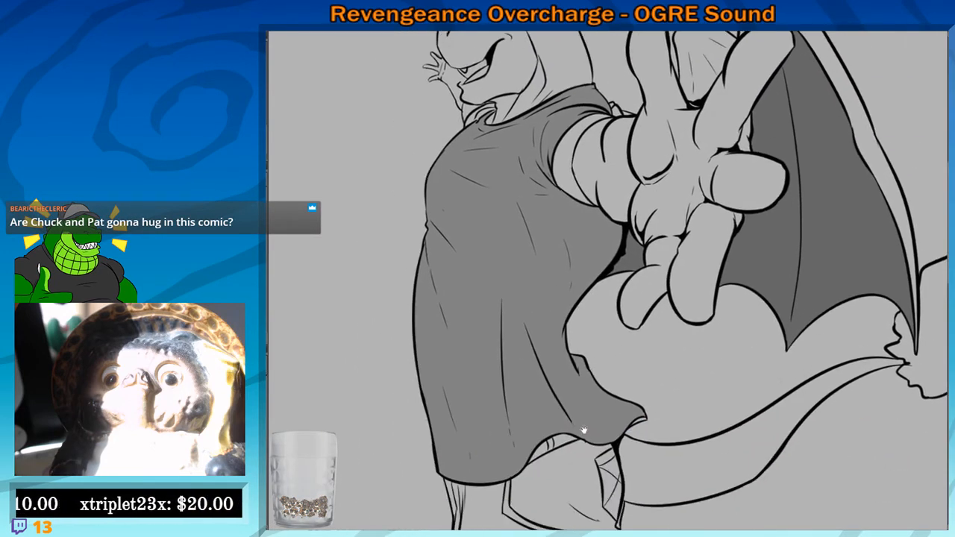
{"action": "left_click_drag", "start_coordinate": [581, 436], "coordinate": [602, 362]}
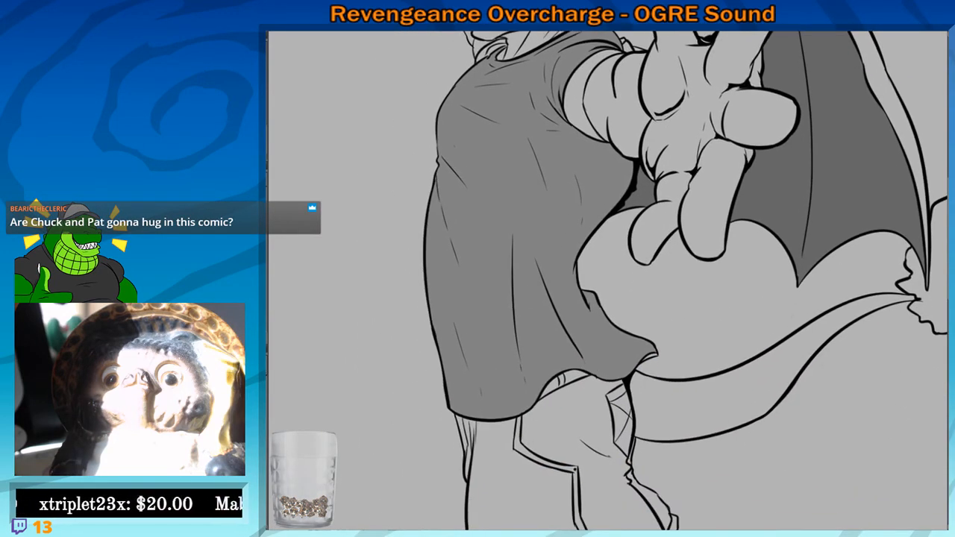
{"action": "left_click", "coordinate": [561, 427]}
{"action": "key", "text": "ctrl+z"}
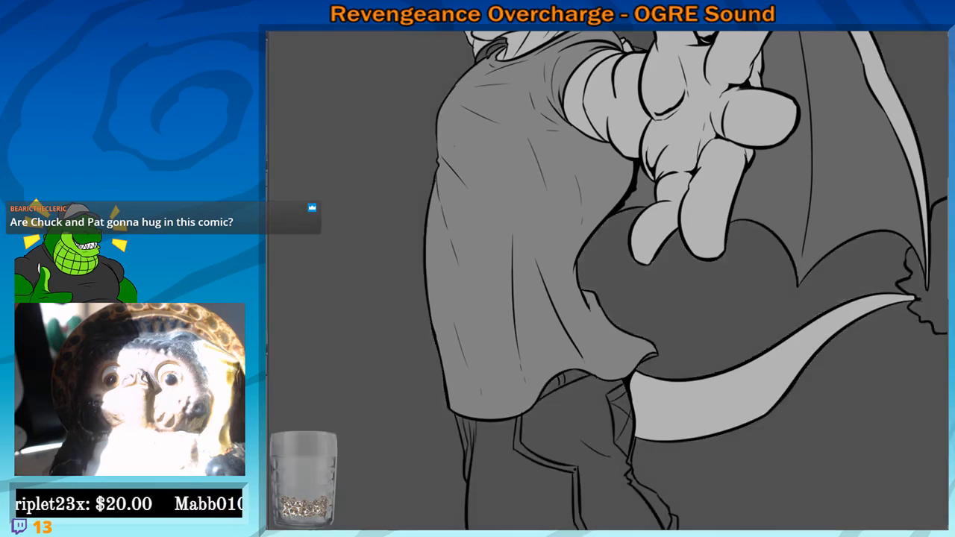
Change the page backdrop to a near-black grey so that the unpainted areas contrast with the painted tones
{"action": "left_click_drag", "start_coordinate": [789, 403], "coordinate": [682, 355]}
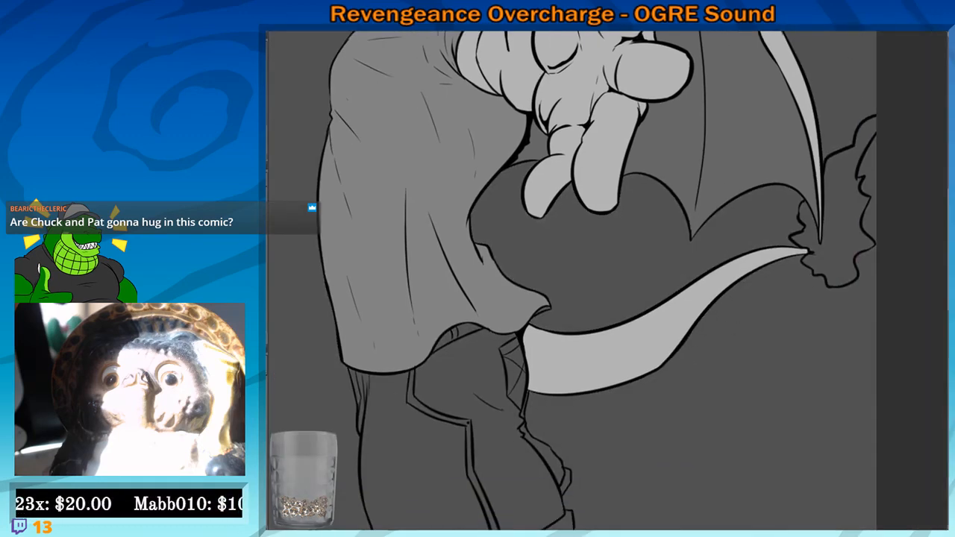
{"action": "key", "text": "ctrl+z"}
{"action": "left_click_drag", "start_coordinate": [603, 527], "coordinate": [663, 376]}
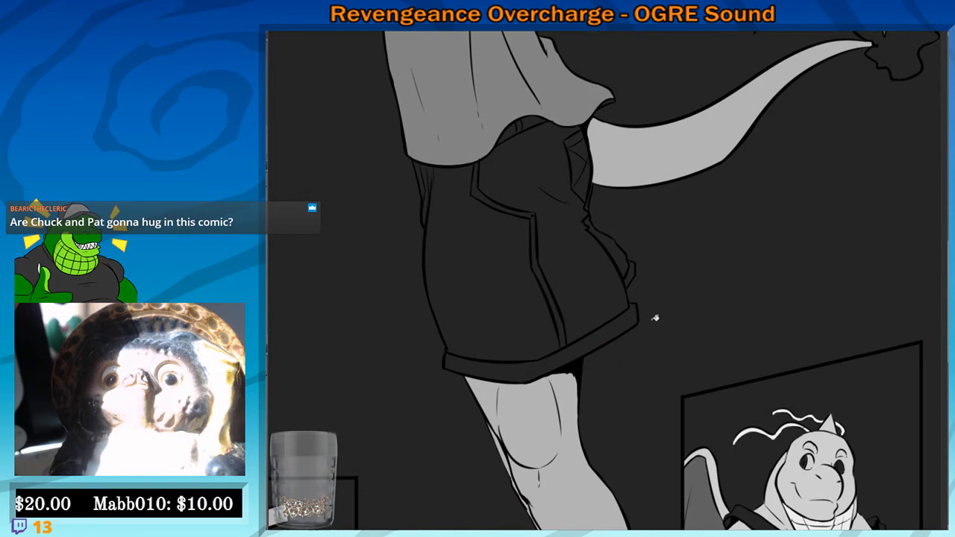
{"action": "left_click_drag", "start_coordinate": [467, 340], "coordinate": [471, 438]}
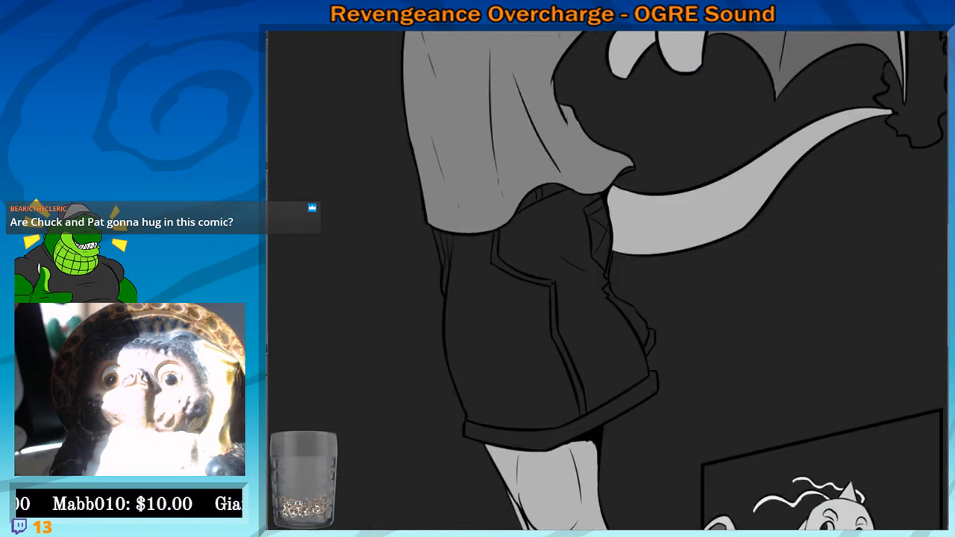
{"action": "left_click_drag", "start_coordinate": [639, 337], "coordinate": [615, 302]}
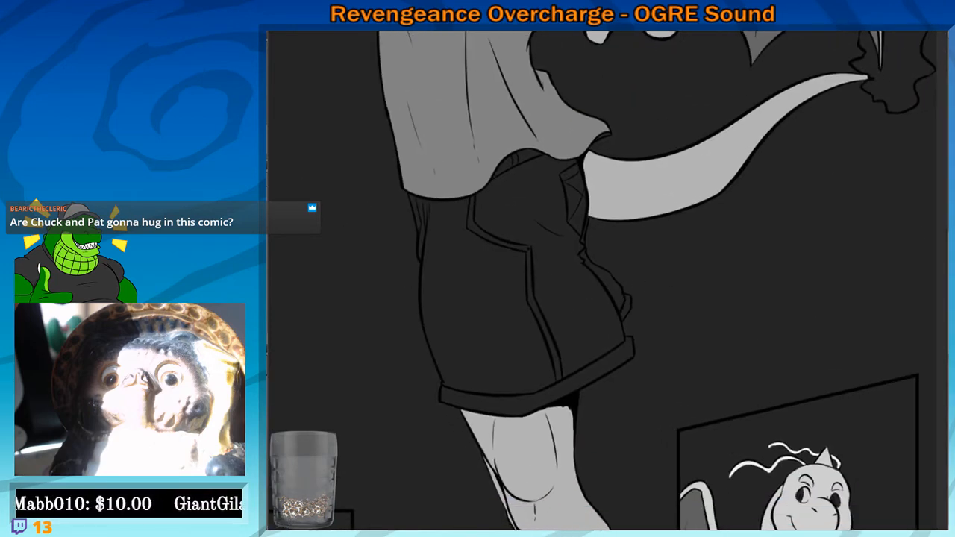
Fill the back and front panels of the standing dragon's shorts and part of the side inset with light grey
{"action": "left_click", "coordinate": [553, 235]}
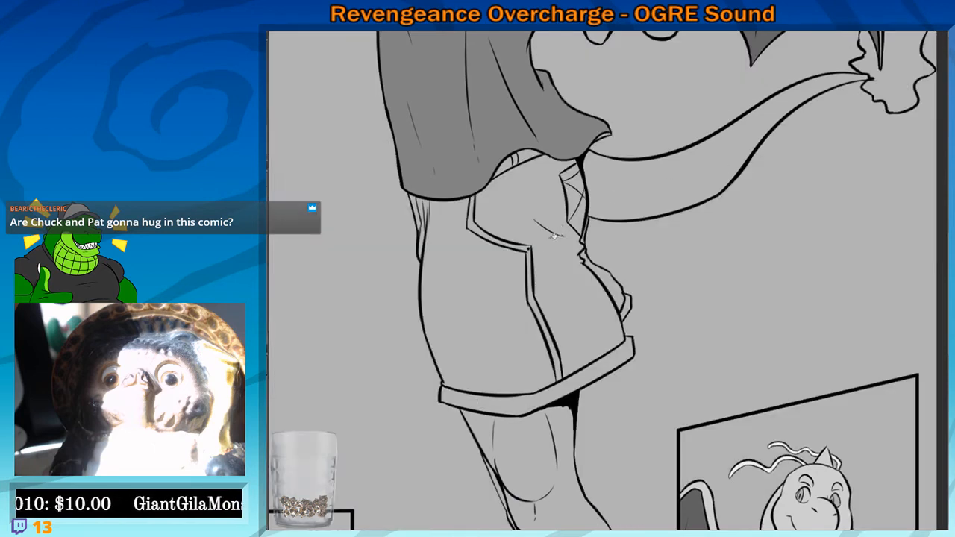
{"action": "key", "text": "ctrl+z"}
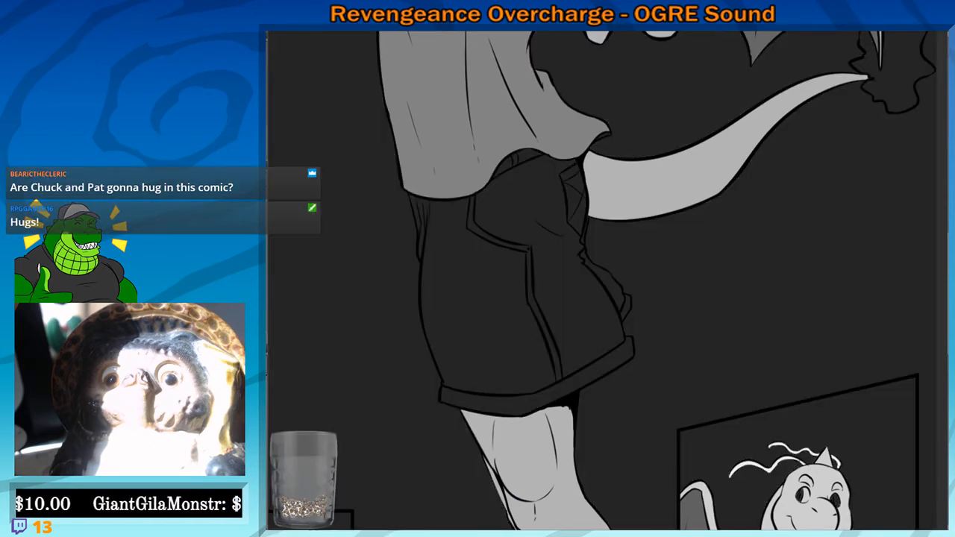
{"action": "left_click", "coordinate": [485, 322]}
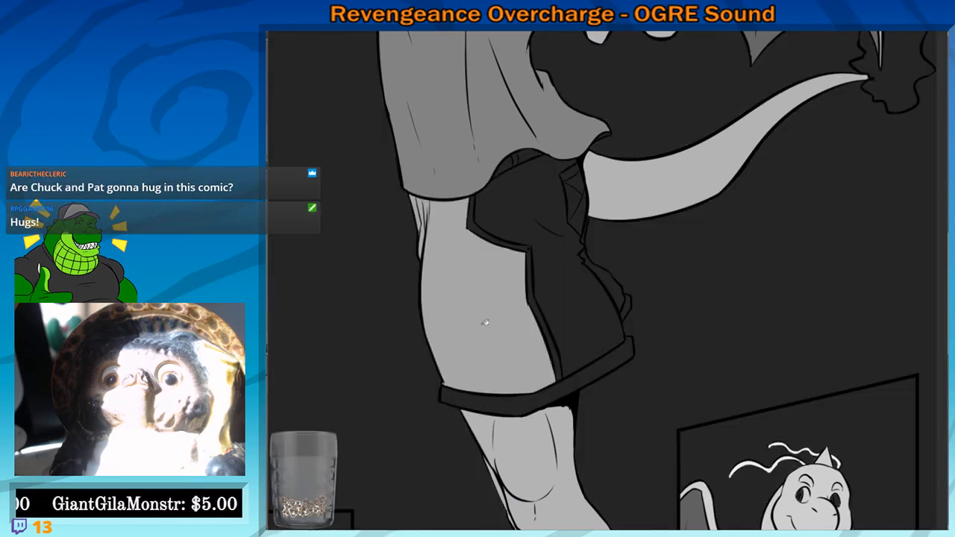
{"action": "left_click", "coordinate": [553, 280]}
{"action": "left_click", "coordinate": [582, 193]}
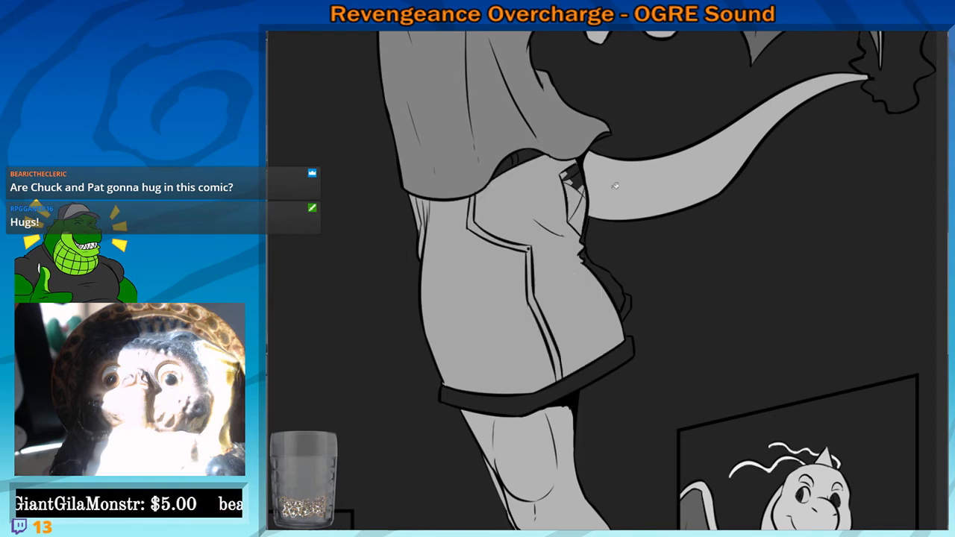
Fill the remaining small pieces of the shorts' crossed side inset and the exposed waistband with light grey
{"action": "left_click", "coordinate": [616, 186]}
{"action": "key", "text": "ctrl+z"}
{"action": "left_click", "coordinate": [579, 180]}
{"action": "left_click", "coordinate": [572, 179]}
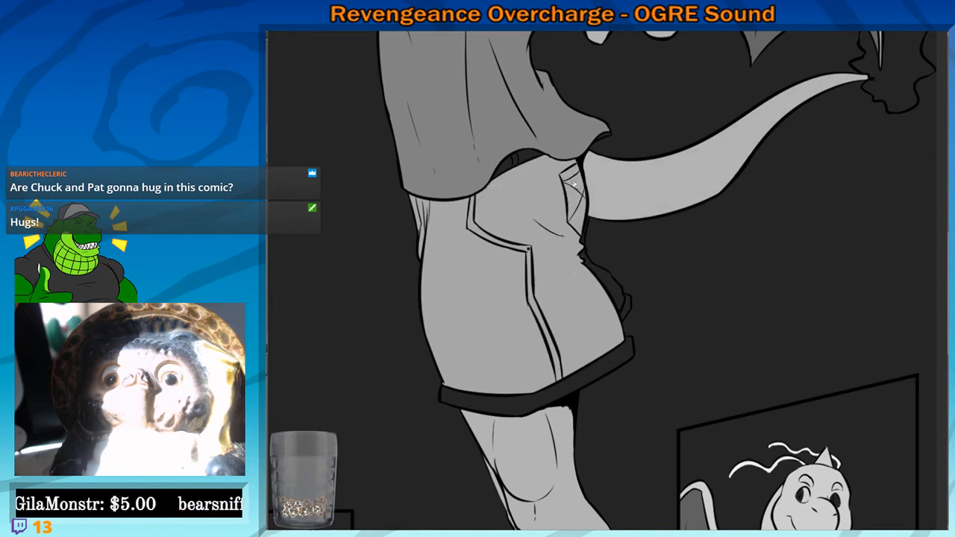
{"action": "scroll", "coordinate": [533, 208], "scroll_direction": "up", "scroll_amount": 3}
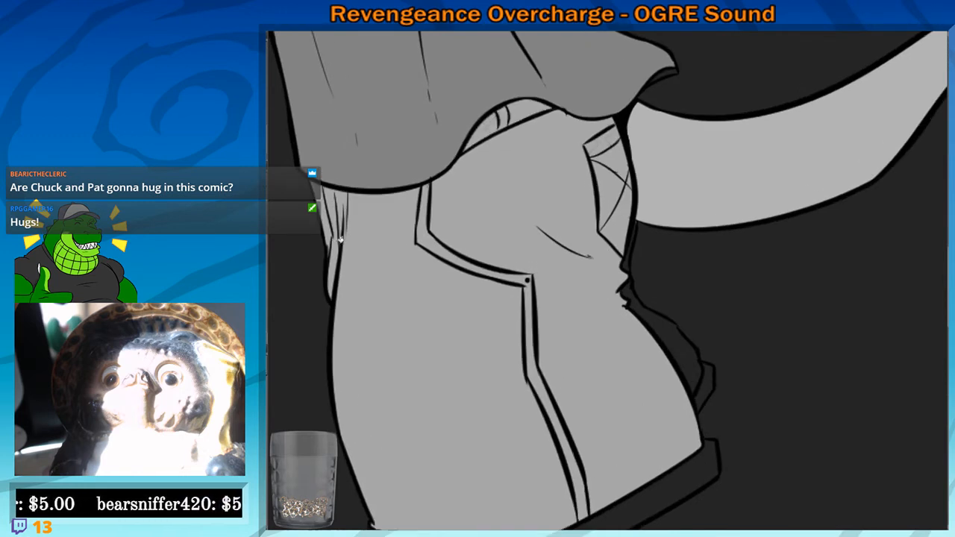
Fill the bulging far-side fabric and the thin sliver beside the side inset of the shorts with light grey
{"action": "left_click_drag", "start_coordinate": [621, 347], "coordinate": [531, 249]}
{"action": "left_click", "coordinate": [601, 262]}
{"action": "left_click_drag", "start_coordinate": [551, 165], "coordinate": [563, 279]}
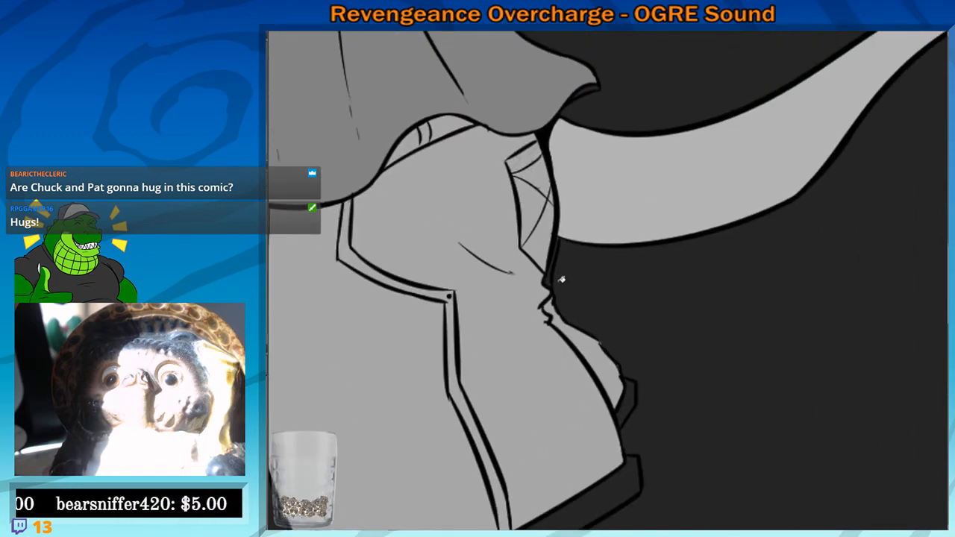
{"action": "left_click", "coordinate": [551, 280]}
Fill the hem band of the shorts and the small far-leg hem piece with light grey
{"action": "left_click_drag", "start_coordinate": [551, 394], "coordinate": [590, 199]}
{"action": "scroll", "coordinate": [563, 179], "scroll_direction": "down", "scroll_amount": 2}
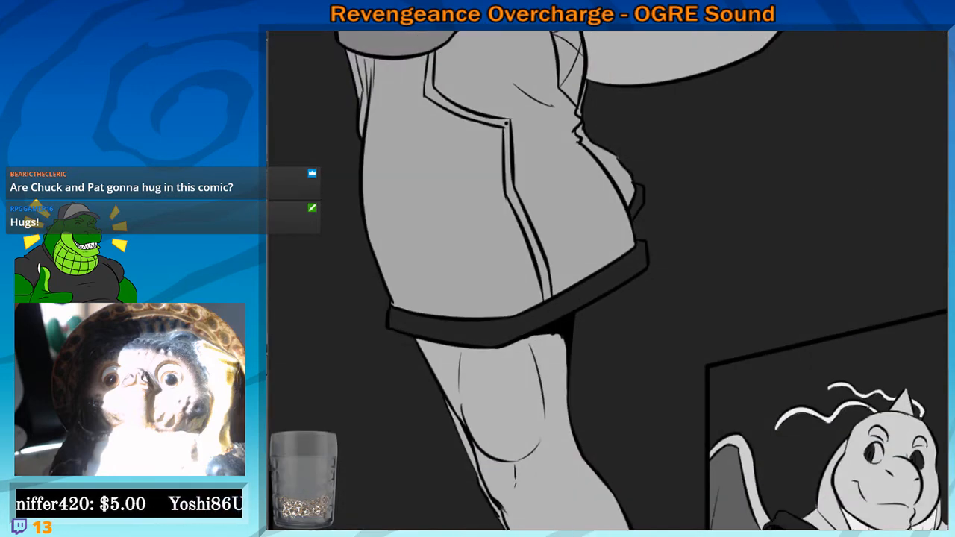
{"action": "left_click", "coordinate": [606, 285]}
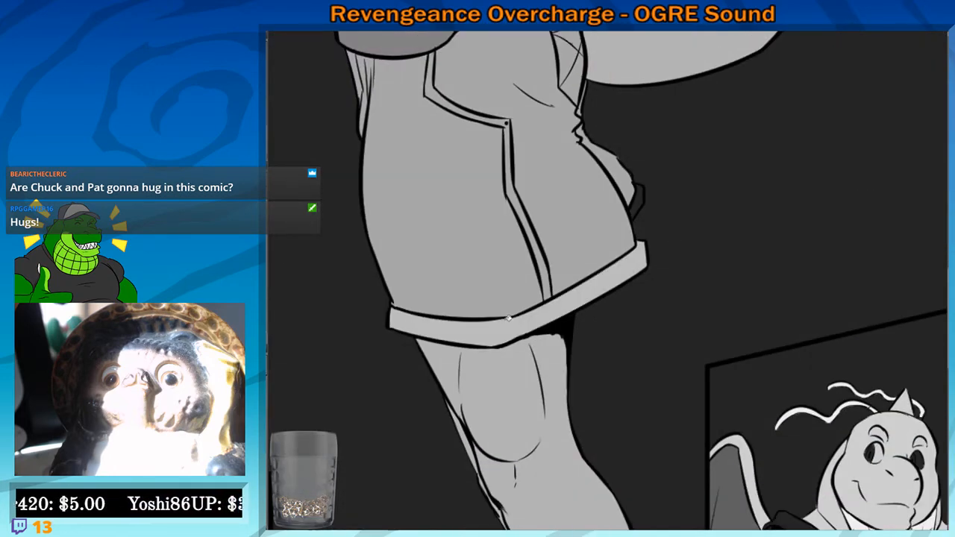
{"action": "left_click", "coordinate": [639, 219]}
{"action": "left_click_drag", "start_coordinate": [609, 233], "coordinate": [610, 335]}
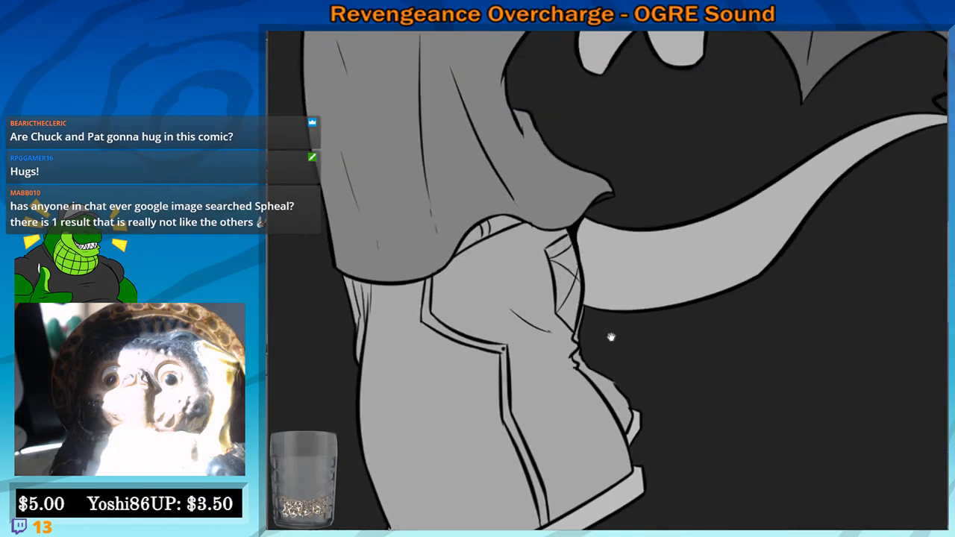
Examine the waistband, side inset, far-side fabric and hem of the standing dragon's shorts for unfilled gaps
{"action": "left_click_drag", "start_coordinate": [537, 250], "coordinate": [527, 222]}
{"action": "scroll", "coordinate": [527, 222], "scroll_direction": "up", "scroll_amount": 1}
{"action": "scroll", "coordinate": [526, 222], "scroll_direction": "up", "scroll_amount": 1}
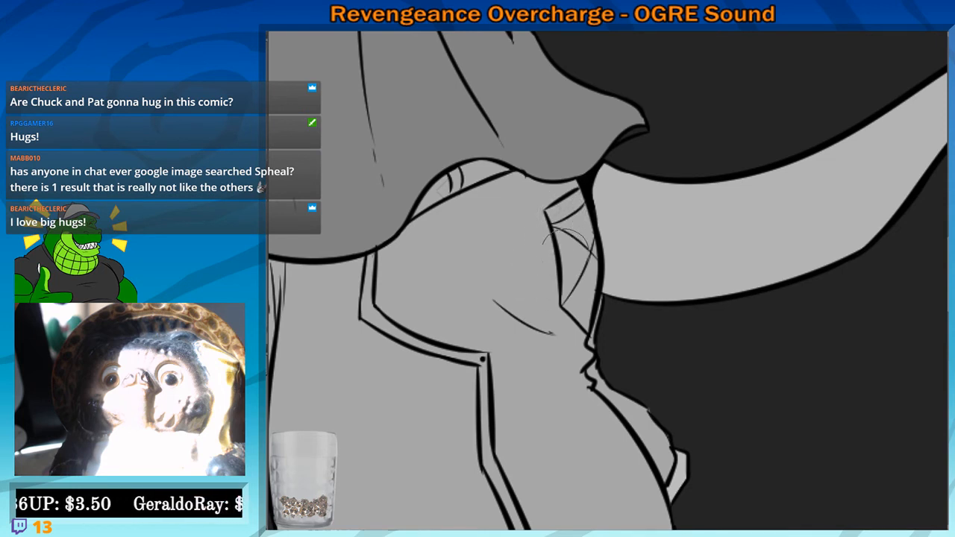
{"action": "left_click_drag", "start_coordinate": [448, 194], "coordinate": [450, 186]}
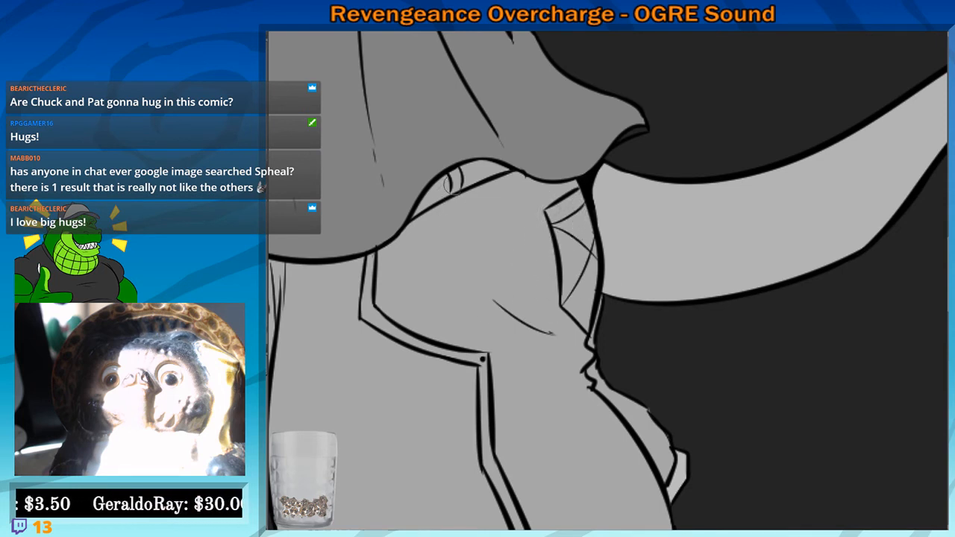
{"action": "left_click_drag", "start_coordinate": [377, 359], "coordinate": [485, 217]}
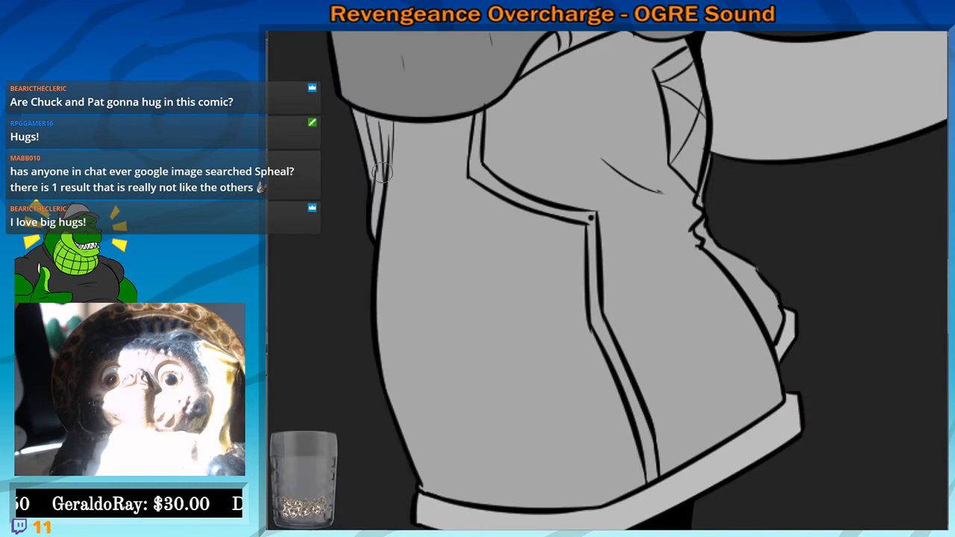
{"action": "left_click_drag", "start_coordinate": [523, 365], "coordinate": [489, 217]}
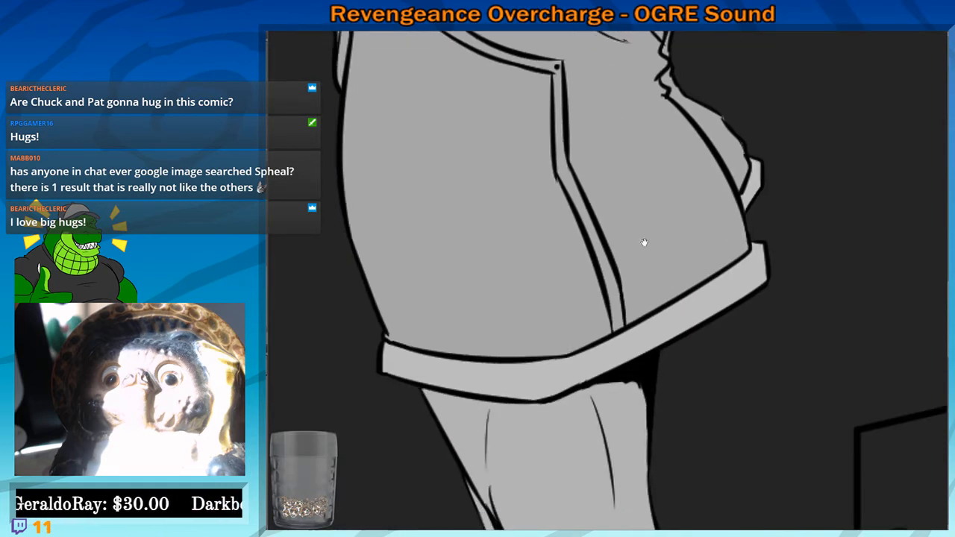
{"action": "left_click_drag", "start_coordinate": [645, 242], "coordinate": [567, 357]}
{"action": "scroll", "coordinate": [552, 342], "scroll_direction": "up", "scroll_amount": 1}
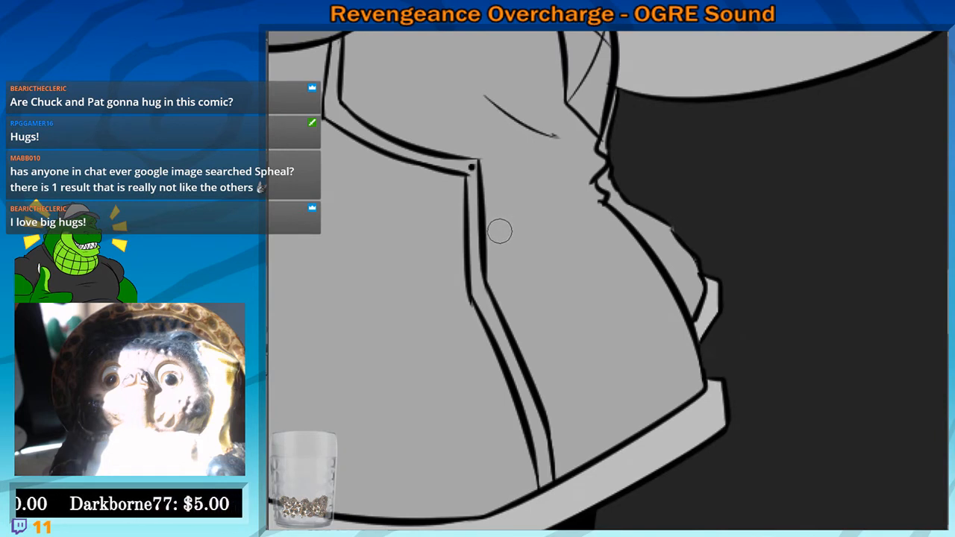
{"action": "left_click_drag", "start_coordinate": [541, 288], "coordinate": [521, 375]}
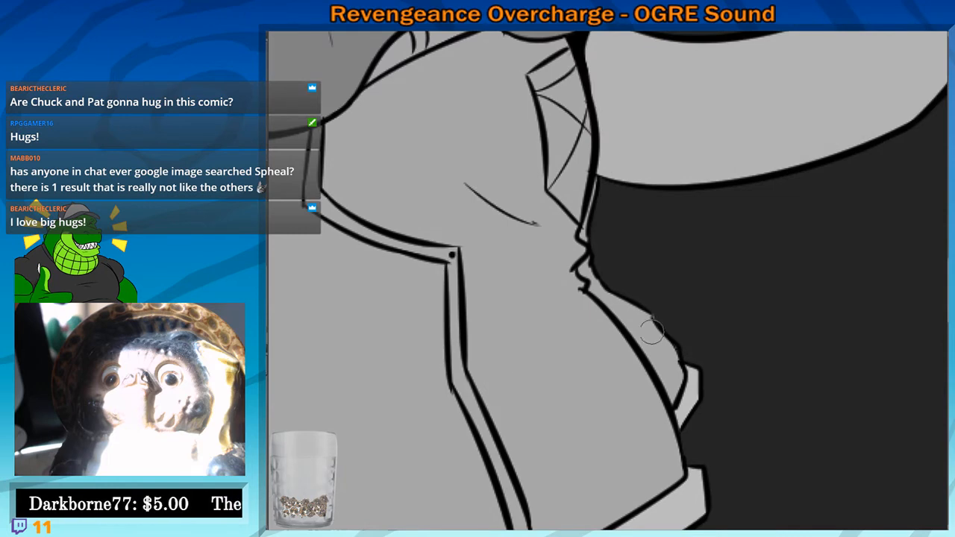
{"action": "left_click_drag", "start_coordinate": [552, 240], "coordinate": [575, 380]}
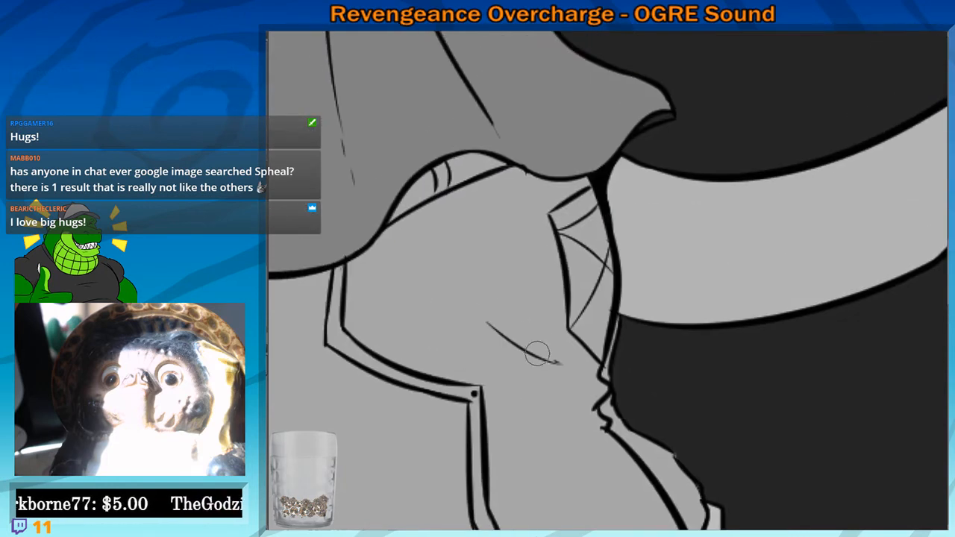
{"action": "left_click_drag", "start_coordinate": [580, 452], "coordinate": [522, 245]}
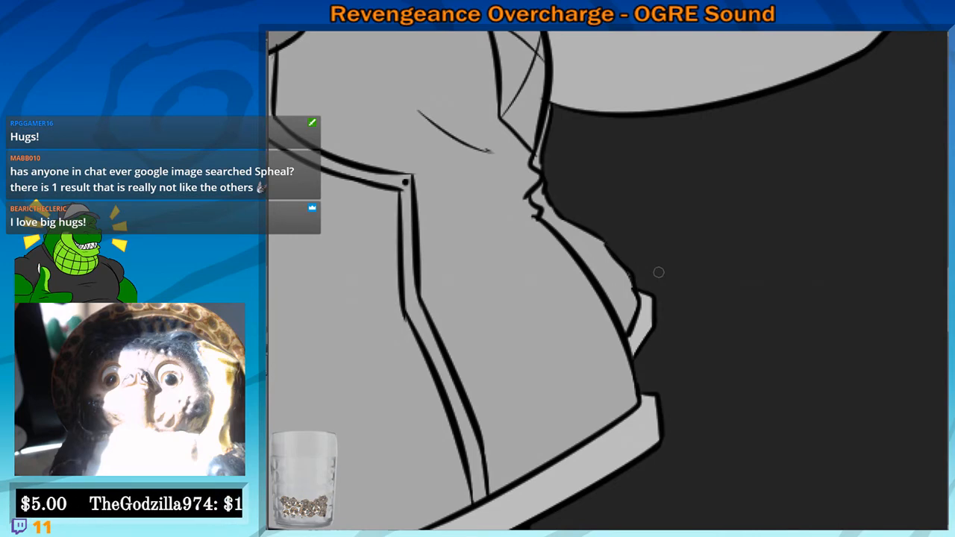
Review the flat tones across the page, from the standing dragon's head down to the shoe and the smaller panels
{"action": "scroll", "coordinate": [800, 492], "scroll_direction": "down", "scroll_amount": 1}
{"action": "scroll", "coordinate": [800, 492], "scroll_direction": "down", "scroll_amount": 4}
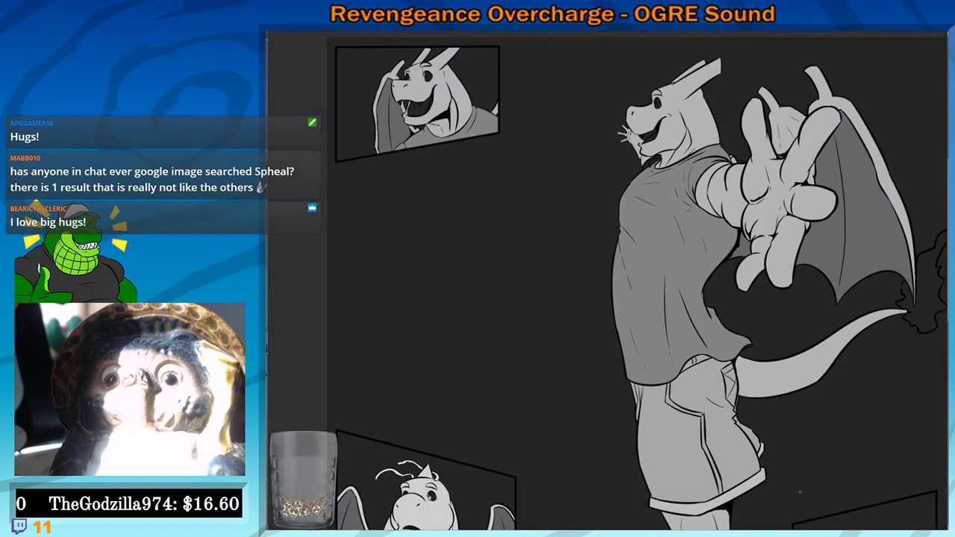
{"action": "left_click_drag", "start_coordinate": [690, 159], "coordinate": [614, 88]}
{"action": "left_click_drag", "start_coordinate": [581, 288], "coordinate": [593, 169]}
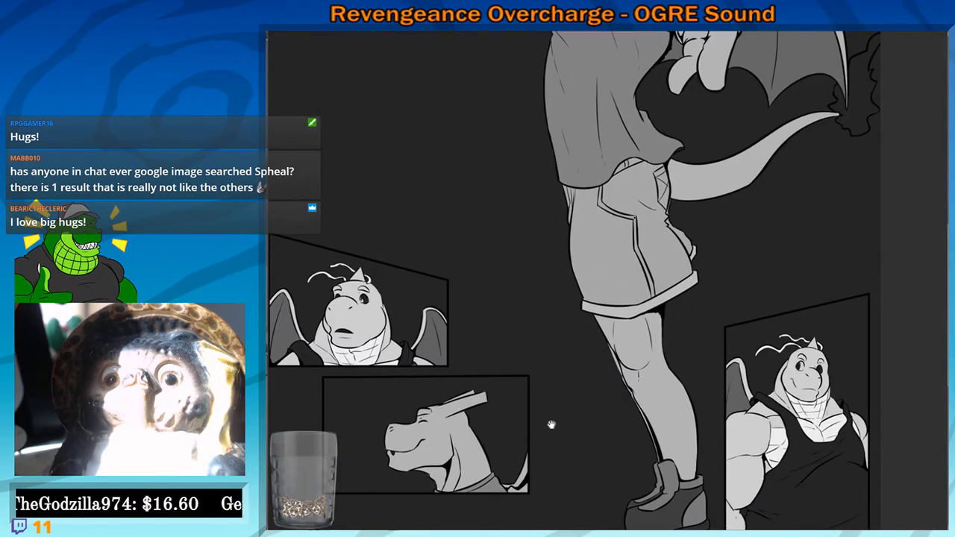
{"action": "left_click_drag", "start_coordinate": [539, 332], "coordinate": [581, 246]}
{"action": "left_click_drag", "start_coordinate": [537, 224], "coordinate": [560, 410]}
{"action": "mouse_move", "coordinate": [554, 257]}
{"action": "left_mouse_down"}
{"action": "mouse_move", "coordinate": [522, 226]}
{"action": "mouse_move", "coordinate": [462, 34]}
{"action": "left_mouse_up"}
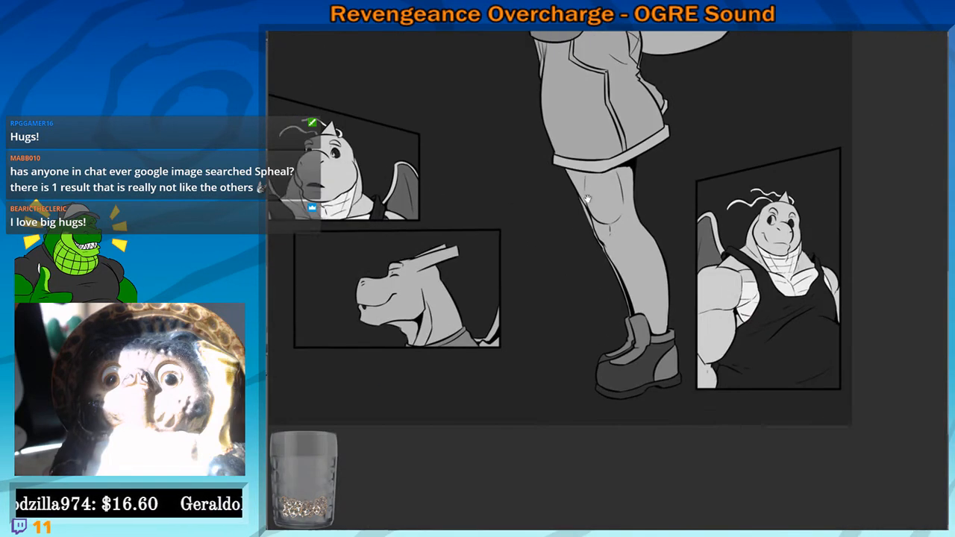
{"action": "left_click_drag", "start_coordinate": [588, 200], "coordinate": [467, 131]}
Touch up the off-white underarm scales beside the shoulder of the dragon wearing the tank top
{"action": "scroll", "coordinate": [498, 179], "scroll_direction": "up", "scroll_amount": 8}
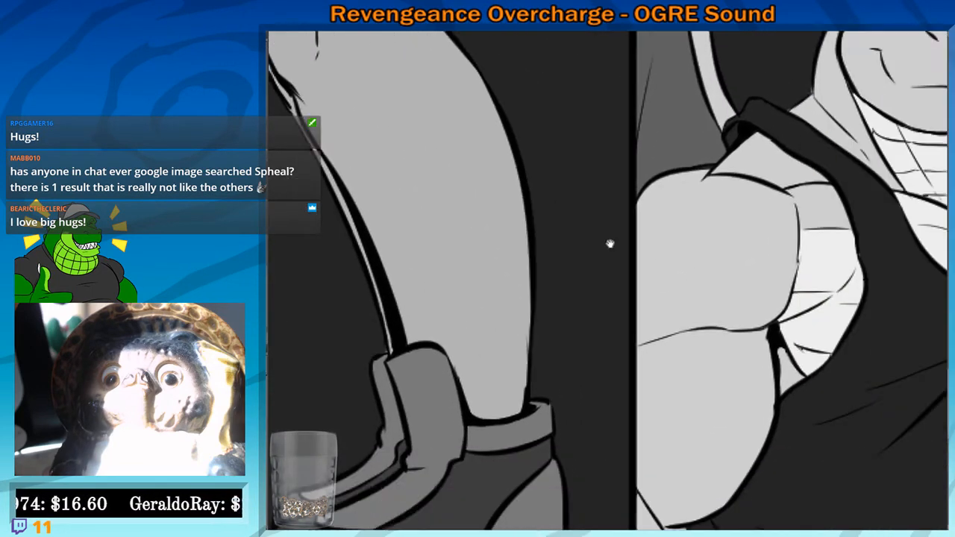
{"action": "left_click_drag", "start_coordinate": [610, 244], "coordinate": [462, 224]}
{"action": "scroll", "coordinate": [446, 236], "scroll_direction": "up", "scroll_amount": 3}
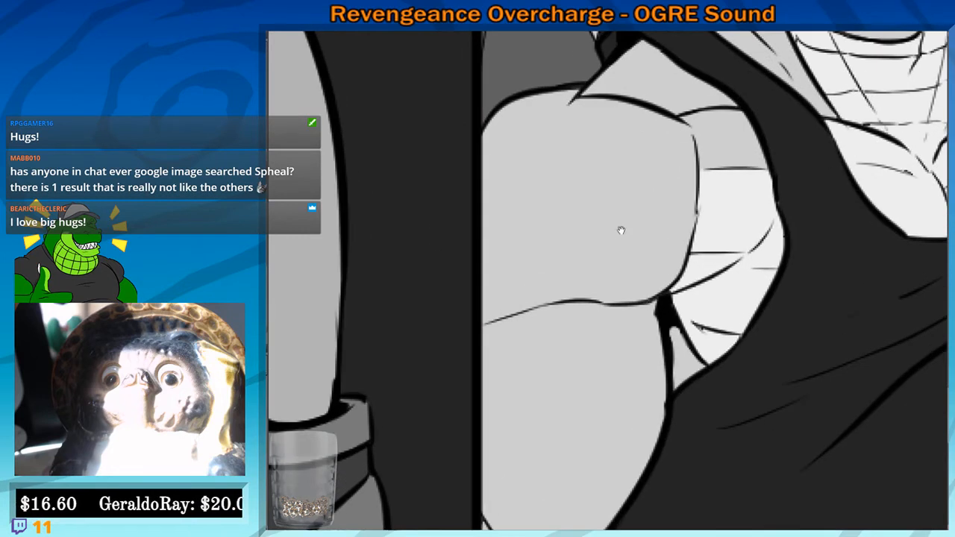
{"action": "left_click_drag", "start_coordinate": [621, 229], "coordinate": [523, 245]}
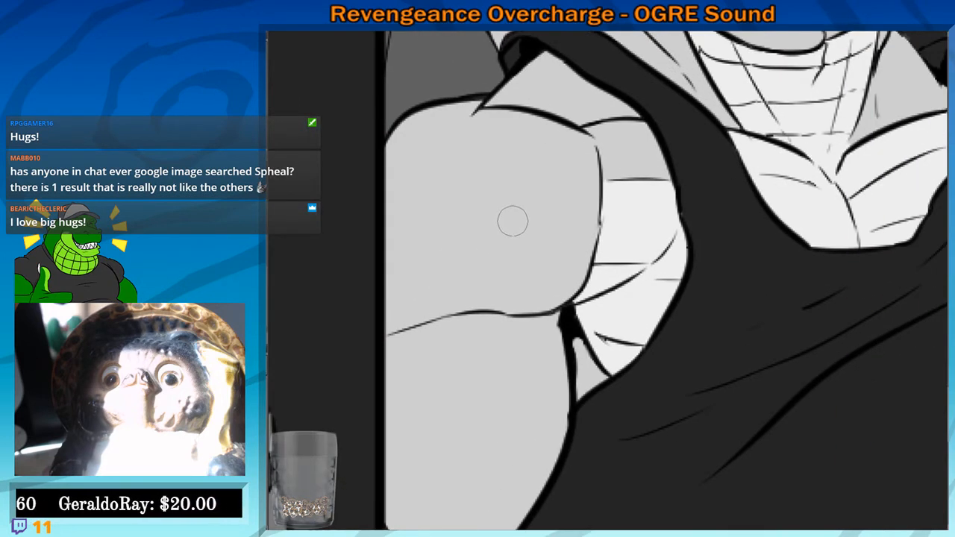
{"action": "left_click_drag", "start_coordinate": [561, 223], "coordinate": [549, 252]}
{"action": "mouse_move", "coordinate": [625, 225]}
{"action": "left_mouse_down"}
{"action": "mouse_move", "coordinate": [614, 182]}
{"action": "mouse_move", "coordinate": [607, 206]}
{"action": "mouse_move", "coordinate": [635, 217]}
{"action": "mouse_move", "coordinate": [641, 207]}
{"action": "mouse_move", "coordinate": [629, 160]}
{"action": "mouse_move", "coordinate": [589, 157]}
{"action": "mouse_move", "coordinate": [595, 164]}
{"action": "left_mouse_up"}
{"action": "left_click_drag", "start_coordinate": [612, 210], "coordinate": [603, 298]}
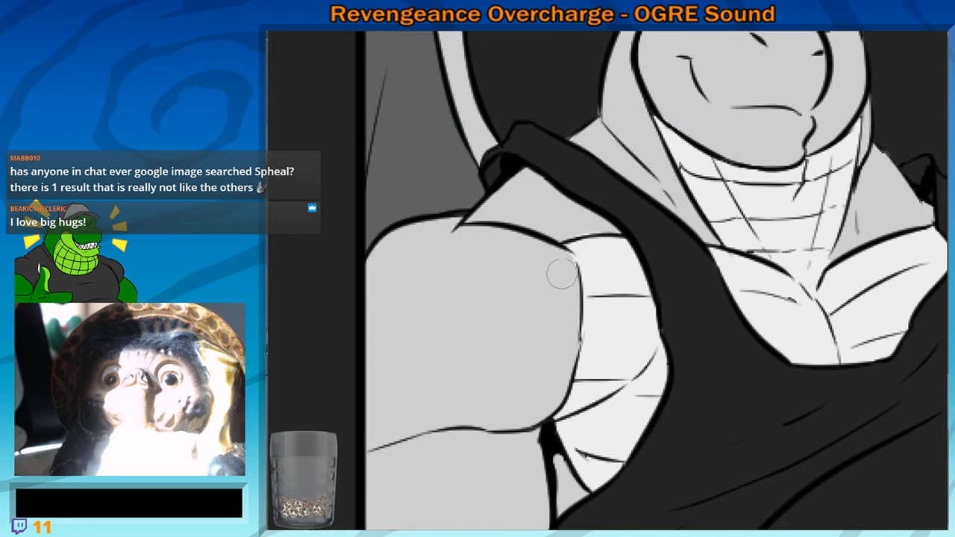
Fill both eyes of the dragon wearing the tank top with white
{"action": "scroll", "coordinate": [535, 379], "scroll_direction": "down", "scroll_amount": 3}
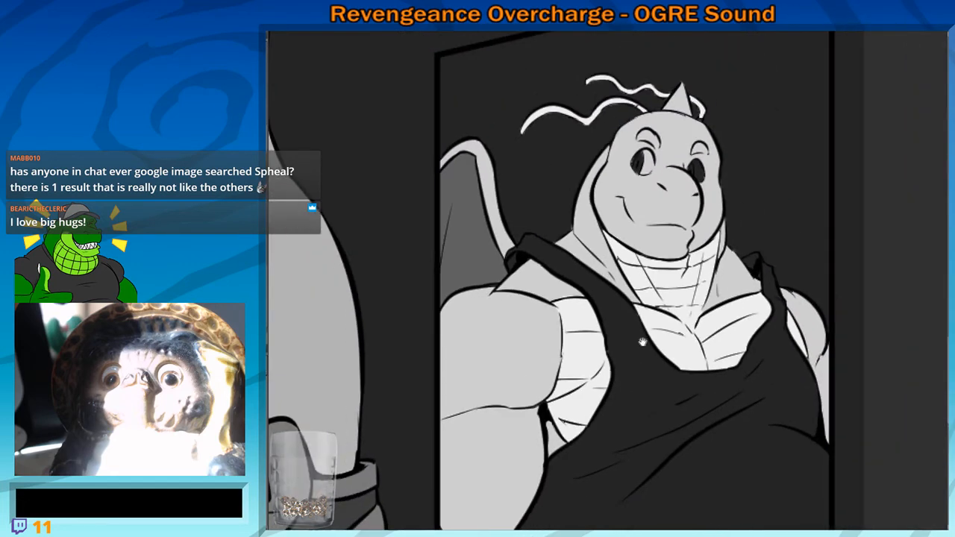
{"action": "left_click_drag", "start_coordinate": [643, 342], "coordinate": [559, 298]}
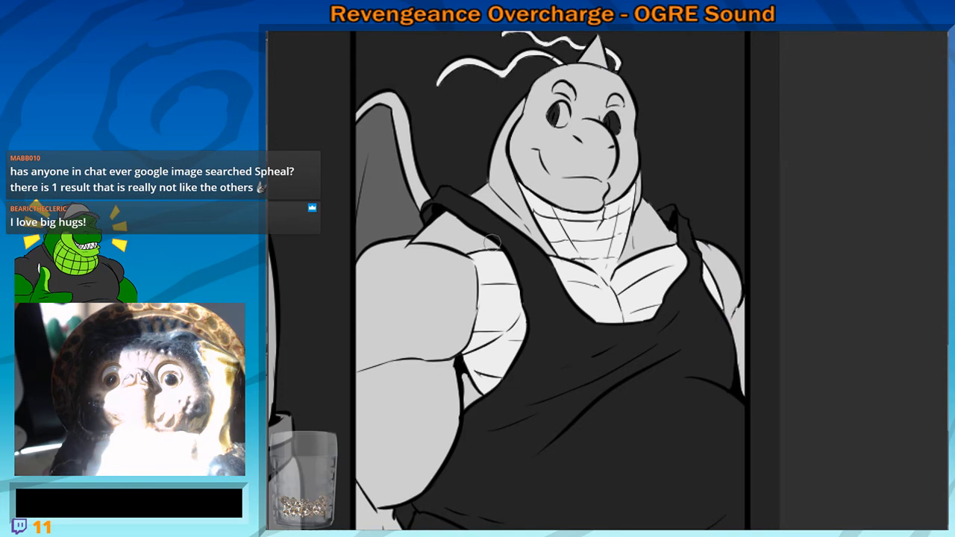
{"action": "scroll", "coordinate": [493, 242], "scroll_direction": "up", "scroll_amount": 3}
{"action": "left_click_drag", "start_coordinate": [600, 160], "coordinate": [492, 309]}
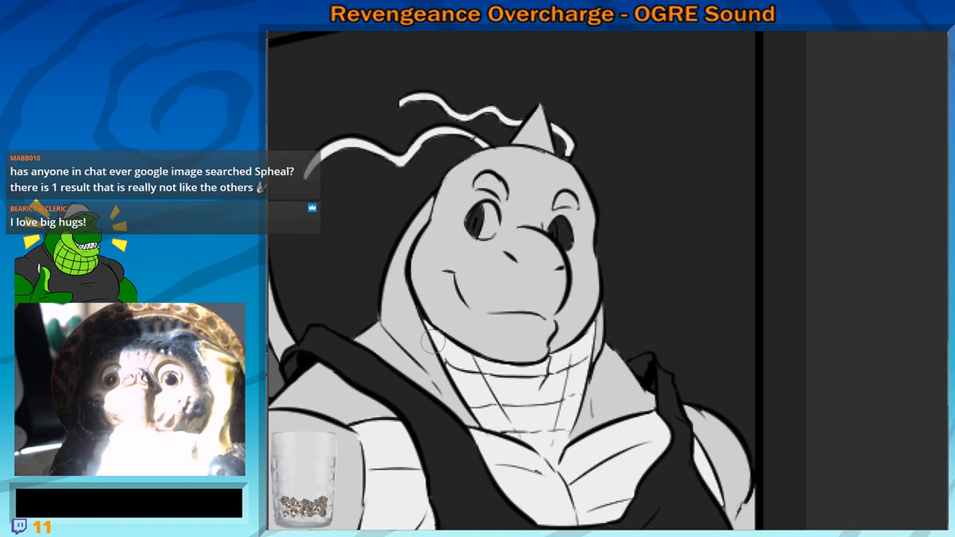
{"action": "scroll", "coordinate": [455, 291], "scroll_direction": "up", "scroll_amount": 3}
{"action": "left_click_drag", "start_coordinate": [495, 258], "coordinate": [487, 317]}
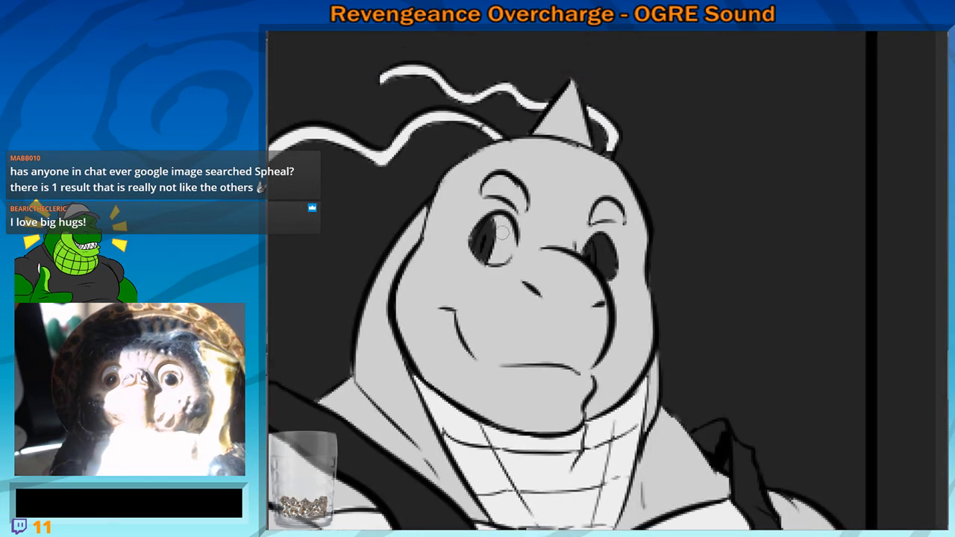
{"action": "mouse_move", "coordinate": [499, 257]}
{"action": "left_mouse_down"}
{"action": "mouse_move", "coordinate": [479, 243]}
{"action": "mouse_move", "coordinate": [482, 233]}
{"action": "mouse_move", "coordinate": [483, 250]}
{"action": "left_mouse_up"}
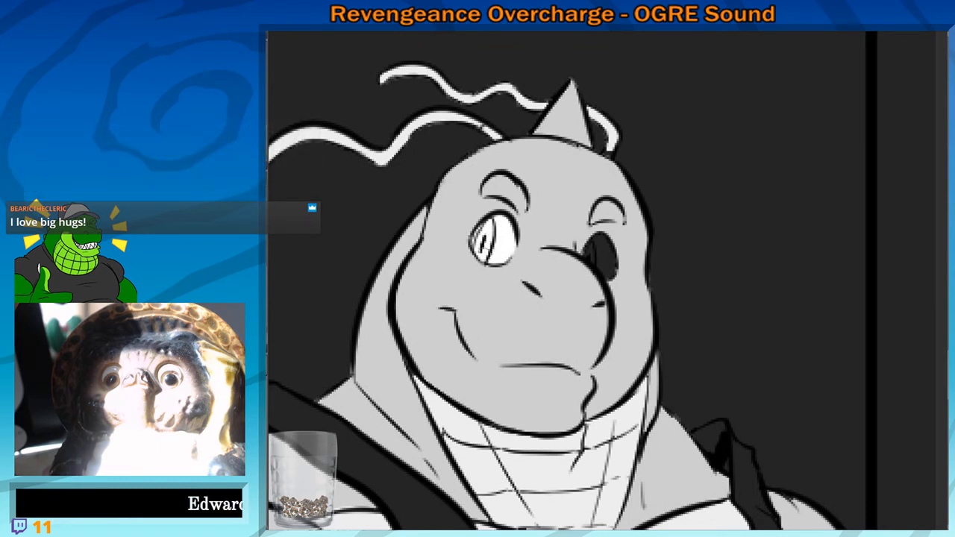
{"action": "mouse_move", "coordinate": [606, 246]}
{"action": "left_mouse_down"}
{"action": "mouse_move", "coordinate": [589, 257]}
{"action": "mouse_move", "coordinate": [608, 272]}
{"action": "mouse_move", "coordinate": [599, 242]}
{"action": "left_mouse_up"}
Examine the horn, wavy antennae, wing and body fills in the tank-top dragon's panel for gaps
{"action": "scroll", "coordinate": [616, 276], "scroll_direction": "down", "scroll_amount": 1}
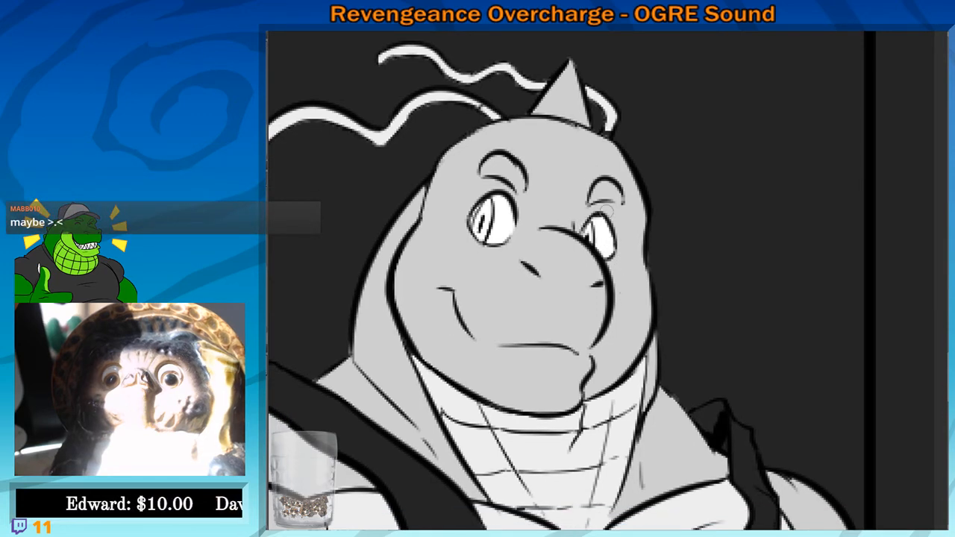
{"action": "scroll", "coordinate": [569, 119], "scroll_direction": "up", "scroll_amount": 4}
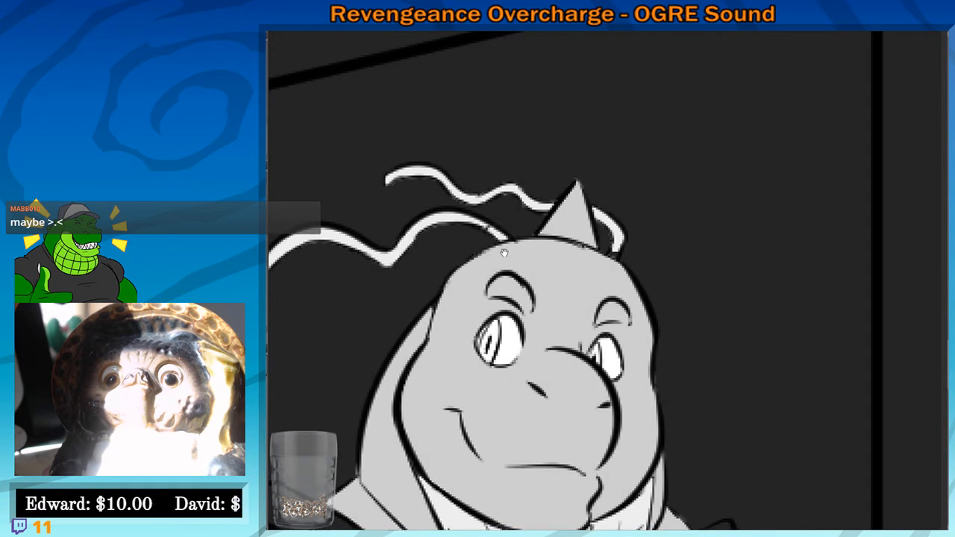
{"action": "left_click_drag", "start_coordinate": [504, 253], "coordinate": [568, 236]}
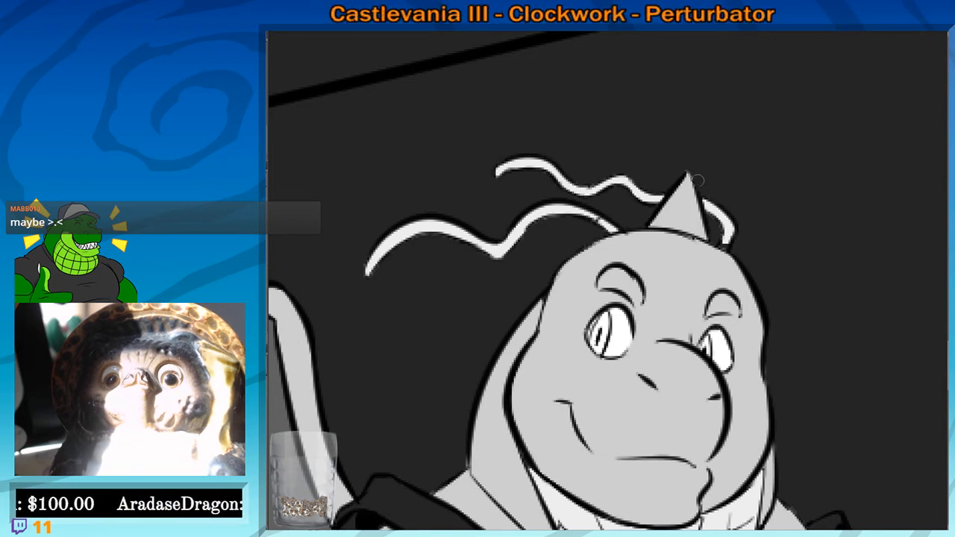
{"action": "left_click_drag", "start_coordinate": [699, 178], "coordinate": [670, 160]}
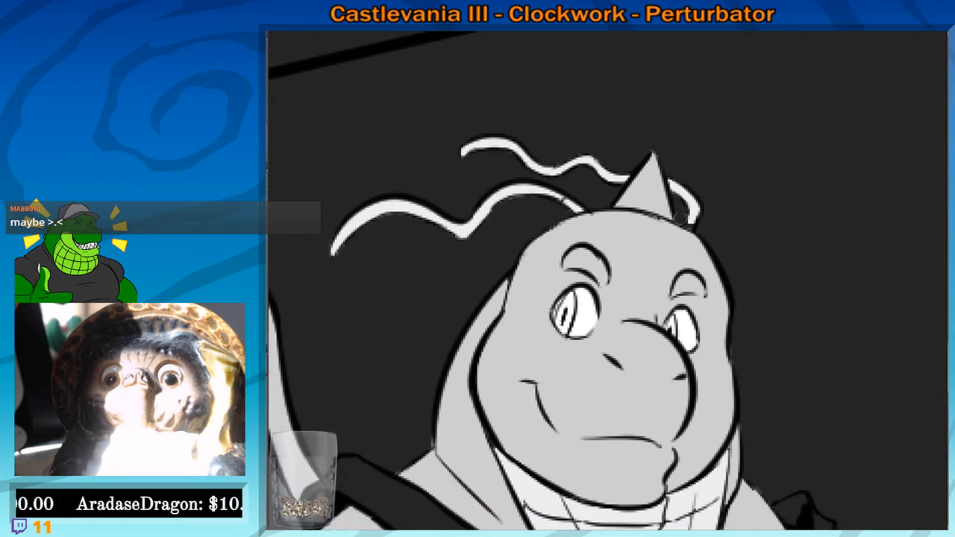
{"action": "left_click_drag", "start_coordinate": [599, 237], "coordinate": [700, 236]}
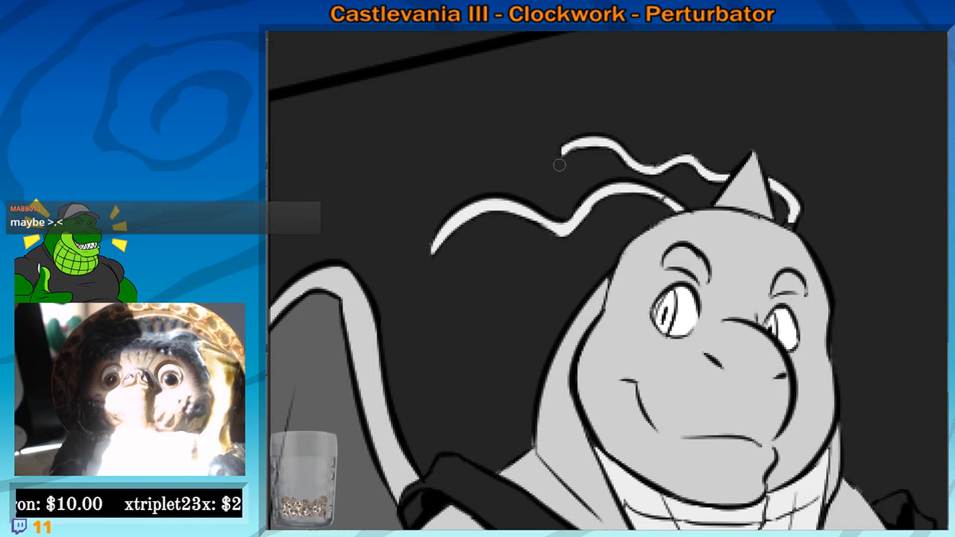
{"action": "scroll", "coordinate": [480, 144], "scroll_direction": "down", "scroll_amount": 3}
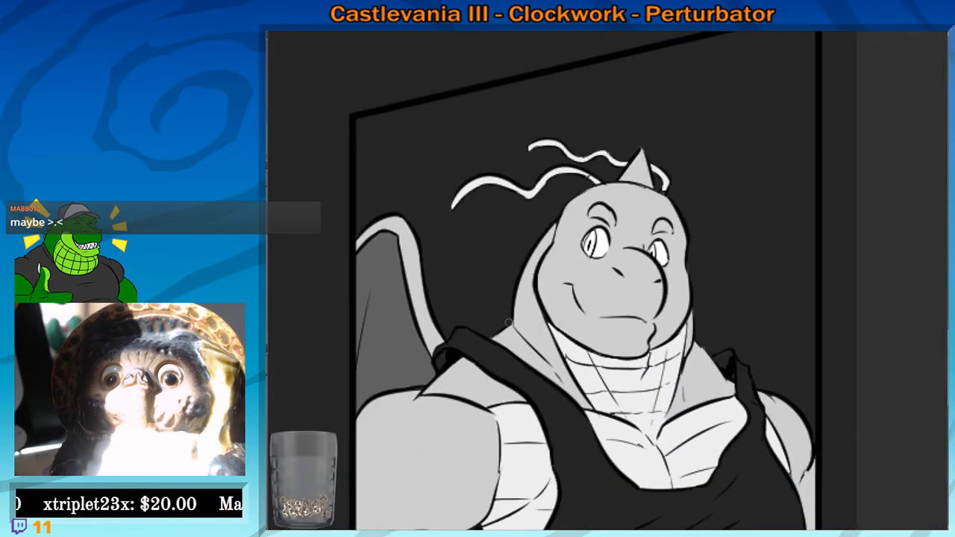
{"action": "scroll", "coordinate": [493, 334], "scroll_direction": "down", "scroll_amount": 4}
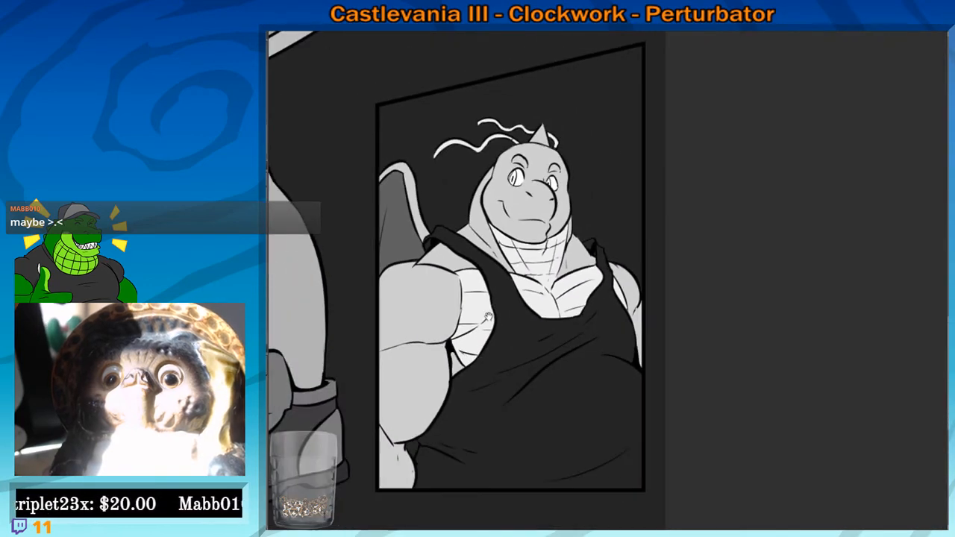
{"action": "left_click_drag", "start_coordinate": [466, 358], "coordinate": [478, 367]}
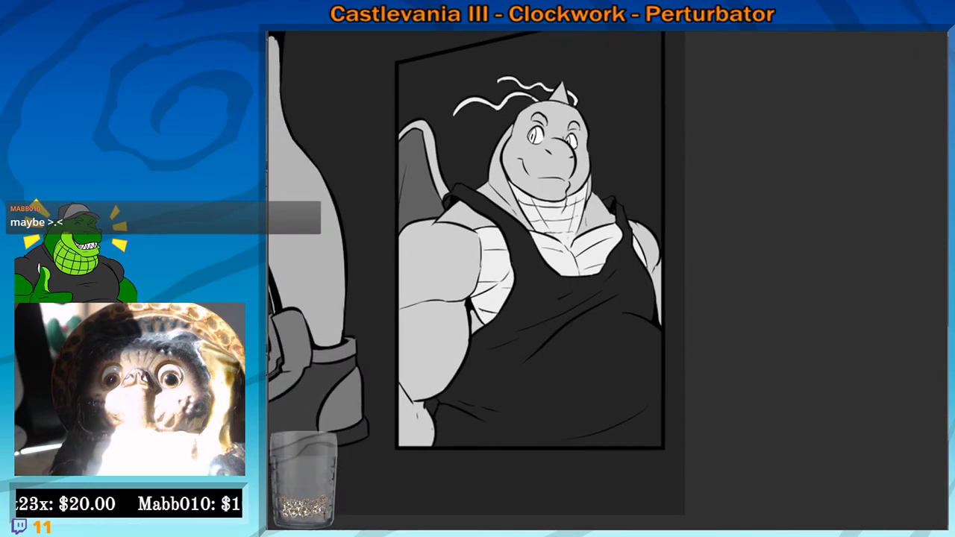
{"action": "scroll", "coordinate": [498, 252], "scroll_direction": "down", "scroll_amount": 2}
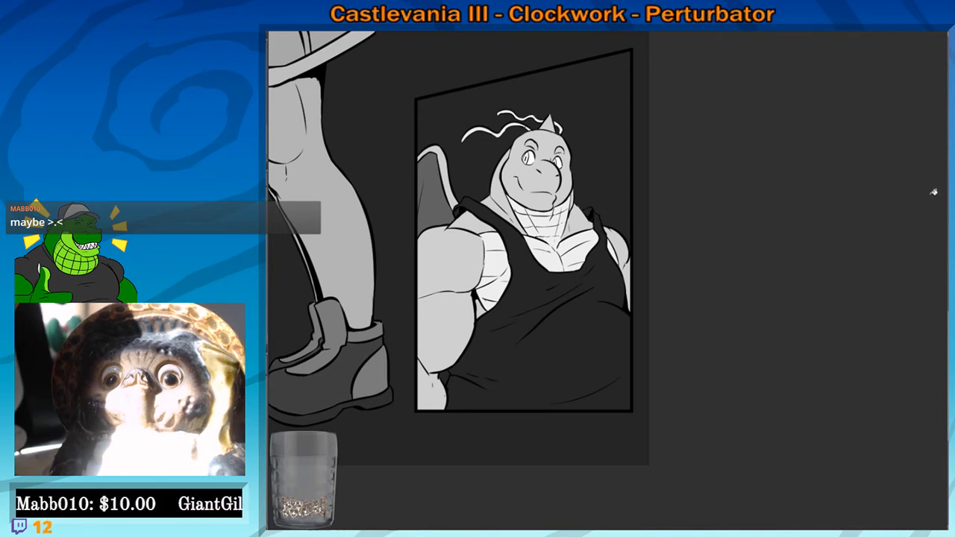
Fill the dragon's dark tank top with grey, trying a lighter tone over the first fill
{"action": "left_click_drag", "start_coordinate": [615, 350], "coordinate": [640, 348]}
{"action": "left_click", "coordinate": [602, 340]}
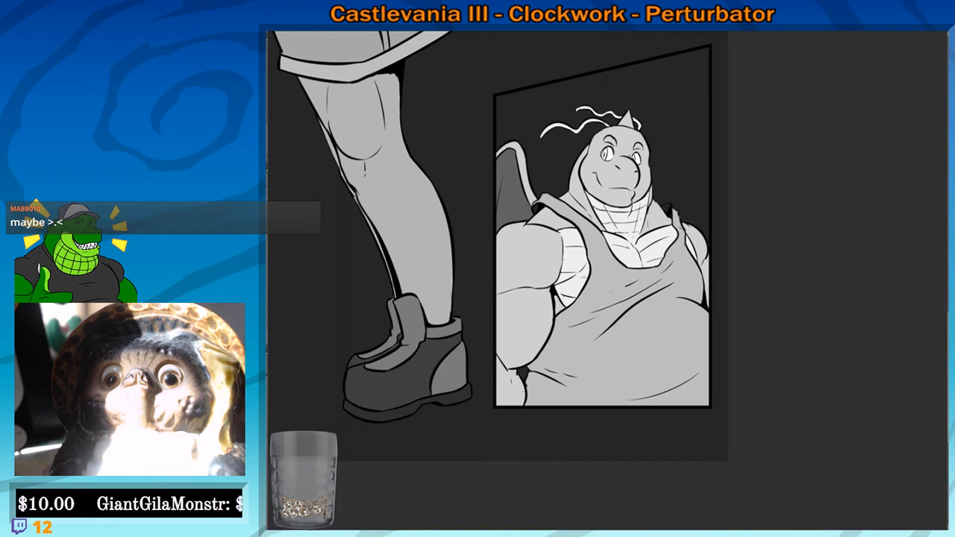
{"action": "left_click", "coordinate": [668, 381]}
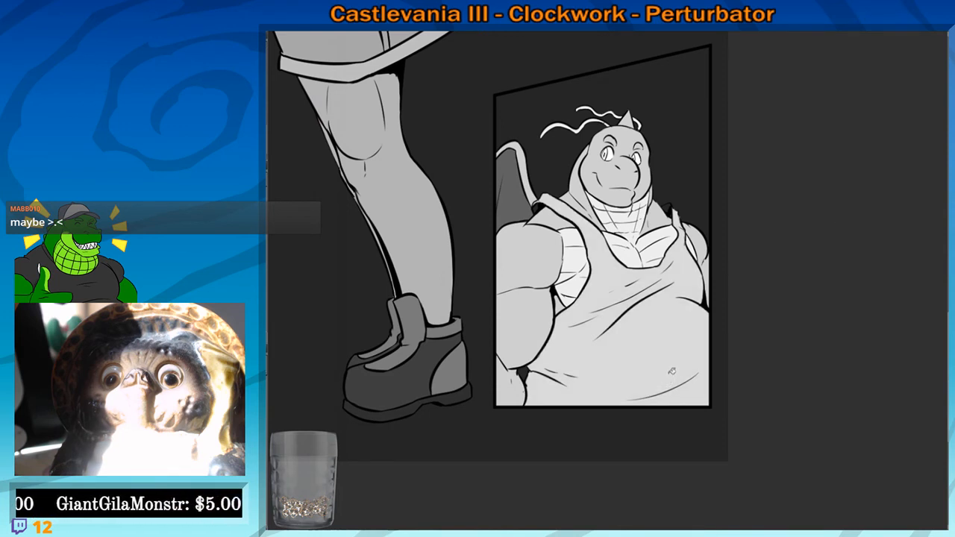
Try filling the small strap piece by the dragon's far shoulder with light grey, undoing each attempt
{"action": "left_click", "coordinate": [673, 208]}
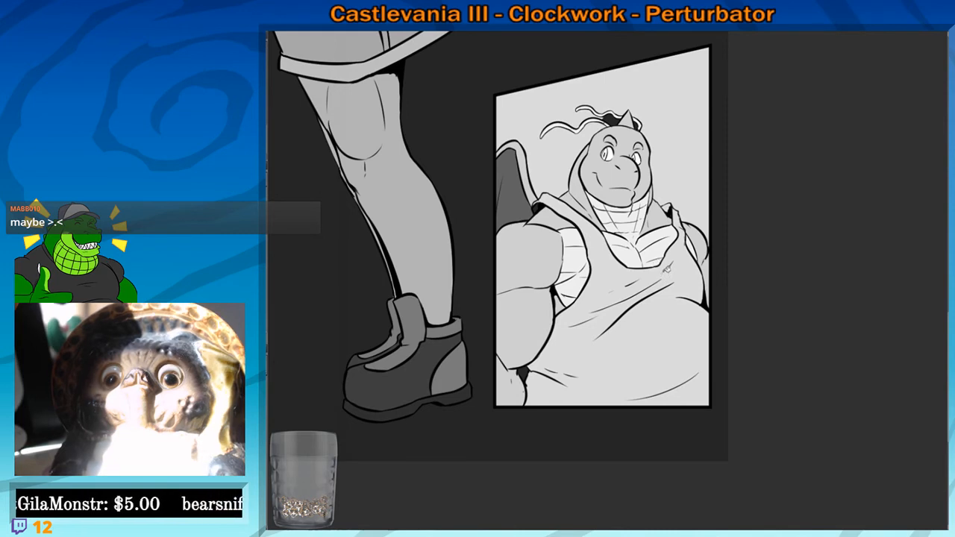
{"action": "key", "text": "ctrl+z"}
{"action": "left_click", "coordinate": [672, 201]}
{"action": "key", "text": "ctrl+z"}
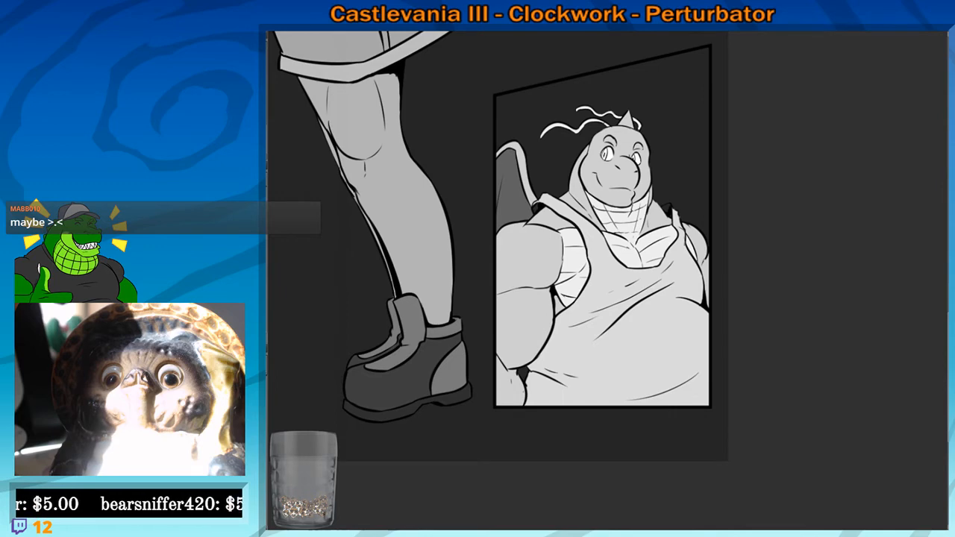
Refill the dragon's tank top with a slightly darker grey
{"action": "left_click", "coordinate": [655, 355]}
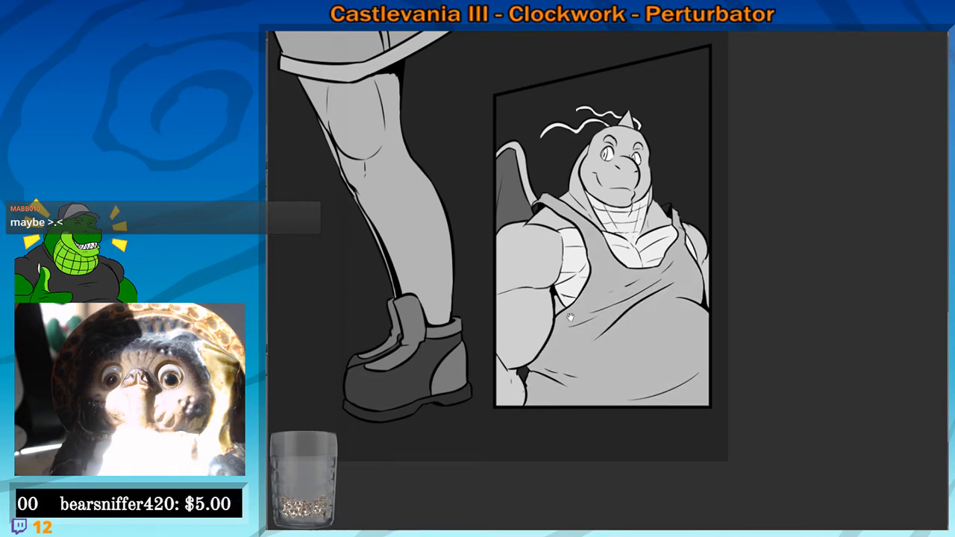
{"action": "left_click_drag", "start_coordinate": [570, 317], "coordinate": [792, 353]}
{"action": "left_click_drag", "start_coordinate": [547, 305], "coordinate": [911, 343]}
{"action": "left_click_drag", "start_coordinate": [608, 217], "coordinate": [675, 307]}
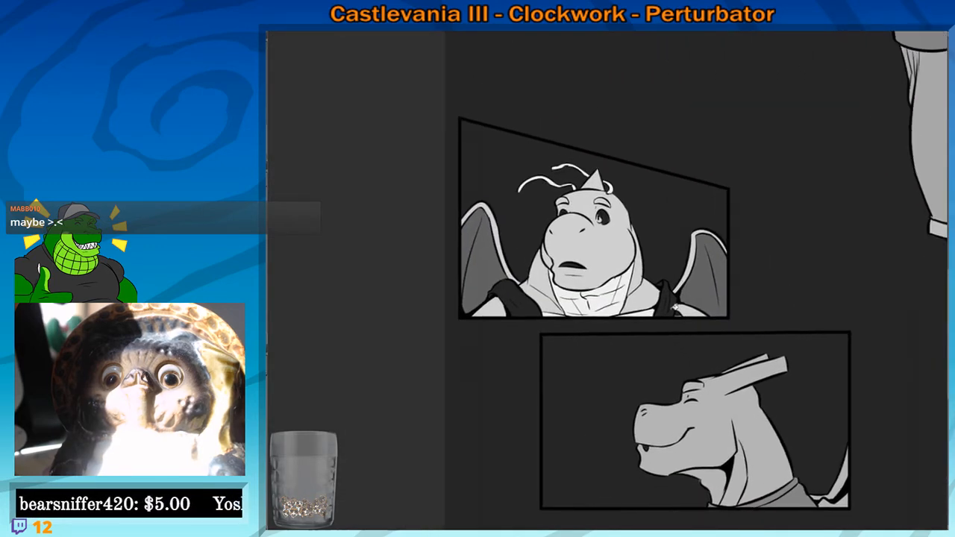
Fill the shoulder straps and the small fold behind them in mid-grey on the surprised dragon in the slanted panel
{"action": "left_click", "coordinate": [534, 309]}
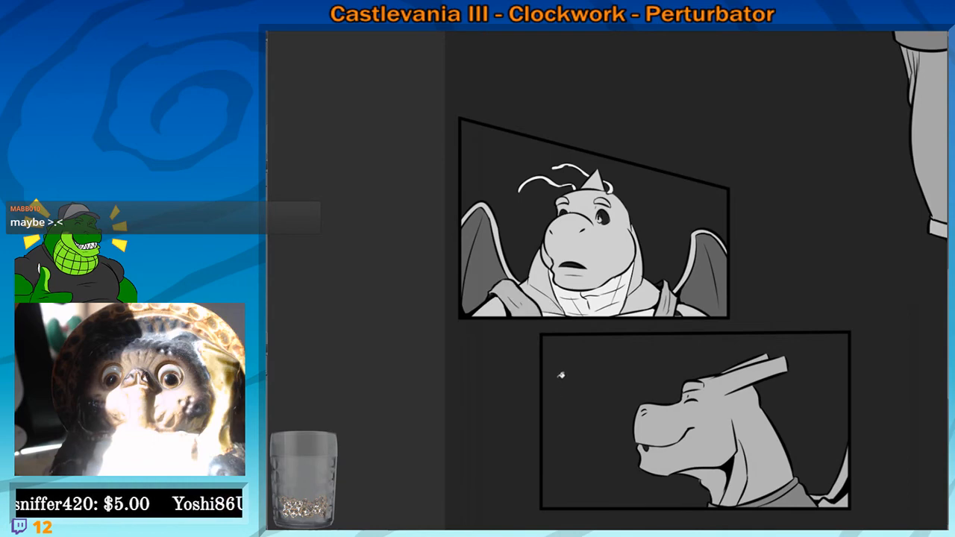
{"action": "left_click_drag", "start_coordinate": [735, 393], "coordinate": [633, 345]}
{"action": "scroll", "coordinate": [608, 276], "scroll_direction": "up", "scroll_amount": 5}
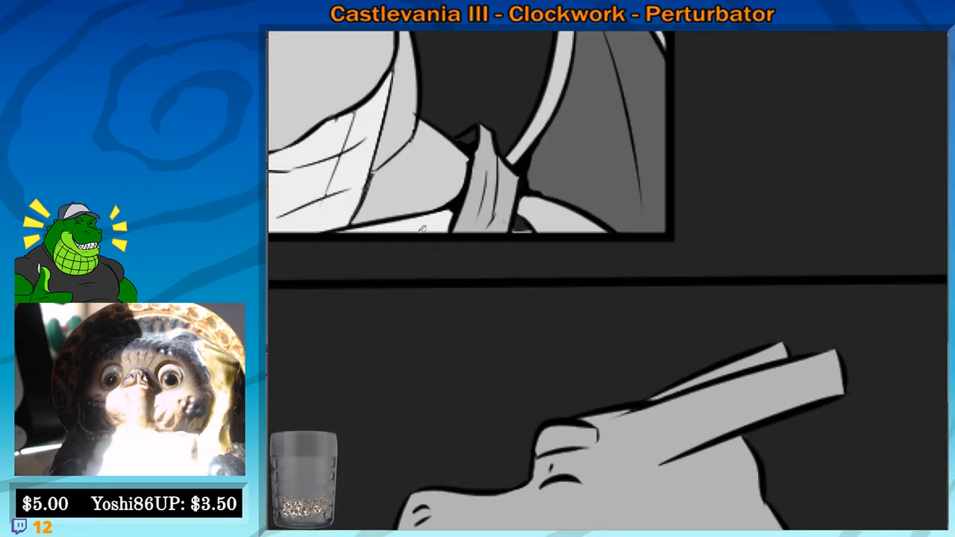
{"action": "scroll", "coordinate": [396, 264], "scroll_direction": "up", "scroll_amount": 1}
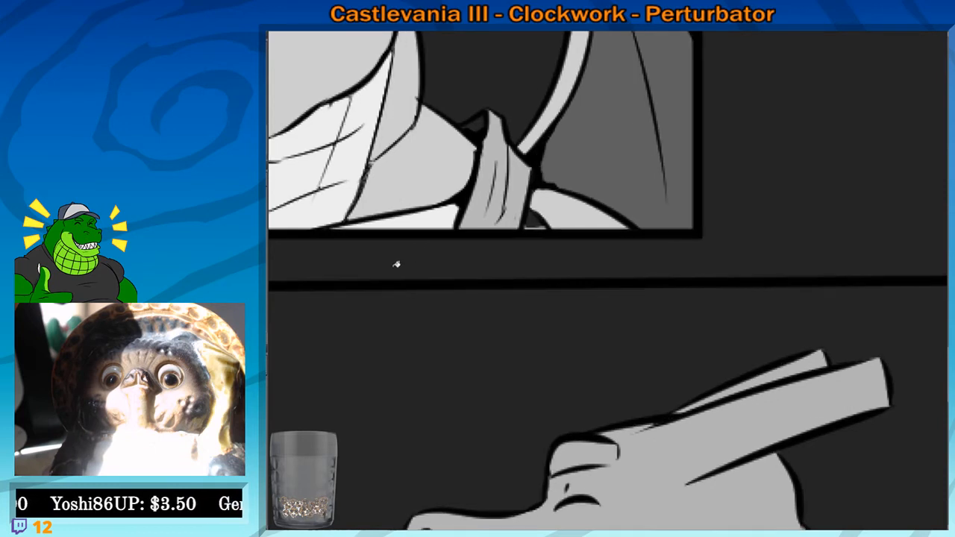
{"action": "left_click_drag", "start_coordinate": [559, 282], "coordinate": [472, 326]}
{"action": "left_click_drag", "start_coordinate": [512, 300], "coordinate": [482, 271]}
{"action": "mouse_move", "coordinate": [476, 260]}
{"action": "left_mouse_down"}
{"action": "mouse_move", "coordinate": [549, 300]}
{"action": "mouse_move", "coordinate": [486, 291]}
{"action": "mouse_move", "coordinate": [502, 293]}
{"action": "left_mouse_up"}
{"action": "key", "text": "ctrl+z"}
{"action": "left_click_drag", "start_coordinate": [339, 350], "coordinate": [812, 288]}
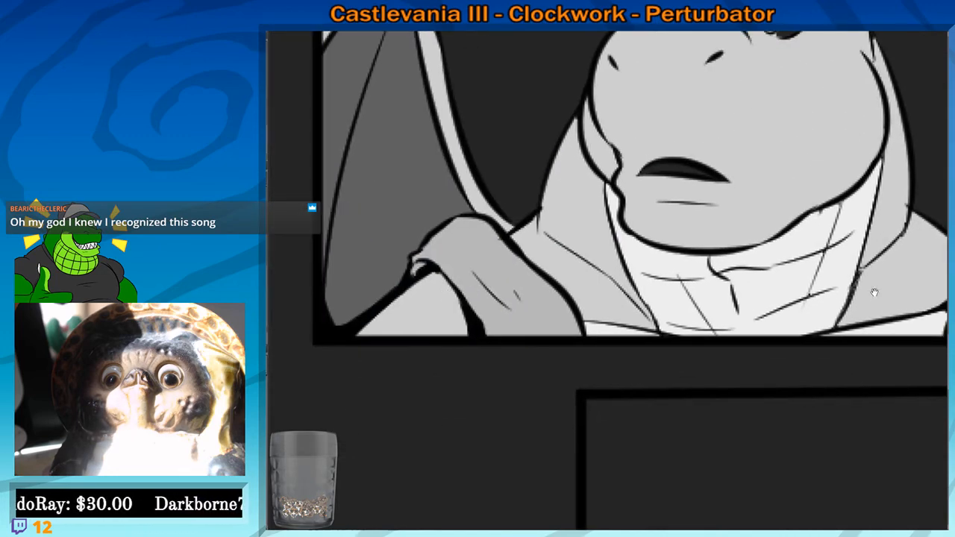
Fill the undersides of both folded shoulder straps in grey on the dragon in the tall panel
{"action": "mouse_move", "coordinate": [875, 291]}
{"action": "left_mouse_down"}
{"action": "mouse_move", "coordinate": [801, 239]}
{"action": "mouse_move", "coordinate": [631, 230]}
{"action": "mouse_move", "coordinate": [440, 319]}
{"action": "mouse_move", "coordinate": [387, 323]}
{"action": "left_mouse_up"}
{"action": "left_click_drag", "start_coordinate": [731, 283], "coordinate": [352, 294]}
{"action": "left_click_drag", "start_coordinate": [717, 322], "coordinate": [435, 246]}
{"action": "left_click_drag", "start_coordinate": [649, 325], "coordinate": [544, 239]}
{"action": "mouse_move", "coordinate": [701, 336]}
{"action": "left_mouse_down"}
{"action": "mouse_move", "coordinate": [621, 259]}
{"action": "mouse_move", "coordinate": [487, 255]}
{"action": "left_mouse_up"}
{"action": "scroll", "coordinate": [469, 237], "scroll_direction": "up", "scroll_amount": 2}
{"action": "mouse_move", "coordinate": [630, 231]}
{"action": "left_mouse_down"}
{"action": "mouse_move", "coordinate": [639, 206]}
{"action": "mouse_move", "coordinate": [609, 216]}
{"action": "mouse_move", "coordinate": [630, 214]}
{"action": "left_mouse_up"}
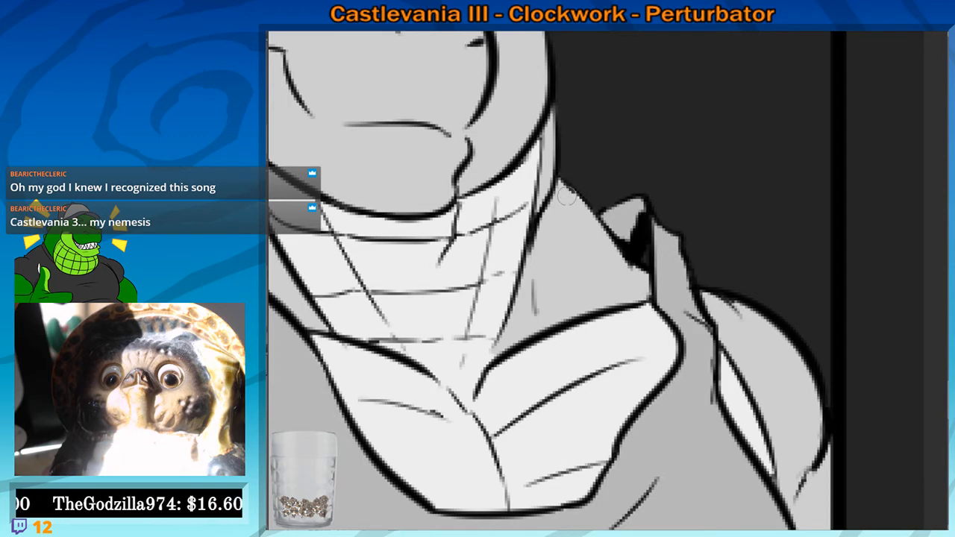
{"action": "left_click_drag", "start_coordinate": [567, 248], "coordinate": [600, 372]}
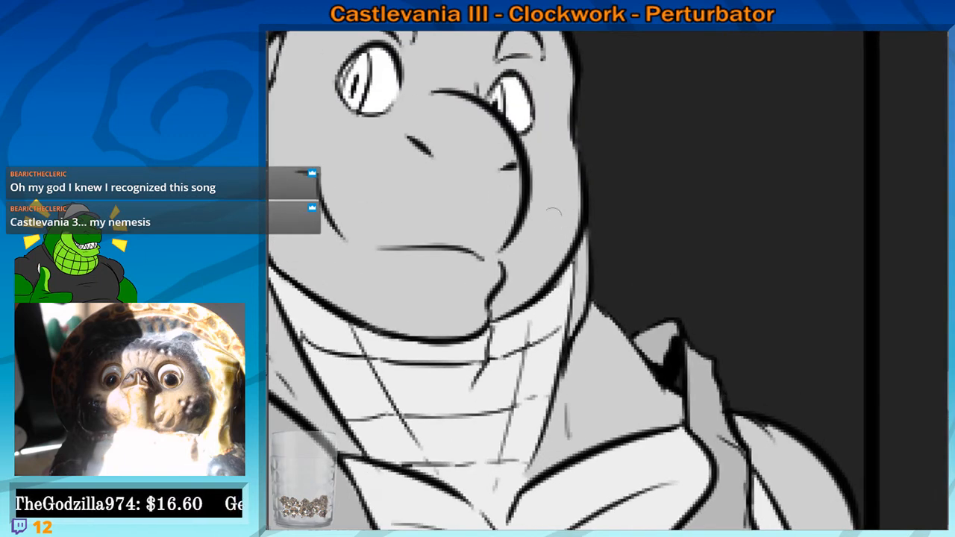
{"action": "left_click_drag", "start_coordinate": [554, 212], "coordinate": [727, 141]}
{"action": "left_click_drag", "start_coordinate": [324, 345], "coordinate": [656, 269]}
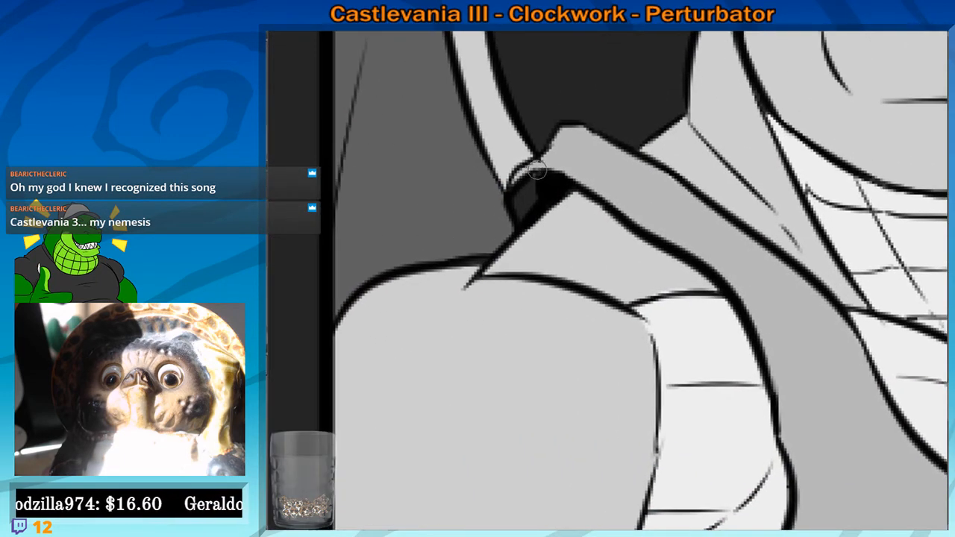
{"action": "mouse_move", "coordinate": [537, 170]}
{"action": "left_mouse_down"}
{"action": "mouse_move", "coordinate": [523, 214]}
{"action": "mouse_move", "coordinate": [523, 174]}
{"action": "left_mouse_up"}
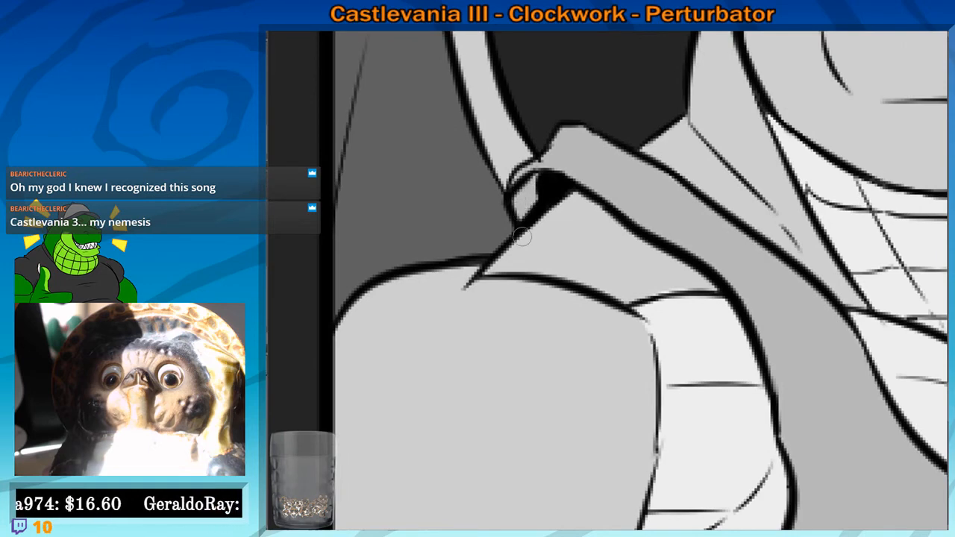
{"action": "scroll", "coordinate": [522, 237], "scroll_direction": "down", "scroll_amount": 6}
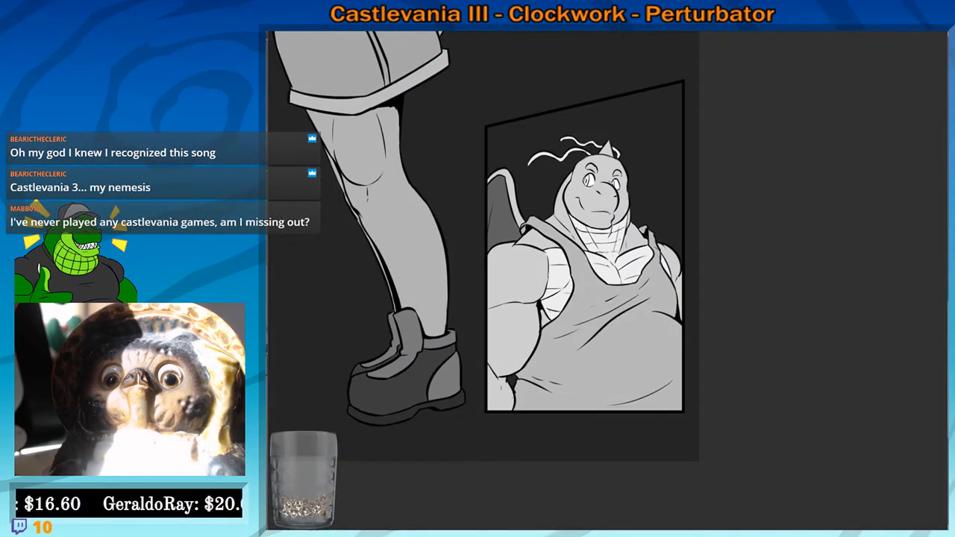
Fill the small tooth of the smiling, closed-eyed dragon in the lower panel with white
{"action": "mouse_move", "coordinate": [270, 295]}
{"action": "left_mouse_down"}
{"action": "mouse_move", "coordinate": [538, 259]}
{"action": "mouse_move", "coordinate": [671, 286]}
{"action": "left_mouse_up"}
{"action": "left_click_drag", "start_coordinate": [530, 247], "coordinate": [590, 289]}
{"action": "left_click_drag", "start_coordinate": [548, 376], "coordinate": [578, 214]}
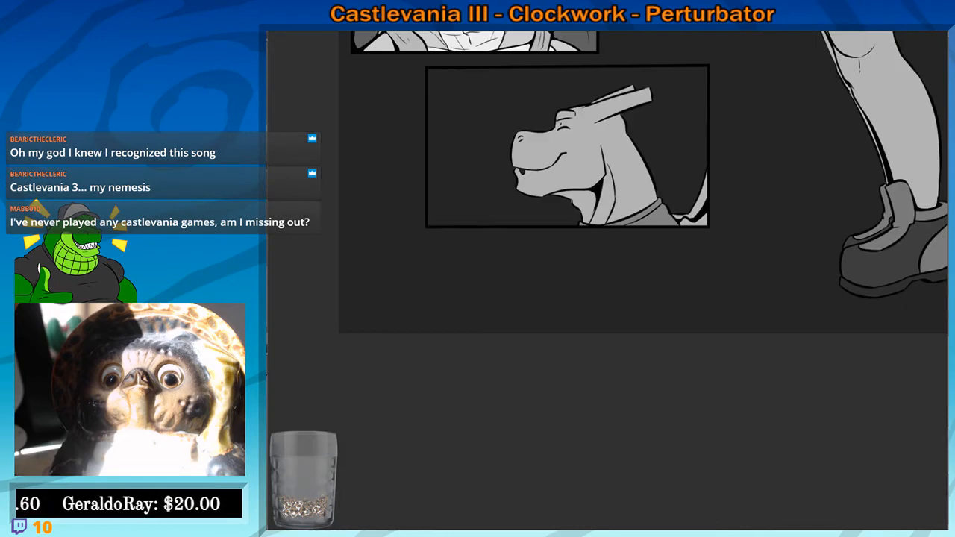
{"action": "scroll", "coordinate": [555, 91], "scroll_direction": "up", "scroll_amount": 5}
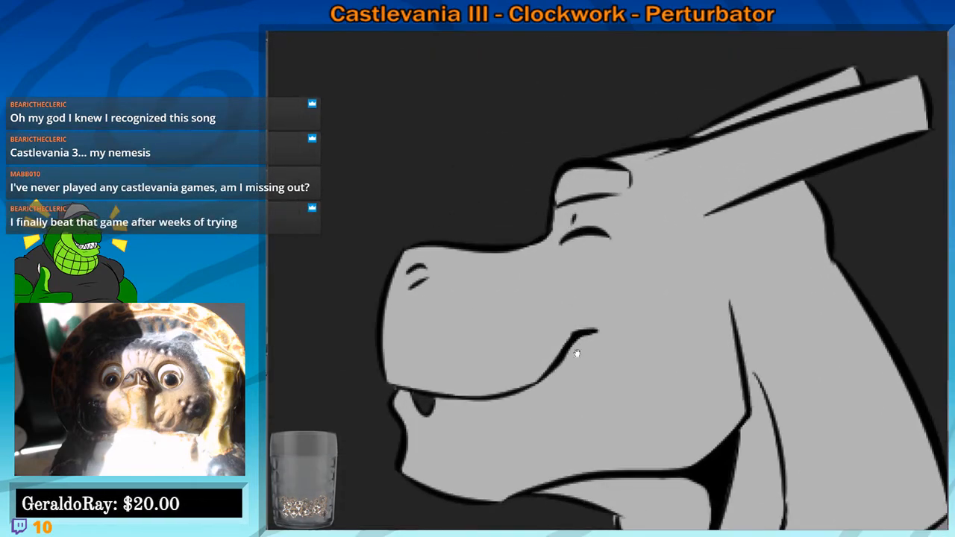
{"action": "scroll", "coordinate": [575, 351], "scroll_direction": "up", "scroll_amount": 2}
{"action": "left_click_drag", "start_coordinate": [535, 320], "coordinate": [505, 233]}
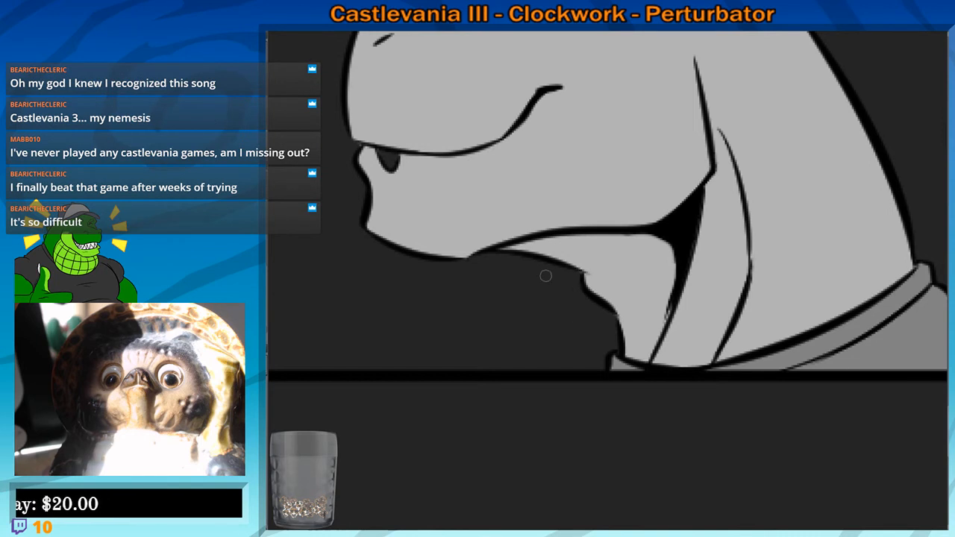
{"action": "left_click_drag", "start_coordinate": [545, 277], "coordinate": [563, 328]}
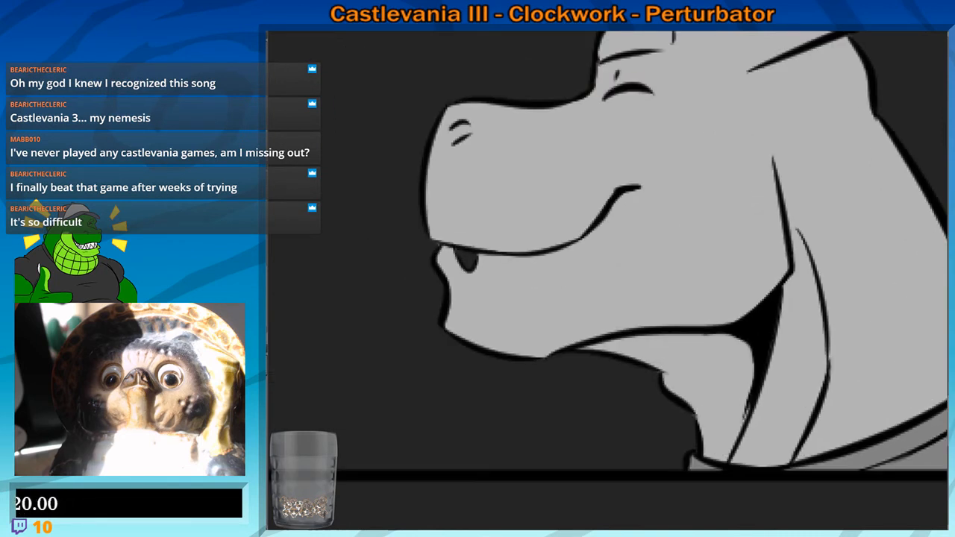
{"action": "left_click_drag", "start_coordinate": [510, 285], "coordinate": [565, 291]}
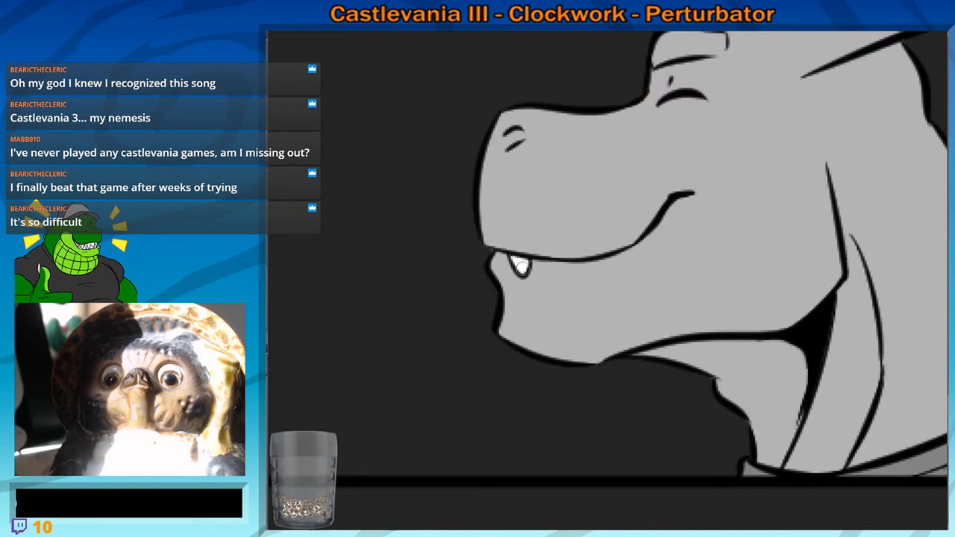
{"action": "left_click_drag", "start_coordinate": [522, 267], "coordinate": [527, 379]}
{"action": "scroll", "coordinate": [527, 379], "scroll_direction": "down", "scroll_amount": 8}
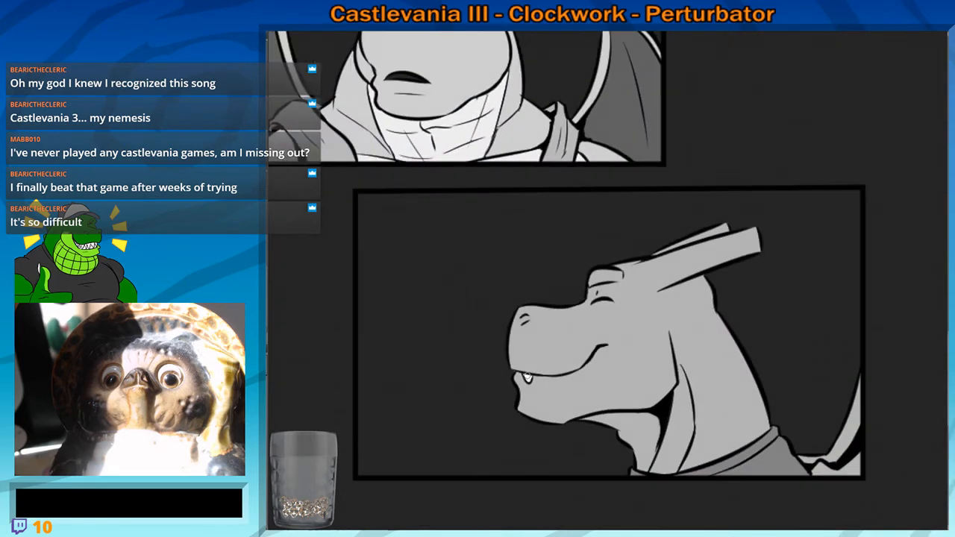
{"action": "left_click_drag", "start_coordinate": [565, 193], "coordinate": [512, 169]}
{"action": "scroll", "coordinate": [511, 169], "scroll_direction": "up", "scroll_amount": 1}
{"action": "scroll", "coordinate": [512, 169], "scroll_direction": "up", "scroll_amount": 3}
{"action": "left_click_drag", "start_coordinate": [631, 291], "coordinate": [537, 296]}
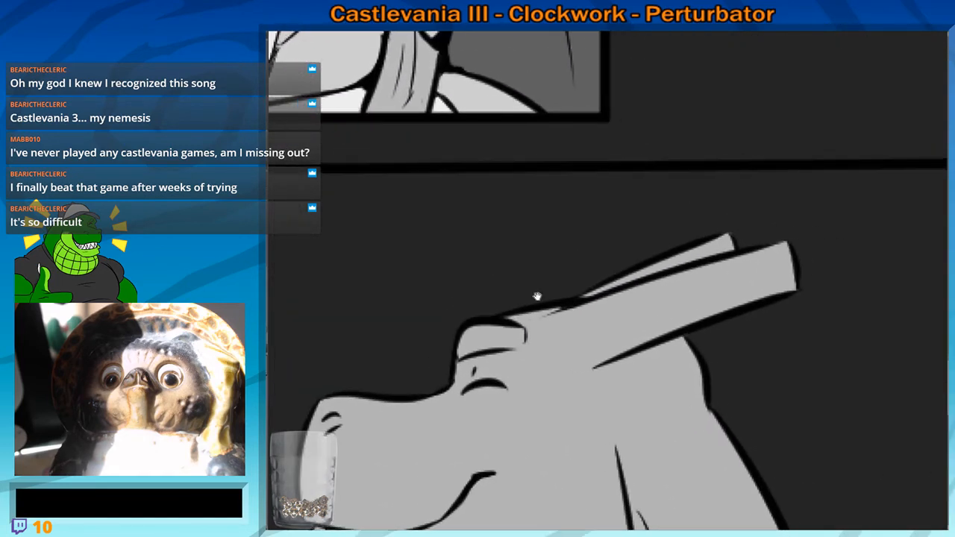
{"action": "scroll", "coordinate": [489, 263], "scroll_direction": "up", "scroll_amount": 2}
{"action": "left_click_drag", "start_coordinate": [584, 345], "coordinate": [582, 335]}
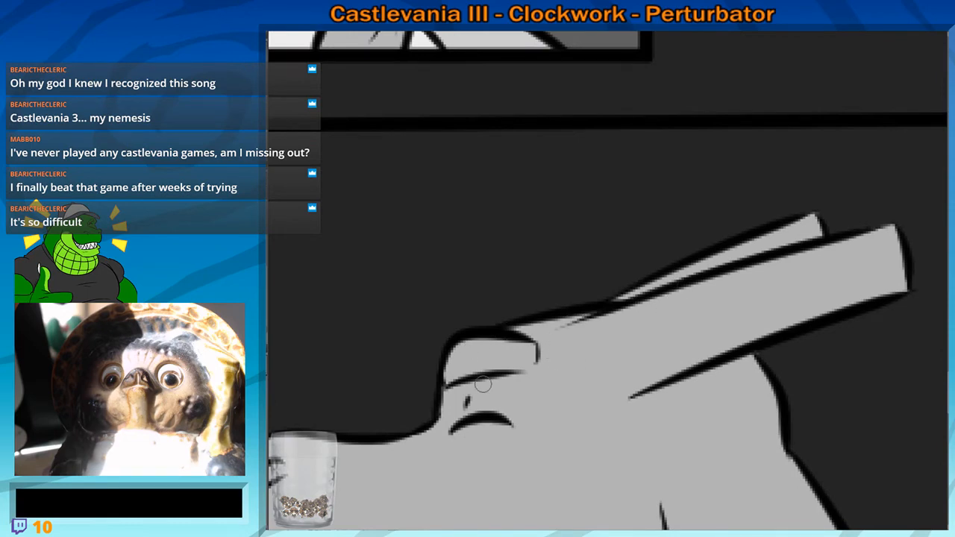
Fill both eyes of the surprised dragon in the slanted panel with white
{"action": "scroll", "coordinate": [483, 384], "scroll_direction": "down", "scroll_amount": 6}
{"action": "left_click_drag", "start_coordinate": [427, 339], "coordinate": [581, 316]}
{"action": "left_click_drag", "start_coordinate": [499, 253], "coordinate": [521, 364]}
{"action": "scroll", "coordinate": [520, 364], "scroll_direction": "up", "scroll_amount": 3}
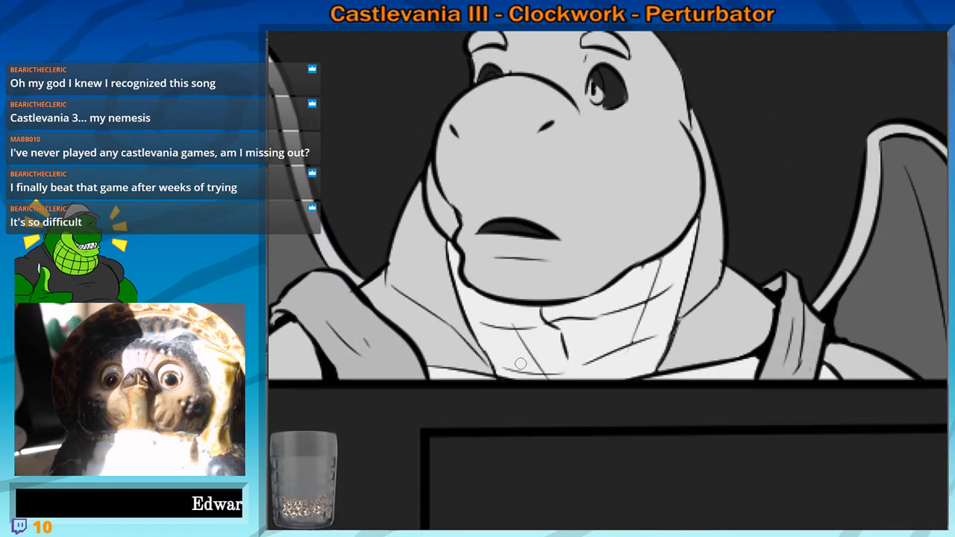
{"action": "left_click_drag", "start_coordinate": [574, 292], "coordinate": [571, 442]}
{"action": "scroll", "coordinate": [572, 442], "scroll_direction": "up", "scroll_amount": 2}
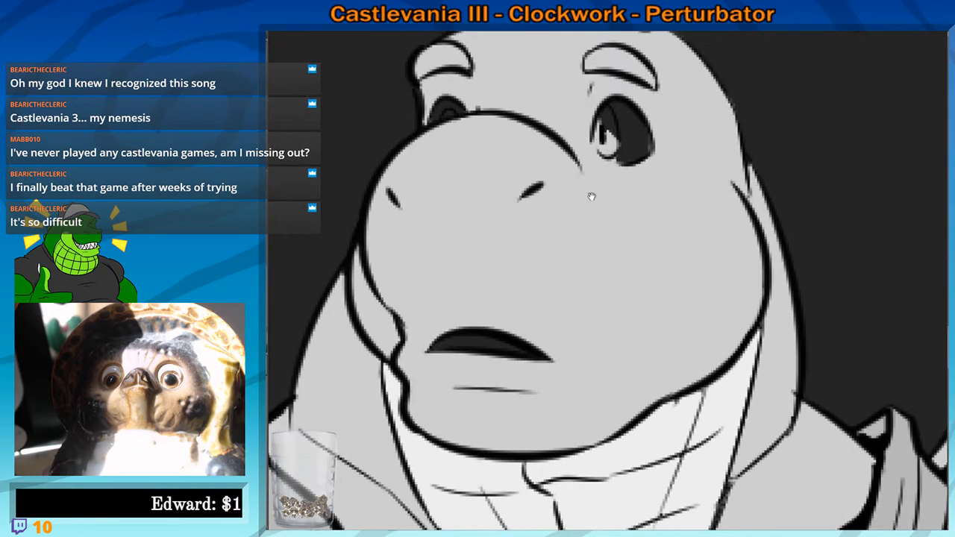
{"action": "mouse_move", "coordinate": [602, 137]}
{"action": "left_mouse_down"}
{"action": "mouse_move", "coordinate": [536, 231]}
{"action": "mouse_move", "coordinate": [556, 217]}
{"action": "mouse_move", "coordinate": [566, 250]}
{"action": "mouse_move", "coordinate": [575, 250]}
{"action": "mouse_move", "coordinate": [560, 214]}
{"action": "left_mouse_up"}
{"action": "left_click_drag", "start_coordinate": [430, 268], "coordinate": [524, 301]}
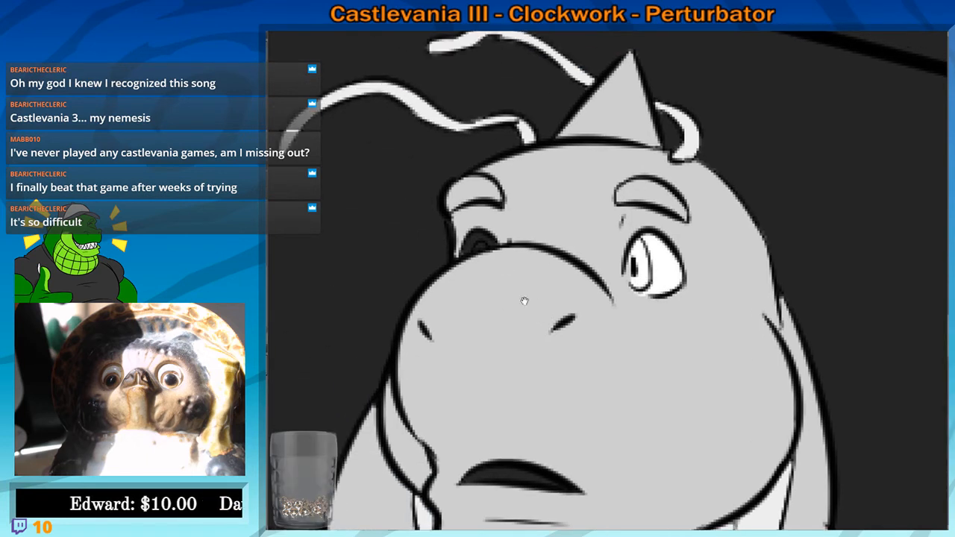
{"action": "left_click_drag", "start_coordinate": [463, 253], "coordinate": [491, 243]}
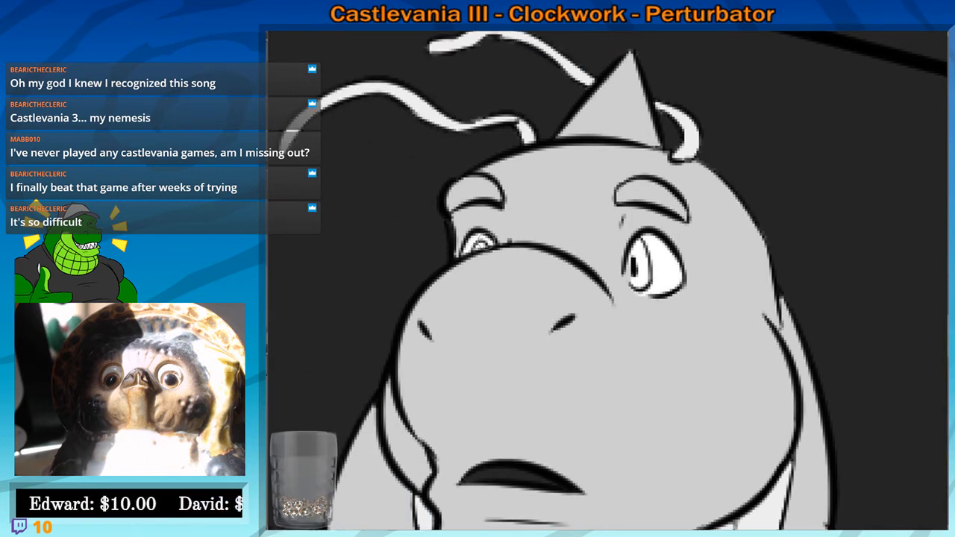
Fill the surprised dragon's open mouth with mid-grey, using the tongue shade from the other comic page
{"action": "left_click_drag", "start_coordinate": [500, 291], "coordinate": [439, 248]}
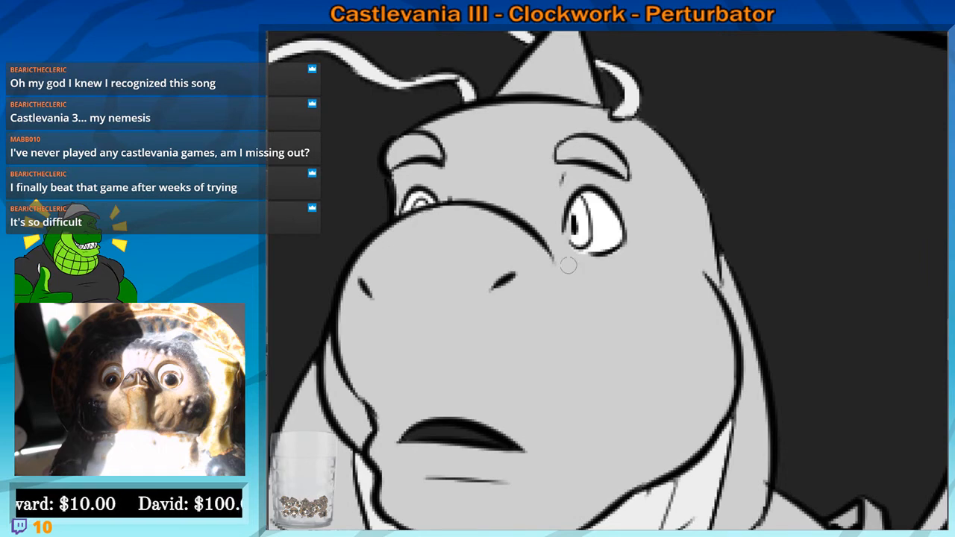
{"action": "left_click_drag", "start_coordinate": [534, 393], "coordinate": [558, 211]}
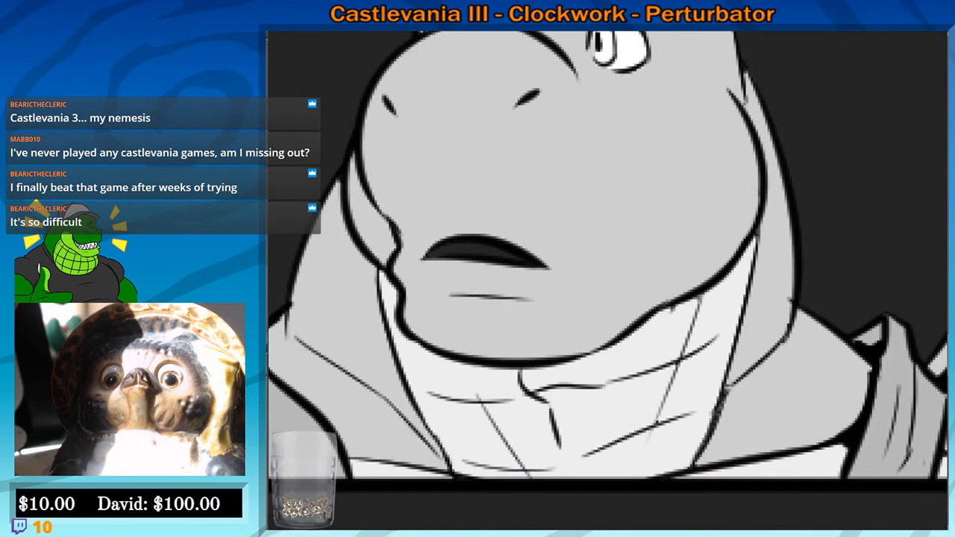
{"action": "left_click", "coordinate": [338, 31]}
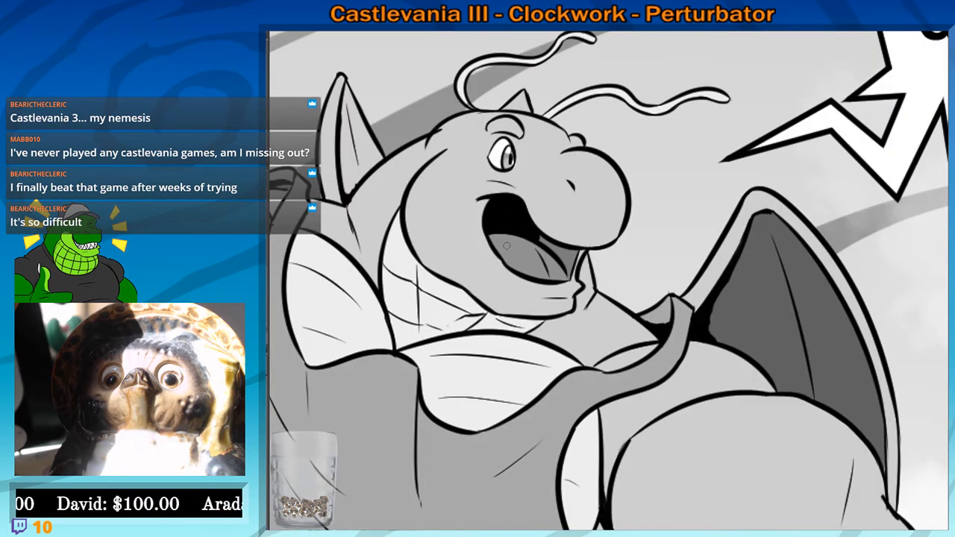
{"action": "left_click", "coordinate": [313, 31]}
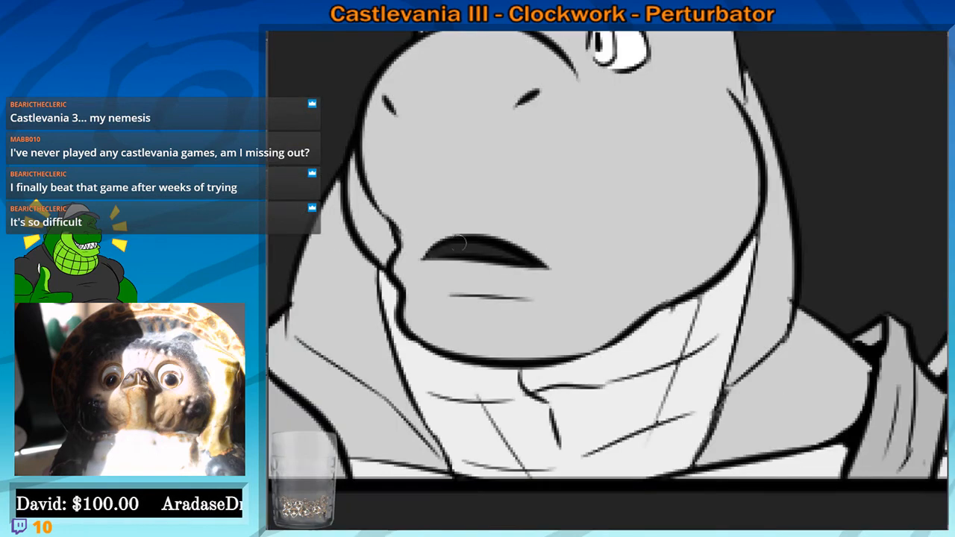
{"action": "left_click_drag", "start_coordinate": [439, 253], "coordinate": [529, 261]}
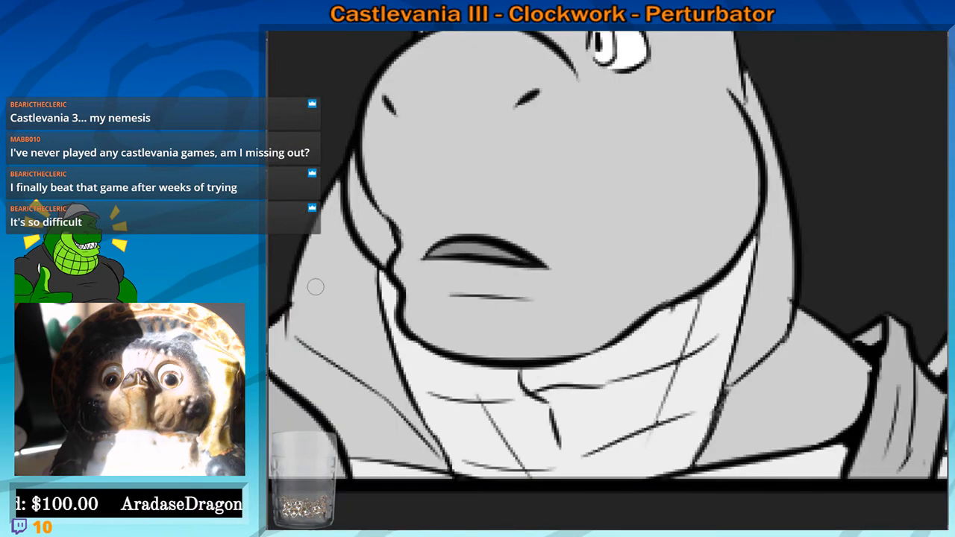
Fill the tongue of the large open-mouthed dragon in profile with mid-grey
{"action": "scroll", "coordinate": [316, 287], "scroll_direction": "down", "scroll_amount": 6}
{"action": "mouse_move", "coordinate": [881, 216]}
{"action": "left_mouse_down"}
{"action": "mouse_move", "coordinate": [521, 355]}
{"action": "mouse_move", "coordinate": [476, 477]}
{"action": "left_mouse_up"}
{"action": "left_click_drag", "start_coordinate": [581, 63], "coordinate": [522, 405]}
{"action": "scroll", "coordinate": [499, 388], "scroll_direction": "up", "scroll_amount": 5}
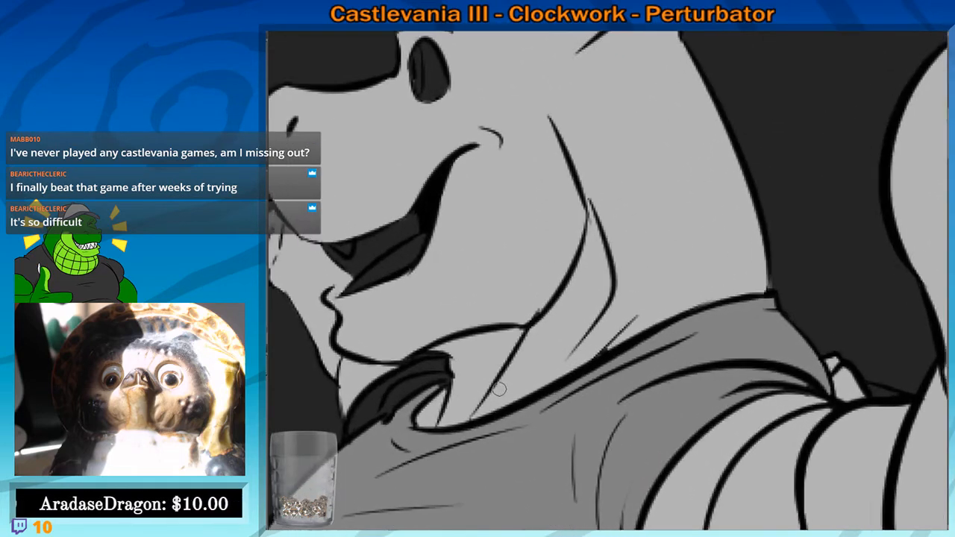
{"action": "scroll", "coordinate": [499, 389], "scroll_direction": "up", "scroll_amount": 1}
{"action": "left_click_drag", "start_coordinate": [443, 328], "coordinate": [656, 329]}
{"action": "scroll", "coordinate": [657, 329], "scroll_direction": "up", "scroll_amount": 2}
{"action": "mouse_move", "coordinate": [560, 315]}
{"action": "left_mouse_down"}
{"action": "mouse_move", "coordinate": [593, 366]}
{"action": "mouse_move", "coordinate": [589, 379]}
{"action": "left_mouse_up"}
{"action": "left_click_drag", "start_coordinate": [500, 324], "coordinate": [624, 243]}
{"action": "mouse_move", "coordinate": [552, 289]}
{"action": "left_mouse_down"}
{"action": "mouse_move", "coordinate": [628, 240]}
{"action": "mouse_move", "coordinate": [560, 299]}
{"action": "mouse_move", "coordinate": [515, 322]}
{"action": "mouse_move", "coordinate": [617, 257]}
{"action": "mouse_move", "coordinate": [514, 321]}
{"action": "mouse_move", "coordinate": [548, 312]}
{"action": "left_mouse_up"}
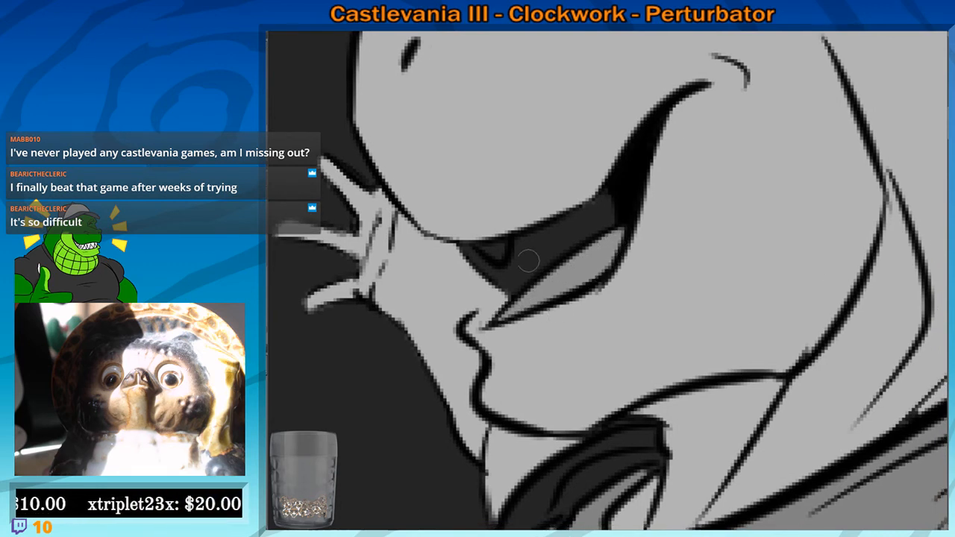
Ink the missing lower-lip line along the profile dragon's tongue and fill the small tooth with white
{"action": "left_click_drag", "start_coordinate": [471, 318], "coordinate": [523, 282]}
{"action": "key", "text": "ctrl+z"}
{"action": "left_click_drag", "start_coordinate": [466, 321], "coordinate": [537, 273]}
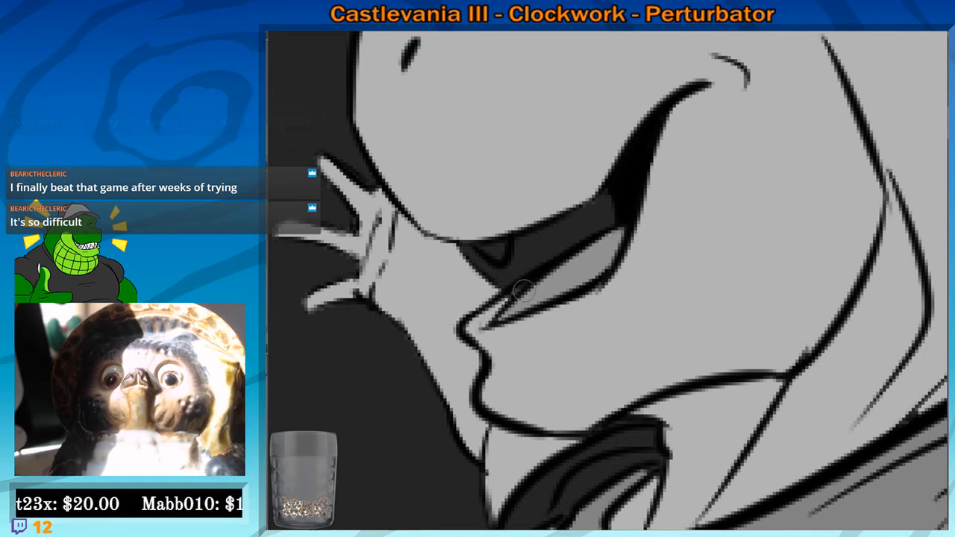
{"action": "left_click_drag", "start_coordinate": [479, 323], "coordinate": [473, 322]}
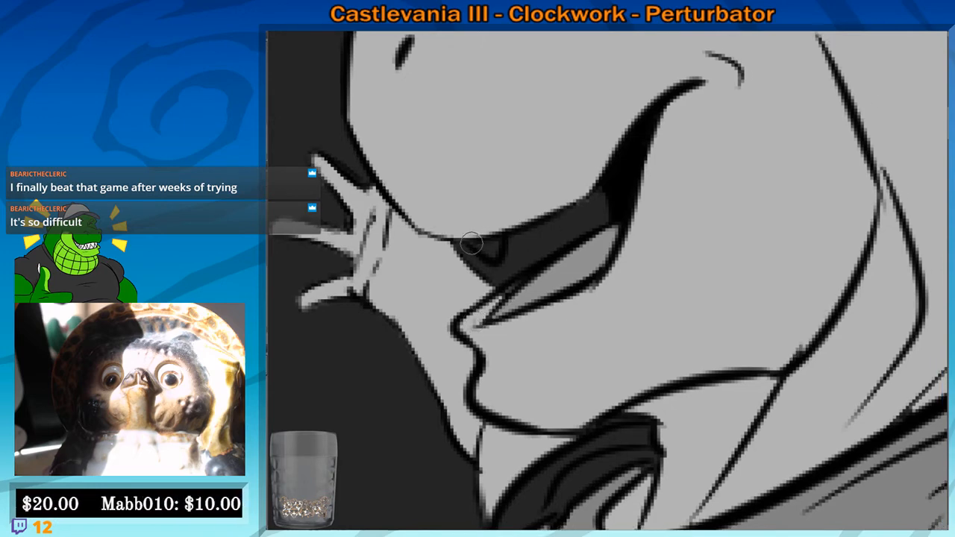
{"action": "left_click_drag", "start_coordinate": [475, 245], "coordinate": [493, 252]}
Fill the dark folds of the shirt collar beneath the profile dragon's chin with the shirt's grey
{"action": "left_click_drag", "start_coordinate": [494, 405], "coordinate": [455, 174]}
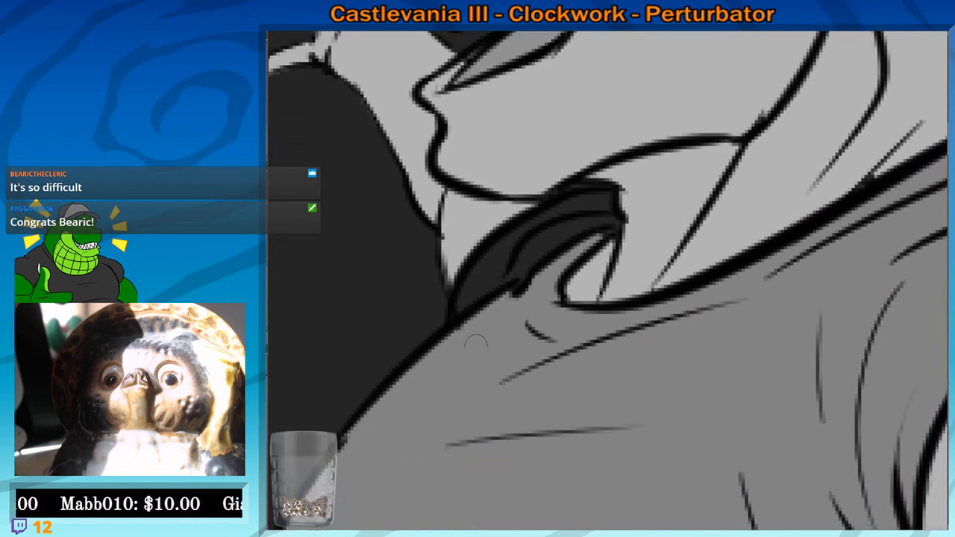
{"action": "mouse_move", "coordinate": [466, 301]}
{"action": "left_mouse_down"}
{"action": "mouse_move", "coordinate": [491, 260]}
{"action": "mouse_move", "coordinate": [559, 214]}
{"action": "mouse_move", "coordinate": [608, 203]}
{"action": "mouse_move", "coordinate": [498, 287]}
{"action": "mouse_move", "coordinate": [552, 226]}
{"action": "left_mouse_up"}
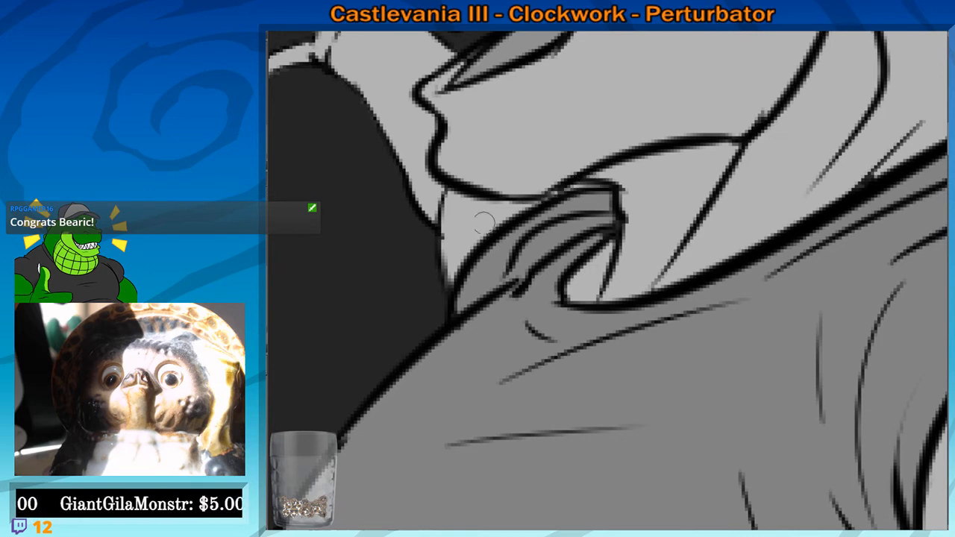
{"action": "left_click_drag", "start_coordinate": [477, 234], "coordinate": [561, 344]}
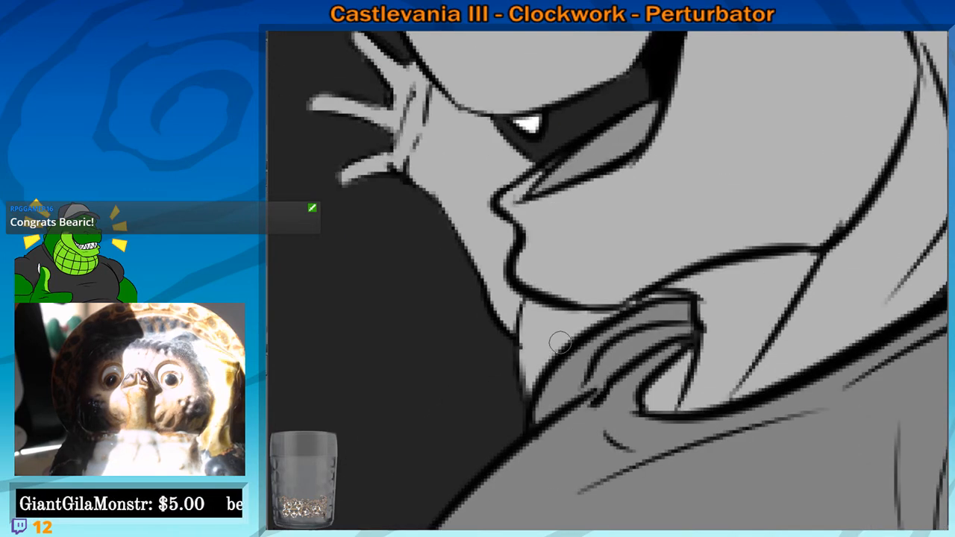
Fill the small gap where the sleeve meets the profile dragon's arm near the armpit with the shirt's grey
{"action": "scroll", "coordinate": [560, 344], "scroll_direction": "down", "scroll_amount": 2}
{"action": "left_click_drag", "start_coordinate": [413, 213], "coordinate": [579, 301]}
{"action": "scroll", "coordinate": [547, 272], "scroll_direction": "up", "scroll_amount": 2}
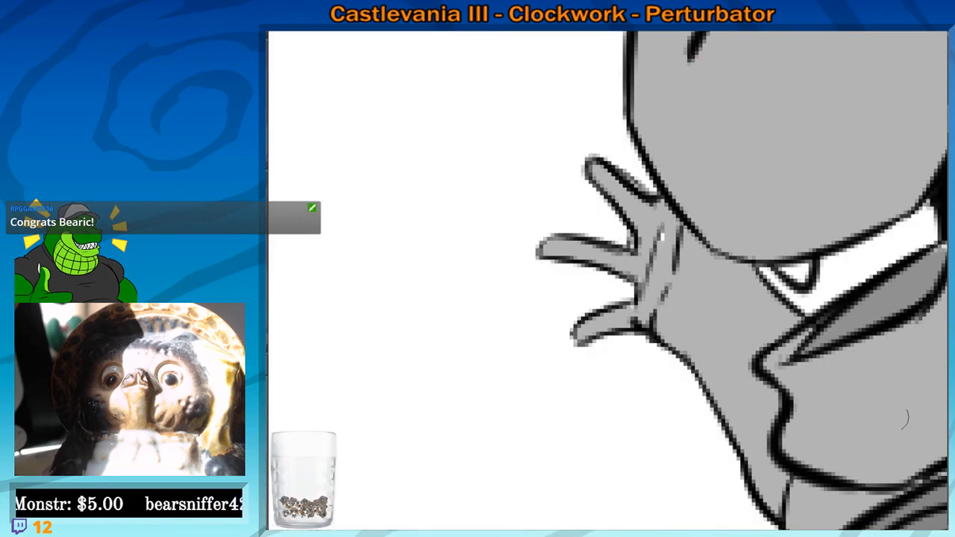
{"action": "left_click_drag", "start_coordinate": [640, 378], "coordinate": [572, 381]}
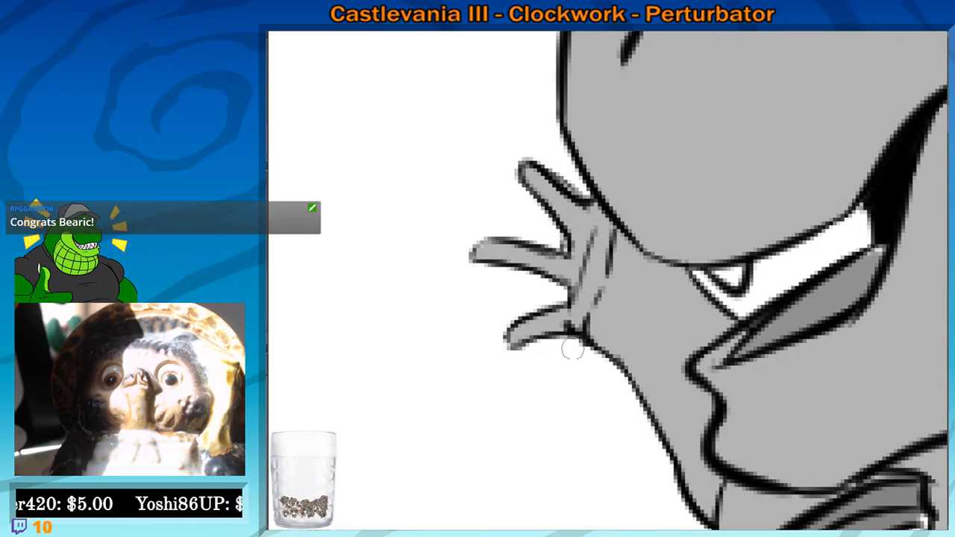
{"action": "scroll", "coordinate": [445, 83], "scroll_direction": "down", "scroll_amount": 1}
{"action": "scroll", "coordinate": [445, 83], "scroll_direction": "down", "scroll_amount": 2}
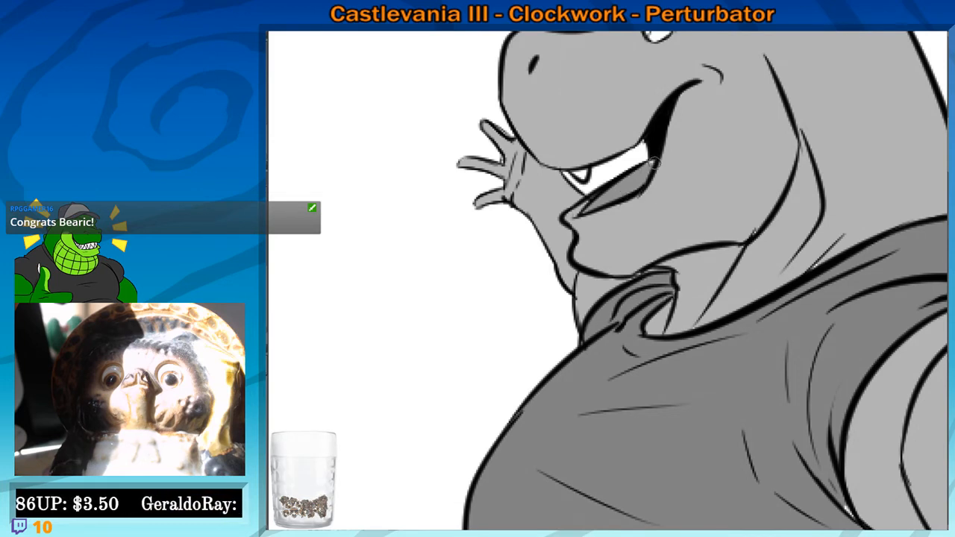
{"action": "left_click_drag", "start_coordinate": [722, 209], "coordinate": [670, 192]}
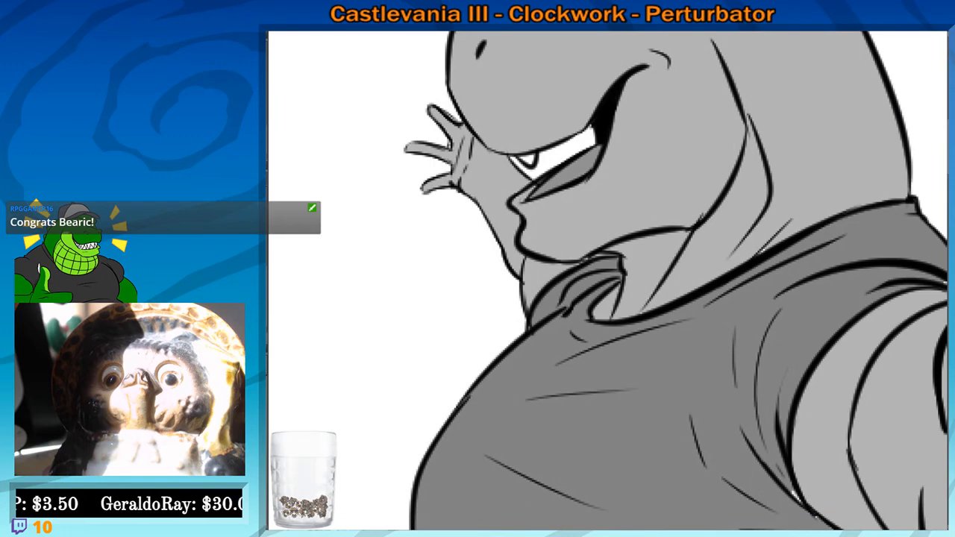
{"action": "left_click_drag", "start_coordinate": [646, 304], "coordinate": [610, 324]}
{"action": "left_click_drag", "start_coordinate": [711, 309], "coordinate": [736, 355]}
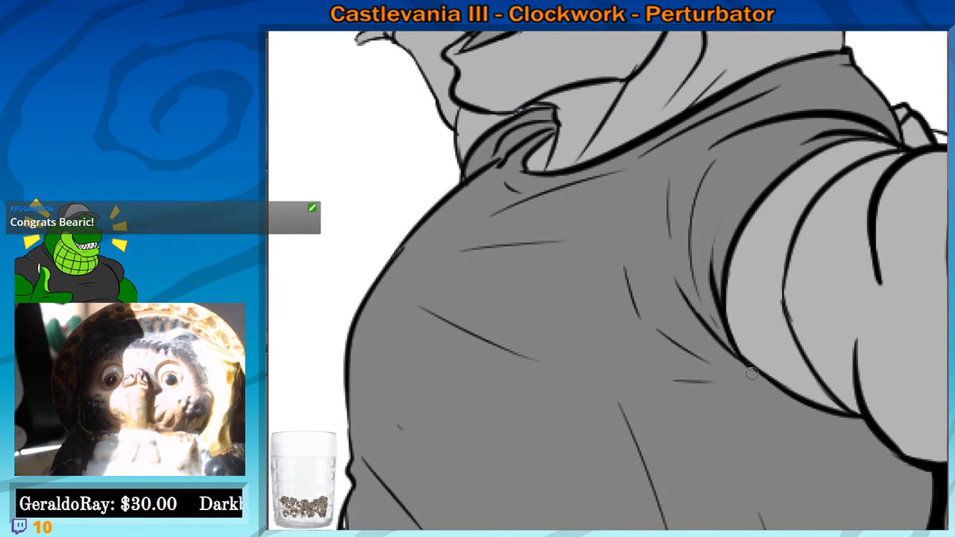
Check the large dragon's outstretched arm, hand, head, shirt and shorts for areas missed by the flat fills
{"action": "left_click_drag", "start_coordinate": [770, 318], "coordinate": [617, 379]}
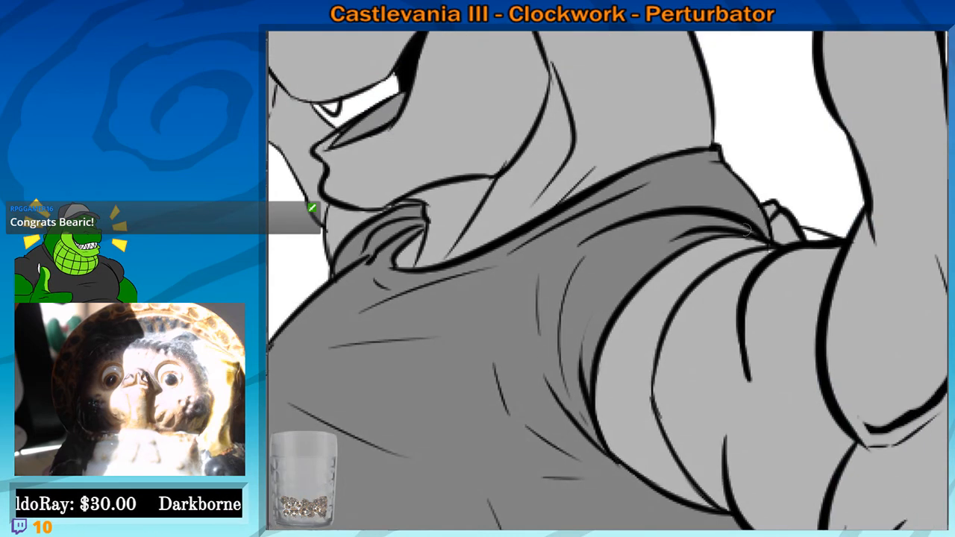
{"action": "left_click_drag", "start_coordinate": [747, 230], "coordinate": [678, 324]}
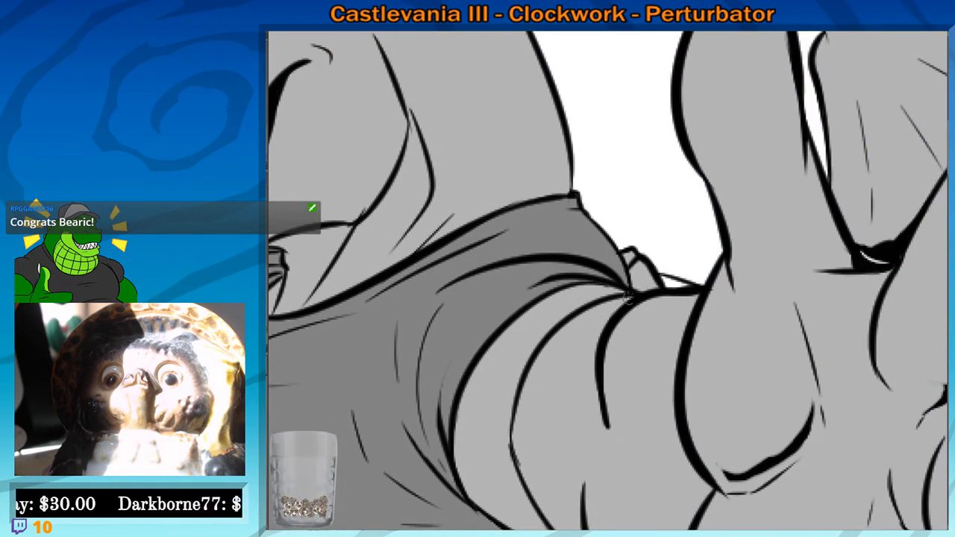
{"action": "mouse_move", "coordinate": [645, 282]}
{"action": "left_mouse_down"}
{"action": "mouse_move", "coordinate": [678, 287]}
{"action": "mouse_move", "coordinate": [647, 248]}
{"action": "left_mouse_up"}
{"action": "left_click_drag", "start_coordinate": [566, 354], "coordinate": [580, 159]}
{"action": "scroll", "coordinate": [580, 160], "scroll_direction": "down", "scroll_amount": 2}
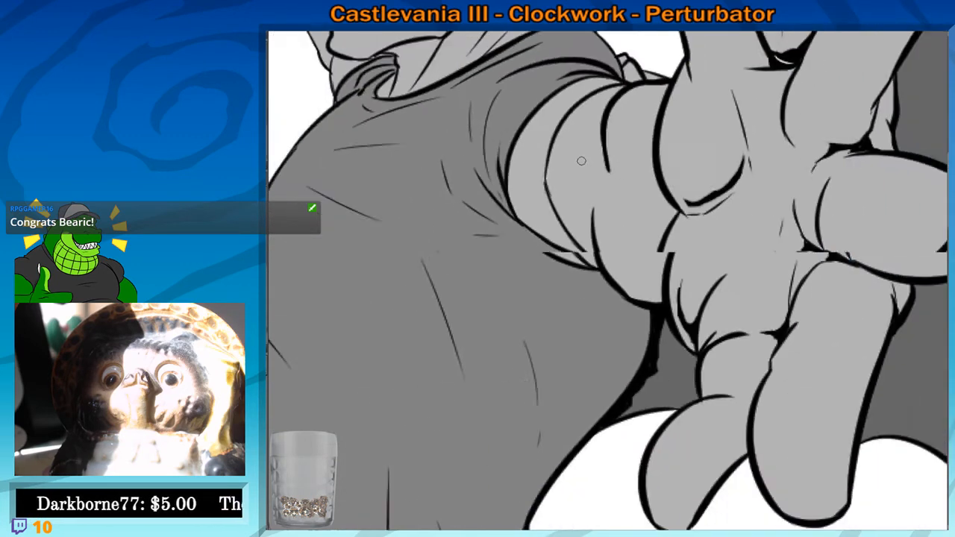
{"action": "left_click_drag", "start_coordinate": [722, 120], "coordinate": [509, 321]}
{"action": "left_click_drag", "start_coordinate": [430, 407], "coordinate": [692, 269]}
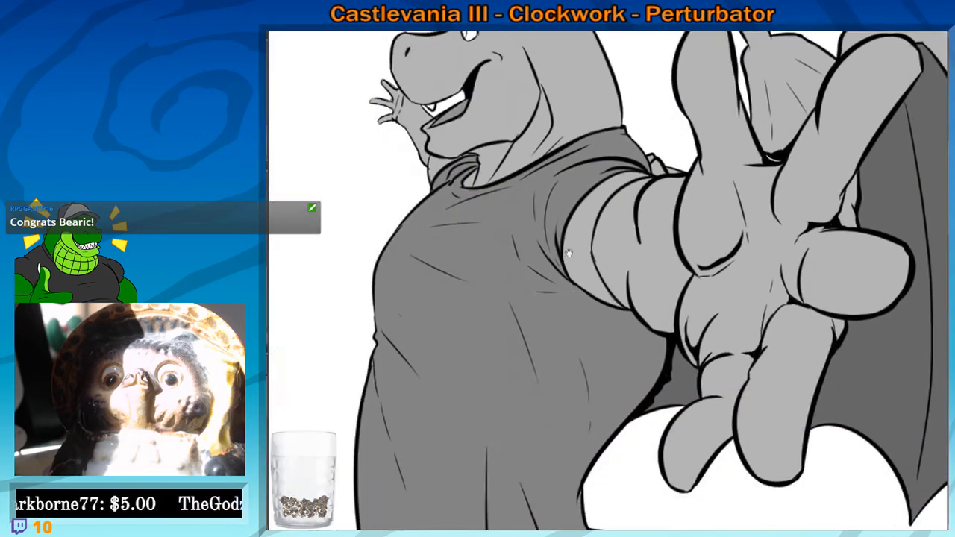
{"action": "left_click_drag", "start_coordinate": [570, 254], "coordinate": [577, 419]}
{"action": "left_click_drag", "start_coordinate": [532, 265], "coordinate": [549, 334]}
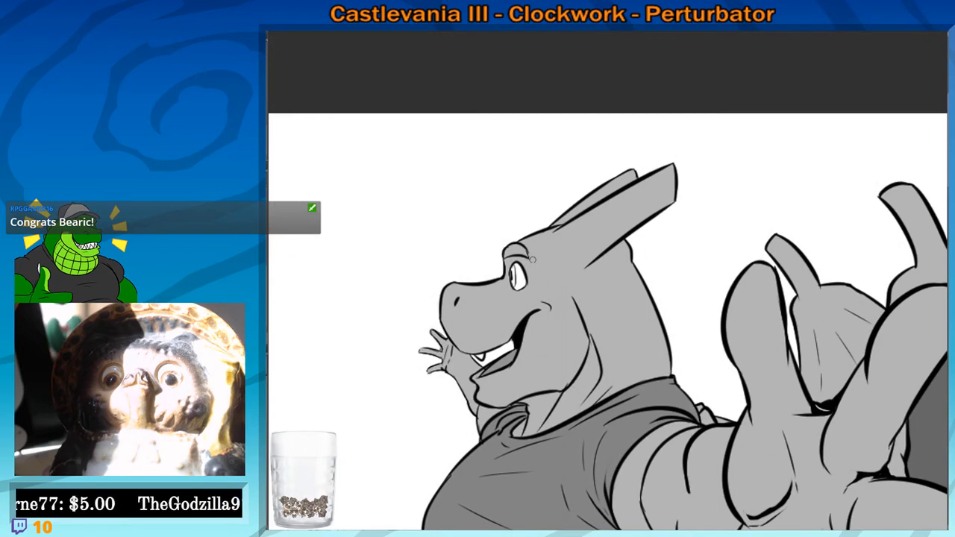
{"action": "left_click_drag", "start_coordinate": [551, 370], "coordinate": [546, 117]}
{"action": "scroll", "coordinate": [546, 117], "scroll_direction": "down", "scroll_amount": 2}
{"action": "left_click_drag", "start_coordinate": [532, 447], "coordinate": [529, 347]}
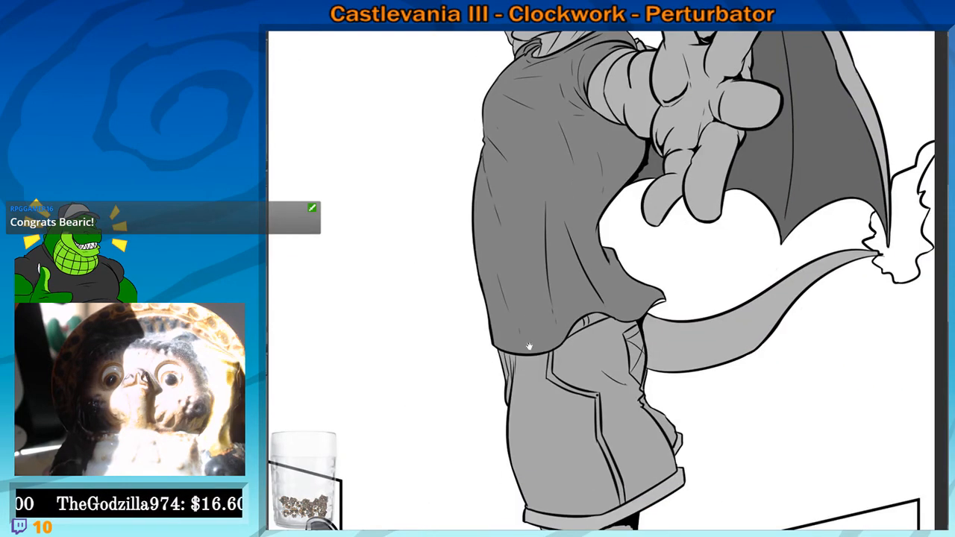
{"action": "left_click_drag", "start_coordinate": [516, 382], "coordinate": [498, 300]}
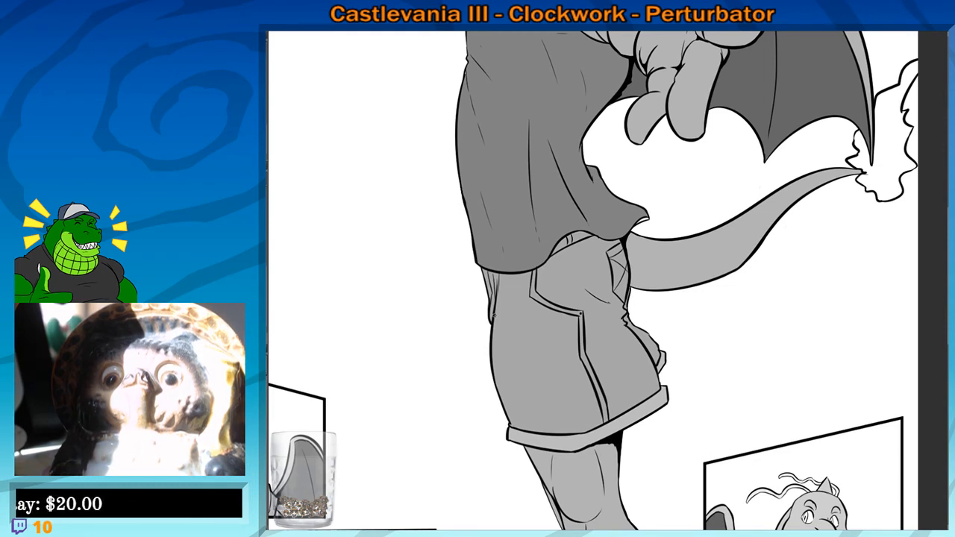
Fill the white underside of the shirt's flared back hem above the tail with dark grey
{"action": "left_click_drag", "start_coordinate": [616, 250], "coordinate": [680, 515]}
{"action": "scroll", "coordinate": [579, 226], "scroll_direction": "up", "scroll_amount": 4}
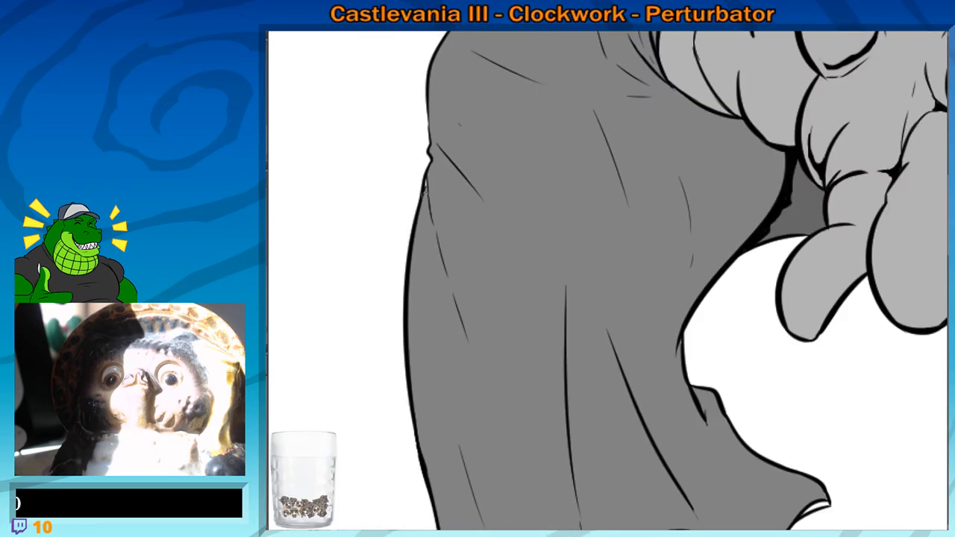
{"action": "left_click_drag", "start_coordinate": [707, 410], "coordinate": [475, 195]}
{"action": "scroll", "coordinate": [475, 195], "scroll_direction": "up", "scroll_amount": 3}
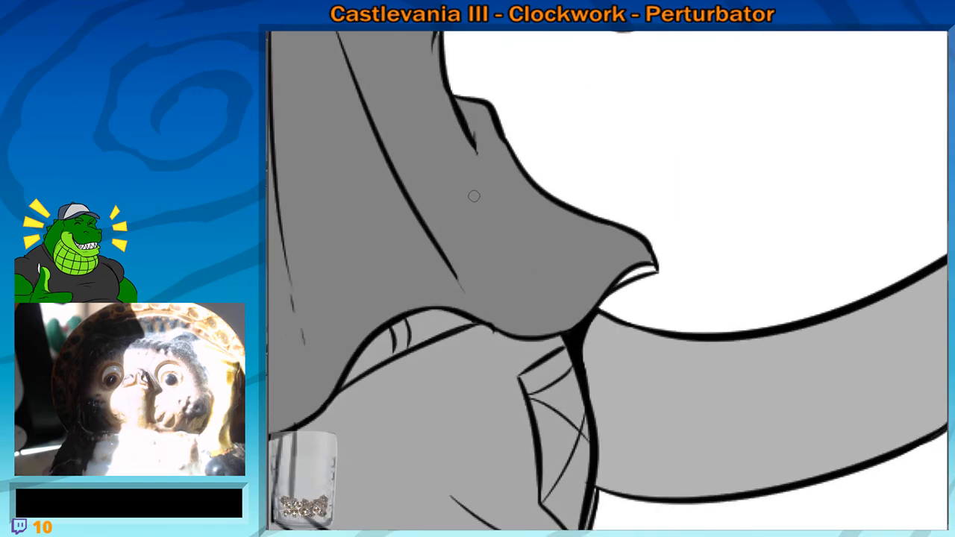
{"action": "left_click_drag", "start_coordinate": [692, 278], "coordinate": [610, 227]}
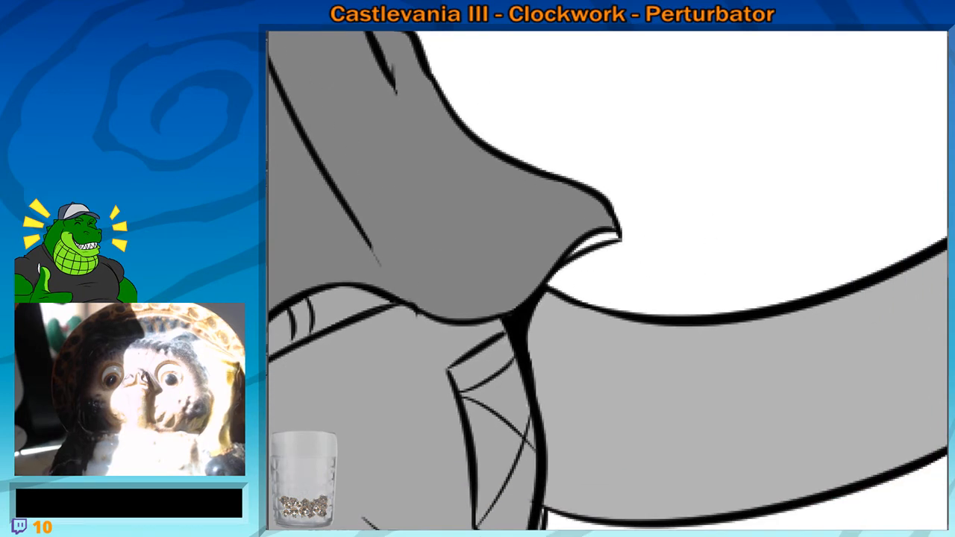
{"action": "mouse_move", "coordinate": [564, 265]}
{"action": "left_mouse_down"}
{"action": "mouse_move", "coordinate": [590, 240]}
{"action": "mouse_move", "coordinate": [618, 236]}
{"action": "left_mouse_up"}
{"action": "scroll", "coordinate": [512, 179], "scroll_direction": "down", "scroll_amount": 3}
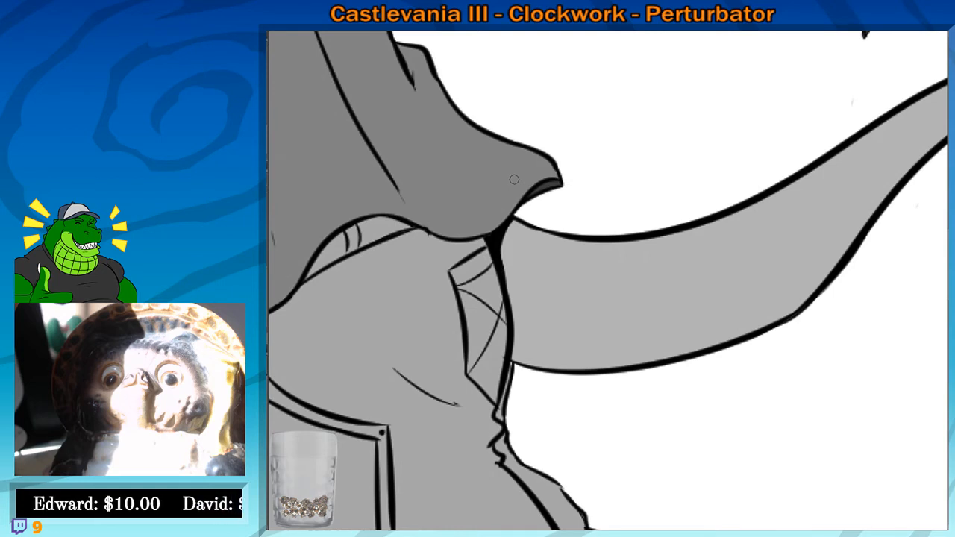
Paint a light-grey line along the tail's length to mark the upper edge of its belly stripe
{"action": "left_click_drag", "start_coordinate": [524, 332], "coordinate": [491, 325]}
{"action": "left_click_drag", "start_coordinate": [529, 391], "coordinate": [634, 255]}
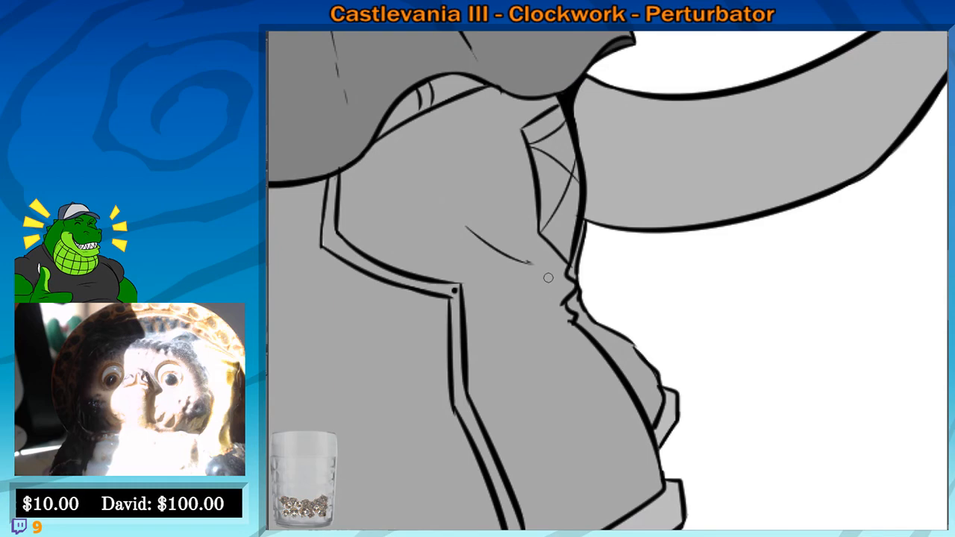
{"action": "scroll", "coordinate": [548, 278], "scroll_direction": "down", "scroll_amount": 3}
{"action": "left_click_drag", "start_coordinate": [525, 244], "coordinate": [500, 220]}
{"action": "scroll", "coordinate": [500, 220], "scroll_direction": "up", "scroll_amount": 1}
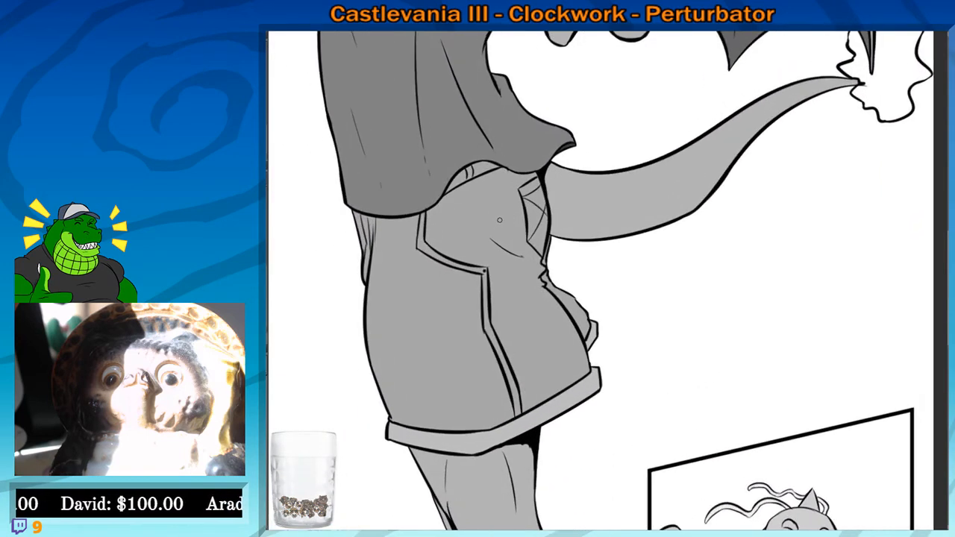
{"action": "scroll", "coordinate": [499, 220], "scroll_direction": "up", "scroll_amount": 2}
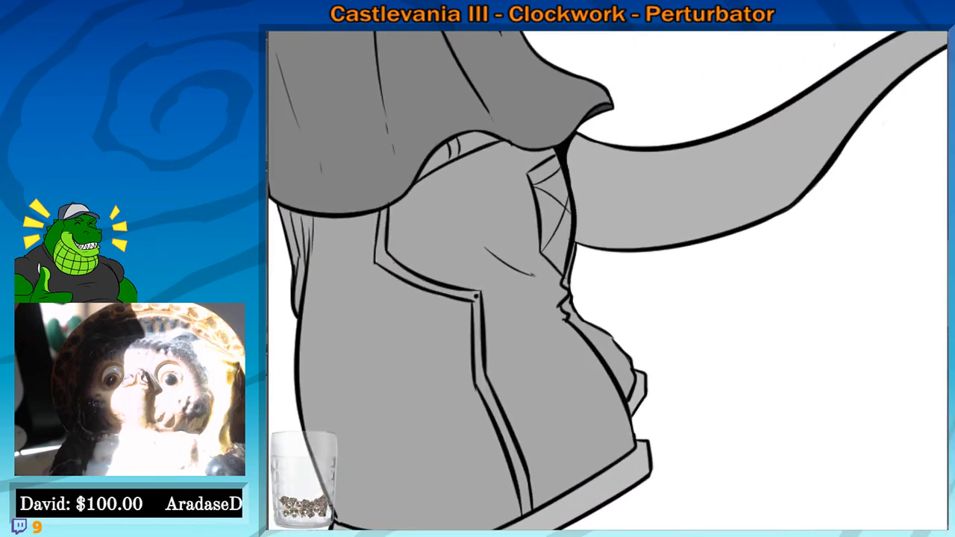
{"action": "left_click_drag", "start_coordinate": [740, 277], "coordinate": [699, 273]}
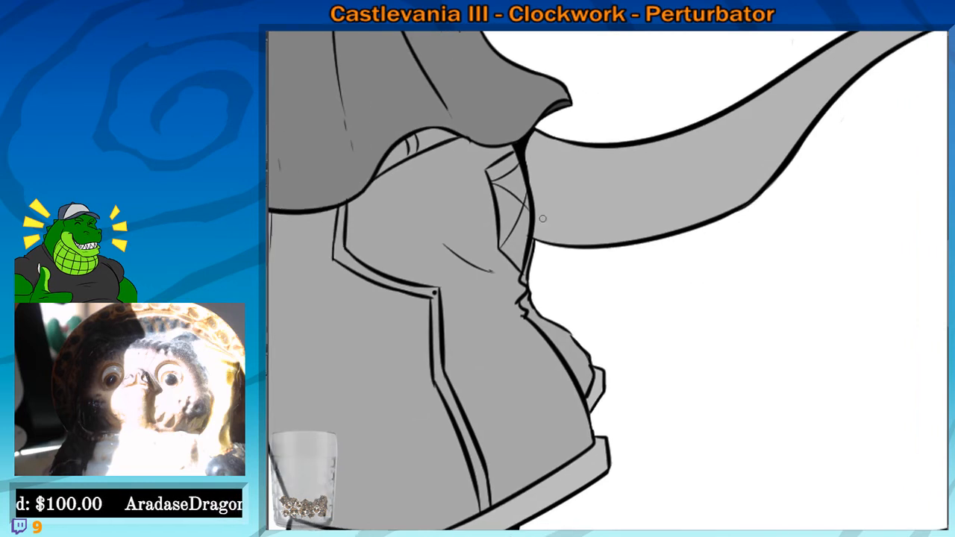
{"action": "mouse_move", "coordinate": [532, 202]}
{"action": "left_mouse_down"}
{"action": "mouse_move", "coordinate": [551, 210]}
{"action": "mouse_move", "coordinate": [737, 186]}
{"action": "mouse_move", "coordinate": [774, 141]}
{"action": "left_mouse_up"}
{"action": "mouse_move", "coordinate": [790, 137]}
{"action": "left_mouse_down"}
{"action": "mouse_move", "coordinate": [689, 224]}
{"action": "mouse_move", "coordinate": [774, 149]}
{"action": "left_mouse_up"}
{"action": "mouse_move", "coordinate": [499, 269]}
{"action": "left_mouse_down"}
{"action": "mouse_move", "coordinate": [529, 273]}
{"action": "mouse_move", "coordinate": [566, 208]}
{"action": "left_mouse_up"}
{"action": "left_click_drag", "start_coordinate": [653, 194], "coordinate": [591, 248]}
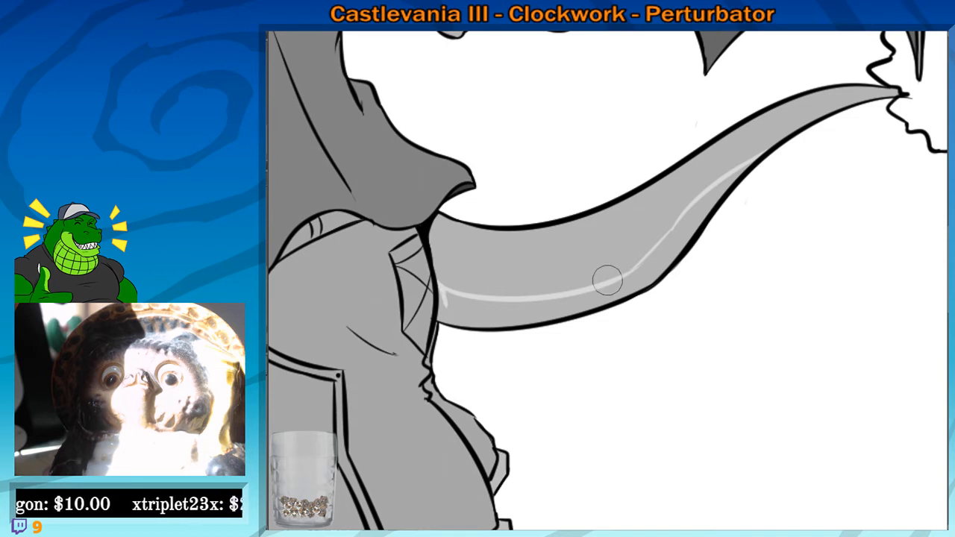
Fill the tail's underside below the line with light grey and smooth the stripe's upper edge
{"action": "left_click_drag", "start_coordinate": [452, 301], "coordinate": [569, 298]}
{"action": "left_click_drag", "start_coordinate": [503, 303], "coordinate": [643, 259]}
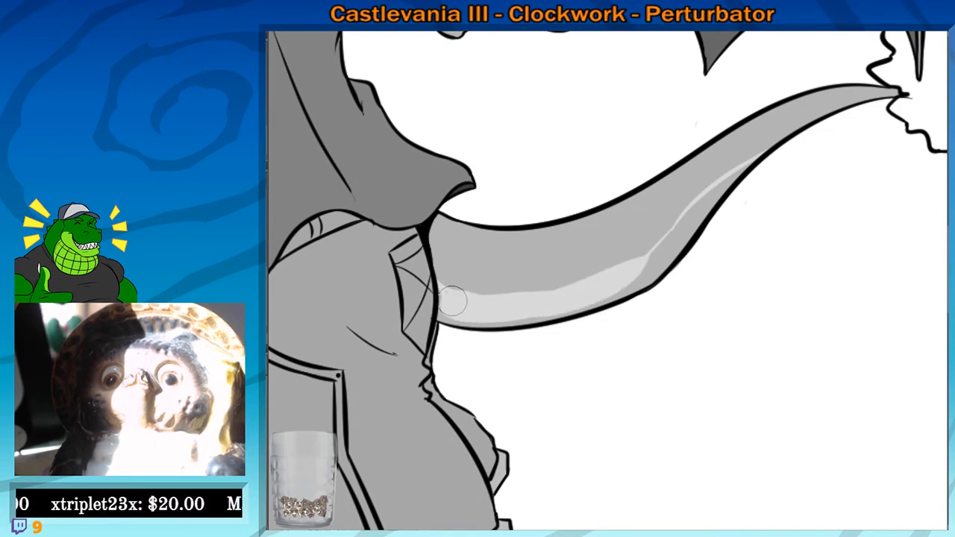
{"action": "left_click_drag", "start_coordinate": [452, 310], "coordinate": [714, 199]}
{"action": "left_click_drag", "start_coordinate": [595, 298], "coordinate": [779, 140]}
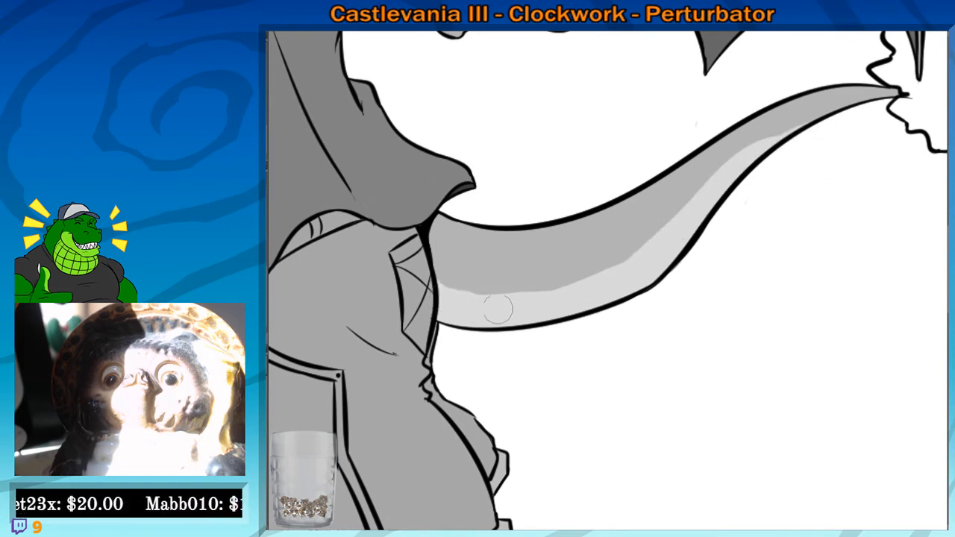
{"action": "mouse_move", "coordinate": [439, 288]}
{"action": "left_mouse_down"}
{"action": "mouse_move", "coordinate": [523, 289]}
{"action": "mouse_move", "coordinate": [657, 209]}
{"action": "left_mouse_up"}
{"action": "left_click_drag", "start_coordinate": [450, 263], "coordinate": [668, 222]}
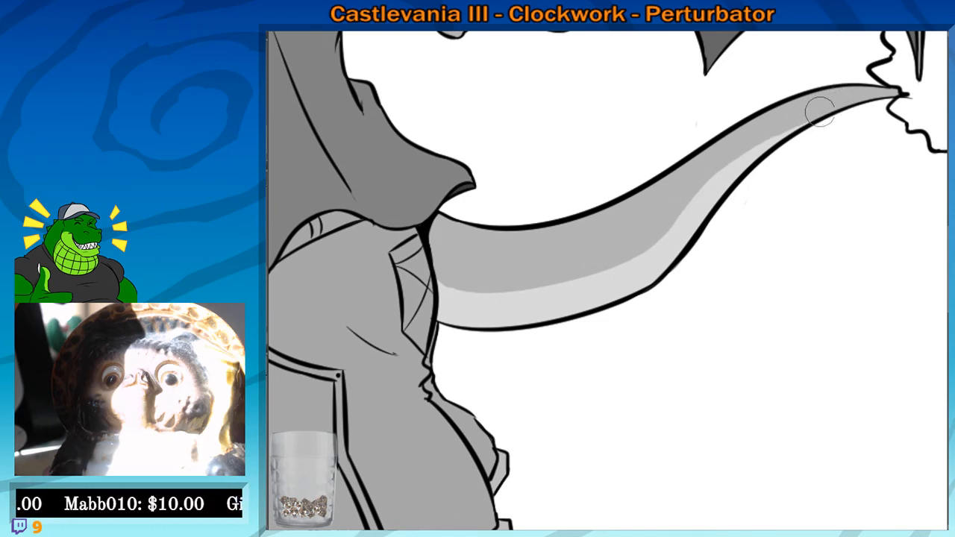
{"action": "scroll", "coordinate": [618, 268], "scroll_direction": "down", "scroll_amount": 6}
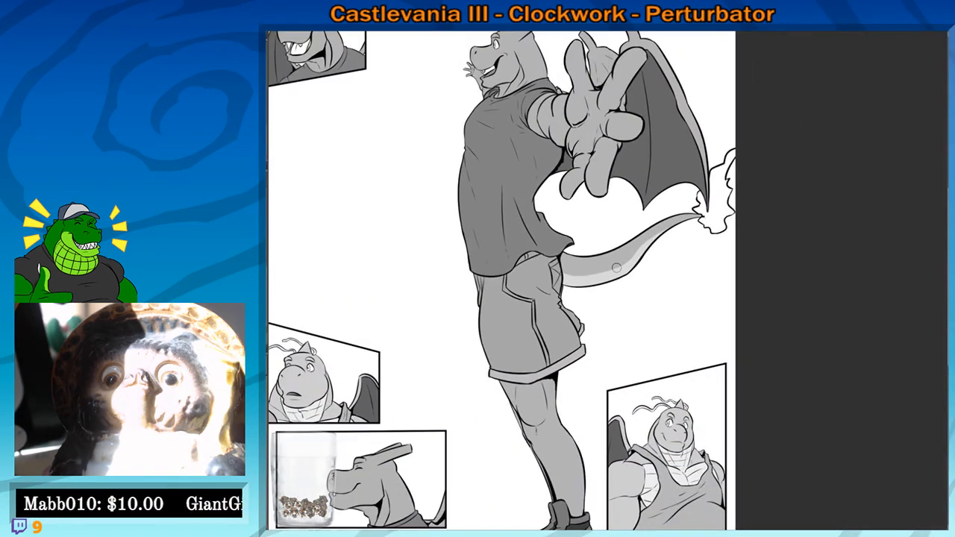
{"action": "scroll", "coordinate": [476, 286], "scroll_direction": "up", "scroll_amount": 1}
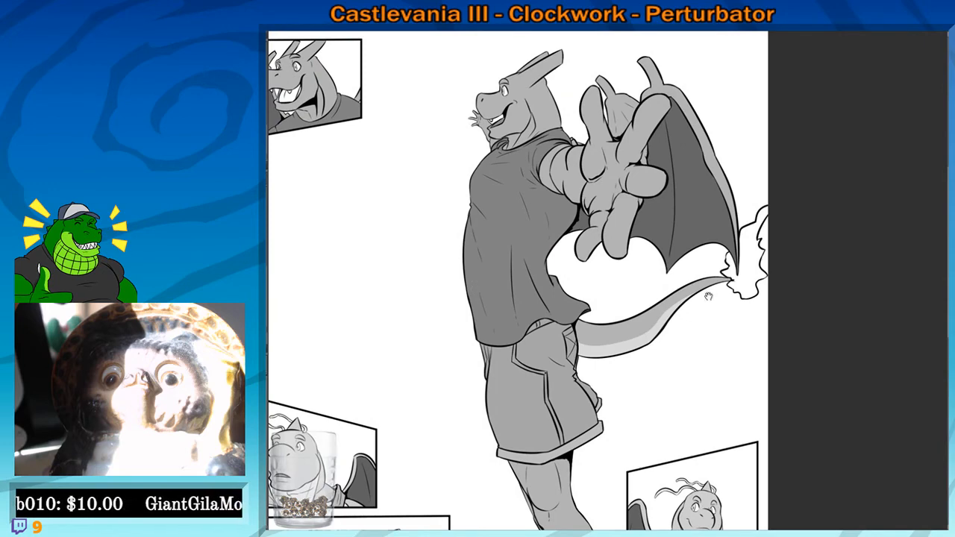
{"action": "left_click_drag", "start_coordinate": [708, 297], "coordinate": [578, 256]}
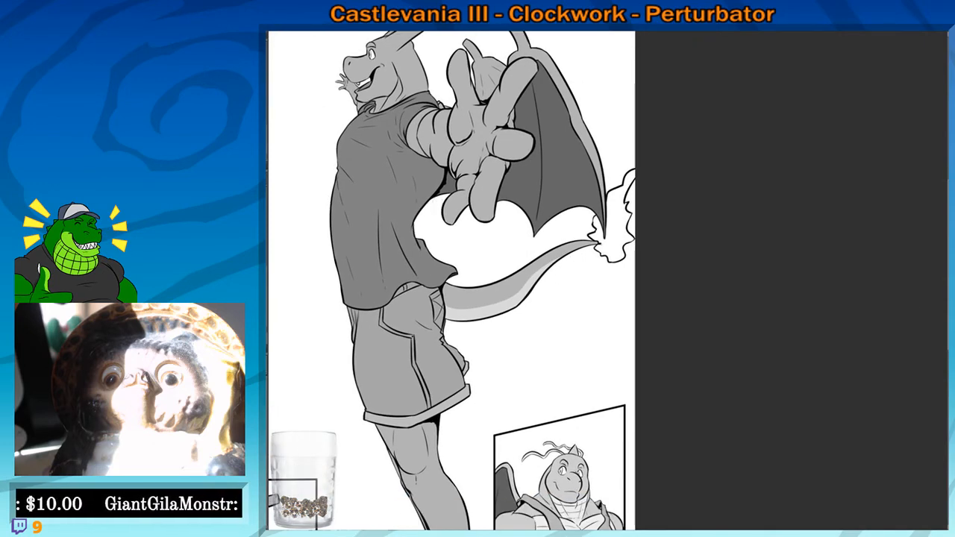
{"action": "scroll", "coordinate": [916, 314], "scroll_direction": "up", "scroll_amount": 3}
{"action": "left_click_drag", "start_coordinate": [566, 156], "coordinate": [409, 294]}
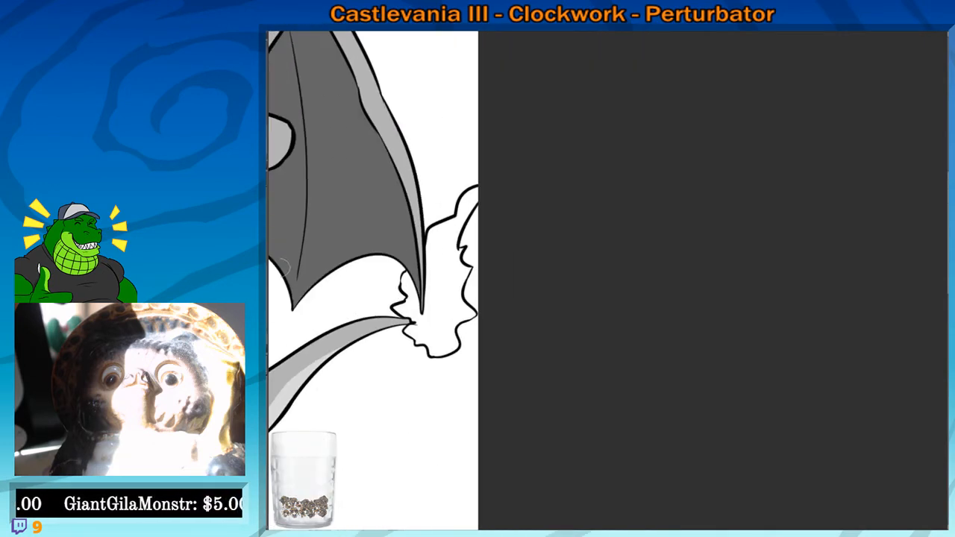
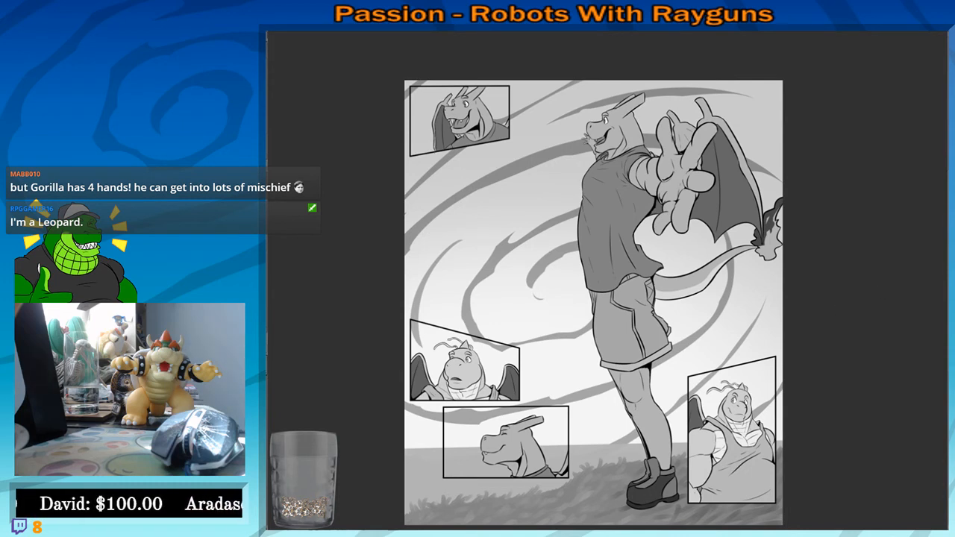
Paint light-grey grass patches over the distant field around the dragon-profile panel, behind the darker foreground grass
{"action": "mouse_move", "coordinate": [485, 471]}
{"action": "left_mouse_down"}
{"action": "mouse_move", "coordinate": [470, 381]}
{"action": "mouse_move", "coordinate": [490, 357]}
{"action": "mouse_move", "coordinate": [480, 365]}
{"action": "left_mouse_up"}
{"action": "left_click_drag", "start_coordinate": [417, 359], "coordinate": [456, 359]}
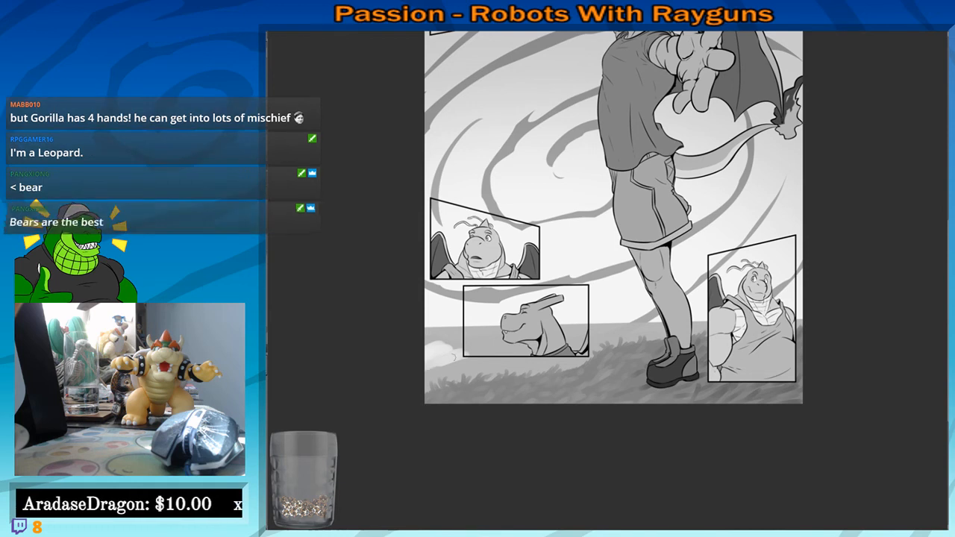
{"action": "mouse_move", "coordinate": [437, 366]}
{"action": "left_mouse_down"}
{"action": "mouse_move", "coordinate": [473, 355]}
{"action": "mouse_move", "coordinate": [420, 344]}
{"action": "mouse_move", "coordinate": [442, 336]}
{"action": "mouse_move", "coordinate": [495, 351]}
{"action": "mouse_move", "coordinate": [429, 369]}
{"action": "left_mouse_up"}
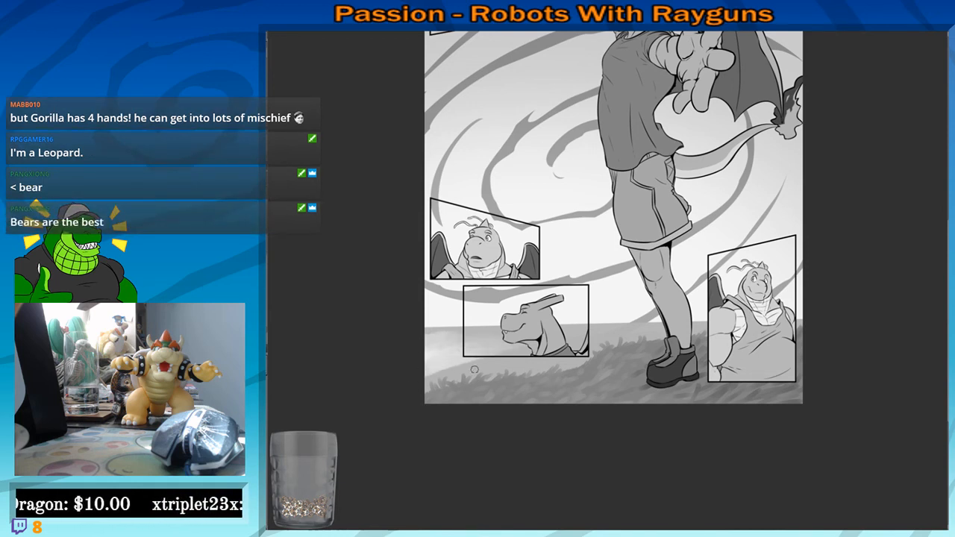
{"action": "mouse_move", "coordinate": [493, 358]}
{"action": "left_mouse_down"}
{"action": "mouse_move", "coordinate": [427, 377]}
{"action": "mouse_move", "coordinate": [539, 361]}
{"action": "mouse_move", "coordinate": [492, 355]}
{"action": "left_mouse_up"}
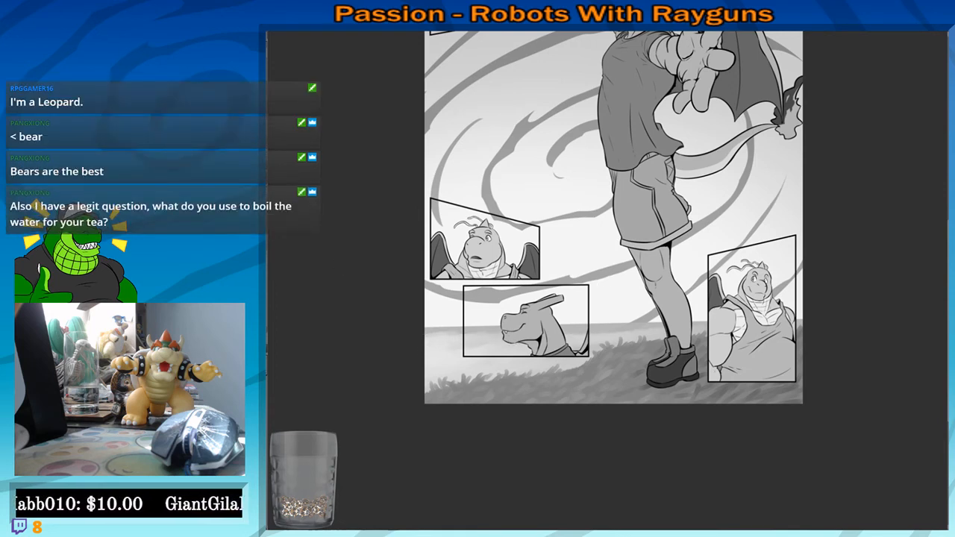
{"action": "left_click_drag", "start_coordinate": [547, 352], "coordinate": [590, 324]}
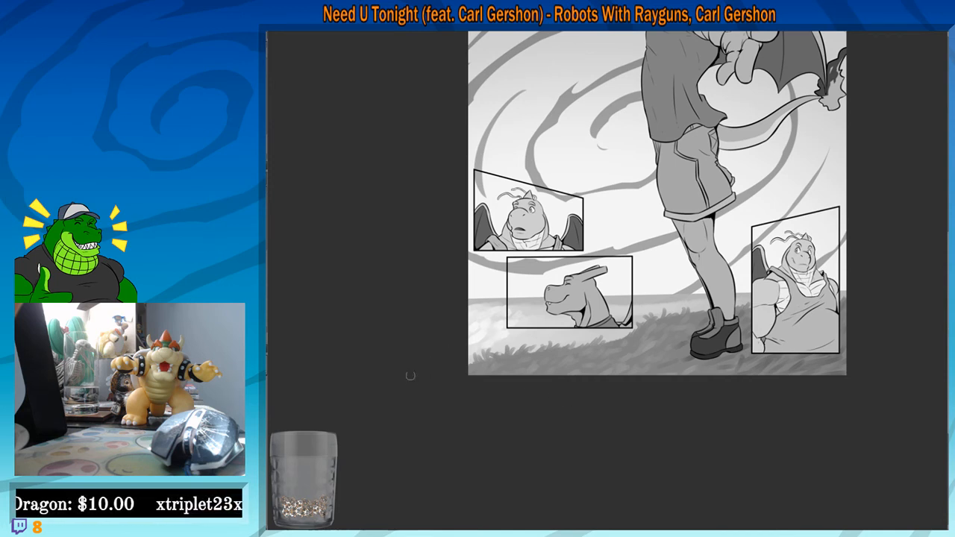
Examine the light grass patches on the distant field up close and against the rest of the page
{"action": "scroll", "coordinate": [456, 373], "scroll_direction": "up", "scroll_amount": 1}
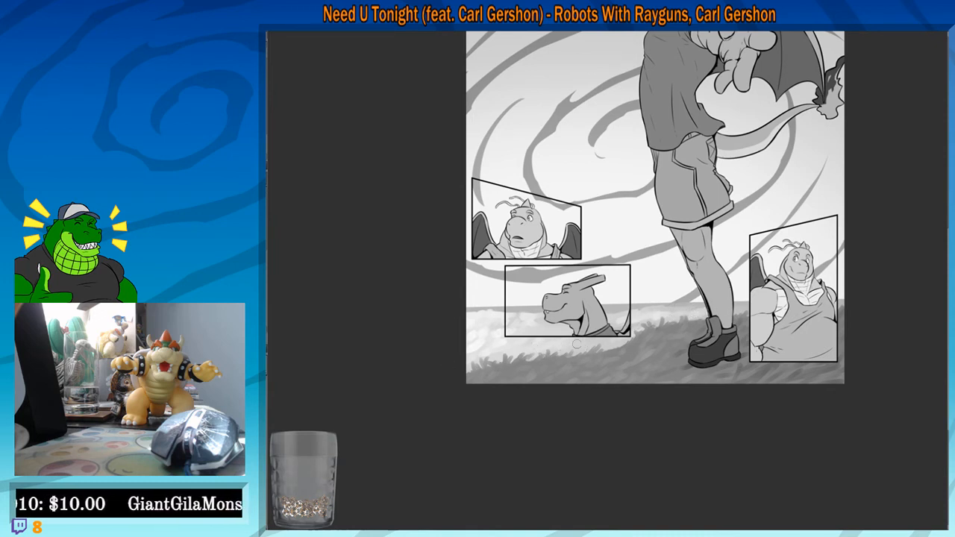
{"action": "scroll", "coordinate": [576, 344], "scroll_direction": "up", "scroll_amount": 2}
{"action": "scroll", "coordinate": [574, 323], "scroll_direction": "up", "scroll_amount": 1}
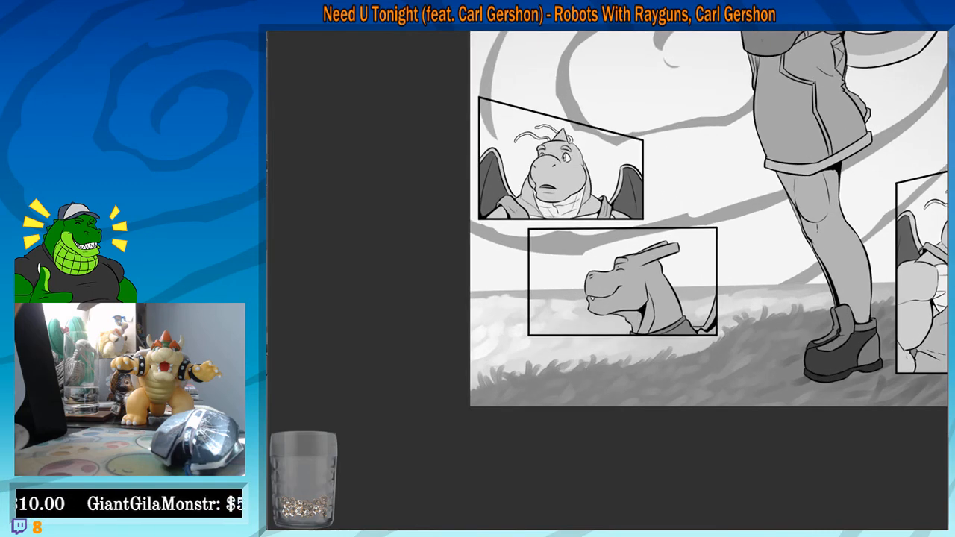
{"action": "left_click_drag", "start_coordinate": [381, 334], "coordinate": [349, 282]}
{"action": "scroll", "coordinate": [291, 226], "scroll_direction": "up", "scroll_amount": 4}
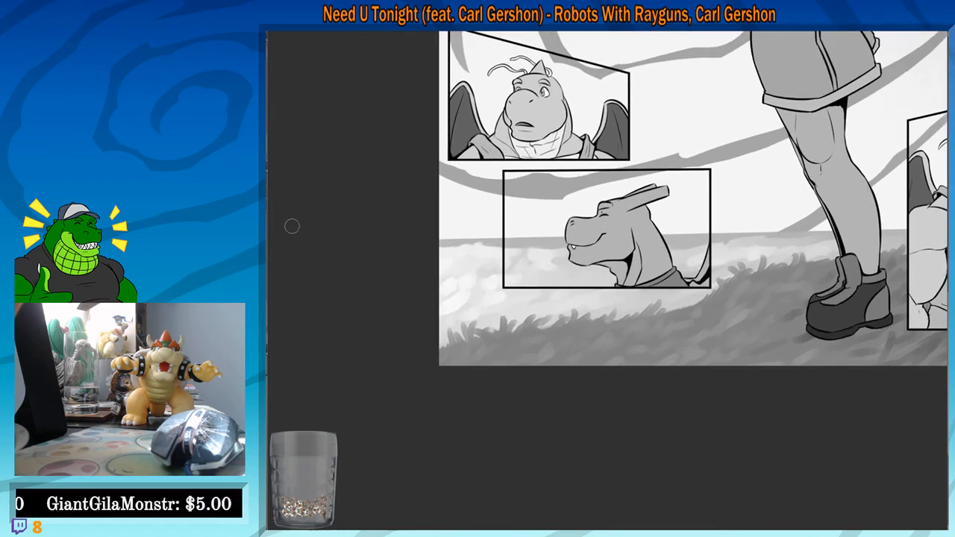
{"action": "left_click_drag", "start_coordinate": [533, 333], "coordinate": [589, 325]}
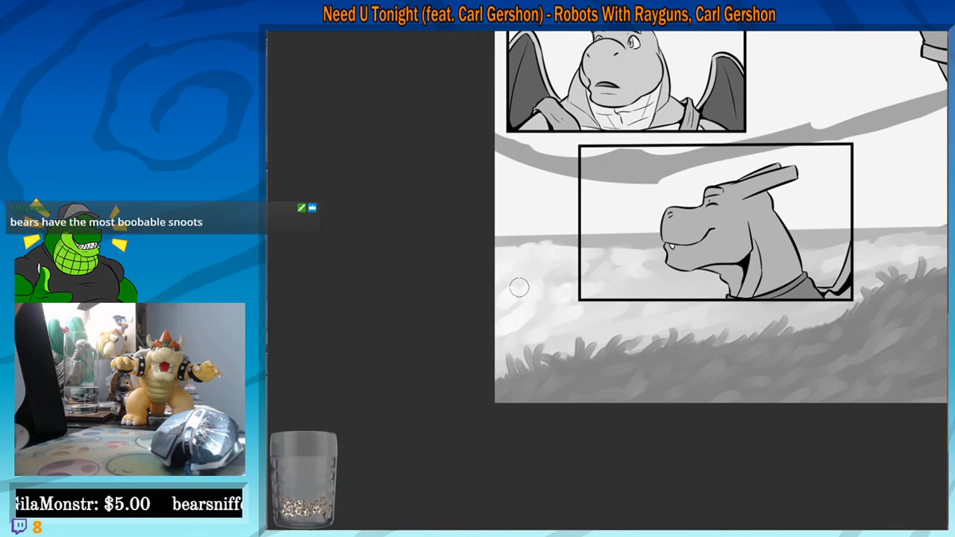
{"action": "scroll", "coordinate": [481, 301], "scroll_direction": "down", "scroll_amount": 2}
{"action": "scroll", "coordinate": [481, 301], "scroll_direction": "down", "scroll_amount": 5}
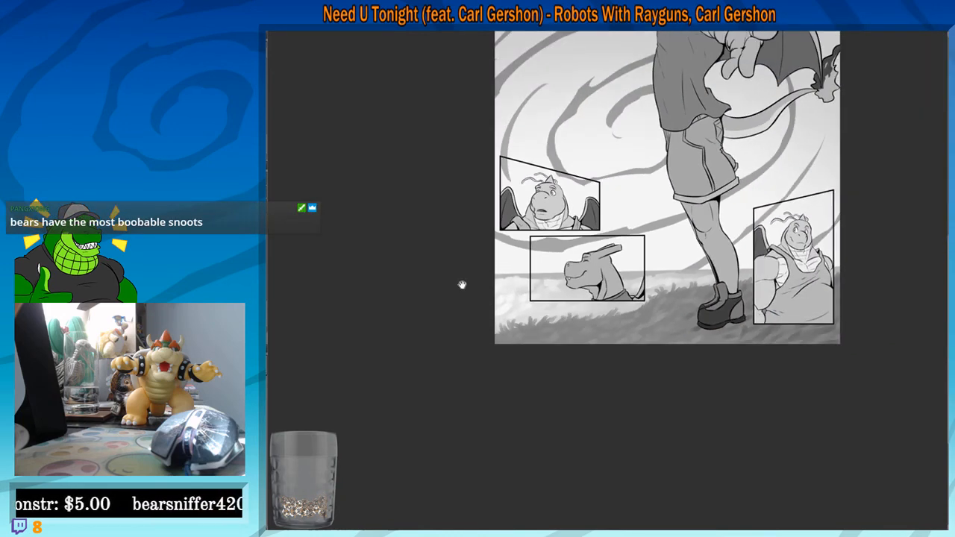
{"action": "scroll", "coordinate": [461, 284], "scroll_direction": "down", "scroll_amount": 1}
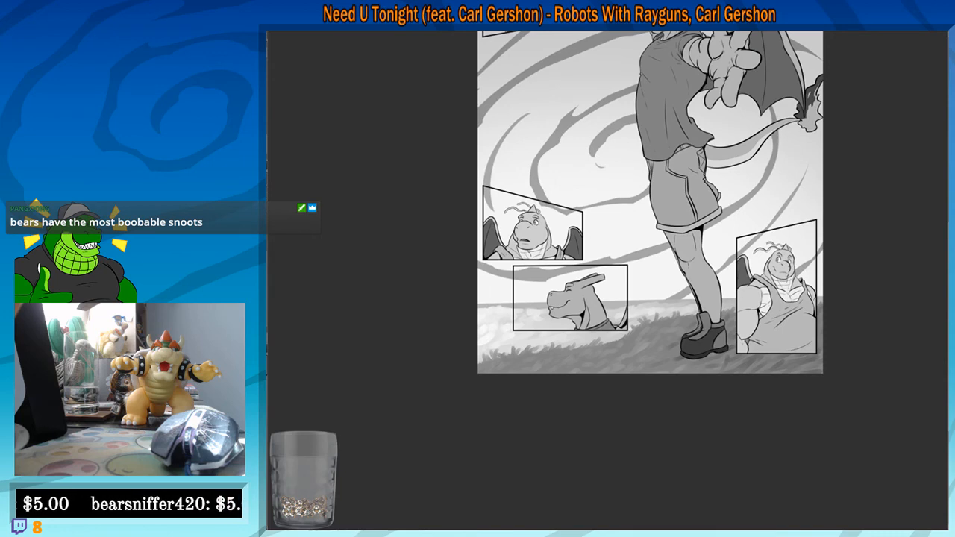
Refine the distant field's far edge along the horizon with short, soft grass strokes
{"action": "scroll", "coordinate": [355, 201], "scroll_direction": "up", "scroll_amount": 4}
{"action": "scroll", "coordinate": [494, 270], "scroll_direction": "up", "scroll_amount": 1}
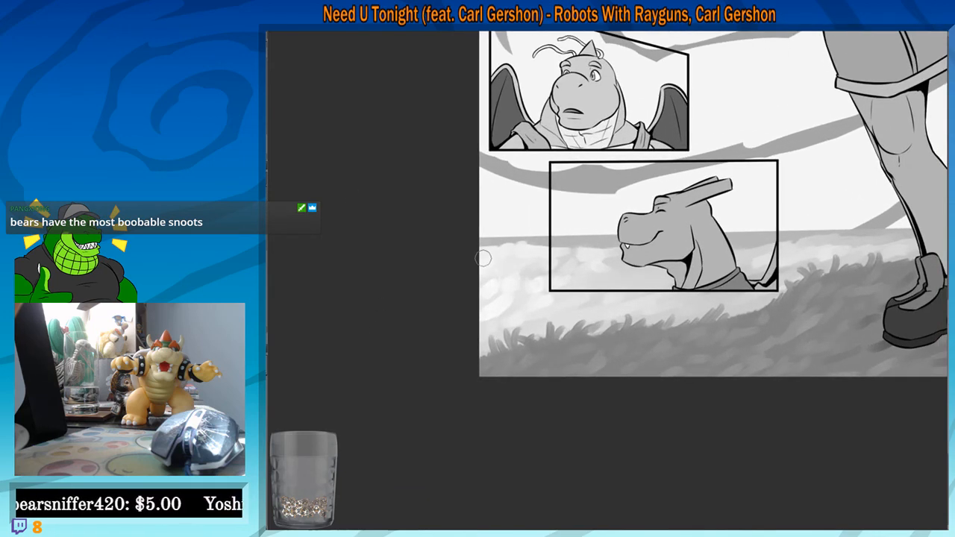
{"action": "left_click_drag", "start_coordinate": [485, 264], "coordinate": [483, 268]}
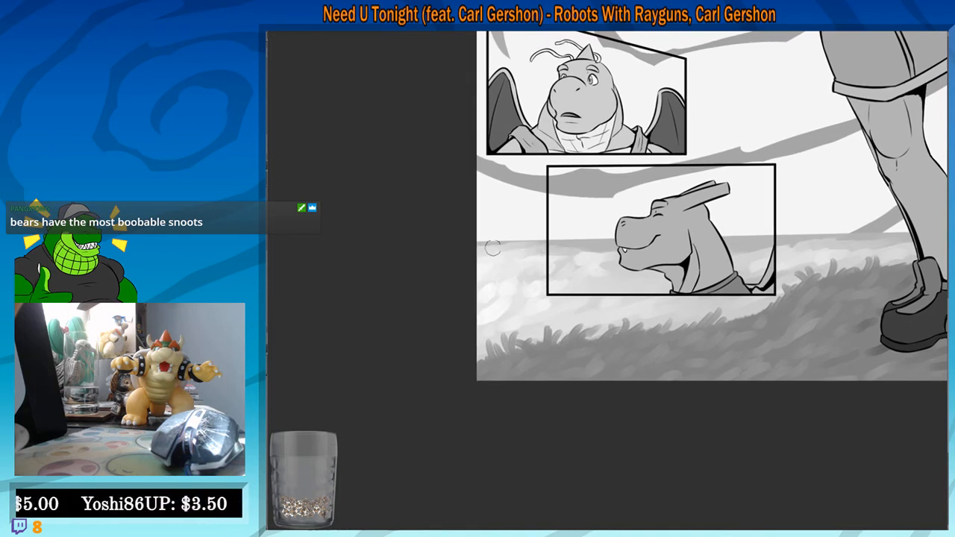
{"action": "left_click_drag", "start_coordinate": [797, 237], "coordinate": [663, 248]}
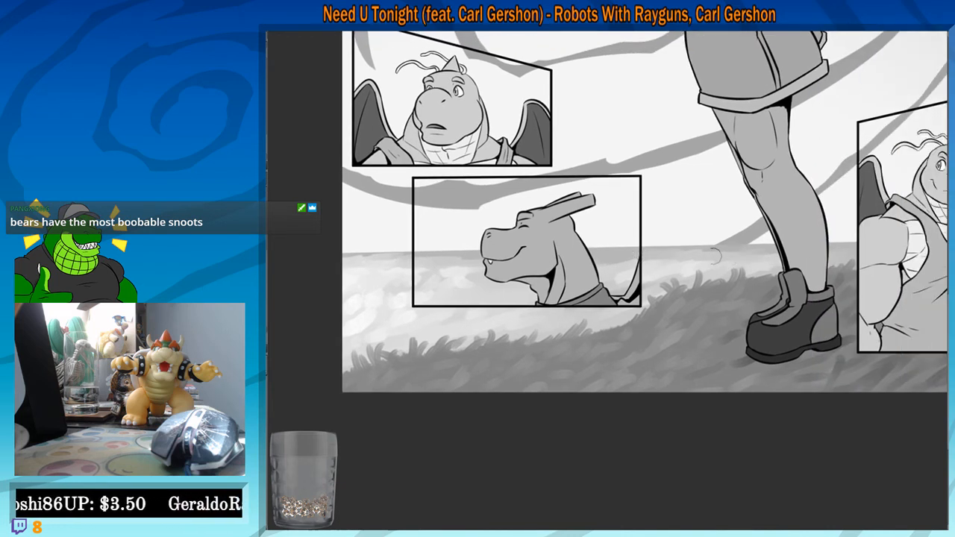
{"action": "mouse_move", "coordinate": [303, 246]}
{"action": "left_mouse_down"}
{"action": "mouse_move", "coordinate": [405, 250]}
{"action": "mouse_move", "coordinate": [307, 239]}
{"action": "left_mouse_up"}
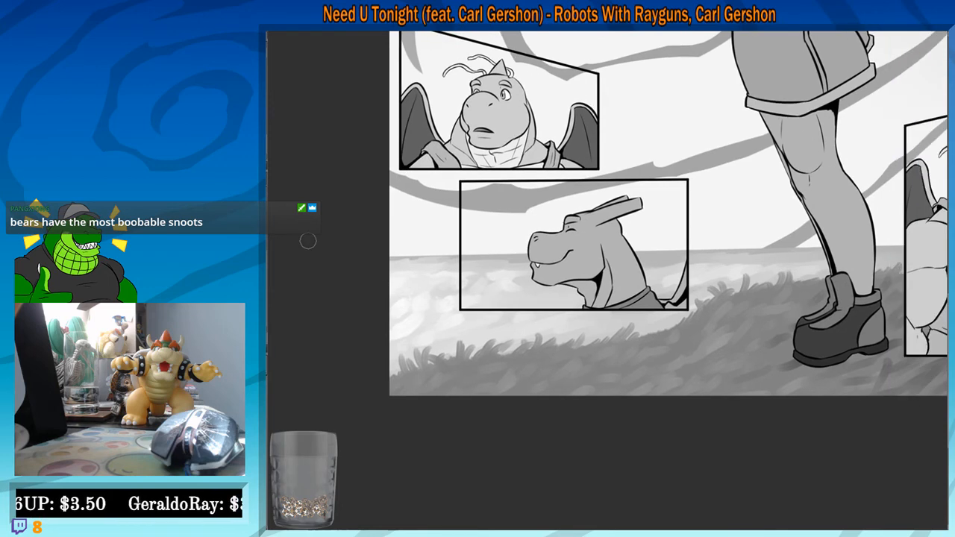
{"action": "scroll", "coordinate": [309, 240], "scroll_direction": "down", "scroll_amount": 1}
{"action": "scroll", "coordinate": [400, 262], "scroll_direction": "down", "scroll_amount": 1}
{"action": "left_click_drag", "start_coordinate": [407, 270], "coordinate": [430, 352]}
{"action": "scroll", "coordinate": [393, 227], "scroll_direction": "up", "scroll_amount": 5}
{"action": "scroll", "coordinate": [336, 232], "scroll_direction": "up", "scroll_amount": 1}
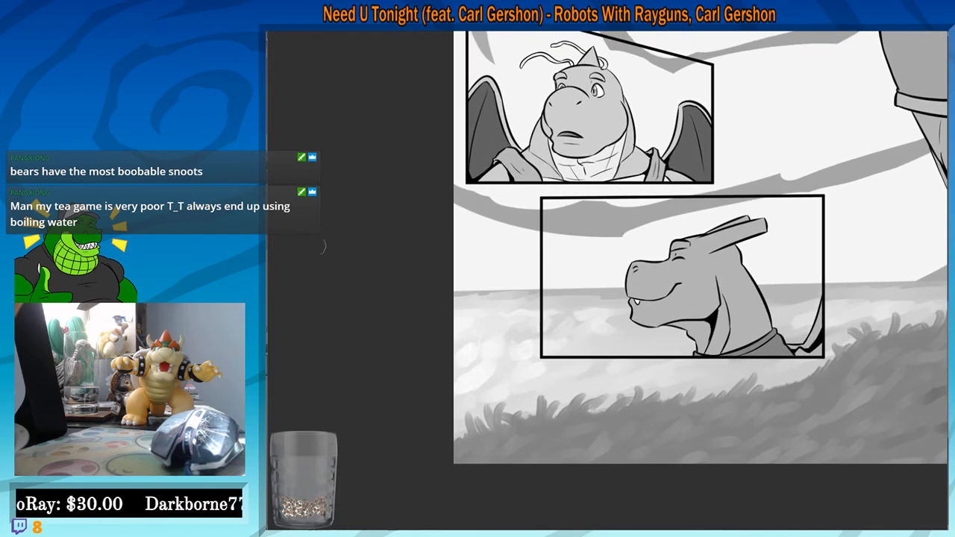
{"action": "left_click_drag", "start_coordinate": [472, 294], "coordinate": [468, 283]}
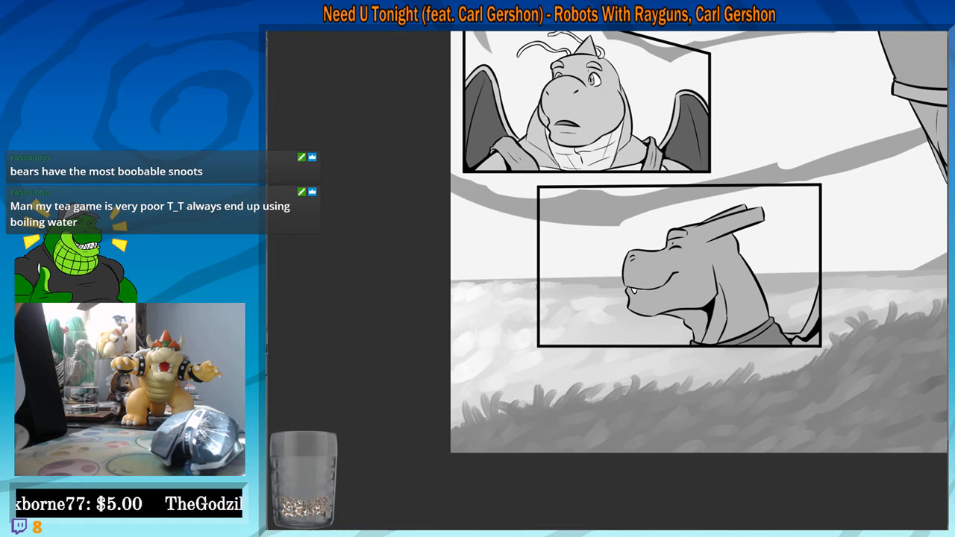
Try a large white glow rising above the horizon between the inset panels and the large dragon's legs
{"action": "scroll", "coordinate": [400, 267], "scroll_direction": "down", "scroll_amount": 1}
{"action": "scroll", "coordinate": [400, 266], "scroll_direction": "down", "scroll_amount": 3}
{"action": "mouse_move", "coordinate": [600, 158]}
{"action": "left_mouse_down"}
{"action": "mouse_move", "coordinate": [528, 266]}
{"action": "mouse_move", "coordinate": [525, 289]}
{"action": "left_mouse_up"}
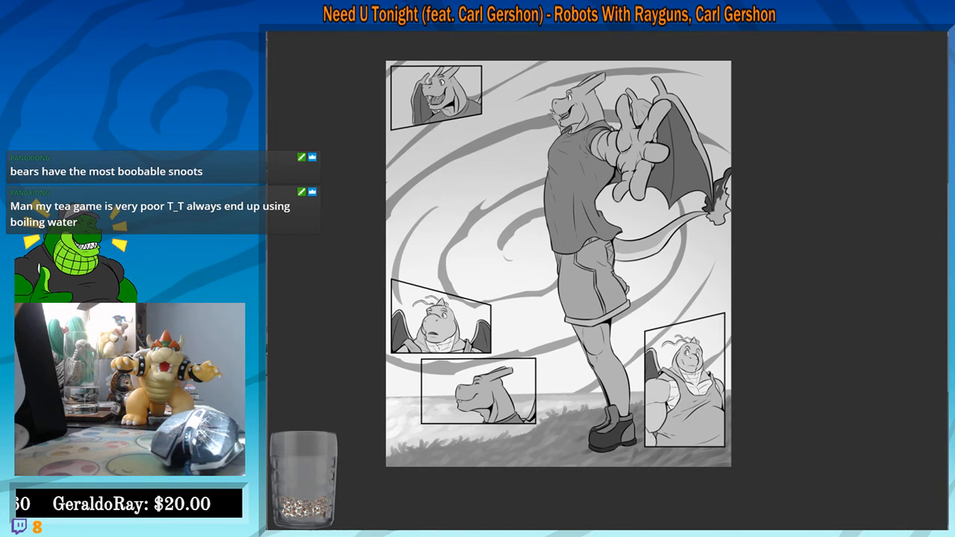
{"action": "mouse_move", "coordinate": [528, 353]}
{"action": "left_mouse_down"}
{"action": "mouse_move", "coordinate": [521, 343]}
{"action": "mouse_move", "coordinate": [524, 366]}
{"action": "mouse_move", "coordinate": [553, 373]}
{"action": "left_mouse_up"}
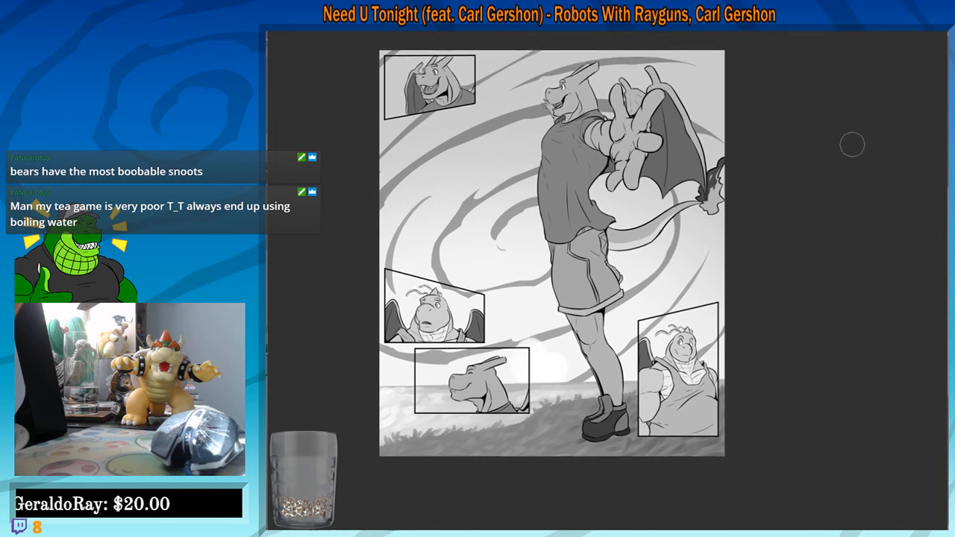
{"action": "mouse_move", "coordinate": [505, 346]}
{"action": "left_mouse_down"}
{"action": "mouse_move", "coordinate": [529, 335]}
{"action": "mouse_move", "coordinate": [553, 355]}
{"action": "mouse_move", "coordinate": [561, 389]}
{"action": "mouse_move", "coordinate": [566, 375]}
{"action": "left_mouse_up"}
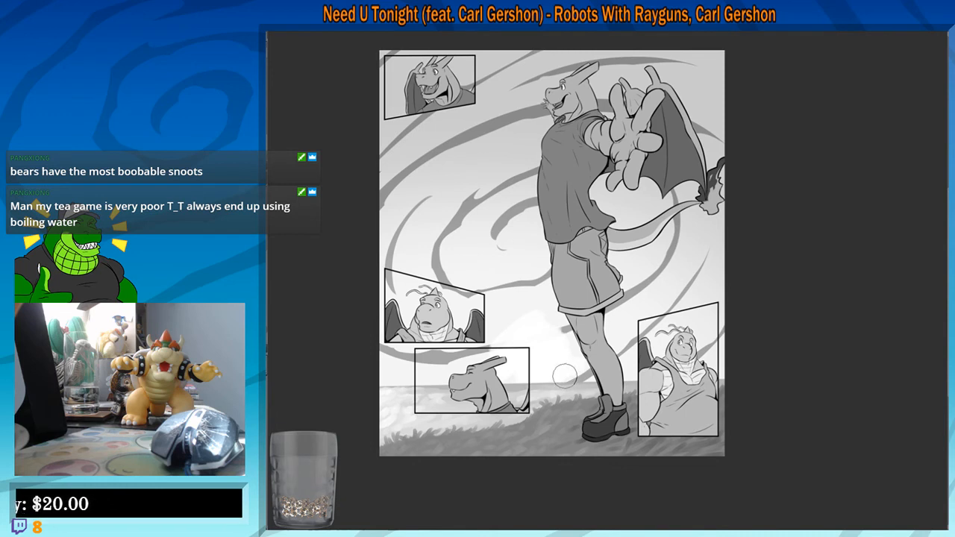
{"action": "left_click_drag", "start_coordinate": [506, 327], "coordinate": [534, 281]}
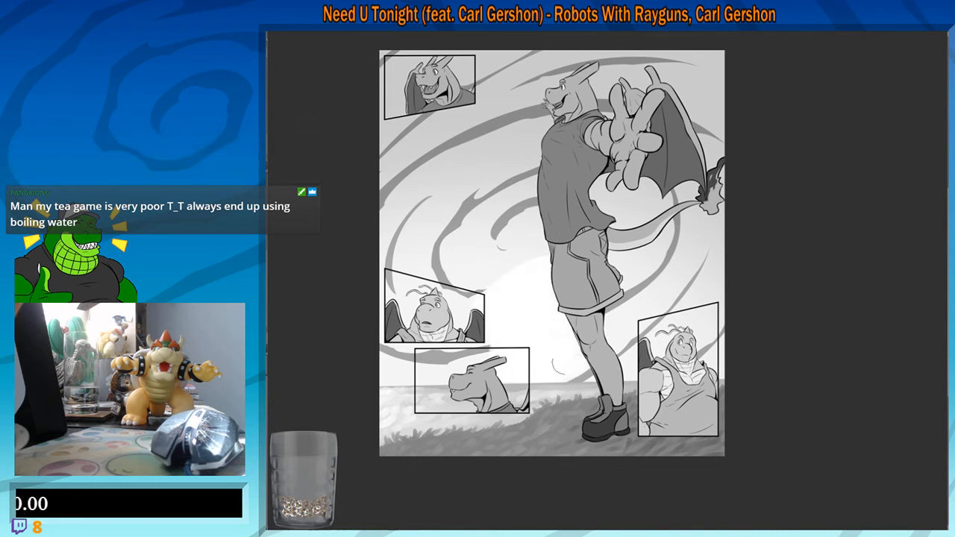
{"action": "left_click_drag", "start_coordinate": [576, 314], "coordinate": [577, 302]}
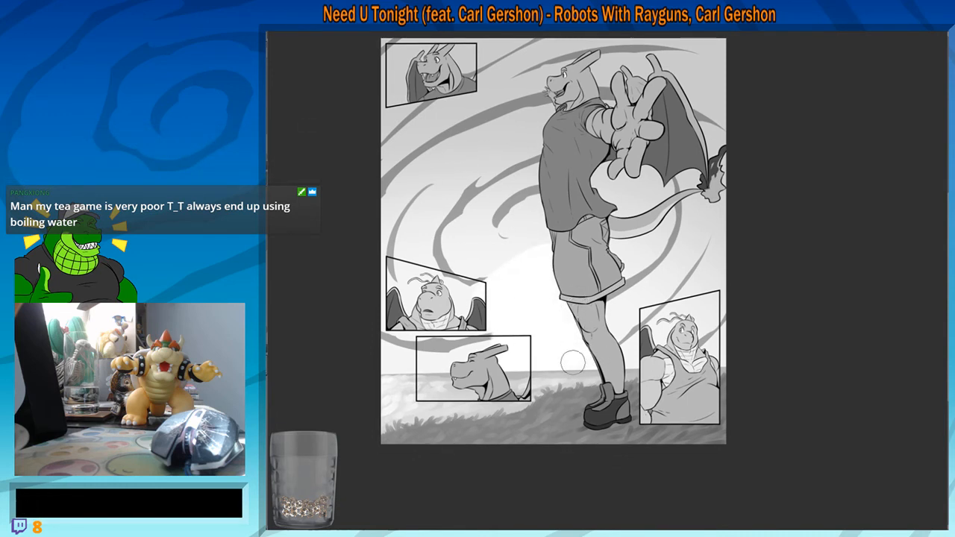
{"action": "key", "text": "ctrl+z"}
{"action": "key", "text": "ctrl+z"}
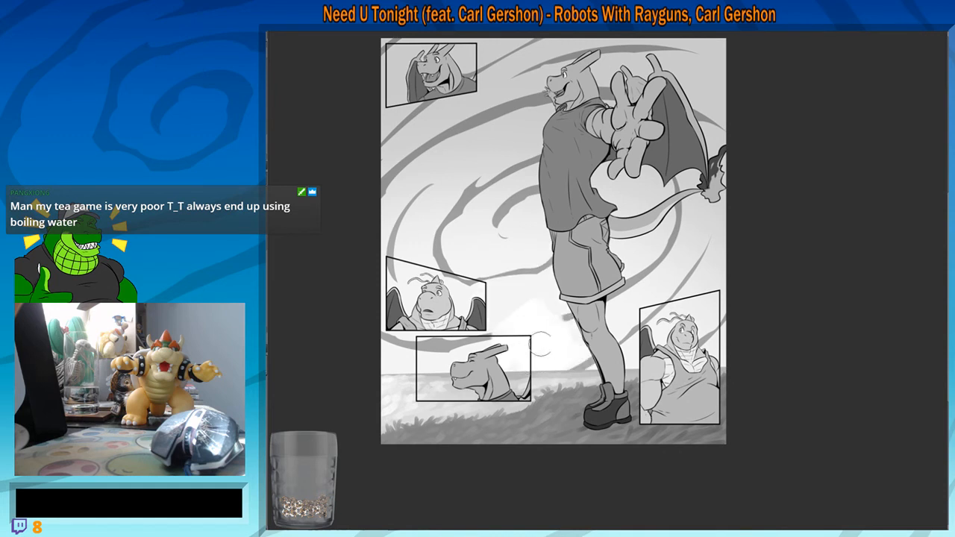
Try painting puffy white clouds above the horizon behind the large dragon's legs and shorts
{"action": "left_click_drag", "start_coordinate": [558, 354], "coordinate": [569, 366]}
{"action": "left_click_drag", "start_coordinate": [525, 334], "coordinate": [538, 333]}
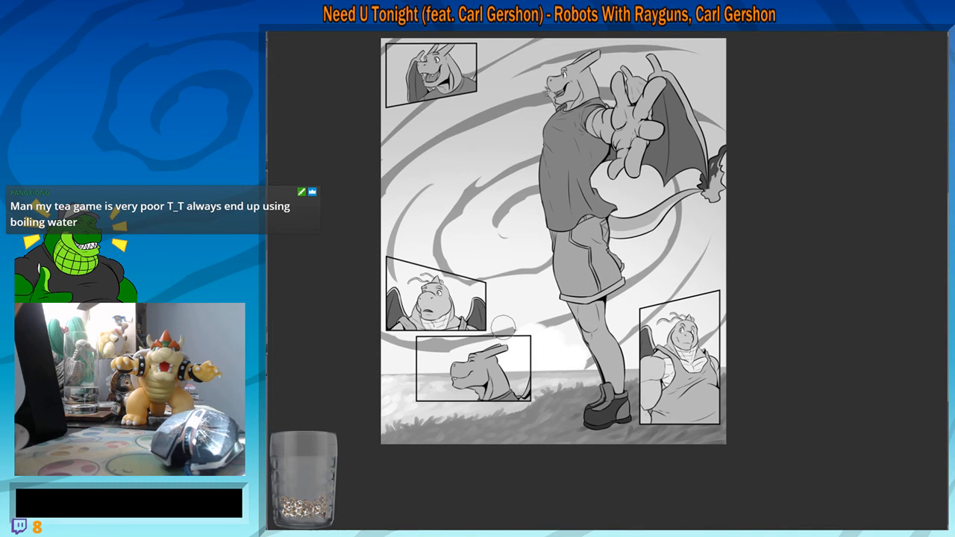
{"action": "mouse_move", "coordinate": [529, 309]}
{"action": "left_mouse_down"}
{"action": "mouse_move", "coordinate": [566, 329]}
{"action": "mouse_move", "coordinate": [626, 335]}
{"action": "mouse_move", "coordinate": [640, 326]}
{"action": "left_mouse_up"}
{"action": "left_click_drag", "start_coordinate": [554, 321], "coordinate": [573, 318]}
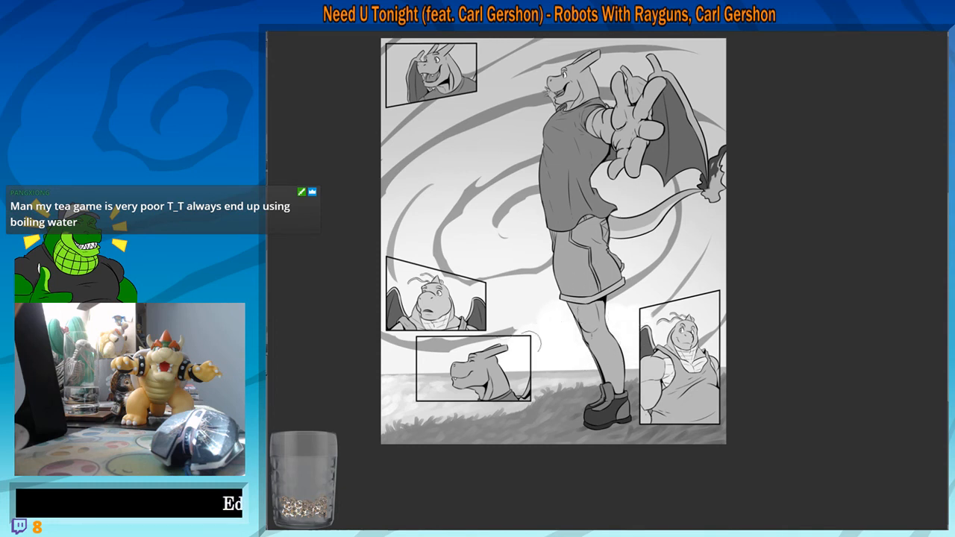
{"action": "left_click_drag", "start_coordinate": [628, 307], "coordinate": [651, 324]}
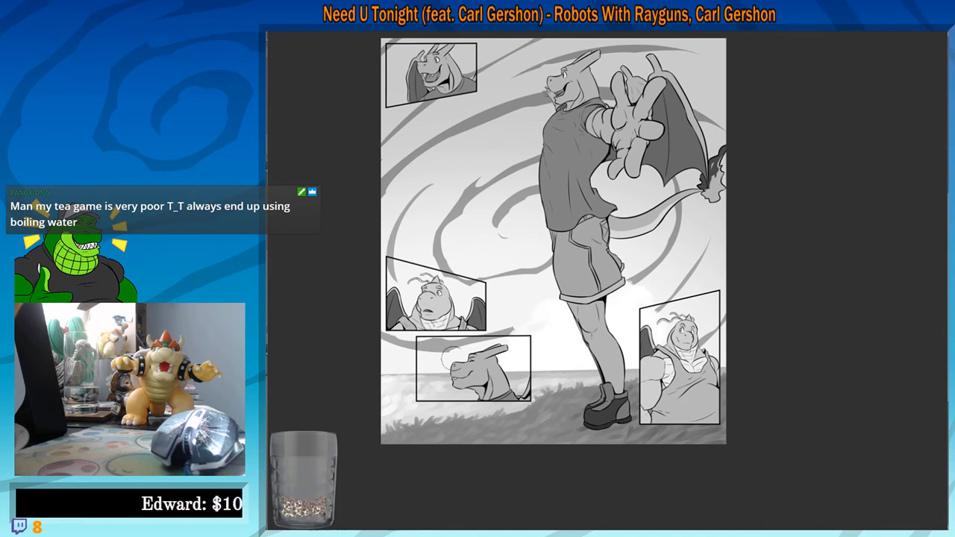
{"action": "scroll", "coordinate": [552, 321], "scroll_direction": "up", "scroll_amount": 2}
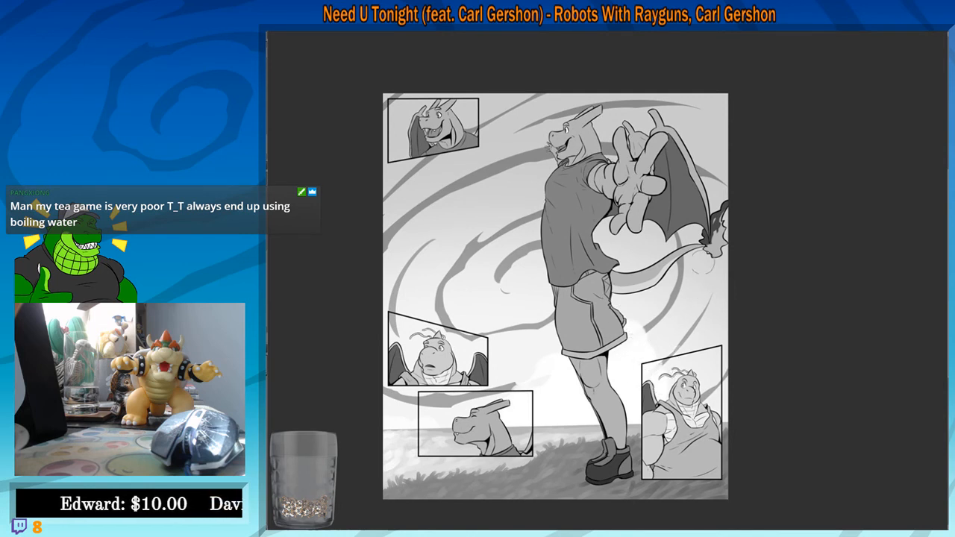
{"action": "left_click_drag", "start_coordinate": [528, 245], "coordinate": [572, 256]}
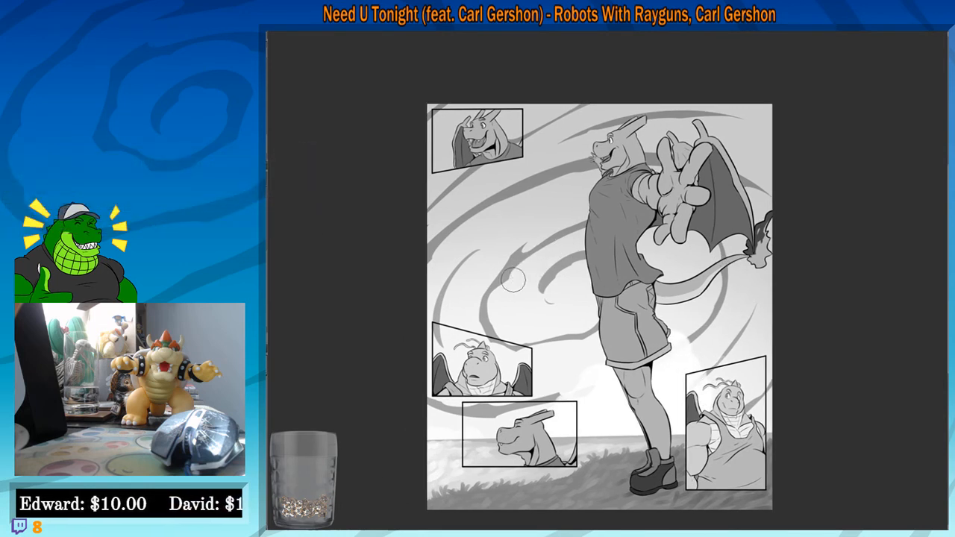
Undo the white cloud strokes behind the large dragon's legs and shorts
{"action": "left_click_drag", "start_coordinate": [514, 280], "coordinate": [556, 277]}
{"action": "key", "text": "ctrl+z"}
{"action": "key", "text": "ctrl+z"}
{"action": "key", "text": "ctrl+z"}
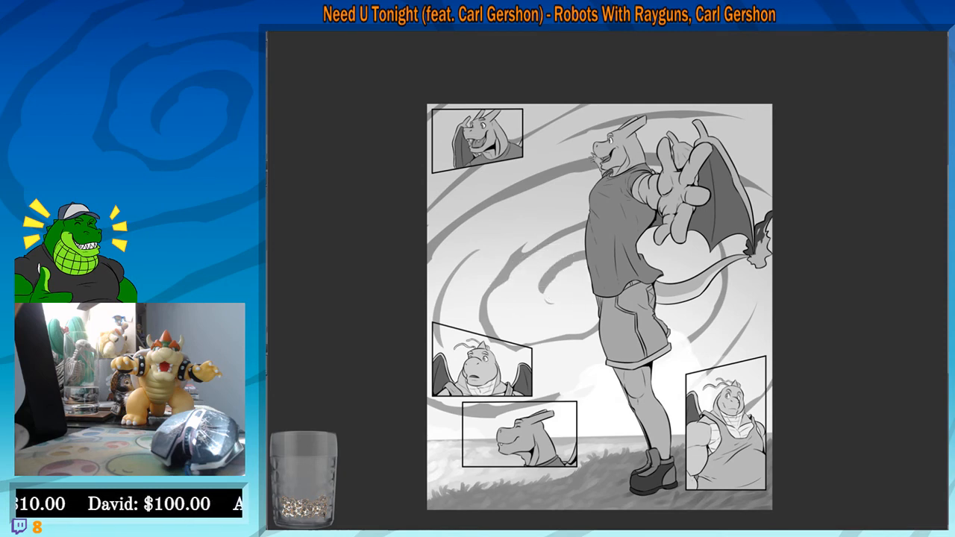
{"action": "key", "text": "ctrl+z"}
{"action": "key", "text": "ctrl+z"}
{"action": "key", "text": "ctrl+z"}
{"action": "key", "text": "ctrl+z"}
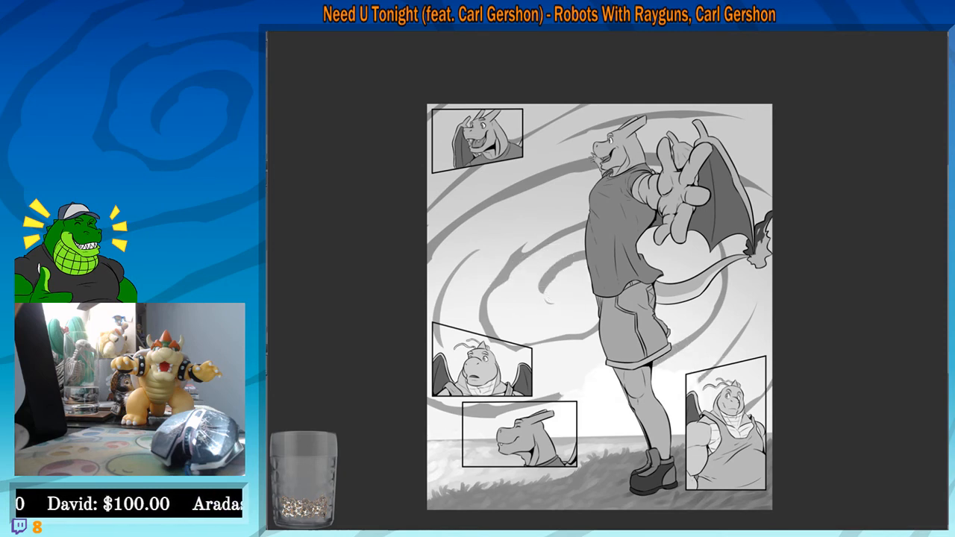
{"action": "key", "text": "ctrl+z"}
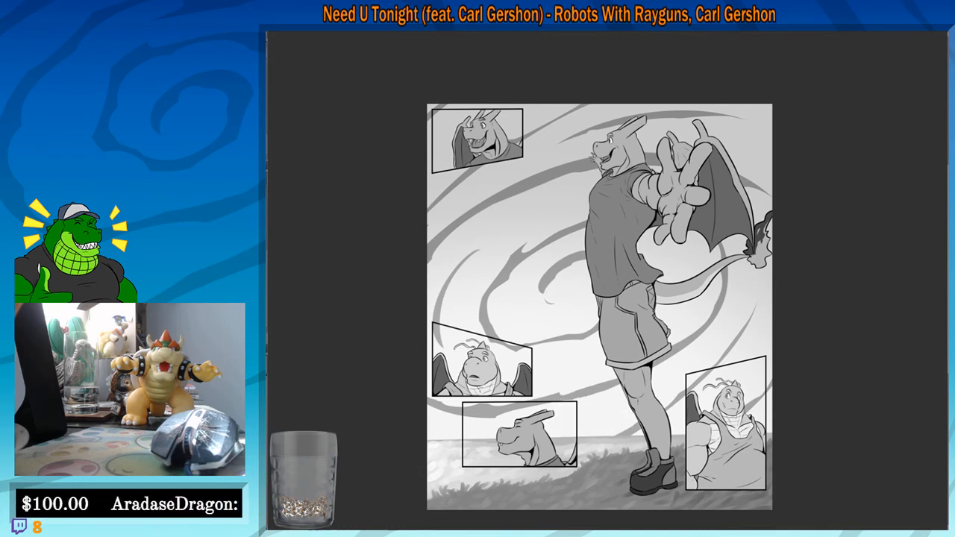
Paint soft mid-grey clouds across the sky behind the large dragon's head and below its tail, above the tank-top character's panel
{"action": "left_click_drag", "start_coordinate": [567, 361], "coordinate": [597, 328]}
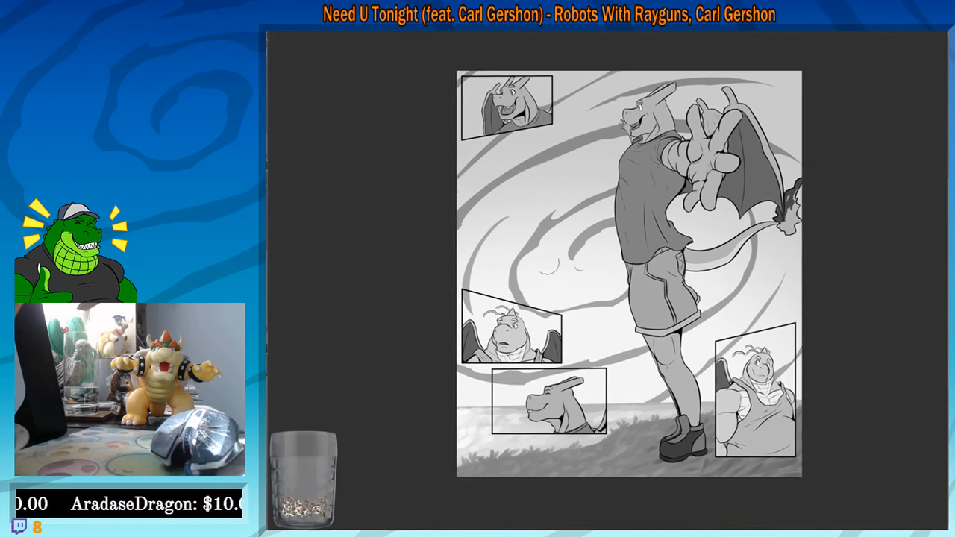
{"action": "mouse_move", "coordinate": [549, 178]}
{"action": "left_mouse_down"}
{"action": "mouse_move", "coordinate": [625, 138]}
{"action": "mouse_move", "coordinate": [597, 159]}
{"action": "mouse_move", "coordinate": [481, 164]}
{"action": "mouse_move", "coordinate": [600, 177]}
{"action": "mouse_move", "coordinate": [627, 169]}
{"action": "left_mouse_up"}
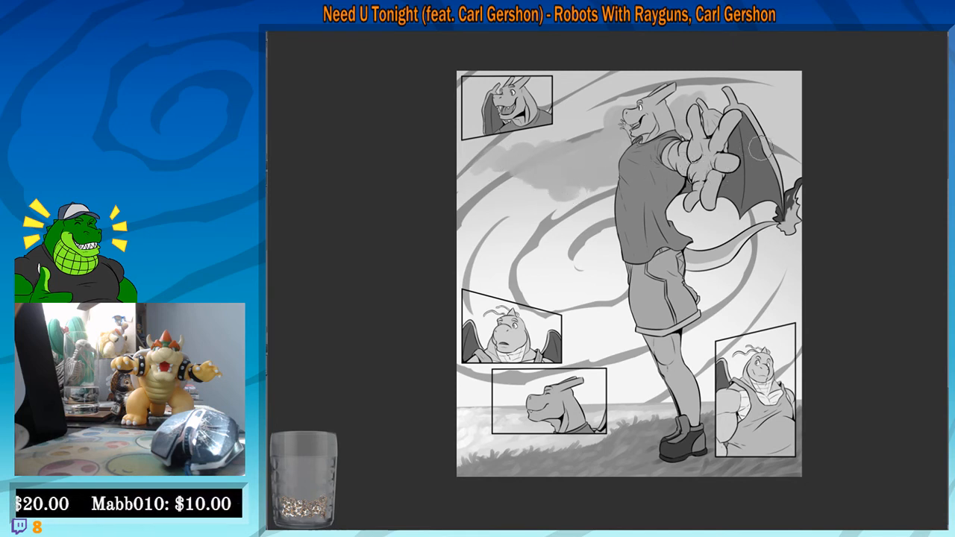
{"action": "left_click_drag", "start_coordinate": [667, 264], "coordinate": [663, 238]}
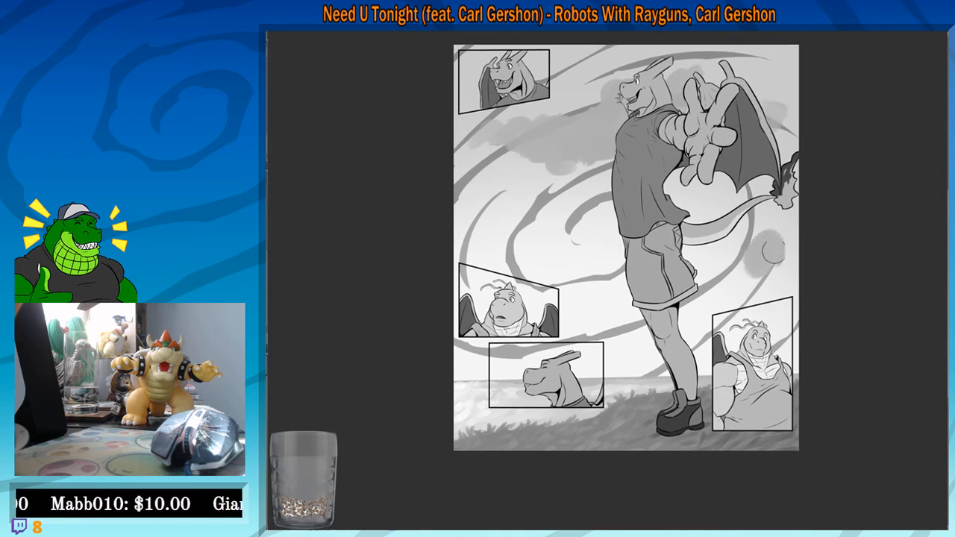
{"action": "mouse_move", "coordinate": [751, 253]}
{"action": "left_mouse_down"}
{"action": "mouse_move", "coordinate": [738, 276]}
{"action": "mouse_move", "coordinate": [785, 285]}
{"action": "mouse_move", "coordinate": [765, 273]}
{"action": "mouse_move", "coordinate": [779, 312]}
{"action": "mouse_move", "coordinate": [758, 293]}
{"action": "mouse_move", "coordinate": [754, 306]}
{"action": "mouse_move", "coordinate": [722, 297]}
{"action": "left_mouse_up"}
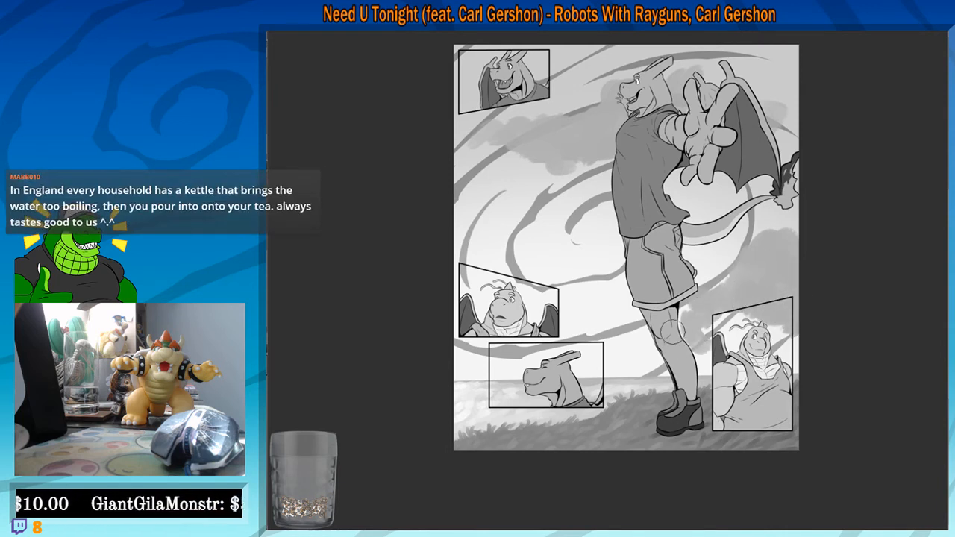
{"action": "left_click_drag", "start_coordinate": [649, 327], "coordinate": [640, 313]}
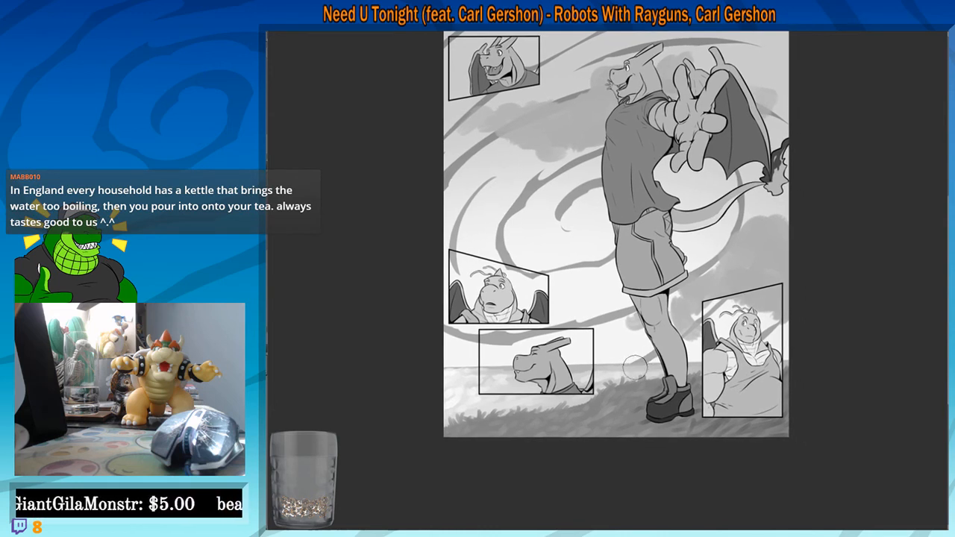
Extend the soft grey clouds low in the sky behind the large dragon's legs and around the two lower inset panels
{"action": "scroll", "coordinate": [626, 361], "scroll_direction": "up", "scroll_amount": 1}
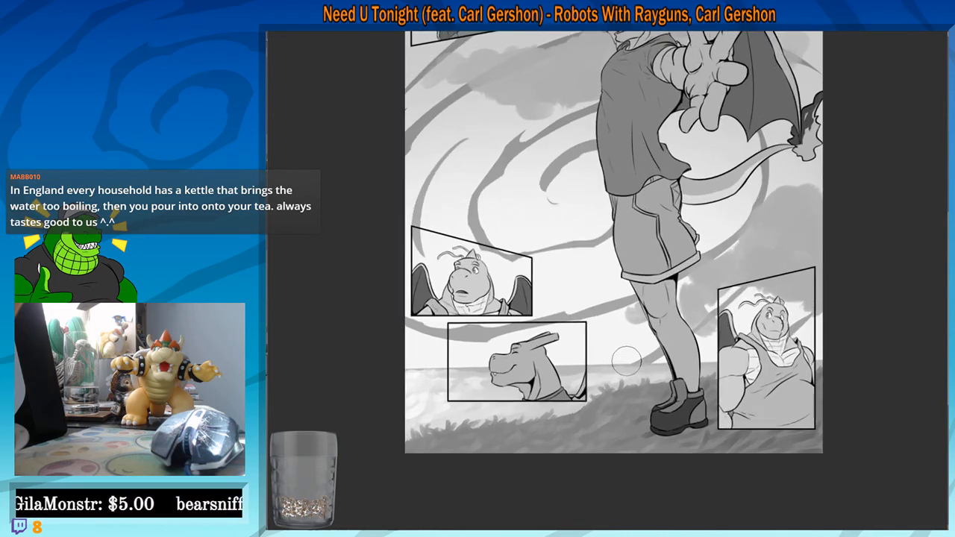
{"action": "left_click_drag", "start_coordinate": [703, 332], "coordinate": [713, 330]}
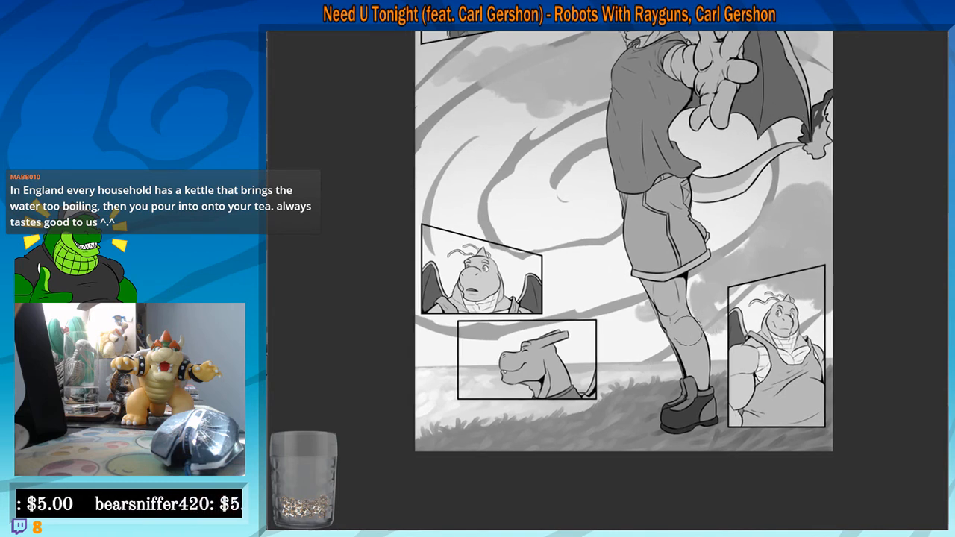
{"action": "left_click_drag", "start_coordinate": [702, 309], "coordinate": [717, 325]}
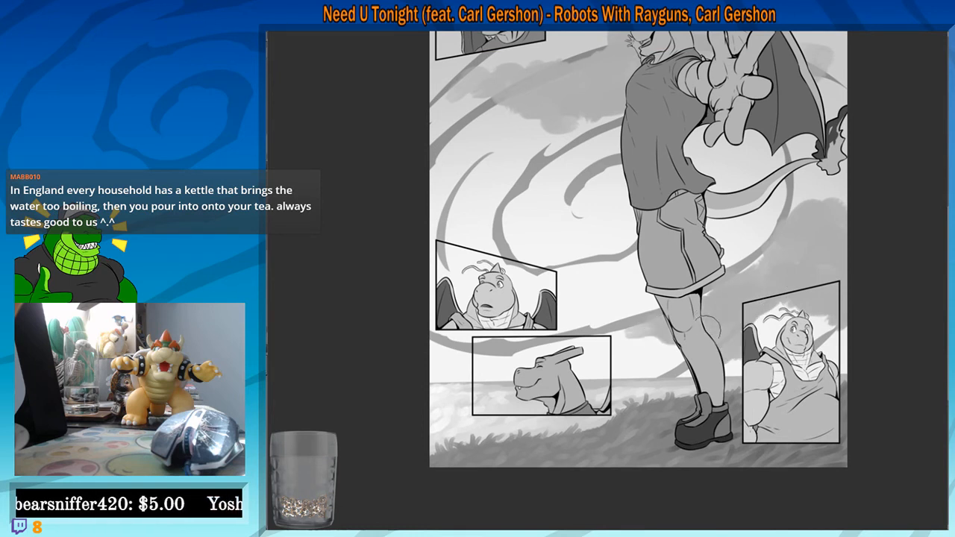
{"action": "left_click_drag", "start_coordinate": [612, 337], "coordinate": [707, 397]}
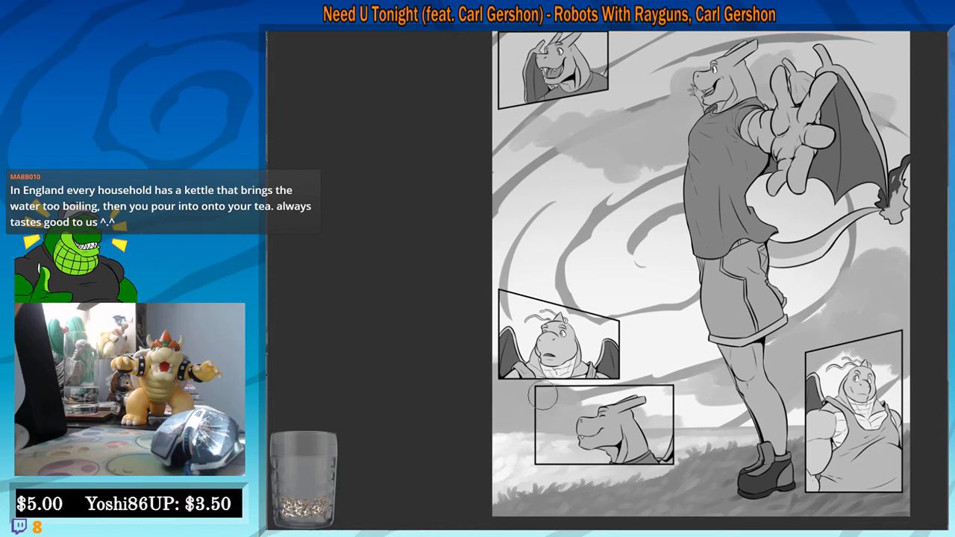
{"action": "left_click_drag", "start_coordinate": [542, 362], "coordinate": [553, 411]}
{"action": "left_click_drag", "start_coordinate": [588, 287], "coordinate": [590, 356]}
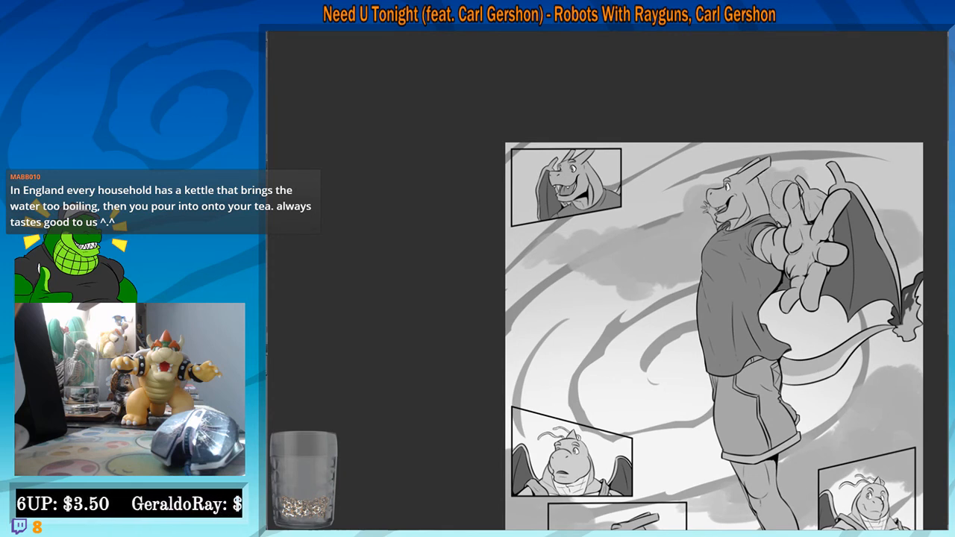
Paint a small mid-grey cloud above the worried dragon's inset panel and fill in grey cloud along the horizon beside the large dragon's legs
{"action": "left_click_drag", "start_coordinate": [575, 370], "coordinate": [614, 310]}
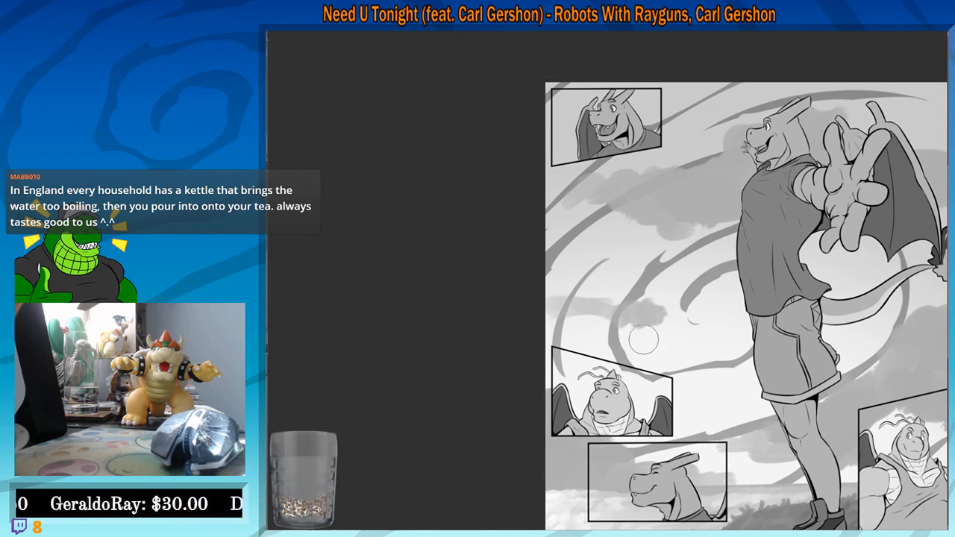
{"action": "mouse_move", "coordinate": [652, 327]}
{"action": "left_mouse_down"}
{"action": "mouse_move", "coordinate": [646, 306]}
{"action": "mouse_move", "coordinate": [630, 318]}
{"action": "mouse_move", "coordinate": [635, 334]}
{"action": "mouse_move", "coordinate": [584, 328]}
{"action": "mouse_move", "coordinate": [683, 323]}
{"action": "mouse_move", "coordinate": [624, 278]}
{"action": "mouse_move", "coordinate": [585, 309]}
{"action": "mouse_move", "coordinate": [597, 312]}
{"action": "mouse_move", "coordinate": [561, 302]}
{"action": "left_mouse_up"}
{"action": "left_click_drag", "start_coordinate": [661, 354], "coordinate": [619, 281]}
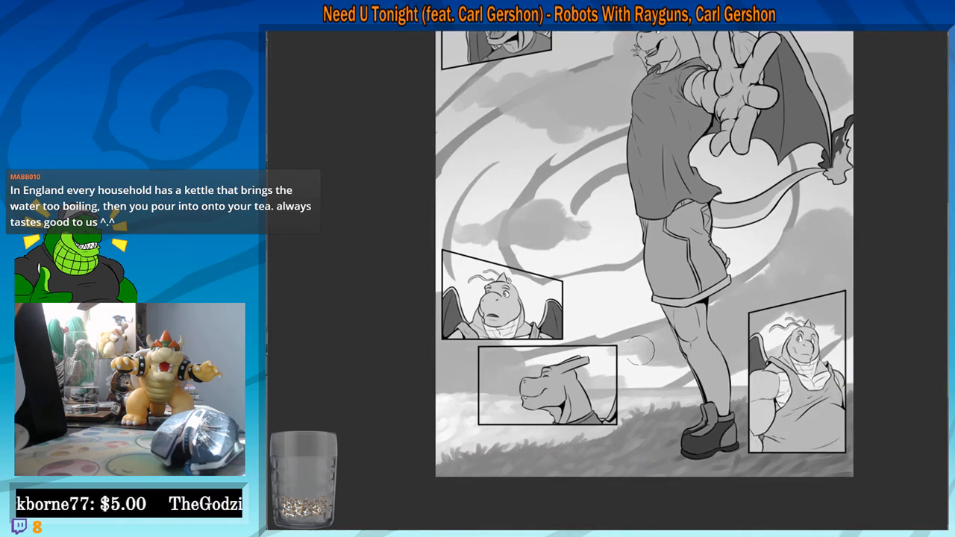
{"action": "left_click_drag", "start_coordinate": [641, 350], "coordinate": [598, 348]}
{"action": "left_click_drag", "start_coordinate": [682, 337], "coordinate": [628, 357]}
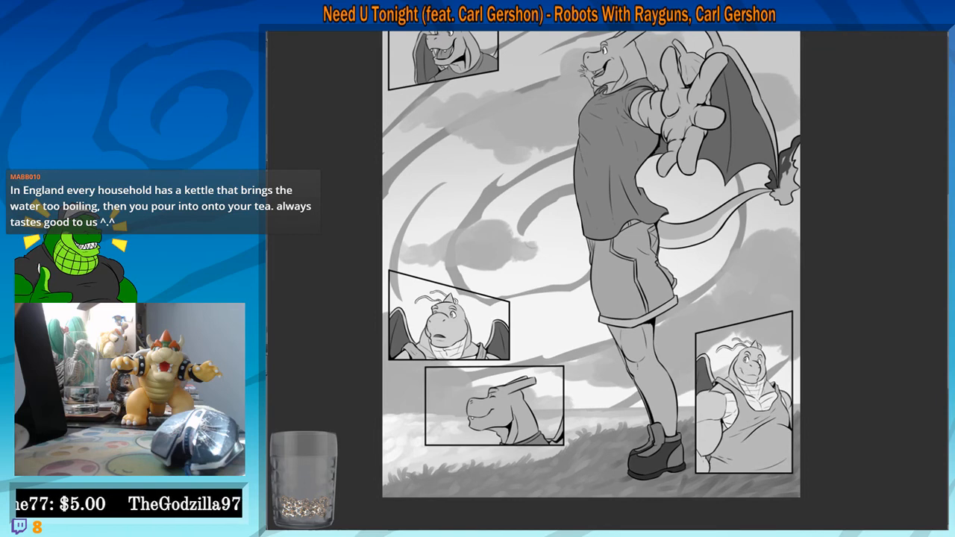
{"action": "left_click_drag", "start_coordinate": [558, 246], "coordinate": [561, 410]}
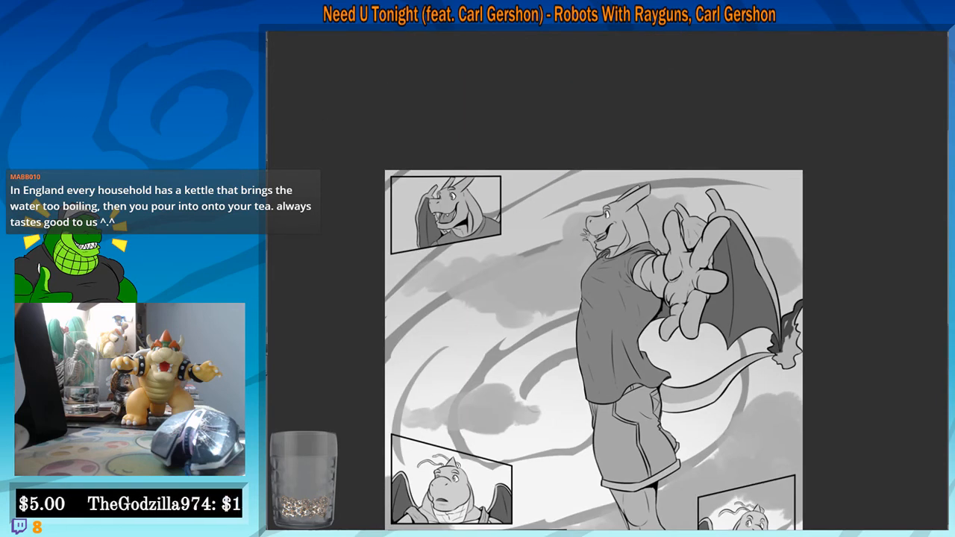
Paint puffy near-white highlights along the underside of the upper cloud in front of the large dragon's chest
{"action": "mouse_move", "coordinate": [409, 293]}
{"action": "left_mouse_down"}
{"action": "mouse_move", "coordinate": [437, 290]}
{"action": "mouse_move", "coordinate": [486, 314]}
{"action": "mouse_move", "coordinate": [482, 292]}
{"action": "mouse_move", "coordinate": [515, 320]}
{"action": "mouse_move", "coordinate": [518, 306]}
{"action": "mouse_move", "coordinate": [547, 314]}
{"action": "mouse_move", "coordinate": [539, 297]}
{"action": "mouse_move", "coordinate": [555, 291]}
{"action": "mouse_move", "coordinate": [583, 302]}
{"action": "left_mouse_up"}
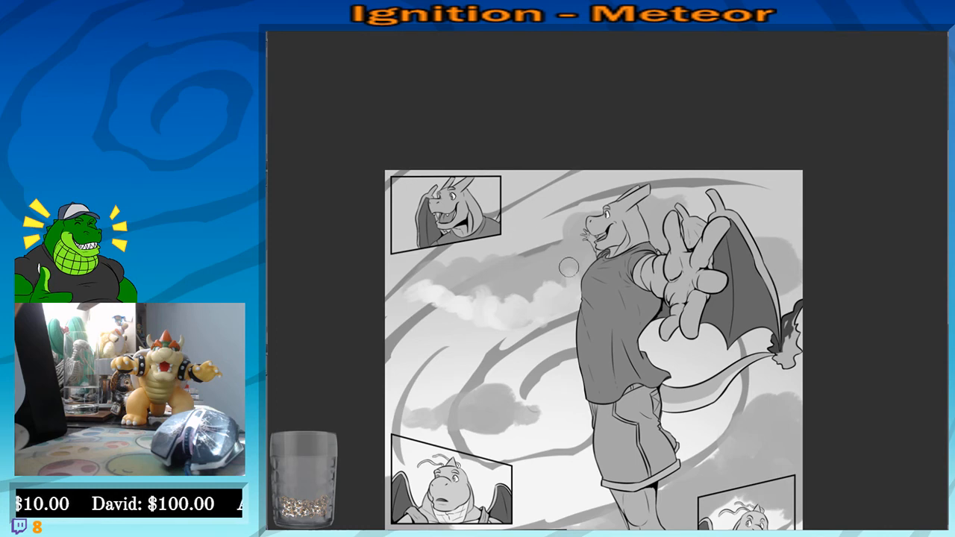
{"action": "mouse_move", "coordinate": [547, 278]}
{"action": "left_mouse_down"}
{"action": "mouse_move", "coordinate": [582, 285]}
{"action": "mouse_move", "coordinate": [593, 256]}
{"action": "left_mouse_up"}
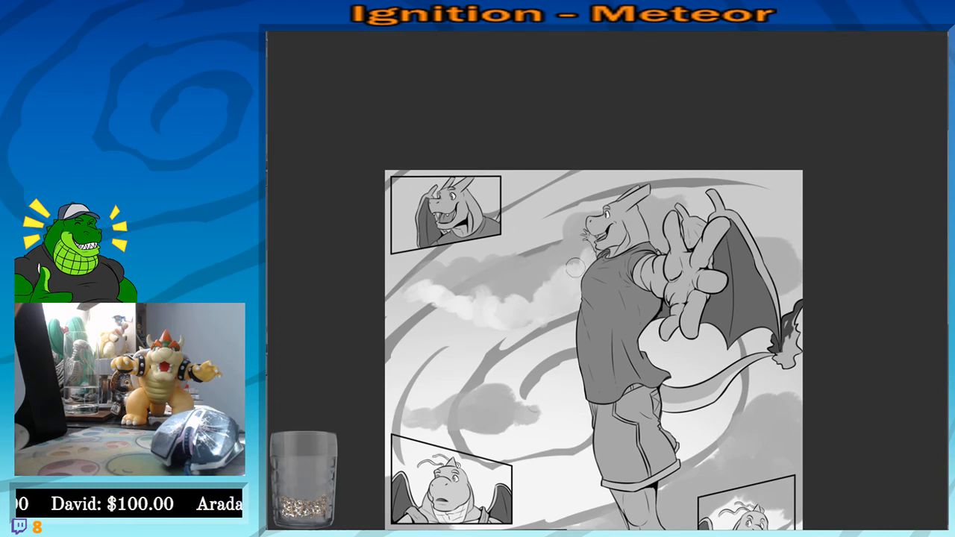
{"action": "left_click_drag", "start_coordinate": [531, 296], "coordinate": [506, 301]}
{"action": "left_click_drag", "start_coordinate": [602, 288], "coordinate": [504, 245]}
{"action": "mouse_move", "coordinate": [662, 241]}
{"action": "left_mouse_down"}
{"action": "mouse_move", "coordinate": [679, 257]}
{"action": "mouse_move", "coordinate": [695, 249]}
{"action": "mouse_move", "coordinate": [682, 232]}
{"action": "left_mouse_up"}
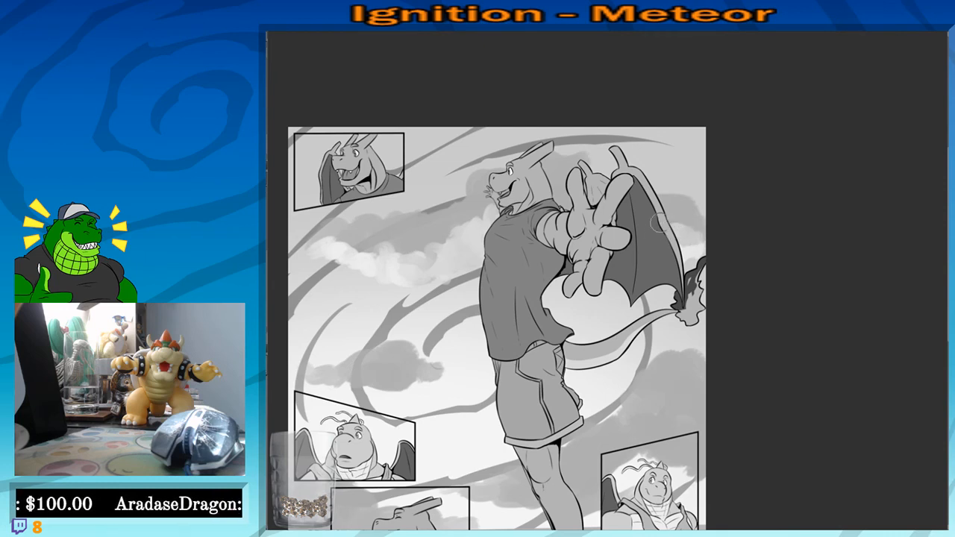
{"action": "left_click_drag", "start_coordinate": [506, 259], "coordinate": [618, 263]}
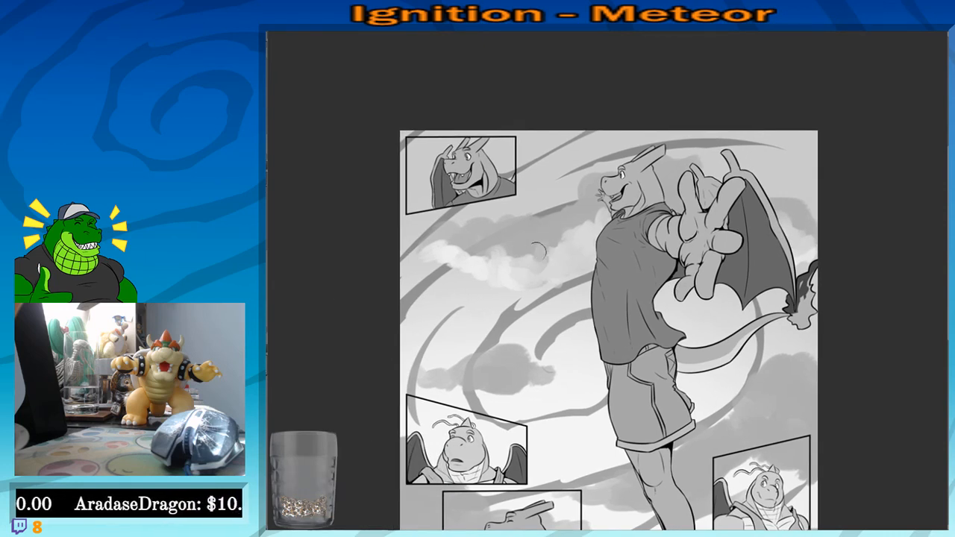
{"action": "left_click_drag", "start_coordinate": [540, 251], "coordinate": [411, 253]}
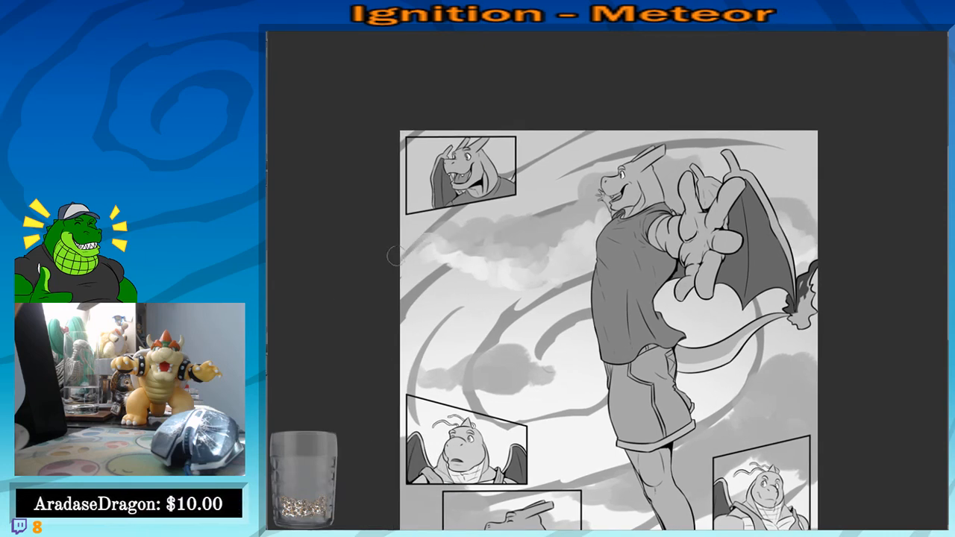
Add light puffy highlights to the small cloud above the worried dragon's panel and to the cloud above the tank-top character's panel
{"action": "scroll", "coordinate": [440, 269], "scroll_direction": "down", "scroll_amount": 3}
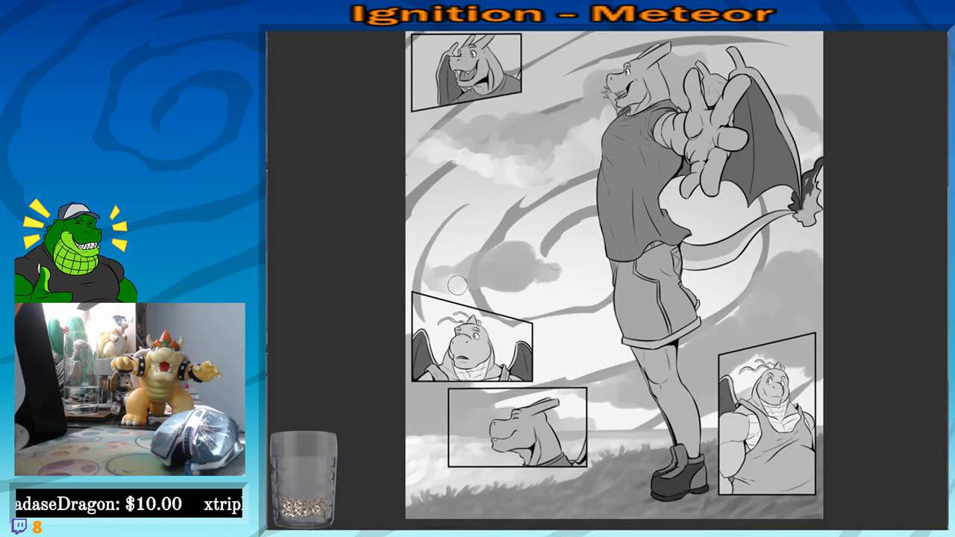
{"action": "mouse_move", "coordinate": [458, 284]}
{"action": "left_mouse_down"}
{"action": "mouse_move", "coordinate": [496, 283]}
{"action": "mouse_move", "coordinate": [508, 256]}
{"action": "mouse_move", "coordinate": [526, 273]}
{"action": "mouse_move", "coordinate": [505, 279]}
{"action": "mouse_move", "coordinate": [553, 286]}
{"action": "left_mouse_up"}
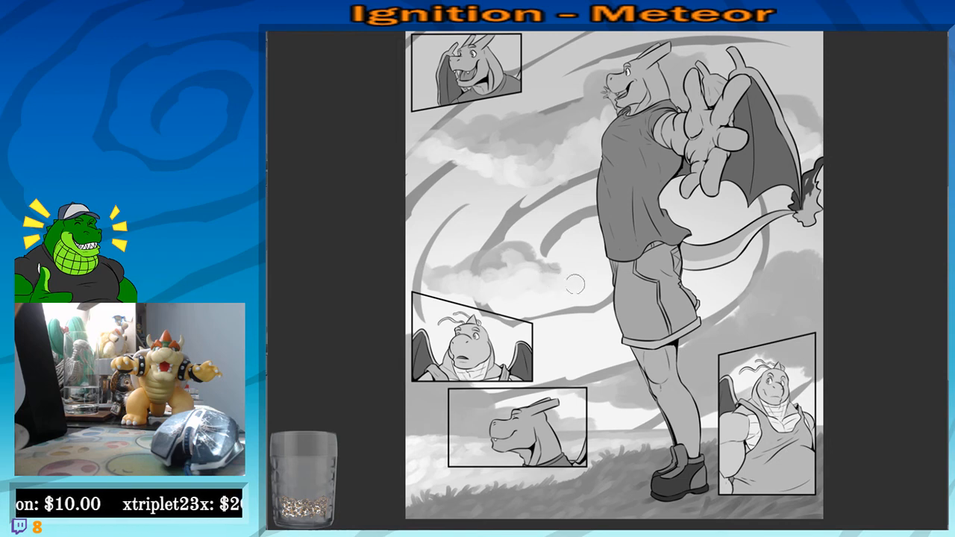
{"action": "left_click_drag", "start_coordinate": [710, 418], "coordinate": [638, 337]}
{"action": "mouse_move", "coordinate": [524, 318]}
{"action": "left_mouse_down"}
{"action": "mouse_move", "coordinate": [559, 327]}
{"action": "mouse_move", "coordinate": [636, 318]}
{"action": "mouse_move", "coordinate": [608, 349]}
{"action": "left_mouse_up"}
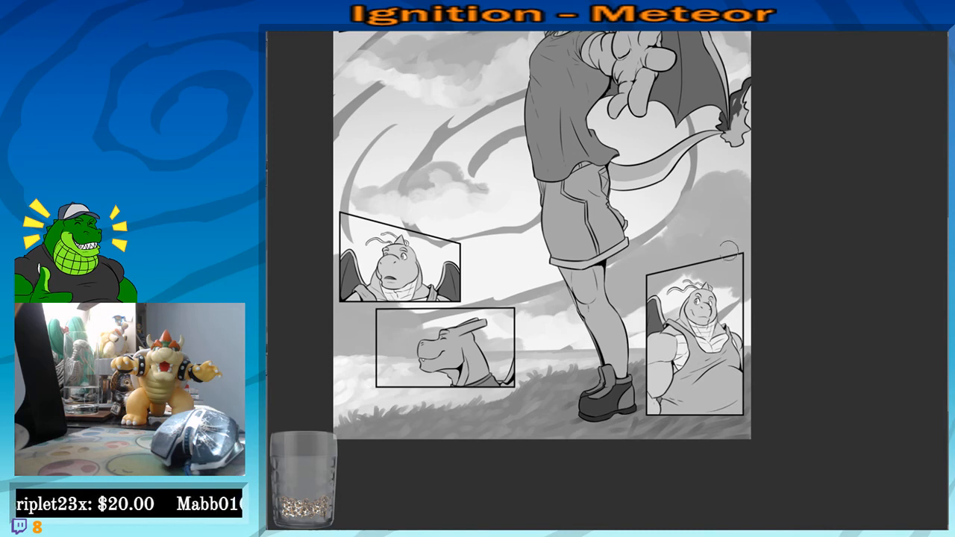
{"action": "mouse_move", "coordinate": [729, 251]}
{"action": "left_mouse_down"}
{"action": "mouse_move", "coordinate": [743, 296]}
{"action": "mouse_move", "coordinate": [733, 226]}
{"action": "mouse_move", "coordinate": [728, 248]}
{"action": "mouse_move", "coordinate": [710, 238]}
{"action": "mouse_move", "coordinate": [725, 247]}
{"action": "mouse_move", "coordinate": [689, 270]}
{"action": "left_mouse_up"}
{"action": "mouse_move", "coordinate": [621, 317]}
{"action": "left_mouse_down"}
{"action": "mouse_move", "coordinate": [642, 285]}
{"action": "mouse_move", "coordinate": [638, 302]}
{"action": "left_mouse_up"}
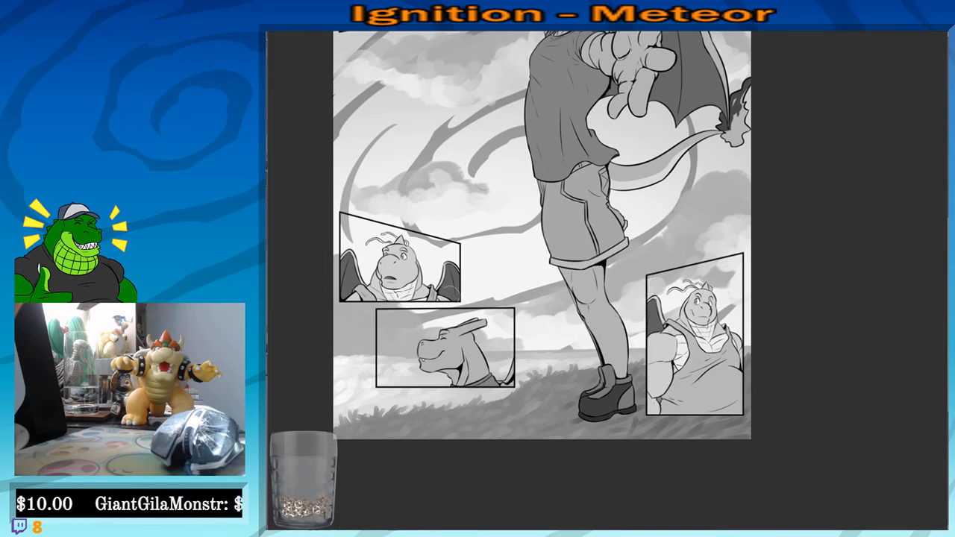
Paint lighter puffs into the low clouds around the smiling profile panel and behind the large dragon's legs
{"action": "left_click_drag", "start_coordinate": [483, 321], "coordinate": [536, 320]}
{"action": "mouse_move", "coordinate": [383, 340]}
{"action": "left_mouse_down"}
{"action": "mouse_move", "coordinate": [408, 356]}
{"action": "mouse_move", "coordinate": [446, 356]}
{"action": "mouse_move", "coordinate": [394, 340]}
{"action": "mouse_move", "coordinate": [384, 312]}
{"action": "mouse_move", "coordinate": [447, 366]}
{"action": "left_mouse_up"}
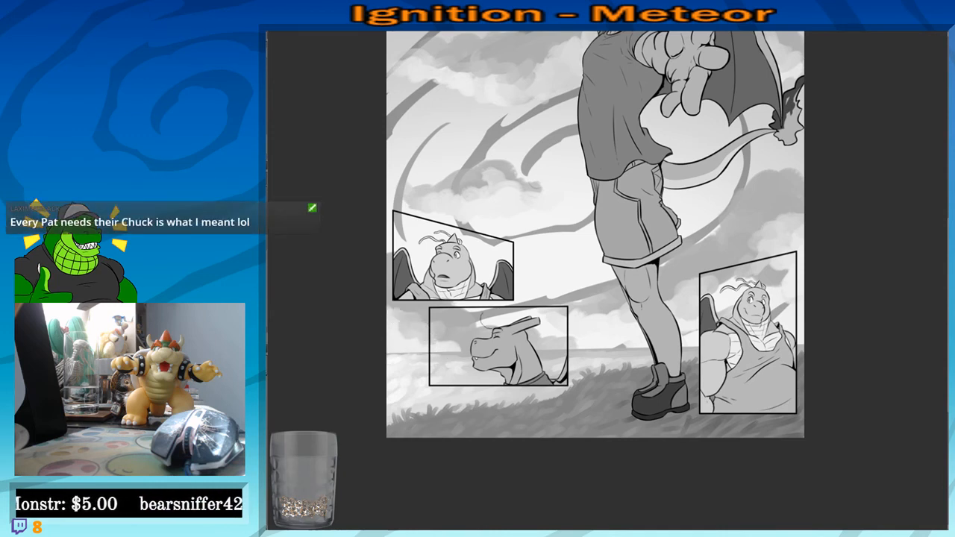
{"action": "left_click_drag", "start_coordinate": [603, 295], "coordinate": [589, 336]}
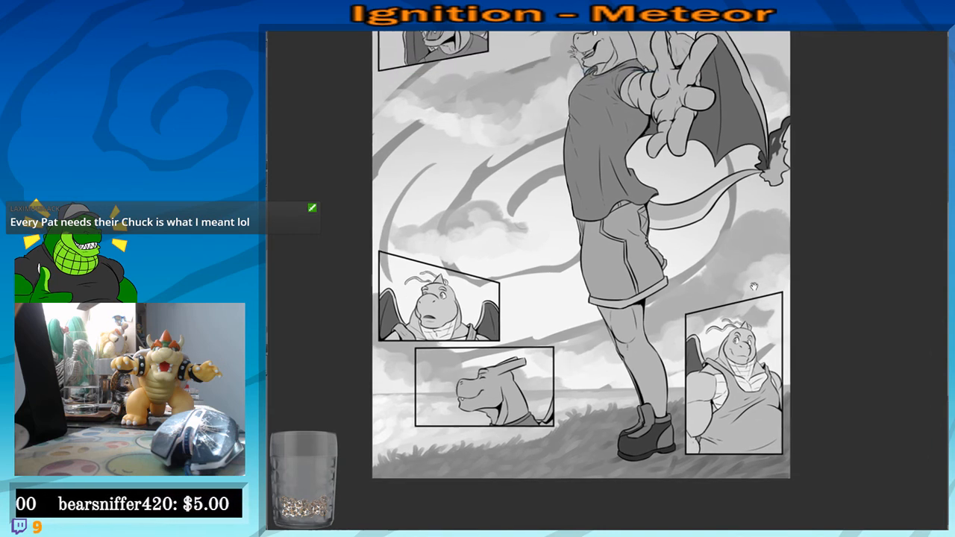
{"action": "left_click_drag", "start_coordinate": [752, 284], "coordinate": [762, 260]}
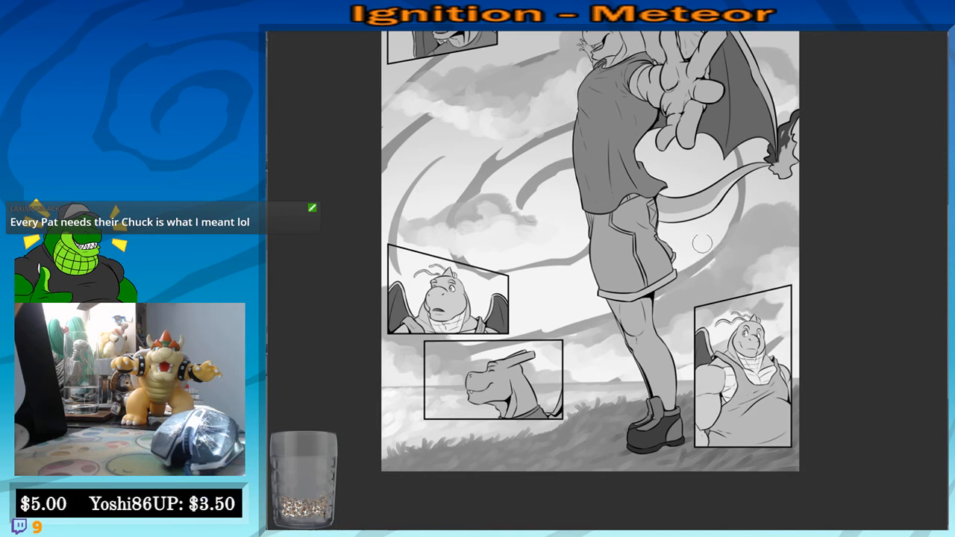
Refine the upper cloud beside the large dragon's chest and the small cloud above the worried dragon's panel with finer light puffs
{"action": "left_click_drag", "start_coordinate": [582, 229], "coordinate": [608, 304]}
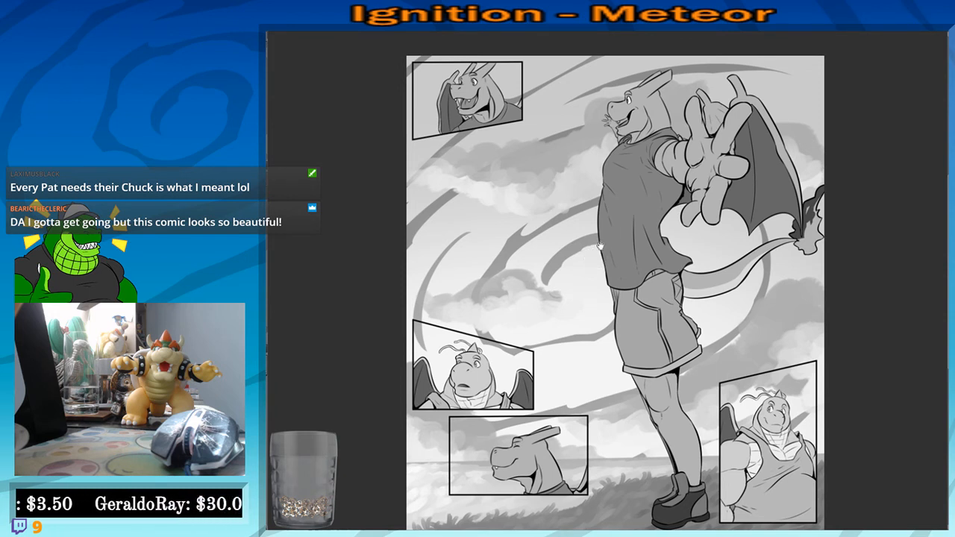
{"action": "left_click_drag", "start_coordinate": [597, 252], "coordinate": [608, 287]}
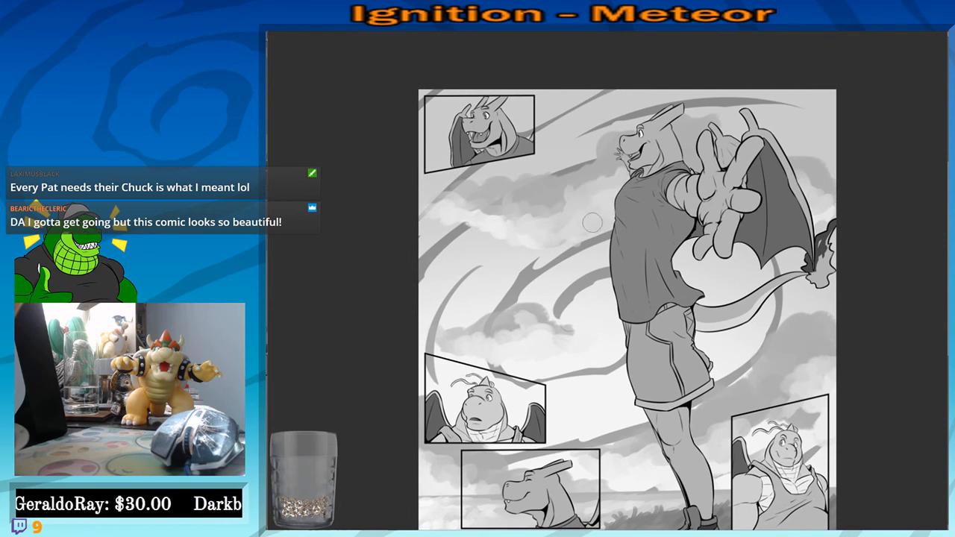
{"action": "left_click_drag", "start_coordinate": [566, 246], "coordinate": [585, 242]}
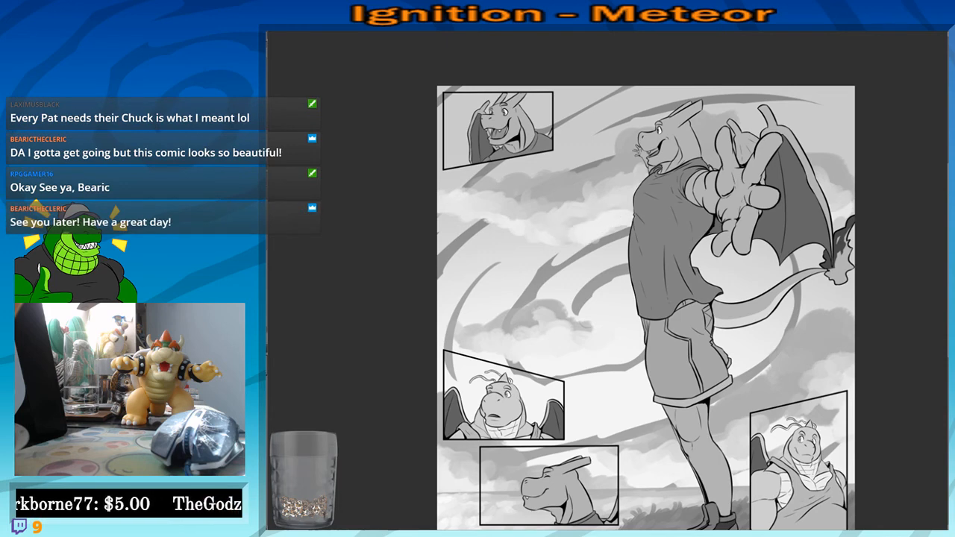
{"action": "scroll", "coordinate": [539, 294], "scroll_direction": "up", "scroll_amount": 2}
{"action": "left_click_drag", "start_coordinate": [538, 294], "coordinate": [489, 290]}
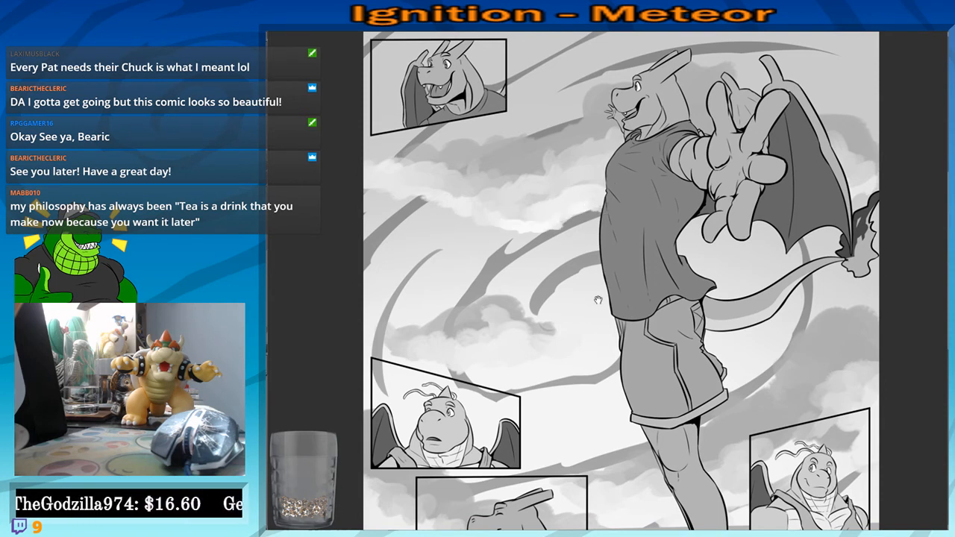
{"action": "left_click_drag", "start_coordinate": [598, 300], "coordinate": [593, 296]}
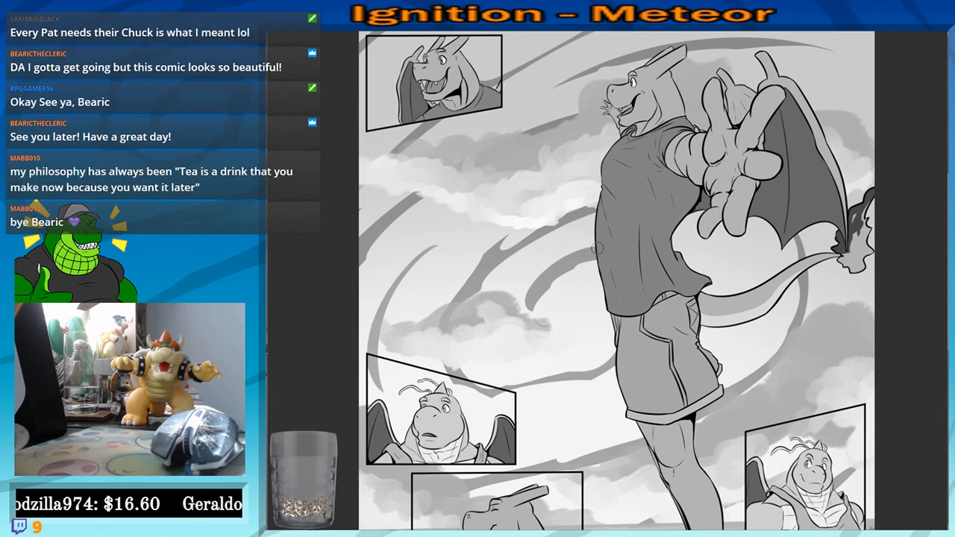
{"action": "left_click_drag", "start_coordinate": [596, 247], "coordinate": [589, 260]}
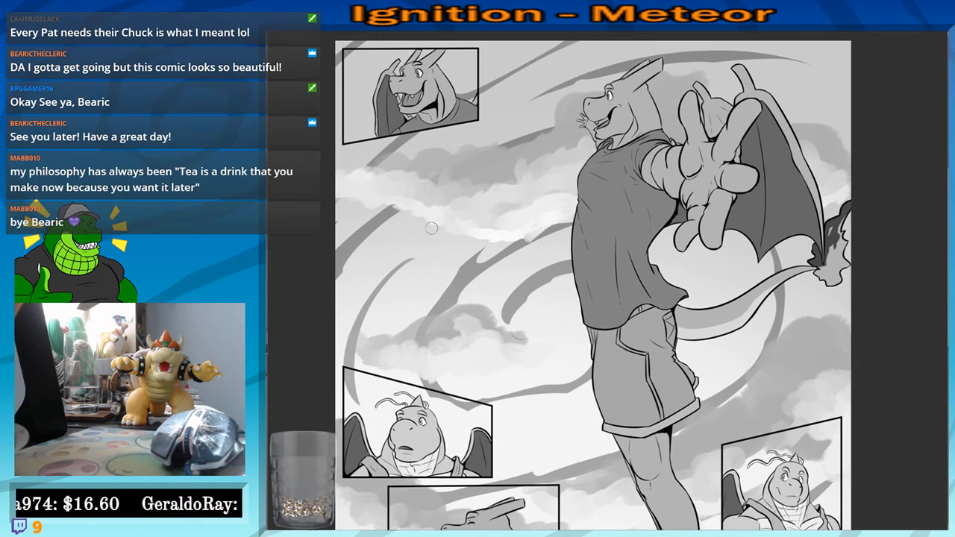
{"action": "left_click_drag", "start_coordinate": [453, 310], "coordinate": [498, 227]}
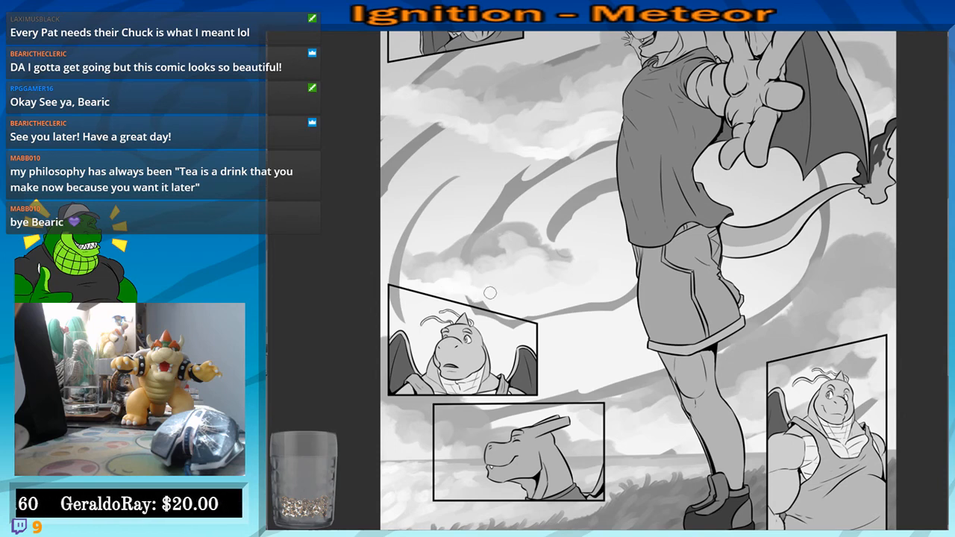
{"action": "left_click_drag", "start_coordinate": [553, 294], "coordinate": [476, 294]}
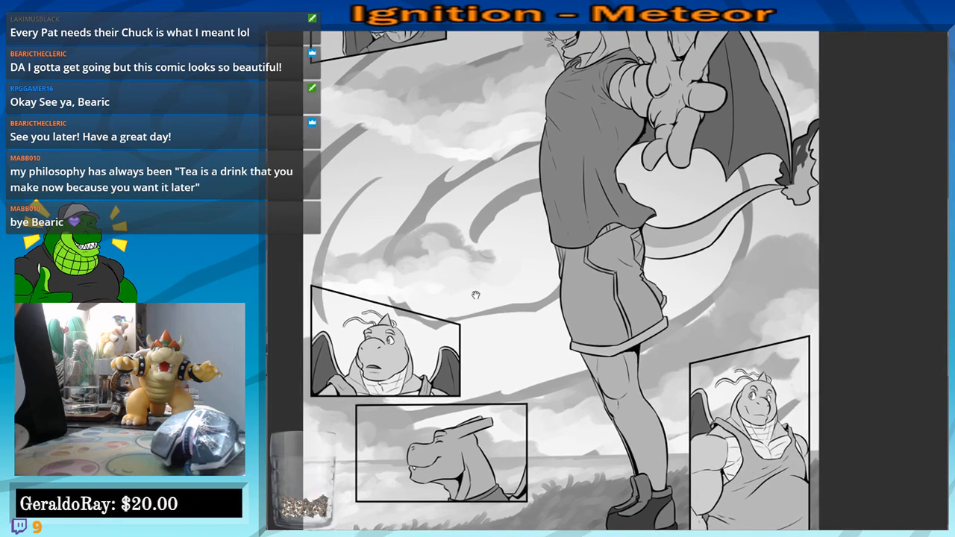
Define the puffy edges of the cloud below the large dragon's tail and the low clouds around the smiling profile panel
{"action": "left_click_drag", "start_coordinate": [764, 222], "coordinate": [717, 186]}
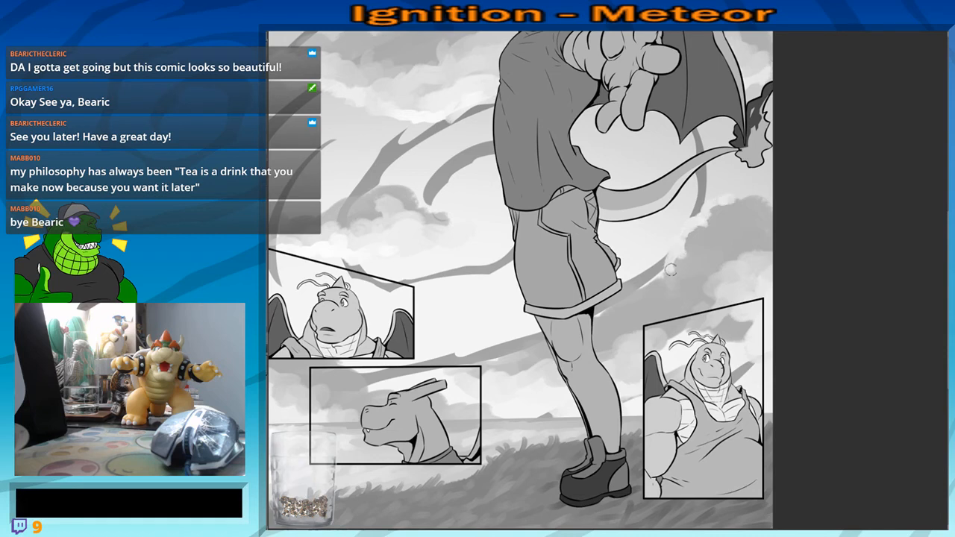
{"action": "left_click_drag", "start_coordinate": [664, 277], "coordinate": [706, 241]}
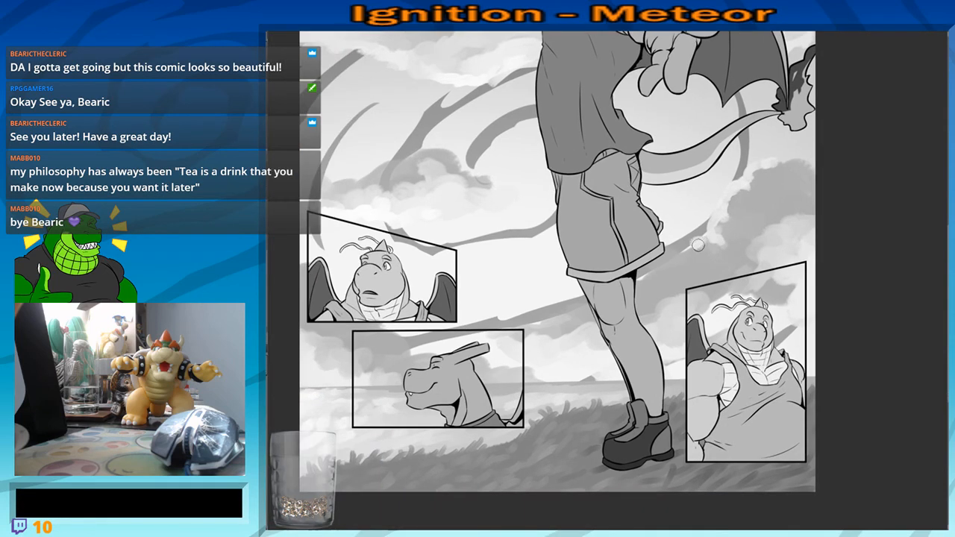
{"action": "mouse_move", "coordinate": [459, 356]}
{"action": "left_mouse_down"}
{"action": "mouse_move", "coordinate": [547, 322]}
{"action": "mouse_move", "coordinate": [604, 319]}
{"action": "left_mouse_up"}
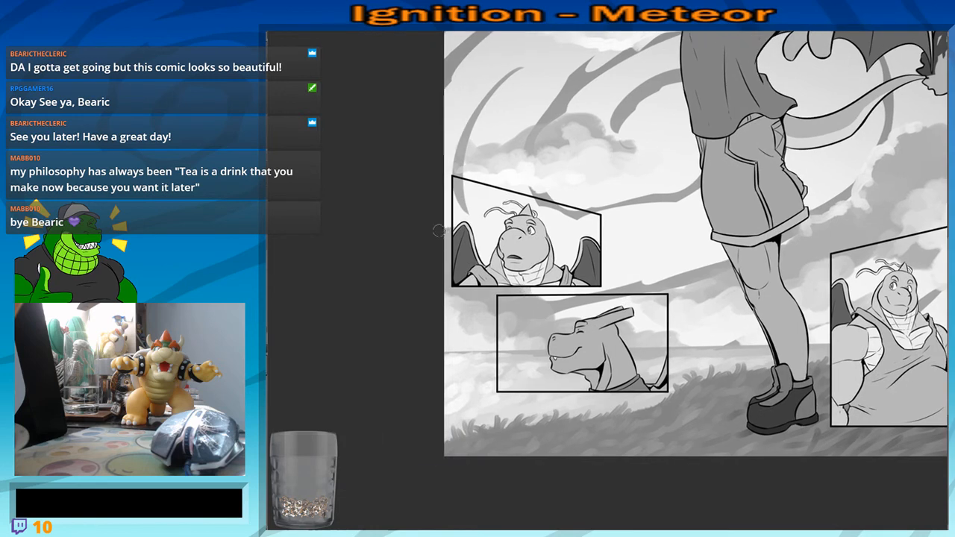
{"action": "scroll", "coordinate": [438, 231], "scroll_direction": "up", "scroll_amount": 3}
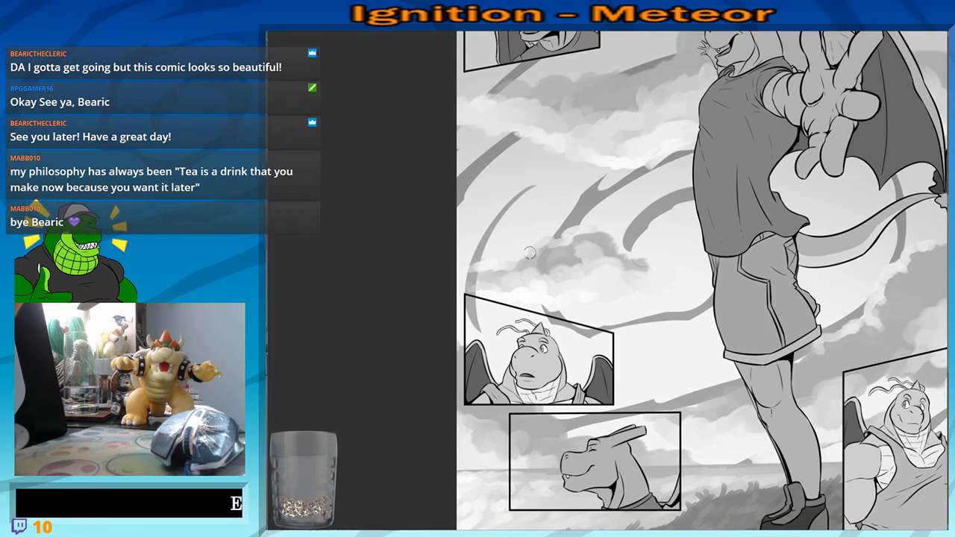
Blend darker and lighter grey strokes into the top of the upper cloud between the top inset panel and the large dragon's chest
{"action": "scroll", "coordinate": [529, 253], "scroll_direction": "up", "scroll_amount": 5}
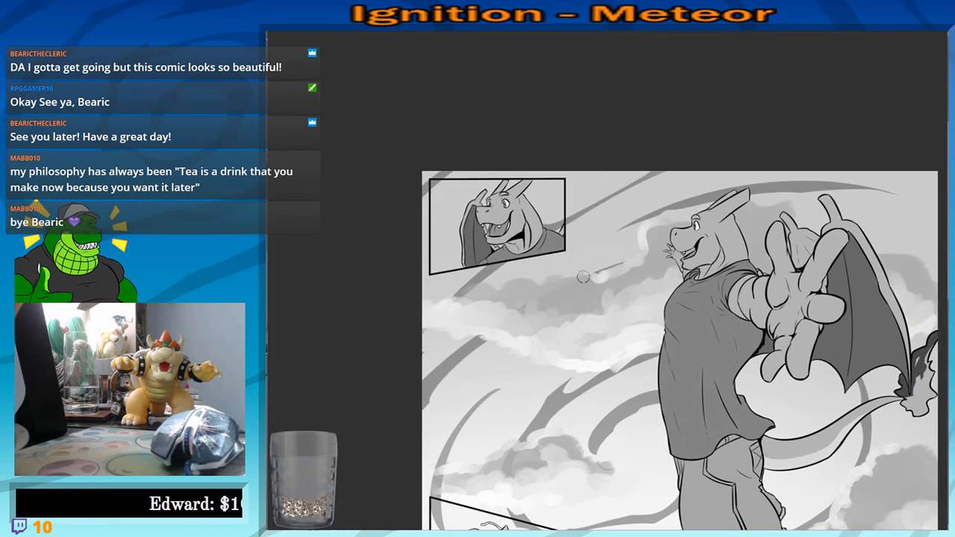
{"action": "left_click_drag", "start_coordinate": [676, 273], "coordinate": [623, 261]}
{"action": "left_click_drag", "start_coordinate": [661, 308], "coordinate": [570, 149]}
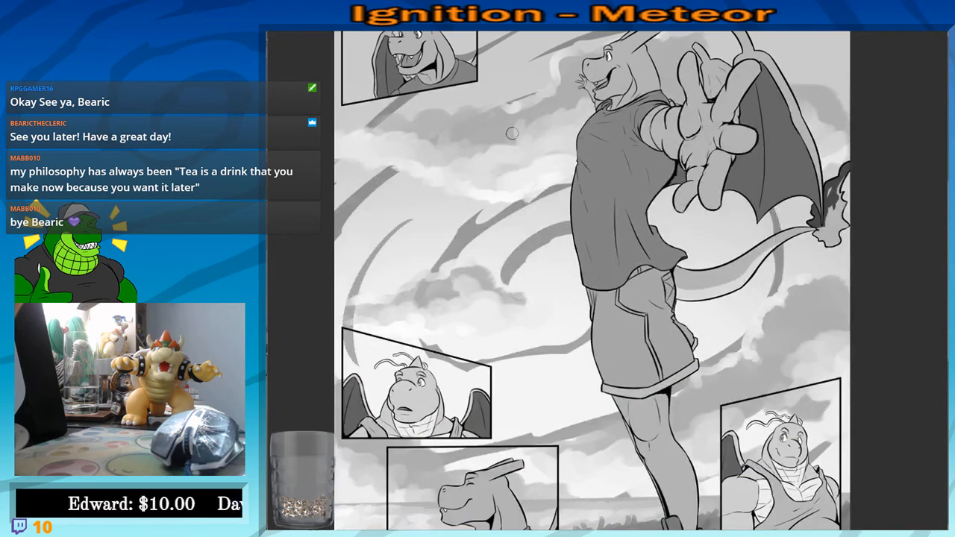
Examine the painted clouds across the page, from the top inset panel down to the grassy field
{"action": "scroll", "coordinate": [511, 133], "scroll_direction": "down", "scroll_amount": 1}
{"action": "left_click_drag", "start_coordinate": [750, 243], "coordinate": [724, 229]}
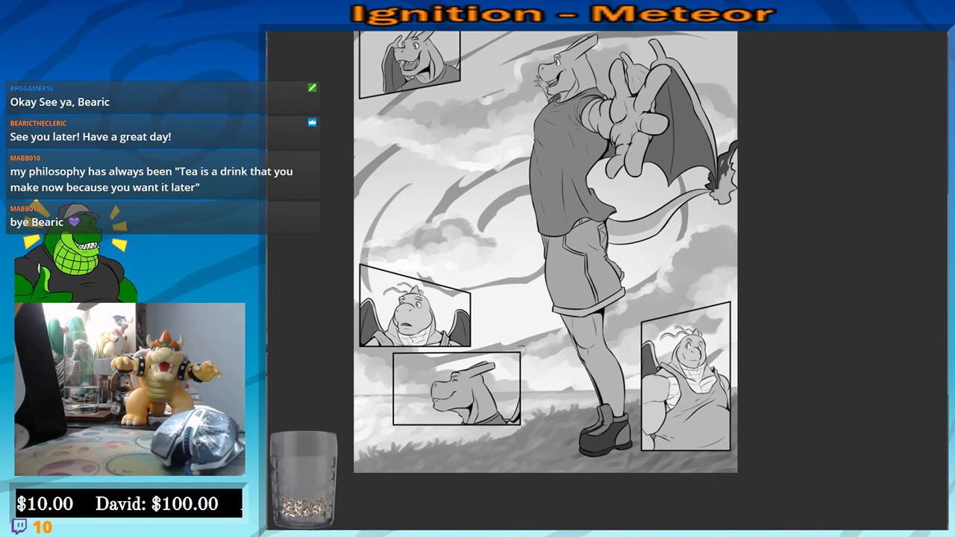
{"action": "mouse_move", "coordinate": [559, 331]}
{"action": "left_mouse_down"}
{"action": "mouse_move", "coordinate": [556, 380]}
{"action": "mouse_move", "coordinate": [538, 337]}
{"action": "mouse_move", "coordinate": [565, 381]}
{"action": "left_mouse_up"}
{"action": "left_click_drag", "start_coordinate": [621, 229], "coordinate": [610, 309]}
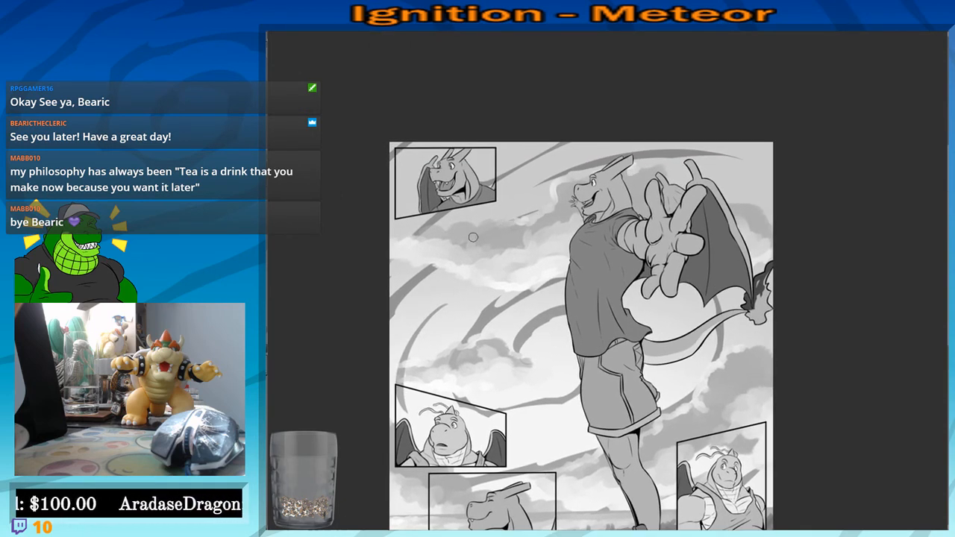
{"action": "left_click_drag", "start_coordinate": [474, 237], "coordinate": [548, 248]}
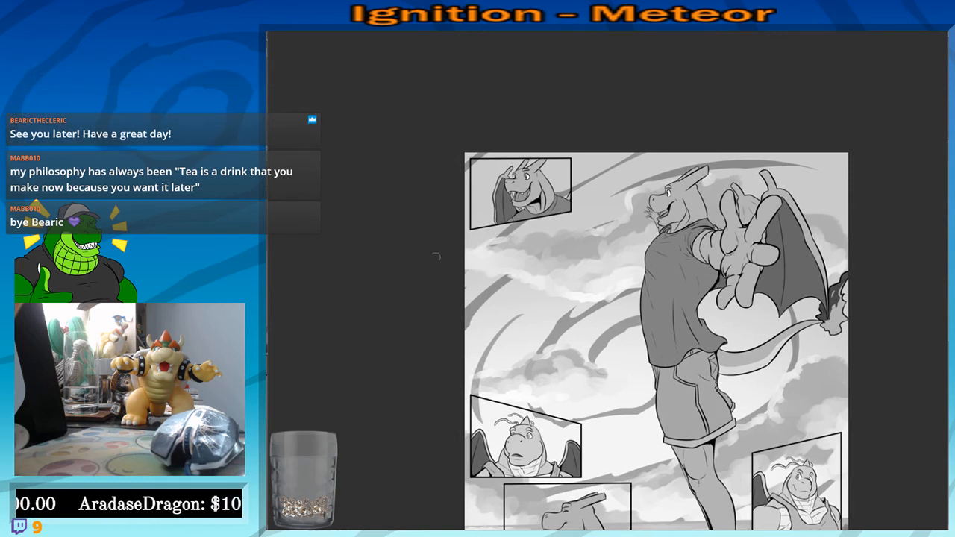
{"action": "left_click_drag", "start_coordinate": [864, 265], "coordinate": [817, 260]}
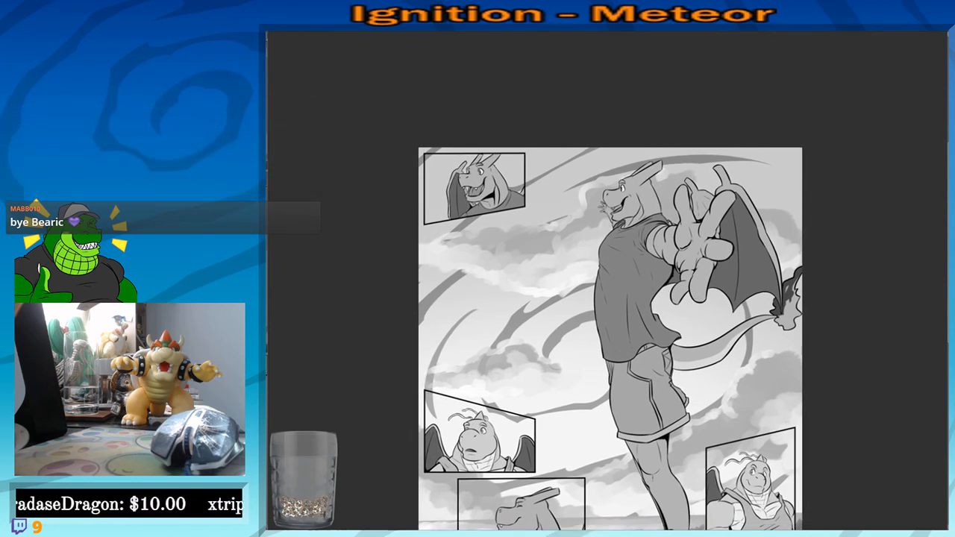
{"action": "left_click_drag", "start_coordinate": [570, 238], "coordinate": [624, 226]}
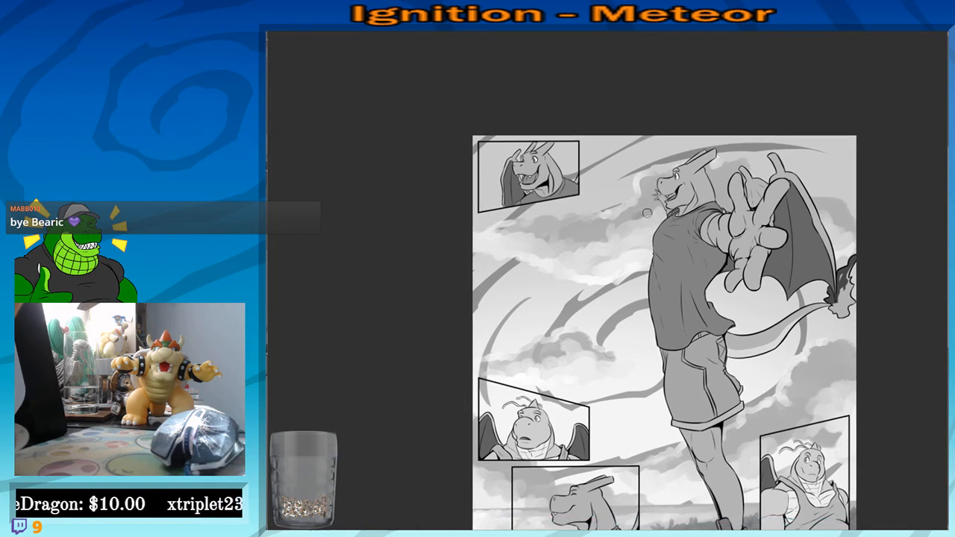
{"action": "left_click_drag", "start_coordinate": [694, 307], "coordinate": [649, 150]}
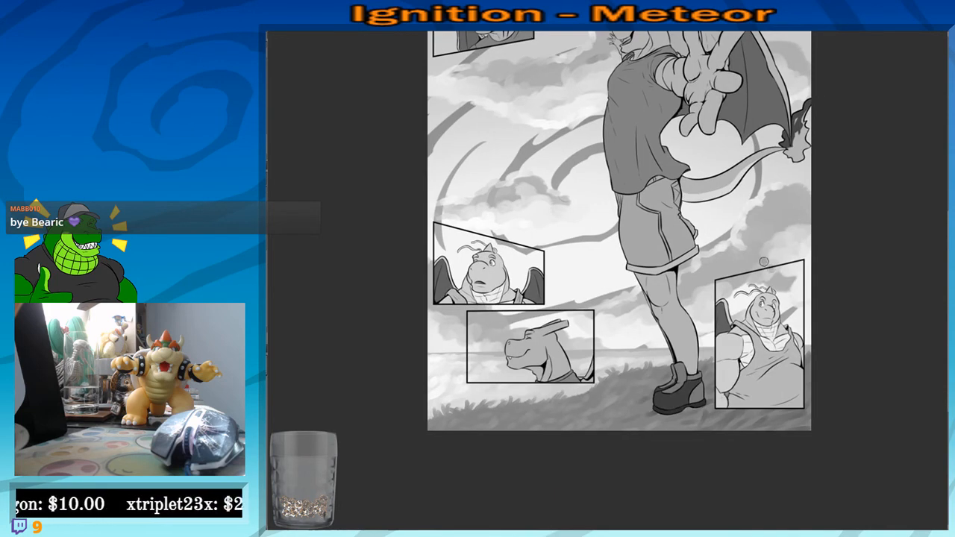
{"action": "left_click_drag", "start_coordinate": [613, 261], "coordinate": [667, 274]}
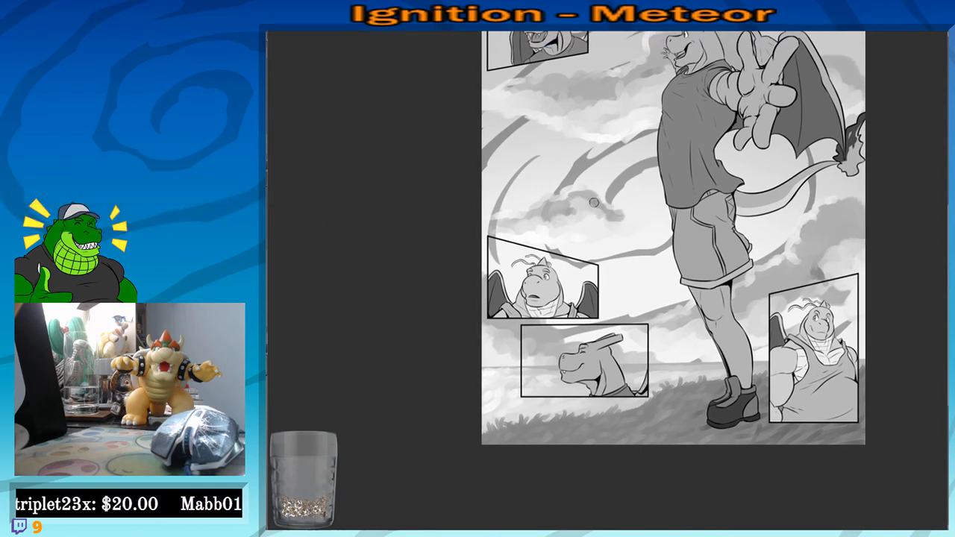
{"action": "left_click_drag", "start_coordinate": [594, 203], "coordinate": [586, 322]}
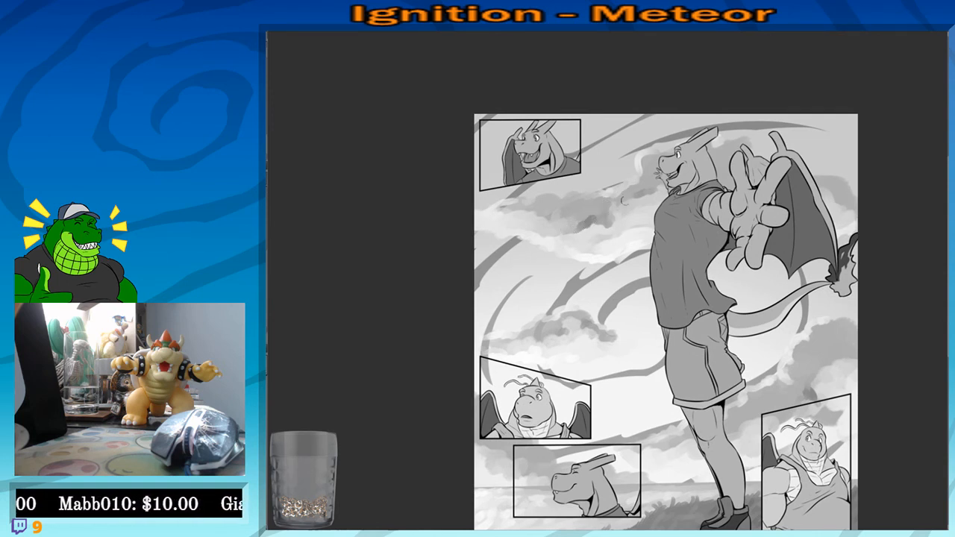
{"action": "left_click_drag", "start_coordinate": [628, 311], "coordinate": [616, 192]}
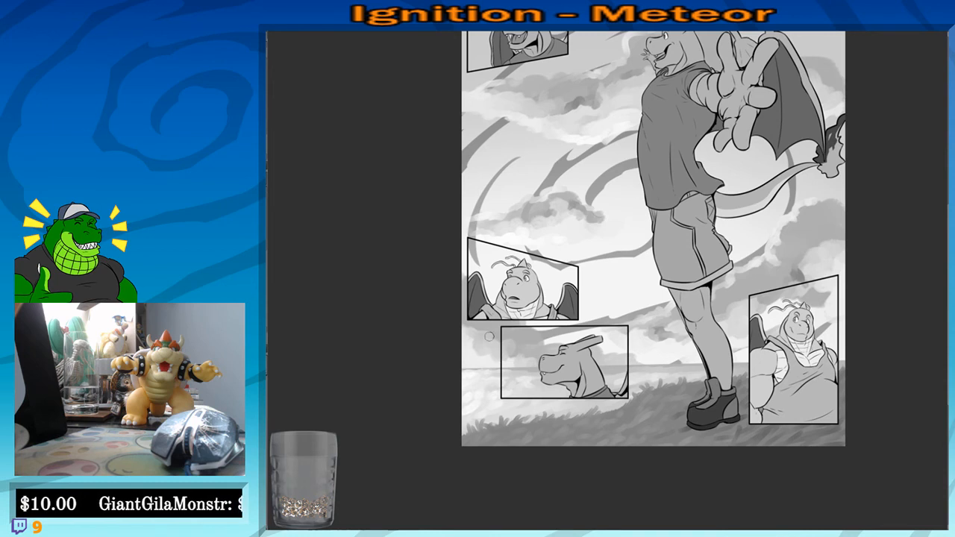
{"action": "left_click_drag", "start_coordinate": [610, 352], "coordinate": [591, 406]}
{"action": "left_click_drag", "start_coordinate": [634, 175], "coordinate": [614, 266]}
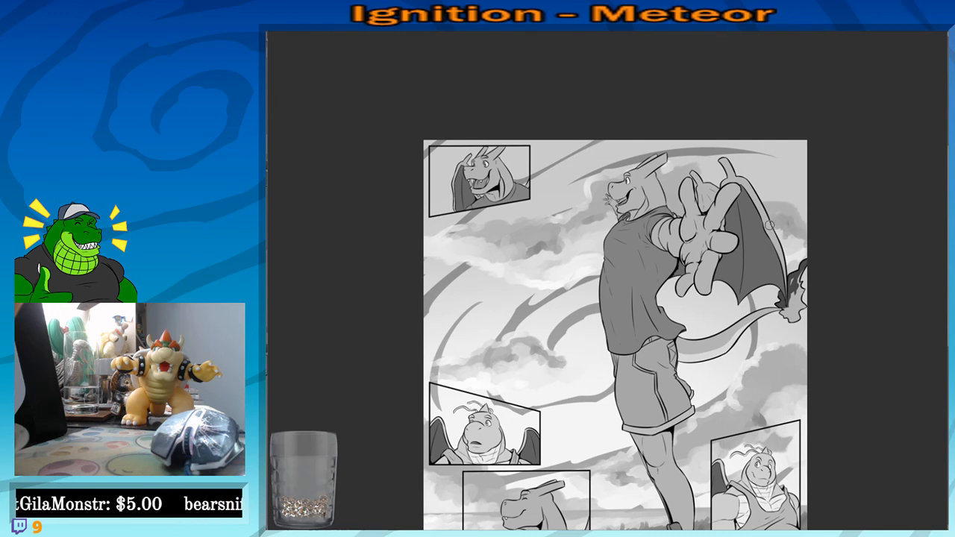
{"action": "mouse_move", "coordinate": [705, 308]}
{"action": "left_mouse_down"}
{"action": "mouse_move", "coordinate": [710, 286]}
{"action": "mouse_move", "coordinate": [656, 267]}
{"action": "left_mouse_up"}
{"action": "scroll", "coordinate": [645, 176], "scroll_direction": "down", "scroll_amount": 1}
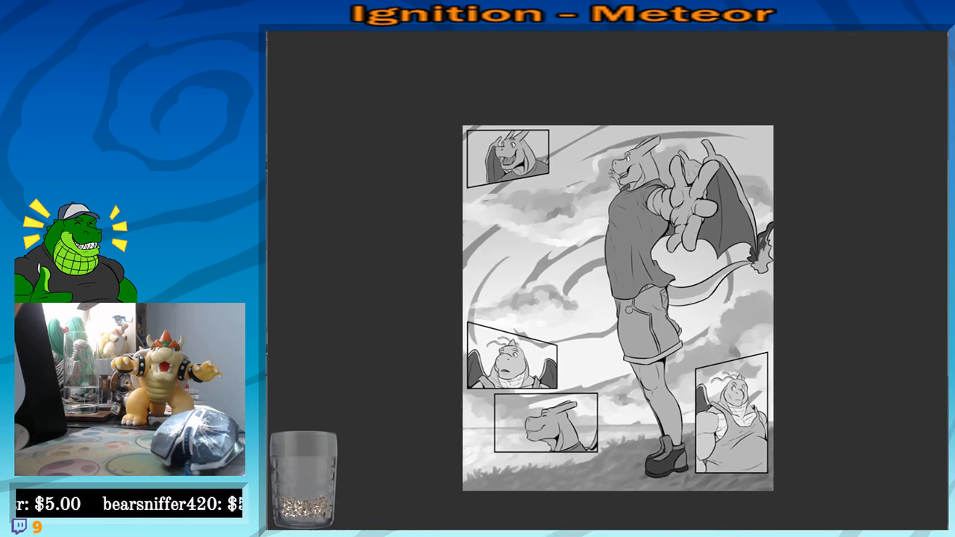
{"action": "left_click_drag", "start_coordinate": [594, 315], "coordinate": [620, 312]}
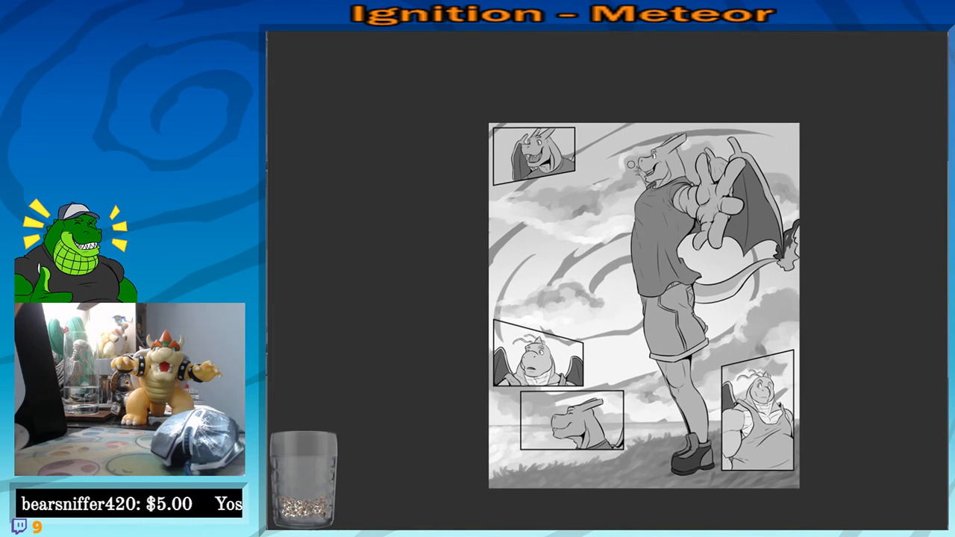
{"action": "scroll", "coordinate": [580, 145], "scroll_direction": "up", "scroll_amount": 1}
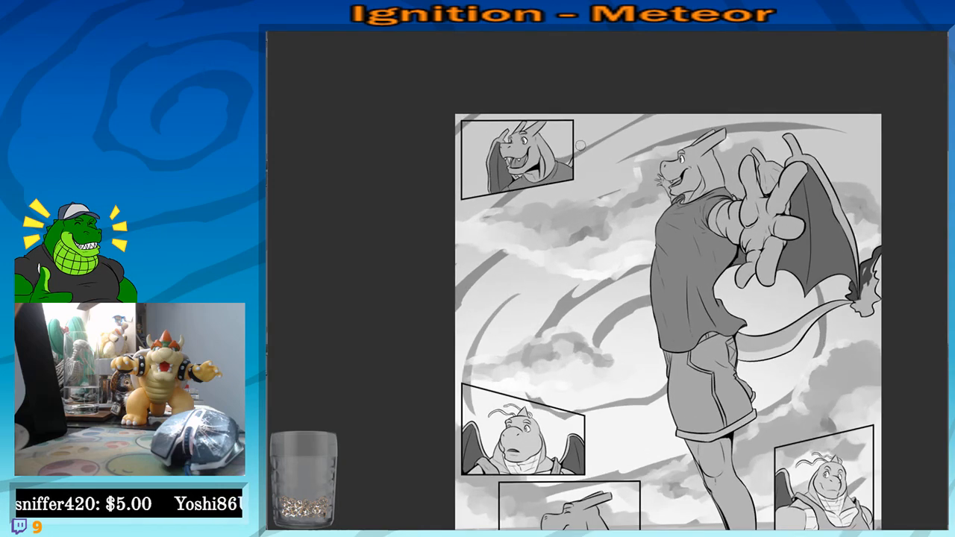
{"action": "left_click_drag", "start_coordinate": [615, 152], "coordinate": [633, 144]}
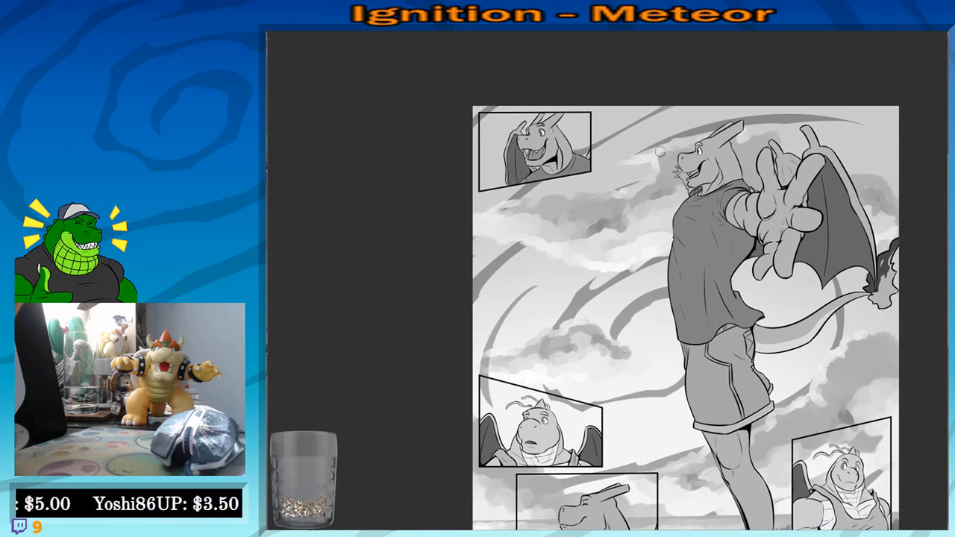
{"action": "left_click_drag", "start_coordinate": [628, 207], "coordinate": [684, 195]}
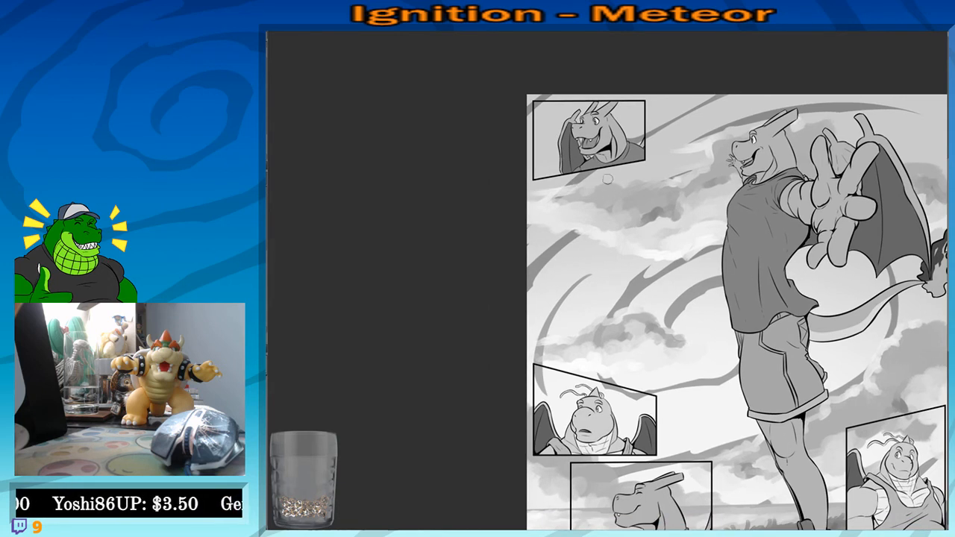
{"action": "left_click_drag", "start_coordinate": [608, 180], "coordinate": [628, 119]}
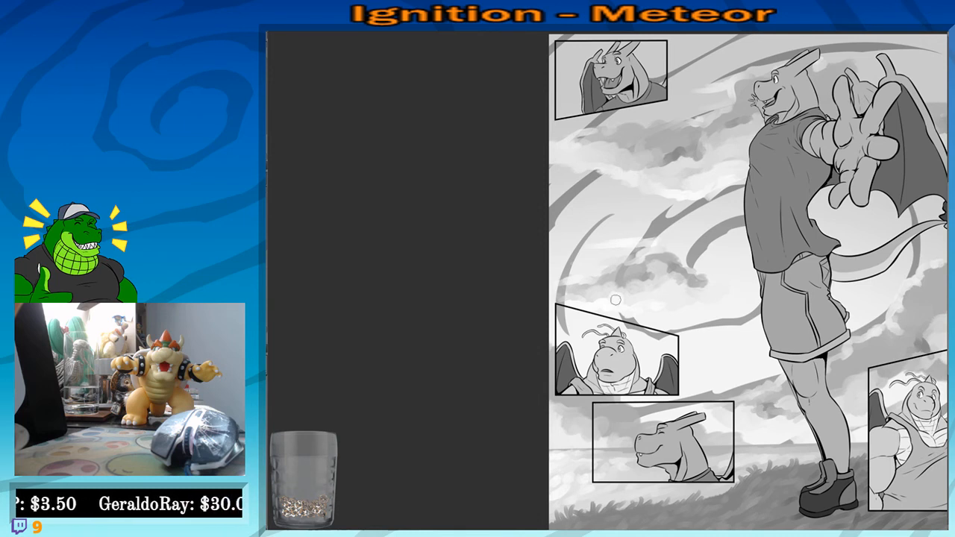
{"action": "left_click_drag", "start_coordinate": [845, 287], "coordinate": [807, 232]}
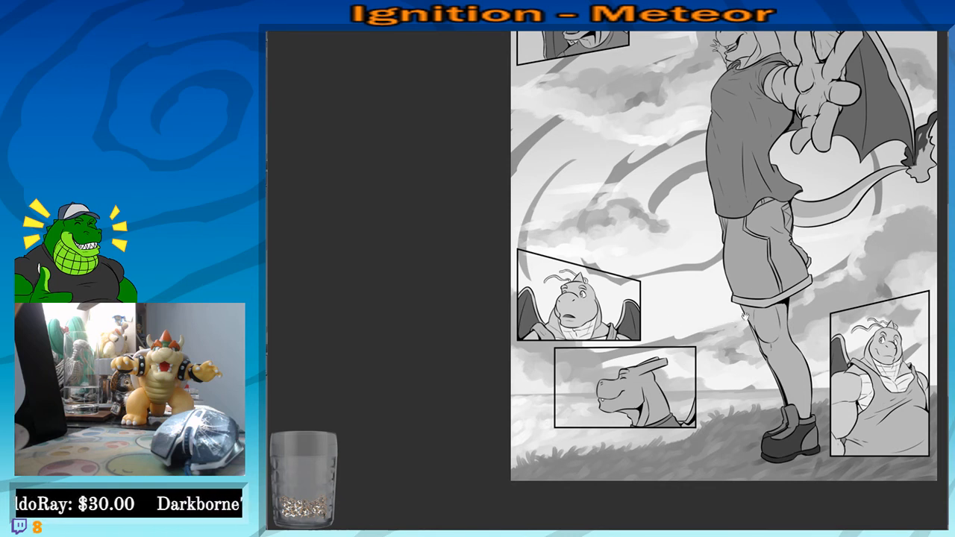
{"action": "left_click_drag", "start_coordinate": [743, 314], "coordinate": [661, 366]}
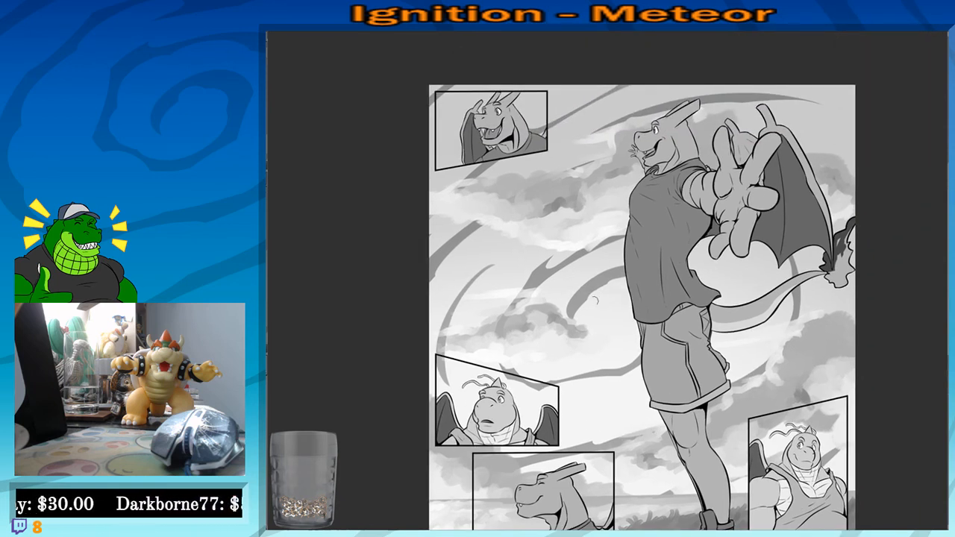
{"action": "scroll", "coordinate": [647, 270], "scroll_direction": "down", "scroll_amount": 3}
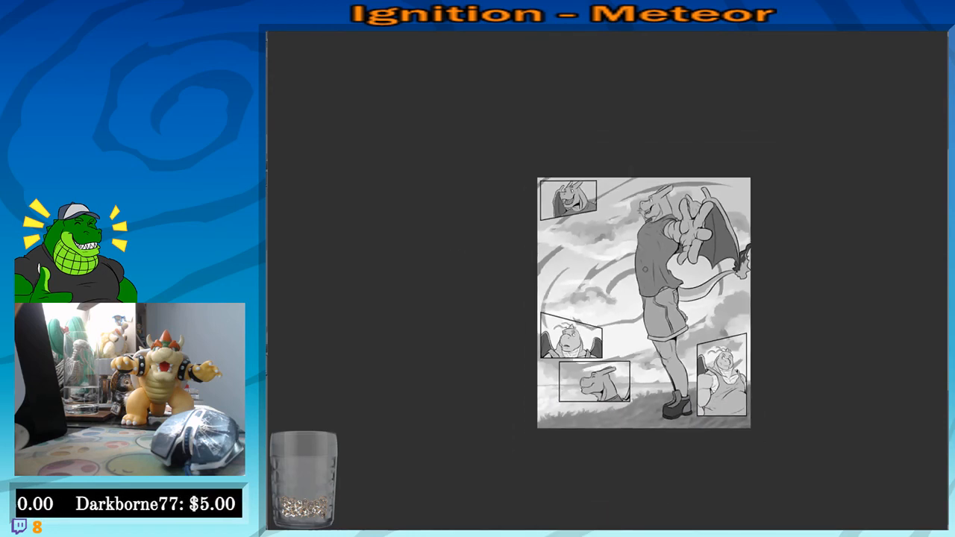
{"action": "scroll", "coordinate": [646, 270], "scroll_direction": "up", "scroll_amount": 1}
{"action": "left_click_drag", "start_coordinate": [548, 275], "coordinate": [523, 265]}
{"action": "left_click_drag", "start_coordinate": [530, 371], "coordinate": [519, 364]}
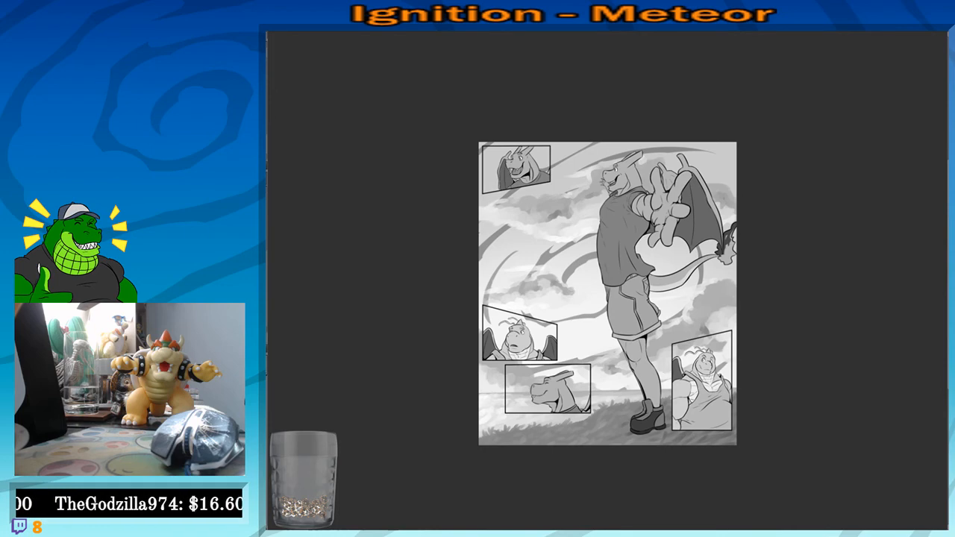
Paint short grey grass blades over the sole of the large dragon's boot so it sits in the grass
{"action": "left_click_drag", "start_coordinate": [677, 352], "coordinate": [687, 301]}
{"action": "scroll", "coordinate": [687, 301], "scroll_direction": "up", "scroll_amount": 6}
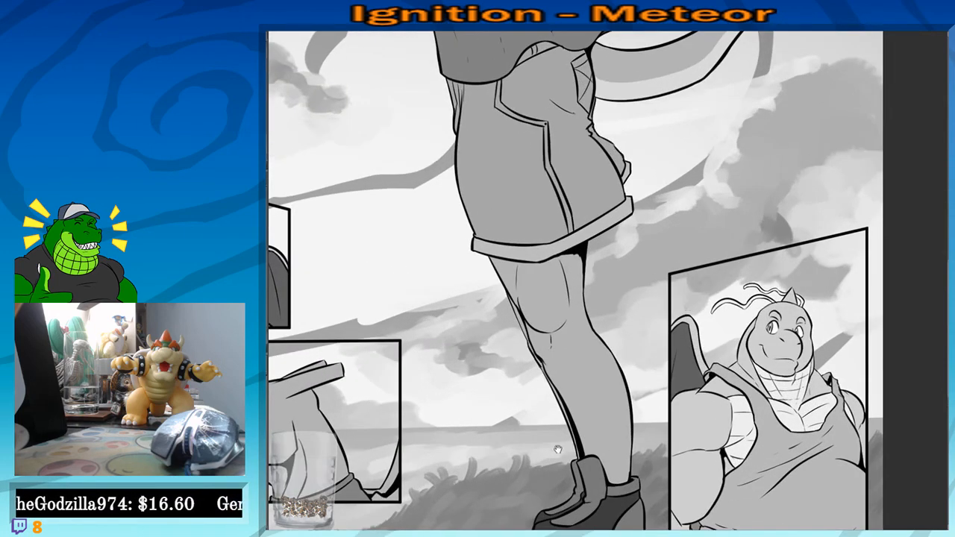
{"action": "left_click_drag", "start_coordinate": [558, 449], "coordinate": [573, 213]}
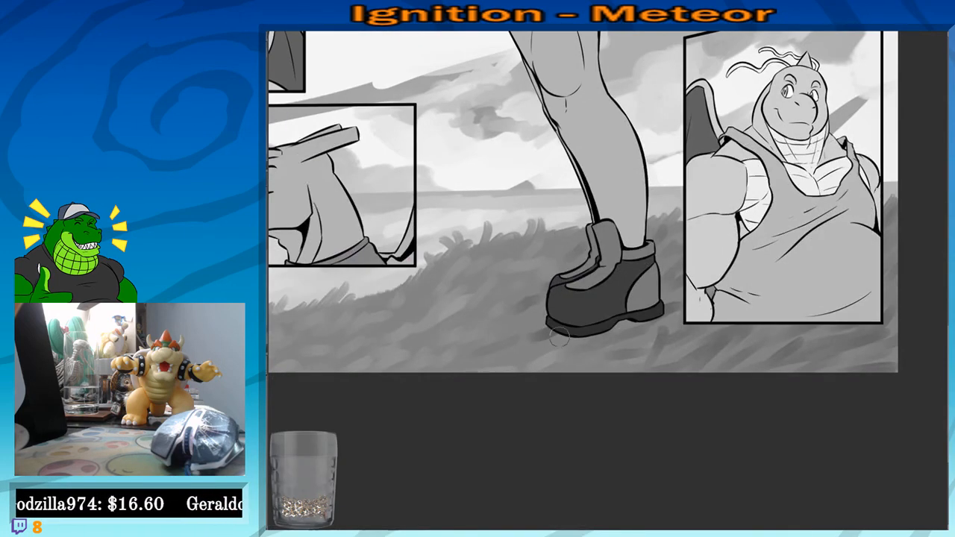
{"action": "mouse_move", "coordinate": [560, 337]}
{"action": "left_mouse_down"}
{"action": "mouse_move", "coordinate": [577, 343]}
{"action": "mouse_move", "coordinate": [492, 337]}
{"action": "mouse_move", "coordinate": [526, 307]}
{"action": "mouse_move", "coordinate": [556, 306]}
{"action": "mouse_move", "coordinate": [571, 292]}
{"action": "mouse_move", "coordinate": [563, 312]}
{"action": "mouse_move", "coordinate": [589, 293]}
{"action": "left_mouse_up"}
{"action": "key", "text": "ctrl+z"}
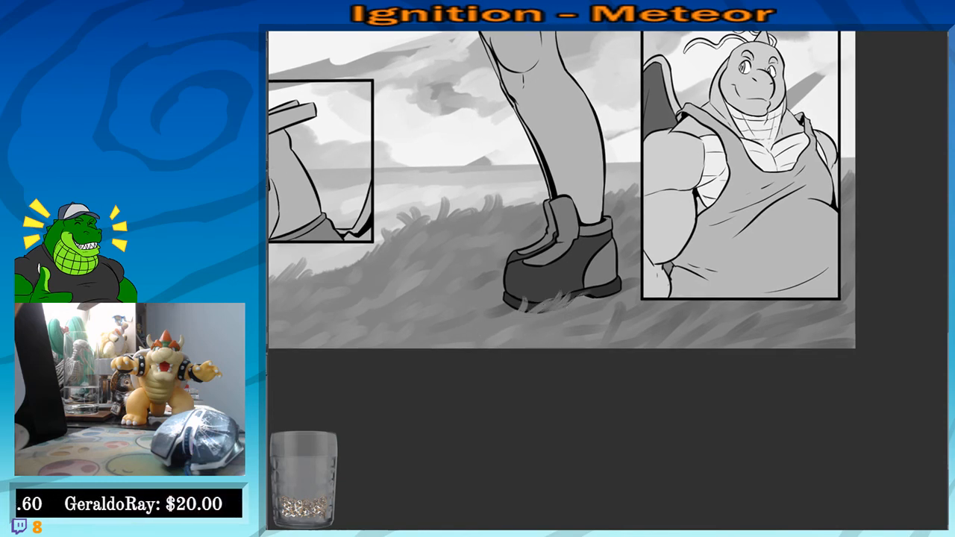
{"action": "left_click_drag", "start_coordinate": [507, 316], "coordinate": [521, 300]}
{"action": "mouse_move", "coordinate": [525, 312]}
{"action": "left_mouse_down"}
{"action": "mouse_move", "coordinate": [533, 300]}
{"action": "mouse_move", "coordinate": [634, 282]}
{"action": "left_mouse_up"}
{"action": "mouse_move", "coordinate": [588, 306]}
{"action": "left_mouse_down"}
{"action": "mouse_move", "coordinate": [606, 279]}
{"action": "mouse_move", "coordinate": [634, 284]}
{"action": "left_mouse_up"}
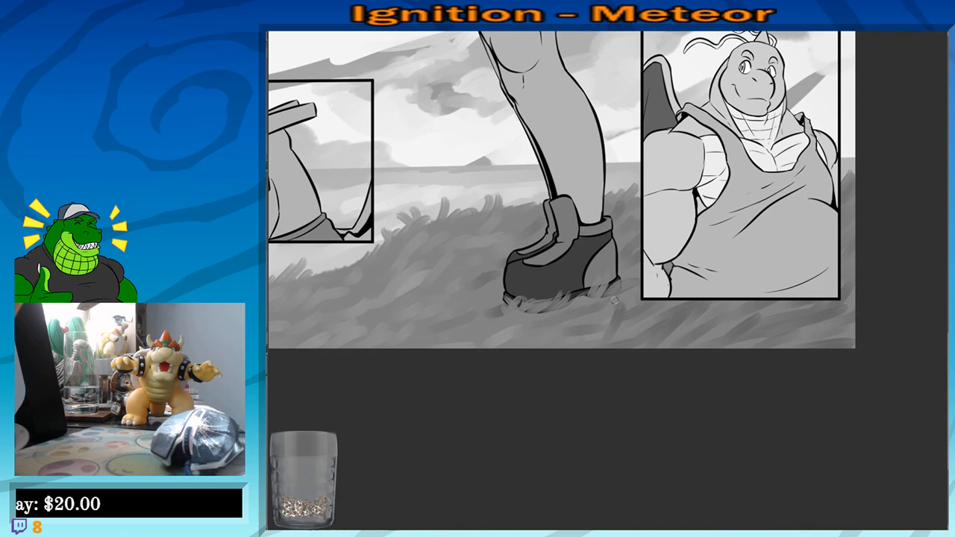
Add longer, lighter grass blades over the toe and heel of the large dragon's boot
{"action": "left_click_drag", "start_coordinate": [581, 306], "coordinate": [578, 408]}
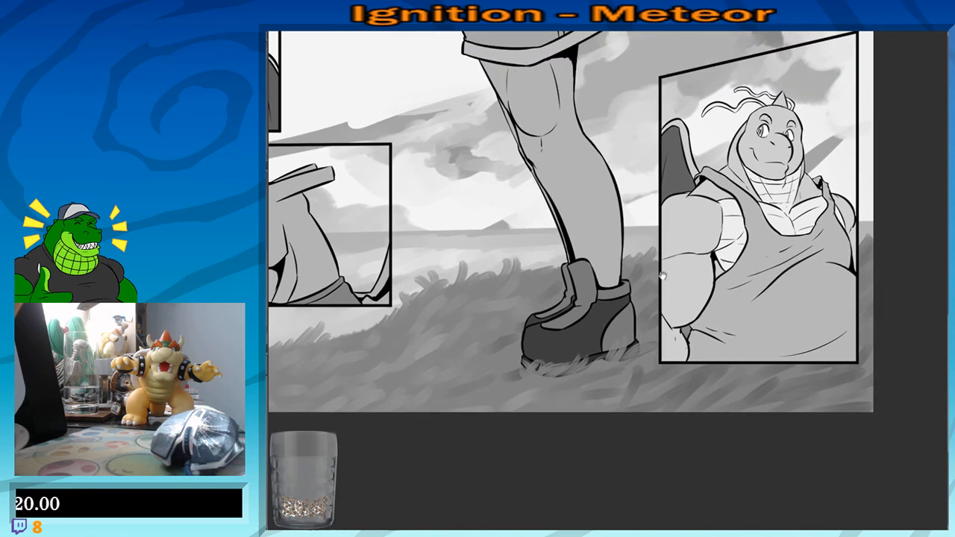
{"action": "mouse_move", "coordinate": [522, 378]}
{"action": "left_mouse_down"}
{"action": "mouse_move", "coordinate": [538, 358]}
{"action": "mouse_move", "coordinate": [568, 360]}
{"action": "mouse_move", "coordinate": [590, 334]}
{"action": "mouse_move", "coordinate": [594, 348]}
{"action": "left_mouse_up"}
{"action": "left_click_drag", "start_coordinate": [589, 365], "coordinate": [610, 349]}
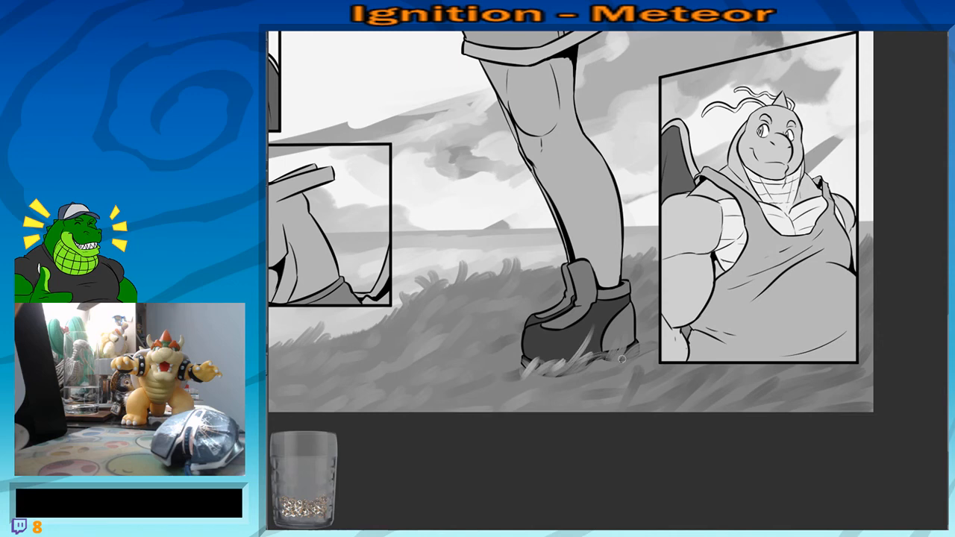
Review the whole page, then examine the sky and field around the worried and smiling profile panels
{"action": "scroll", "coordinate": [621, 358], "scroll_direction": "down", "scroll_amount": 3}
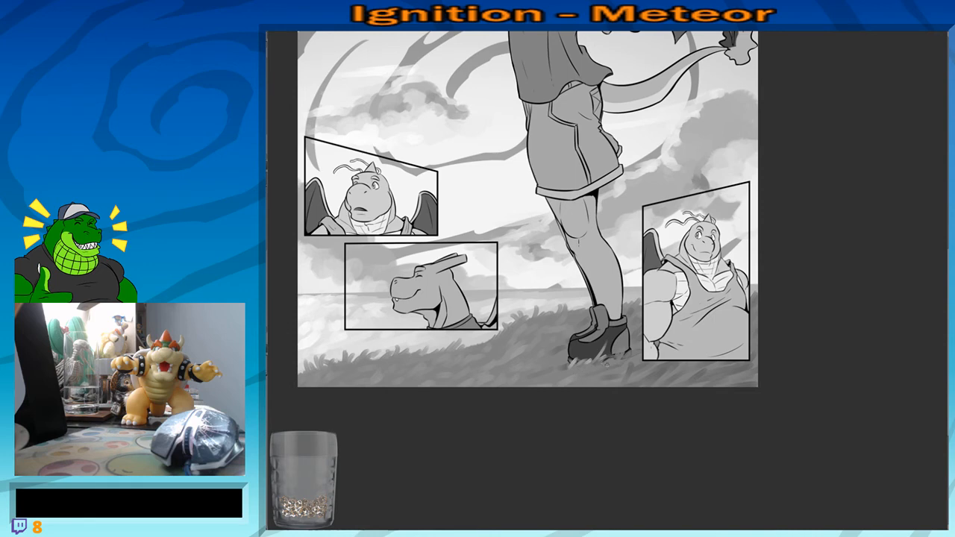
{"action": "left_click_drag", "start_coordinate": [582, 347], "coordinate": [582, 426]}
{"action": "scroll", "coordinate": [583, 426], "scroll_direction": "down", "scroll_amount": 5}
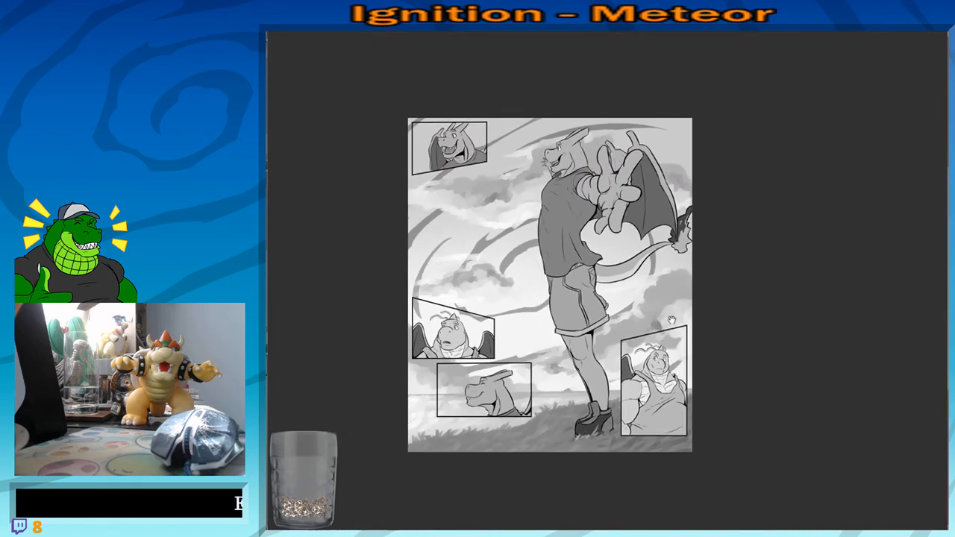
{"action": "left_click_drag", "start_coordinate": [656, 323], "coordinate": [694, 380]}
{"action": "scroll", "coordinate": [692, 379], "scroll_direction": "up", "scroll_amount": 2}
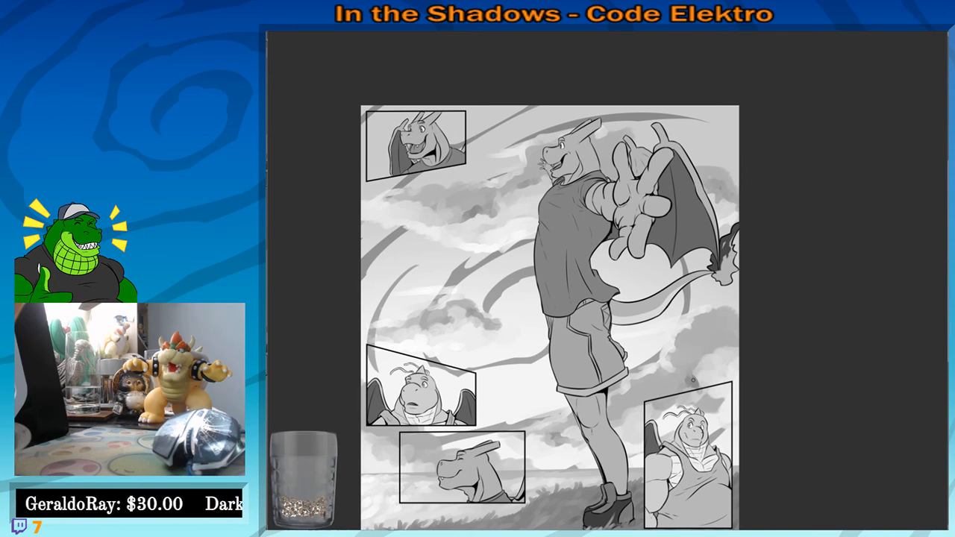
{"action": "left_click_drag", "start_coordinate": [799, 321], "coordinate": [792, 244]}
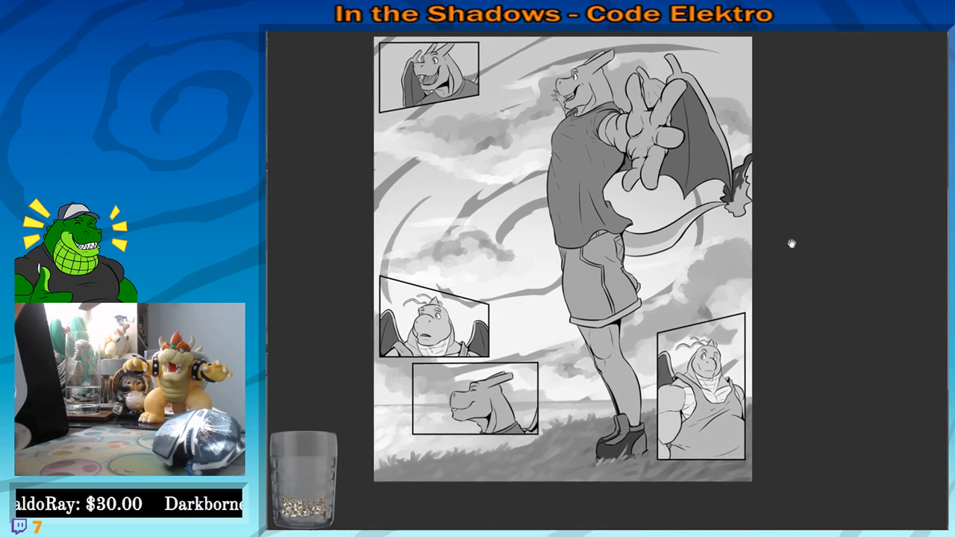
{"action": "left_click_drag", "start_coordinate": [644, 305], "coordinate": [681, 316]}
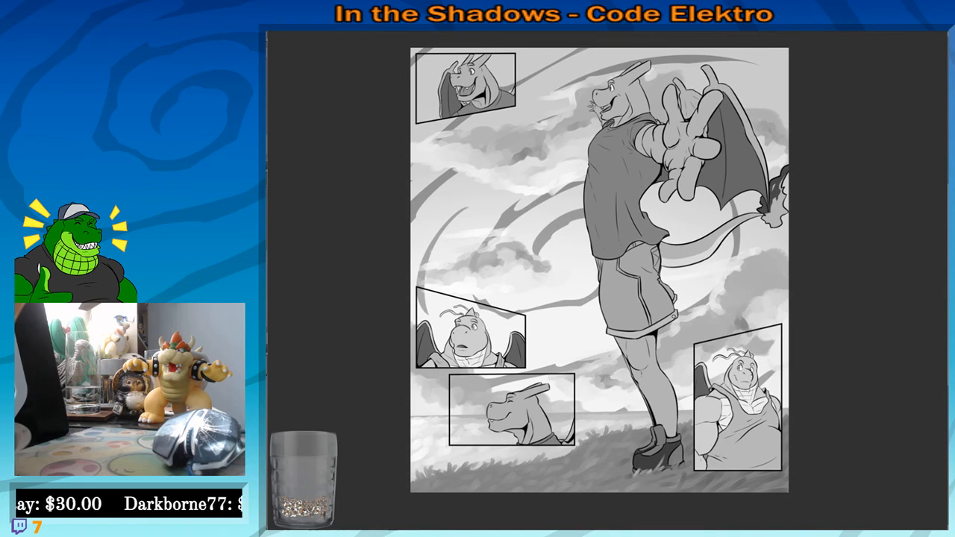
{"action": "mouse_move", "coordinate": [561, 382]}
{"action": "left_mouse_down"}
{"action": "mouse_move", "coordinate": [589, 337]}
{"action": "mouse_move", "coordinate": [570, 396]}
{"action": "left_mouse_up"}
{"action": "scroll", "coordinate": [569, 396], "scroll_direction": "up", "scroll_amount": 3}
{"action": "left_click_drag", "start_coordinate": [476, 257], "coordinate": [573, 268]}
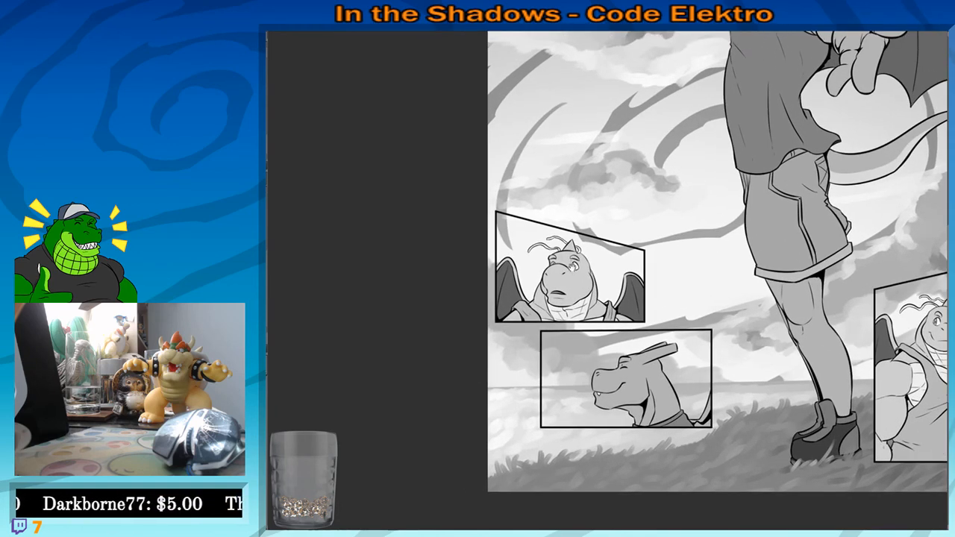
{"action": "scroll", "coordinate": [573, 268], "scroll_direction": "up", "scroll_amount": 1}
{"action": "scroll", "coordinate": [567, 263], "scroll_direction": "up", "scroll_amount": 1}
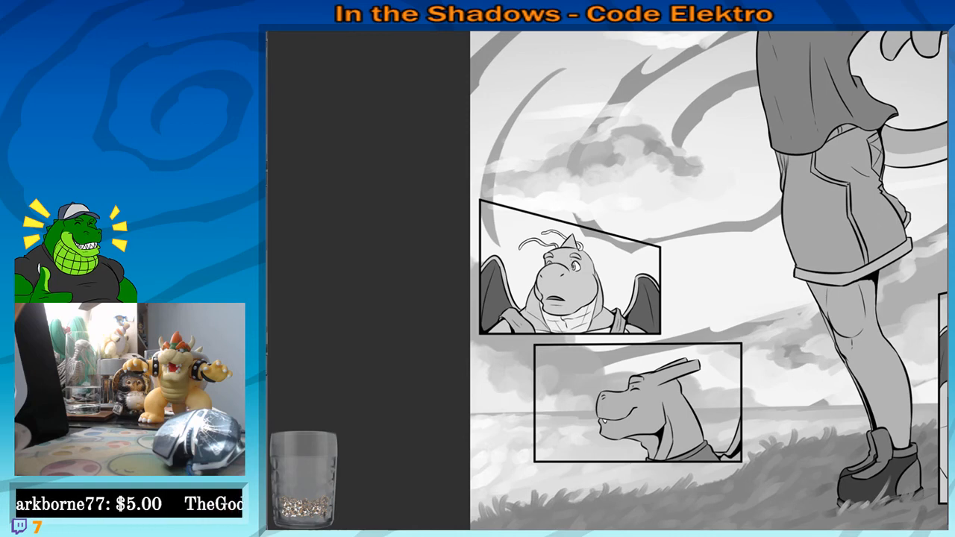
Make a selection of the background that follows the borders of the four inset panels
{"action": "scroll", "coordinate": [567, 263], "scroll_direction": "down", "scroll_amount": 4}
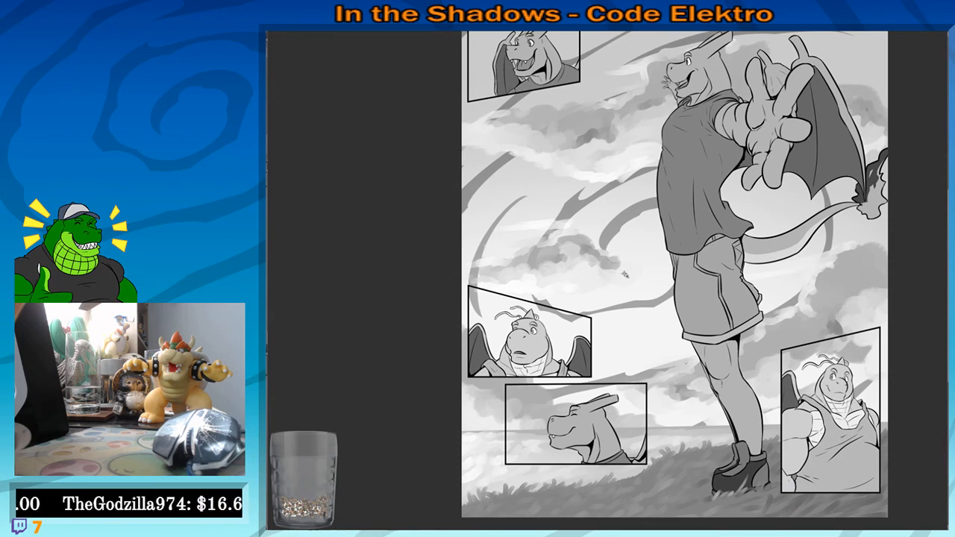
{"action": "left_click", "coordinate": [625, 274]}
{"action": "left_click_drag", "start_coordinate": [638, 258], "coordinate": [629, 279]}
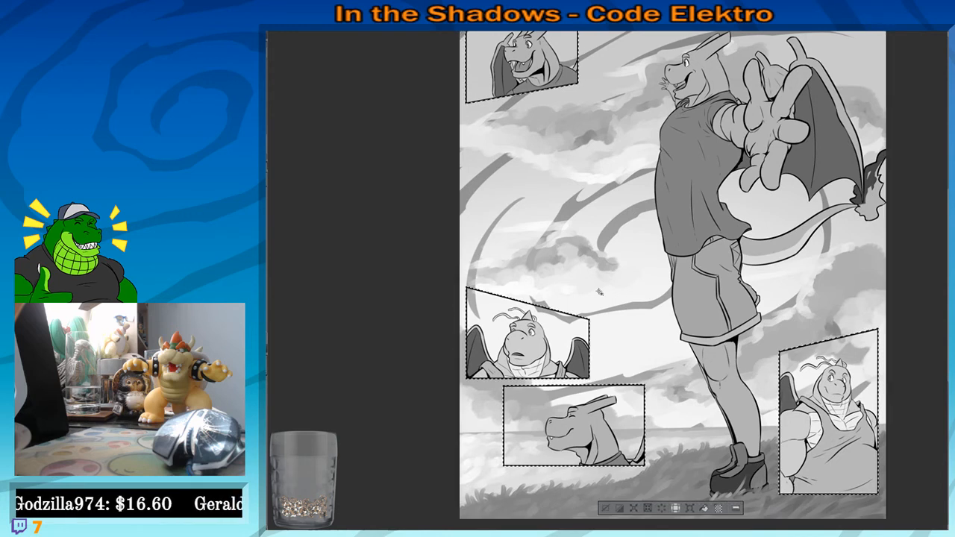
Shrink the inset panel selection by 1 px and clear the background painting inside the four panels
{"action": "left_click", "coordinate": [634, 508]}
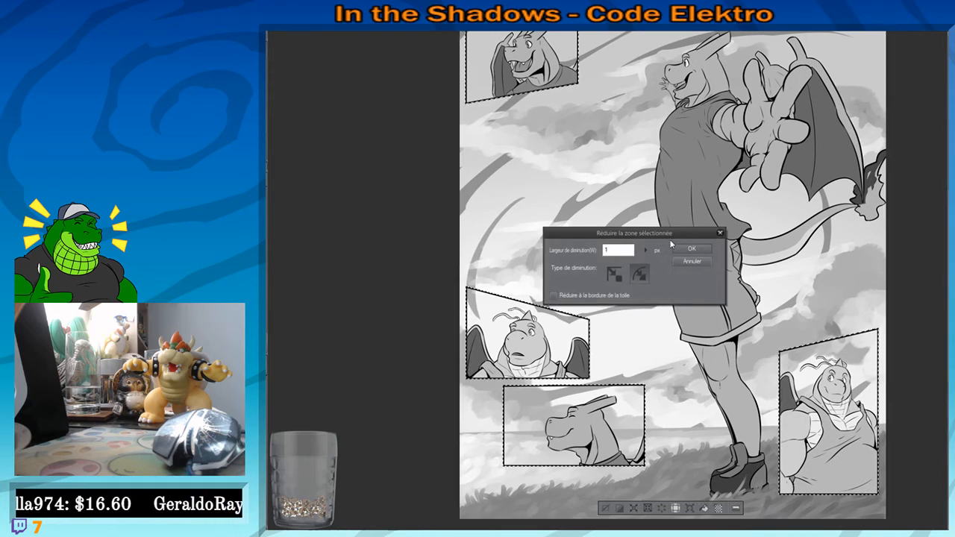
{"action": "left_click", "coordinate": [686, 250]}
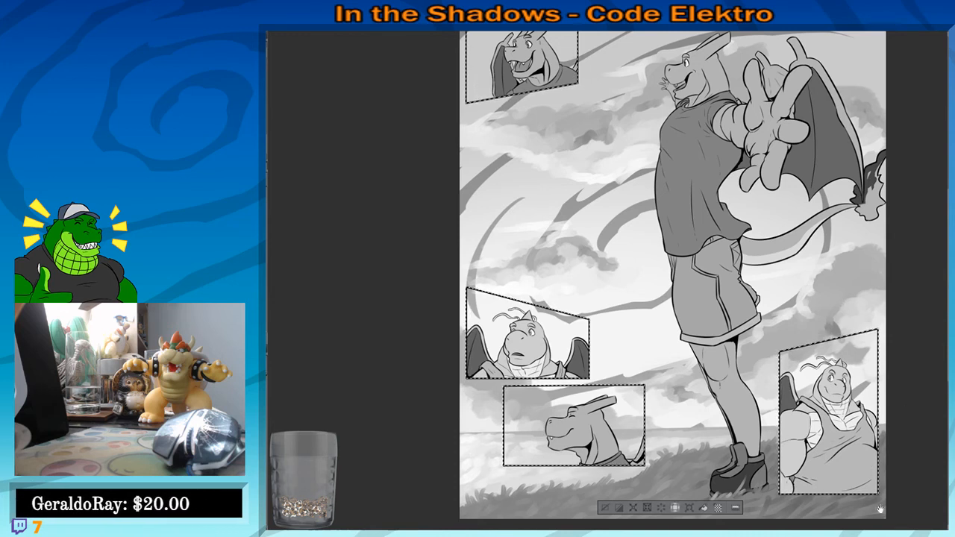
{"action": "left_click_drag", "start_coordinate": [884, 467], "coordinate": [875, 419]}
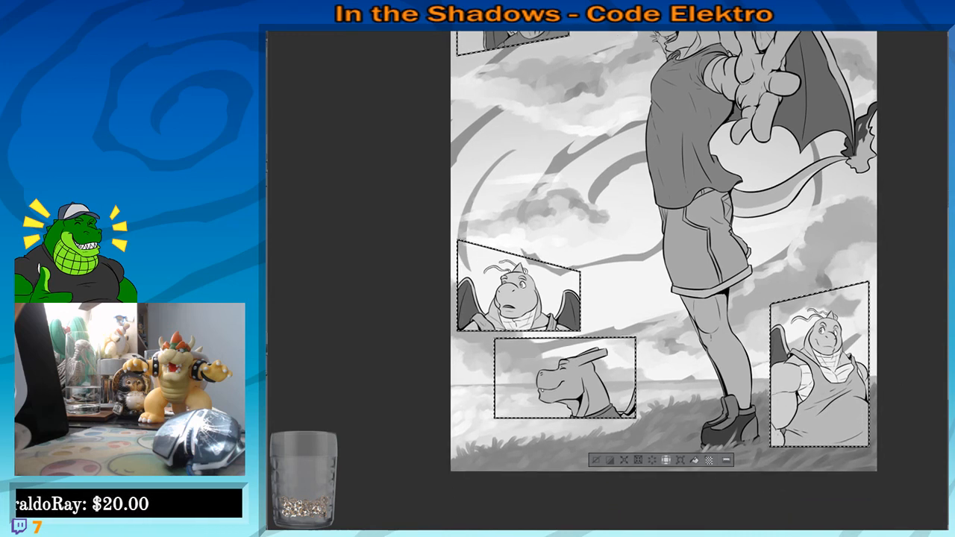
{"action": "key", "text": "Delete"}
Airbrush a soft grey backdrop behind the laughing dragon and the worried dragon in their inset panels
{"action": "left_click_drag", "start_coordinate": [696, 323], "coordinate": [731, 481]}
{"action": "left_click_drag", "start_coordinate": [643, 356], "coordinate": [734, 423]}
{"action": "scroll", "coordinate": [704, 404], "scroll_direction": "up", "scroll_amount": 4}
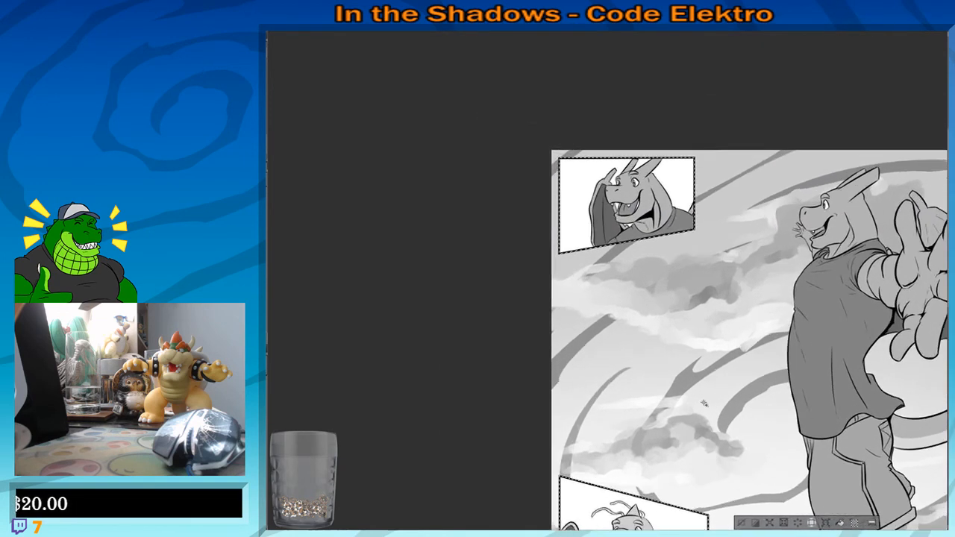
{"action": "left_click_drag", "start_coordinate": [660, 209], "coordinate": [603, 351]}
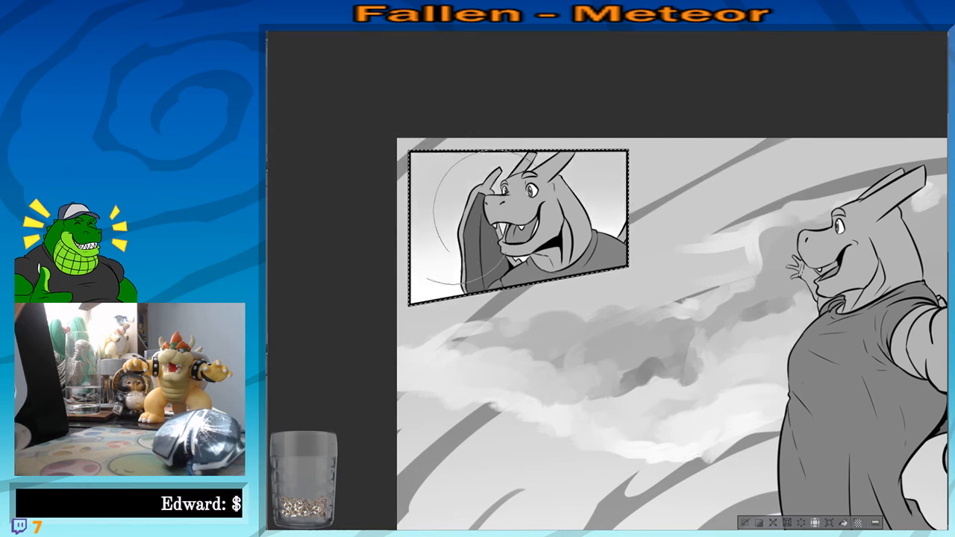
{"action": "scroll", "coordinate": [617, 348], "scroll_direction": "down", "scroll_amount": 10}
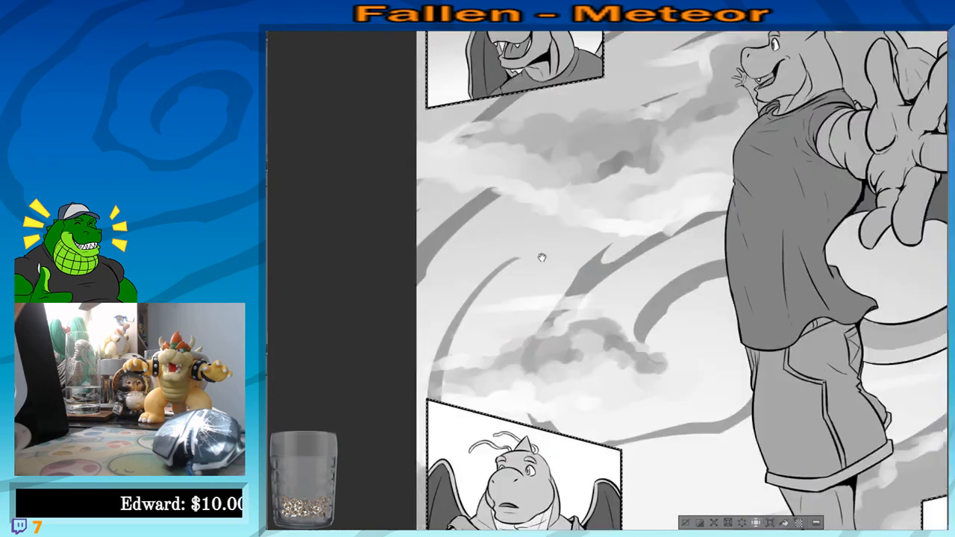
{"action": "scroll", "coordinate": [639, 245], "scroll_direction": "down", "scroll_amount": 1}
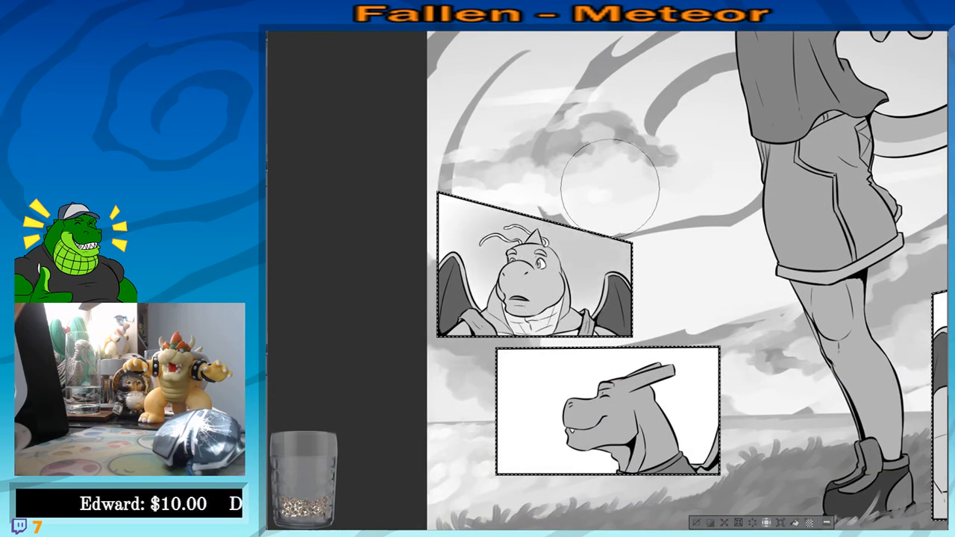
Shade the empty backgrounds of the smiling profile panel and the tank-top dragon's panel with soft grey
{"action": "left_click_drag", "start_coordinate": [708, 303], "coordinate": [697, 224]}
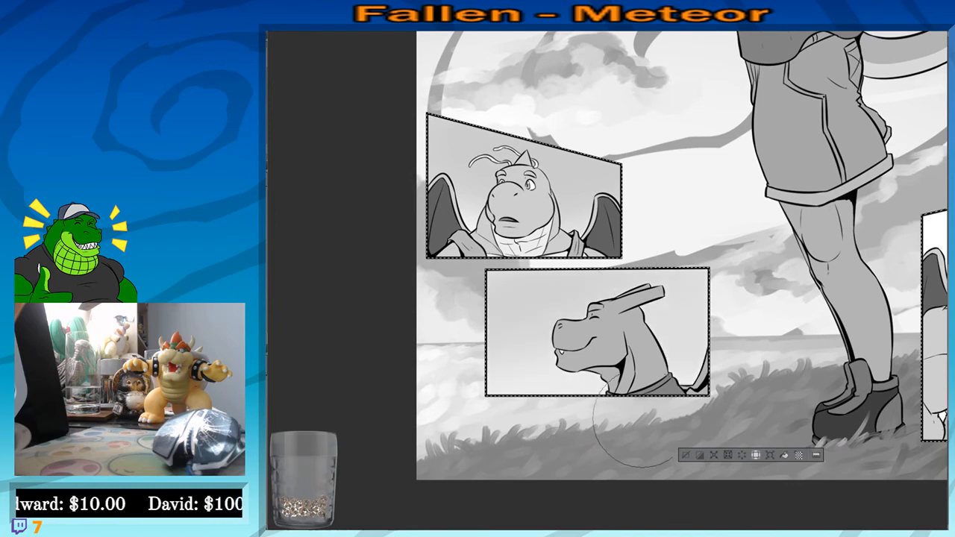
{"action": "left_click_drag", "start_coordinate": [670, 367], "coordinate": [584, 370]}
{"action": "scroll", "coordinate": [548, 276], "scroll_direction": "down", "scroll_amount": 2}
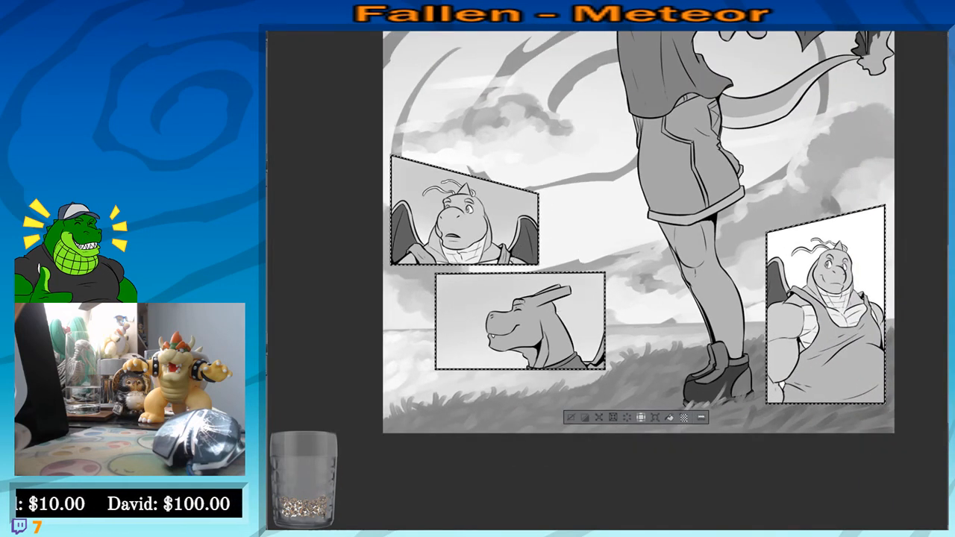
{"action": "scroll", "coordinate": [604, 282], "scroll_direction": "up", "scroll_amount": 5}
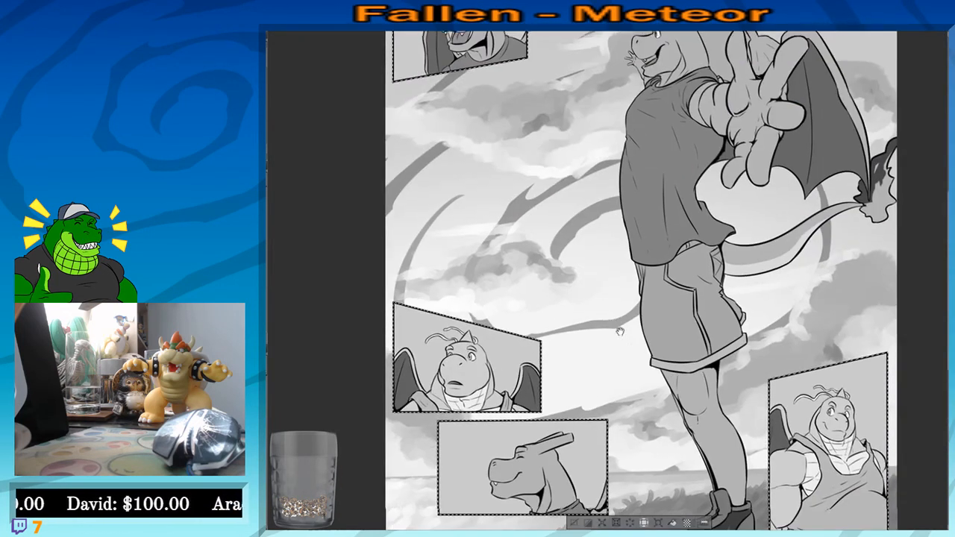
Airbrush a light glow into the lower background of the laughing, worried and smiling profile panels
{"action": "left_click_drag", "start_coordinate": [549, 409], "coordinate": [562, 375]}
{"action": "left_click_drag", "start_coordinate": [430, 113], "coordinate": [527, 242]}
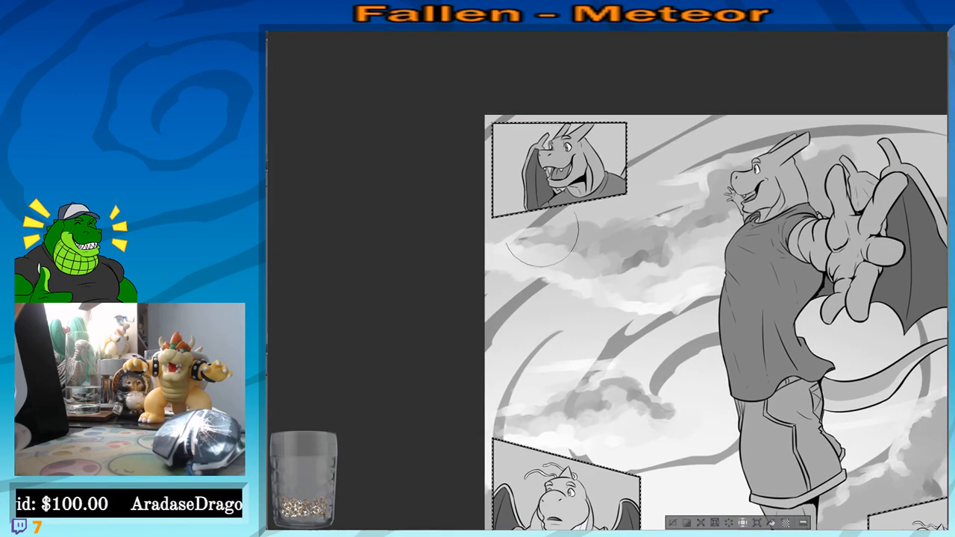
{"action": "left_click_drag", "start_coordinate": [552, 407], "coordinate": [572, 170]}
{"action": "left_click_drag", "start_coordinate": [671, 390], "coordinate": [639, 328]}
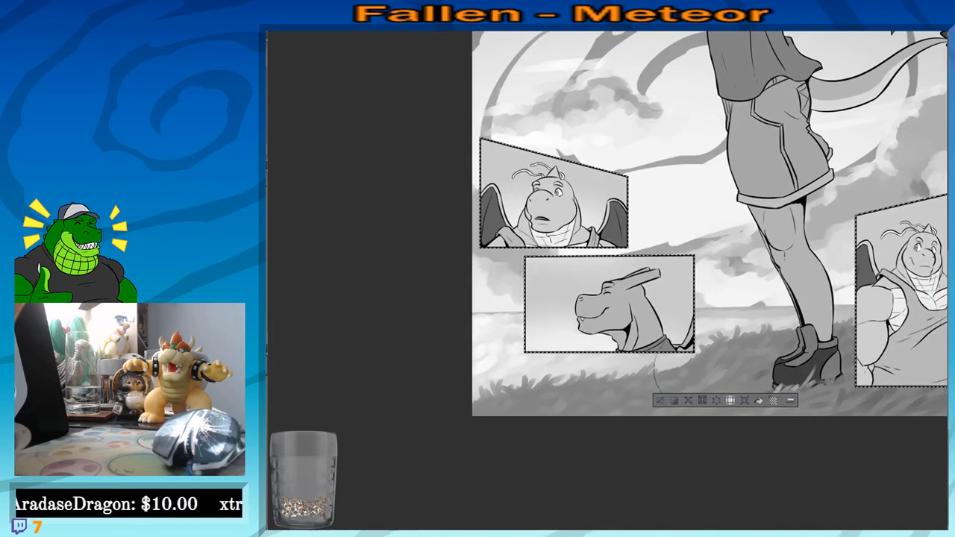
{"action": "left_click_drag", "start_coordinate": [836, 277], "coordinate": [547, 249]}
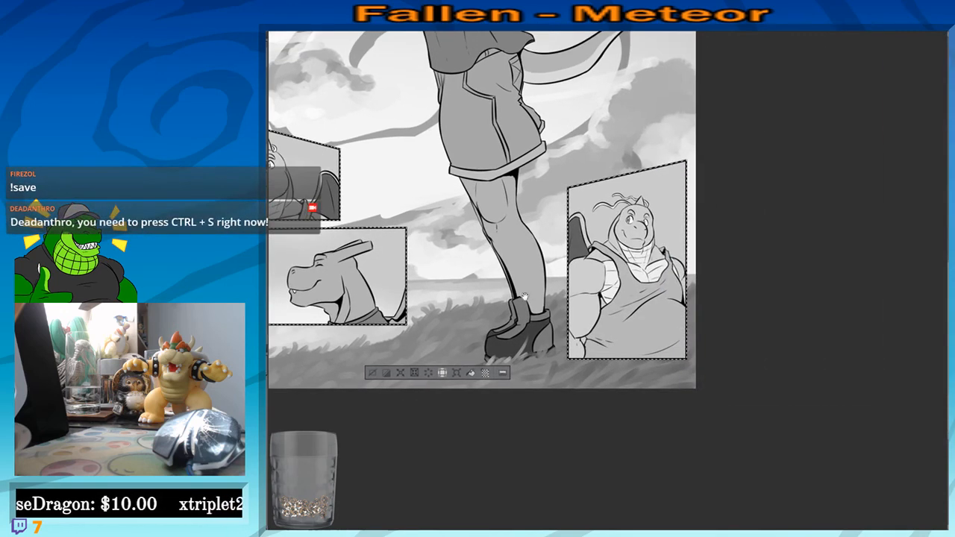
Blend a matching soft gradient behind the dragon in the tank-top panel, and remove the selection
{"action": "left_click_drag", "start_coordinate": [769, 247], "coordinate": [829, 263]}
{"action": "left_click_drag", "start_coordinate": [687, 226], "coordinate": [784, 209]}
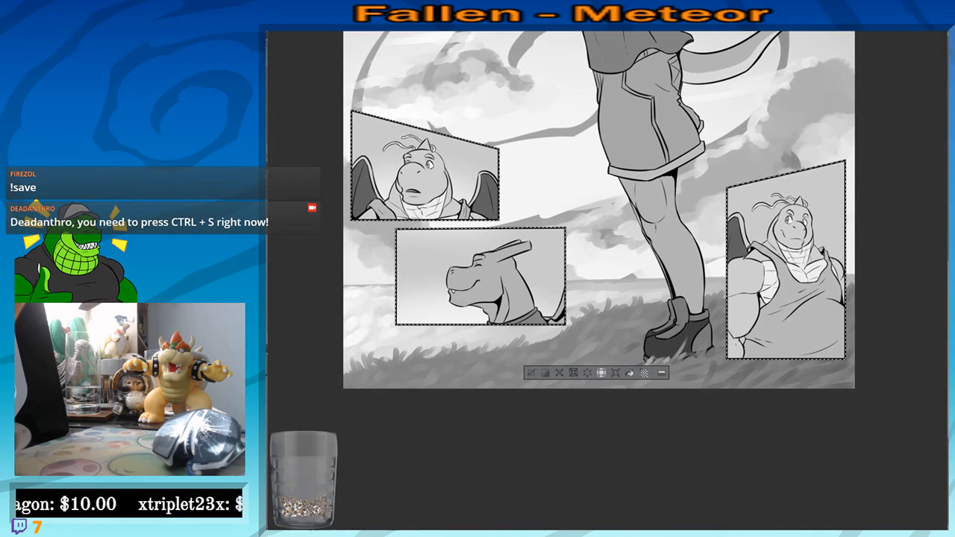
{"action": "left_click_drag", "start_coordinate": [810, 261], "coordinate": [799, 258]}
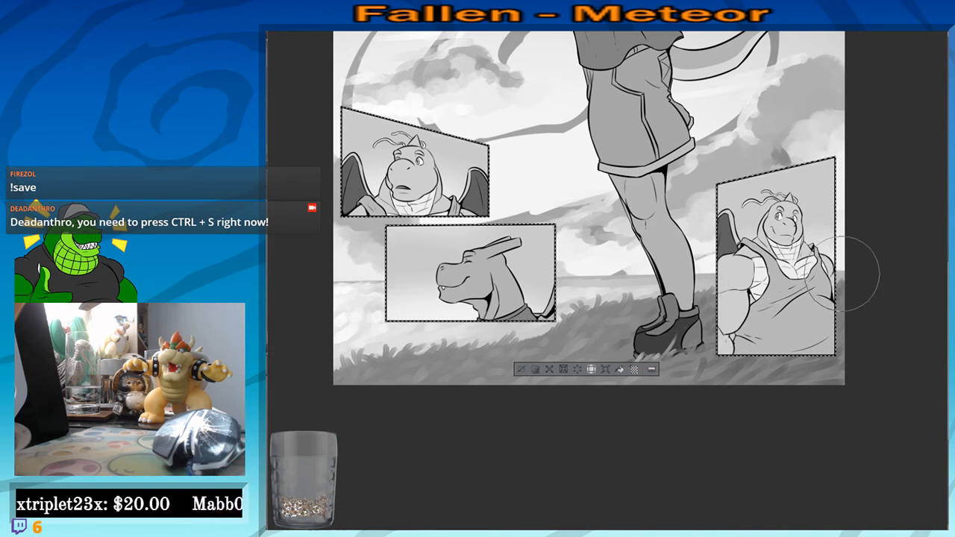
{"action": "left_click_drag", "start_coordinate": [792, 261], "coordinate": [791, 255]}
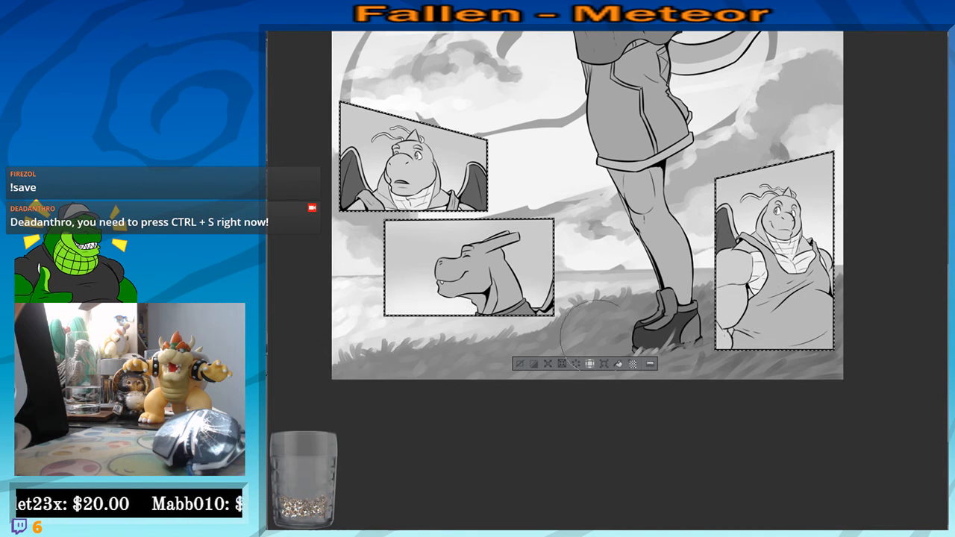
{"action": "left_click_drag", "start_coordinate": [543, 294], "coordinate": [555, 295]}
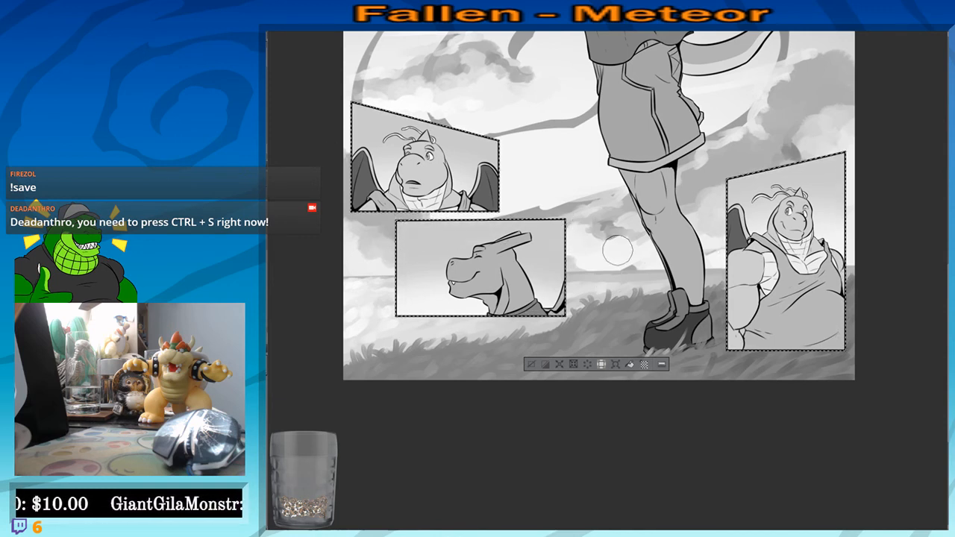
{"action": "left_click_drag", "start_coordinate": [477, 175], "coordinate": [494, 345]}
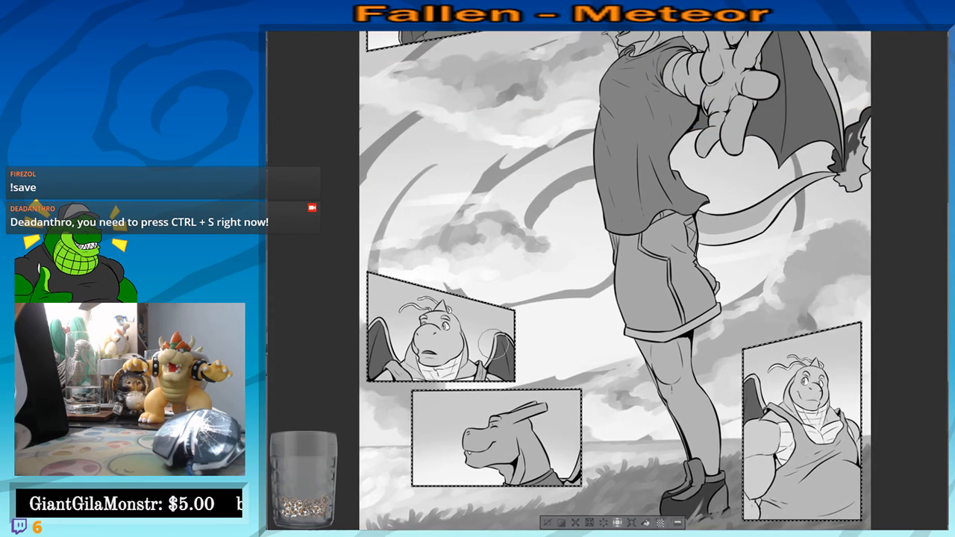
{"action": "scroll", "coordinate": [494, 345], "scroll_direction": "down", "scroll_amount": 2}
{"action": "left_click_drag", "start_coordinate": [539, 182], "coordinate": [539, 199]}
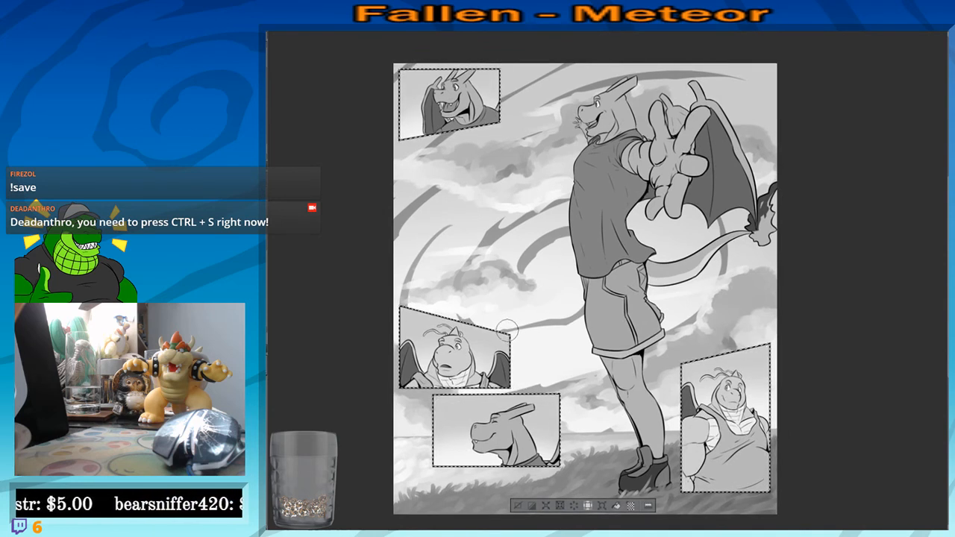
{"action": "key", "text": "ctrl+d"}
Select the four inset panels and invert the selection so only the main scene is selected
{"action": "scroll", "coordinate": [510, 261], "scroll_direction": "down", "scroll_amount": 1}
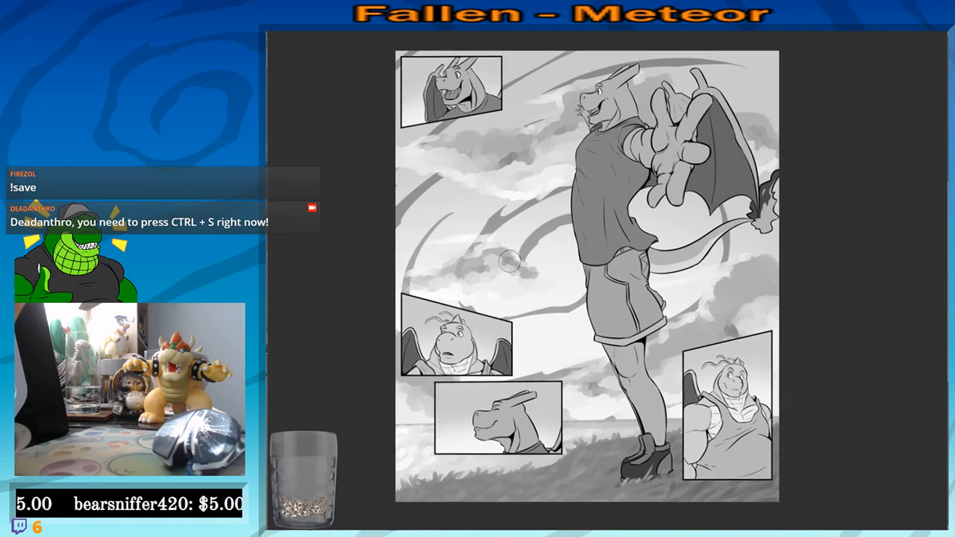
{"action": "scroll", "coordinate": [509, 261], "scroll_direction": "down", "scroll_amount": 2}
{"action": "left_click_drag", "start_coordinate": [459, 345], "coordinate": [452, 324]}
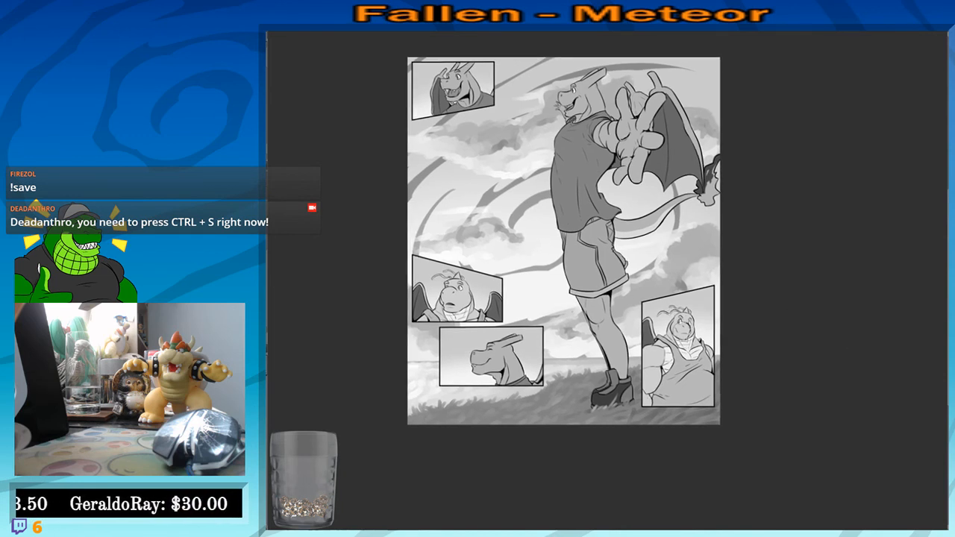
{"action": "left_click", "coordinate": [661, 332]}
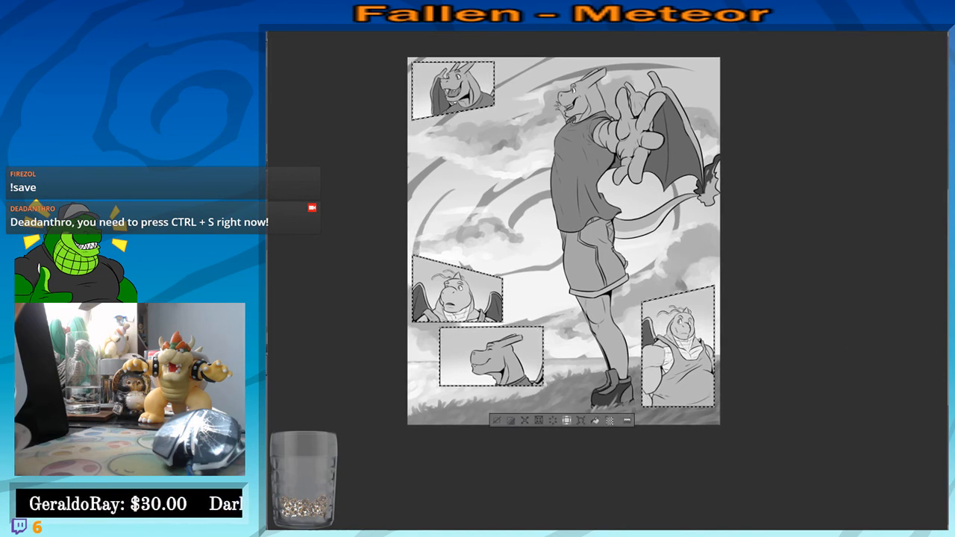
{"action": "key", "text": "ctrl+shift+i"}
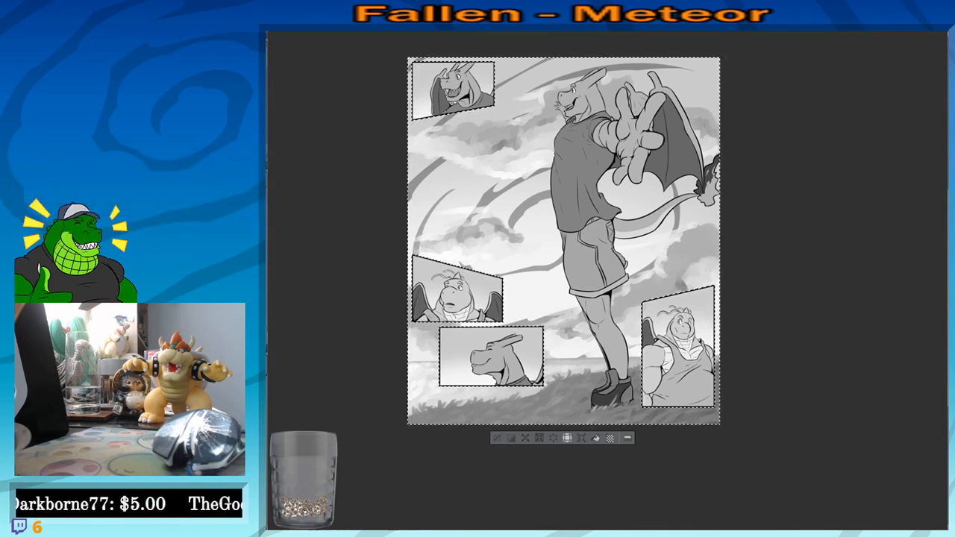
Airbrush a large soft white glow over the main scene's upper left, undoing the heaviest passes
{"action": "left_click", "coordinate": [267, 157]}
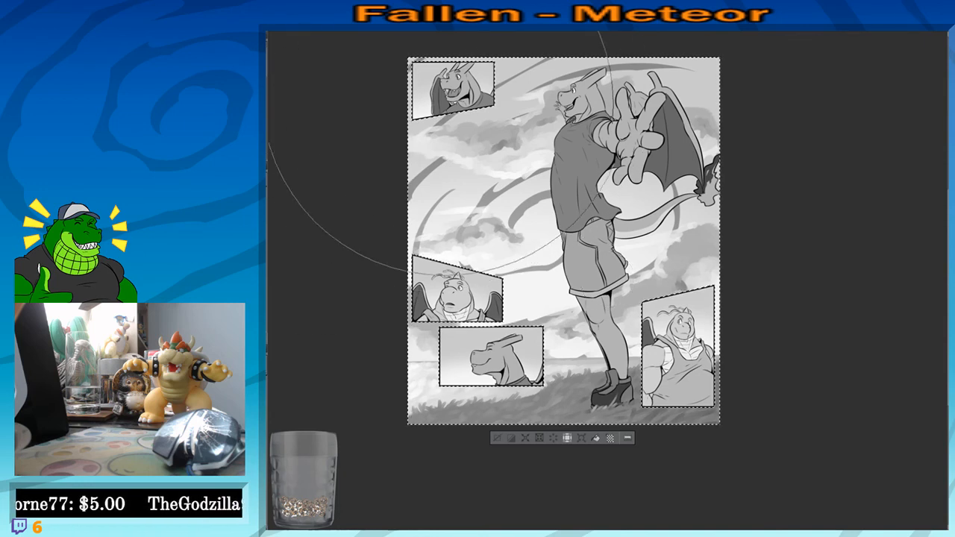
{"action": "mouse_move", "coordinate": [446, 90]}
{"action": "left_mouse_down"}
{"action": "mouse_move", "coordinate": [498, 90]}
{"action": "mouse_move", "coordinate": [492, 131]}
{"action": "mouse_move", "coordinate": [430, 143]}
{"action": "mouse_move", "coordinate": [429, 161]}
{"action": "left_mouse_up"}
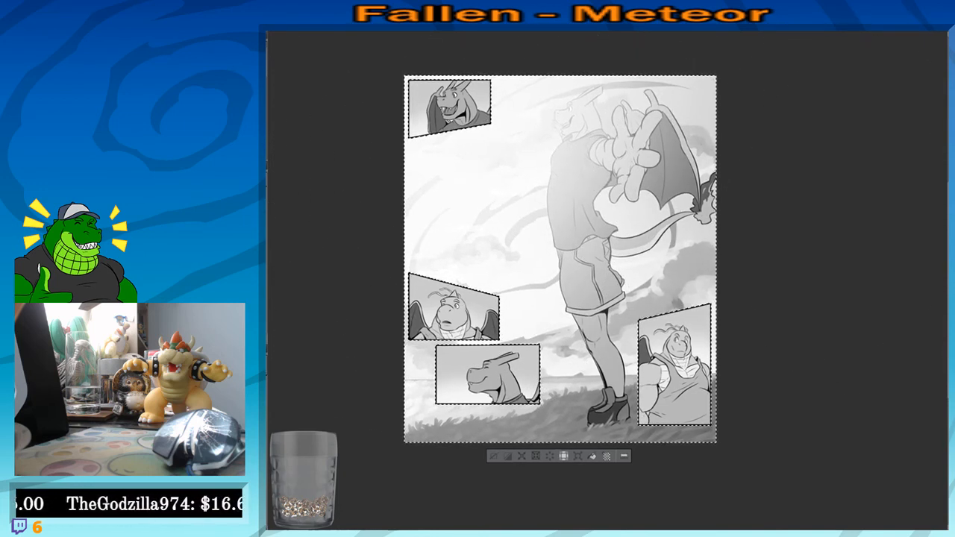
{"action": "key", "text": "ctrl+z"}
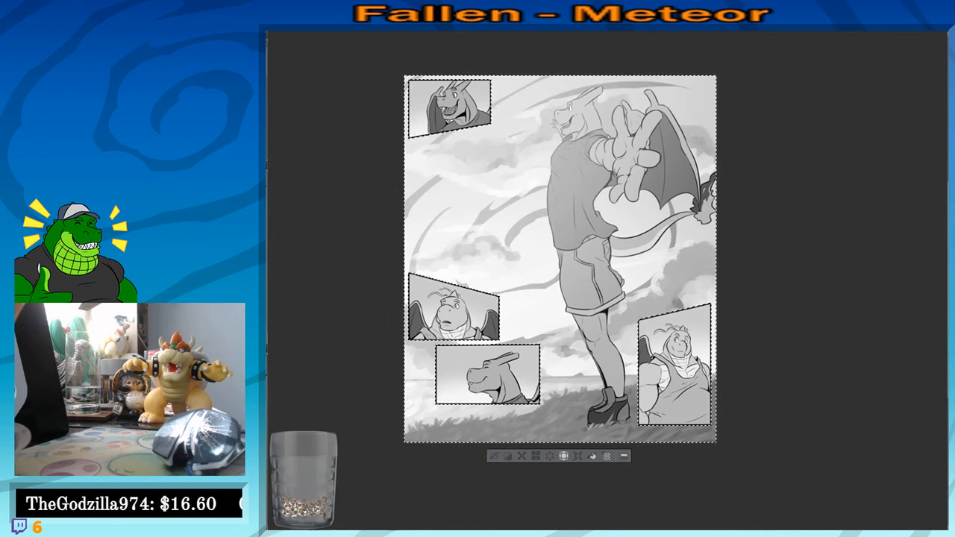
{"action": "key", "text": "ctrl+z"}
{"action": "left_click_drag", "start_coordinate": [806, 367], "coordinate": [802, 360]}
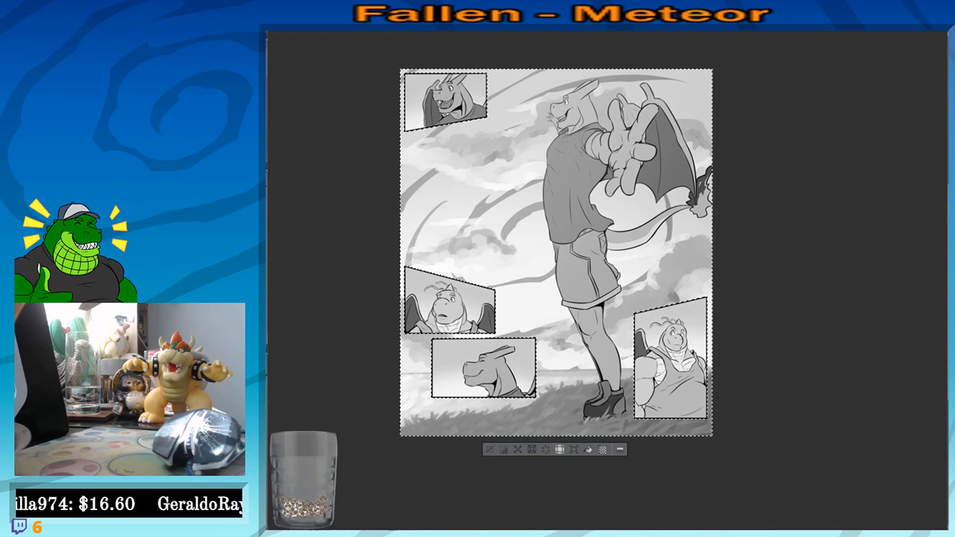
Draw long, thin curved wind lines sweeping across the sky and past the large dragon, redoing the first attempt, and deselect
{"action": "left_click_drag", "start_coordinate": [795, 378], "coordinate": [808, 398]}
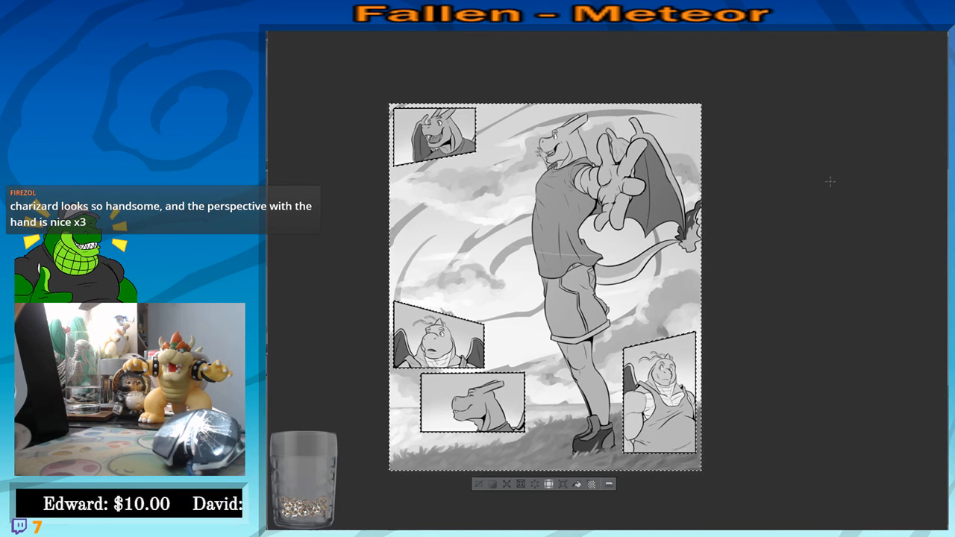
{"action": "mouse_move", "coordinate": [391, 238]}
{"action": "left_mouse_down"}
{"action": "mouse_move", "coordinate": [595, 264]}
{"action": "mouse_move", "coordinate": [577, 229]}
{"action": "left_mouse_up"}
{"action": "key", "text": "ctrl+z"}
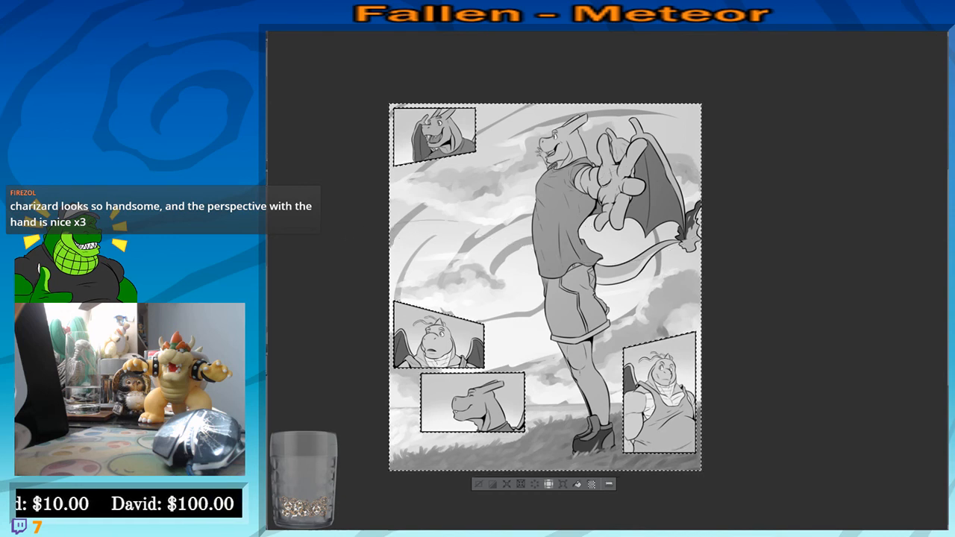
{"action": "left_click_drag", "start_coordinate": [412, 221], "coordinate": [643, 252]}
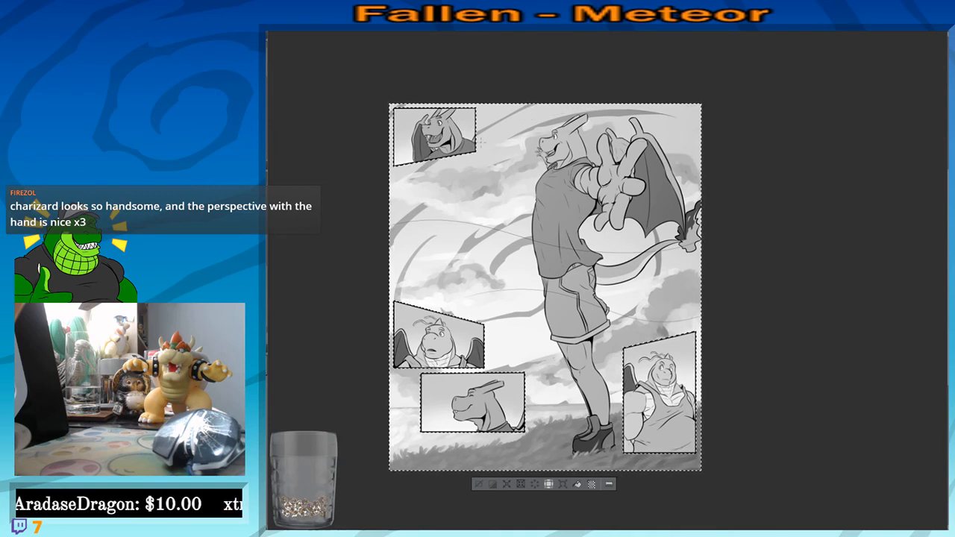
{"action": "left_click_drag", "start_coordinate": [561, 321], "coordinate": [563, 296]}
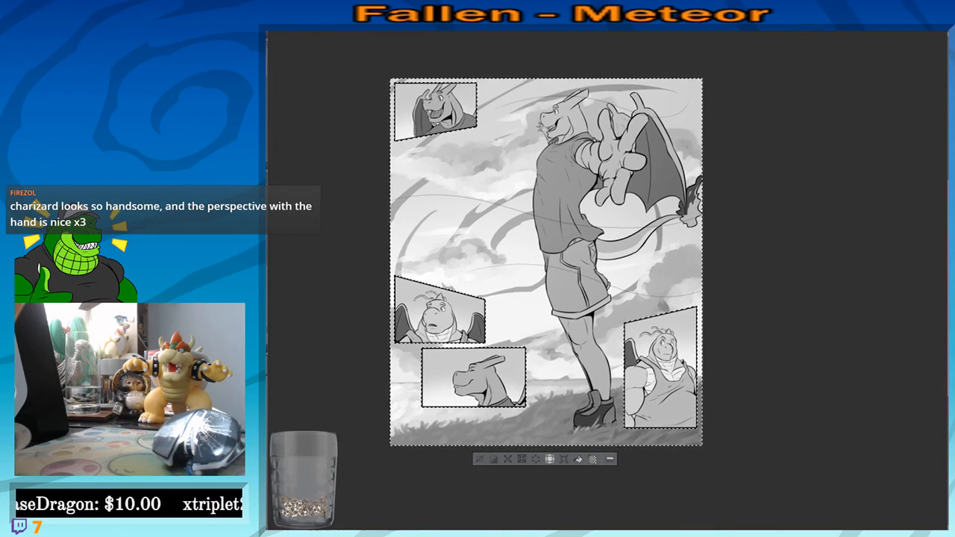
{"action": "scroll", "coordinate": [563, 297], "scroll_direction": "up", "scroll_amount": 3}
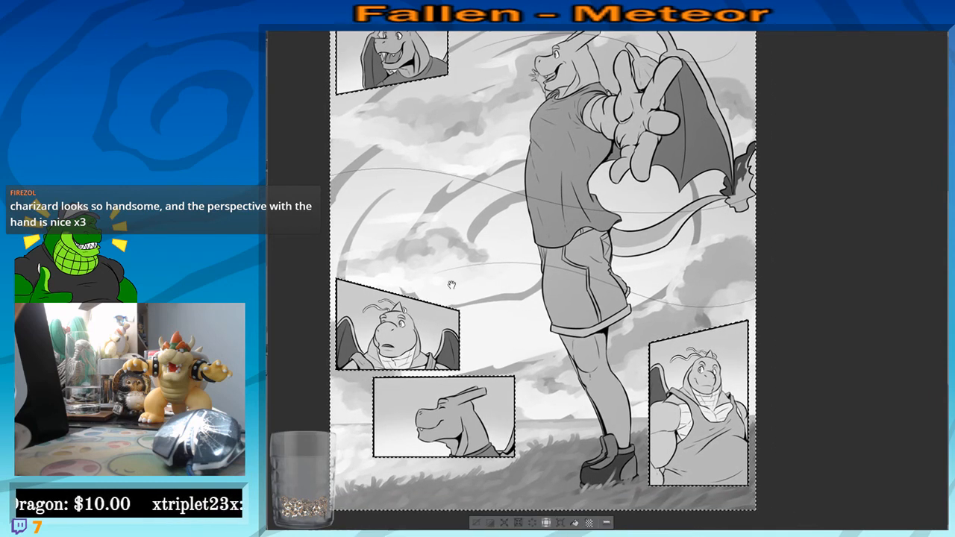
{"action": "left_click_drag", "start_coordinate": [451, 285], "coordinate": [485, 310]}
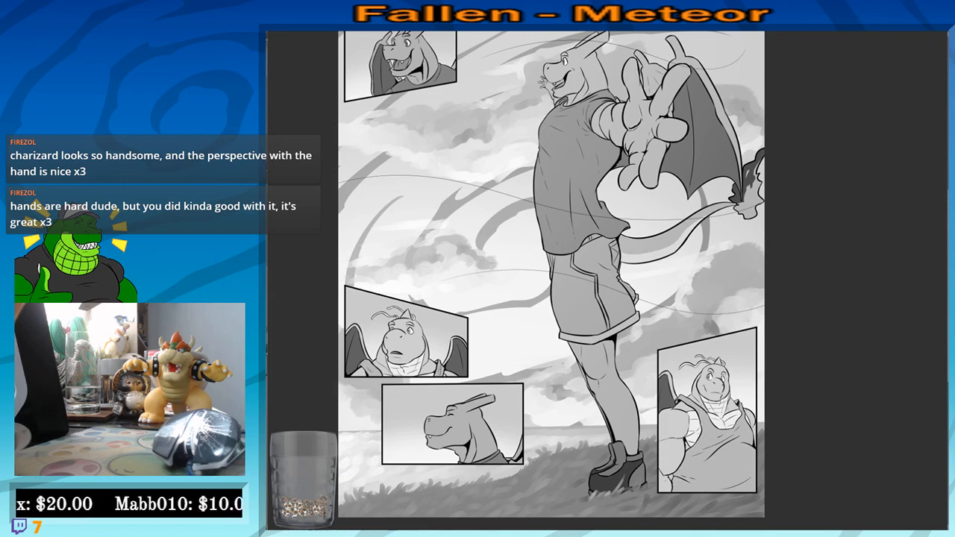
Paint a thin white highlight on the wing claw beside the laughing dragon's face in the uppermost inset panel
{"action": "left_click_drag", "start_coordinate": [523, 205], "coordinate": [637, 344]}
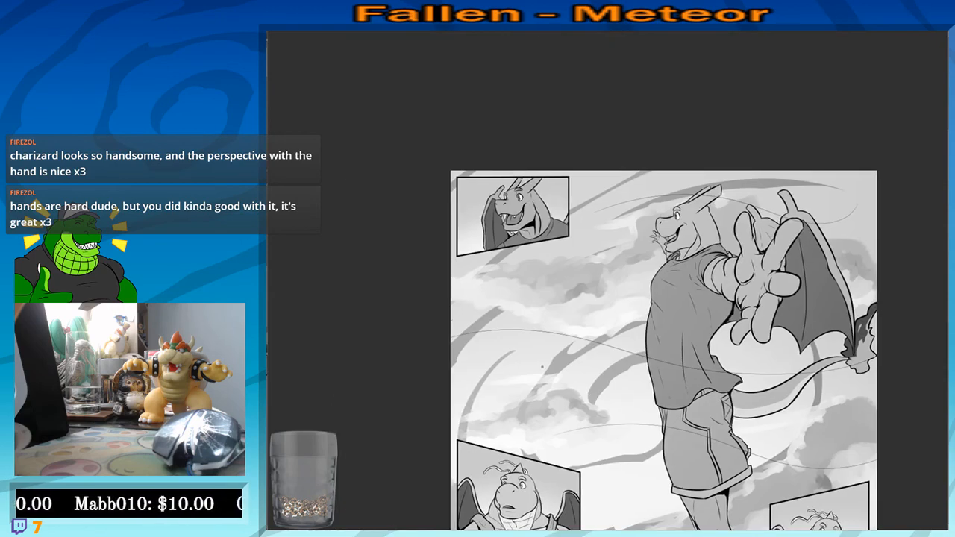
{"action": "scroll", "coordinate": [543, 367], "scroll_direction": "up", "scroll_amount": 5}
{"action": "left_click_drag", "start_coordinate": [439, 218], "coordinate": [469, 505]}
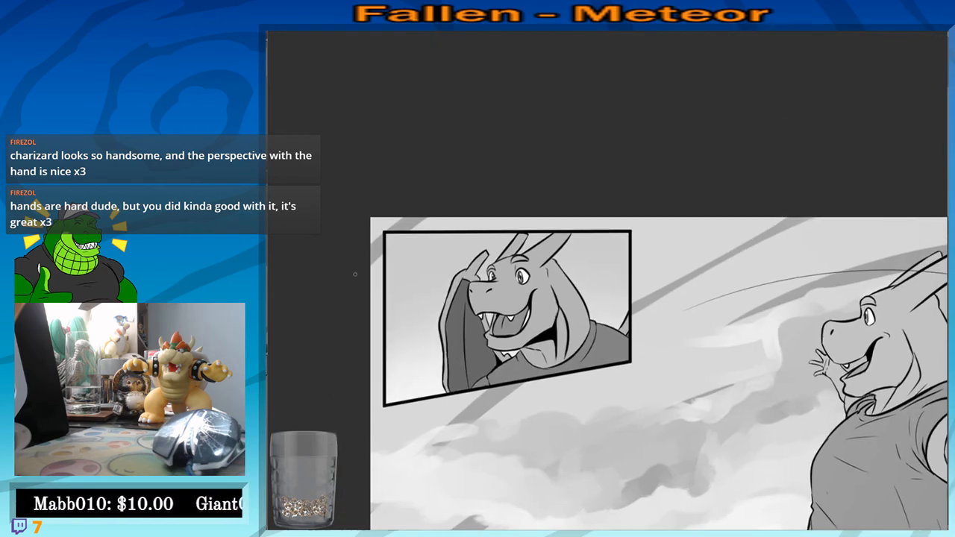
{"action": "scroll", "coordinate": [356, 275], "scroll_direction": "up", "scroll_amount": 1}
{"action": "scroll", "coordinate": [355, 274], "scroll_direction": "up", "scroll_amount": 2}
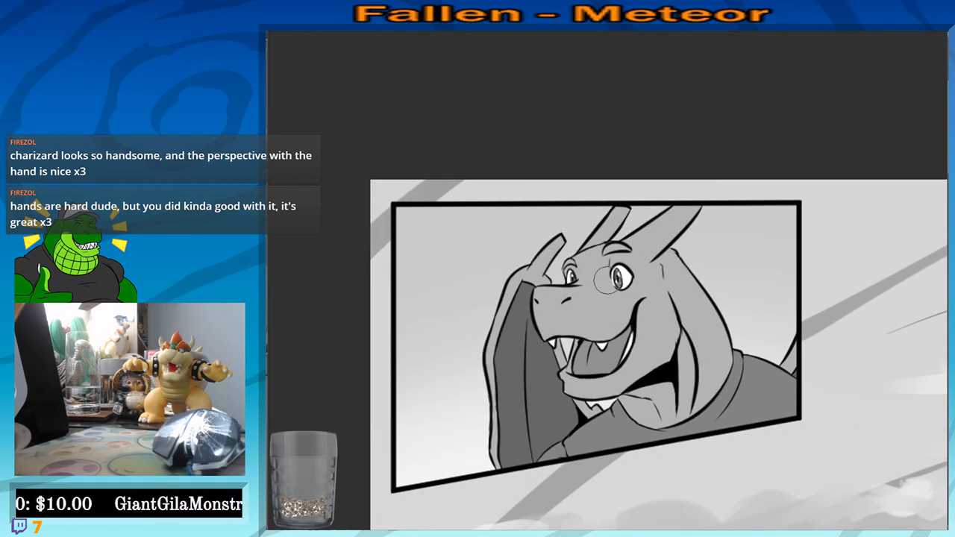
{"action": "left_click_drag", "start_coordinate": [607, 281], "coordinate": [587, 256]}
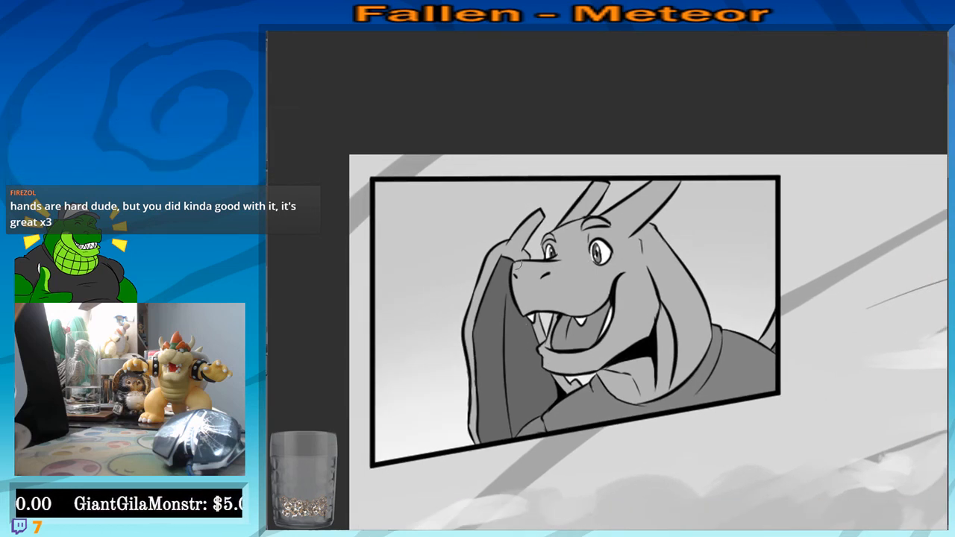
{"action": "left_click_drag", "start_coordinate": [529, 226], "coordinate": [505, 259]}
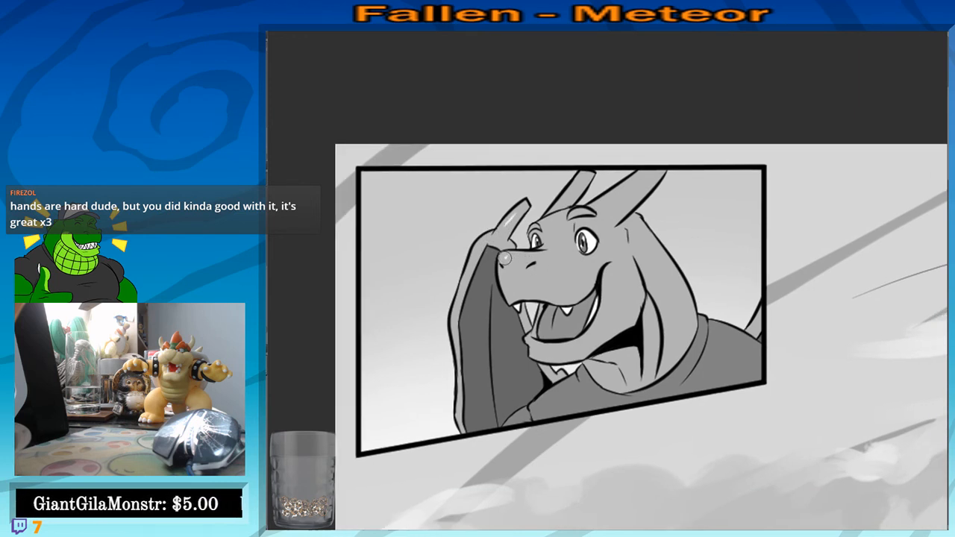
Add small white highlights to the laughing dragon's nose, wing edge and membrane, redoing the first nose attempt
{"action": "left_click", "coordinate": [516, 259]}
{"action": "left_click_drag", "start_coordinate": [563, 310], "coordinate": [561, 309]}
{"action": "key", "text": "ctrl+z"}
{"action": "key", "text": "ctrl+z"}
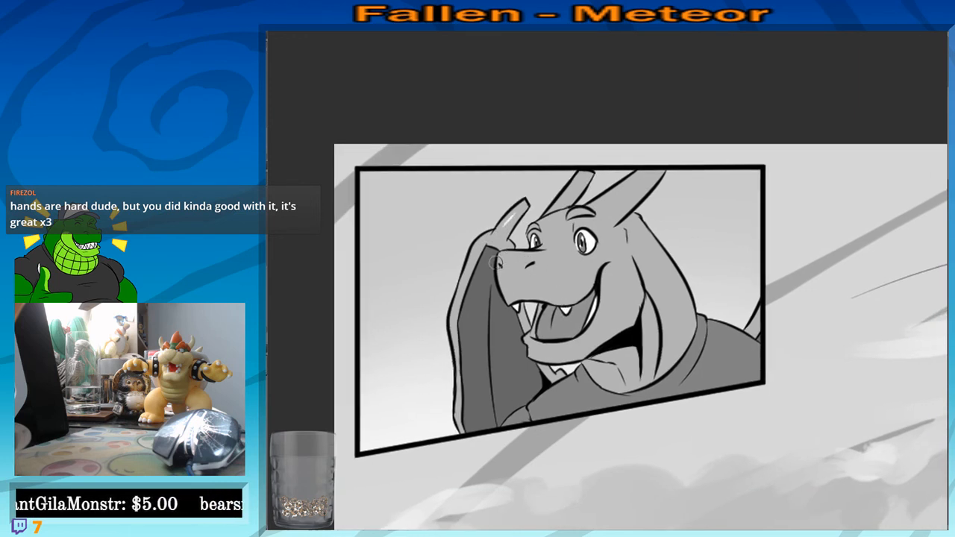
{"action": "left_click", "coordinate": [503, 258]}
{"action": "mouse_move", "coordinate": [464, 271]}
{"action": "left_mouse_down"}
{"action": "mouse_move", "coordinate": [459, 295]}
{"action": "mouse_move", "coordinate": [481, 415]}
{"action": "left_mouse_up"}
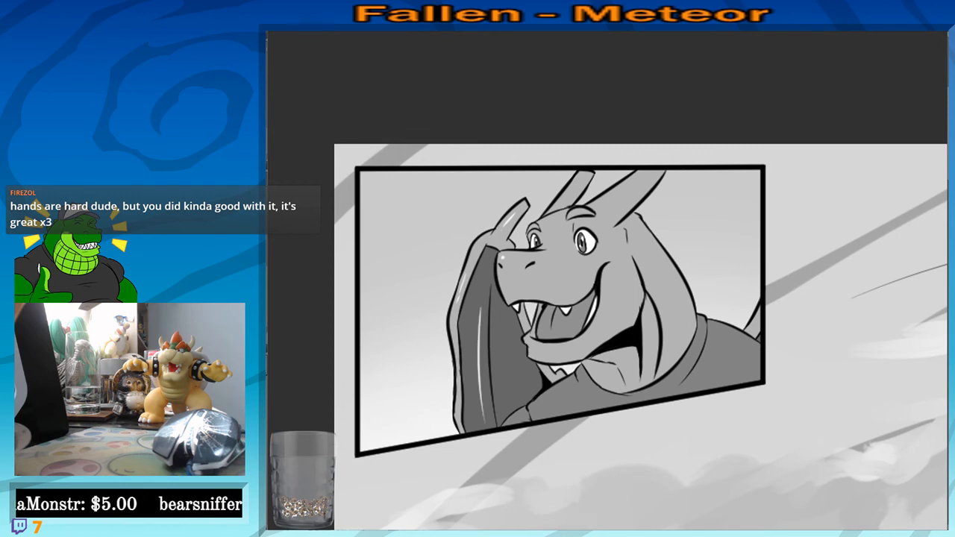
Add small white highlights to the laughing dragon's tongue and the side of its neck
{"action": "mouse_move", "coordinate": [533, 334]}
{"action": "left_mouse_down"}
{"action": "mouse_move", "coordinate": [523, 329]}
{"action": "mouse_move", "coordinate": [534, 320]}
{"action": "left_mouse_up"}
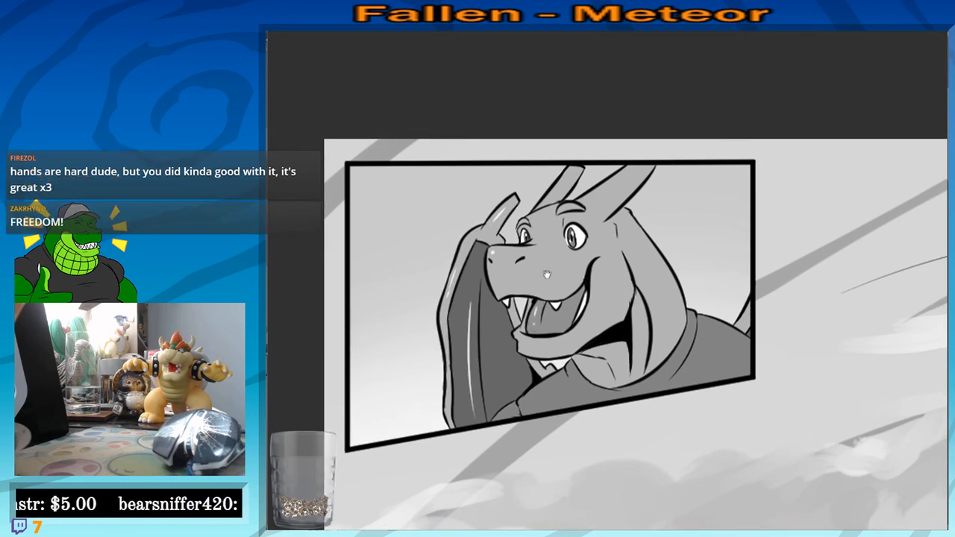
{"action": "left_click_drag", "start_coordinate": [596, 198], "coordinate": [606, 190]}
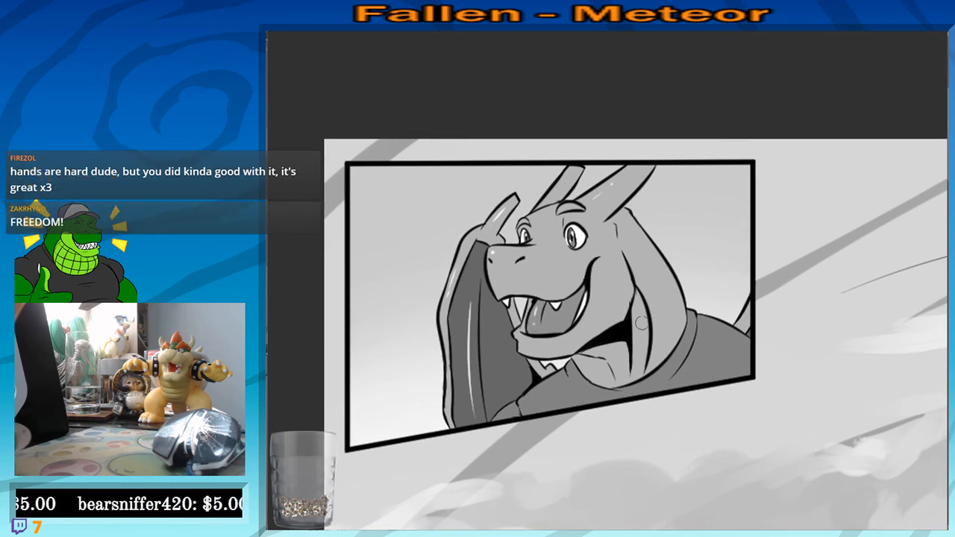
{"action": "left_click_drag", "start_coordinate": [644, 322], "coordinate": [646, 331]}
{"action": "left_click", "coordinate": [645, 341]}
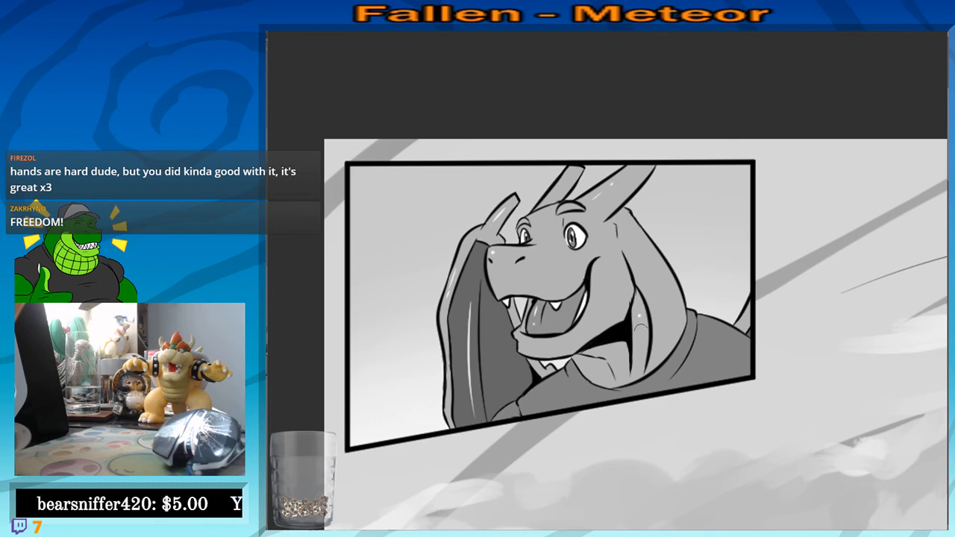
Paint small white highlights on the surprised dragon's nose and the side of its neck in the slanted inset panel
{"action": "scroll", "coordinate": [607, 212], "scroll_direction": "down", "scroll_amount": 2}
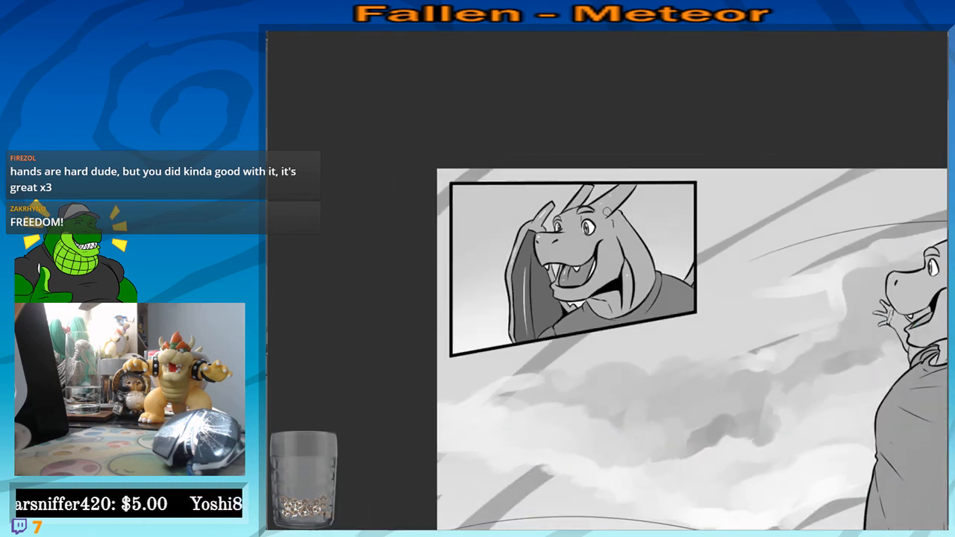
{"action": "left_click_drag", "start_coordinate": [616, 399], "coordinate": [653, 82]}
{"action": "left_click_drag", "start_coordinate": [604, 346], "coordinate": [590, 190]}
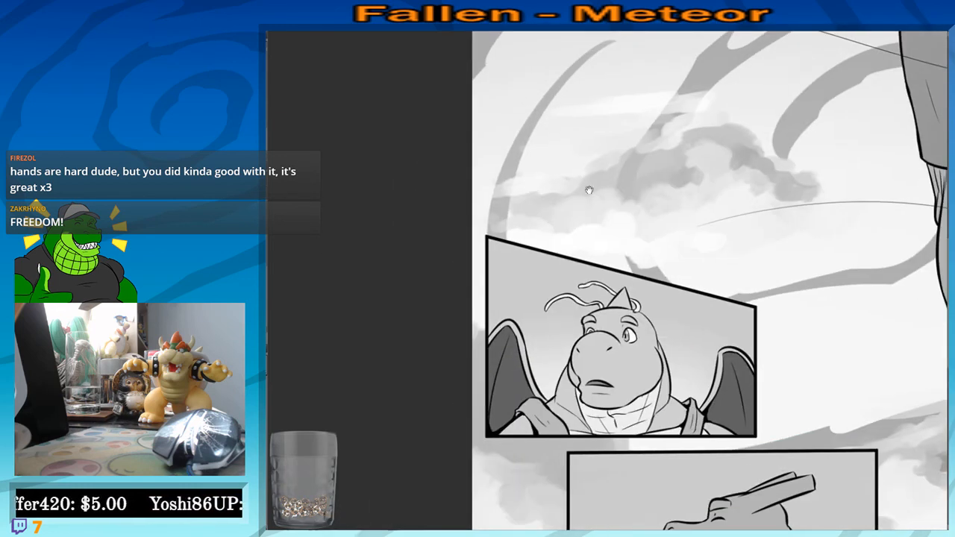
{"action": "left_click_drag", "start_coordinate": [604, 304], "coordinate": [599, 269]}
{"action": "scroll", "coordinate": [541, 249], "scroll_direction": "down", "scroll_amount": 2}
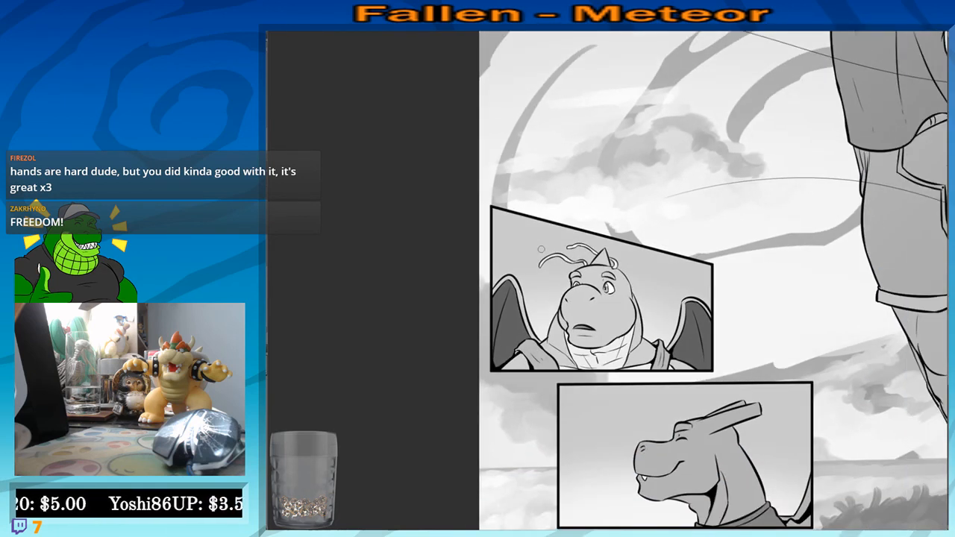
{"action": "mouse_move", "coordinate": [592, 315]}
{"action": "left_mouse_down"}
{"action": "mouse_move", "coordinate": [537, 266]}
{"action": "mouse_move", "coordinate": [536, 249]}
{"action": "left_mouse_up"}
{"action": "scroll", "coordinate": [502, 251], "scroll_direction": "up", "scroll_amount": 1}
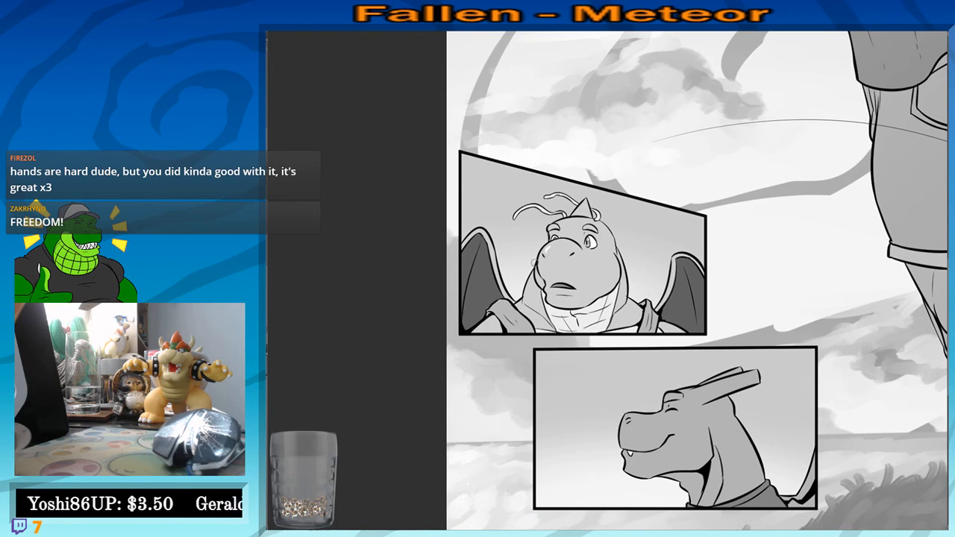
{"action": "scroll", "coordinate": [533, 262], "scroll_direction": "up", "scroll_amount": 5}
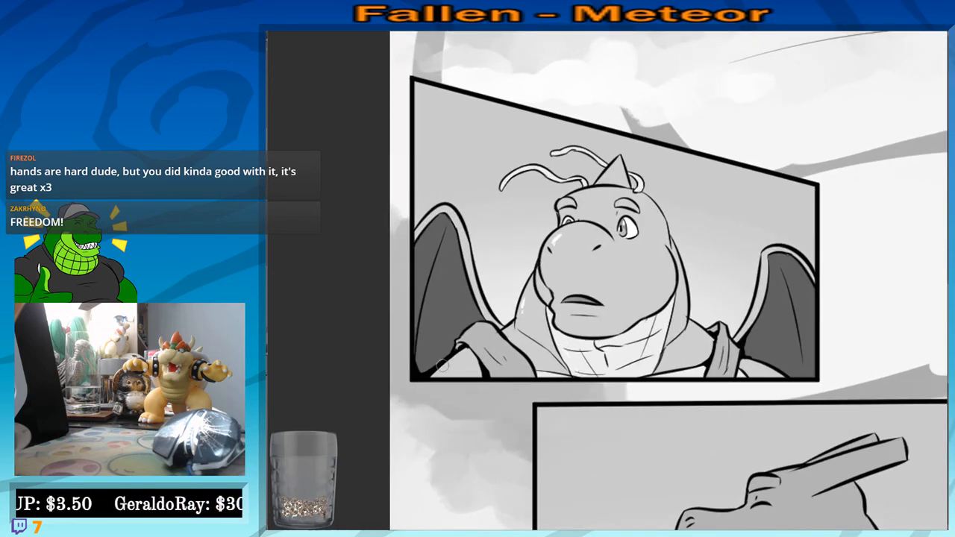
Add white highlights to the surprised dragon's head horn, shoulders and wing membrane
{"action": "left_click_drag", "start_coordinate": [577, 215], "coordinate": [531, 303]}
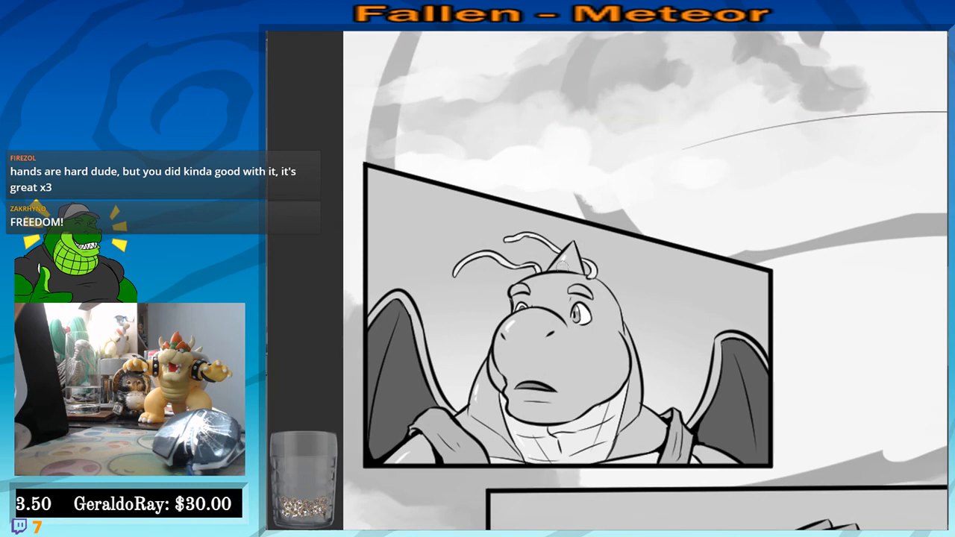
{"action": "mouse_move", "coordinate": [653, 358]}
{"action": "left_mouse_down"}
{"action": "mouse_move", "coordinate": [574, 323]}
{"action": "mouse_move", "coordinate": [518, 280]}
{"action": "left_mouse_up"}
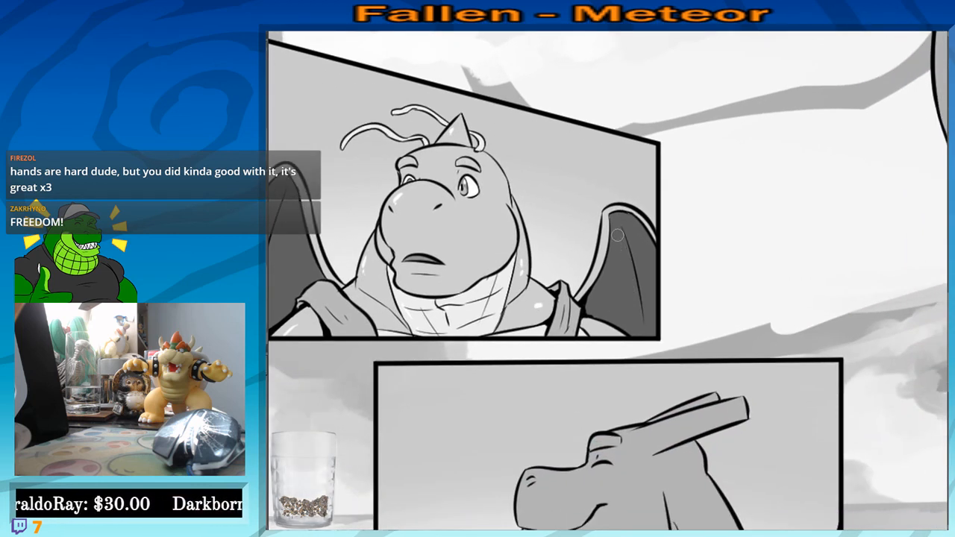
{"action": "left_click_drag", "start_coordinate": [618, 235], "coordinate": [637, 321]}
{"action": "scroll", "coordinate": [616, 319], "scroll_direction": "down", "scroll_amount": 2}
{"action": "left_click_drag", "start_coordinate": [636, 433], "coordinate": [590, 303]}
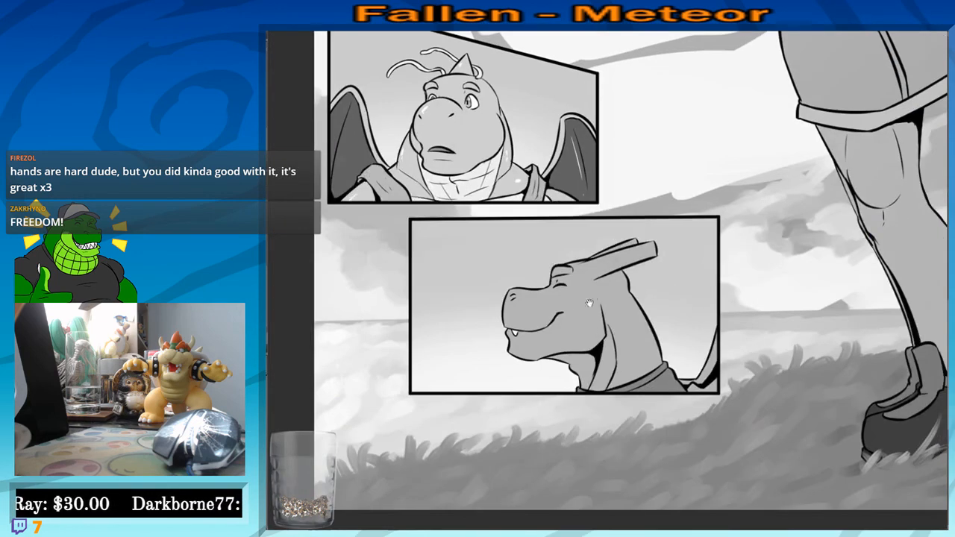
Add small white highlights to the nose and neck of the smiling dragon in profile, undoing a first nose mark
{"action": "left_click_drag", "start_coordinate": [522, 290], "coordinate": [541, 315]}
{"action": "left_click", "coordinate": [521, 296]}
{"action": "key", "text": "ctrl+z"}
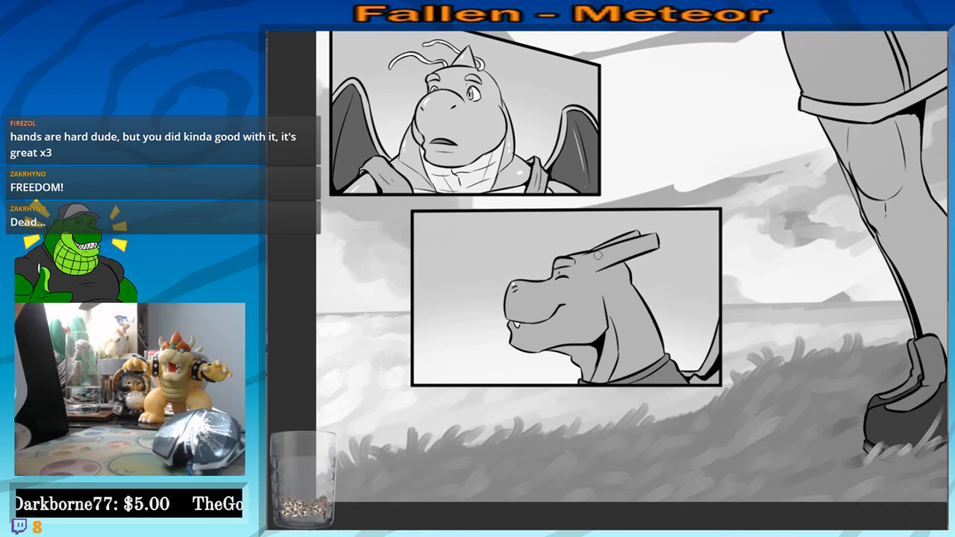
{"action": "left_click_drag", "start_coordinate": [600, 316], "coordinate": [596, 323]}
{"action": "mouse_move", "coordinate": [564, 367]}
{"action": "left_mouse_down"}
{"action": "mouse_move", "coordinate": [586, 309]}
{"action": "mouse_move", "coordinate": [580, 290]}
{"action": "mouse_move", "coordinate": [598, 301]}
{"action": "left_mouse_up"}
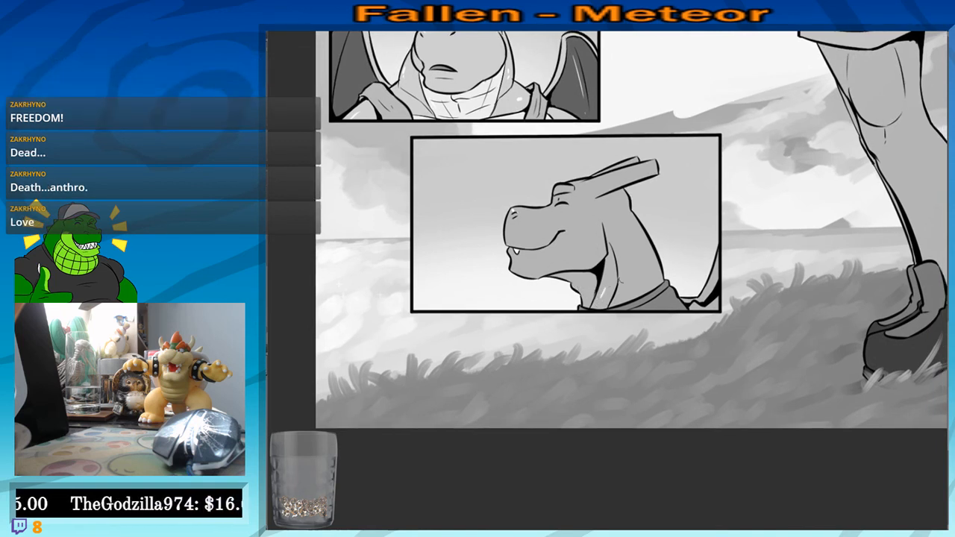
{"action": "left_click_drag", "start_coordinate": [634, 257], "coordinate": [635, 269]}
{"action": "left_click_drag", "start_coordinate": [631, 310], "coordinate": [632, 309]}
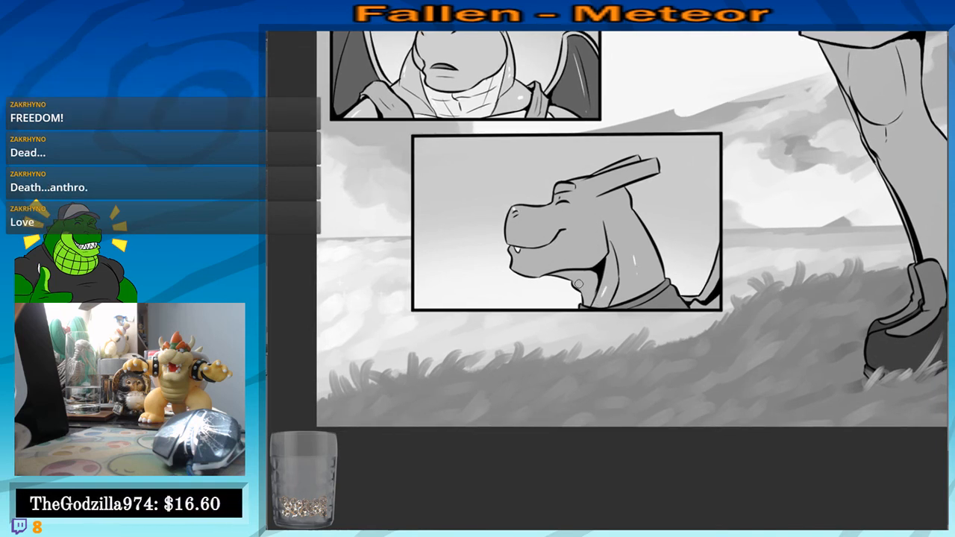
{"action": "left_click_drag", "start_coordinate": [628, 259], "coordinate": [625, 311]}
Paint white highlights on the tank-top dragon's shoulder, arm and side, redoing the first stroke
{"action": "scroll", "coordinate": [522, 258], "scroll_direction": "down", "scroll_amount": 3}
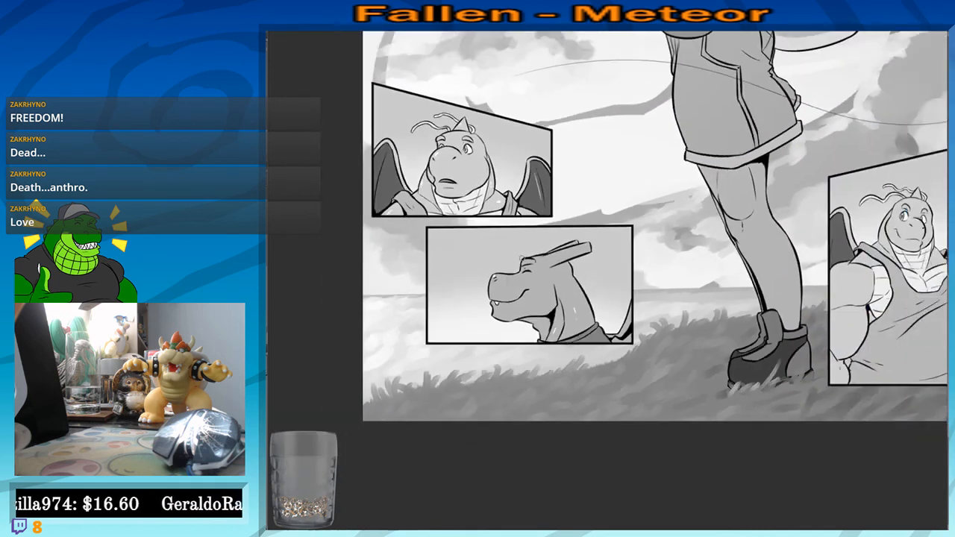
{"action": "left_click_drag", "start_coordinate": [732, 247], "coordinate": [502, 262]}
{"action": "scroll", "coordinate": [470, 245], "scroll_direction": "up", "scroll_amount": 5}
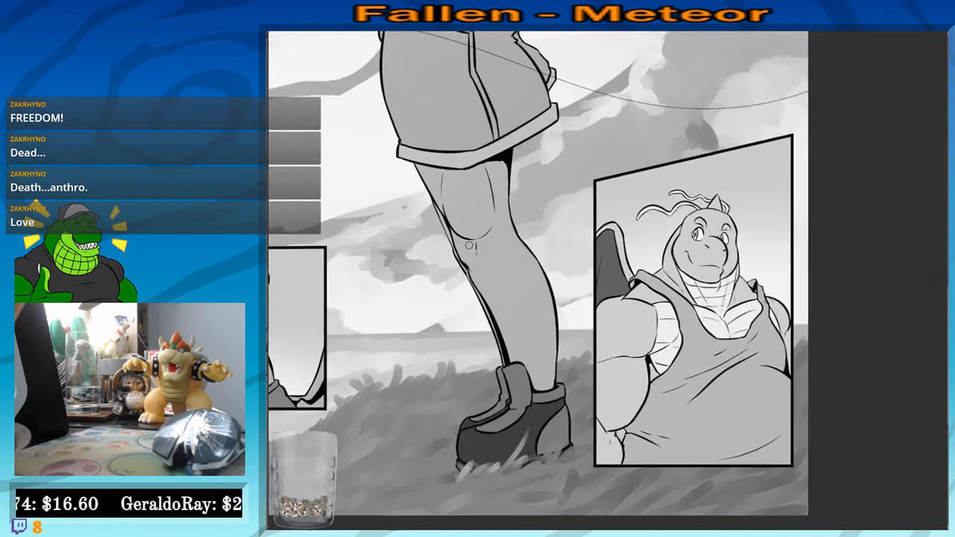
{"action": "mouse_move", "coordinate": [721, 354]}
{"action": "left_mouse_down"}
{"action": "mouse_move", "coordinate": [545, 273]}
{"action": "mouse_move", "coordinate": [491, 269]}
{"action": "left_mouse_up"}
{"action": "key", "text": "ctrl+z"}
{"action": "left_click_drag", "start_coordinate": [493, 337], "coordinate": [500, 330]}
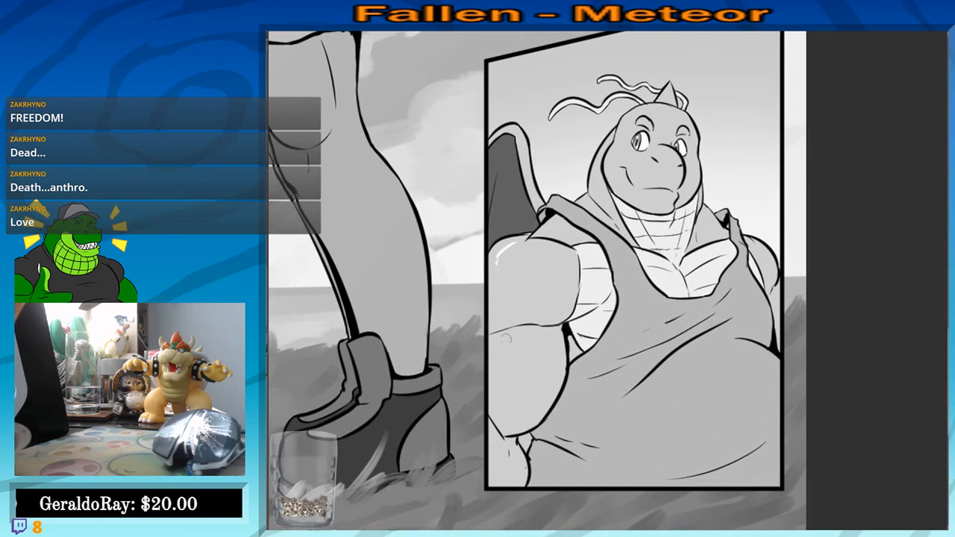
{"action": "left_click_drag", "start_coordinate": [590, 247], "coordinate": [591, 305]}
{"action": "left_click", "coordinate": [590, 274]}
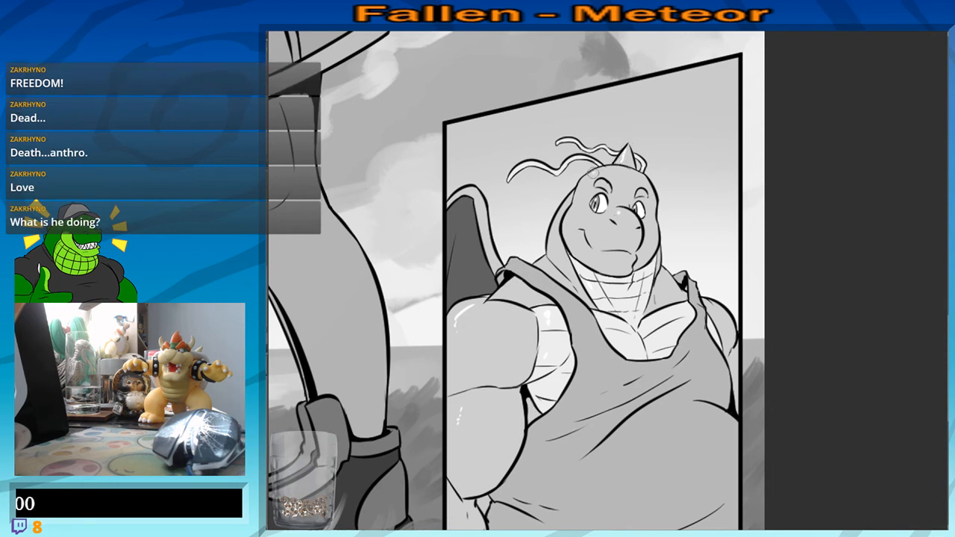
Add small white highlights to the tank-top dragon's head and neck
{"action": "left_click", "coordinate": [594, 173]}
{"action": "left_click_drag", "start_coordinate": [658, 288], "coordinate": [632, 244]}
{"action": "left_click", "coordinate": [633, 243]}
{"action": "left_click_drag", "start_coordinate": [642, 277], "coordinate": [638, 288]}
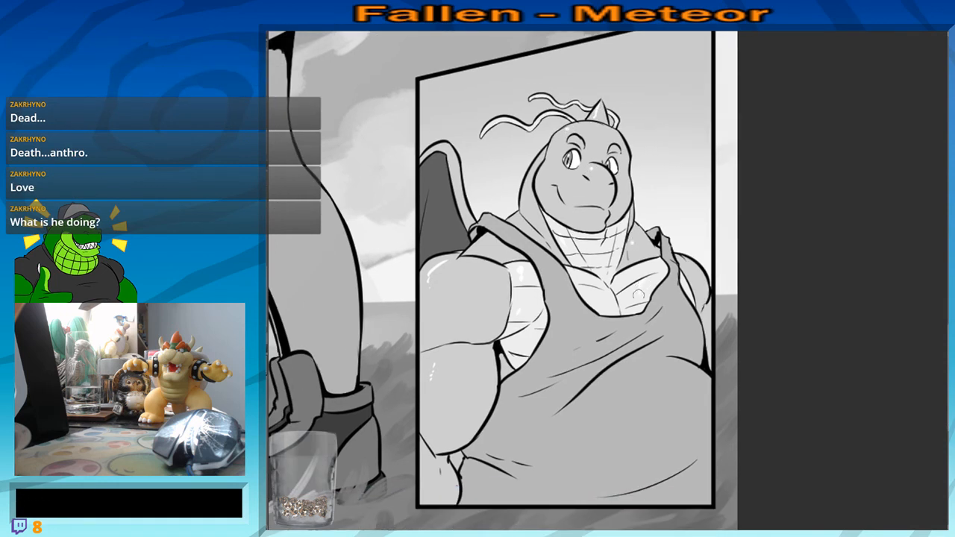
Paint white highlights on the large dragon's nose, neck, small raised hand and outstretched upper arm in the main scene
{"action": "left_click_drag", "start_coordinate": [556, 305], "coordinate": [644, 420]}
{"action": "scroll", "coordinate": [552, 283], "scroll_direction": "down", "scroll_amount": 1}
{"action": "scroll", "coordinate": [552, 283], "scroll_direction": "down", "scroll_amount": 4}
{"action": "left_click_drag", "start_coordinate": [496, 74], "coordinate": [540, 406]}
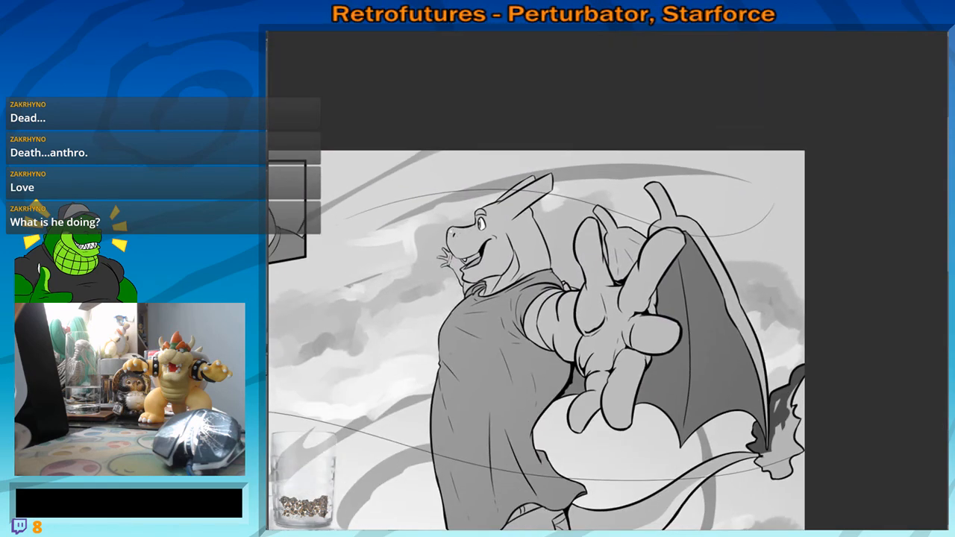
{"action": "scroll", "coordinate": [420, 192], "scroll_direction": "up", "scroll_amount": 2}
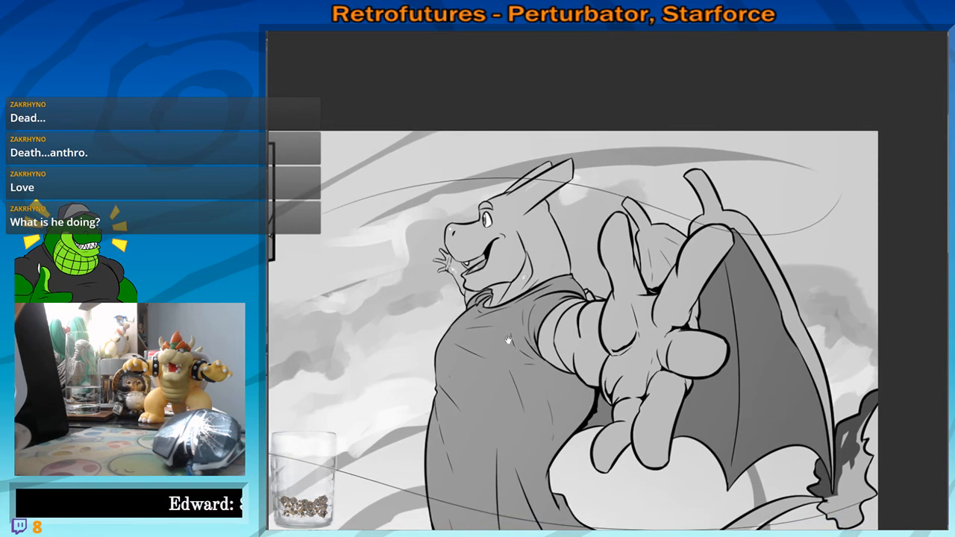
{"action": "left_click_drag", "start_coordinate": [508, 340], "coordinate": [486, 280]}
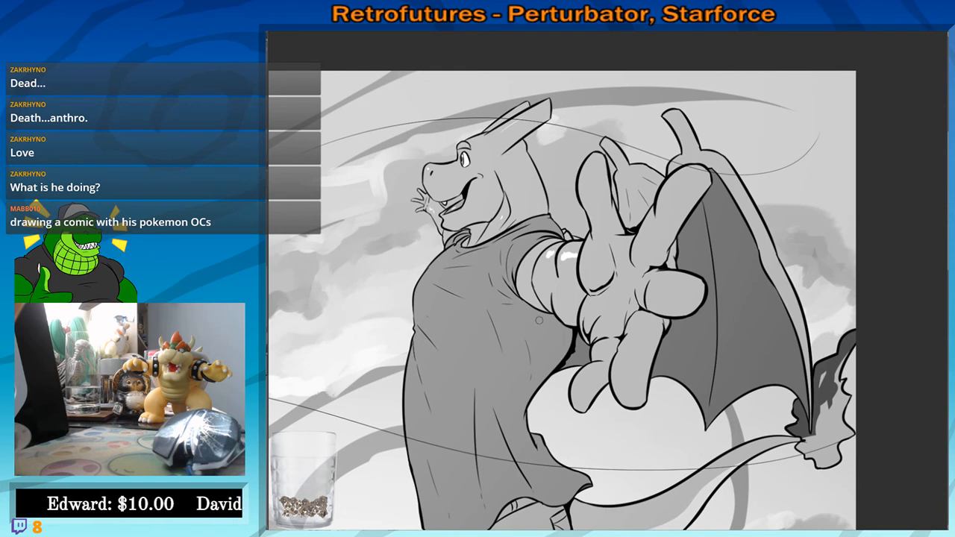
{"action": "left_click_drag", "start_coordinate": [552, 294], "coordinate": [559, 289]}
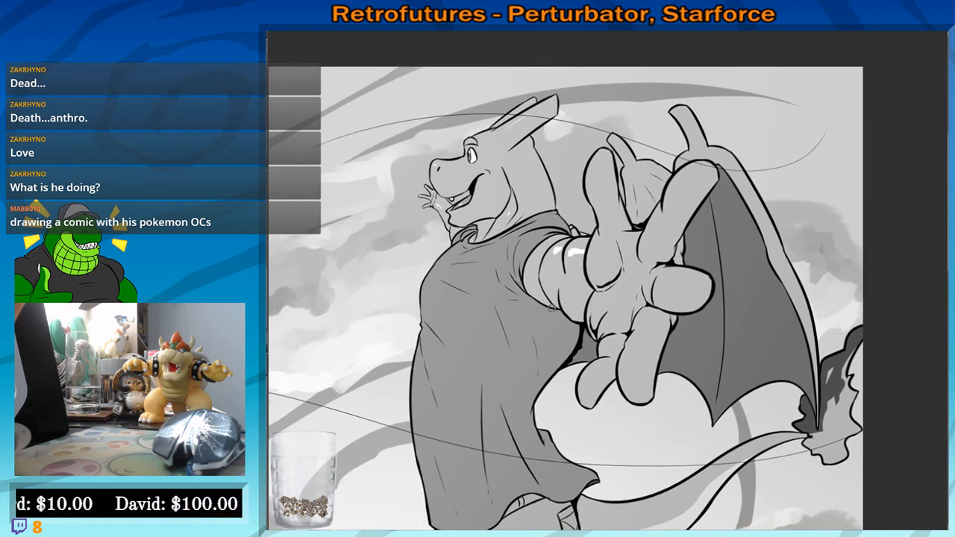
{"action": "left_click_drag", "start_coordinate": [550, 319], "coordinate": [561, 317]}
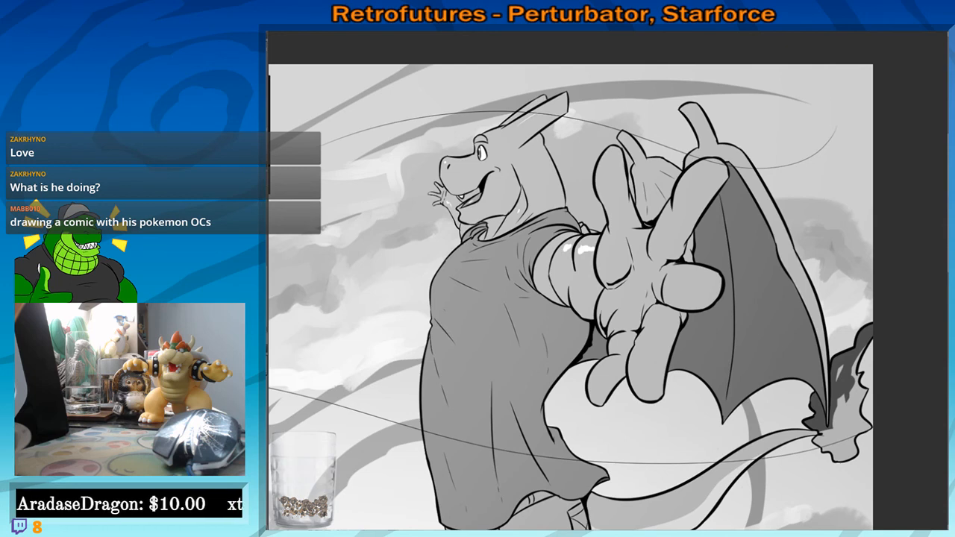
Try a thin white highlight on the sleeve of the large dragon's T-shirt, removing unwanted marks
{"action": "scroll", "coordinate": [525, 340], "scroll_direction": "up", "scroll_amount": 3}
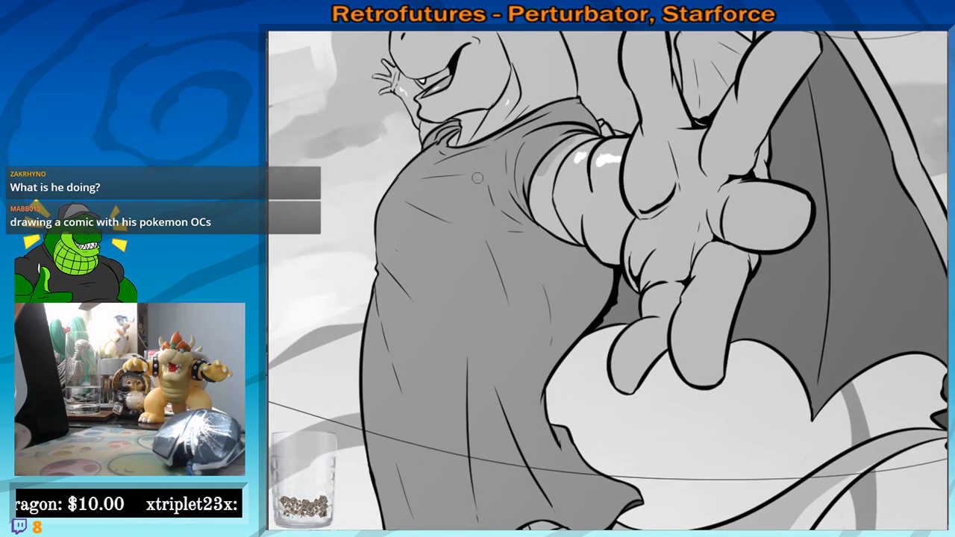
{"action": "key", "text": "ctrl+z"}
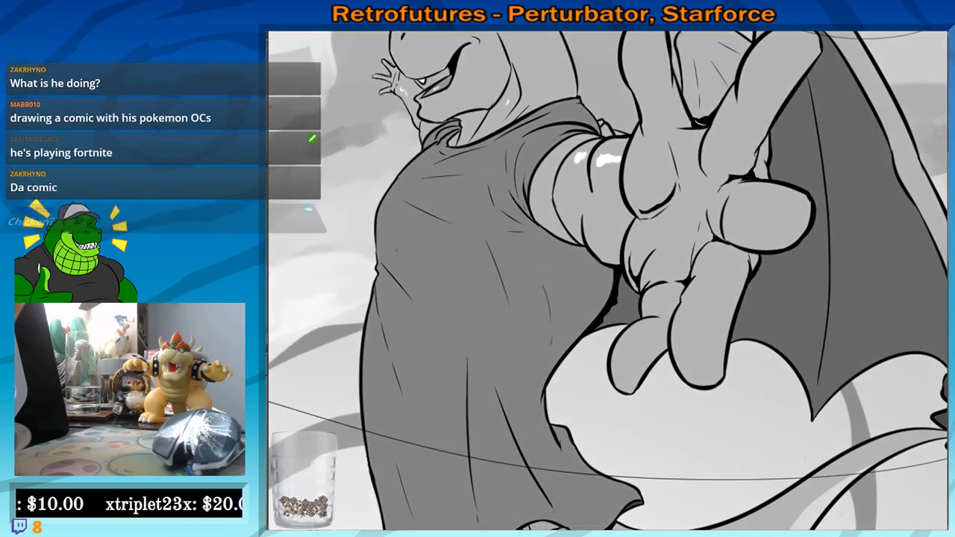
{"action": "left_click_drag", "start_coordinate": [564, 297], "coordinate": [609, 364]}
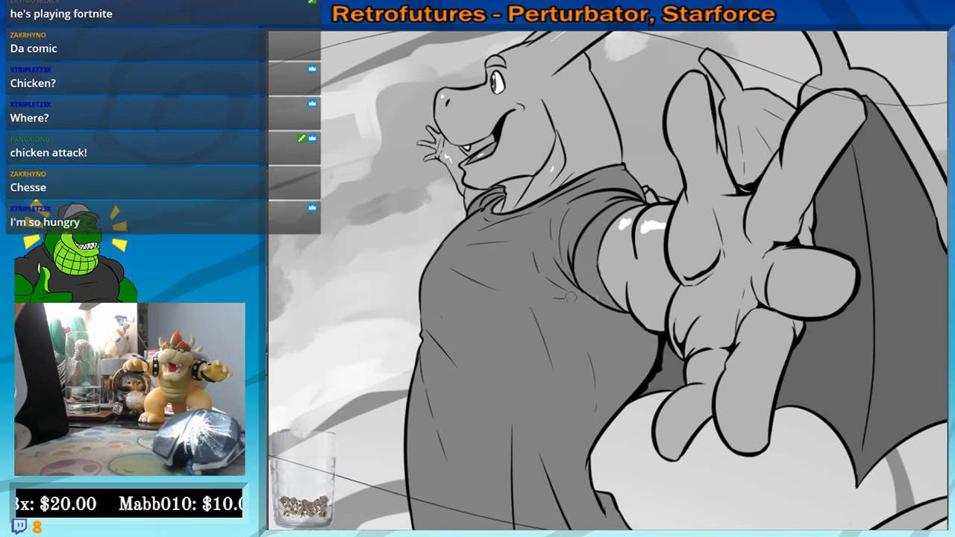
{"action": "left_click_drag", "start_coordinate": [589, 321], "coordinate": [575, 286]}
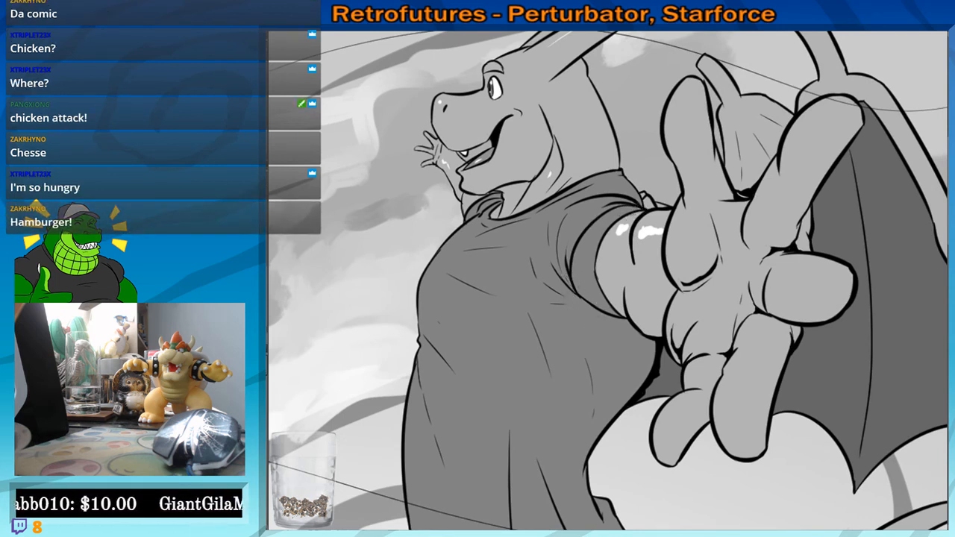
{"action": "key", "text": "e"}
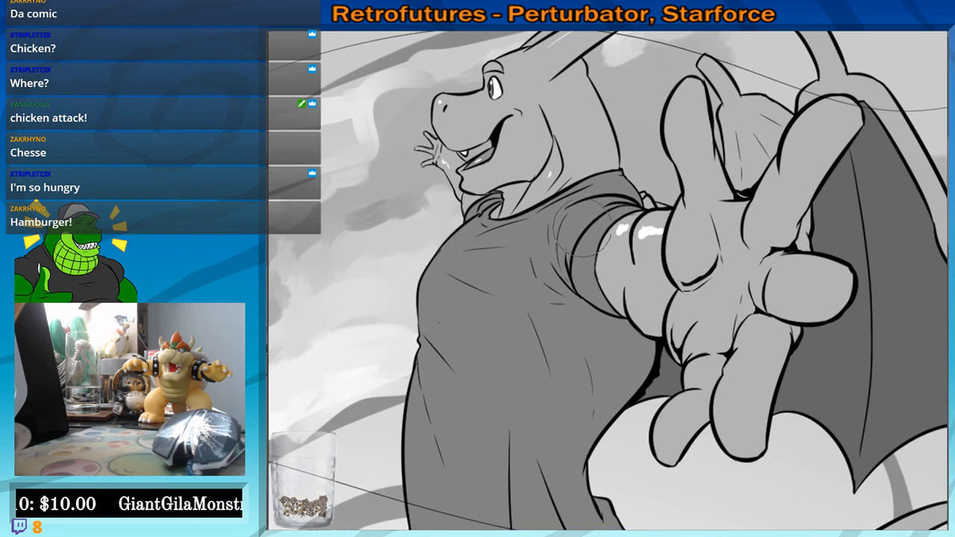
{"action": "left_click_drag", "start_coordinate": [584, 229], "coordinate": [576, 242]}
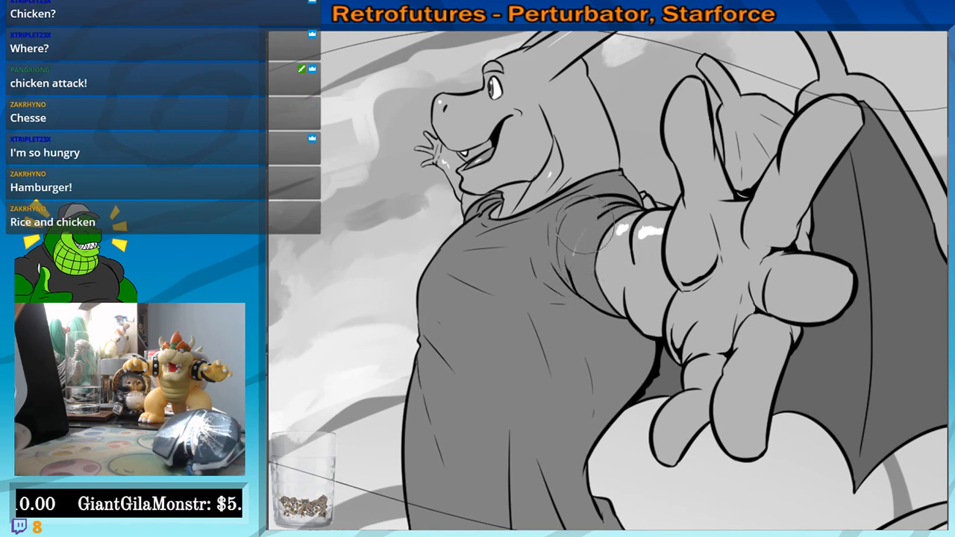
{"action": "key", "text": "b"}
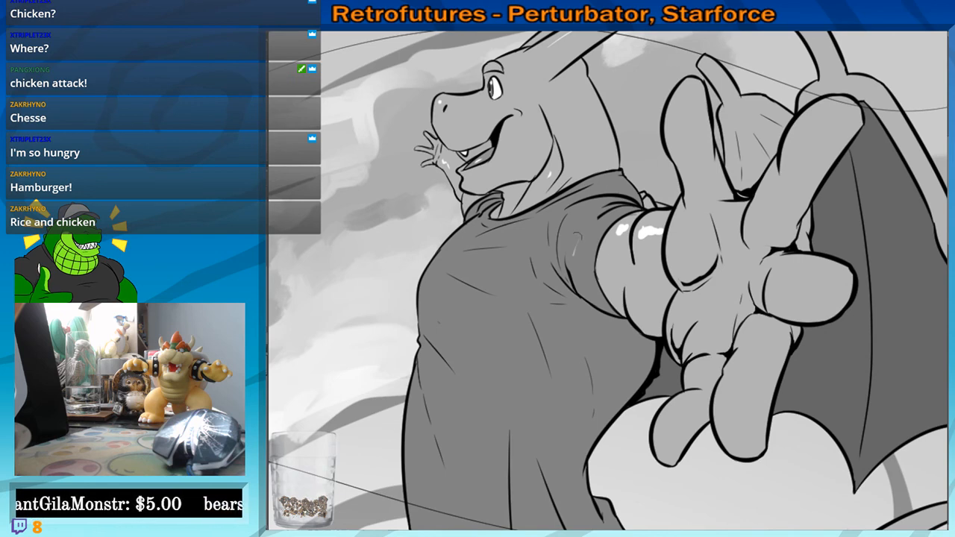
{"action": "scroll", "coordinate": [568, 239], "scroll_direction": "down", "scroll_amount": 9}
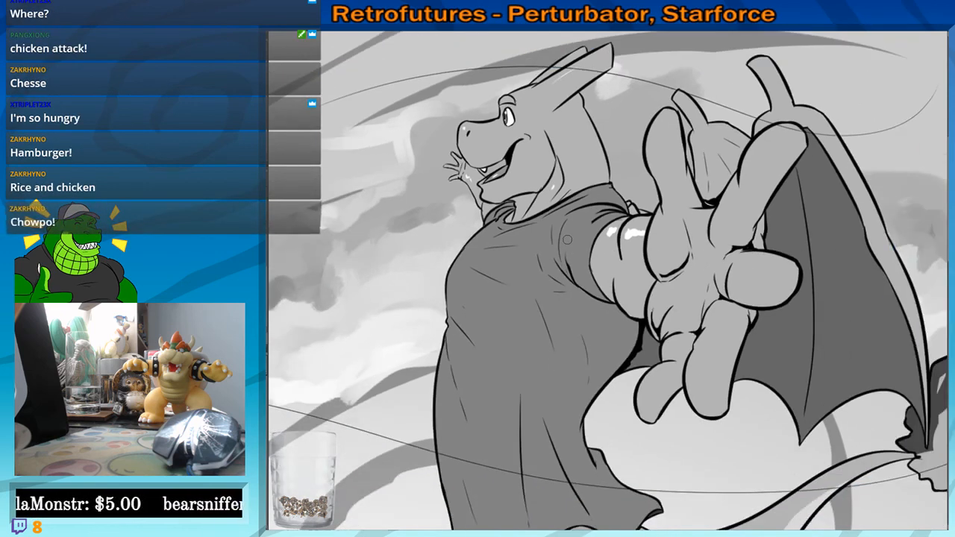
{"action": "scroll", "coordinate": [568, 240], "scroll_direction": "up", "scroll_amount": 3}
{"action": "scroll", "coordinate": [568, 239], "scroll_direction": "up", "scroll_amount": 5}
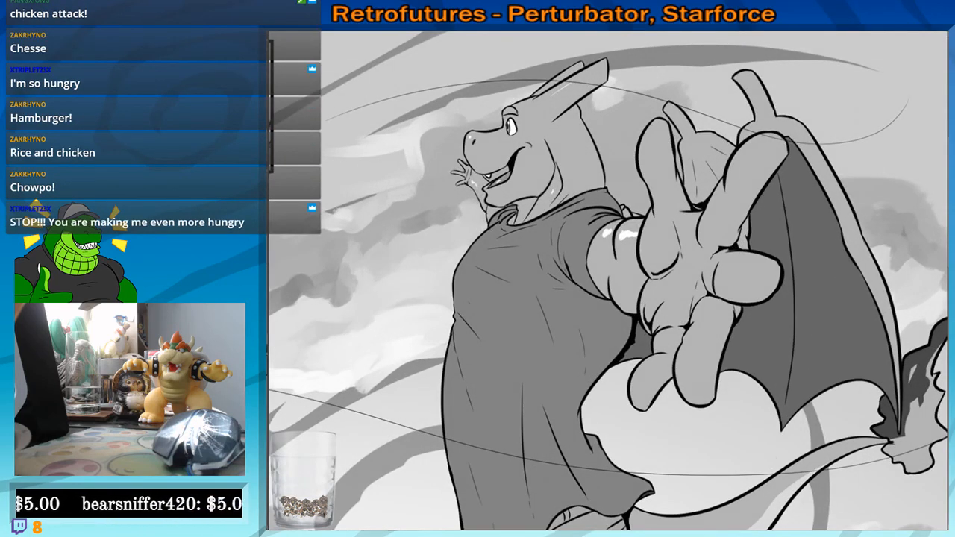
{"action": "scroll", "coordinate": [607, 282], "scroll_direction": "up", "scroll_amount": 4}
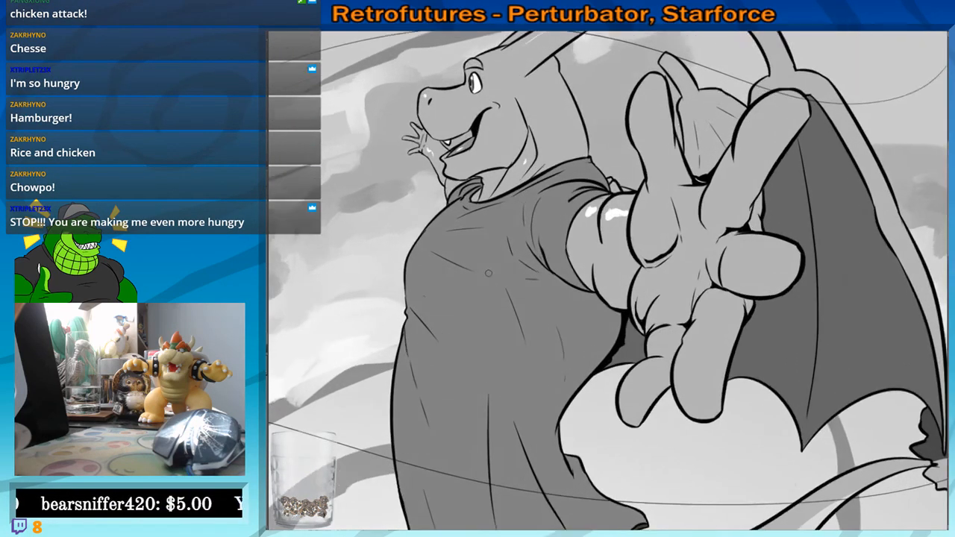
{"action": "scroll", "coordinate": [413, 289], "scroll_direction": "up", "scroll_amount": 2}
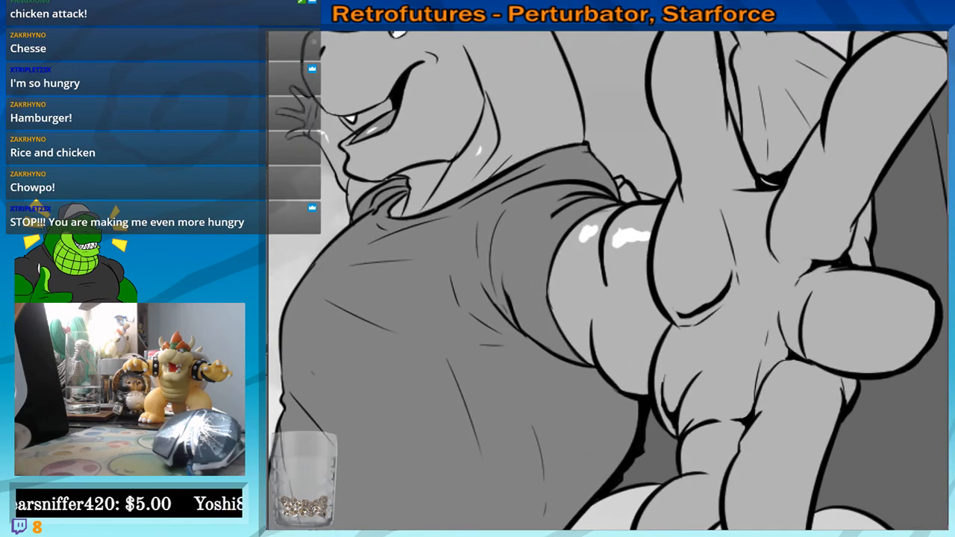
Paint along the fold of the large dragon's T-shirt sleeve, undoing the first two strokes and redoing them
{"action": "left_click_drag", "start_coordinate": [582, 333], "coordinate": [622, 387]}
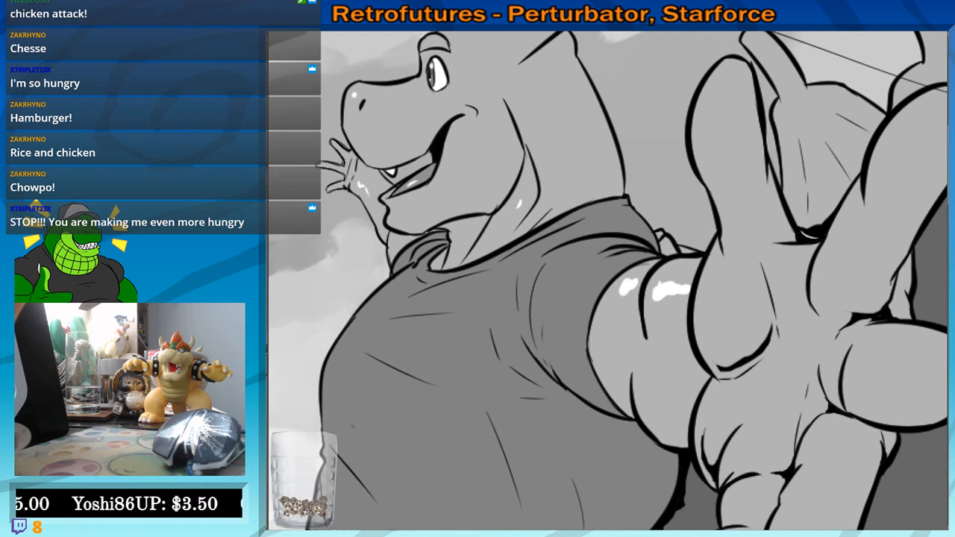
{"action": "left_click_drag", "start_coordinate": [567, 288], "coordinate": [553, 266]}
{"action": "left_click_drag", "start_coordinate": [343, 97], "coordinate": [346, 85]}
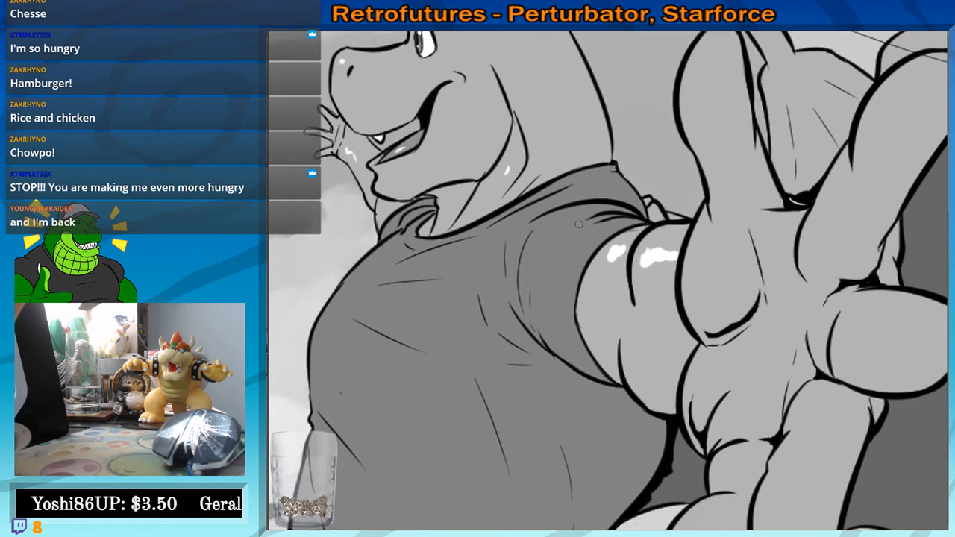
{"action": "mouse_move", "coordinate": [597, 214]}
{"action": "left_mouse_down"}
{"action": "mouse_move", "coordinate": [526, 302]}
{"action": "mouse_move", "coordinate": [537, 340]}
{"action": "left_mouse_up"}
{"action": "left_click_drag", "start_coordinate": [541, 344], "coordinate": [533, 277]}
{"action": "key", "text": "ctrl+z"}
{"action": "key", "text": "ctrl+z"}
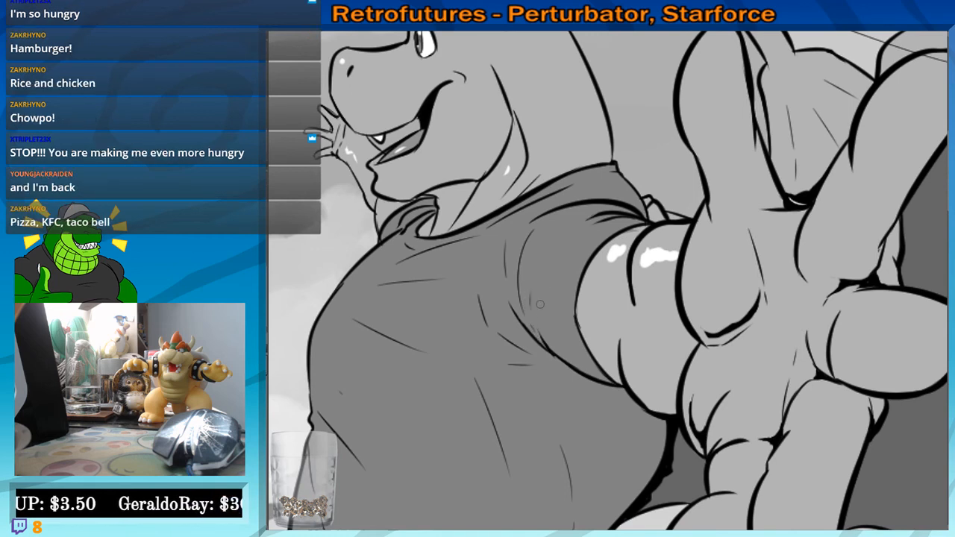
{"action": "mouse_move", "coordinate": [544, 347]}
{"action": "left_mouse_down"}
{"action": "mouse_move", "coordinate": [536, 334]}
{"action": "mouse_move", "coordinate": [550, 247]}
{"action": "left_mouse_up"}
{"action": "scroll", "coordinate": [491, 276], "scroll_direction": "down", "scroll_amount": 1}
{"action": "scroll", "coordinate": [550, 210], "scroll_direction": "down", "scroll_amount": 6}
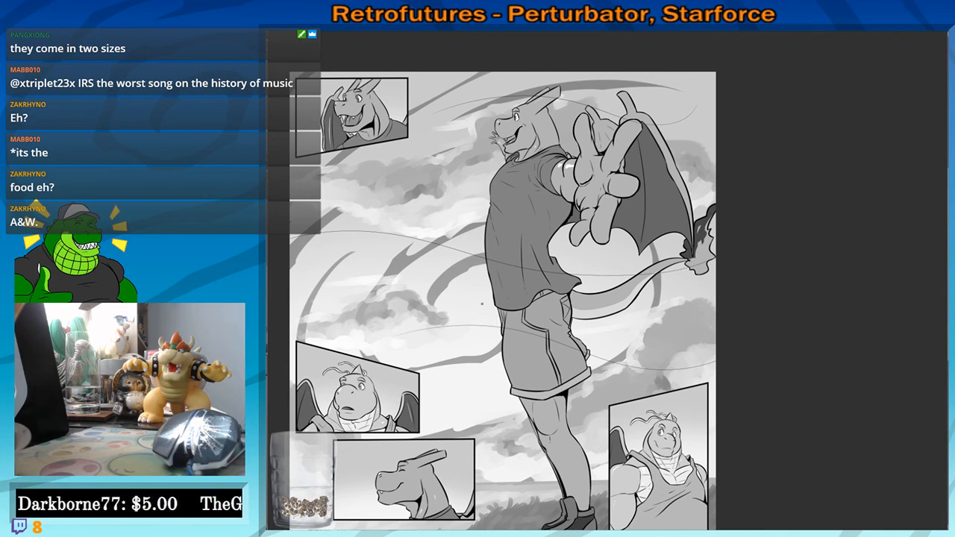
Undo the last stroke and add a small white highlight to the side of the large dragon's neck
{"action": "scroll", "coordinate": [759, 249], "scroll_direction": "up", "scroll_amount": 5}
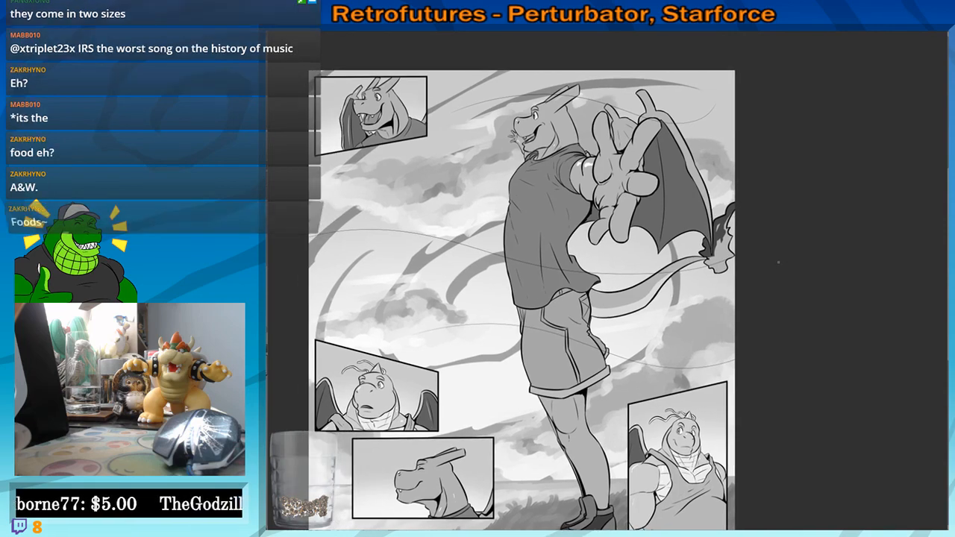
{"action": "scroll", "coordinate": [778, 261], "scroll_direction": "down", "scroll_amount": 2}
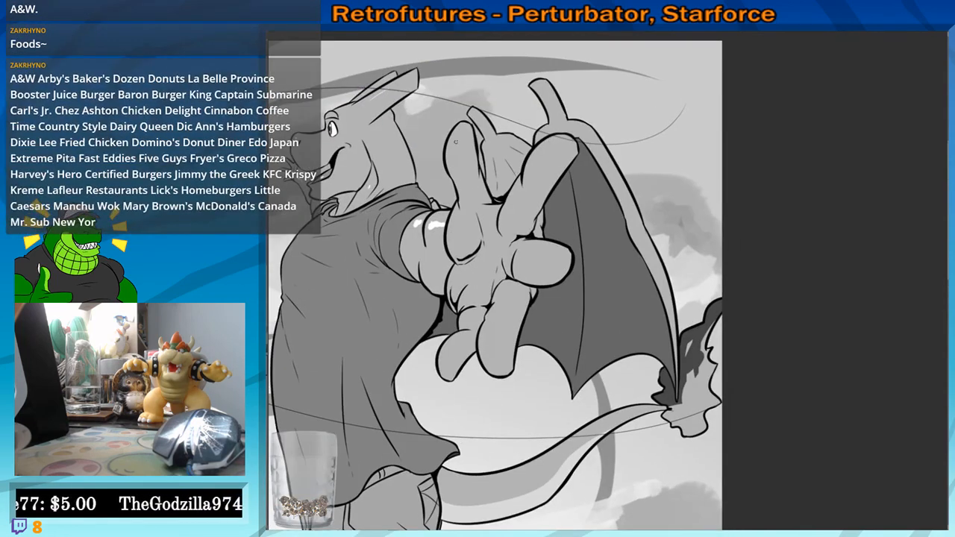
{"action": "left_click_drag", "start_coordinate": [479, 198], "coordinate": [492, 230]}
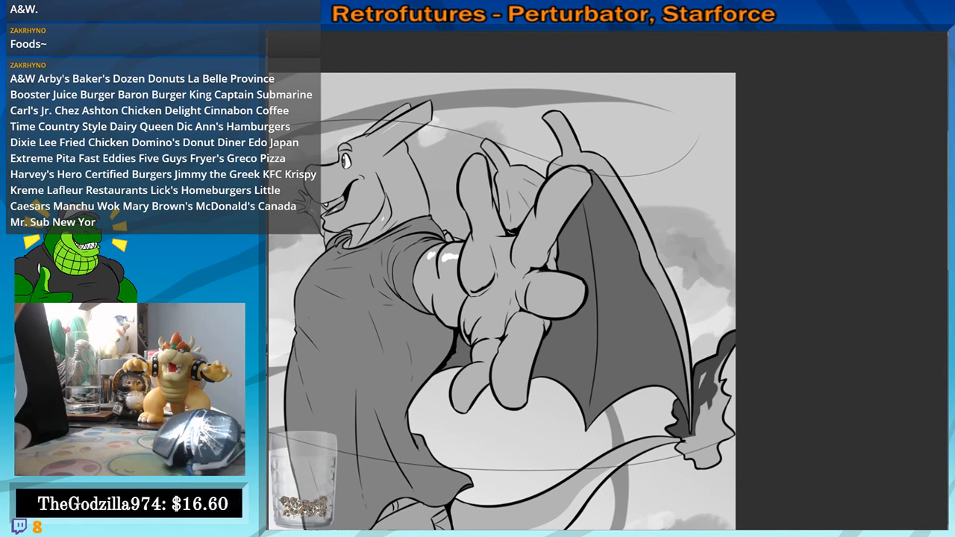
{"action": "key", "text": "ctrl+z"}
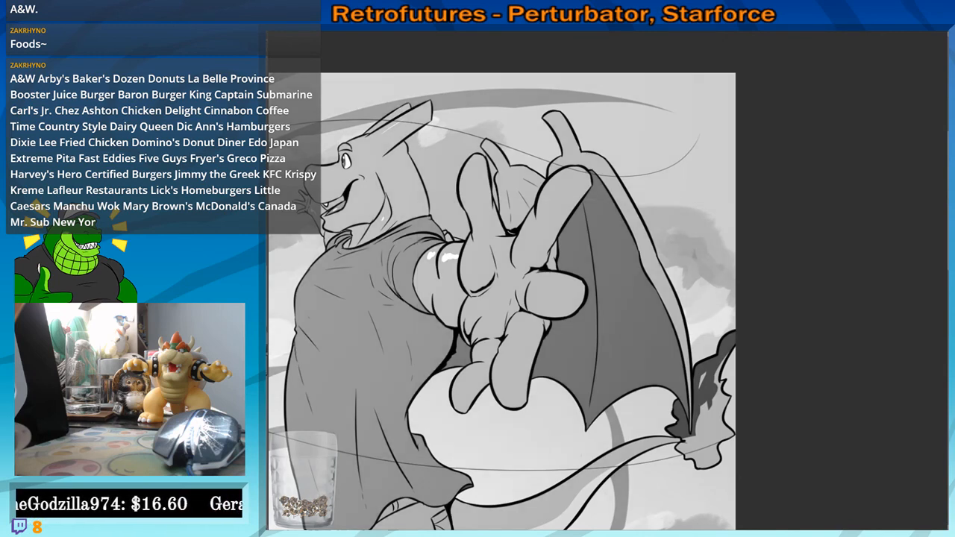
{"action": "scroll", "coordinate": [631, 174], "scroll_direction": "up", "scroll_amount": 4}
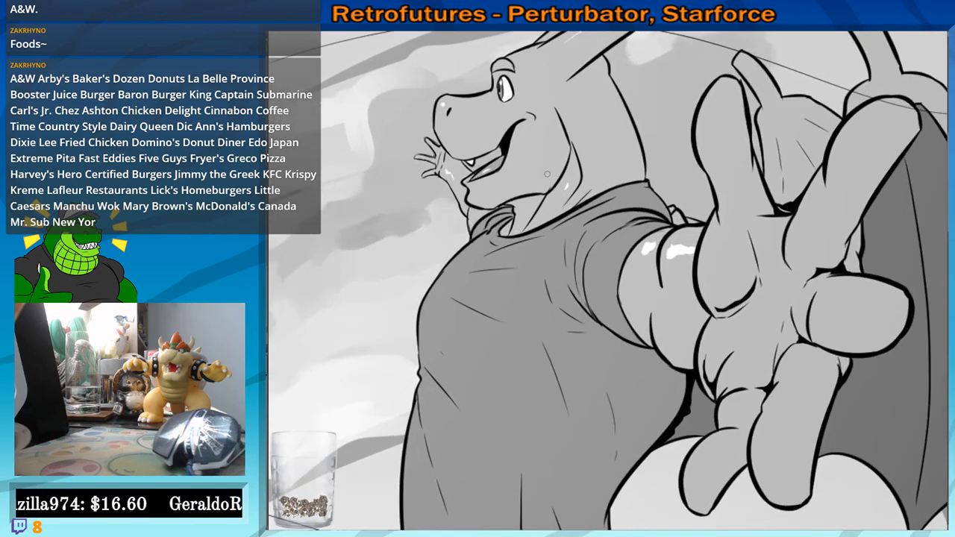
{"action": "left_click_drag", "start_coordinate": [547, 174], "coordinate": [551, 270]}
{"action": "left_click_drag", "start_coordinate": [589, 242], "coordinate": [594, 248]}
{"action": "left_click_drag", "start_coordinate": [676, 326], "coordinate": [570, 263]}
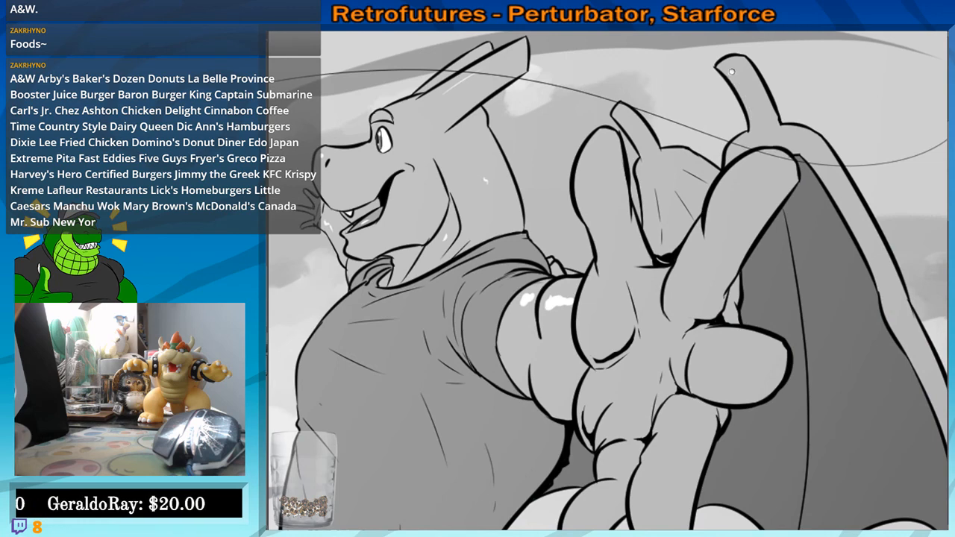
Paint narrow white highlights along the claws at the tips of the large dragon's two wings
{"action": "left_click_drag", "start_coordinate": [732, 71], "coordinate": [747, 95]}
{"action": "left_click_drag", "start_coordinate": [747, 98], "coordinate": [722, 166]}
{"action": "left_click_drag", "start_coordinate": [723, 203], "coordinate": [676, 203]}
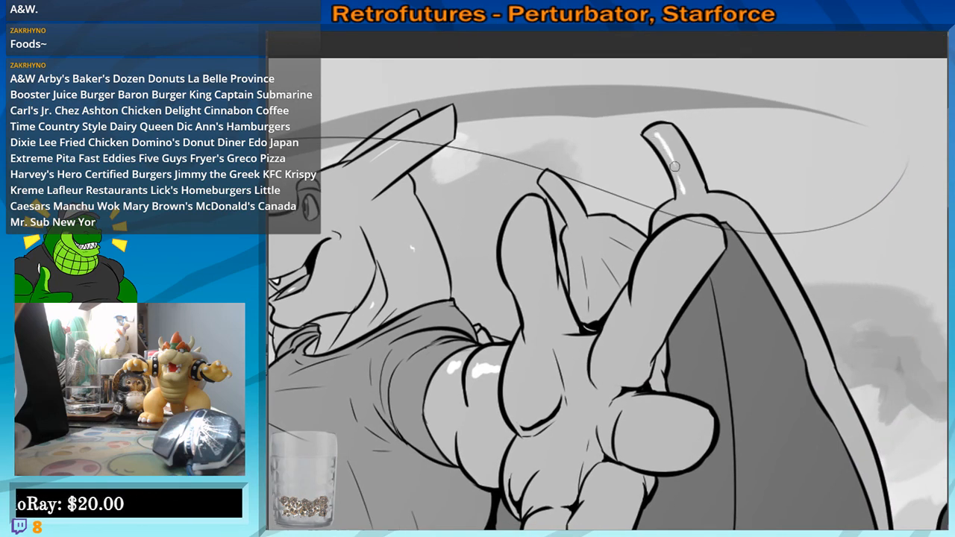
{"action": "left_click_drag", "start_coordinate": [675, 166], "coordinate": [679, 151]}
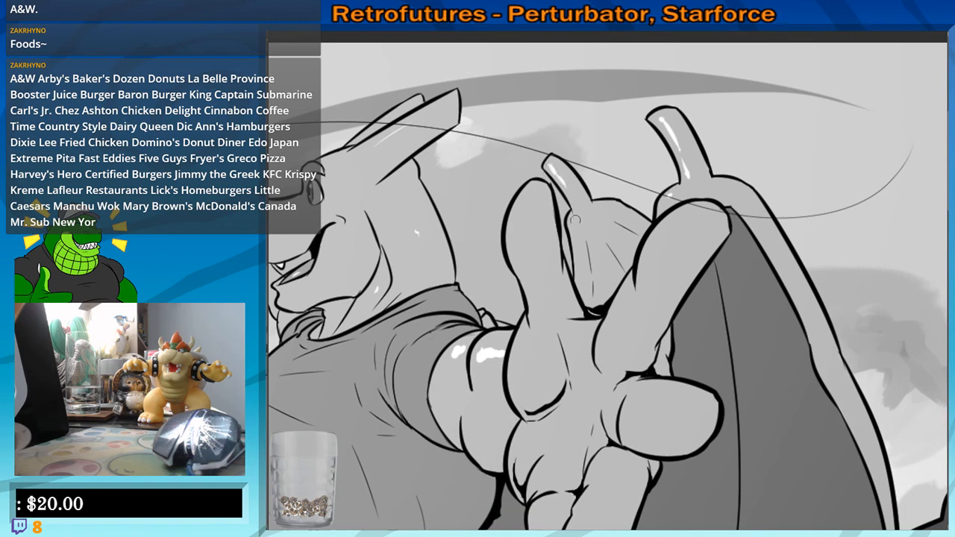
{"action": "key", "text": "ctrl+minus"}
{"action": "key", "text": "ctrl+minus"}
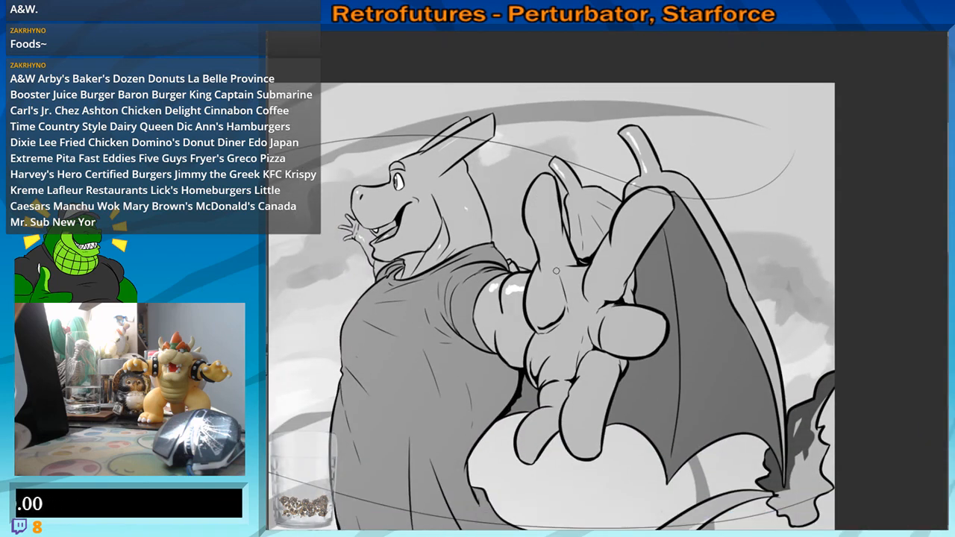
Add small white highlights to the outstretched hand's raised finger, the underside of the forearm and the base of the tail
{"action": "left_click_drag", "start_coordinate": [664, 311], "coordinate": [663, 297]}
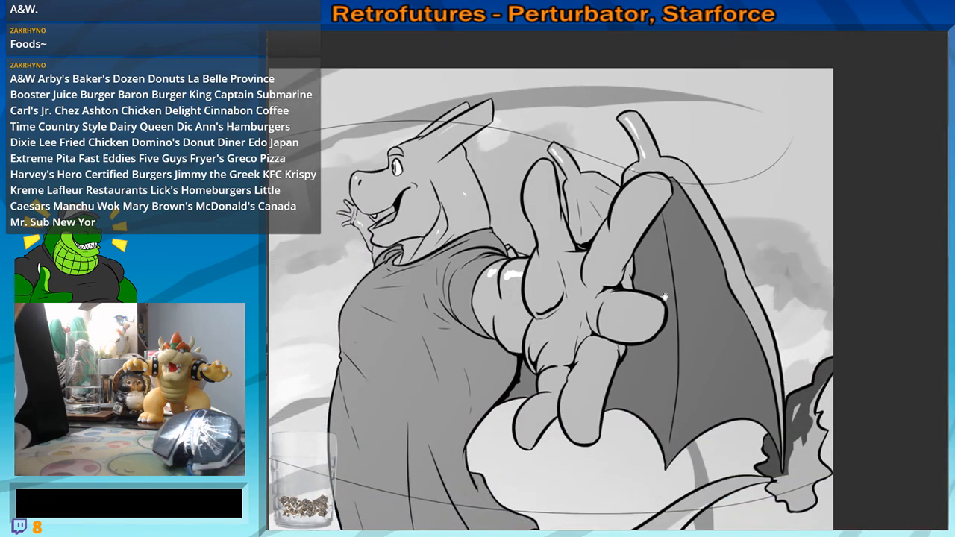
{"action": "left_click_drag", "start_coordinate": [530, 335], "coordinate": [553, 307]}
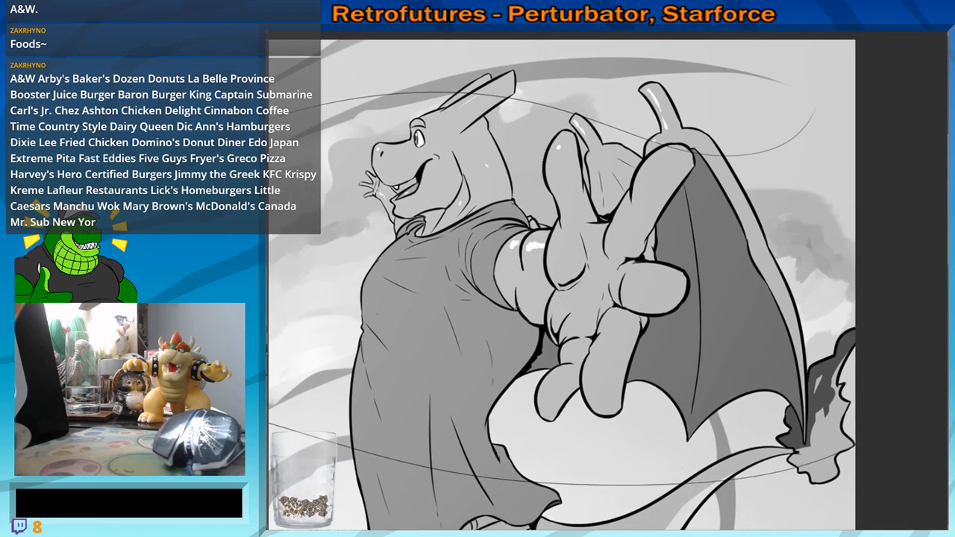
{"action": "scroll", "coordinate": [502, 287], "scroll_direction": "down", "scroll_amount": 5}
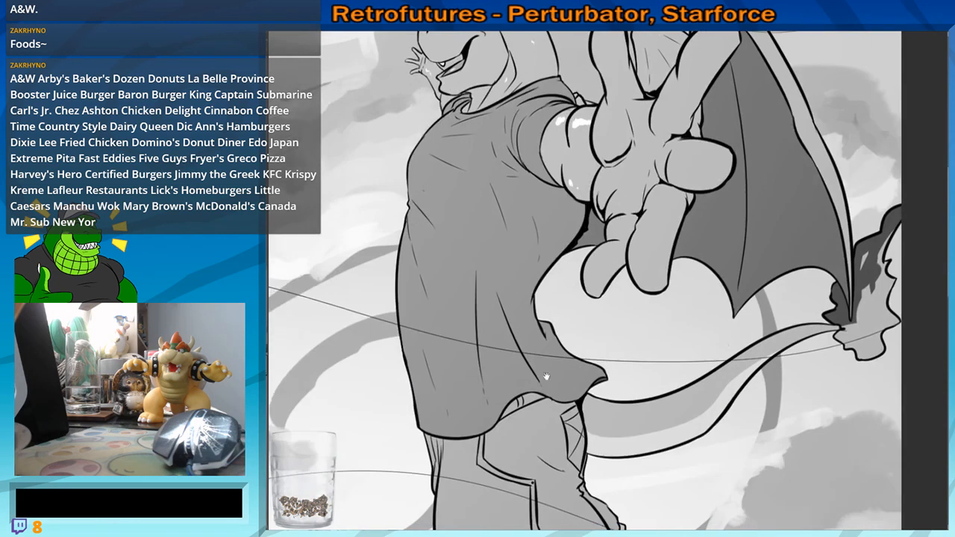
{"action": "mouse_move", "coordinate": [560, 254]}
{"action": "left_mouse_down"}
{"action": "mouse_move", "coordinate": [575, 254]}
{"action": "mouse_move", "coordinate": [558, 255]}
{"action": "mouse_move", "coordinate": [501, 447]}
{"action": "left_mouse_up"}
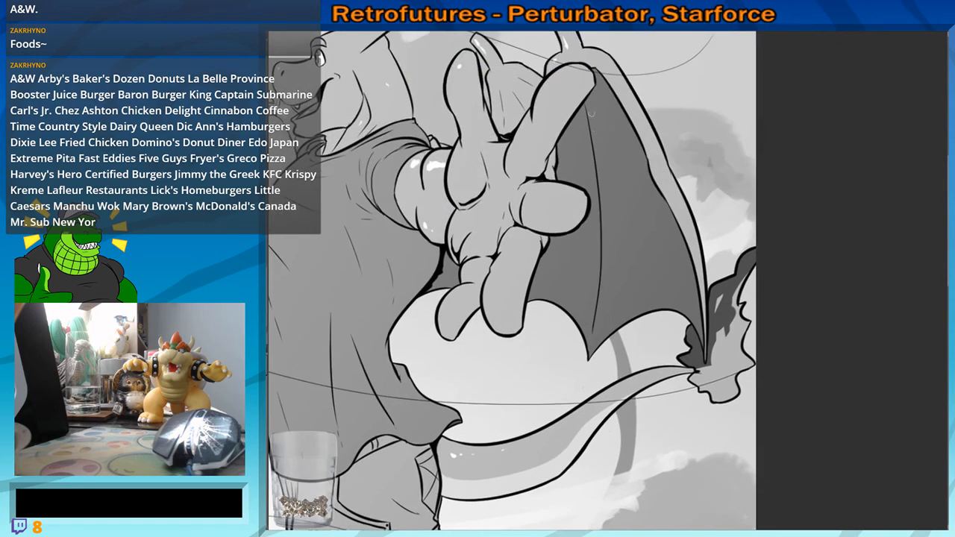
Paint thin white highlights along the wing membrane's rib and the wing's outer edge, redoing the first strokes
{"action": "left_click_drag", "start_coordinate": [592, 107], "coordinate": [605, 309]}
{"action": "key", "text": "ctrl+z"}
{"action": "key", "text": "ctrl+z"}
{"action": "mouse_move", "coordinate": [608, 254]}
{"action": "left_mouse_down"}
{"action": "mouse_move", "coordinate": [593, 351]}
{"action": "mouse_move", "coordinate": [600, 490]}
{"action": "left_mouse_up"}
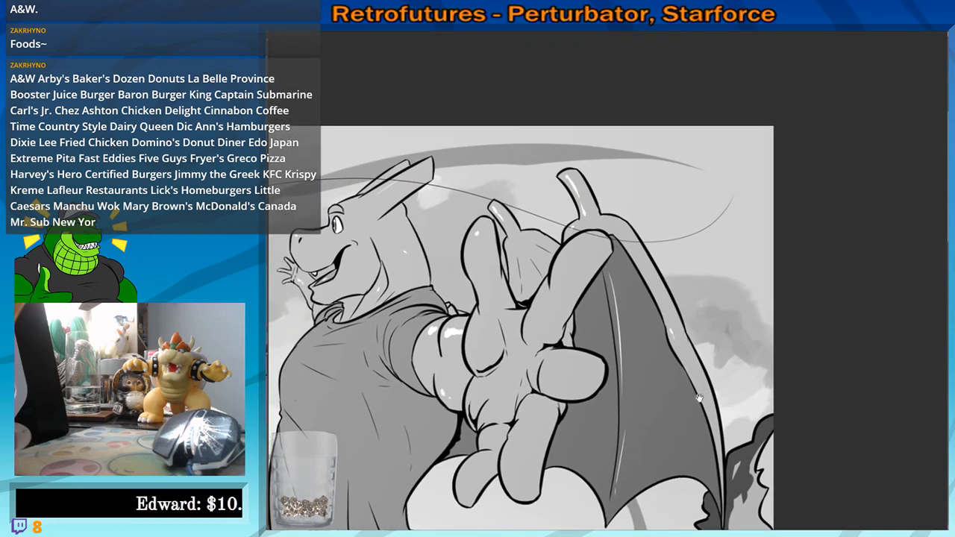
{"action": "left_click_drag", "start_coordinate": [699, 398], "coordinate": [644, 242]}
{"action": "left_click_drag", "start_coordinate": [584, 446], "coordinate": [623, 338]}
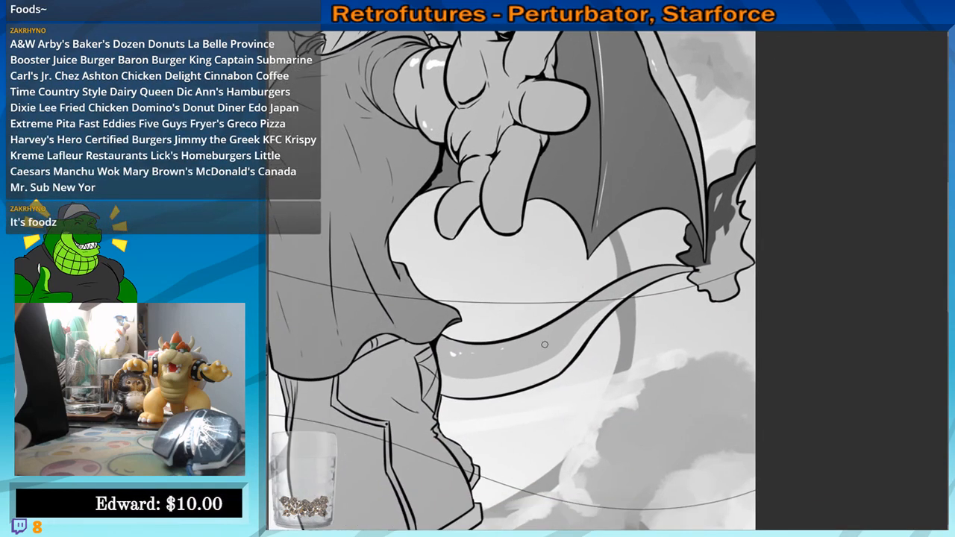
Paint thin white highlights on the large dragon's thigh, knee and shin below the shorts
{"action": "left_click_drag", "start_coordinate": [492, 388], "coordinate": [627, 285]}
{"action": "mouse_move", "coordinate": [525, 456]}
{"action": "left_mouse_down"}
{"action": "mouse_move", "coordinate": [557, 382]}
{"action": "mouse_move", "coordinate": [571, 267]}
{"action": "left_mouse_up"}
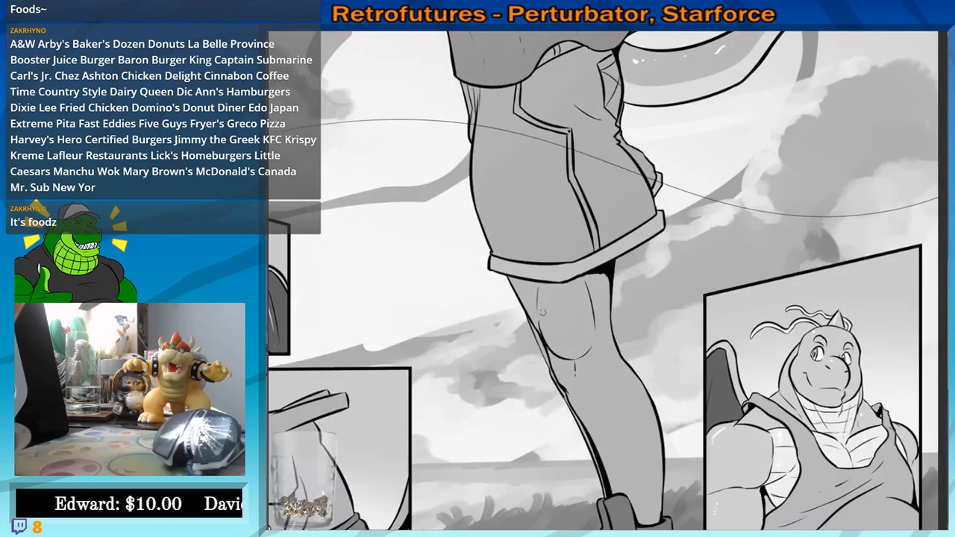
{"action": "left_click_drag", "start_coordinate": [553, 334], "coordinate": [553, 307]}
{"action": "mouse_move", "coordinate": [577, 381]}
{"action": "left_mouse_down"}
{"action": "mouse_move", "coordinate": [565, 333]}
{"action": "mouse_move", "coordinate": [570, 357]}
{"action": "mouse_move", "coordinate": [553, 314]}
{"action": "mouse_move", "coordinate": [537, 305]}
{"action": "left_mouse_up"}
{"action": "mouse_move", "coordinate": [569, 345]}
{"action": "left_mouse_down"}
{"action": "mouse_move", "coordinate": [553, 327]}
{"action": "mouse_move", "coordinate": [574, 381]}
{"action": "left_mouse_up"}
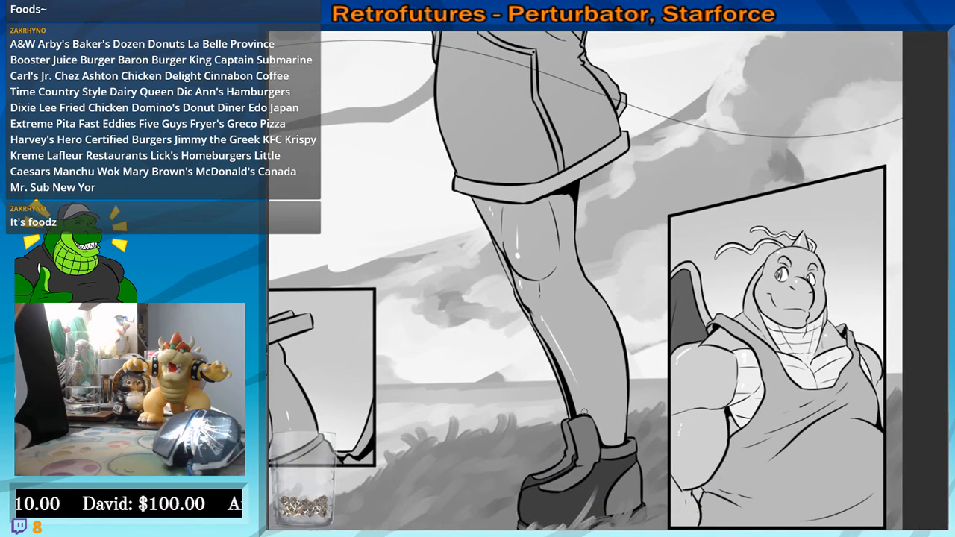
Undo the long shin highlight and repaint it as a shorter, thinner white mark
{"action": "key", "text": "ctrl+z"}
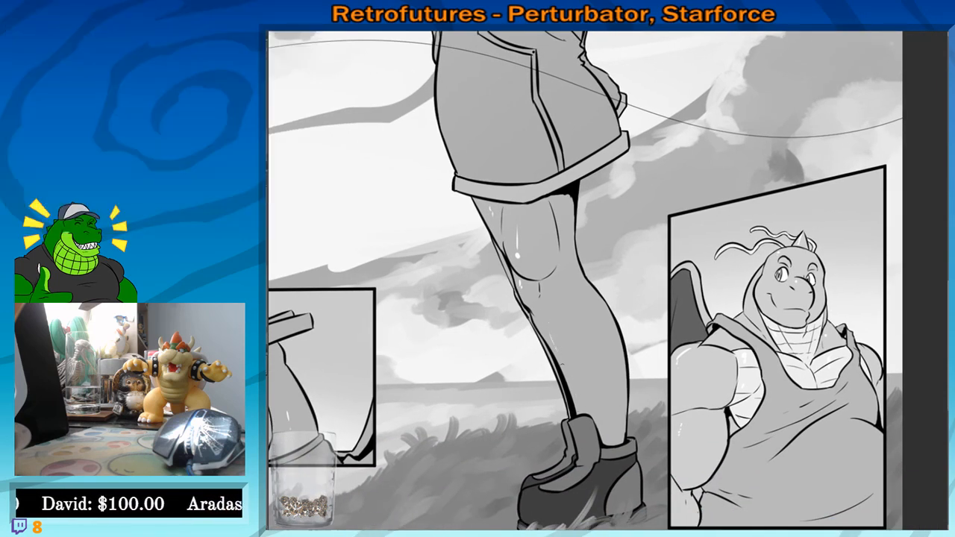
{"action": "left_click_drag", "start_coordinate": [576, 458], "coordinate": [570, 319]}
{"action": "scroll", "coordinate": [535, 205], "scroll_direction": "up", "scroll_amount": 1}
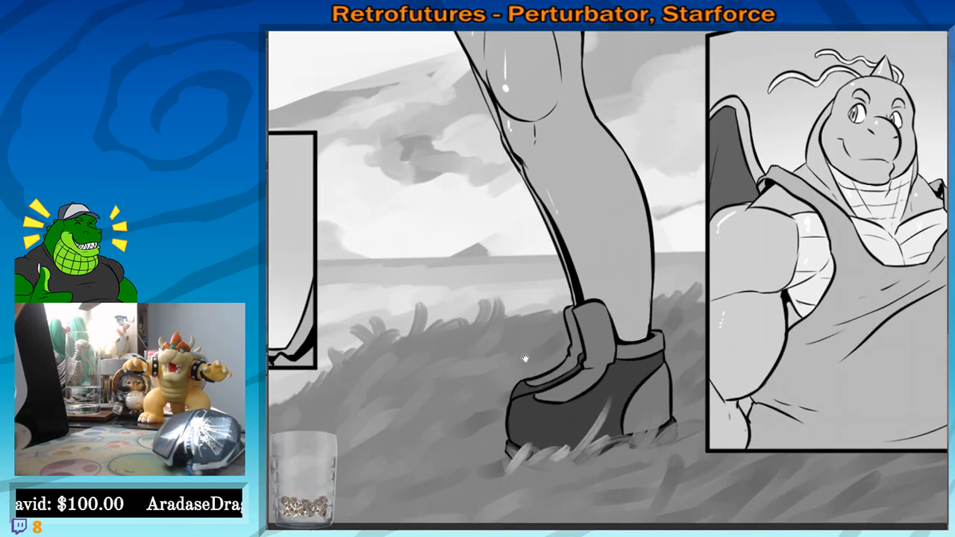
{"action": "mouse_move", "coordinate": [524, 358]}
{"action": "left_mouse_down"}
{"action": "mouse_move", "coordinate": [525, 315]}
{"action": "mouse_move", "coordinate": [534, 314]}
{"action": "left_mouse_up"}
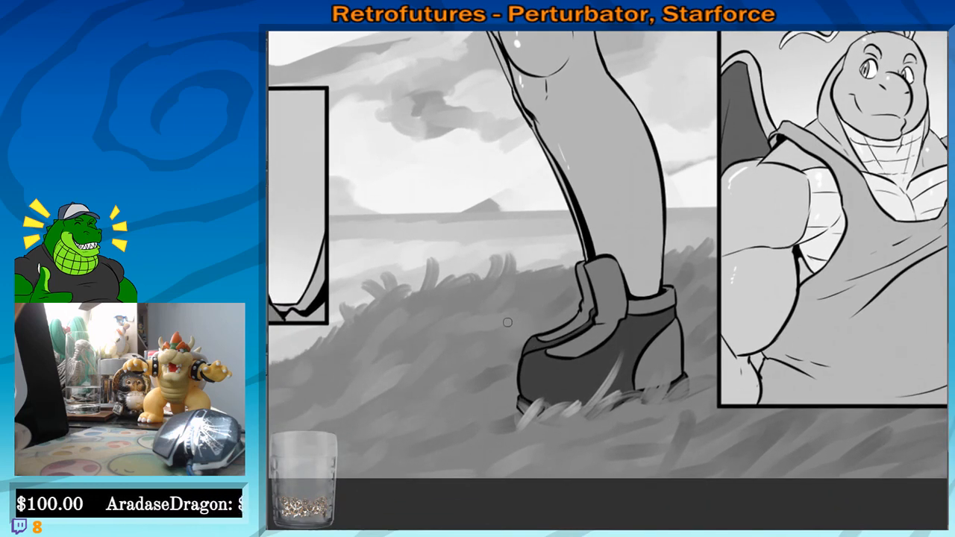
Paint small white highlights across the shoe's dark toe cap and a thin one along its heel panel
{"action": "scroll", "coordinate": [505, 318], "scroll_direction": "up", "scroll_amount": 1}
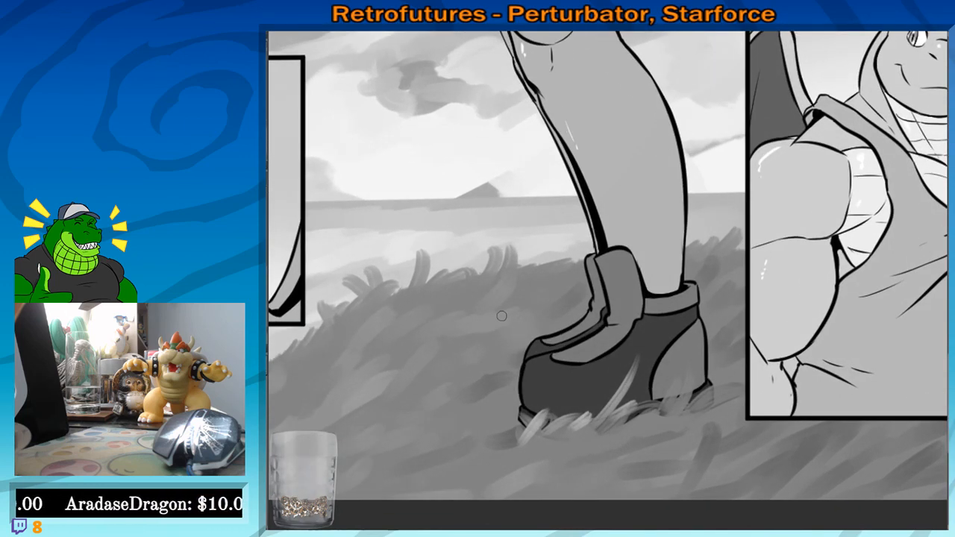
{"action": "mouse_move", "coordinate": [624, 322]}
{"action": "left_mouse_down"}
{"action": "mouse_move", "coordinate": [631, 257]}
{"action": "mouse_move", "coordinate": [620, 327]}
{"action": "mouse_move", "coordinate": [612, 316]}
{"action": "left_mouse_up"}
{"action": "left_click", "coordinate": [535, 307]}
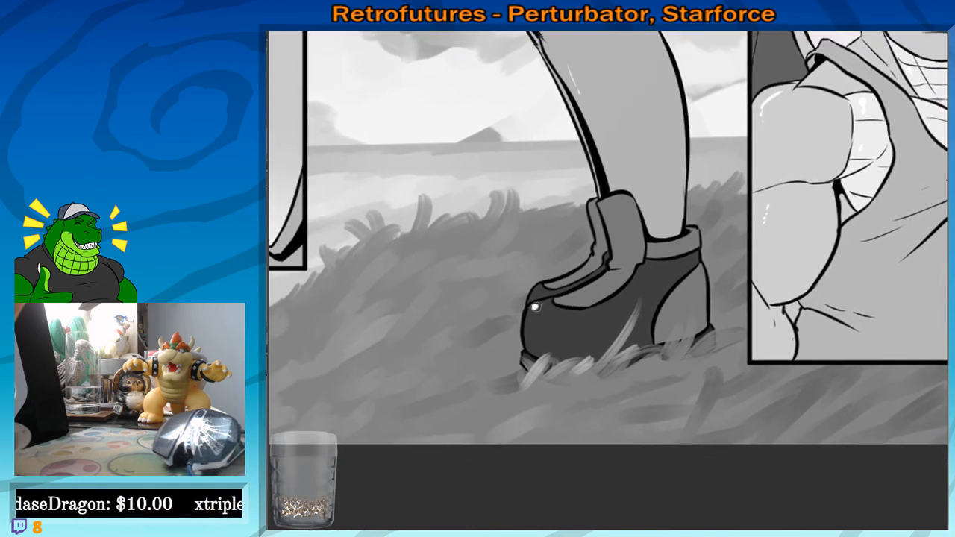
{"action": "left_click", "coordinate": [559, 316]}
{"action": "left_click_drag", "start_coordinate": [536, 308], "coordinate": [576, 319]}
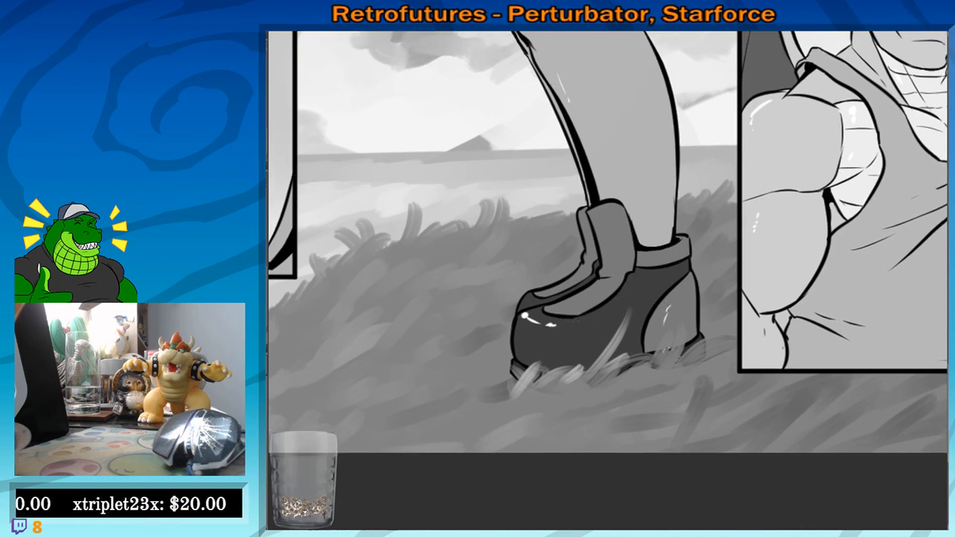
{"action": "left_click_drag", "start_coordinate": [668, 288], "coordinate": [647, 332]}
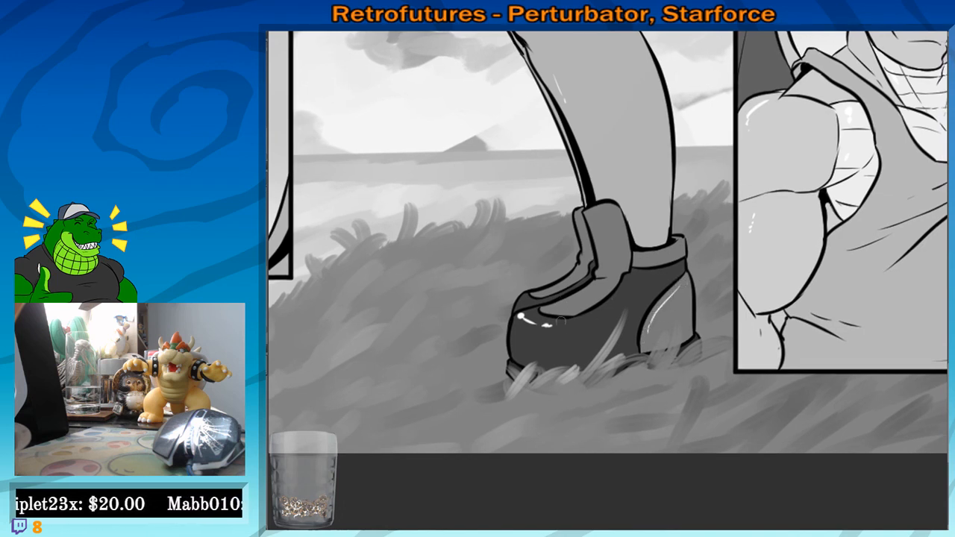
{"action": "left_click_drag", "start_coordinate": [555, 325], "coordinate": [572, 325]}
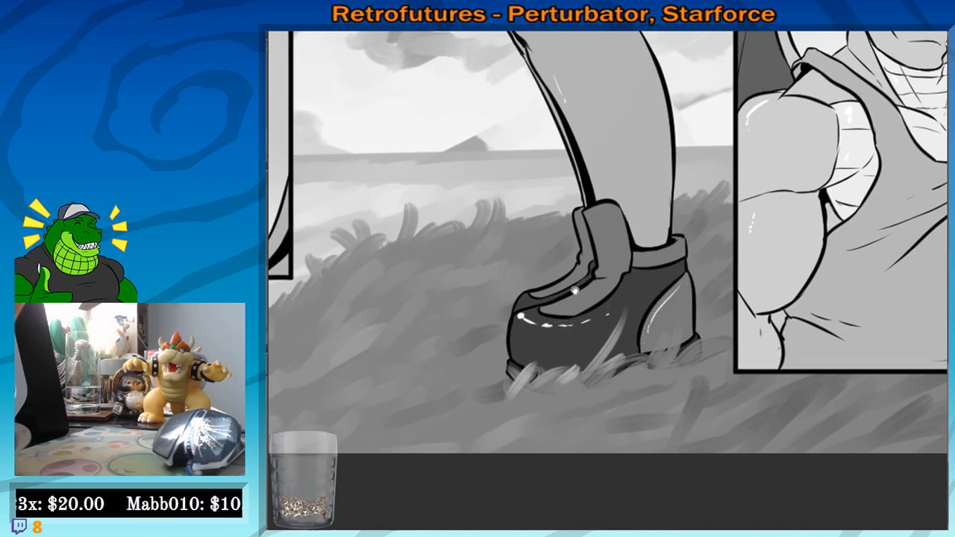
Add small white highlights to the shoe's front edge, ankle collar and raised tongue, and touch up those on the lower shin
{"action": "left_click_drag", "start_coordinate": [528, 299], "coordinate": [509, 313]}
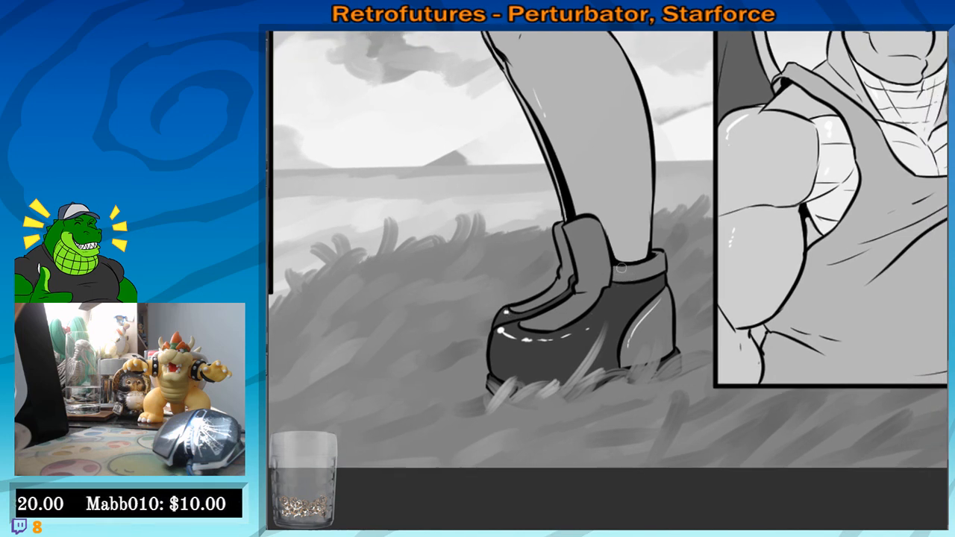
{"action": "left_click_drag", "start_coordinate": [639, 269], "coordinate": [620, 293]}
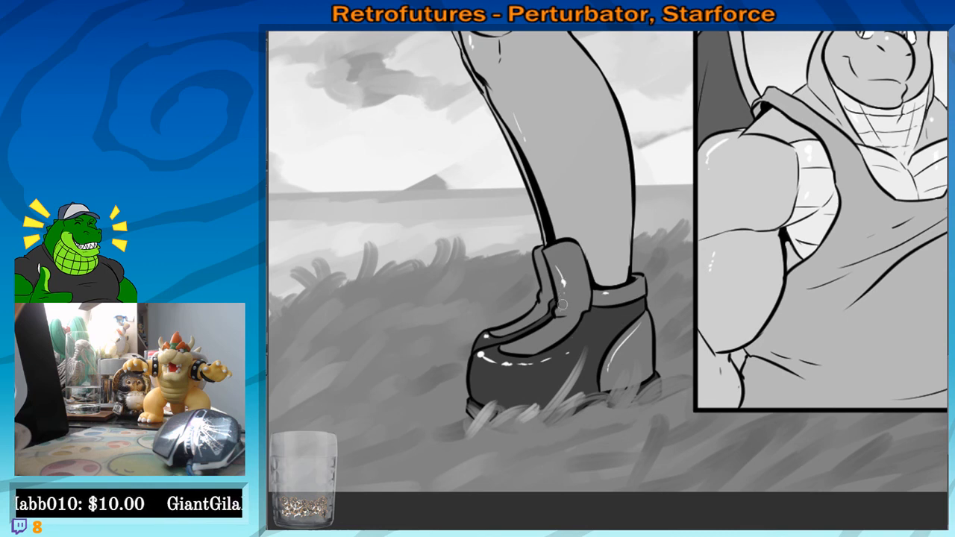
{"action": "scroll", "coordinate": [560, 302], "scroll_direction": "up", "scroll_amount": 1}
{"action": "left_click_drag", "start_coordinate": [548, 276], "coordinate": [560, 331]}
{"action": "left_click_drag", "start_coordinate": [523, 358], "coordinate": [527, 356]}
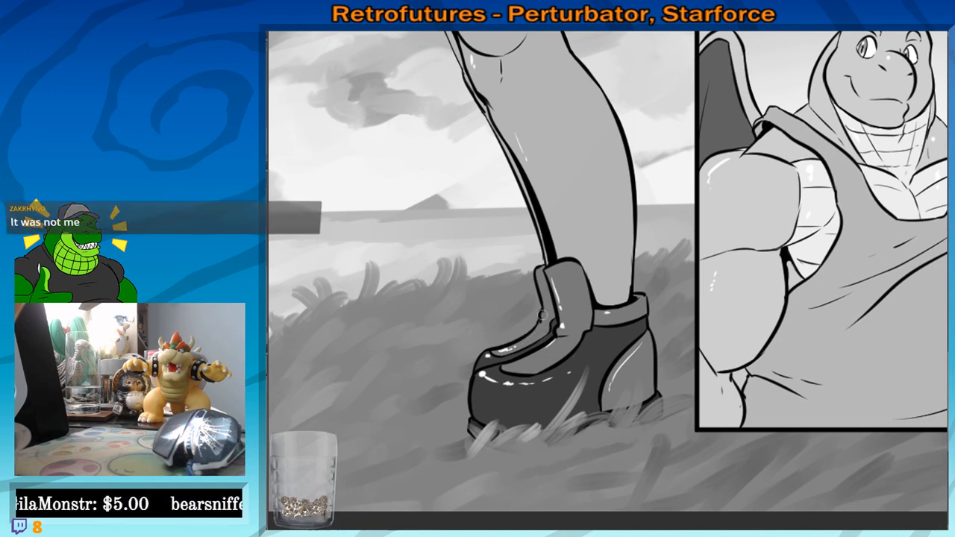
{"action": "left_click_drag", "start_coordinate": [543, 315], "coordinate": [543, 320]}
{"action": "left_click_drag", "start_coordinate": [517, 228], "coordinate": [518, 235]}
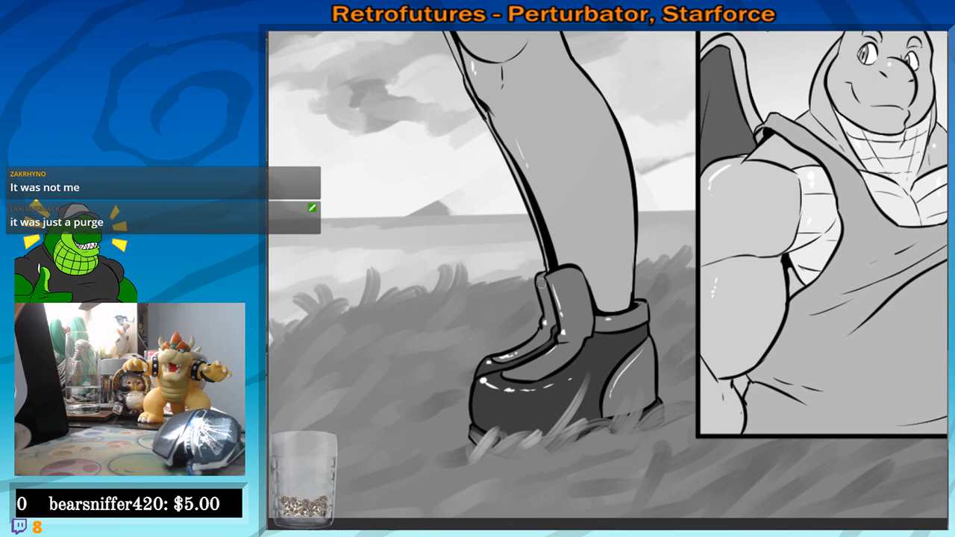
{"action": "left_click_drag", "start_coordinate": [542, 285], "coordinate": [566, 446]}
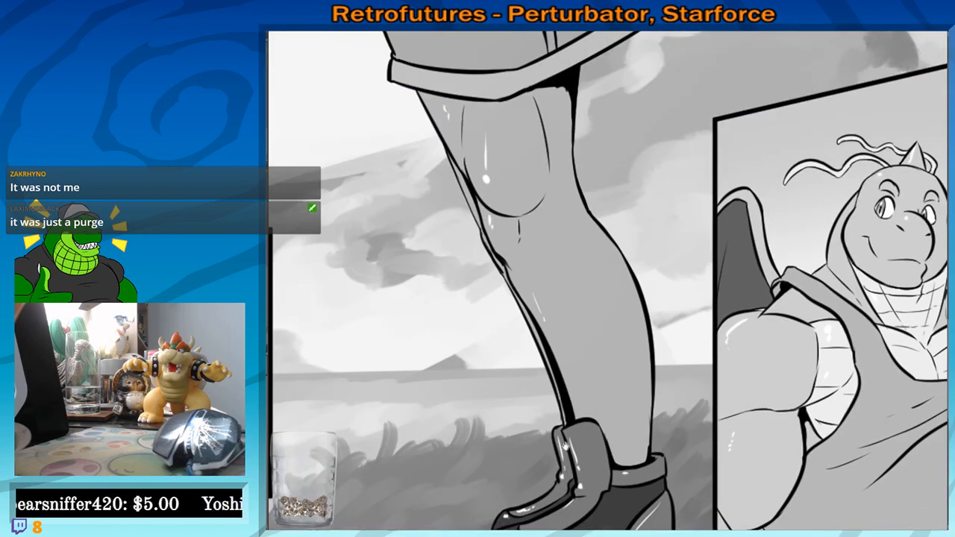
{"action": "left_click_drag", "start_coordinate": [535, 305], "coordinate": [561, 354]}
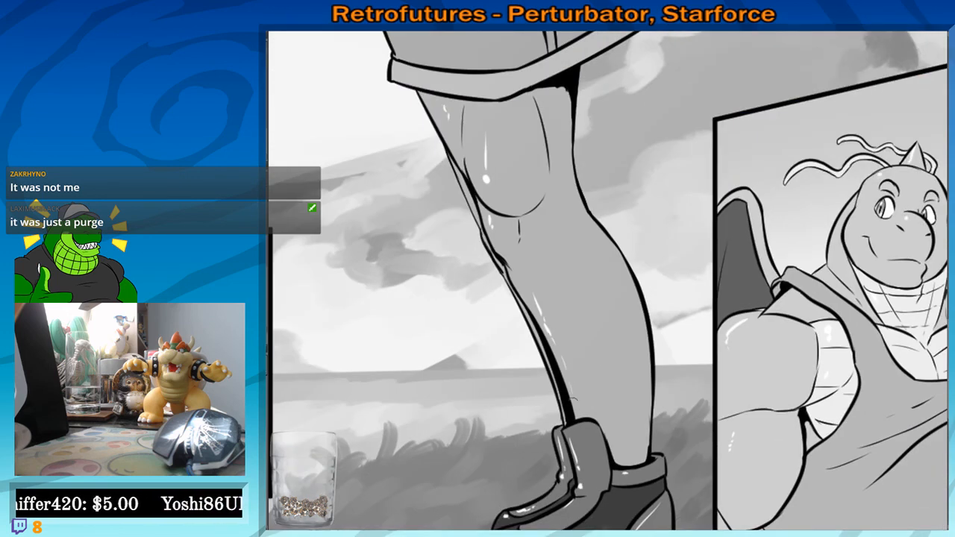
Examine the highlights on the large dragon's head, outstretched hand, wing and tail
{"action": "left_click_drag", "start_coordinate": [566, 424], "coordinate": [511, 452]}
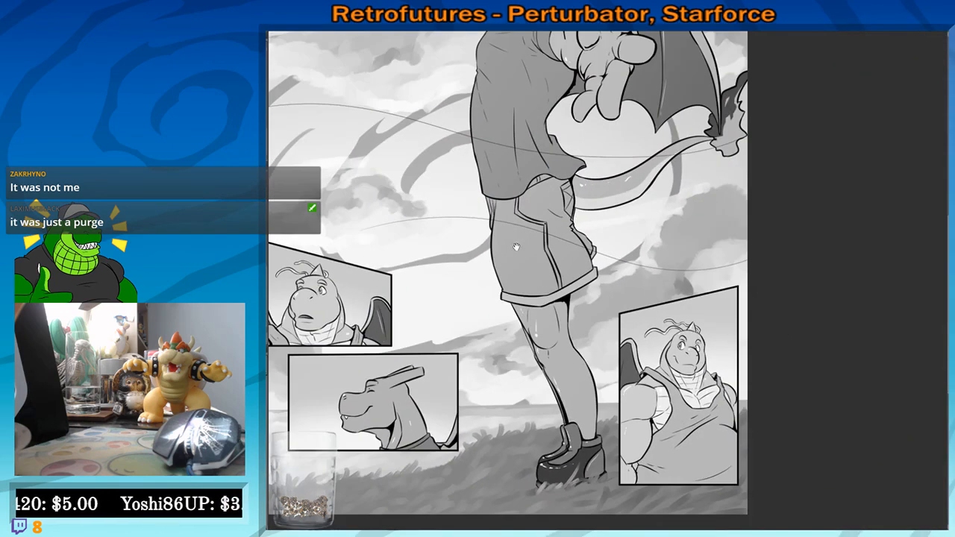
{"action": "left_click_drag", "start_coordinate": [550, 196], "coordinate": [540, 368]}
{"action": "left_click_drag", "start_coordinate": [493, 298], "coordinate": [501, 307]}
{"action": "scroll", "coordinate": [501, 306], "scroll_direction": "up", "scroll_amount": 4}
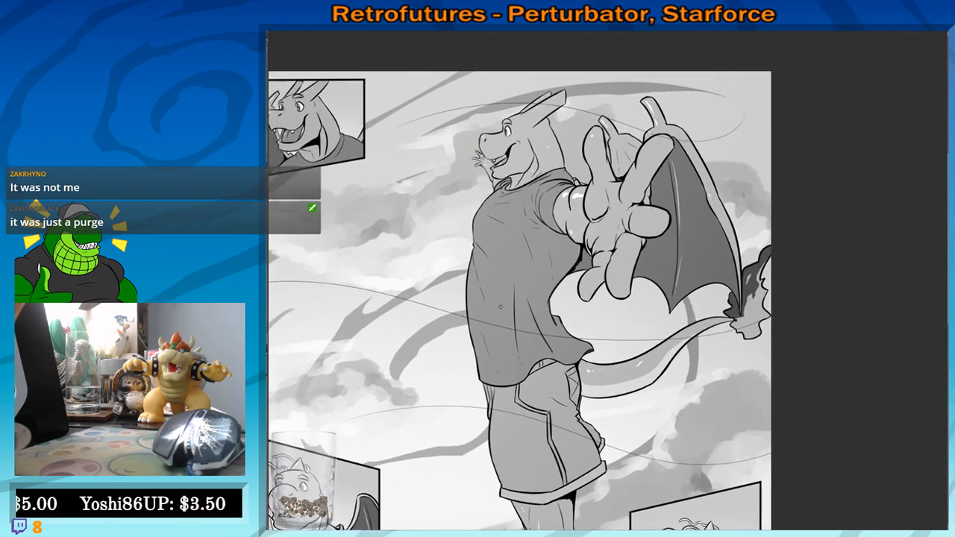
{"action": "mouse_move", "coordinate": [594, 240]}
{"action": "left_mouse_down"}
{"action": "mouse_move", "coordinate": [574, 275]}
{"action": "mouse_move", "coordinate": [600, 265]}
{"action": "left_mouse_up"}
{"action": "scroll", "coordinate": [535, 217], "scroll_direction": "up", "scroll_amount": 2}
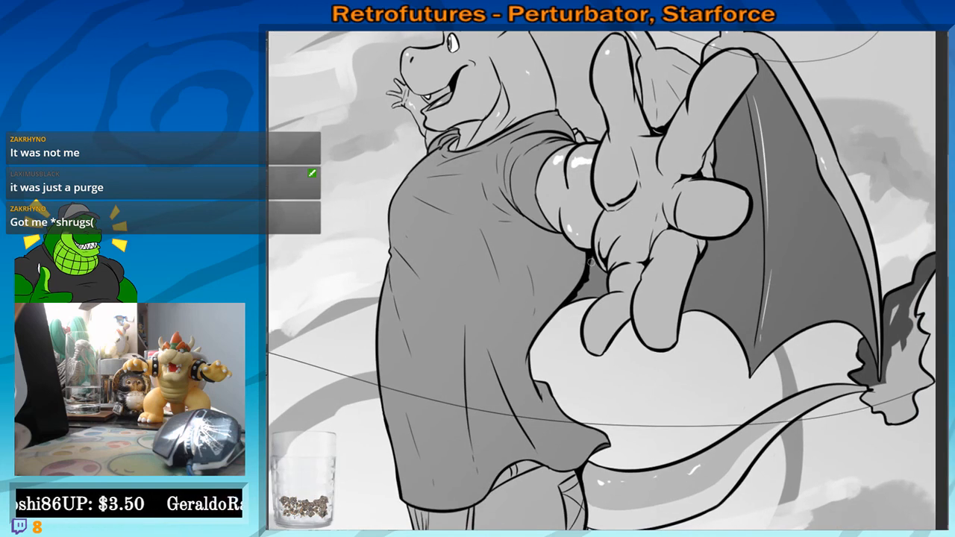
{"action": "left_click_drag", "start_coordinate": [662, 252], "coordinate": [661, 218]}
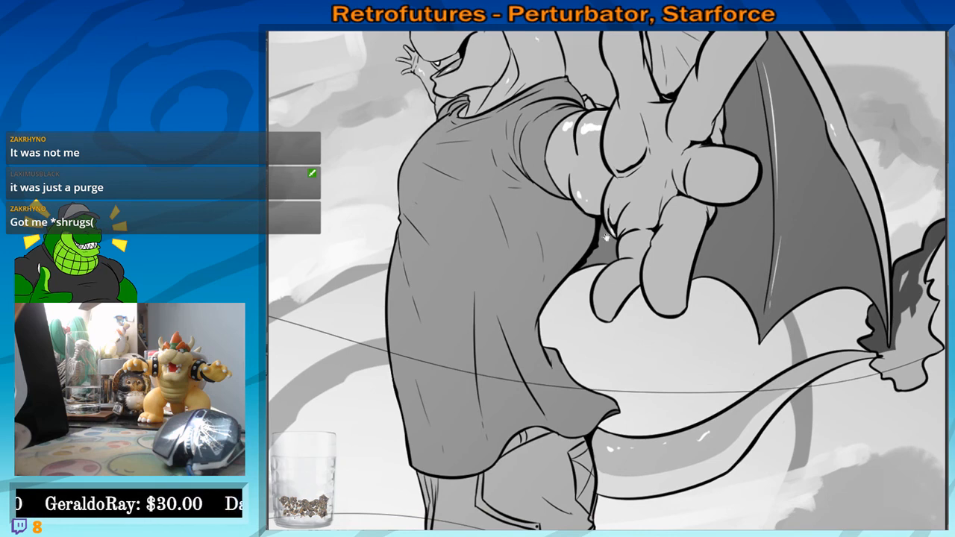
{"action": "left_click_drag", "start_coordinate": [607, 237], "coordinate": [687, 356]}
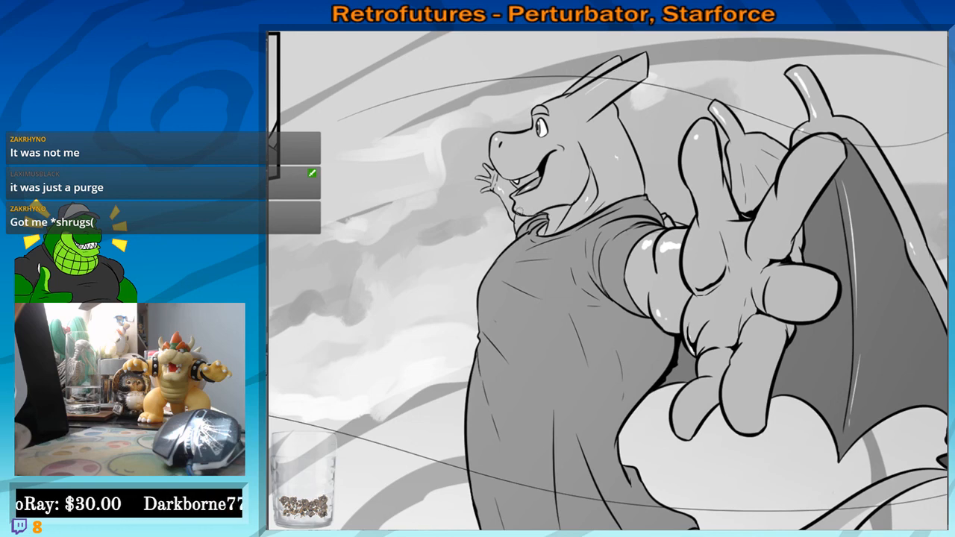
{"action": "mouse_move", "coordinate": [687, 350]}
{"action": "left_mouse_down"}
{"action": "mouse_move", "coordinate": [693, 432]}
{"action": "mouse_move", "coordinate": [659, 263]}
{"action": "left_mouse_up"}
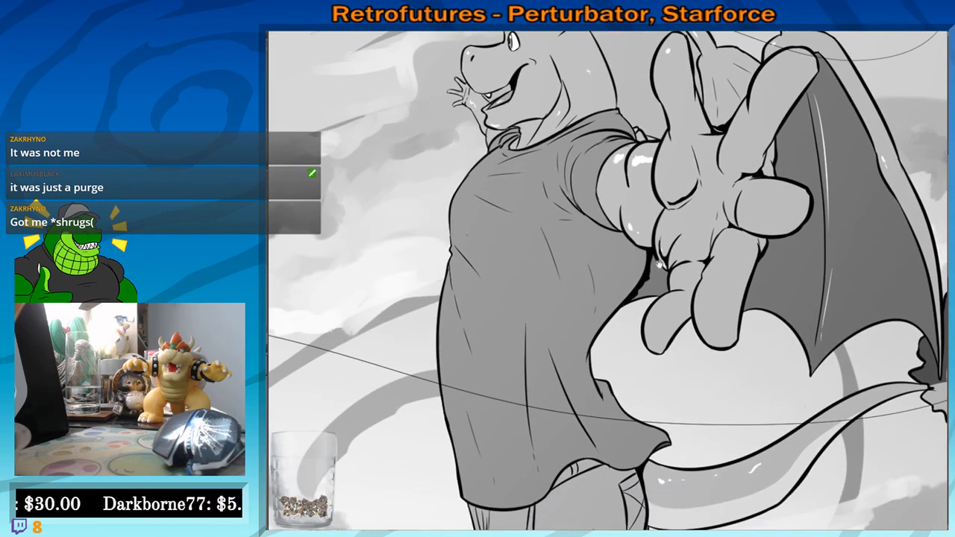
Review the whole comic page, comparing the highlights on the main figure with those in the smaller panels
{"action": "scroll", "coordinate": [608, 222], "scroll_direction": "down", "scroll_amount": 5}
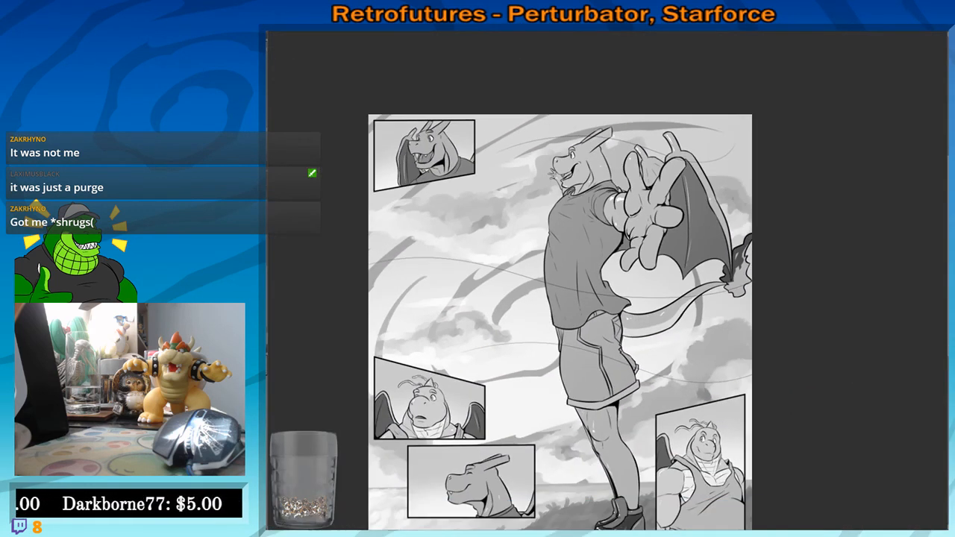
{"action": "left_click_drag", "start_coordinate": [618, 203], "coordinate": [617, 197]}
{"action": "left_click_drag", "start_coordinate": [602, 283], "coordinate": [604, 241]}
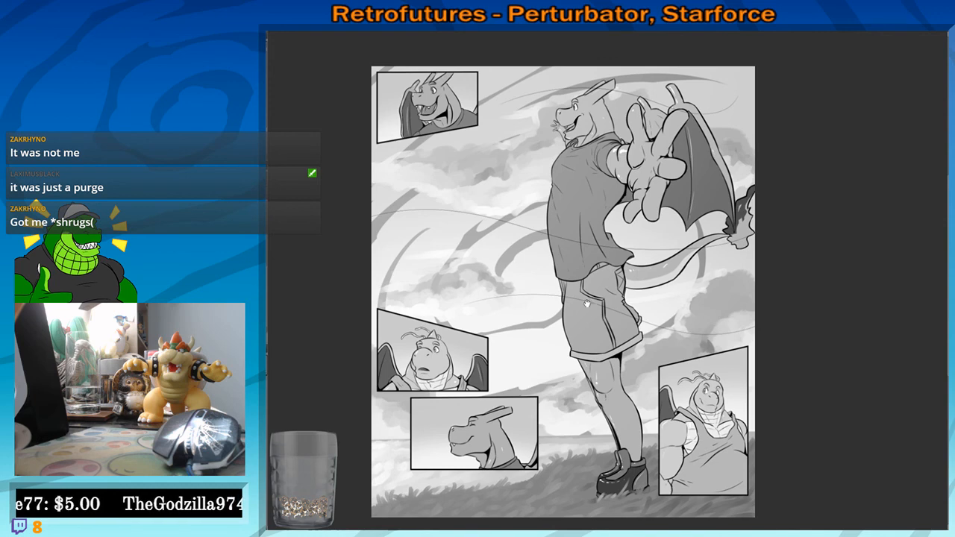
{"action": "left_click_drag", "start_coordinate": [488, 300], "coordinate": [511, 275]}
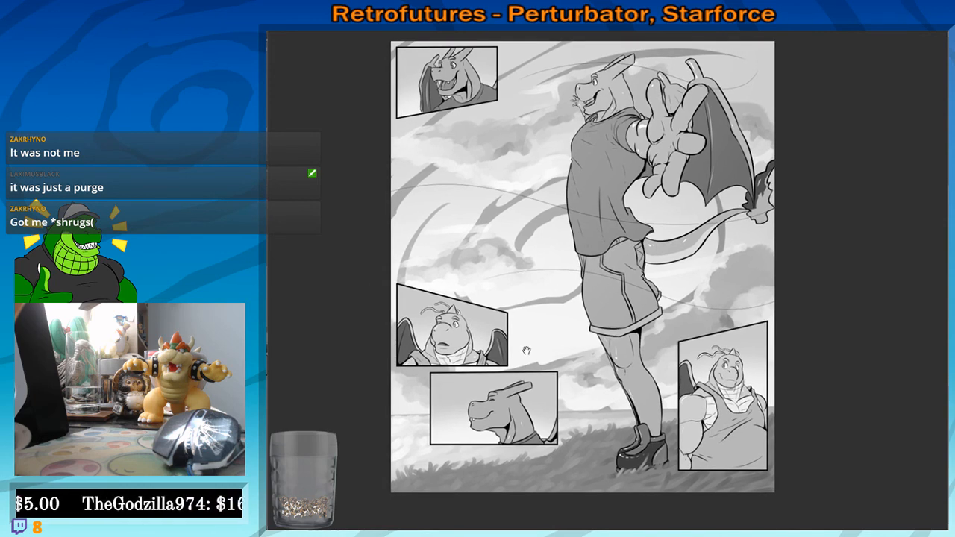
{"action": "left_click_drag", "start_coordinate": [493, 399], "coordinate": [544, 312]}
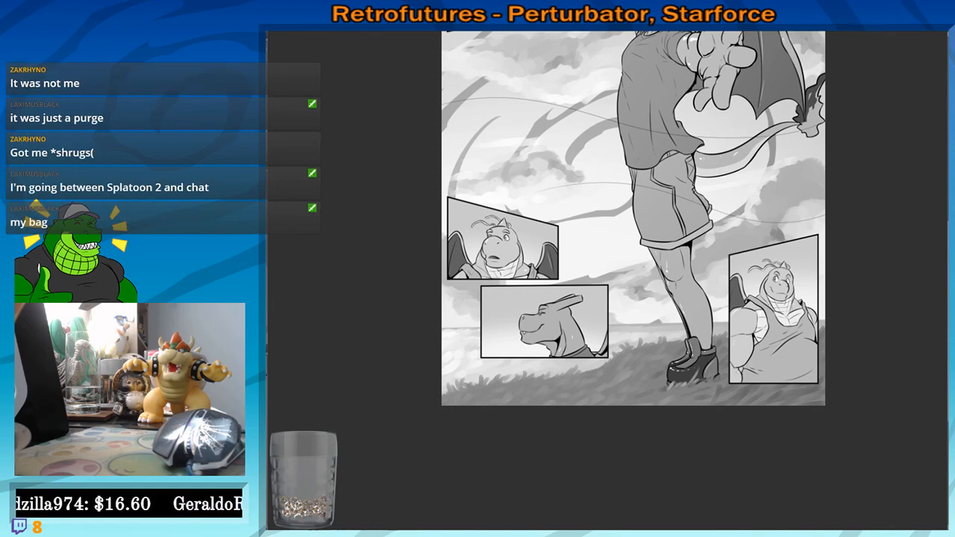
{"action": "left_click_drag", "start_coordinate": [546, 328], "coordinate": [537, 298]}
{"action": "mouse_move", "coordinate": [509, 252]}
{"action": "left_mouse_down"}
{"action": "mouse_move", "coordinate": [632, 380]}
{"action": "mouse_move", "coordinate": [558, 329]}
{"action": "left_mouse_up"}
{"action": "mouse_move", "coordinate": [670, 256]}
{"action": "left_mouse_down"}
{"action": "mouse_move", "coordinate": [625, 340]}
{"action": "mouse_move", "coordinate": [619, 380]}
{"action": "left_mouse_up"}
{"action": "left_click_drag", "start_coordinate": [624, 188], "coordinate": [632, 392]}
{"action": "left_click_drag", "start_coordinate": [634, 286], "coordinate": [635, 320]}
{"action": "left_click_drag", "start_coordinate": [637, 256], "coordinate": [638, 345]}
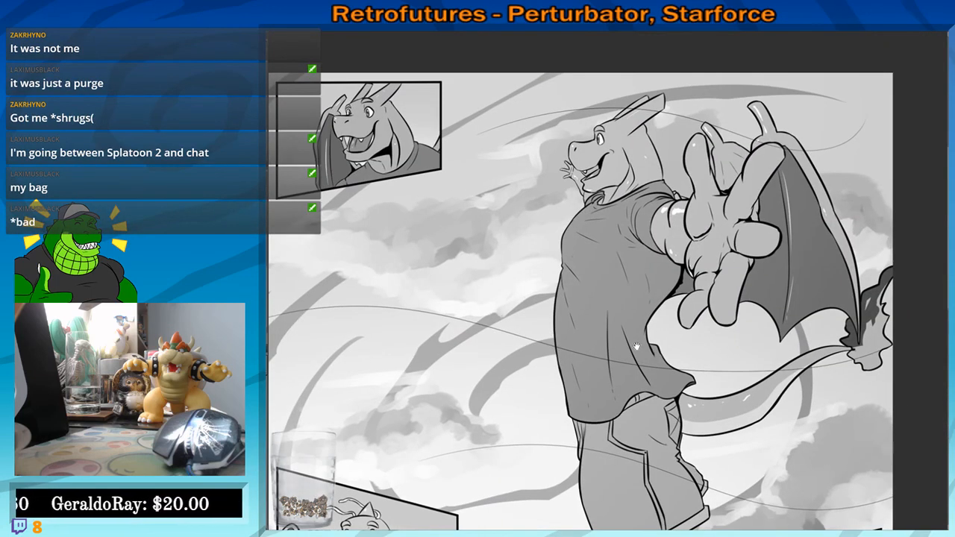
{"action": "scroll", "coordinate": [583, 317], "scroll_direction": "down", "scroll_amount": 2}
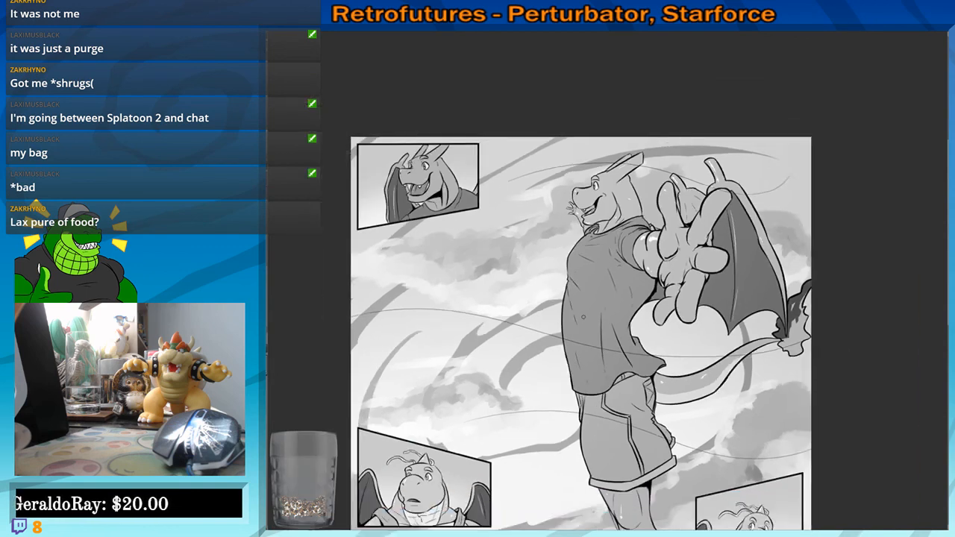
{"action": "scroll", "coordinate": [583, 317], "scroll_direction": "down", "scroll_amount": 1}
{"action": "left_click_drag", "start_coordinate": [583, 317], "coordinate": [582, 131]}
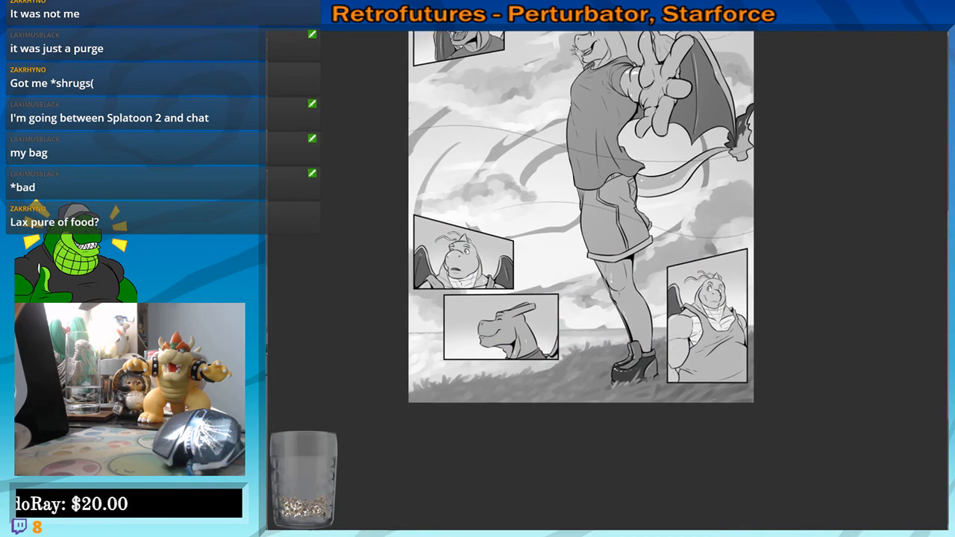
{"action": "scroll", "coordinate": [419, 256], "scroll_direction": "up", "scroll_amount": 1}
{"action": "left_click_drag", "start_coordinate": [470, 306], "coordinate": [468, 327]}
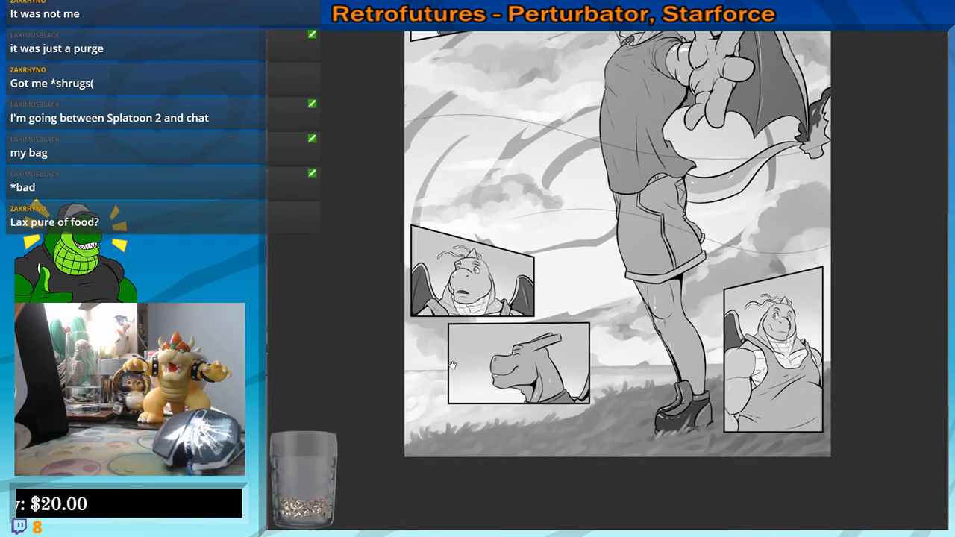
{"action": "left_click_drag", "start_coordinate": [453, 365], "coordinate": [462, 347]}
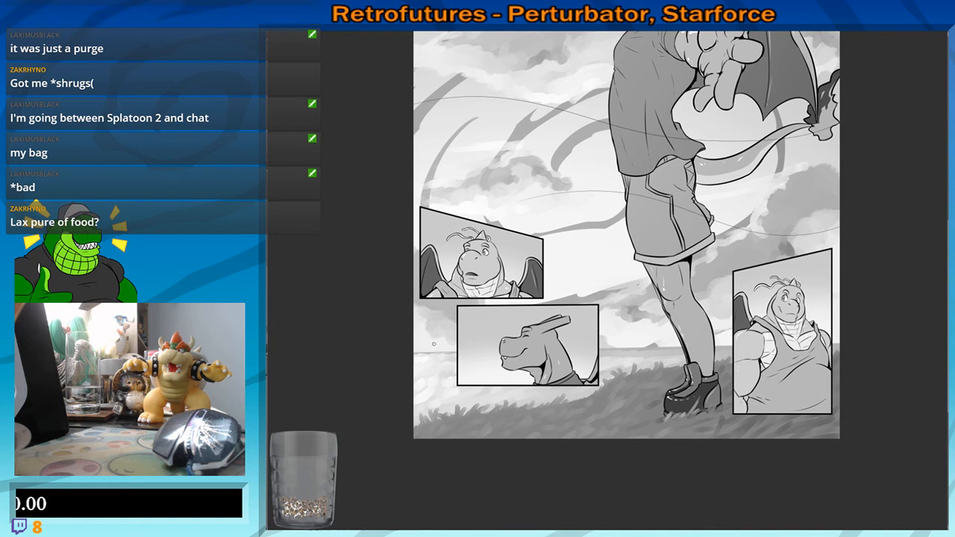
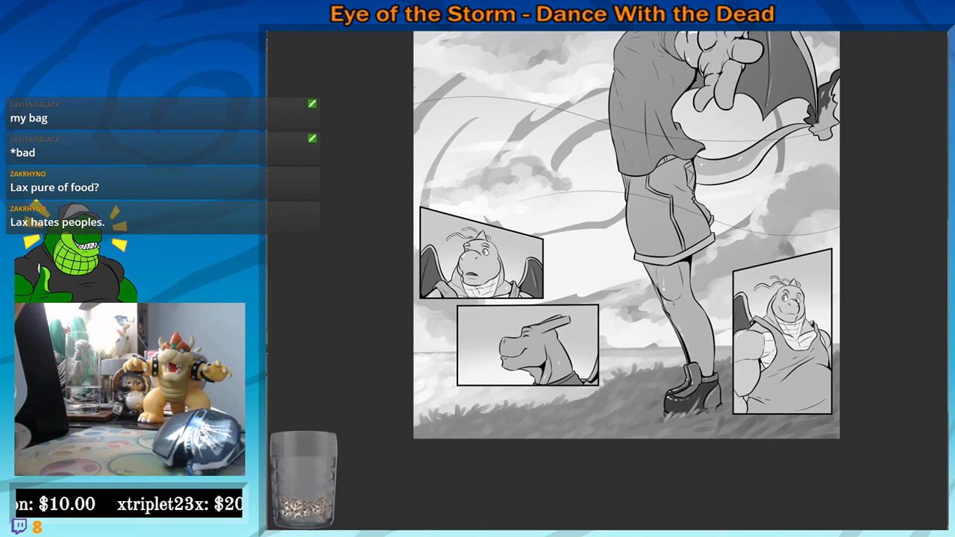
Inspect the smiling profile panel and the surprised dragon panel above it for missing highlights
{"action": "left_click_drag", "start_coordinate": [861, 482], "coordinate": [906, 452]}
{"action": "scroll", "coordinate": [880, 446], "scroll_direction": "up", "scroll_amount": 4}
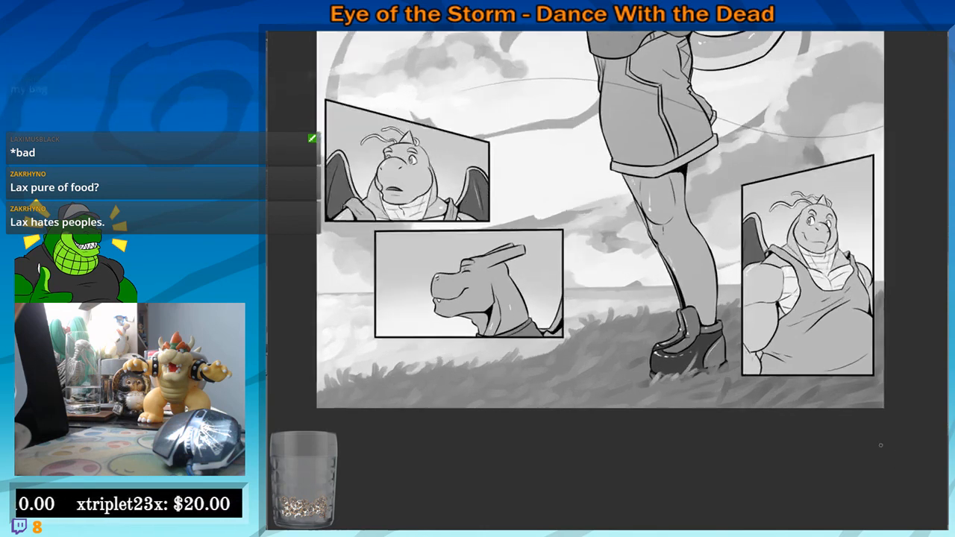
{"action": "scroll", "coordinate": [608, 326], "scroll_direction": "left", "scroll_amount": 6}
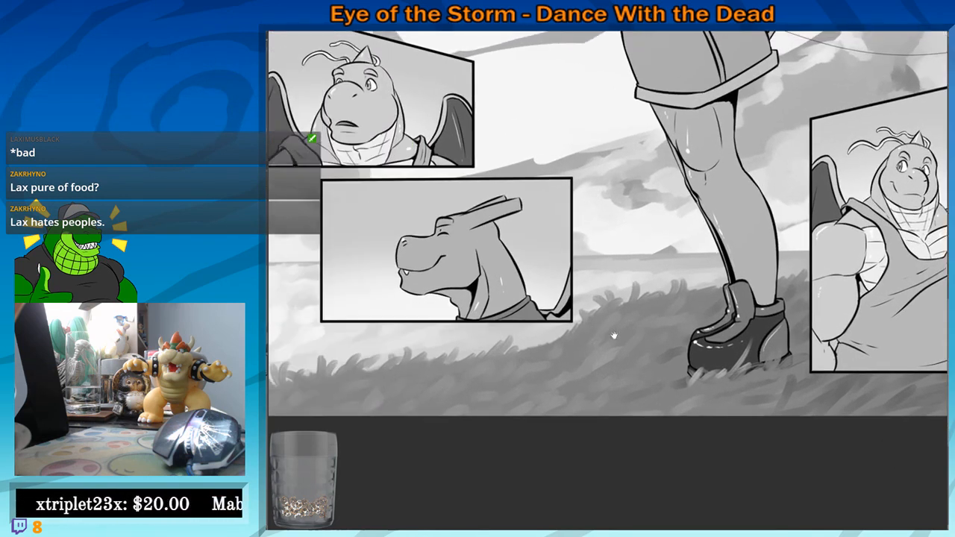
{"action": "scroll", "coordinate": [595, 327], "scroll_direction": "up", "scroll_amount": 3}
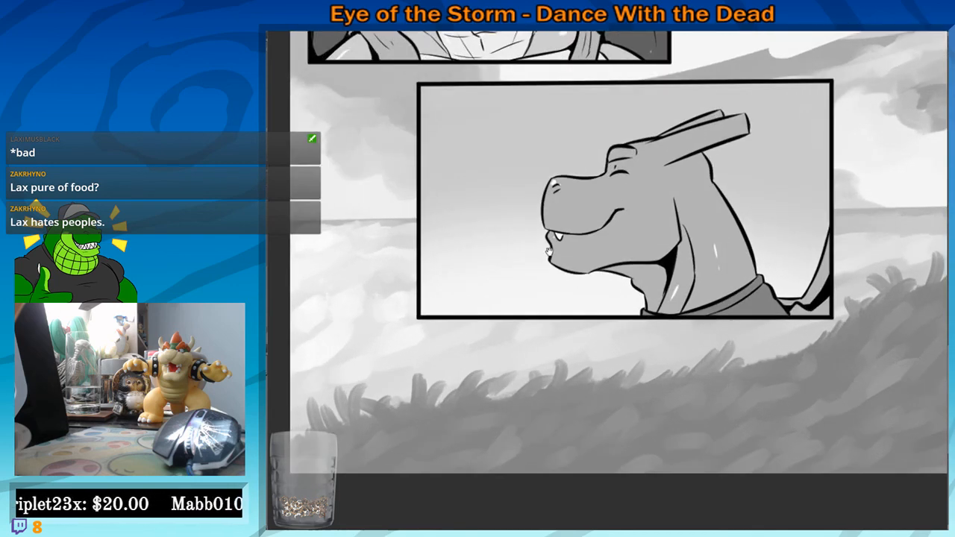
{"action": "mouse_move", "coordinate": [549, 252]}
{"action": "left_mouse_down"}
{"action": "mouse_move", "coordinate": [497, 249]}
{"action": "mouse_move", "coordinate": [517, 280]}
{"action": "left_mouse_up"}
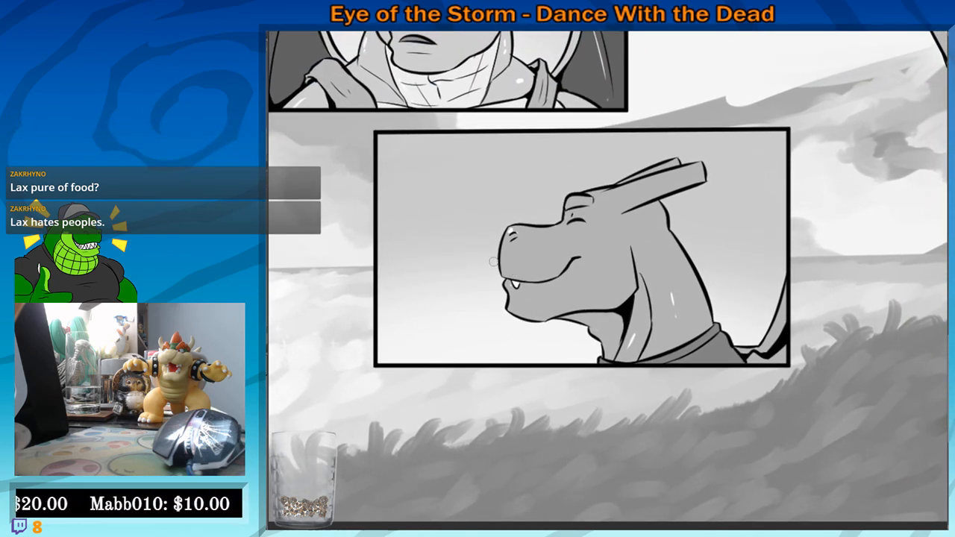
{"action": "scroll", "coordinate": [493, 262], "scroll_direction": "down", "scroll_amount": 2}
{"action": "left_click_drag", "start_coordinate": [478, 233], "coordinate": [473, 312]}
{"action": "scroll", "coordinate": [471, 308], "scroll_direction": "down", "scroll_amount": 5}
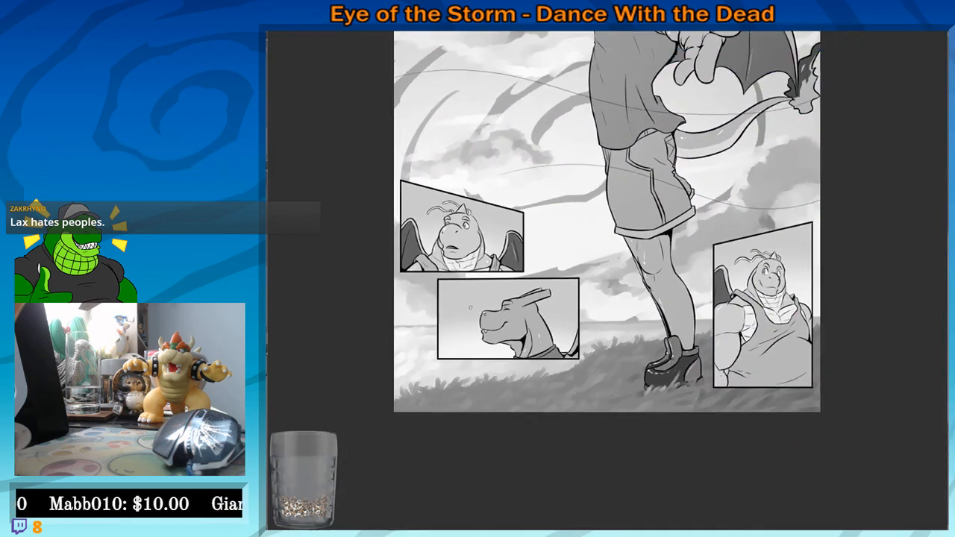
{"action": "scroll", "coordinate": [471, 308], "scroll_direction": "up", "scroll_amount": 1}
{"action": "left_click_drag", "start_coordinate": [455, 343], "coordinate": [447, 292]}
{"action": "scroll", "coordinate": [428, 254], "scroll_direction": "up", "scroll_amount": 4}
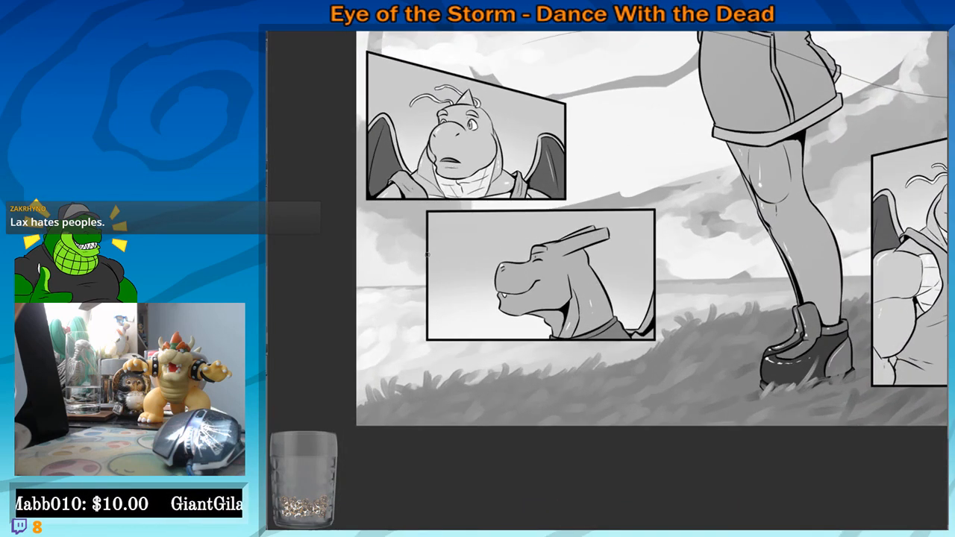
{"action": "left_click_drag", "start_coordinate": [439, 358], "coordinate": [443, 408]}
{"action": "scroll", "coordinate": [407, 377], "scroll_direction": "up", "scroll_amount": 4}
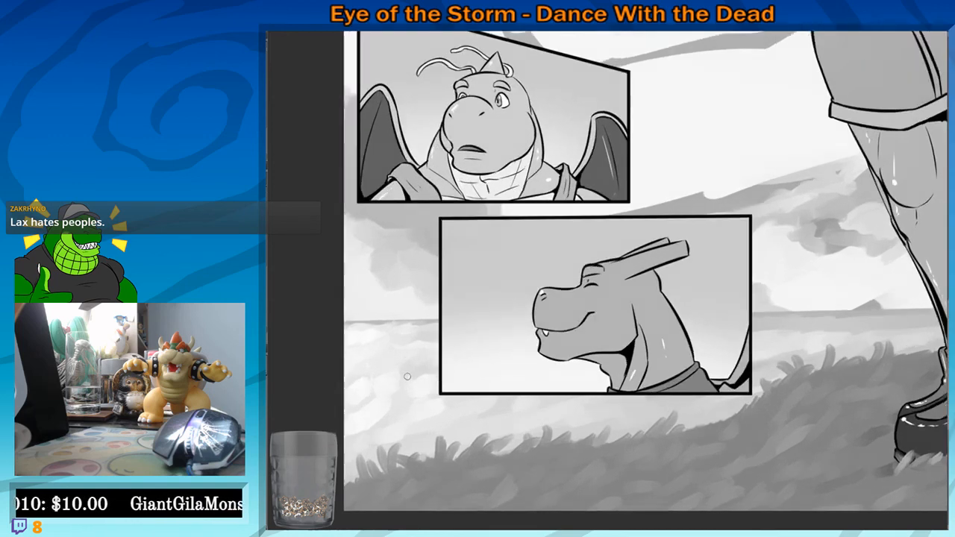
{"action": "left_click_drag", "start_coordinate": [471, 322], "coordinate": [429, 332]}
{"action": "left_click_drag", "start_coordinate": [374, 289], "coordinate": [370, 275]}
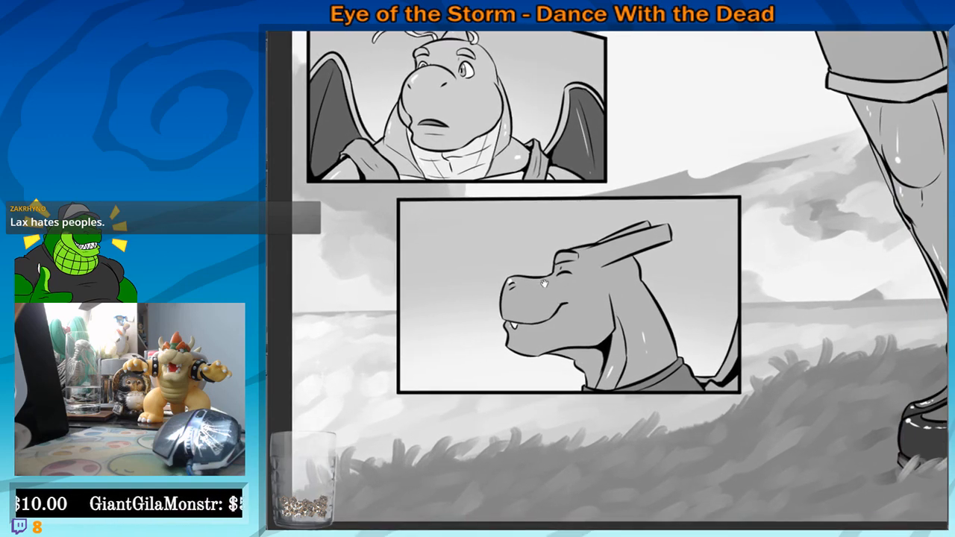
Select the areas of all the small comic panels and shrink the selection by 1 px
{"action": "scroll", "coordinate": [482, 317], "scroll_direction": "down", "scroll_amount": 2}
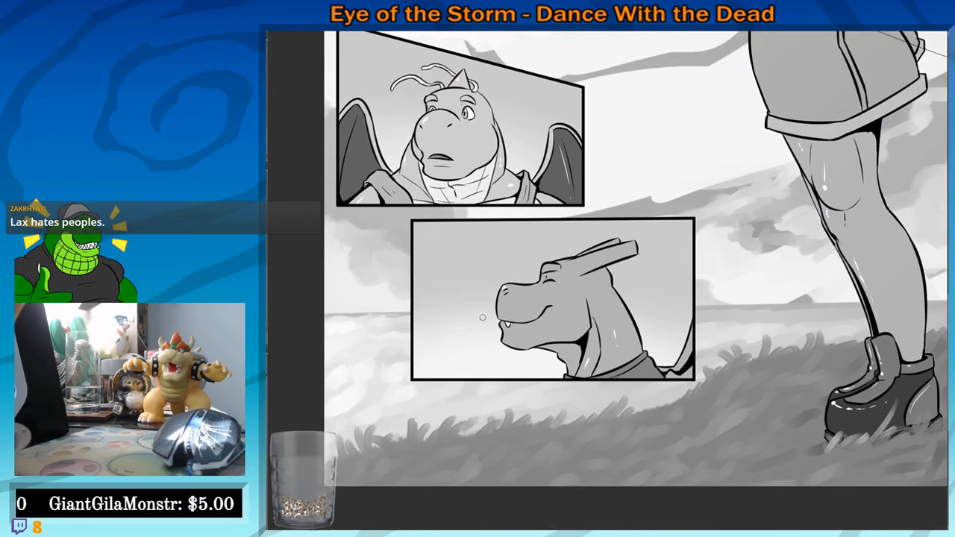
{"action": "scroll", "coordinate": [482, 317], "scroll_direction": "down", "scroll_amount": 6}
{"action": "left_click_drag", "start_coordinate": [392, 260], "coordinate": [369, 253]}
{"action": "scroll", "coordinate": [370, 253], "scroll_direction": "up", "scroll_amount": 1}
{"action": "scroll", "coordinate": [369, 253], "scroll_direction": "up", "scroll_amount": 3}
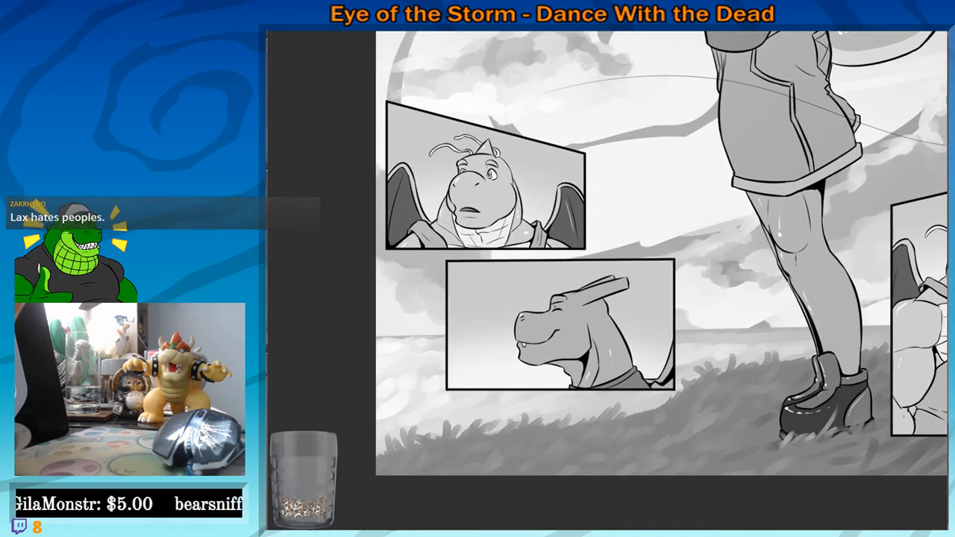
{"action": "scroll", "coordinate": [615, 181], "scroll_direction": "down", "scroll_amount": 3}
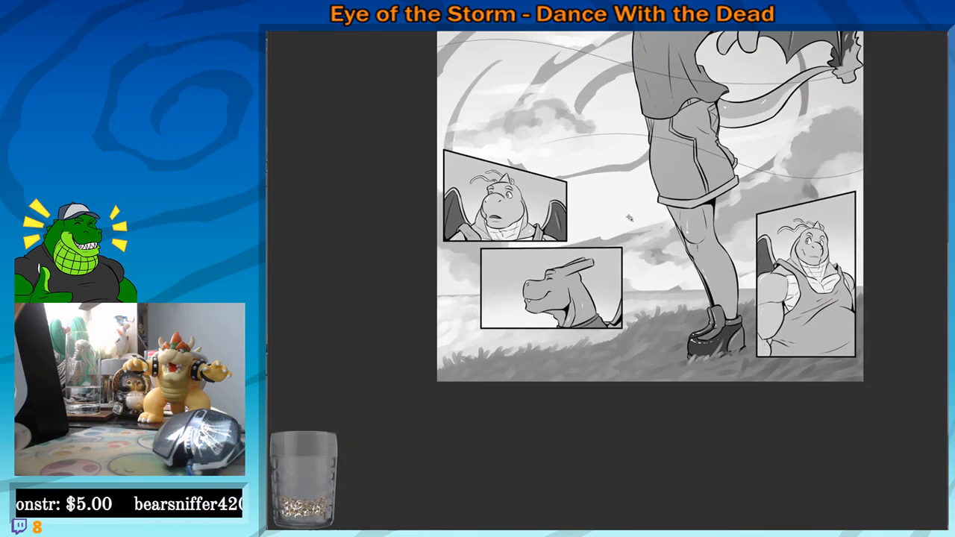
{"action": "key", "text": "ctrl+a"}
{"action": "scroll", "coordinate": [656, 337], "scroll_direction": "up", "scroll_amount": 2}
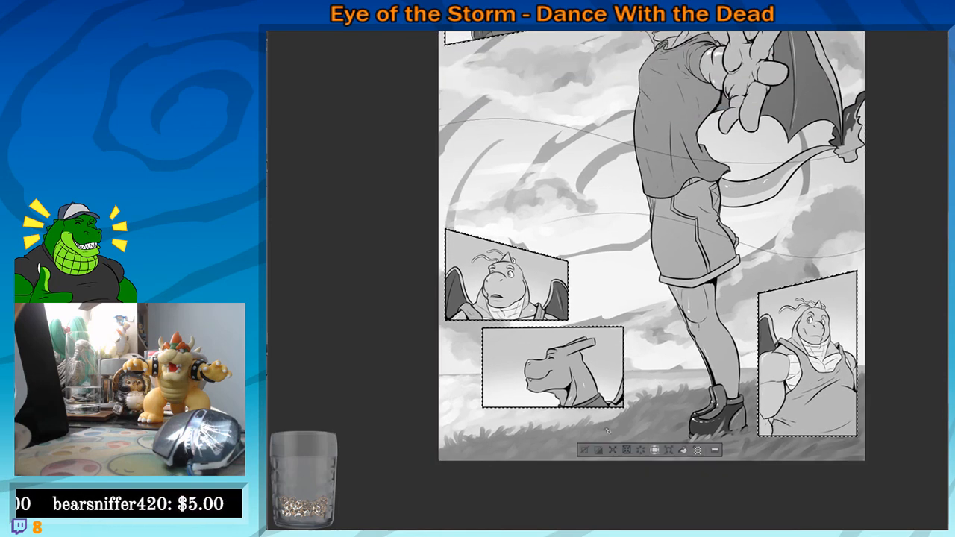
{"action": "left_click", "coordinate": [613, 450]}
{"action": "left_click", "coordinate": [689, 252]}
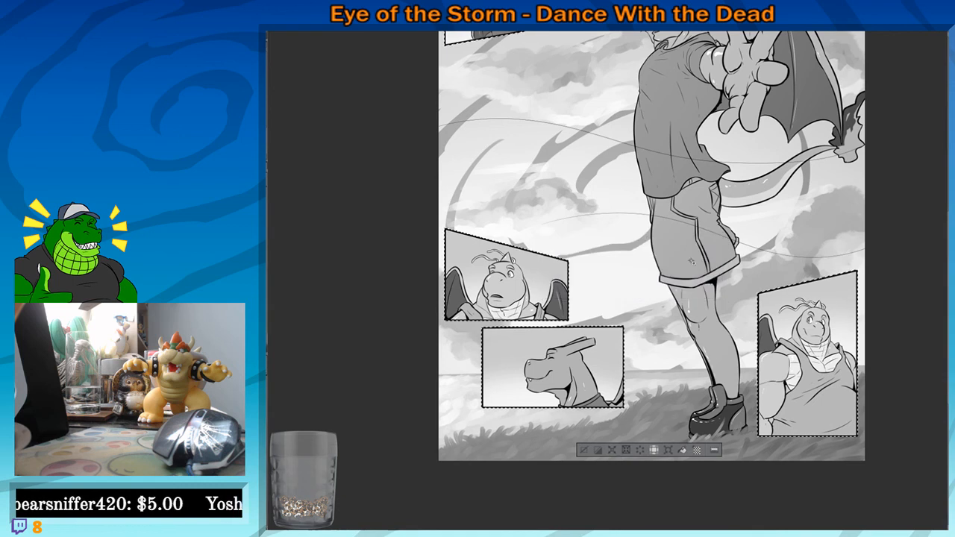
{"action": "left_click", "coordinate": [626, 450]}
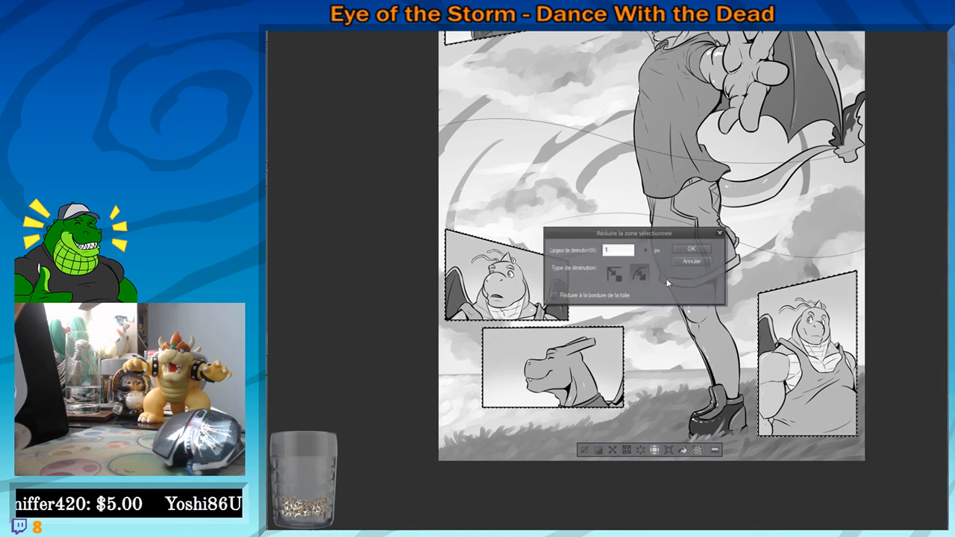
{"action": "left_click", "coordinate": [691, 248]}
{"action": "scroll", "coordinate": [691, 254], "scroll_direction": "down", "scroll_amount": 1}
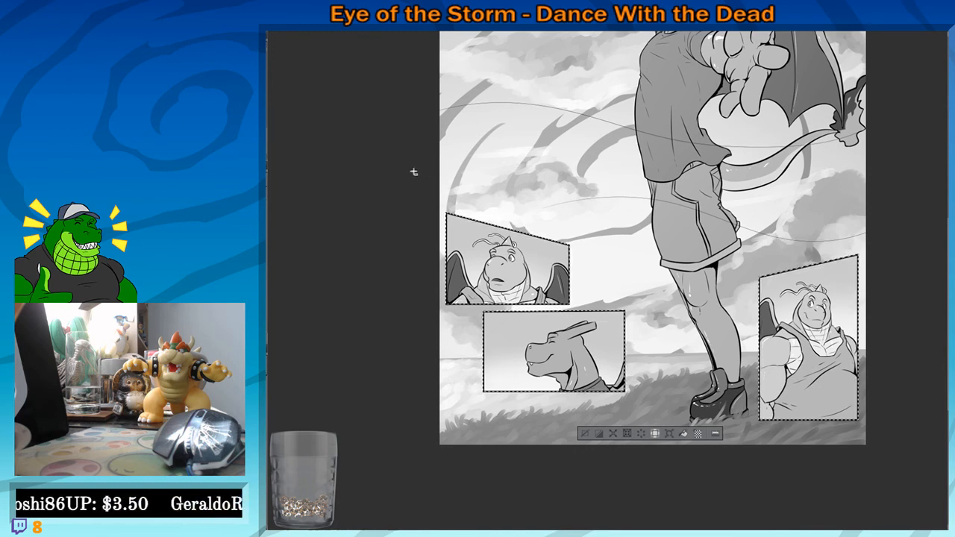
Remove the other panels from the selection, keeping only the smiling profile panel selected
{"action": "left_click_drag", "start_coordinate": [414, 172], "coordinate": [627, 321]}
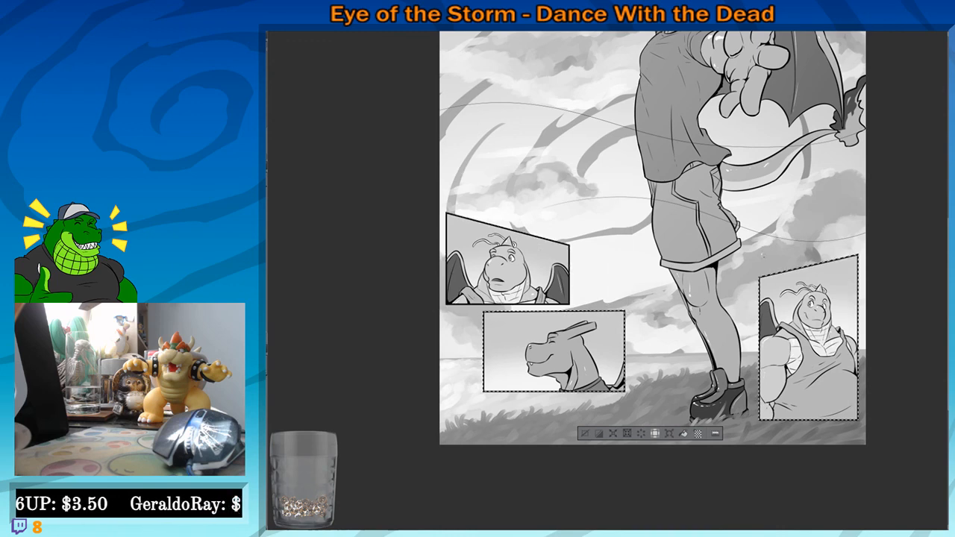
{"action": "scroll", "coordinate": [763, 251], "scroll_direction": "up", "scroll_amount": 5}
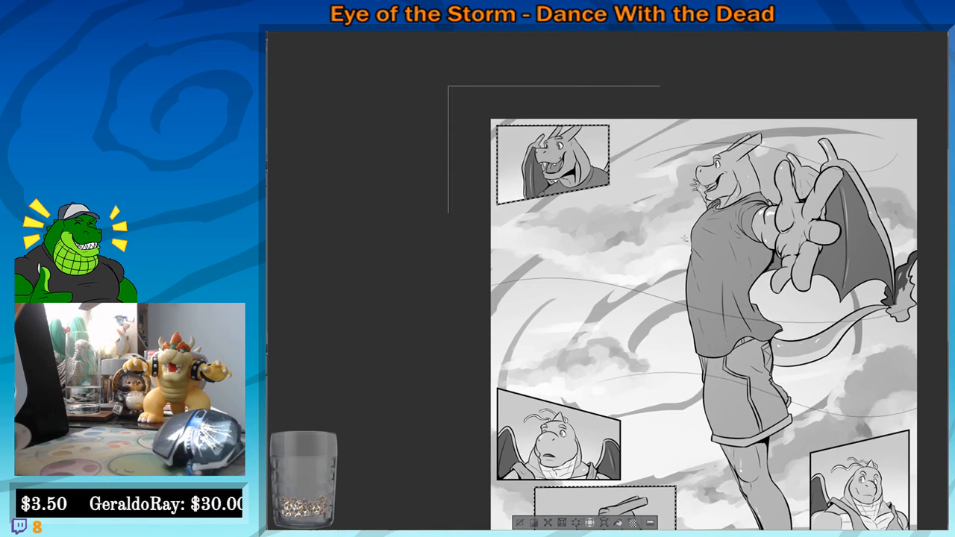
{"action": "left_click_drag", "start_coordinate": [684, 239], "coordinate": [686, 241]}
{"action": "left_click_drag", "start_coordinate": [574, 526], "coordinate": [462, 335]}
{"action": "scroll", "coordinate": [572, 172], "scroll_direction": "up", "scroll_amount": 7}
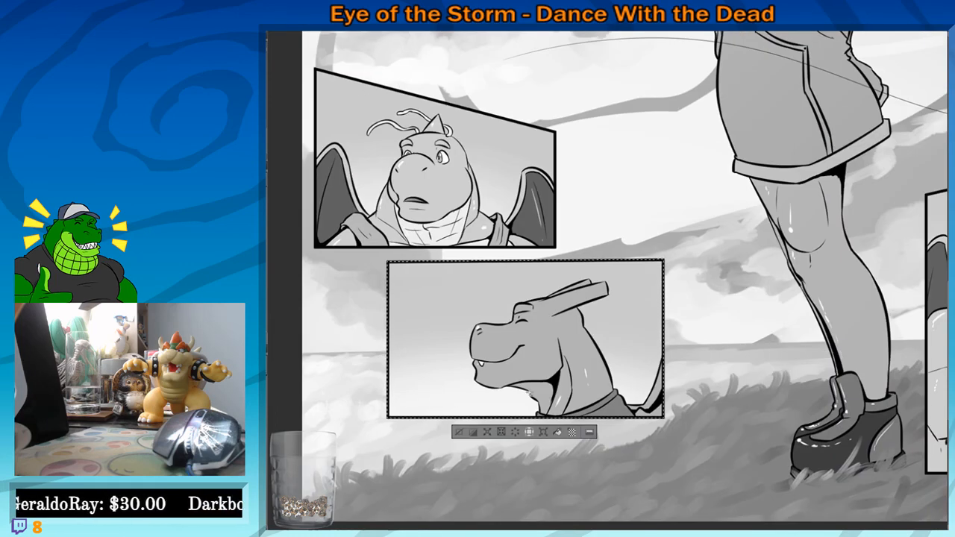
{"action": "left_click_drag", "start_coordinate": [588, 312], "coordinate": [597, 275]}
{"action": "scroll", "coordinate": [596, 274], "scroll_direction": "down", "scroll_amount": 2}
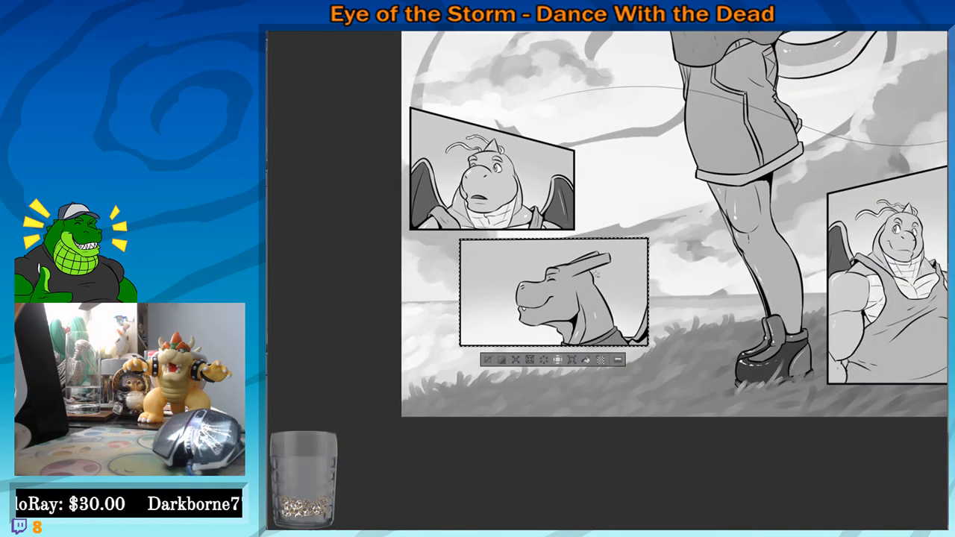
{"action": "scroll", "coordinate": [608, 176], "scroll_direction": "up", "scroll_amount": 2}
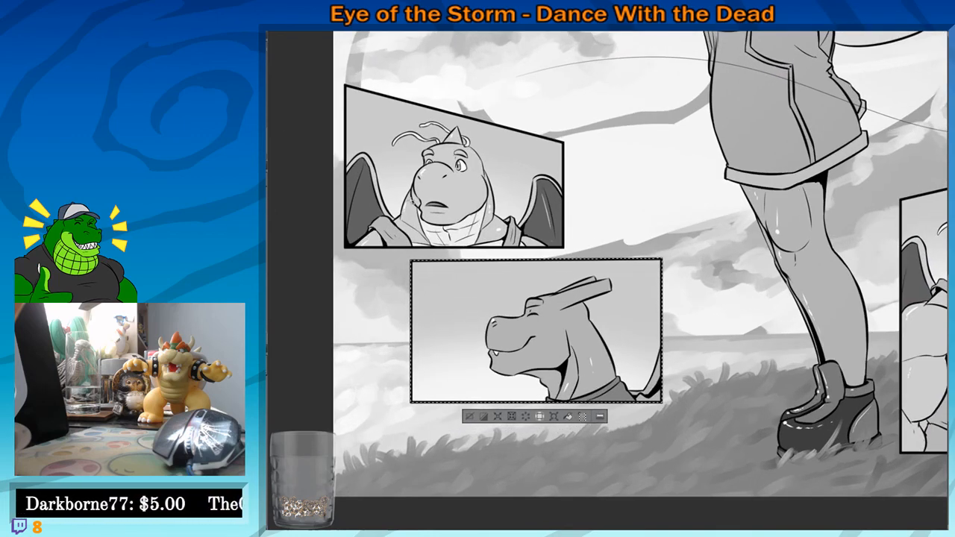
Try drawing broad dark wind swirls behind the smiling dragon in the profile panel, and undo them
{"action": "left_click_drag", "start_coordinate": [476, 281], "coordinate": [497, 267]}
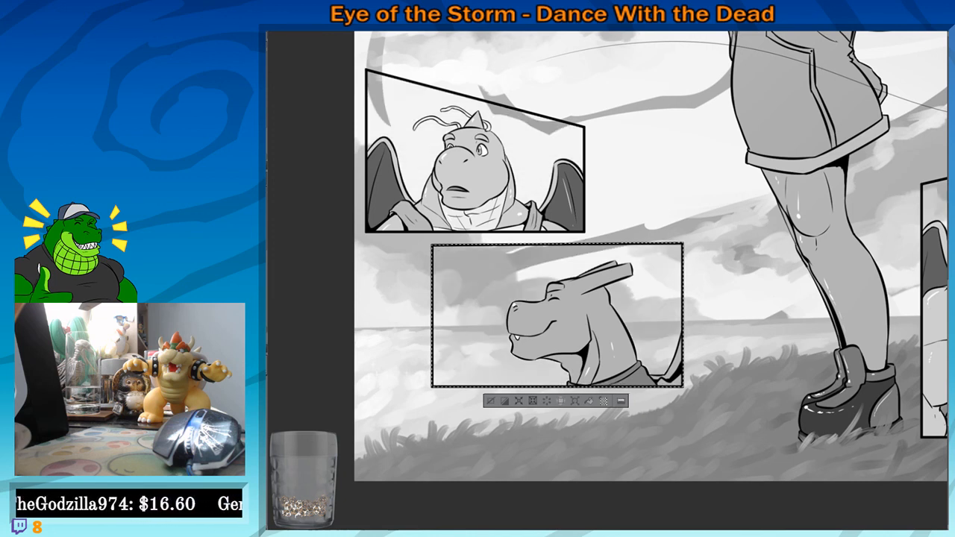
{"action": "left_click_drag", "start_coordinate": [718, 385], "coordinate": [811, 423]}
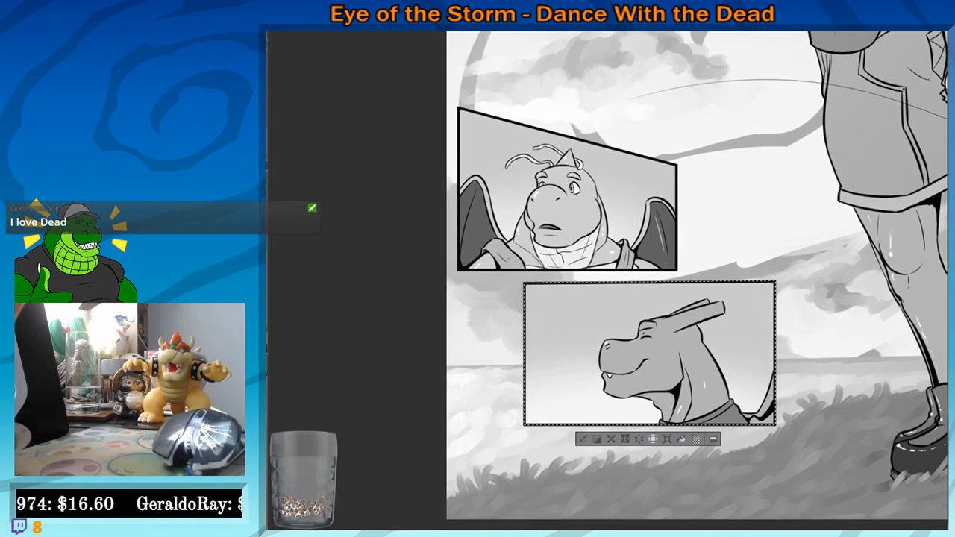
{"action": "left_click_drag", "start_coordinate": [778, 388], "coordinate": [807, 380]}
{"action": "left_click_drag", "start_coordinate": [655, 272], "coordinate": [654, 447]}
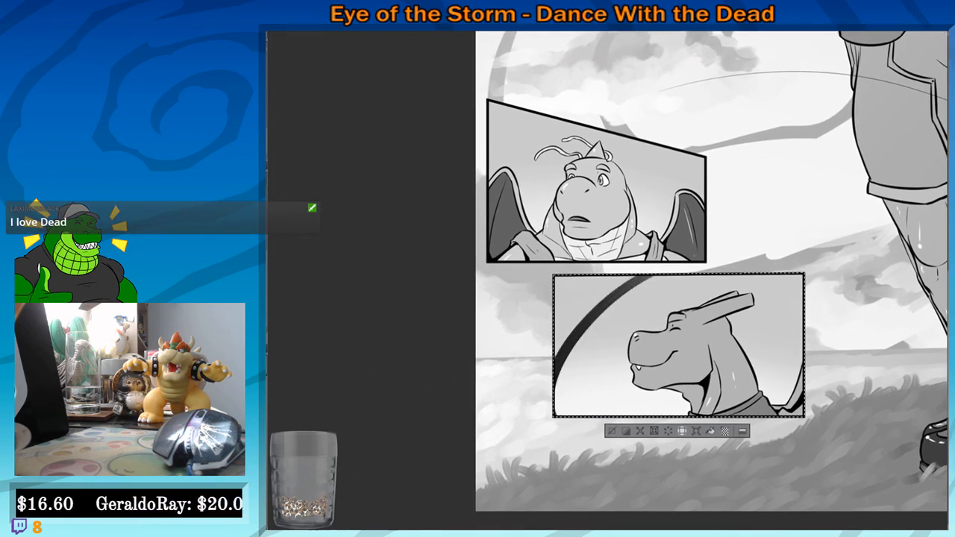
{"action": "mouse_move", "coordinate": [754, 269]}
{"action": "left_mouse_down"}
{"action": "mouse_move", "coordinate": [773, 400]}
{"action": "mouse_move", "coordinate": [752, 302]}
{"action": "left_mouse_up"}
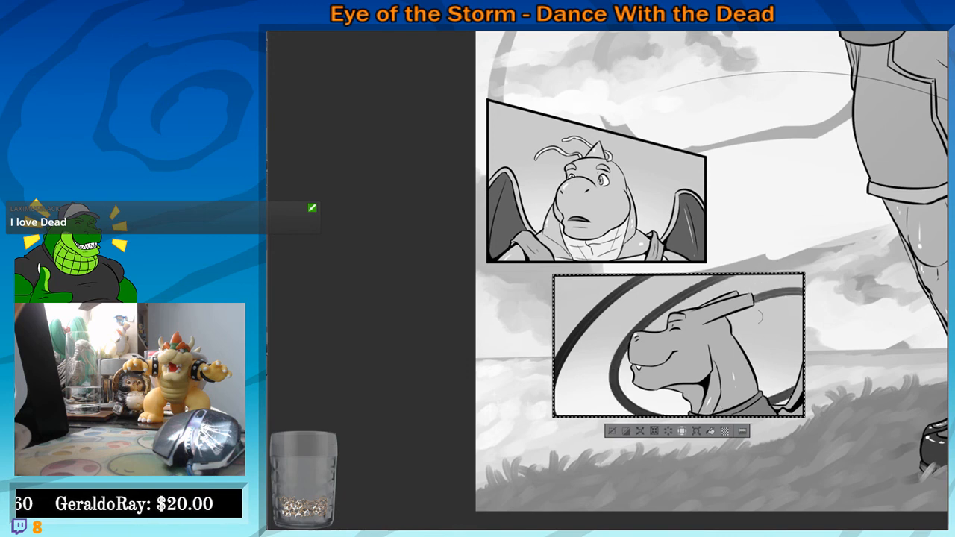
{"action": "left_click_drag", "start_coordinate": [792, 338], "coordinate": [734, 333]}
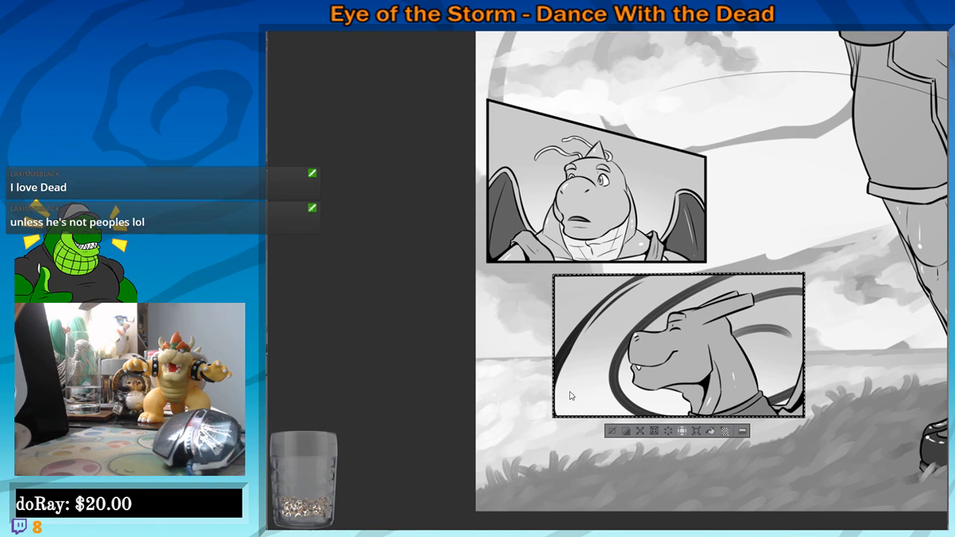
{"action": "key", "text": "ctrl+z"}
{"action": "key", "text": "ctrl+z"}
{"action": "key", "text": "ctrl+z"}
{"action": "key", "text": "ctrl+z"}
Draw tapered wind swirls behind the smiling dragon's head and recolour them in a soft mid-grey
{"action": "scroll", "coordinate": [570, 391], "scroll_direction": "up", "scroll_amount": 1}
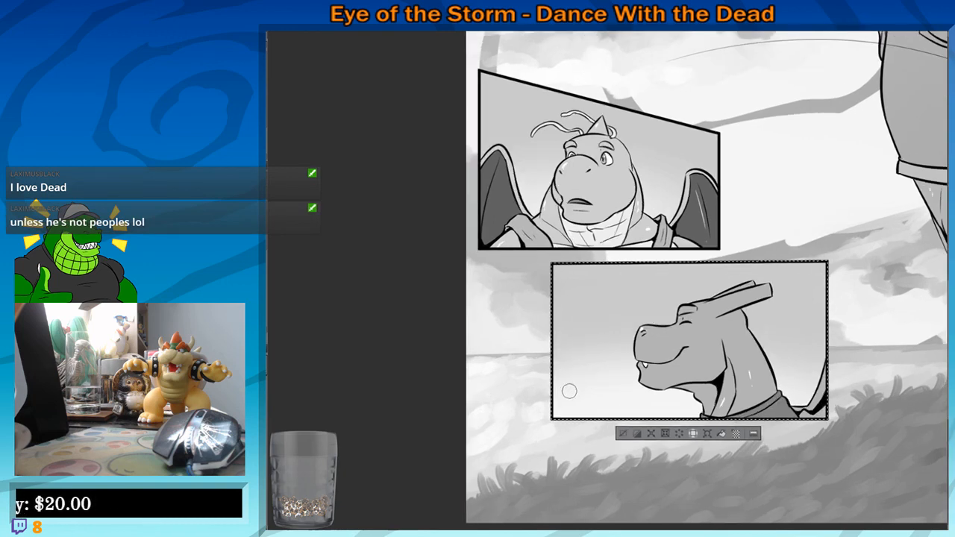
{"action": "mouse_move", "coordinate": [644, 284]}
{"action": "left_mouse_down"}
{"action": "mouse_move", "coordinate": [525, 259]}
{"action": "mouse_move", "coordinate": [472, 282]}
{"action": "mouse_move", "coordinate": [503, 417]}
{"action": "left_mouse_up"}
{"action": "scroll", "coordinate": [536, 267], "scroll_direction": "down", "scroll_amount": 1}
{"action": "key", "text": "ctrl+z"}
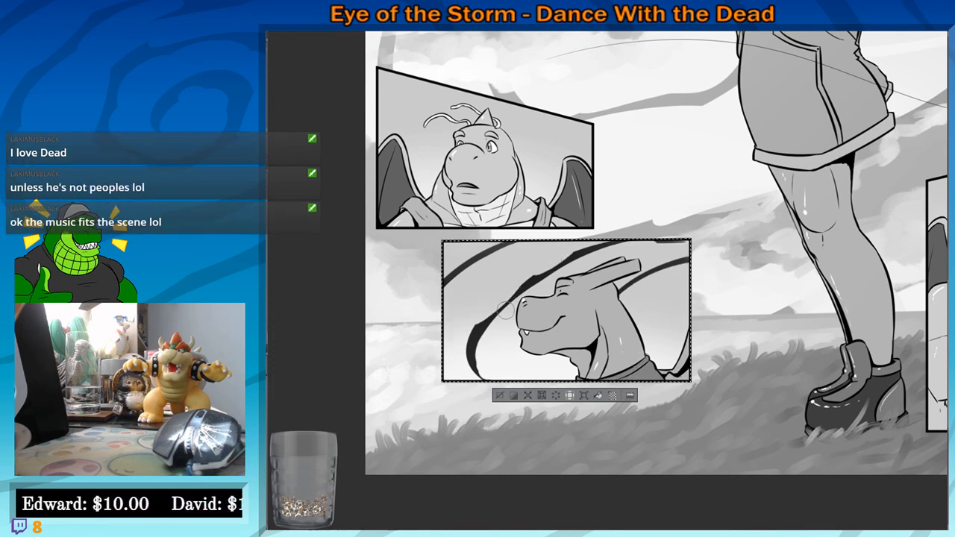
{"action": "left_click_drag", "start_coordinate": [524, 330], "coordinate": [528, 323]}
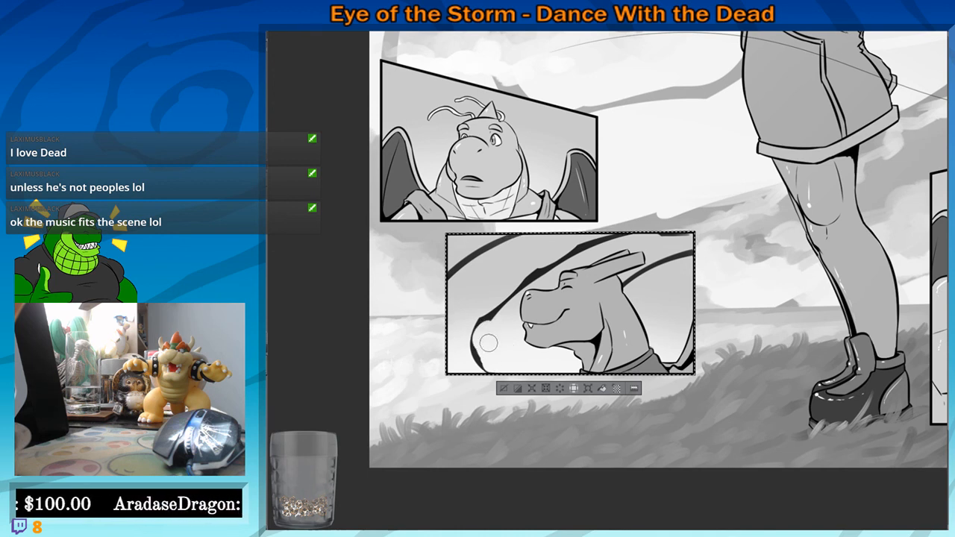
{"action": "left_click_drag", "start_coordinate": [680, 278], "coordinate": [670, 271]}
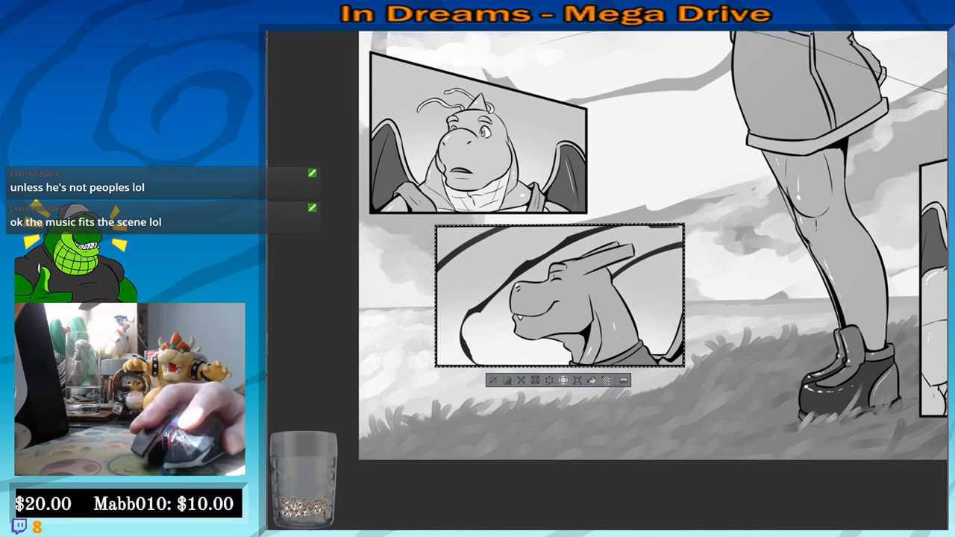
{"action": "scroll", "coordinate": [565, 464], "scroll_direction": "up", "scroll_amount": 1}
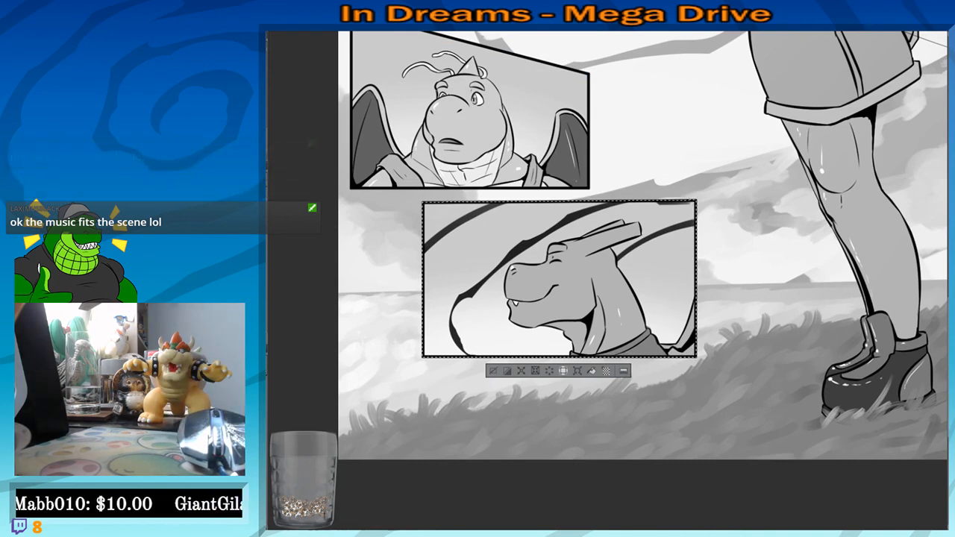
{"action": "key", "text": "alt+Delete"}
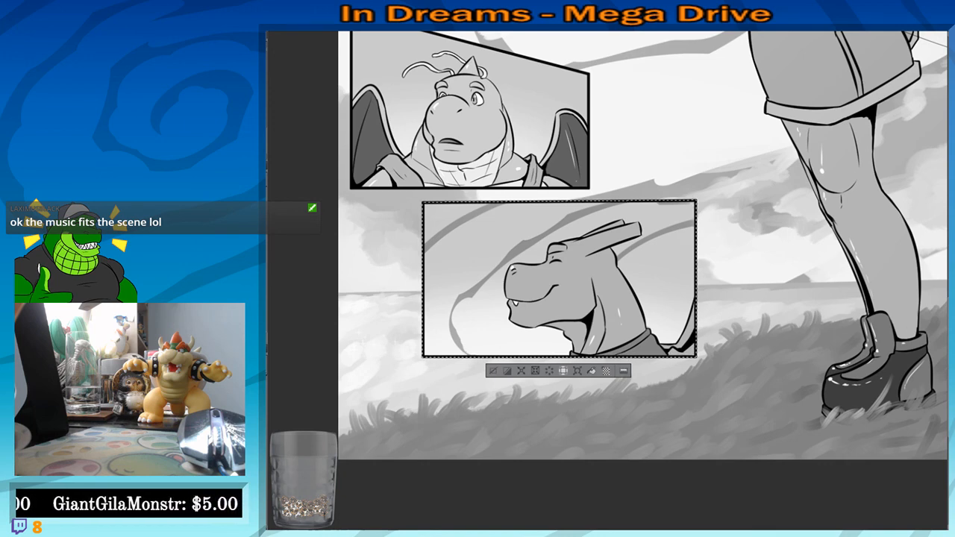
Paint soft grey clouds behind the smiling dragon's neck and below its muzzle in the profile panel
{"action": "mouse_move", "coordinate": [806, 221]}
{"action": "left_mouse_down"}
{"action": "mouse_move", "coordinate": [727, 300]}
{"action": "mouse_move", "coordinate": [696, 316]}
{"action": "mouse_move", "coordinate": [634, 317]}
{"action": "left_mouse_up"}
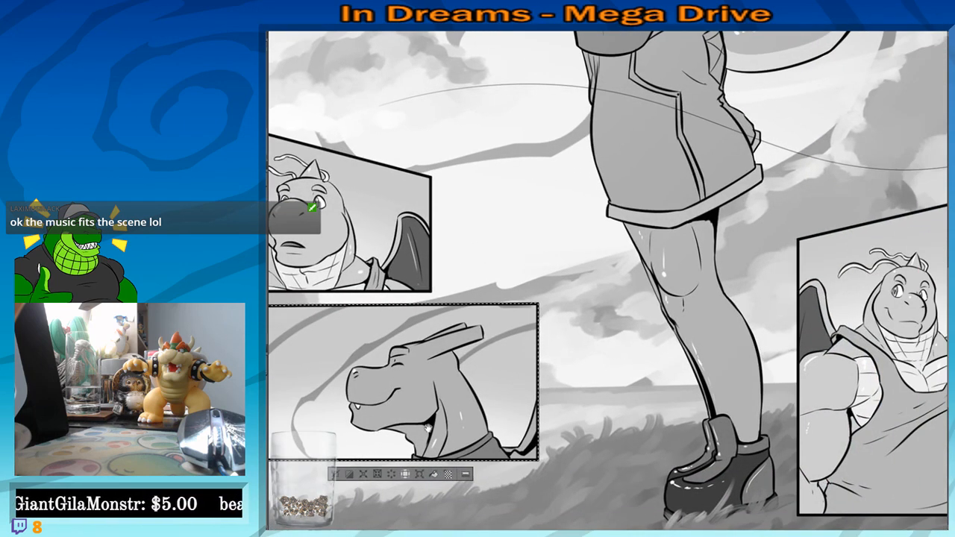
{"action": "left_click_drag", "start_coordinate": [428, 428], "coordinate": [695, 360]}
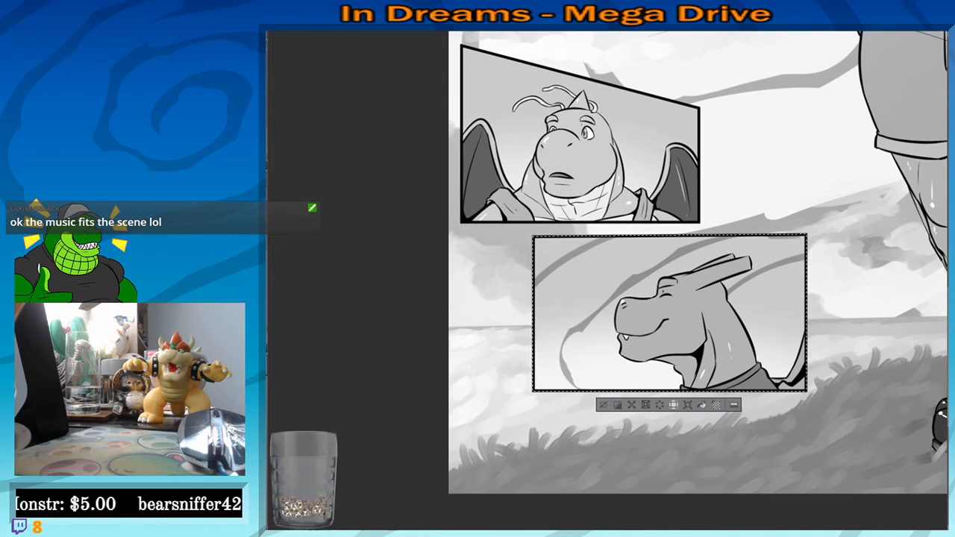
{"action": "mouse_move", "coordinate": [573, 338]}
{"action": "left_mouse_down"}
{"action": "mouse_move", "coordinate": [642, 373]}
{"action": "mouse_move", "coordinate": [597, 377]}
{"action": "left_mouse_up"}
{"action": "mouse_move", "coordinate": [735, 298]}
{"action": "left_mouse_down"}
{"action": "mouse_move", "coordinate": [743, 310]}
{"action": "mouse_move", "coordinate": [743, 294]}
{"action": "mouse_move", "coordinate": [776, 313]}
{"action": "mouse_move", "coordinate": [770, 361]}
{"action": "mouse_move", "coordinate": [809, 367]}
{"action": "mouse_move", "coordinate": [741, 366]}
{"action": "mouse_move", "coordinate": [788, 353]}
{"action": "mouse_move", "coordinate": [772, 322]}
{"action": "left_mouse_up"}
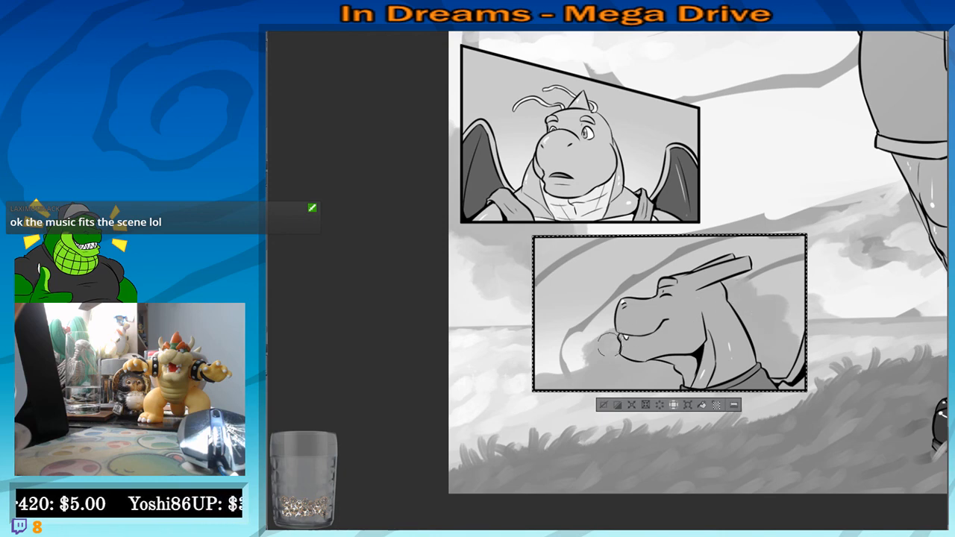
{"action": "left_click_drag", "start_coordinate": [616, 346], "coordinate": [581, 379]}
{"action": "left_click_drag", "start_coordinate": [788, 282], "coordinate": [691, 274]}
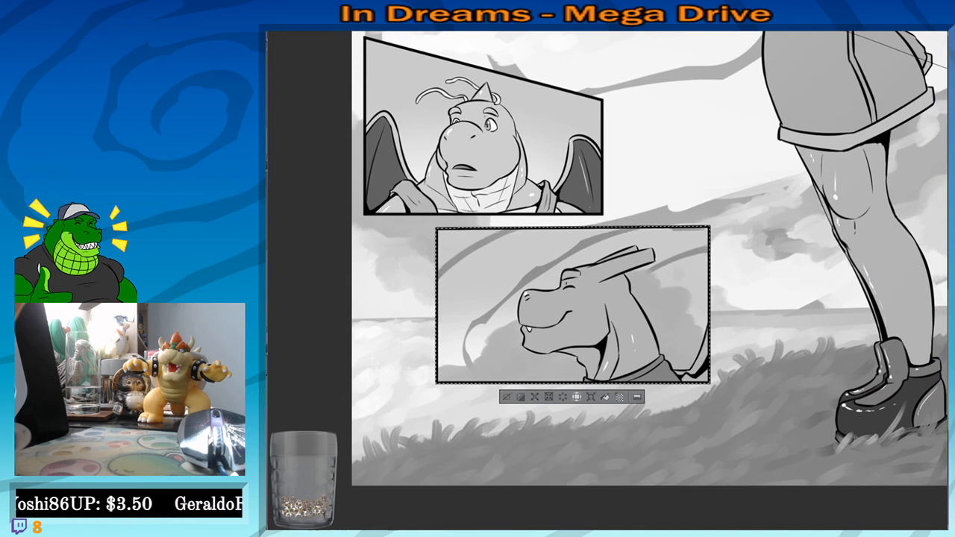
Extend the grey clouds in front of the muzzle and shape their edges against the lighter sky below the jaw
{"action": "left_click_drag", "start_coordinate": [536, 298], "coordinate": [545, 285]}
{"action": "mouse_move", "coordinate": [497, 323]}
{"action": "left_mouse_down"}
{"action": "mouse_move", "coordinate": [518, 314]}
{"action": "mouse_move", "coordinate": [445, 351]}
{"action": "left_mouse_up"}
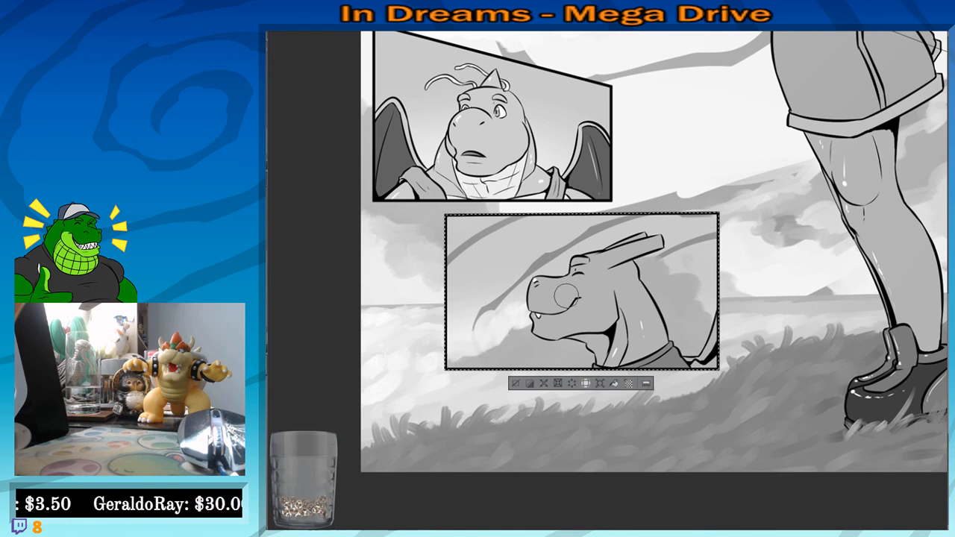
{"action": "left_click_drag", "start_coordinate": [768, 247], "coordinate": [691, 238]}
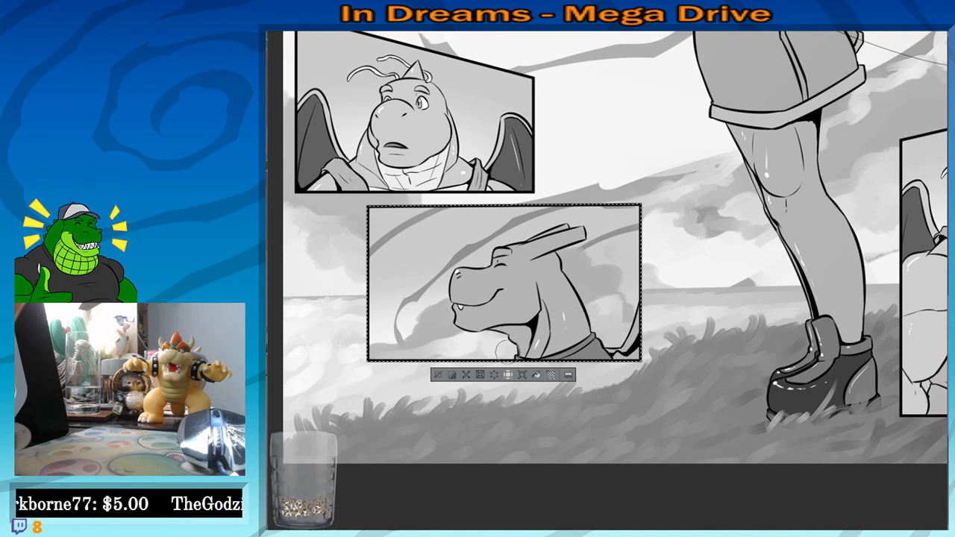
{"action": "scroll", "coordinate": [423, 361], "scroll_direction": "down", "scroll_amount": 2}
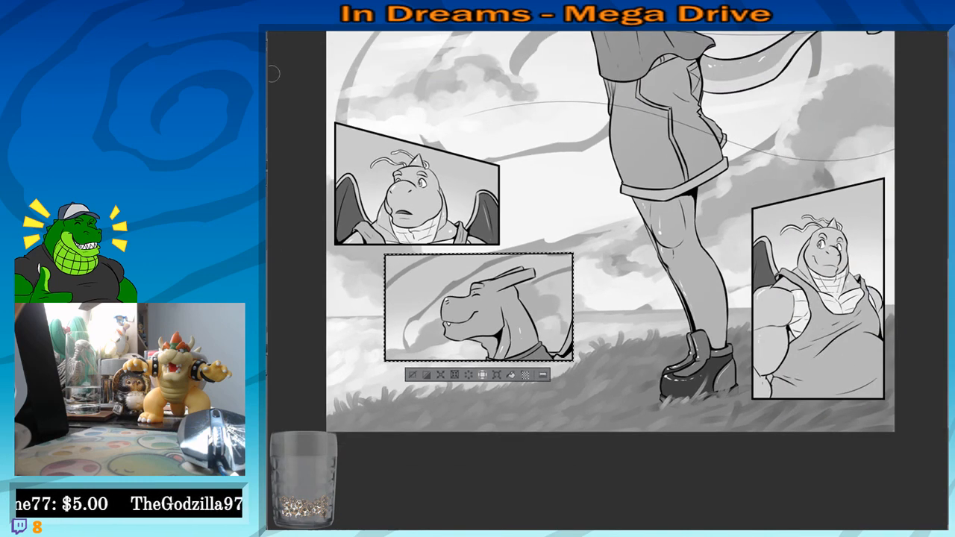
Refine the cloud shapes behind the neck and in front of the muzzle, checking the panel against the whole page
{"action": "scroll", "coordinate": [481, 266], "scroll_direction": "up", "scroll_amount": 2}
{"action": "left_click_drag", "start_coordinate": [481, 266], "coordinate": [477, 252]}
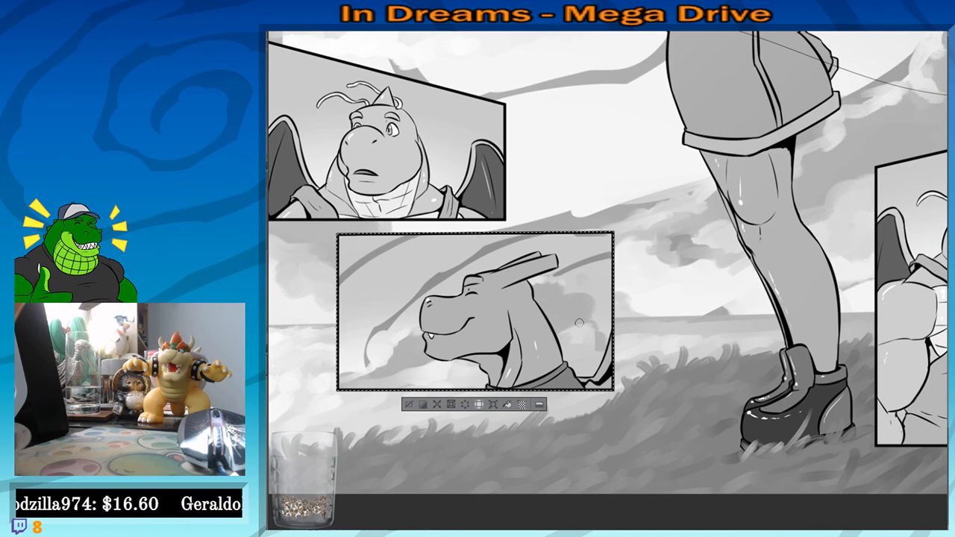
{"action": "left_click_drag", "start_coordinate": [585, 369], "coordinate": [610, 333]}
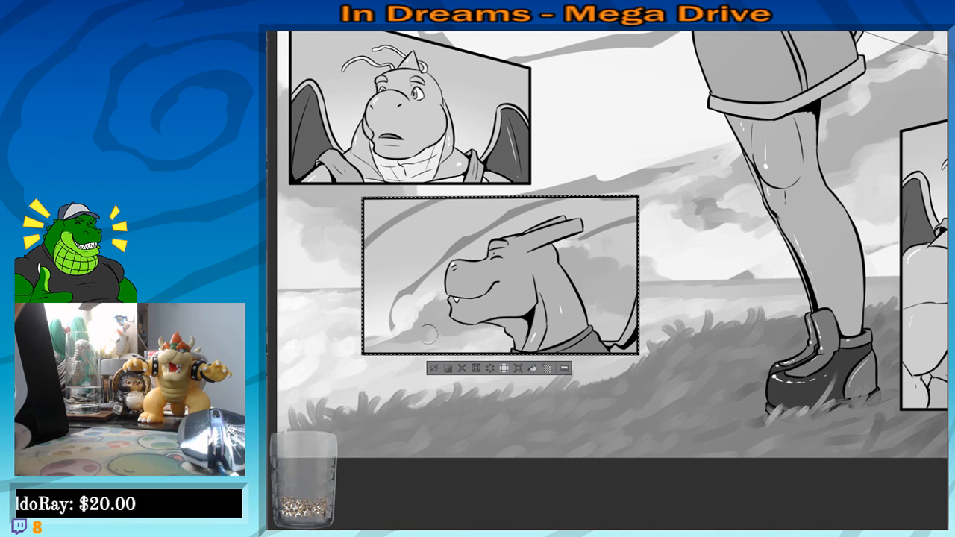
{"action": "scroll", "coordinate": [290, 280], "scroll_direction": "down", "scroll_amount": 2}
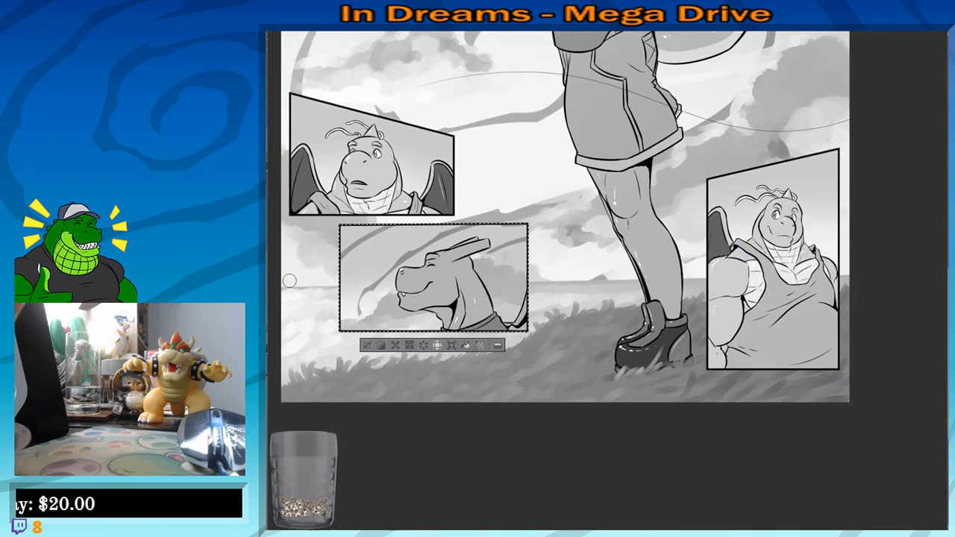
{"action": "left_click_drag", "start_coordinate": [468, 279], "coordinate": [535, 279]}
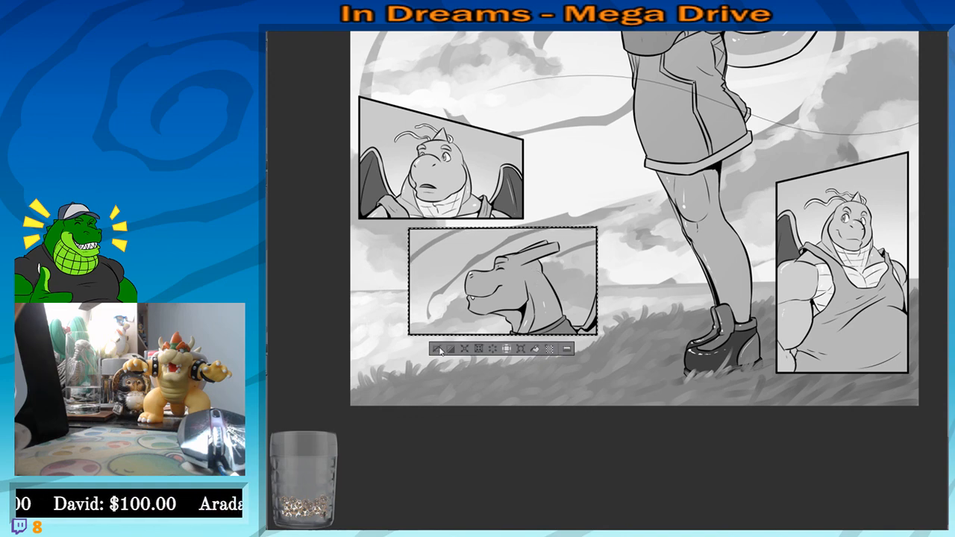
{"action": "left_click_drag", "start_coordinate": [471, 301], "coordinate": [470, 403]}
{"action": "scroll", "coordinate": [470, 404], "scroll_direction": "down", "scroll_amount": 2}
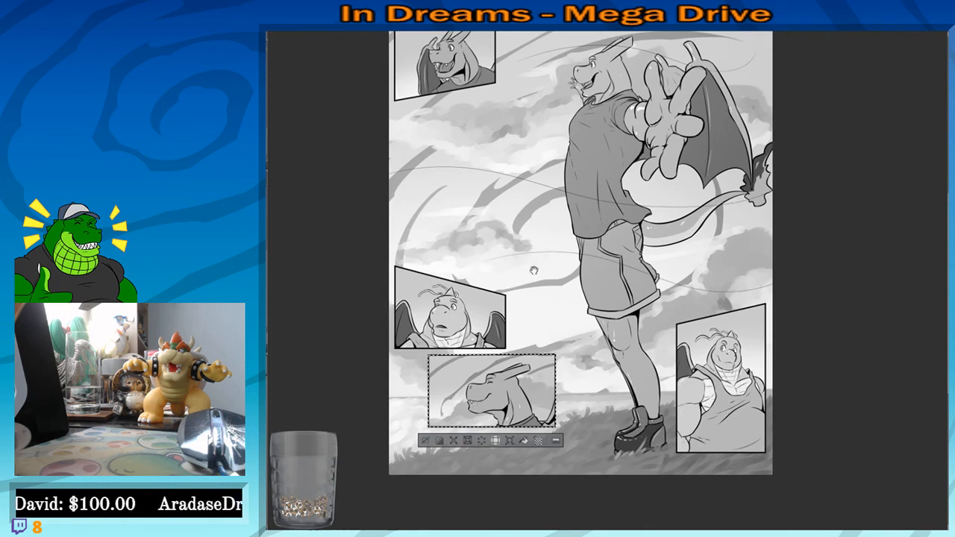
Check the profile panel against the whole page and clear its selection
{"action": "left_click_drag", "start_coordinate": [533, 270], "coordinate": [441, 314]}
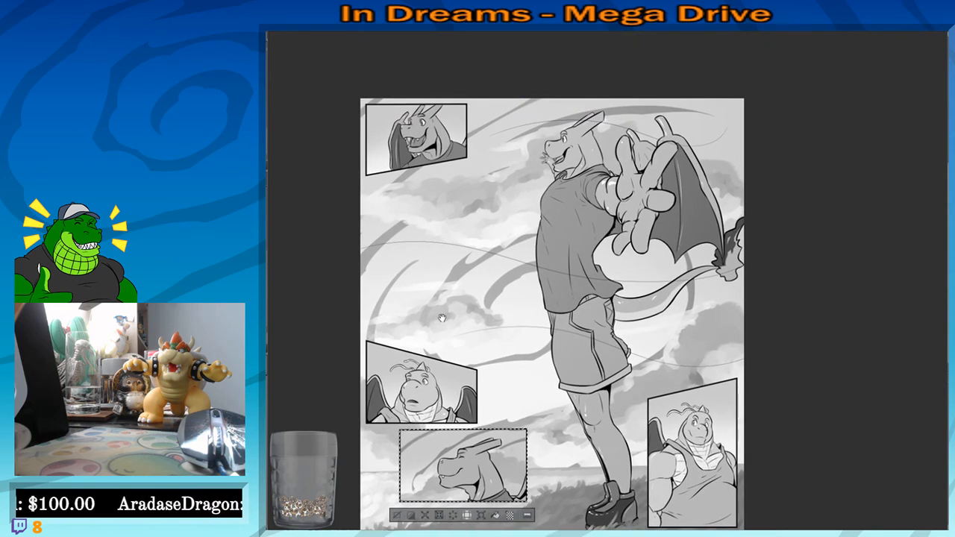
{"action": "mouse_move", "coordinate": [460, 354]}
{"action": "left_mouse_down"}
{"action": "mouse_move", "coordinate": [469, 323]}
{"action": "mouse_move", "coordinate": [486, 339]}
{"action": "left_mouse_up"}
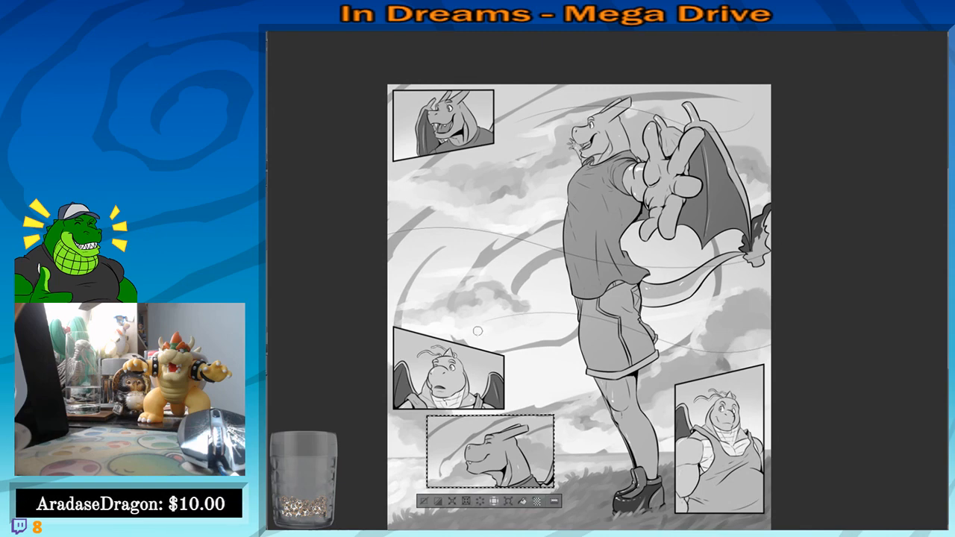
{"action": "key", "text": "ctrl+d"}
Select the small panels by inverting a selection of the main scene, and tighten the selection inside their black borders
{"action": "left_click_drag", "start_coordinate": [475, 324], "coordinate": [487, 297]}
{"action": "left_click_drag", "start_coordinate": [490, 211], "coordinate": [498, 421]}
{"action": "scroll", "coordinate": [487, 335], "scroll_direction": "up", "scroll_amount": 6}
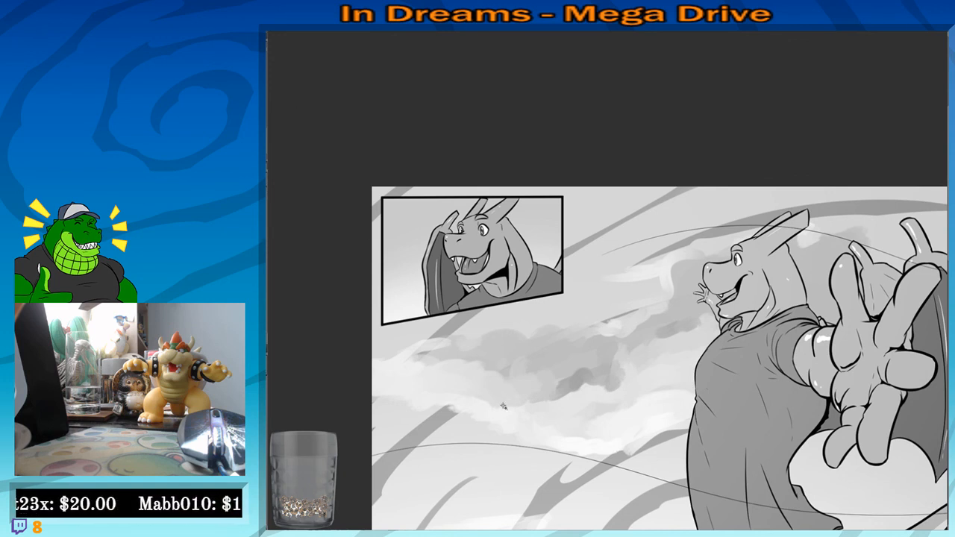
{"action": "scroll", "coordinate": [476, 379], "scroll_direction": "up", "scroll_amount": 2}
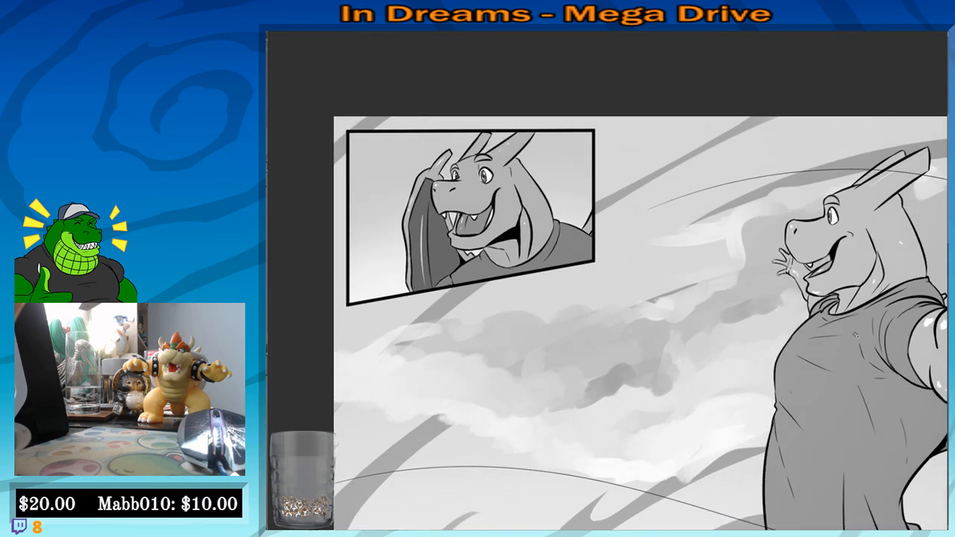
{"action": "left_click", "coordinate": [662, 360]}
{"action": "left_click_drag", "start_coordinate": [606, 338], "coordinate": [657, 364]}
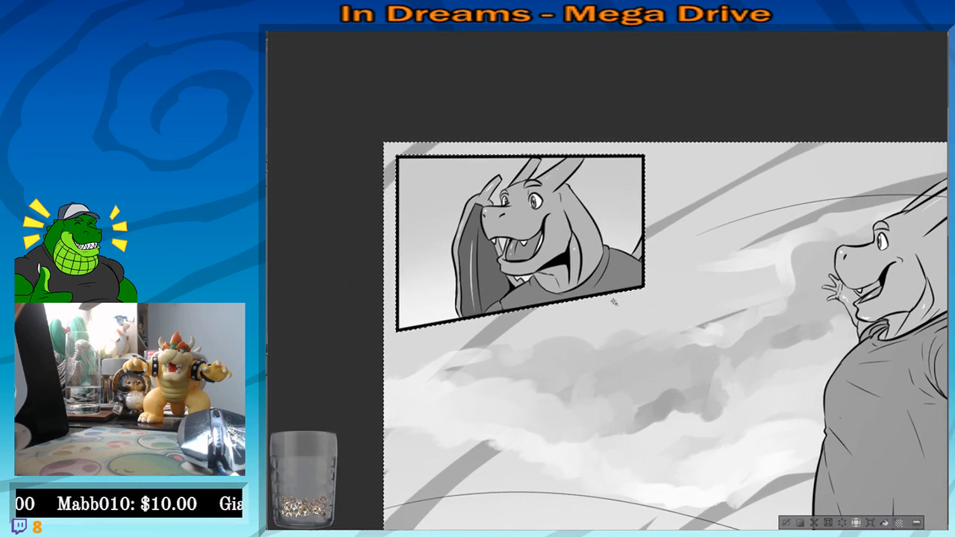
{"action": "key", "text": "ctrl+shift+i"}
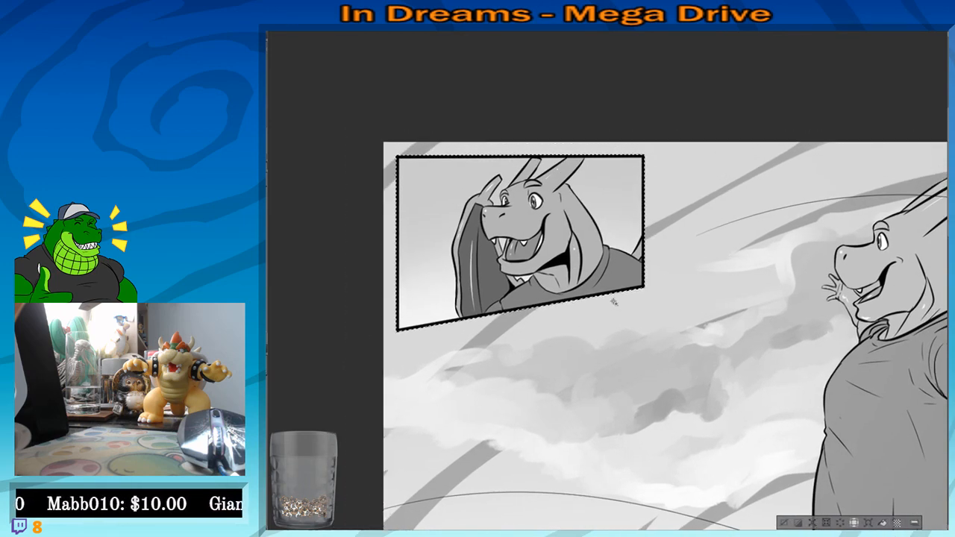
{"action": "left_click", "coordinate": [827, 526]}
{"action": "left_click", "coordinate": [697, 255]}
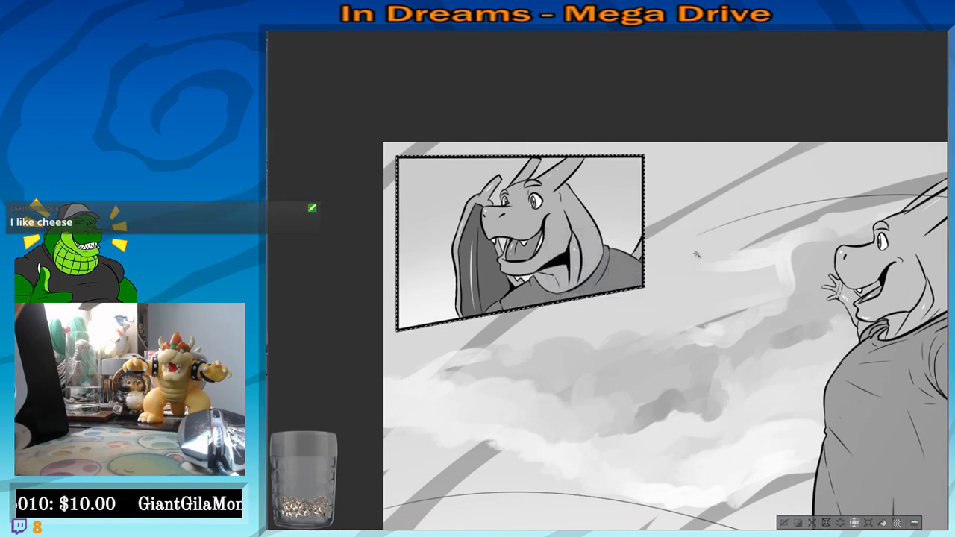
Paint a soft light glow with a large brush behind the open-mouthed dragon in the upper small panel
{"action": "left_click_drag", "start_coordinate": [624, 389], "coordinate": [721, 422]}
{"action": "scroll", "coordinate": [718, 403], "scroll_direction": "up", "scroll_amount": 3}
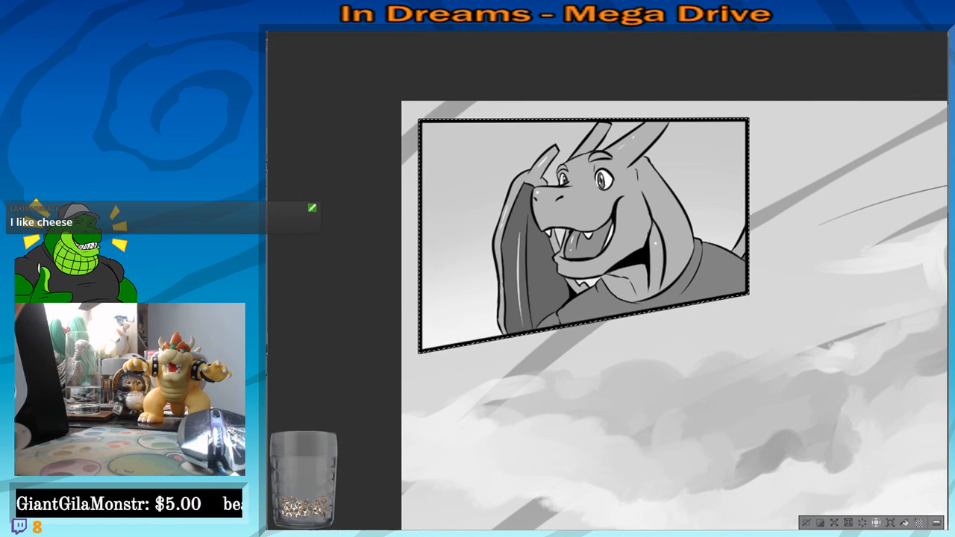
{"action": "left_click_drag", "start_coordinate": [788, 336], "coordinate": [816, 408]}
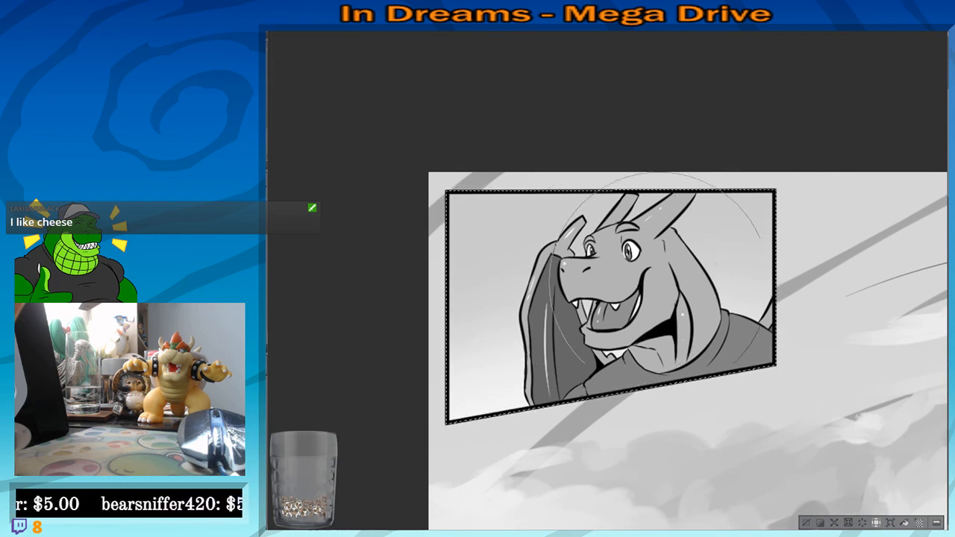
{"action": "mouse_move", "coordinate": [660, 282]}
{"action": "left_mouse_down"}
{"action": "mouse_move", "coordinate": [612, 387]}
{"action": "mouse_move", "coordinate": [582, 382]}
{"action": "mouse_move", "coordinate": [558, 399]}
{"action": "mouse_move", "coordinate": [613, 396]}
{"action": "mouse_move", "coordinate": [663, 289]}
{"action": "mouse_move", "coordinate": [605, 296]}
{"action": "left_mouse_up"}
{"action": "left_click_drag", "start_coordinate": [577, 327], "coordinate": [564, 273]}
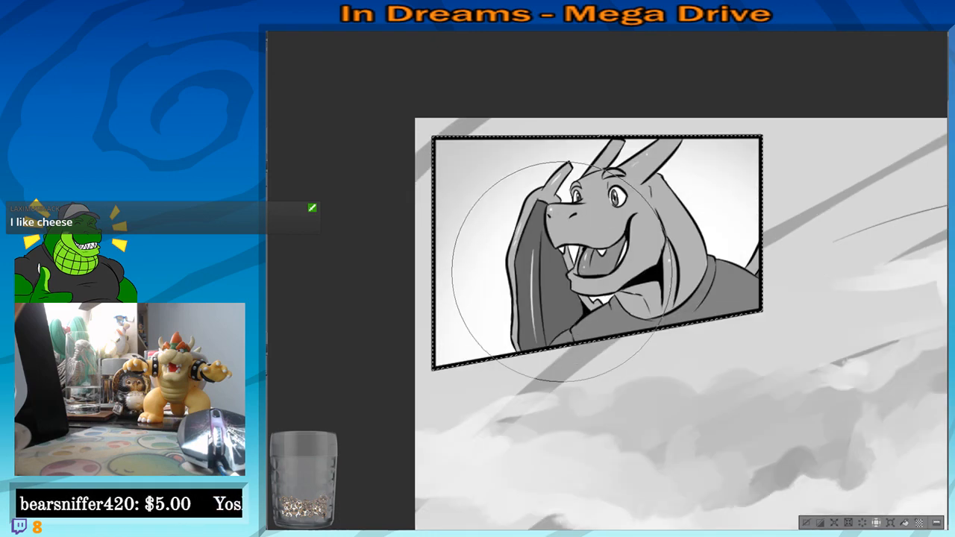
Brighten the background behind the head of the dragon in the tank top with the same soft light glow
{"action": "scroll", "coordinate": [563, 271], "scroll_direction": "down", "scroll_amount": 3}
{"action": "left_click_drag", "start_coordinate": [589, 335], "coordinate": [550, 186]}
{"action": "scroll", "coordinate": [550, 186], "scroll_direction": "down", "scroll_amount": 1}
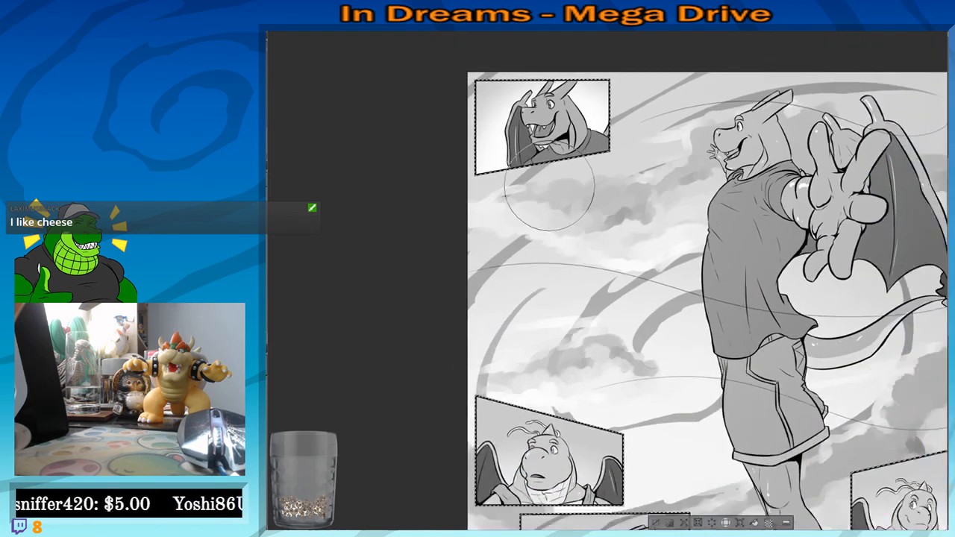
{"action": "scroll", "coordinate": [550, 191], "scroll_direction": "down", "scroll_amount": 1}
{"action": "left_click_drag", "start_coordinate": [620, 321], "coordinate": [606, 267]}
{"action": "left_click_drag", "start_coordinate": [621, 336], "coordinate": [609, 252]}
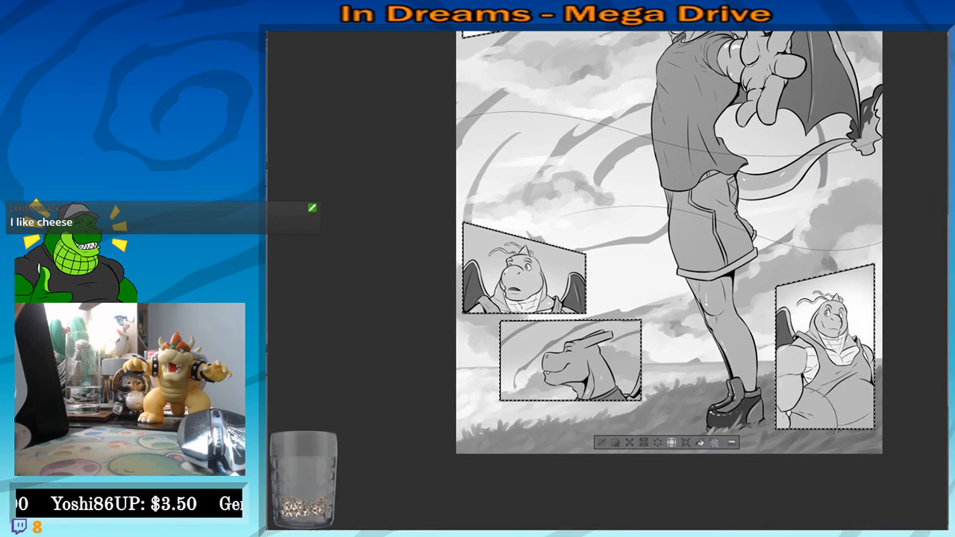
{"action": "left_click_drag", "start_coordinate": [506, 423], "coordinate": [464, 456]}
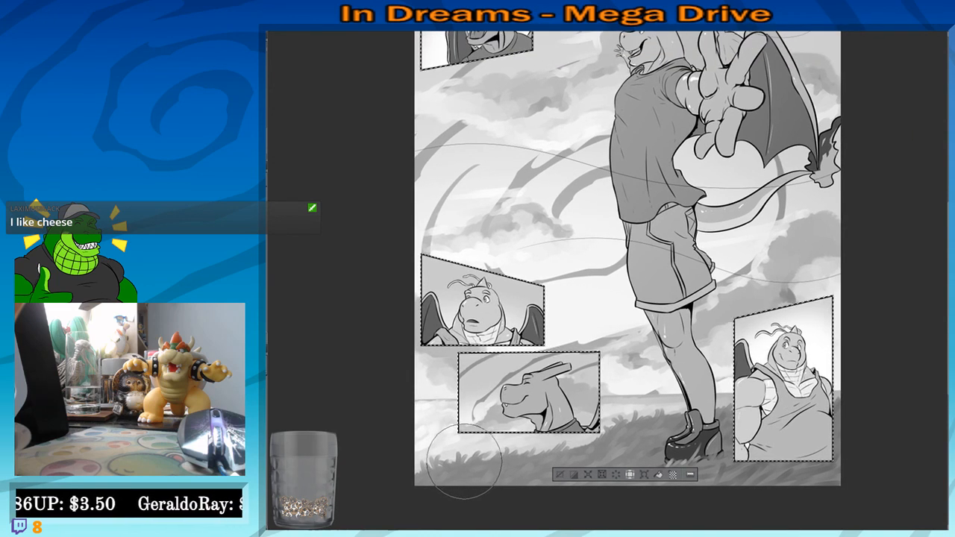
Examine the backgrounds and figures of the three lower panels against the surrounding main scene
{"action": "left_click_drag", "start_coordinate": [482, 335], "coordinate": [480, 318]}
{"action": "scroll", "coordinate": [480, 318], "scroll_direction": "up", "scroll_amount": 1}
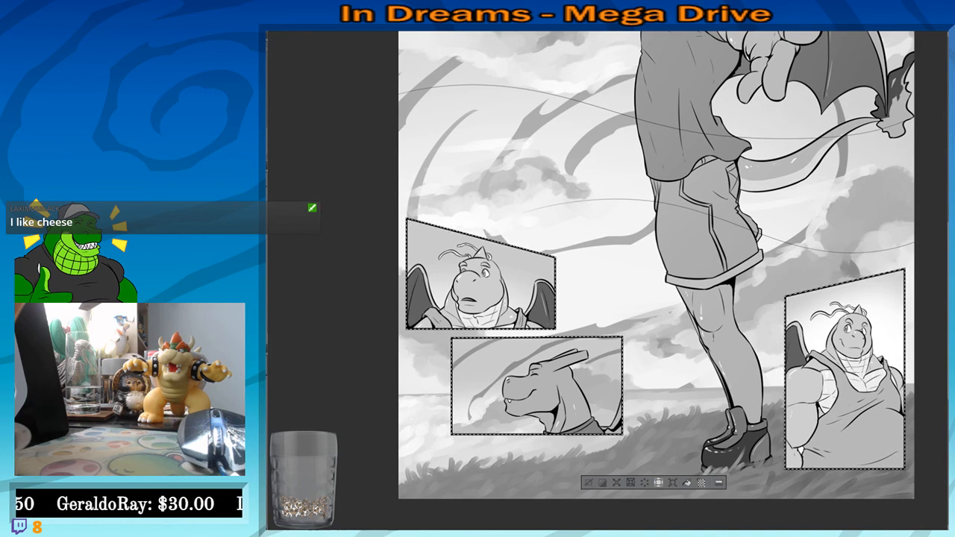
{"action": "left_click_drag", "start_coordinate": [481, 320], "coordinate": [584, 309]}
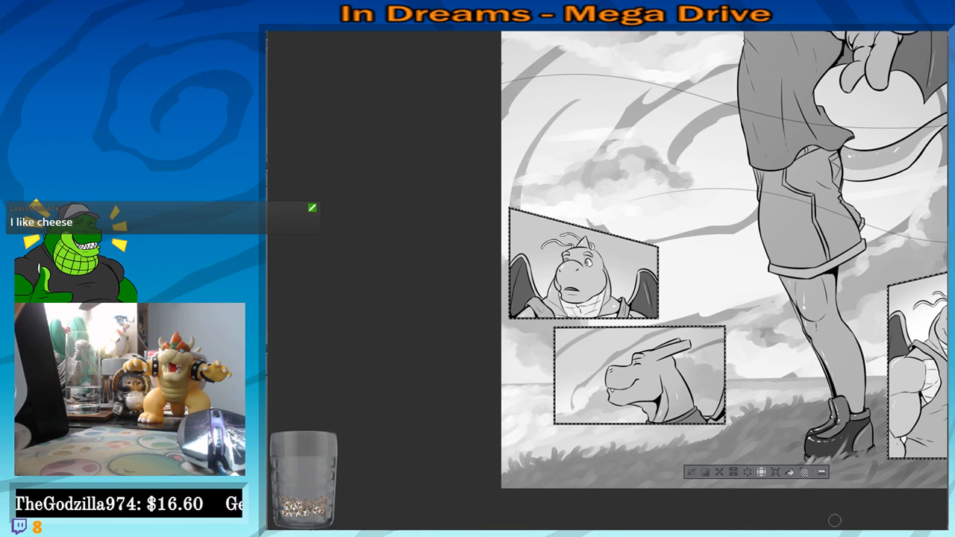
{"action": "left_click_drag", "start_coordinate": [768, 314], "coordinate": [625, 270]}
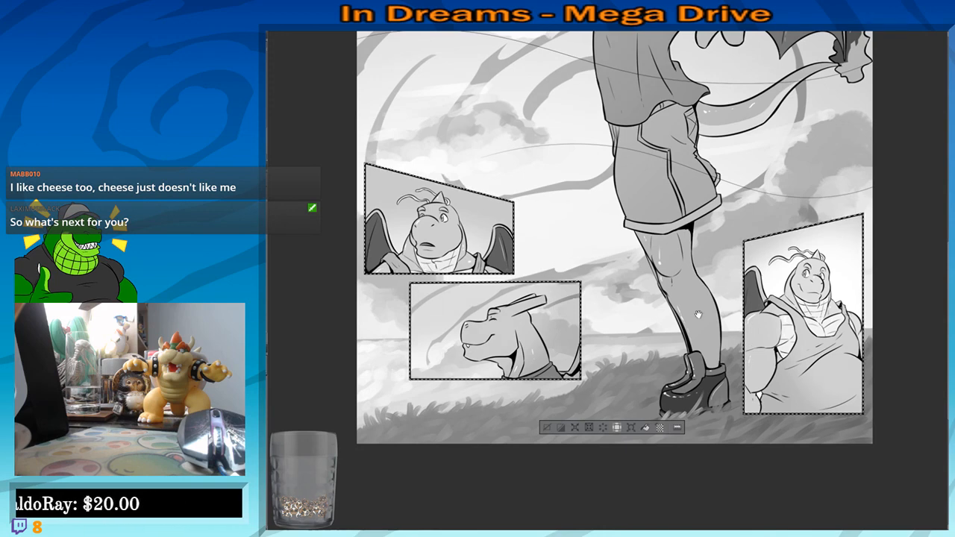
{"action": "left_click_drag", "start_coordinate": [699, 315], "coordinate": [724, 359]}
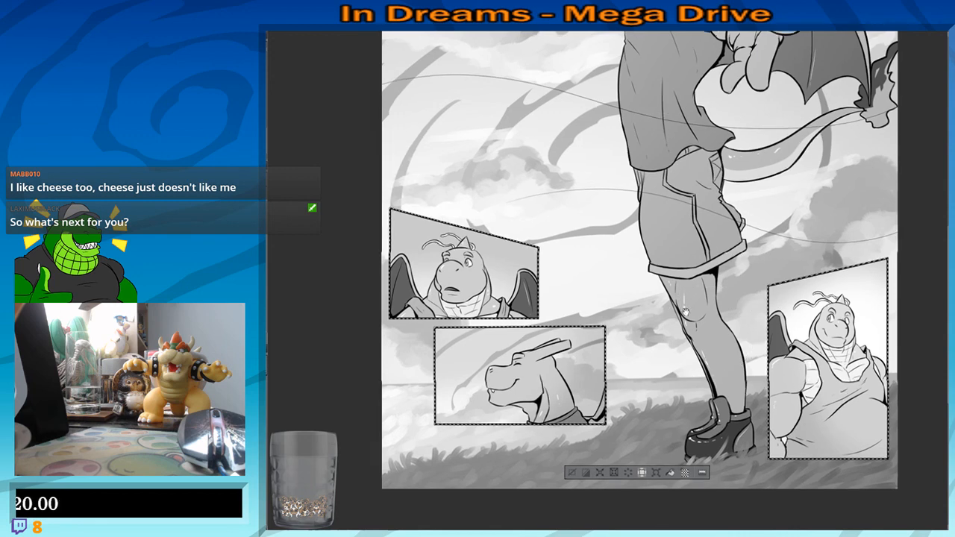
{"action": "mouse_move", "coordinate": [707, 334]}
{"action": "left_mouse_down"}
{"action": "mouse_move", "coordinate": [756, 410]}
{"action": "mouse_move", "coordinate": [773, 380]}
{"action": "left_mouse_up"}
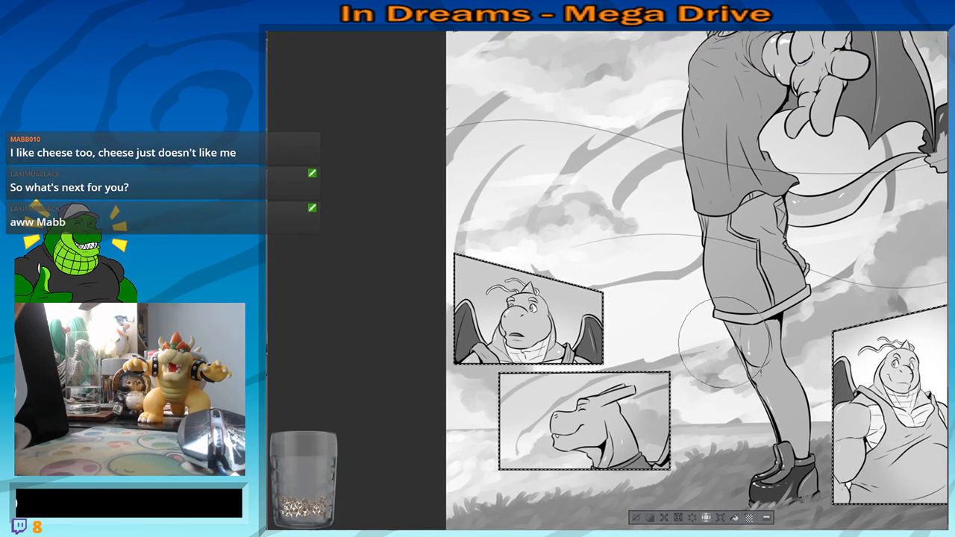
{"action": "left_click_drag", "start_coordinate": [477, 293], "coordinate": [451, 269]}
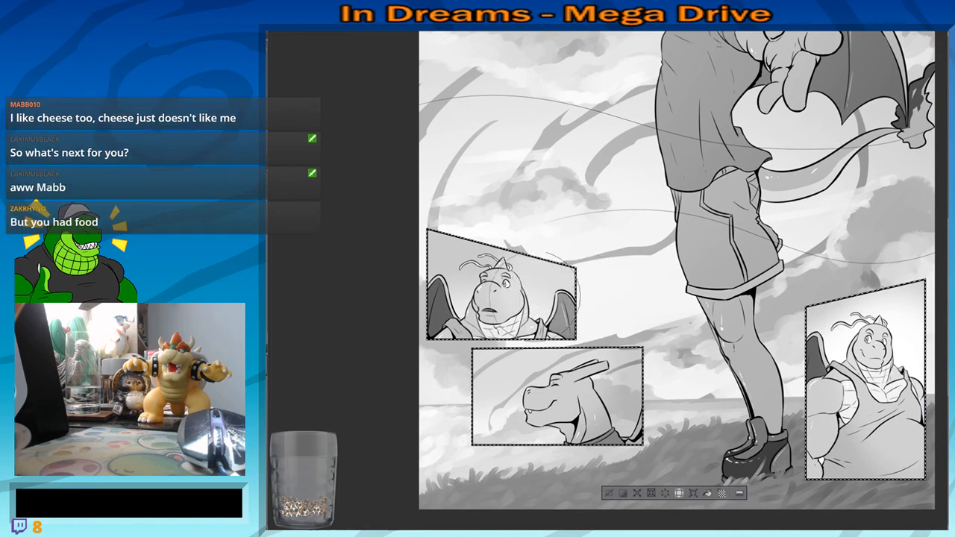
{"action": "left_click_drag", "start_coordinate": [580, 235], "coordinate": [582, 251]}
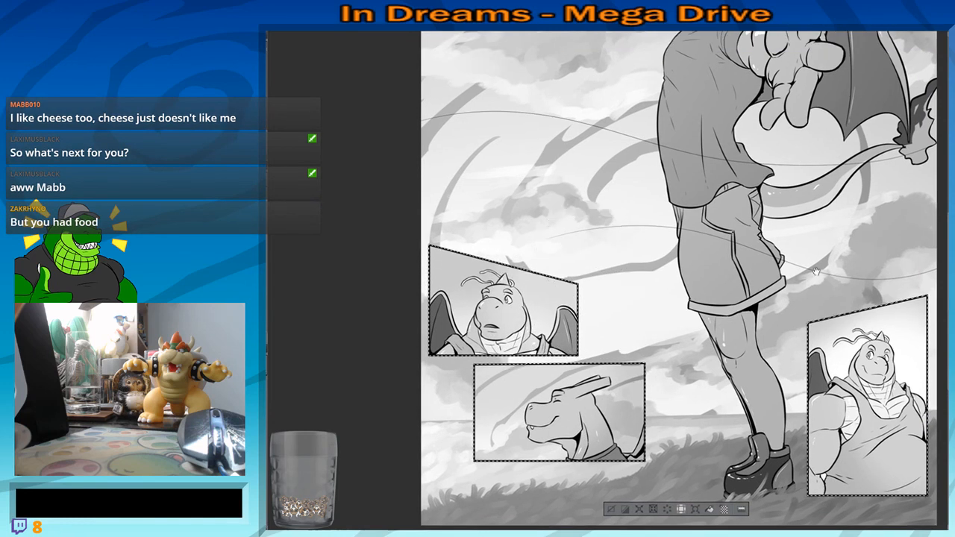
{"action": "scroll", "coordinate": [791, 276], "scroll_direction": "down", "scroll_amount": 1}
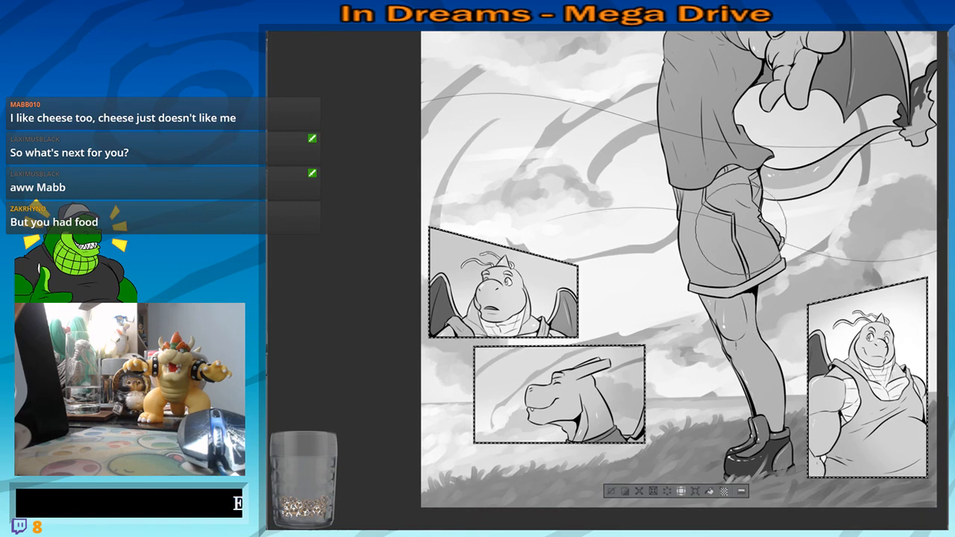
Compare the small panels with the whole page and clear the selection around them
{"action": "left_click_drag", "start_coordinate": [527, 227], "coordinate": [527, 420]}
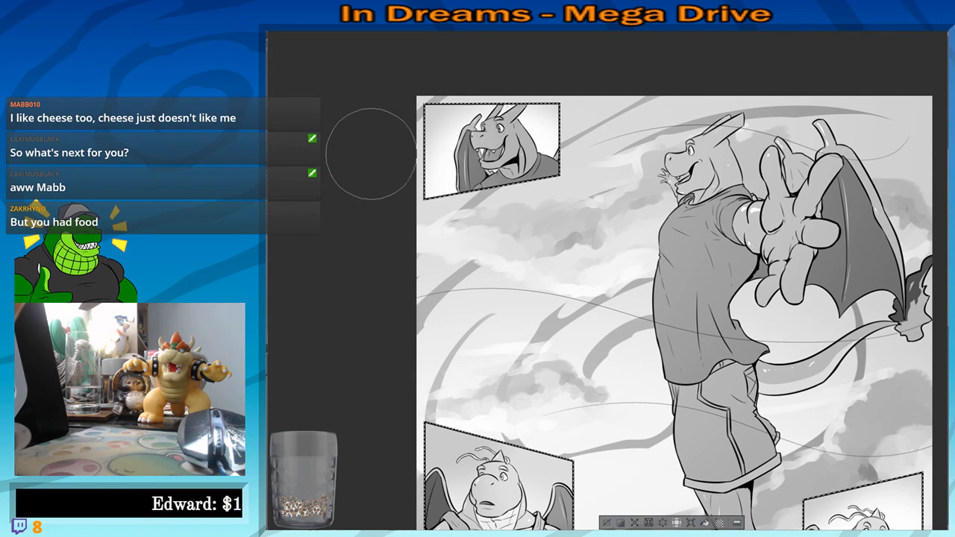
{"action": "scroll", "coordinate": [518, 234], "scroll_direction": "down", "scroll_amount": 4}
{"action": "scroll", "coordinate": [483, 213], "scroll_direction": "down", "scroll_amount": 4}
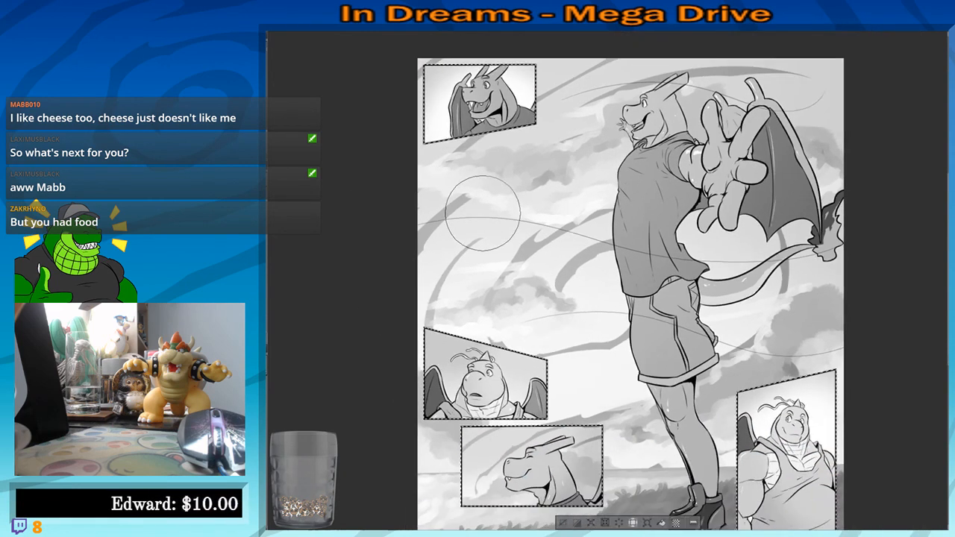
{"action": "scroll", "coordinate": [630, 265], "scroll_direction": "down", "scroll_amount": 1}
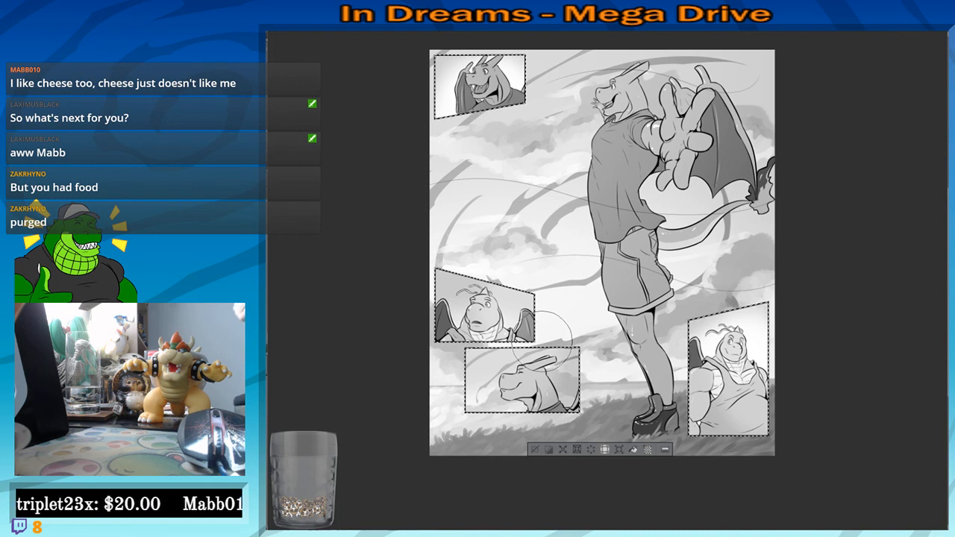
{"action": "key", "text": "ctrl+d"}
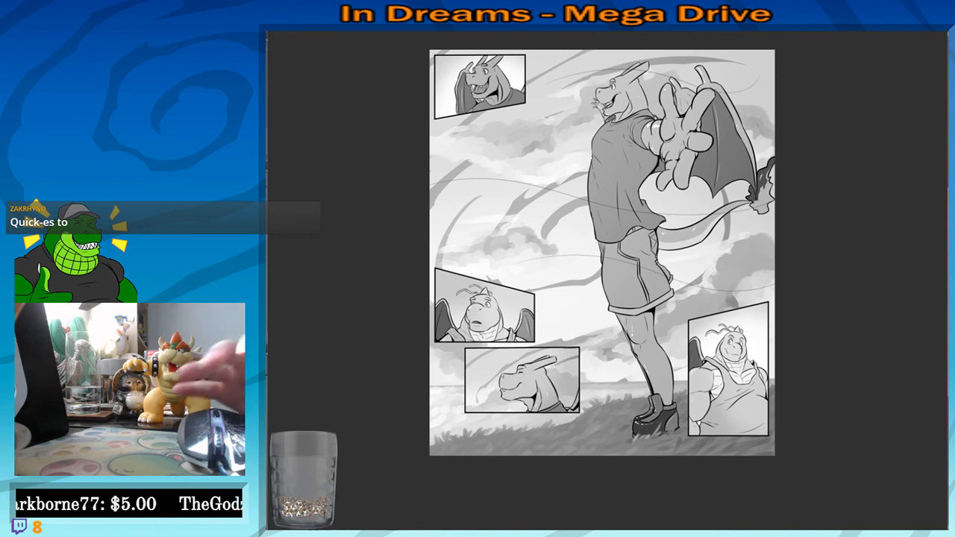
{"action": "scroll", "coordinate": [378, 159], "scroll_direction": "up", "scroll_amount": 2}
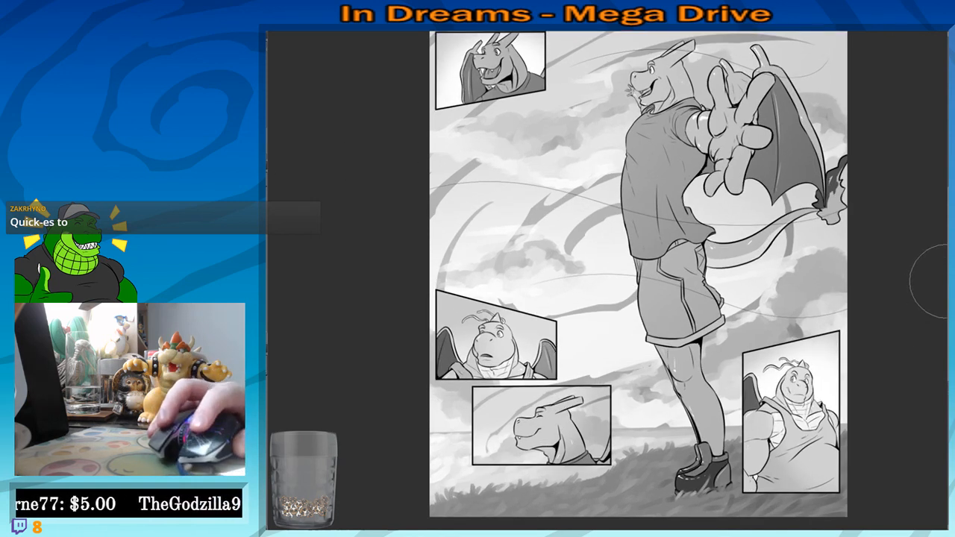
{"action": "left_click_drag", "start_coordinate": [948, 283], "coordinate": [948, 277]}
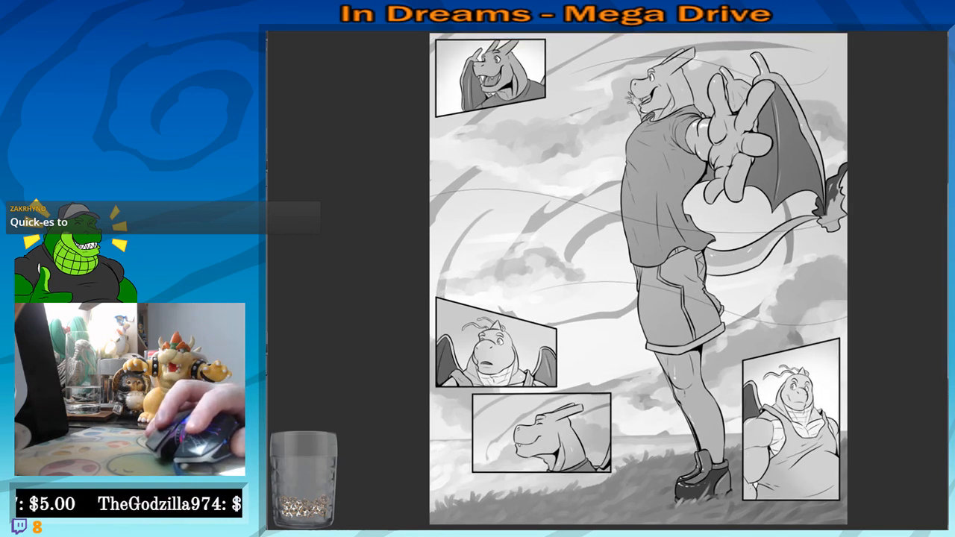